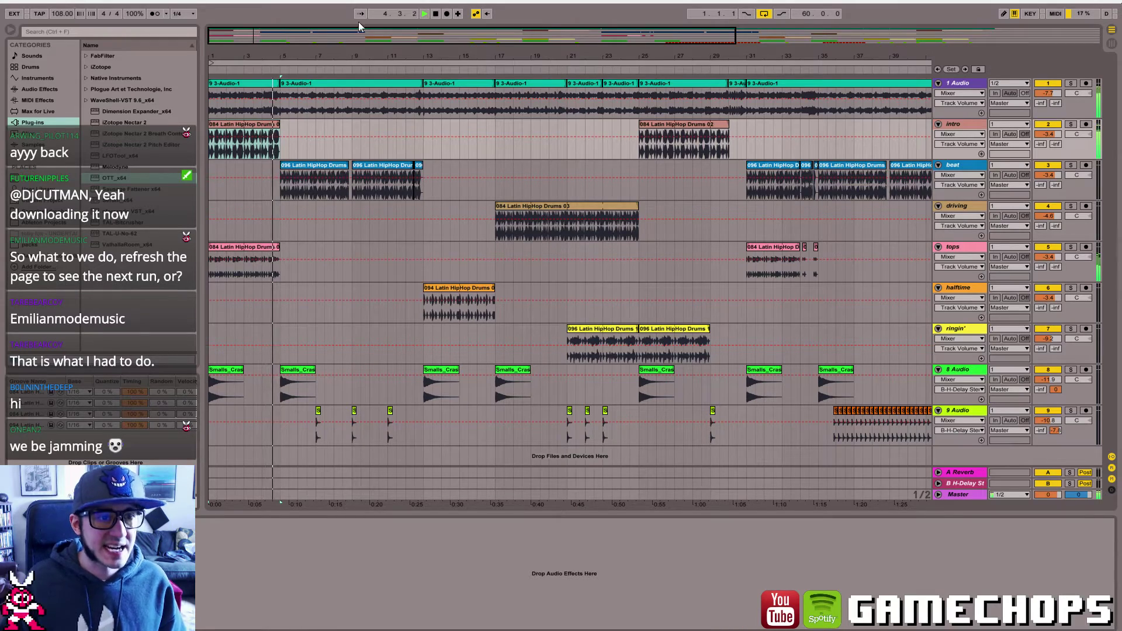
- Review the successive clips of the first audio track to the end of the arrangement, and check the driving track's effects
left_click(254, 85)
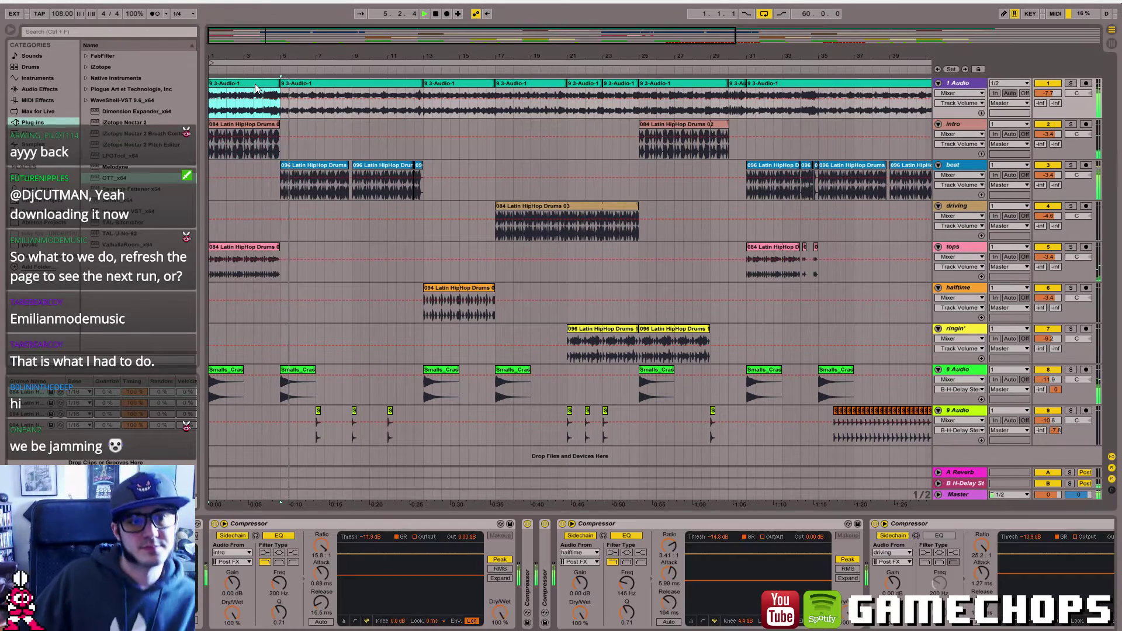
left_click(256, 87)
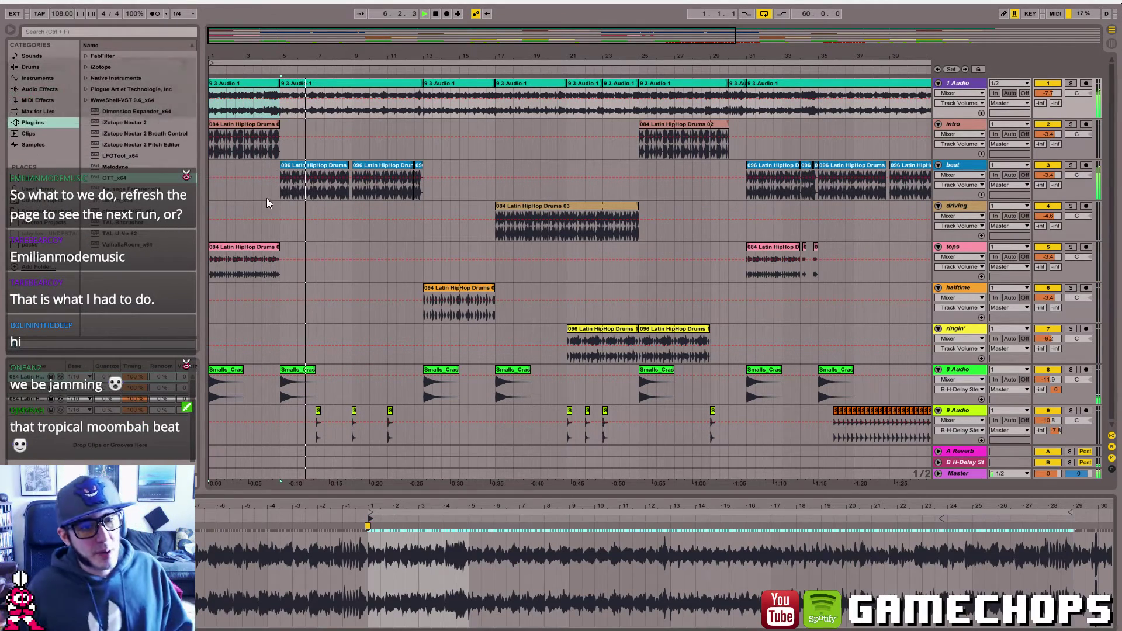
left_click(241, 246)
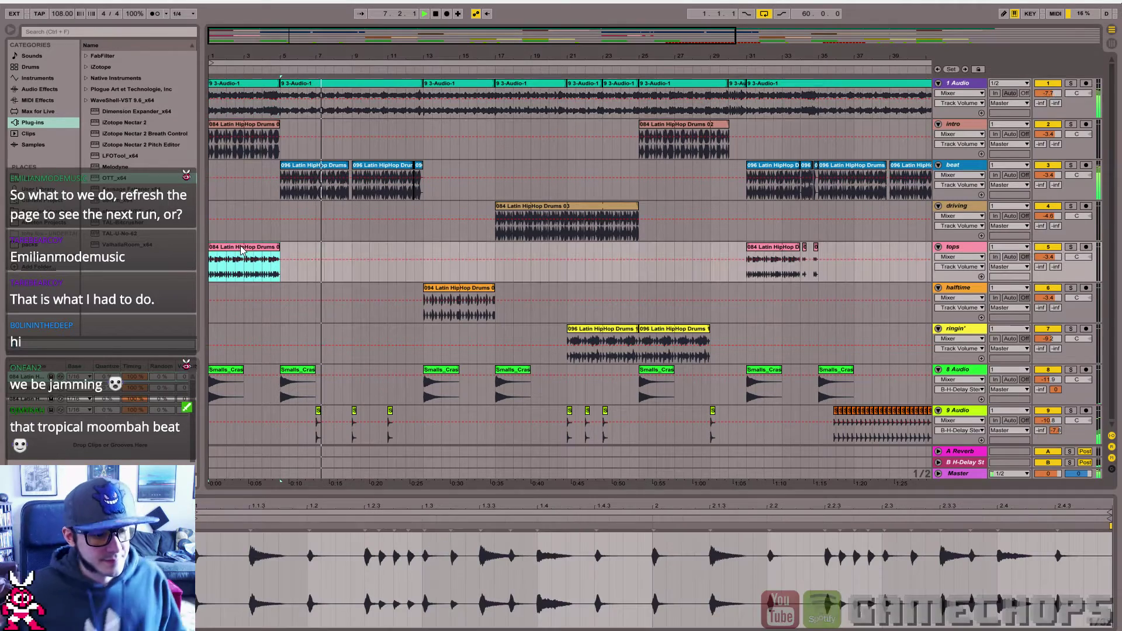
left_click(300, 151)
left_click(362, 82)
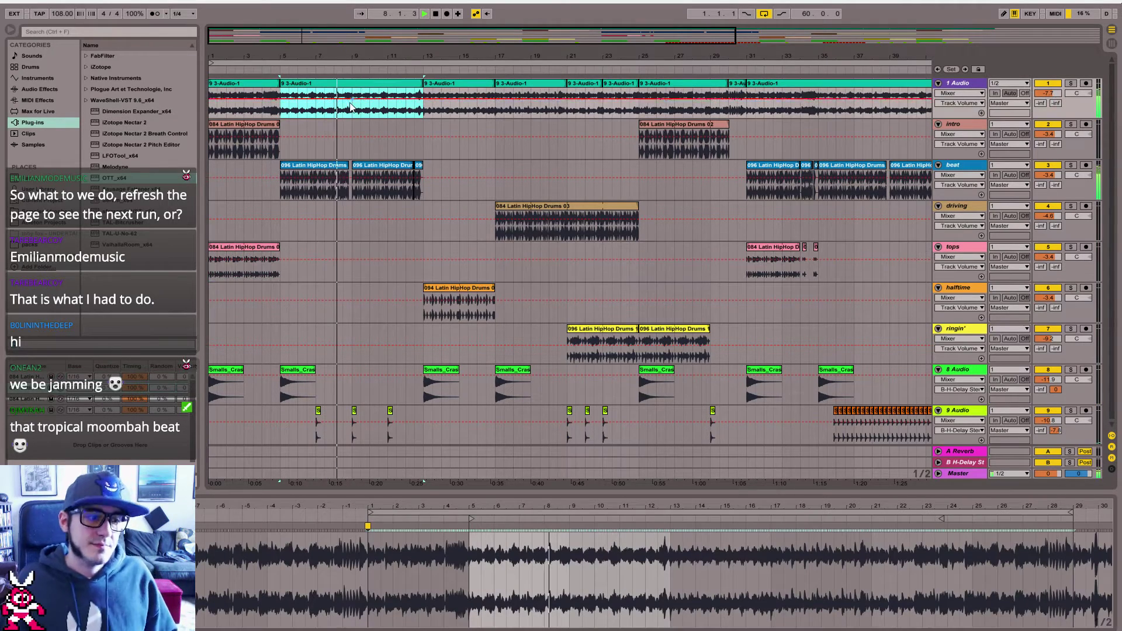
left_click(465, 87)
left_click(535, 87)
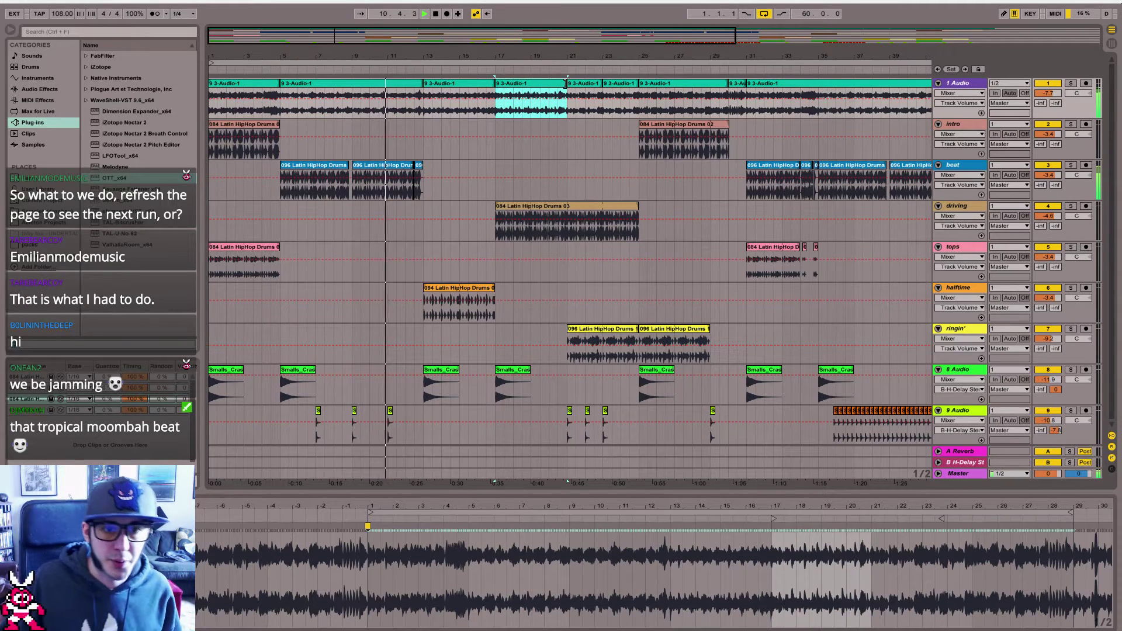
left_click(620, 86)
left_click(583, 90)
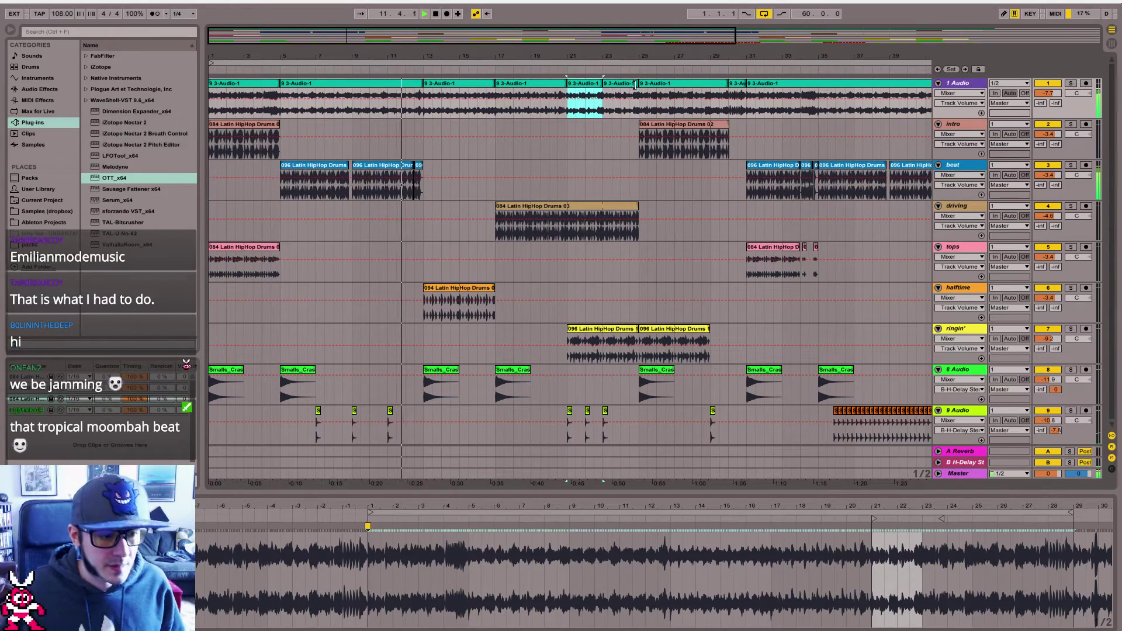
left_click_drag(643, 34, 730, 32)
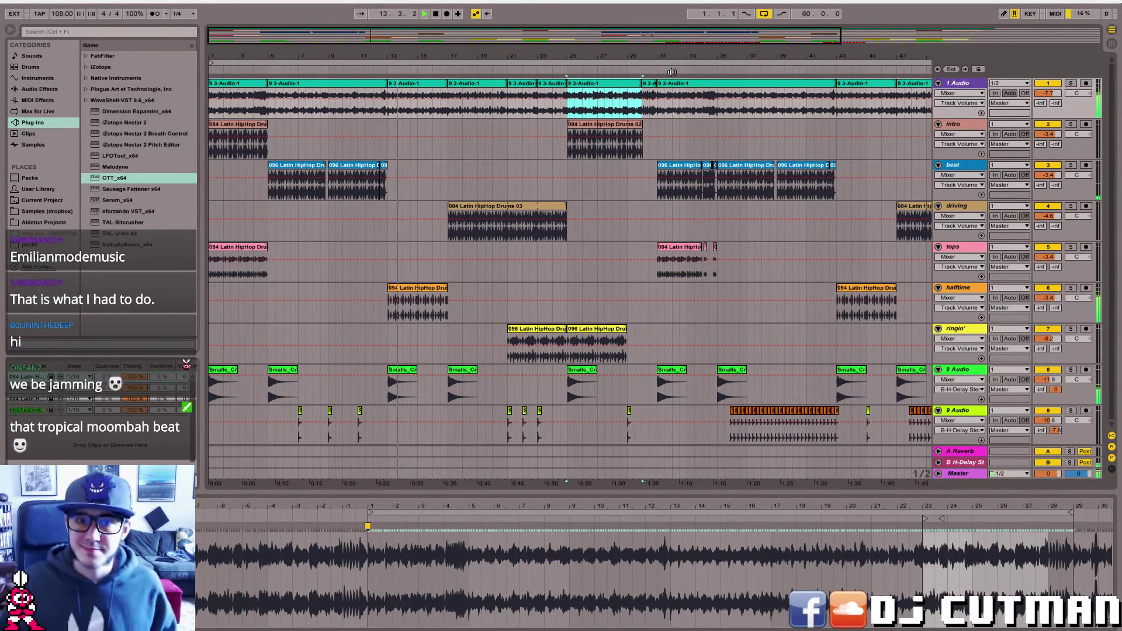
left_click(679, 85)
left_click_drag(696, 32, 699, 20)
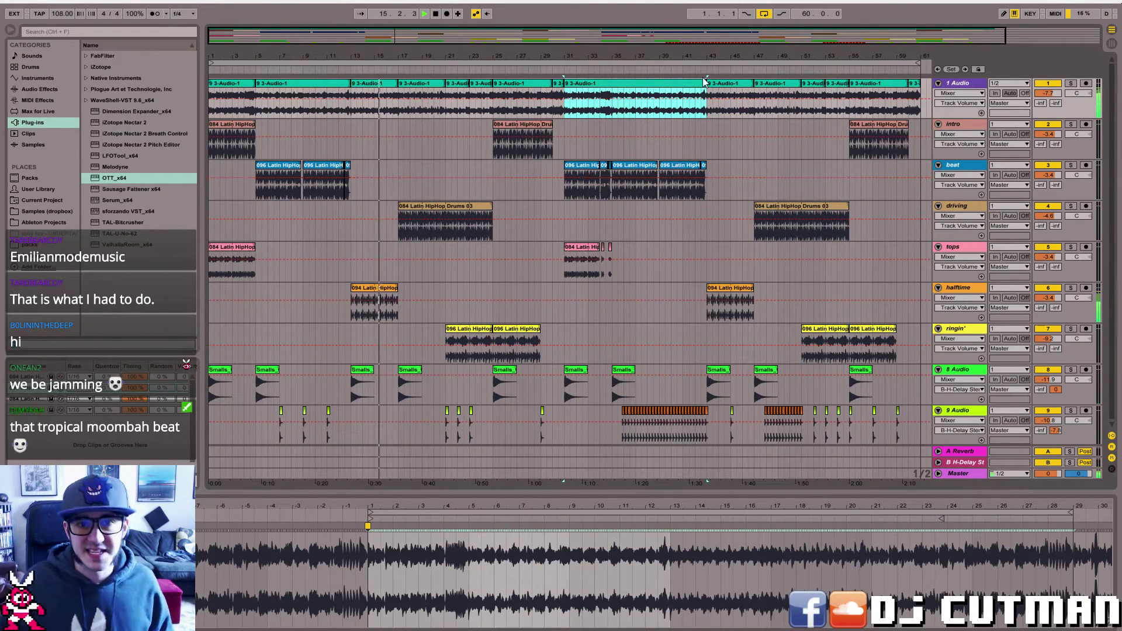
left_click(728, 88)
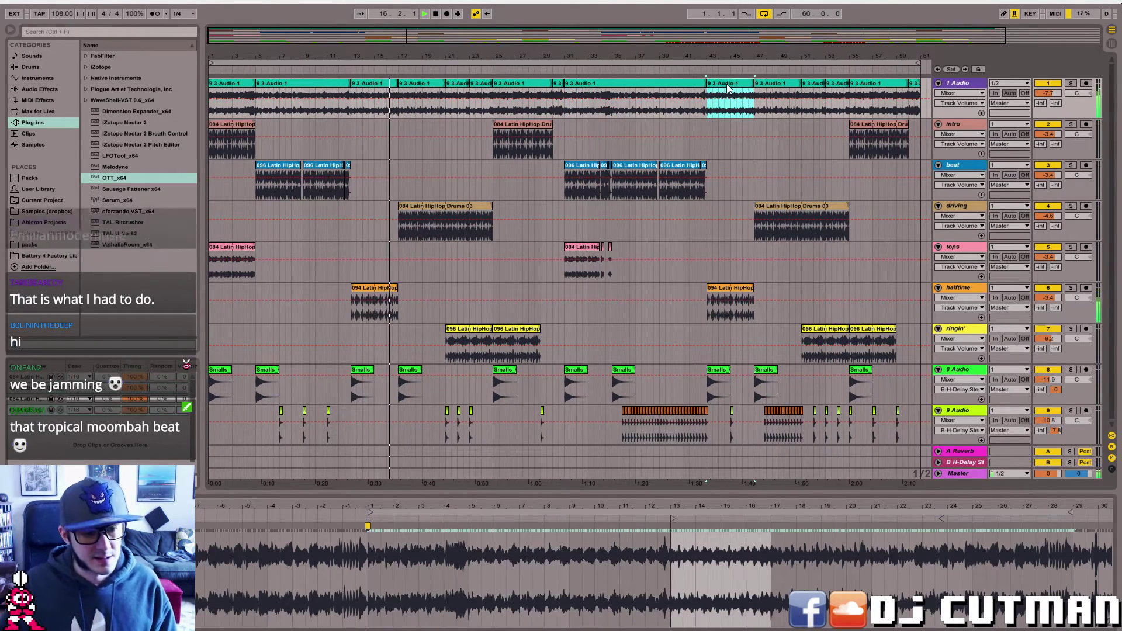
left_click(781, 87)
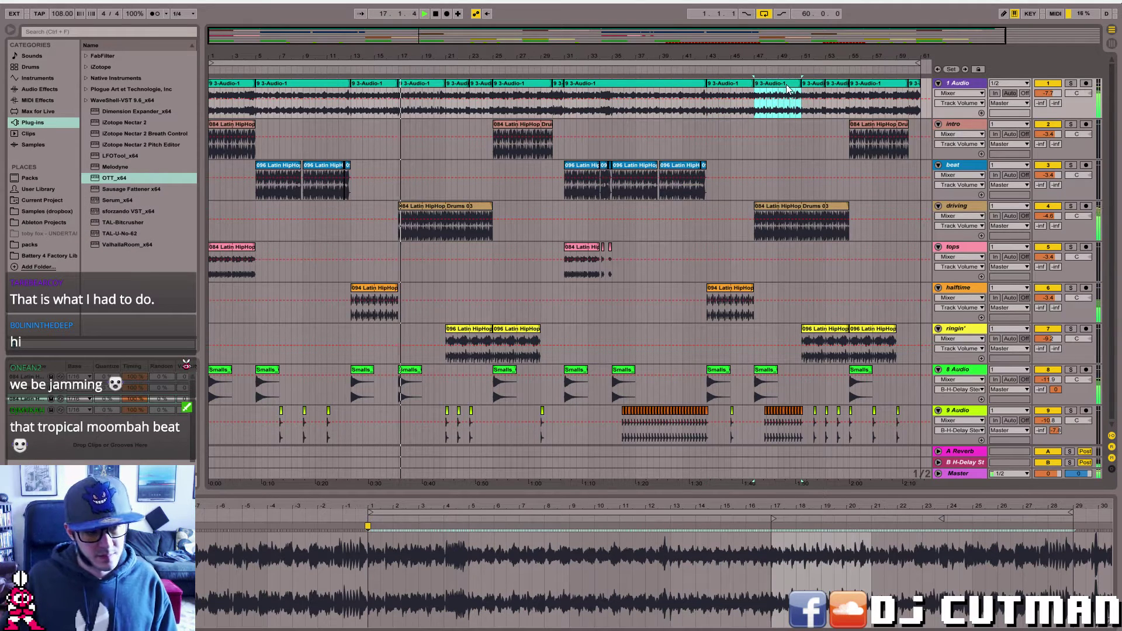
left_click(818, 87)
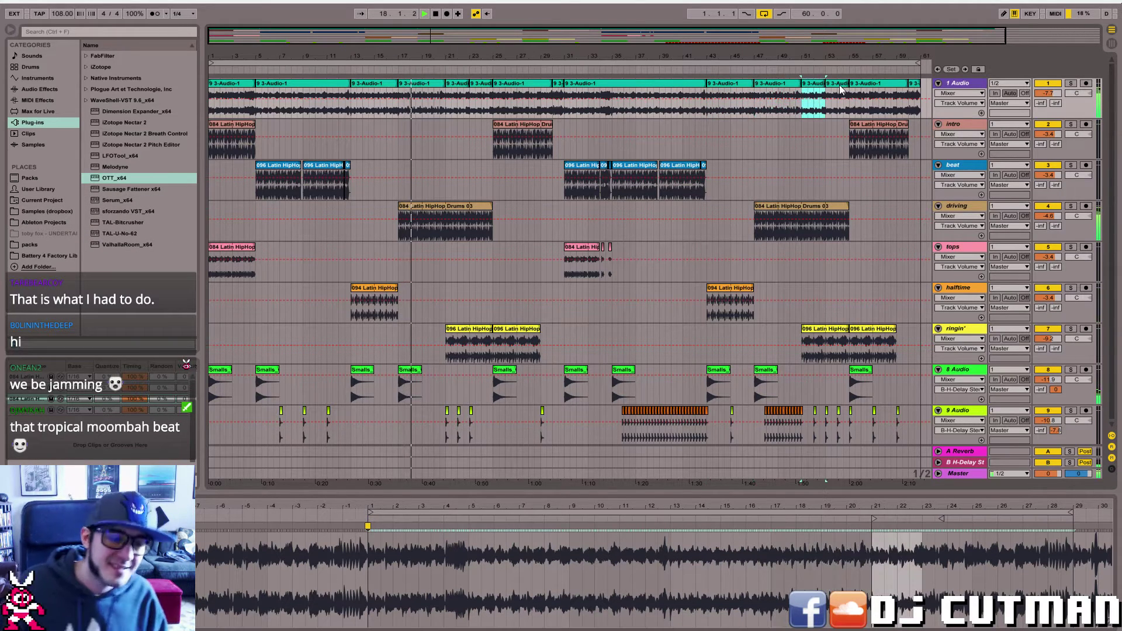
left_click(840, 87)
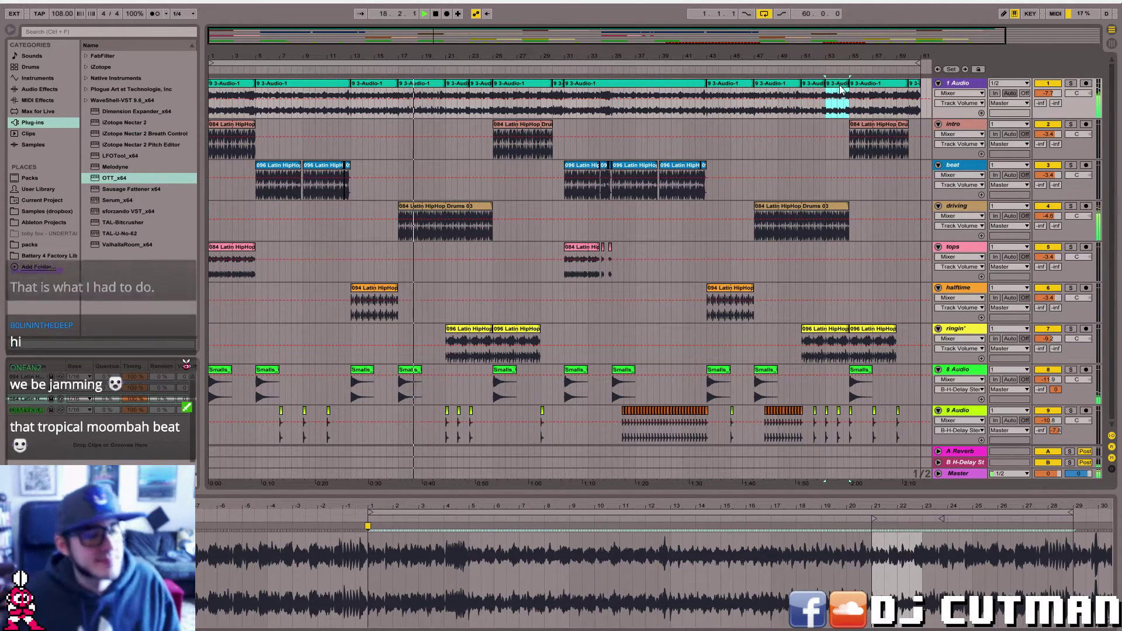
left_click(891, 88)
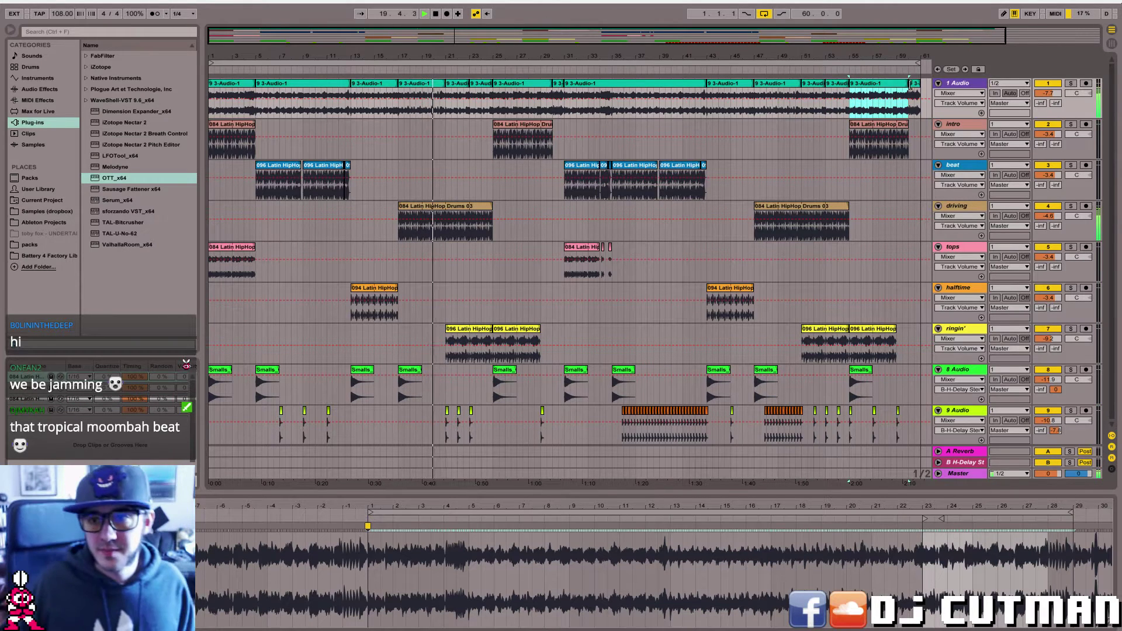
left_click(915, 88)
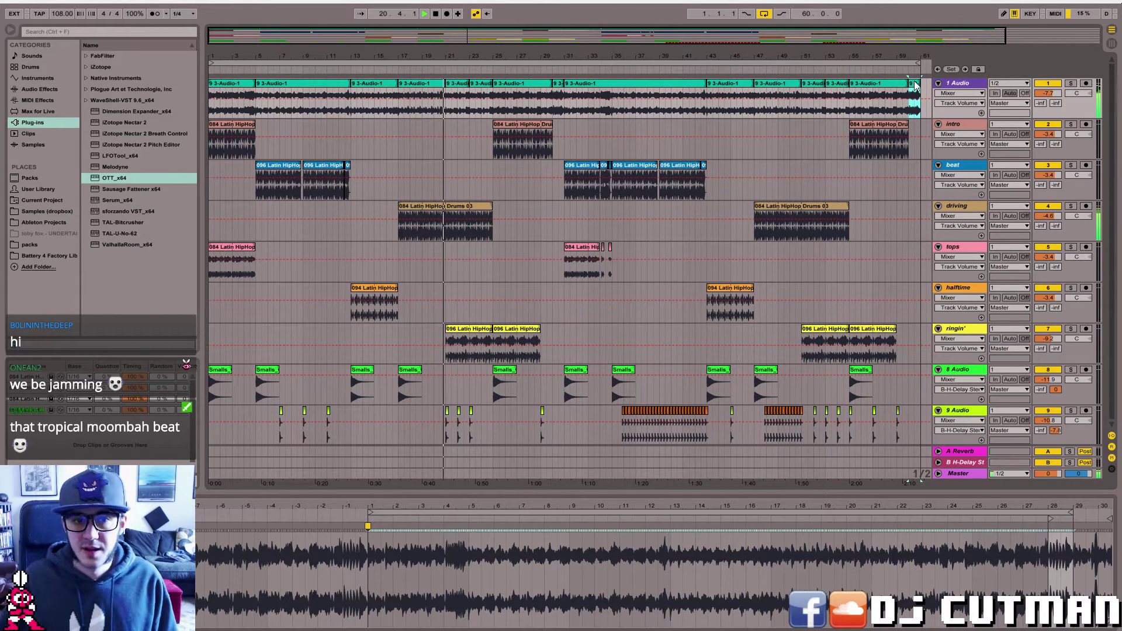
left_click(965, 210)
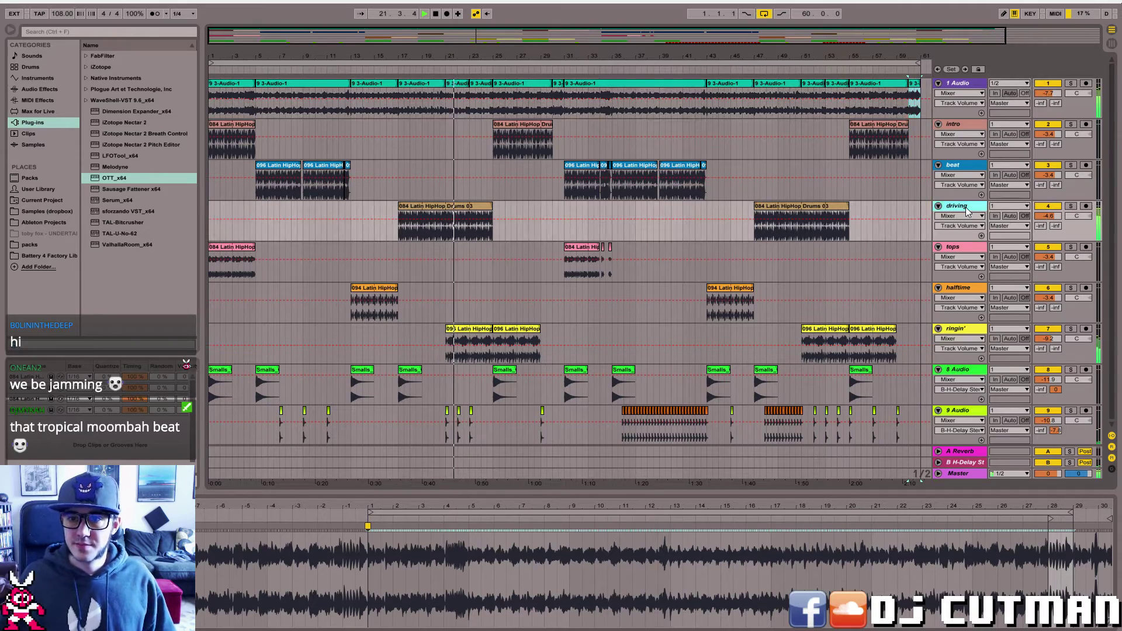
left_click(966, 210)
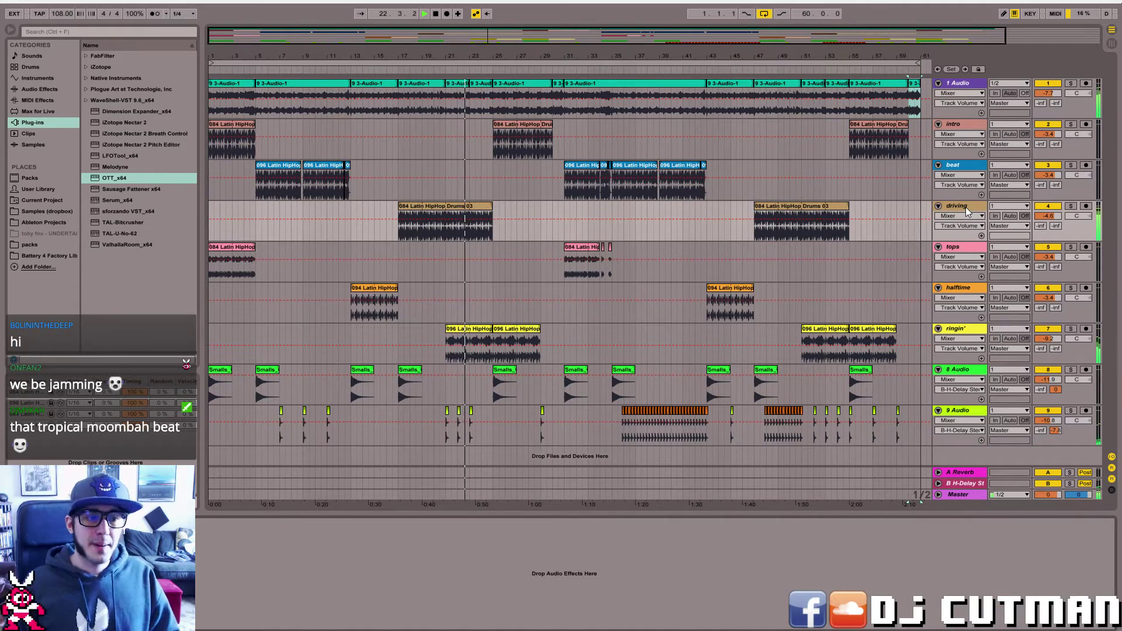
key("shift+Tab")
- Switch to the Miitomo Grooves note in Evernote, add the line "Drum Mix" below "Drum Groove", and return to Ableton Live
key("alt+Tab")
key("alt+Tab")
key("alt+Tab")
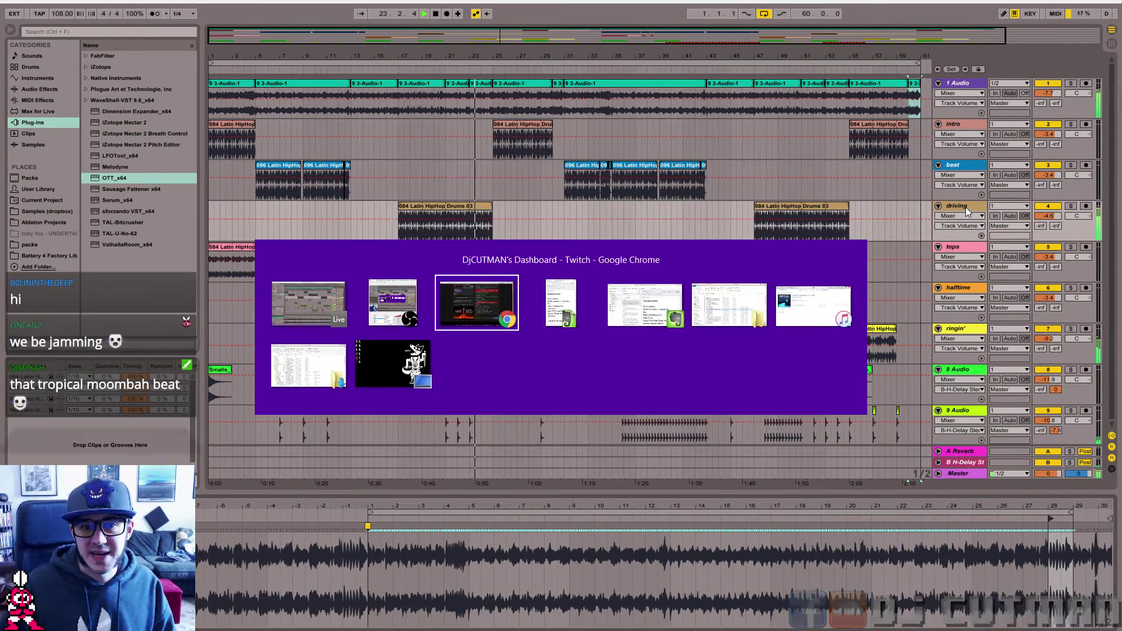
key("alt+Tab")
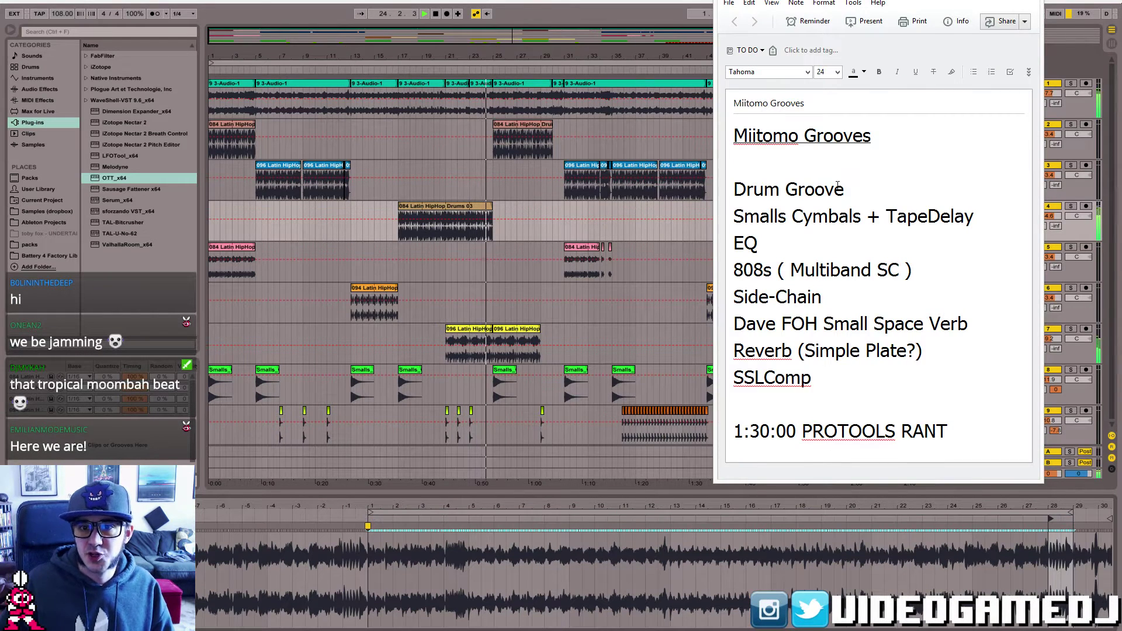
key("Return")
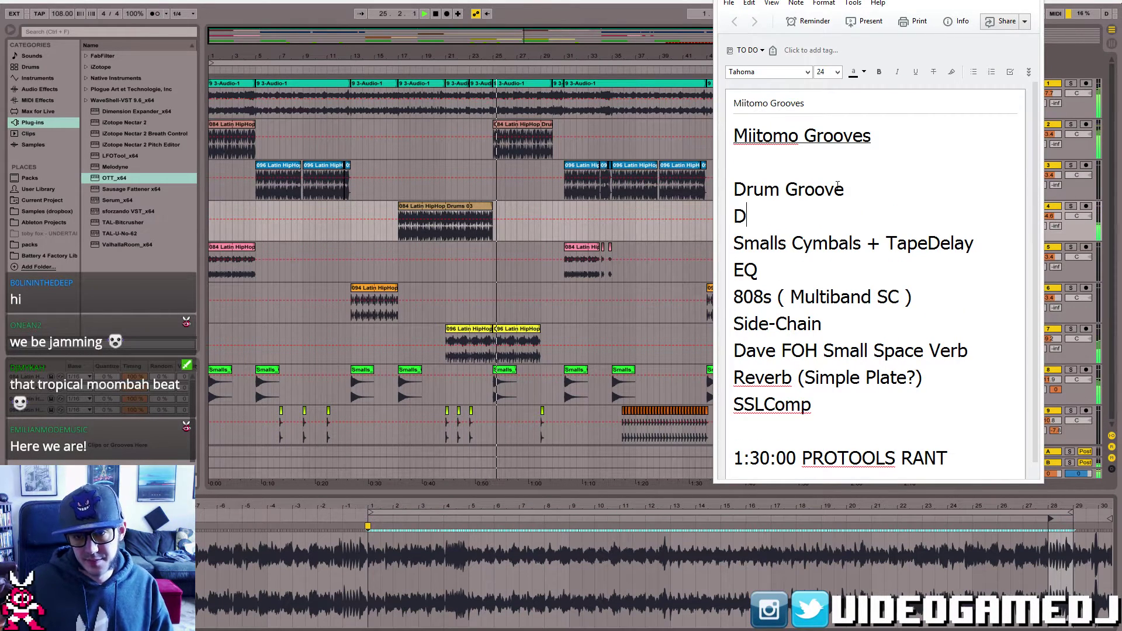
type("Drum ")
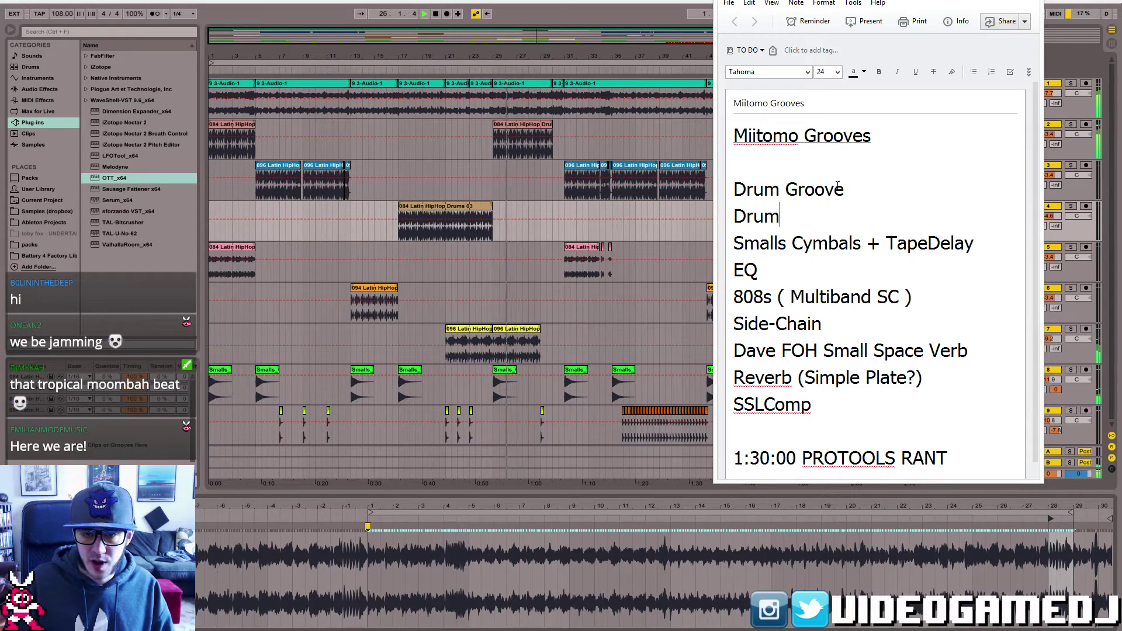
type("Mix")
key("alt+Tab")
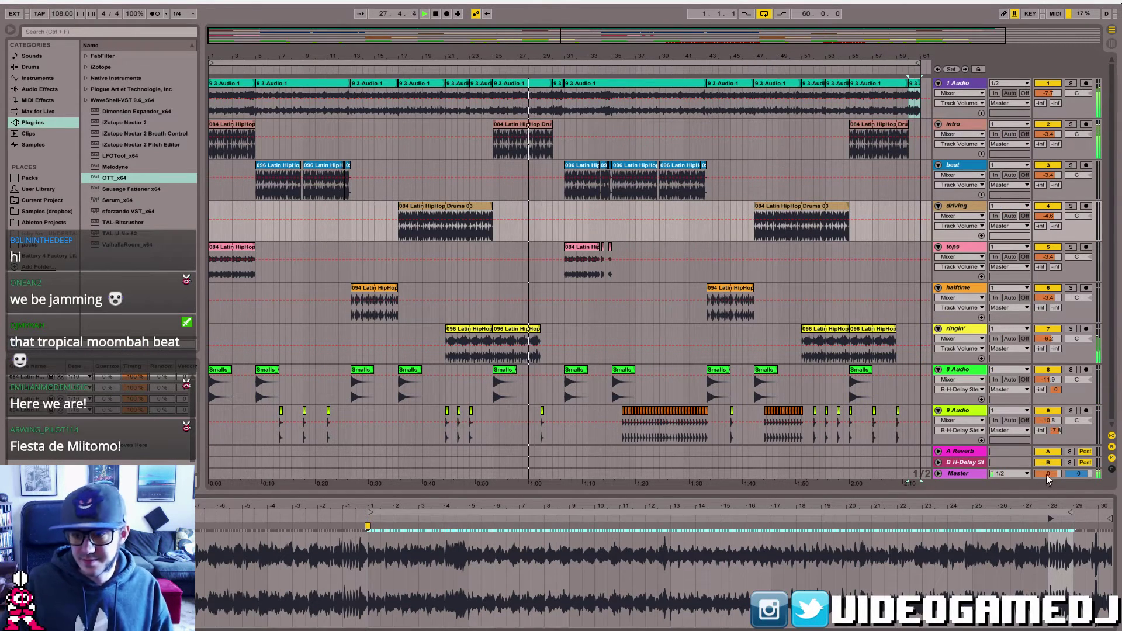
- Lower the Master track's volume to about -2.9 dB and stop playback
left_click_drag(1048, 474, 1038, 474)
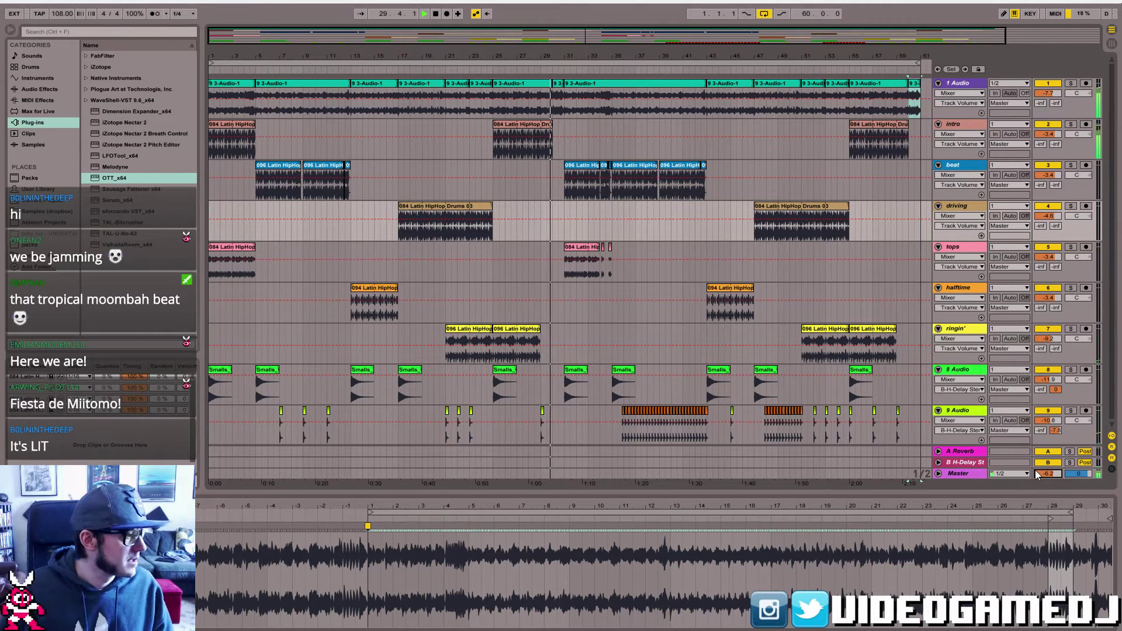
left_click_drag(1037, 475, 1037, 456)
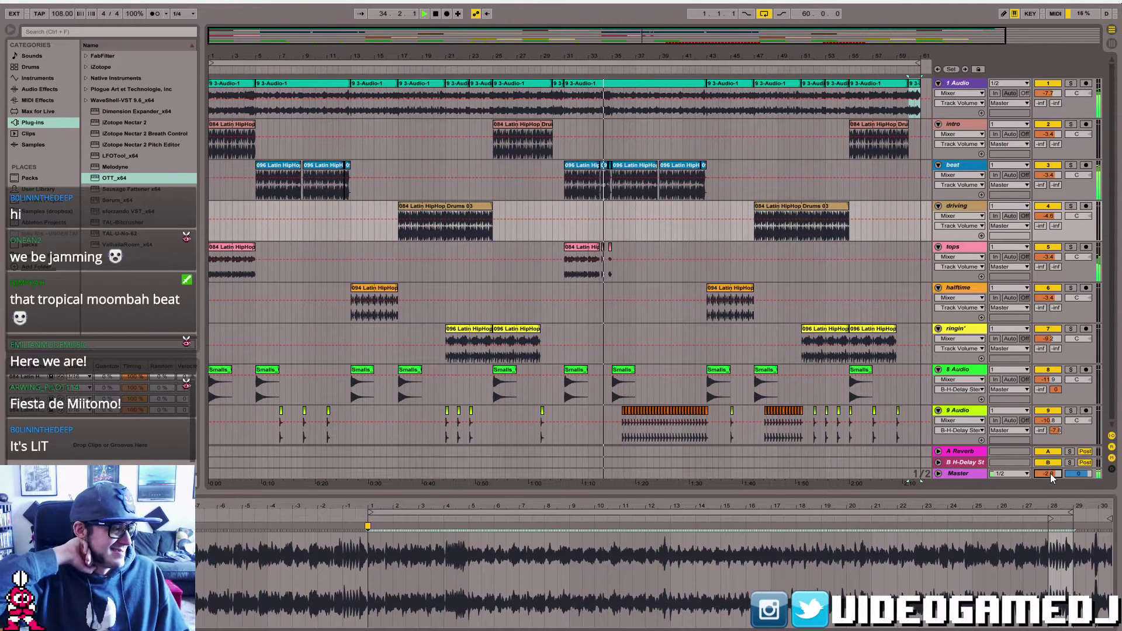
key("space")
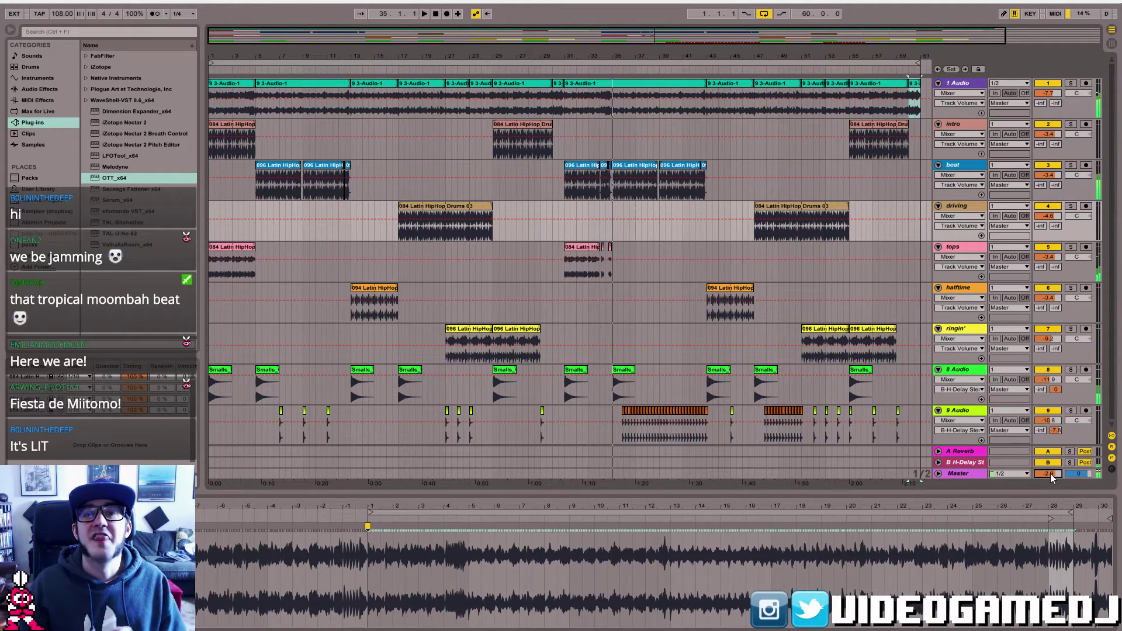
- Play the arrangement from bar 35, at the crash midway through the long clip on the first audio track
left_click(612, 109)
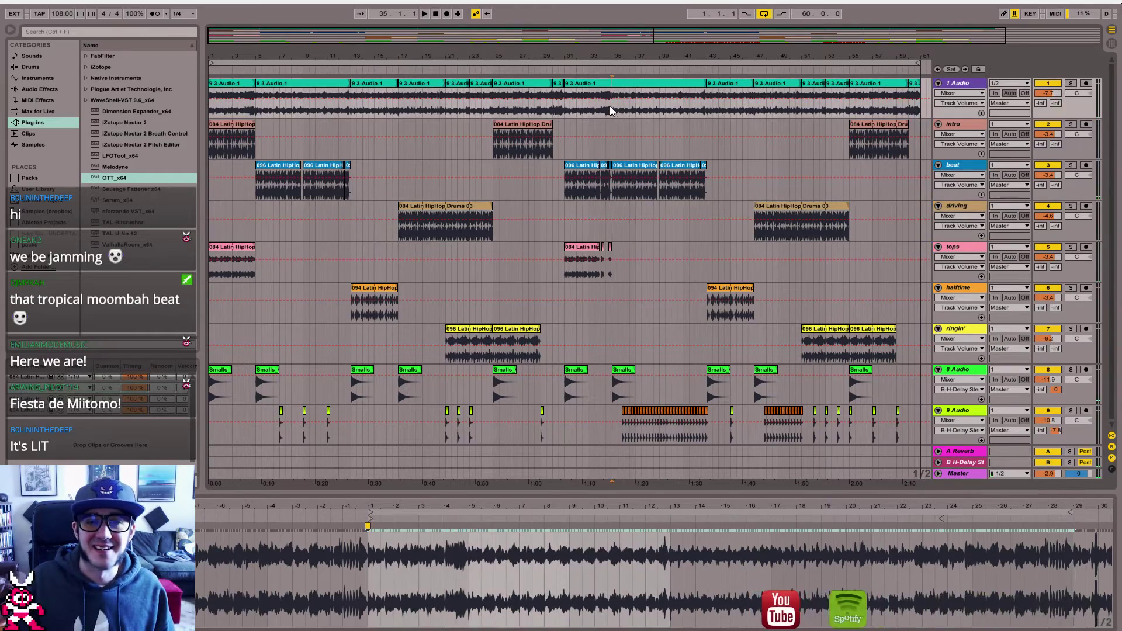
left_click_drag(630, 57, 675, 50)
key("space")
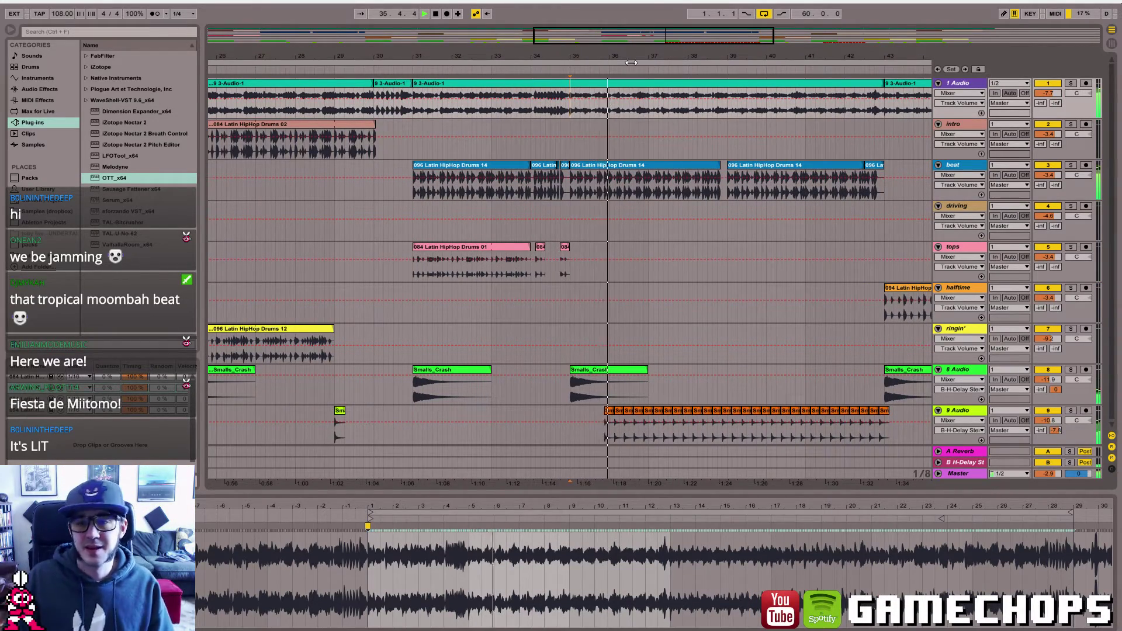
key("minus")
key("minus")
- Rename track 8 Audio as "crash"
left_click(959, 372)
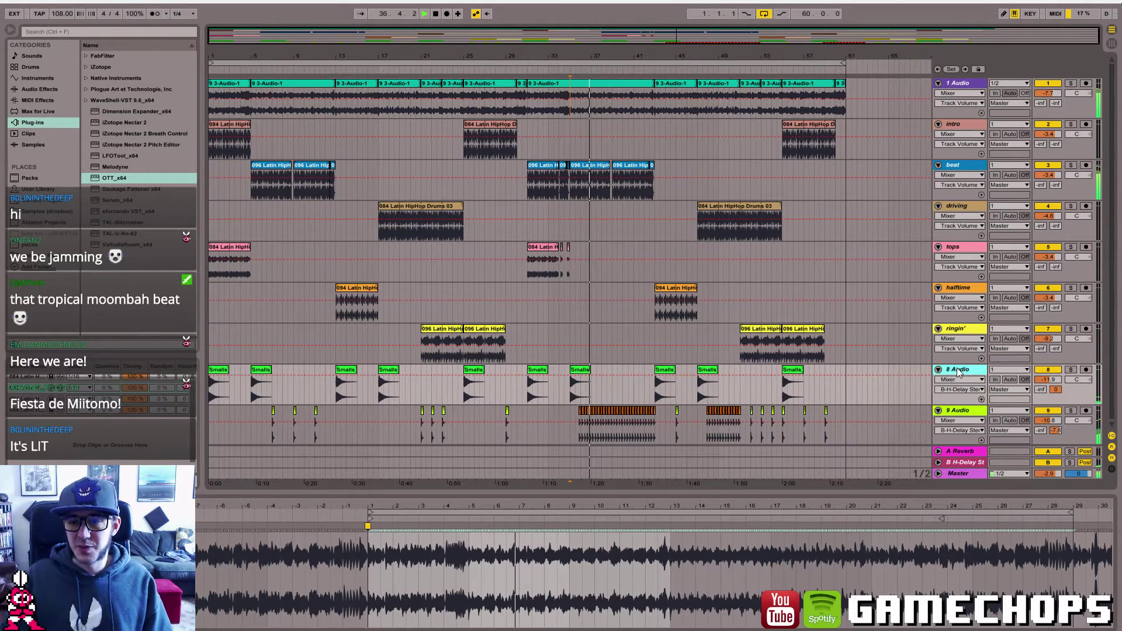
key("ctrl+r")
type("crash")
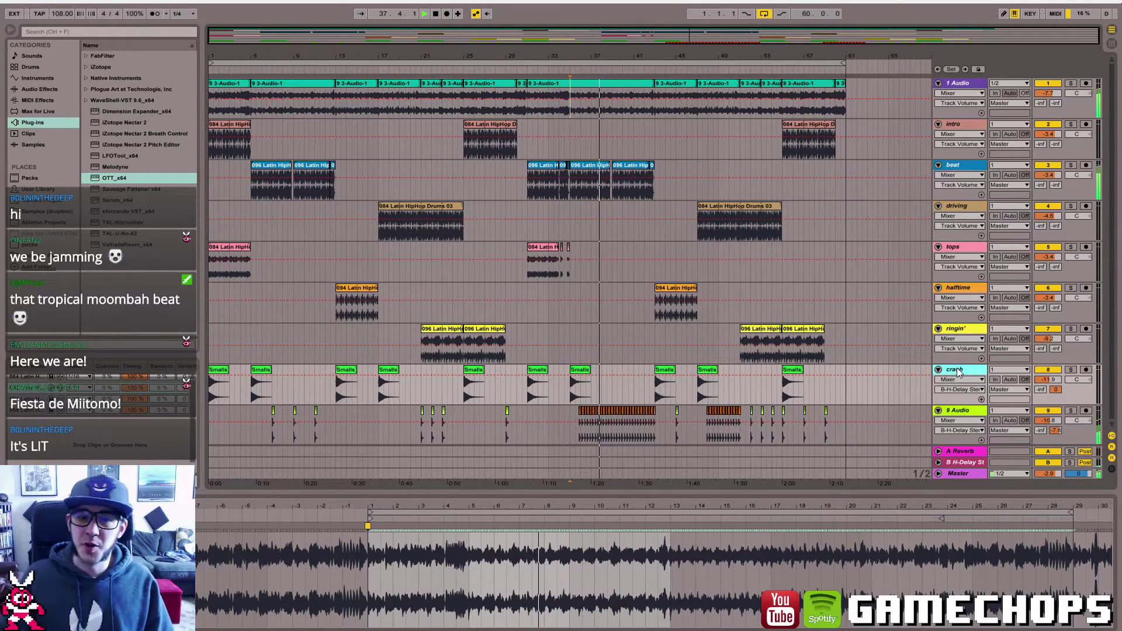
left_click(964, 412)
key("ctrl+r")
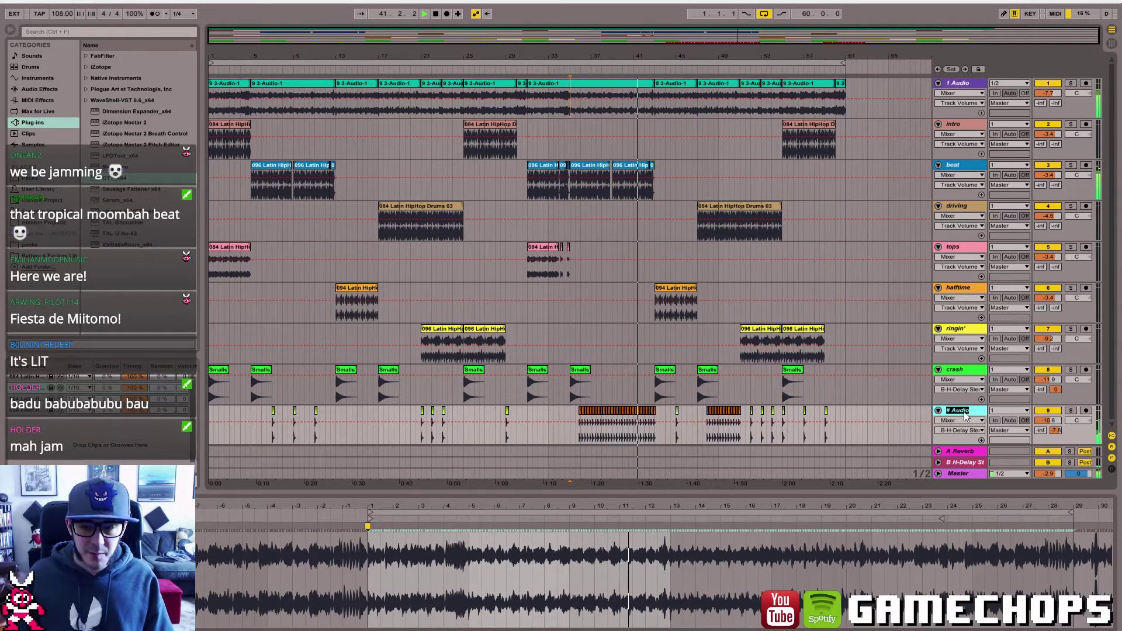
left_click(957, 384)
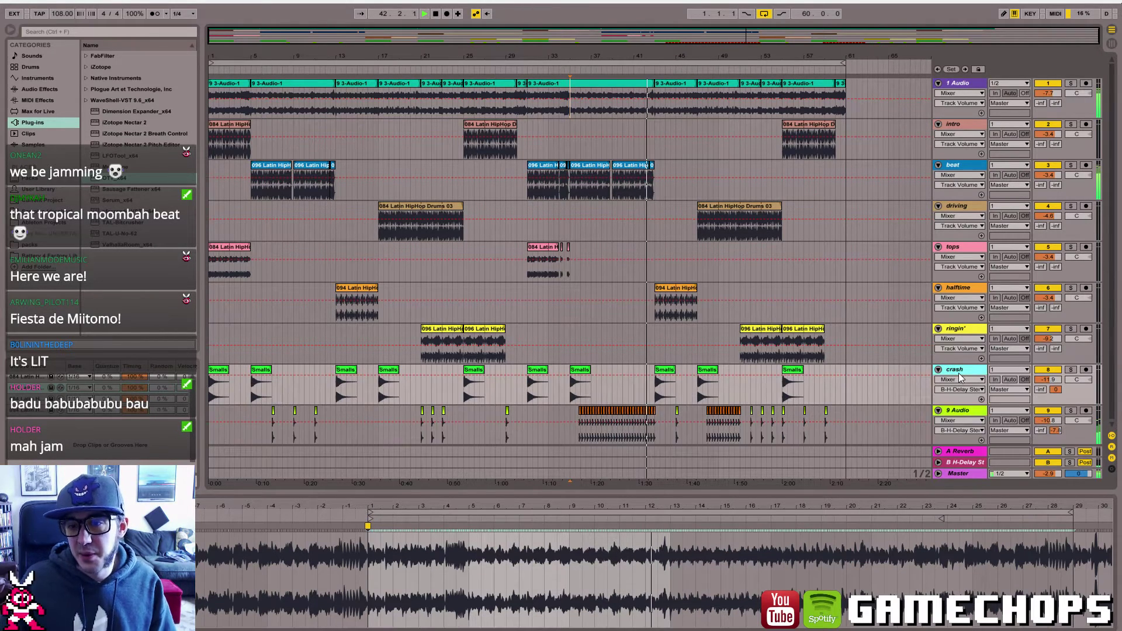
key("ctrl+a")
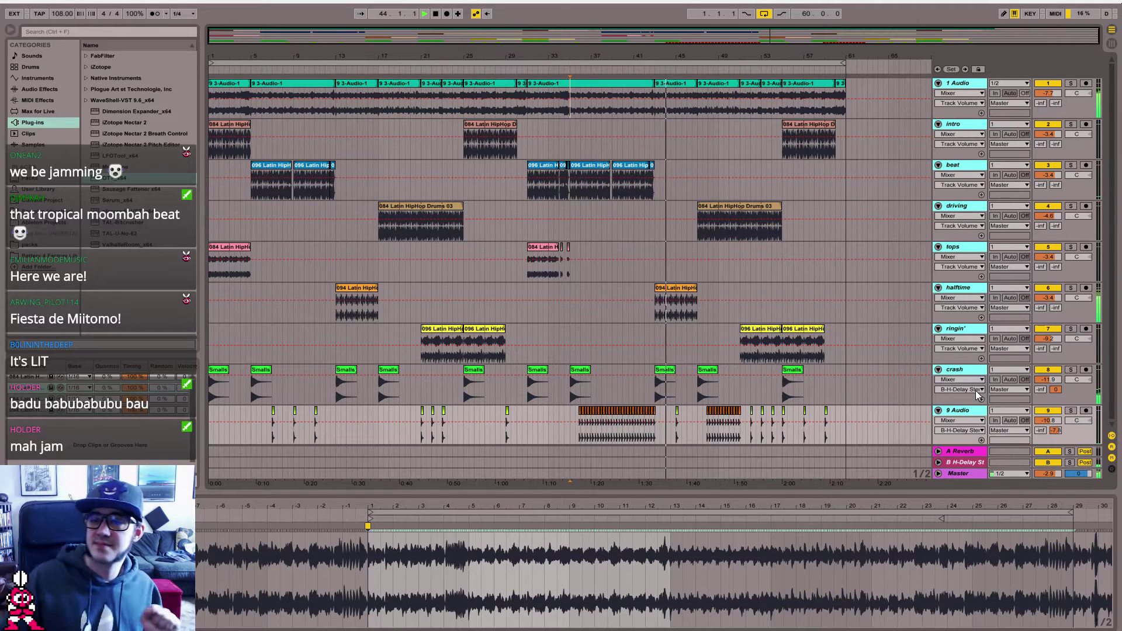
- Solo track 9 Audio and play it back from about bar 37, within its dense run of orange clips
left_click(596, 441)
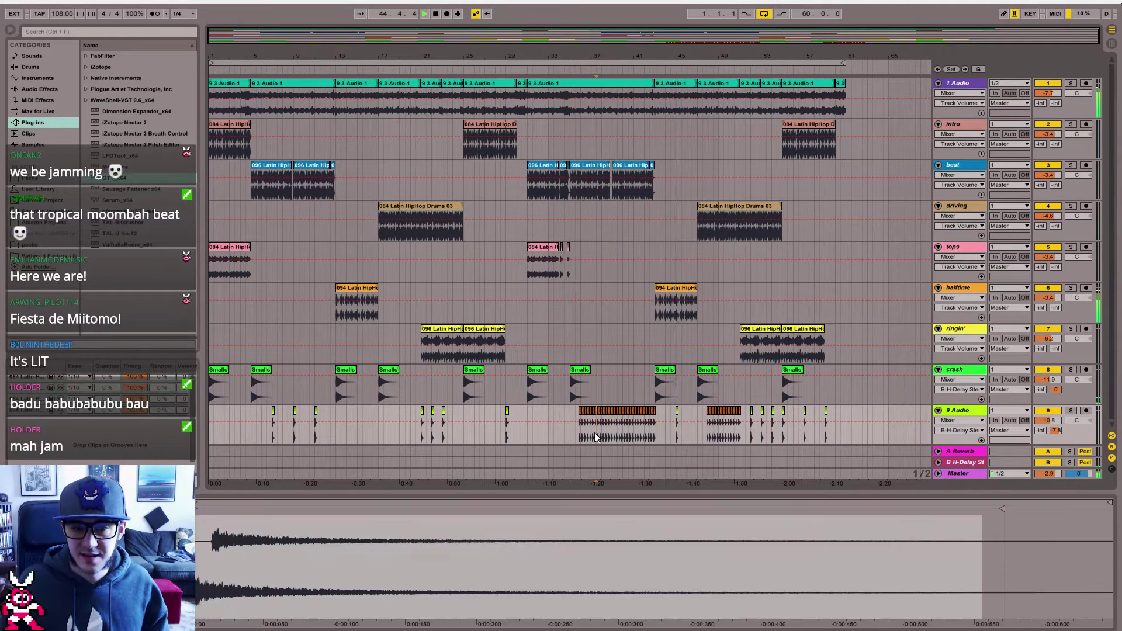
key("space")
left_click(1072, 412)
key("space")
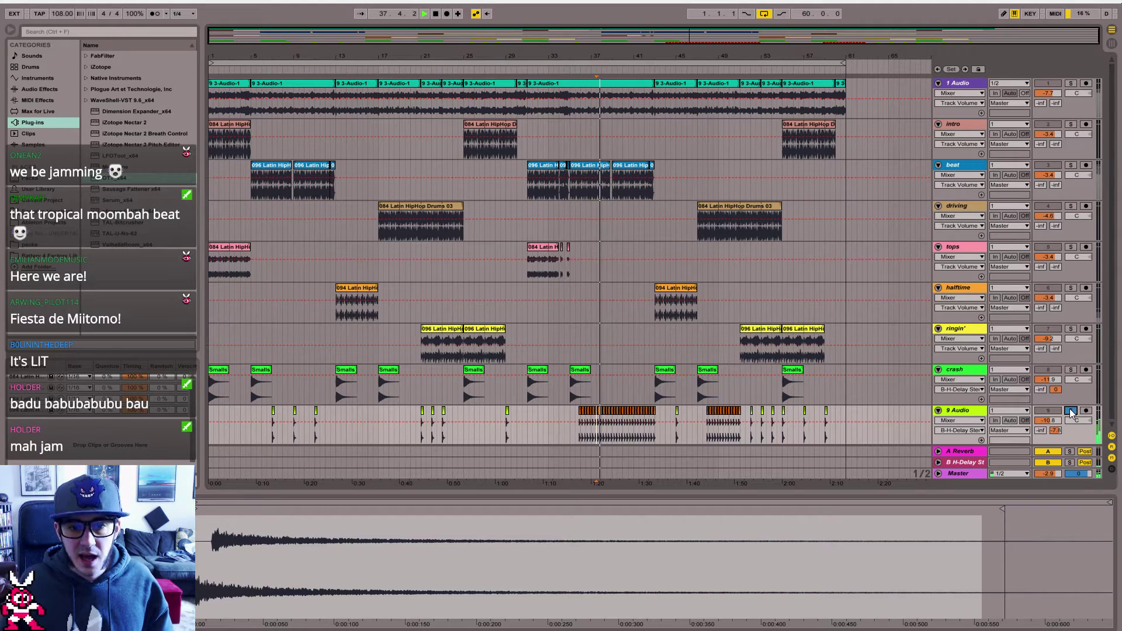
- Rename track 9 Audio as "ride"
key("ctrl+r")
type("r")
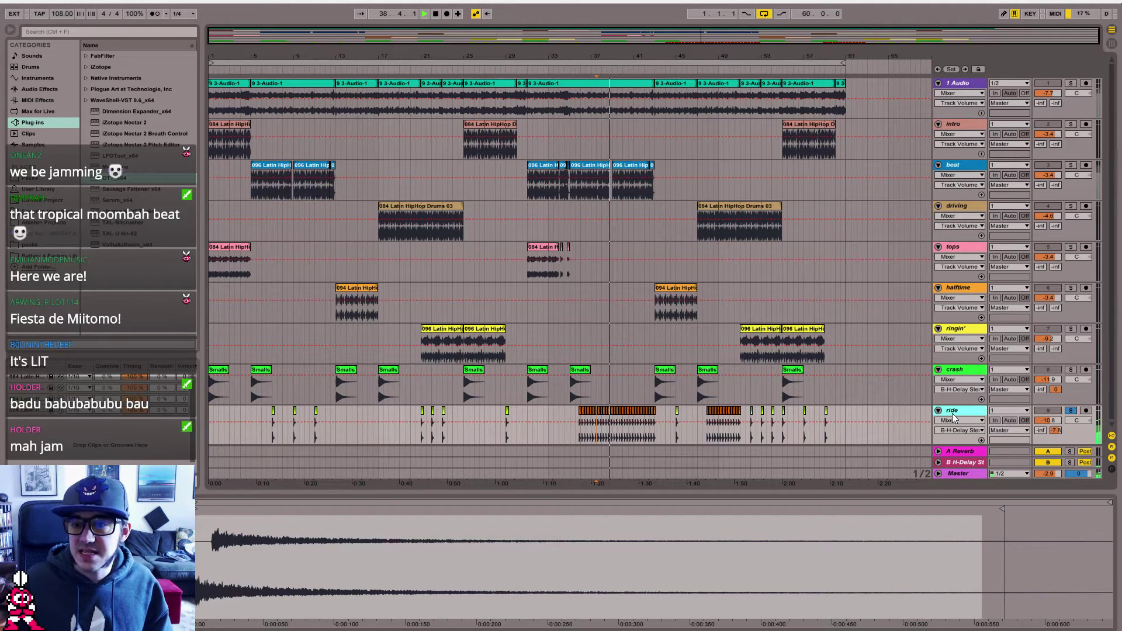
key("Return")
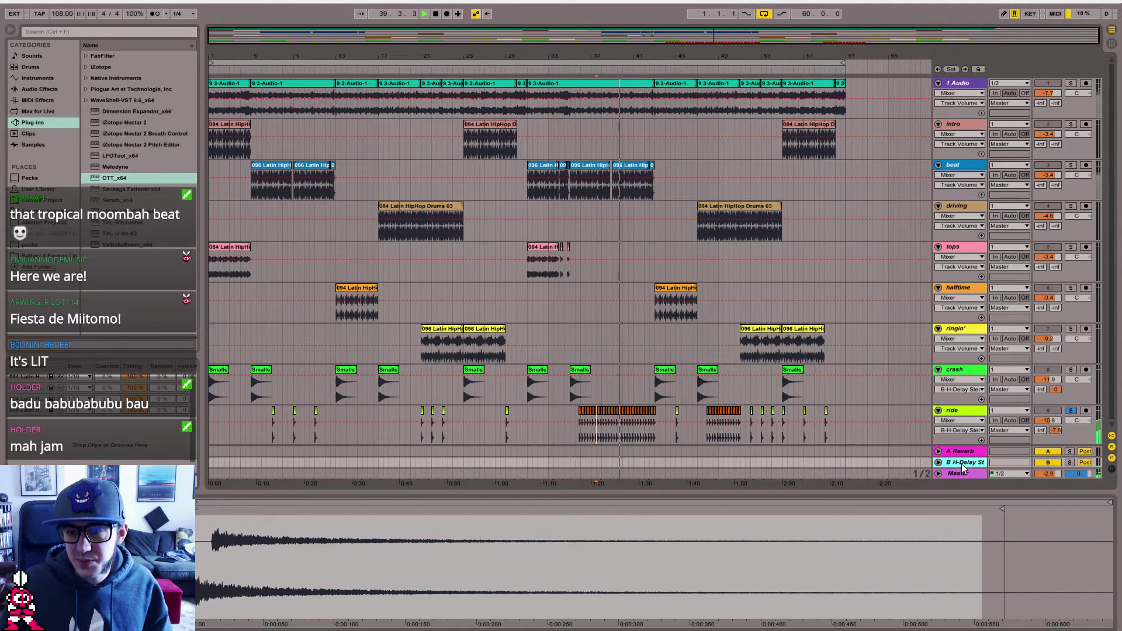
- Solo the crash track and play its clip at bar 43, unsolo it and replay that spot in the full mix
left_click(1072, 370)
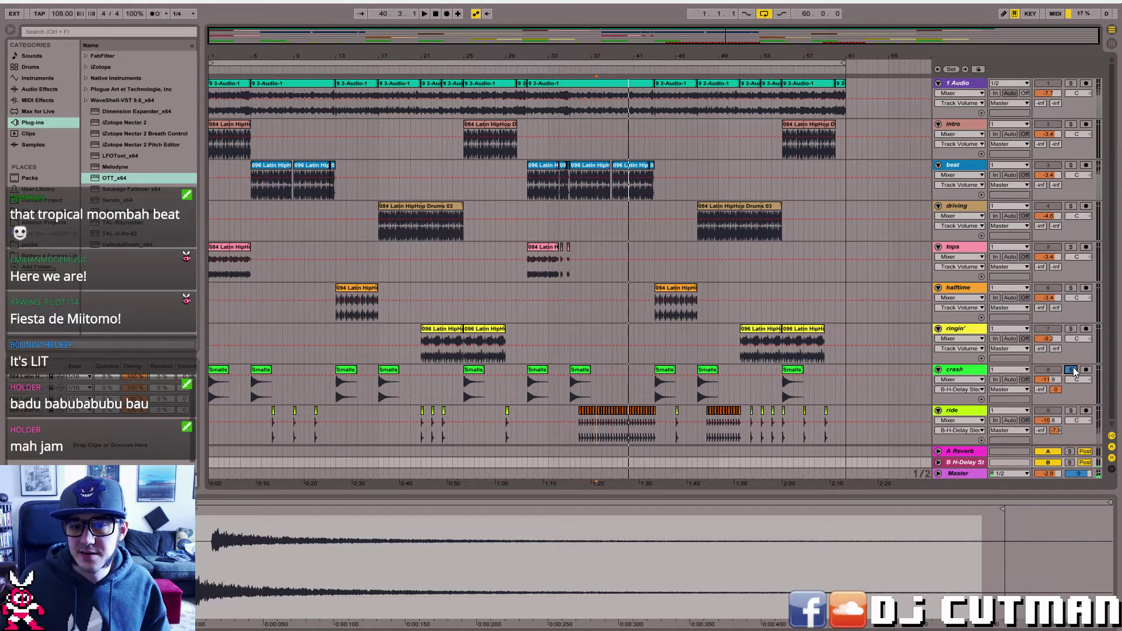
left_click(667, 374)
key("space")
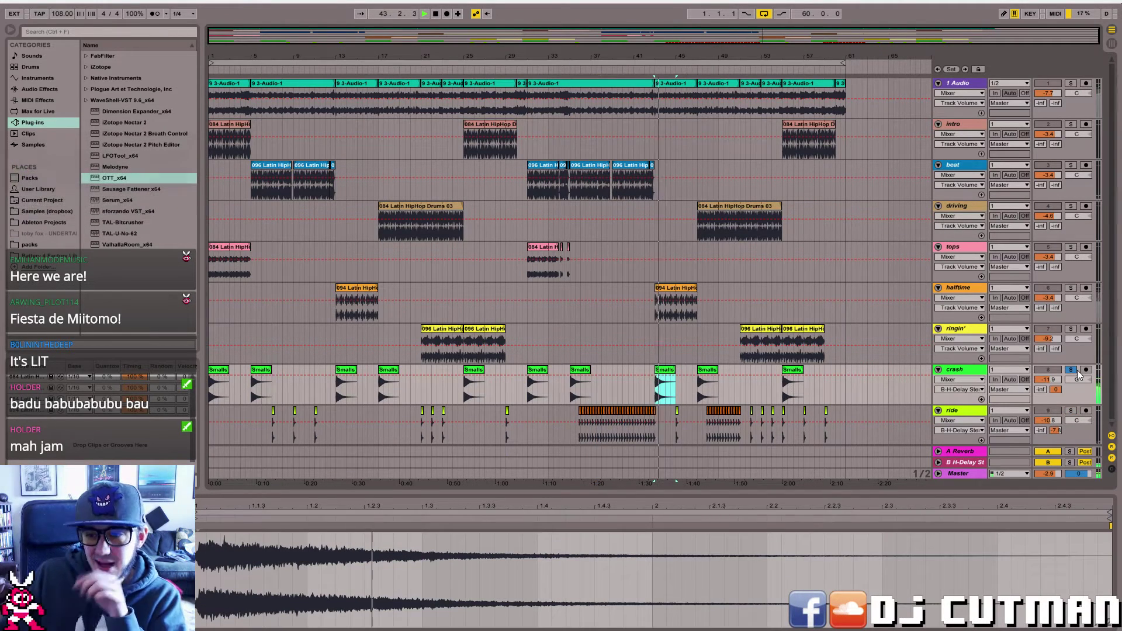
left_click(1071, 371)
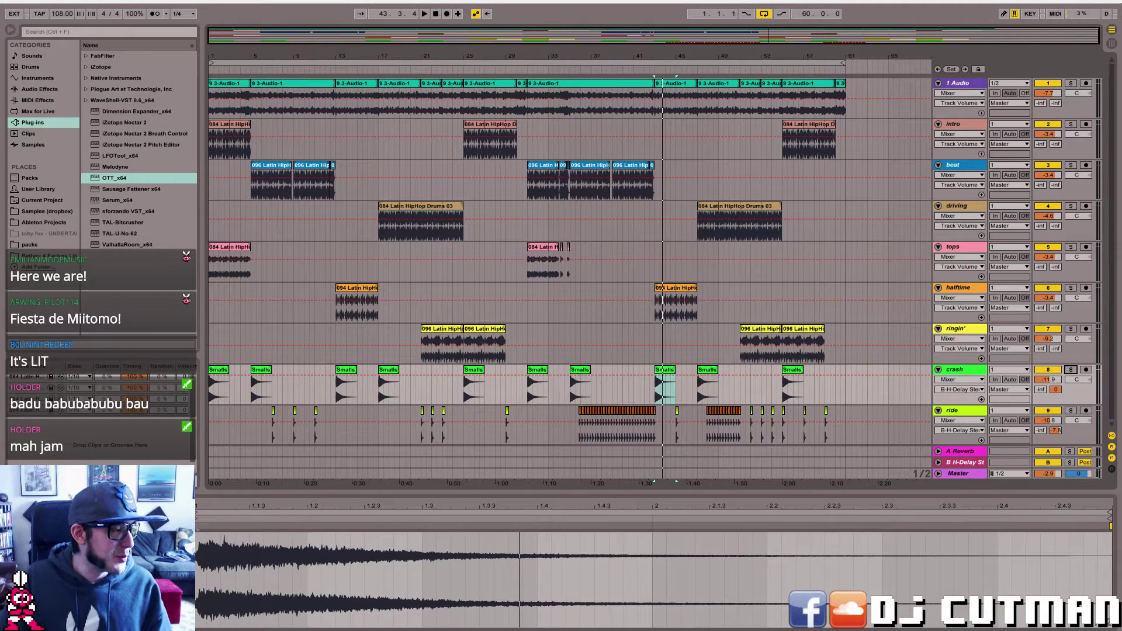
key("space")
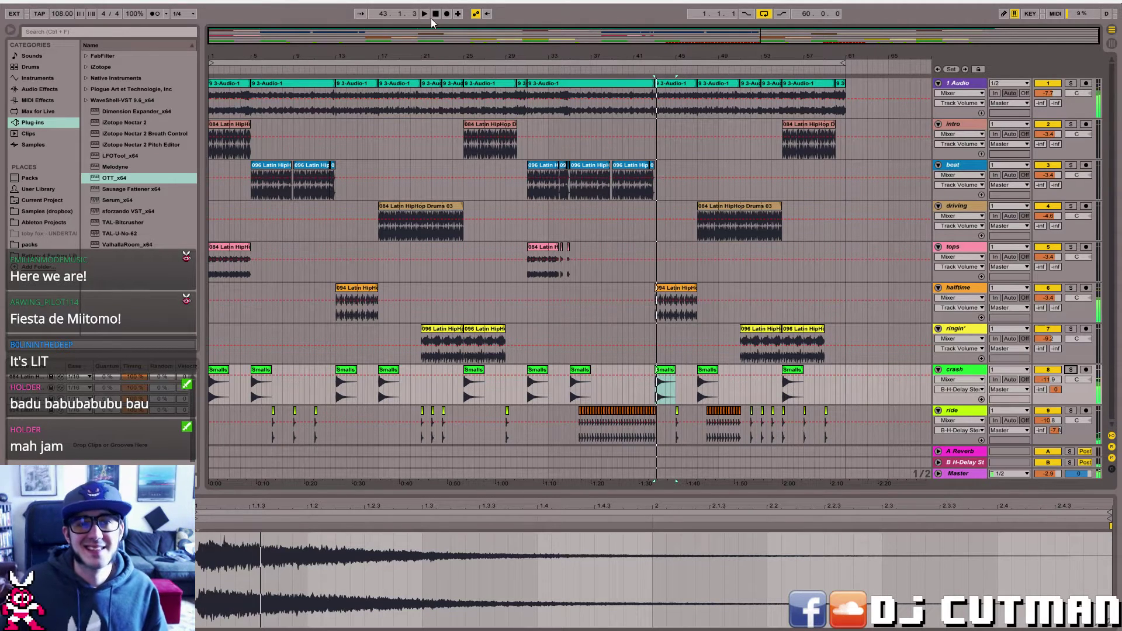
- Play the full arrangement from the very start and select the intro track
left_click(435, 17)
key("space")
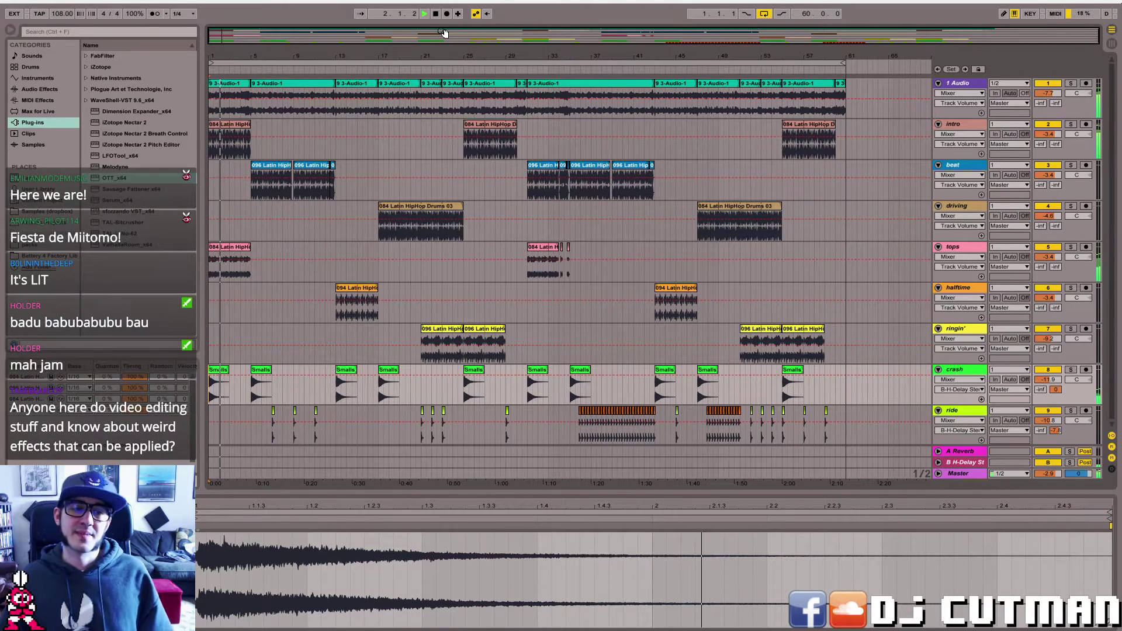
left_click(220, 149)
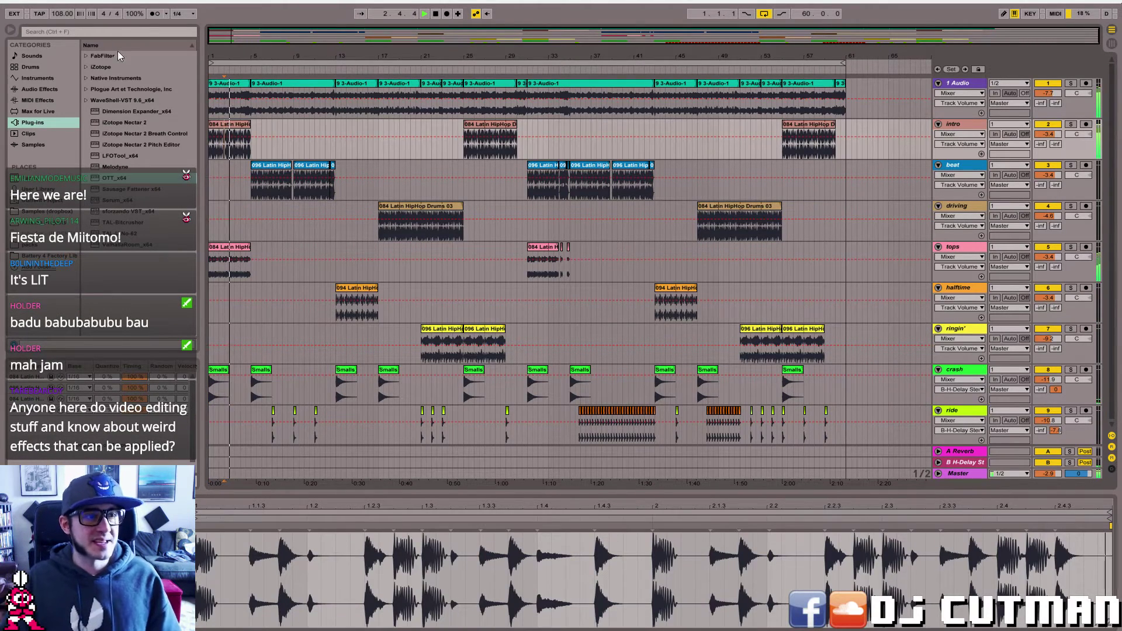
left_click(182, 33)
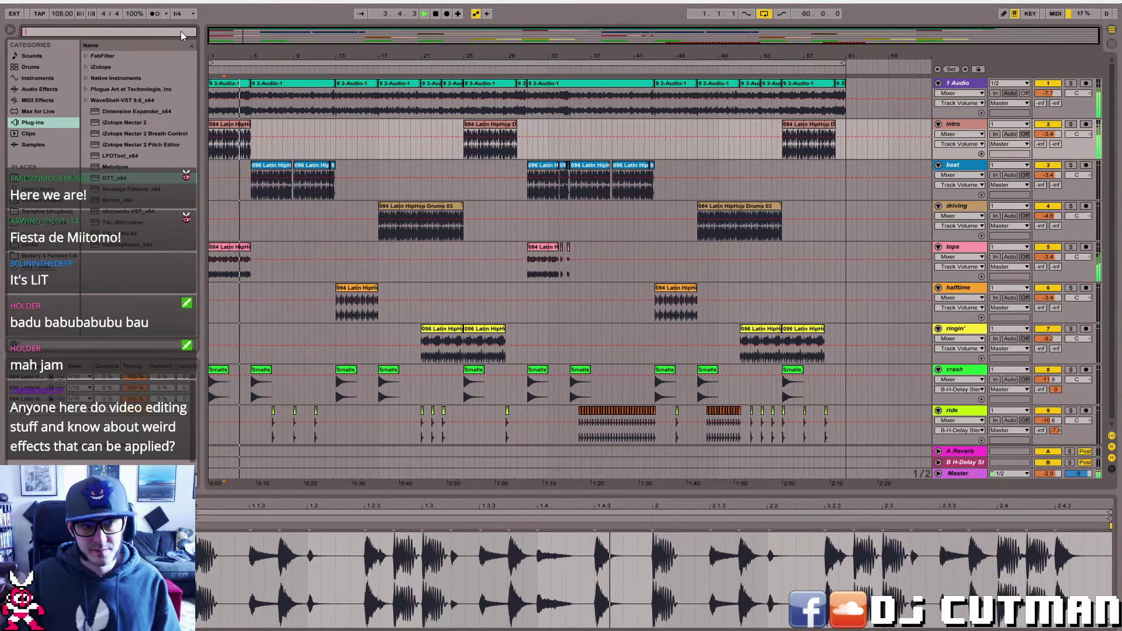
- Play the end of the intro again from about bar 3, listening to the transition into bar 5
left_click_drag(219, 35, 377, 209)
key("space")
left_click(420, 177)
left_click(395, 184)
key("ctrl+z")
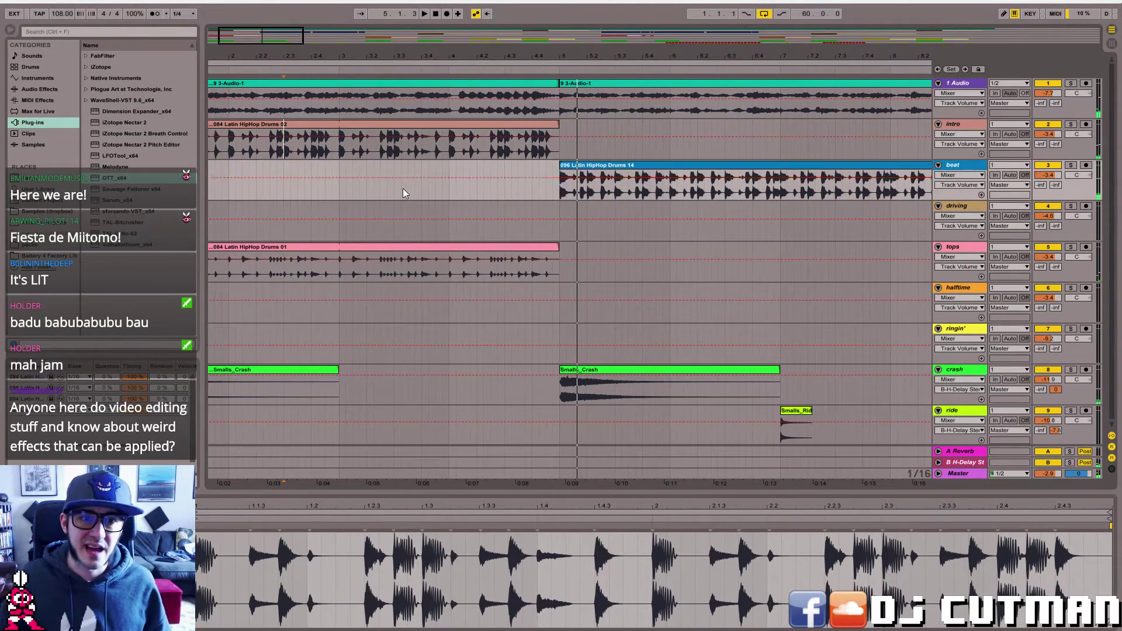
left_click_drag(271, 37, 270, 36)
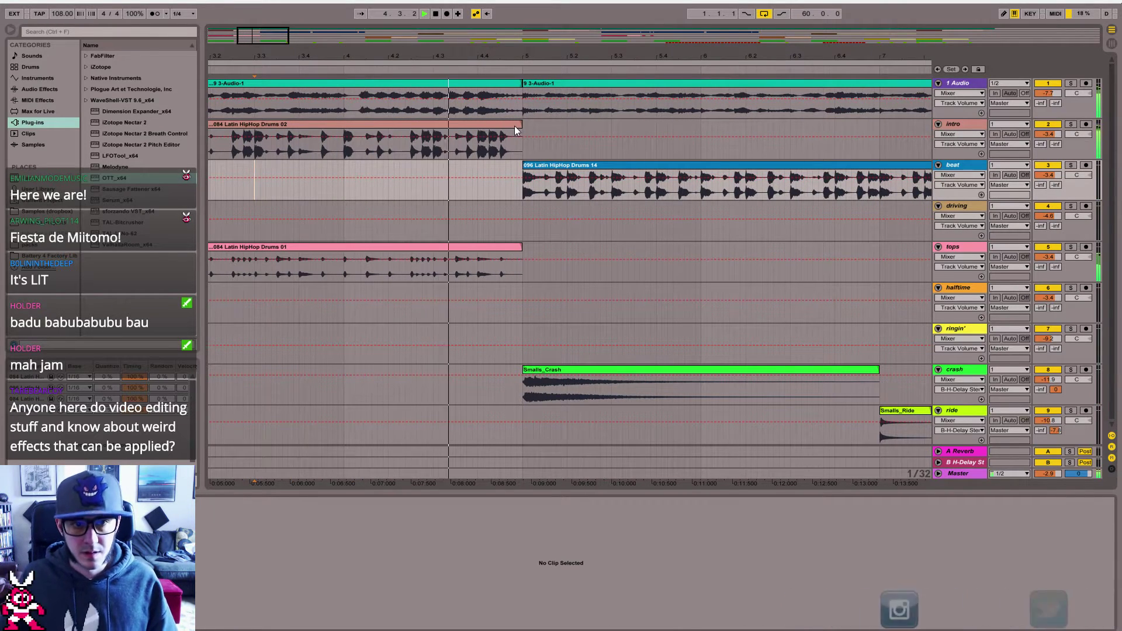
- Trim the ends of the first intro and tops clips back to about bar 4.3 and play the transition into the beat
left_click_drag(513, 127, 445, 138)
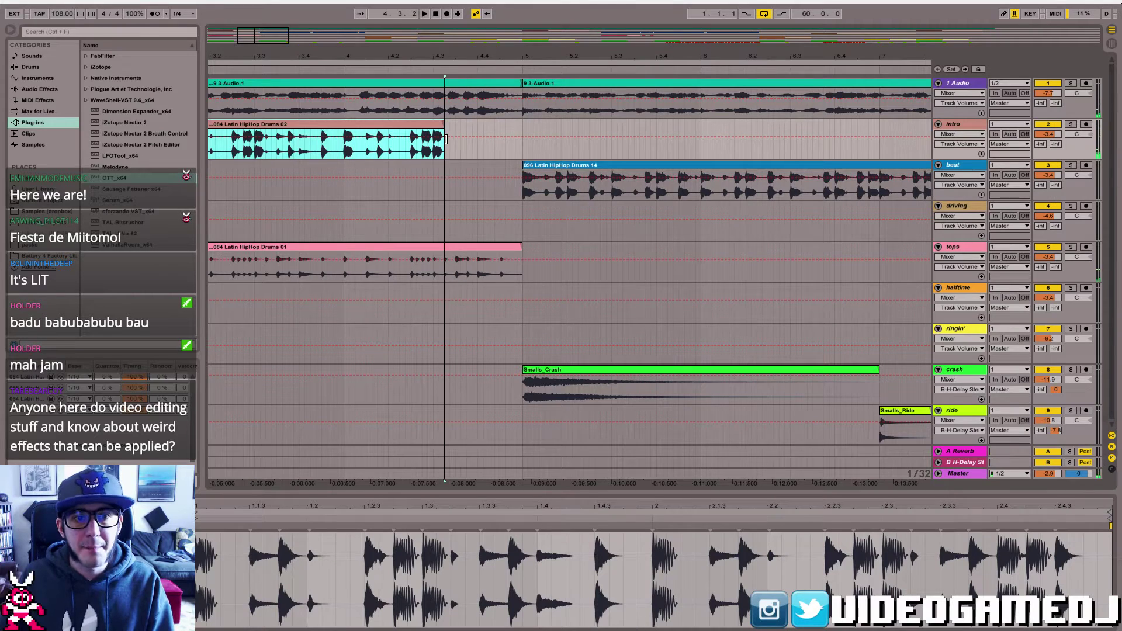
left_click_drag(520, 246, 439, 247)
left_click(261, 223)
key("space")
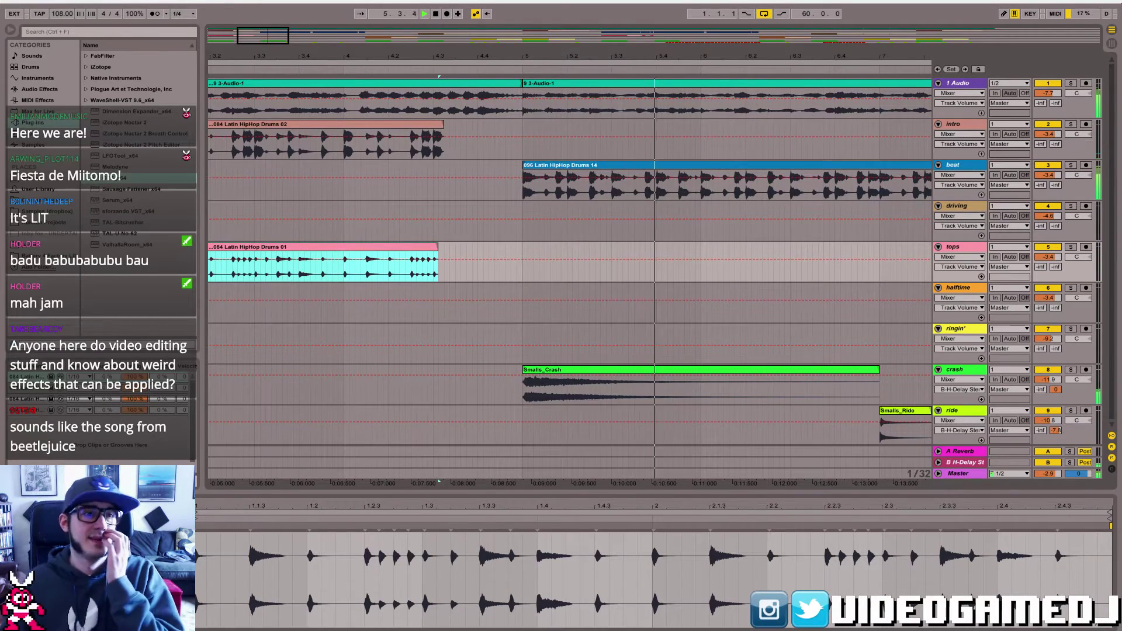
double_click(488, 59)
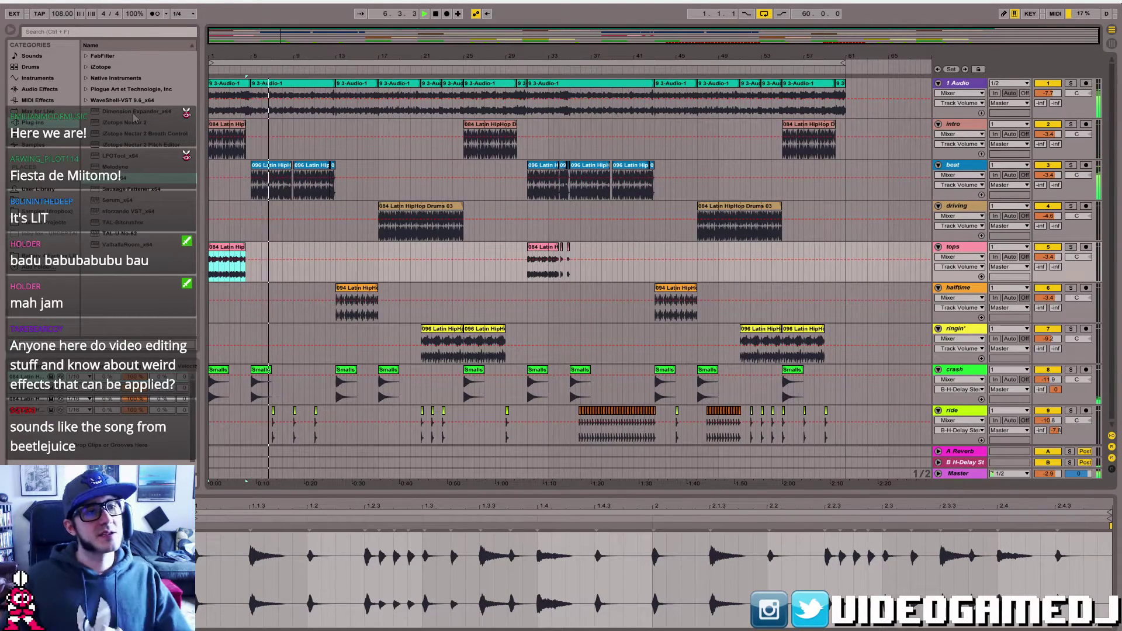
- Add the iZotope Ozone 7 Vintage Compressor to the beat track with the Clear and Tight preset
left_click(86, 67)
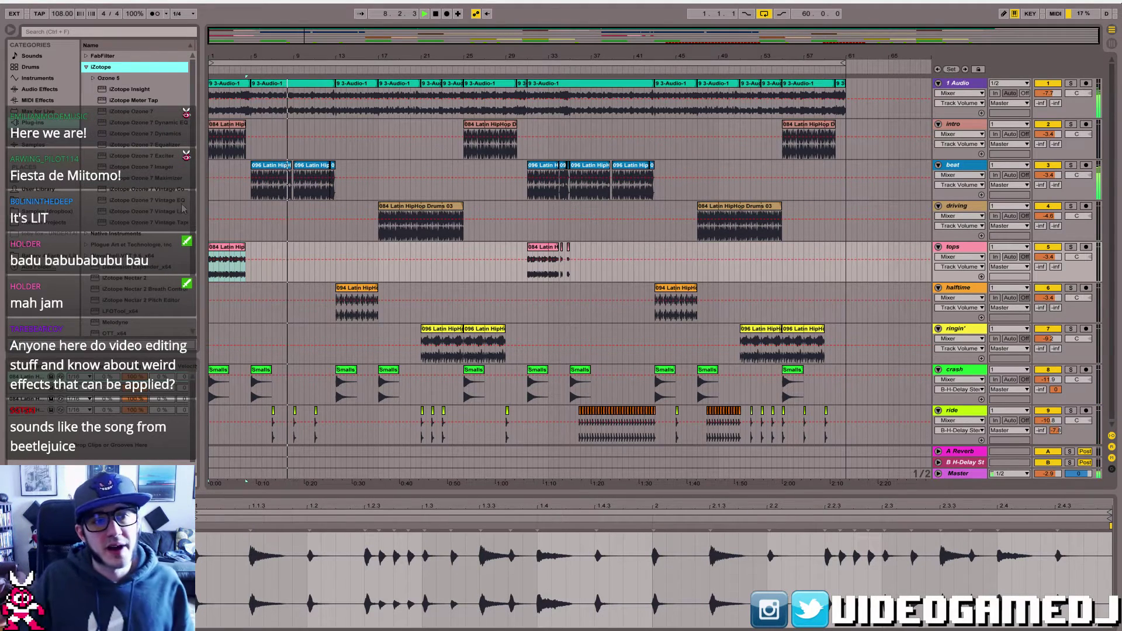
left_click_drag(180, 195, 274, 186)
left_click(471, 289)
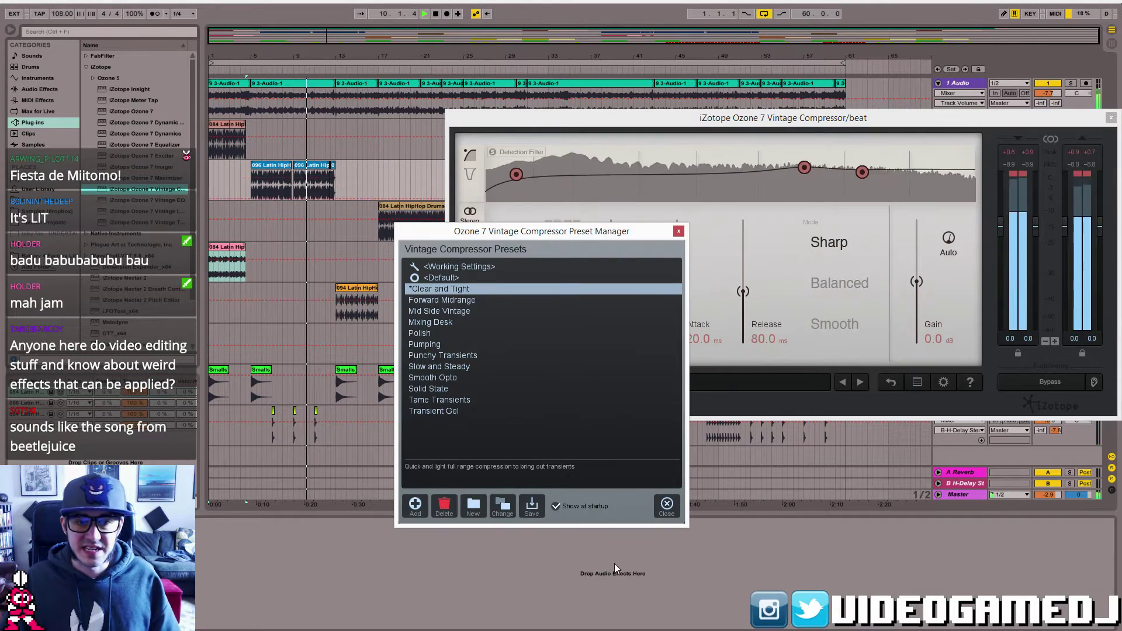
left_click(666, 507)
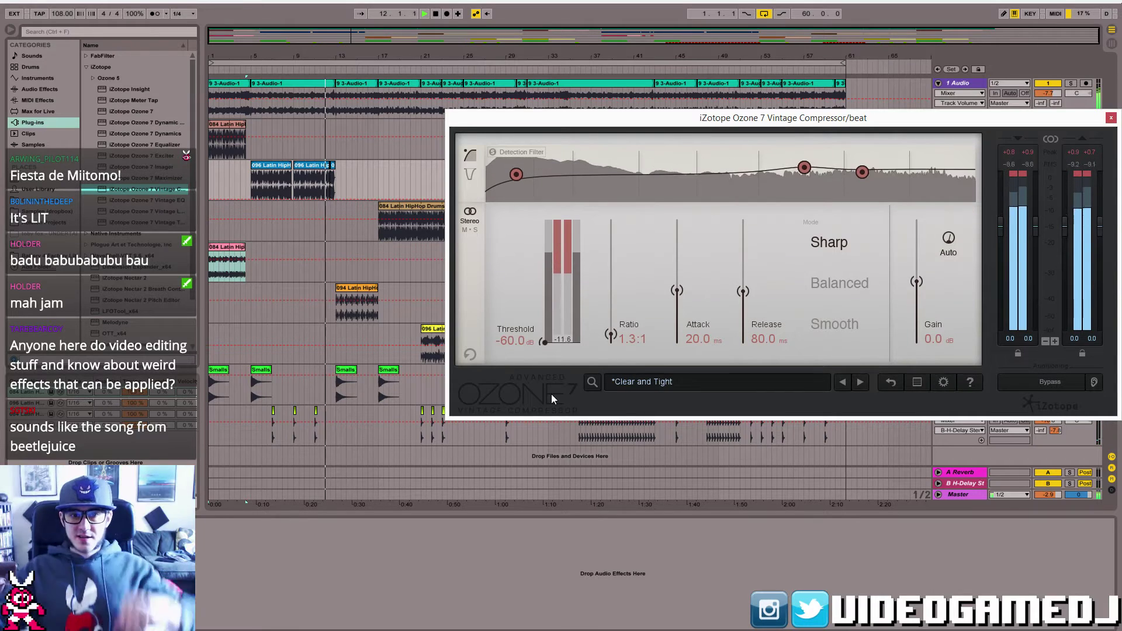
- Set the compressor's threshold to -11.8 dB and attack to 10.1 ms while playing the beat from bar 5
left_click_drag(542, 342, 530, 256)
key("space")
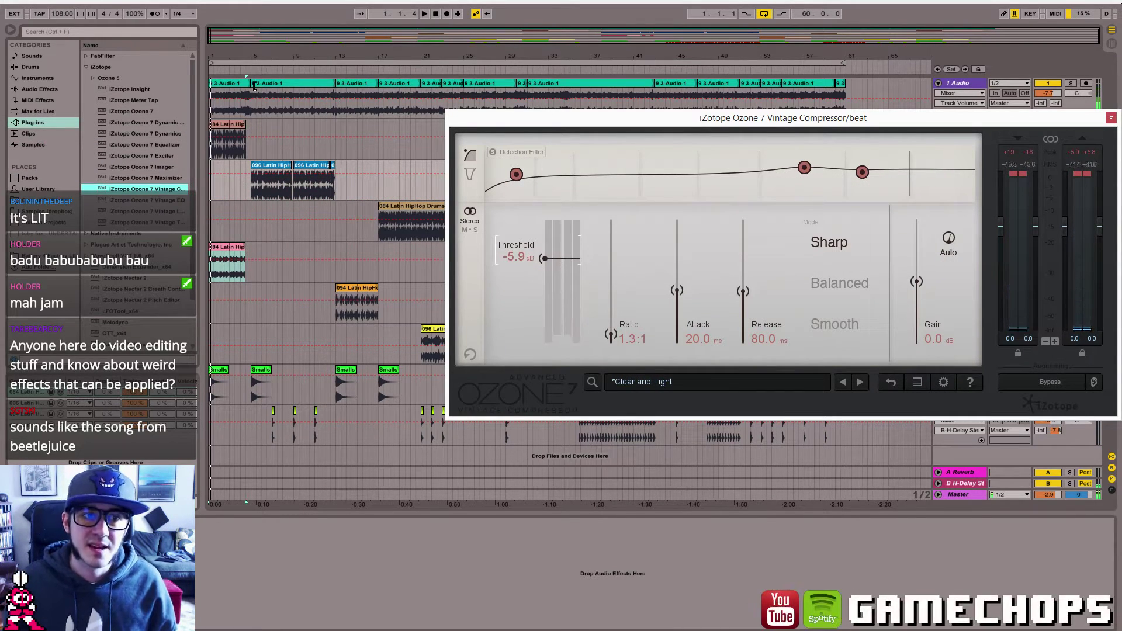
left_click(255, 190)
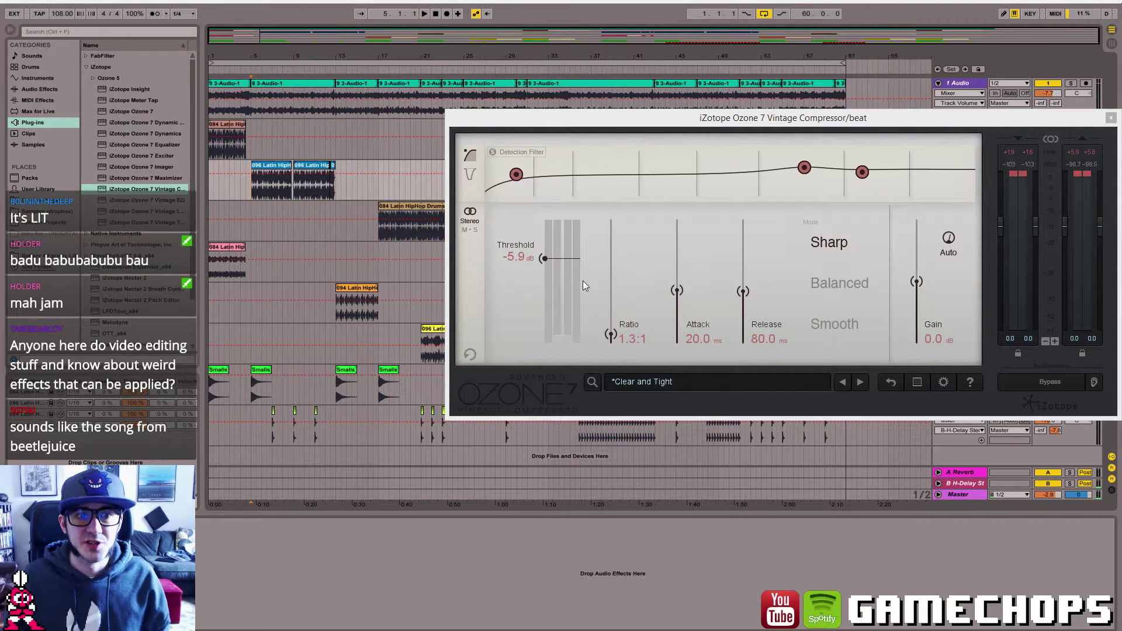
key("space")
mouse_move(546, 257)
left_mouse_down()
mouse_move(545, 304)
mouse_move(542, 265)
mouse_move(543, 277)
left_mouse_up()
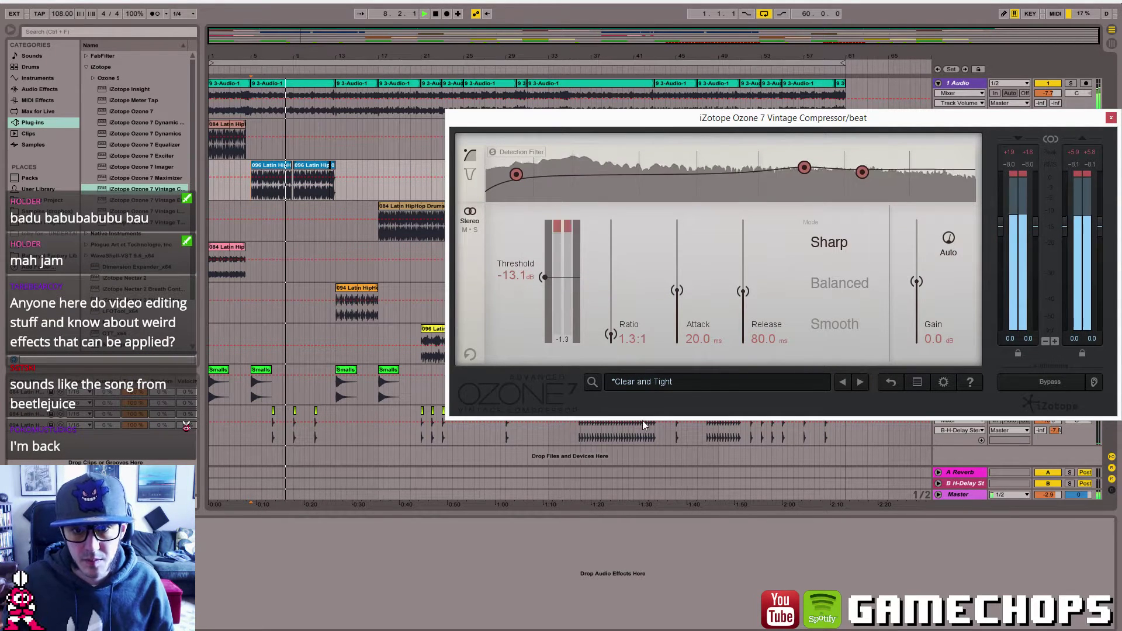
left_click_drag(677, 291, 678, 306)
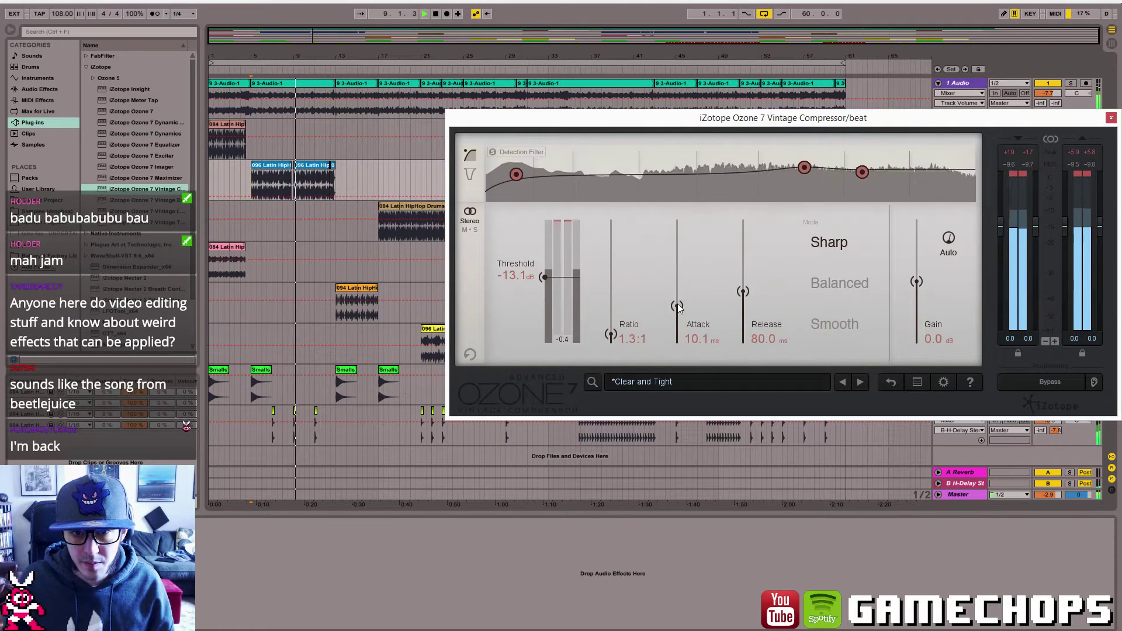
left_click_drag(548, 275, 548, 274)
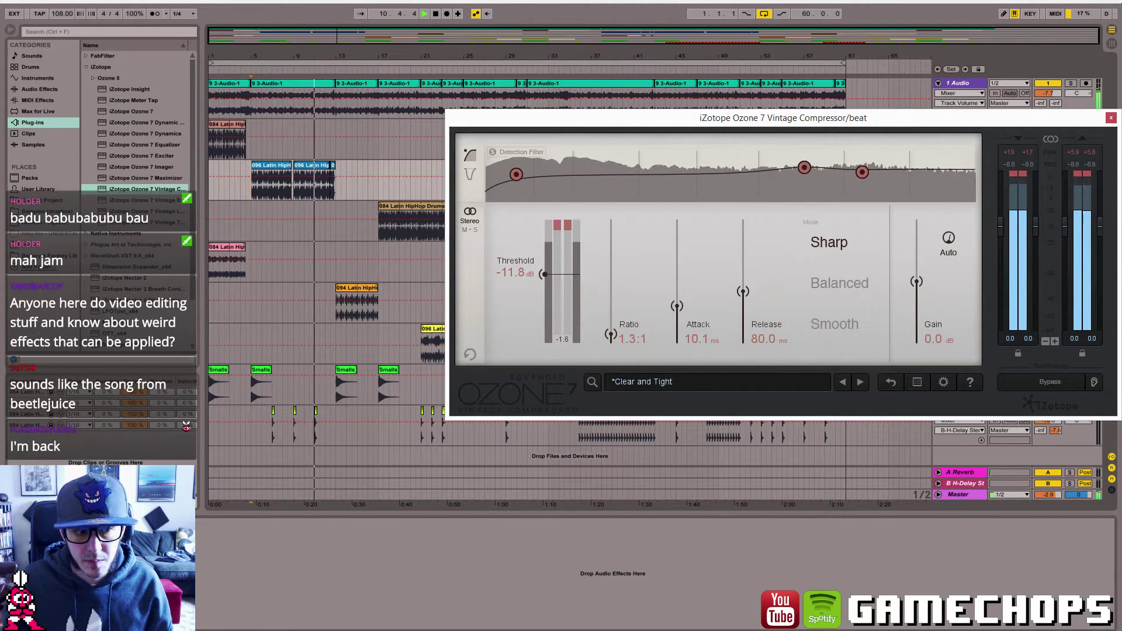
- Select the first beat clip and listen to the compressed drums from bar 5
left_click(230, 492)
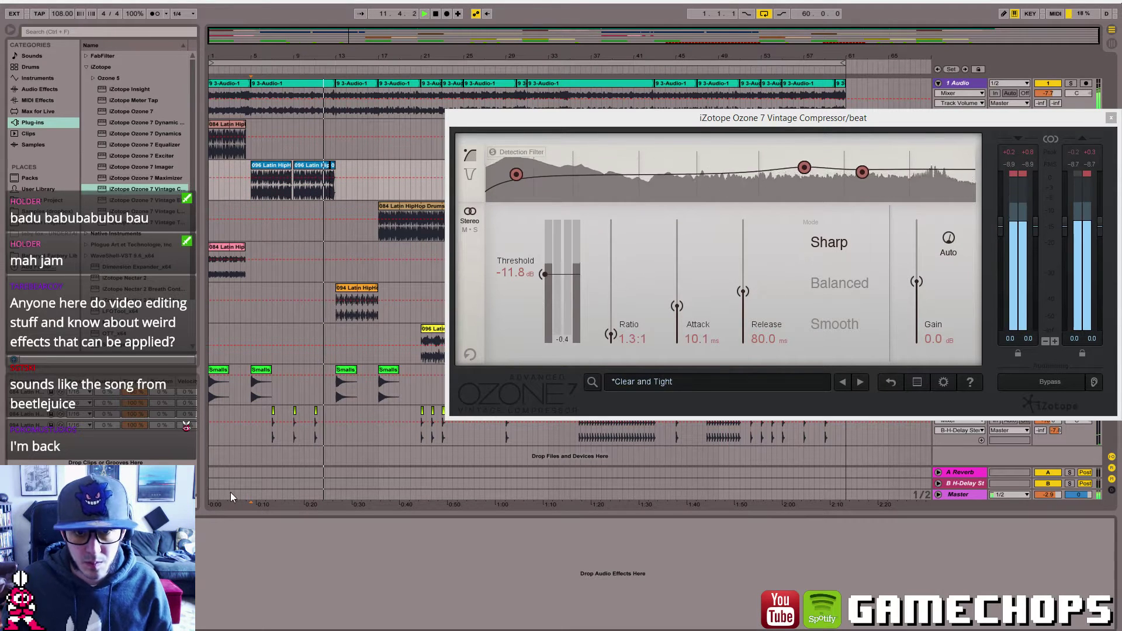
left_click(265, 170)
key("space")
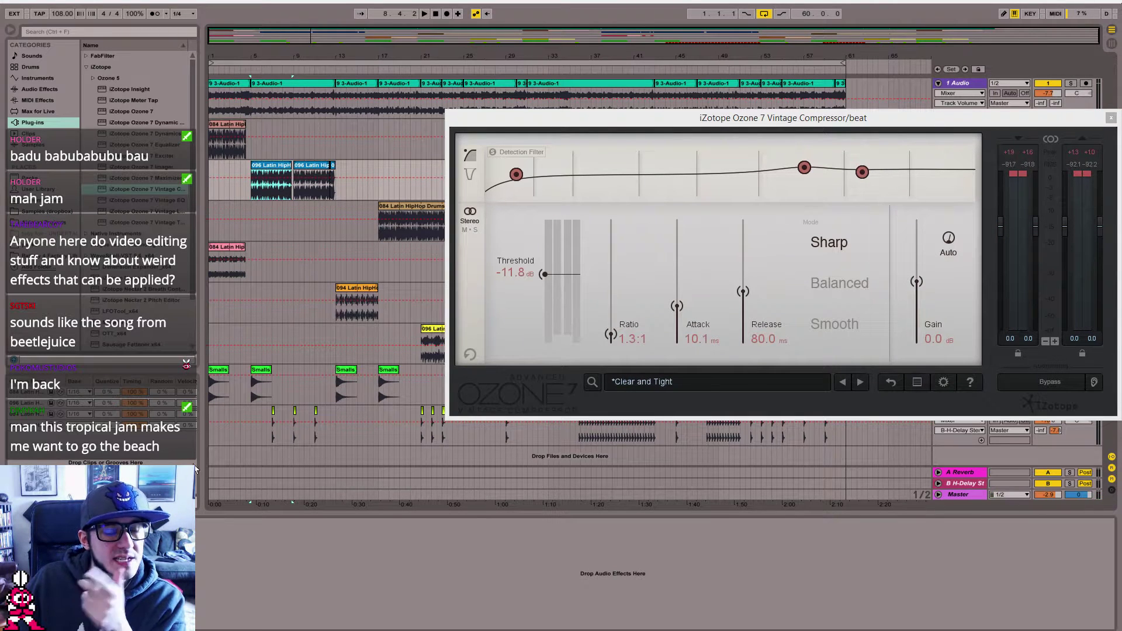
- Switch the compressor to the Punchy Transients preset and set its threshold to -18.9 dB while the beat plays
key("space")
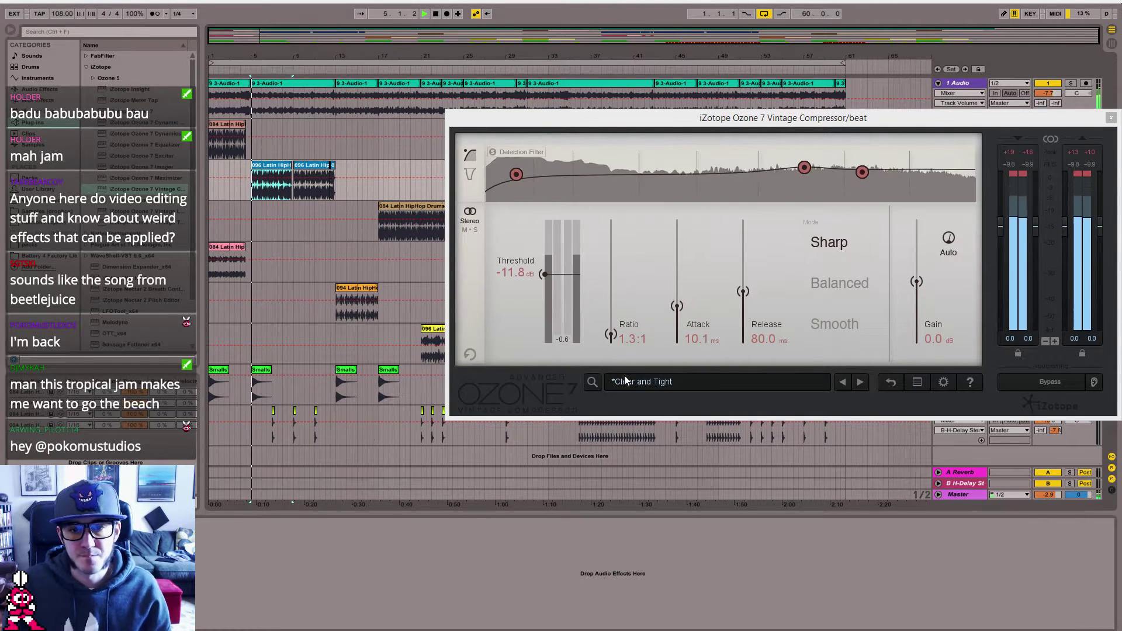
left_click(631, 382)
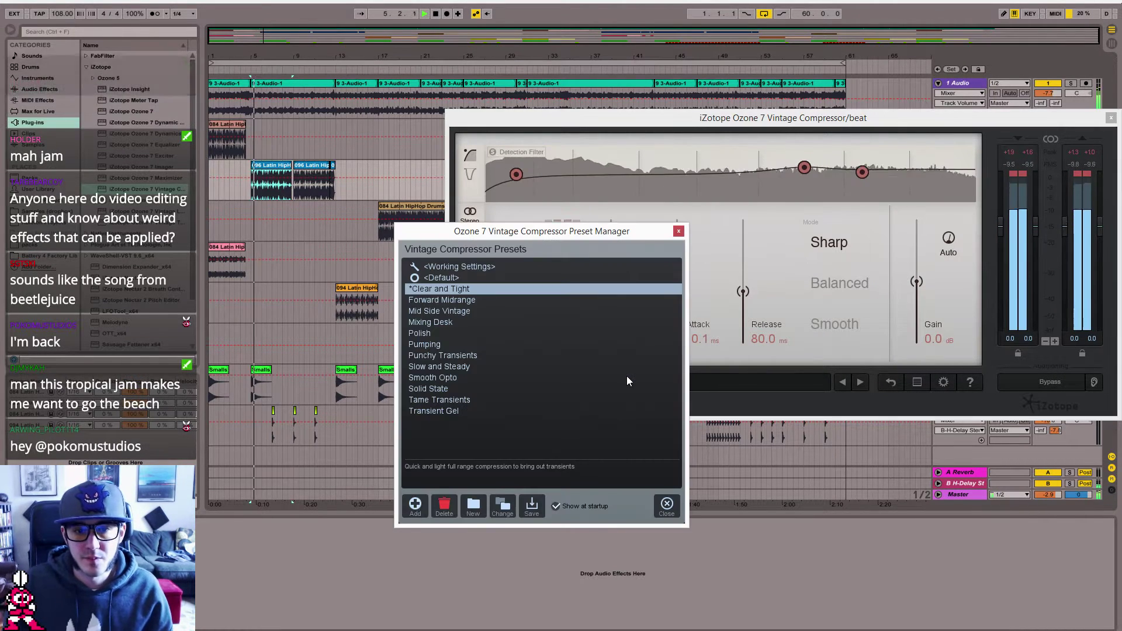
left_click(432, 356)
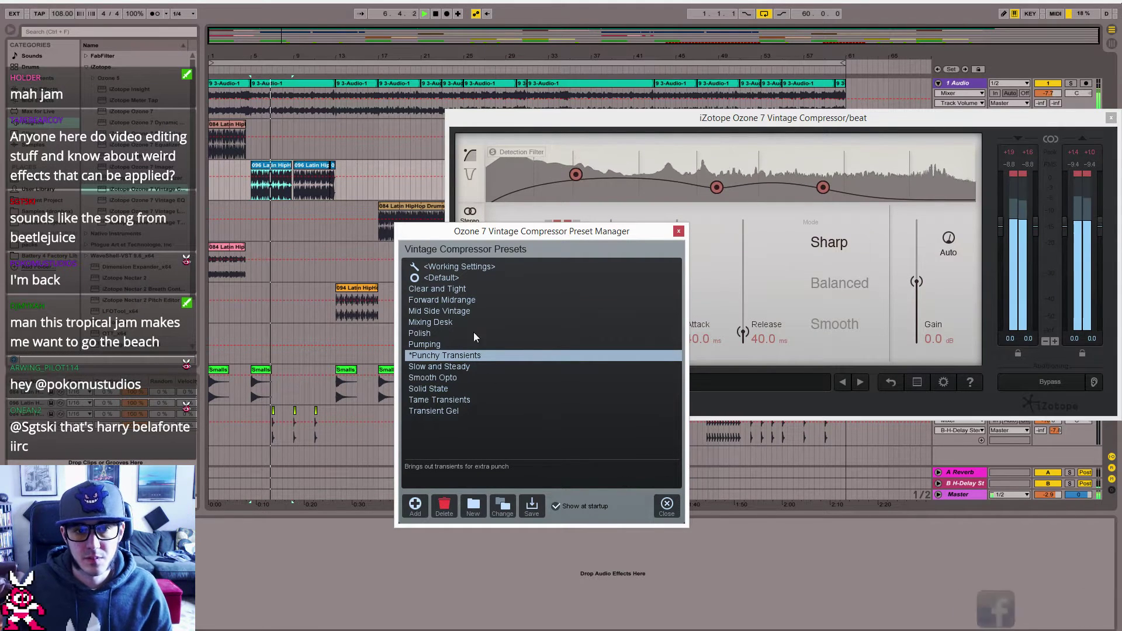
left_click_drag(528, 240, 305, 200)
mouse_move(544, 306)
left_mouse_down()
mouse_move(540, 283)
mouse_move(539, 292)
left_mouse_up()
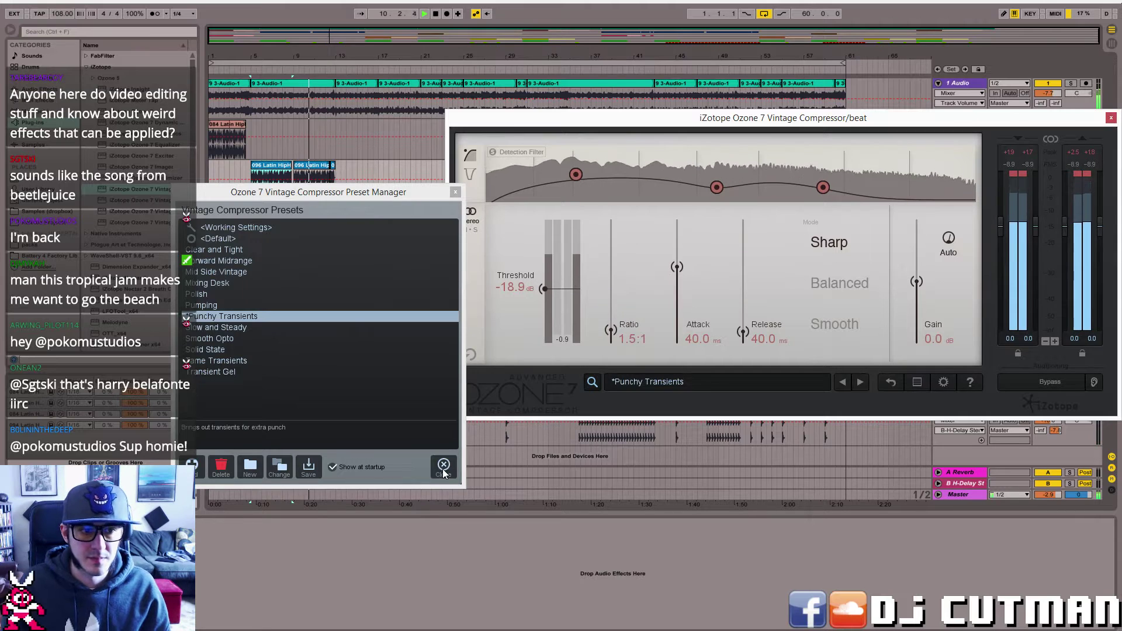
left_click(444, 471)
key("space")
- Search the browser for "ott" and load OTT_x64 onto the beat track
left_click(131, 33)
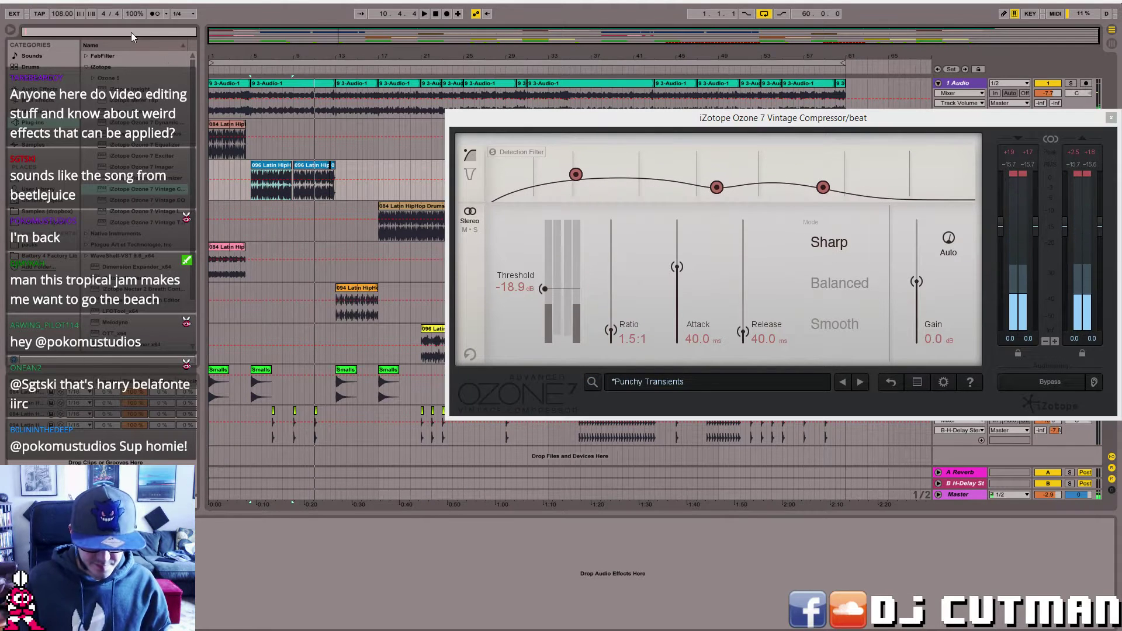
type("opt")
key("BackSpace")
key("BackSpace")
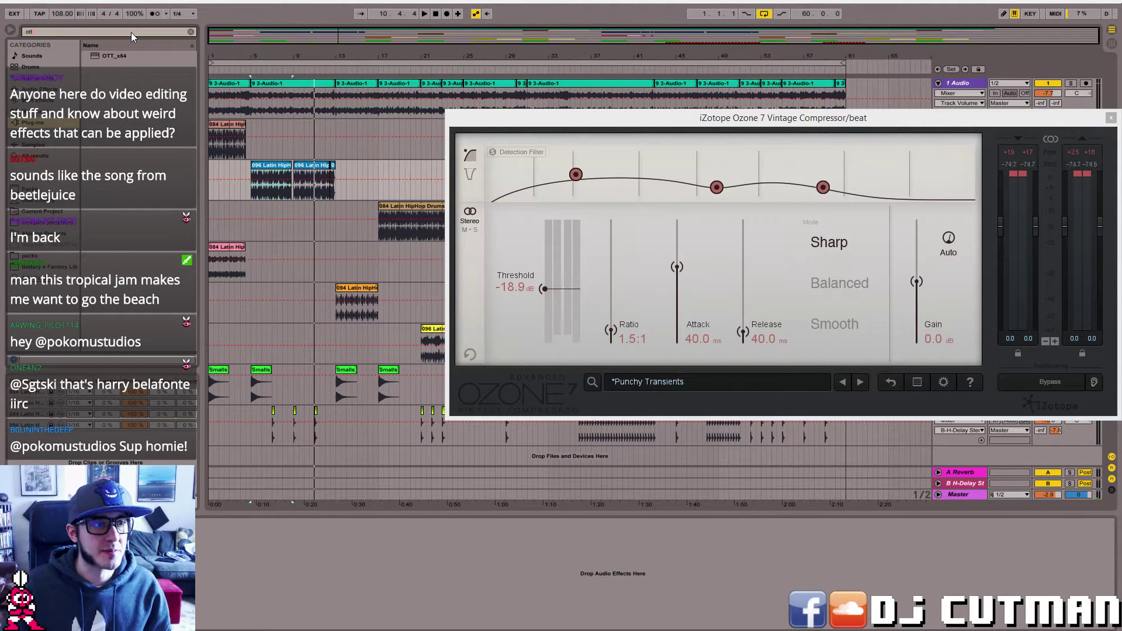
type("tt")
key("Return")
- Audition the beat through OTT and remove OTT from the beat track
key("space")
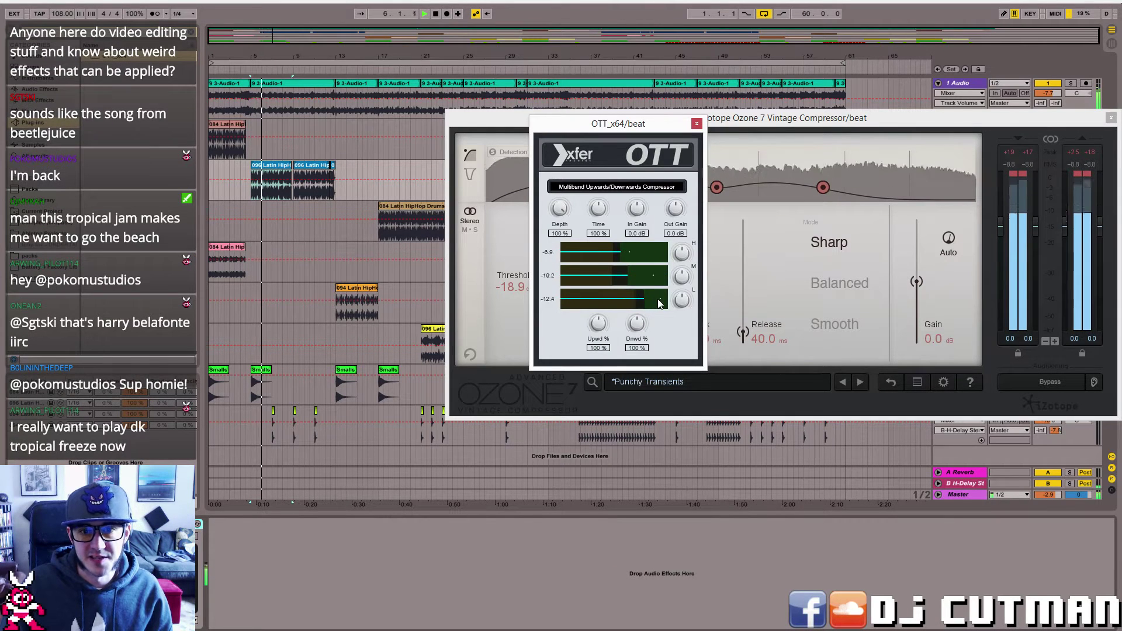
key("space")
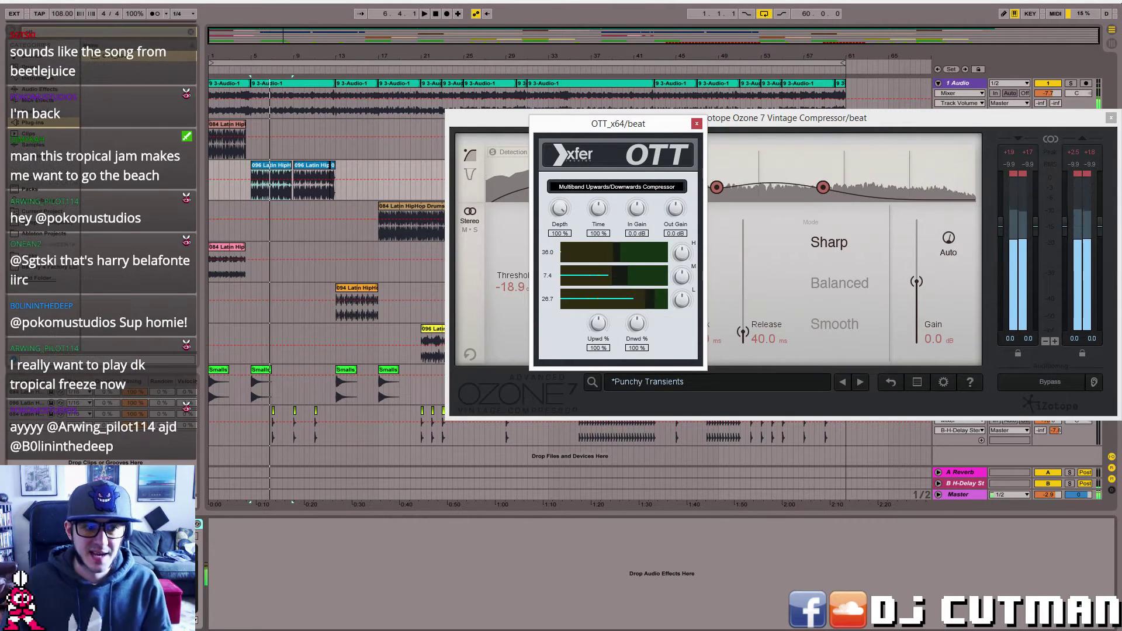
key("Delete")
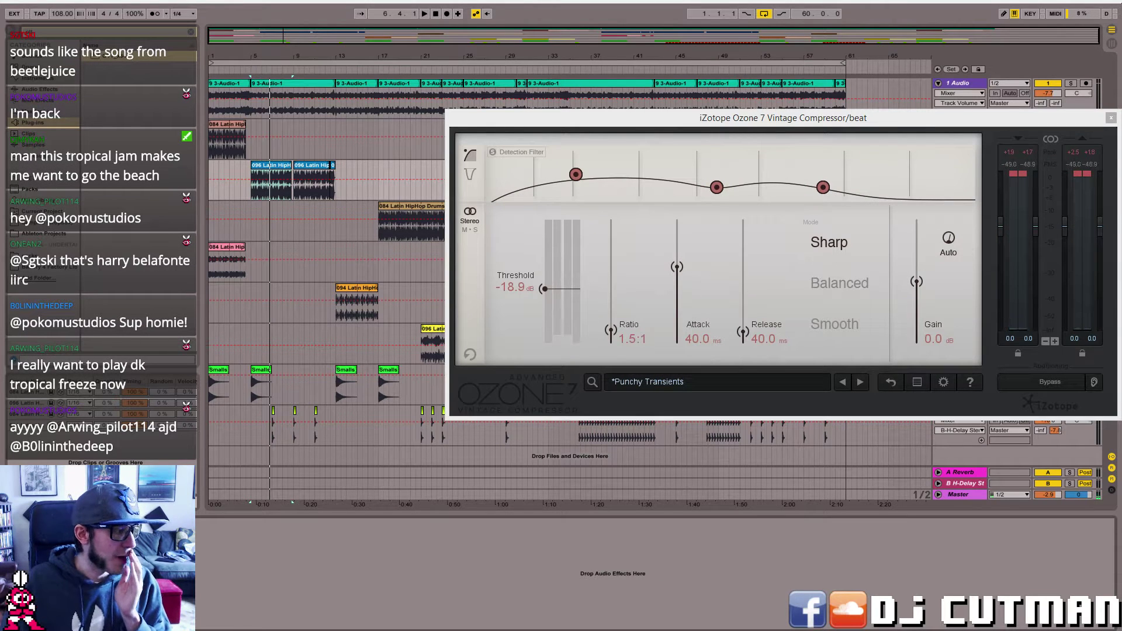
- While playing the beat, set the compressor's lowest detection filter node to 188.11 Hz and the threshold to -16.8 dB
key("space")
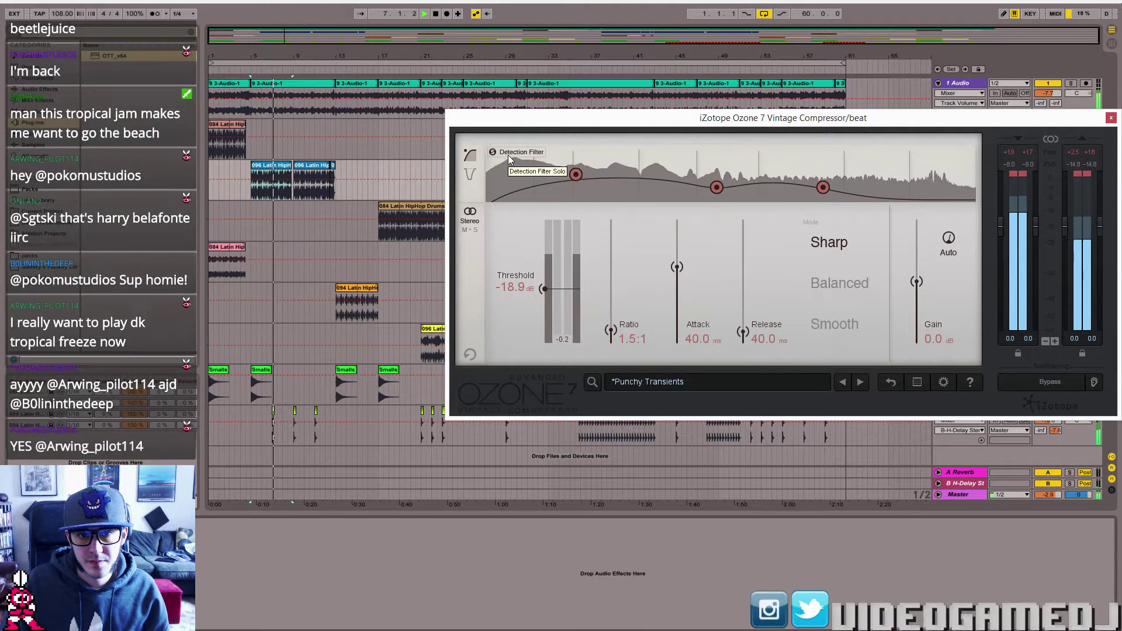
left_click_drag(577, 176, 536, 150)
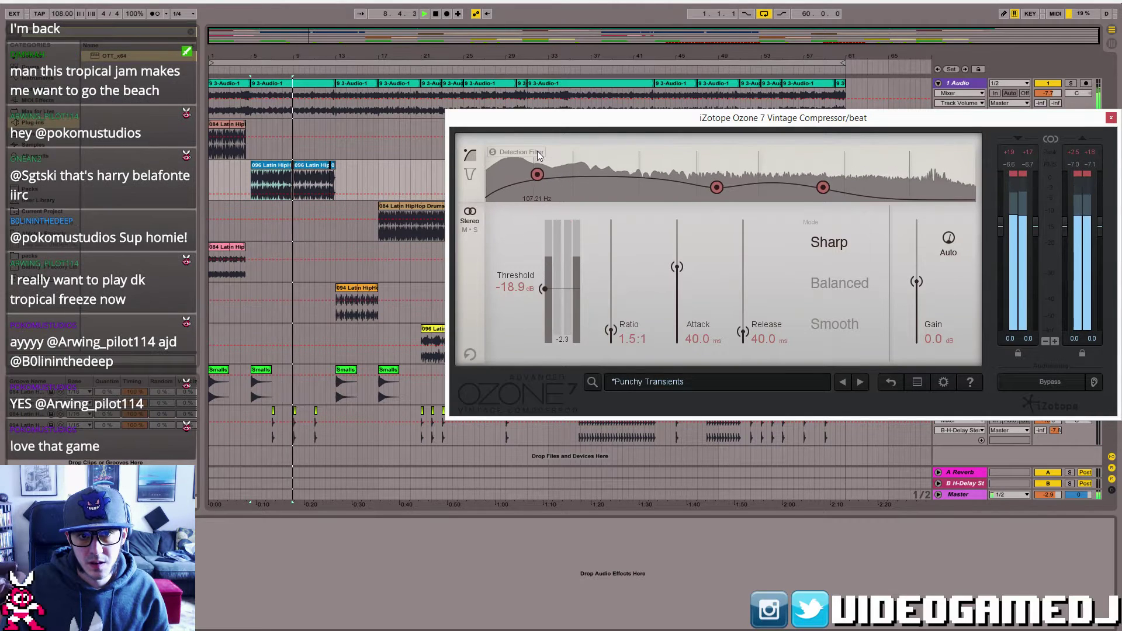
left_click_drag(545, 288, 545, 287)
left_click_drag(537, 174, 568, 174)
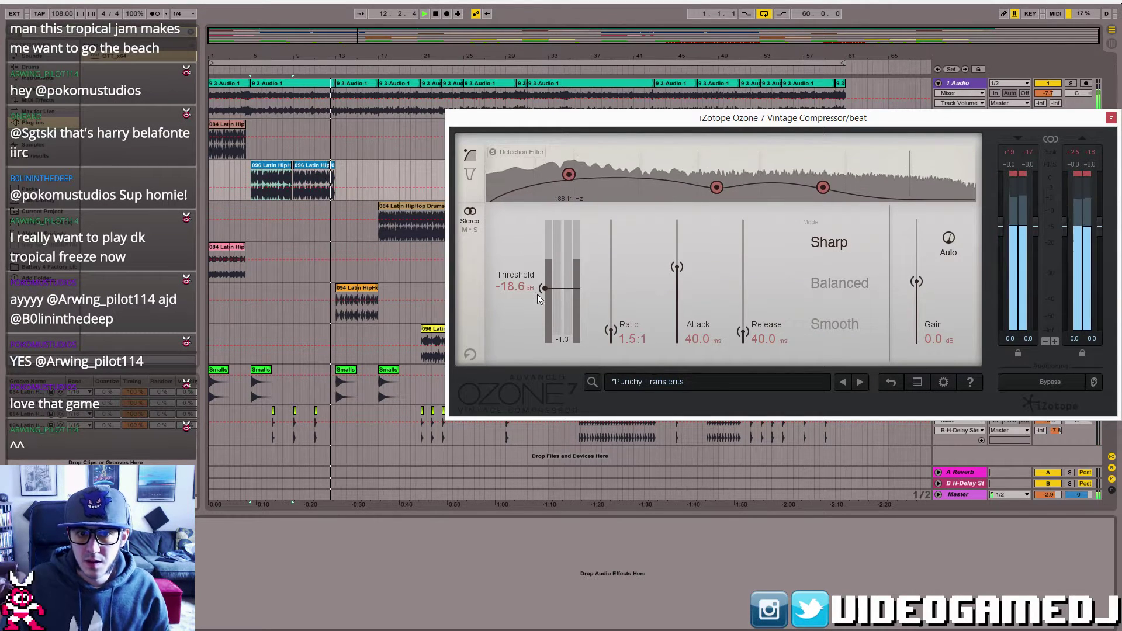
left_click_drag(539, 292, 542, 289)
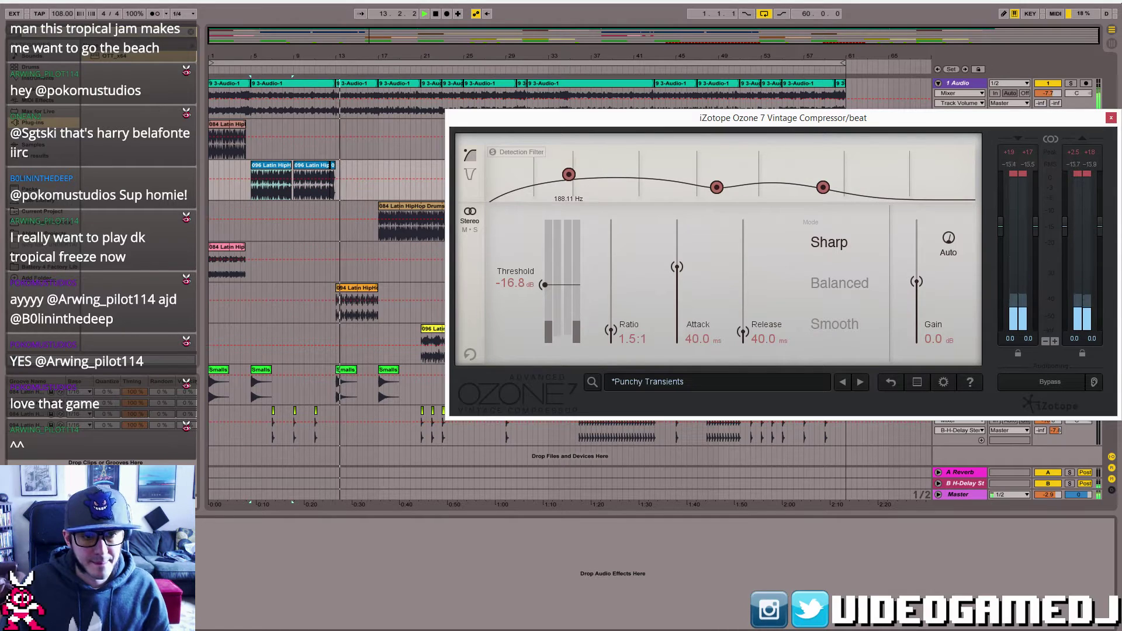
- Replay the compressed beat and load the iZotope Ozone 7 Vintage Limiter onto the beat track
key("space")
key("space")
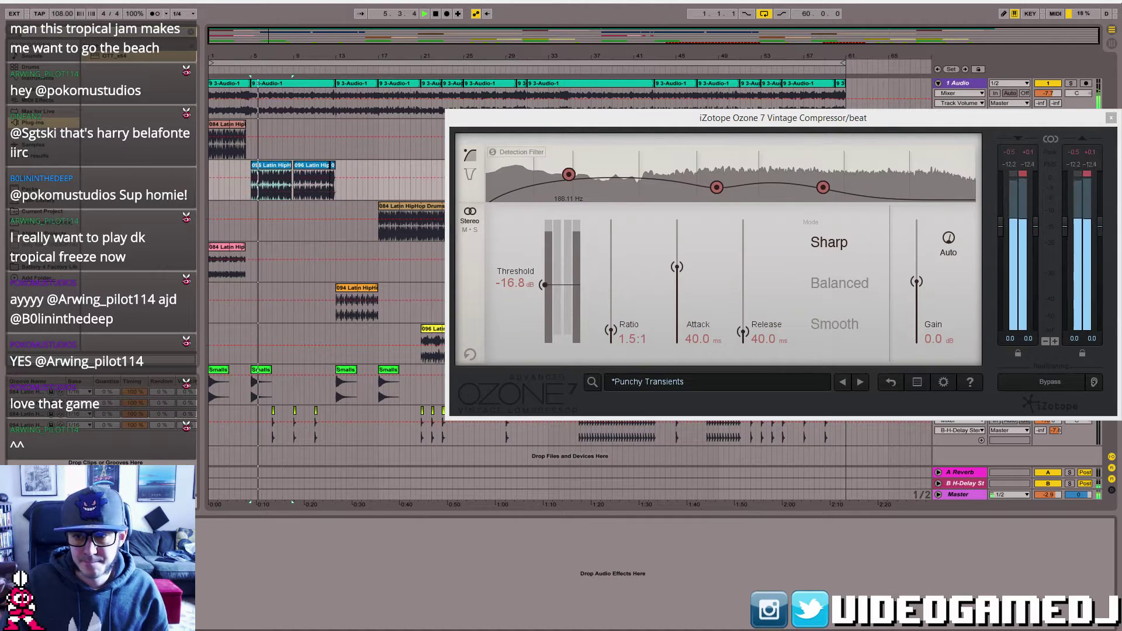
key("space")
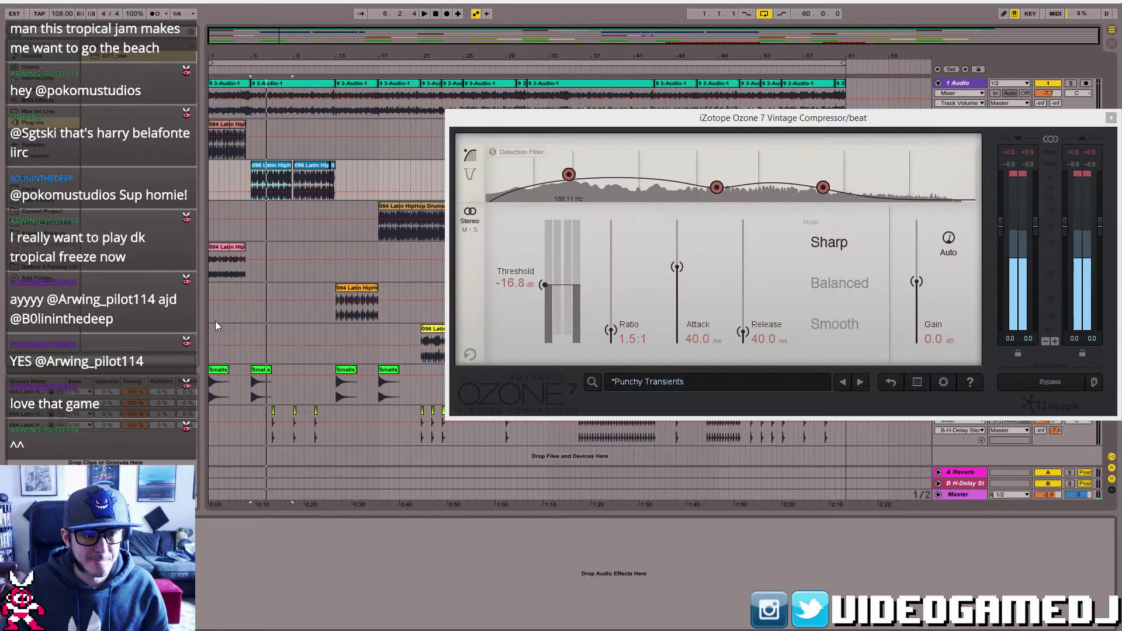
left_click(190, 32)
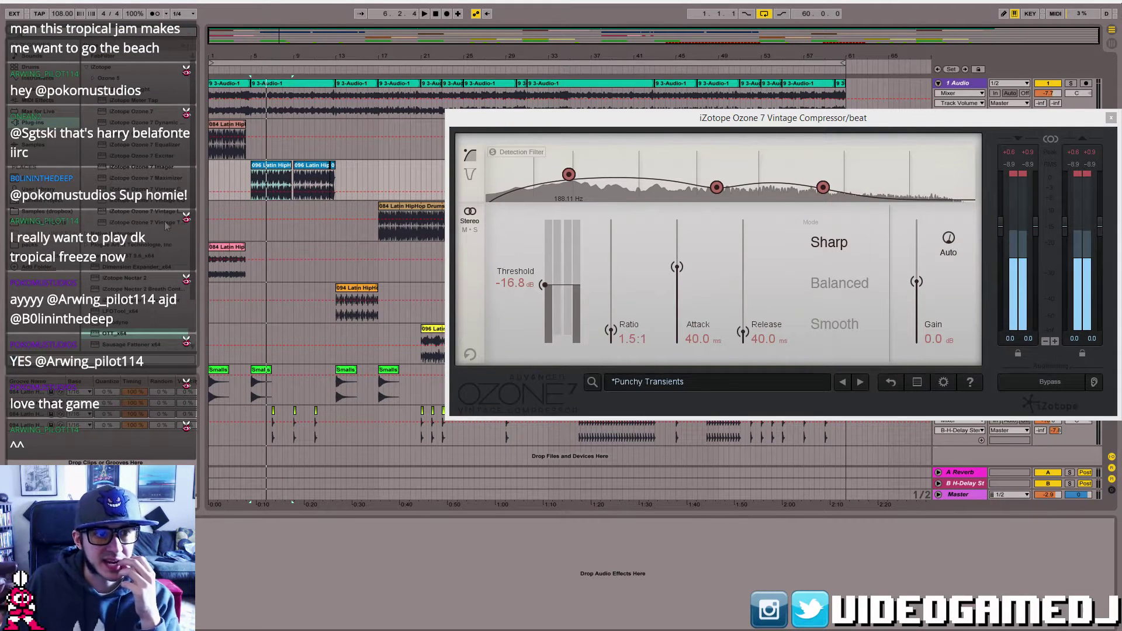
left_click_drag(167, 215, 298, 563)
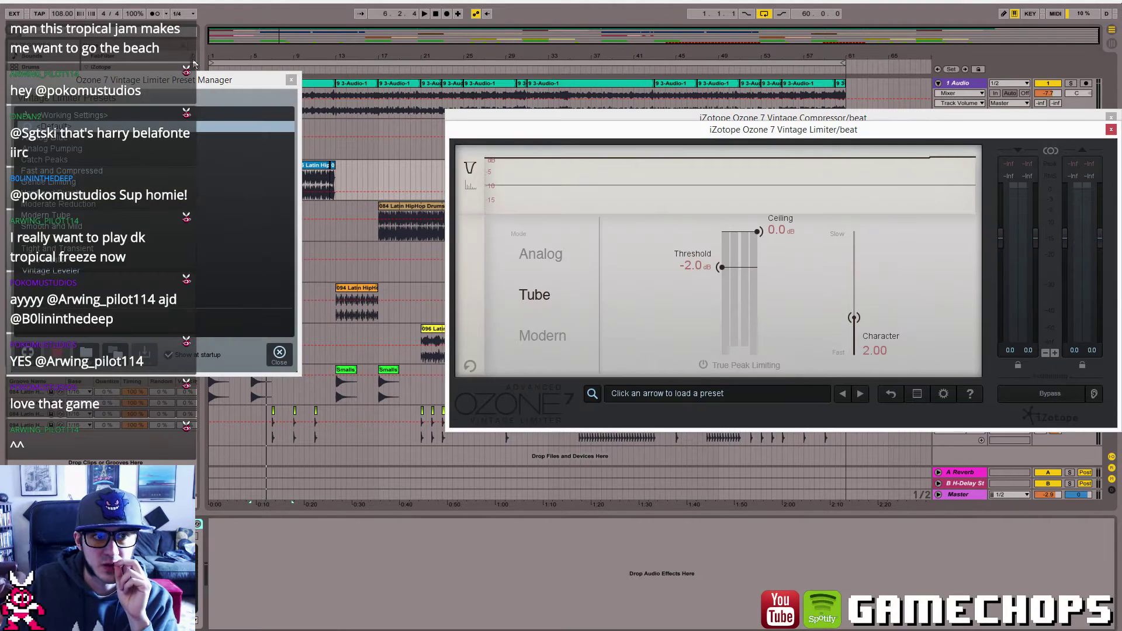
left_click_drag(188, 87, 431, 113)
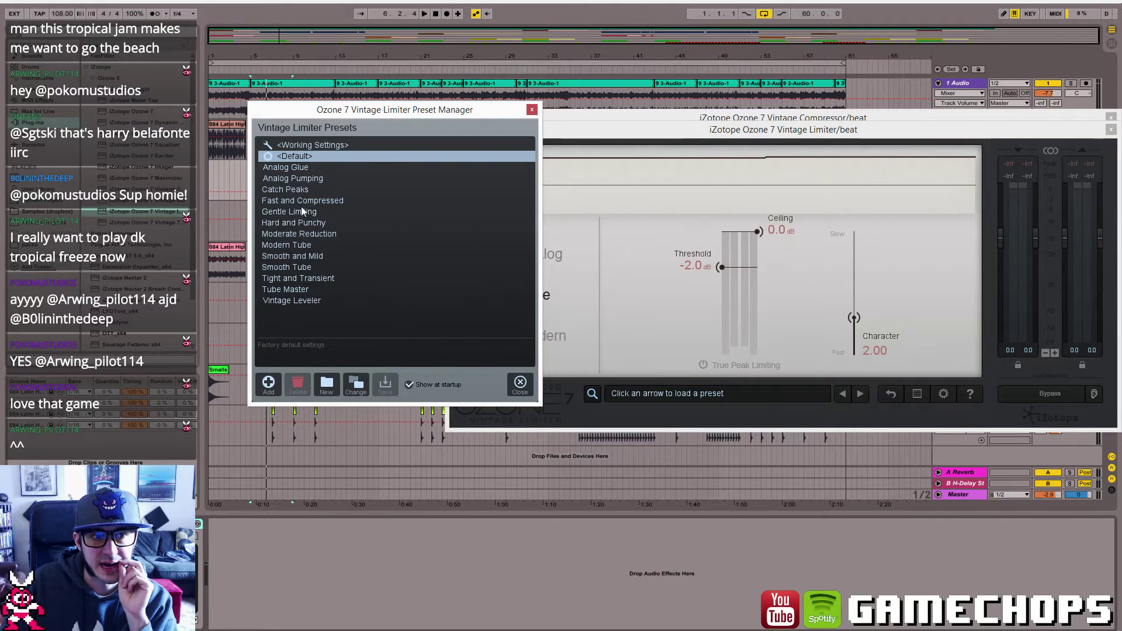
- Try the limiter's Analog Glue preset on the playing beat with the threshold at -2.7 dB
left_click(316, 170)
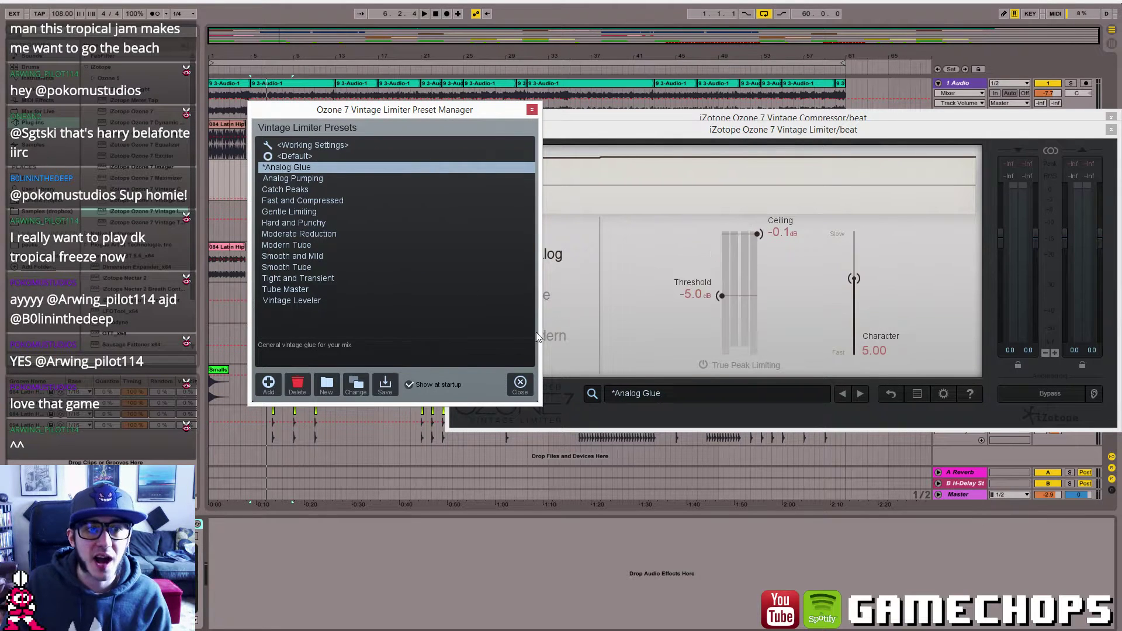
left_click(531, 417)
left_click_drag(391, 100, 414, 247)
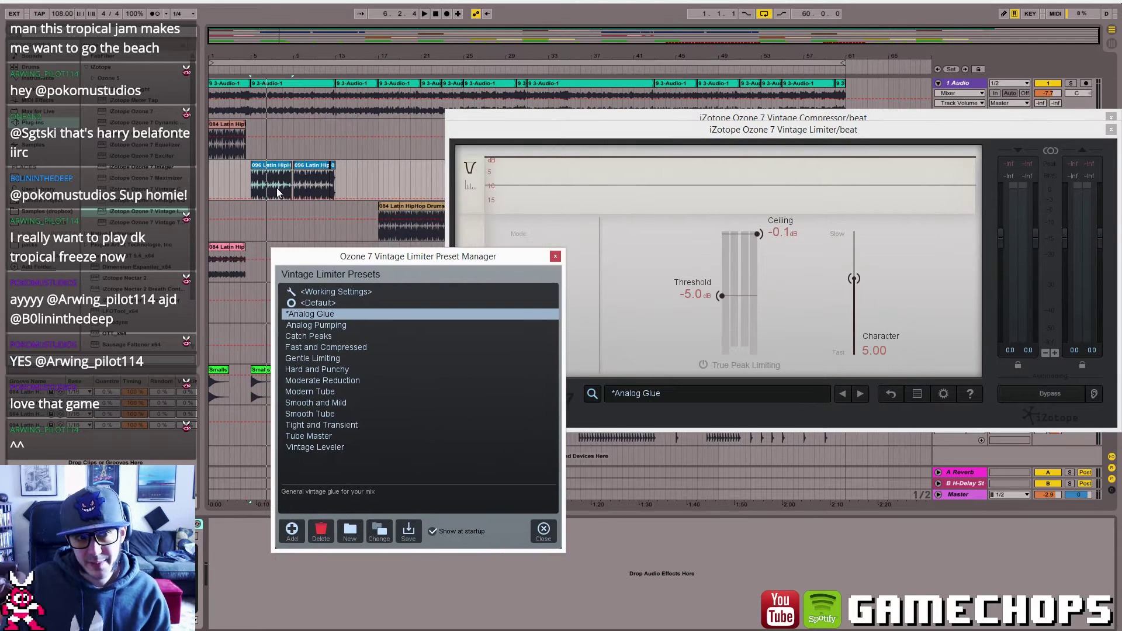
left_click(263, 169)
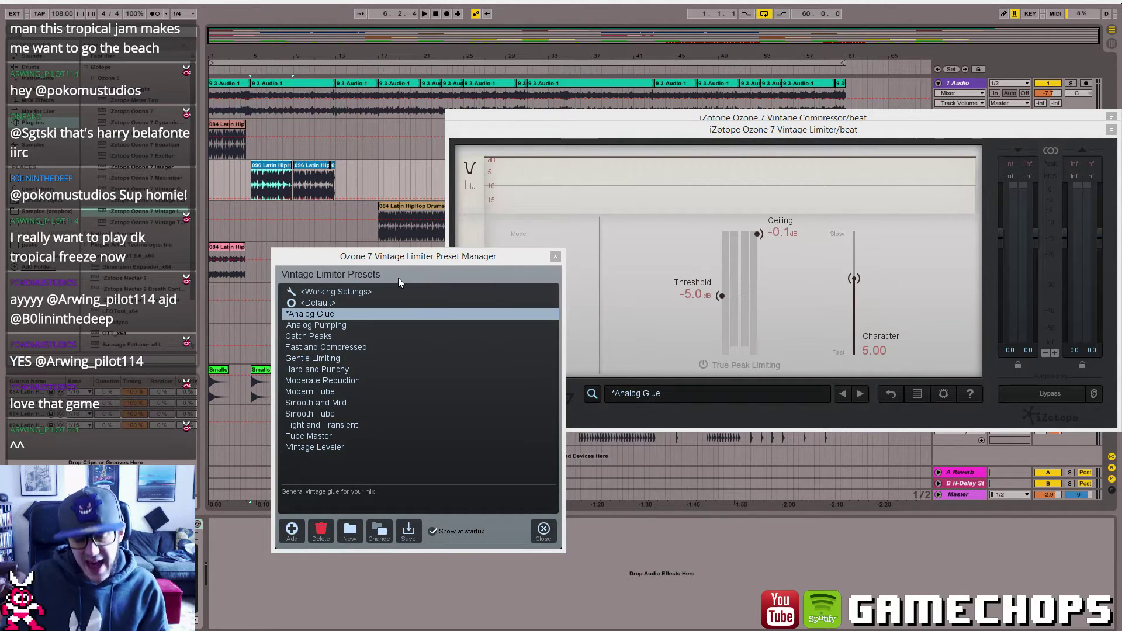
key("space")
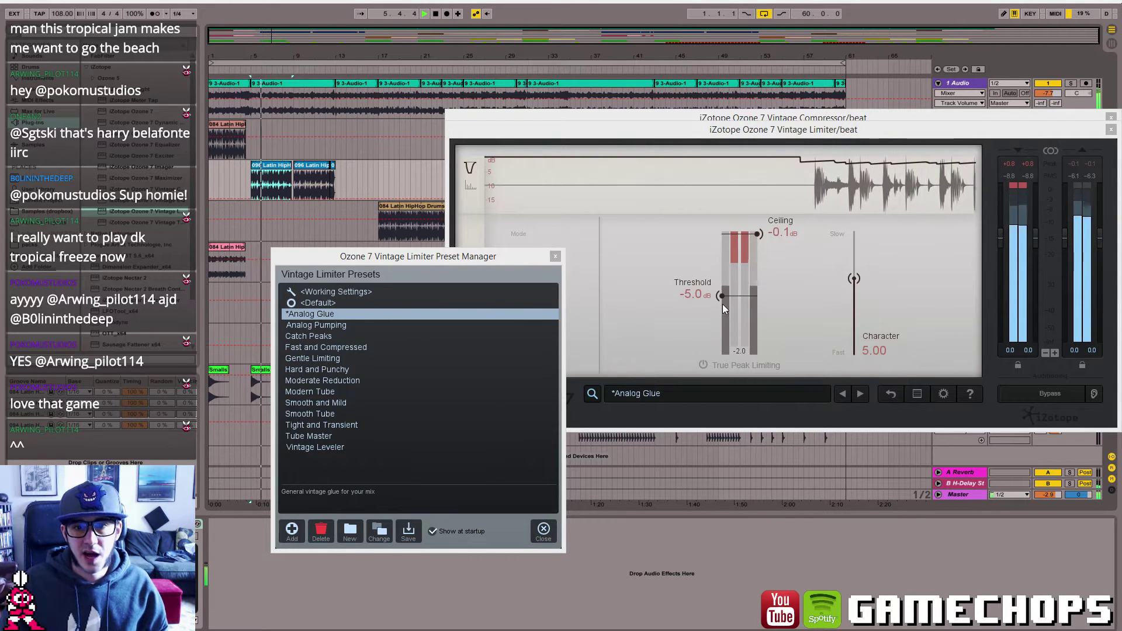
mouse_move(722, 296)
left_mouse_down()
mouse_move(719, 262)
mouse_move(720, 276)
left_mouse_up()
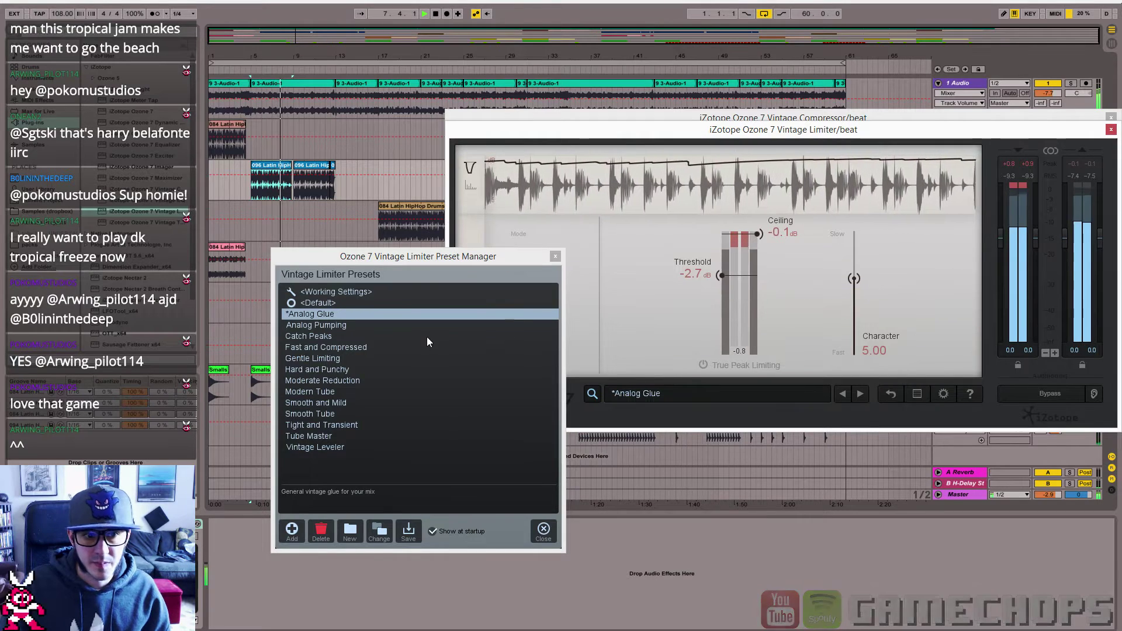
- Switch the limiter to the Fast and Compressed preset, set its threshold to -4.1 dB, and close the open plug-in windows
left_click(355, 348)
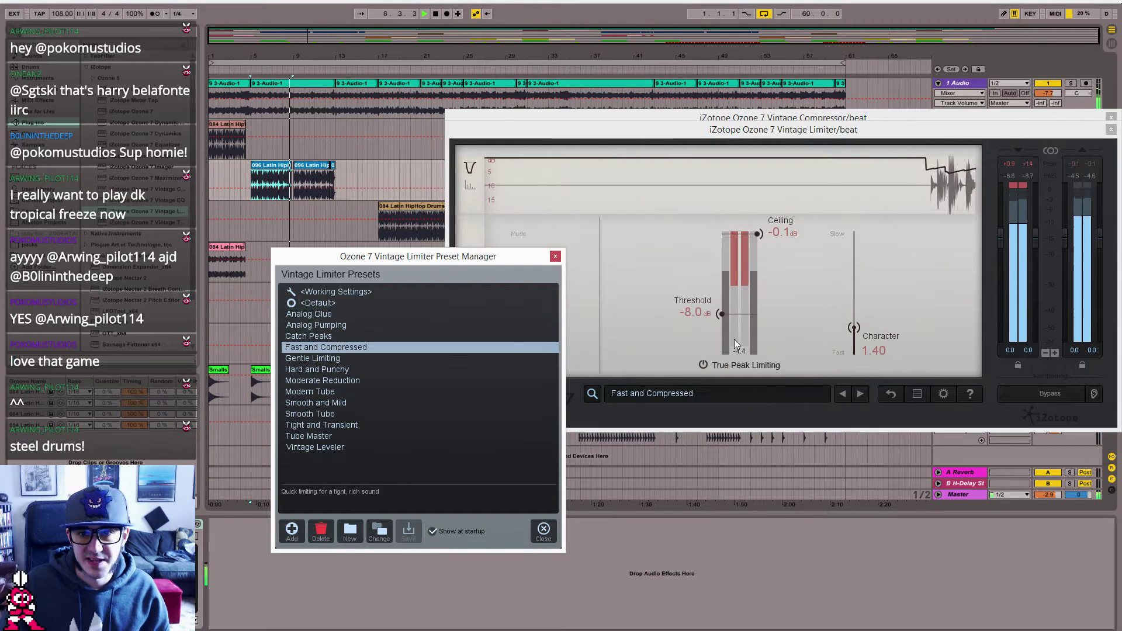
left_click_drag(725, 316, 716, 290)
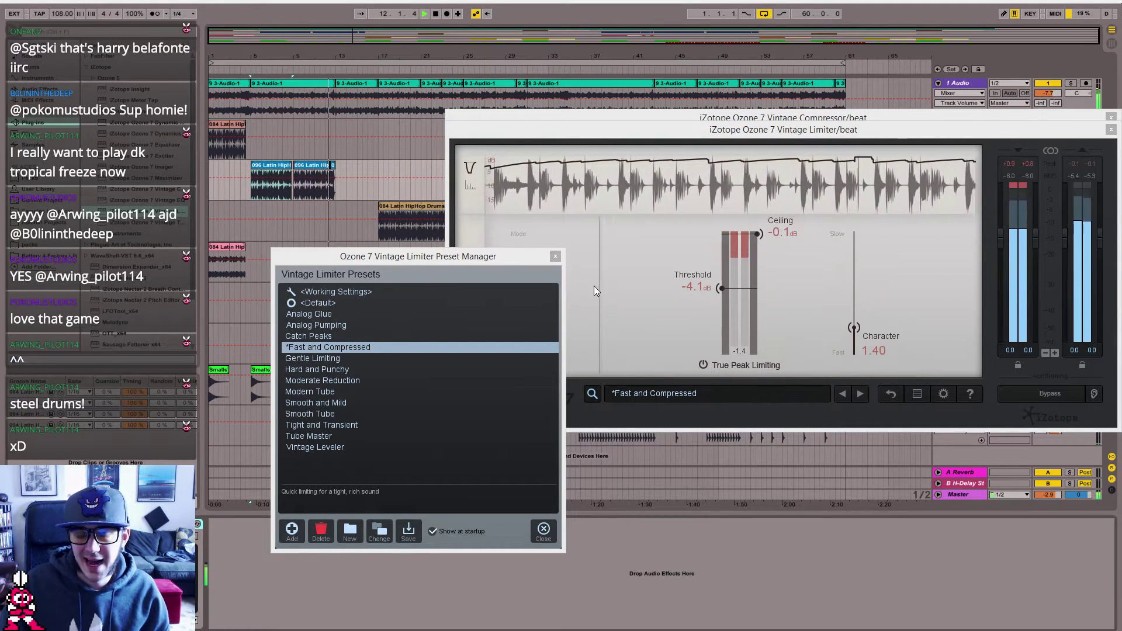
left_click(556, 253)
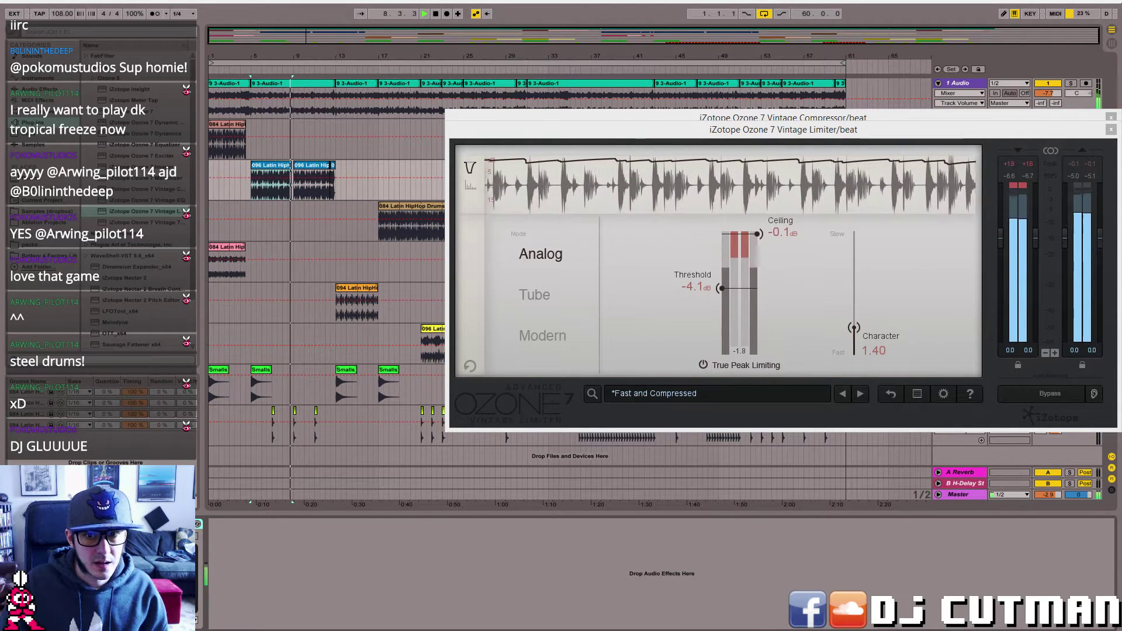
left_click(1111, 118)
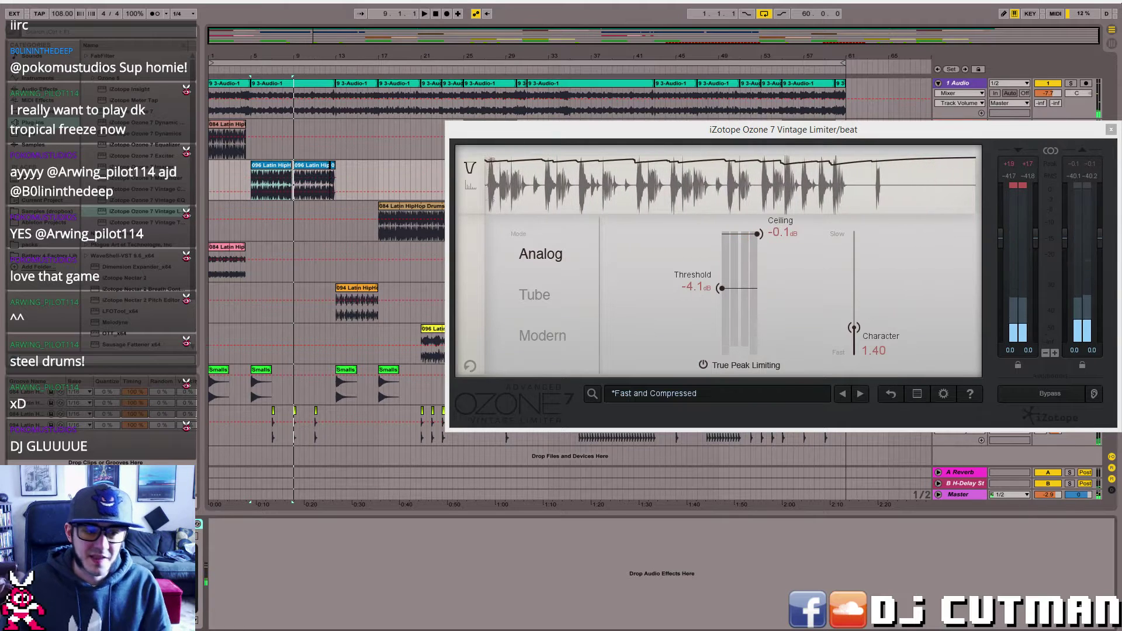
key("space")
key("space")
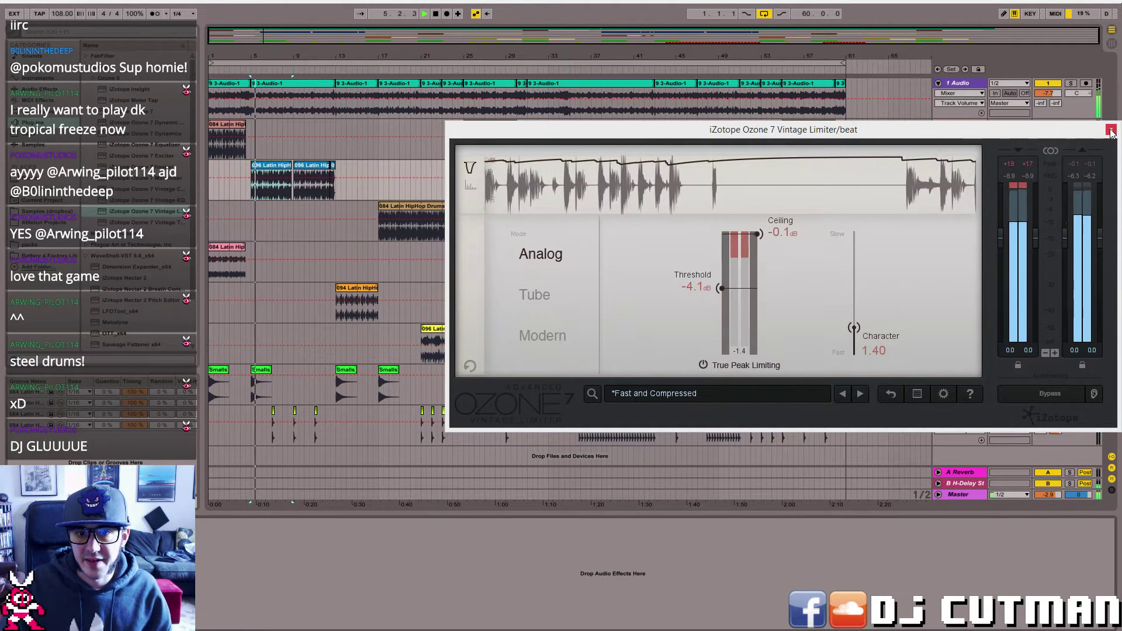
left_click(1111, 130)
- Search the browser for "pro-q" and load FabFilter Pro-Q 2 onto the beat track
left_click(63, 33)
type("pro")
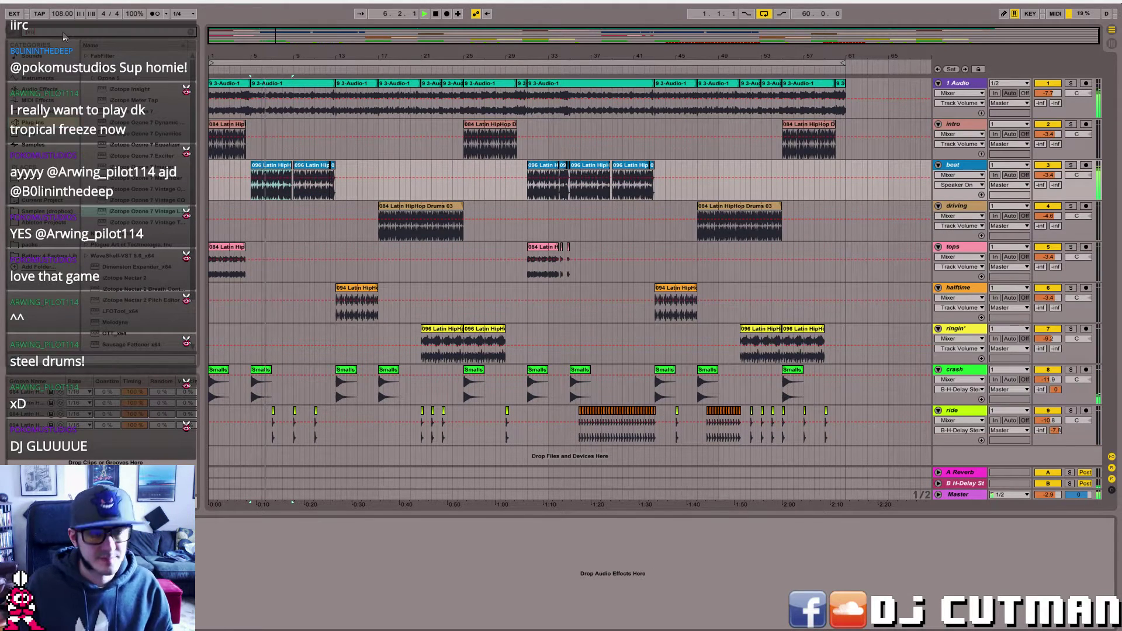
type("-q")
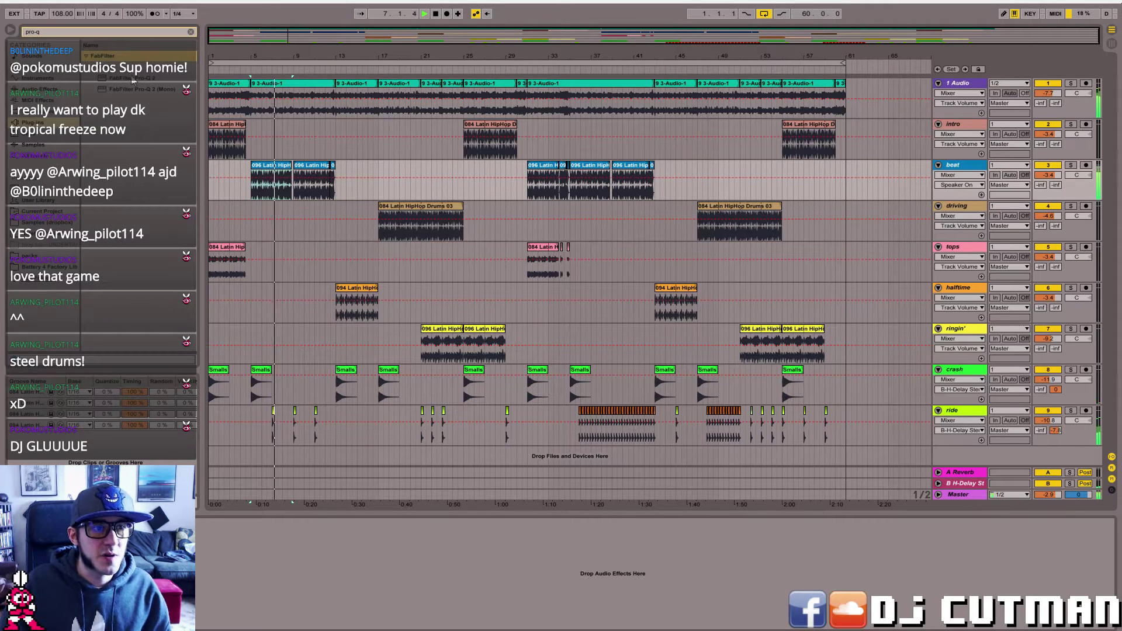
left_click_drag(133, 80, 279, 432)
left_click_drag(338, 564, 337, 565)
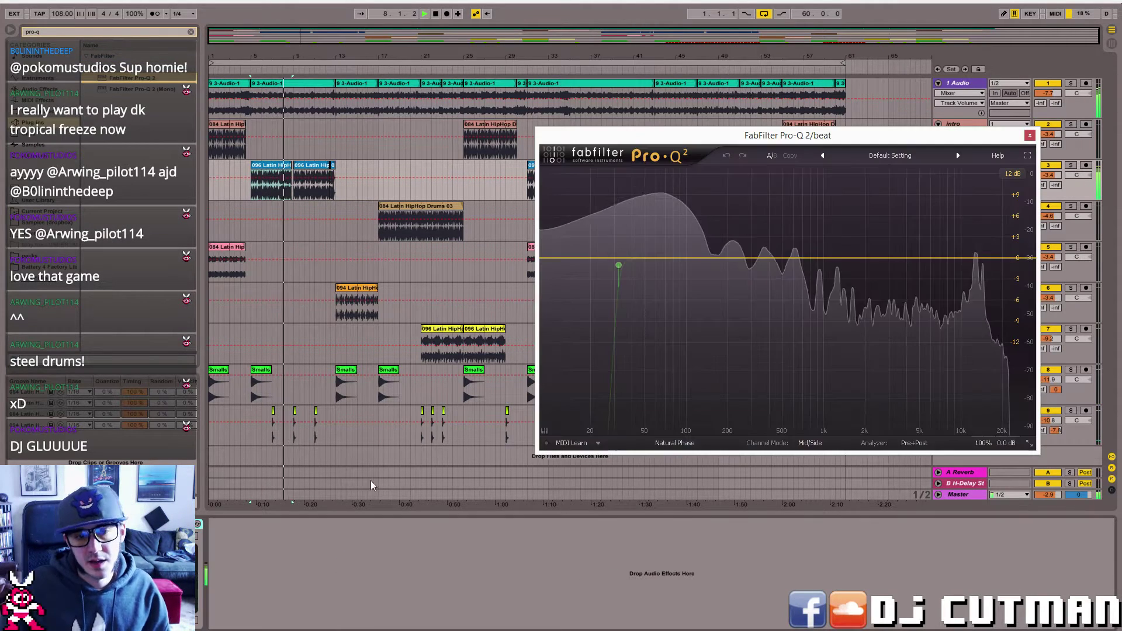
- Add a low-cut band in Pro-Q 2 that affects only the mid channel, at 18.026 Hz
left_click_drag(630, 268, 610, 267)
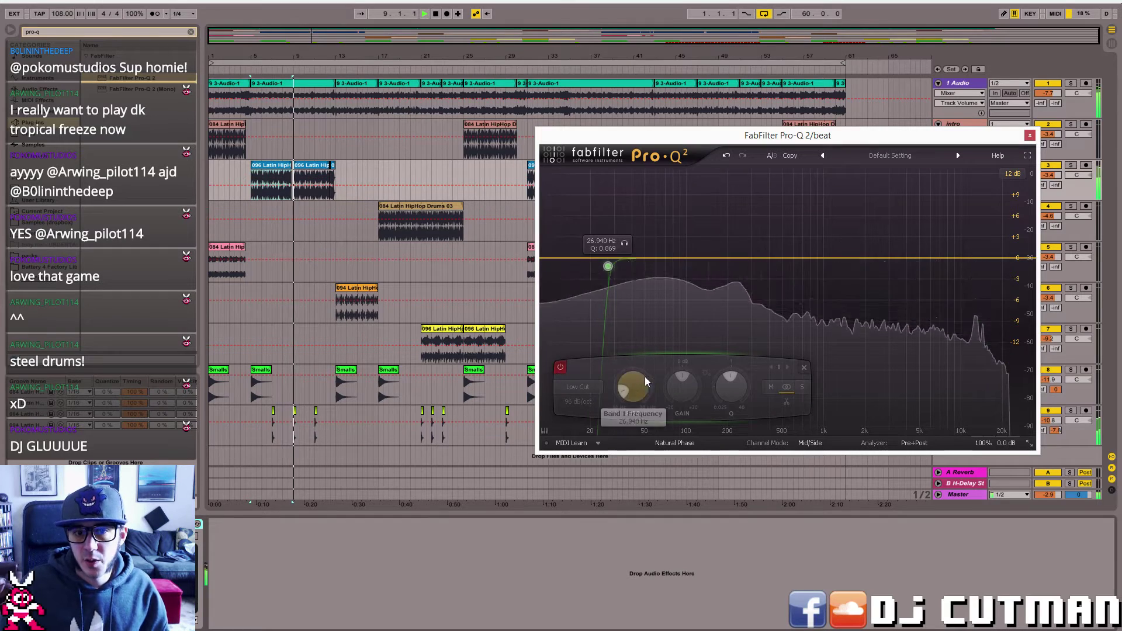
left_click(805, 389)
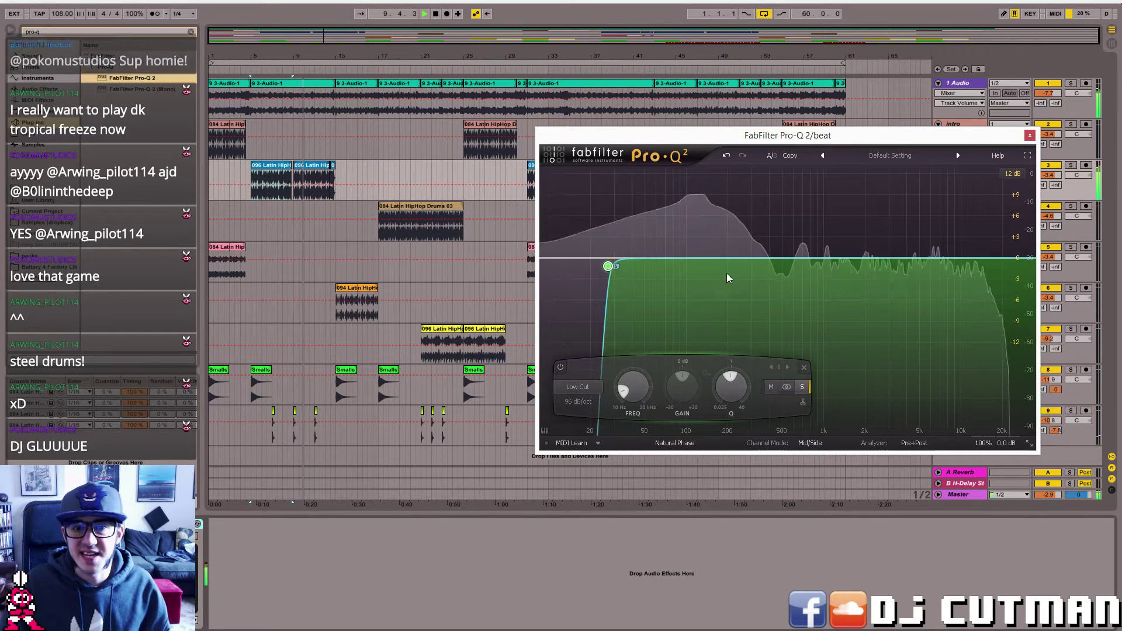
left_click_drag(606, 270, 597, 264)
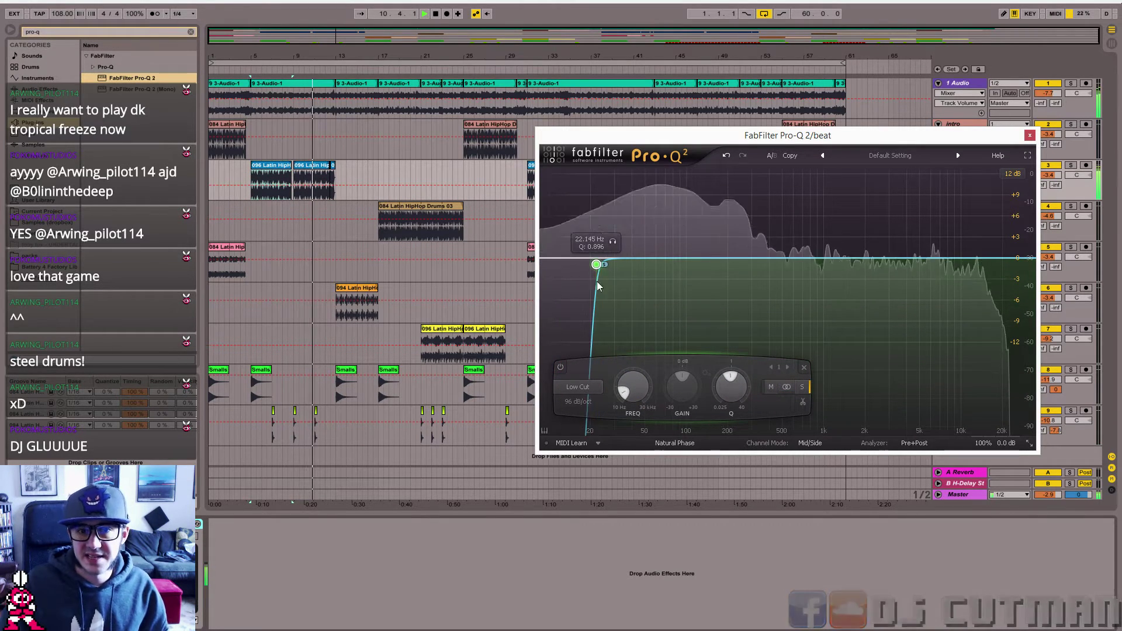
left_click(771, 387)
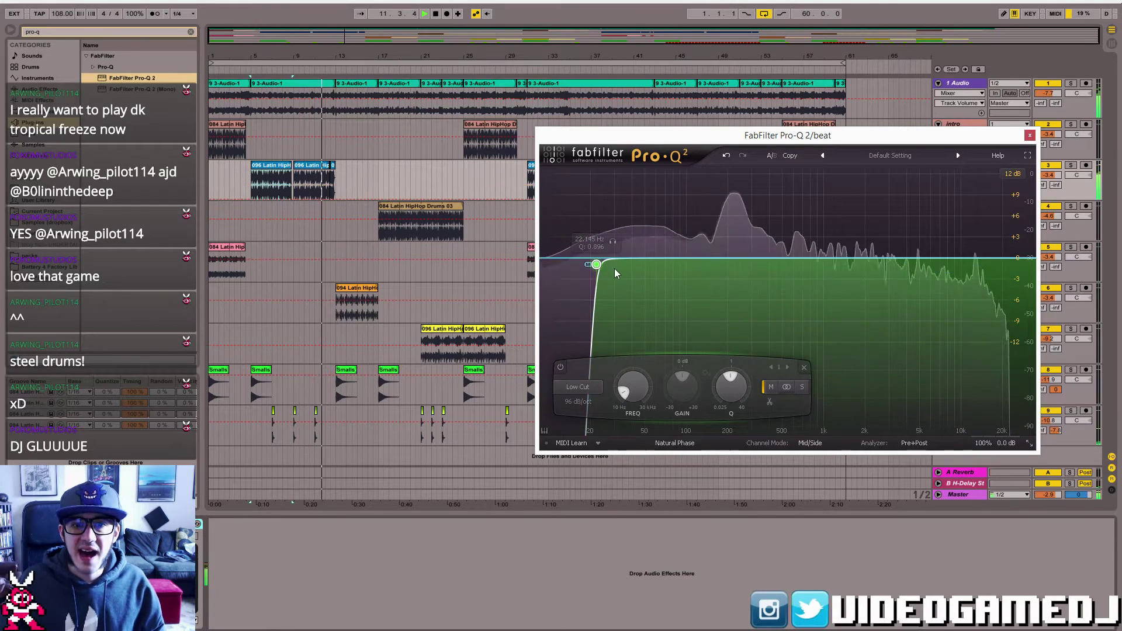
left_click_drag(596, 264, 583, 264)
- Add a bell band covering mid and side, sweep it through the highs, and leave it at 3577.5 Hz and -0.42 dB
double_click(704, 265)
left_click_drag(704, 265, 970, 199)
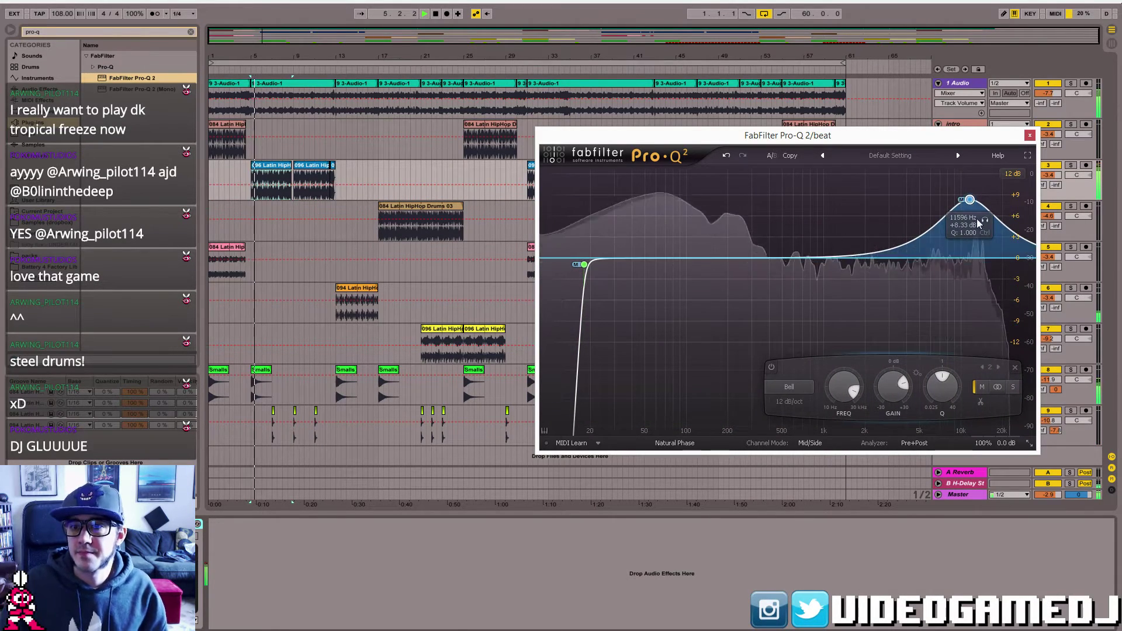
left_click(998, 387)
left_click_drag(968, 205, 899, 217)
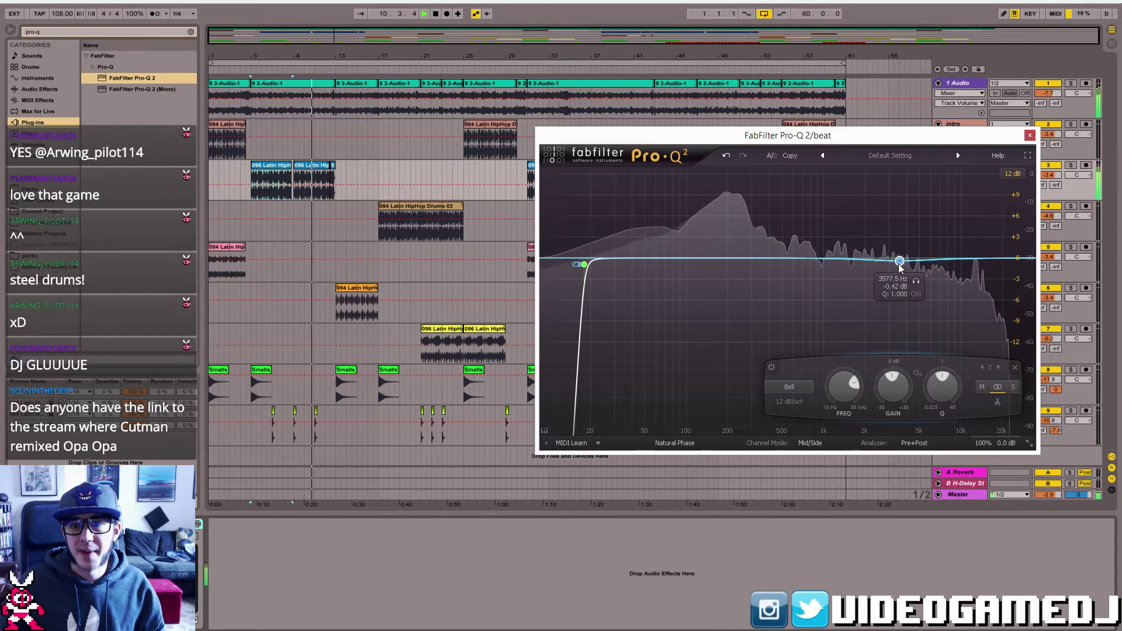
- Extend the playback loop over the beat clips between bars 5 and 13 and restart playback
key("space")
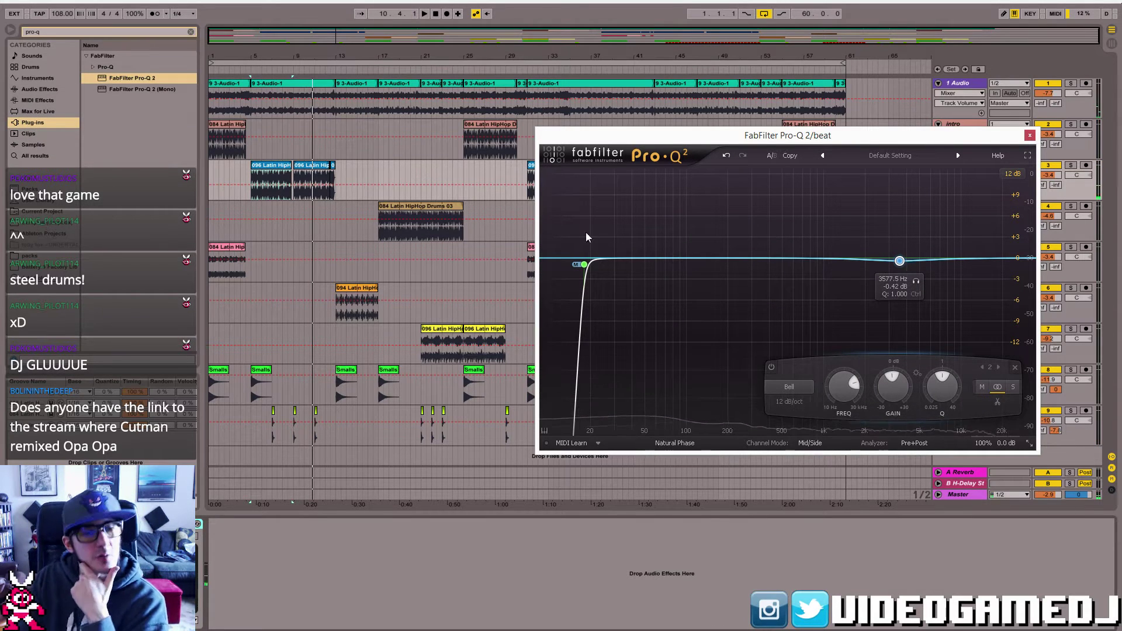
left_click(332, 162, "shift")
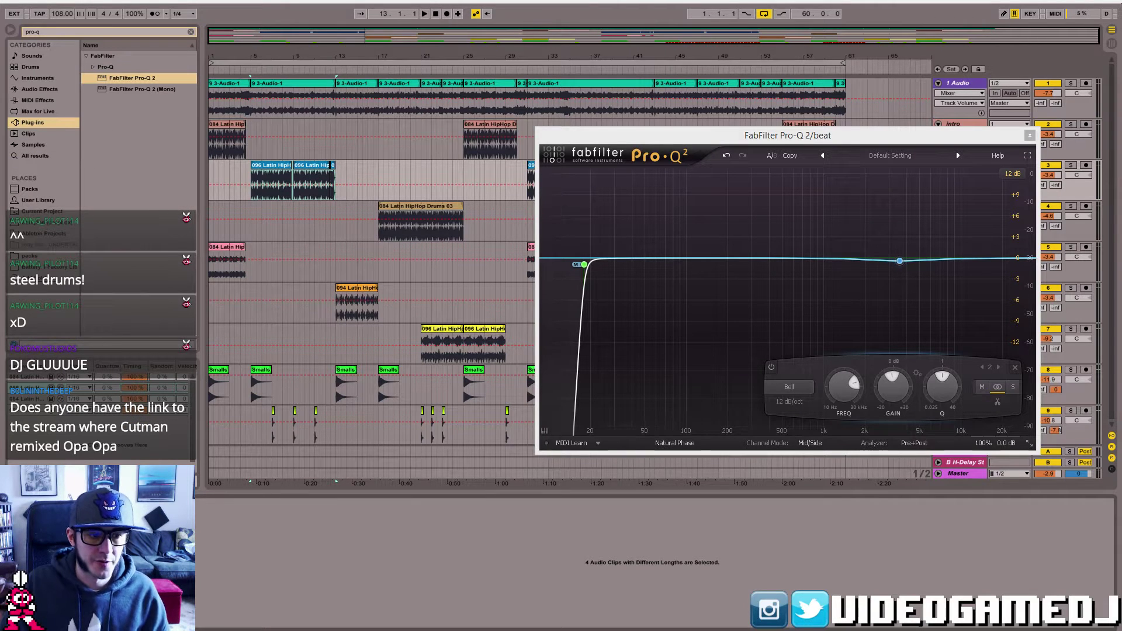
key("space")
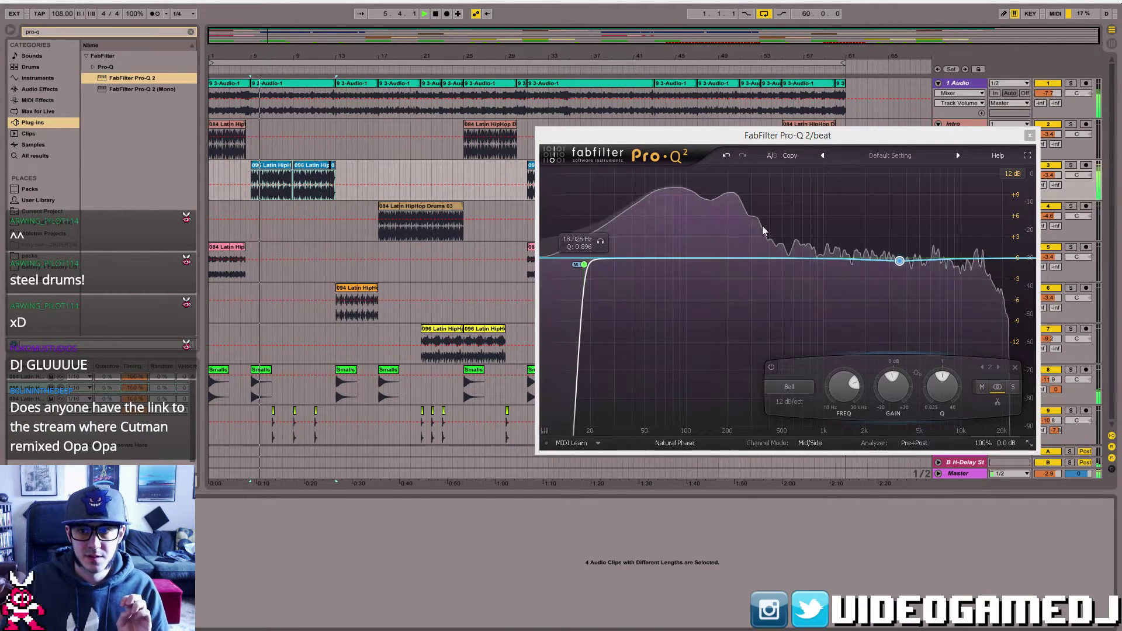
- Set the treble bell to +1.42 dB at 4753.4 Hz and add bells of -2 dB at 589.5 Hz and +1.83 dB at 58.354 Hz
left_click_drag(899, 261, 911, 241)
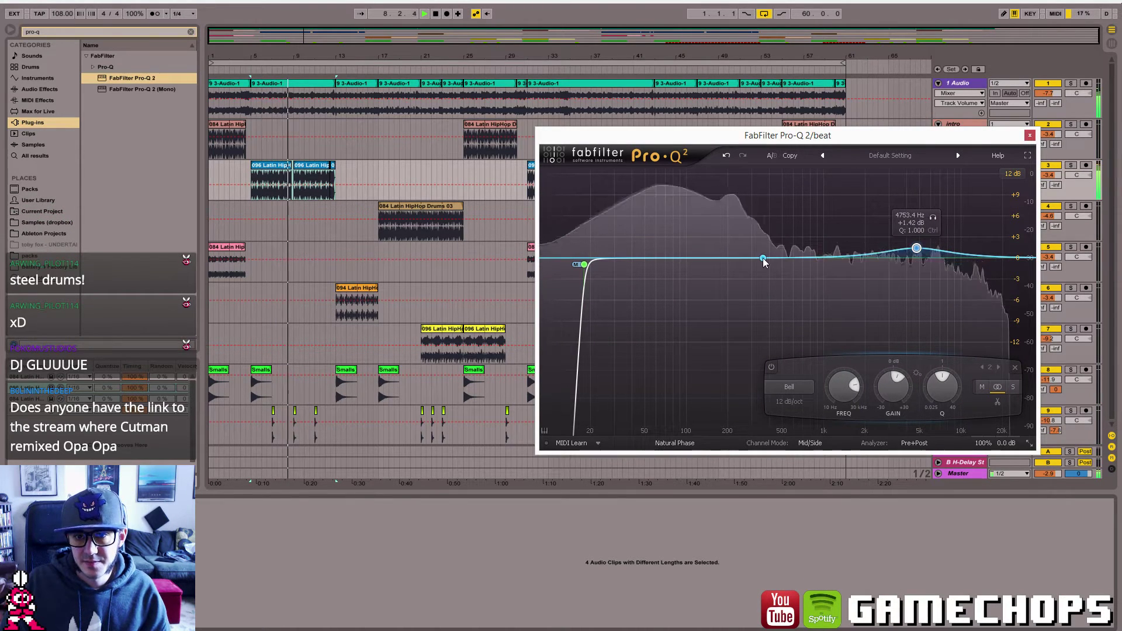
left_click_drag(763, 259, 793, 298)
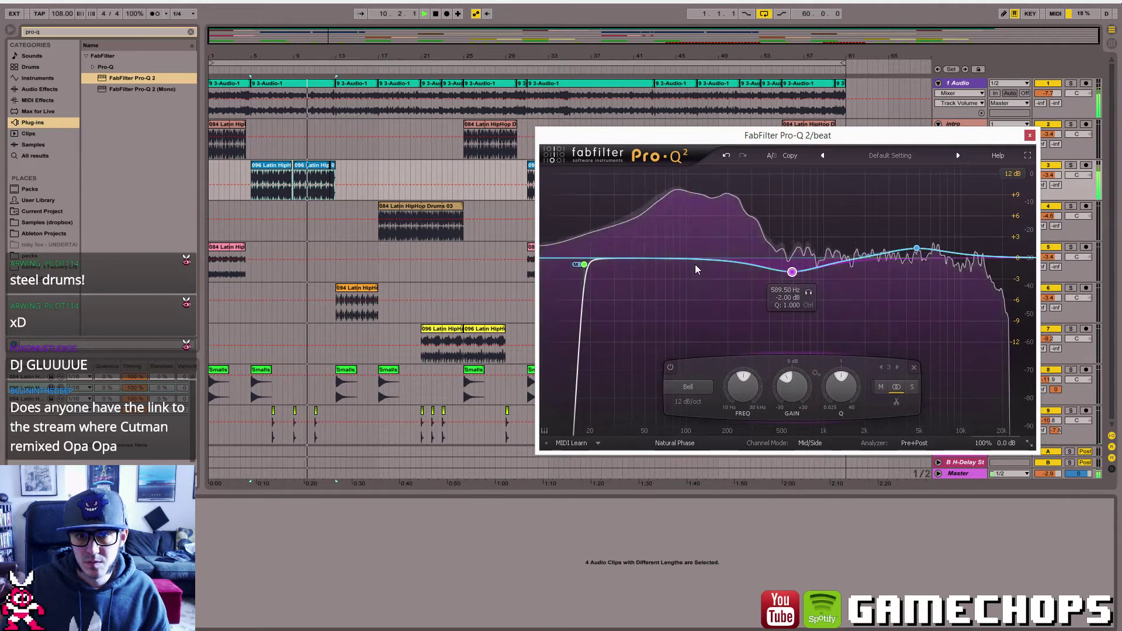
left_click_drag(659, 258, 659, 230)
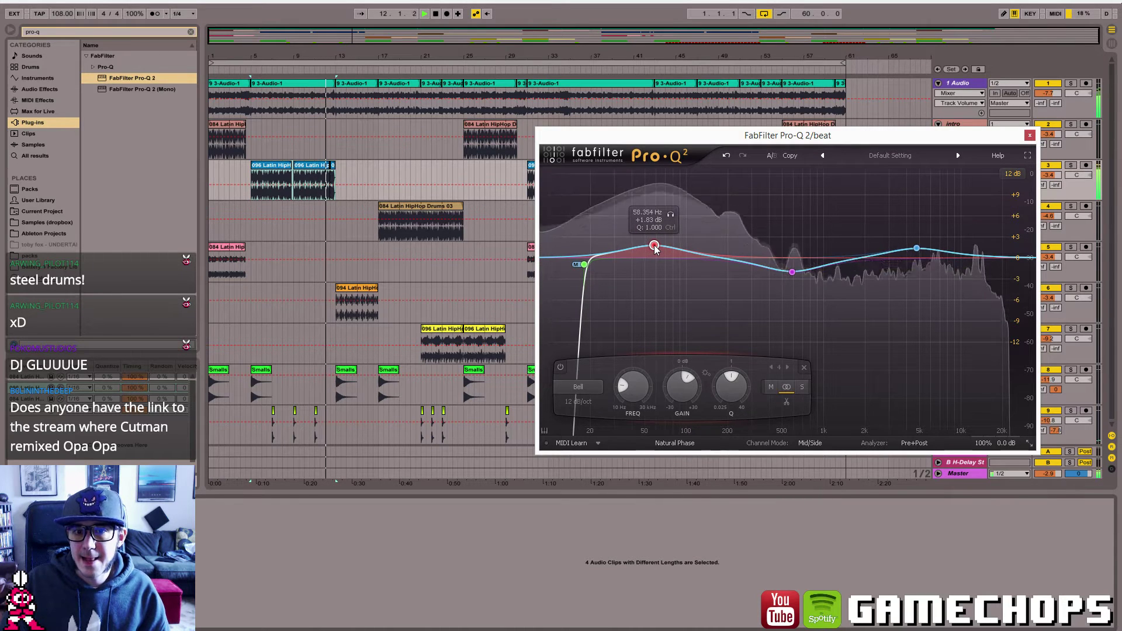
- Ease the low-mid cut to -1.25 dB at 583.75 Hz, shift the treble boost to a higher frequency, and close the equalizer
left_click_drag(792, 272, 791, 267)
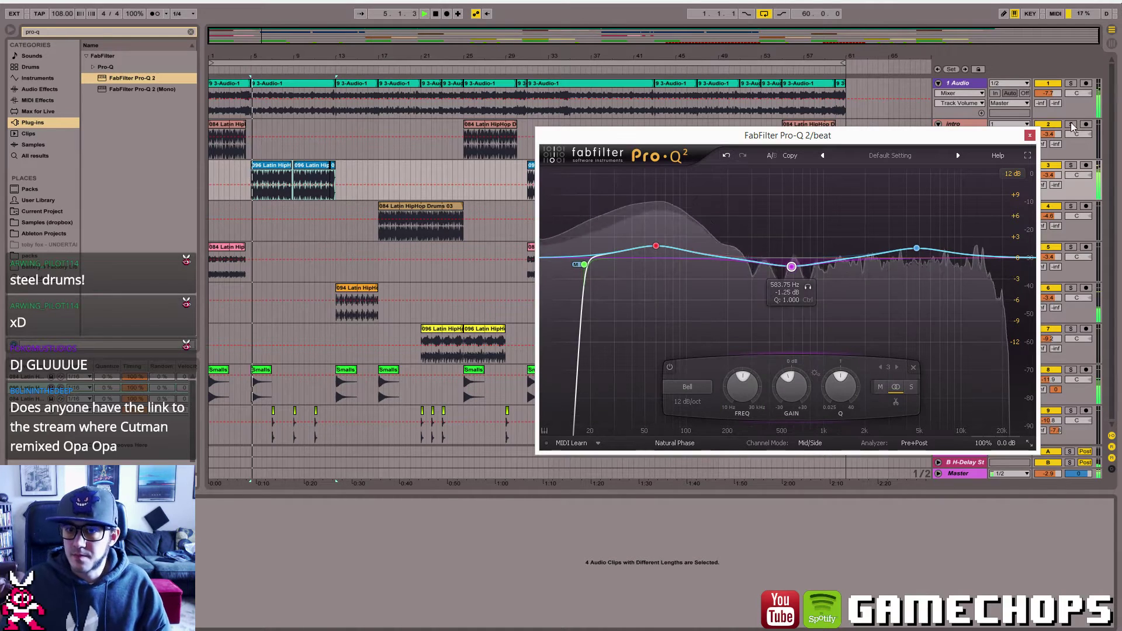
left_click_drag(917, 251, 945, 250)
left_click(1029, 136)
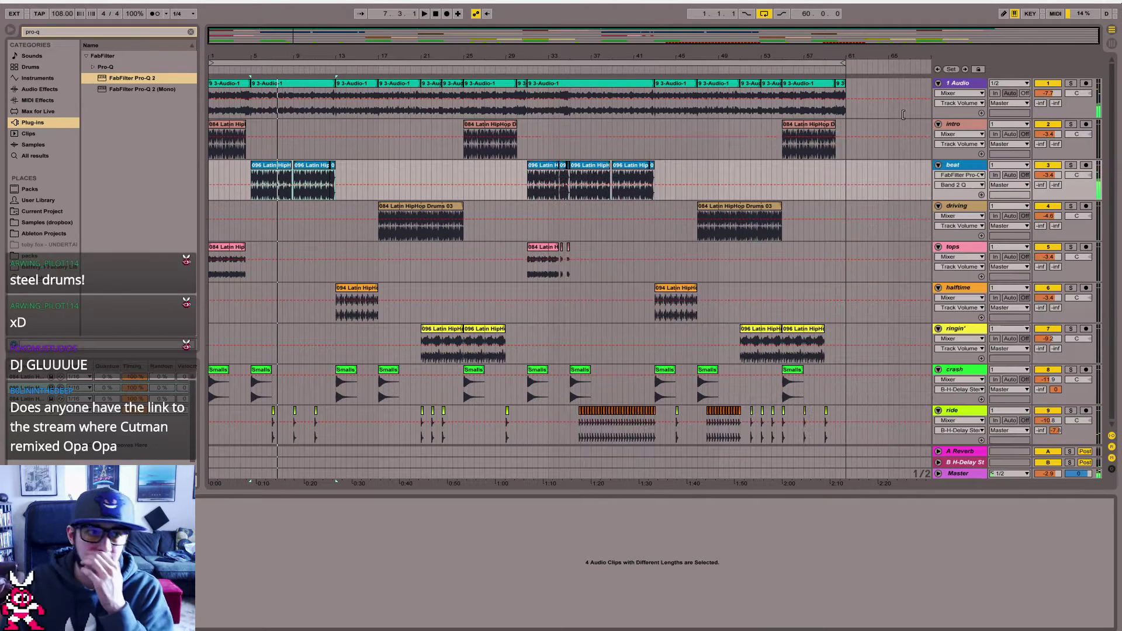
- Search the browser for "exciter" and load the iZotope Ozone 7 Exciter onto the beat track
left_click(149, 33)
type("exciter")
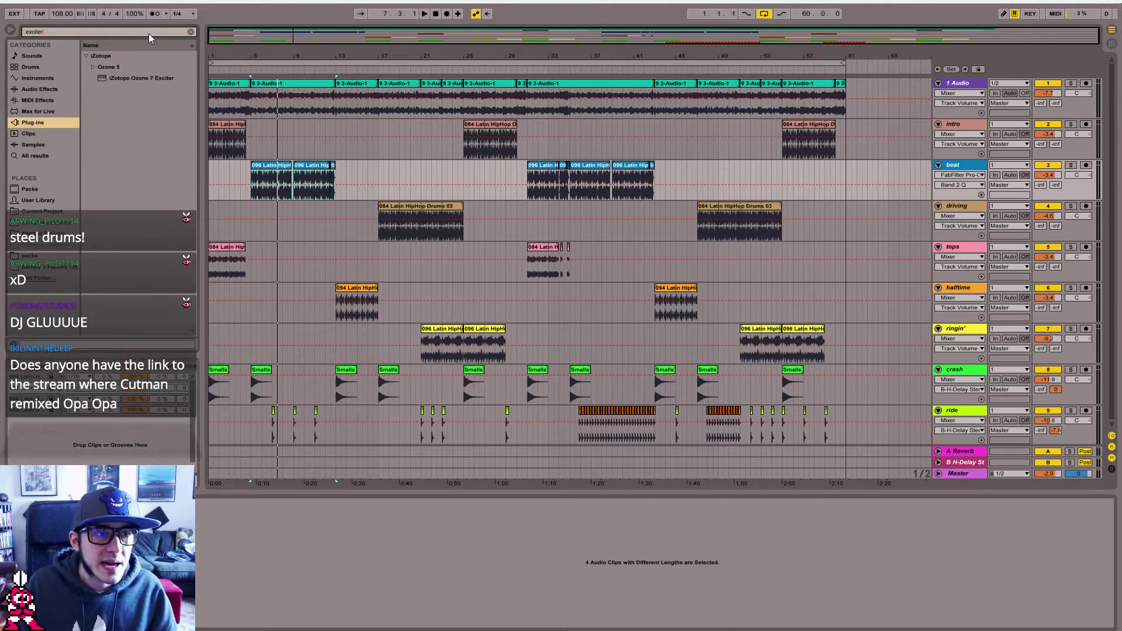
left_click(125, 79)
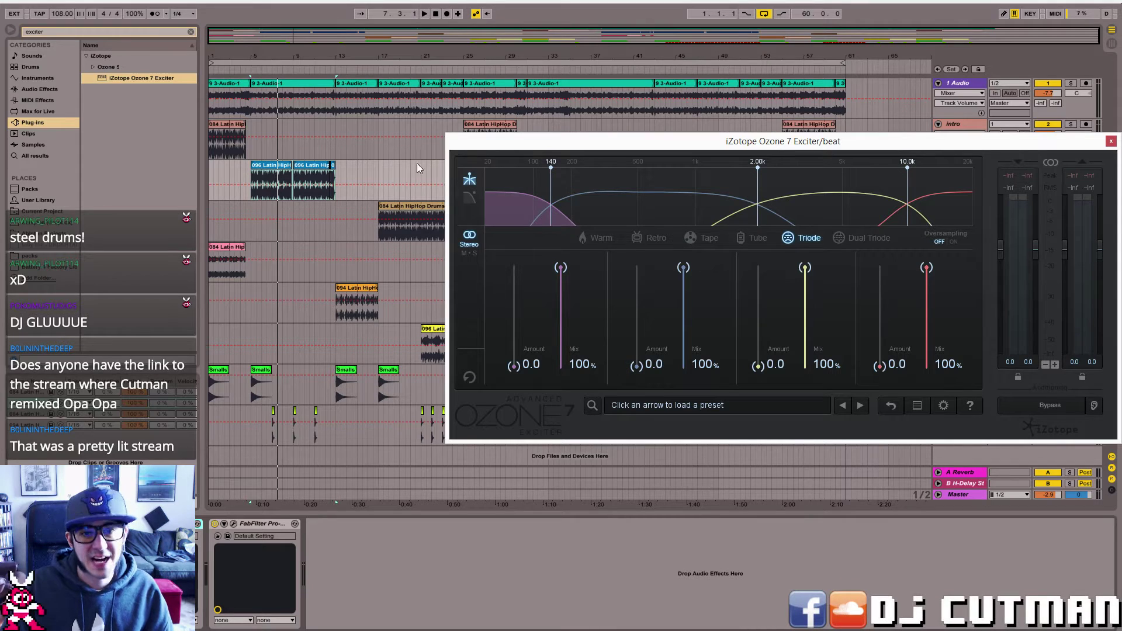
left_click(144, 32)
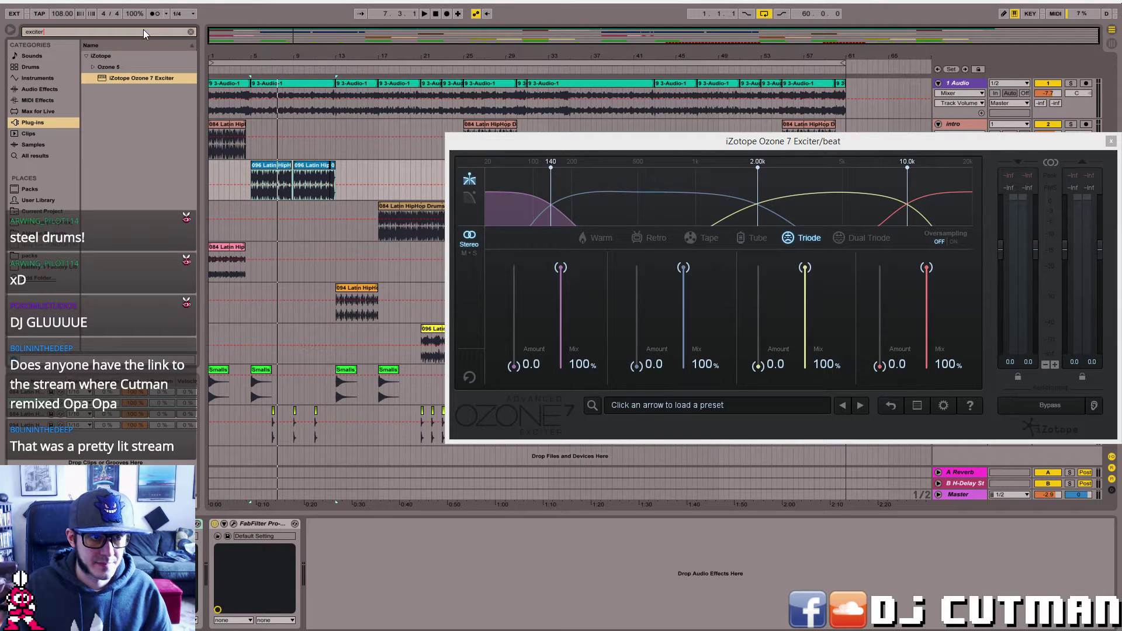
- Replace the Ozone 7 Exciter on the beat track with the iZotope Ozone 5 Exciter
left_click(94, 64)
key("Delete")
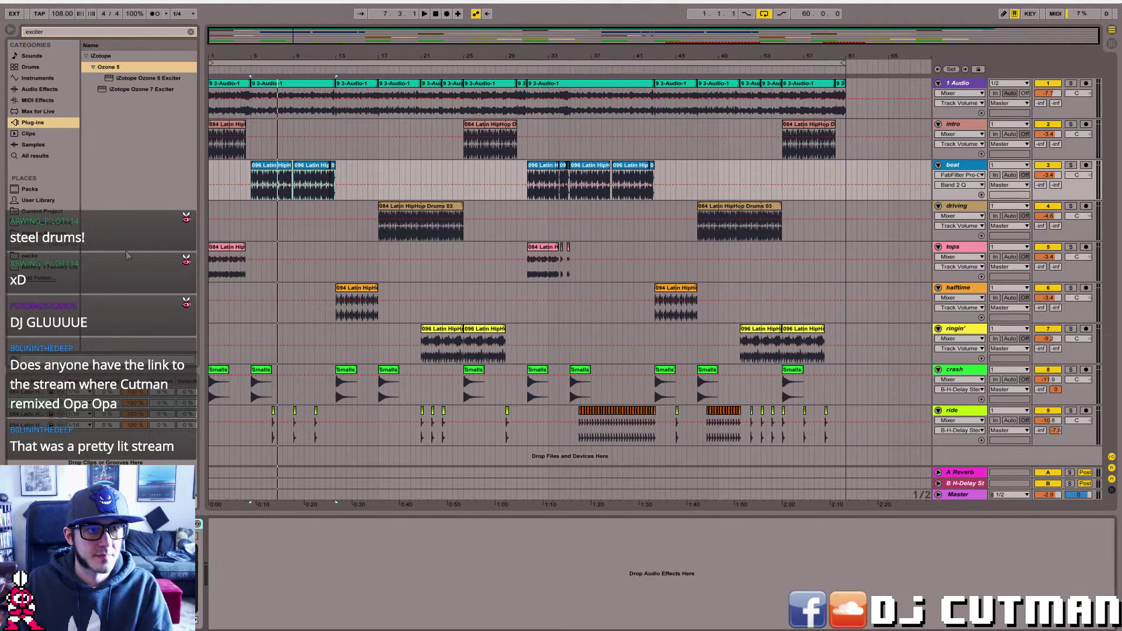
left_click_drag(162, 84, 199, 624)
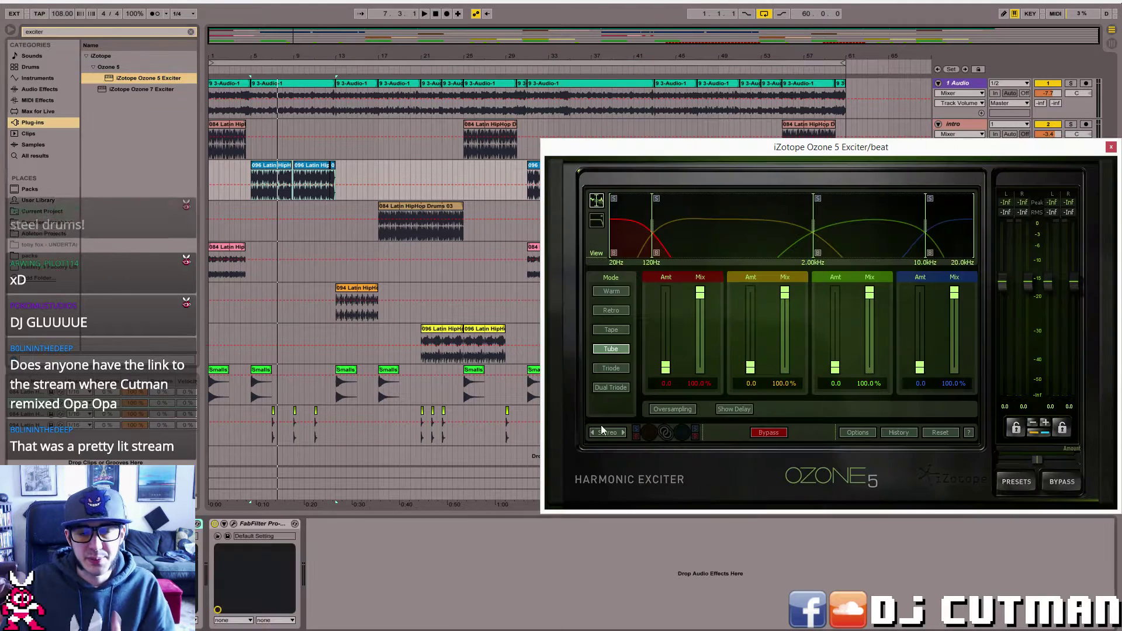
left_click_drag(875, 156, 729, 178)
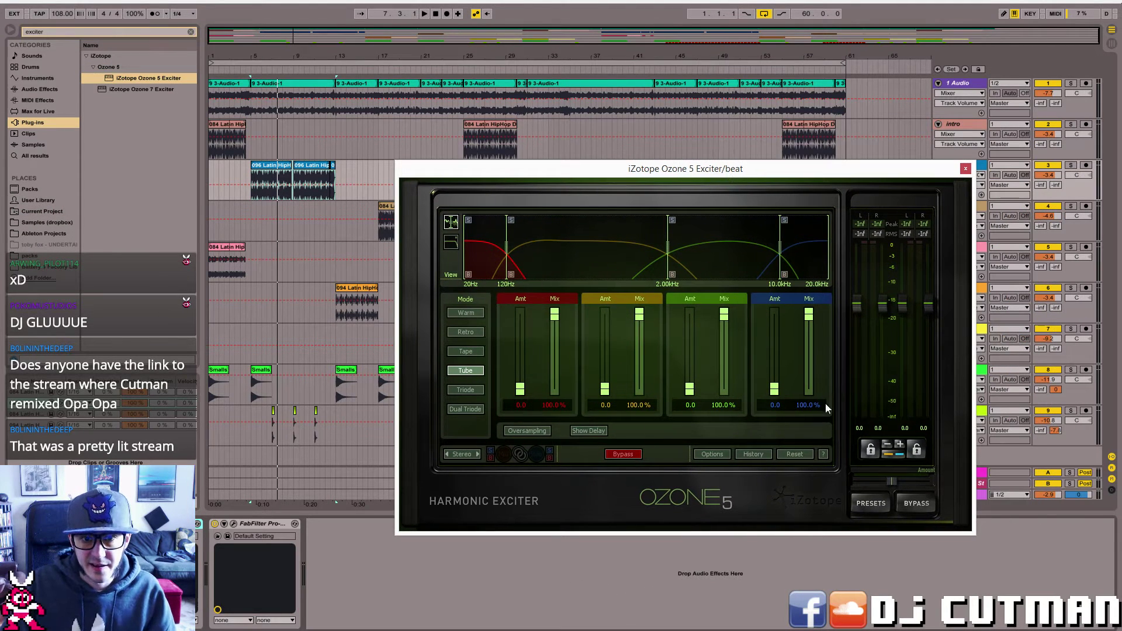
- Solo the beat track during playback and, in Tape mode, set the exciter's green upper-mid band to amount 2.8 and mix 27.3%
key("space")
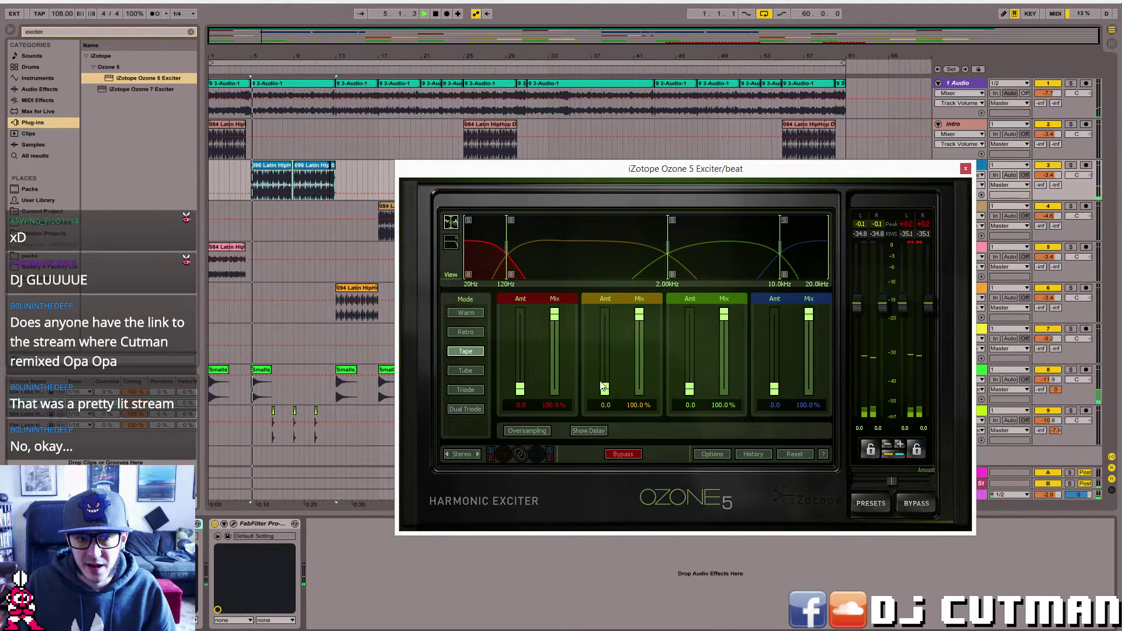
mouse_move(690, 388)
left_mouse_down()
mouse_move(700, 332)
mouse_move(689, 372)
left_mouse_up()
left_click(1070, 166)
left_click_drag(725, 315, 724, 370)
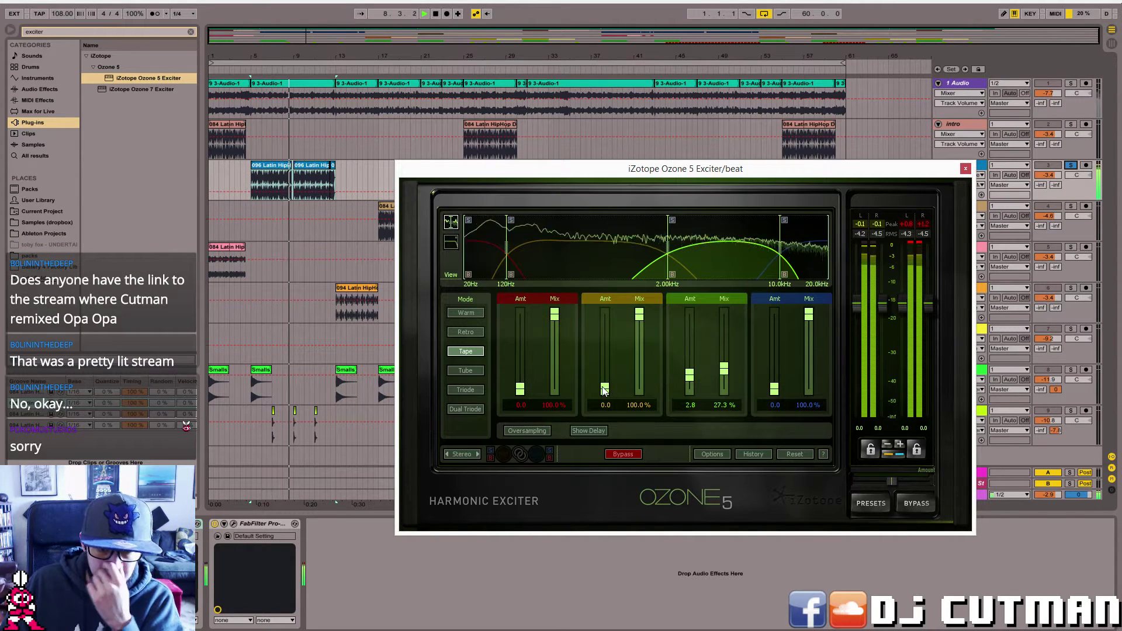
- Set the exciter's red low band to amount 0.7 and mix 15.6%, and its yellow low-mid band to amount 1.5 and mix 5.5%
mouse_move(519, 388)
left_mouse_down()
mouse_move(520, 353)
mouse_move(522, 375)
left_mouse_up()
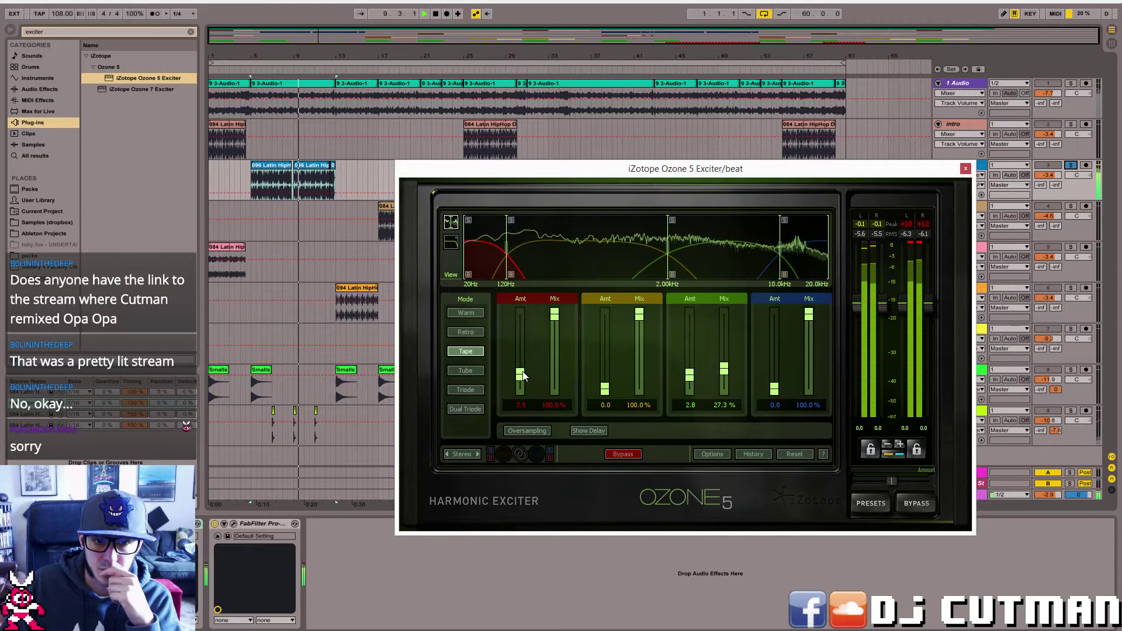
left_click_drag(554, 319, 608, 383)
left_click_drag(639, 315, 670, 446)
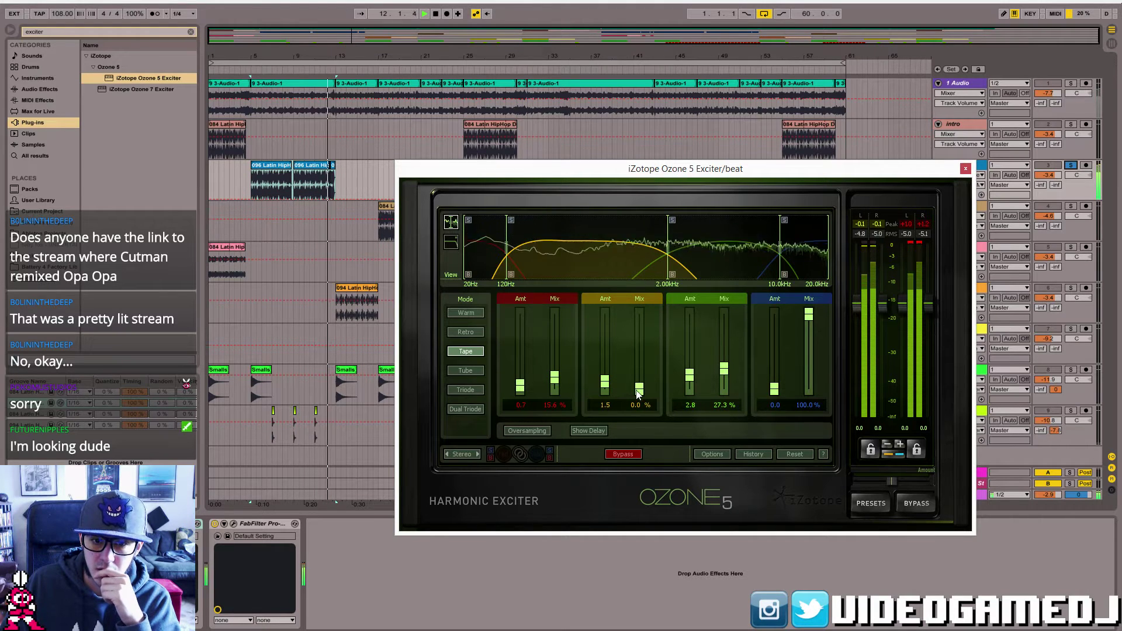
left_click_drag(638, 393, 639, 387)
- Set the exciter's blue high band to amount 0.9 and mix 11.7%, keeping Tape mode while auditioning the loop
left_click_drag(777, 399, 776, 393)
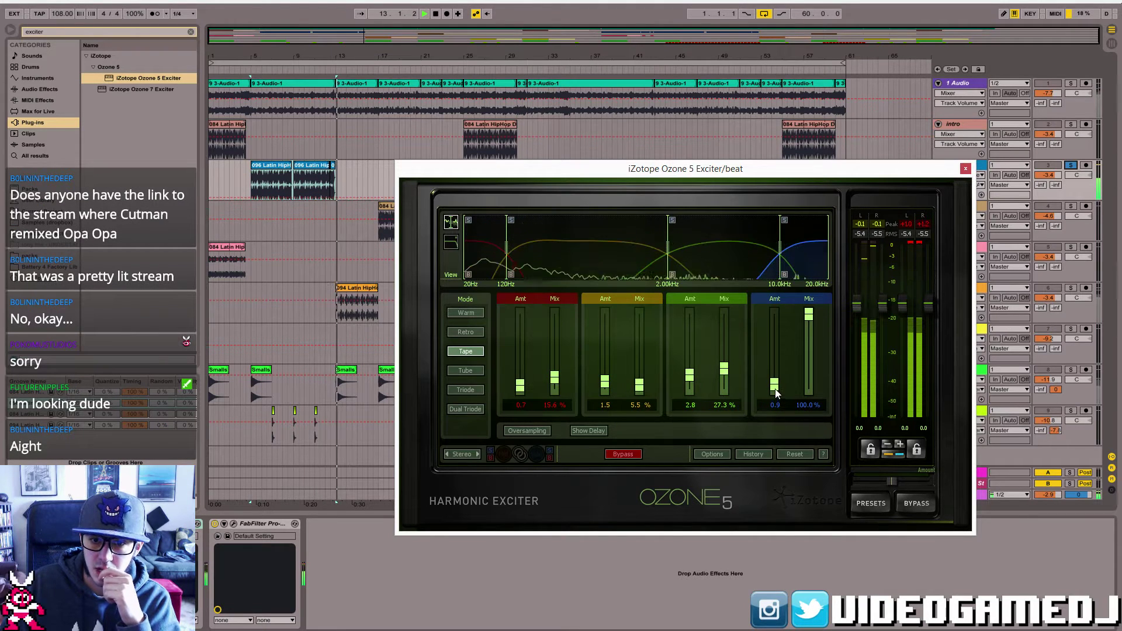
key("space")
key("space")
left_click_drag(811, 318, 835, 433)
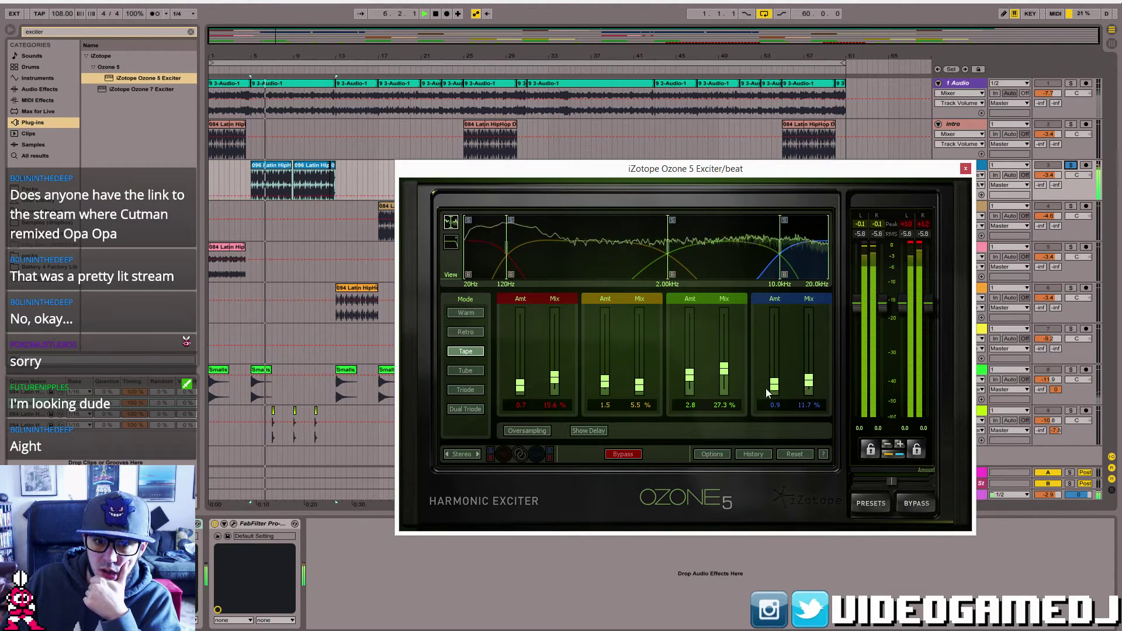
left_click(467, 353)
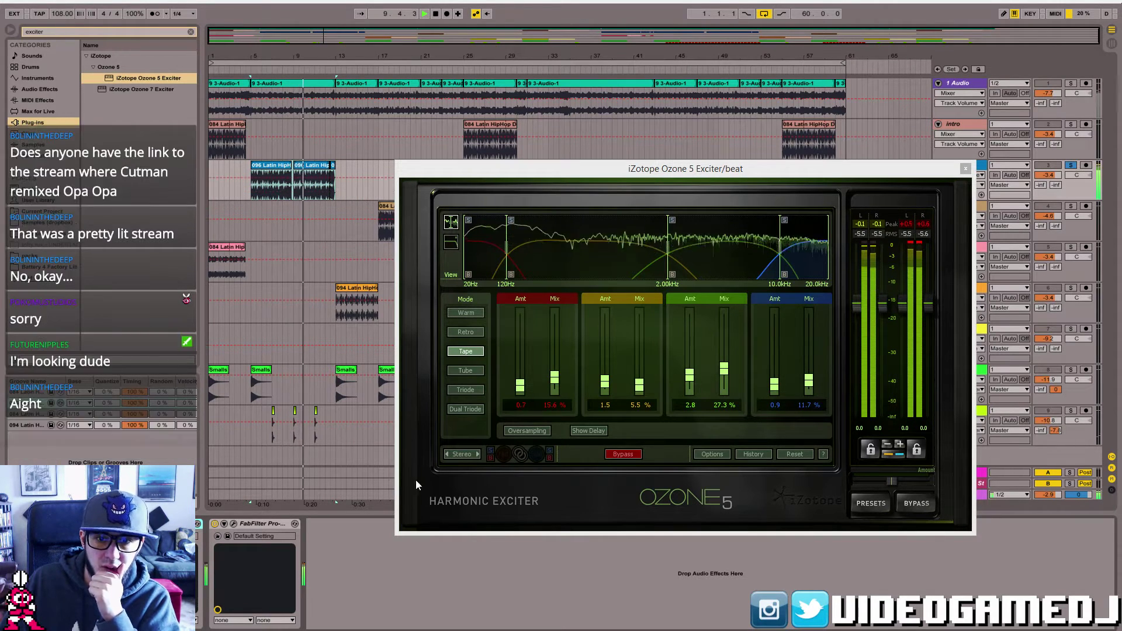
- Check the beat track's Pro-Q 2 equalizer during playback and close both plug-in windows
left_click(233, 524)
key("space")
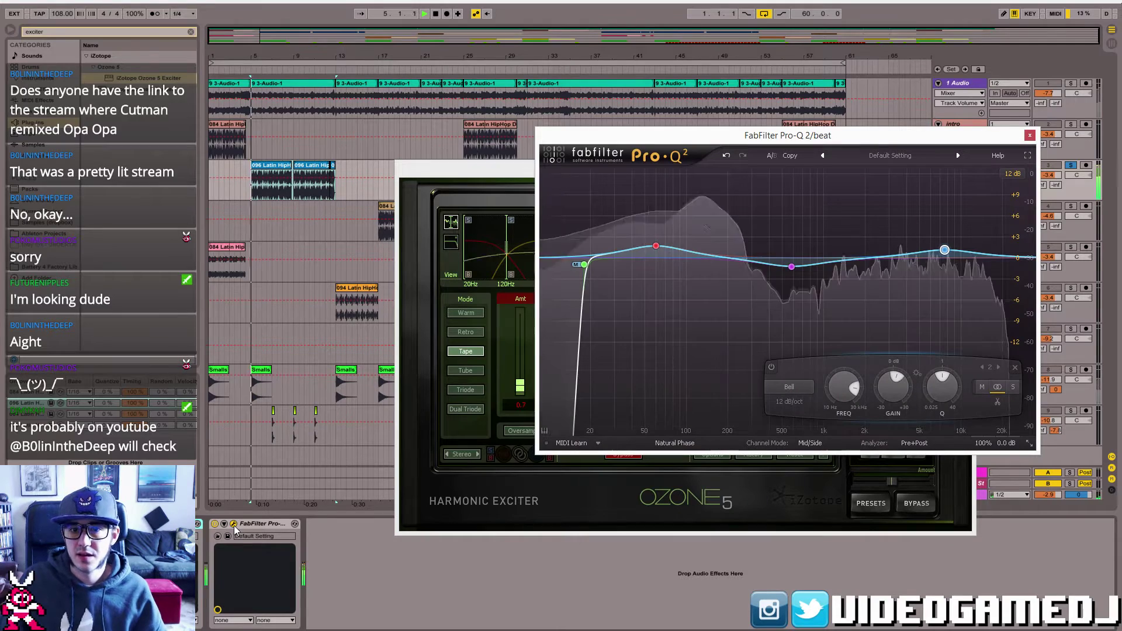
left_click(1030, 136)
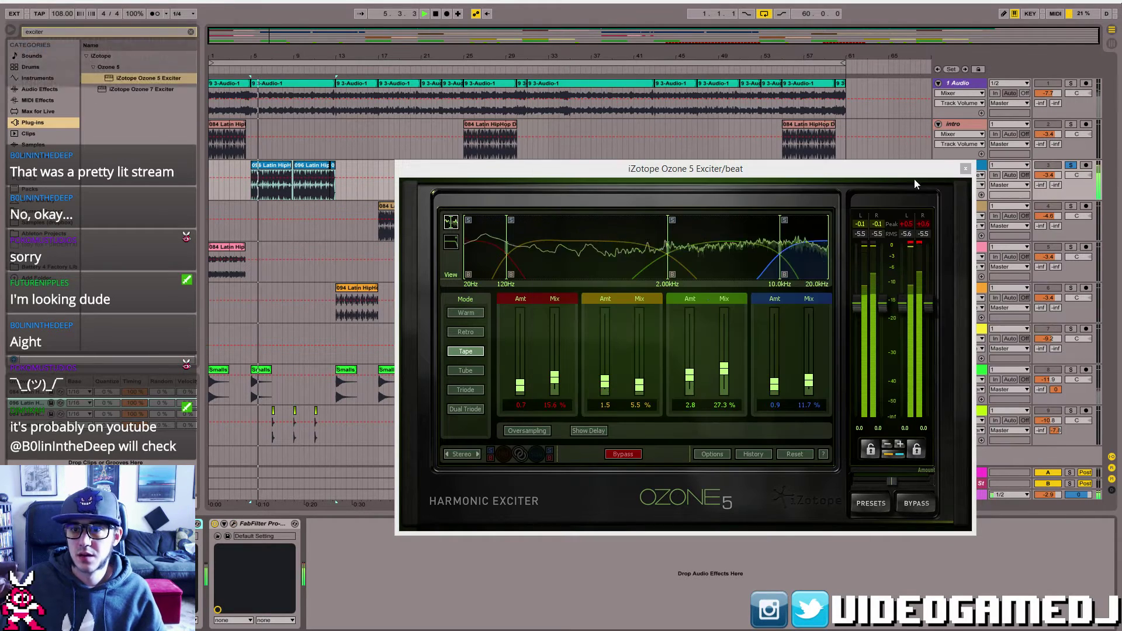
left_click(965, 168)
left_click(273, 106)
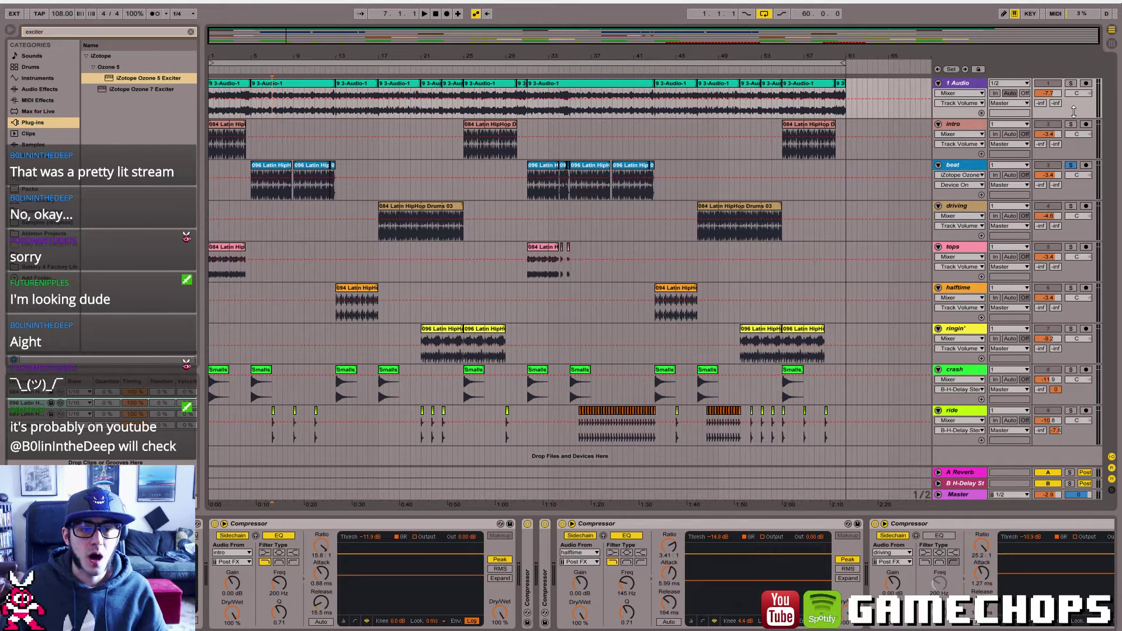
- Switch to the Miitomo Grooves to-do note, review its mixing tasks, and return to the arrangement
key("alt+Tab")
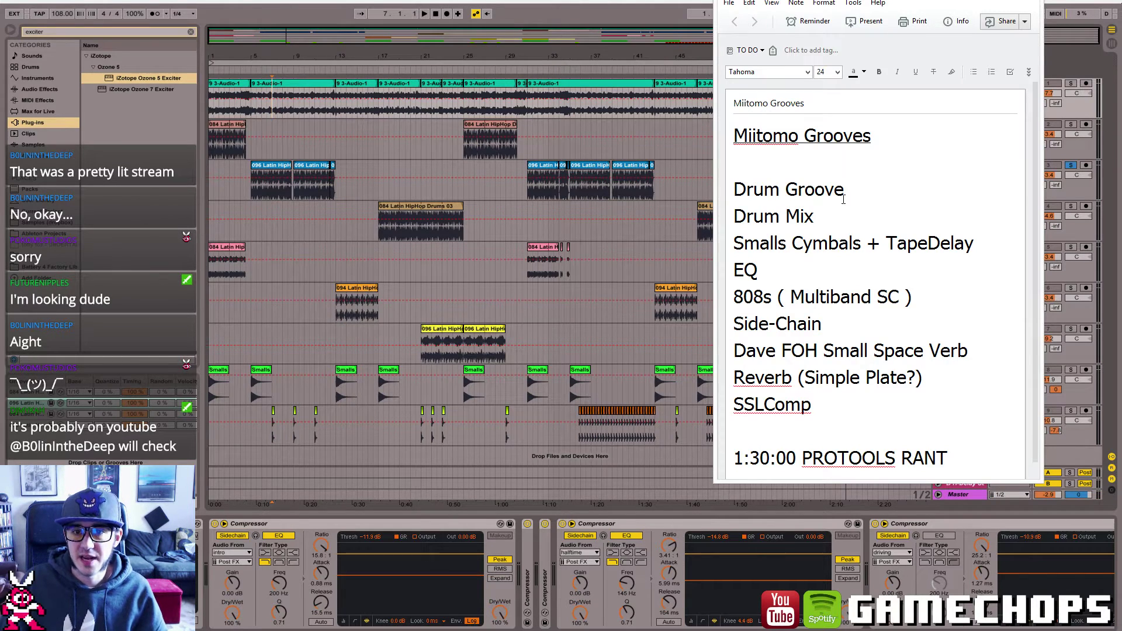
triple_click(777, 232)
double_click(777, 244)
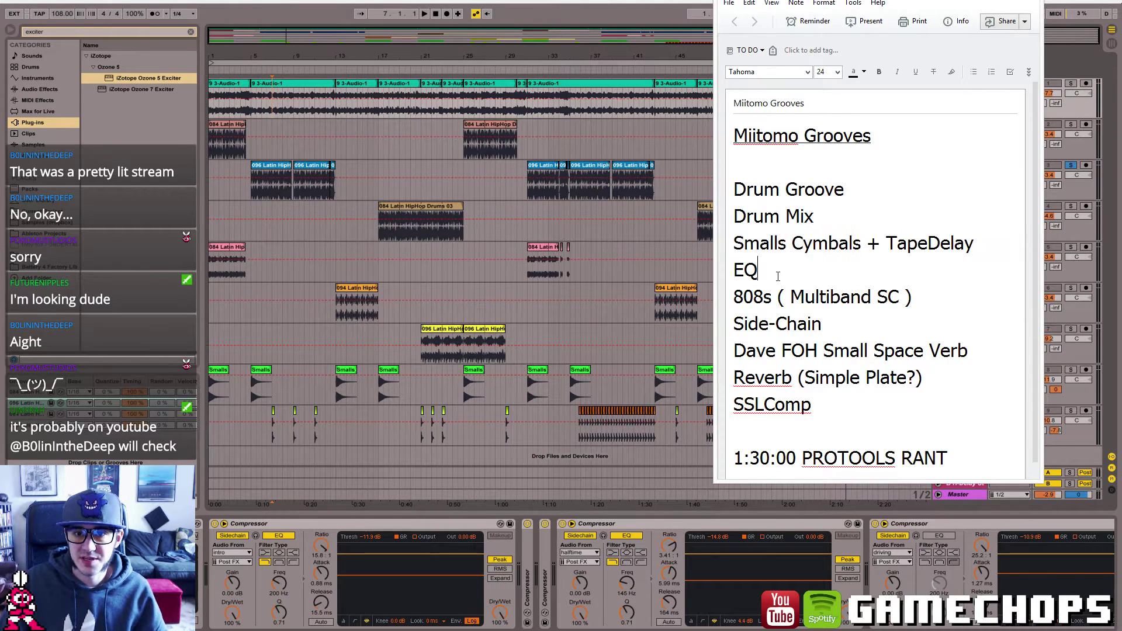
triple_click(778, 273)
triple_click(787, 325)
left_click(1050, 136)
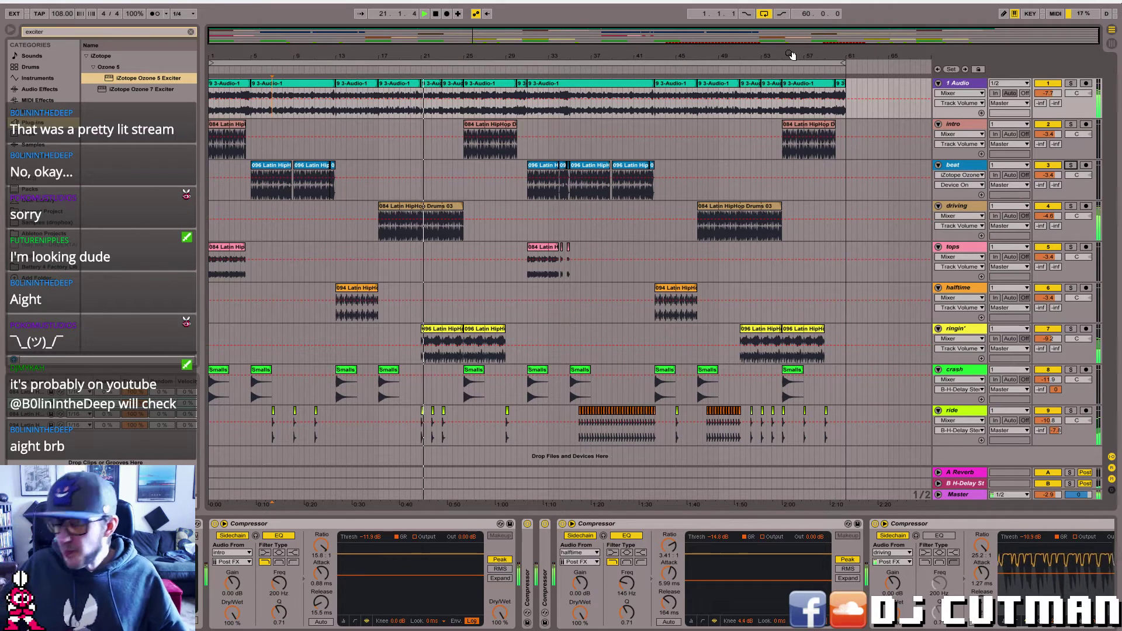
- Copy the beat track's effect chain onto the driving track
left_click(409, 208)
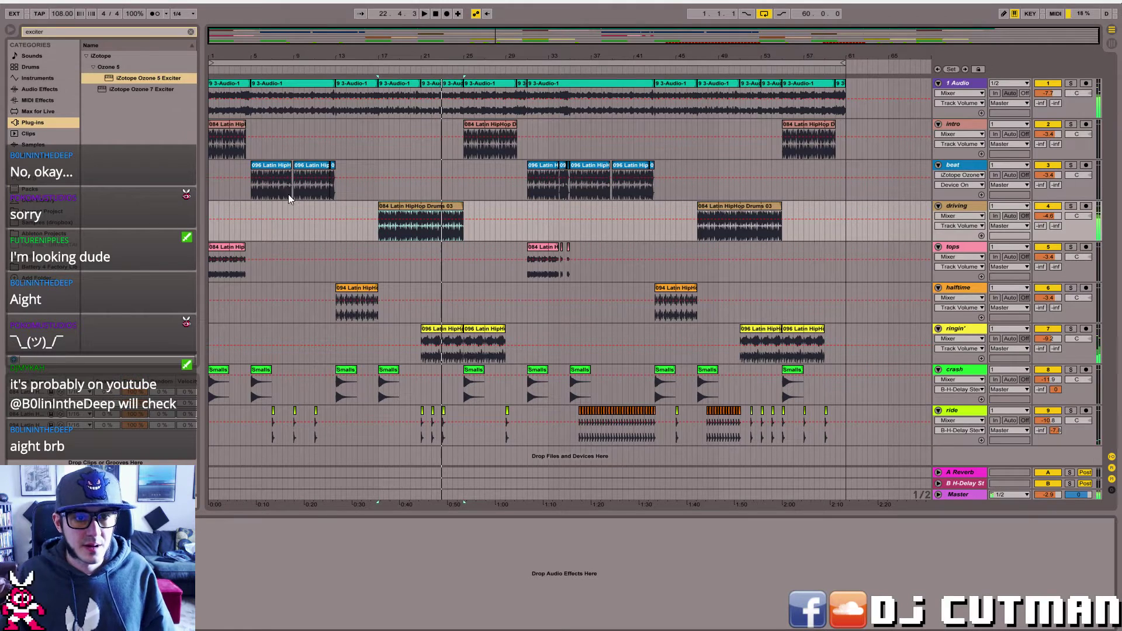
left_click(258, 190)
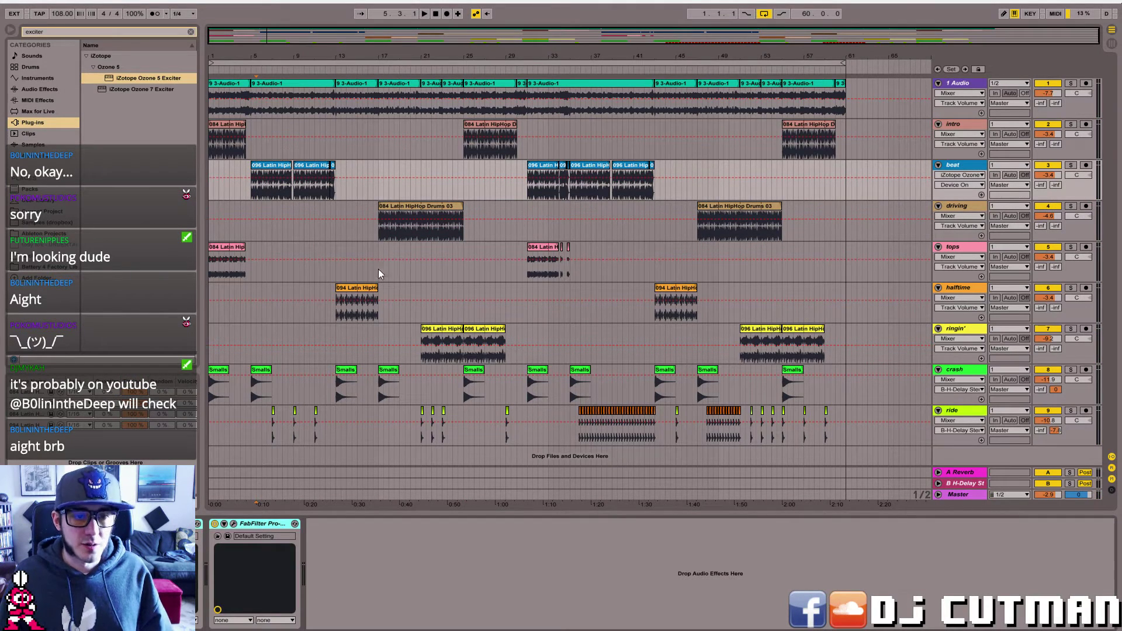
left_click(389, 234)
key("ctrl+v")
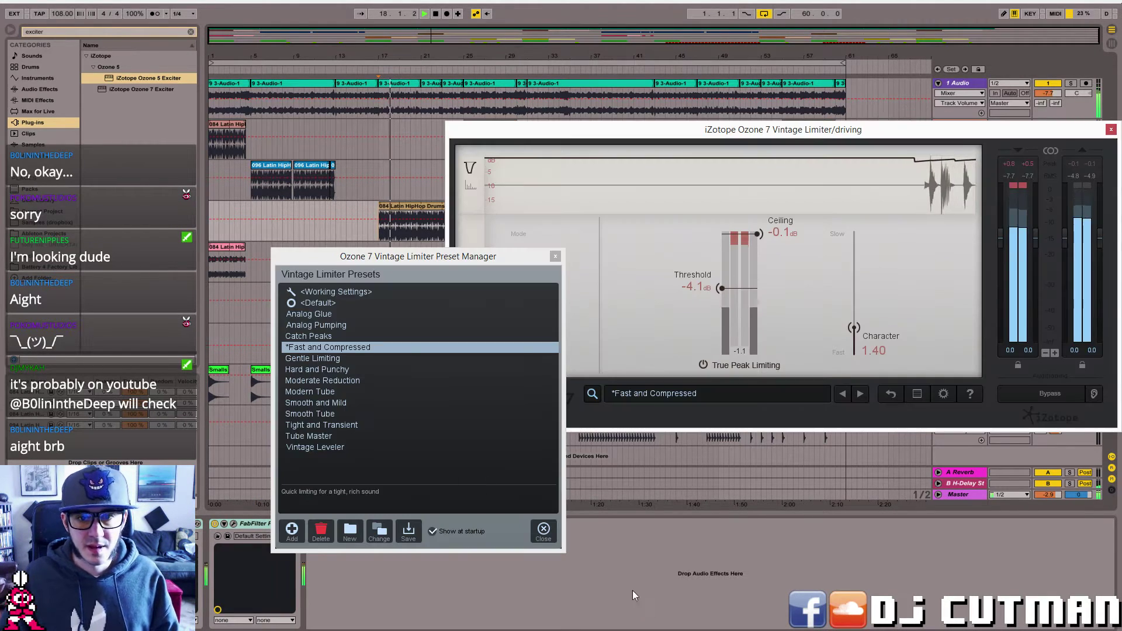
- Dismiss the limiter's preset list and set the driving track's Vintage Limiter threshold to -2.4 dB
left_click(544, 530)
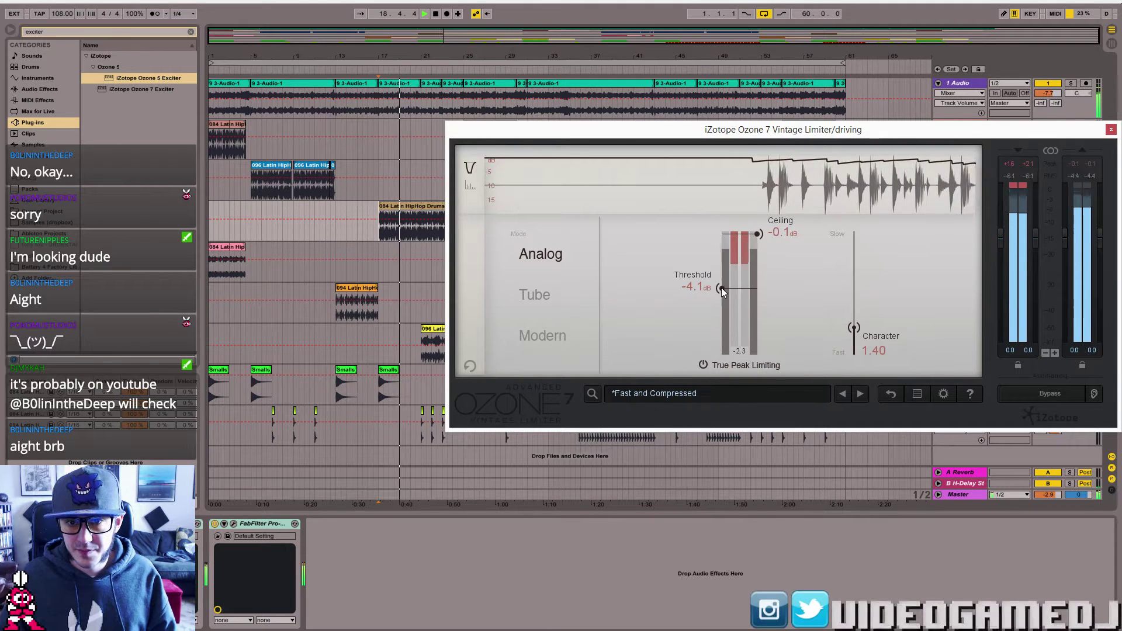
left_click_drag(721, 288, 721, 271)
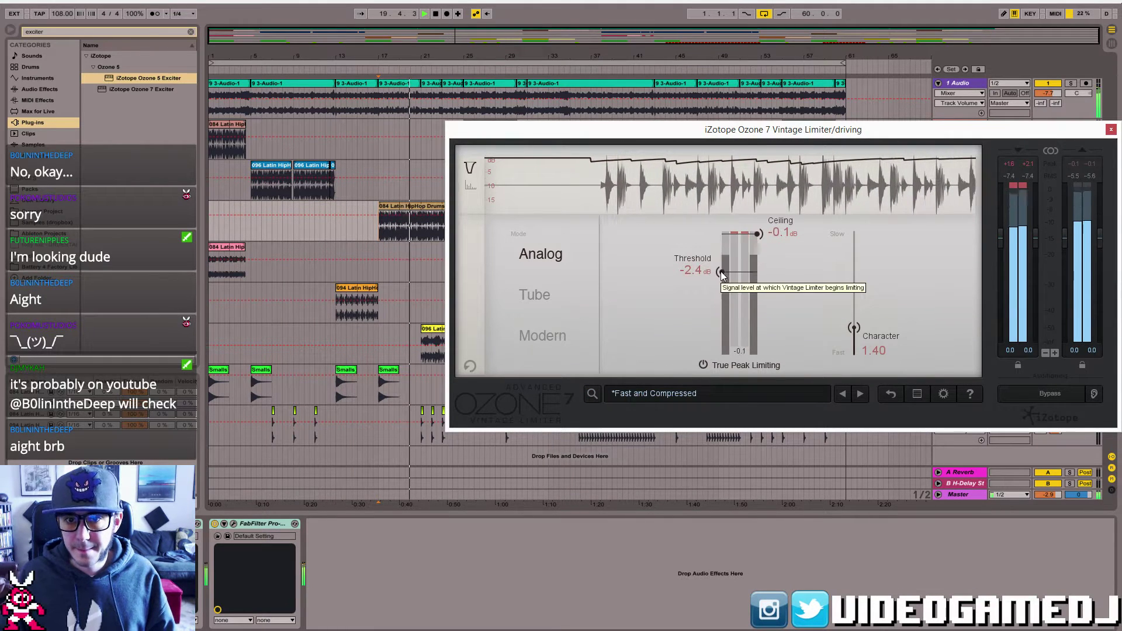
left_click_drag(806, 129, 614, 155)
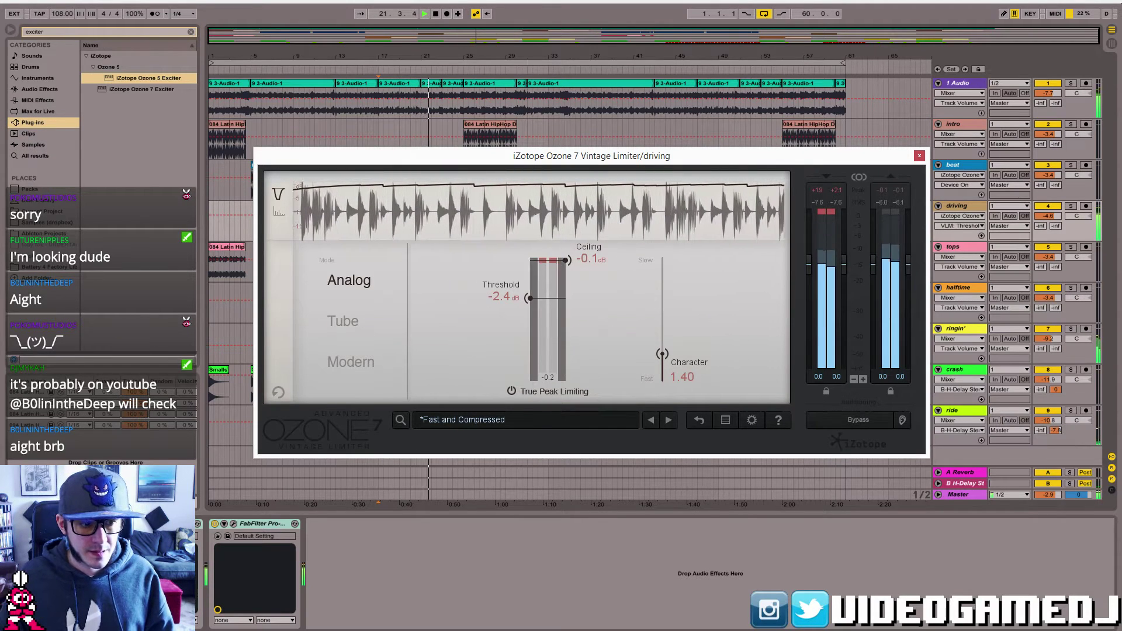
- Solo the driving track, check its copied exciter settings during playback, and close the plug-in windows
left_click(136, 523)
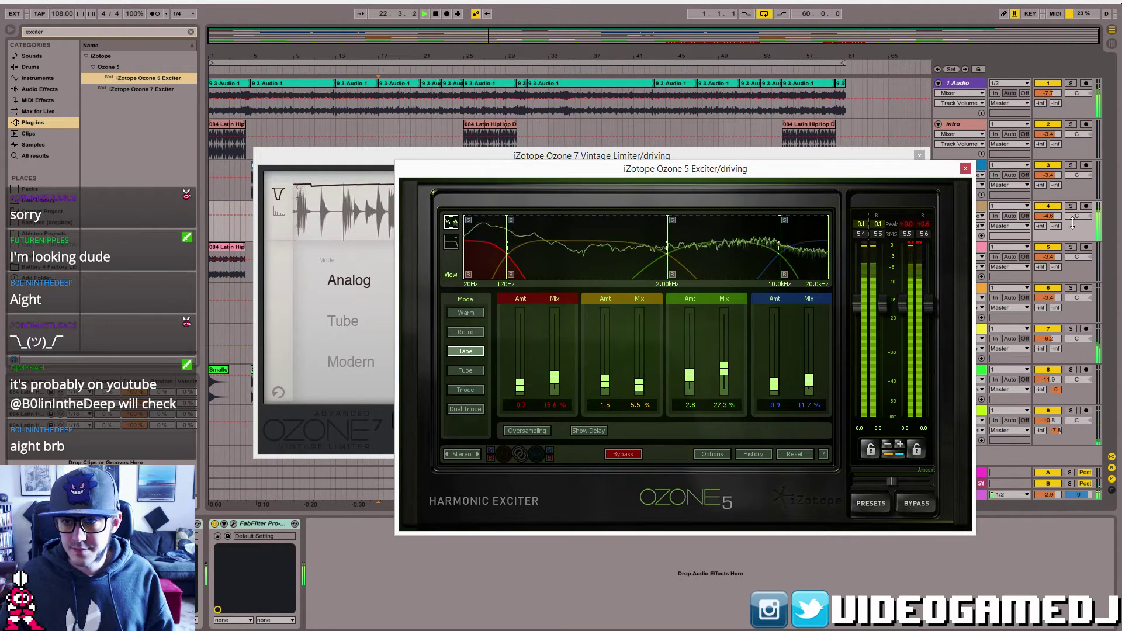
left_click(1071, 207)
left_click(966, 169)
left_click(920, 156)
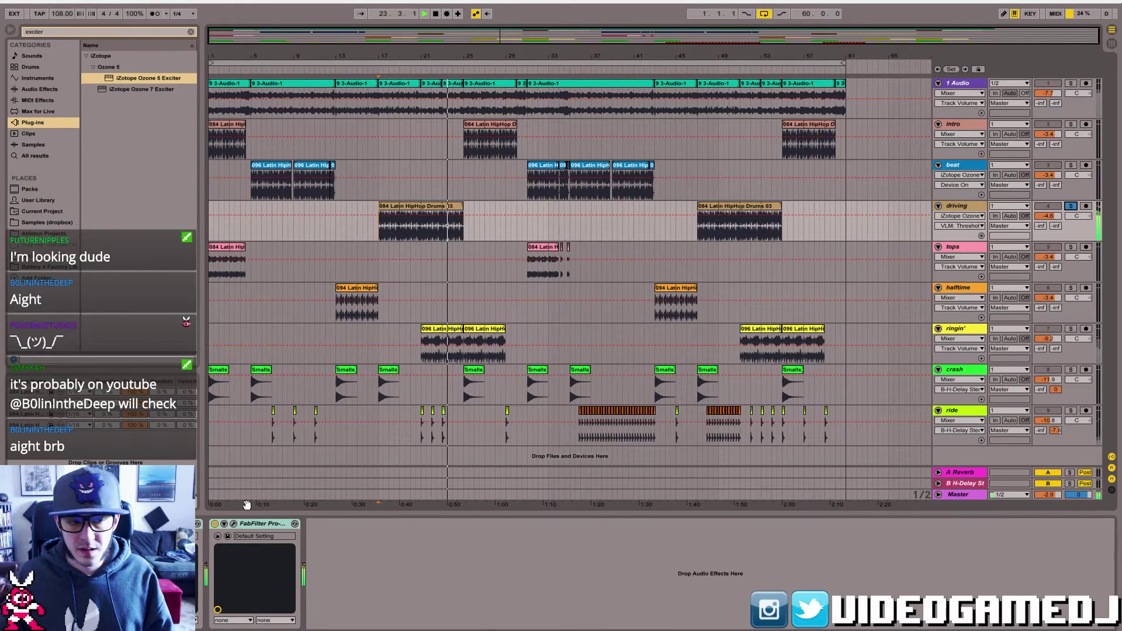
left_click(136, 523)
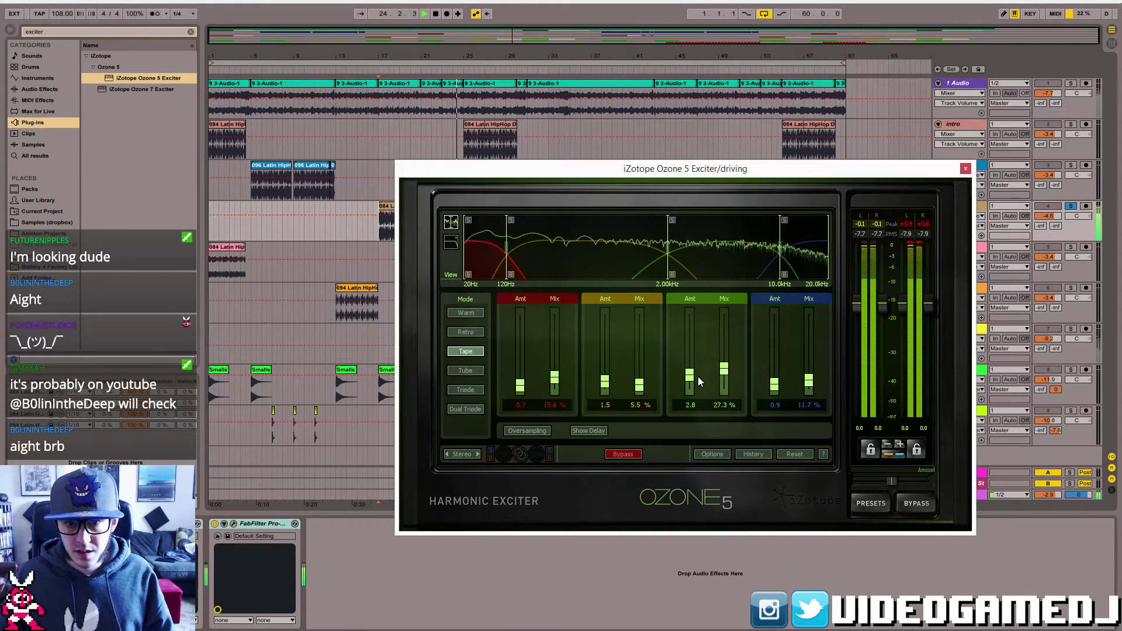
left_click(966, 169)
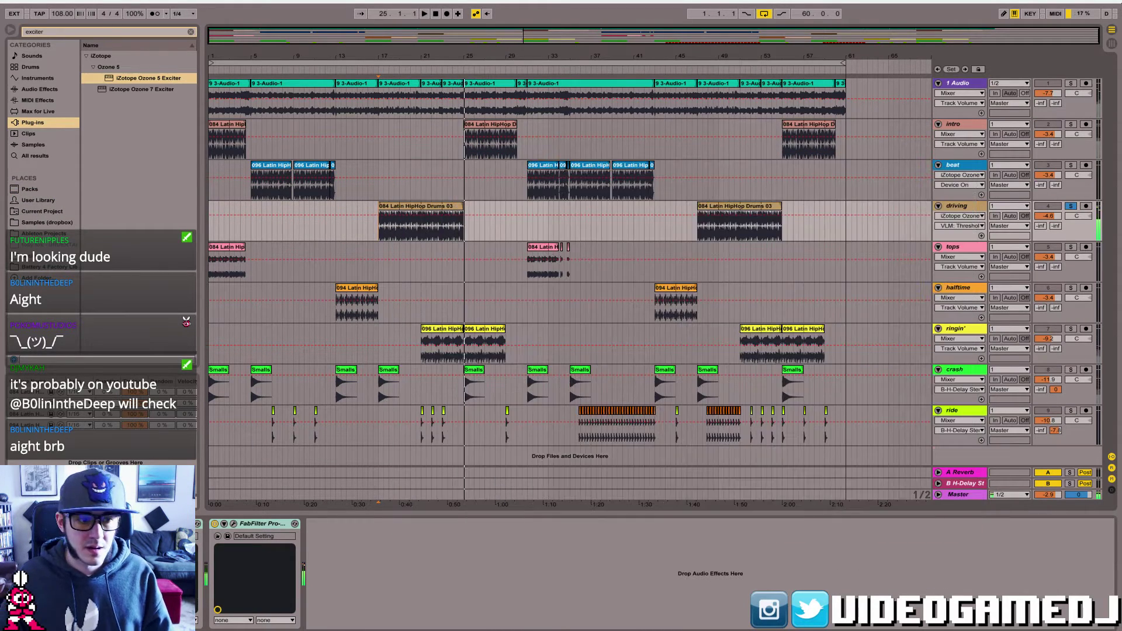
- Toggle the driving track's exciter and audition the section from bar 17 with the Vintage Limiter open and its preset list dismissed
left_click(118, 524)
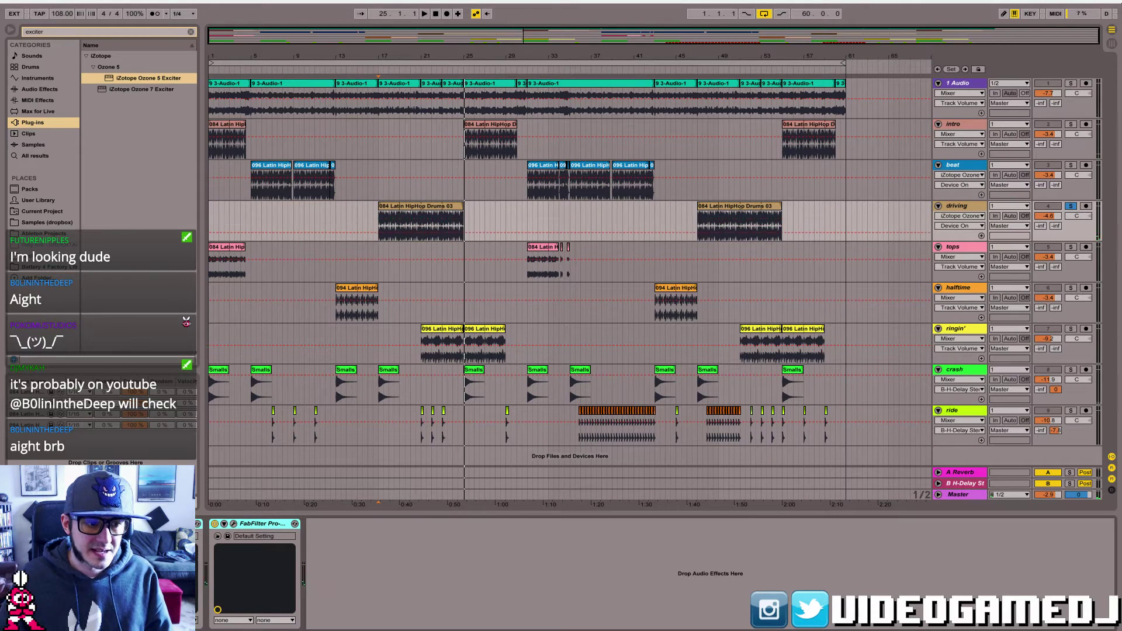
key("space")
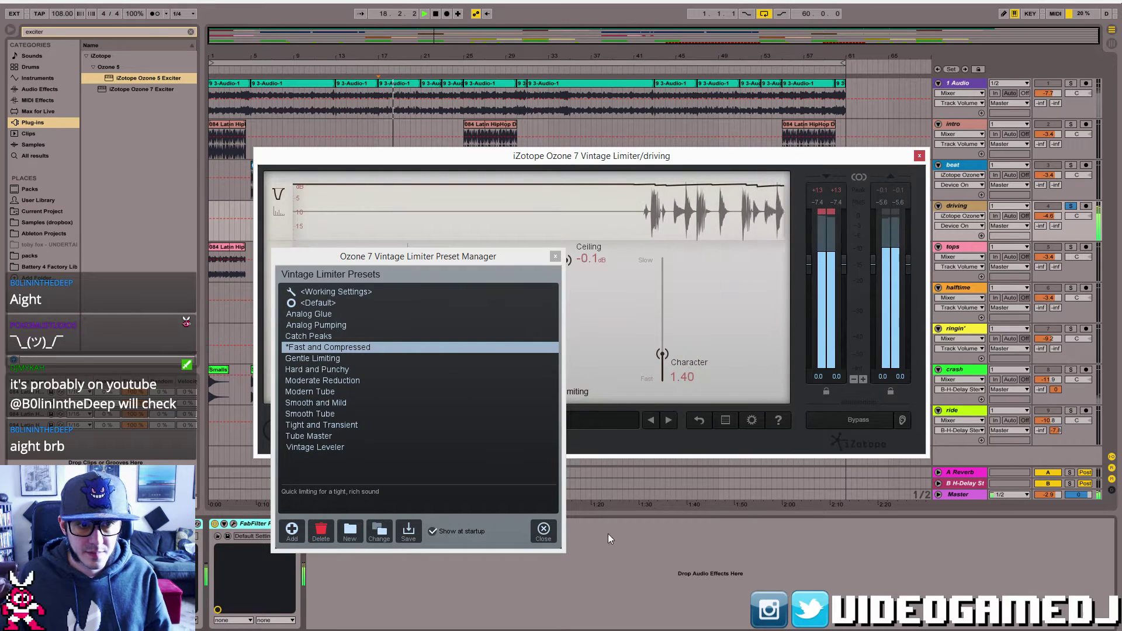
left_click(544, 531)
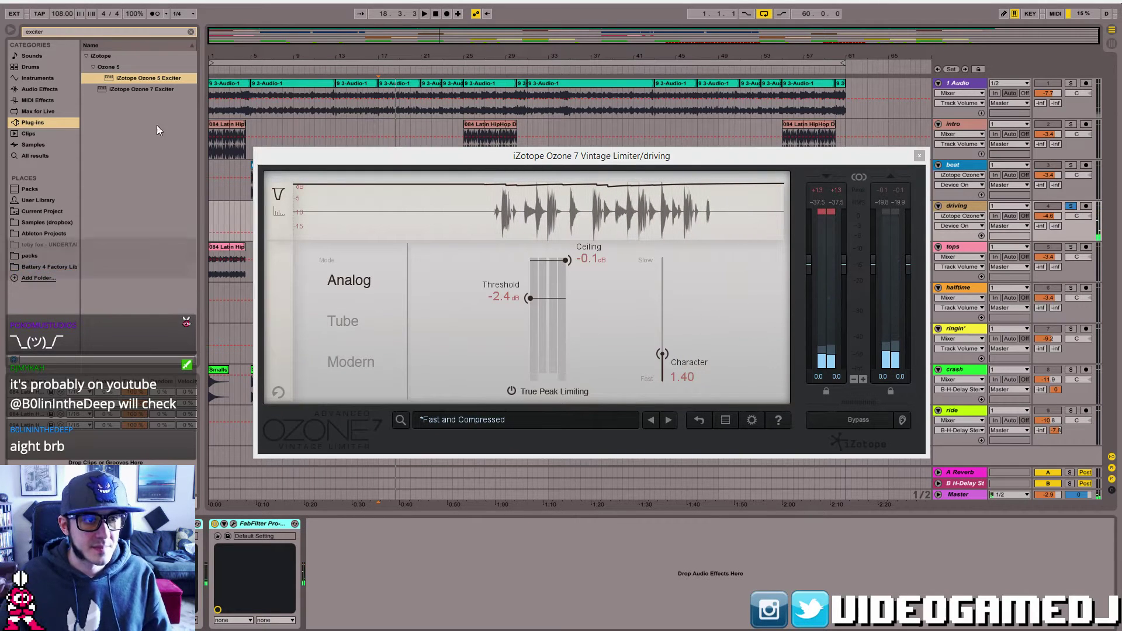
- Search the plug-ins for "compress" and load the iZotope Ozone 7 Vintage Compressor onto the driving track with the Clear and Tight preset
type("compress")
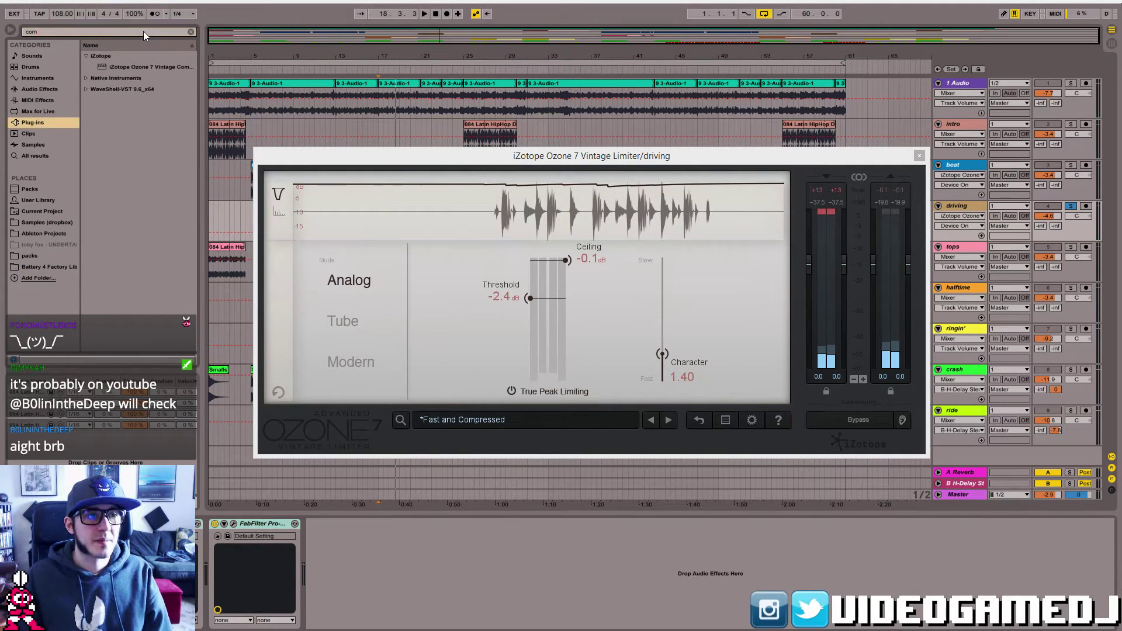
left_click(148, 66)
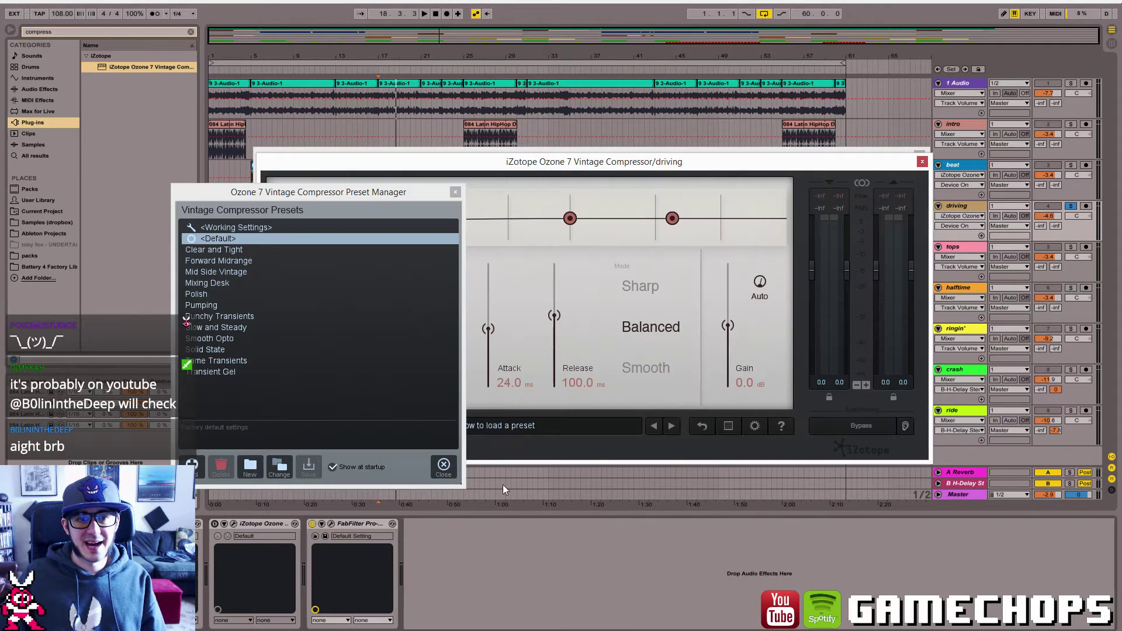
left_click(305, 251)
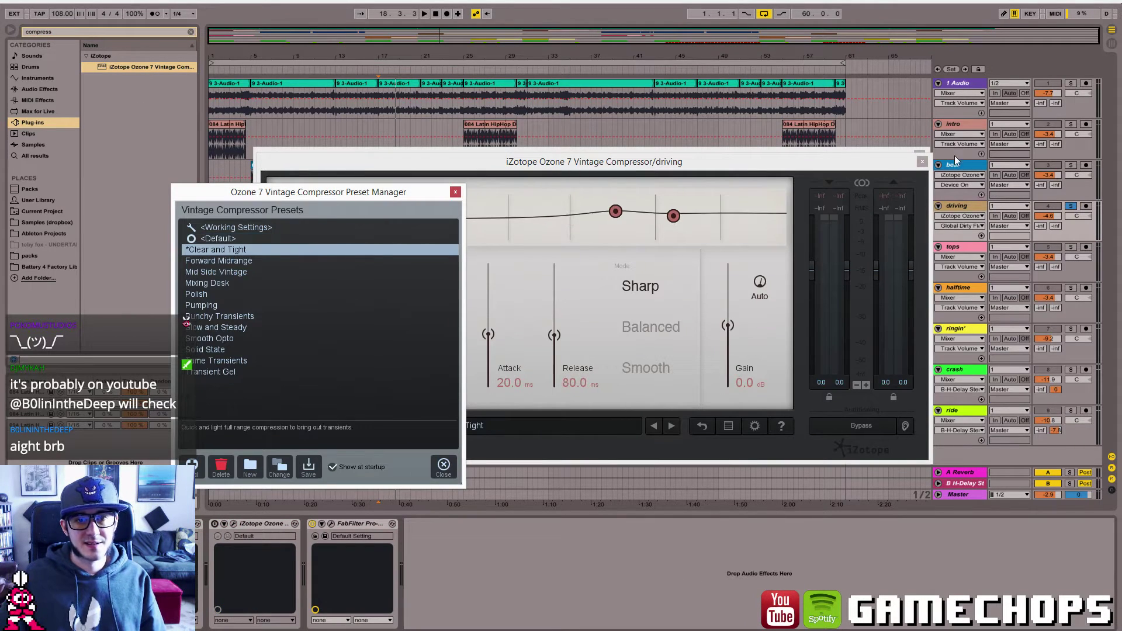
left_click(455, 192)
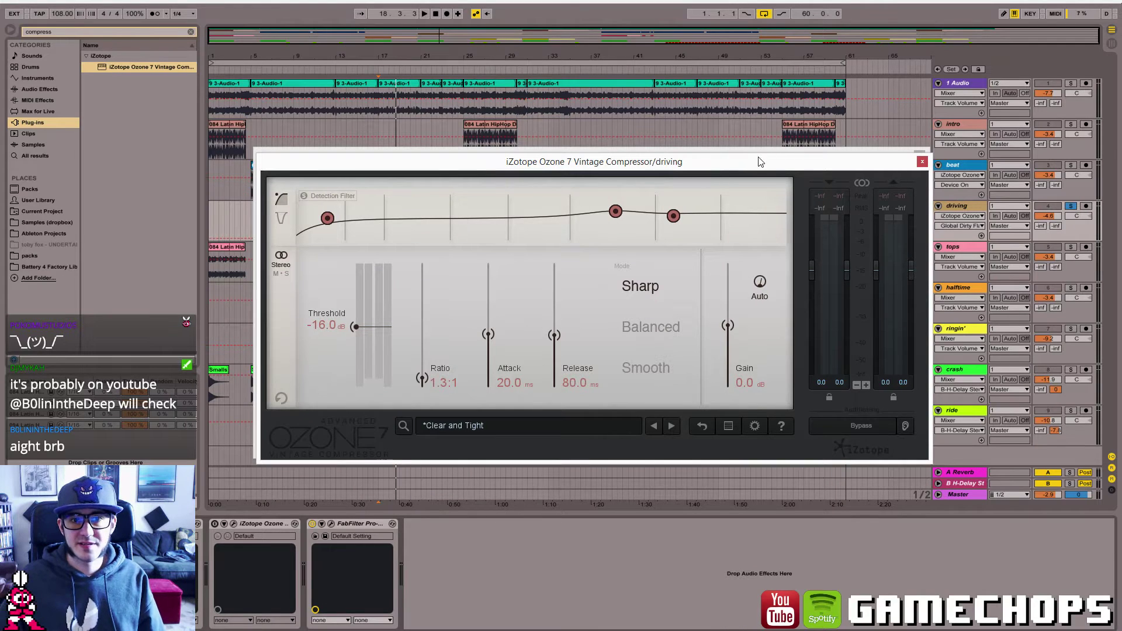
- Close the limiter window, move the compressor window clear of the driving clips, and start playback from bar 17
left_click_drag(760, 161, 758, 297)
left_click(920, 156)
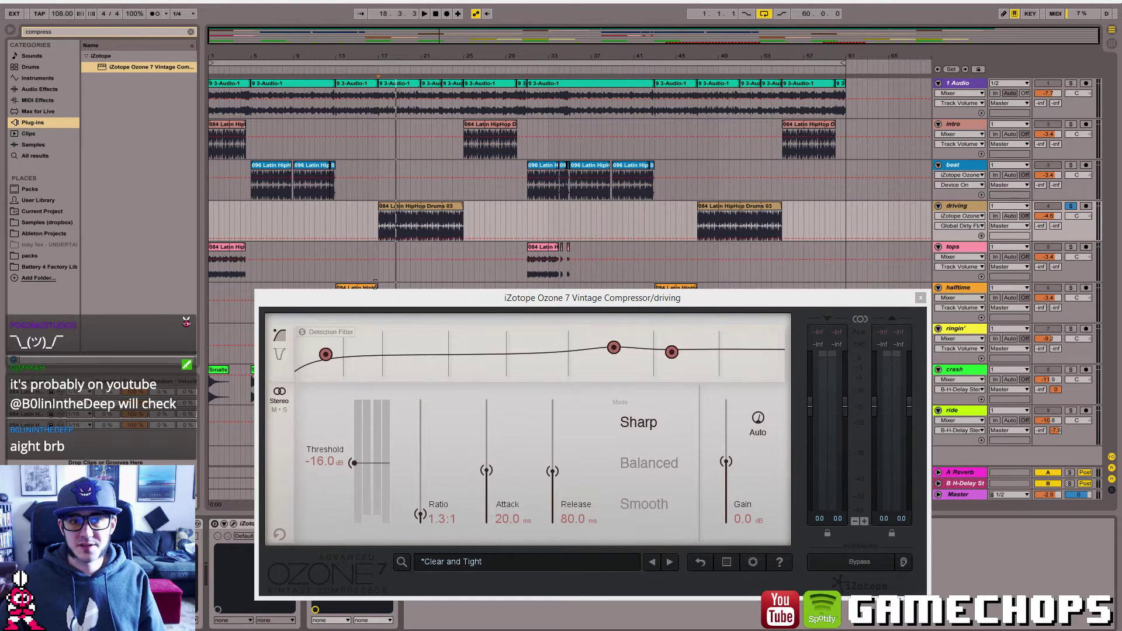
left_click(377, 211)
key("space")
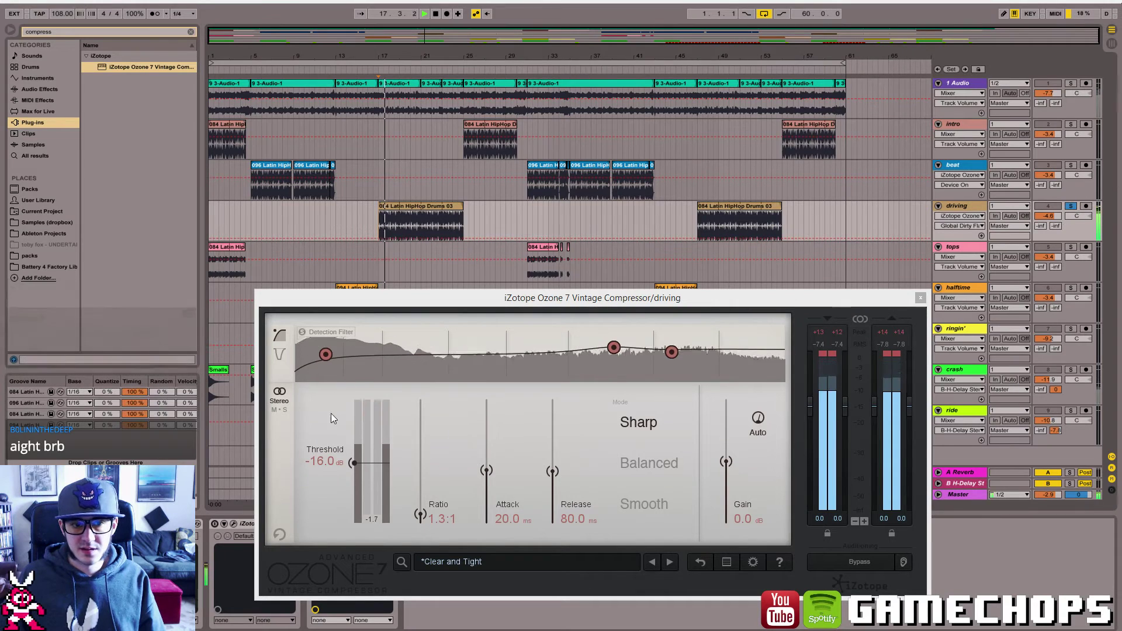
- Set the driving track's Vintage Compressor threshold to -11.0 dB, then open its Harmonic Exciter and switch the device on
left_click_drag(354, 463, 352, 451)
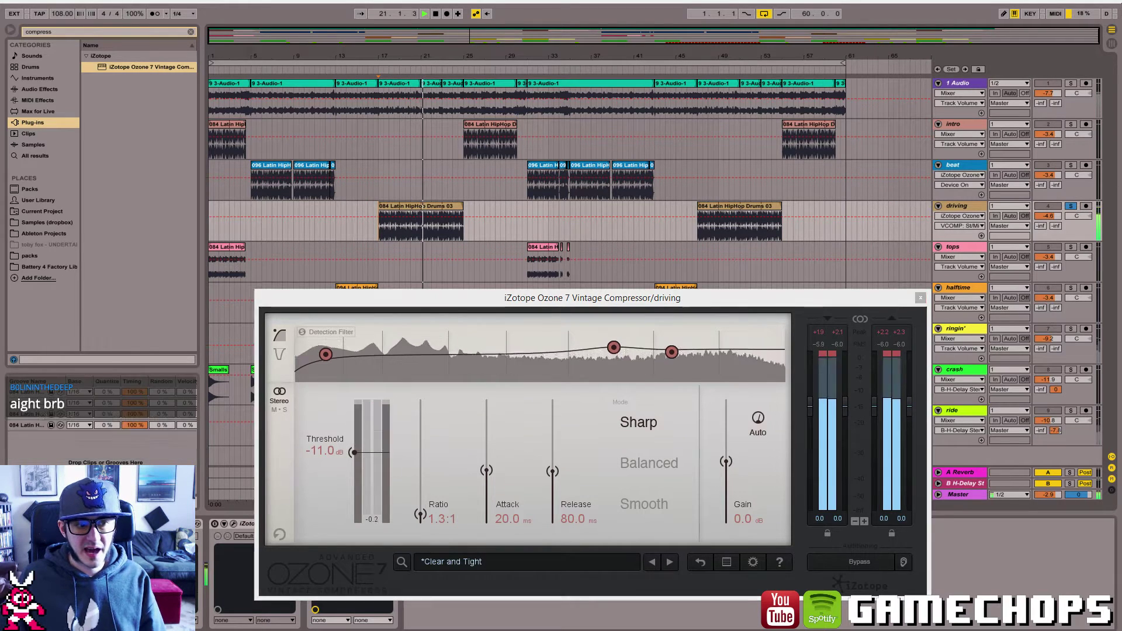
left_click(232, 525)
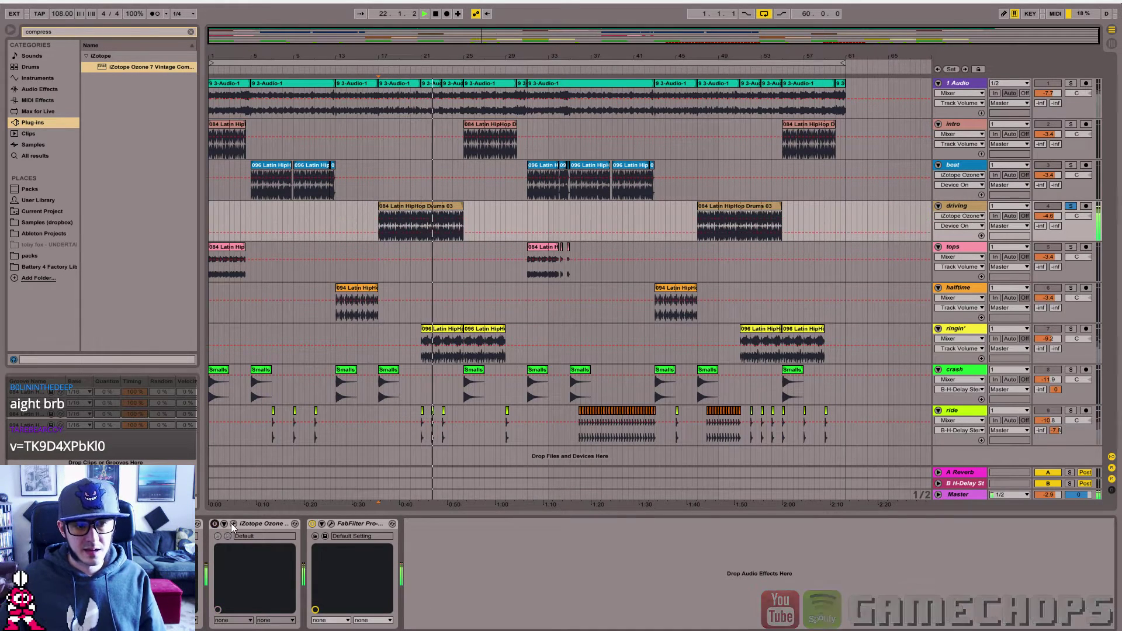
left_click(215, 525)
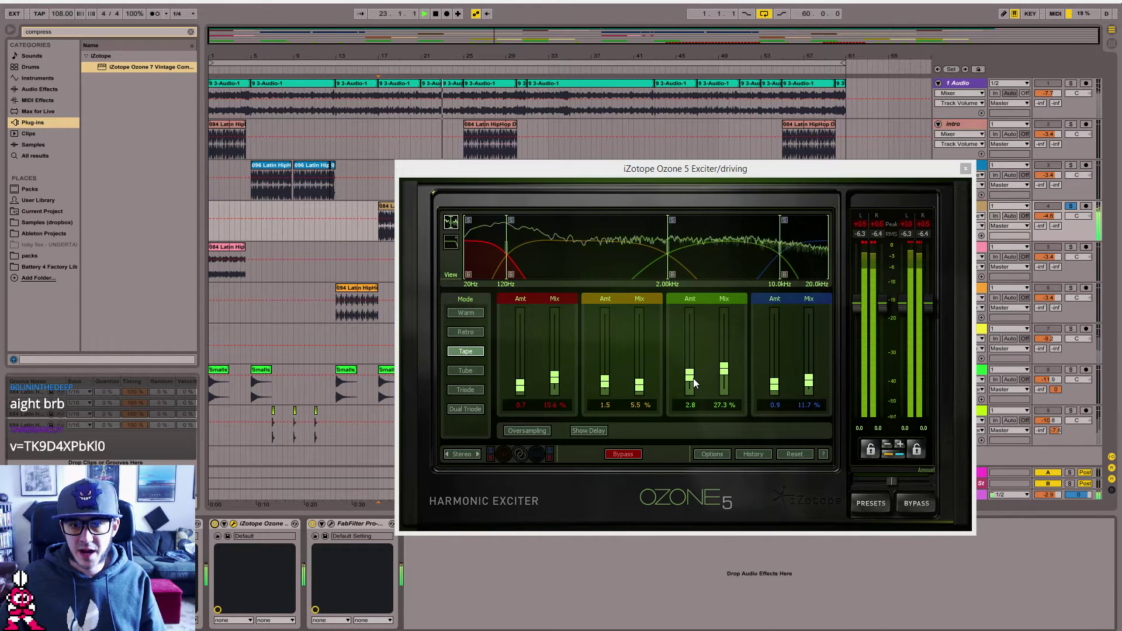
- Set the driving exciter's red mix to 13.3%, yellow mix to 28.1%, green amount to 2.2 and blue mix to 18.0%
left_click_drag(692, 378, 692, 381)
left_click_drag(556, 383, 556, 388)
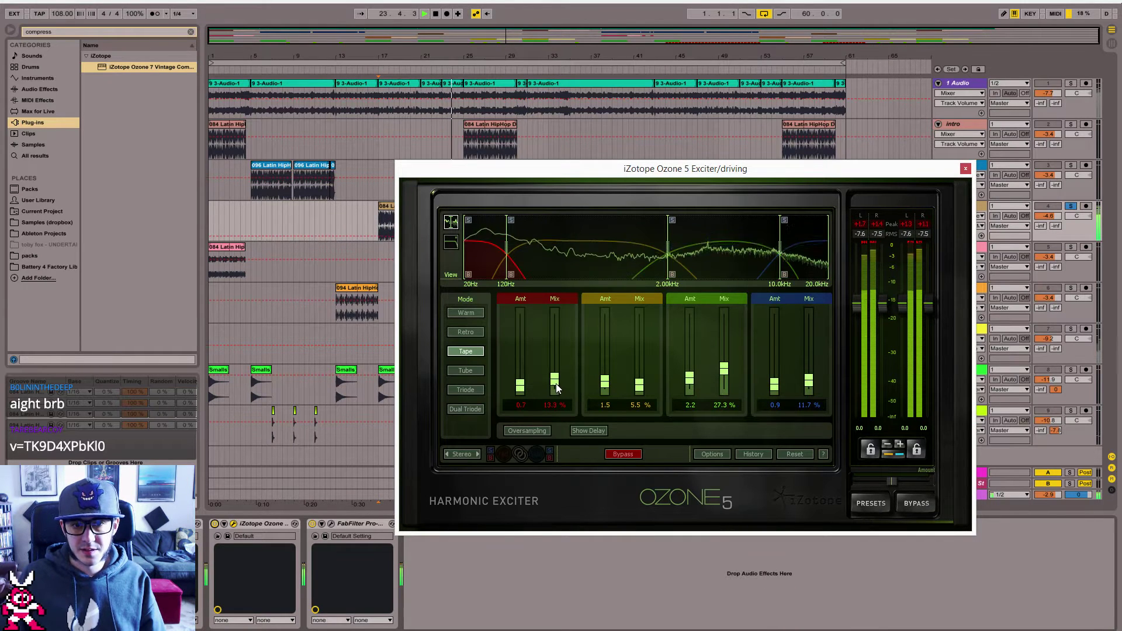
left_click_drag(639, 390, 642, 367)
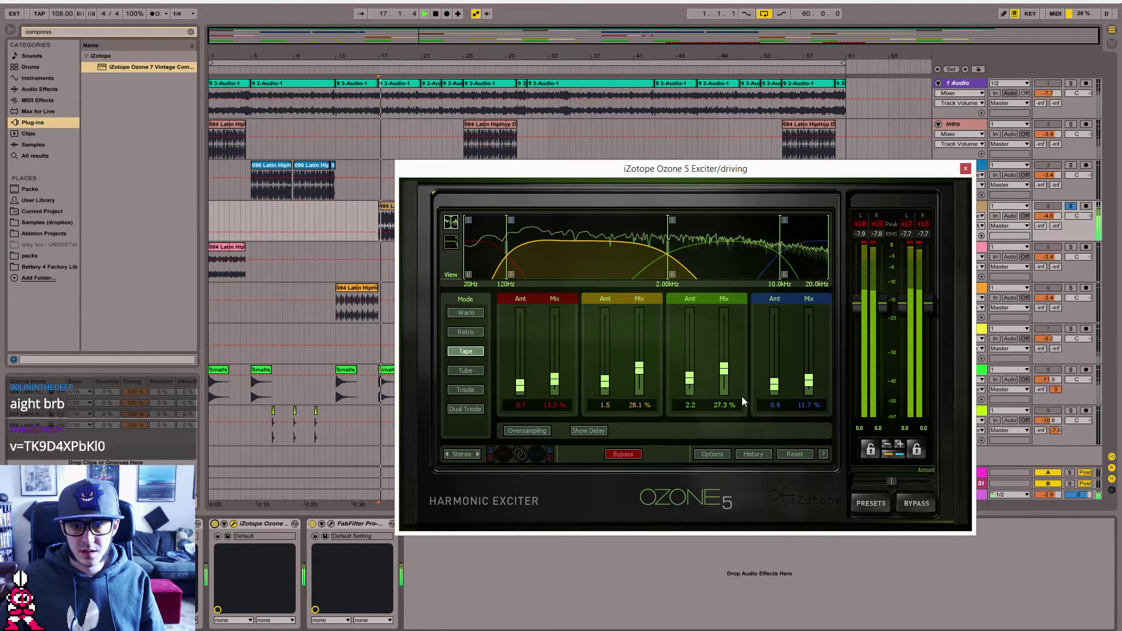
left_click_drag(809, 380, 808, 375)
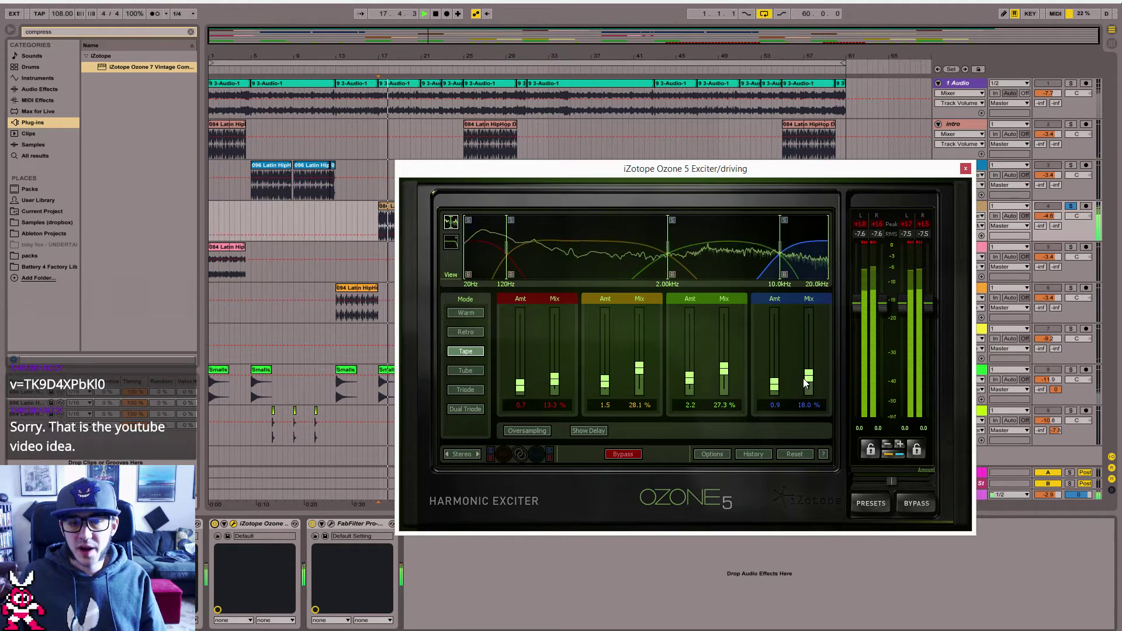
- In the driving track's Pro-Q 2, boost the low bell to +3.50 dB at 61.285 Hz and shift the low cut slightly upward in stereo mode
left_click(332, 523)
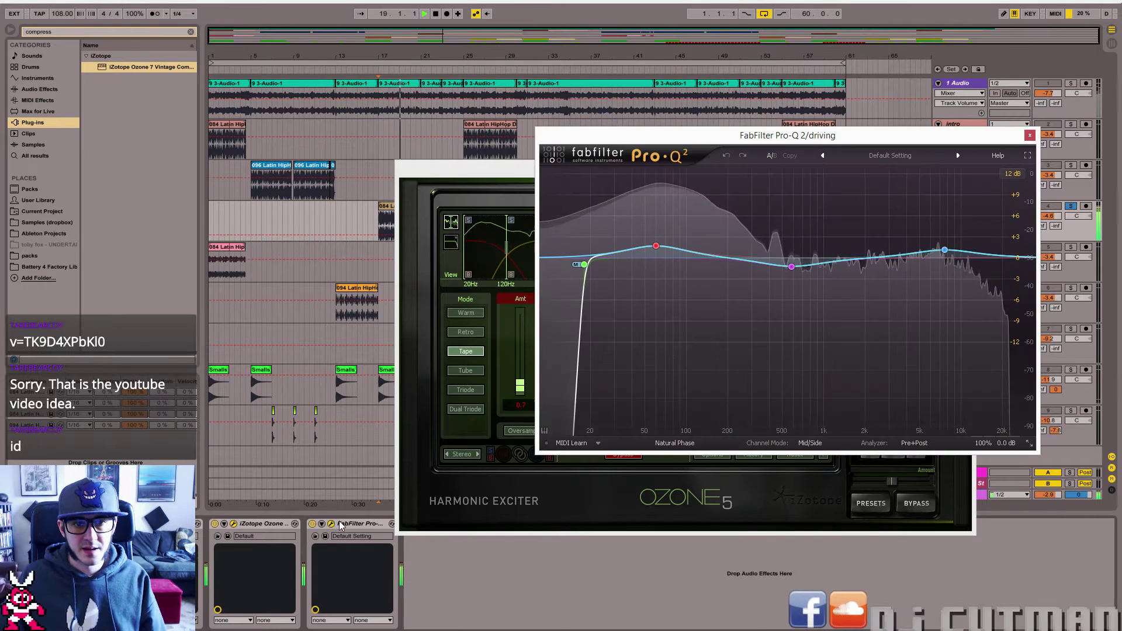
mouse_move(656, 246)
left_mouse_down()
mouse_move(657, 221)
mouse_move(662, 236)
left_mouse_up()
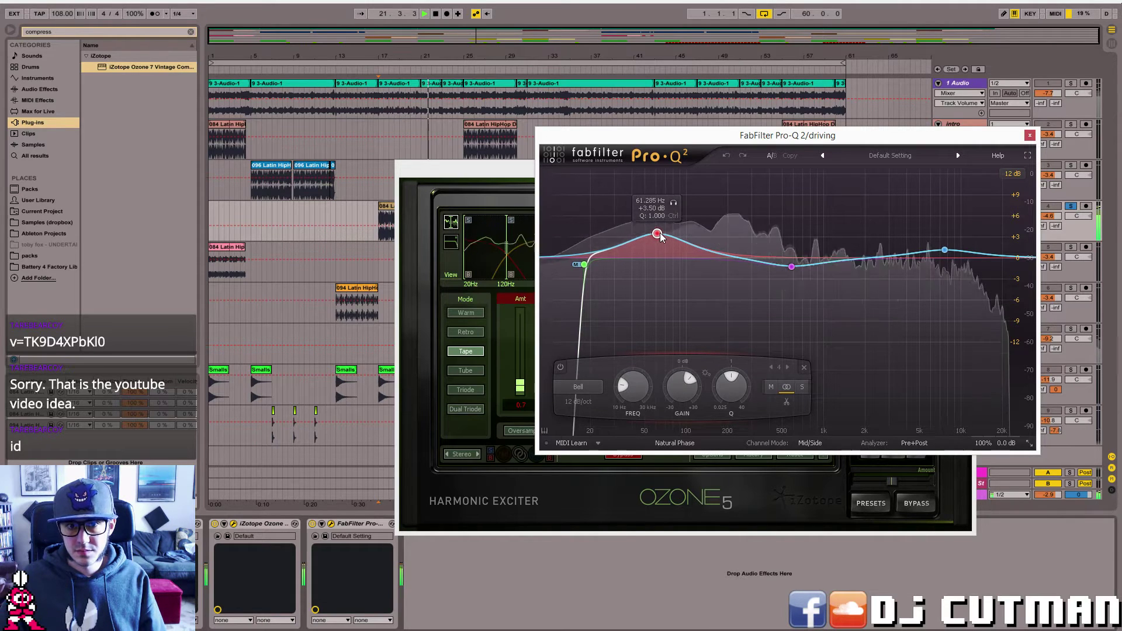
left_click(584, 264)
left_click_drag(633, 387, 637, 373)
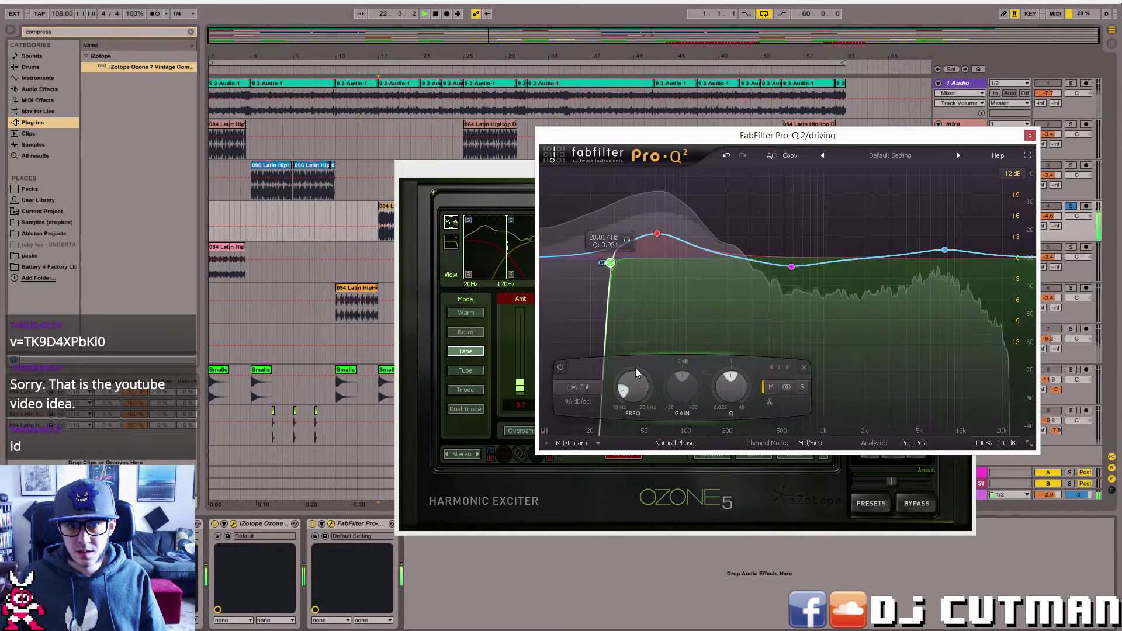
left_click(787, 387)
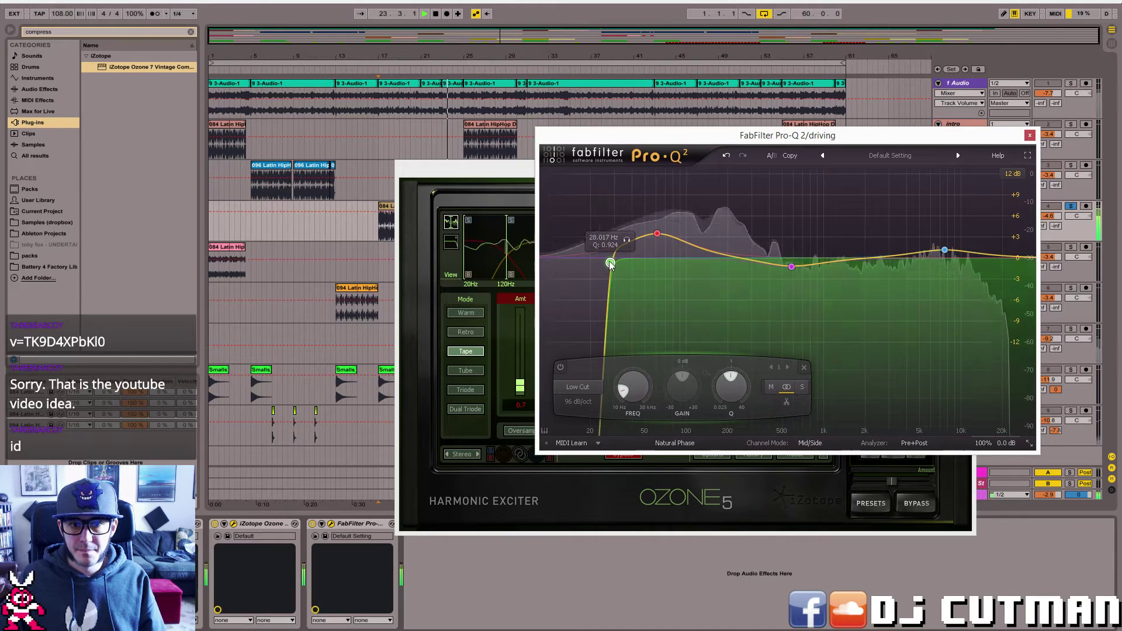
left_click_drag(610, 264, 594, 267)
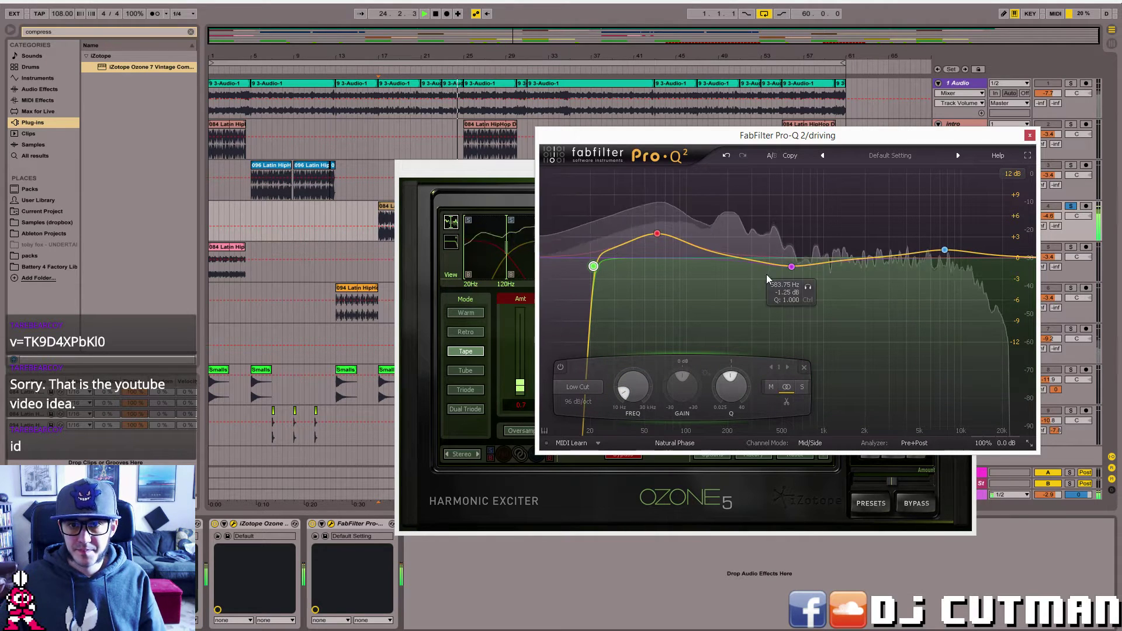
- Bypass the driving EQ's 583.75 Hz band, boost the high bell to +2.00 dB at 8391.6 Hz during playback, and close the EQ
left_click(791, 267)
left_click(670, 367)
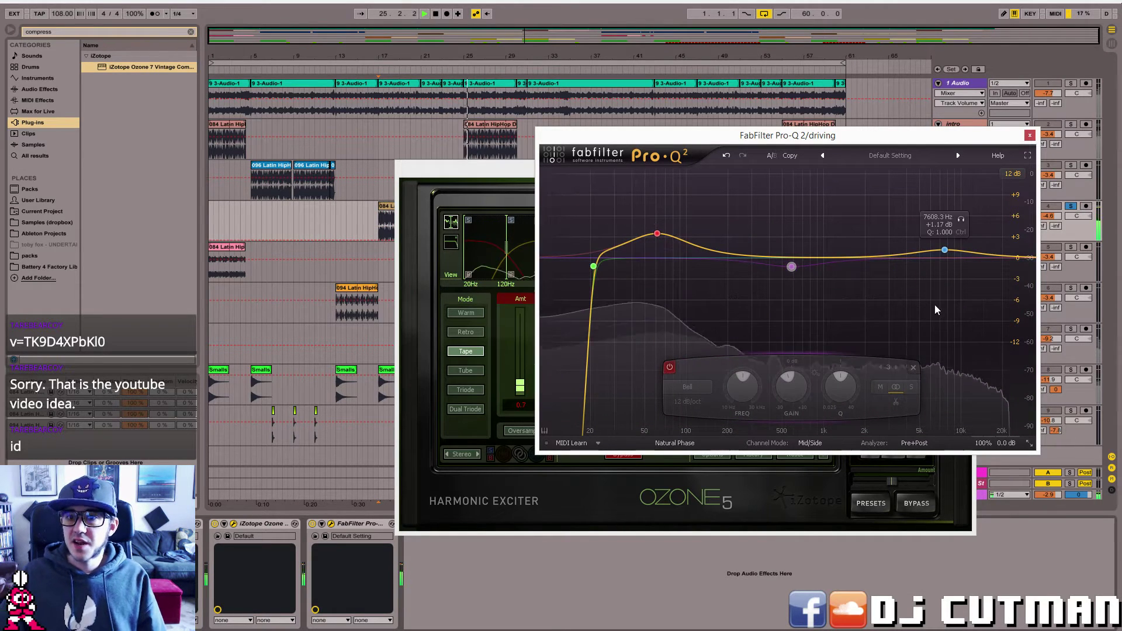
key("space")
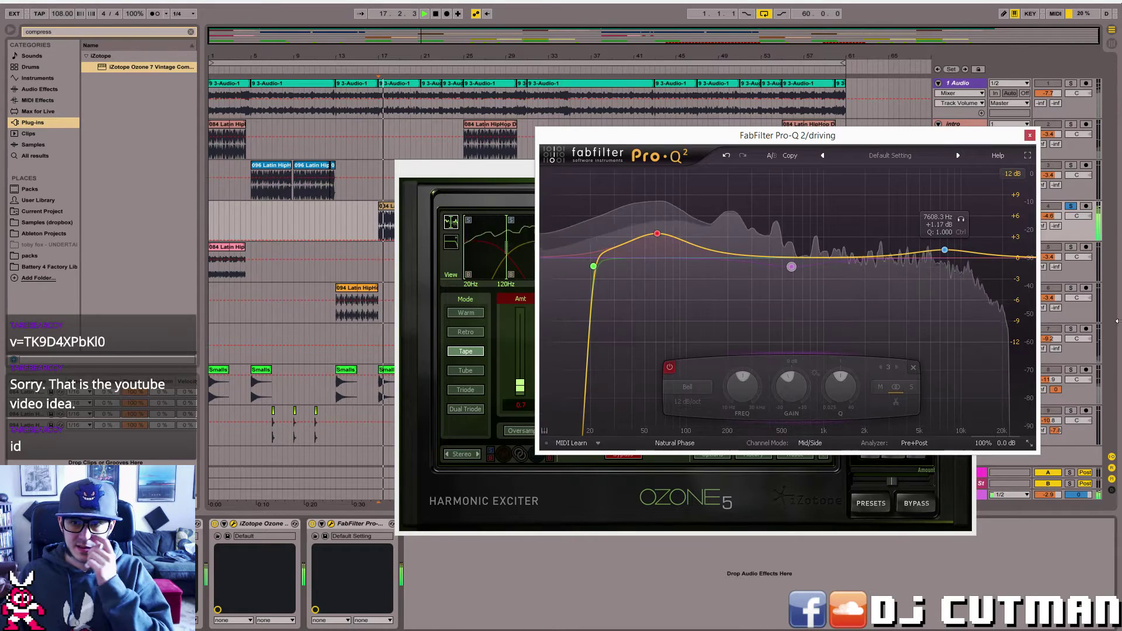
mouse_move(945, 250)
left_mouse_down()
mouse_move(935, 244)
mouse_move(948, 255)
left_mouse_up()
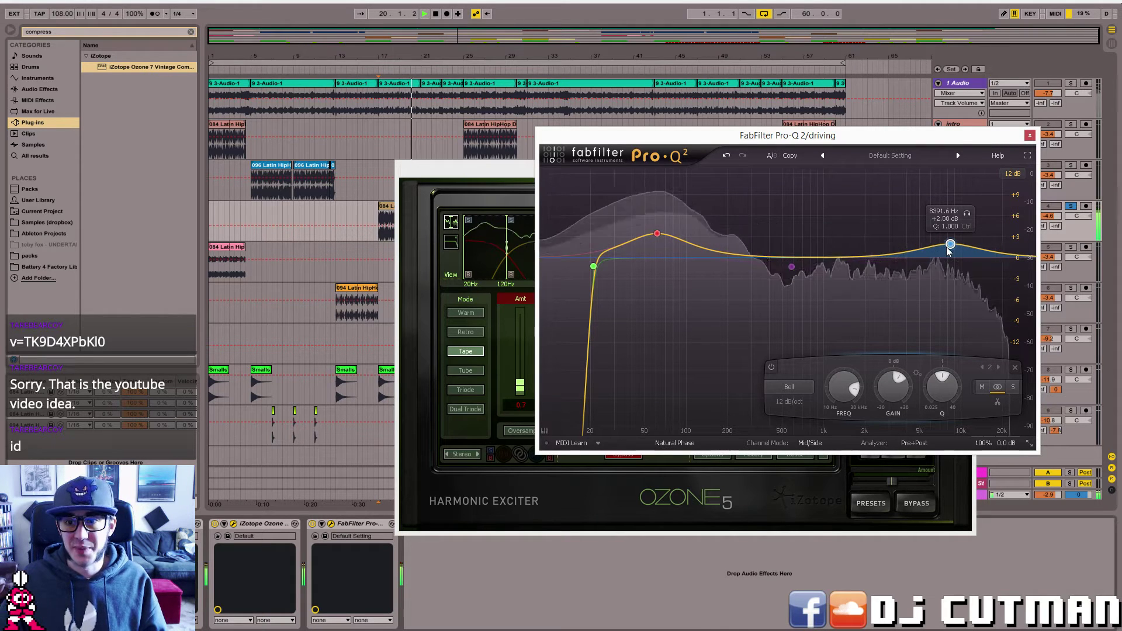
left_click(1030, 135)
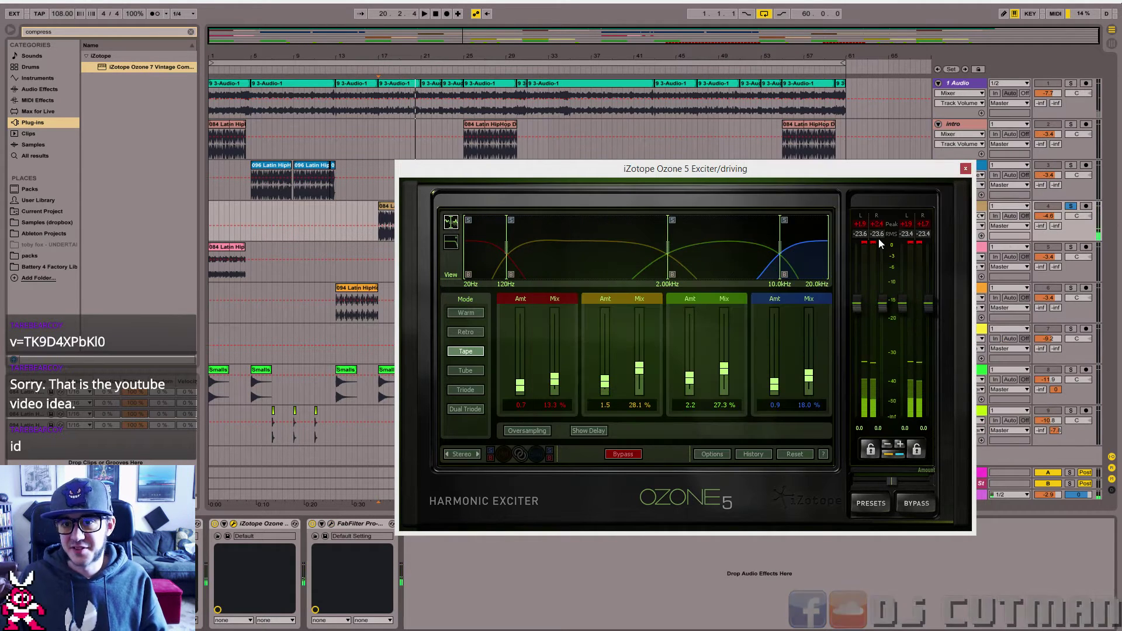
- Refine the driving exciter during playback with the yellow mix at 23.4% and the red mix at 40.6%, and close its window
key("space")
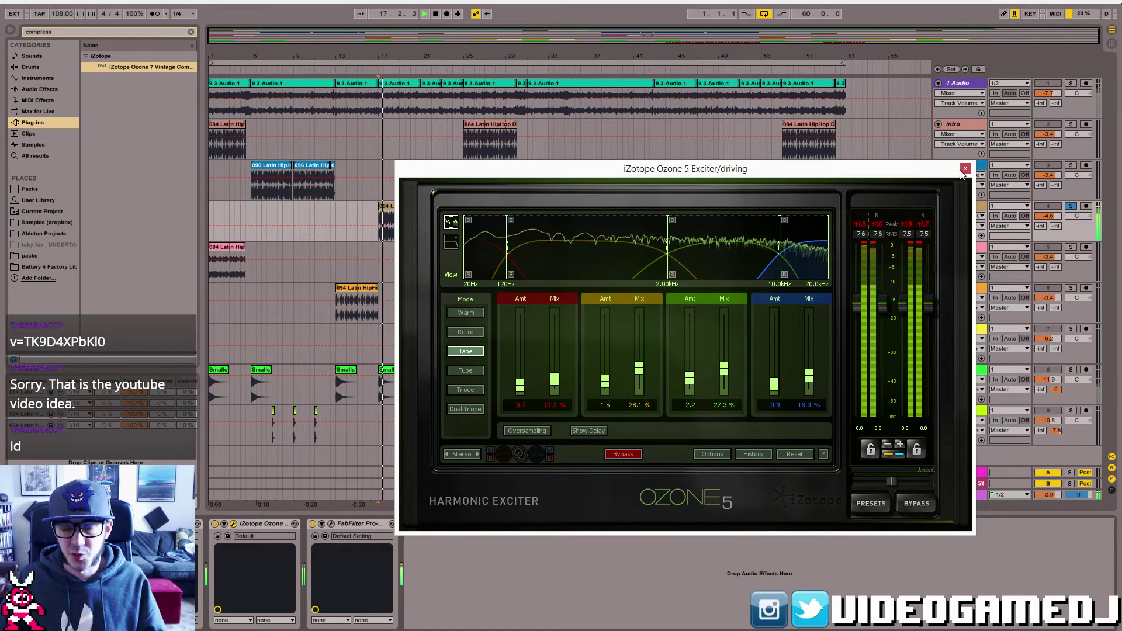
left_click_drag(639, 370, 640, 375)
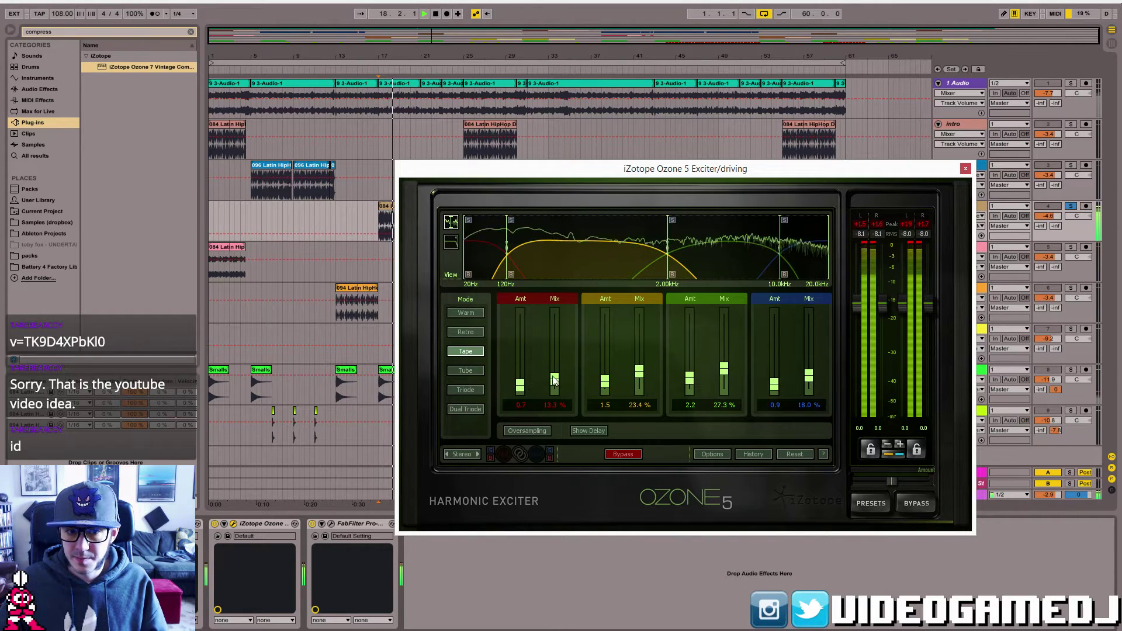
mouse_move(554, 382)
left_mouse_down()
mouse_move(559, 345)
mouse_move(552, 361)
left_mouse_up()
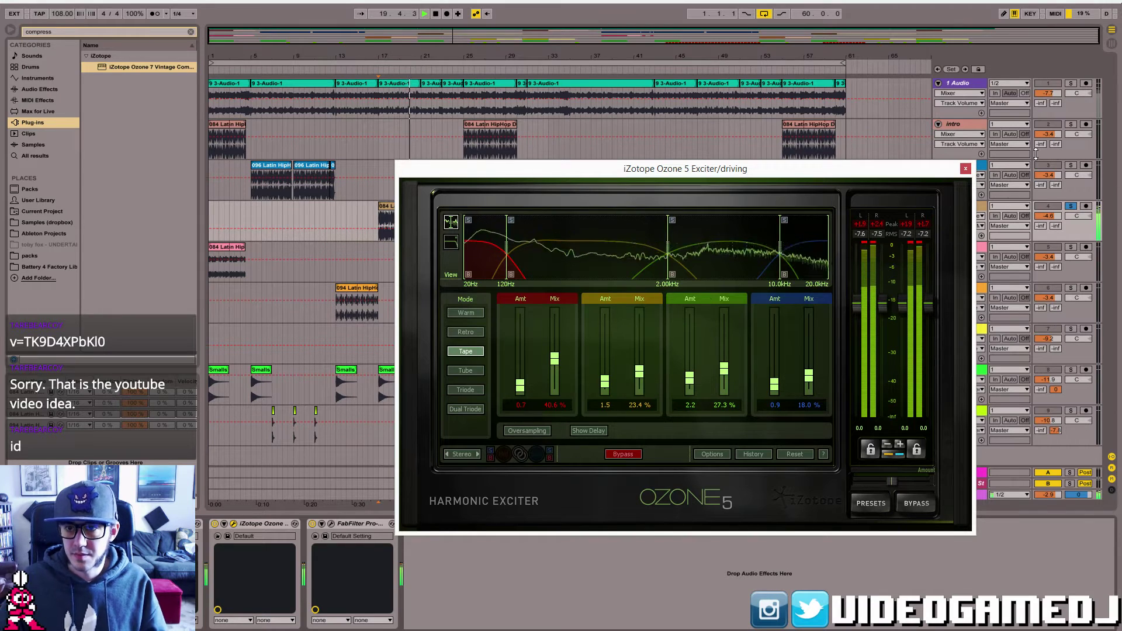
left_click(965, 169)
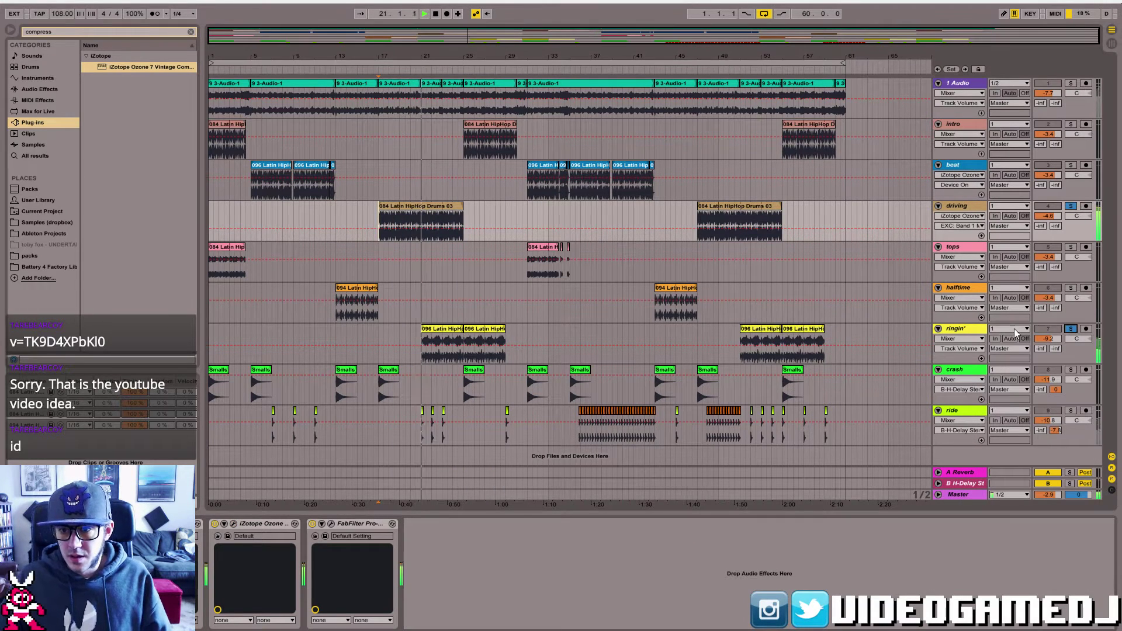
- Inspect the soloed ringin' track's Pro-Q 2 low cut and audition its first clip together with the driving track from bar 21
left_click(953, 331)
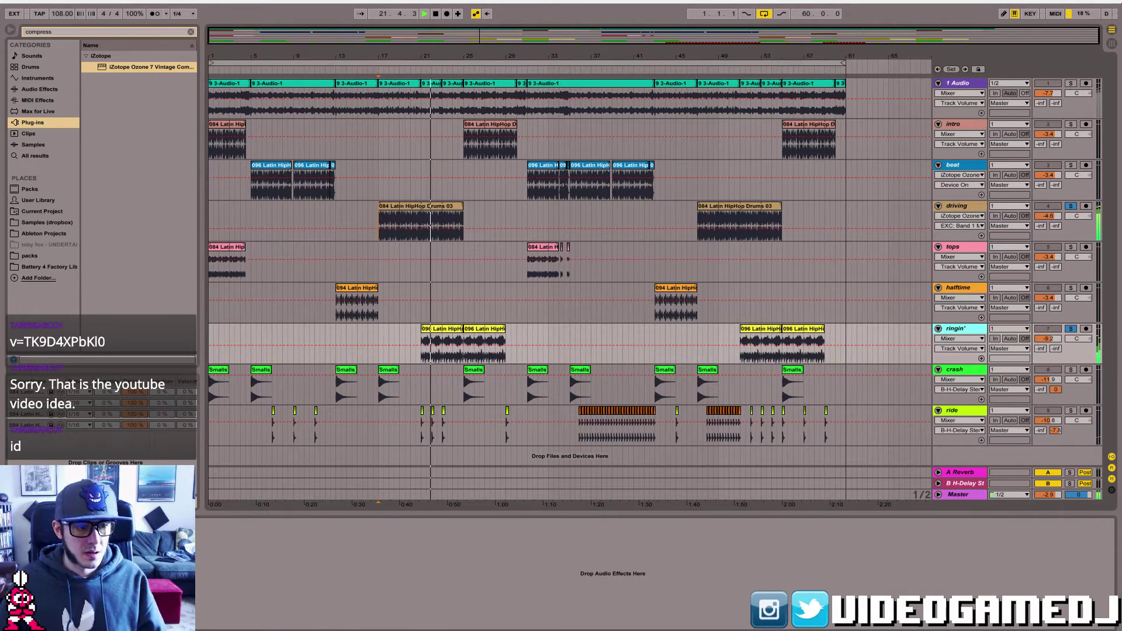
left_click(33, 524)
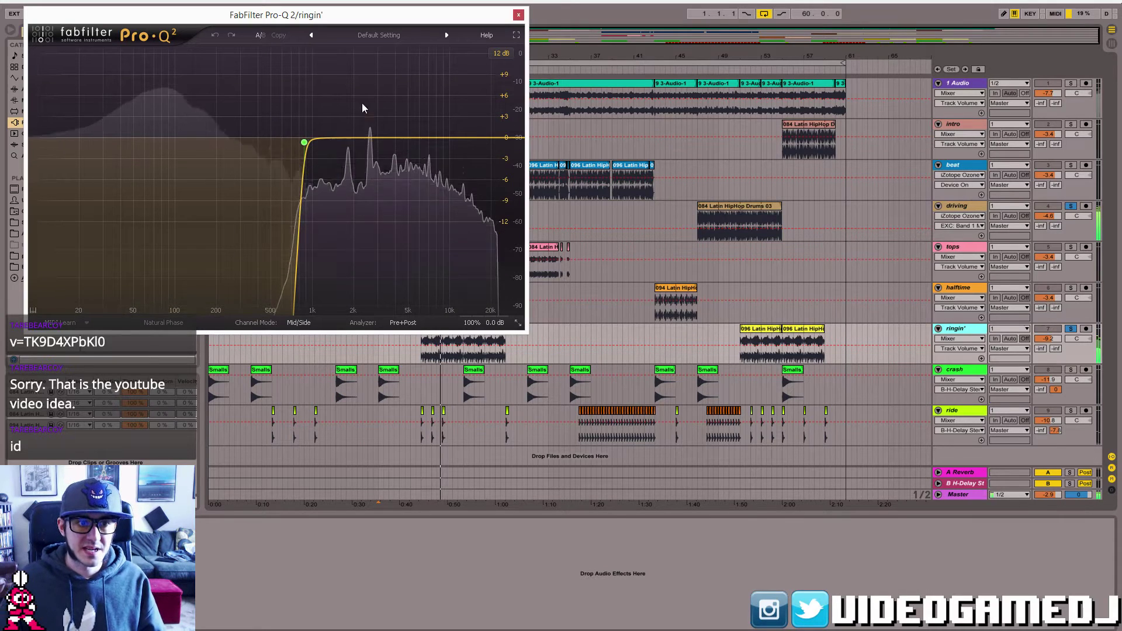
left_click(517, 15)
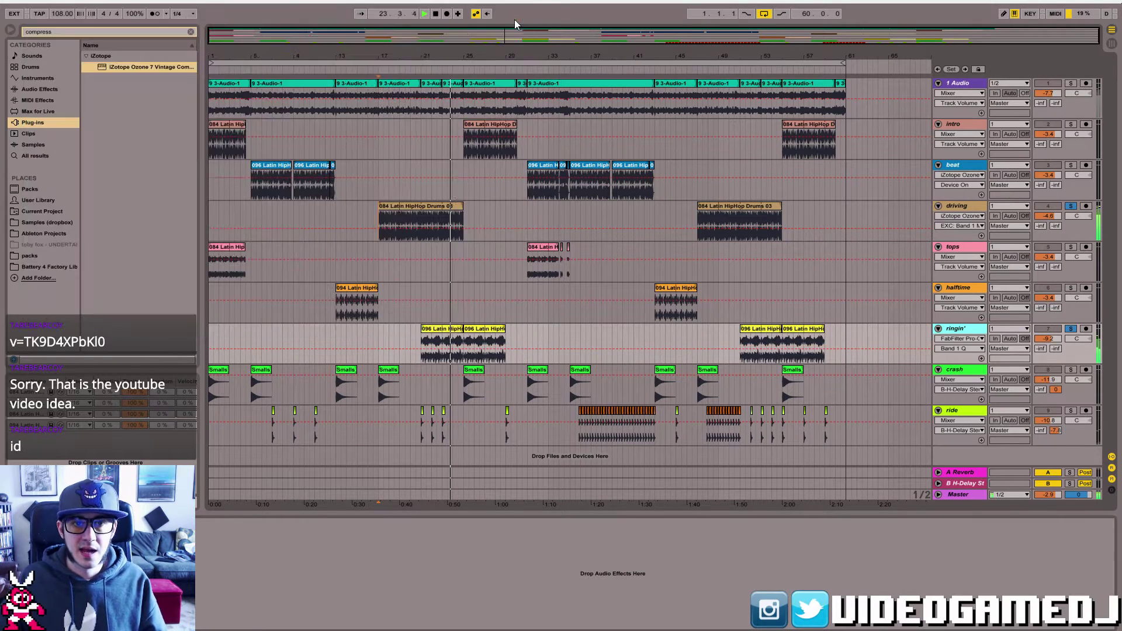
left_click(397, 222)
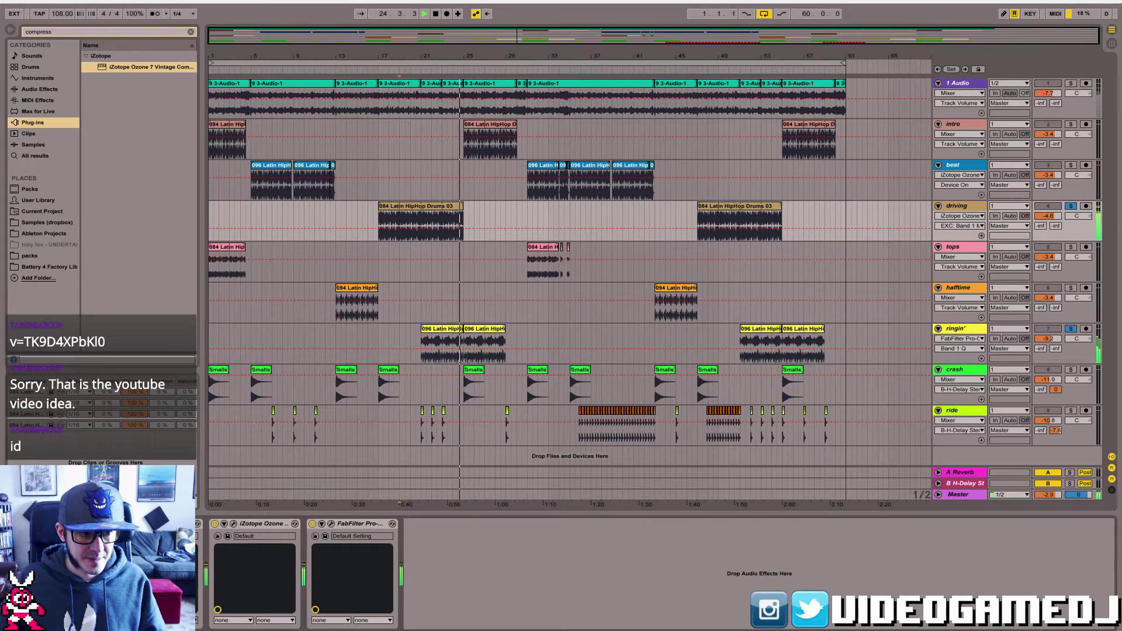
left_click(422, 339)
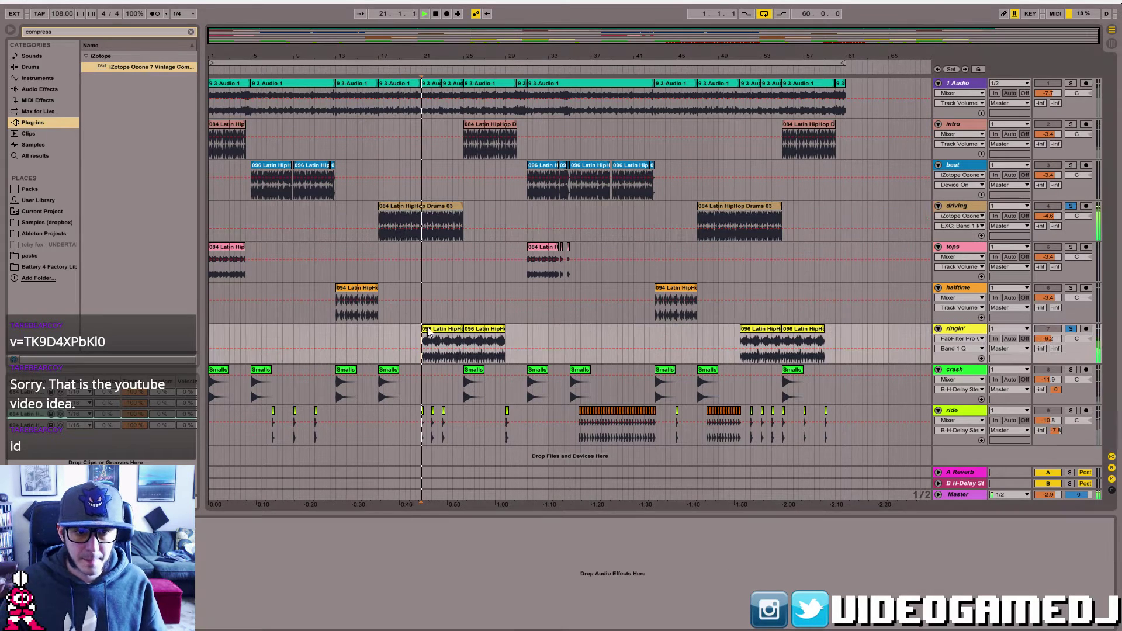
key("space")
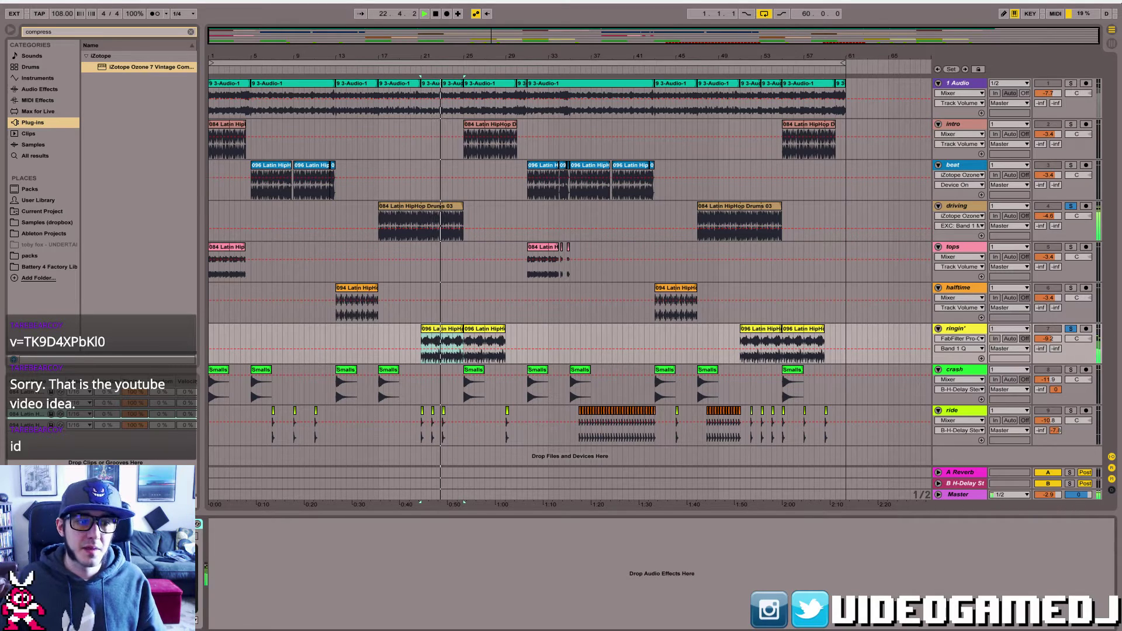
- Set the ringin' track's Vintage Compressor threshold to -20.6 dB and its lowest detection filter node to 400 Hz, and close it
left_click(444, 465)
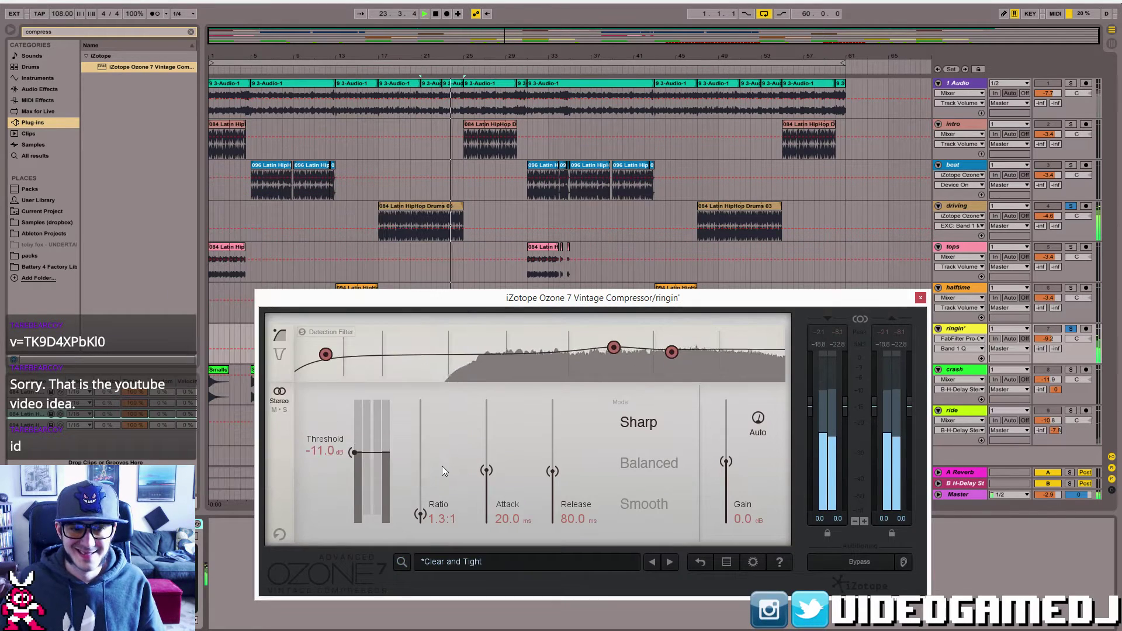
left_click_drag(357, 453, 348, 473)
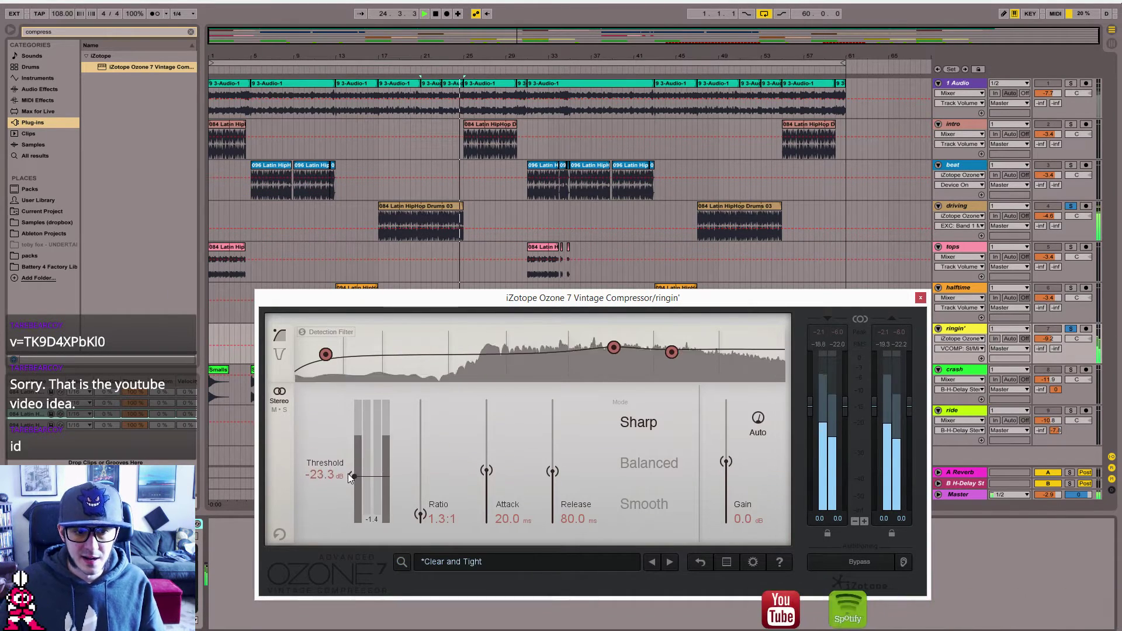
left_click_drag(325, 354, 450, 347)
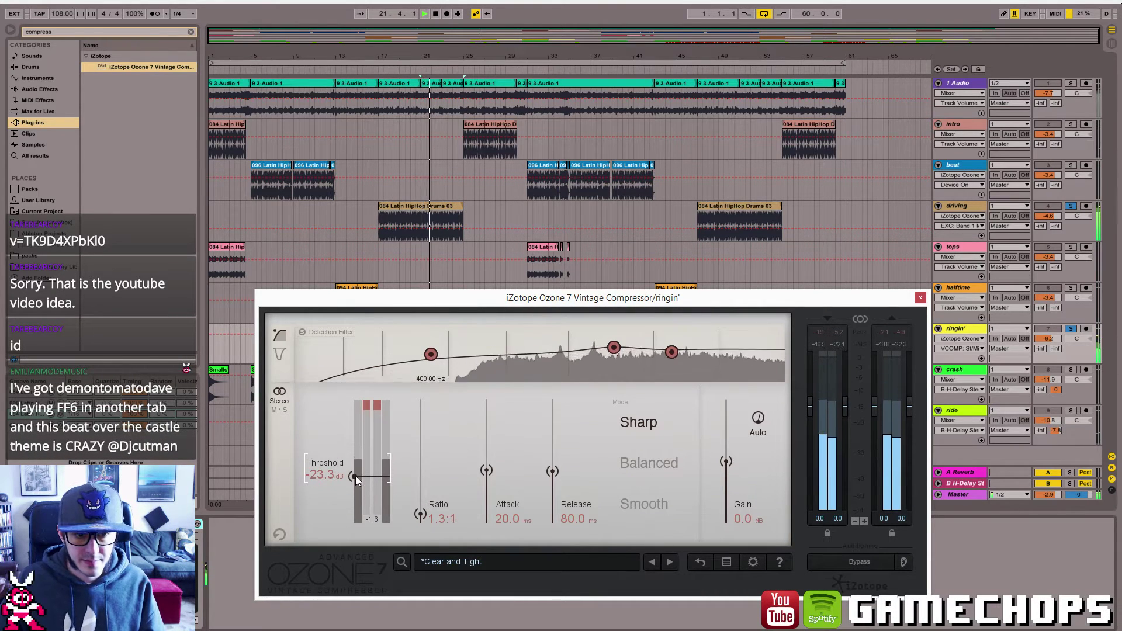
left_click_drag(355, 475, 355, 470)
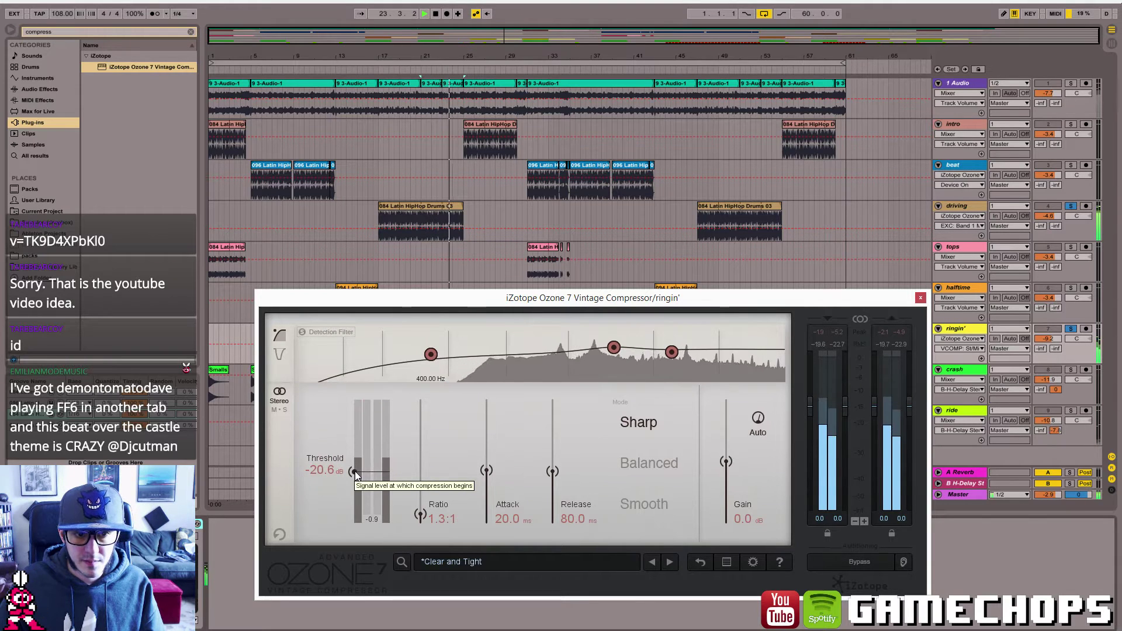
left_click(921, 297)
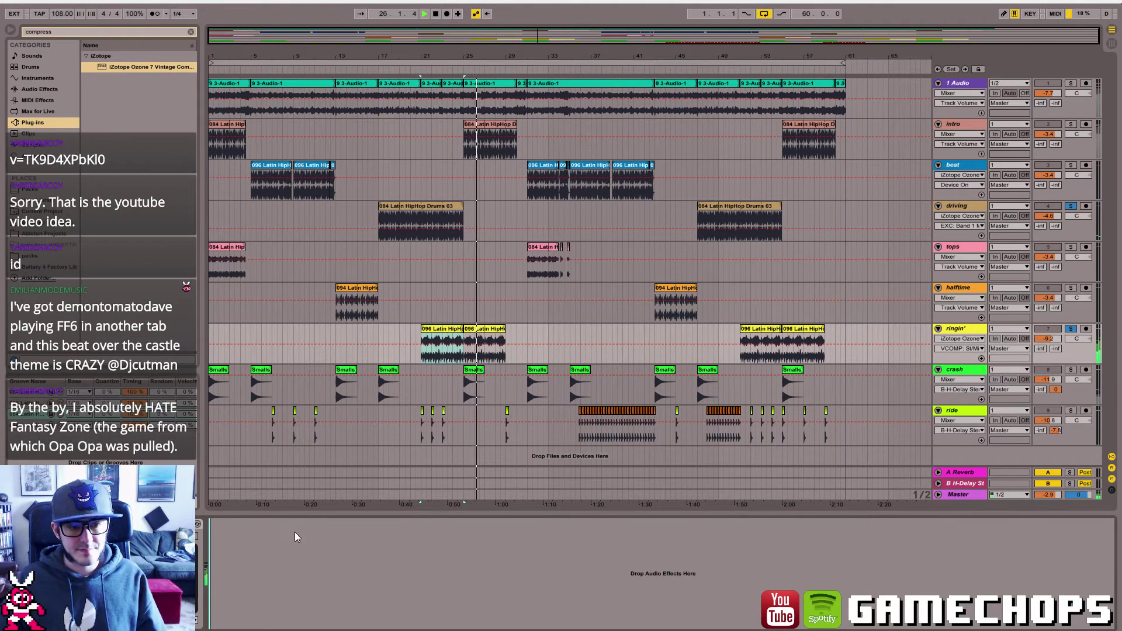
- Paste a Pro-Q 2 after the ringin' track's compressor, lower its low cut to 540.98 Hz, and close the EQ
key("ctrl+v")
left_click(232, 524)
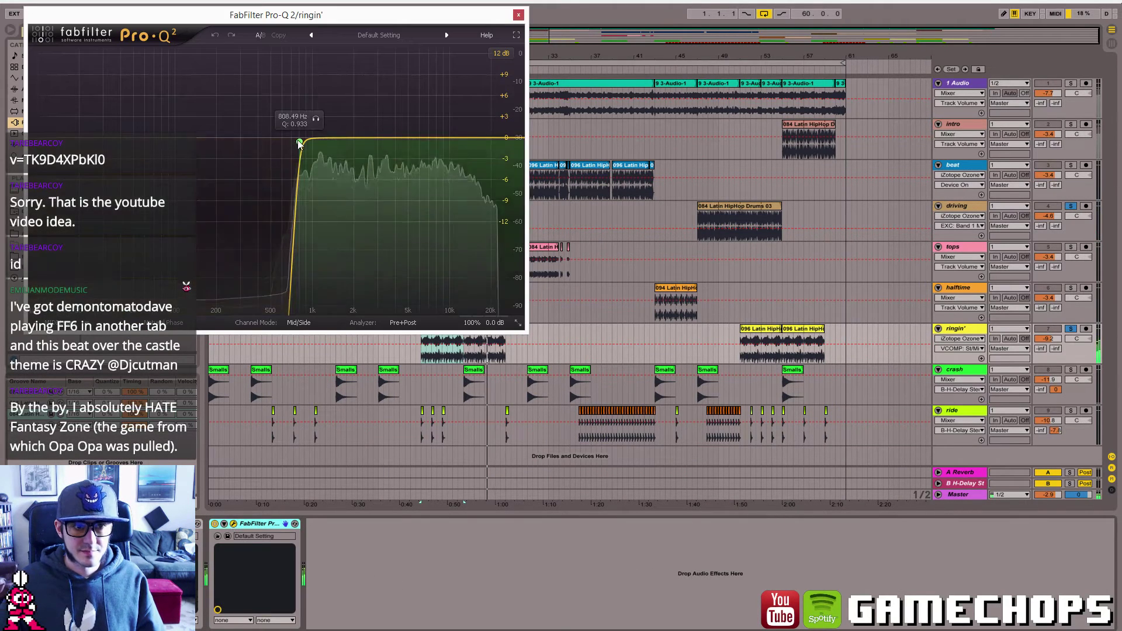
left_click_drag(299, 142, 275, 145)
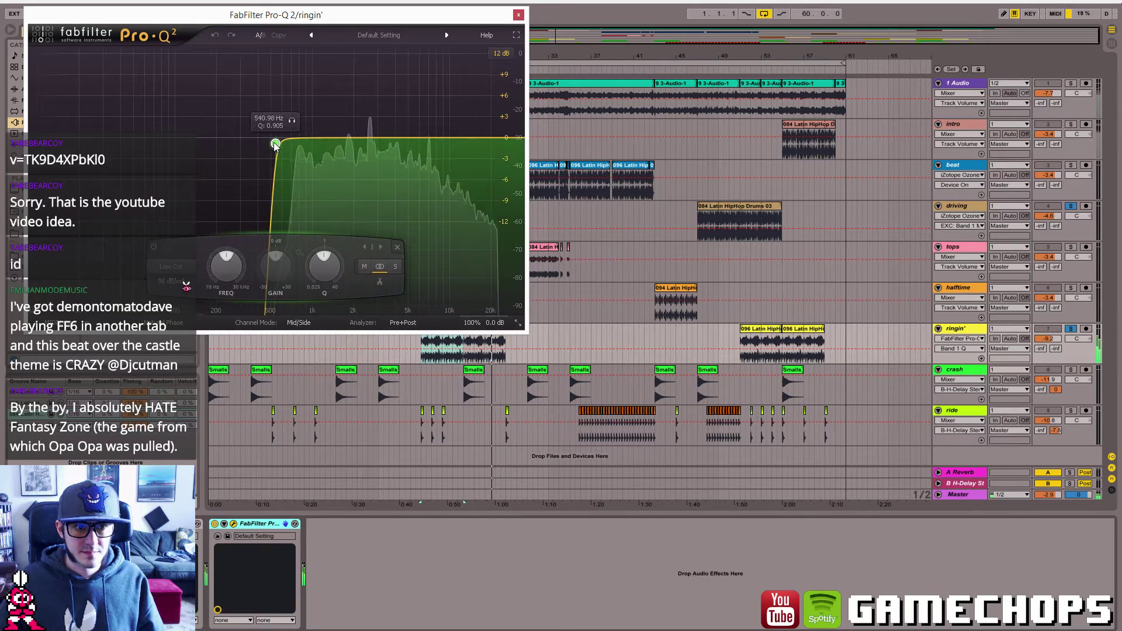
left_click(518, 15)
- Clear the track solos, play the full mix from the driving section, and select the start of the intro track
left_click(1071, 329)
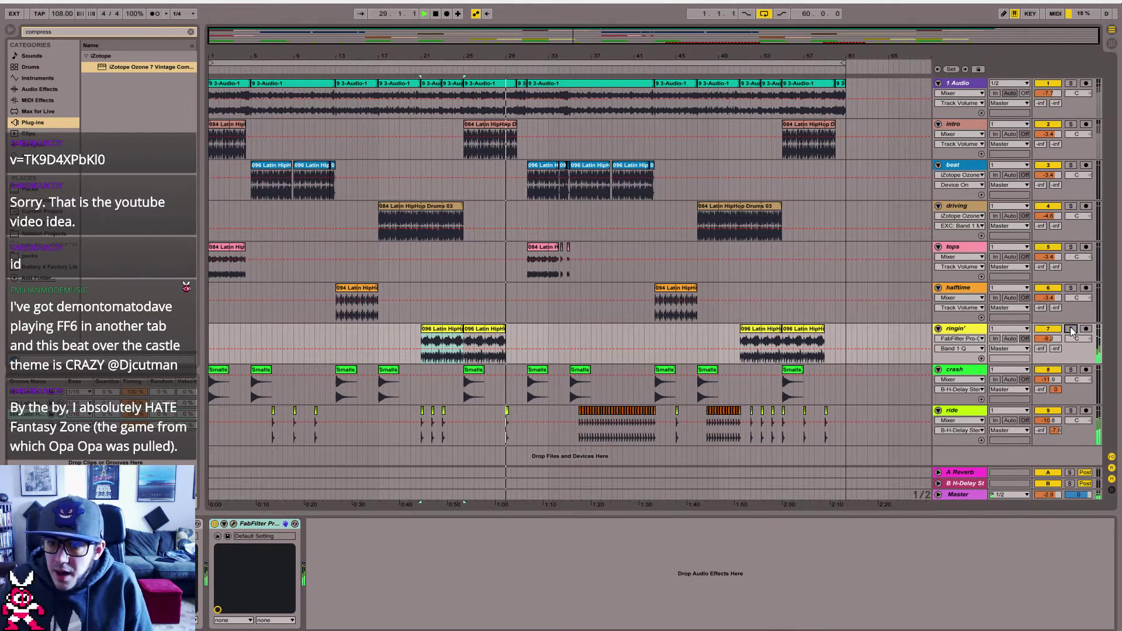
left_click(405, 66)
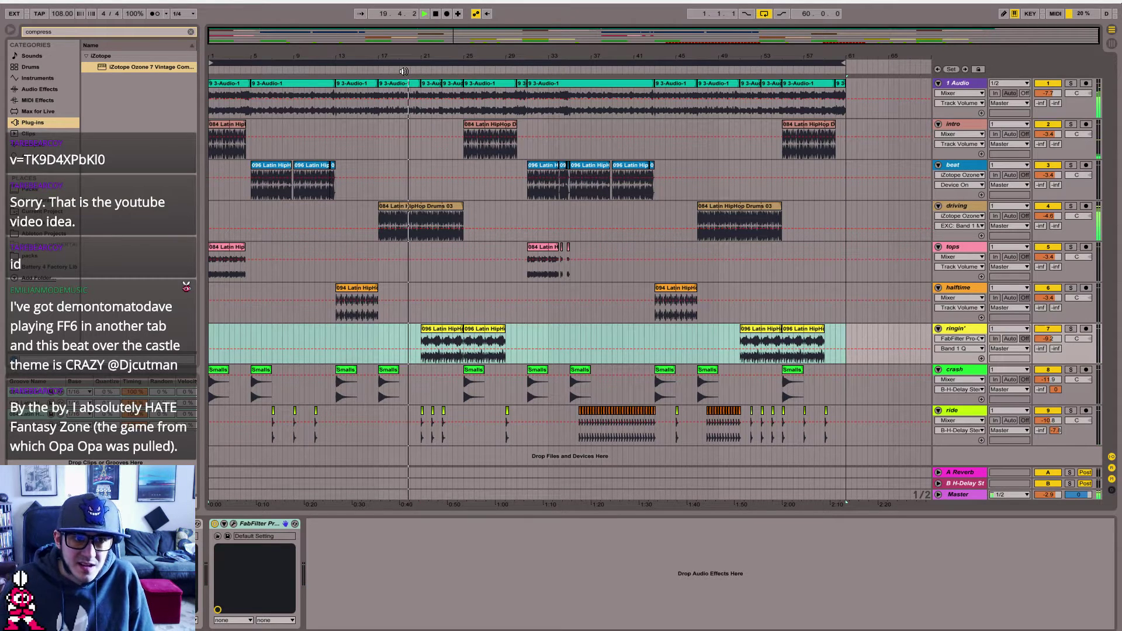
left_click(232, 176)
left_click(220, 153)
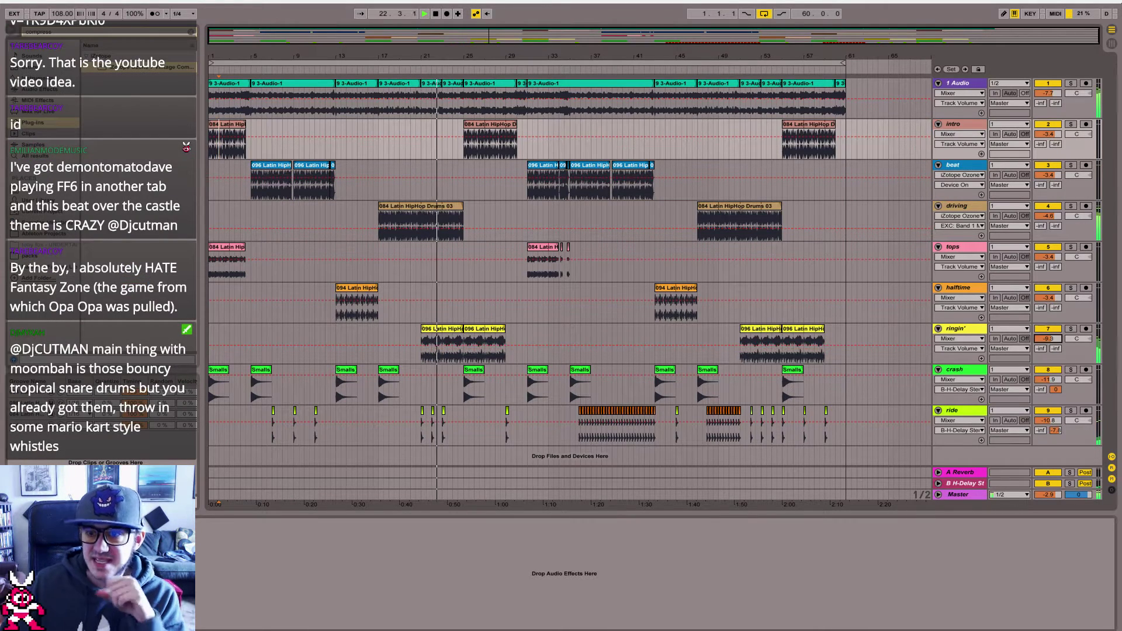
- Lower the ringin' track's volume to -11.1 dB and check the Miitomo Grooves to-do note
left_click_drag(1048, 339, 1048, 343)
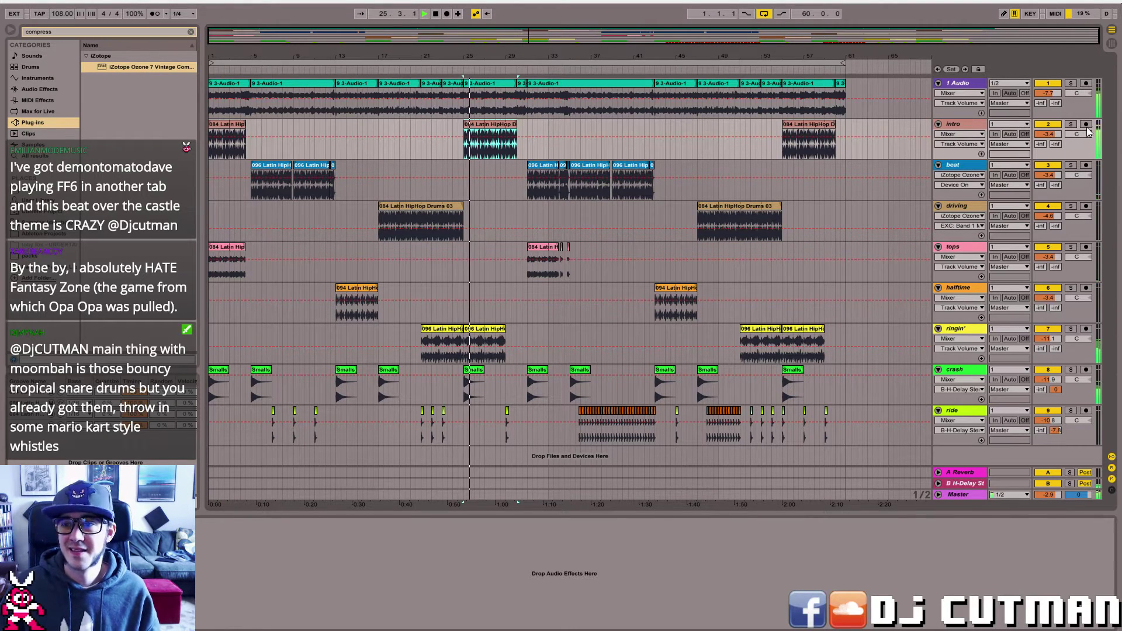
key("alt+Tab")
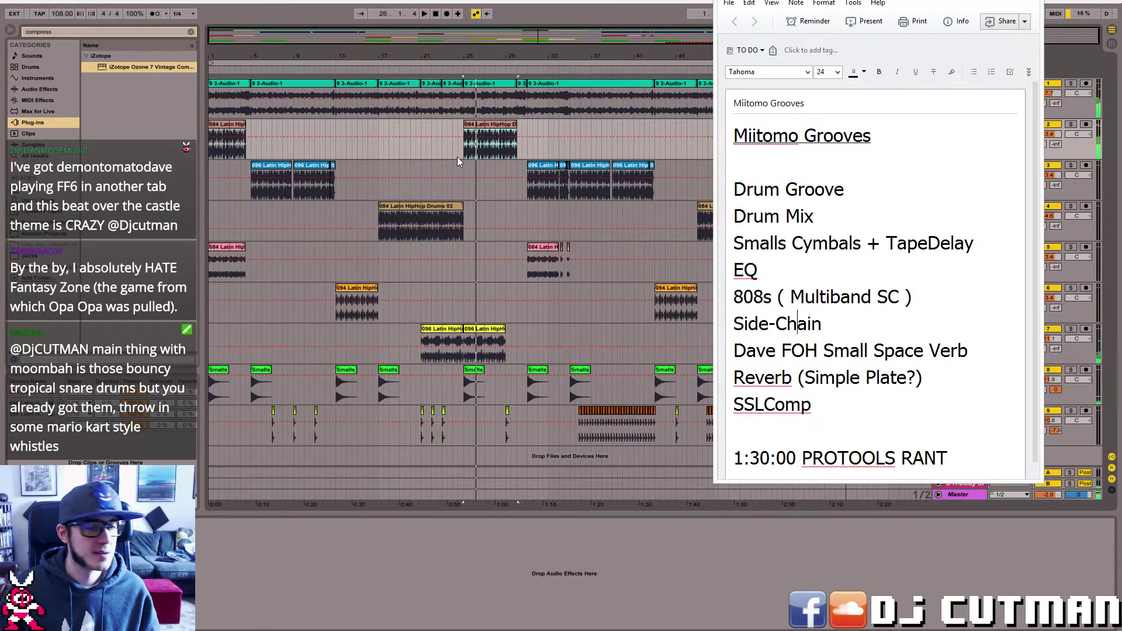
key("alt+Tab")
key("alt+Tab")
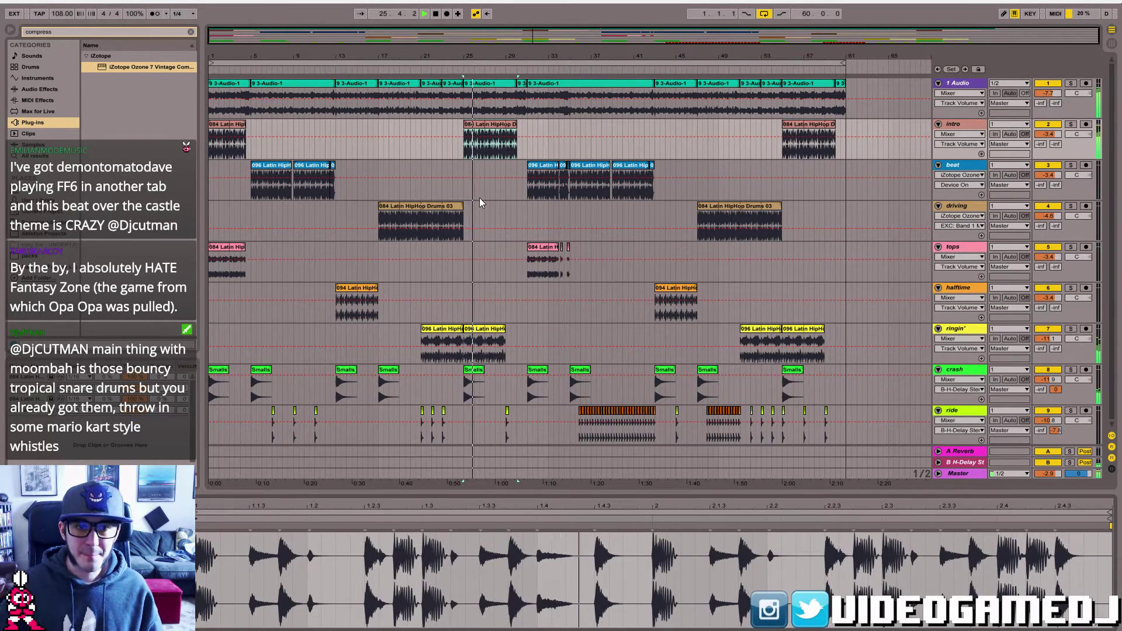
- Copy the driving track's effect chain and paste it onto the intro track
left_click(479, 203)
key("shift+Tab")
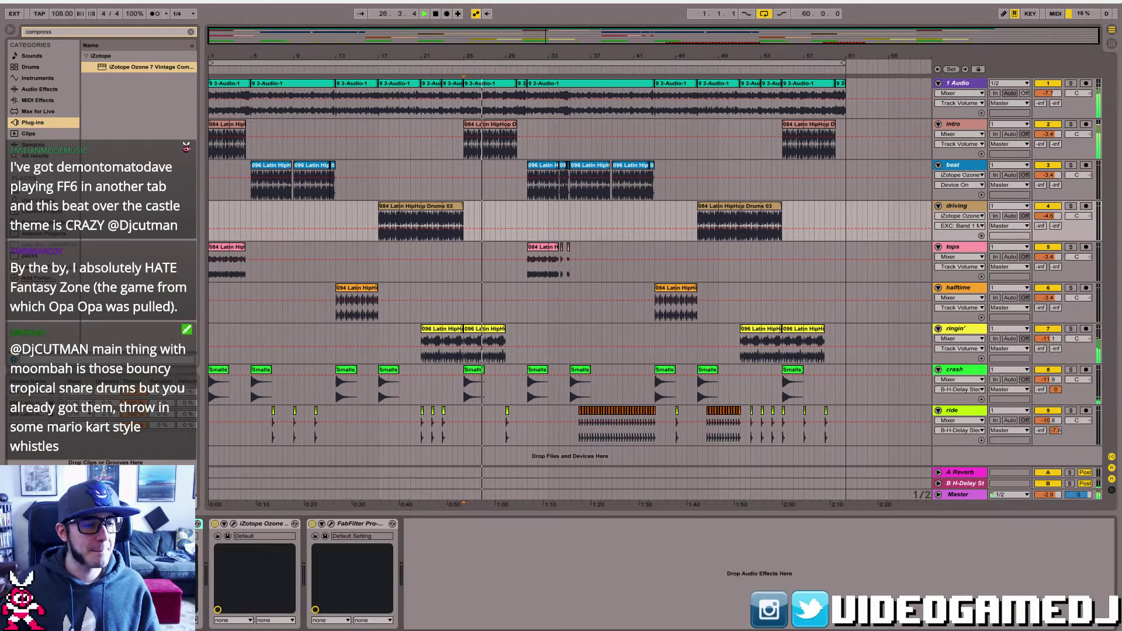
left_click(474, 153)
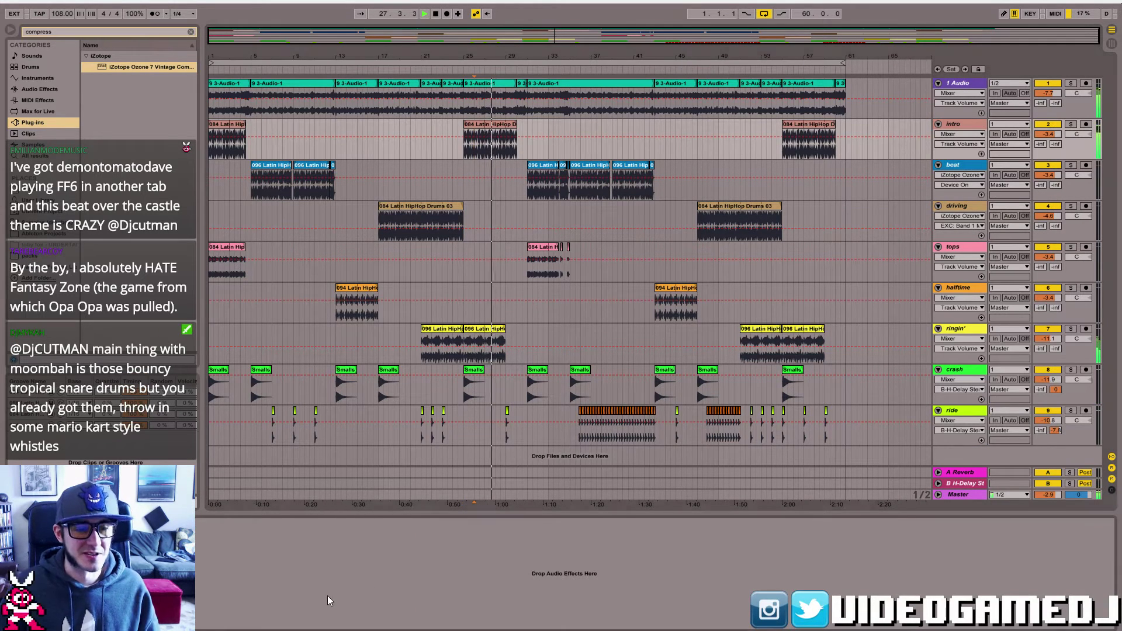
key("ctrl+v")
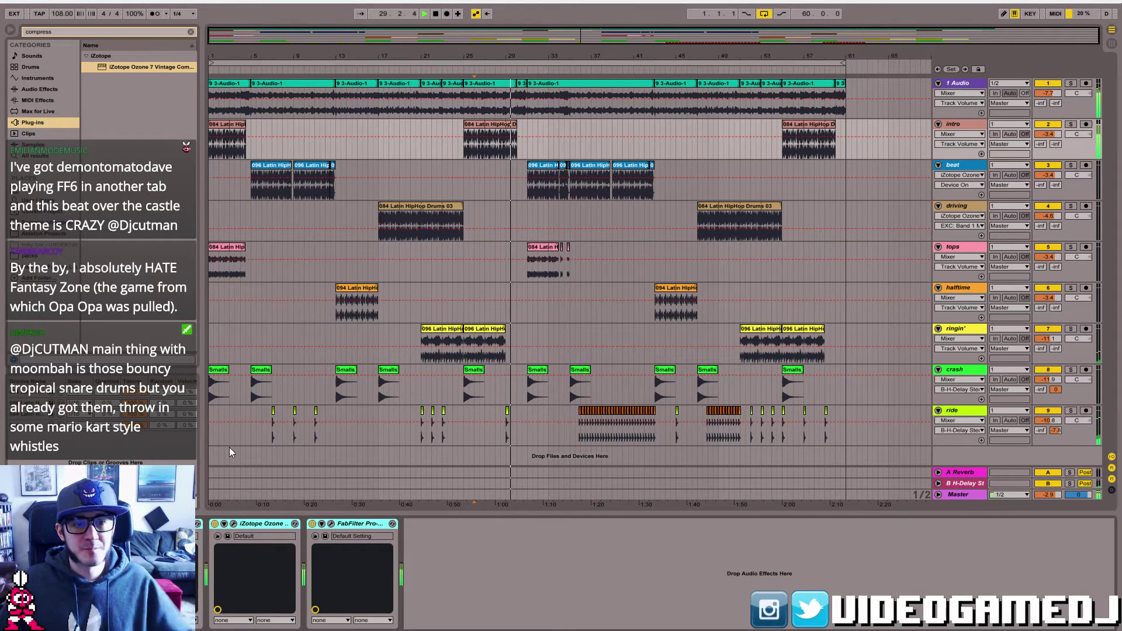
- Solo the intro track, play its clip at bar 25, set its Vintage Compressor threshold to -13.1 dB, and close the compressor
key("space")
left_click(495, 124)
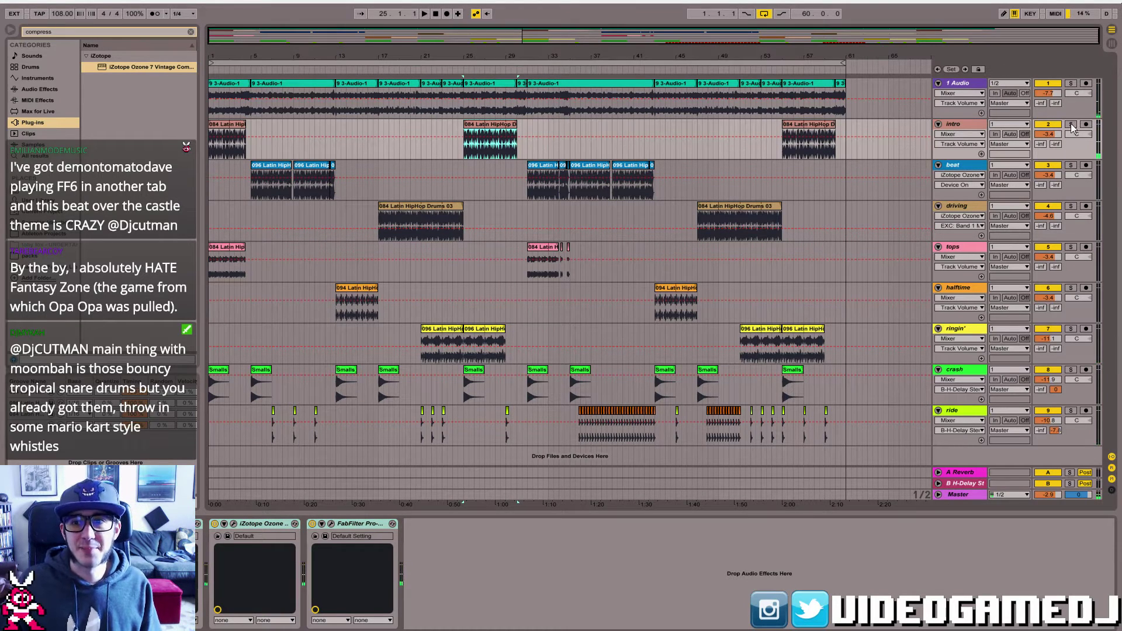
left_click(1071, 125)
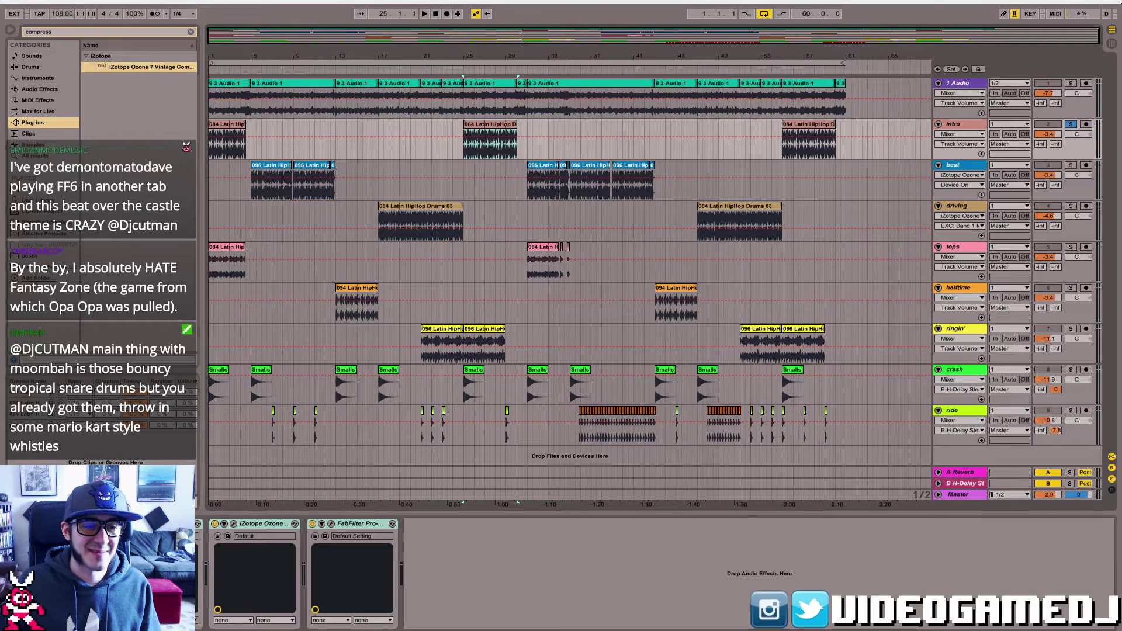
left_click(234, 523)
left_click(443, 466)
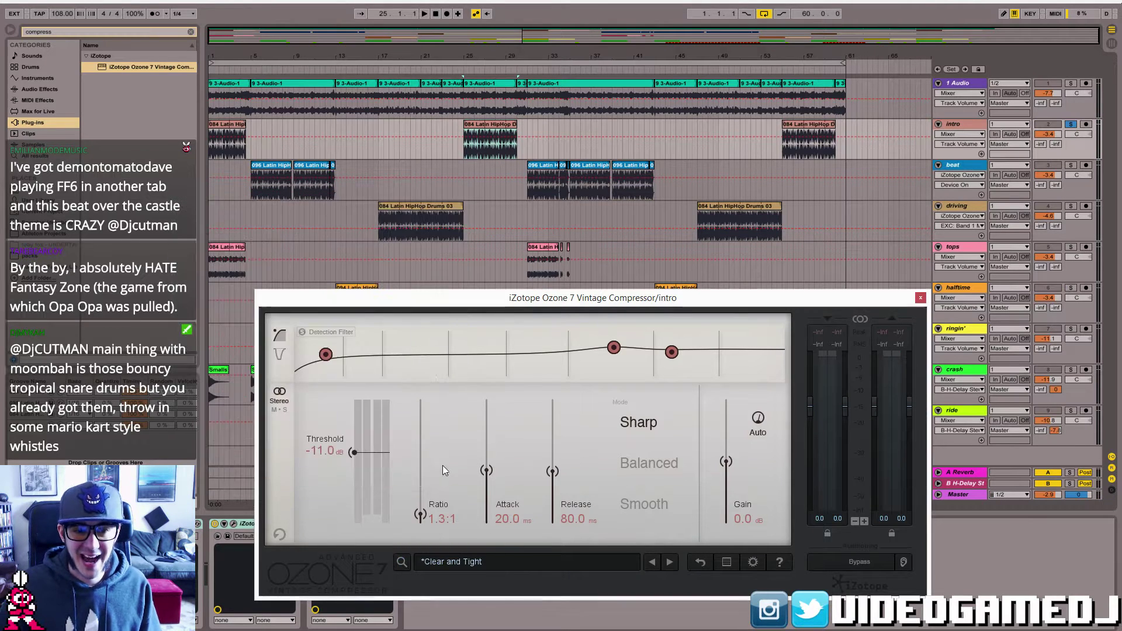
key("space")
mouse_move(353, 451)
left_mouse_down()
mouse_move(355, 582)
mouse_move(336, 440)
mouse_move(344, 460)
left_mouse_up()
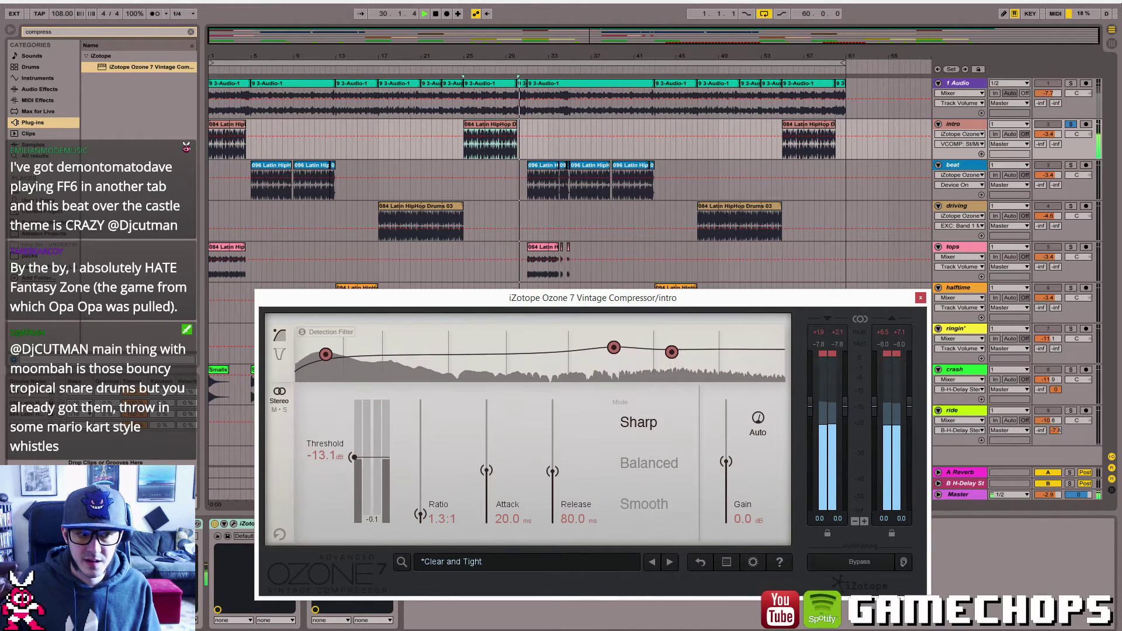
left_click(921, 298)
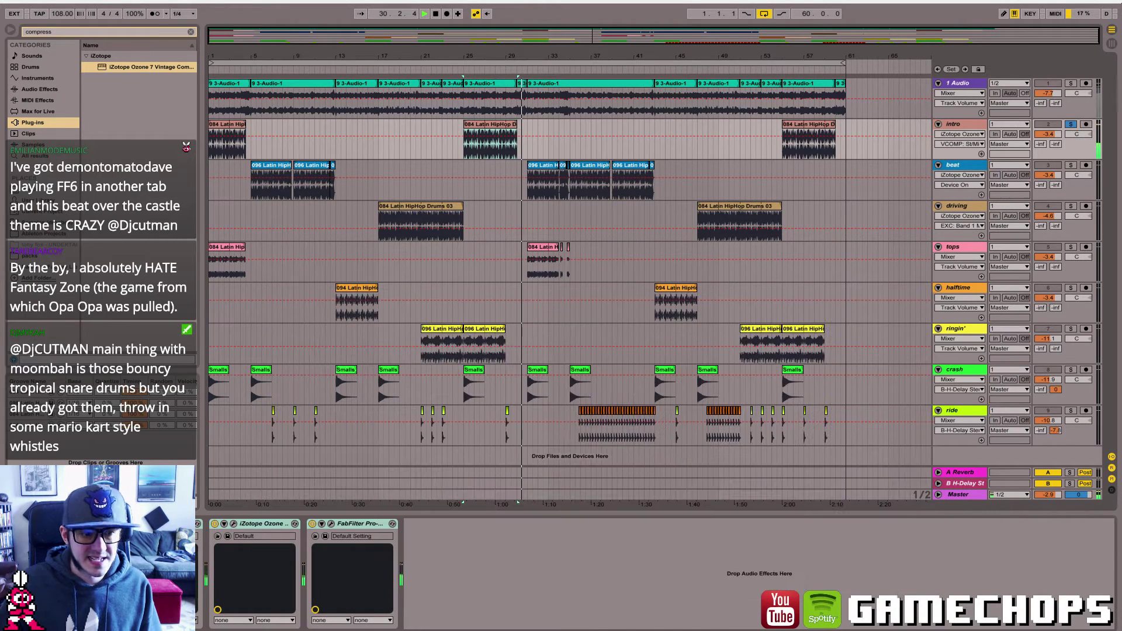
- In the intro track's Exciter, set band 1 mix to 58.6%, band 3 mix to 24.2% and band 3 amount to 1.8, and close it
left_click(233, 524)
left_click(520, 383)
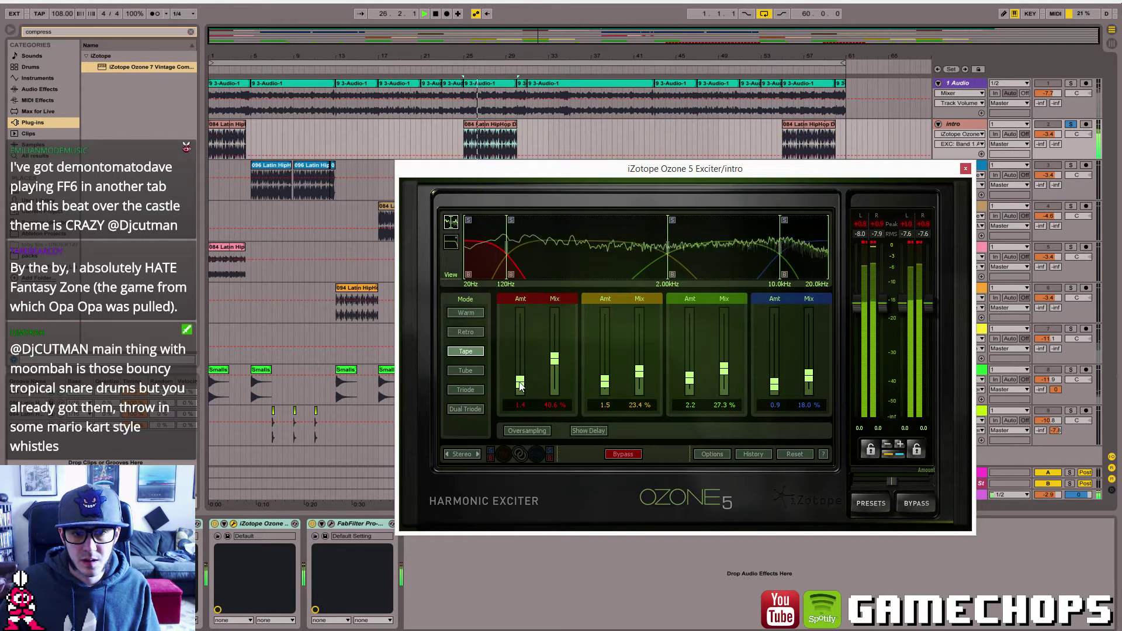
left_click_drag(554, 358, 554, 344)
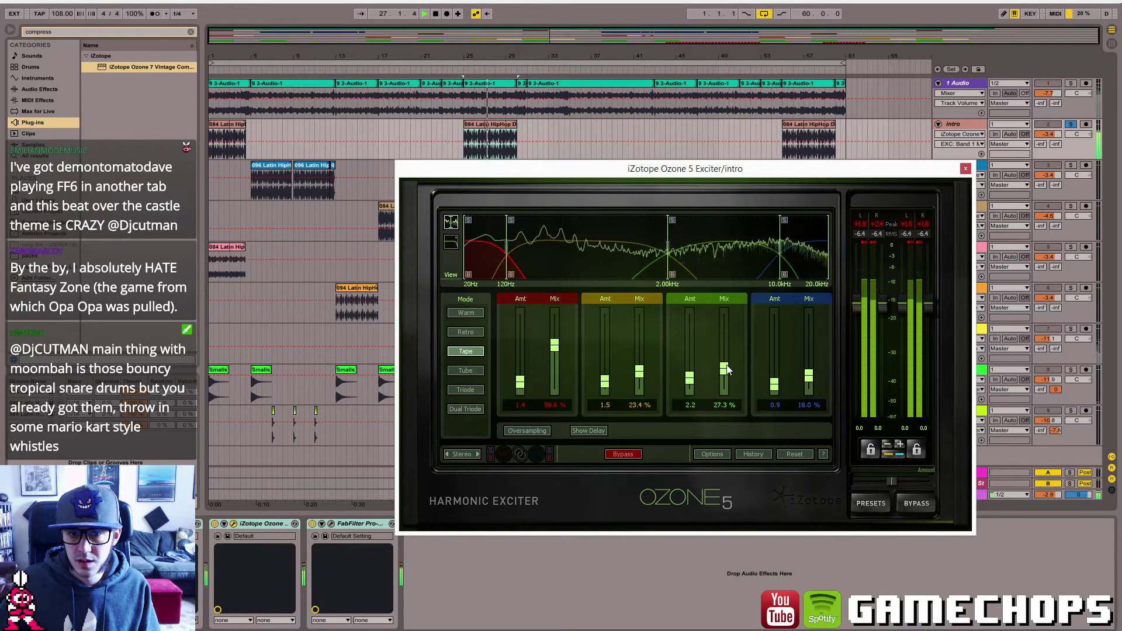
left_click_drag(726, 368, 691, 381)
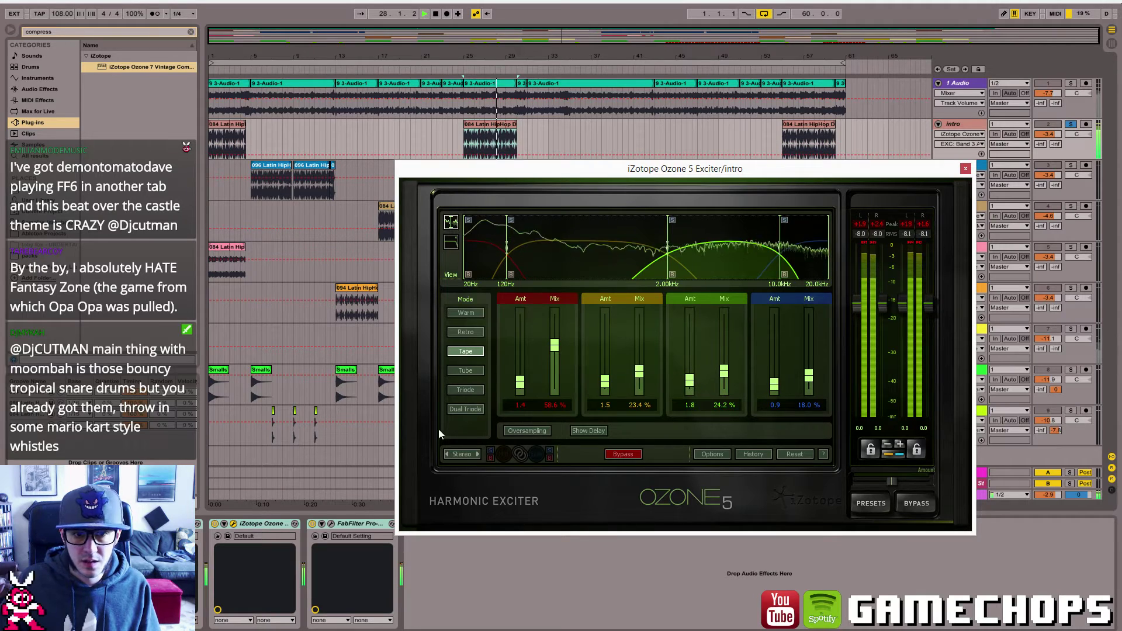
left_click(234, 524)
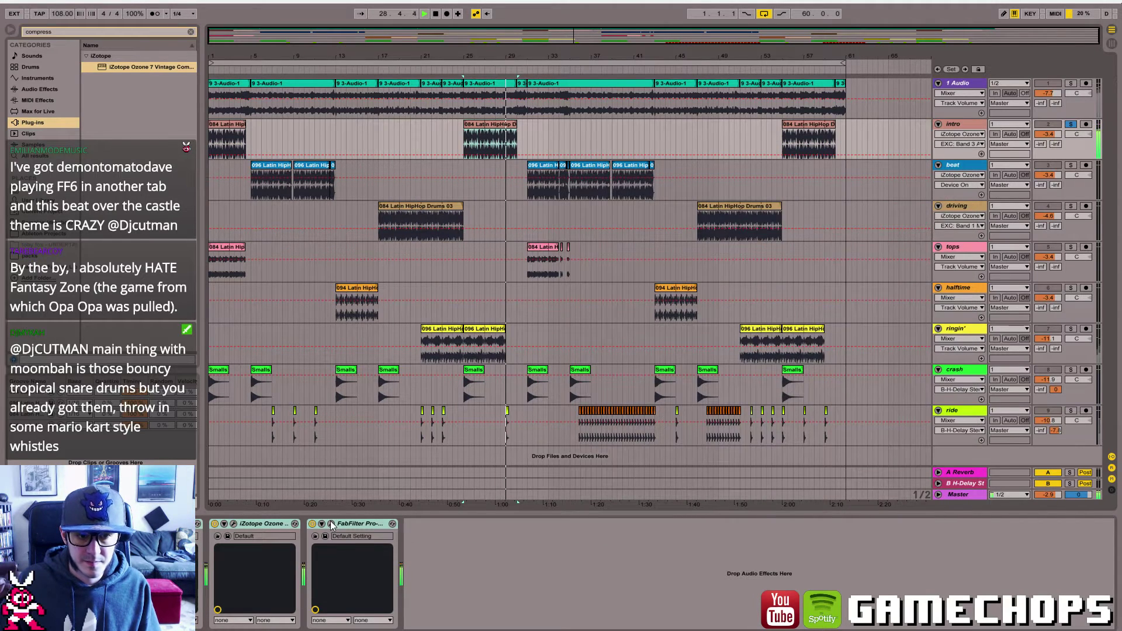
- Adjust the low-frequency bell in the intro track's Pro-Q 2 to a gain of about 3 dB, and close the EQ
left_click(332, 524)
mouse_move(660, 235)
left_mouse_down()
mouse_move(668, 234)
mouse_move(660, 239)
left_mouse_up()
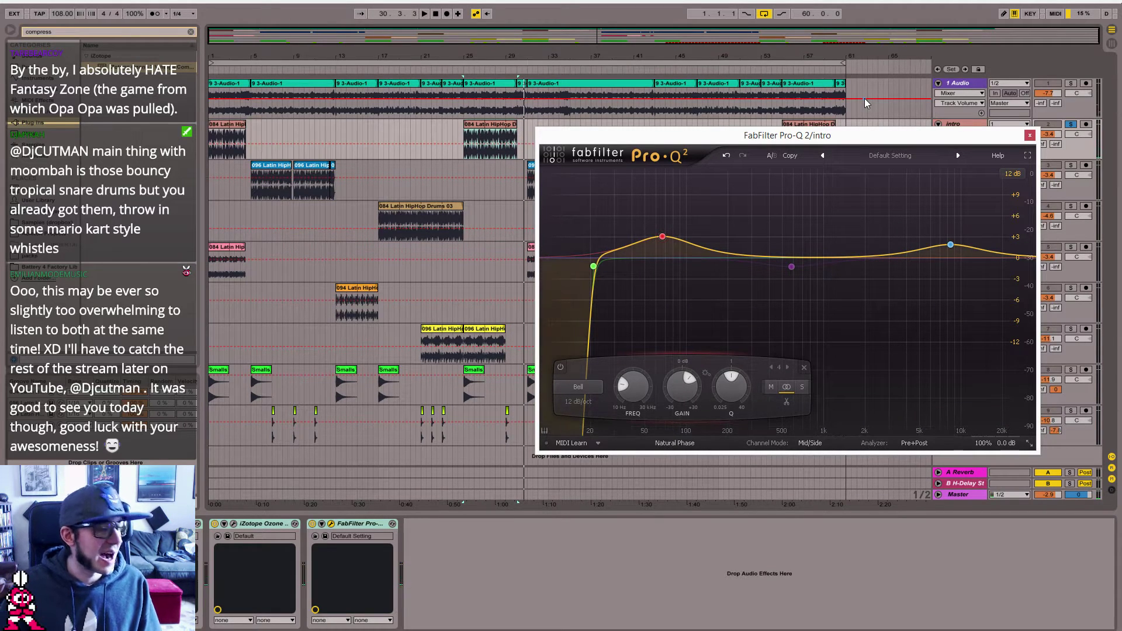
left_click(1030, 136)
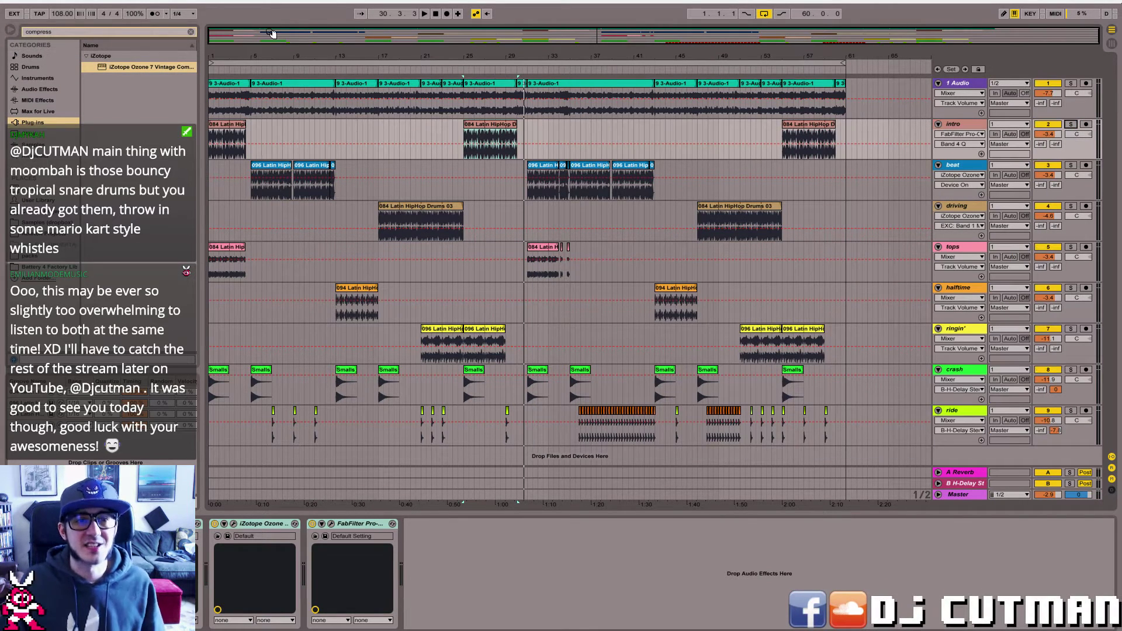
- Play the full mix from the start, set the intro track's volume to -4.7 dB, and lower its Pro-Q 2 low bell to about 2 dB
left_click(436, 15)
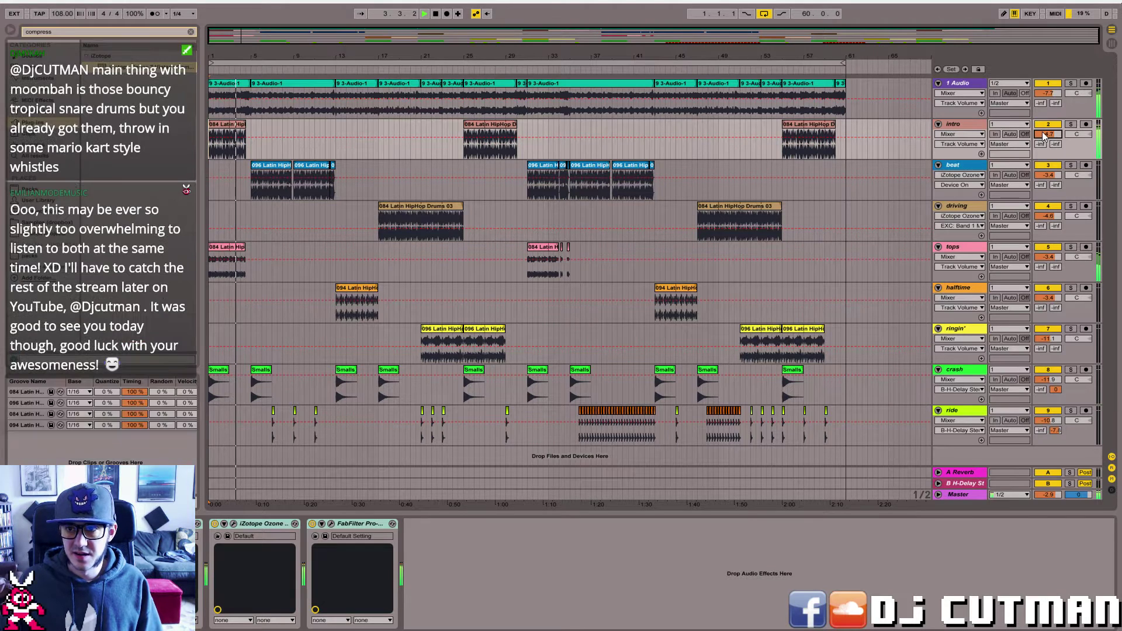
left_click(332, 525)
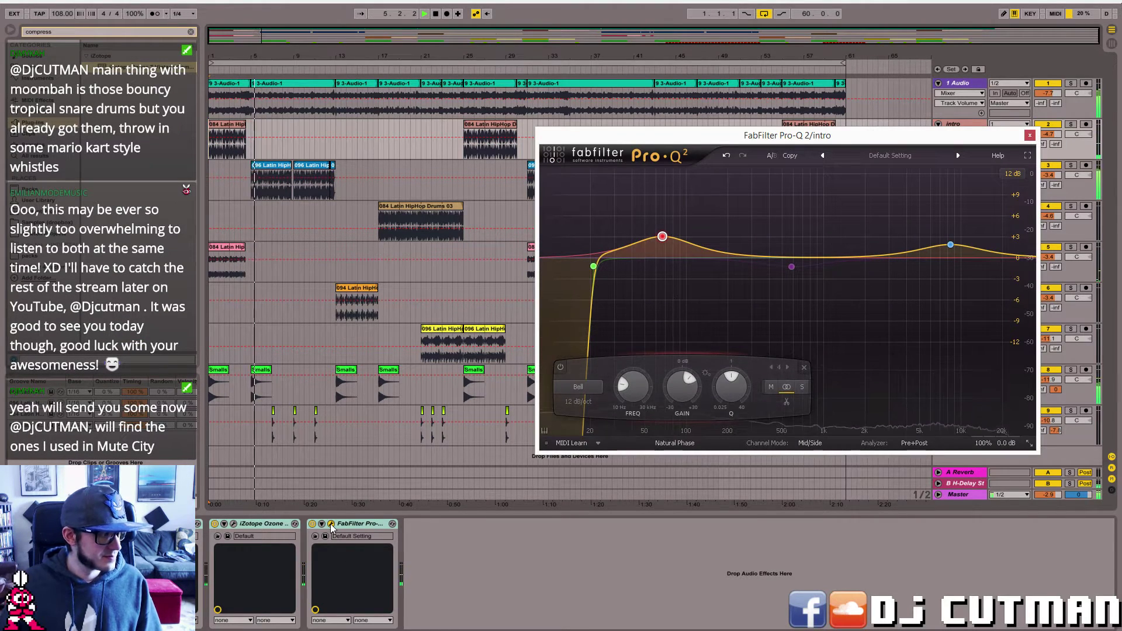
key("space")
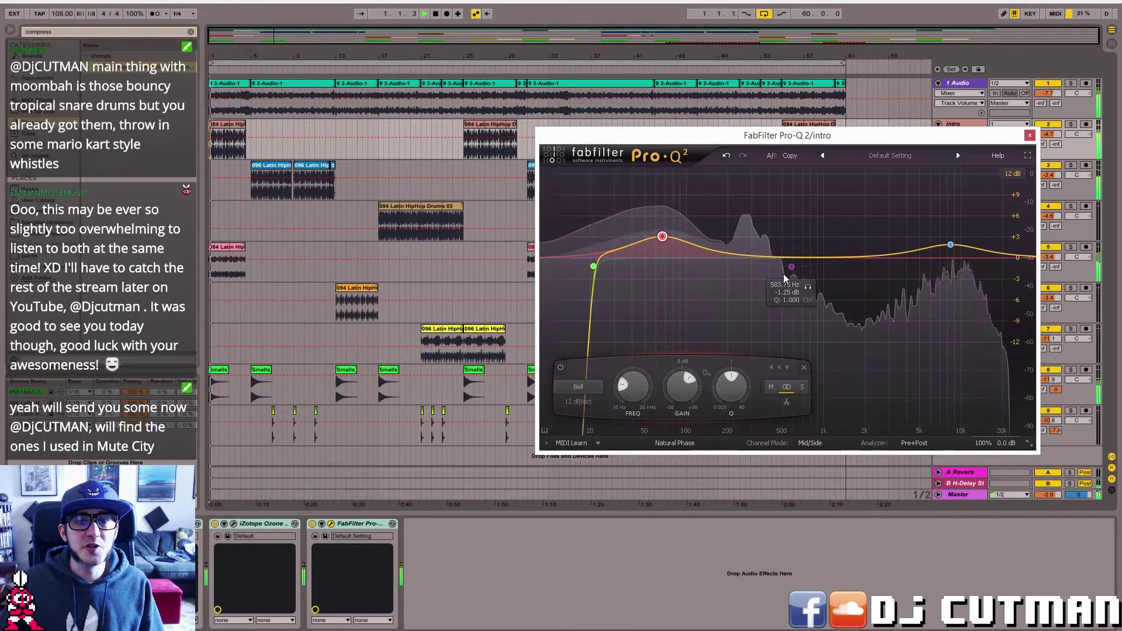
left_click_drag(662, 237, 661, 245)
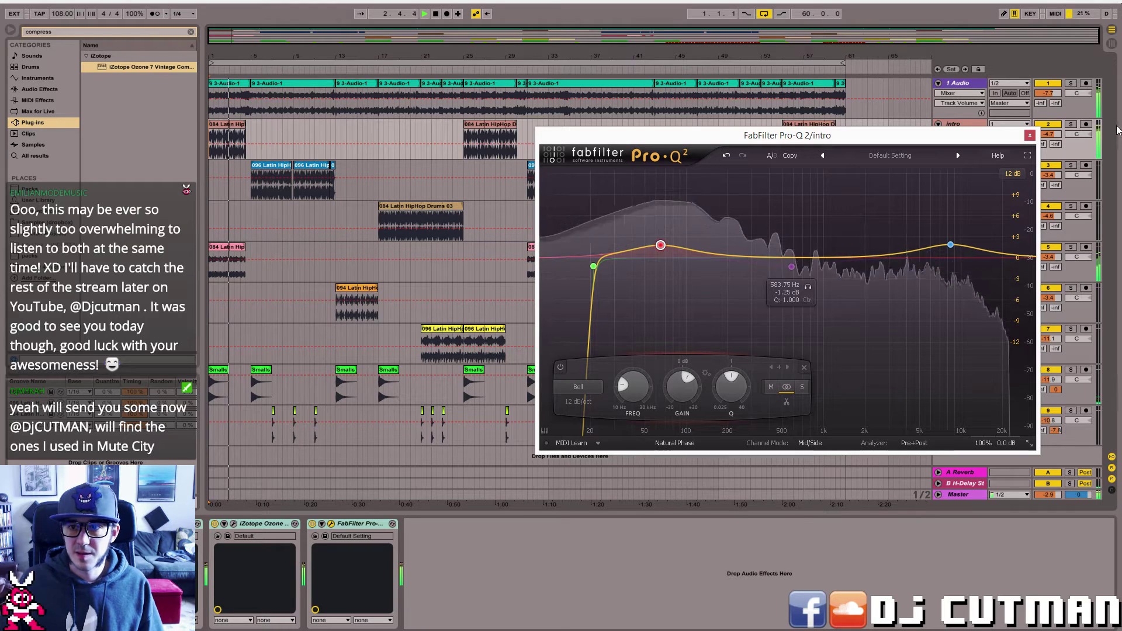
left_click(1030, 135)
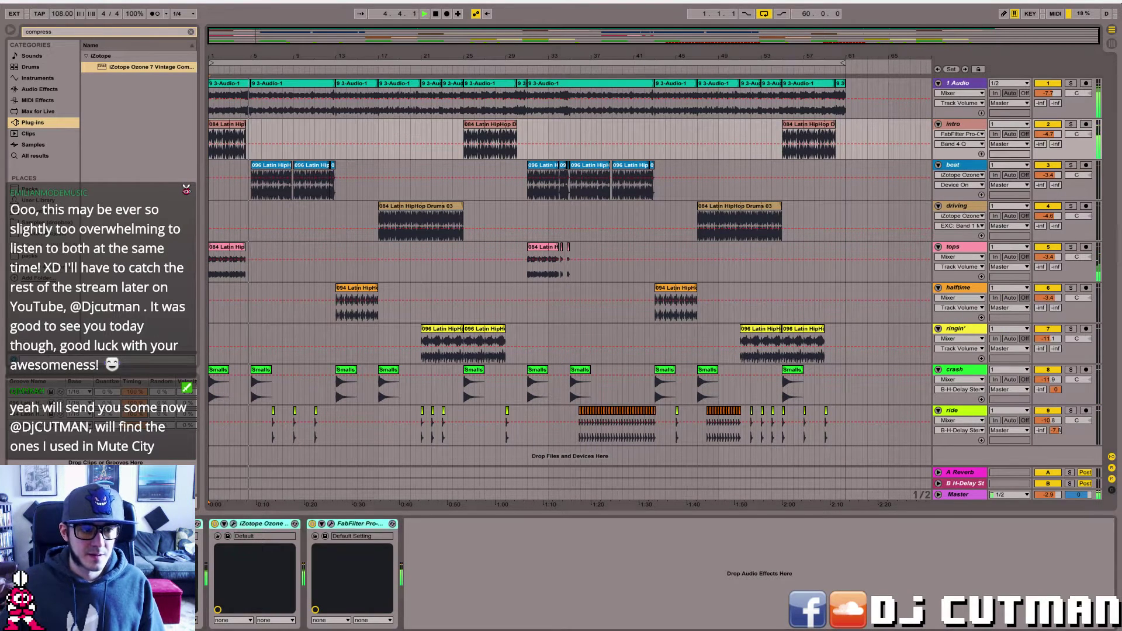
- Add the Vintage Compressor to the beat track and place it before the Pro-Q 2
left_click(265, 193)
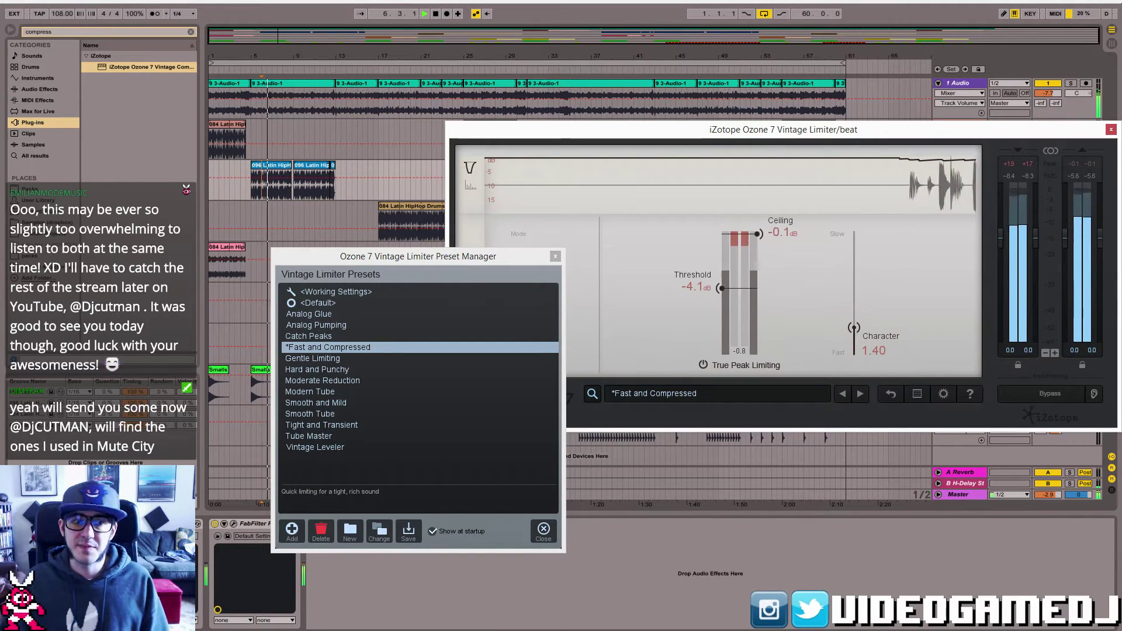
key("ctrl+alt+p")
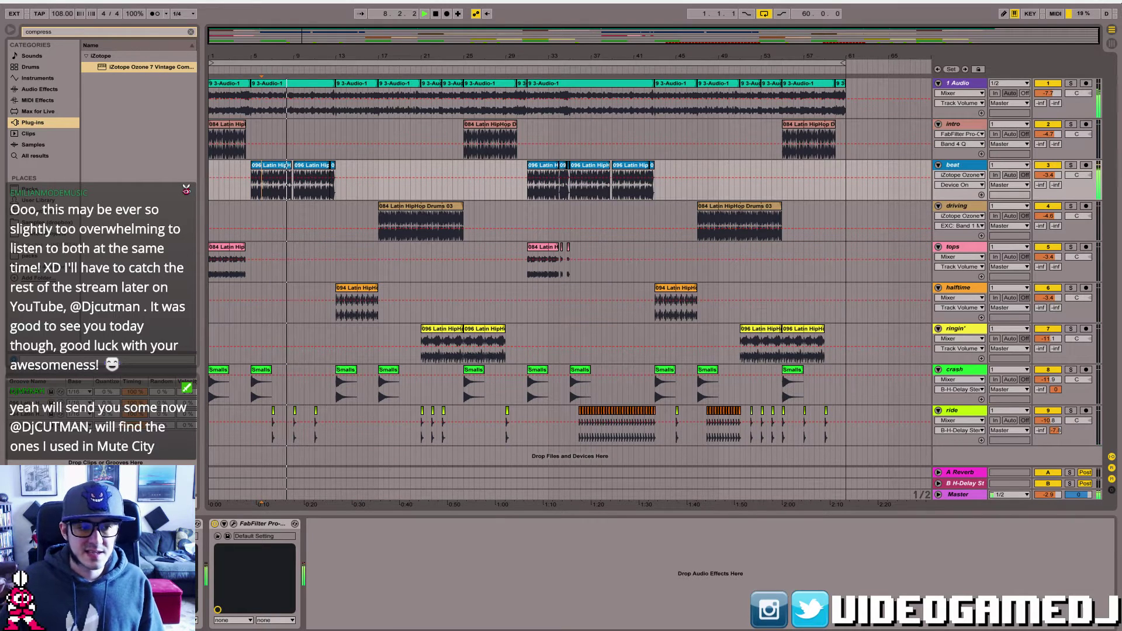
left_click_drag(269, 506, 538, 599)
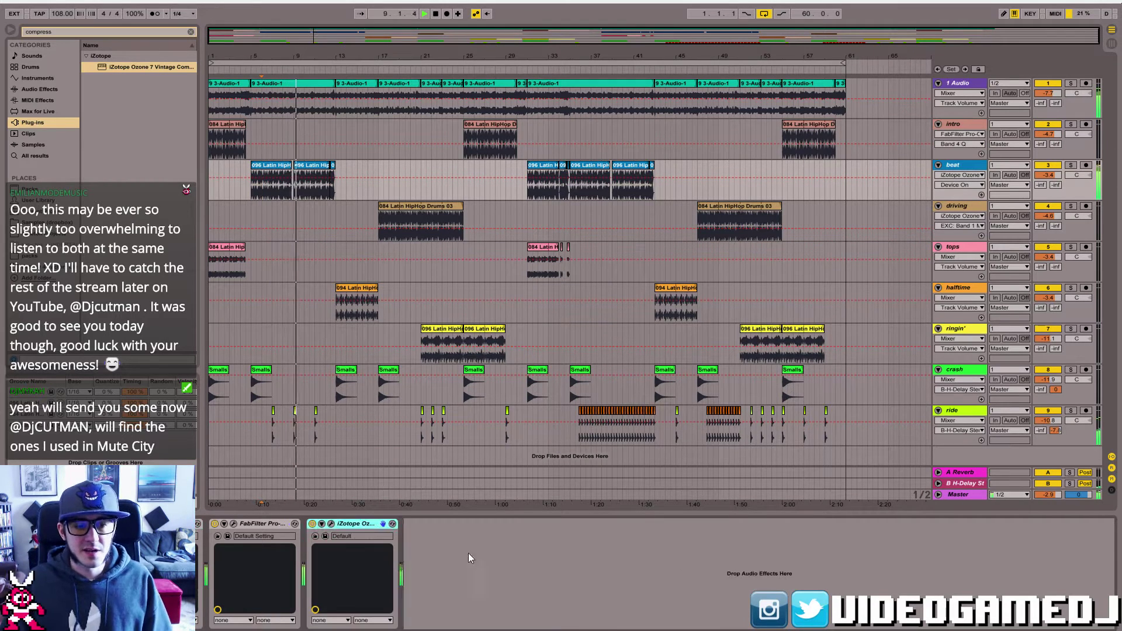
left_click_drag(367, 527, 245, 526)
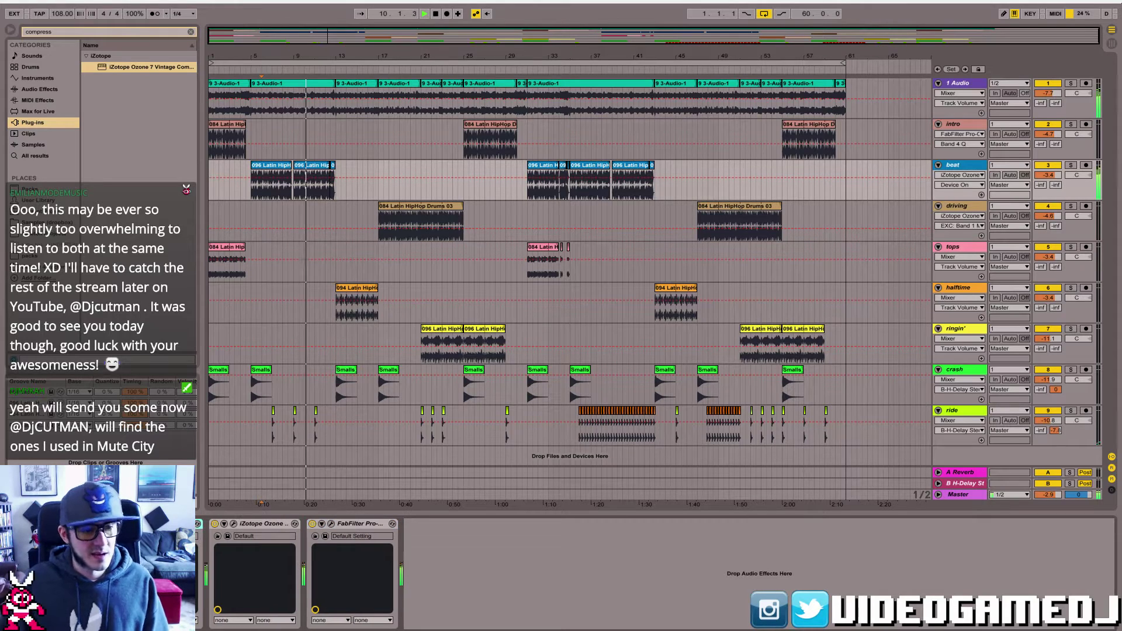
- Try a -11.0 dB threshold on the beat track's Vintage Compressor in the full mix, and delete the compressor
left_click(233, 524)
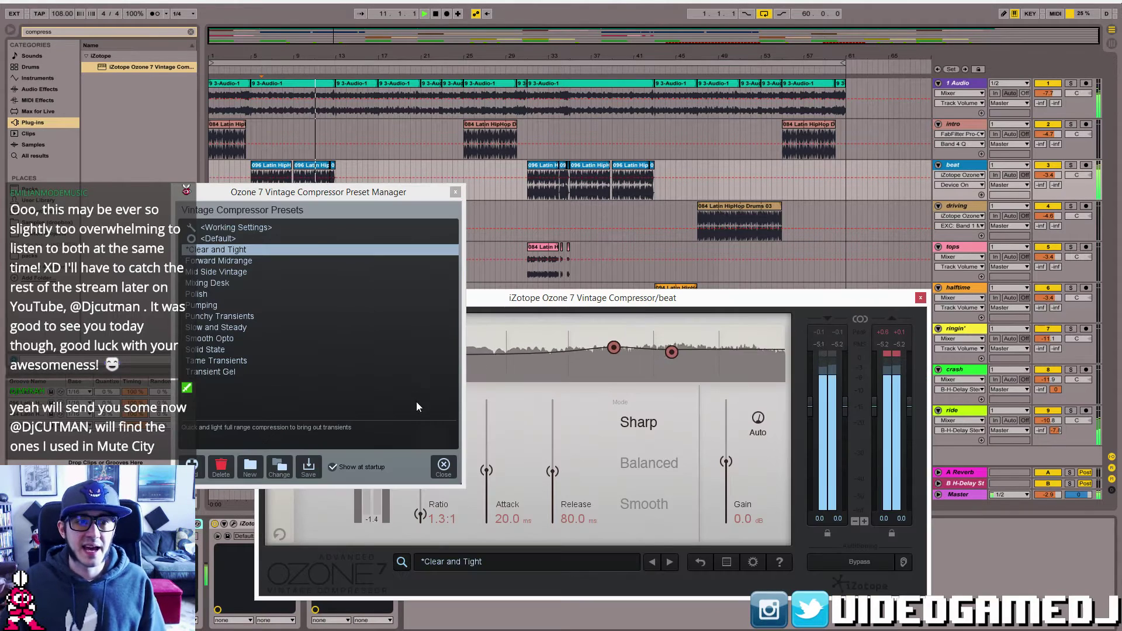
left_click(444, 466)
mouse_move(350, 457)
left_mouse_down()
mouse_move(348, 439)
mouse_move(355, 449)
left_mouse_up()
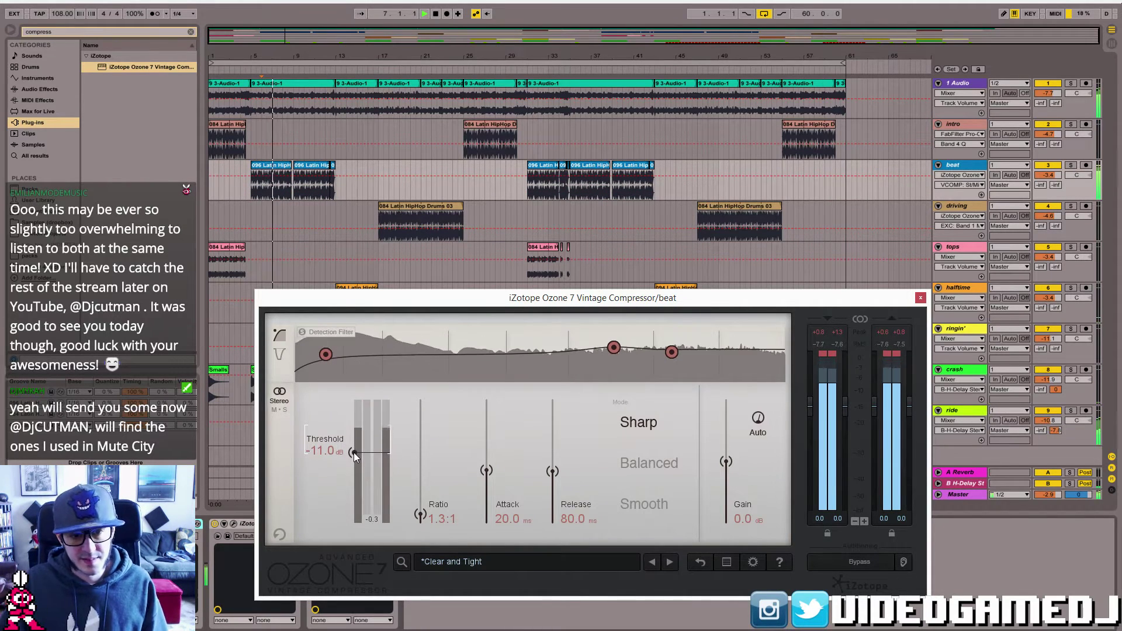
key("space")
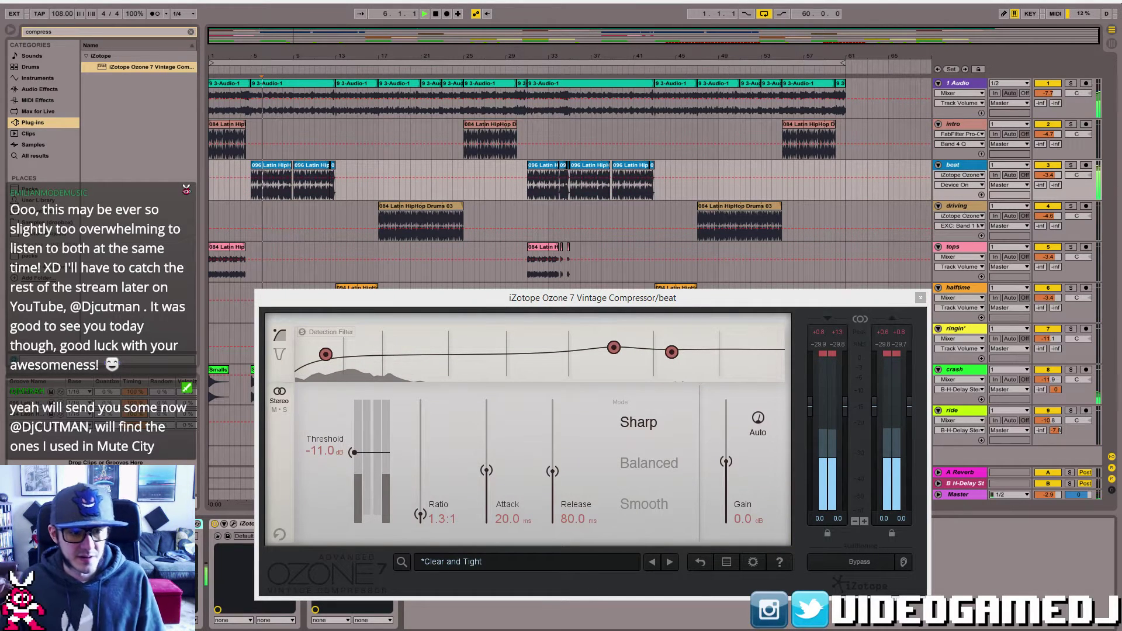
key("Delete")
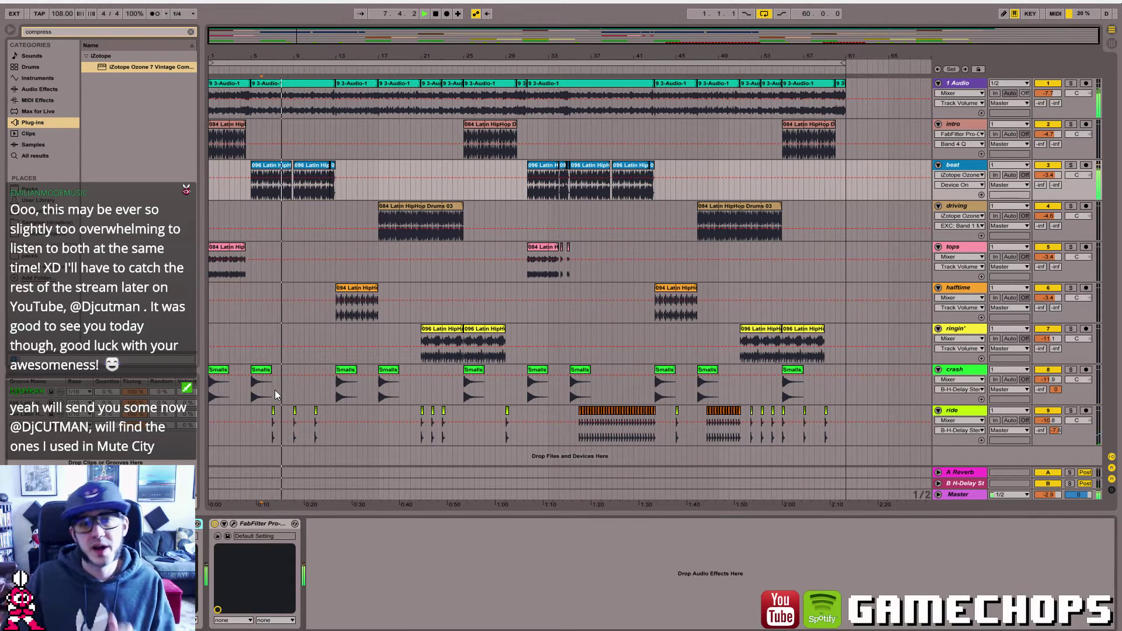
- Add an Ozone 7 Vintage Compressor with the Clear and Tight preset to the tops track
left_click(227, 252)
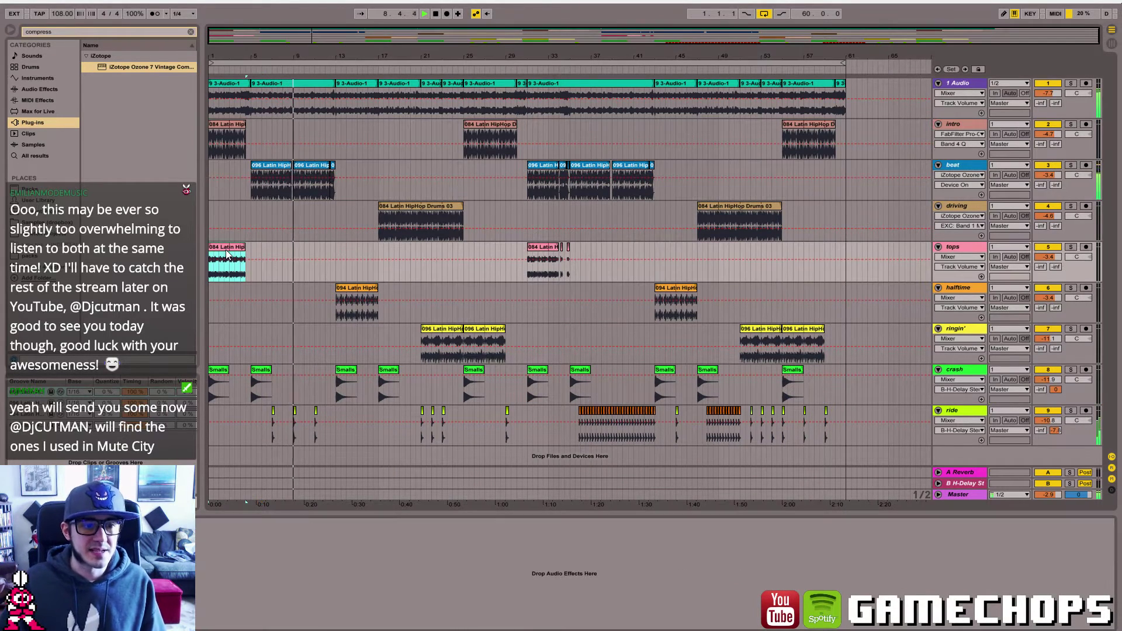
left_click(156, 68)
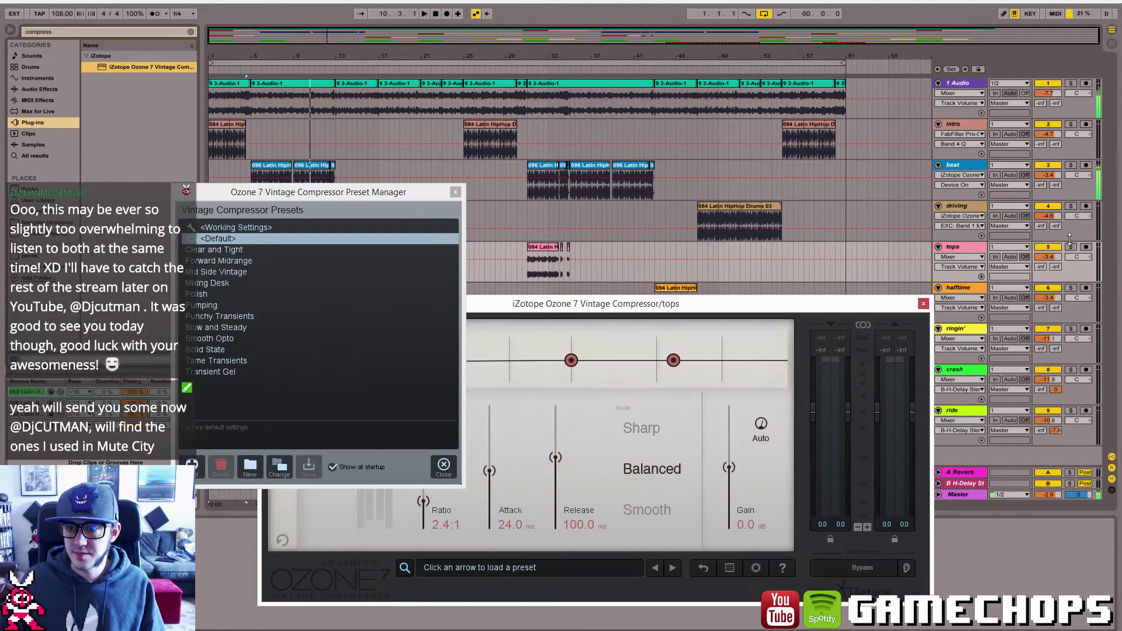
left_click(259, 250)
left_click(444, 467)
- Set the tops track's compressor threshold to -24.1 dB and compare the soloed track with the device on and off
mouse_move(356, 470)
left_mouse_down()
mouse_move(353, 496)
mouse_move(353, 485)
left_mouse_up()
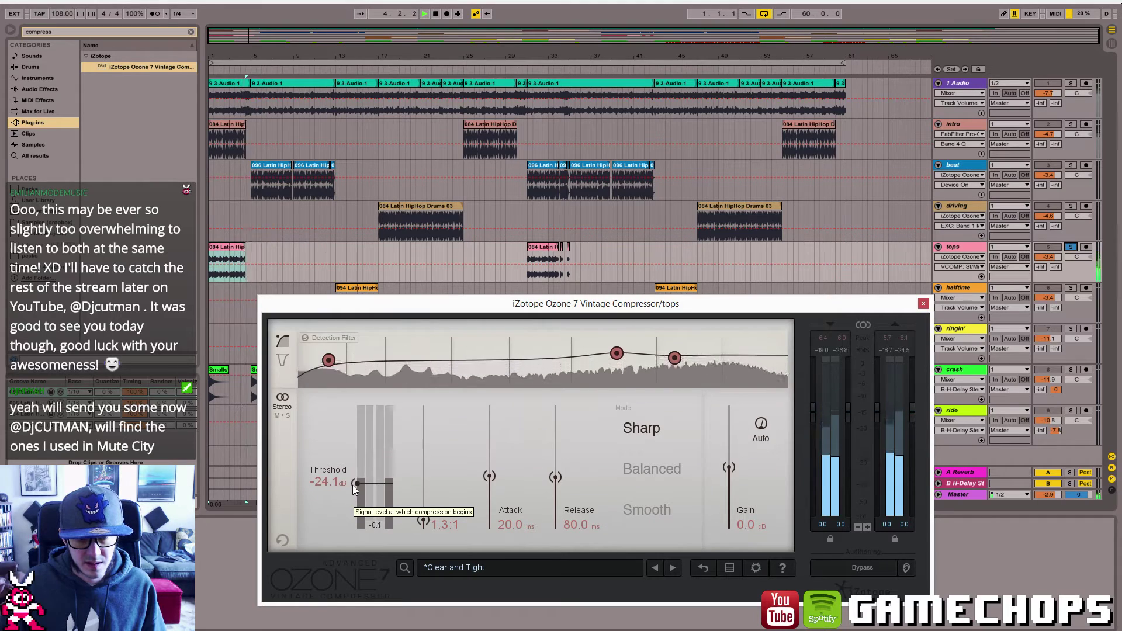
key("space")
key("space")
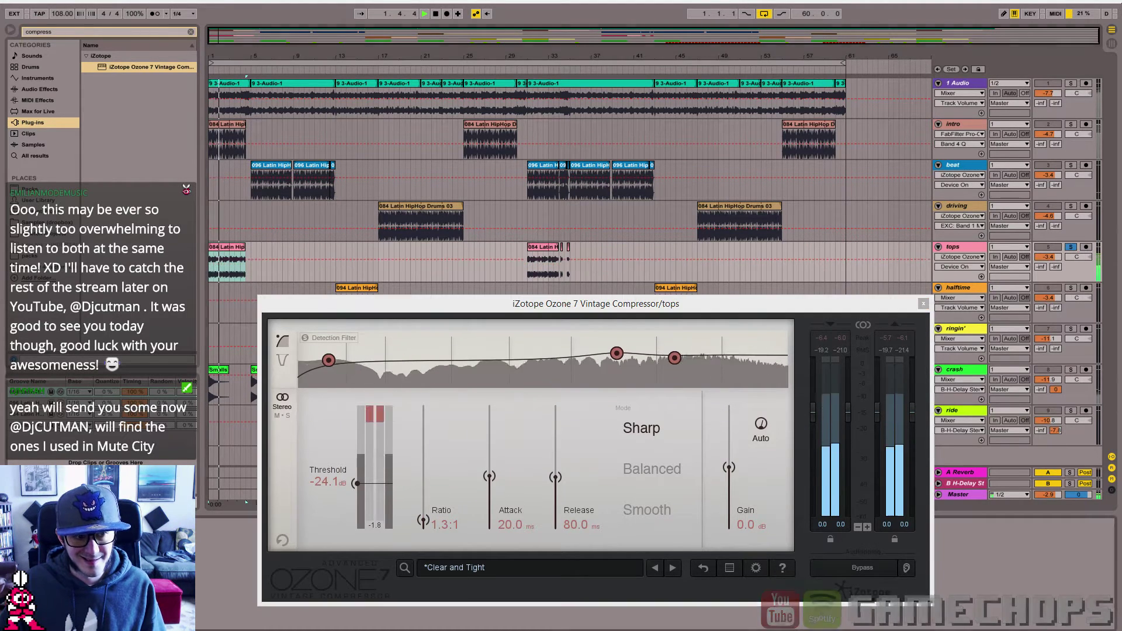
left_click(15, 525)
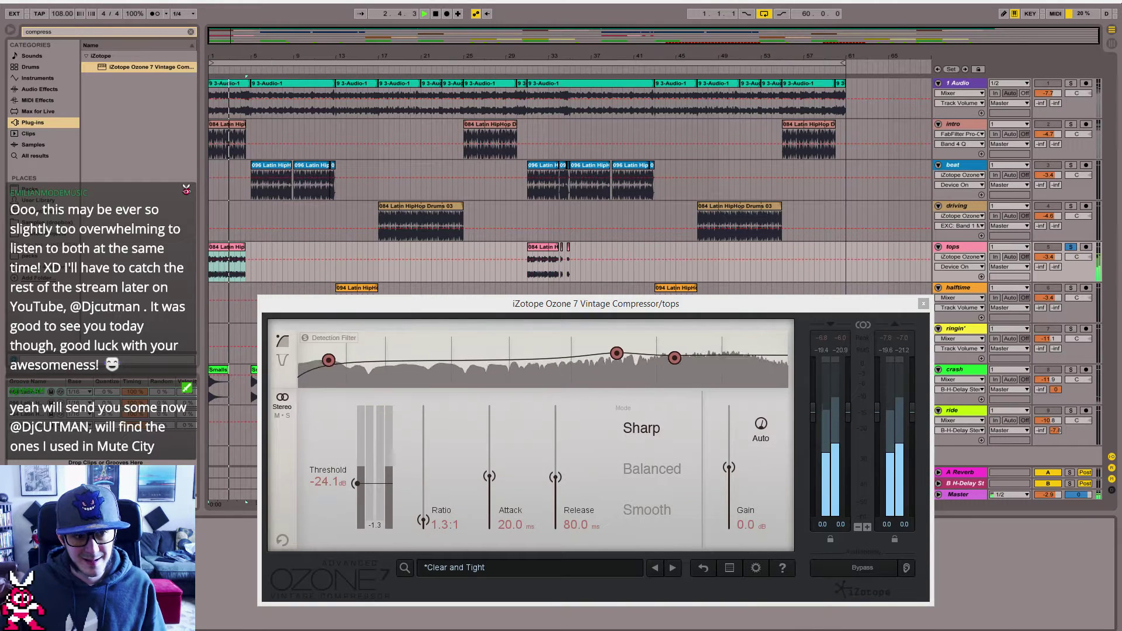
- Close the tops track's compressor window and add a FabFilter Pro-Q 2 to that track after searching for pro-q
left_click(34, 525)
key("space")
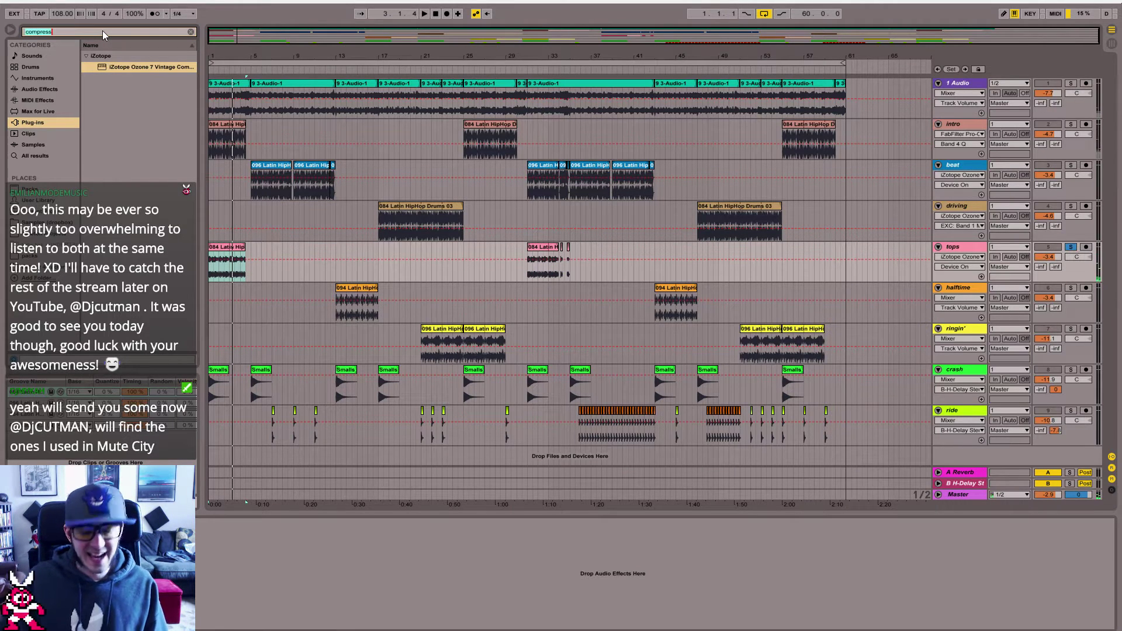
type("pro-q")
left_click(128, 71)
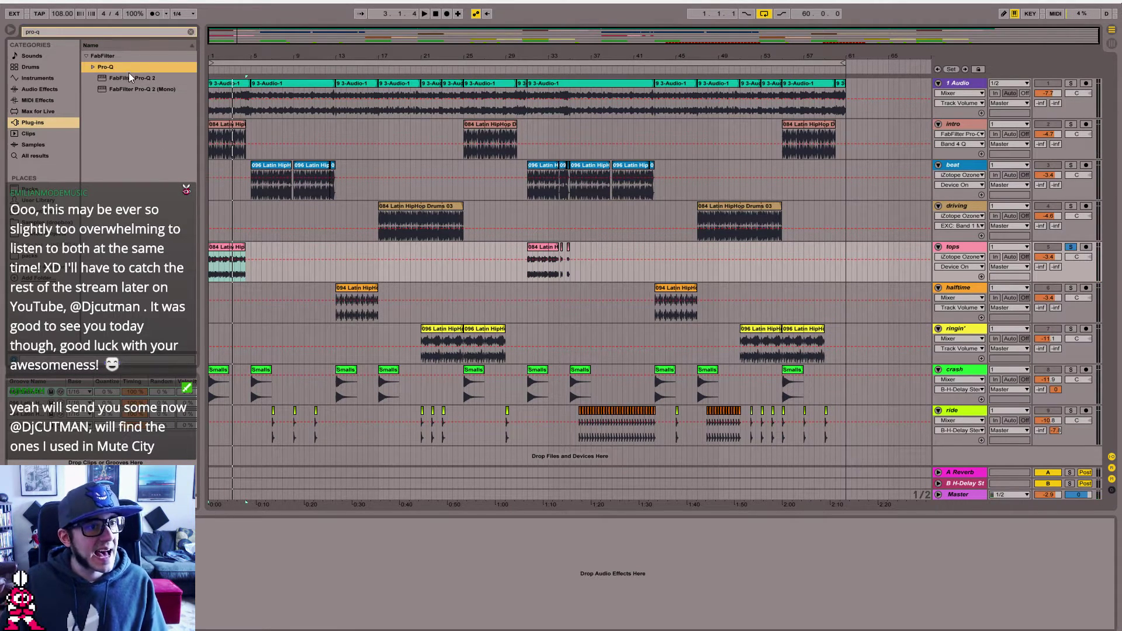
left_click_drag(131, 78, 602, 572)
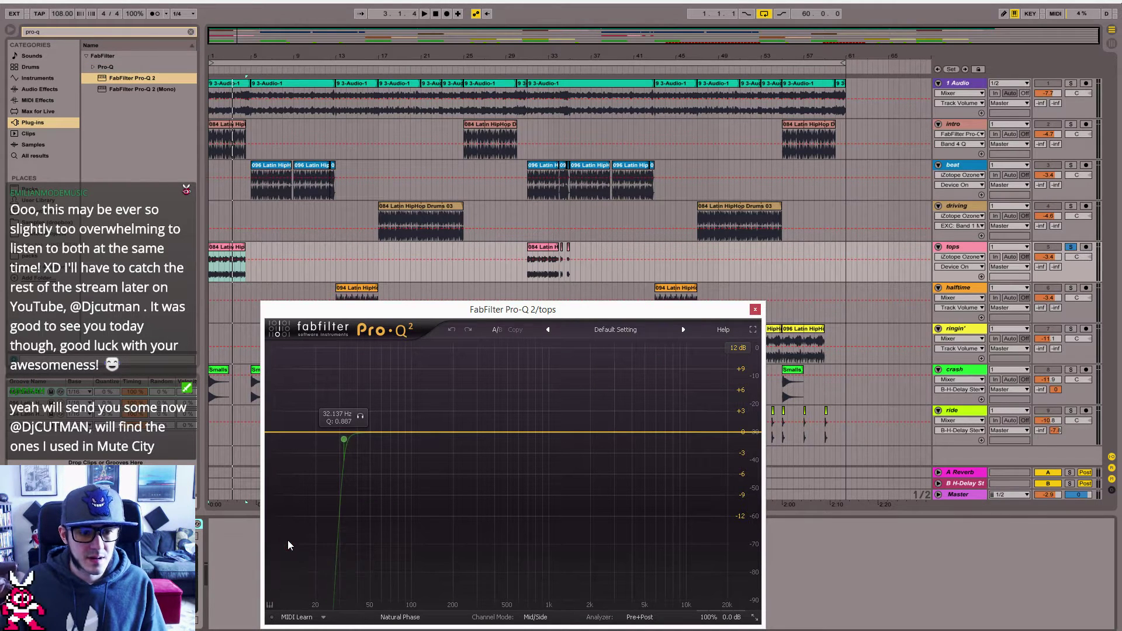
- Set the low cut in the tops track's Pro-Q 2 to about 150 Hz with a 24 dB/oct slope while it plays
key("space")
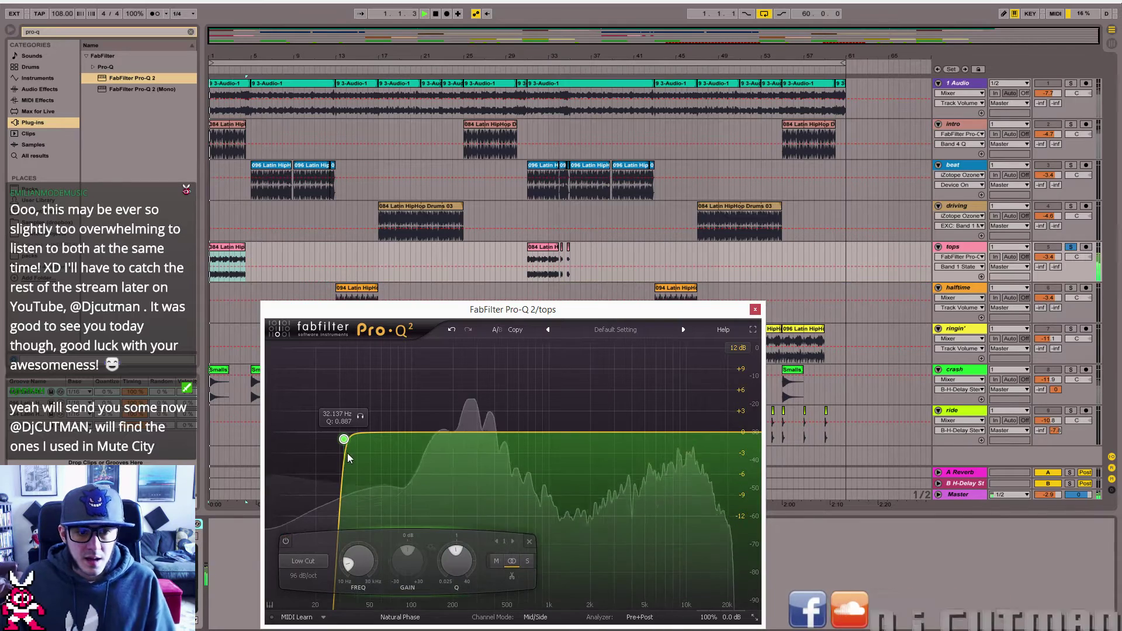
left_click_drag(344, 439, 414, 440)
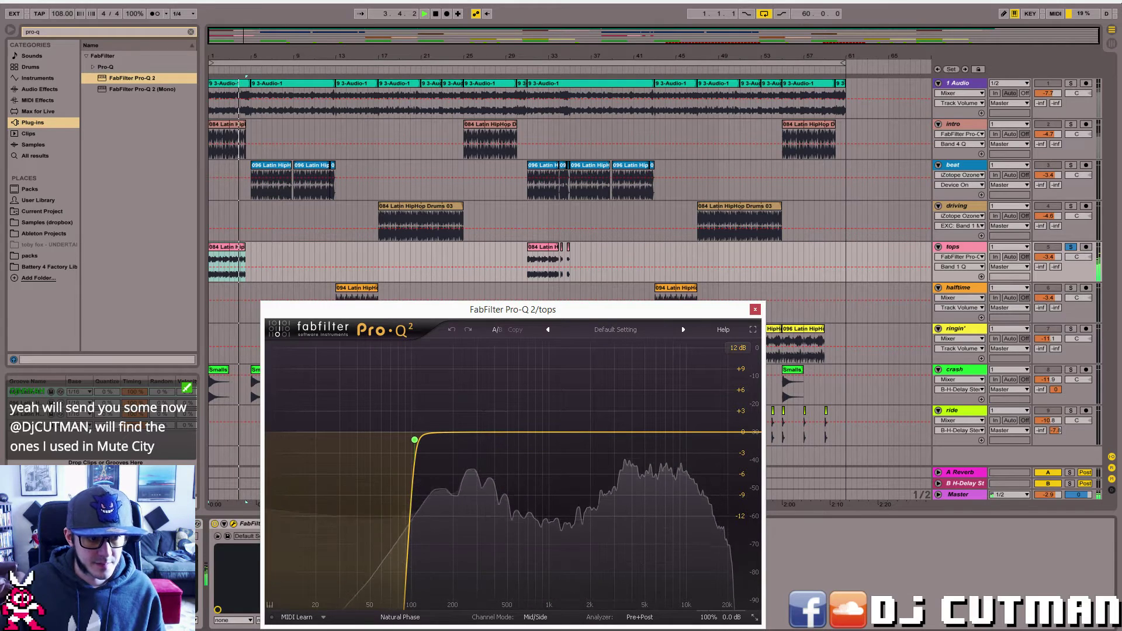
left_click_drag(468, 309, 650, 246)
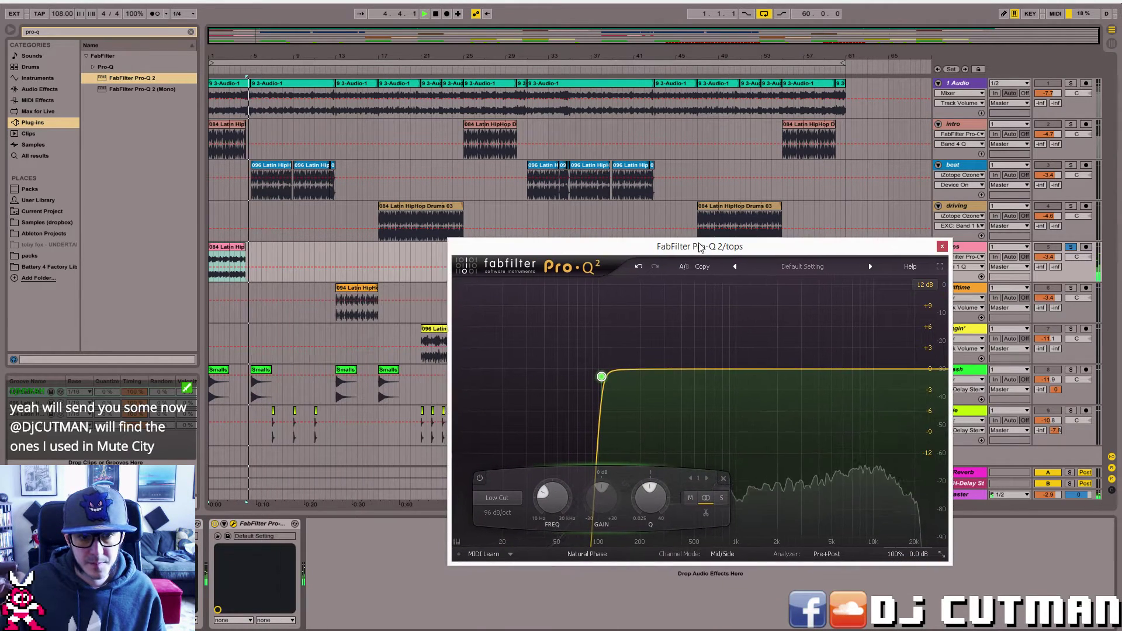
left_click(494, 512)
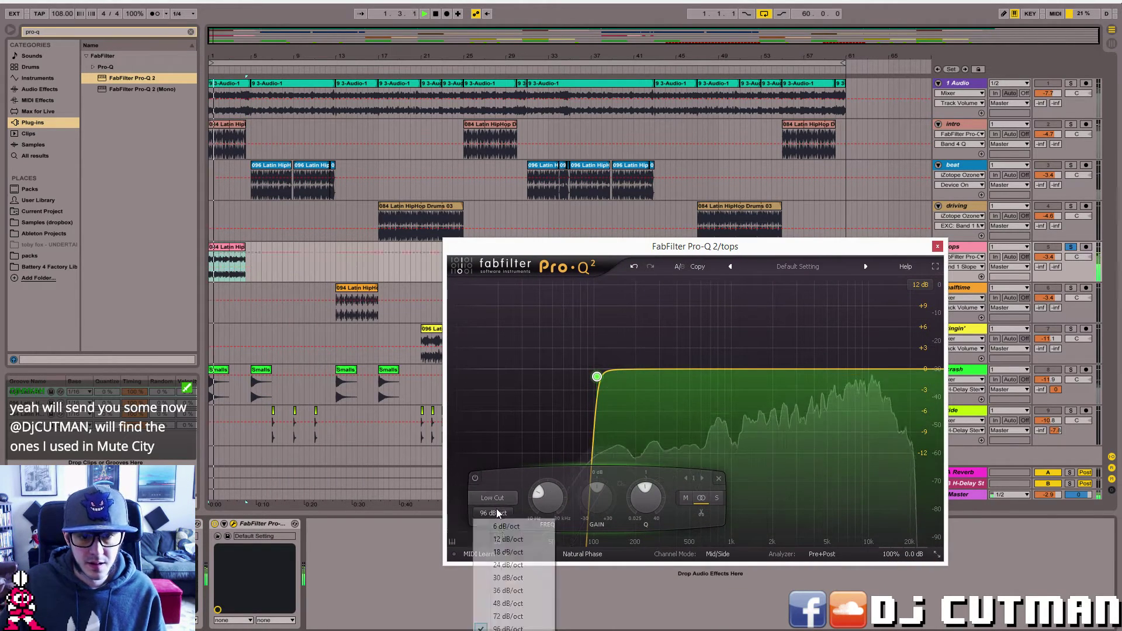
left_click(508, 565)
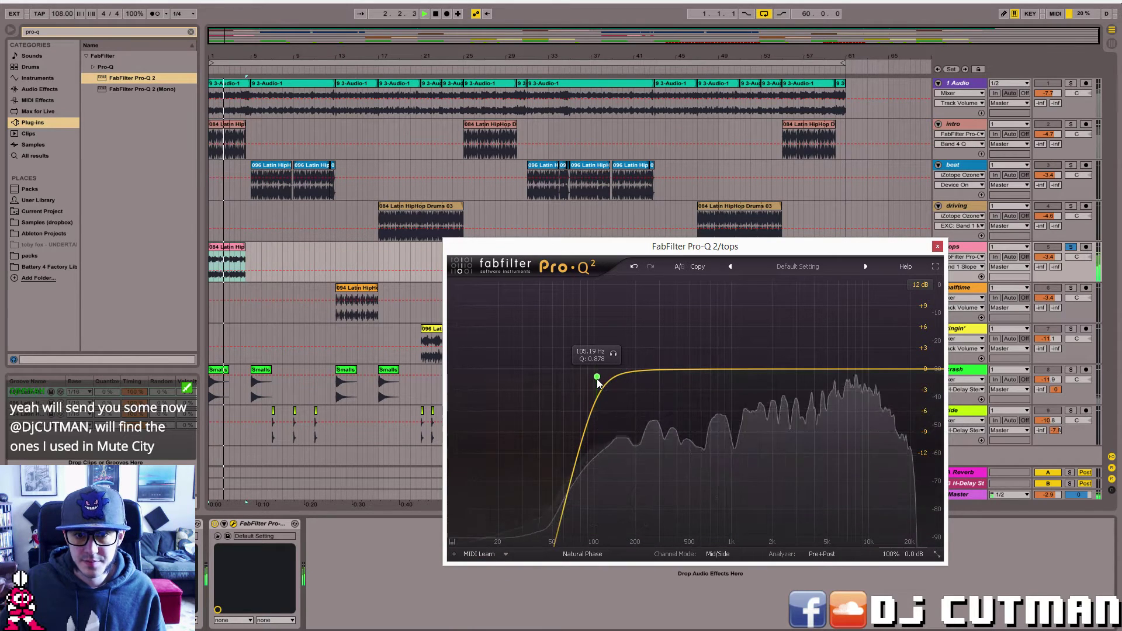
left_click_drag(597, 377, 618, 373)
left_click(937, 246)
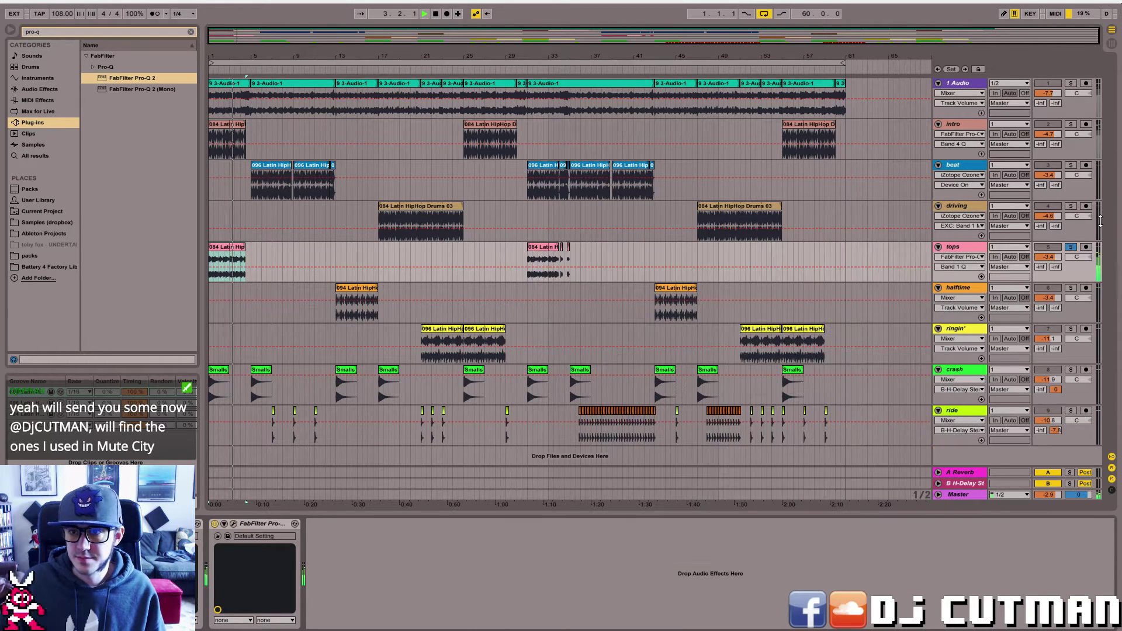
- Audition the intro and tops tracks together, and play the unsoloed drums with the 1 Audio track muted
left_click(1071, 124)
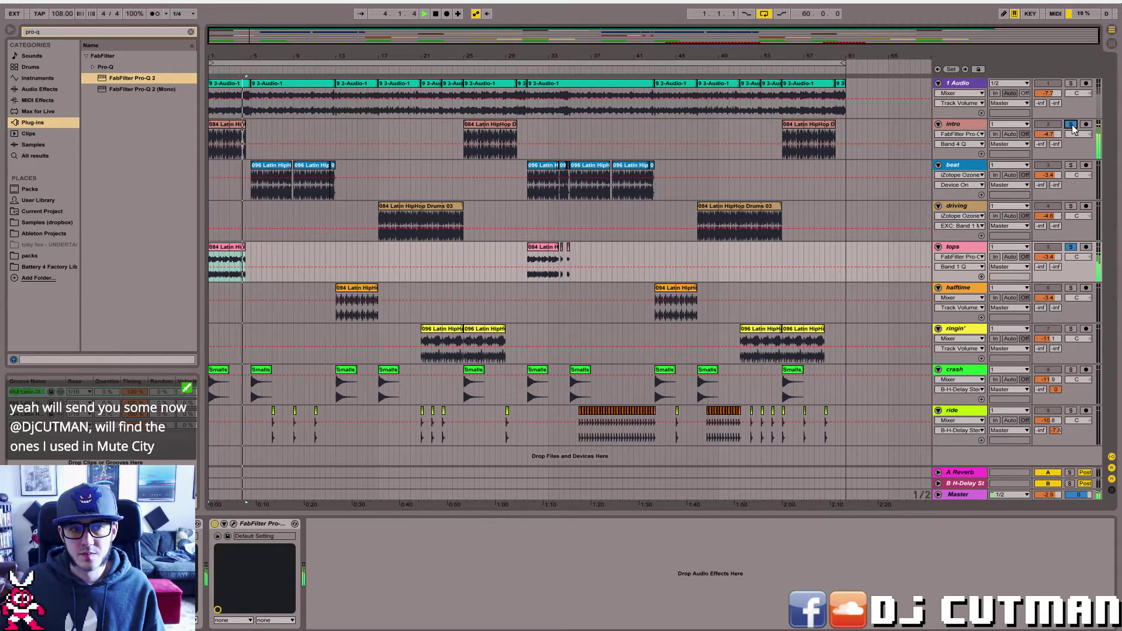
left_click(1071, 124)
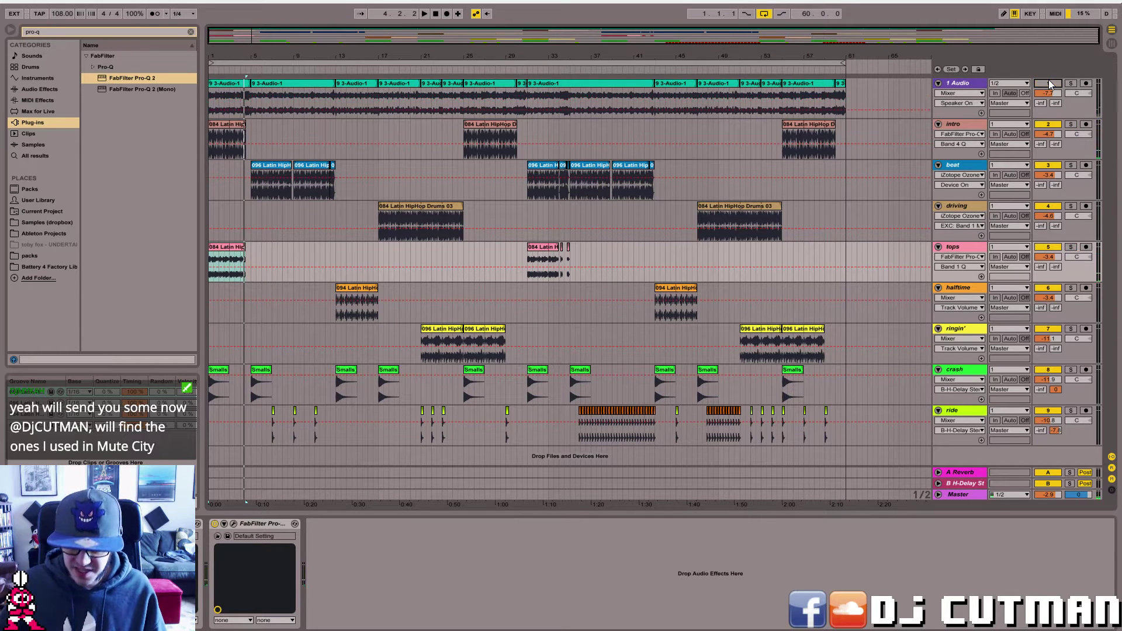
key("space")
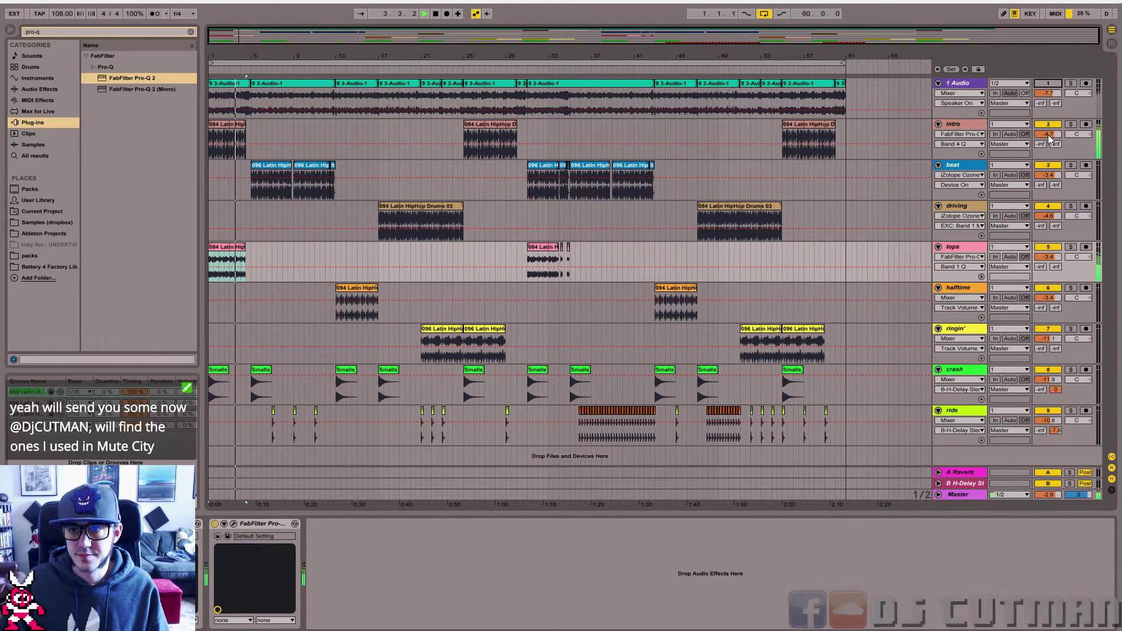
- Set the intro track's volume to -3.9 dB and the tops track's volume to about -4.1 dB
left_click_drag(1047, 135, 1047, 130)
left_click(1048, 257)
left_click_drag(1048, 257, 1048, 262)
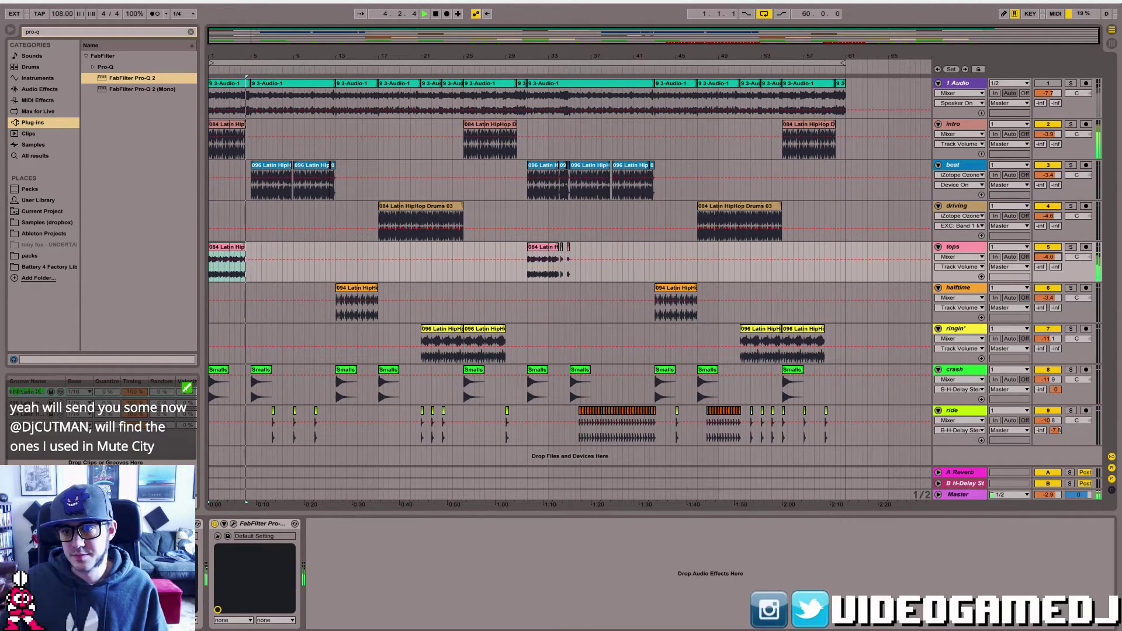
- Add a 24 dB/oct bell cut of about -8.1 dB near 249 Hz to the tops track's Pro-Q 2
left_click(233, 524)
key("space")
key("space")
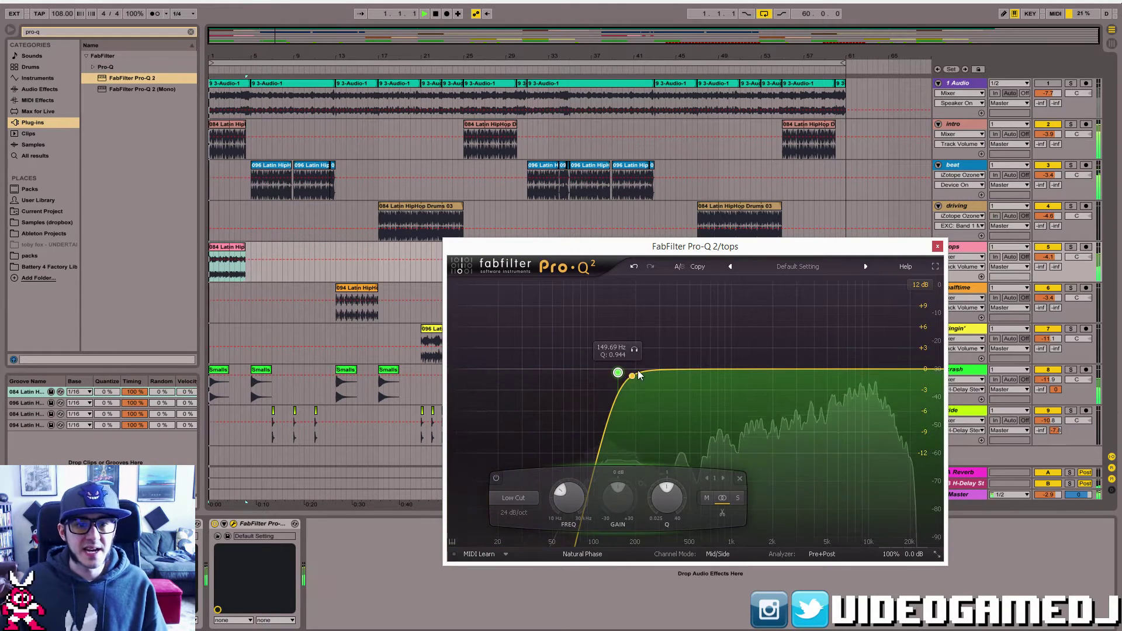
double_click(650, 388)
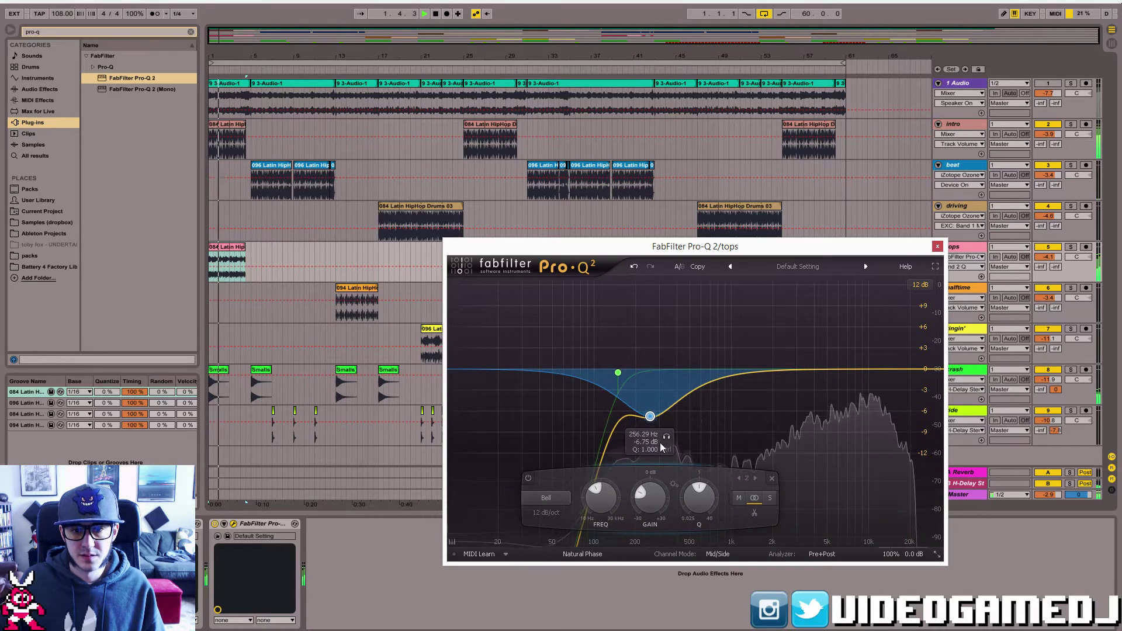
left_click(546, 512)
left_click(561, 538)
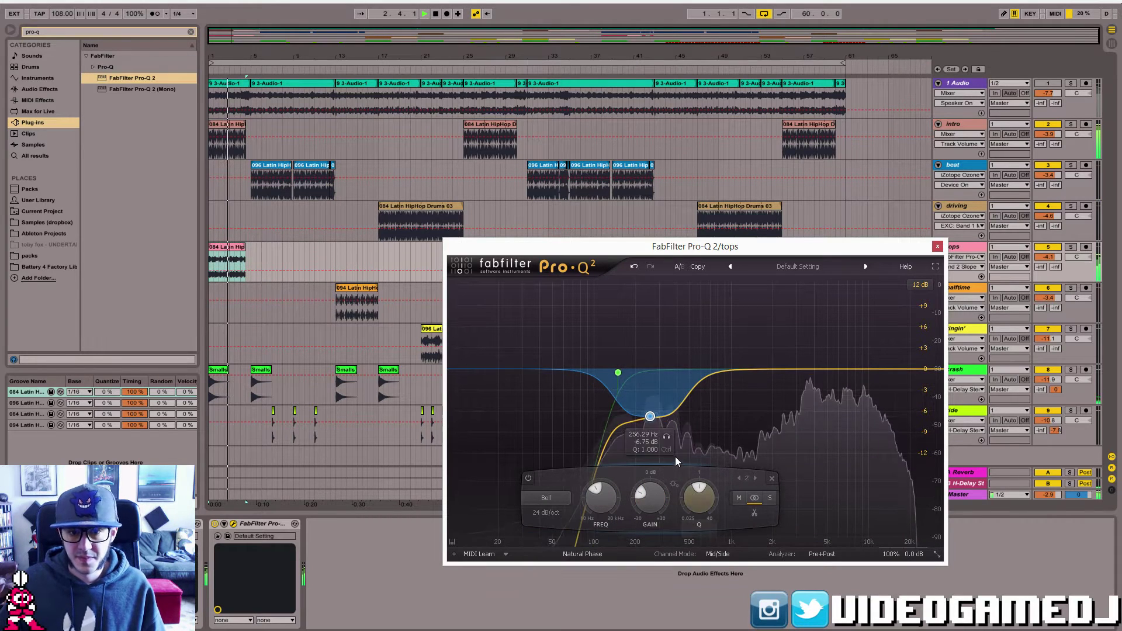
left_click_drag(650, 417, 648, 426)
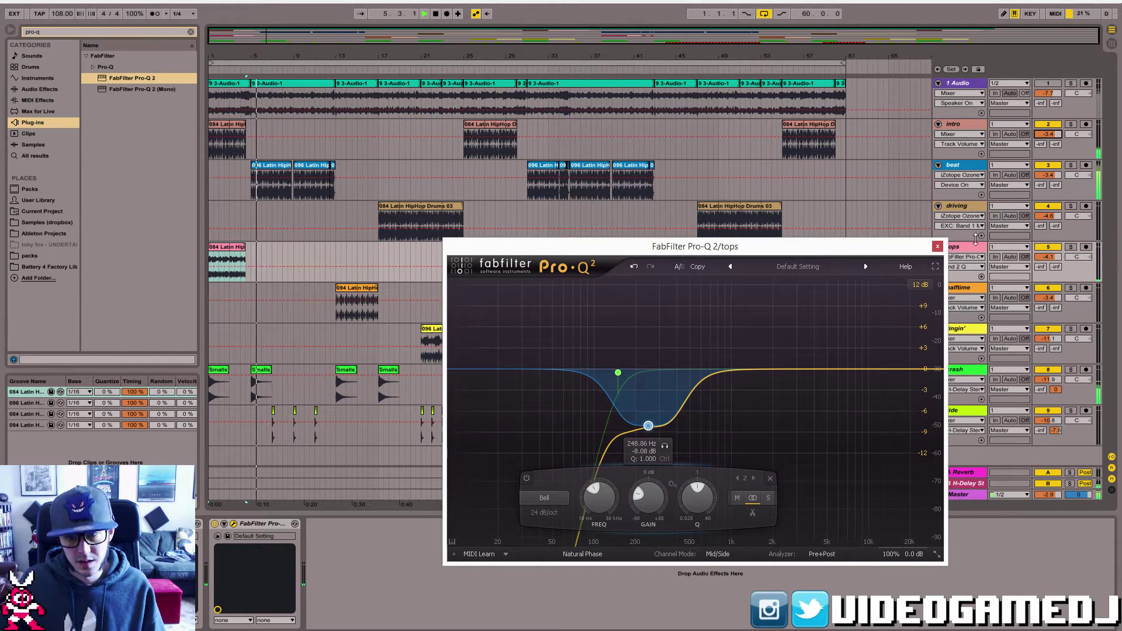
left_click(937, 247)
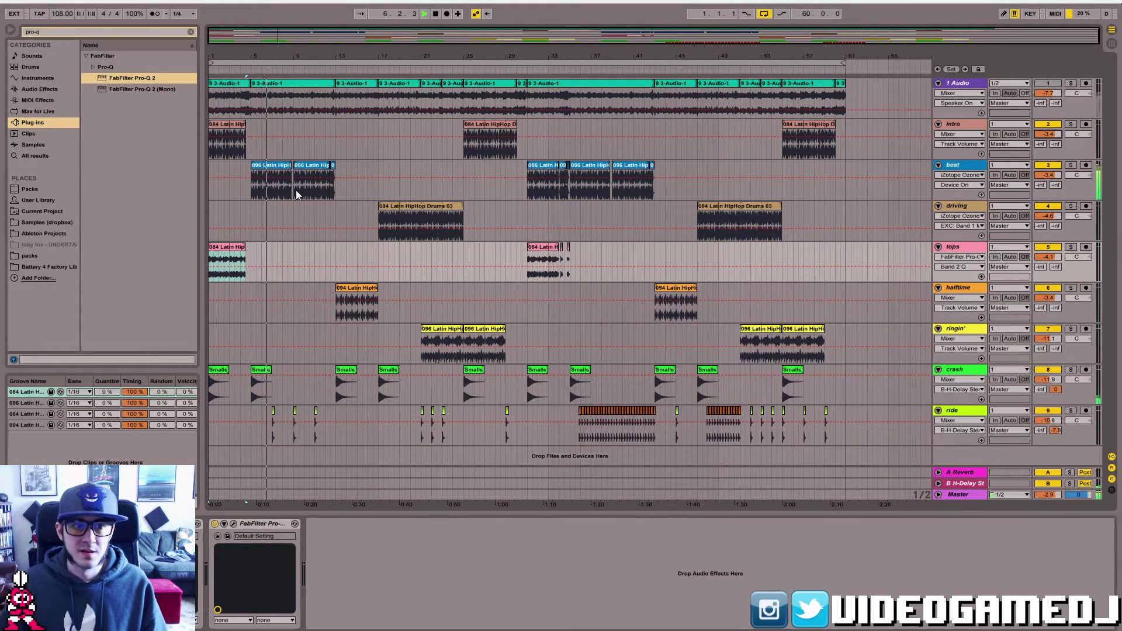
- Switch the low cut in the beat track's Pro-Q 2 to stereo at about 21.7 Hz and slightly adjust the low boost band
left_click(274, 196)
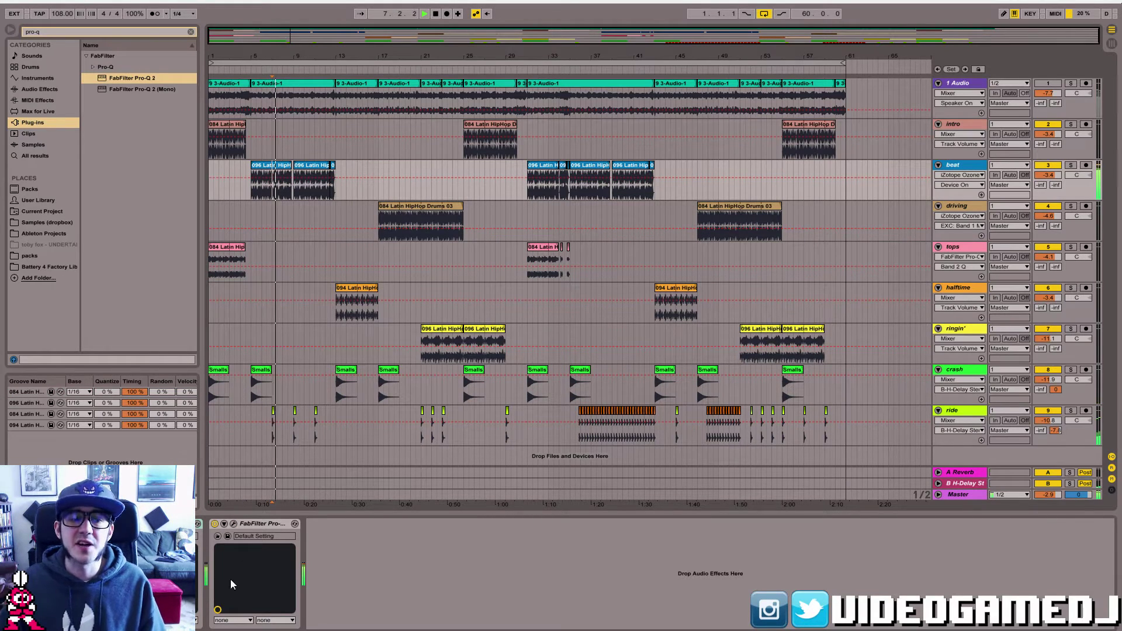
left_click(233, 523)
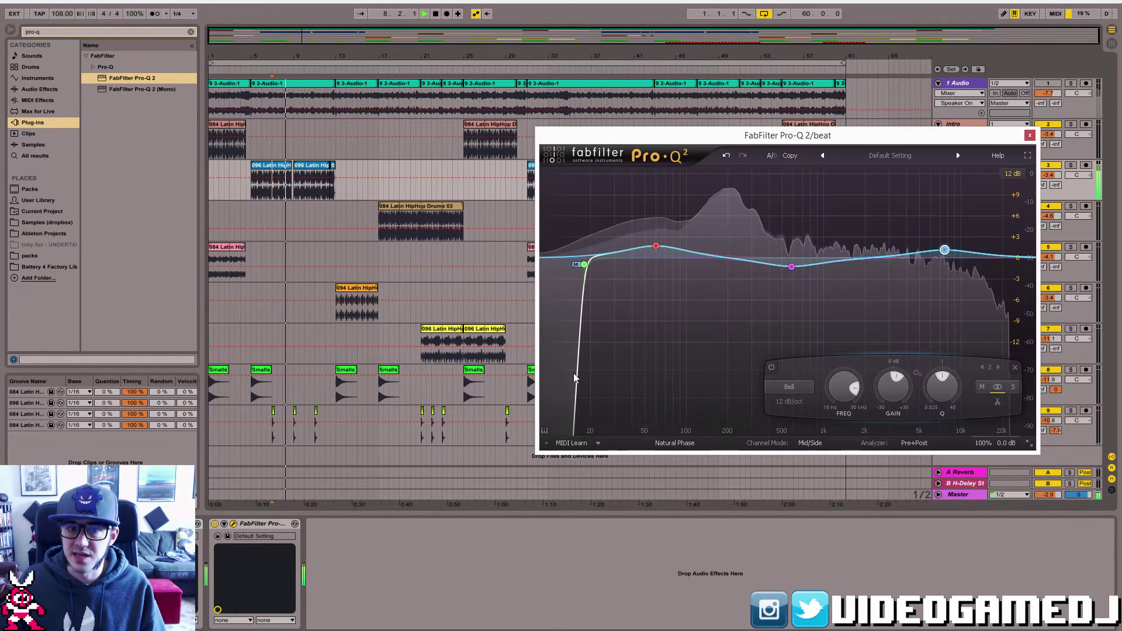
left_click(585, 265)
left_click(787, 387)
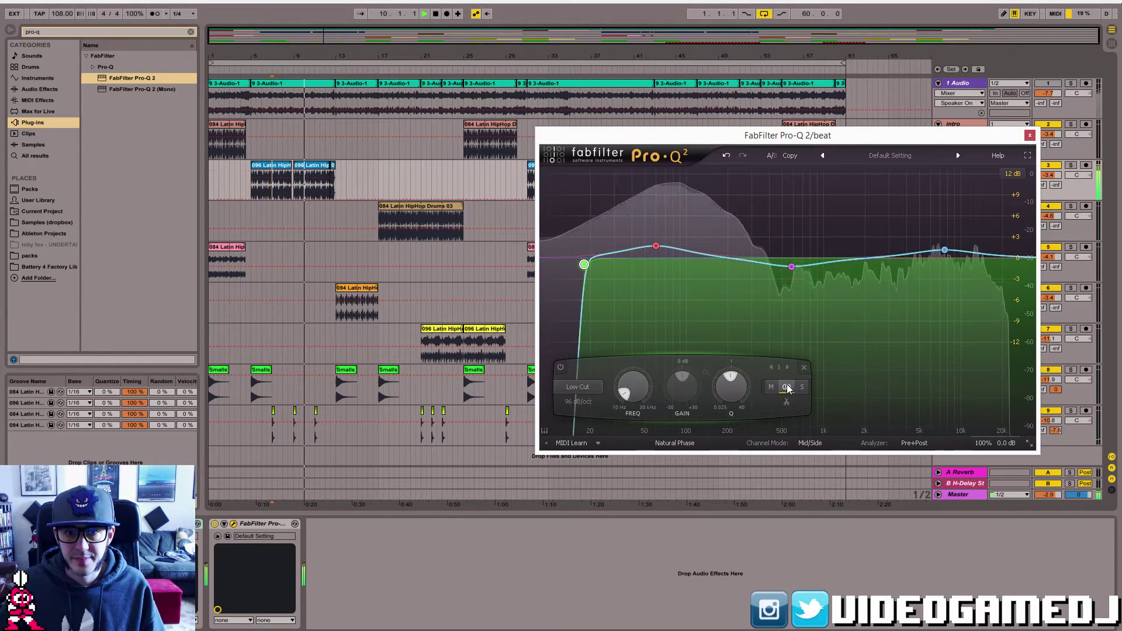
left_click_drag(584, 265, 595, 264)
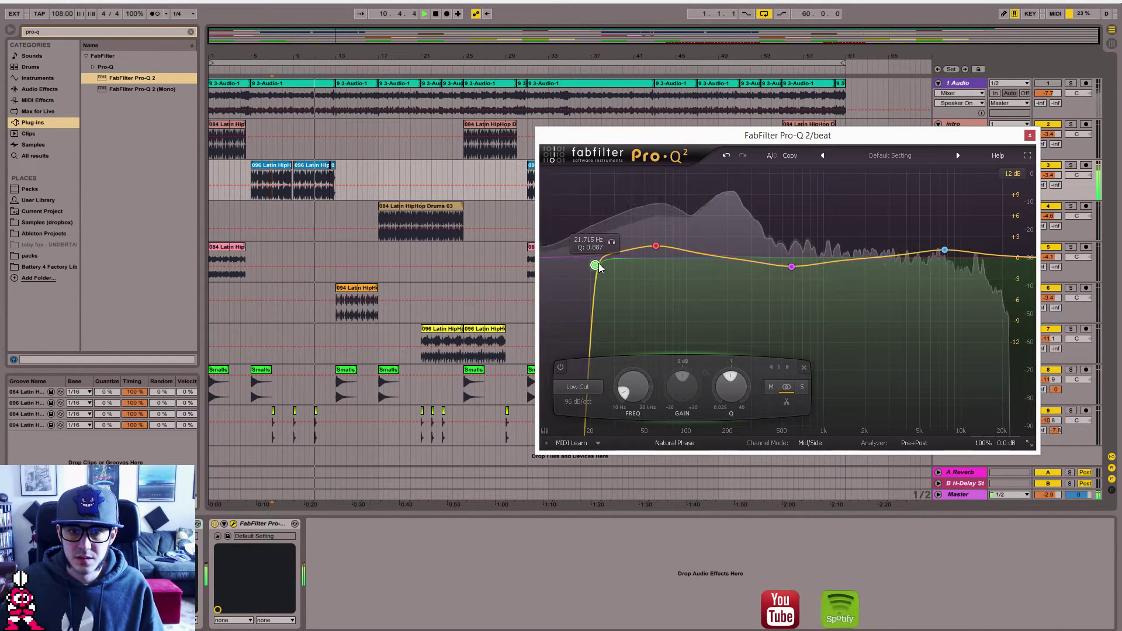
left_click_drag(655, 246, 654, 245)
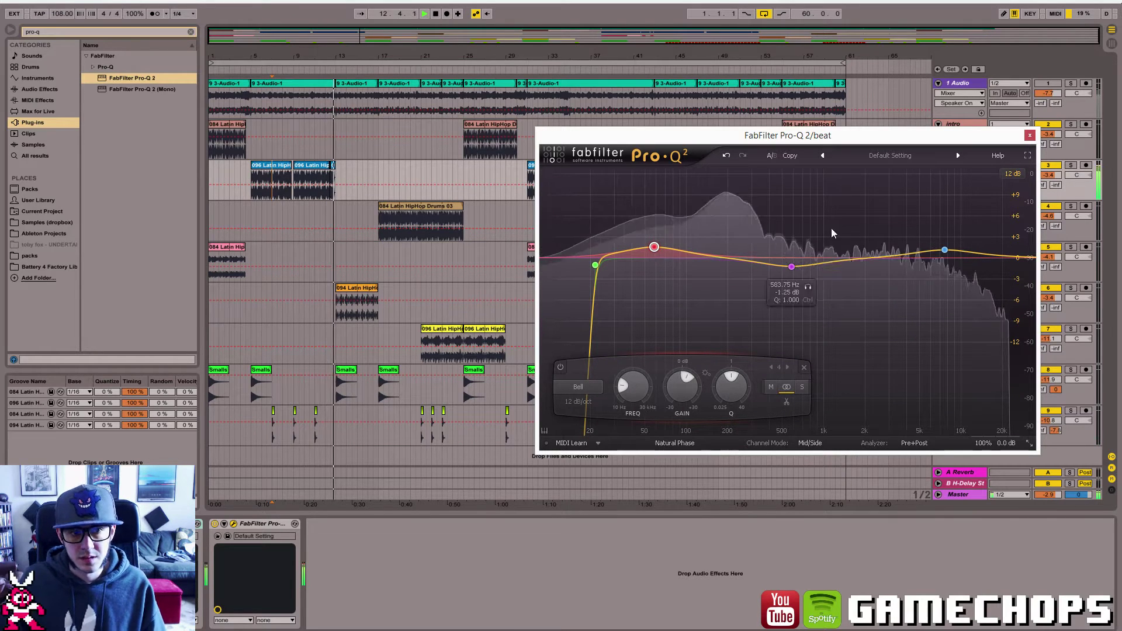
left_click(1030, 135)
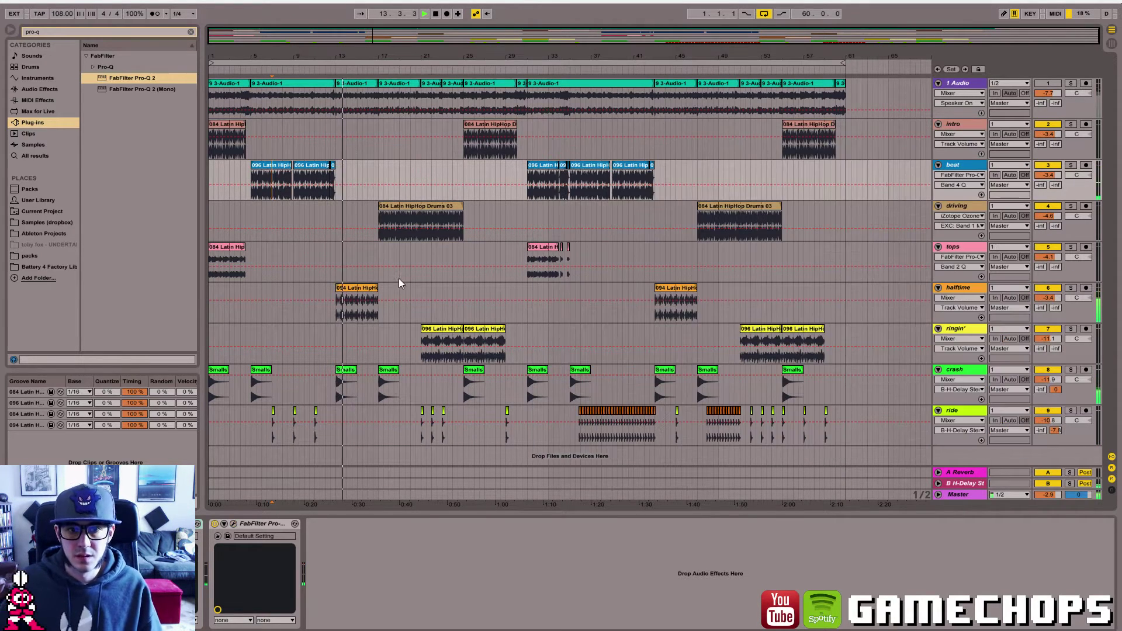
- Copy the driving track's device chain onto the halftime track and delete one of the copied Ozone devices
left_click(359, 311)
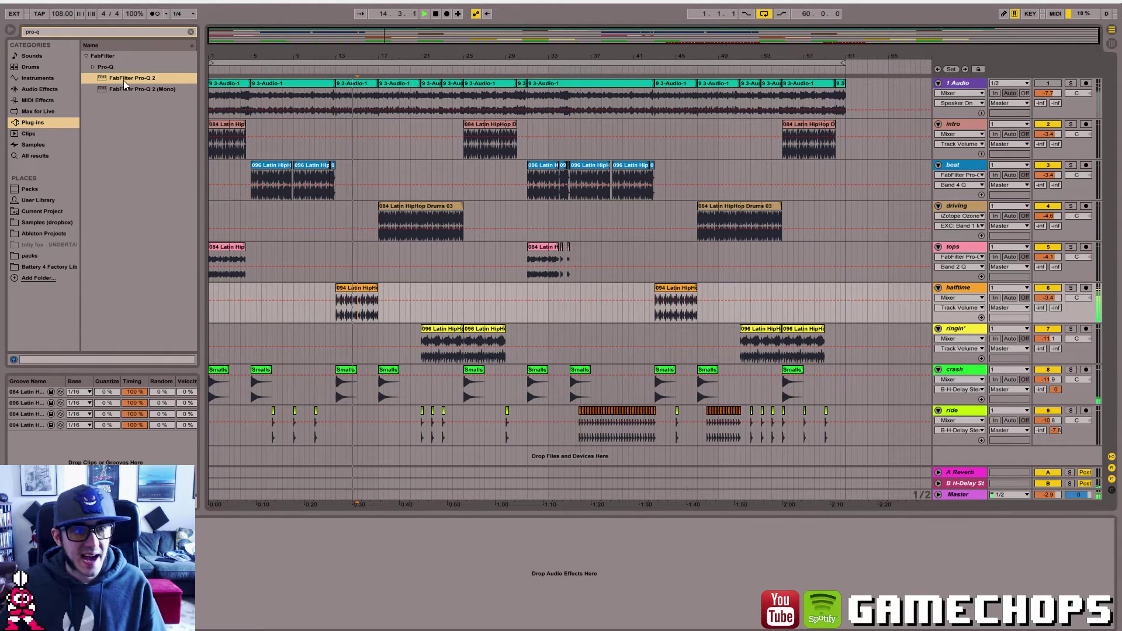
left_click(395, 240)
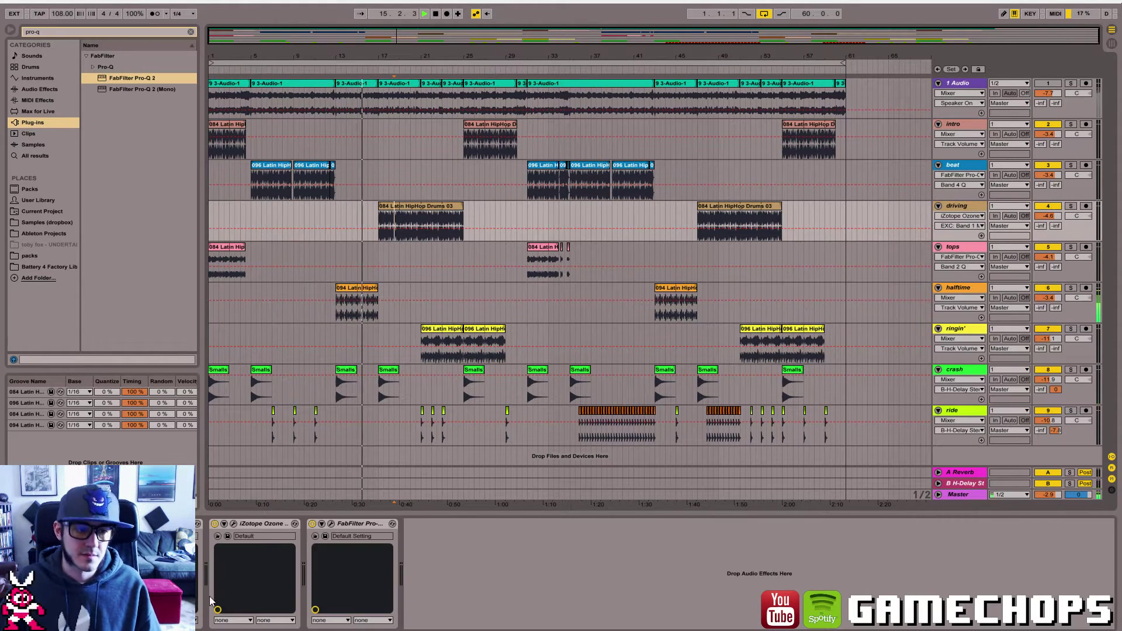
left_click(351, 311)
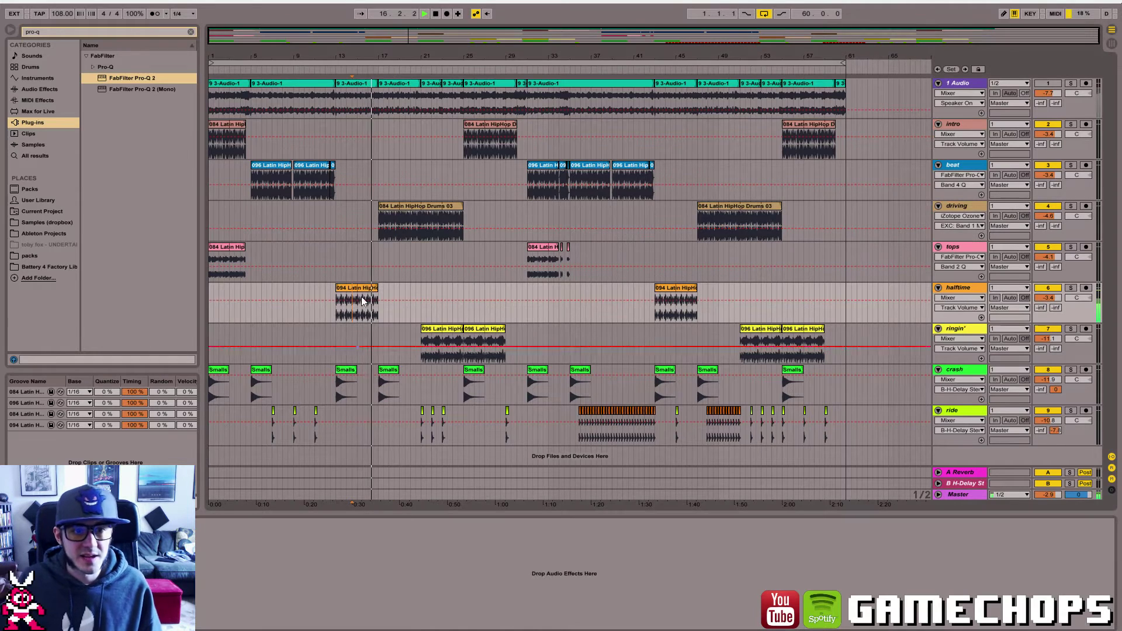
left_click(297, 187)
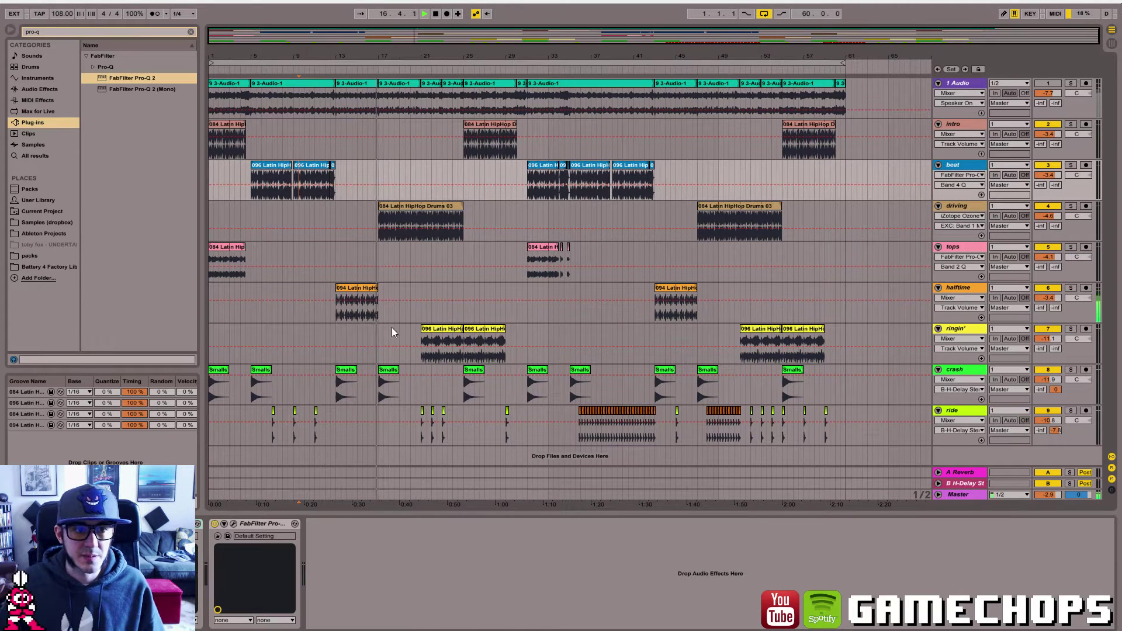
left_click(341, 312)
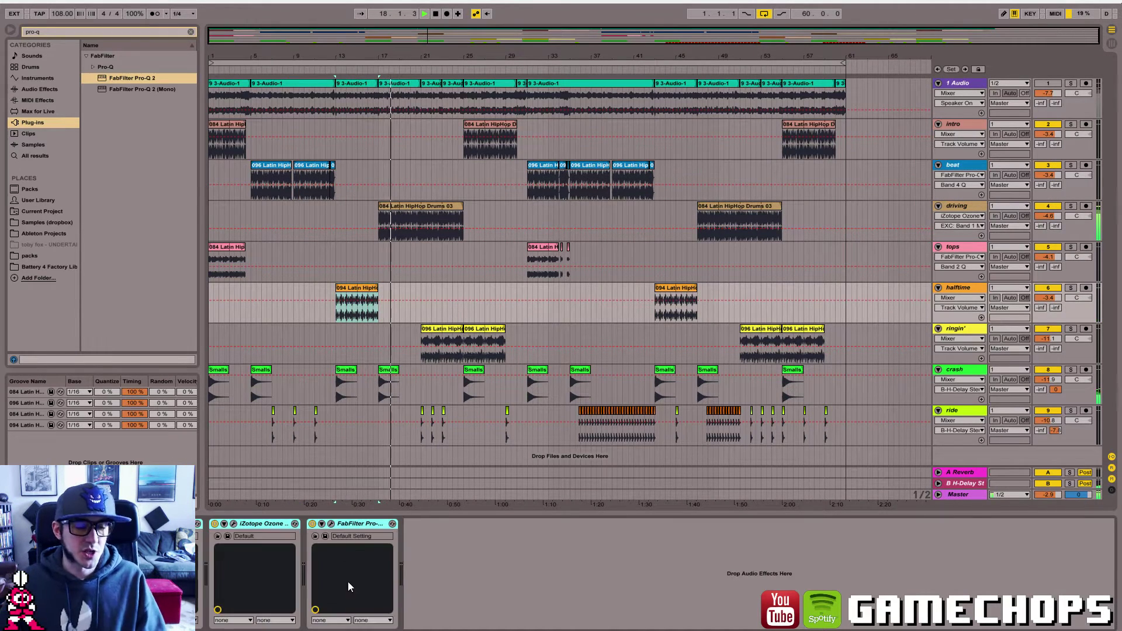
key("Delete")
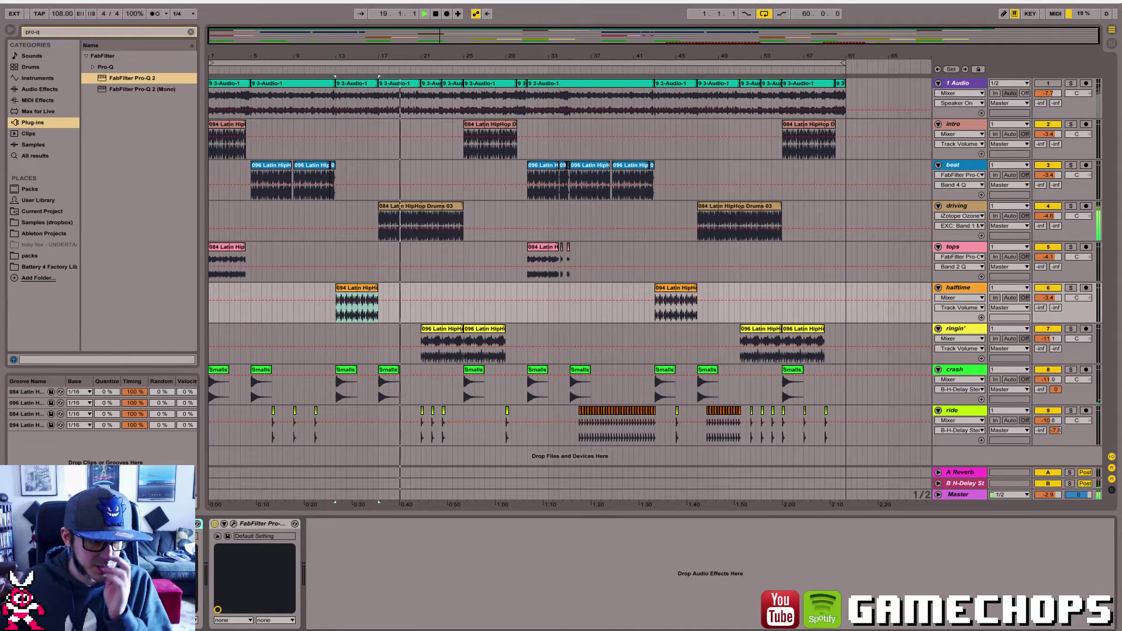
- Open the halftime track's Vintage Compressor, dismiss its preset manager and replay the halftime clip through it
left_click(136, 524)
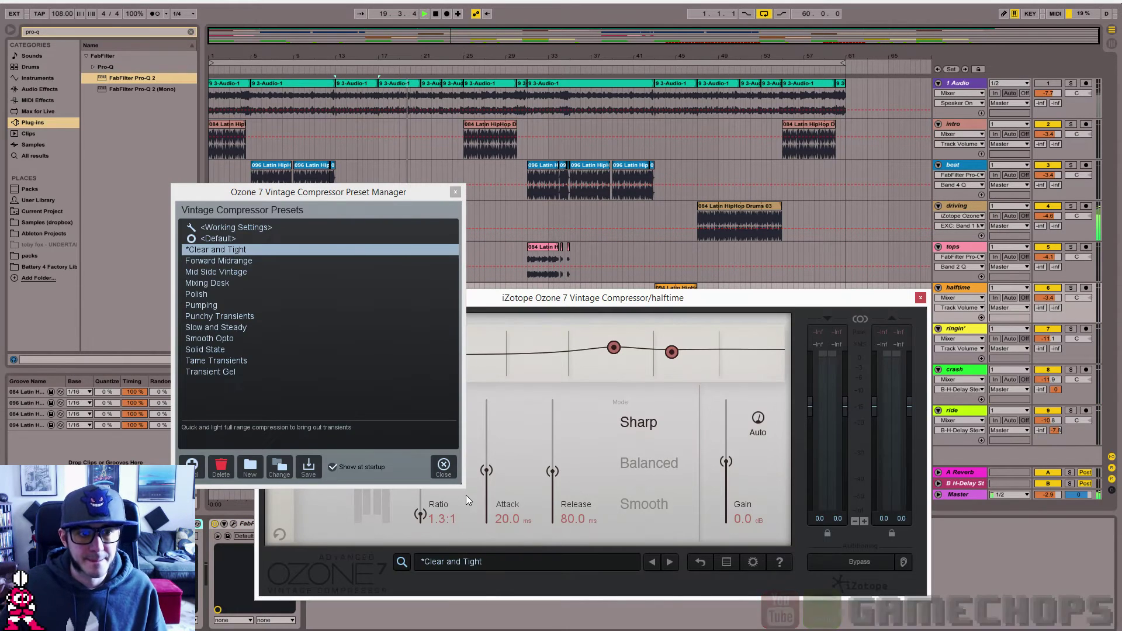
left_click(442, 467)
left_click_drag(405, 302, 632, 290)
key("space")
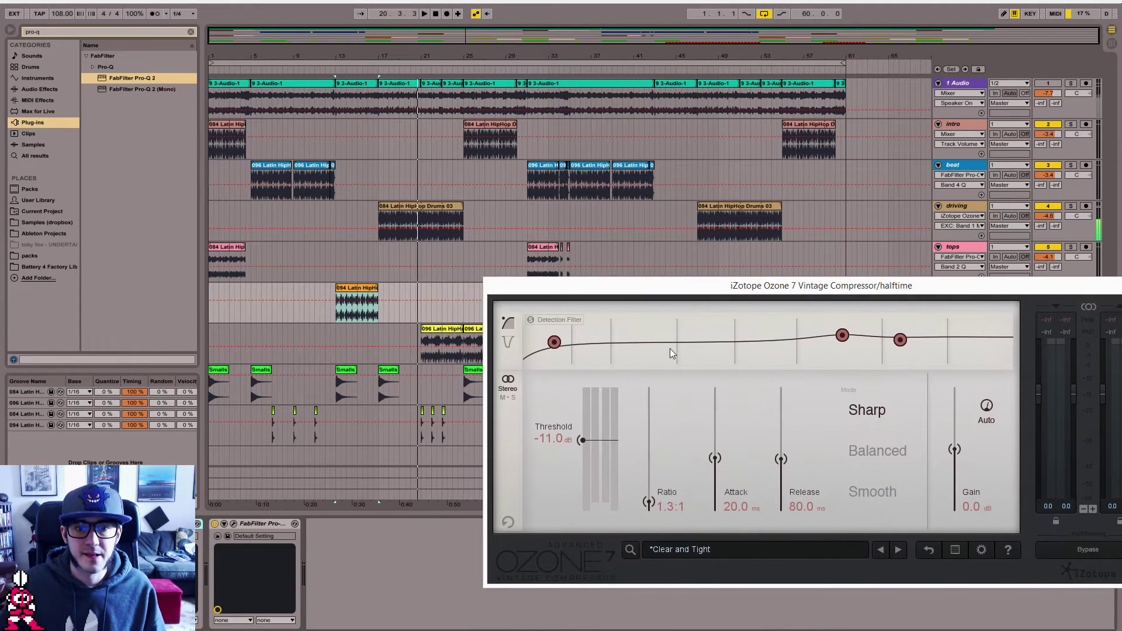
key("space")
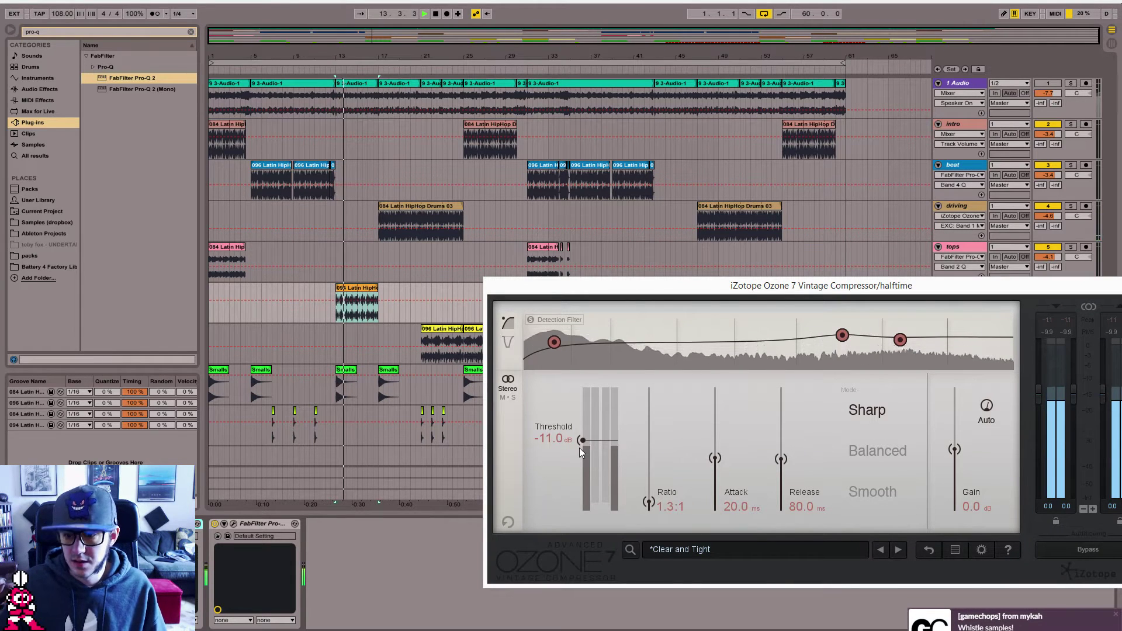
- Switch to Slack and open the shared Dropbox link to the Whistles sample folder from the latest direct message
key("alt+Tab")
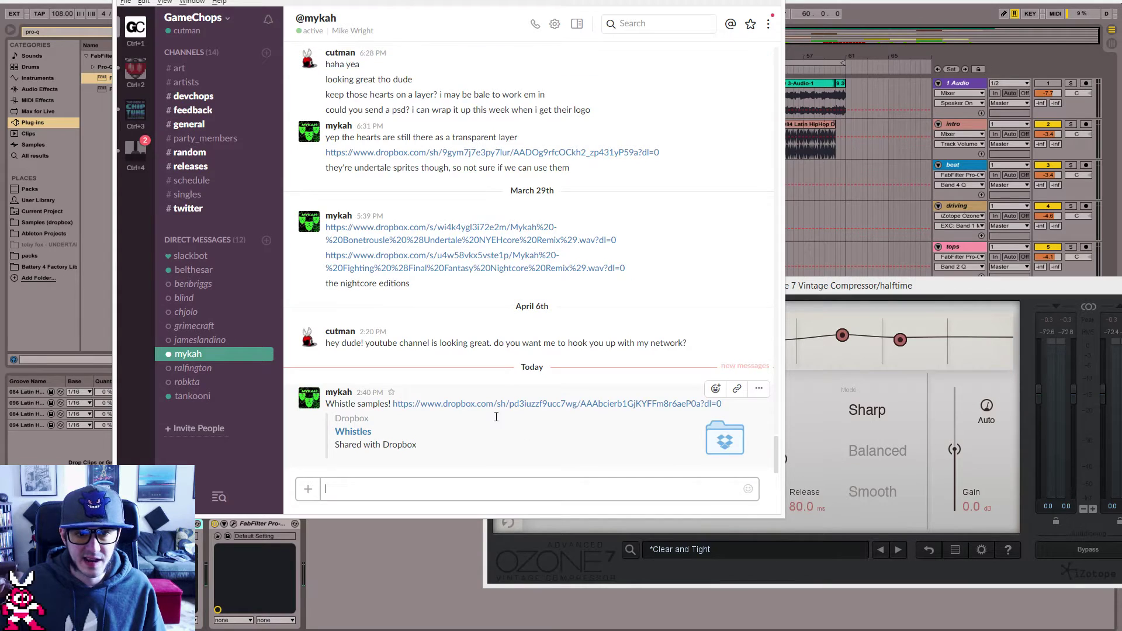
left_click(492, 404)
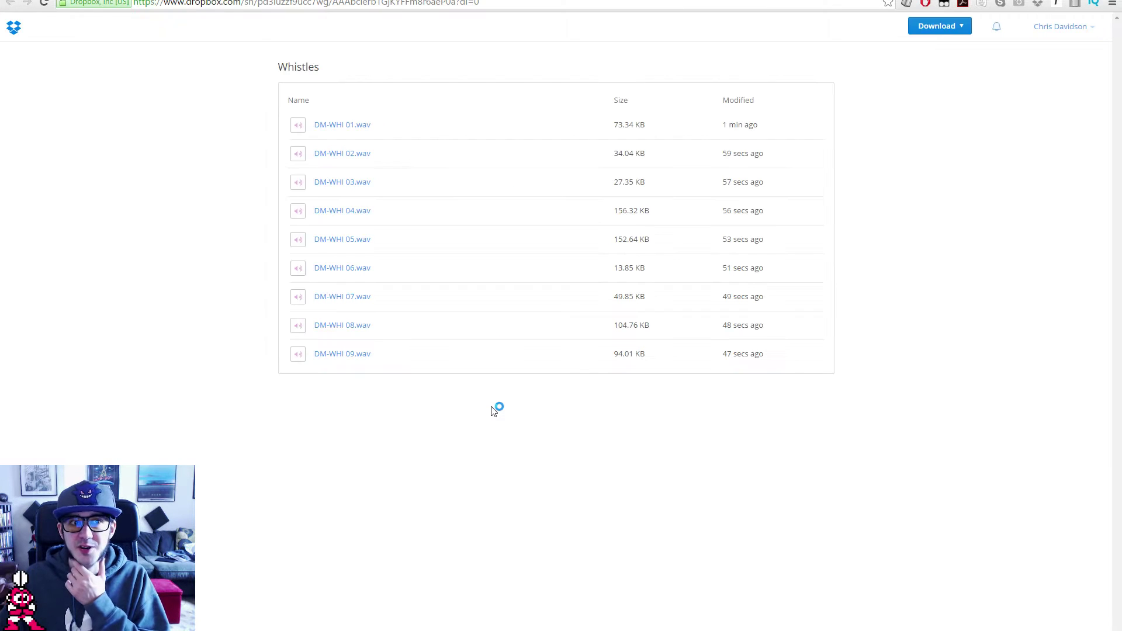
- Download the shared Whistles folder as a .zip and audition its samples from DM-WHI 01.wav up to DM-WHI 05.wav
left_click(959, 27)
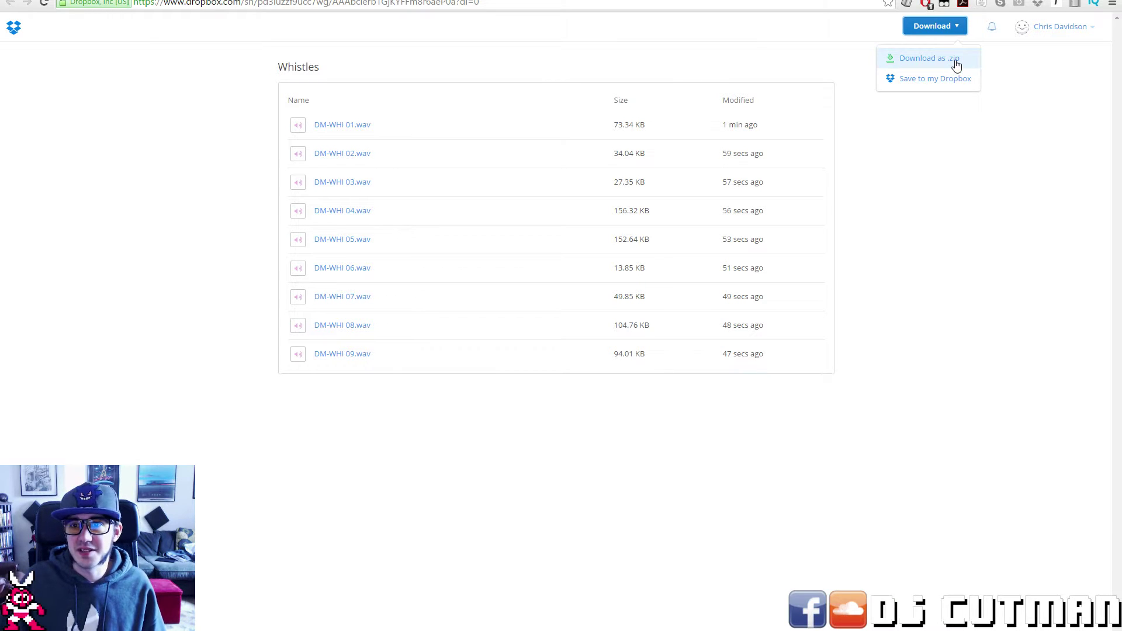
left_click(956, 61)
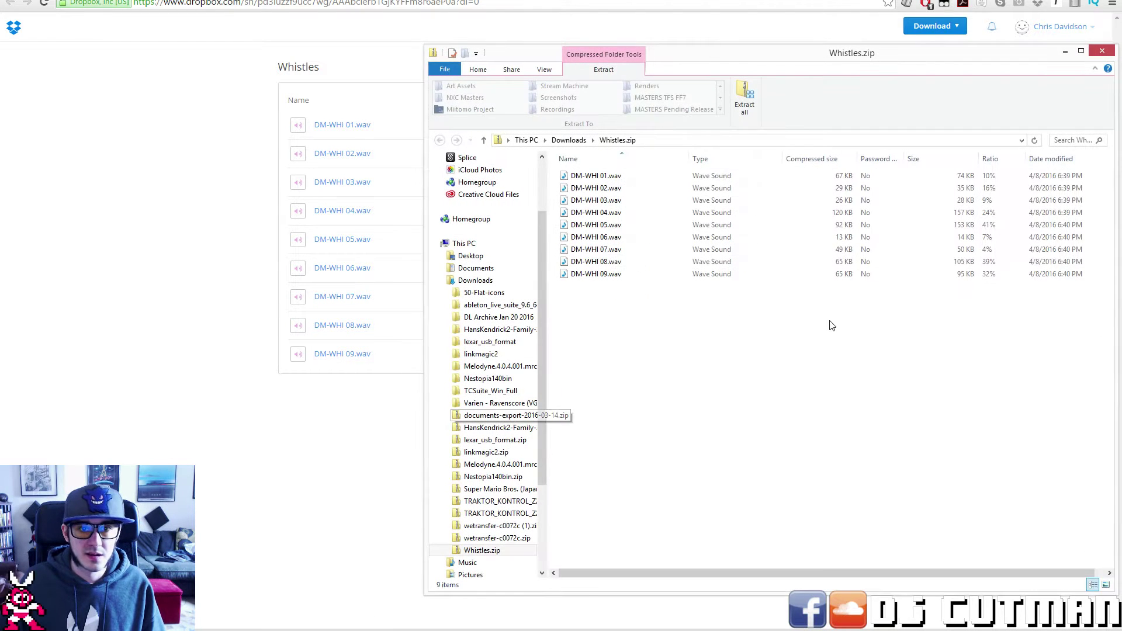
left_click(576, 177)
double_click(575, 177)
double_click(591, 191)
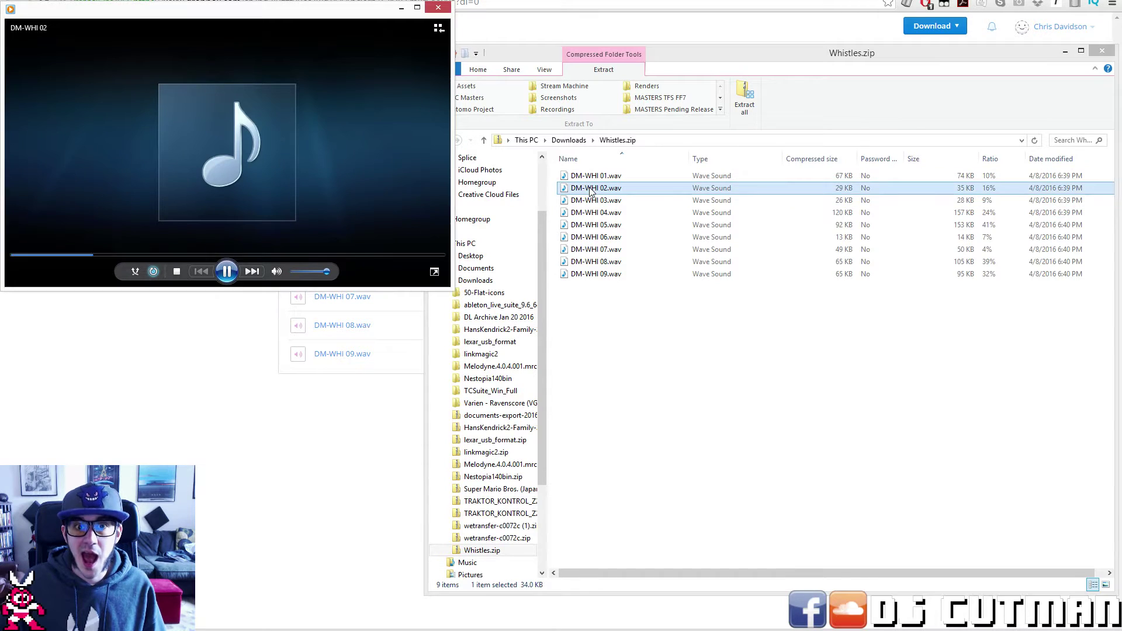
double_click(592, 202)
double_click(592, 213)
double_click(592, 226)
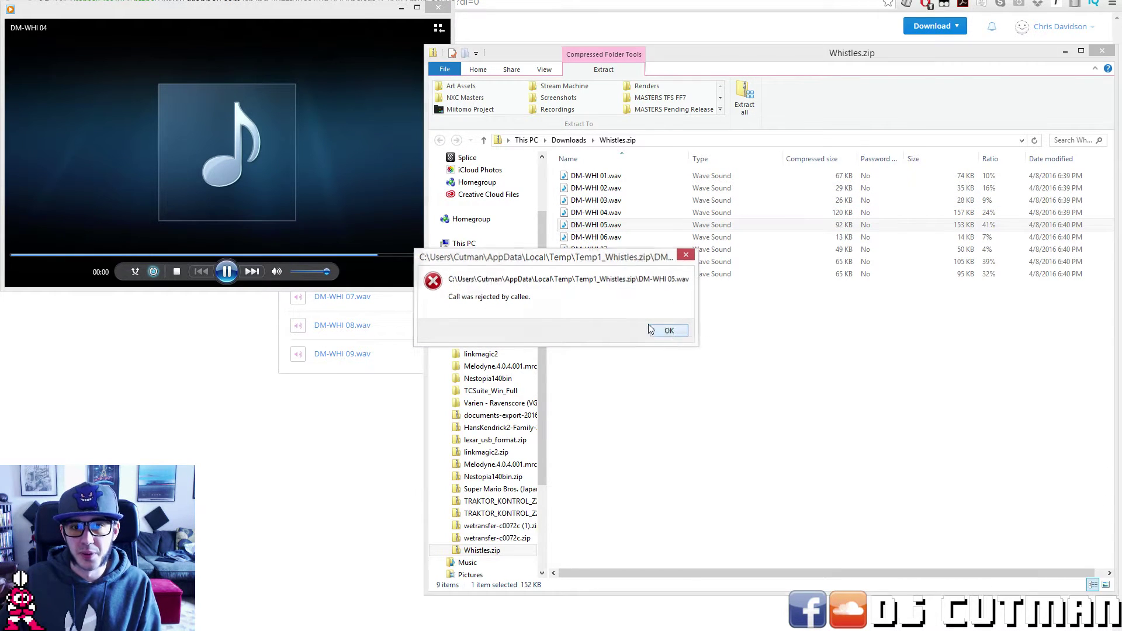
- Dismiss the playback error, audition samples DM-WHI 06.wav to DM-WHI 09.wav, replay DM-WHI 08.wav and close the media player
left_click(651, 330)
left_click(632, 326)
double_click(596, 237)
double_click(608, 250)
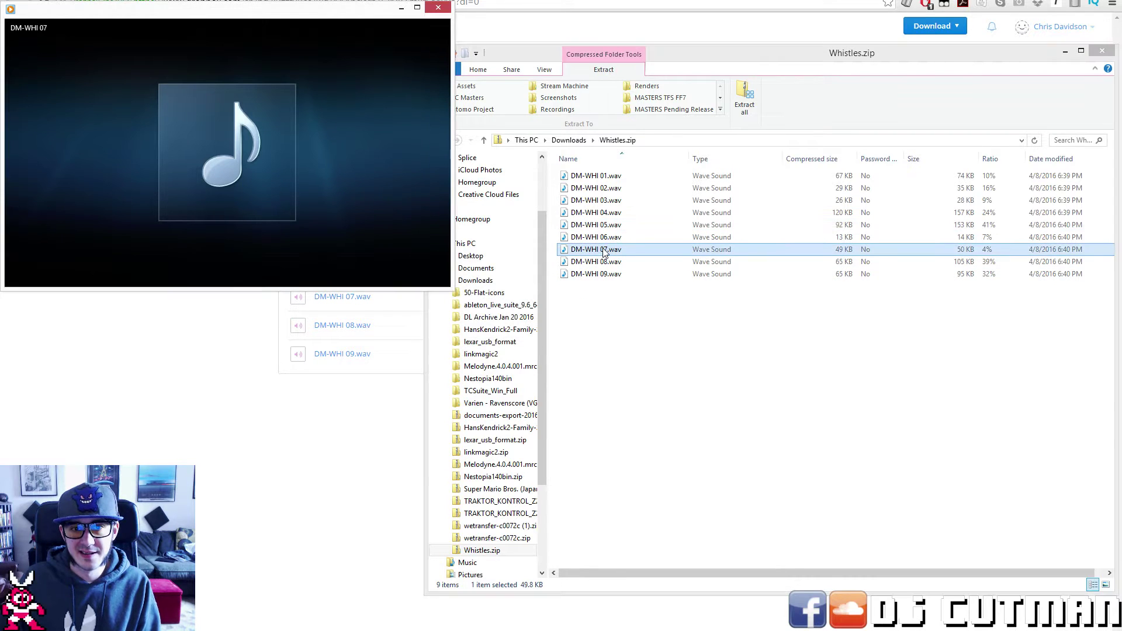
double_click(603, 263)
double_click(610, 274)
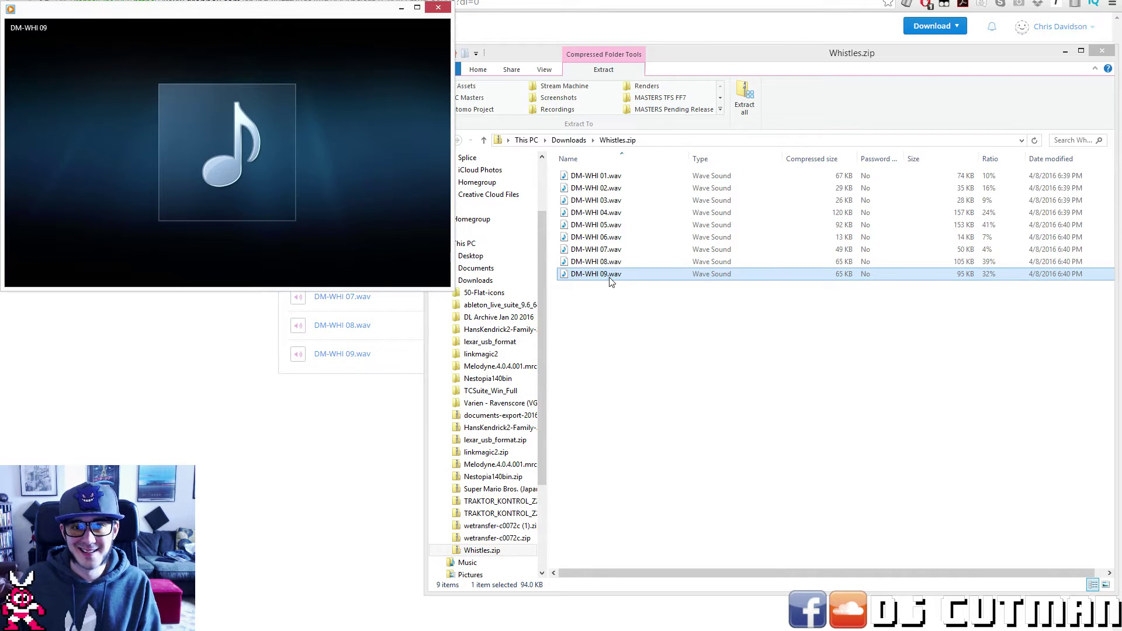
double_click(600, 265)
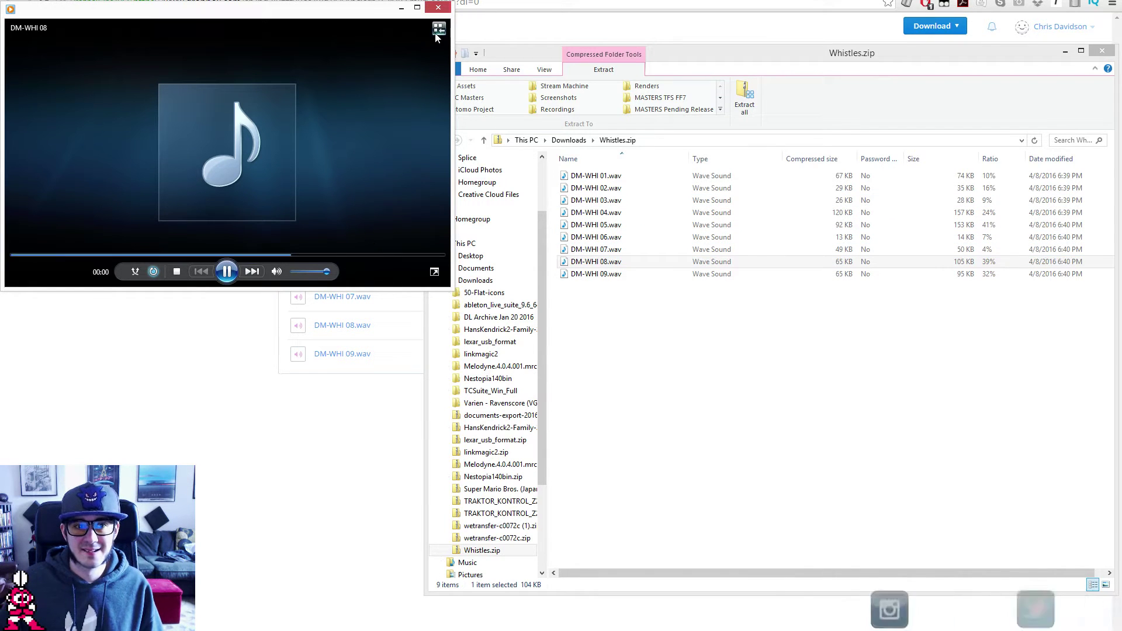
left_click(439, 9)
- Extract Whistles.zip into its own Whistles folder within Downloads and open the extracted folder
left_click(569, 141)
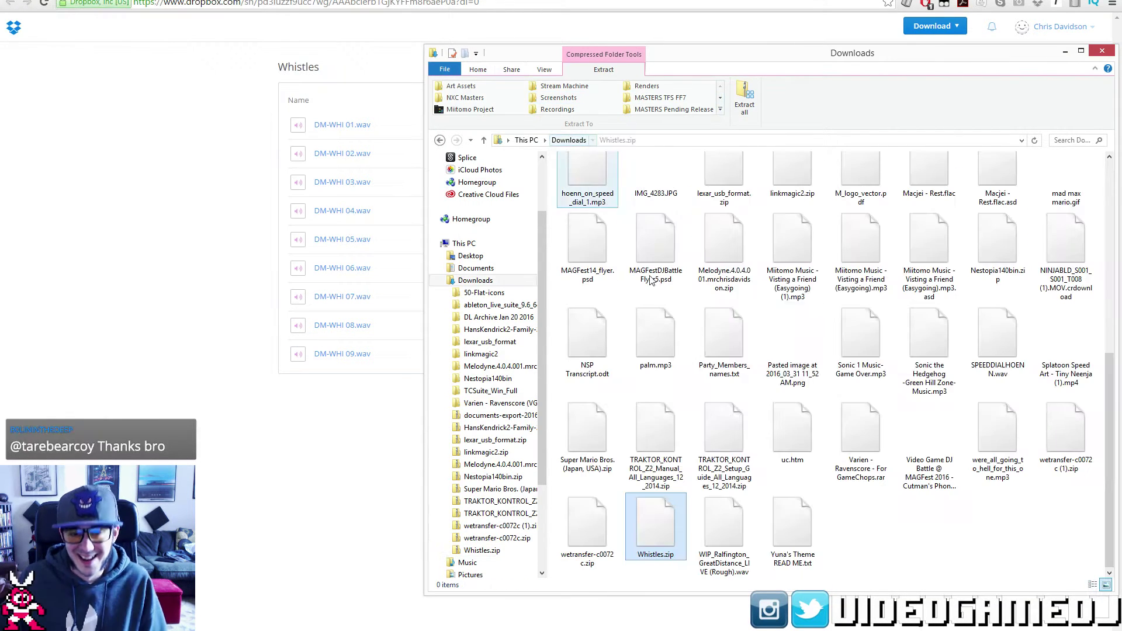
right_click(664, 537)
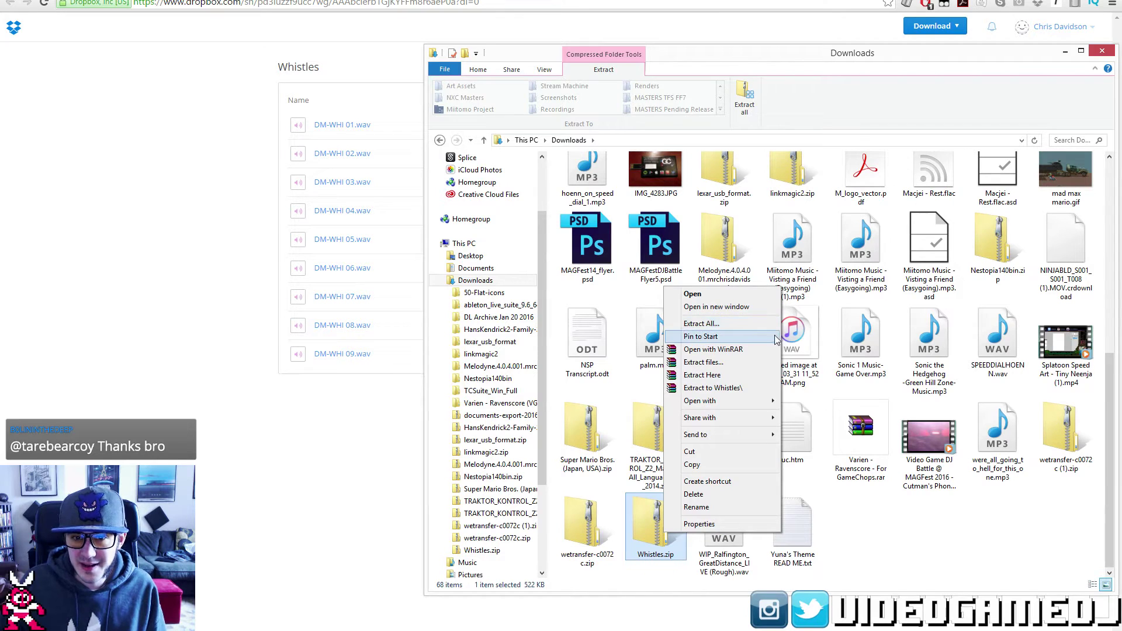
left_click(754, 388)
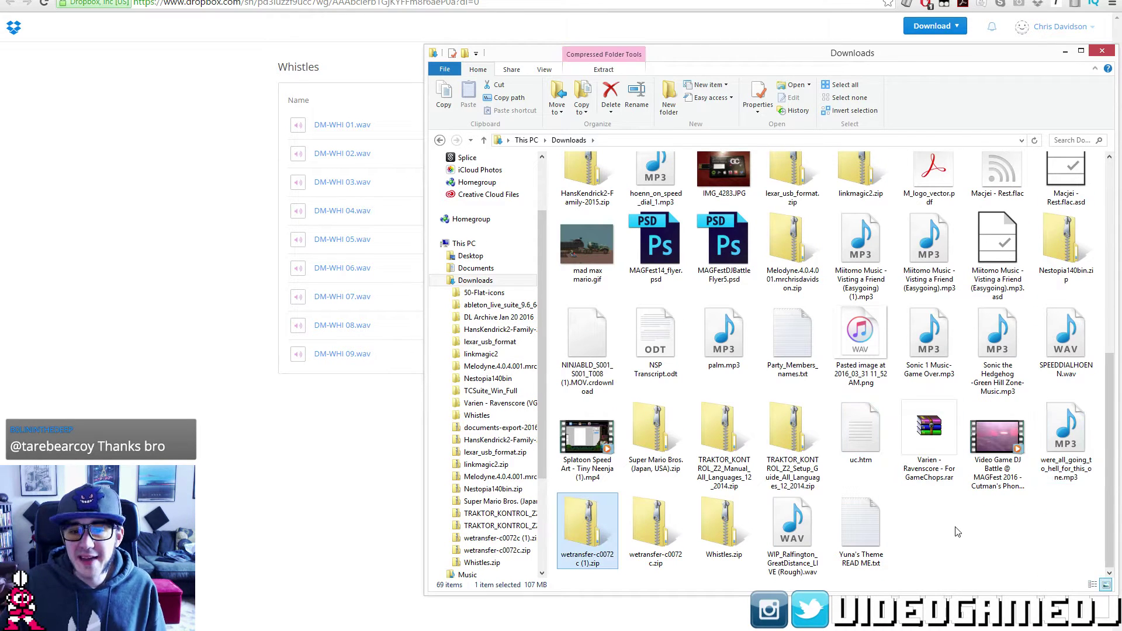
key("w")
key("w")
key("w")
key("w")
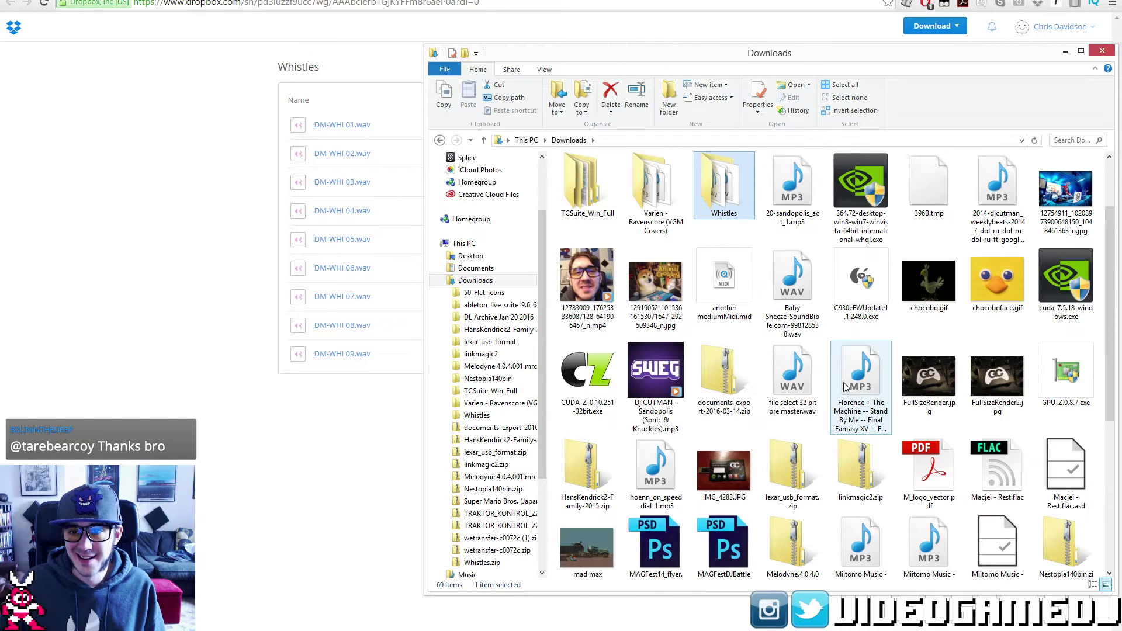
double_click(742, 207)
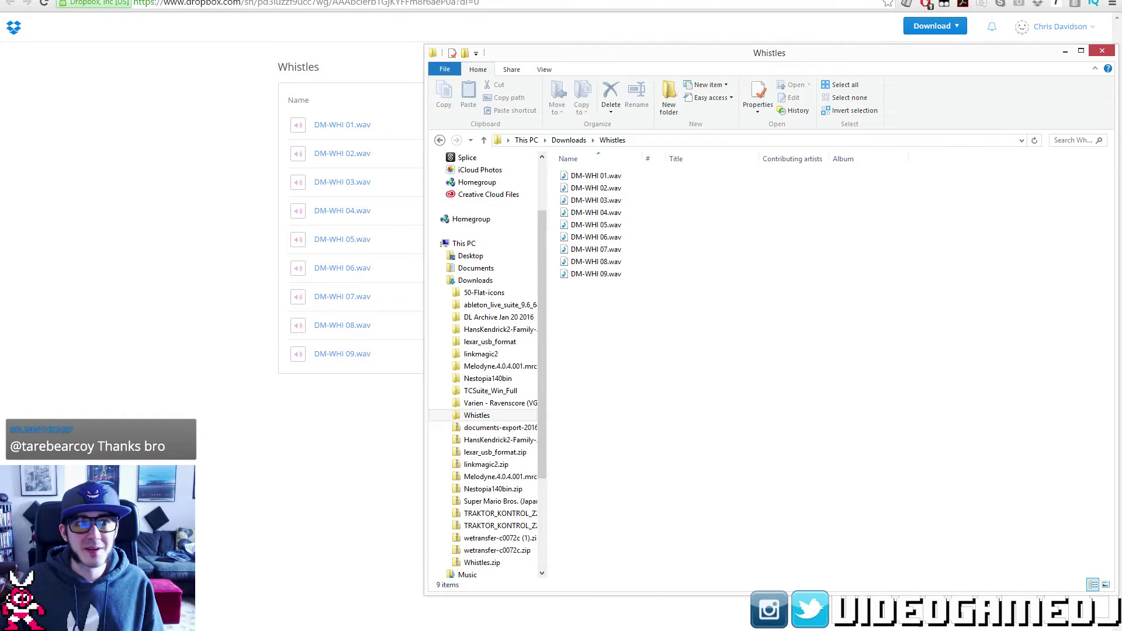
- Close the Dropbox page, clear away the Slack and file windows, and switch back to Ableton Live
key("alt+Tab")
key("ctrl+w")
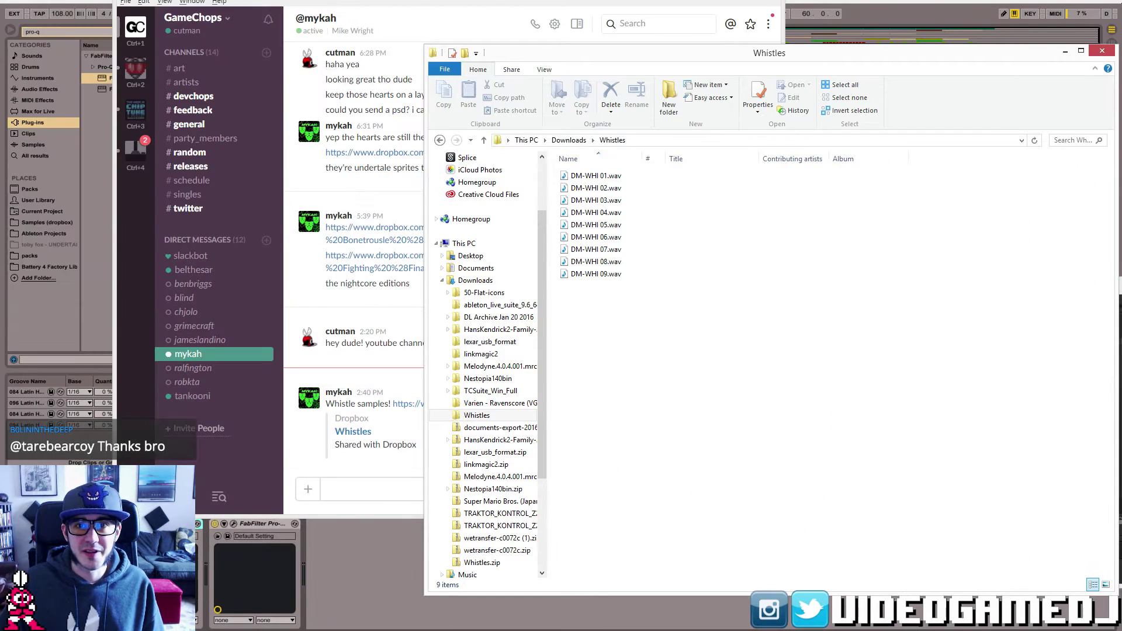
left_click(727, 0)
left_click(594, 2)
- Lower the halftime track's Vintage Compressor threshold to -18.3 dB during playback and replay the clip to check it
key("space")
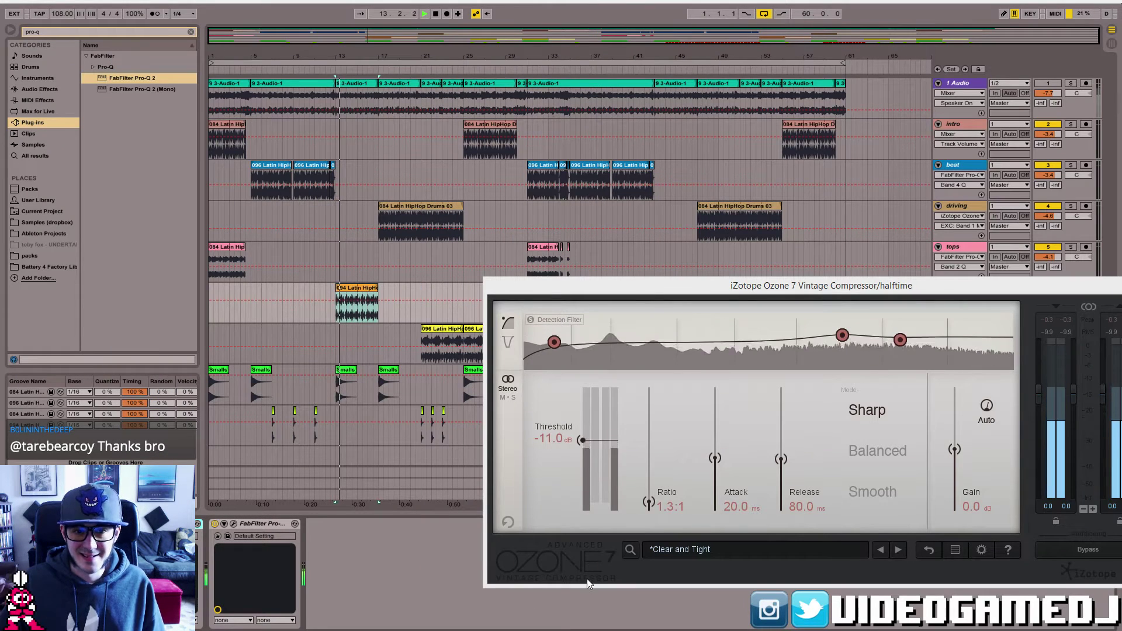
left_click_drag(581, 439, 580, 451)
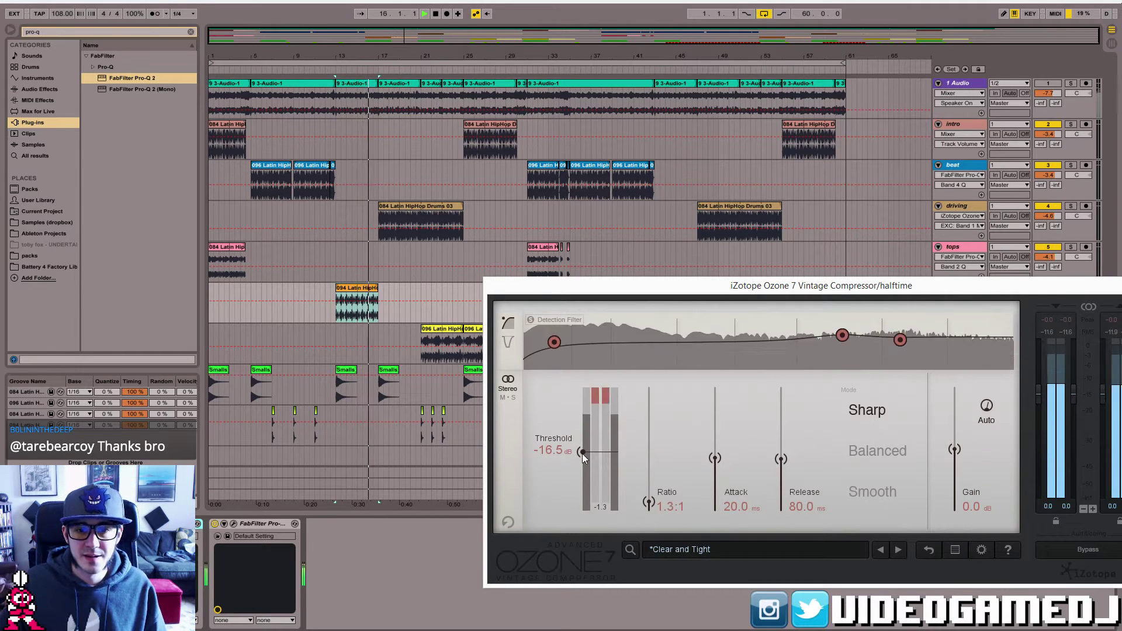
left_click_drag(582, 454, 581, 455)
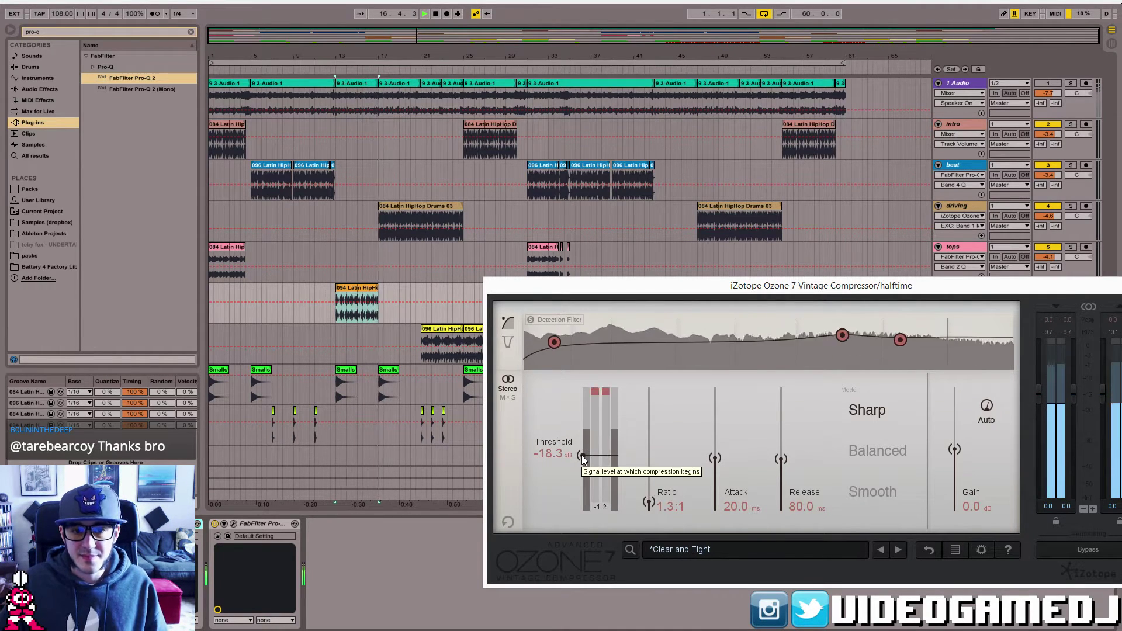
key("space")
key("space")
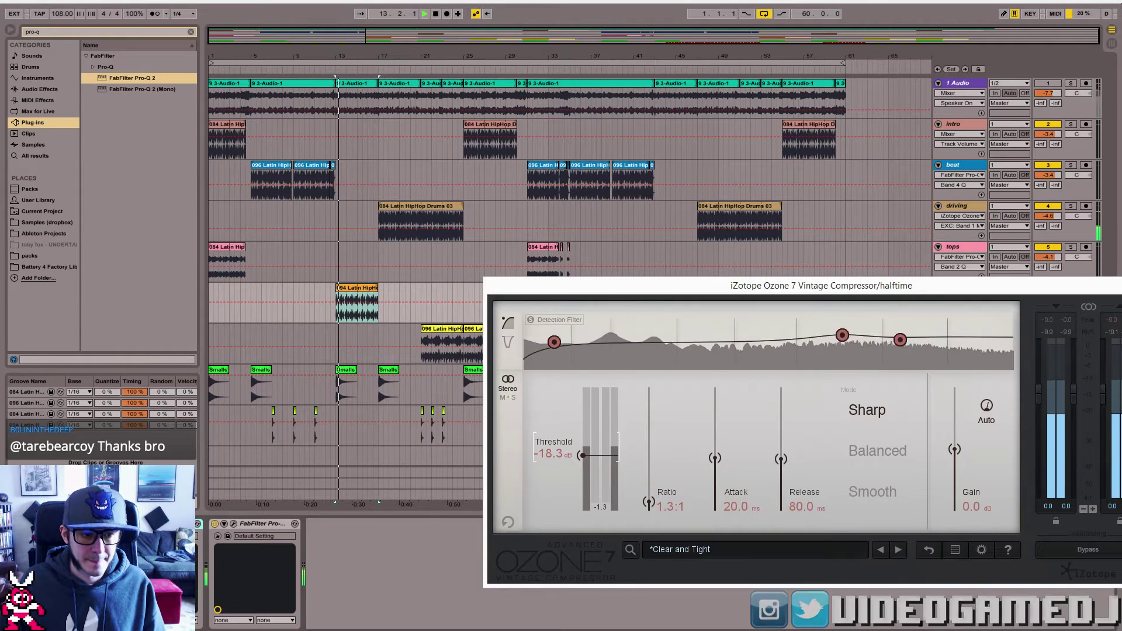
- Reduce the halftime track's Ozone 5 Exciter mix to about 14% on the lowest band and 7.8% on the second band
left_click(135, 524)
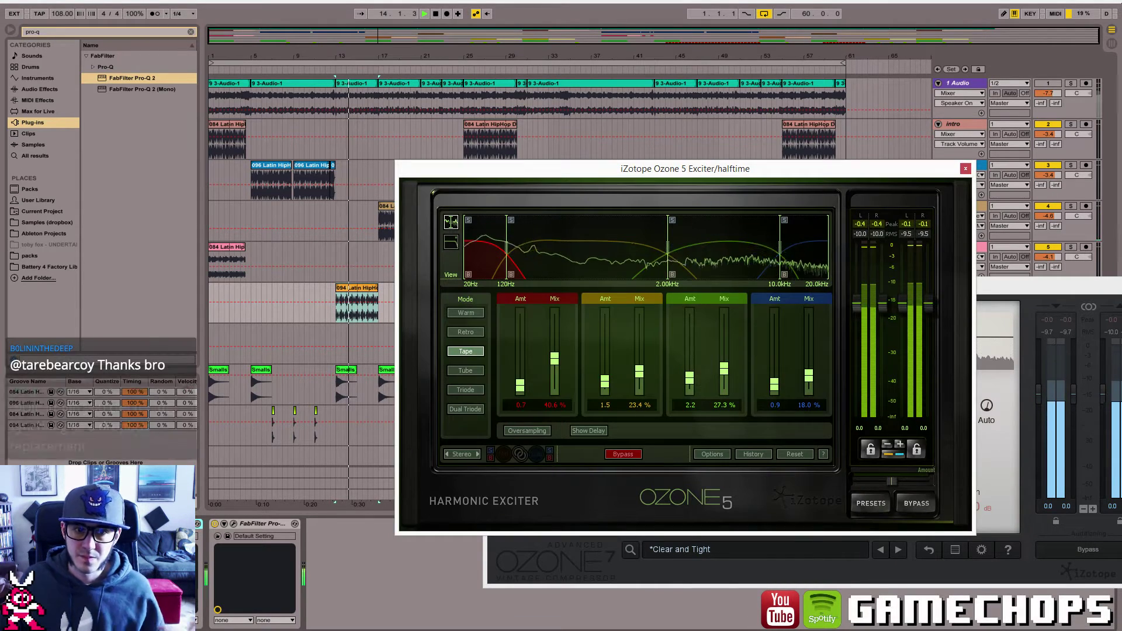
left_click(136, 524)
left_click(136, 524)
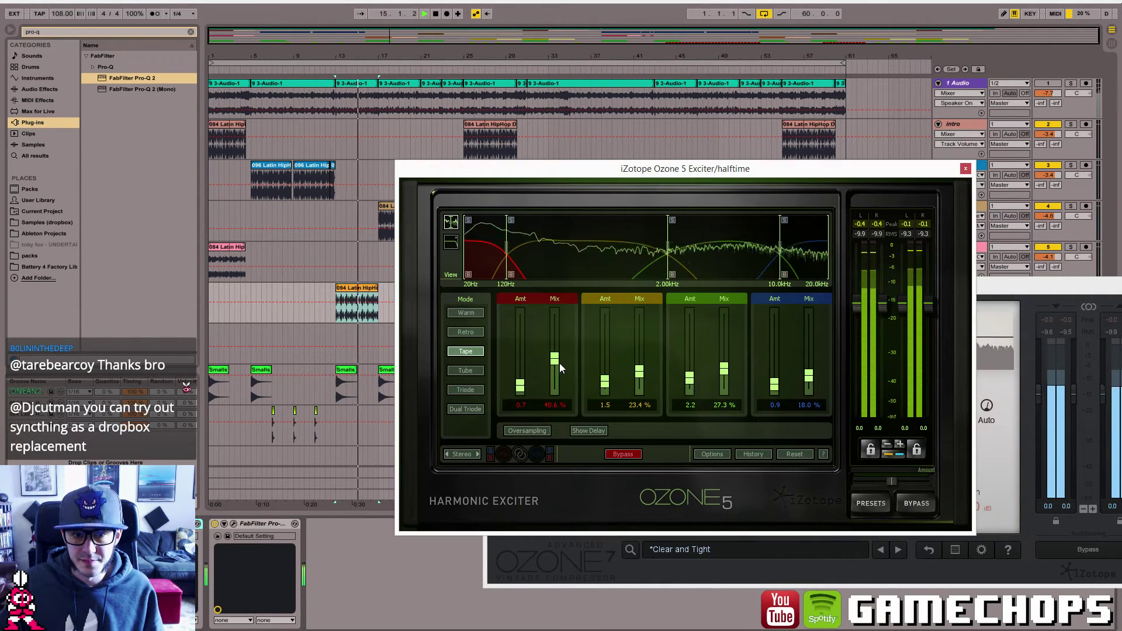
left_click_drag(558, 363, 558, 373)
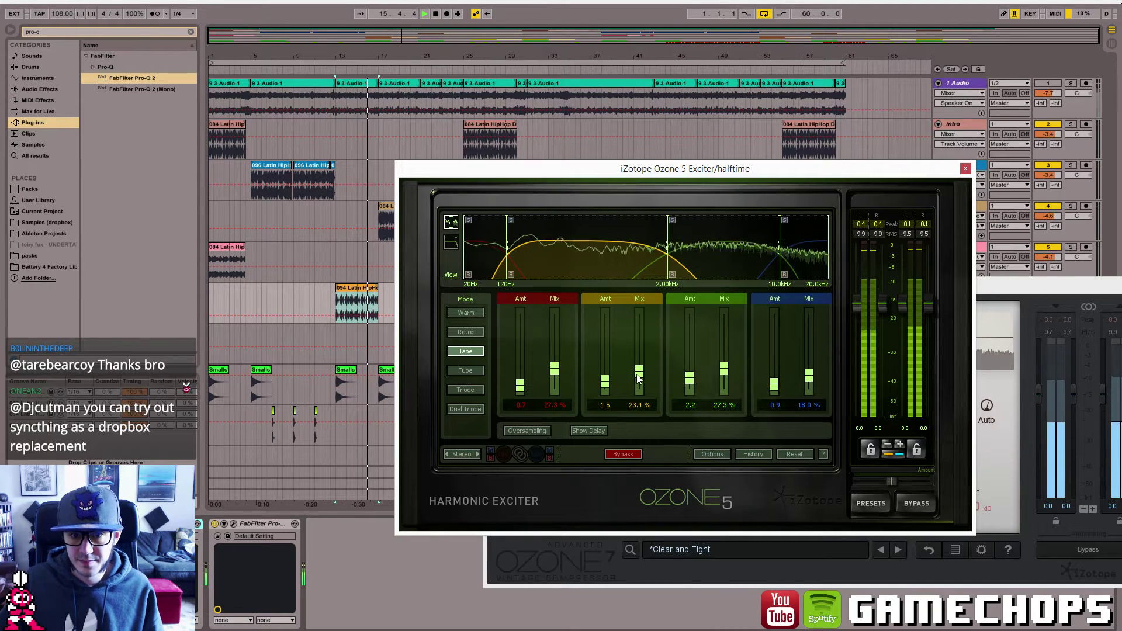
left_click_drag(640, 371, 639, 383)
left_click_drag(554, 369, 554, 379)
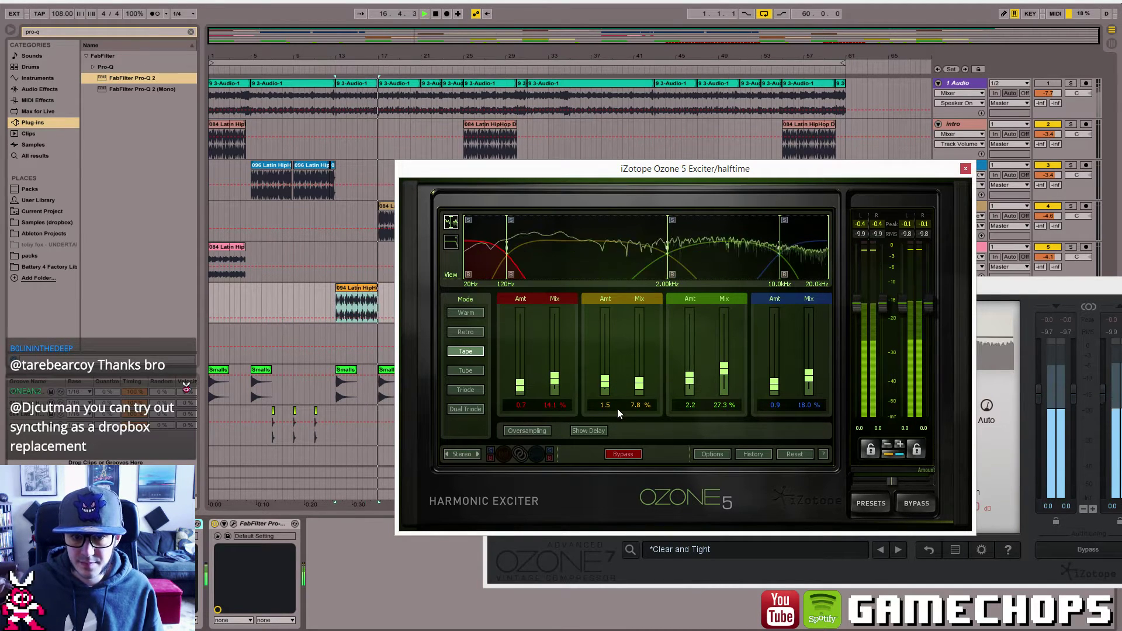
key("space")
left_click(136, 524)
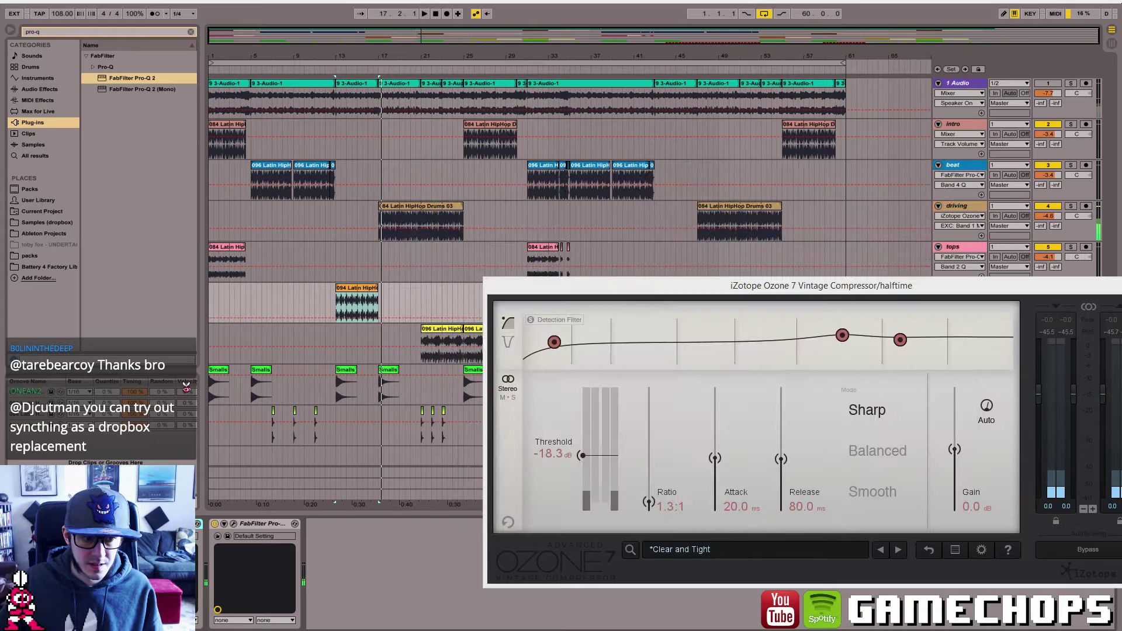
- Examine the halftime track's Pro-Q 2 curve and spectrum while briefly playing the clip
left_click(234, 524)
key("space")
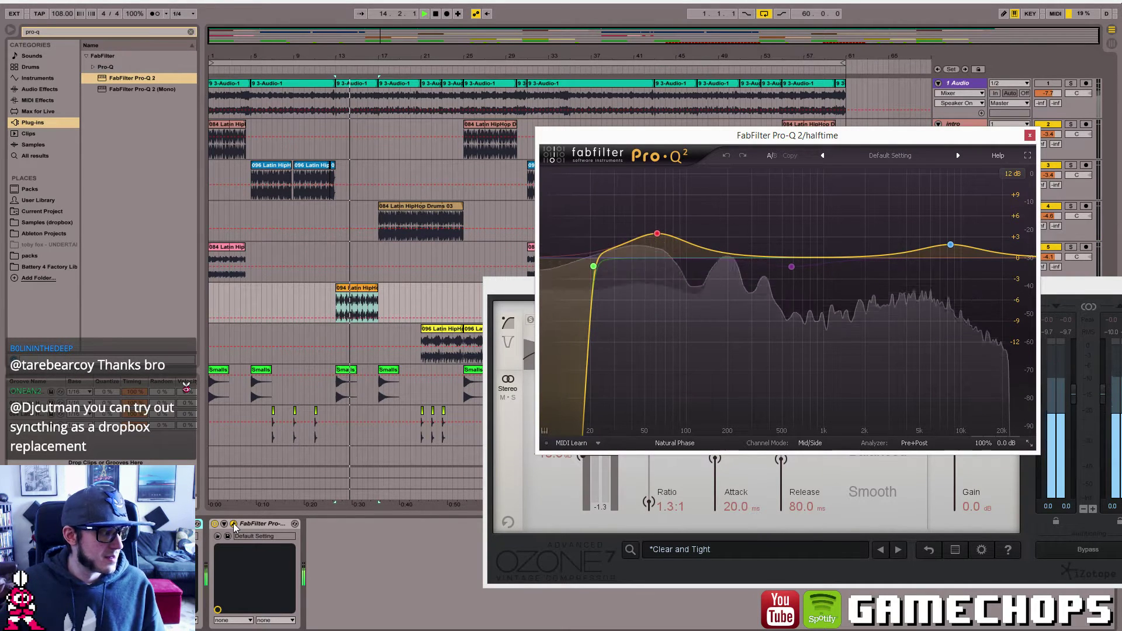
key("space")
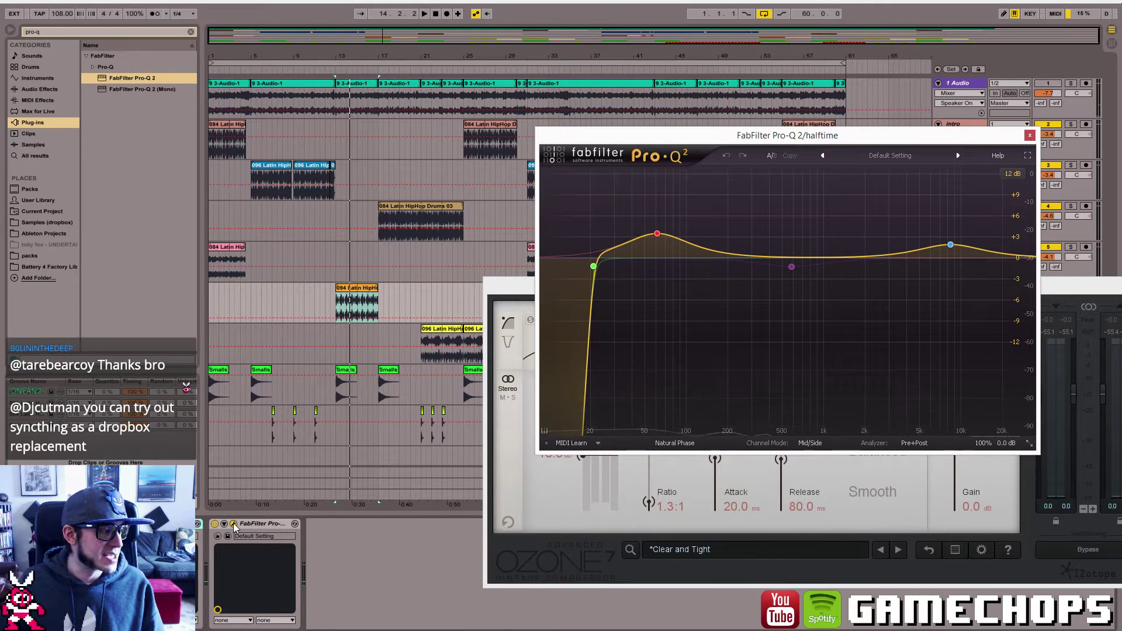
left_click(235, 524)
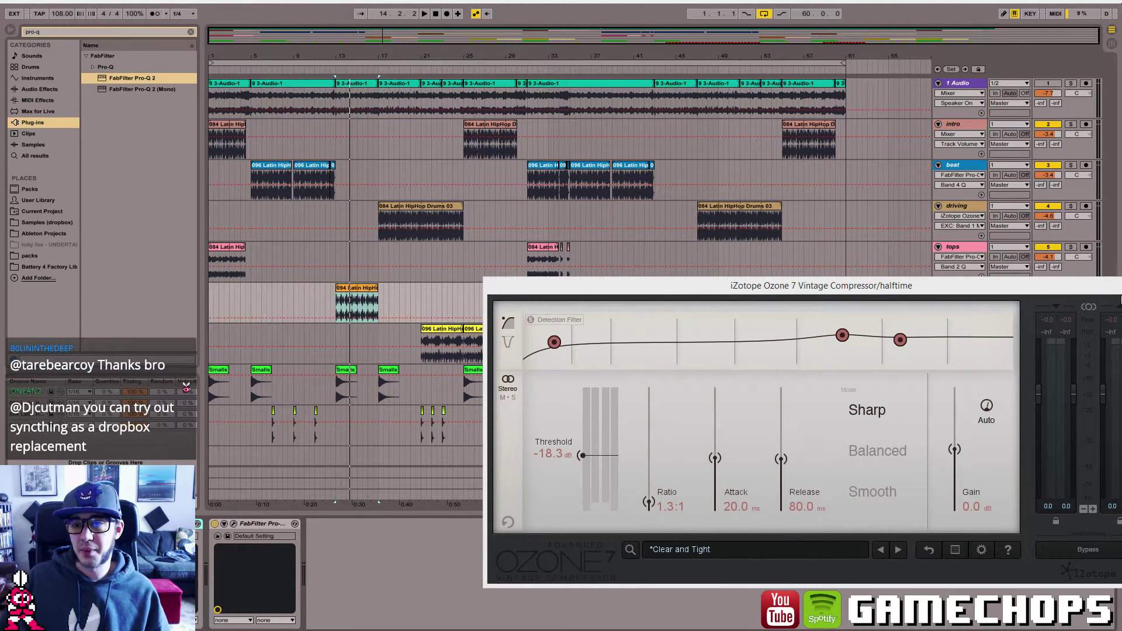
- Close the Vintage Compressor window, then raise the low cut frequency and reduce the 61 Hz boost in the halftime track's Pro-Q 2
left_click_drag(1117, 275, 996, 243)
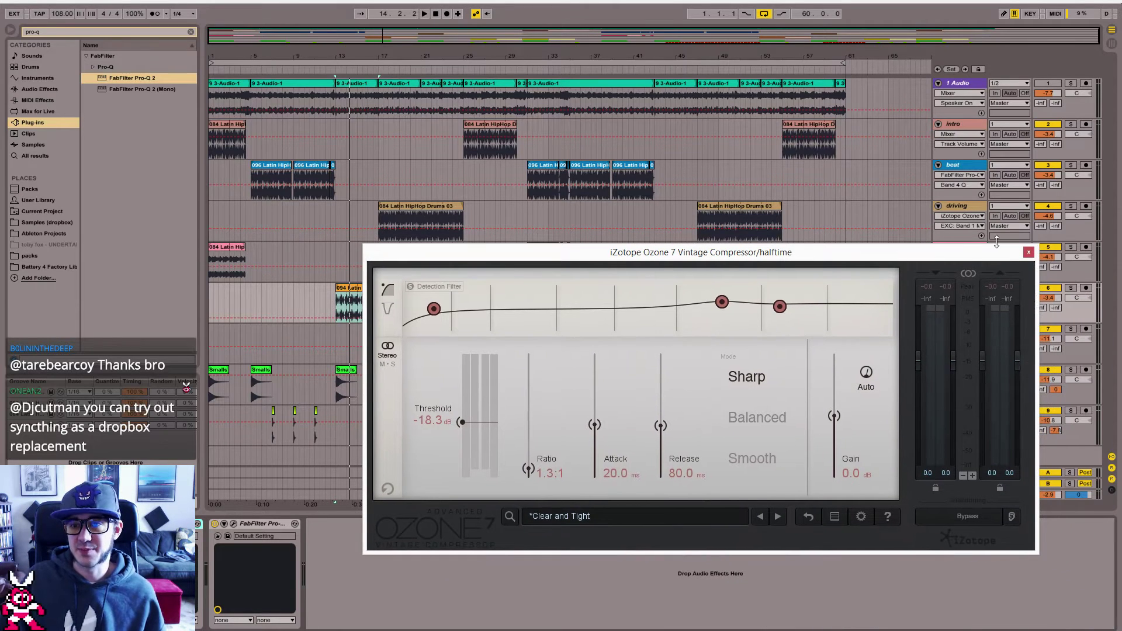
left_click(1028, 253)
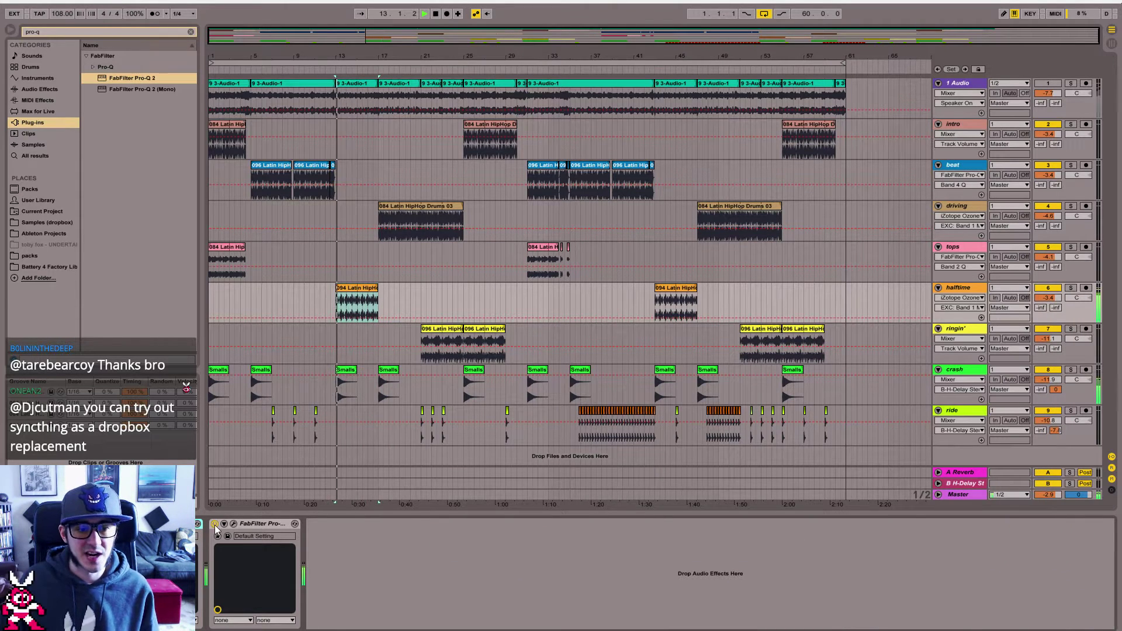
left_click(233, 524)
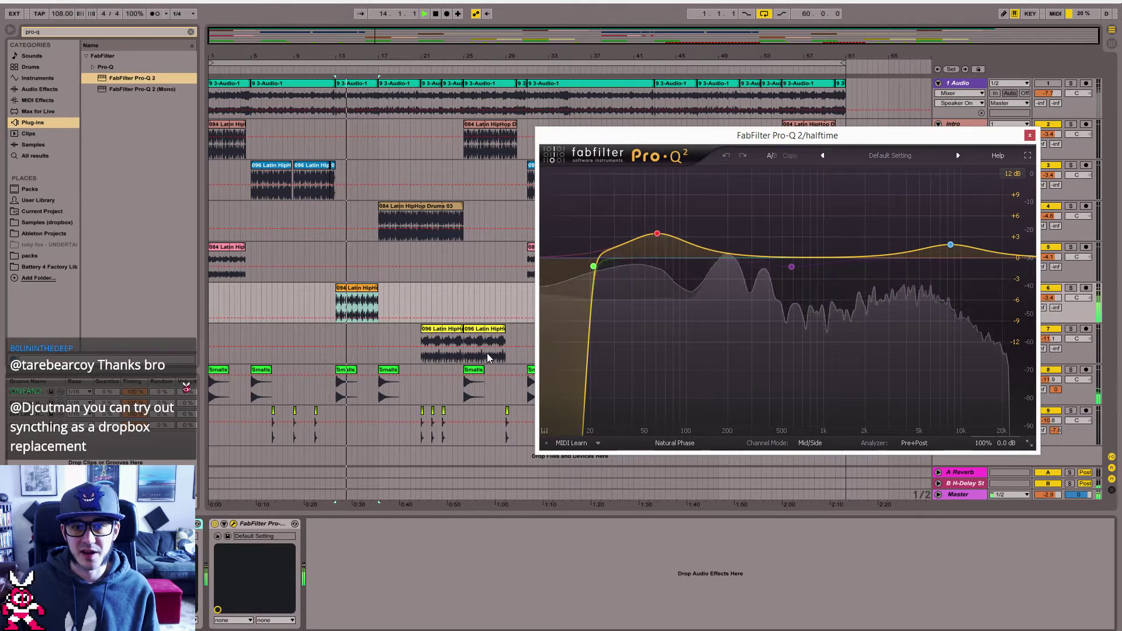
left_click_drag(593, 267, 597, 267)
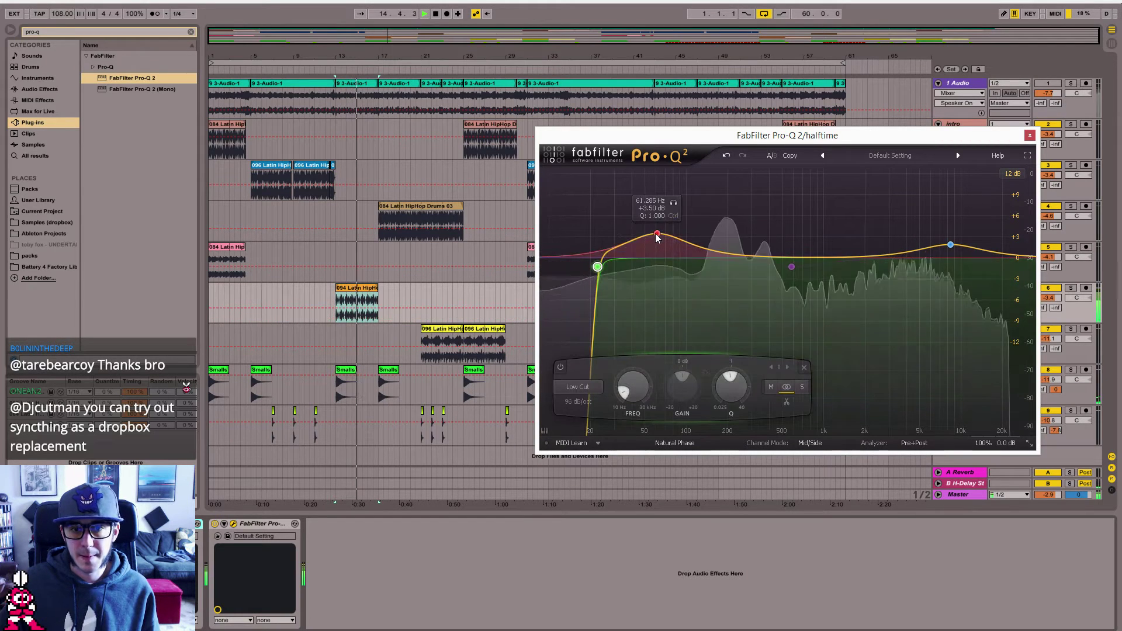
left_click_drag(657, 235, 605, 268)
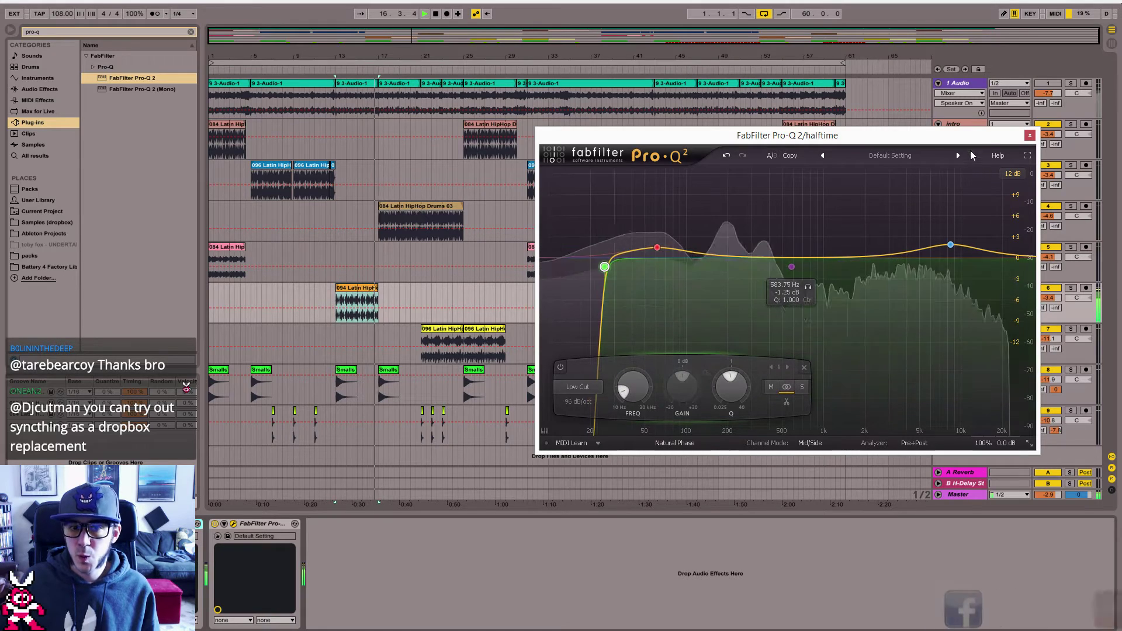
left_click(1030, 135)
- Audition the ringin' track's first clip in solo, unsolo the track and rename it top ringin'
left_click(1070, 330)
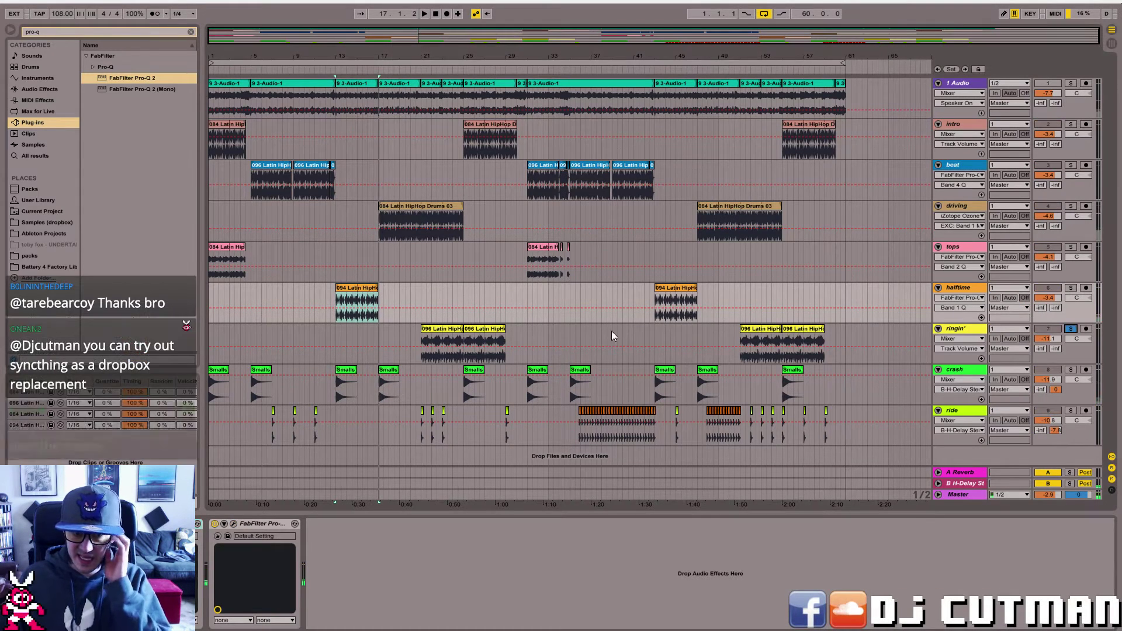
left_click(453, 329)
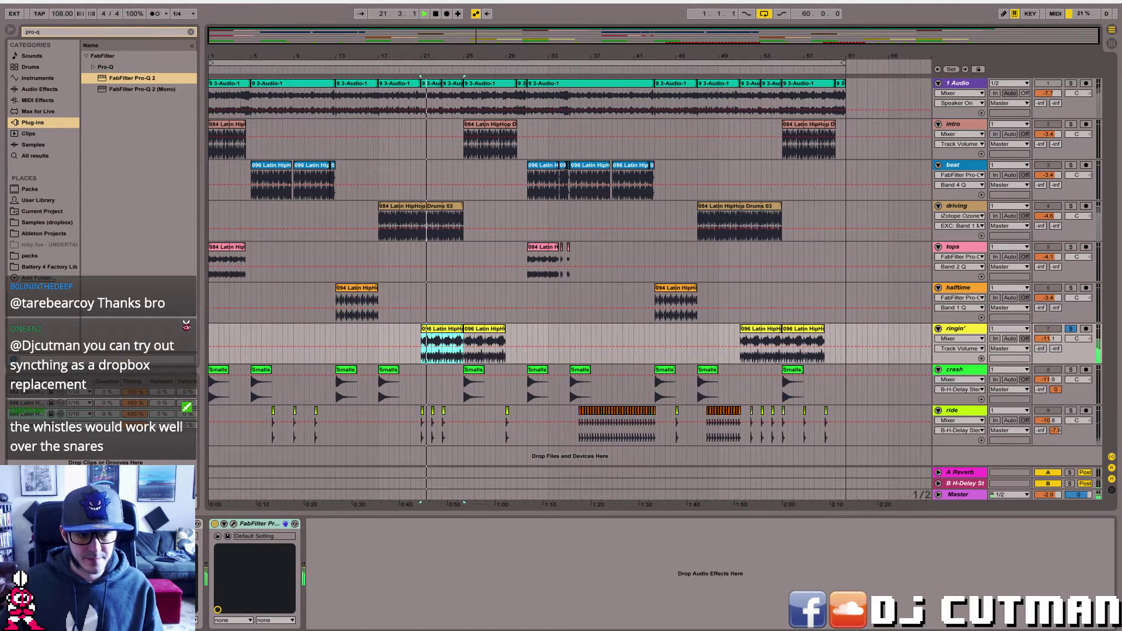
left_click(1072, 330)
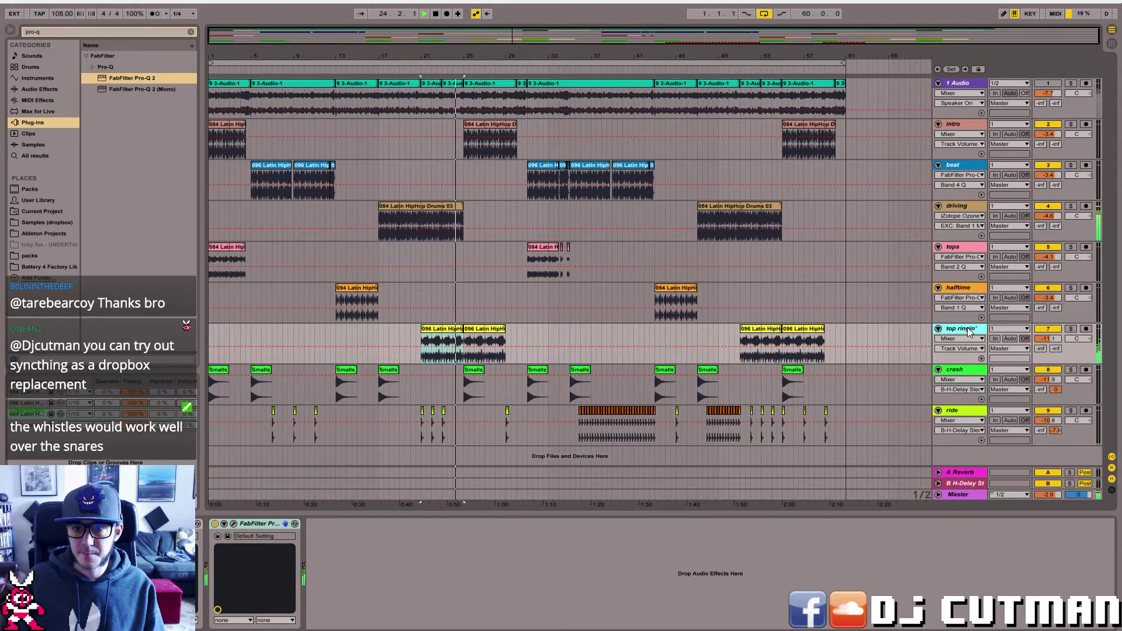
- Move the tops track below halftime, directly above the top ringin' track
left_click(966, 248)
left_click_drag(958, 250, 967, 317)
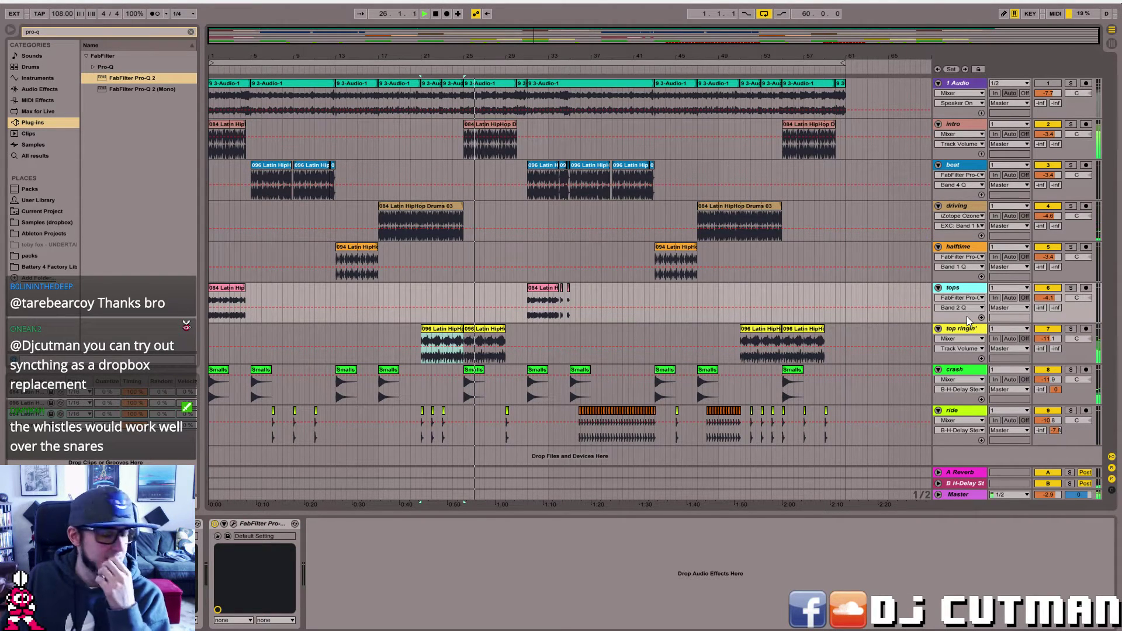
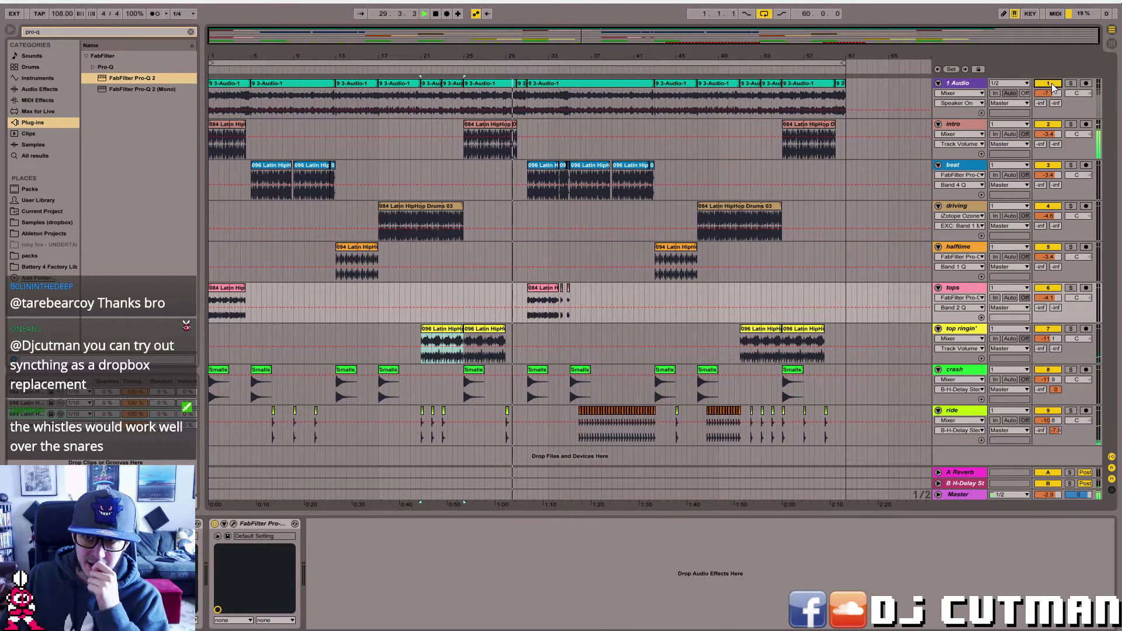
- Compare playback with the 1 Audio track muted and unmuted, then play again from the 1 Audio clip starting at bar 31
left_click(1052, 86)
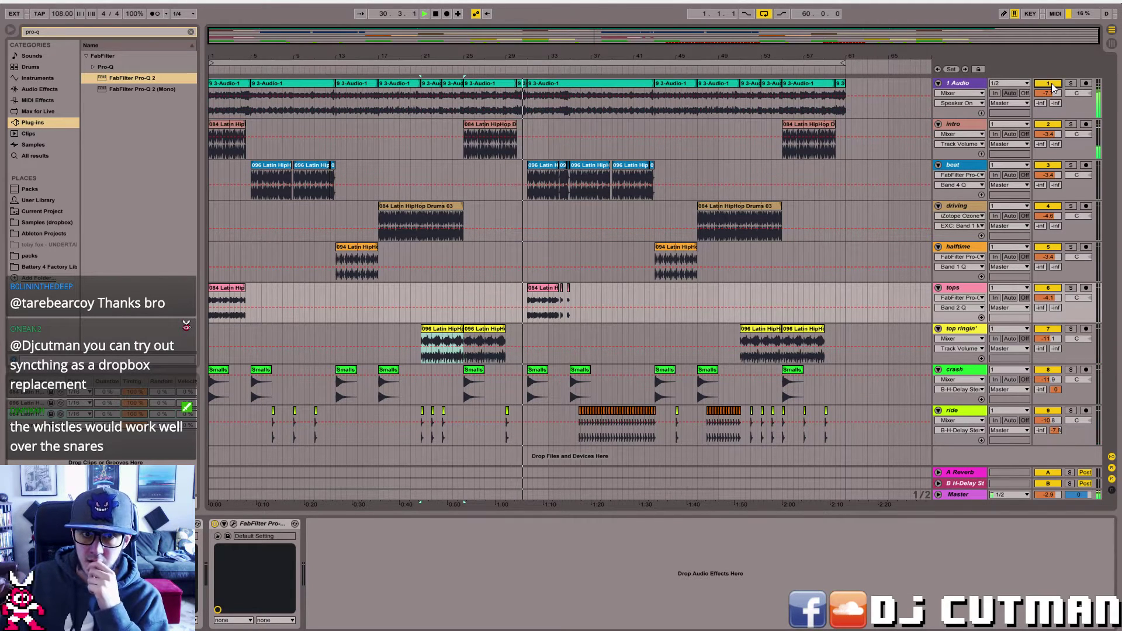
left_click(1052, 85)
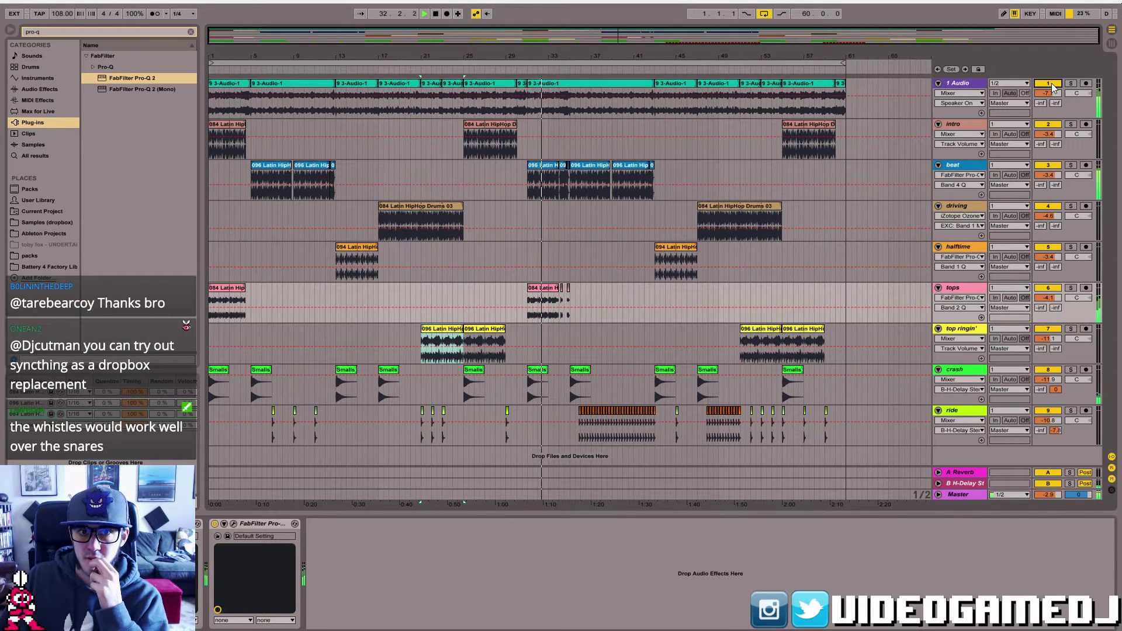
left_click_drag(543, 57, 544, 140)
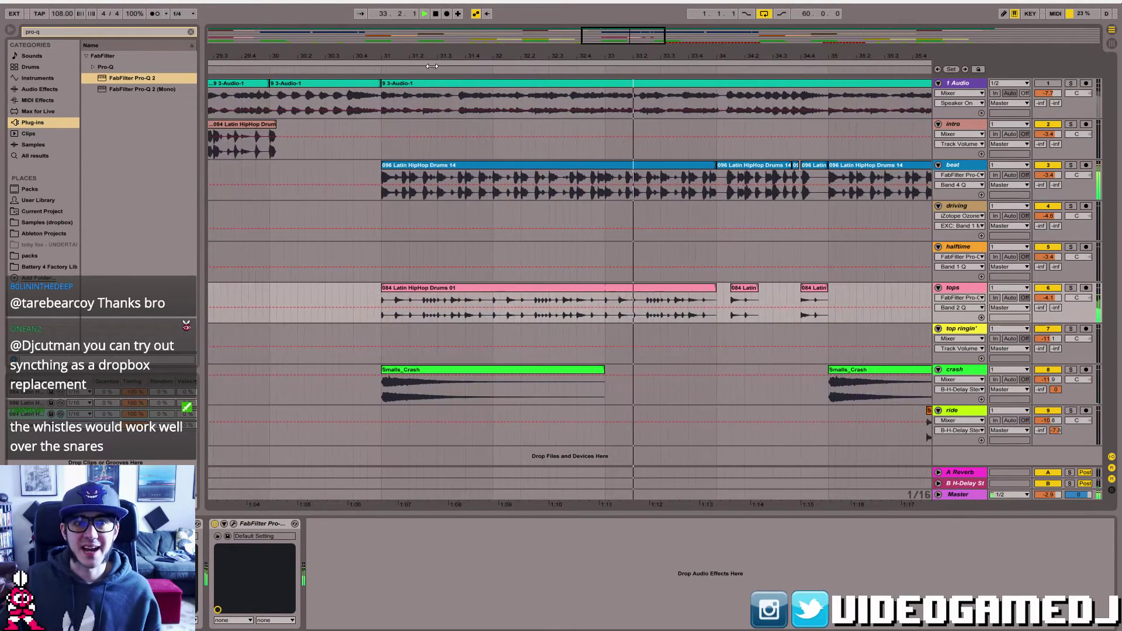
left_click(383, 97)
key("space")
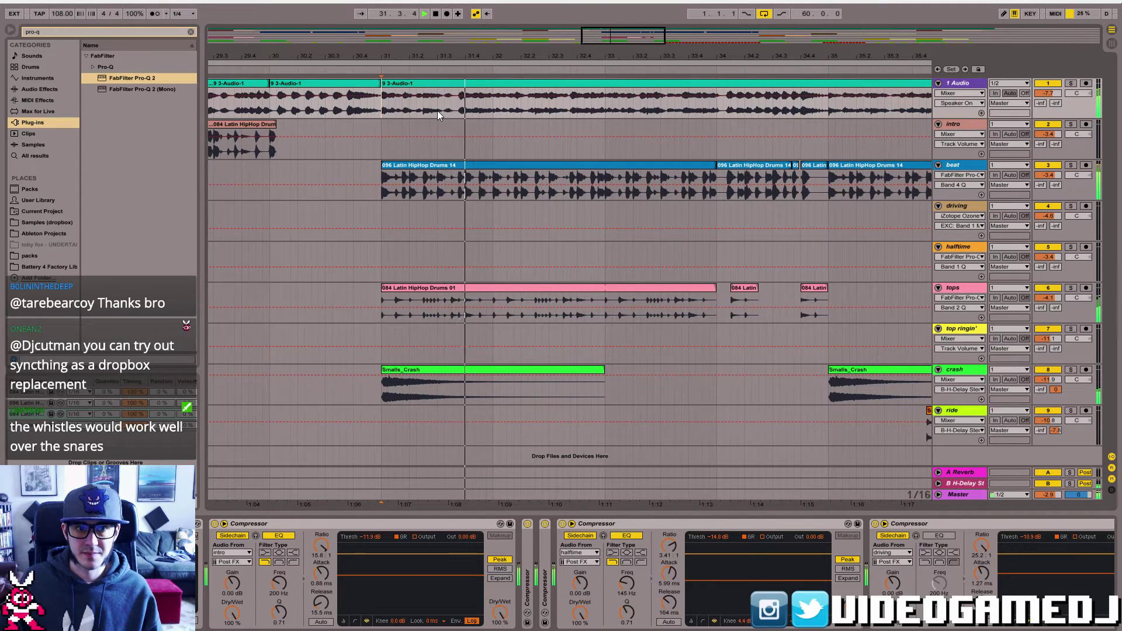
- Try splitting a short section out of the 1 Audio clip shortly after bar 31, undo the split and stop playback
left_click_drag(438, 110, 457, 110)
key("ctrl+e")
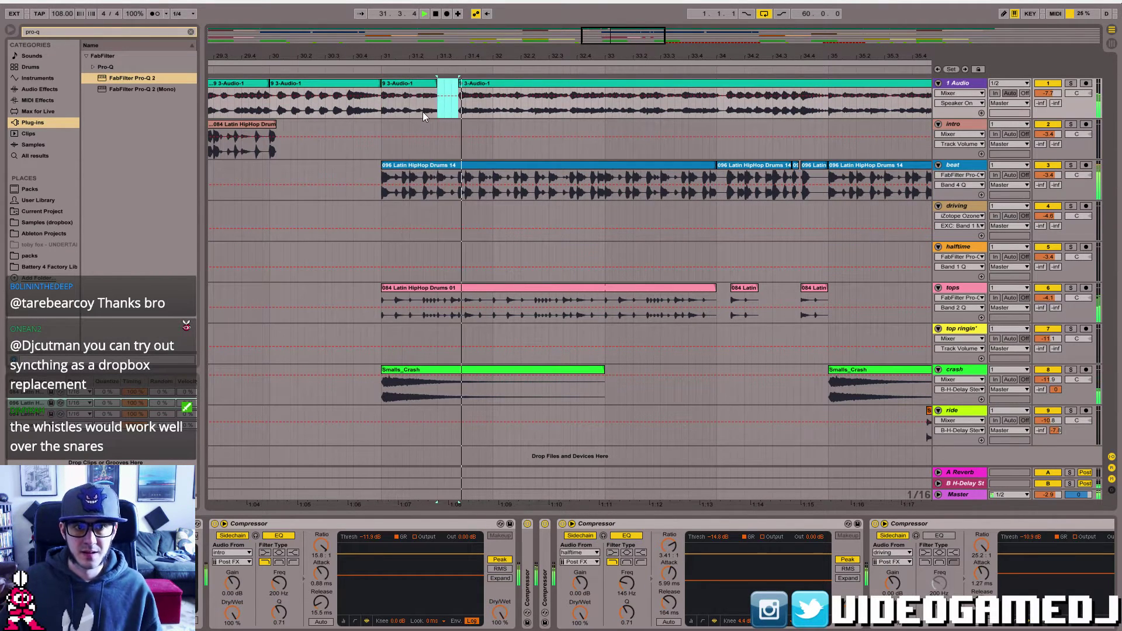
key("ctrl+z")
key("space")
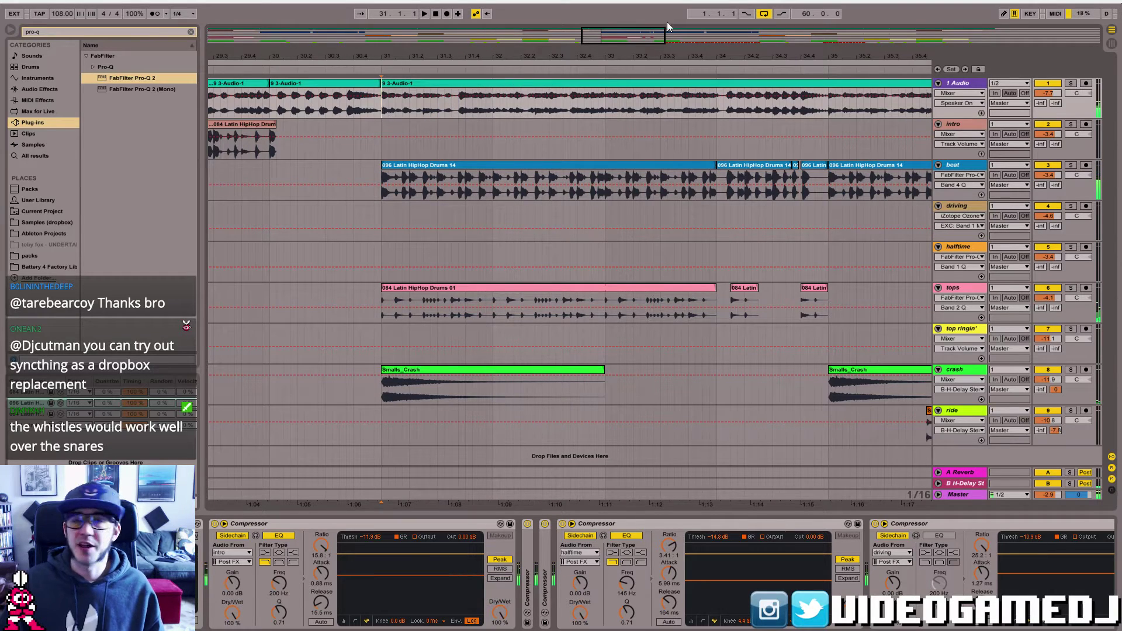
- Insert a new audio track below ride, play the song from about bar 4, and move the new track between driving and halftime
left_click_drag(636, 25, 636, 8)
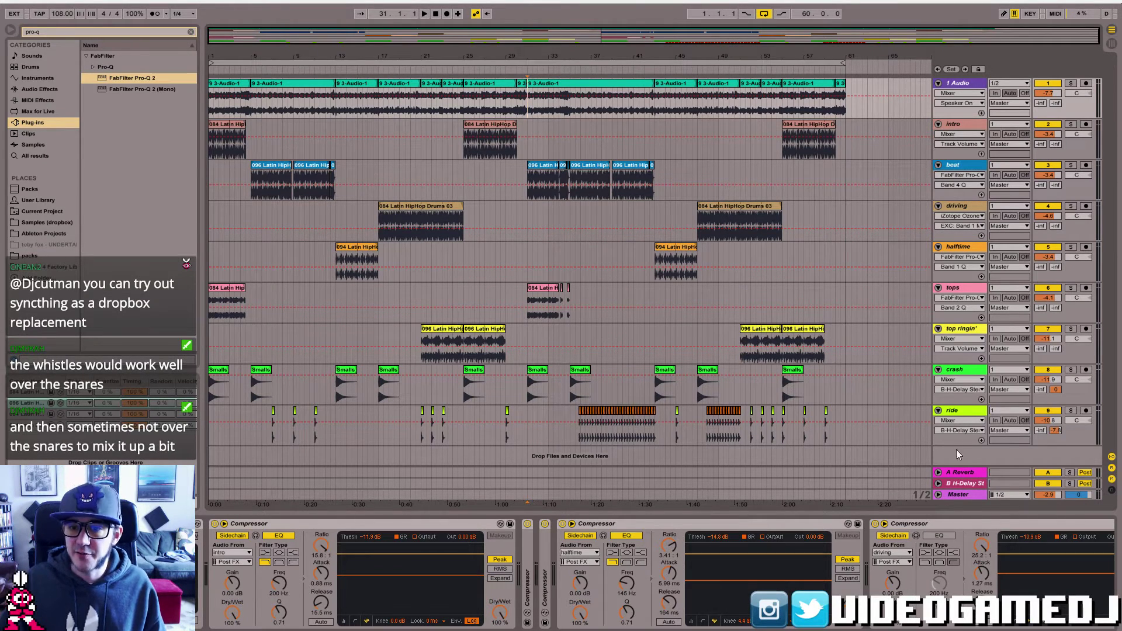
left_click(959, 410)
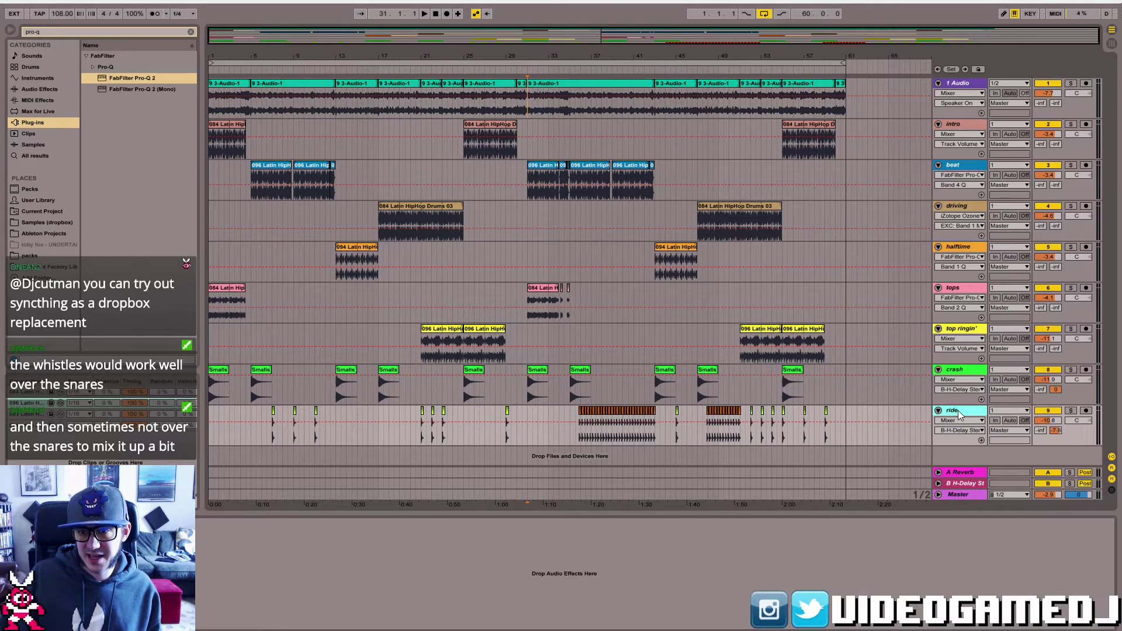
key("ctrl+t")
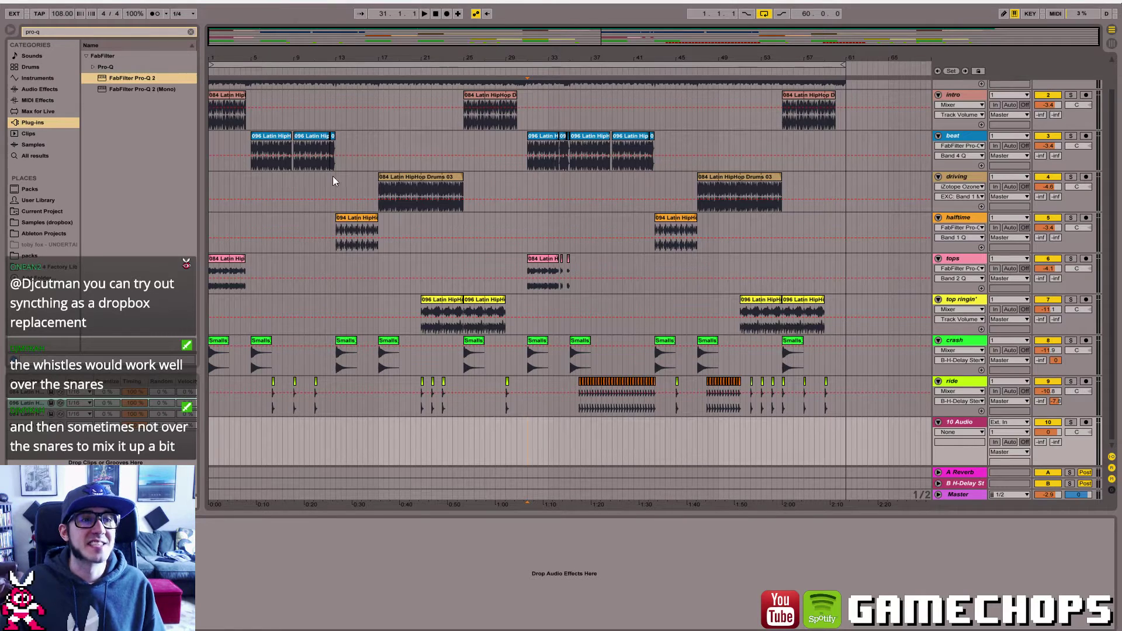
left_click(246, 177)
key("space")
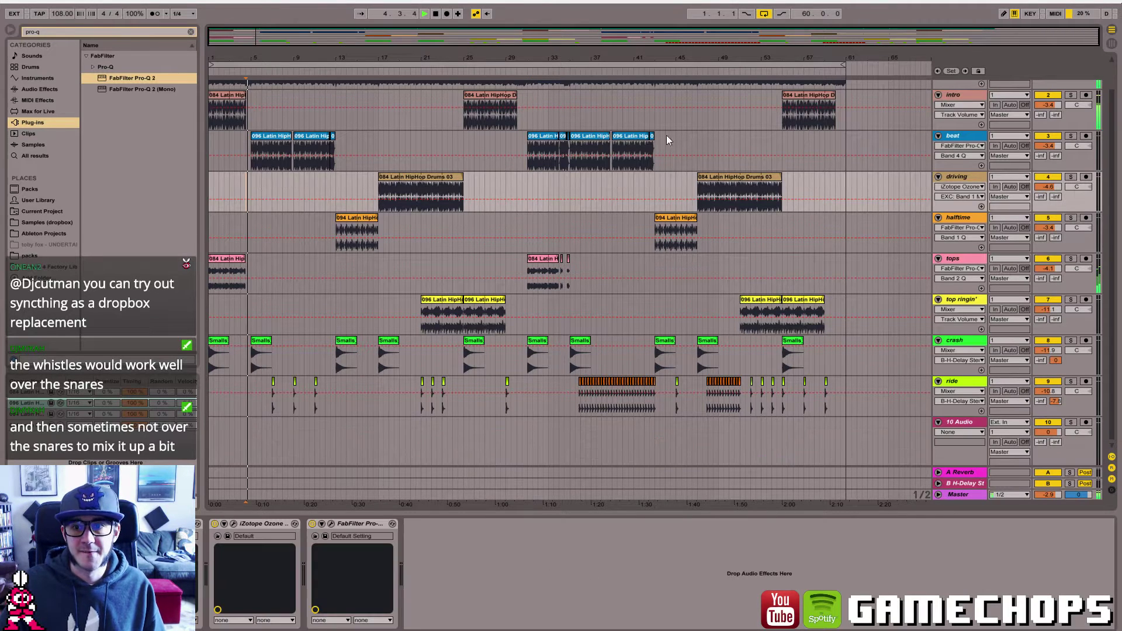
left_click_drag(956, 424, 958, 221)
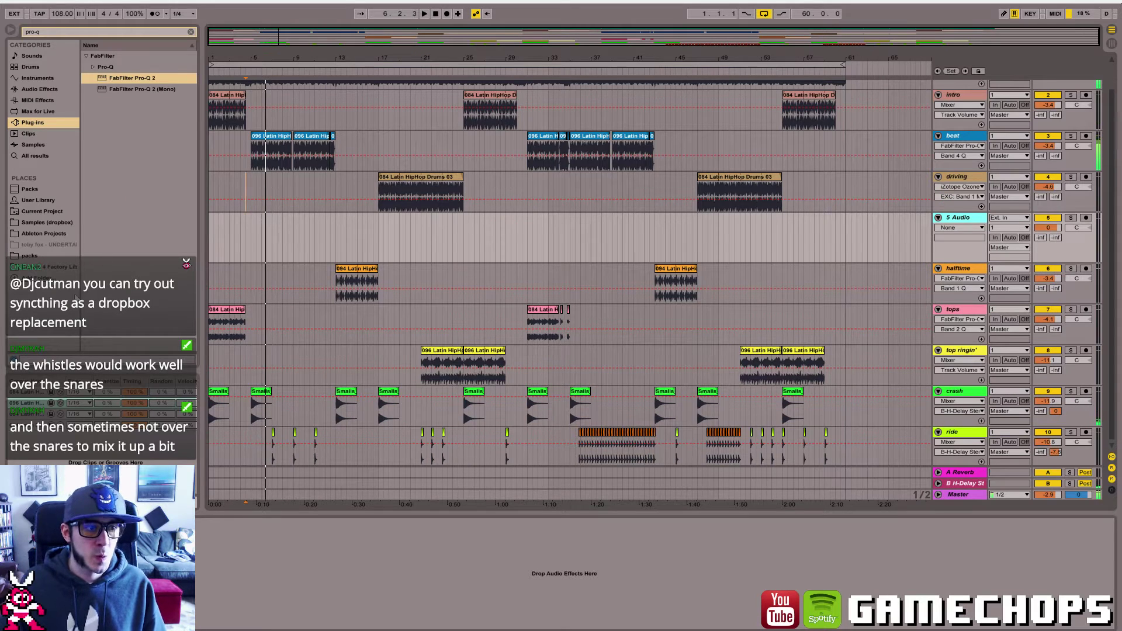
- Cancel adding a browser folder, switch to File Explorer and open the Samples (dropbox) folder inside Dropbox in a second window
left_click(36, 279)
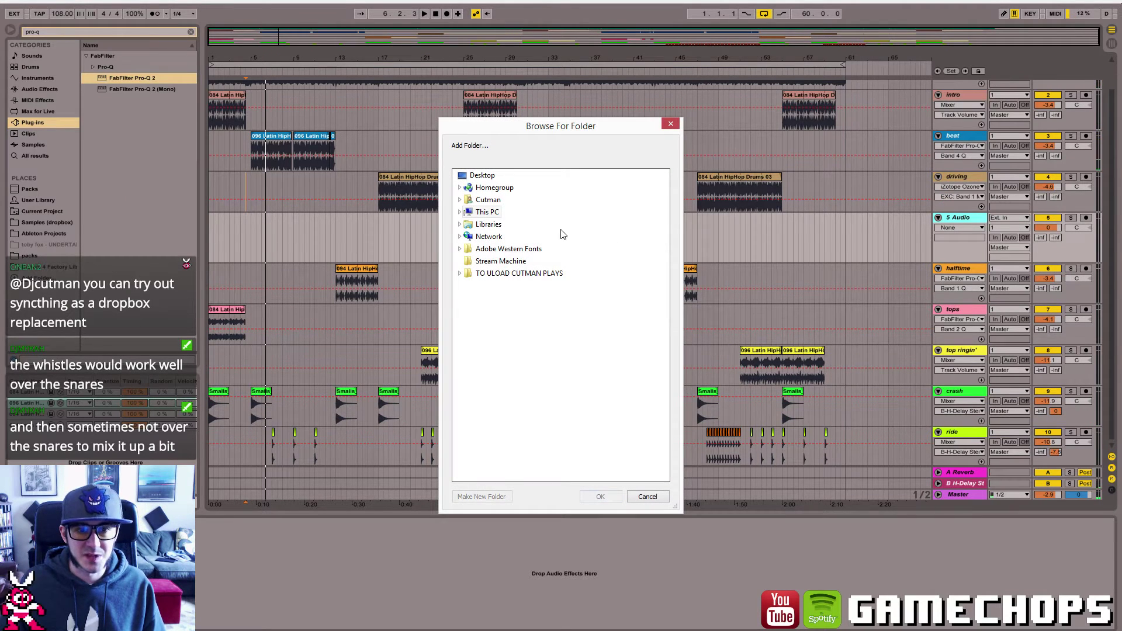
left_click(655, 502)
key("alt+Tab")
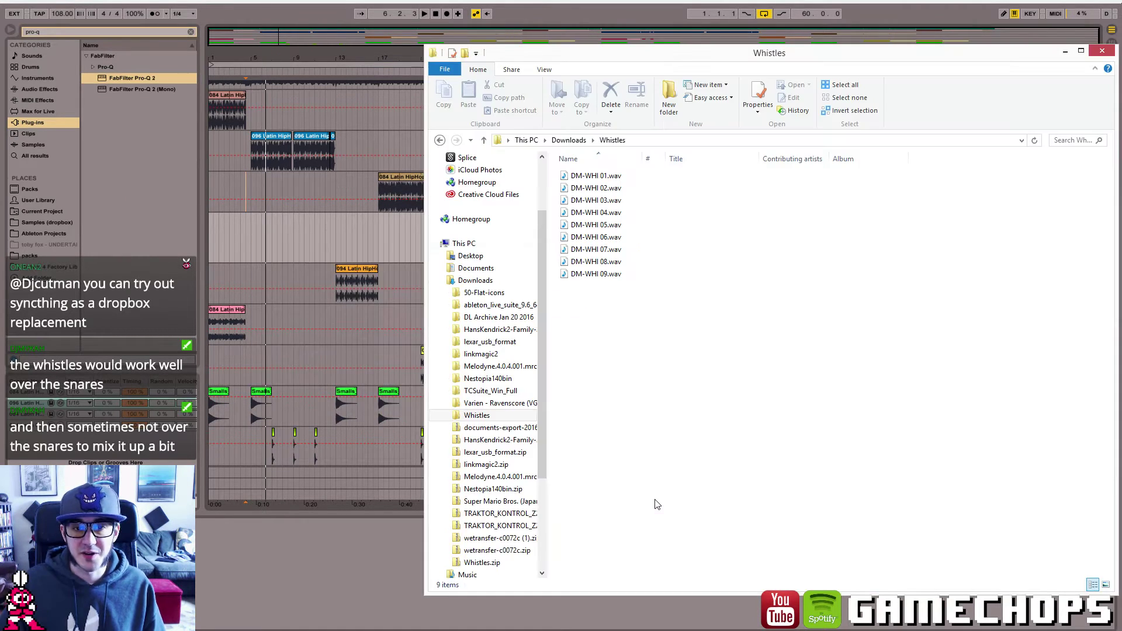
key("ctrl+n")
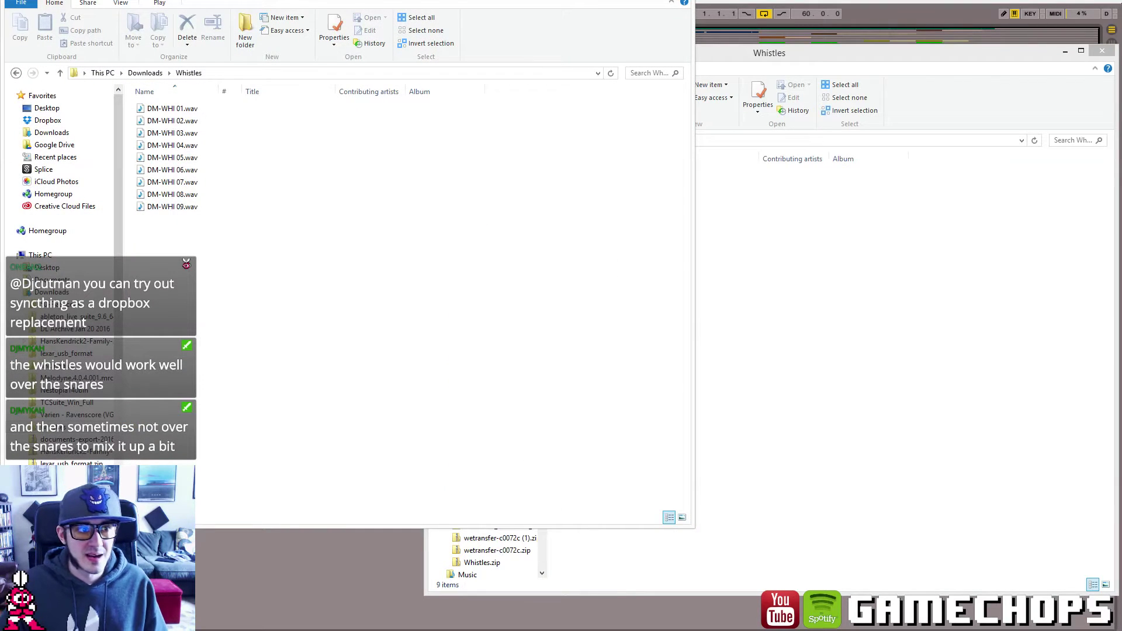
left_click(47, 119)
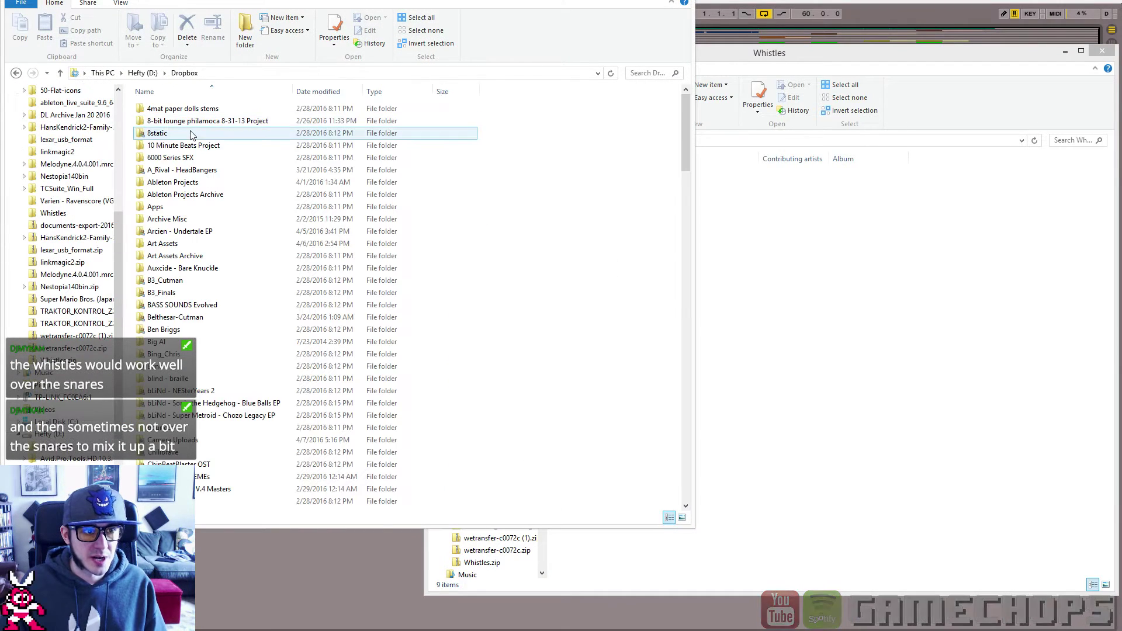
left_click(190, 135)
type("sam")
key("Return")
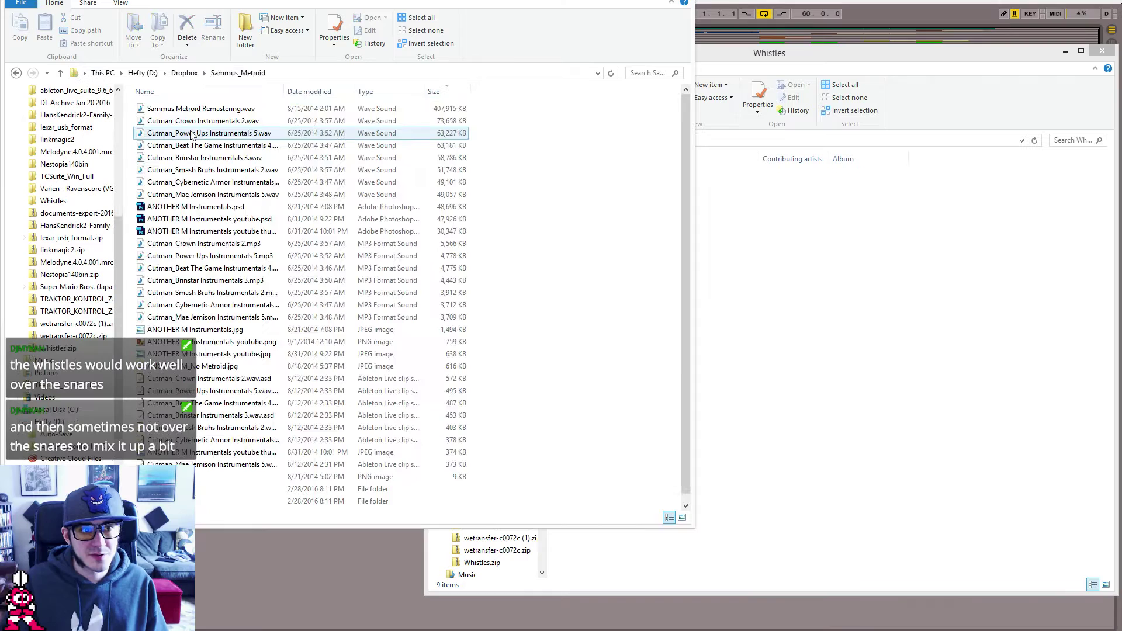
left_click(193, 74)
type("samp")
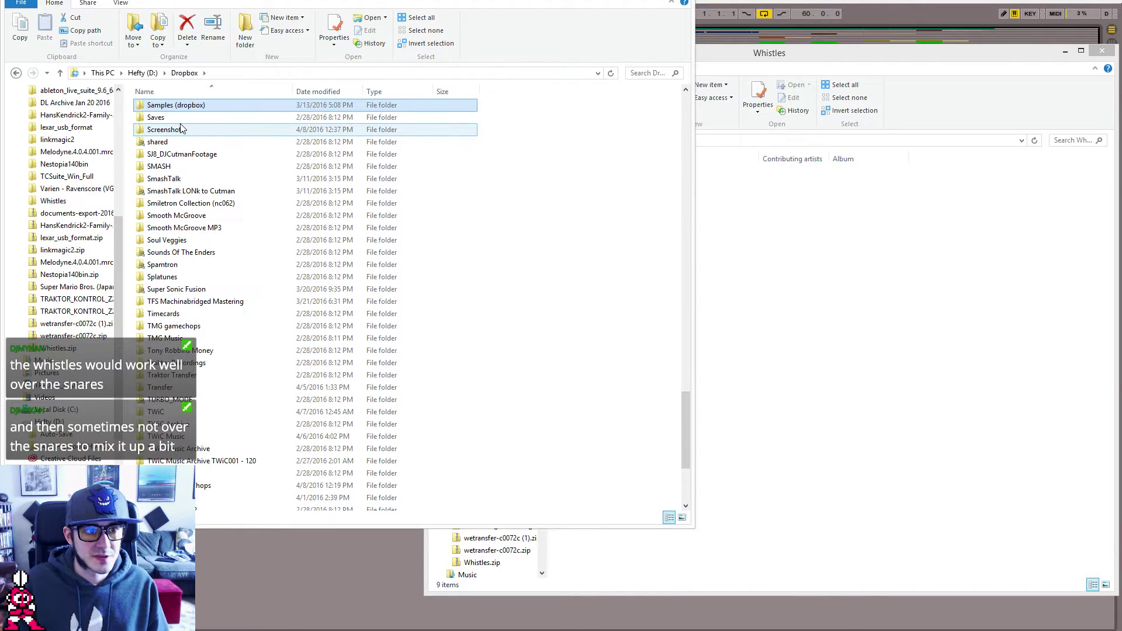
key("Return")
- Move the Whistles folder from Downloads into Samples (dropbox), close the Downloads window and switch back to Ableton Live
left_click(715, 251)
left_click(568, 140)
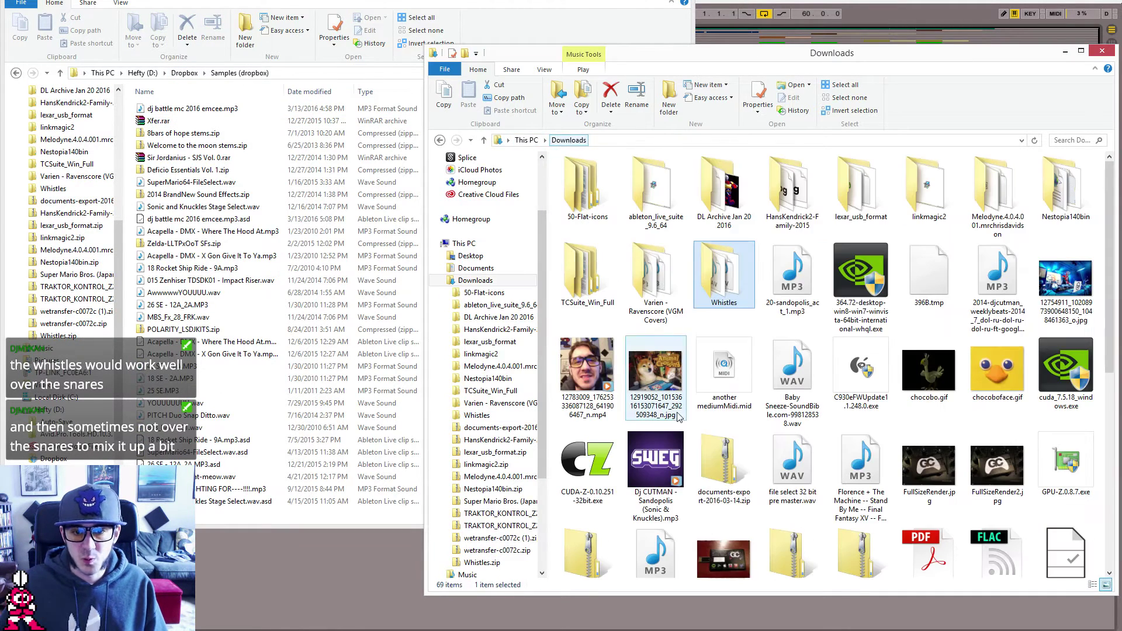
left_click_drag(719, 274, 199, 280)
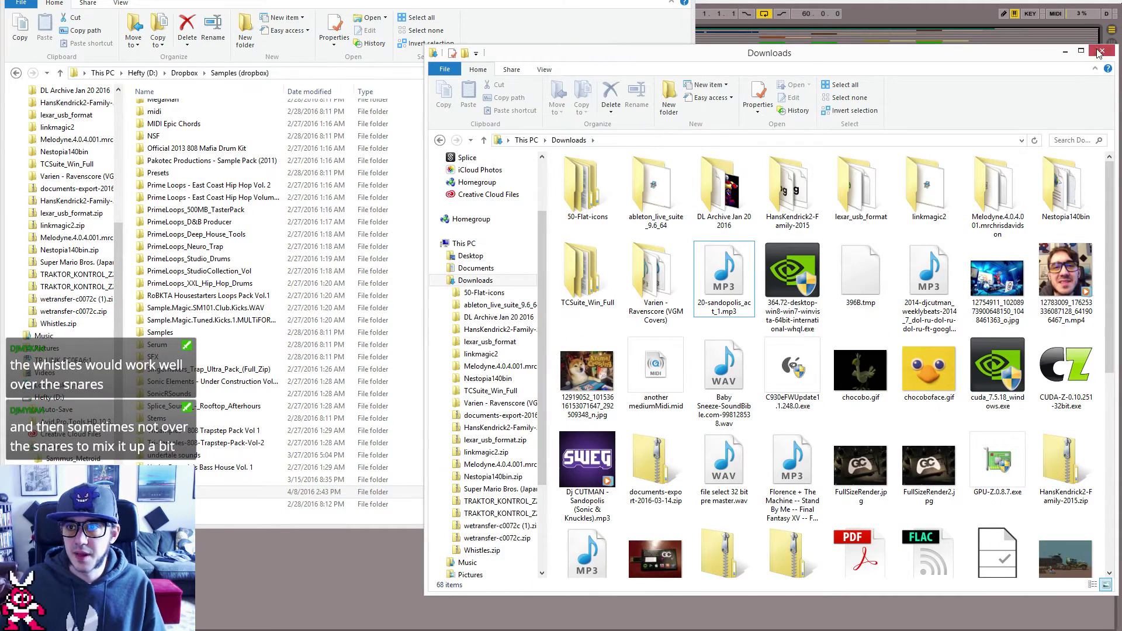
left_click(1100, 52)
key("alt+Tab")
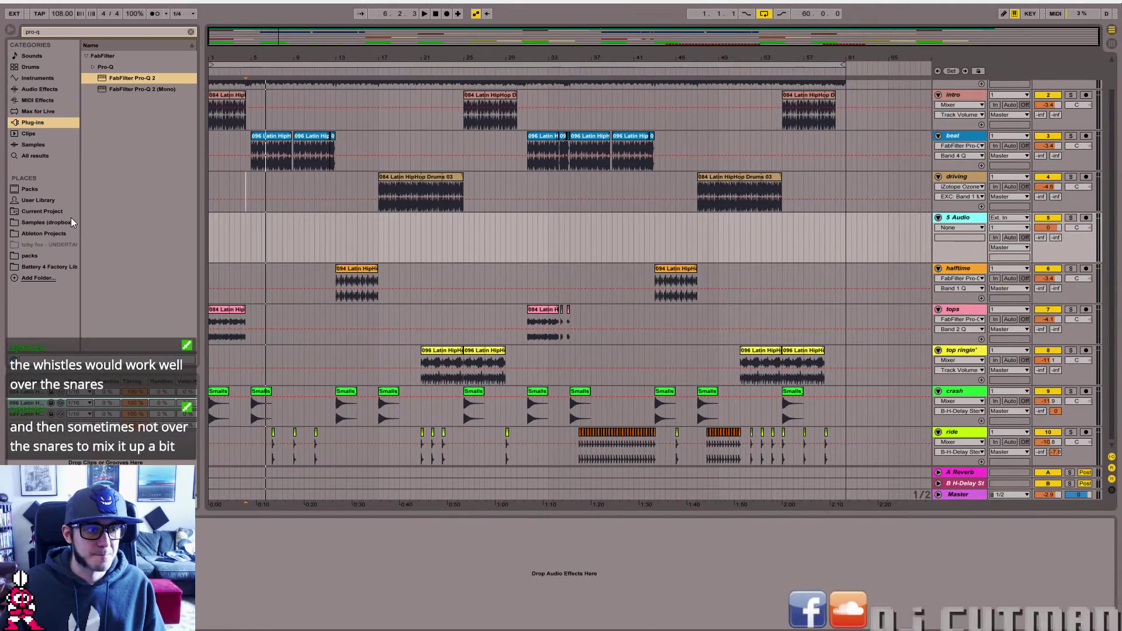
- Search the Samples (dropbox) place for "whistles" and expand the Whistles folder
left_click(95, 28)
type("whistles")
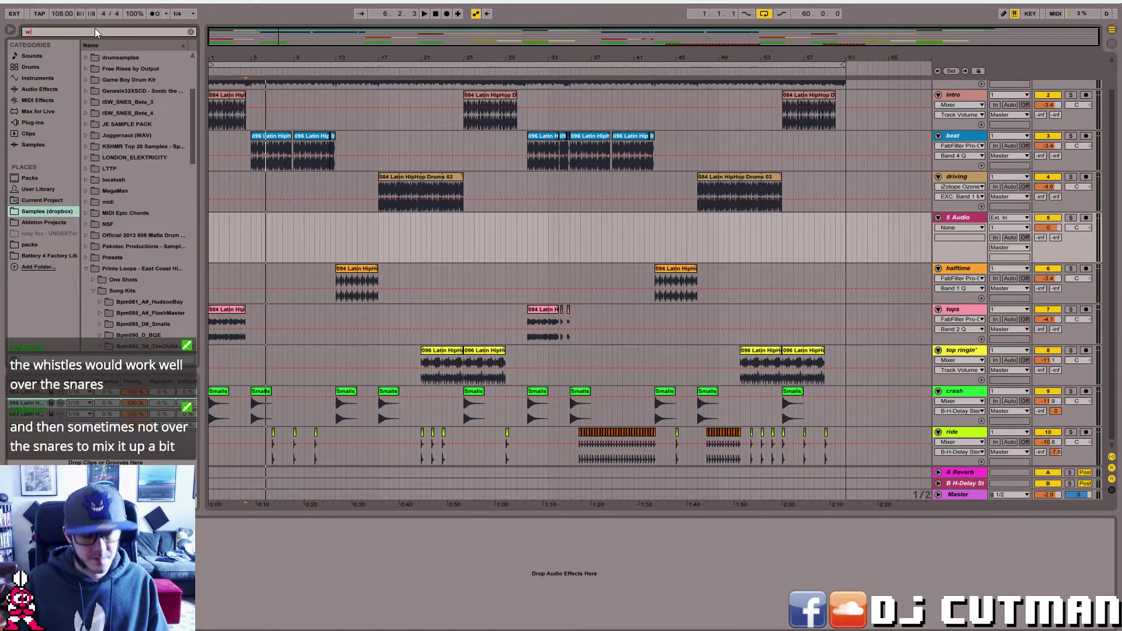
left_click(87, 58)
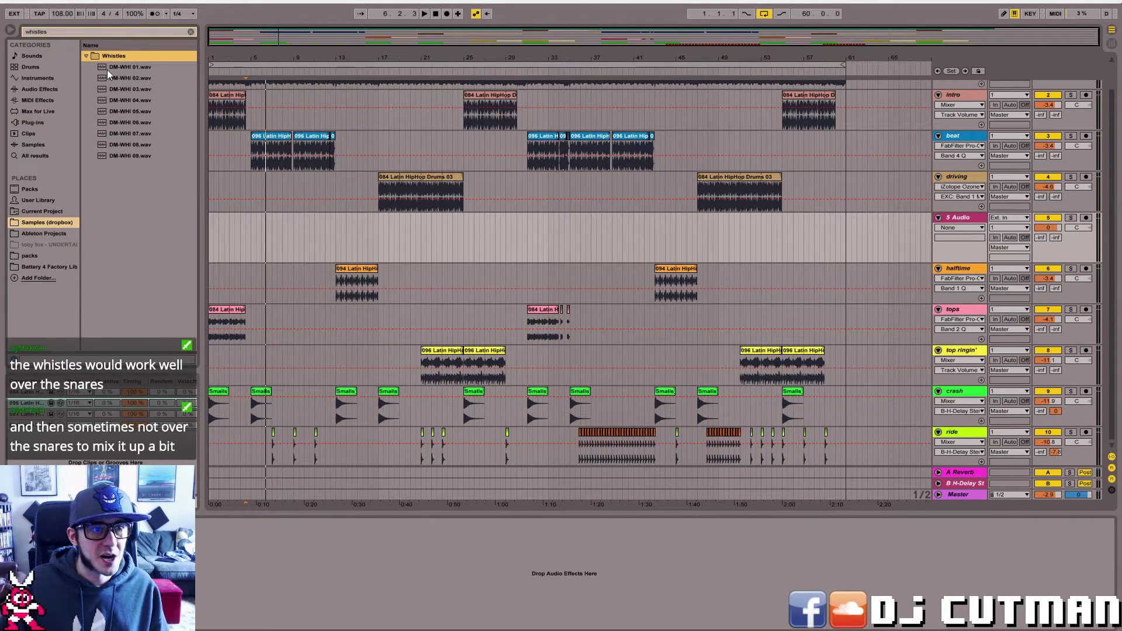
- Audition the DM-WHI whistle samples one after another, ending back on DM-WHI 03.wav
left_click(107, 69)
key("Down")
key("Down")
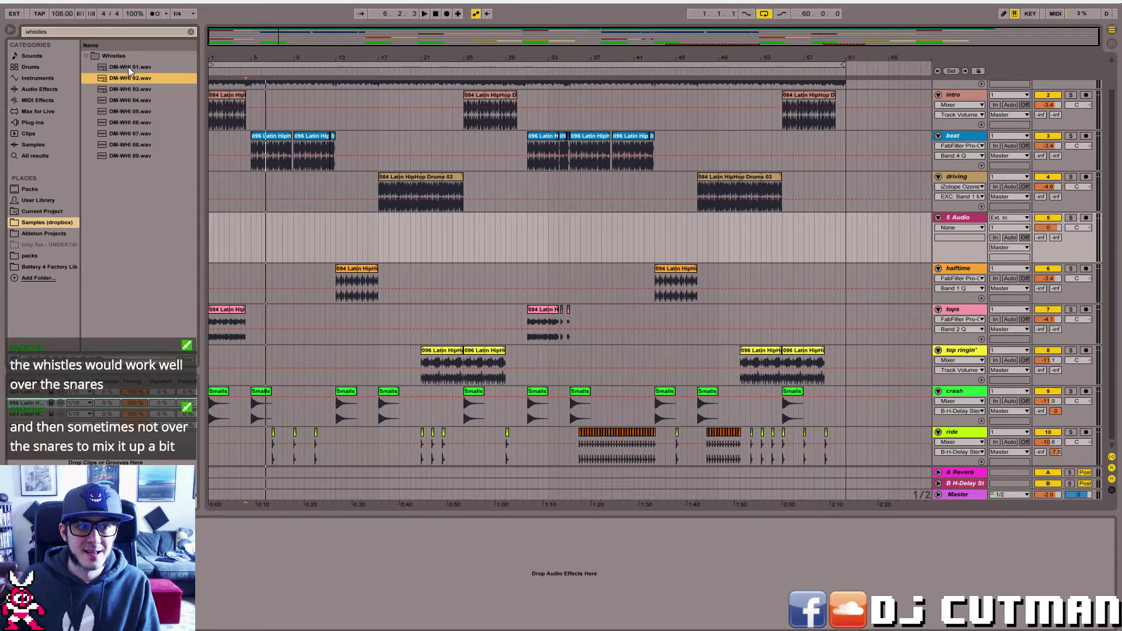
key("Down")
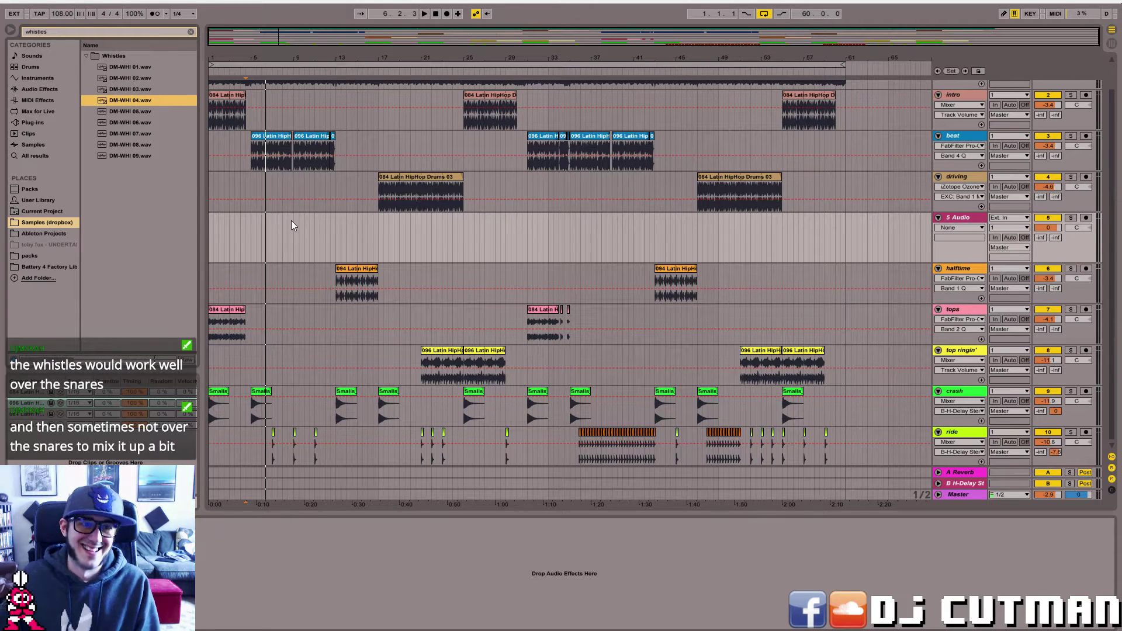
key("Down")
key("Down")
key("Down")
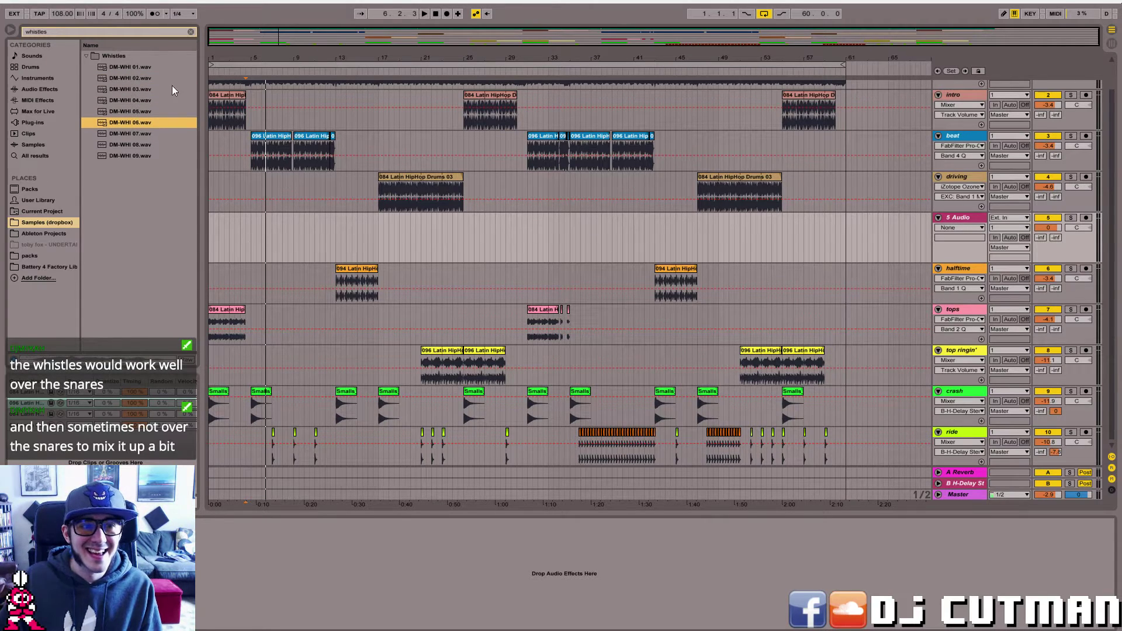
key("Down")
key("Down")
left_click(142, 88)
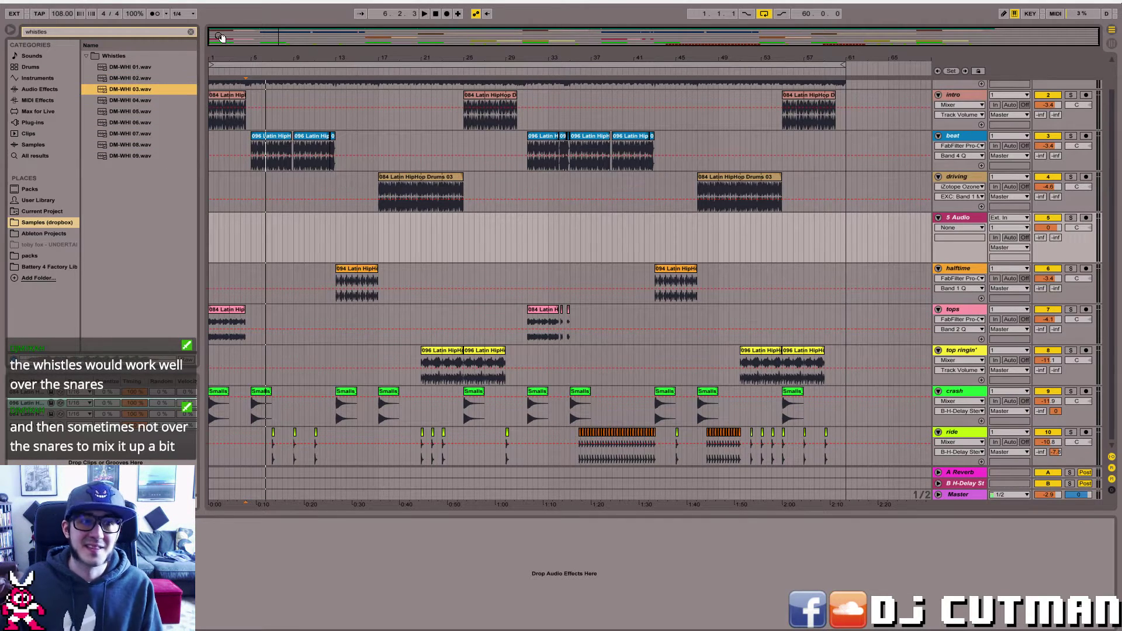
- Place DM-WHI 03.wav on the new 5 Audio track just before beat 5.2 and listen to it with the beat
left_click(237, 243)
key("space")
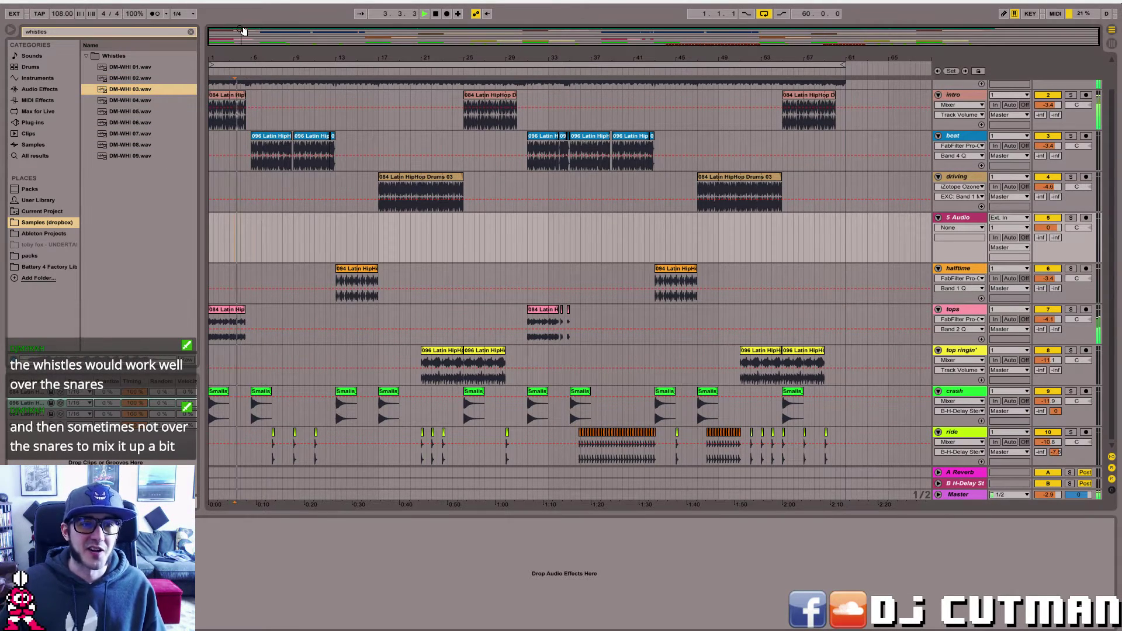
left_click_drag(240, 32, 242, 36)
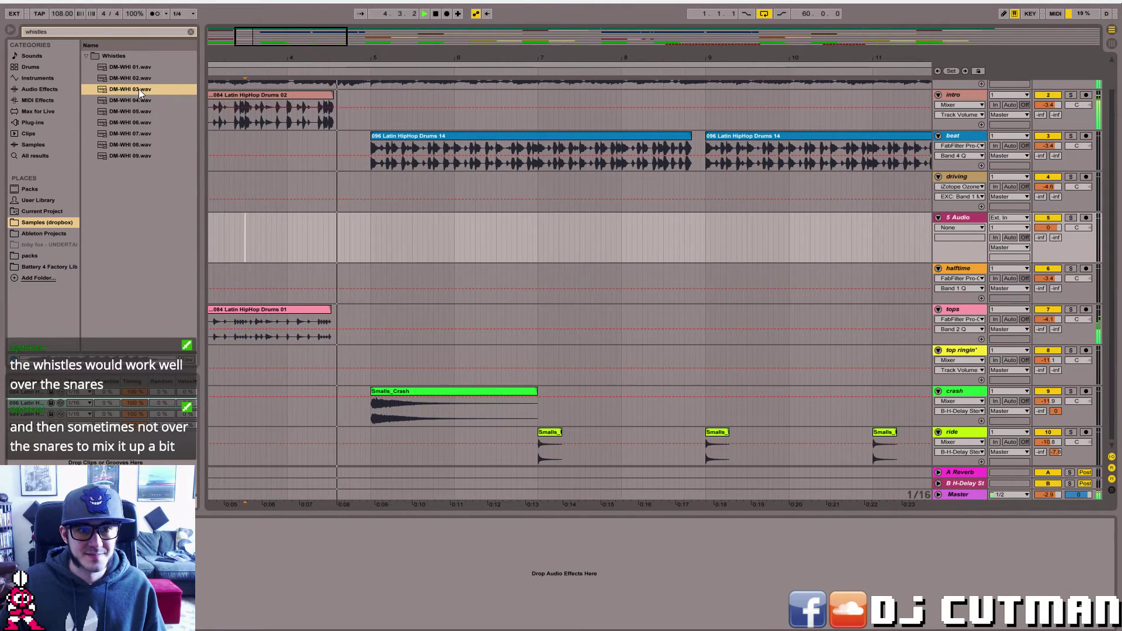
left_click_drag(139, 88, 386, 241)
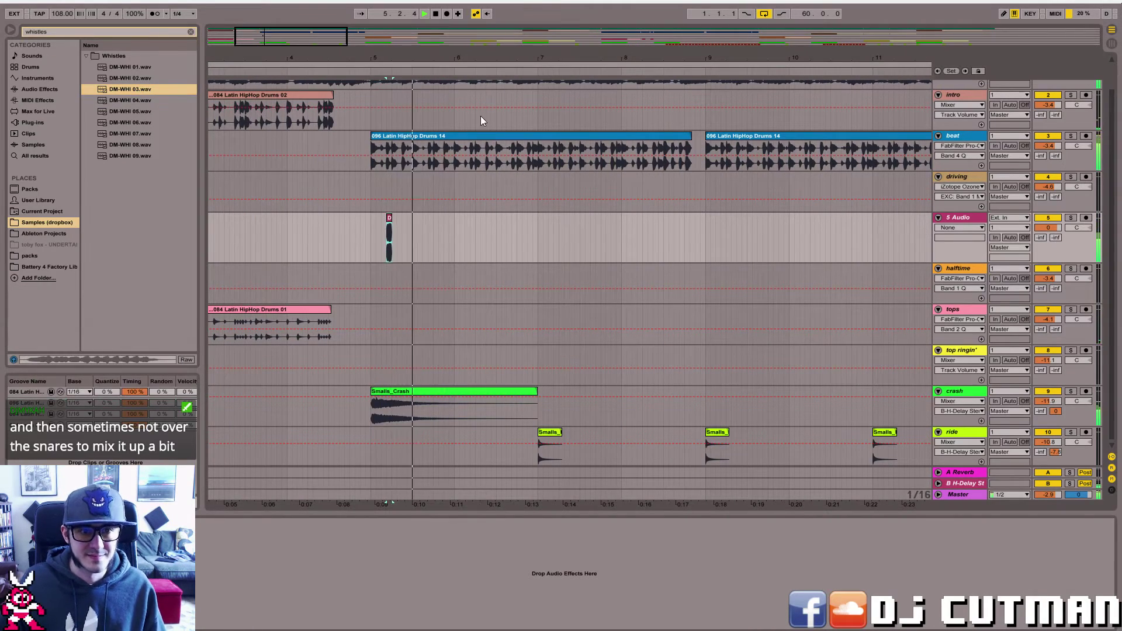
key("space")
left_click_drag(268, 34, 270, 42)
- Replace the whistle clip on 5 Audio with DM-WHI 04.wav just before beat 5.2 and play the passage from bar 4
key("Down")
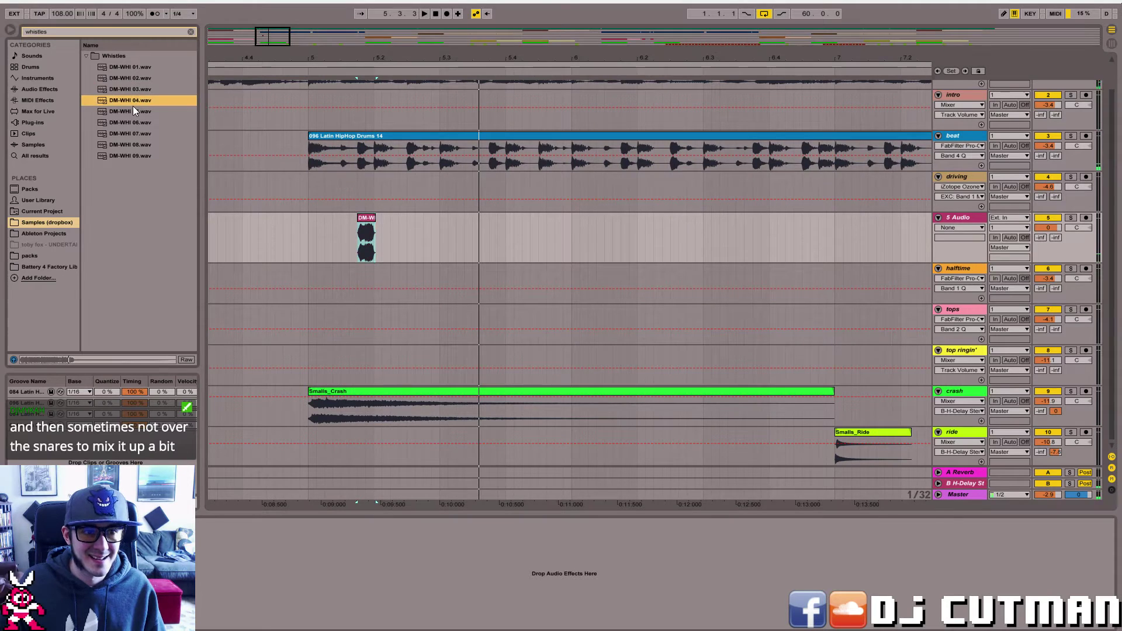
mouse_move(130, 103)
left_mouse_down()
mouse_move(365, 235)
mouse_move(351, 237)
left_mouse_up()
left_click(266, 236)
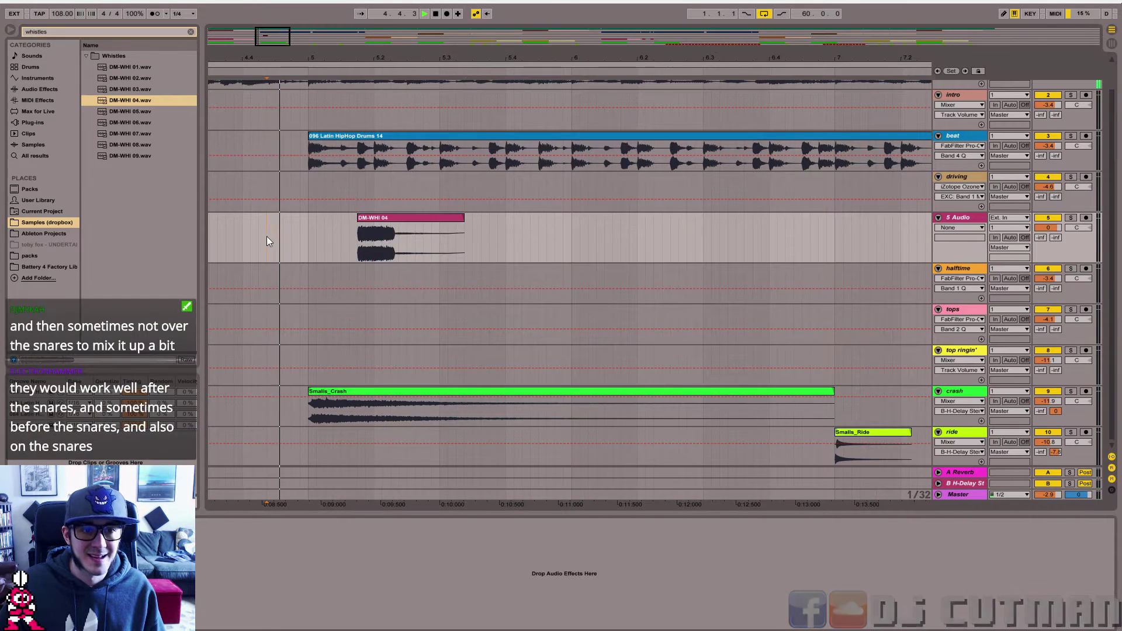
key("space")
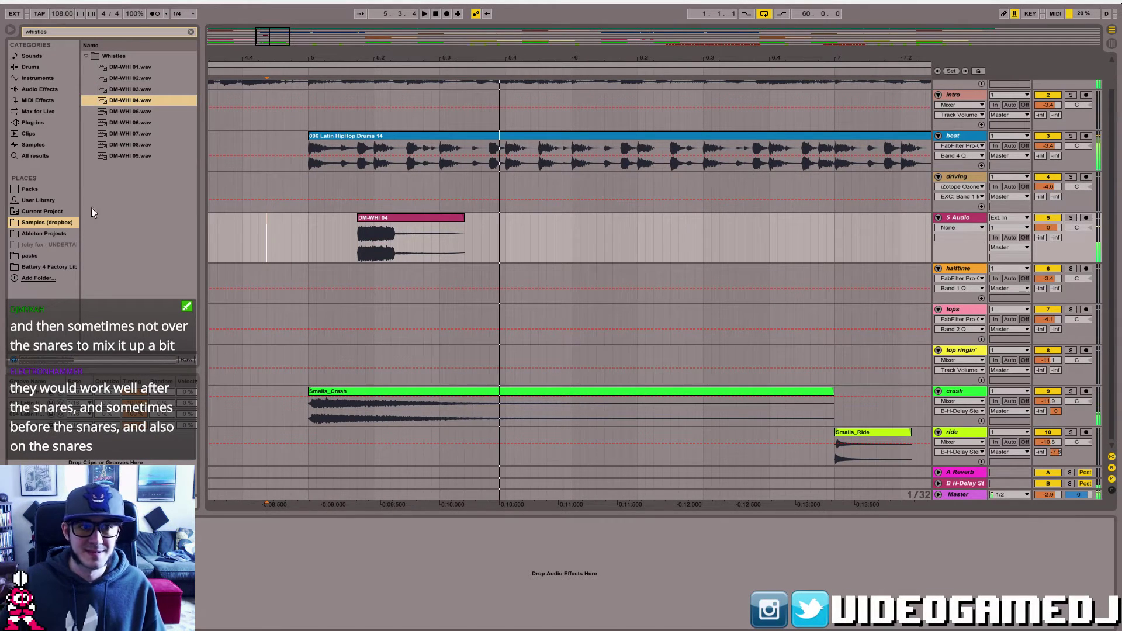
- Audition DM-WHI 05 to 07, place DM-WHI 06.wav just before beat 5.2, delete the remaining DM-WHI 04 clip and play from bar 5
left_click(118, 110)
left_click(119, 119)
left_click(124, 134)
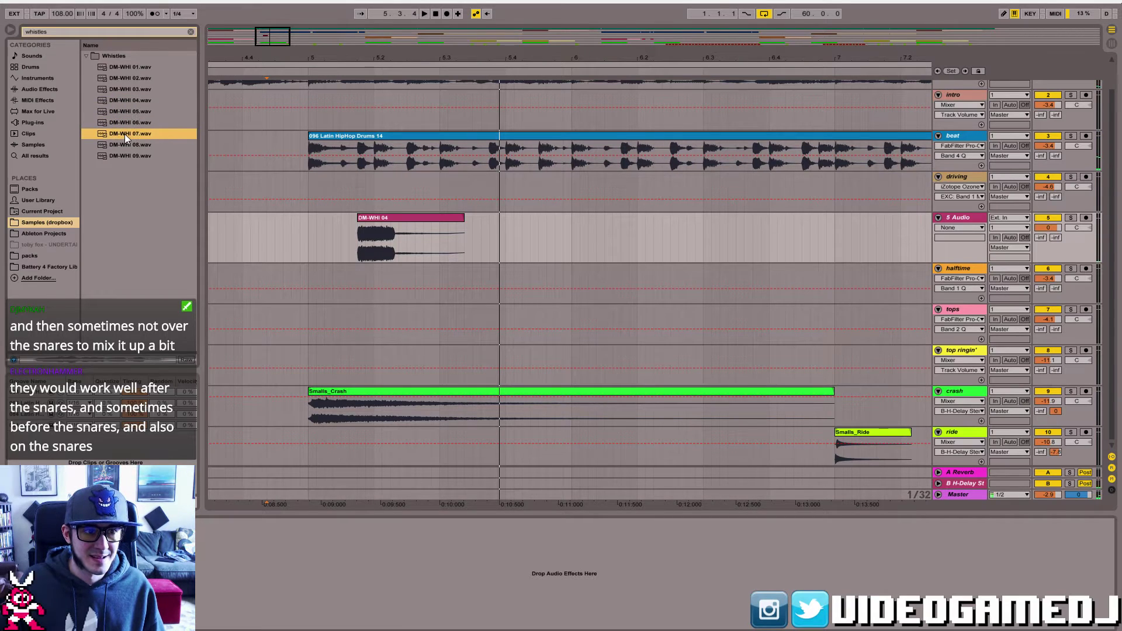
mouse_move(121, 121)
left_mouse_down()
mouse_move(422, 244)
mouse_move(358, 247)
left_mouse_up()
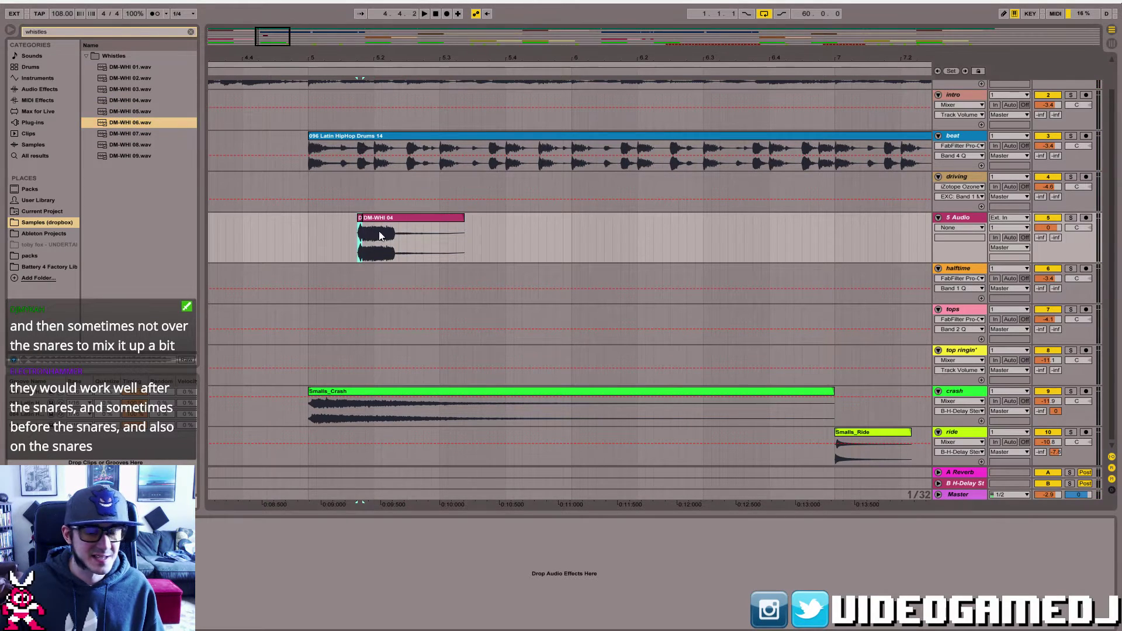
left_click(404, 218)
key("Delete")
left_click(318, 223)
key("space")
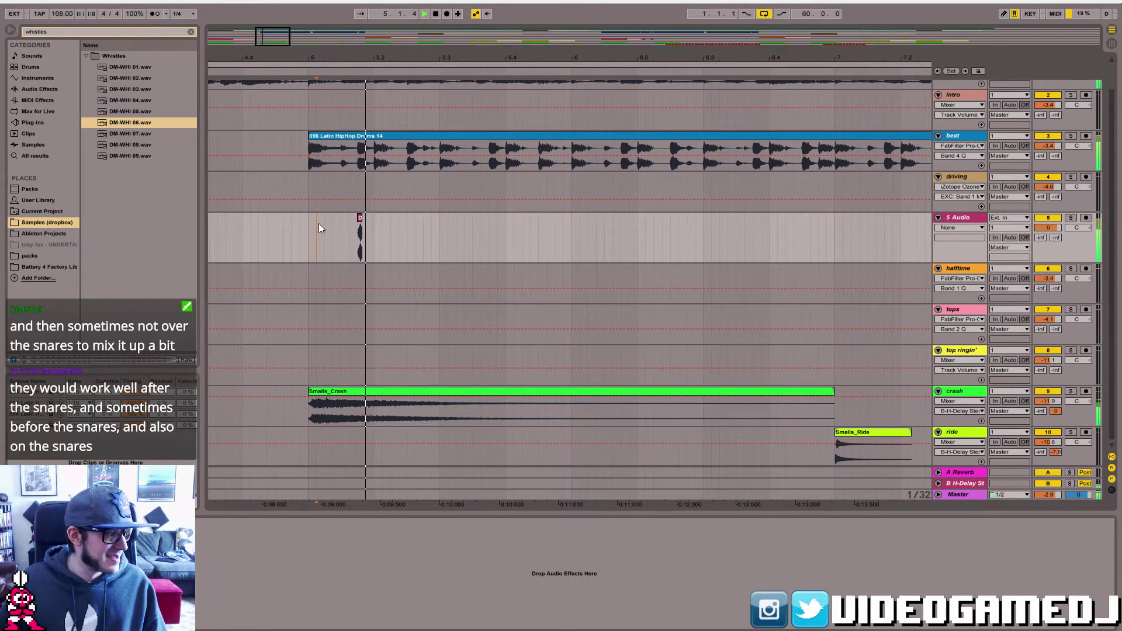
- Extend the end of the DM-WHI 06 whistle clip on 5 Audio to the full sample length and play it with the beat from bar 5
left_click(275, 227)
key("space")
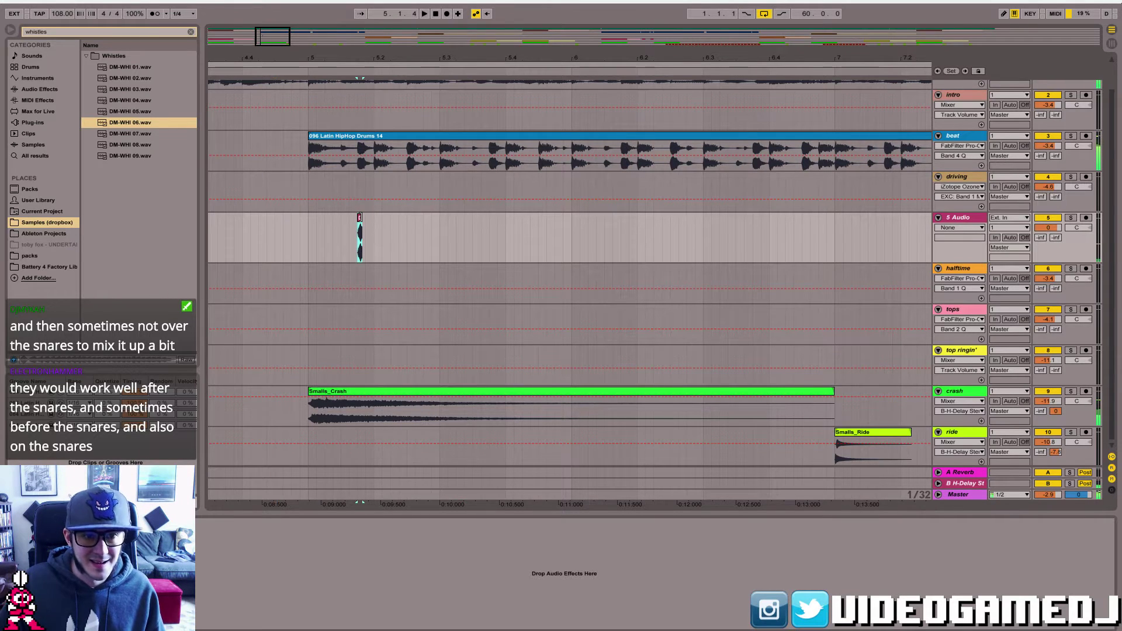
double_click(360, 237)
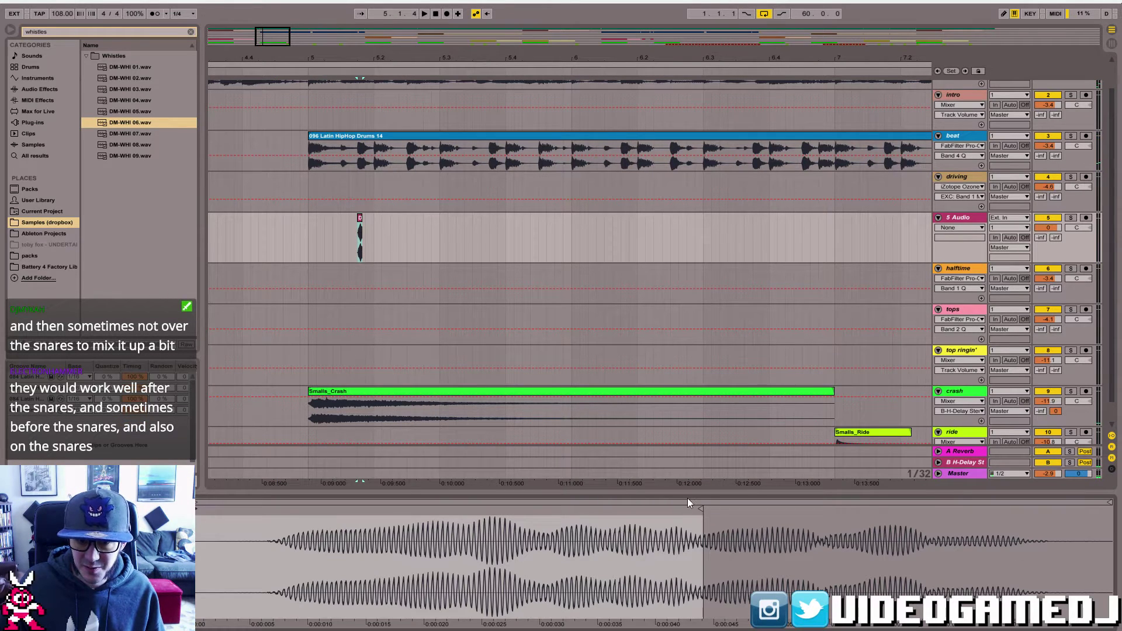
left_click_drag(700, 509, 1113, 509)
key("space")
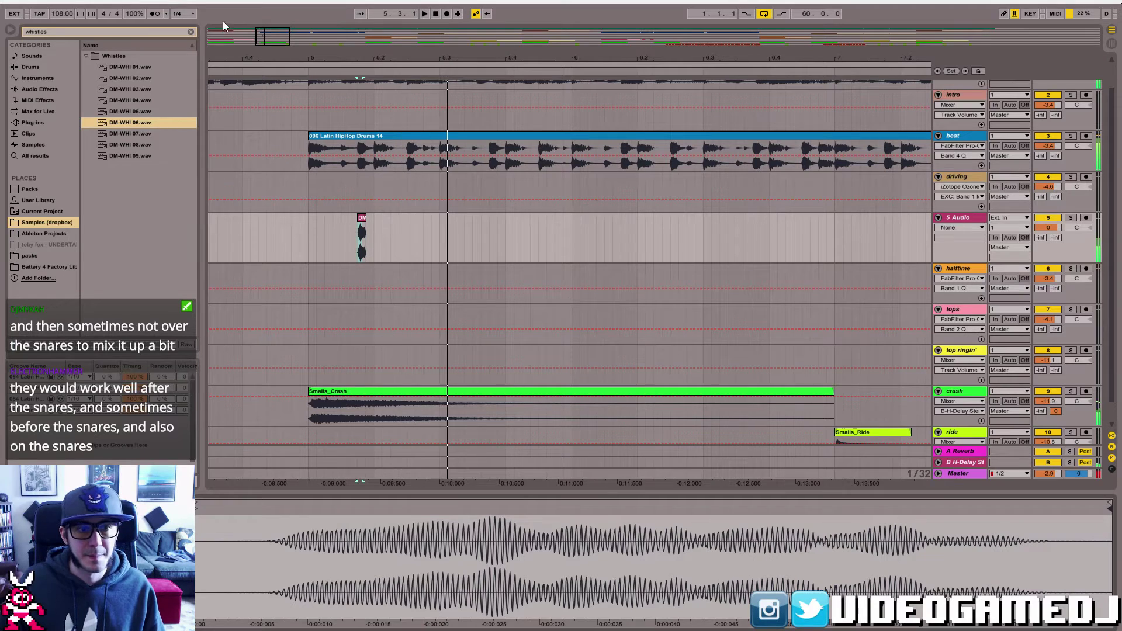
key("space")
left_click(297, 221)
key("space")
- Copy the lengthened whistle clip to 5.2.3 and 5.3.4 on 5 Audio, playing the passage from just before bar 5
left_click(362, 236)
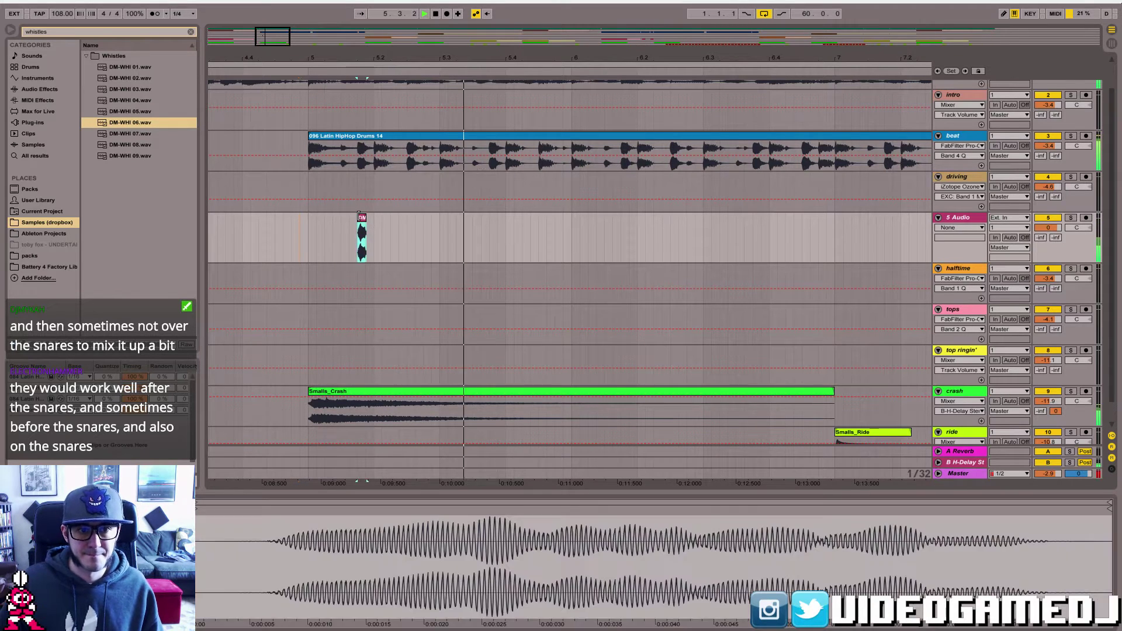
left_click(407, 231)
key("ctrl+v")
left_click(259, 235)
key("space")
key("space")
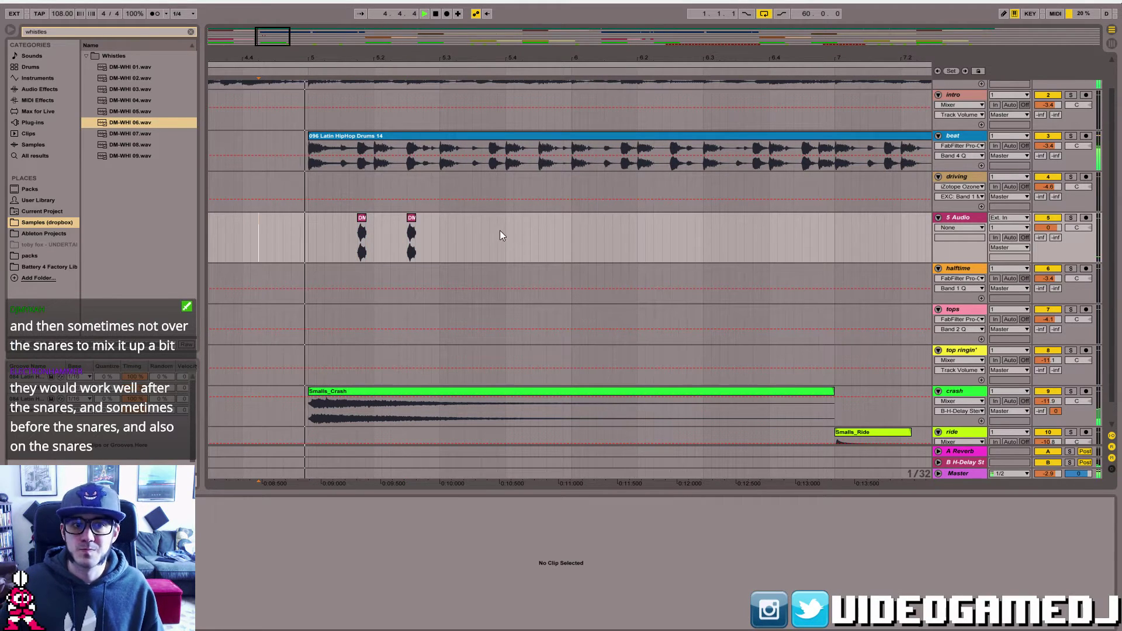
left_click(490, 230)
key("ctrl+v")
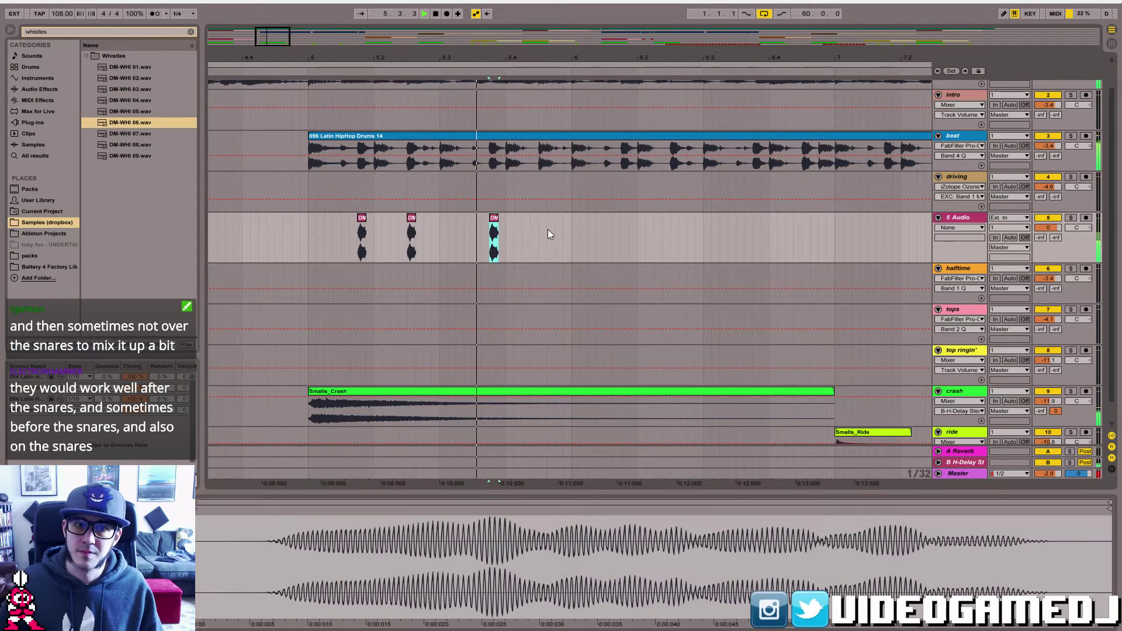
- Add whistle copies in bar 6 of 5 Audio at 6.1.4, 6.2.3, 6.3.4 and 6.4.3
left_click(622, 230)
key("ctrl+v")
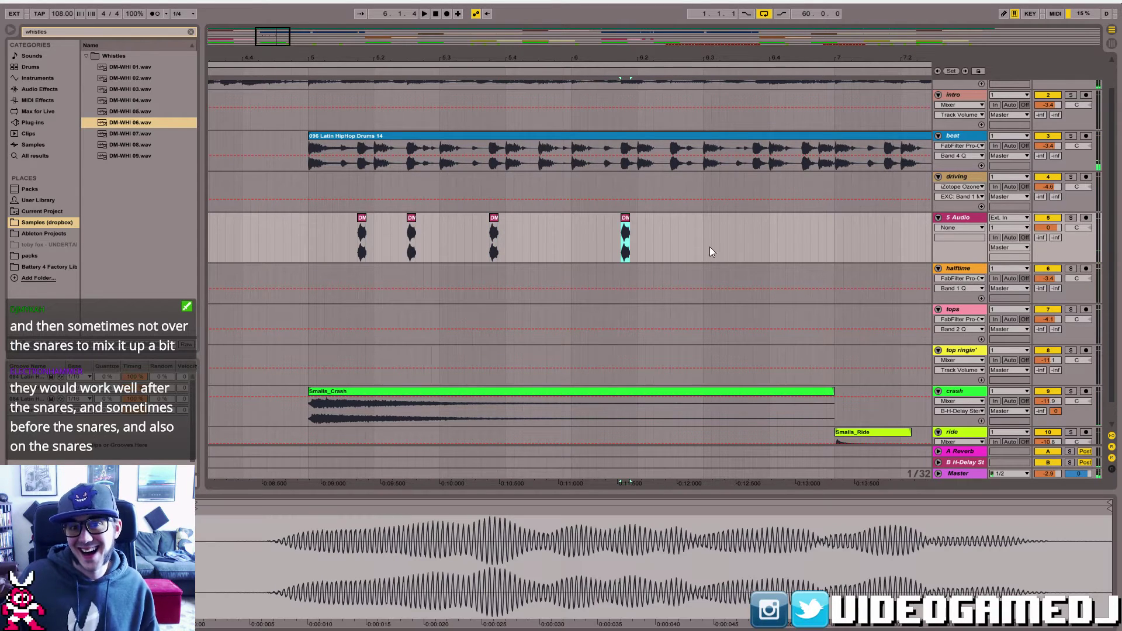
left_click(675, 234)
key("ctrl+v")
left_click(754, 232)
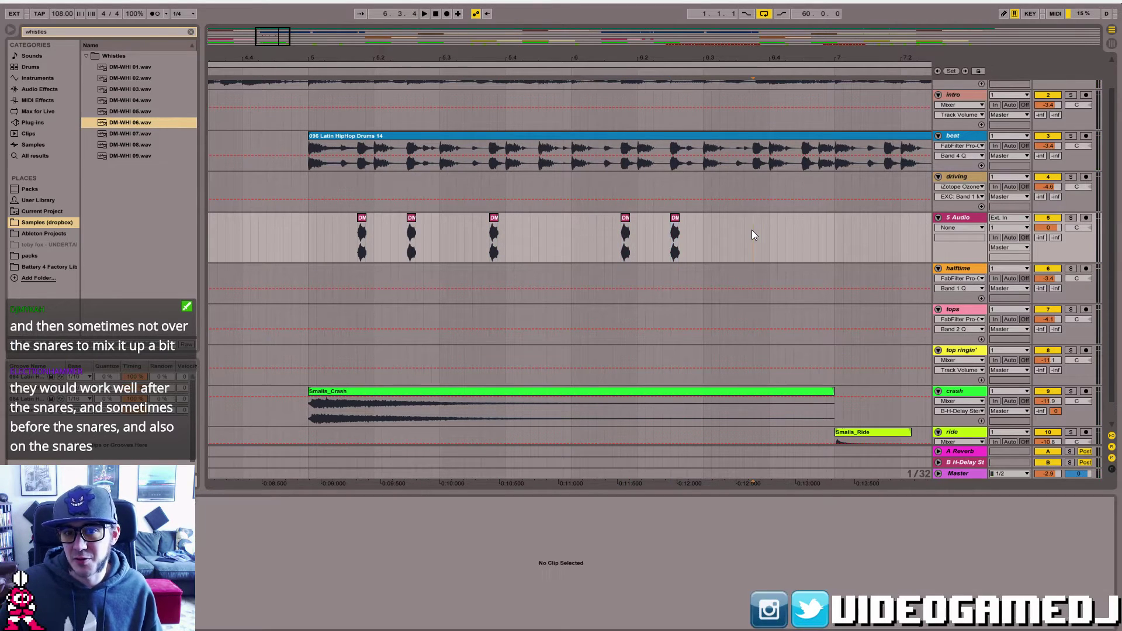
key("ctrl+v")
left_click(803, 236)
key("ctrl+v")
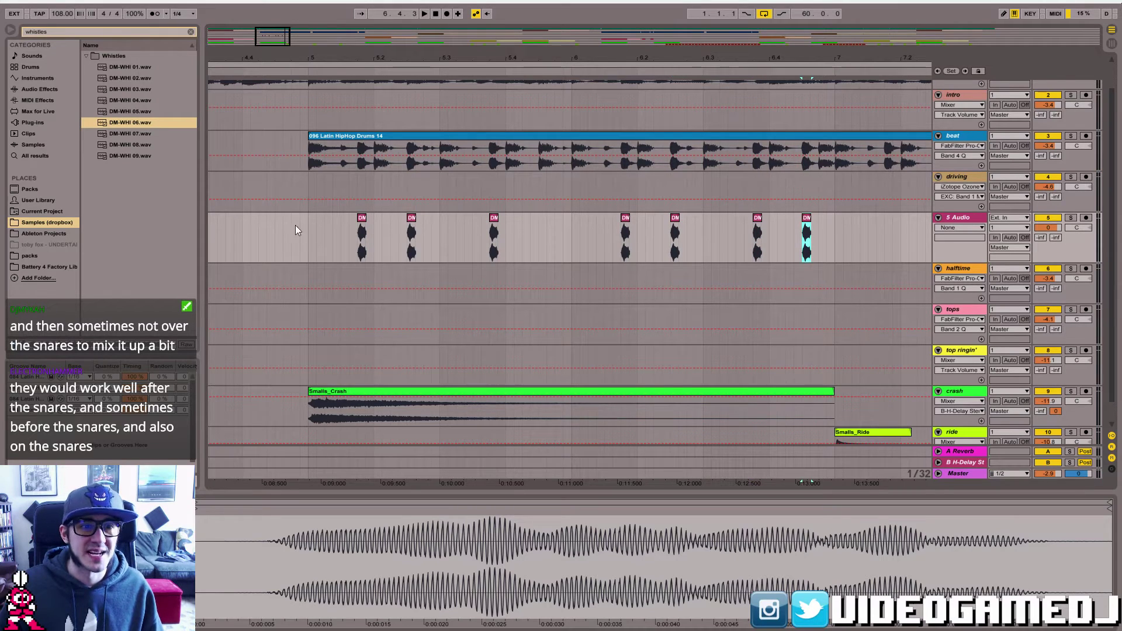
- Play the whistle pattern from bar 5 and continue it in bar 7 with copies at 7.1.4, 7.2.3 and 7.3.4
left_click(323, 237)
key("space")
mouse_move(602, 58)
left_mouse_down()
mouse_move(602, 41)
mouse_move(412, 34)
left_mouse_up()
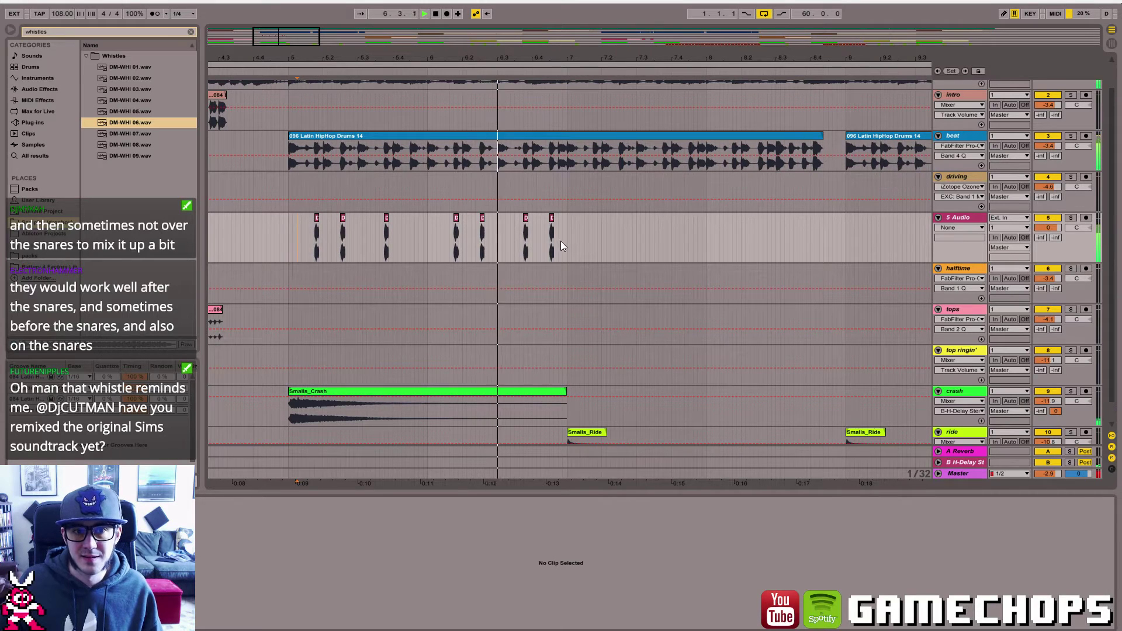
left_click(595, 236)
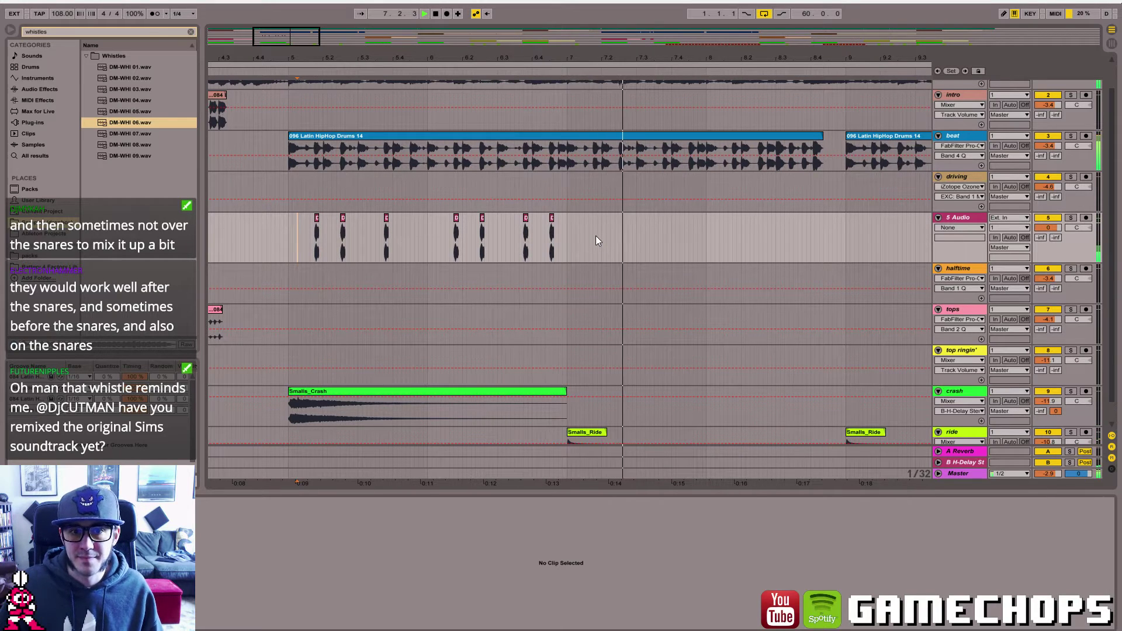
key("ctrl+v")
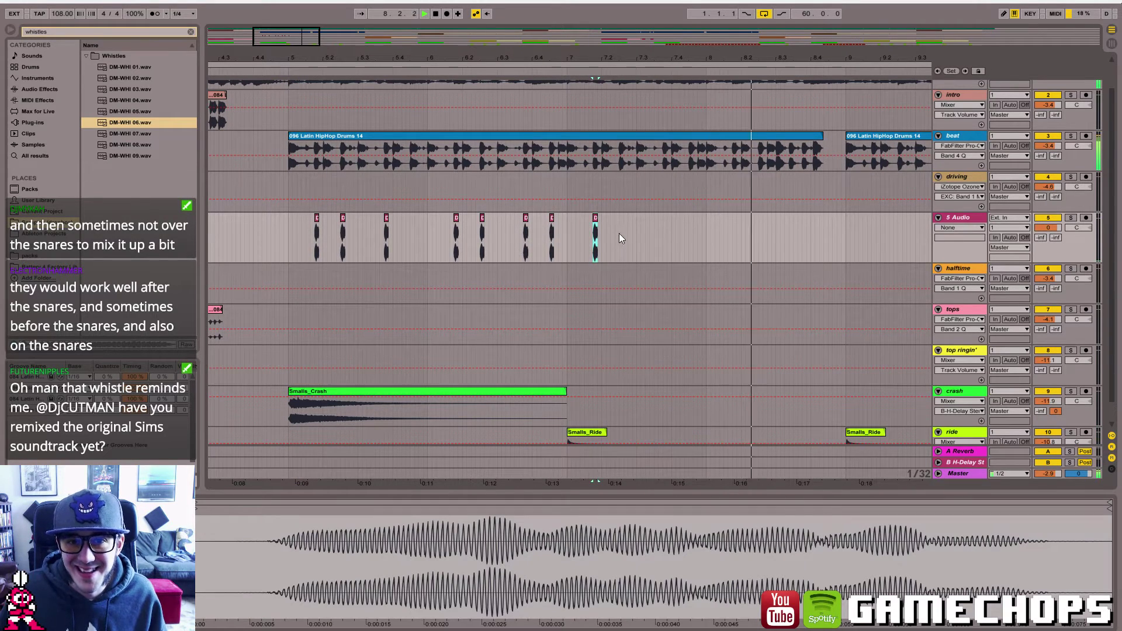
left_click(553, 234)
key("space")
left_click(620, 230)
key("ctrl+v")
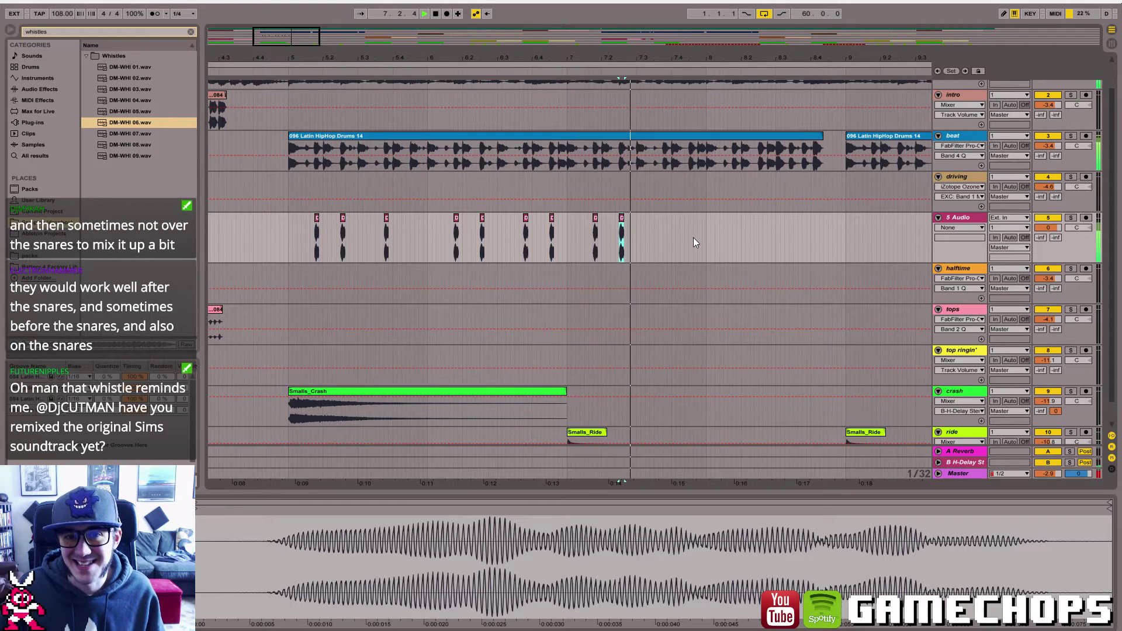
left_click(664, 232)
key("ctrl+v")
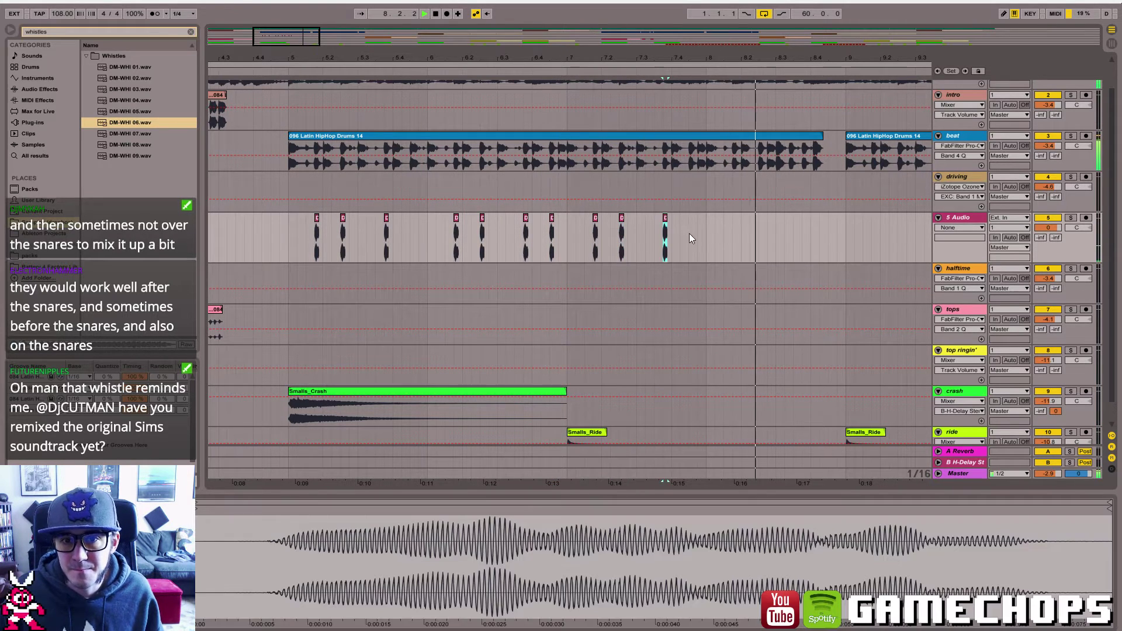
- Replay bar 7 and add whistle copies at 7.4.3 and 8.1.4 on 5 Audio
key("space")
left_click(612, 233)
key("space")
left_click(689, 233)
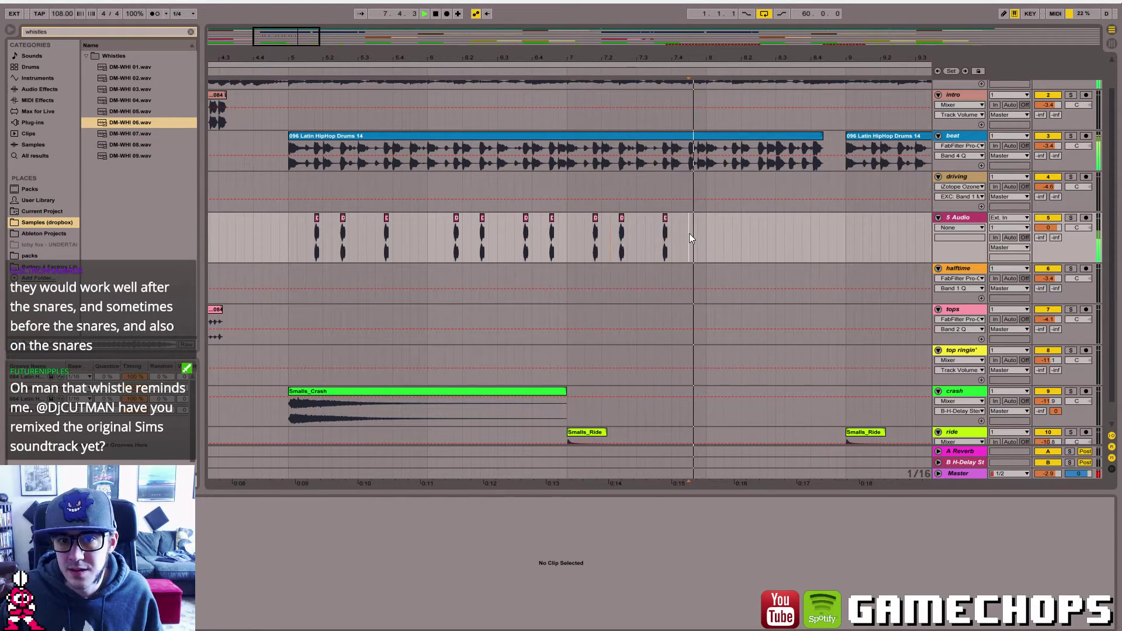
key("ctrl+v")
left_click(732, 228)
key("ctrl+v")
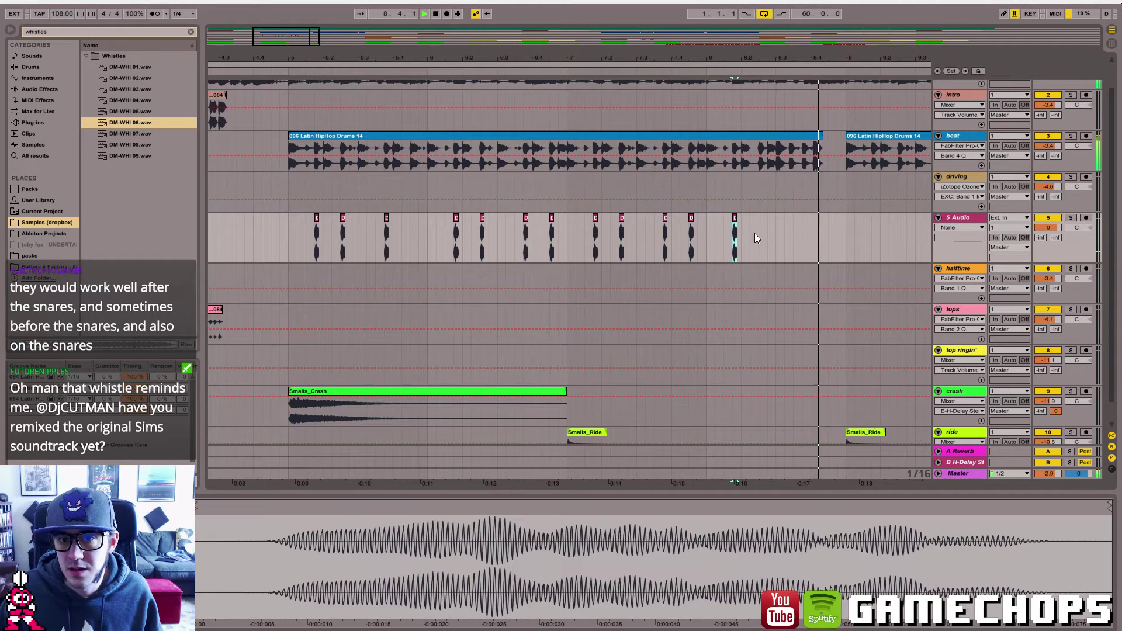
- Finish the whistle phrase in bar 8 with copies at 8.2.4 and 8.2.3, playing the passage in between
left_click(767, 237)
key("ctrl+v")
left_click(696, 228)
key("space")
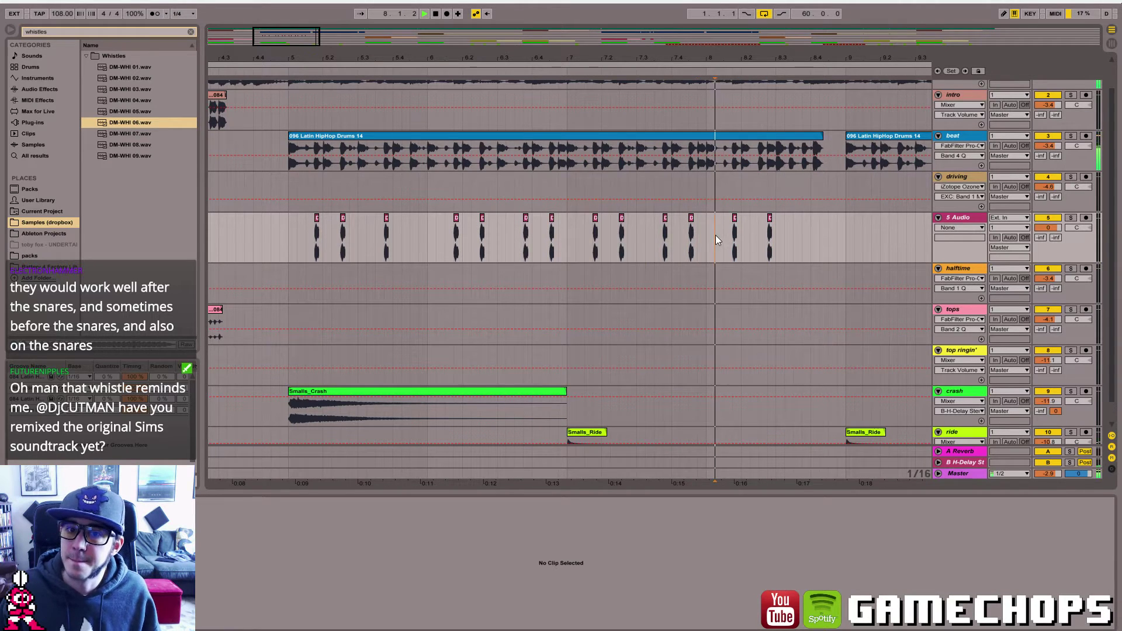
left_click(759, 234)
key("ctrl+v")
key("space")
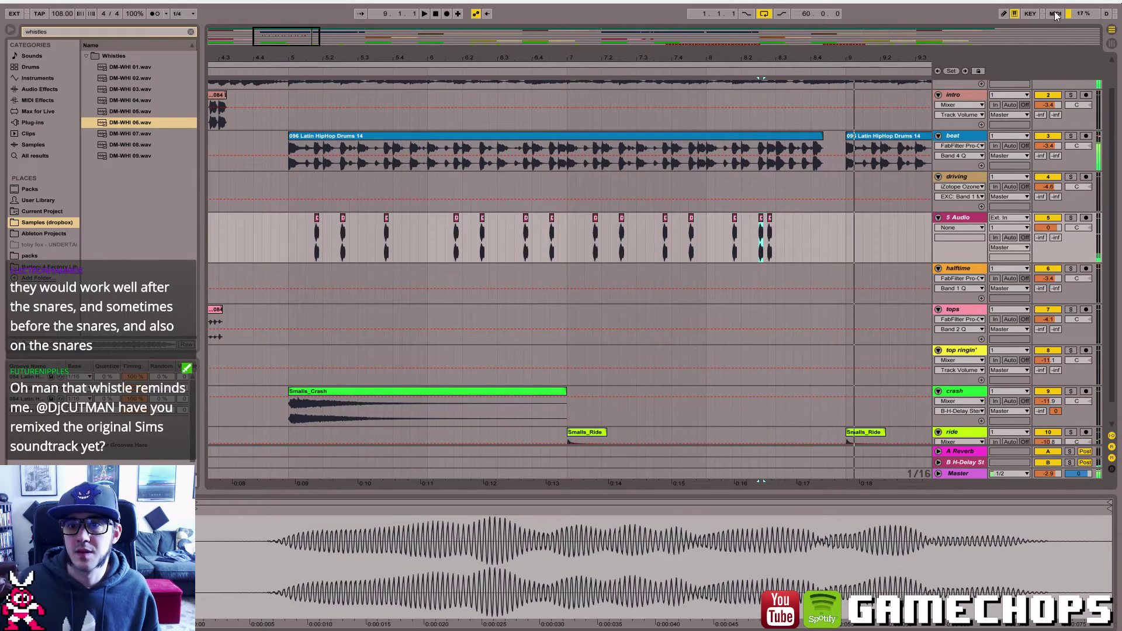
- Duplicate the whistle pattern of bars 5 to 8 on 5 Audio so it repeats from bar 9, and play from bar 5
left_click_drag(299, 38, 313, 11)
left_click_drag(362, 230, 621, 240)
key("ctrl+d")
left_click(358, 232)
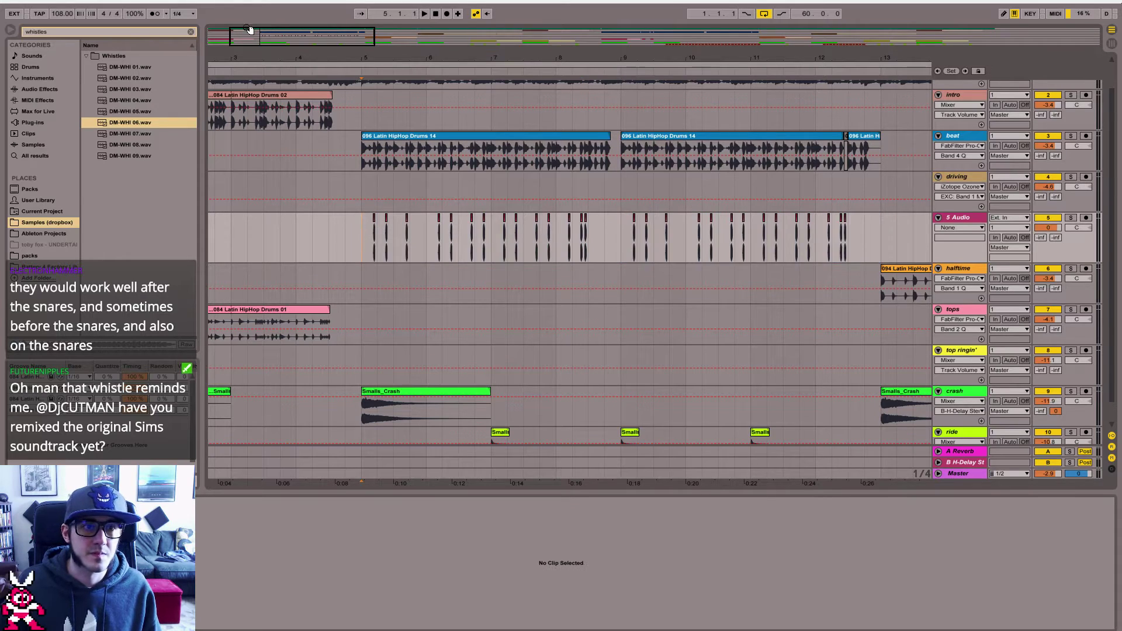
key("space")
- Copy the whistle at 5.3.4 to 5.3.3 and again directly after that copy, forming a quick run of whistles
left_click_drag(248, 30, 283, 79)
key("space")
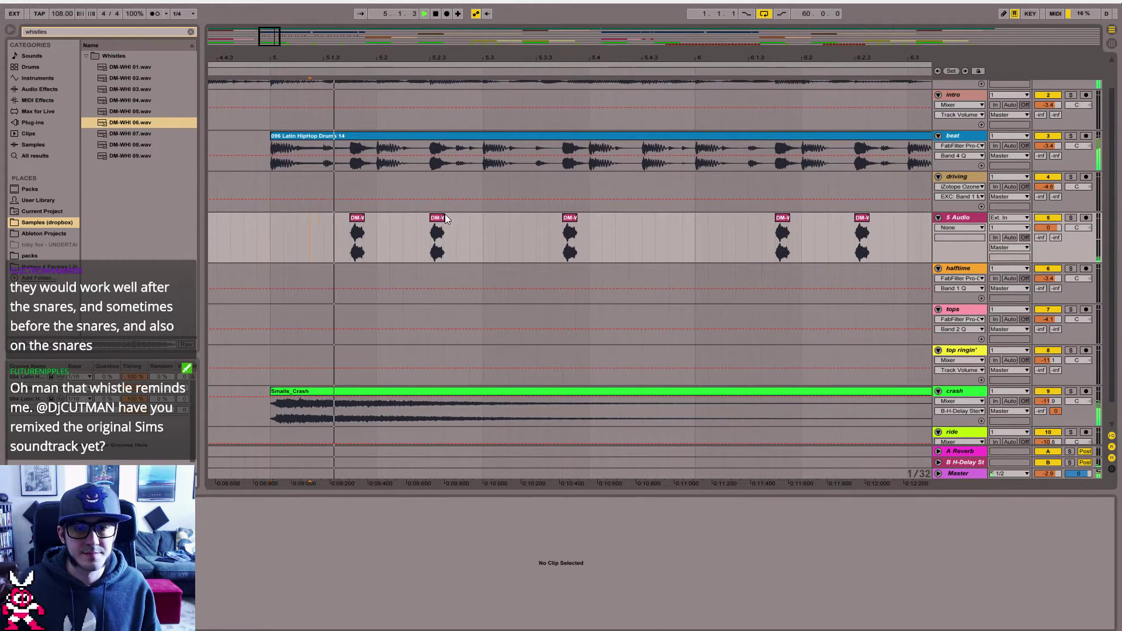
key("space")
left_click(570, 218)
left_click(539, 233)
key("ctrl+v")
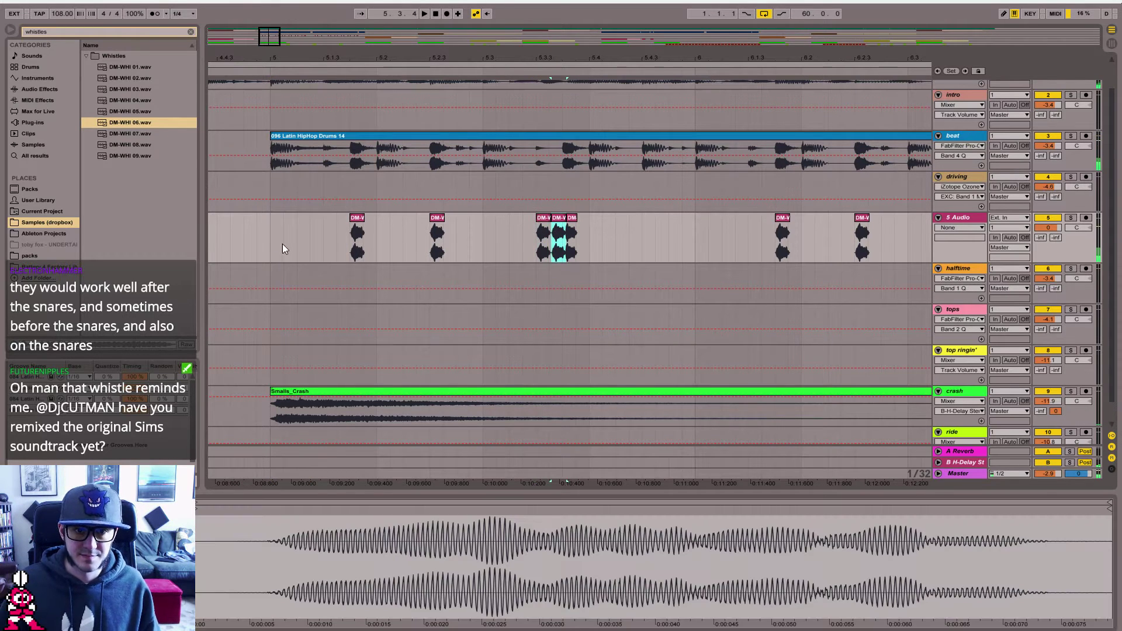
- Play the arrangement from bar 5 and undo the two whistle pastes in front of the clip at 5.3.4
left_click(271, 239)
key("space")
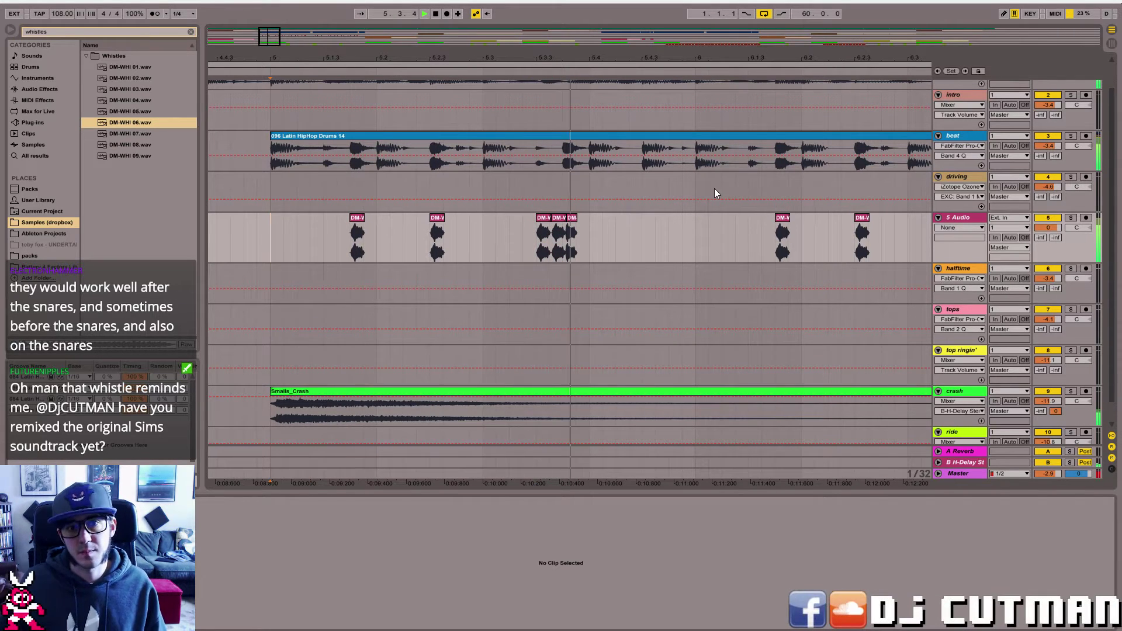
key("space")
key("ctrl+z")
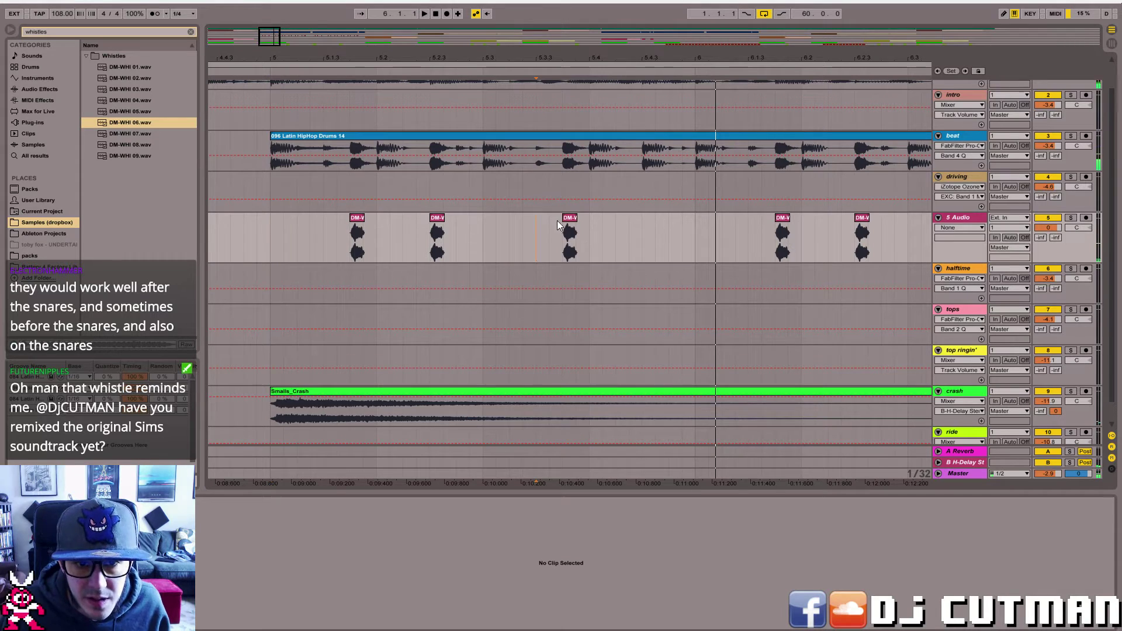
- Trim the silence off the sample start of the whistle clip at 5.3.4 and reselect the clip
left_click(571, 222)
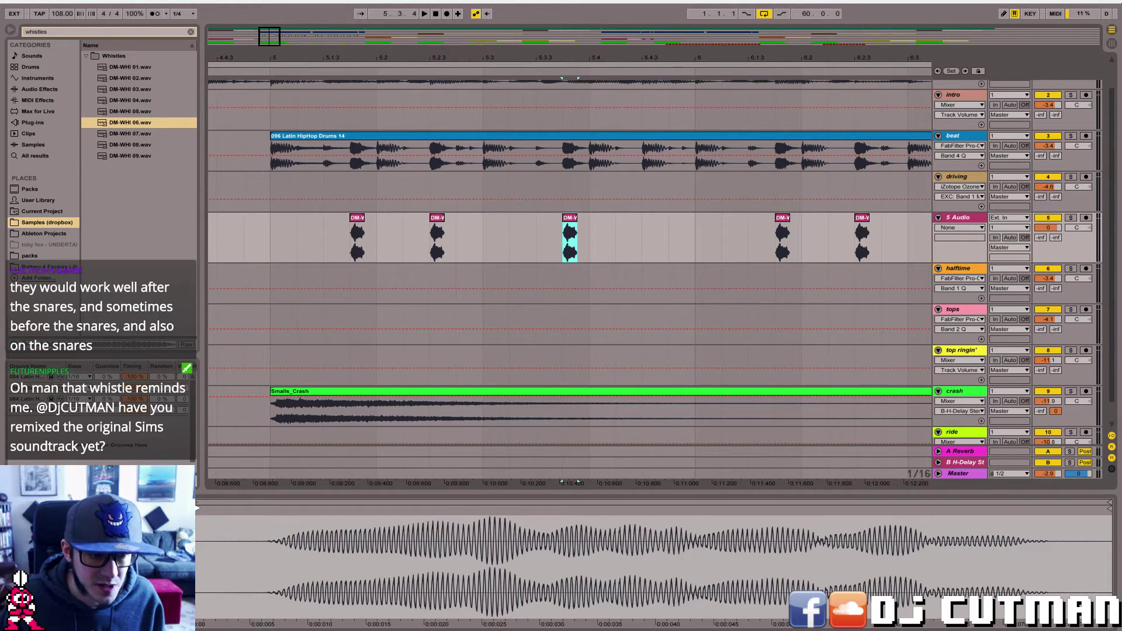
left_click_drag(198, 507, 272, 508)
left_click(586, 211)
left_click(574, 217)
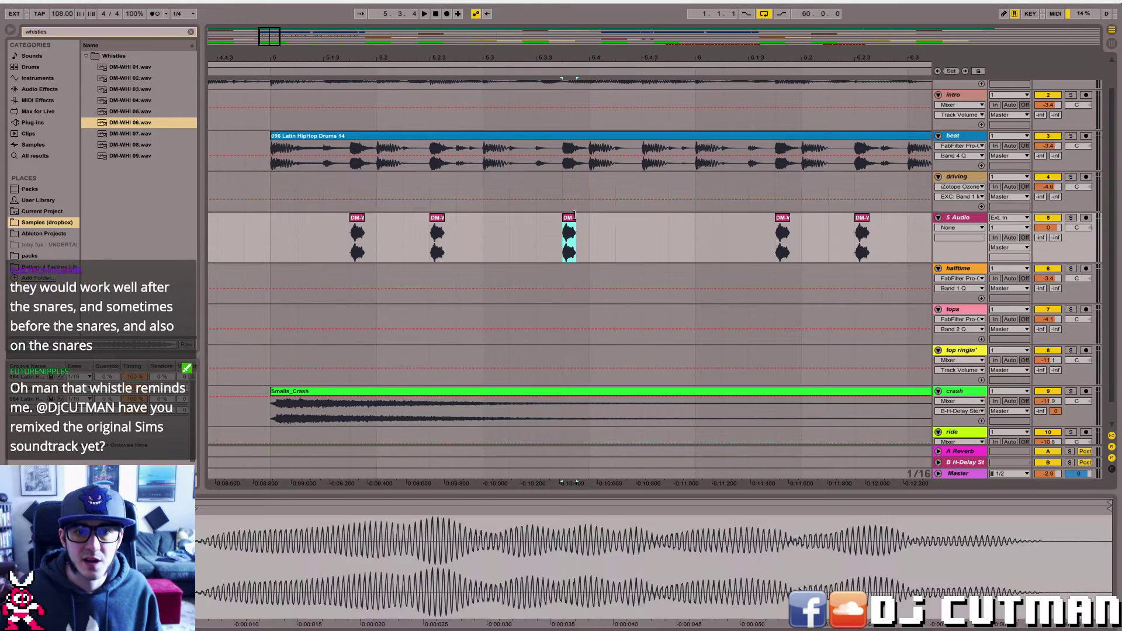
- Copy the trimmed whistle clip, paste two back-to-back copies starting at 5.3.3, and play the passage
key("ctrl+c")
left_click(536, 240)
key("ctrl+v")
key("ctrl+v")
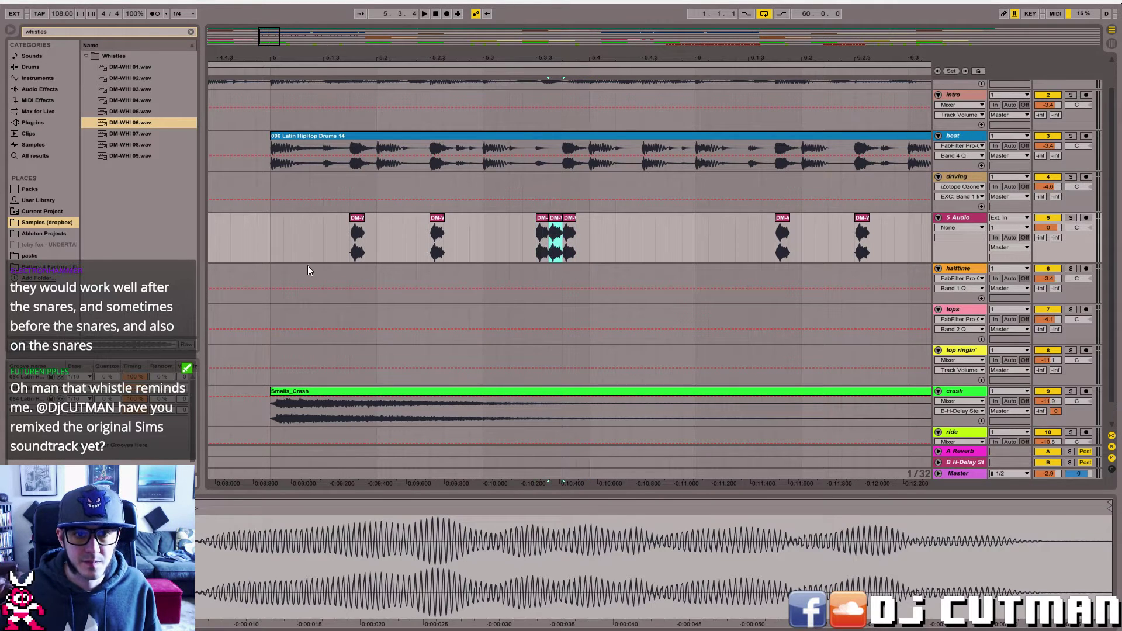
left_click(320, 248)
key("space")
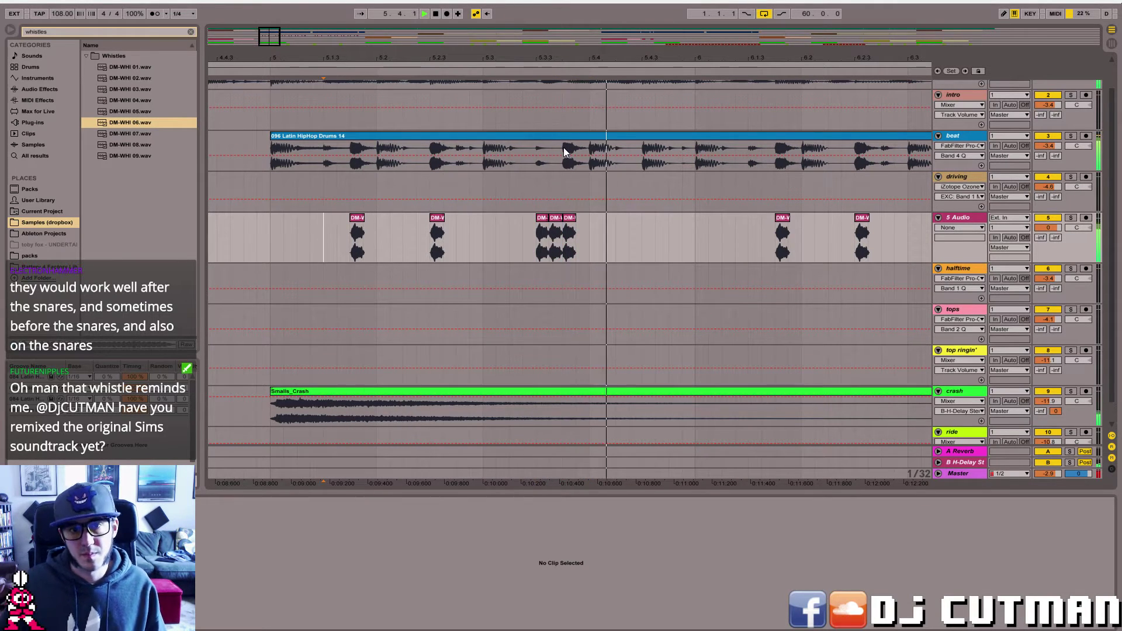
- Delete the middle of the three adjacent whistles, paste a trimmed whistle at 5.4.3, and play from just before bar 5
left_click(555, 216)
key("Delete")
key("space")
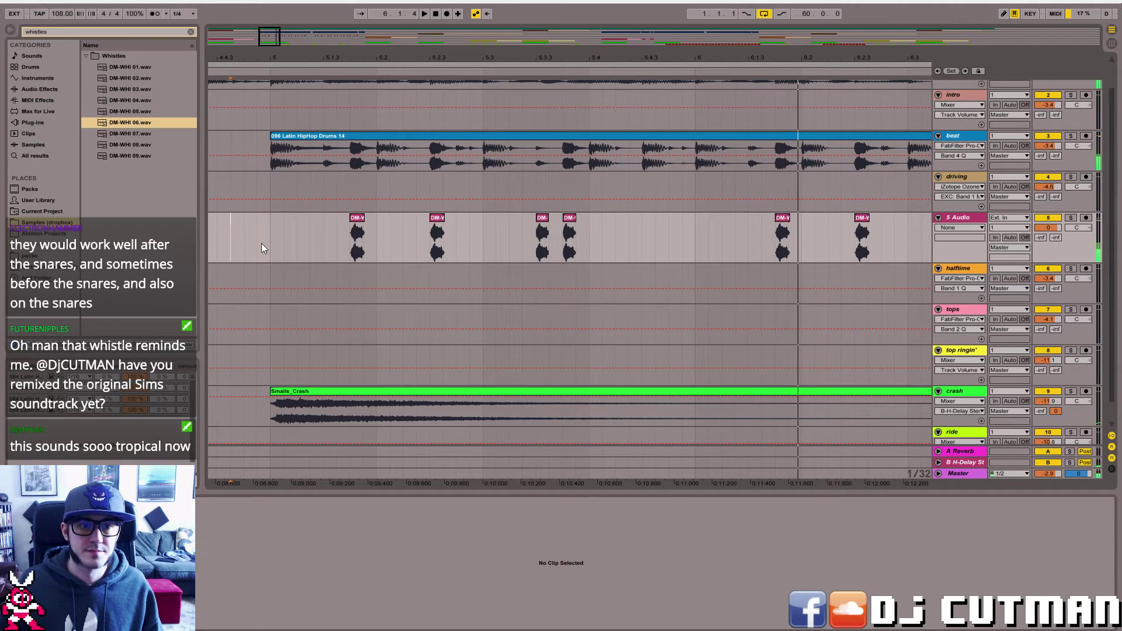
left_click(510, 240)
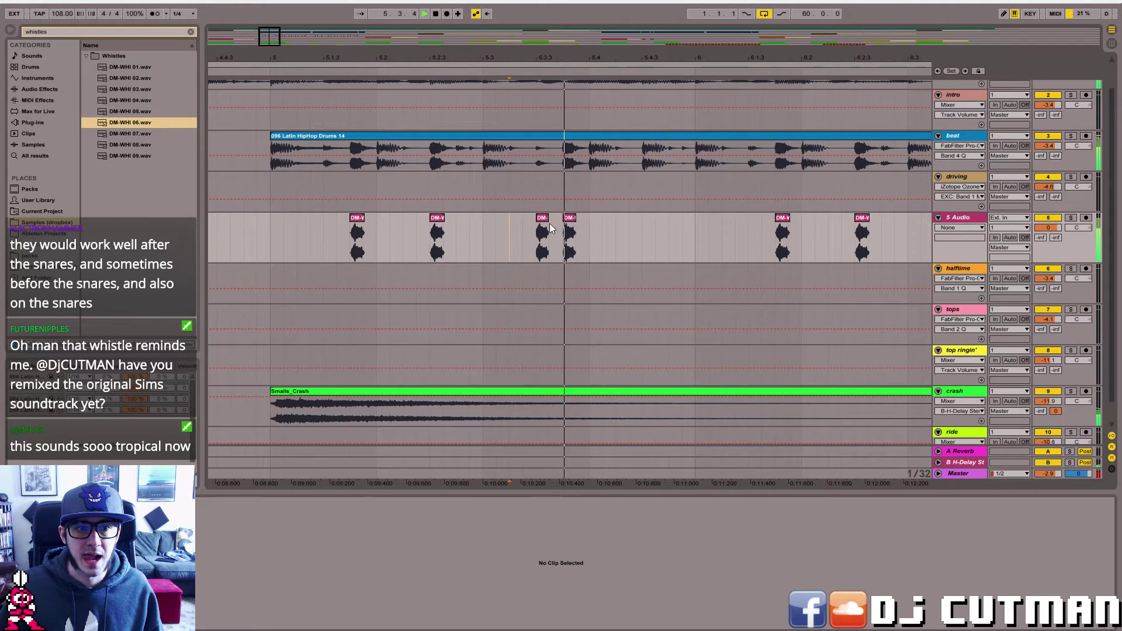
left_click(638, 233)
key("ctrl+v")
left_click(255, 229)
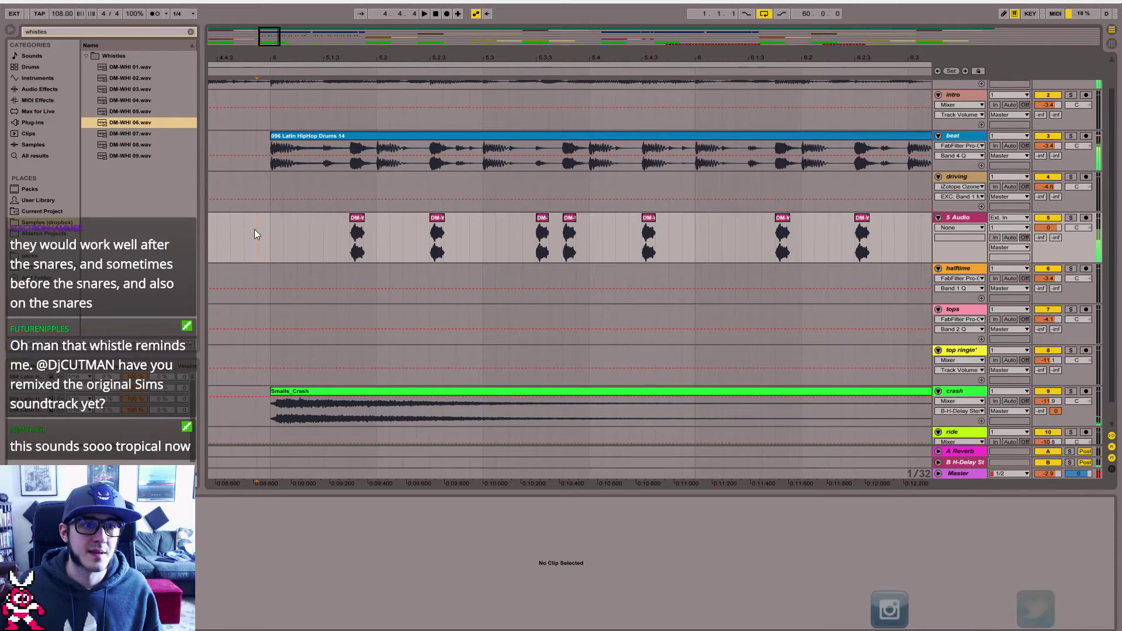
- Paste the trimmed whistle at 6.4.4, 7.4 and 7.3.3 on the 5 Audio track
left_click_drag(280, 33, 280, 39)
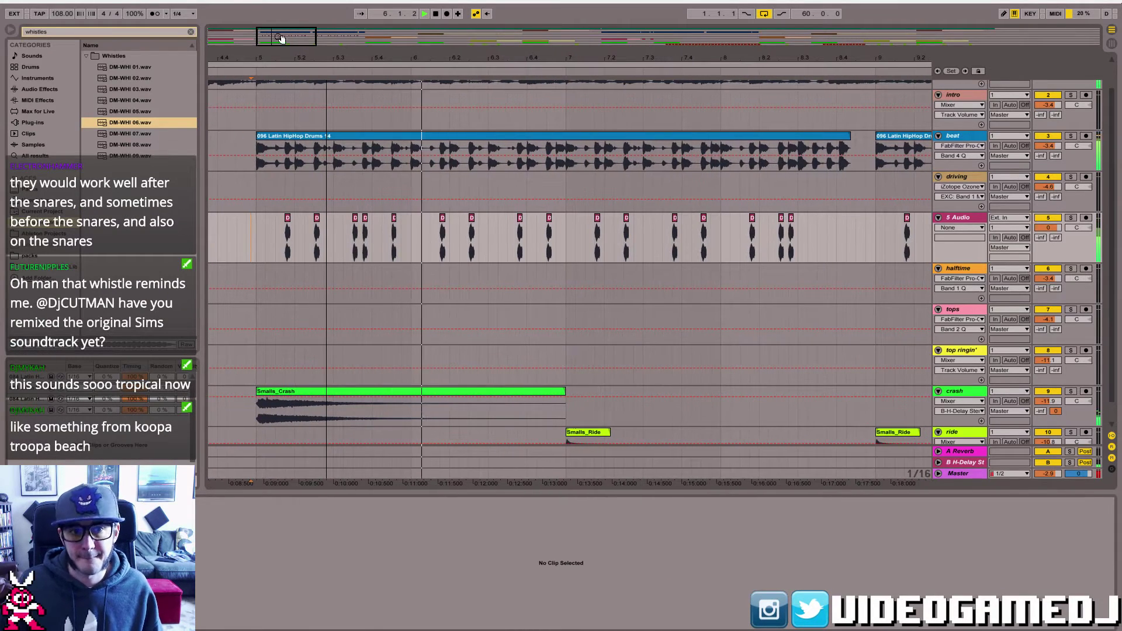
left_click(553, 235)
key("ctrl+v")
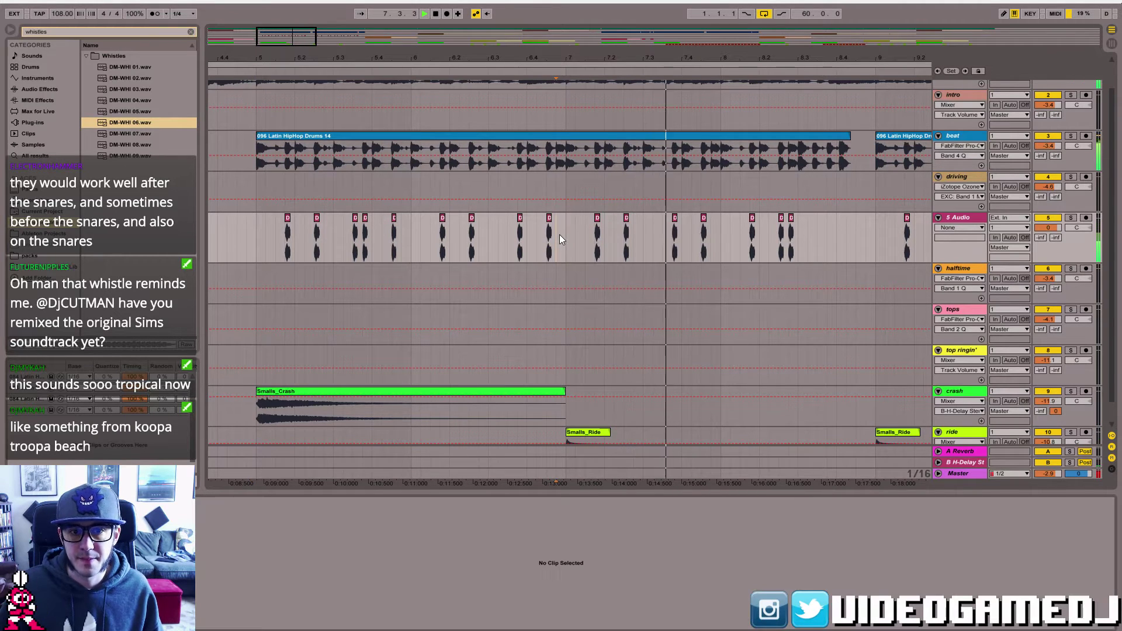
left_click(681, 241)
key("ctrl+v")
left_click(661, 241)
key("ctrl+v")
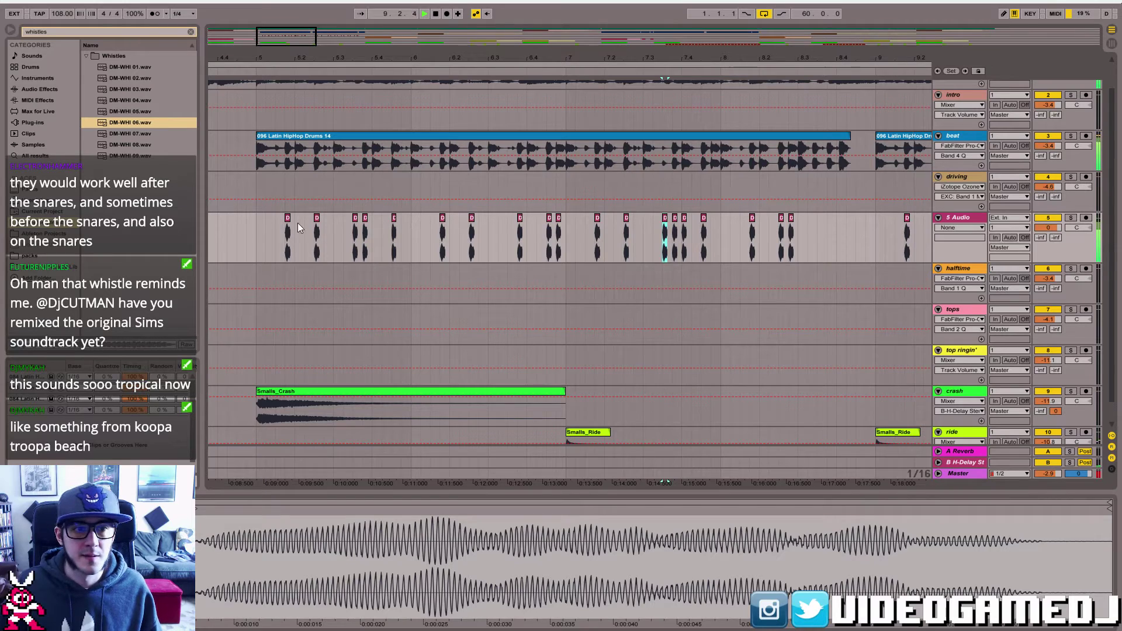
- Replace the whistle at 5.3.3 with one at 5.4, remove the whistle at 7.4, and audition the pattern
left_click(252, 234)
left_click_drag(294, 35, 300, 25)
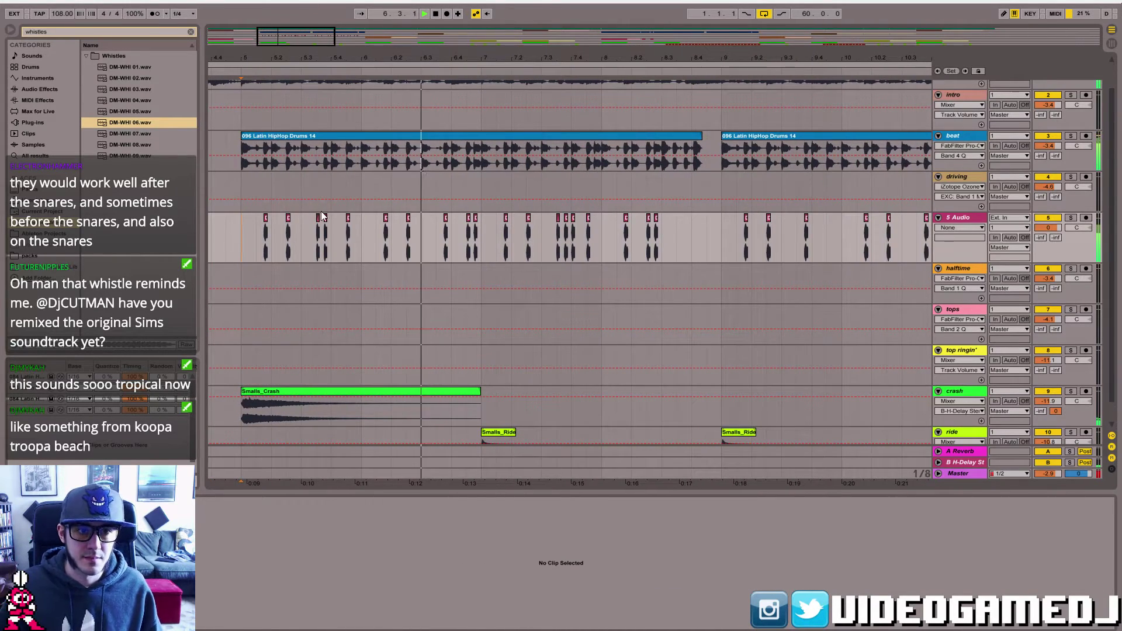
left_click(318, 234)
key("Delete")
left_click(333, 231)
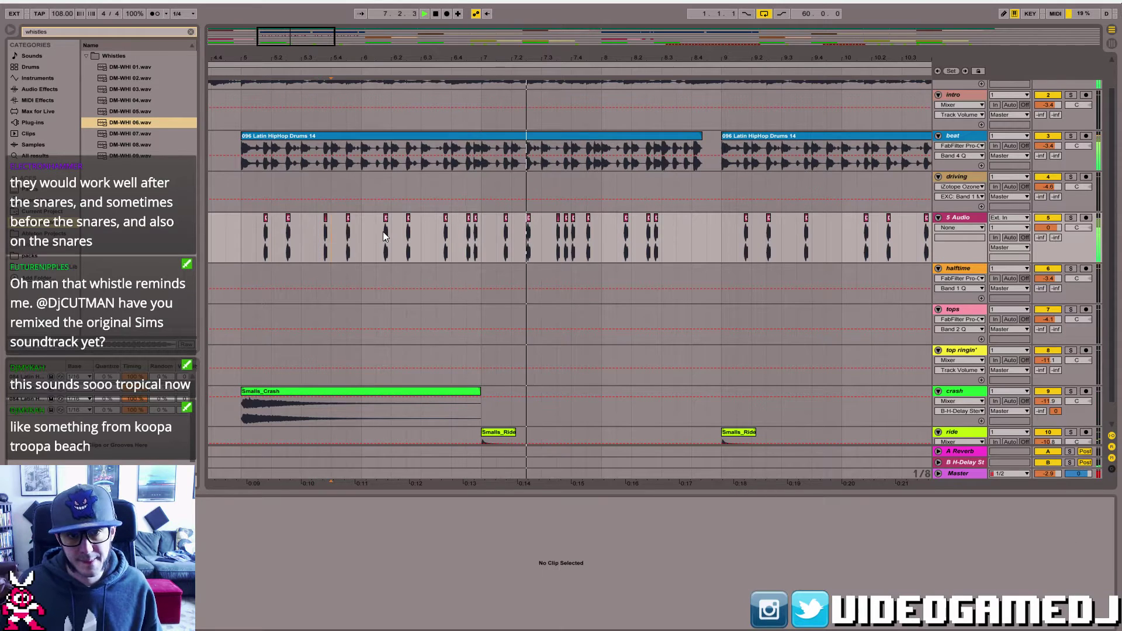
key("ctrl+v")
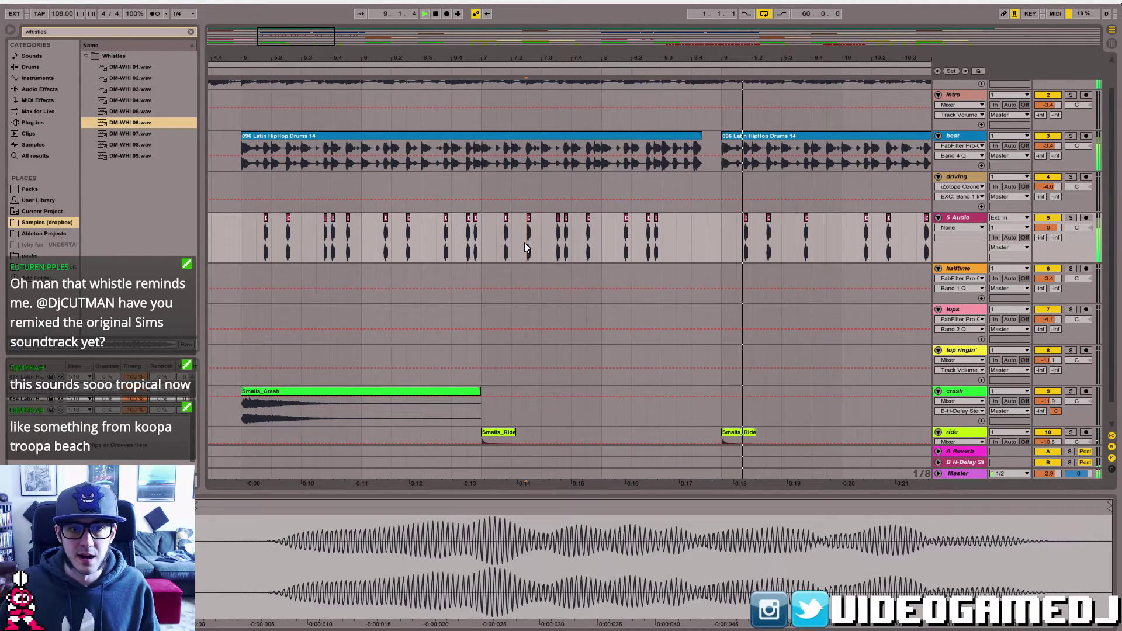
left_click(524, 243)
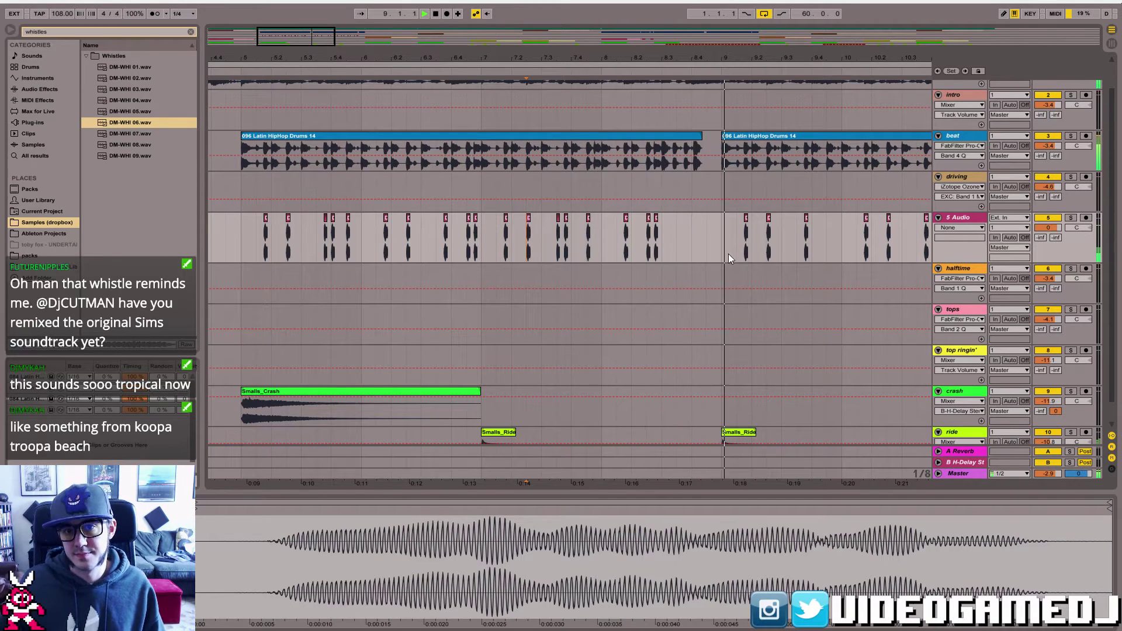
- Paste a run of three whistles at 9.4.3, 9.4.4 and the start of bar 10
left_click_drag(292, 40, 314, 40)
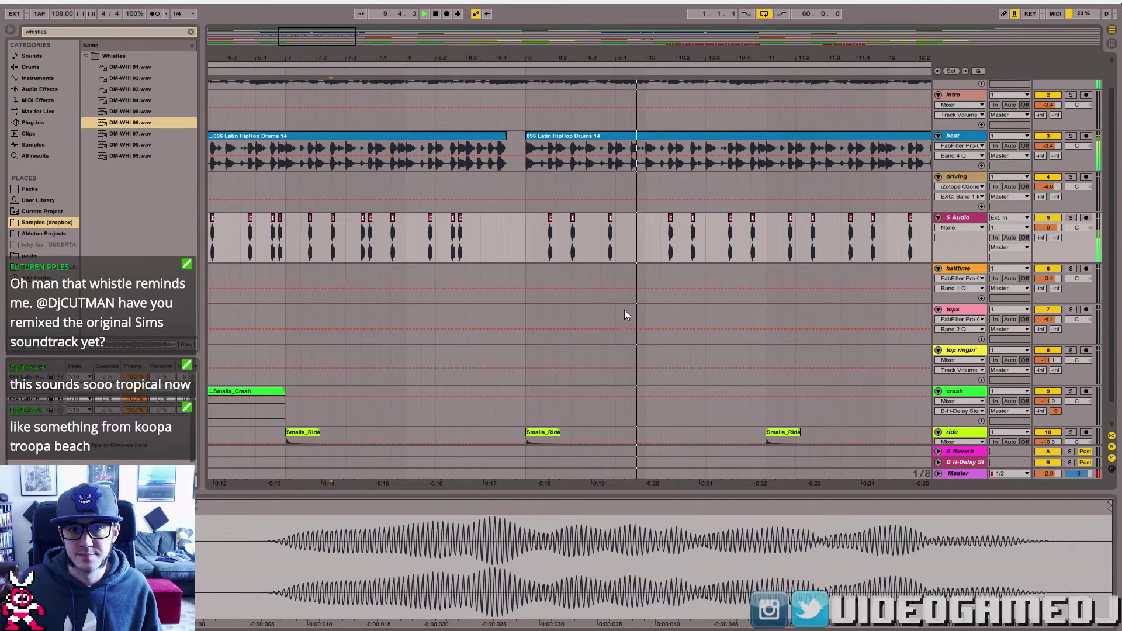
left_click(646, 248)
key("ctrl+1")
left_click(639, 252)
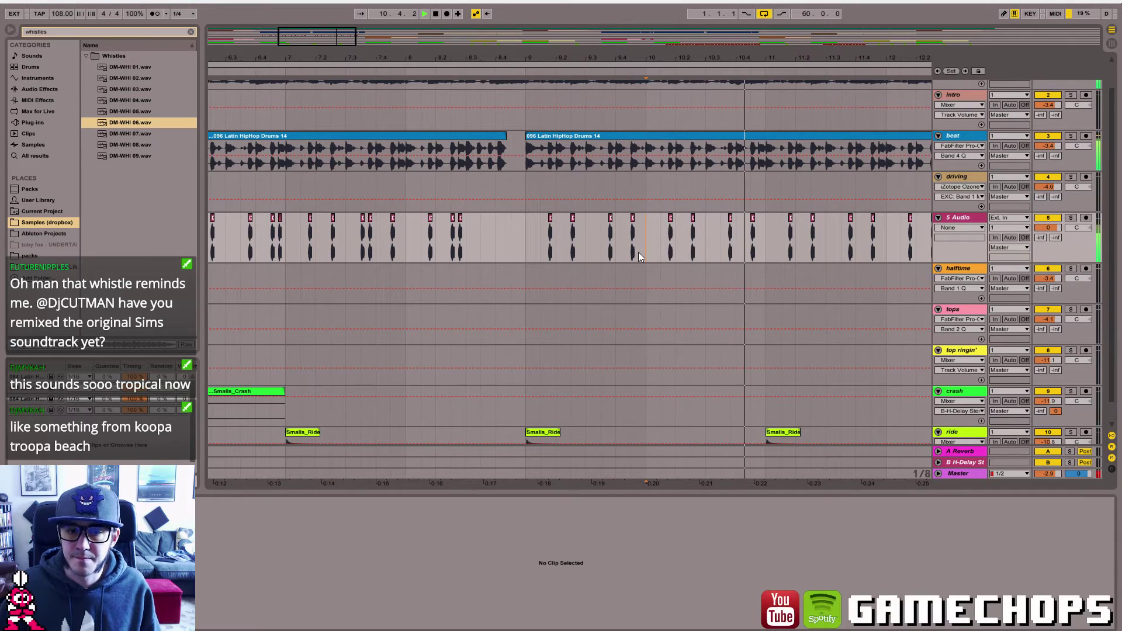
key("ctrl+v")
left_click(643, 249)
key("ctrl+v")
- Paste a whistle at 11.4 and play back from the middle of bar 11
left_click_drag(377, 46, 407, 44)
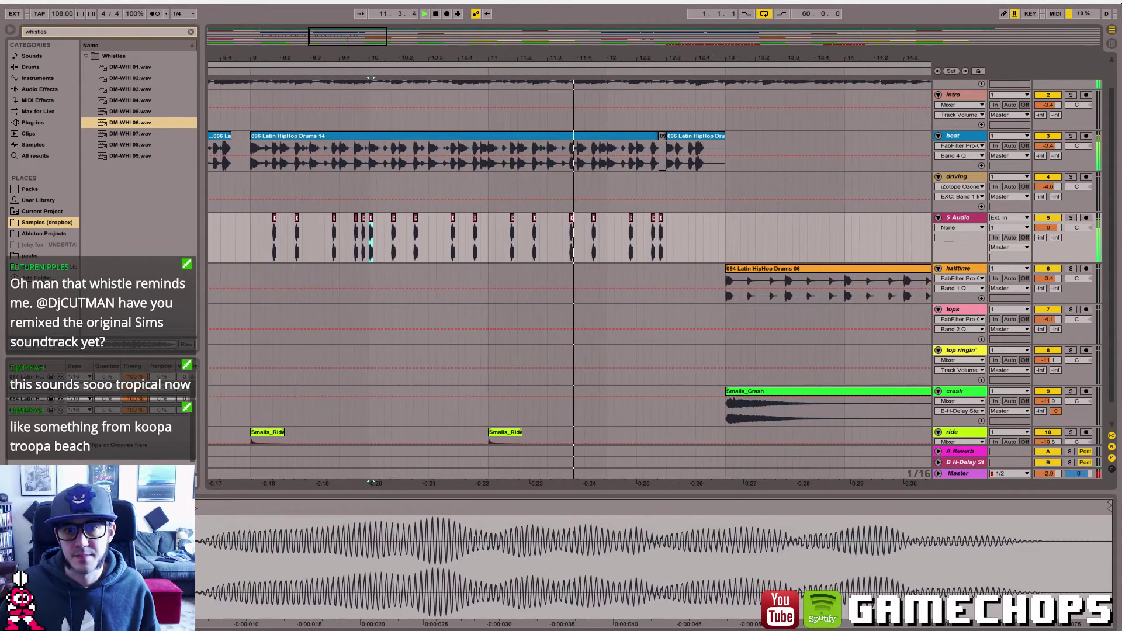
left_click(576, 252)
key("ctrl+v")
left_click(544, 238)
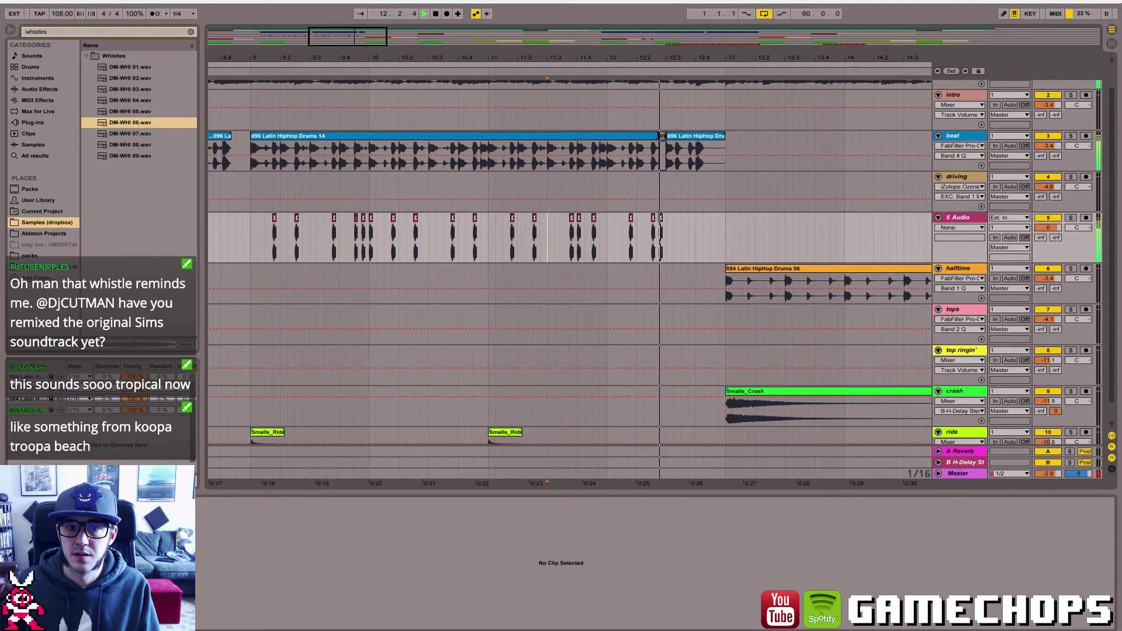
- Delete the whistle at 12.2.4, paste one at 12.3 instead, and audition the end of the section
left_click(661, 224)
key("Delete")
key("ctrl+v")
left_click(596, 226)
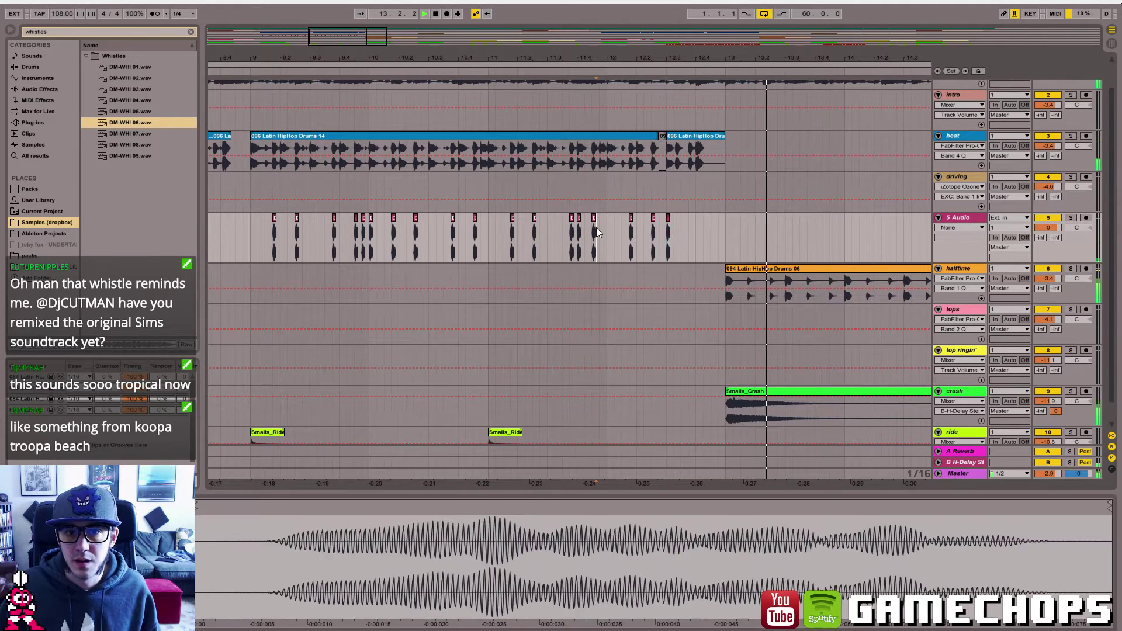
key("space")
key("space")
- Undo the whistle paste at 12.3 and paste trimmed whistles at 12.3.3 and 12.3.2 instead
key("ctrl+z")
left_click(680, 226)
key("ctrl+v")
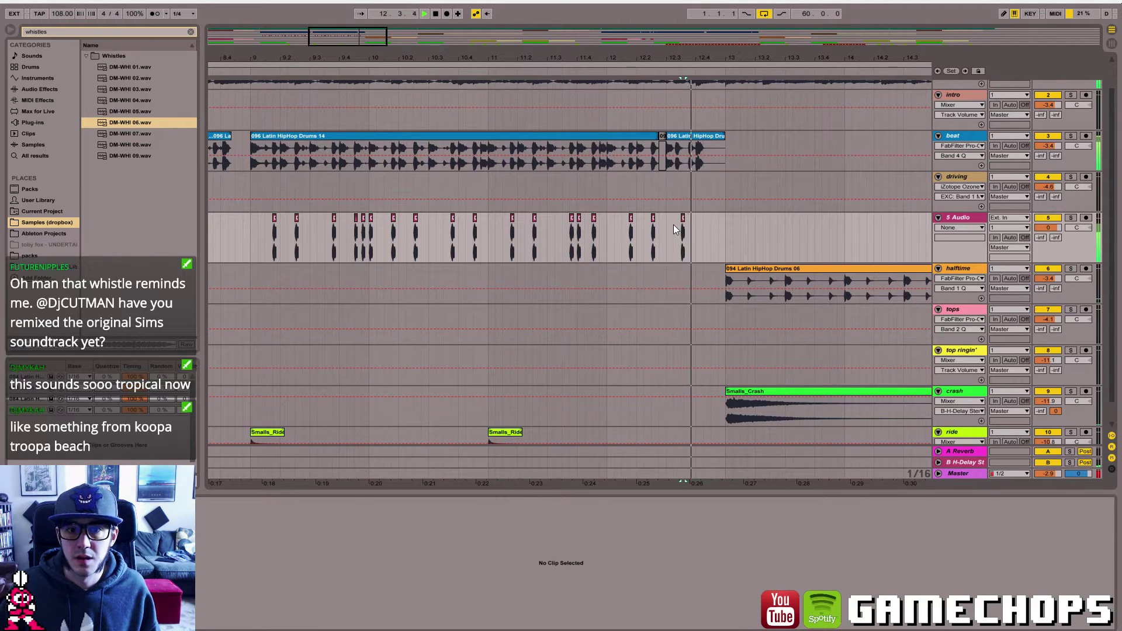
left_click(674, 224)
key("ctrl+v")
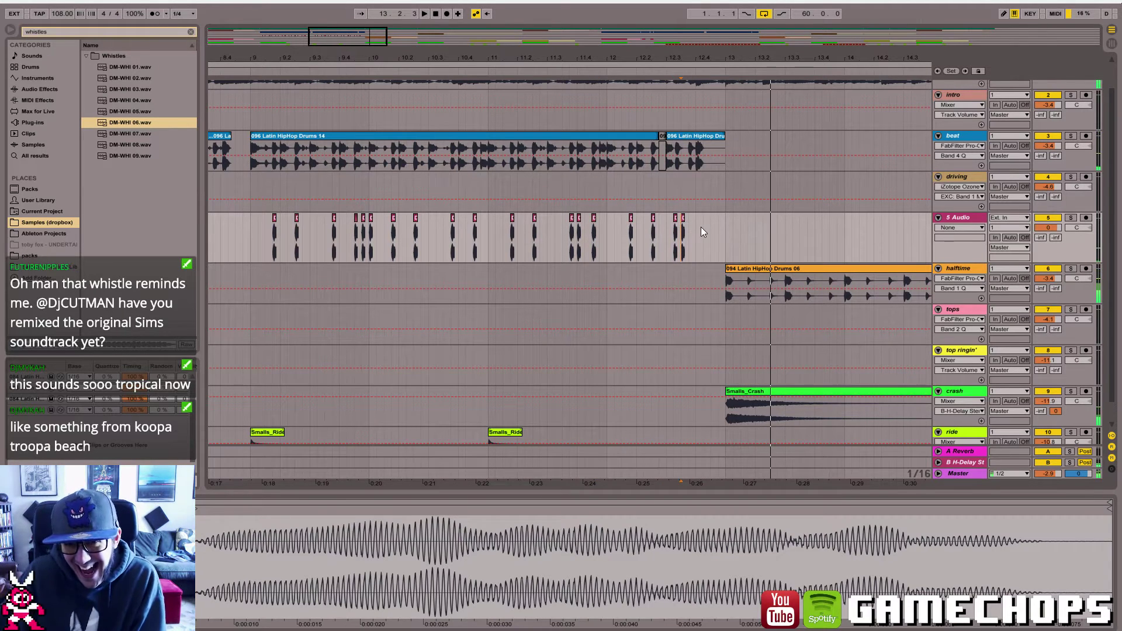
- Delete the final whistle at 12.3.3 and play the whole whistle section from bar 5
left_click_drag(703, 229, 682, 228)
key("Delete")
mouse_move(359, 39)
left_mouse_down()
mouse_move(359, 21)
mouse_move(346, 42)
left_mouse_up()
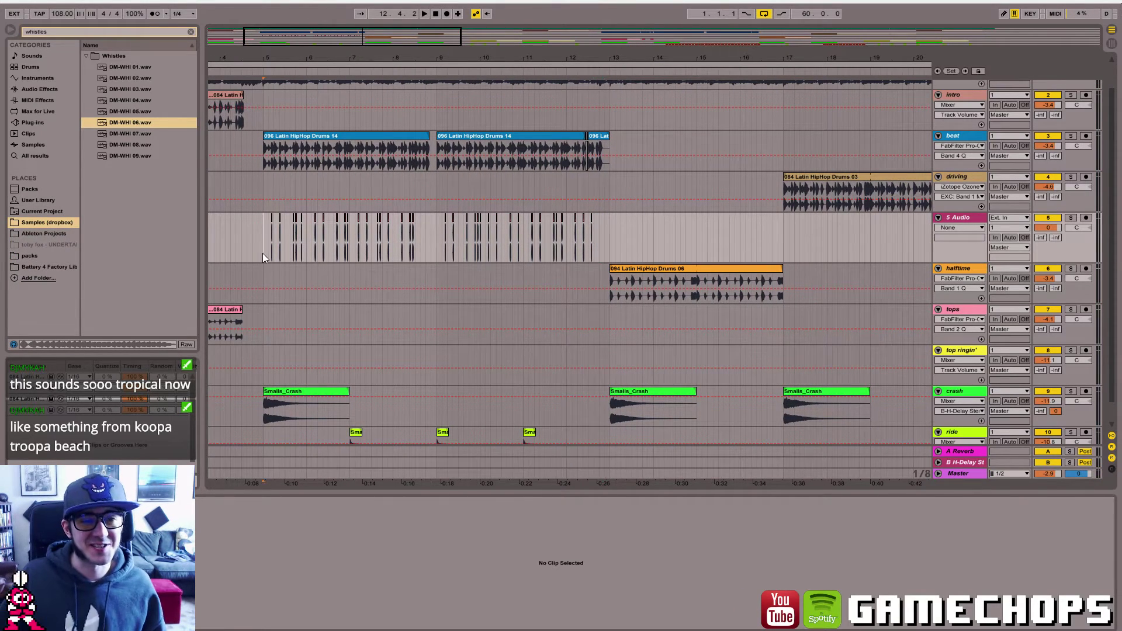
key("space")
- Rename the 5 Audio track as whistles and lower its volume to -5.5 dB
left_click(980, 224)
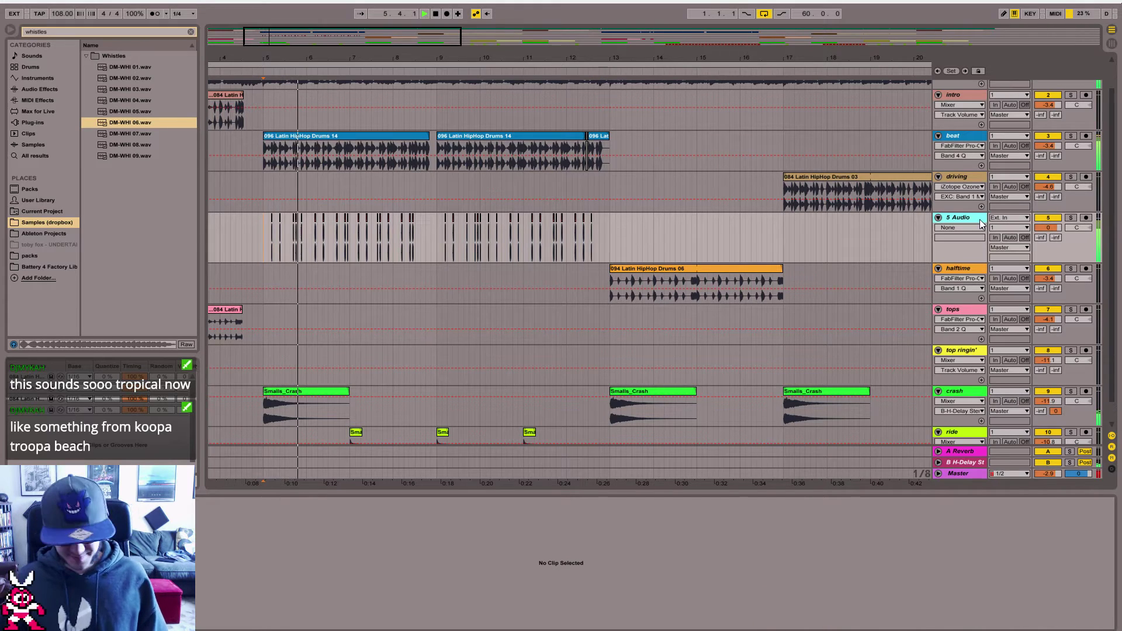
key("ctrl+r")
type("whistles")
key("Return")
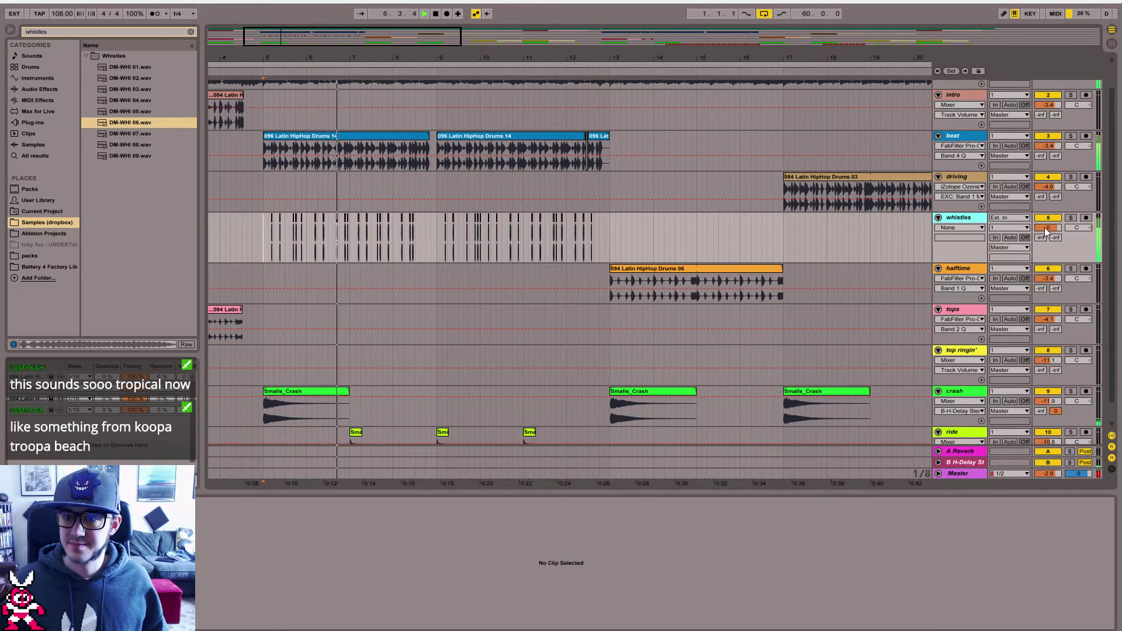
left_click_drag(1046, 228, 1046, 252)
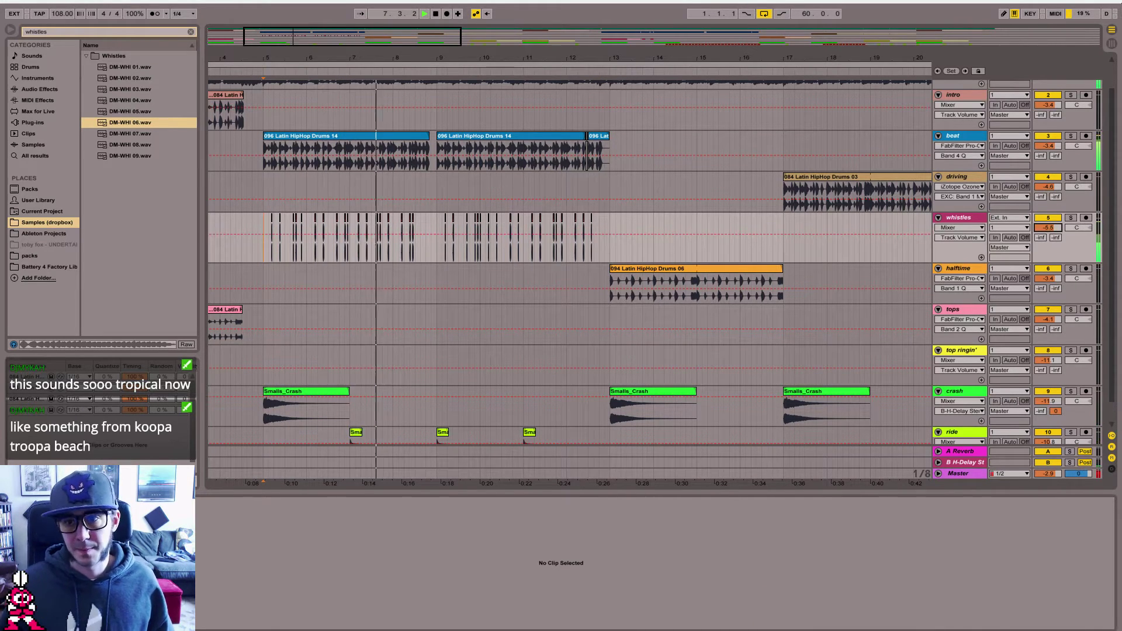
- Search the plug-ins for "lfo" and load LFOTool_x64 onto the whistles track
left_click(34, 123)
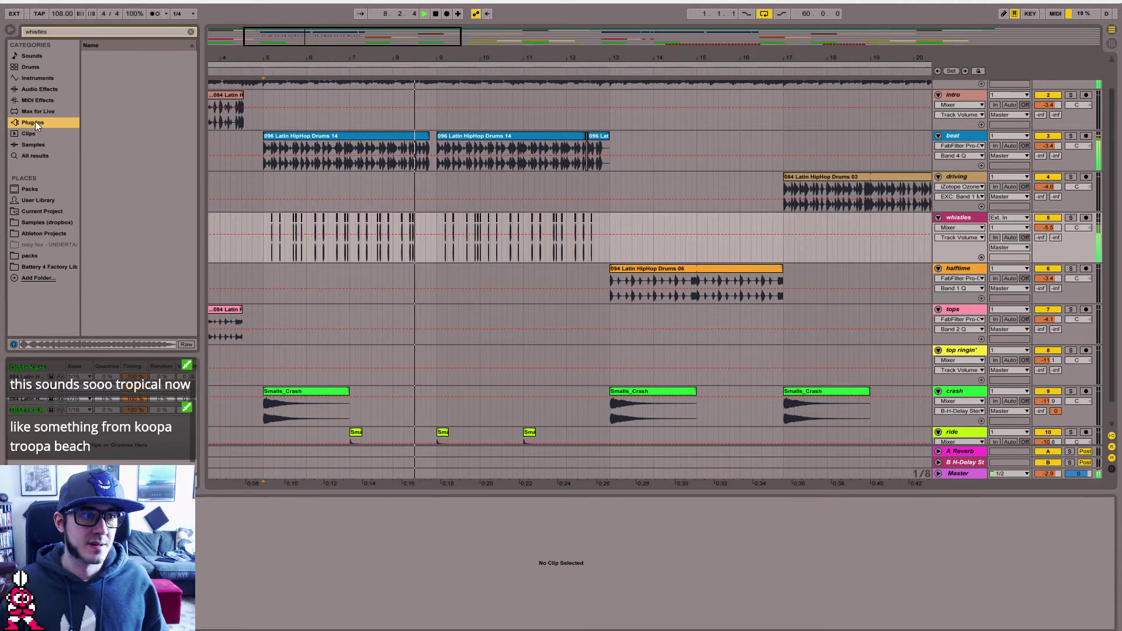
left_click(46, 29)
type("lfo")
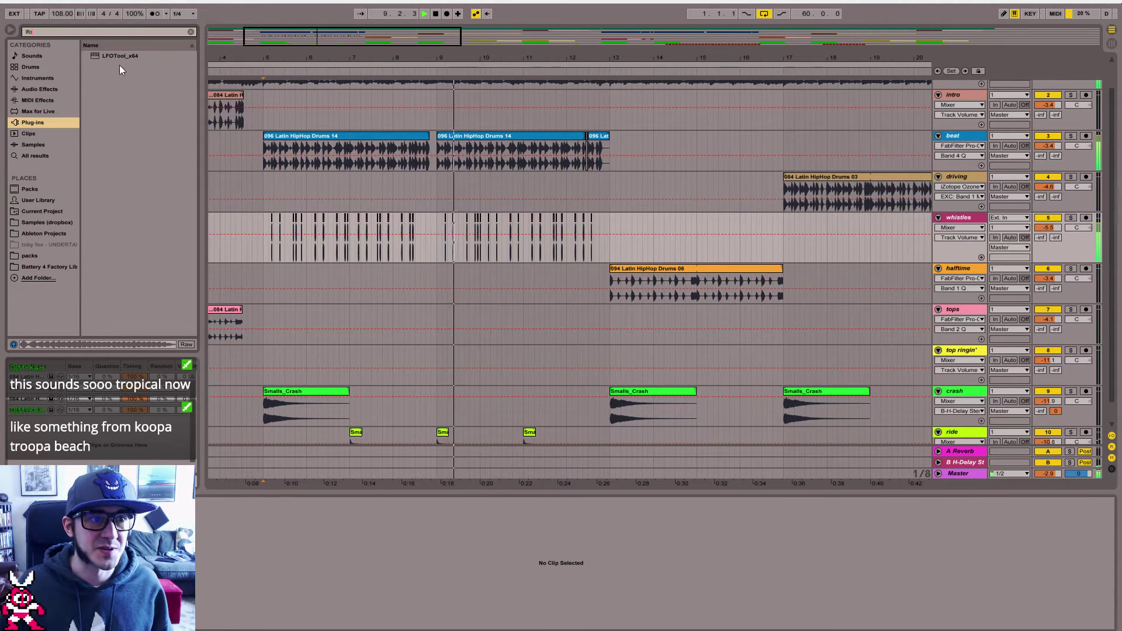
left_click_drag(119, 69, 366, 240)
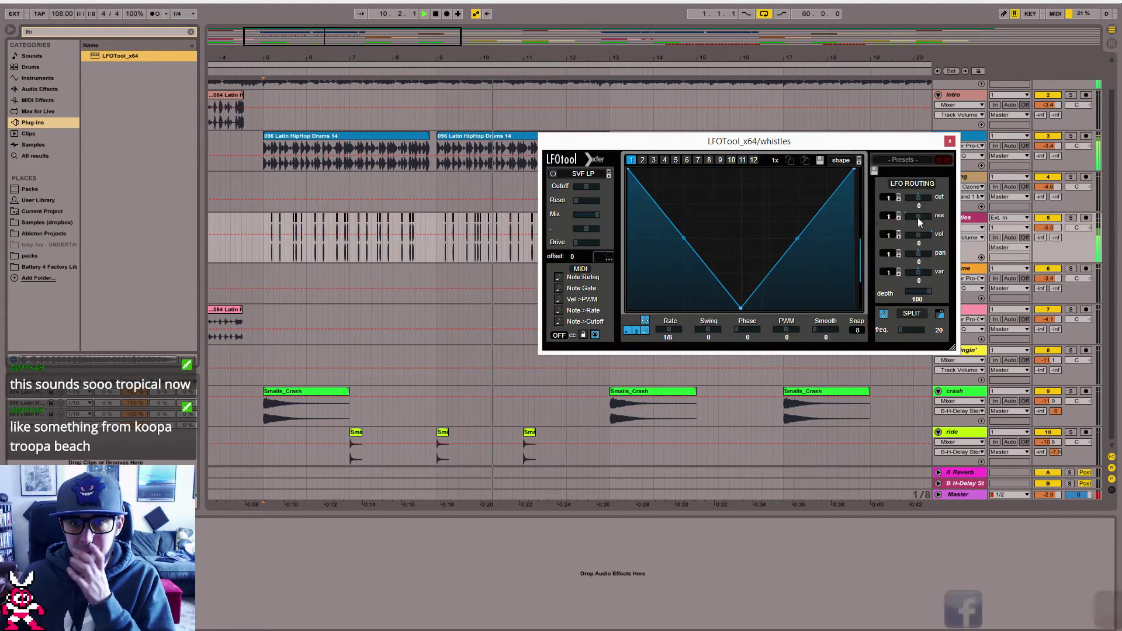
- Set the LFO rate to 2 bar, raise the curve's centre point to a shallow dip, and route volume at 100
mouse_move(668, 335)
left_mouse_down()
mouse_move(671, 355)
mouse_move(669, 342)
left_mouse_up()
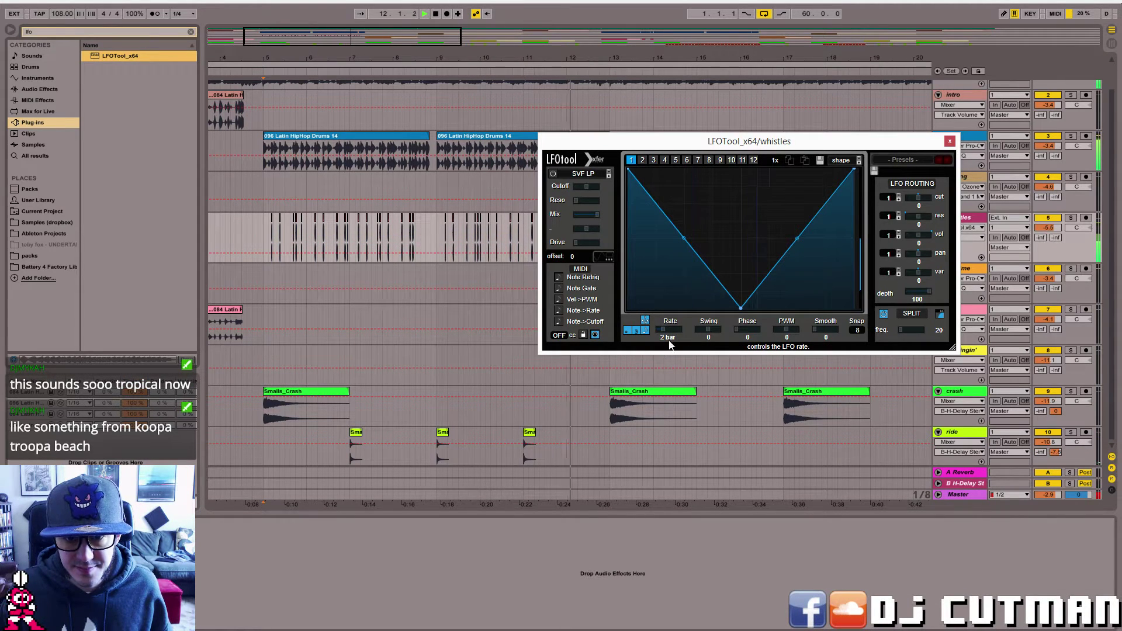
left_click_drag(741, 308, 740, 188)
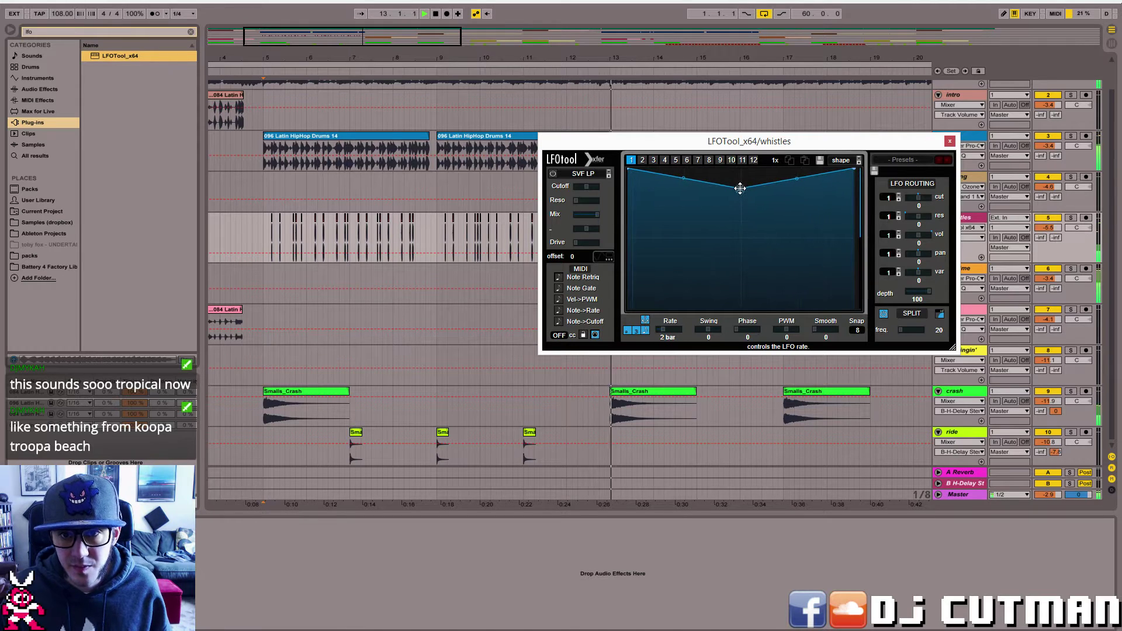
left_click_drag(920, 241, 935, 240)
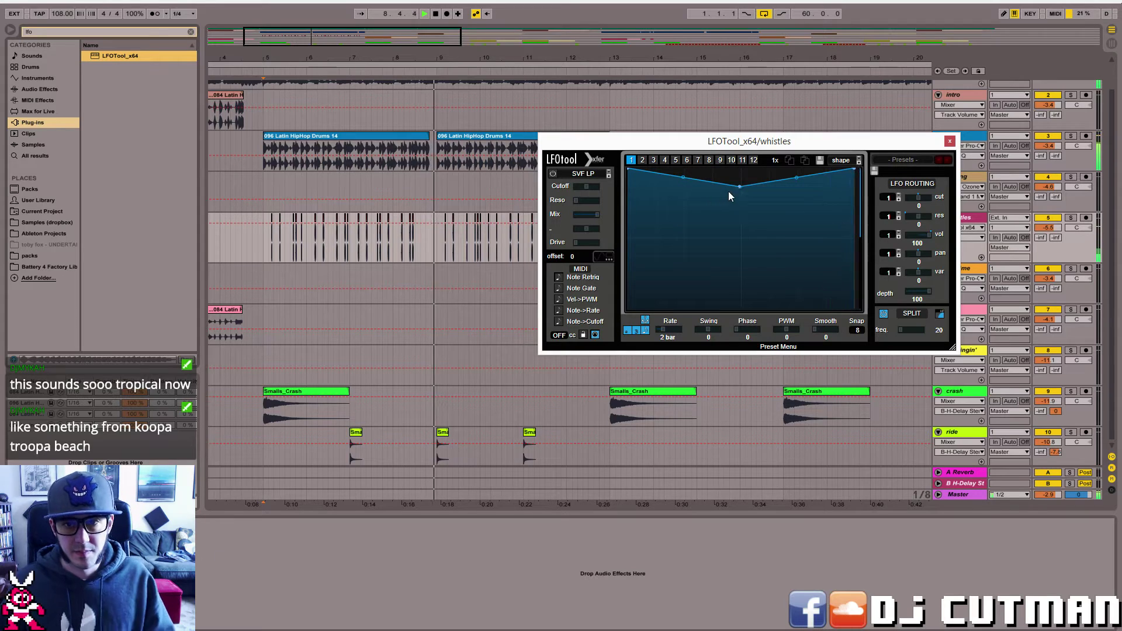
- Reshape the LFO curve into two shallow dips around a raised centre point, making the first dip slightly deeper
double_click(683, 180)
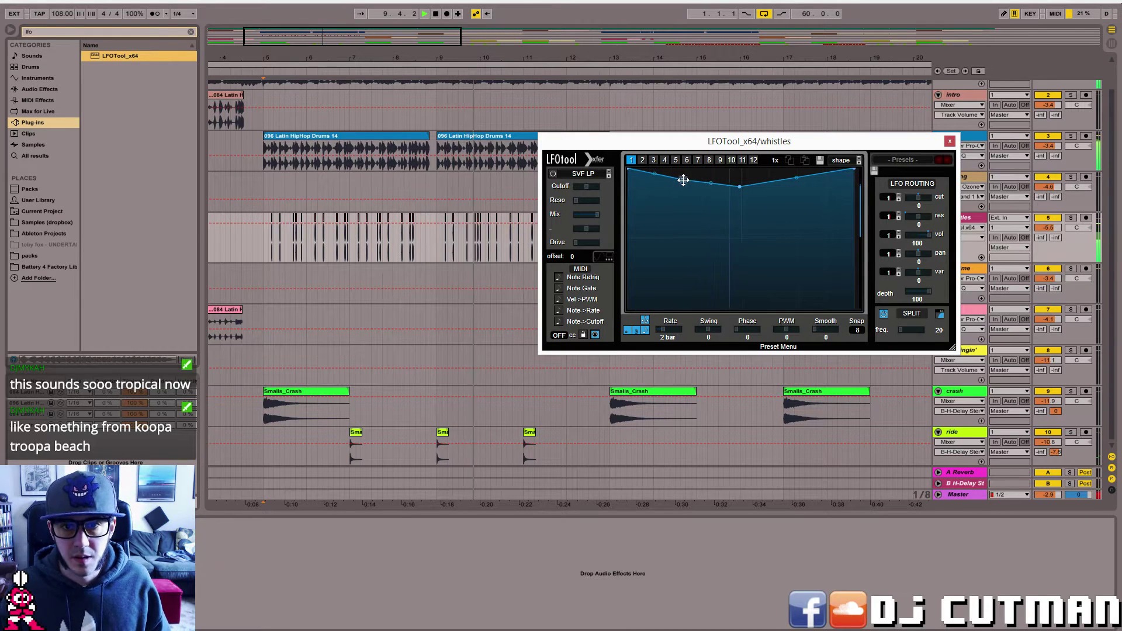
left_click_drag(741, 187, 741, 175)
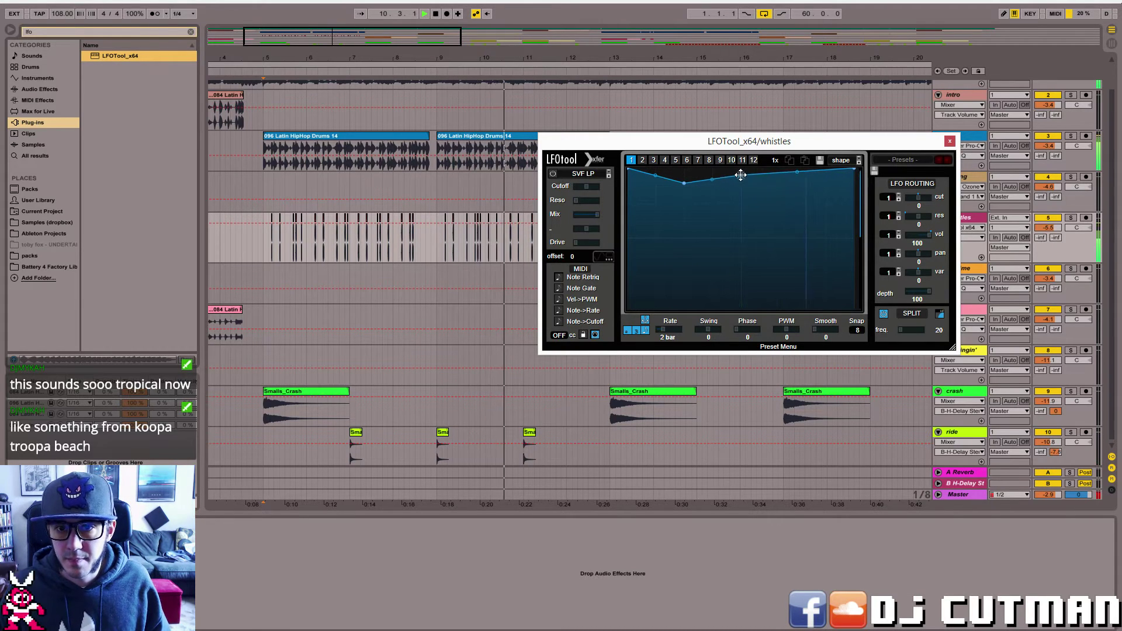
double_click(798, 178)
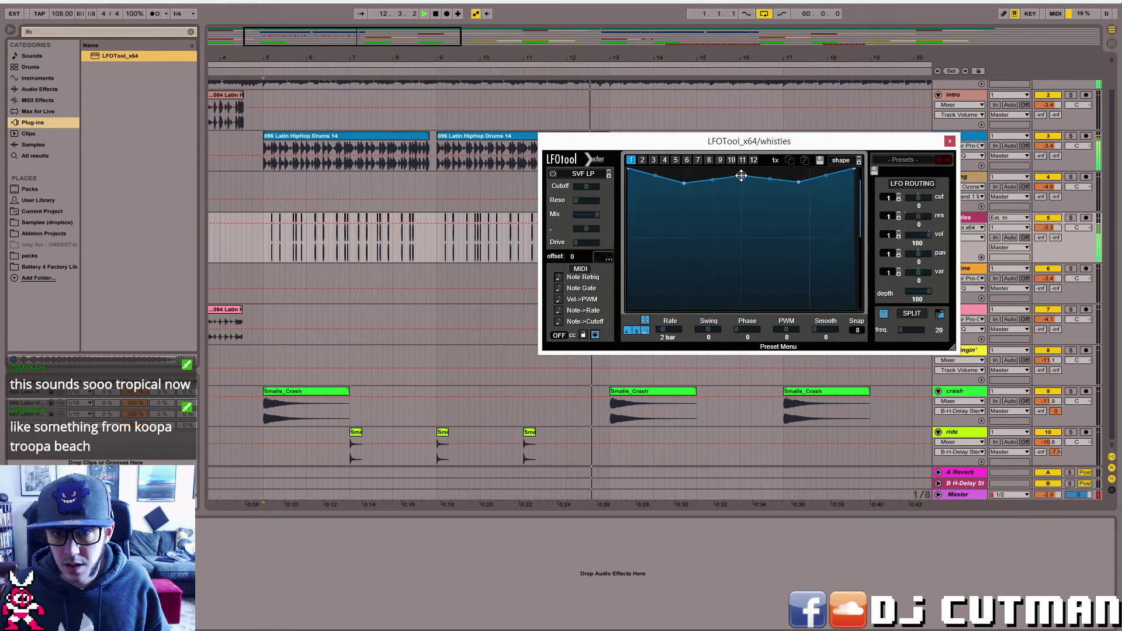
left_click_drag(741, 175, 686, 186)
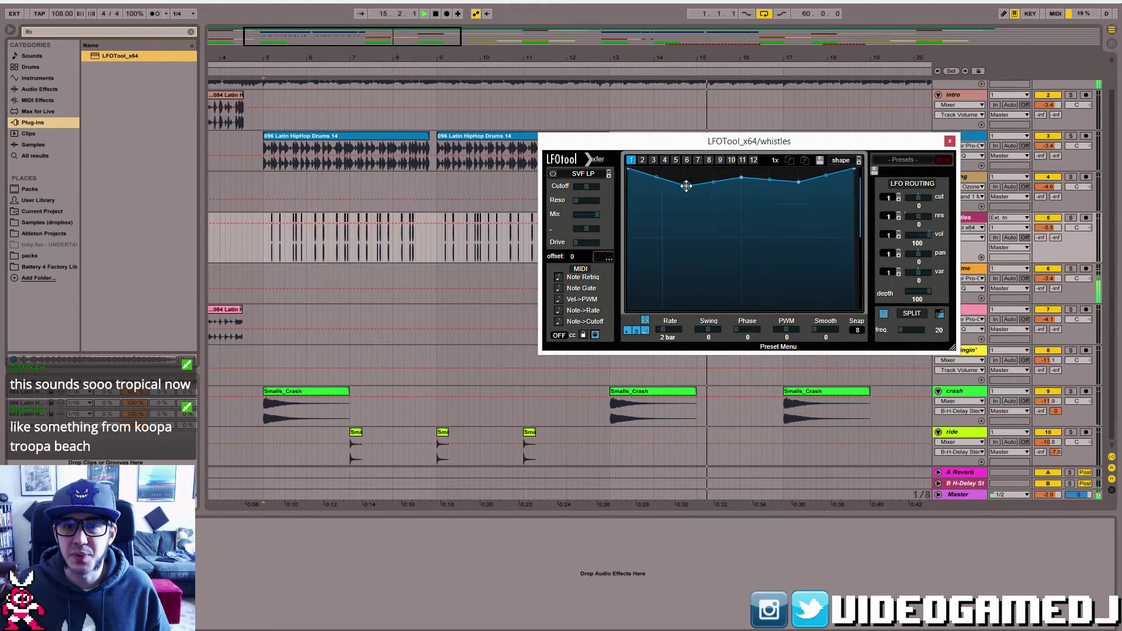
left_click_drag(686, 186, 685, 191)
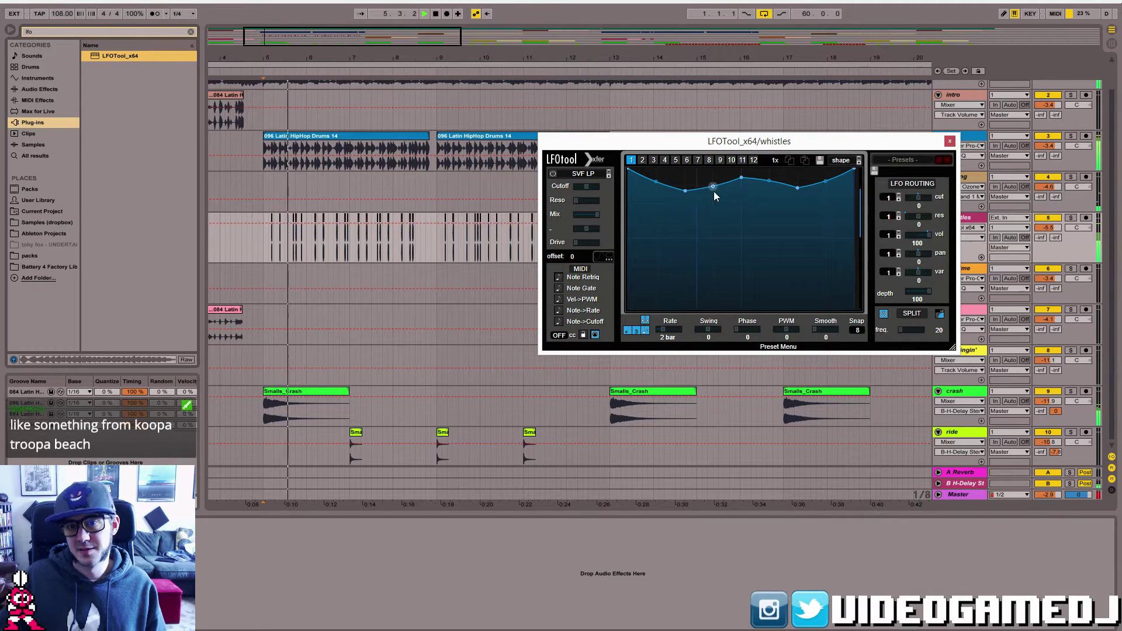
- Enable the SVF LP filter, raise its resonance, and route the LFO to the filter cutoff at 61
left_click(552, 173)
left_click_drag(587, 189, 589, 153)
mouse_move(575, 201)
left_mouse_down()
mouse_move(601, 180)
mouse_move(584, 212)
mouse_move(584, 199)
left_mouse_up()
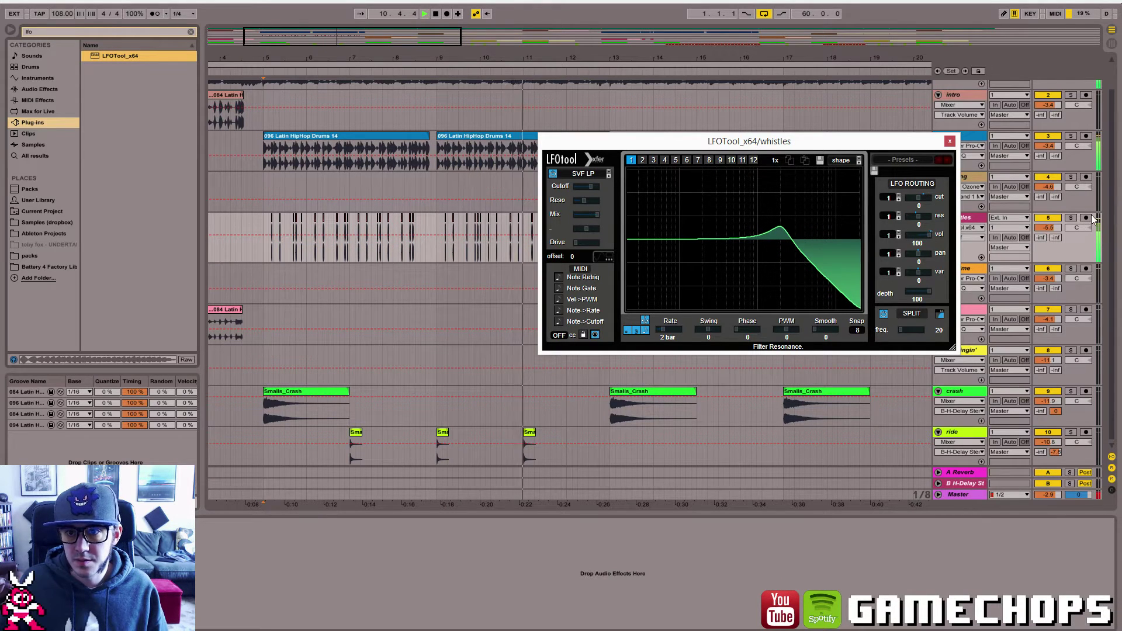
left_click_drag(932, 179, 933, 176)
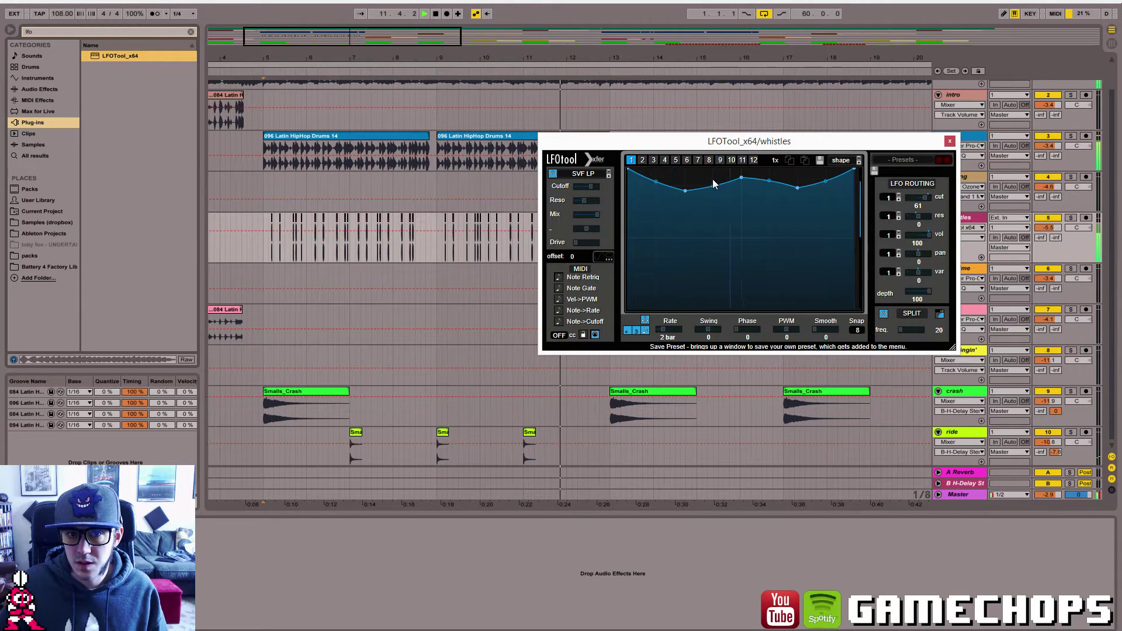
- Reduce the filter's resonance, set the LFO routing to cutoff to 58, and replay the whistle section
mouse_move(587, 199)
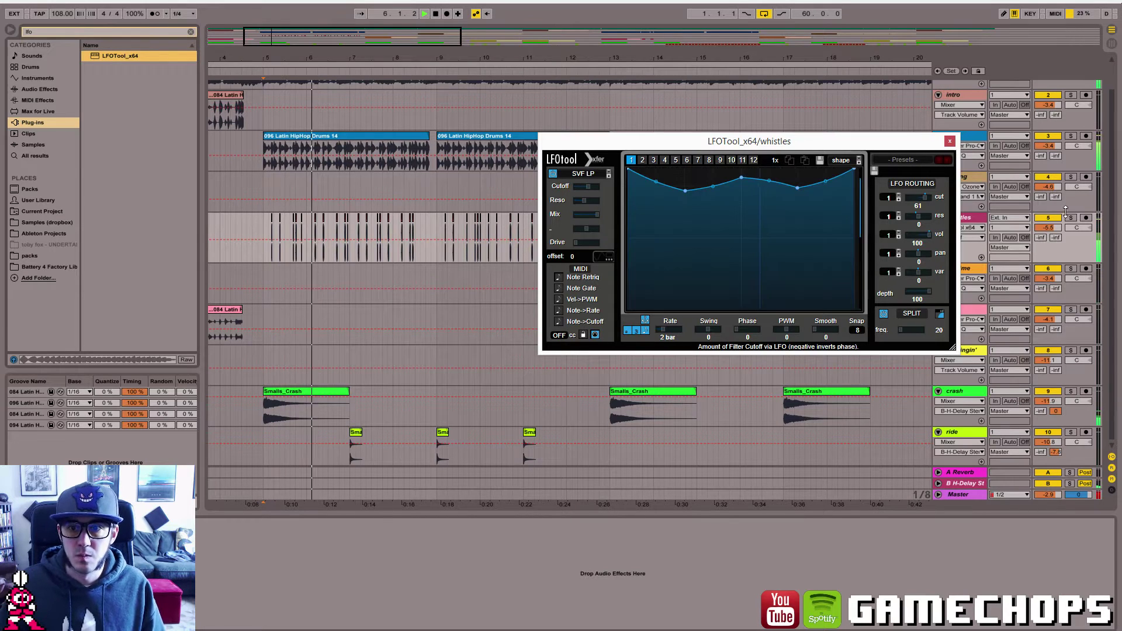
left_click_drag(580, 201, 546, 205)
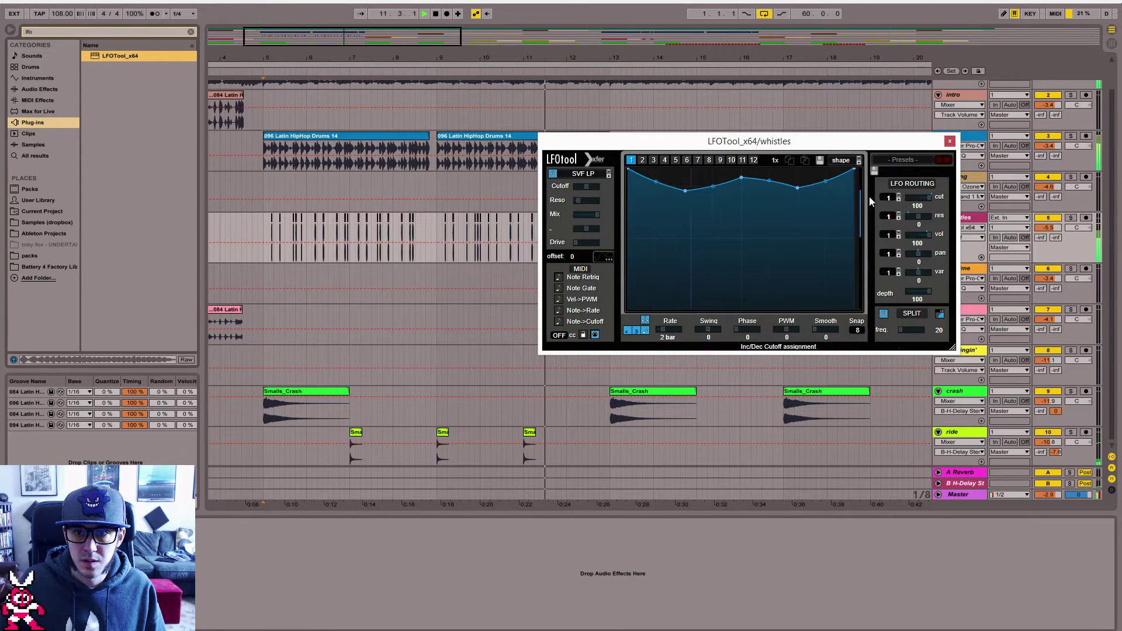
mouse_move(929, 200)
left_mouse_down()
mouse_move(912, 227)
mouse_move(926, 222)
left_mouse_up()
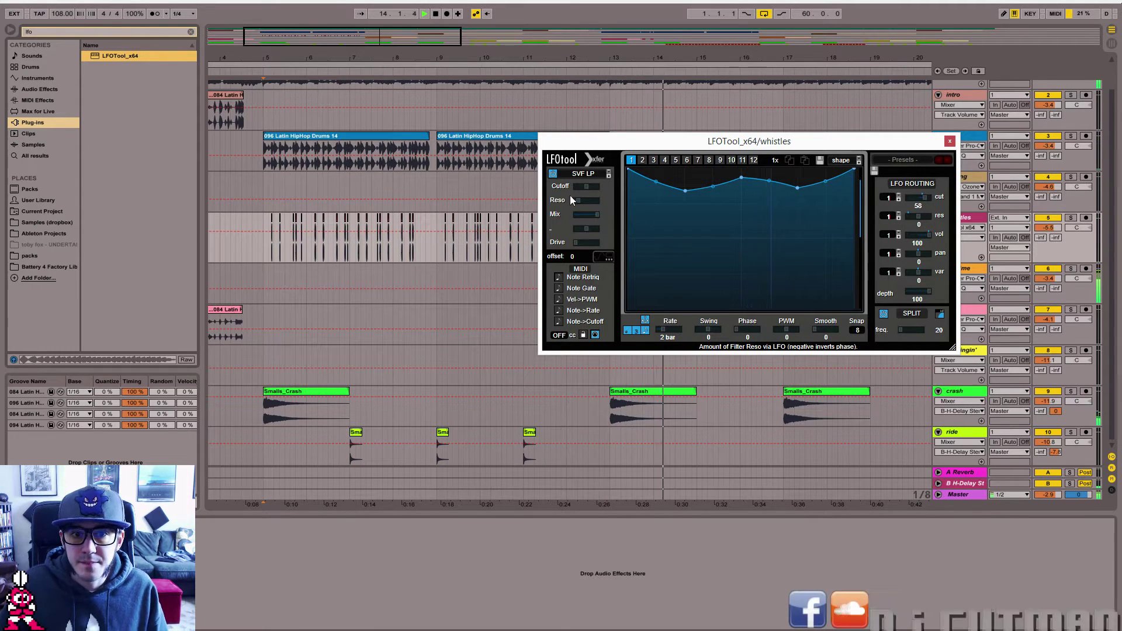
mouse_move(595, 185)
key("space")
key("space")
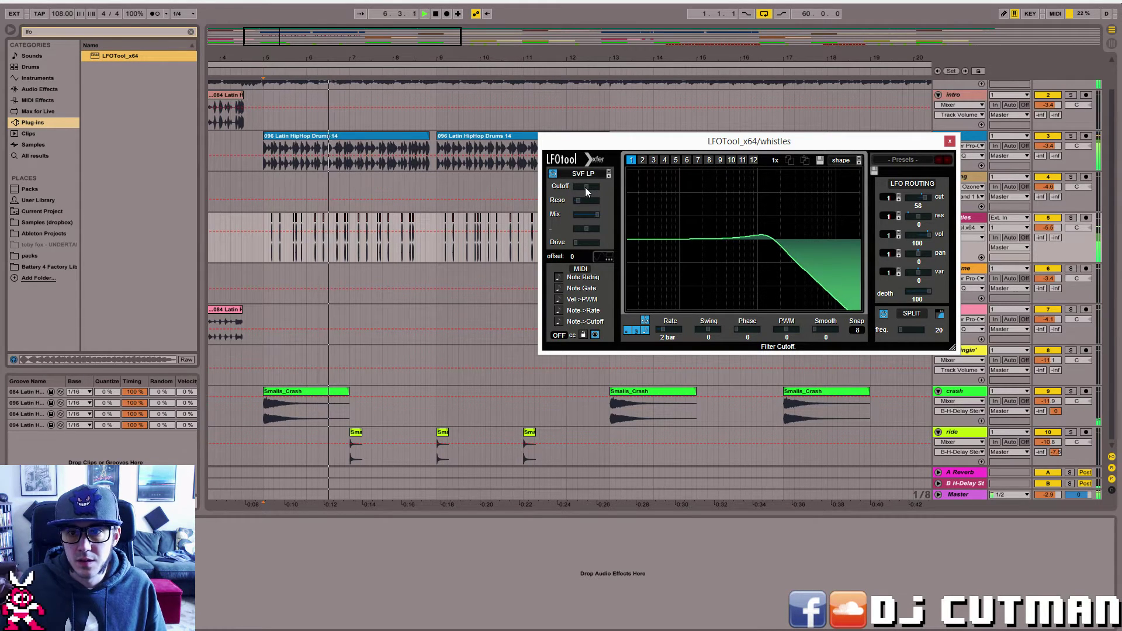
- Set the LFO routing to cutoff to 76, sweep the filter cutoff fully down, and bring it back up near the middle
left_click_drag(924, 199, 930, 200)
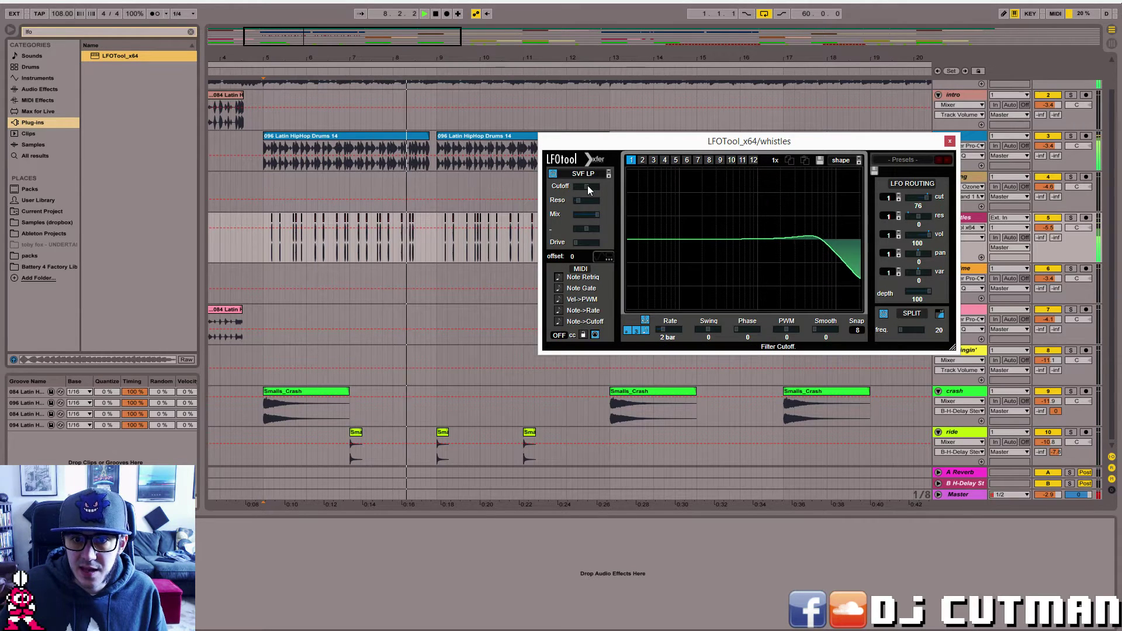
left_click_drag(594, 187, 535, 188)
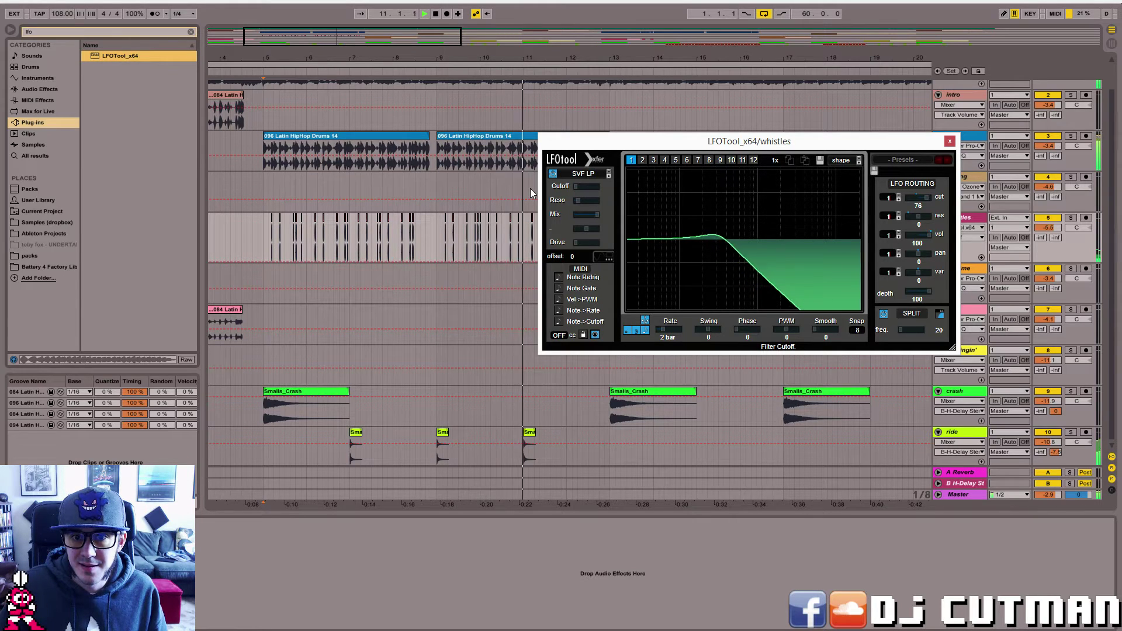
left_click_drag(533, 188, 575, 184)
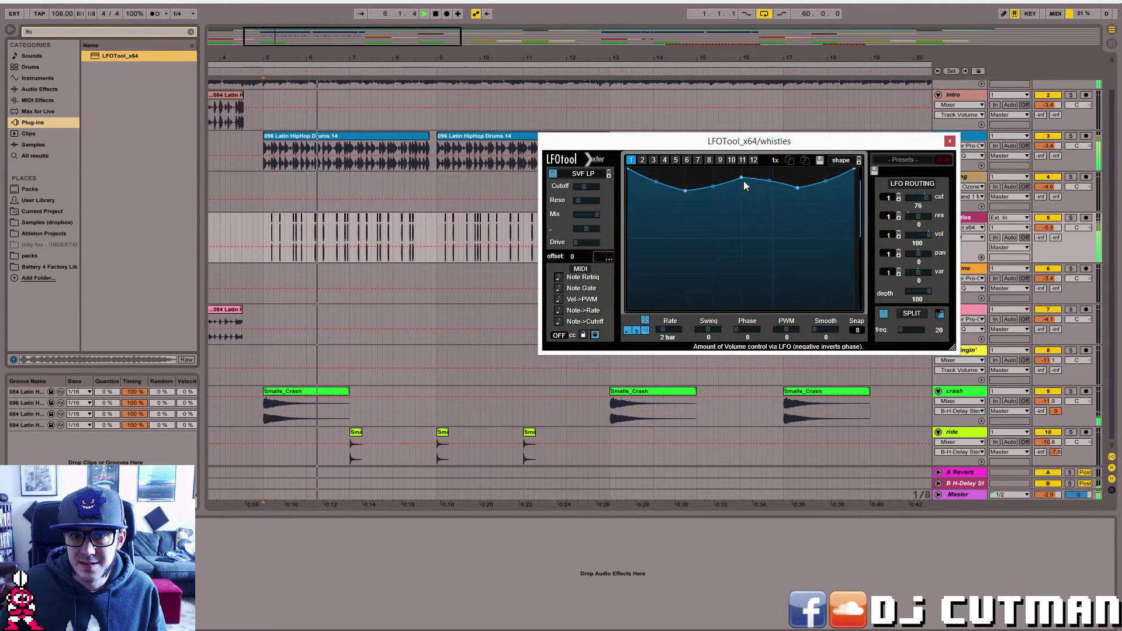
- Set the LFO rate to 4 bar, replay the section, and nudge the filter cutoff slightly higher
left_click_drag(663, 331, 660, 335)
key("space")
key("space")
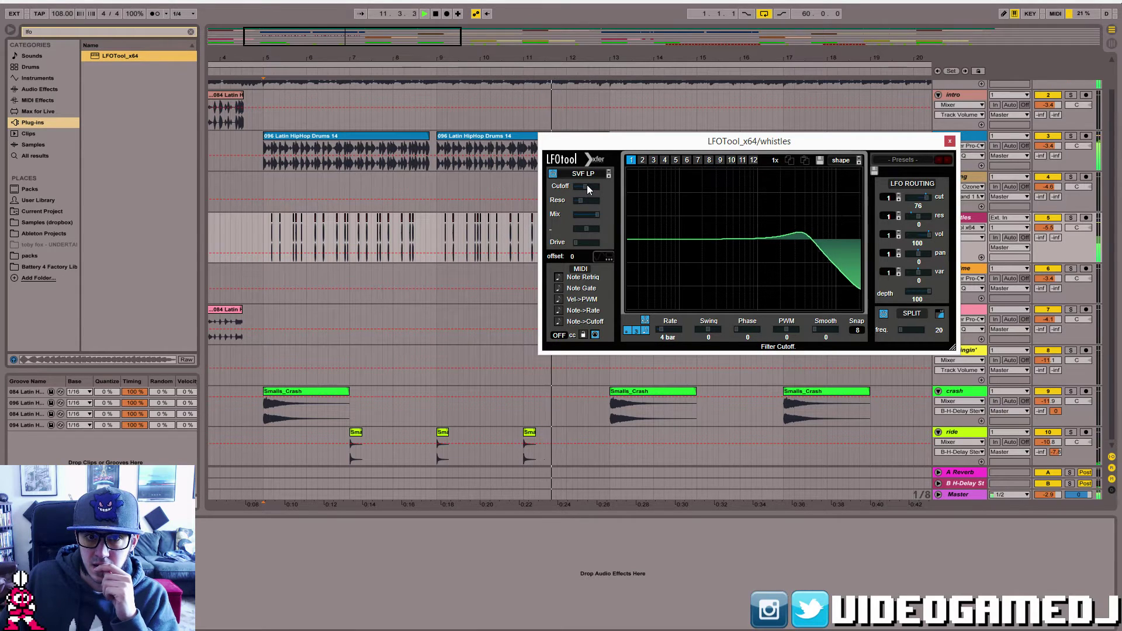
left_click_drag(587, 184, 590, 184)
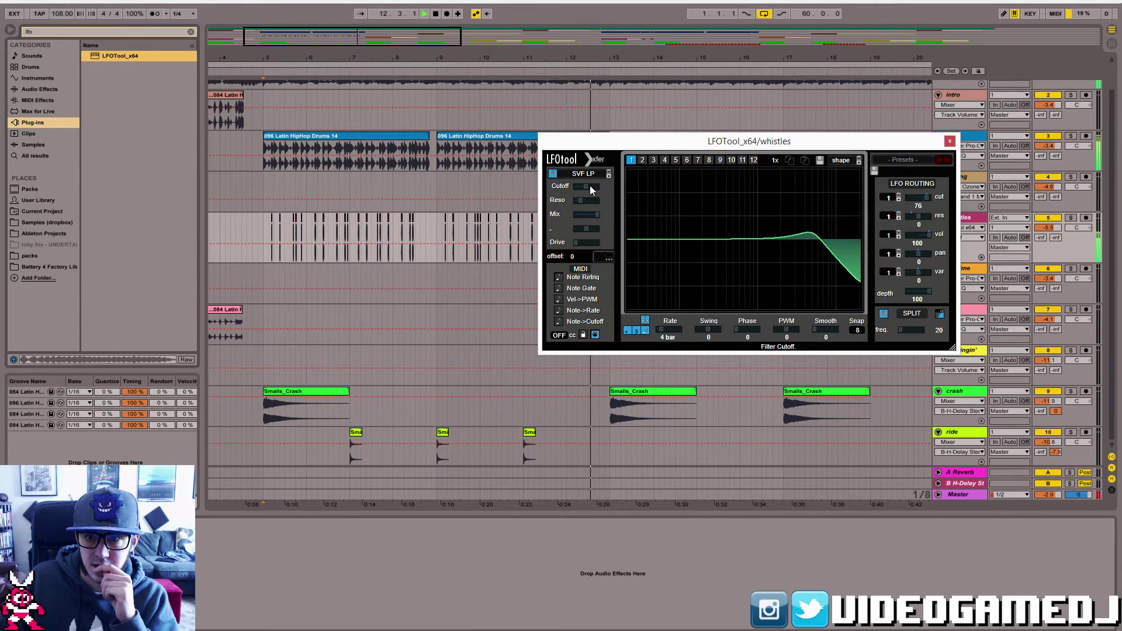
- Change the filter type to MG Low 6 and replay the whistles with it
left_click(583, 174)
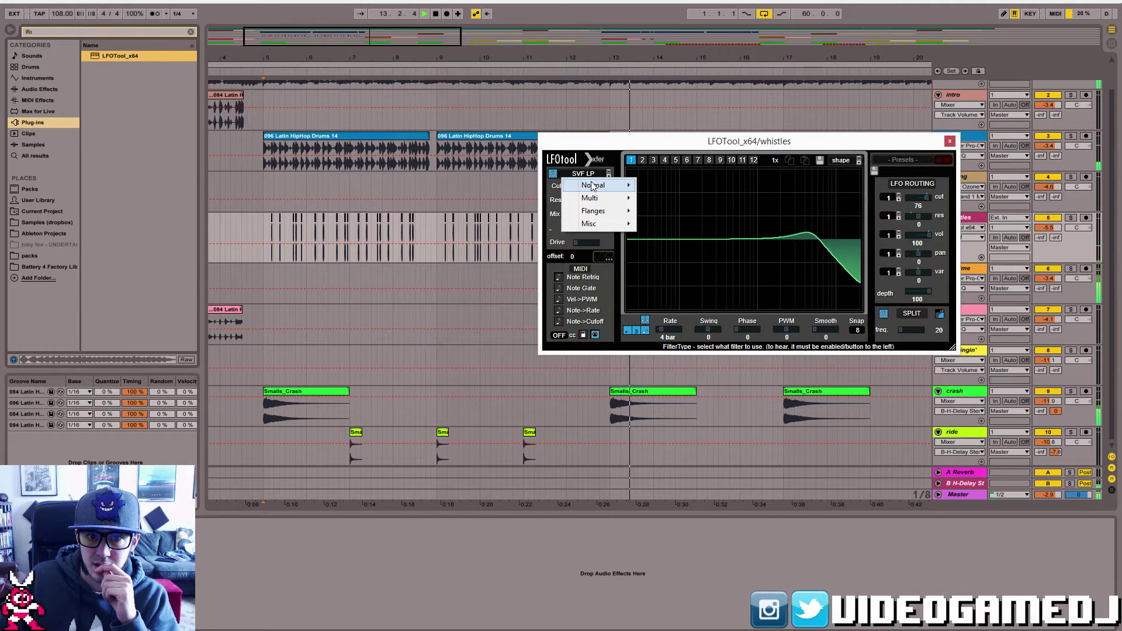
mouse_move(593, 186)
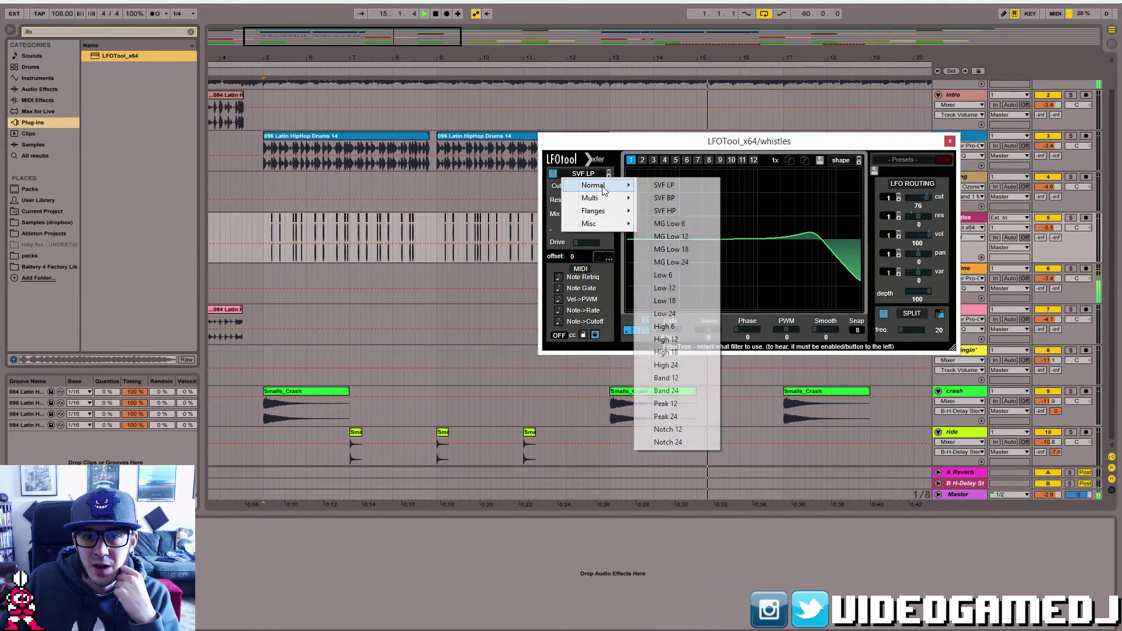
left_click(666, 223)
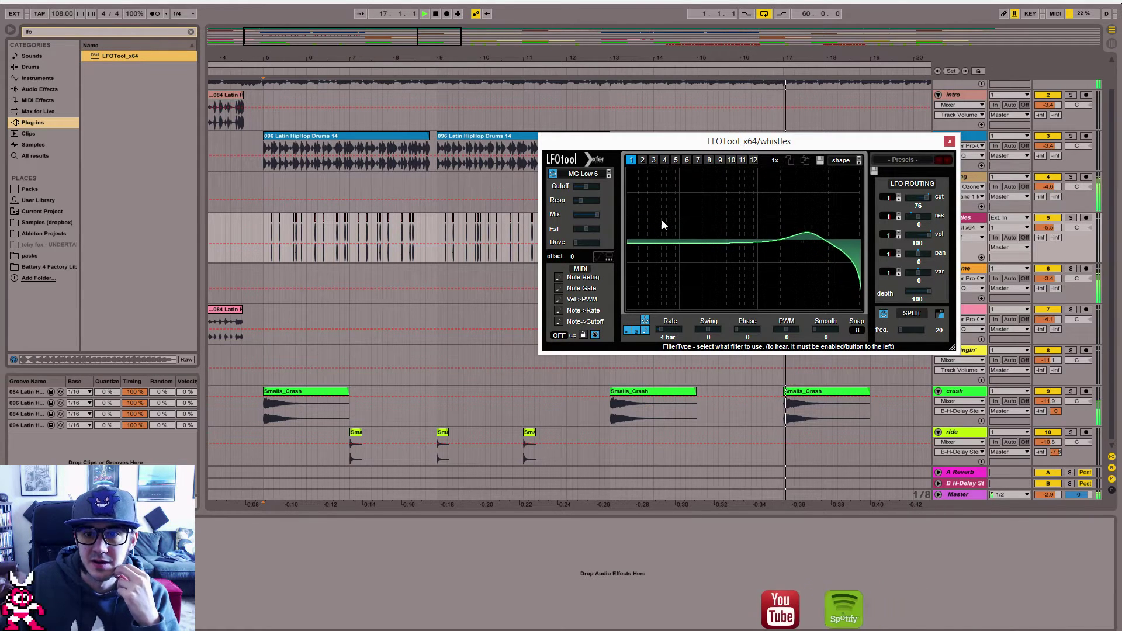
key("space")
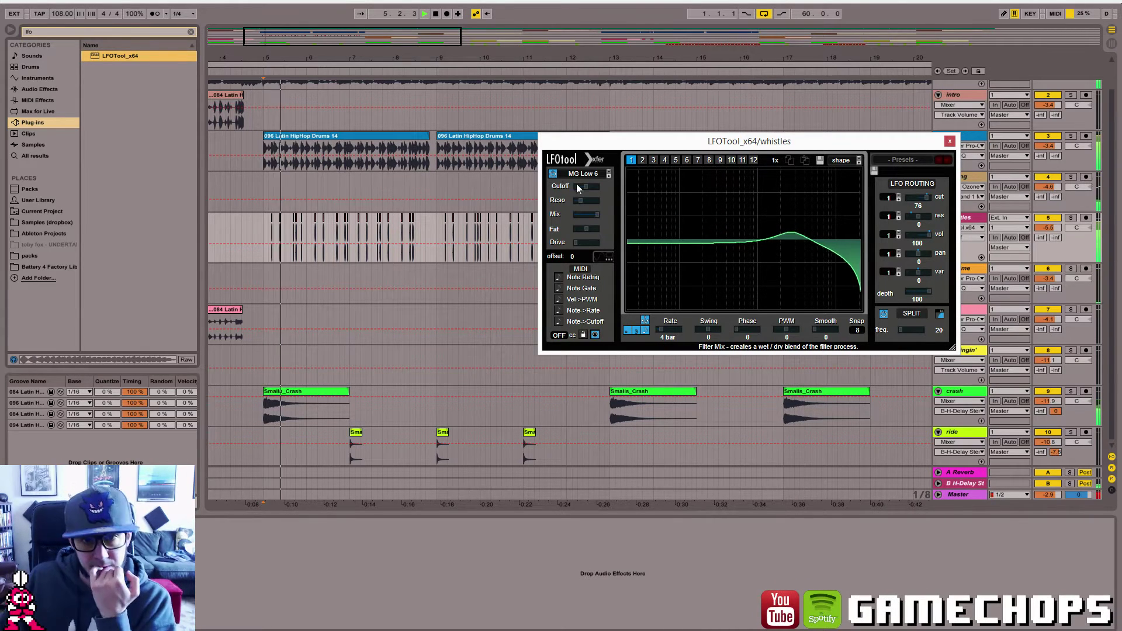
left_click(590, 173)
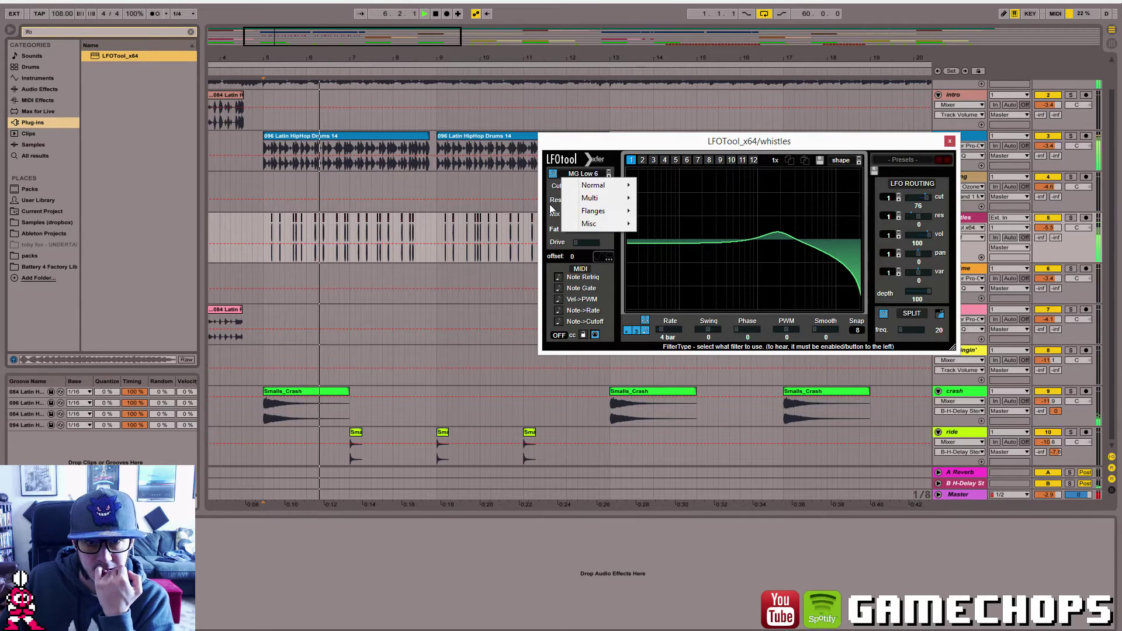
left_click(576, 200)
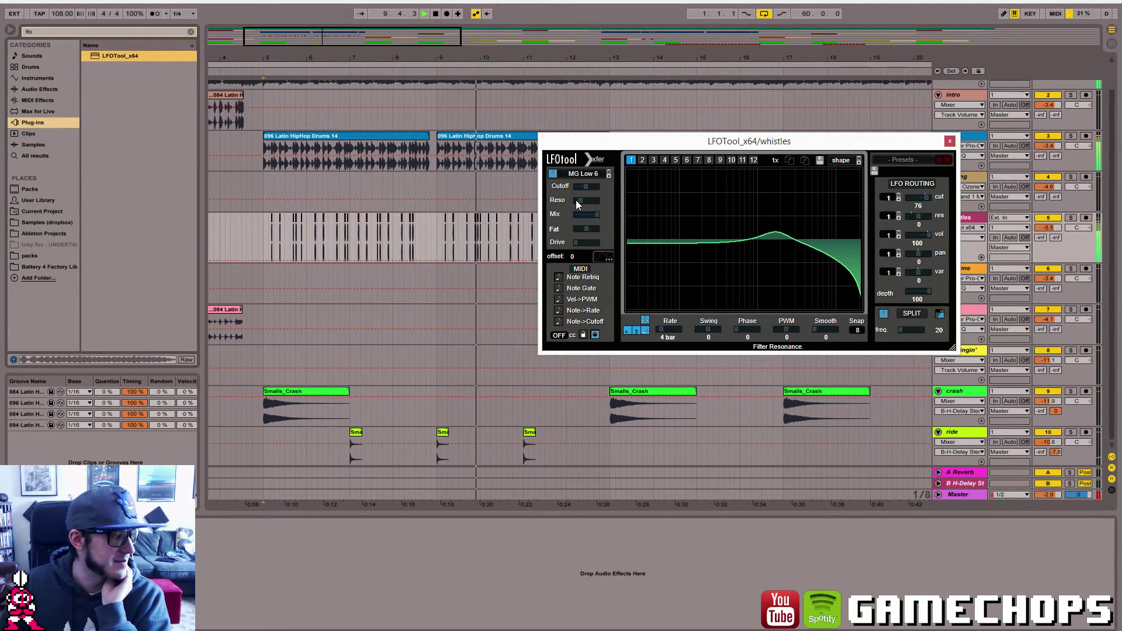
- Close the LFOTool window, lower the whistles track's volume to -7.3 dB, and replay the section
left_click(949, 140)
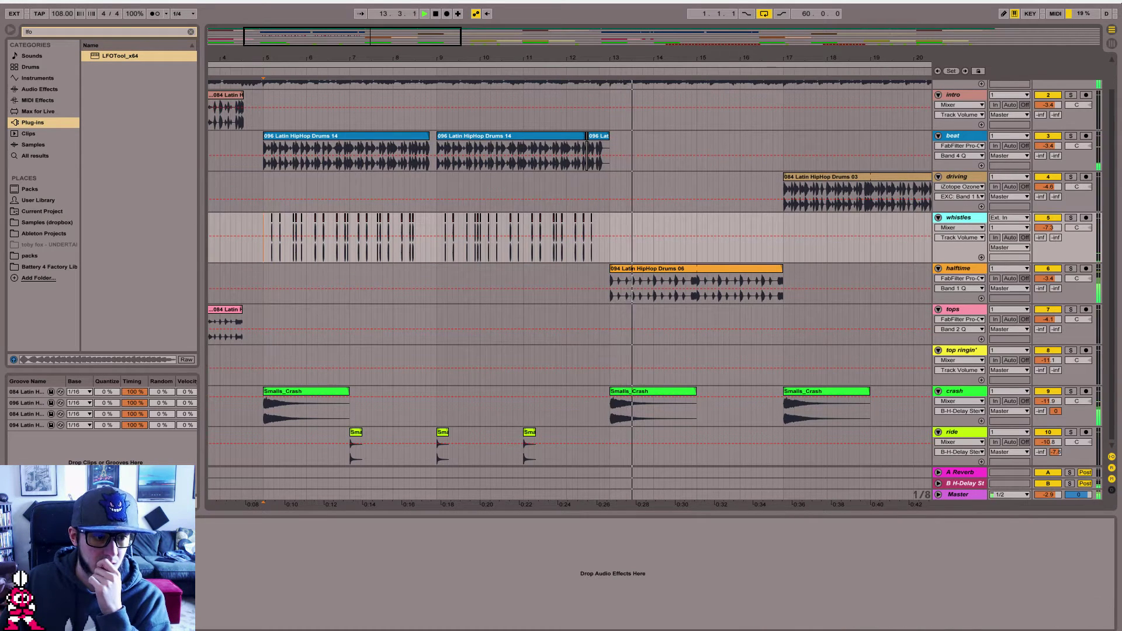
left_click(36, 525)
key("space")
key("space")
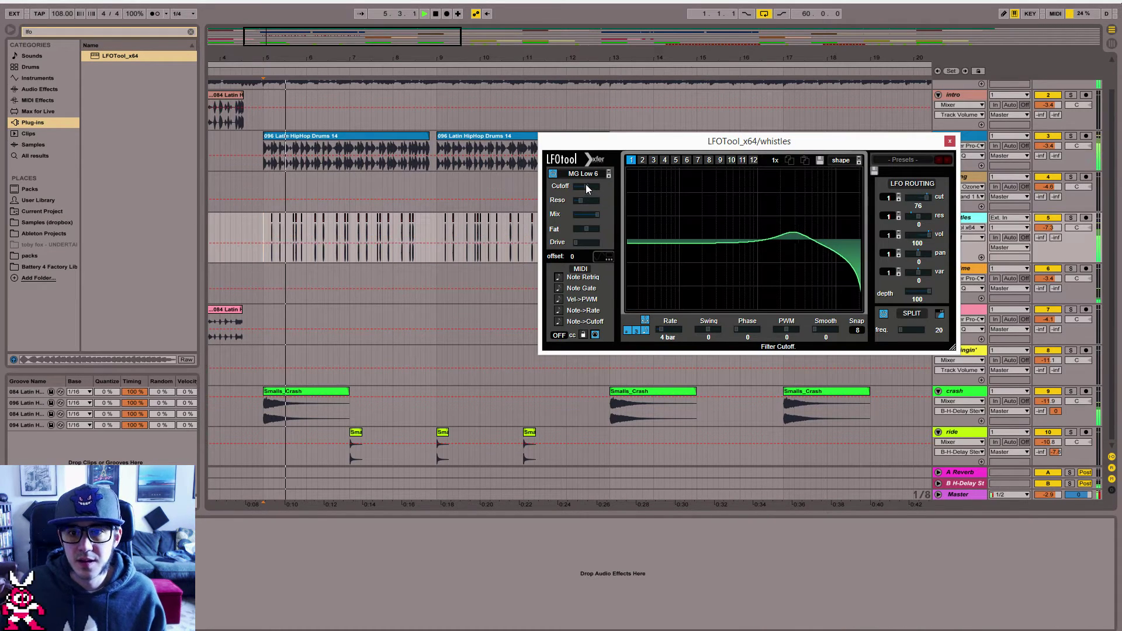
- Search the plug-ins for "pro-q" and load FabFilter Pro-Q 2 onto the whistles track
left_click(950, 141)
left_click(50, 30)
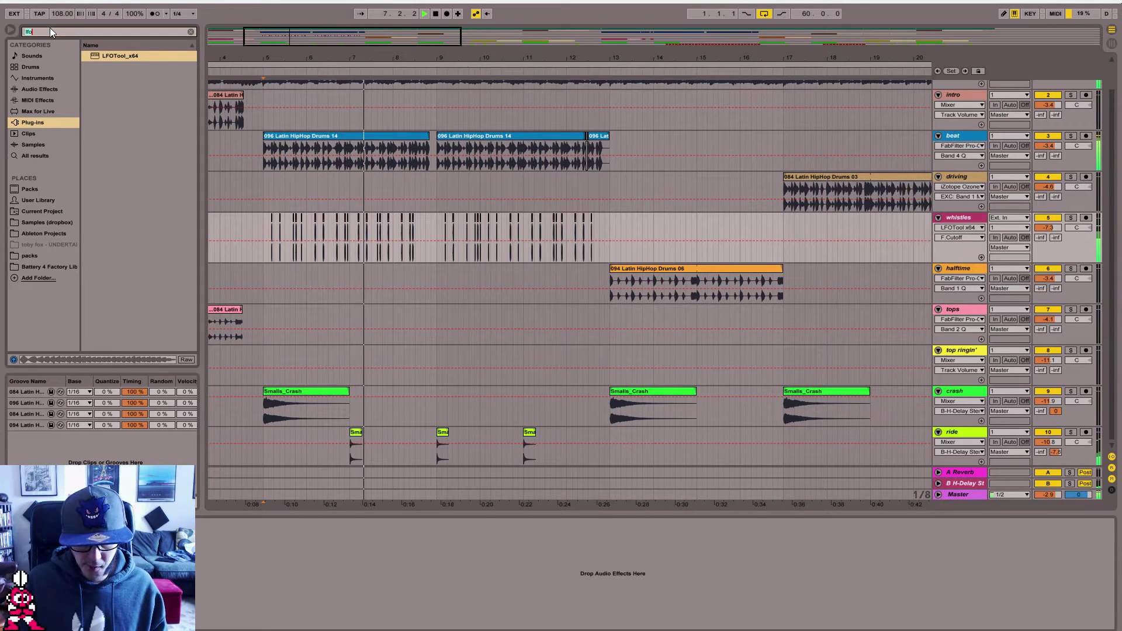
type("pro-q")
double_click(130, 78)
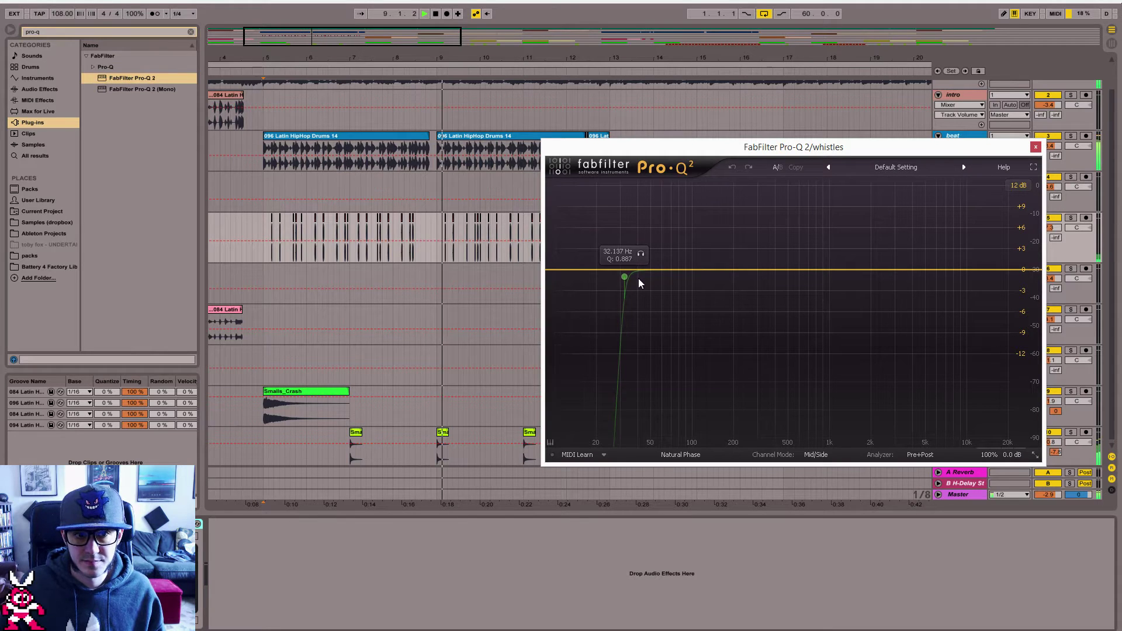
- Move the whistles' low cut to about 963 Hz with a 96 dB/oct slope, and close the equalizer
left_click_drag(625, 276, 828, 282)
left_click(719, 379)
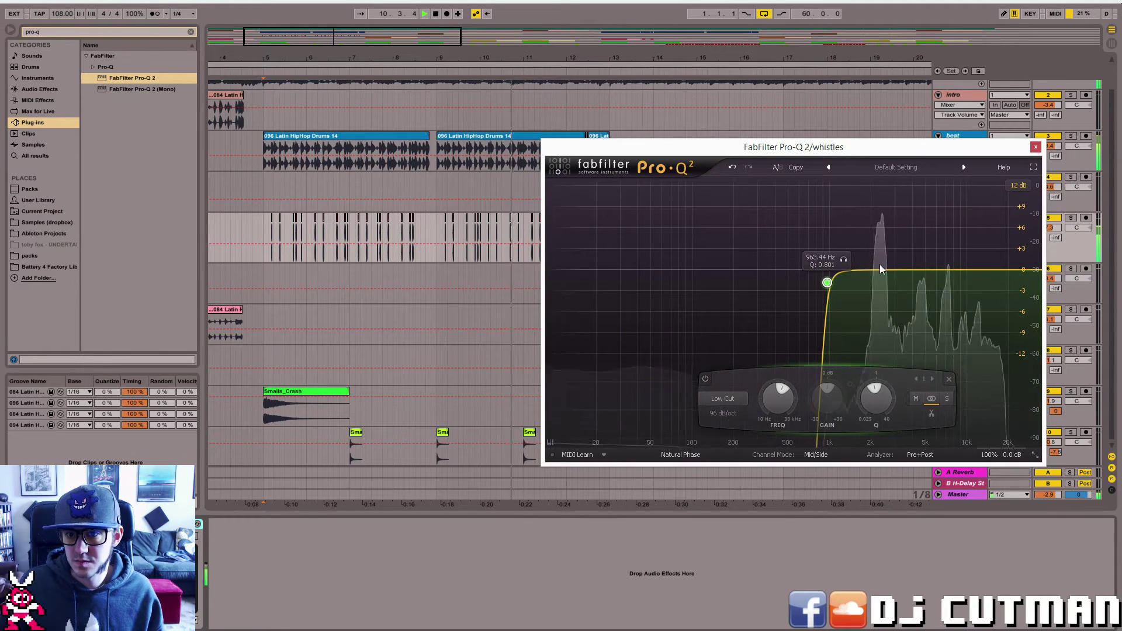
left_click(1036, 147)
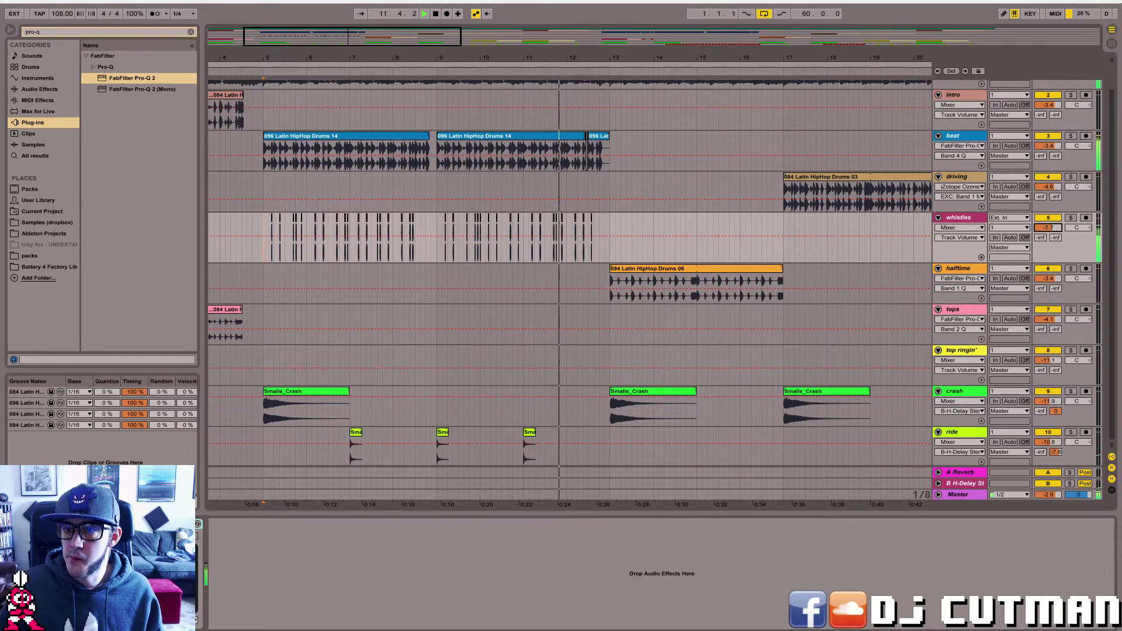
- Copy the whistle pattern from bar 5 and paste it at bar 31, under the second beat section
scroll(278, 237, "down", 2)
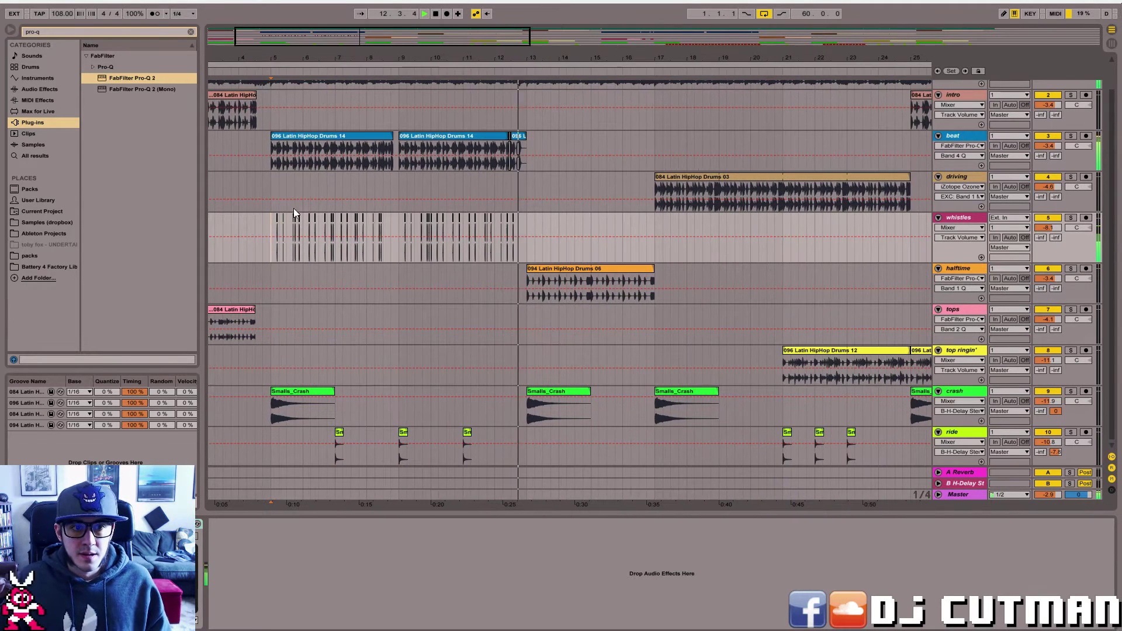
left_click(531, 247)
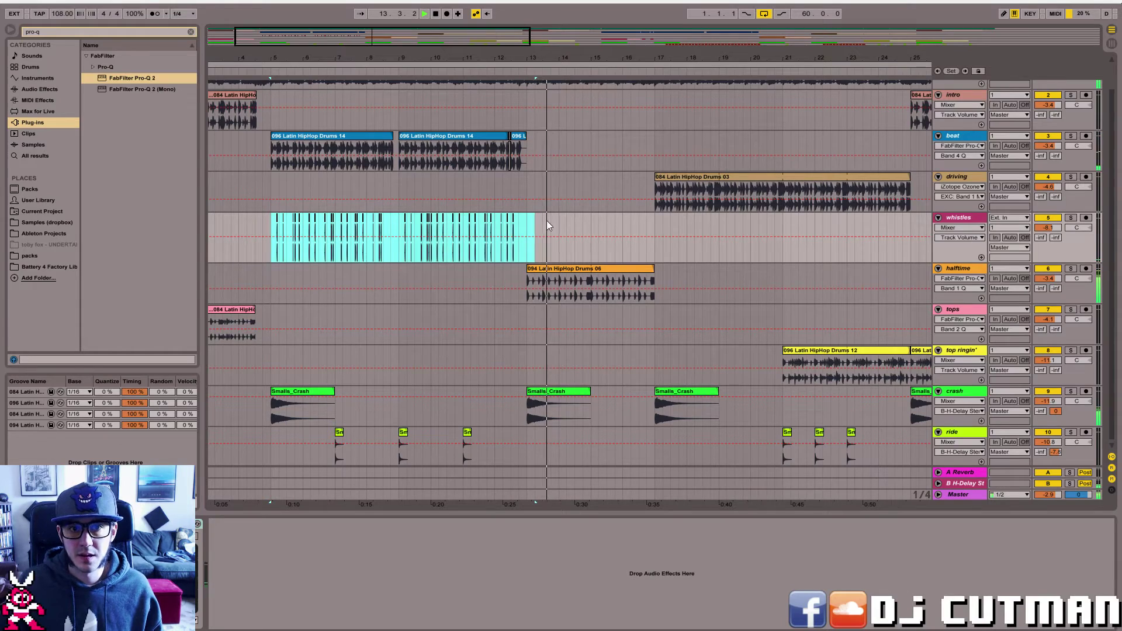
double_click(504, 34)
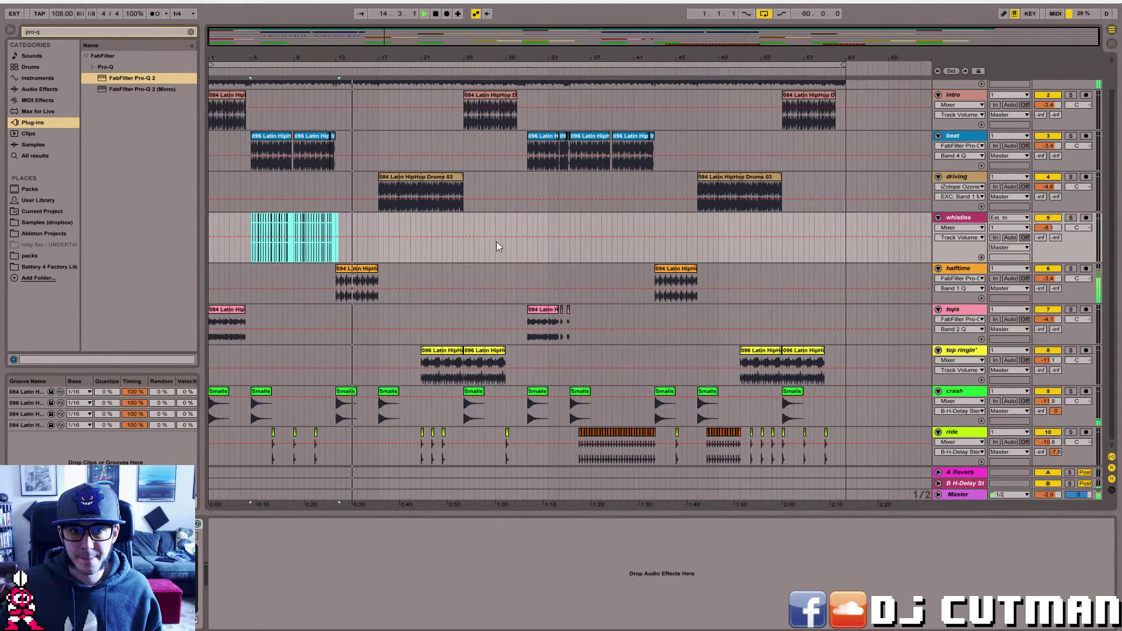
left_click(524, 252)
key("ctrl+v")
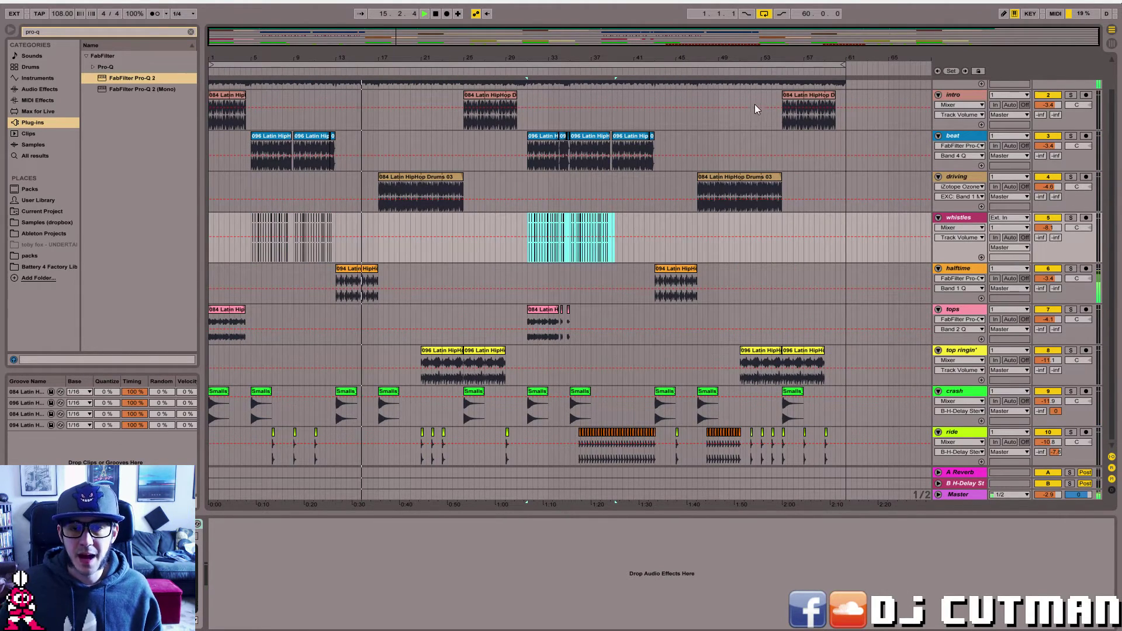
- Try to duplicate the pasted whistle section directly after itself
left_click_drag(712, 36, 715, 45)
key("ctrl+d")
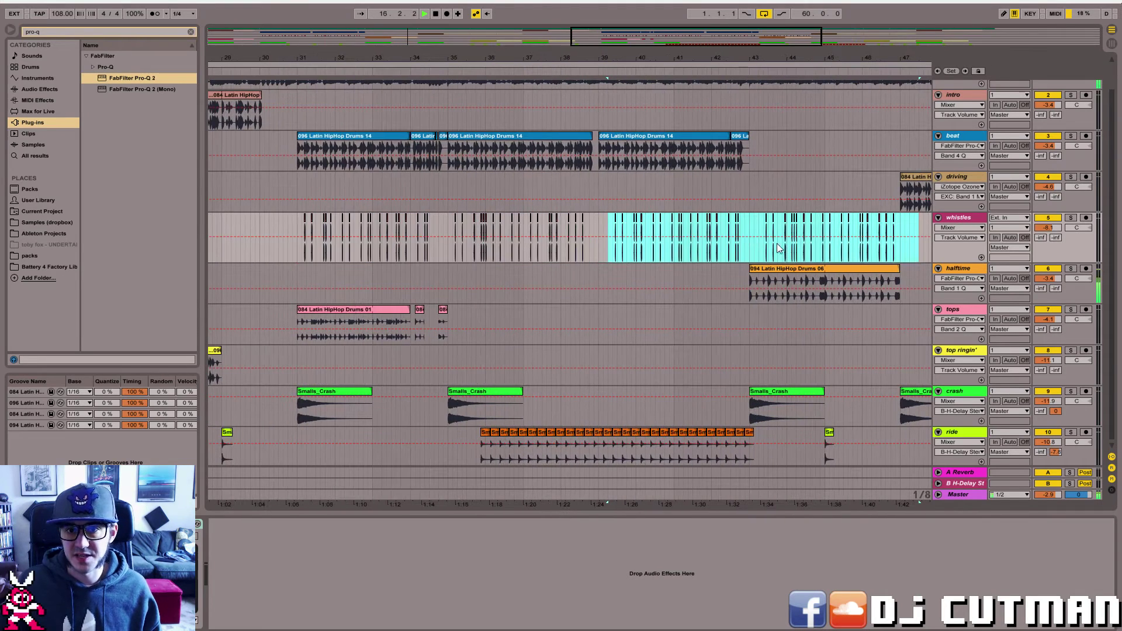
key("ctrl+z")
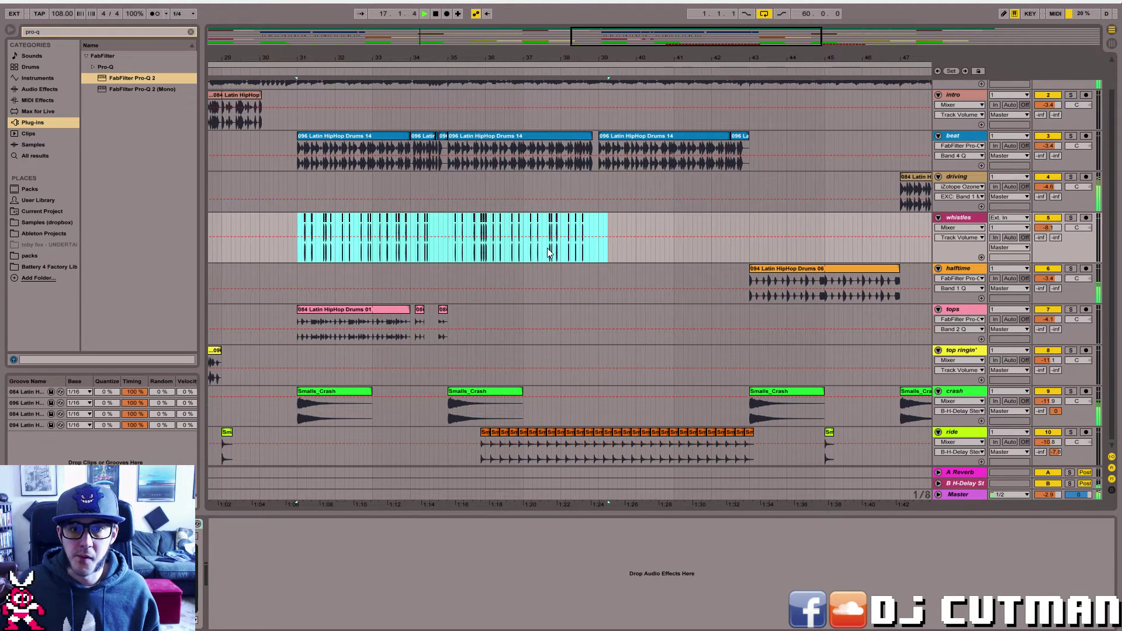
- Duplicate the whistle section starting at bar 31 directly after itself and delete the surplus whistles from bar 43 on
left_click_drag(596, 253, 373, 245)
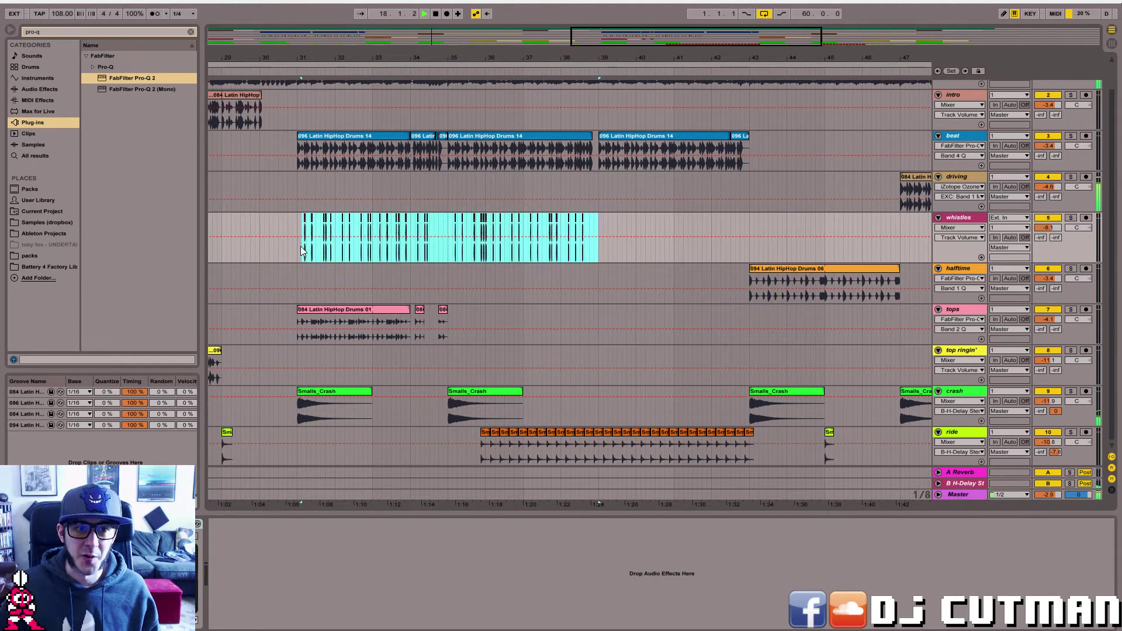
key("ctrl+d")
left_click_drag(609, 39, 610, 34)
left_click_drag(740, 240, 902, 232)
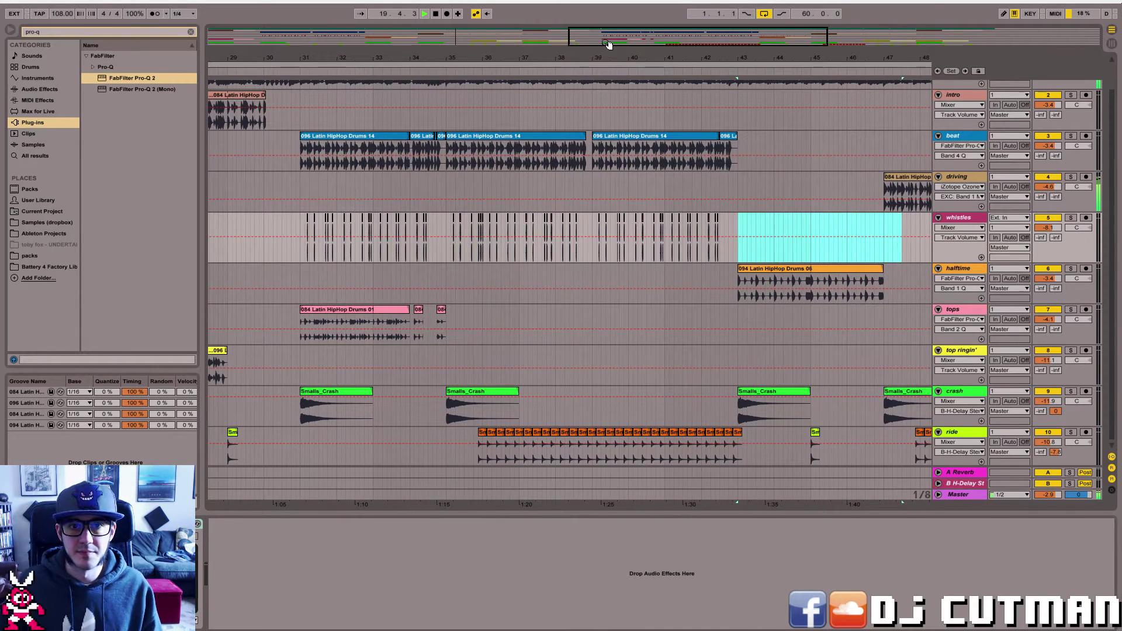
- Paste the whistle pattern under the first driving drums section, from bar 17 to bar 25
left_click_drag(603, 38, 454, 47)
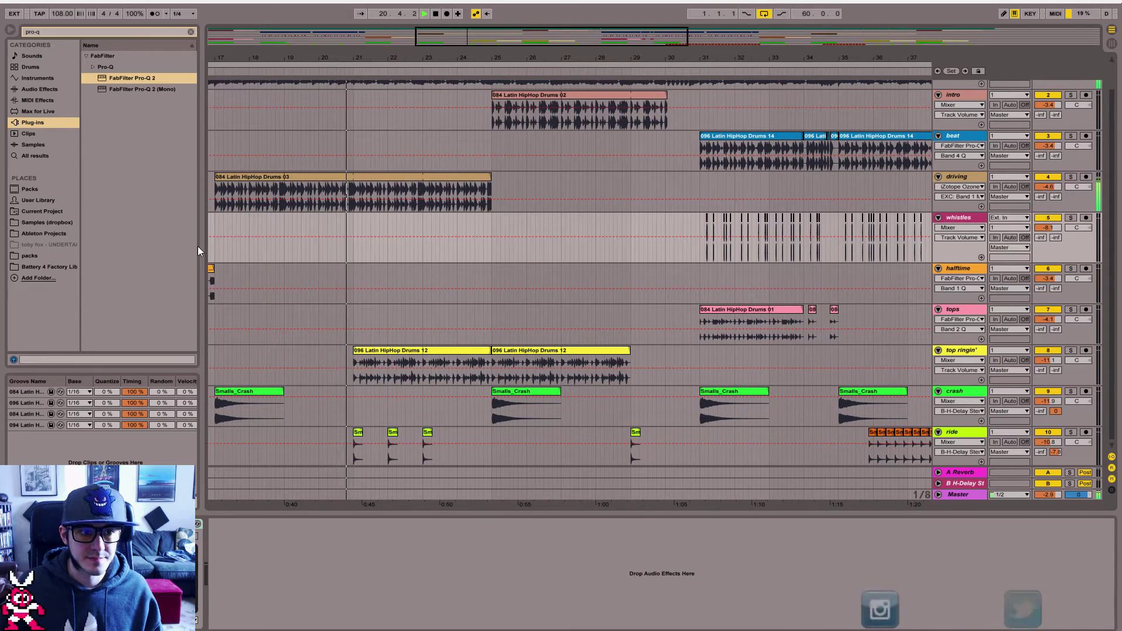
left_click_drag(215, 252, 491, 245)
left_click_drag(409, 37, 395, 47)
- Play from bar 17 and set the whistles track volume to -10.8 dB
left_click(280, 218)
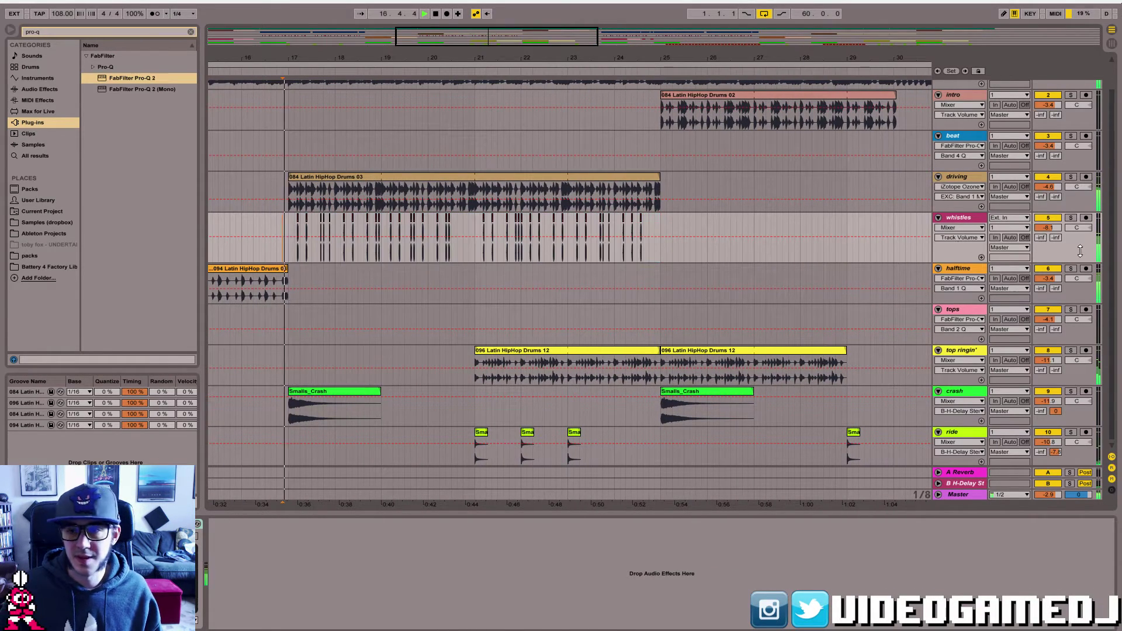
left_click_drag(1052, 232, 1053, 251)
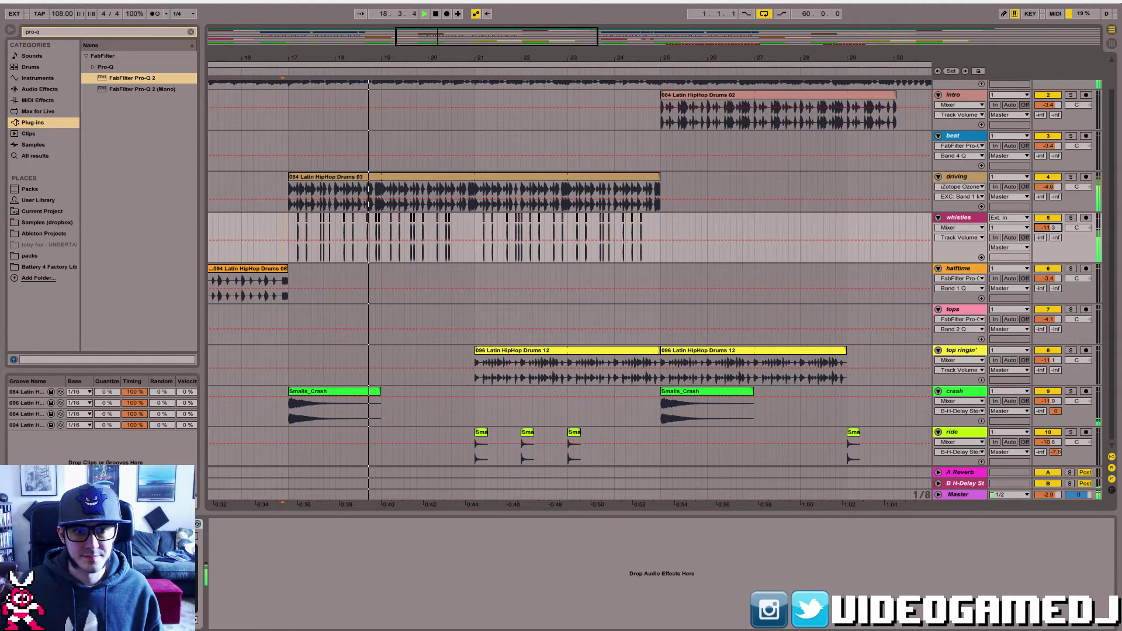
left_click_drag(1053, 232, 1053, 228)
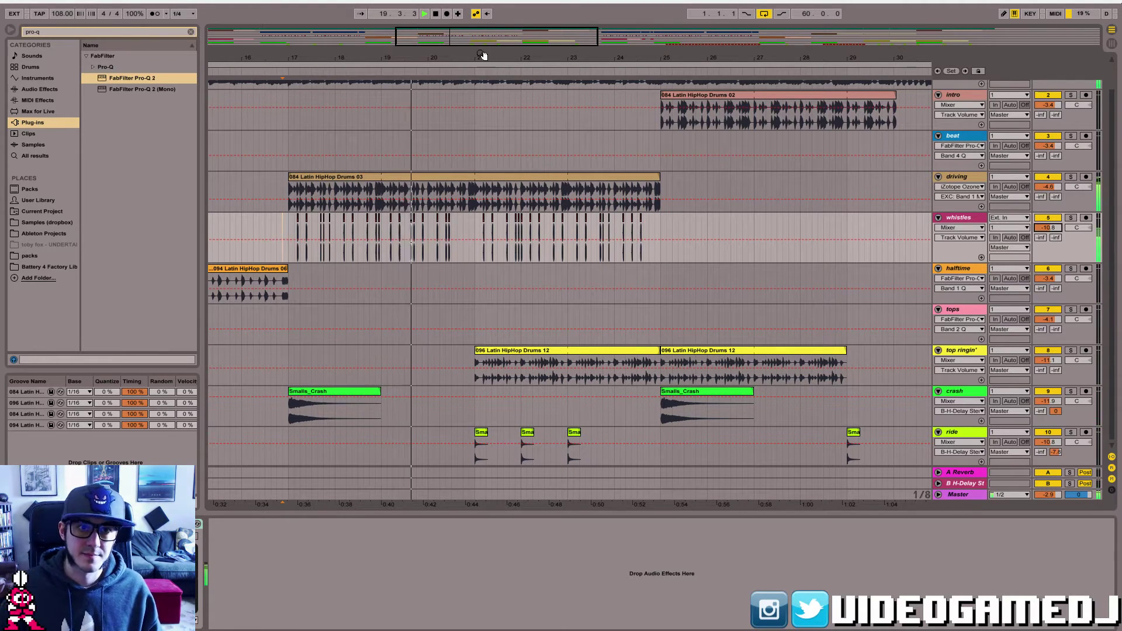
- Solo the driving track and add an extra whistle hit near the end of bar 20 and another near the end of bar 24
mouse_move(482, 56)
left_mouse_down()
mouse_move(483, 99)
mouse_move(482, 73)
left_mouse_up()
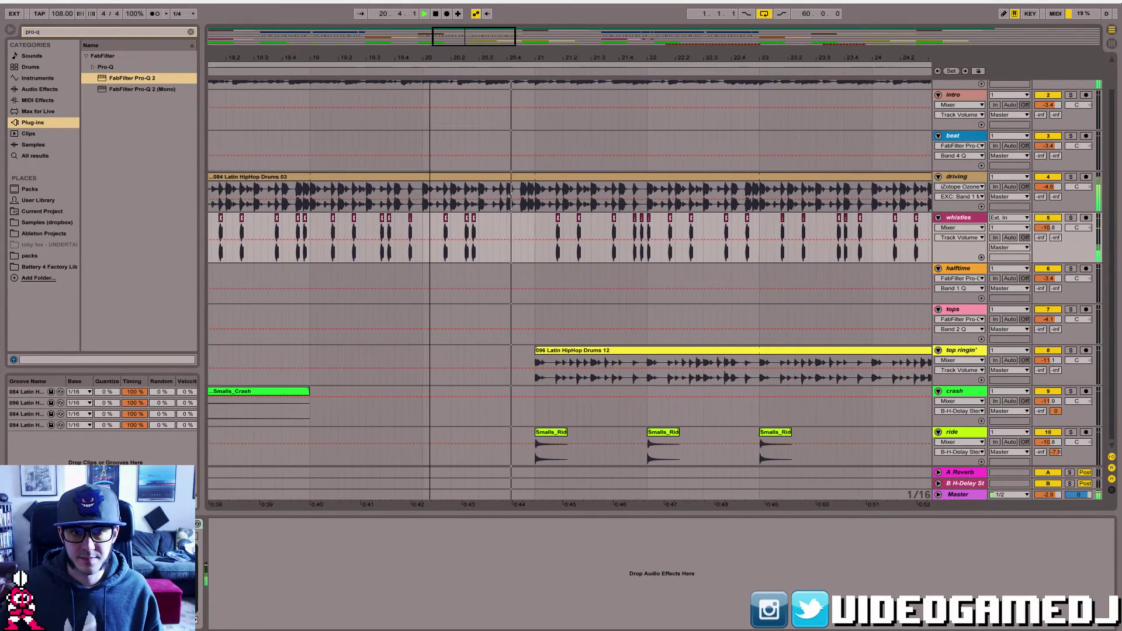
left_click(479, 220)
key("space")
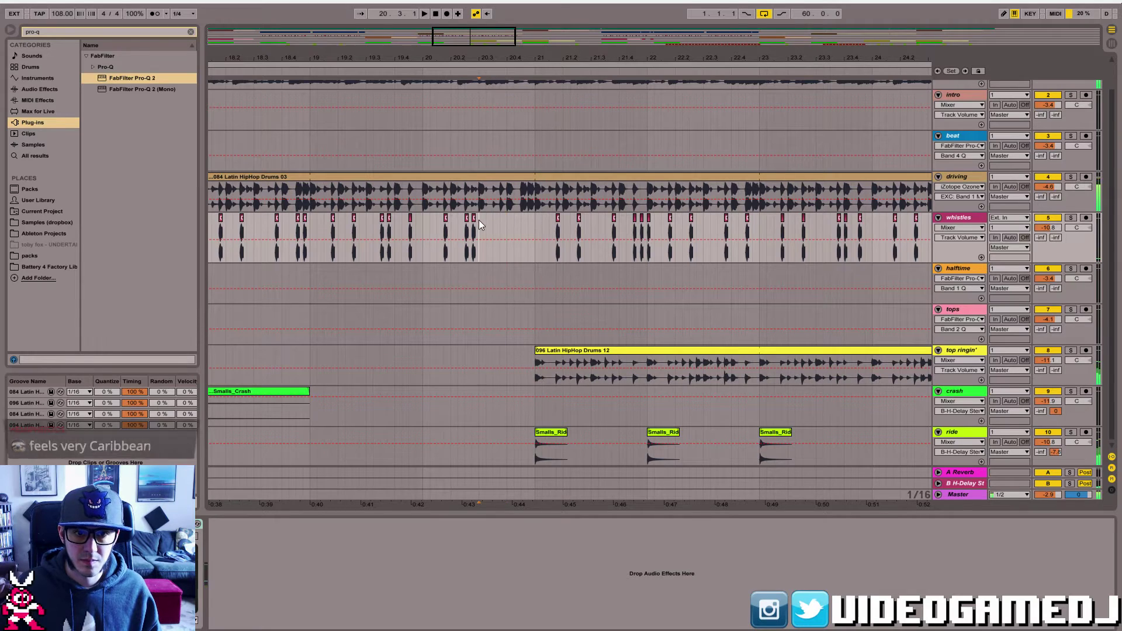
left_click(496, 222)
key("space")
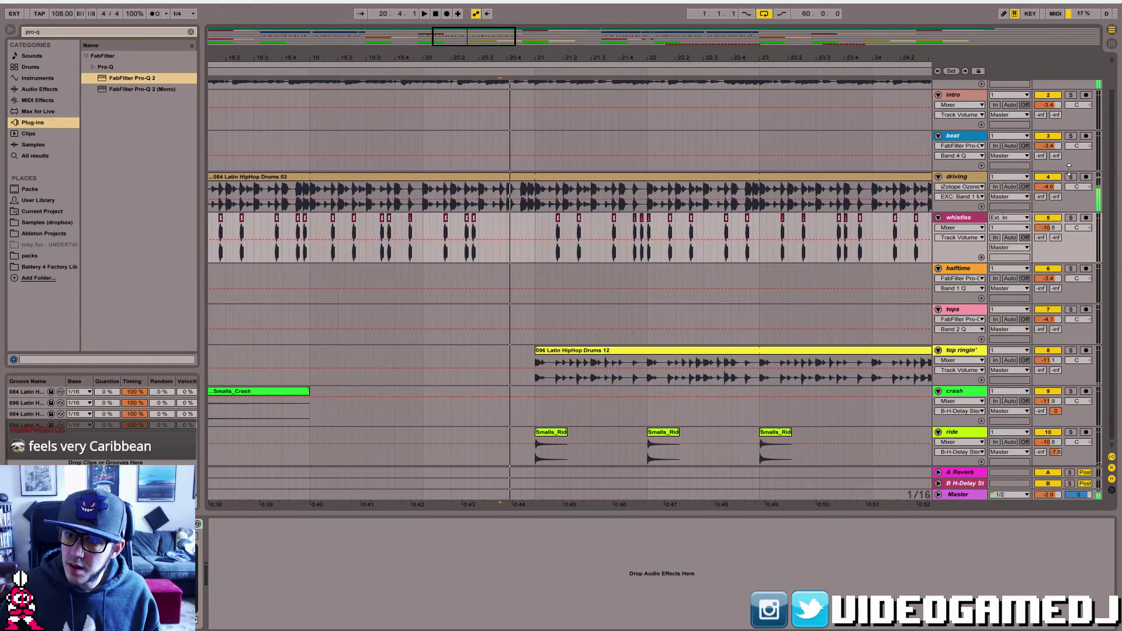
left_click(1071, 177)
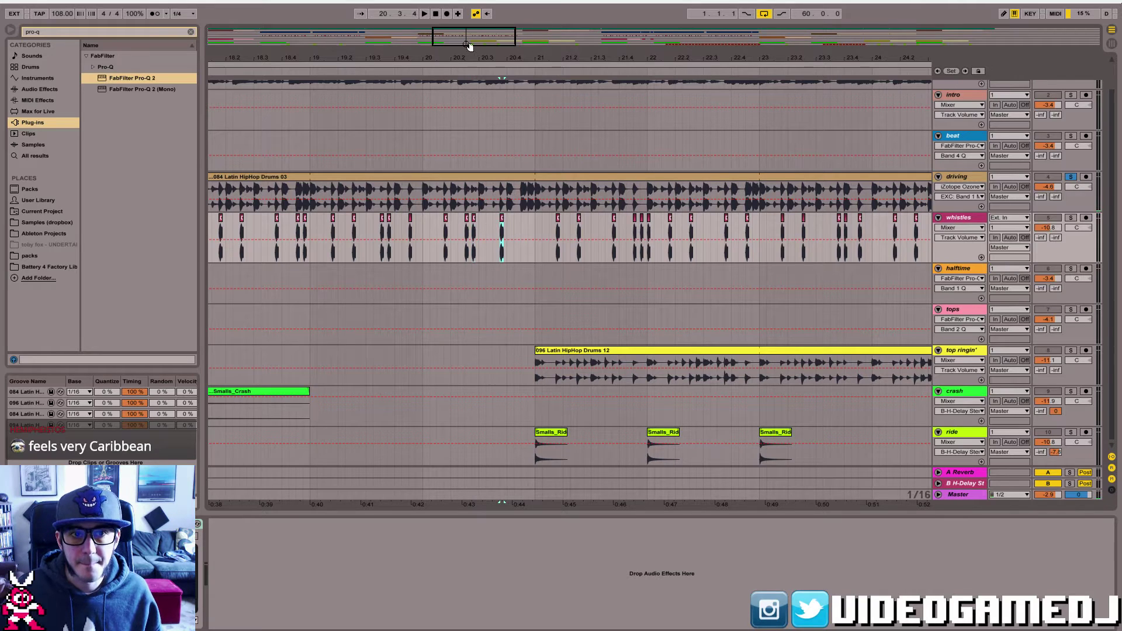
left_click_drag(468, 41, 495, 39)
left_click(727, 223)
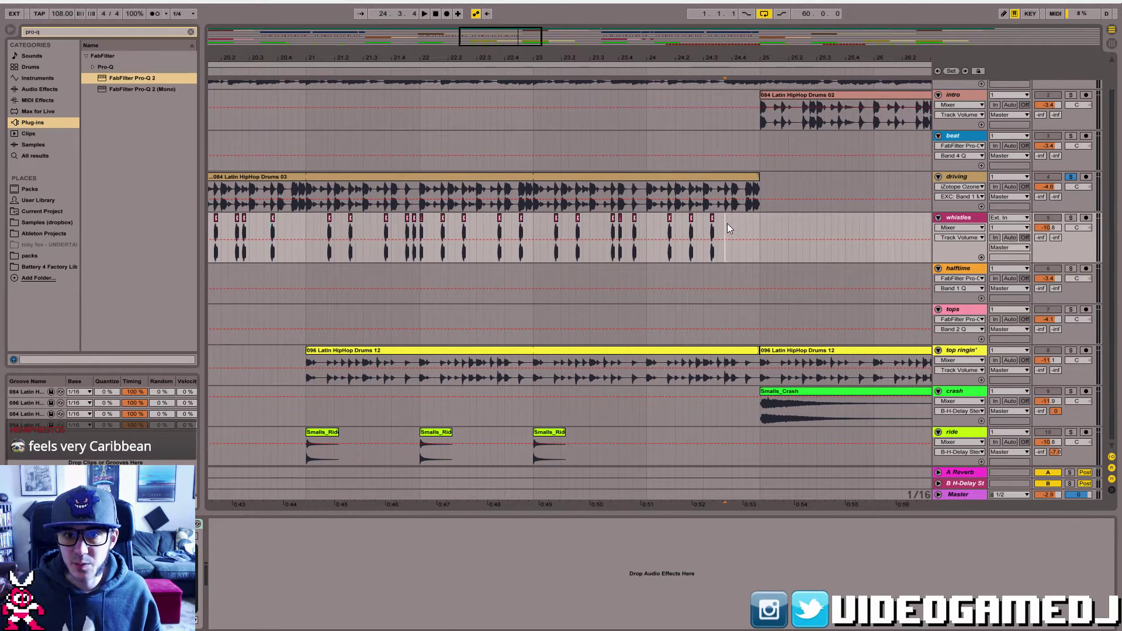
- Solo the whistles together with the driving track and play the driving section from bar 17
left_click_drag(506, 26, 339, 129)
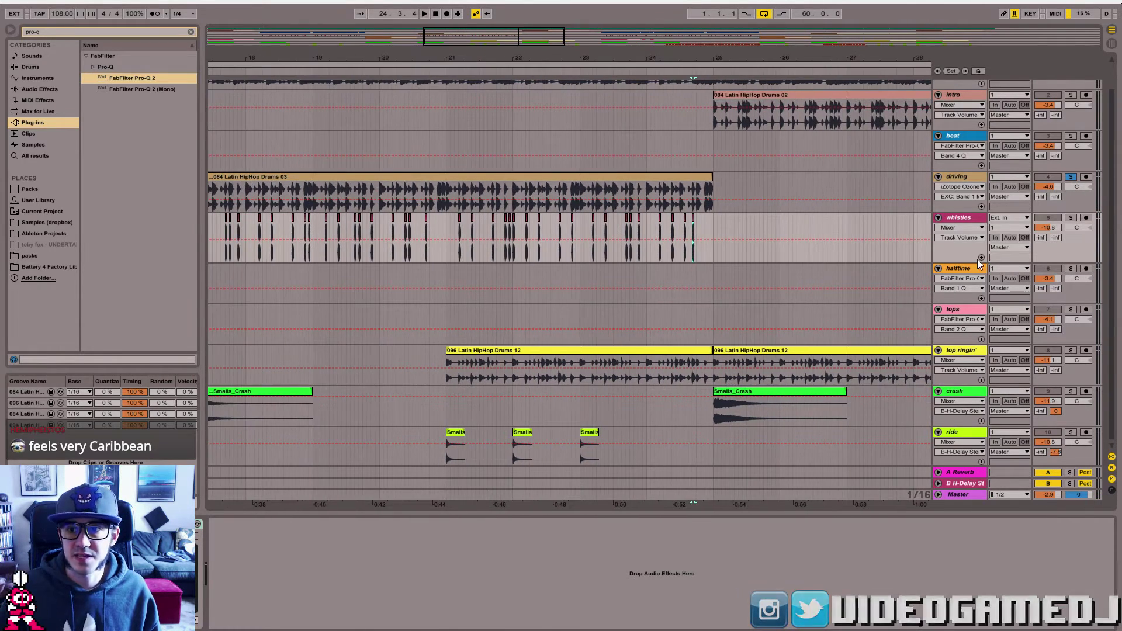
left_click(1071, 218, "ctrl")
left_click_drag(481, 36, 363, 133)
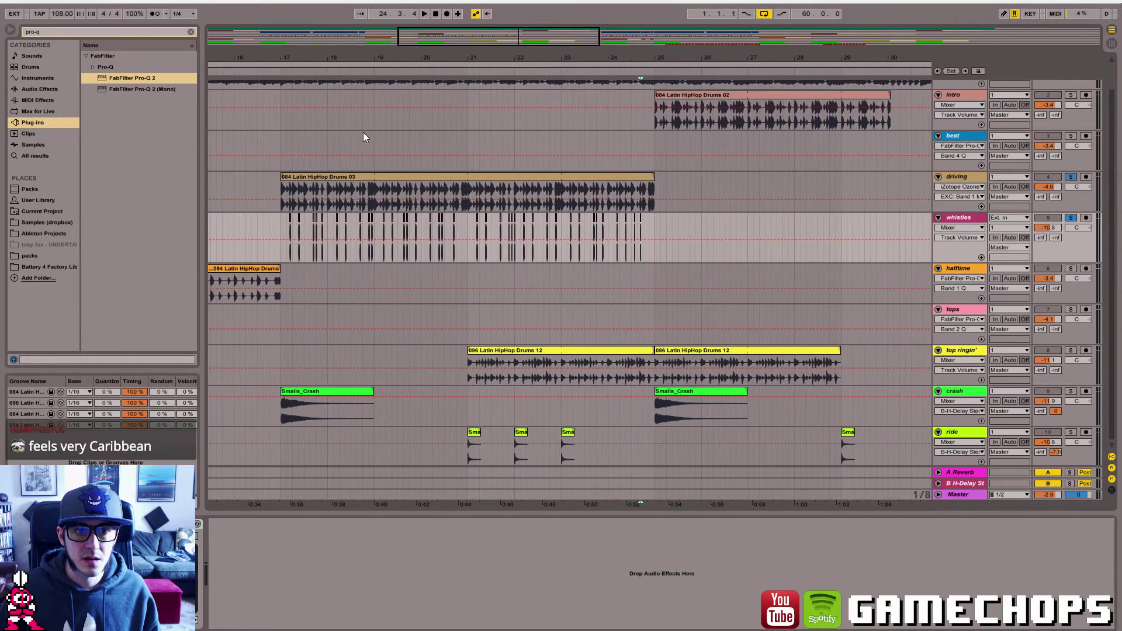
left_click(362, 175)
key("space")
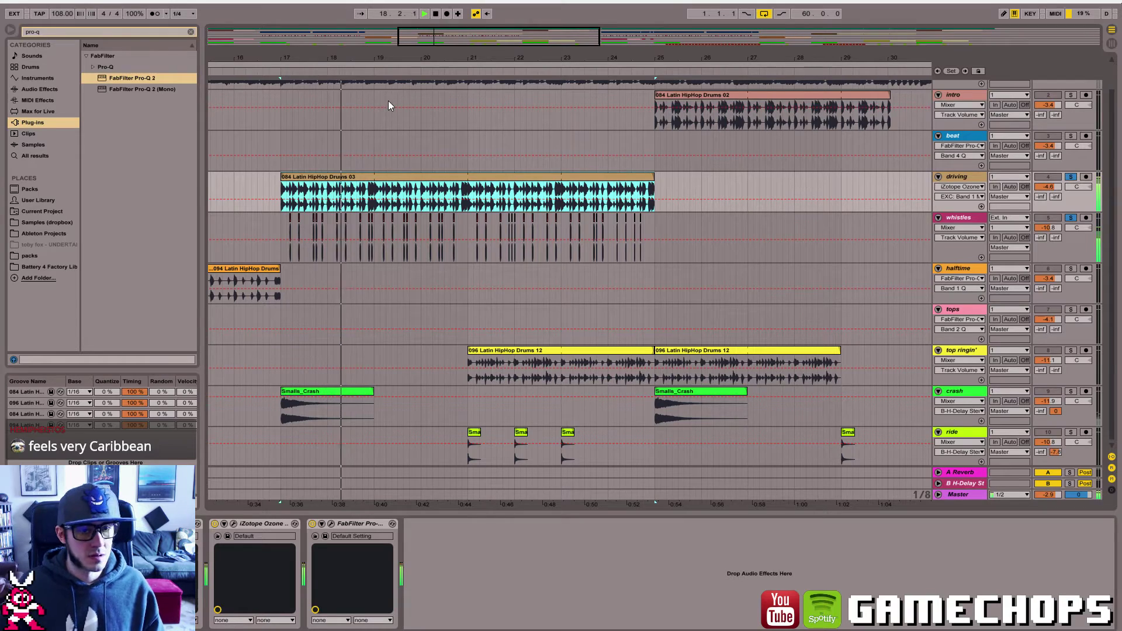
- Move a whistle hit from beat 4 to beat 3 of bar 18, and shift that bar's last hit slightly earlier
left_click_drag(408, 56, 410, 108)
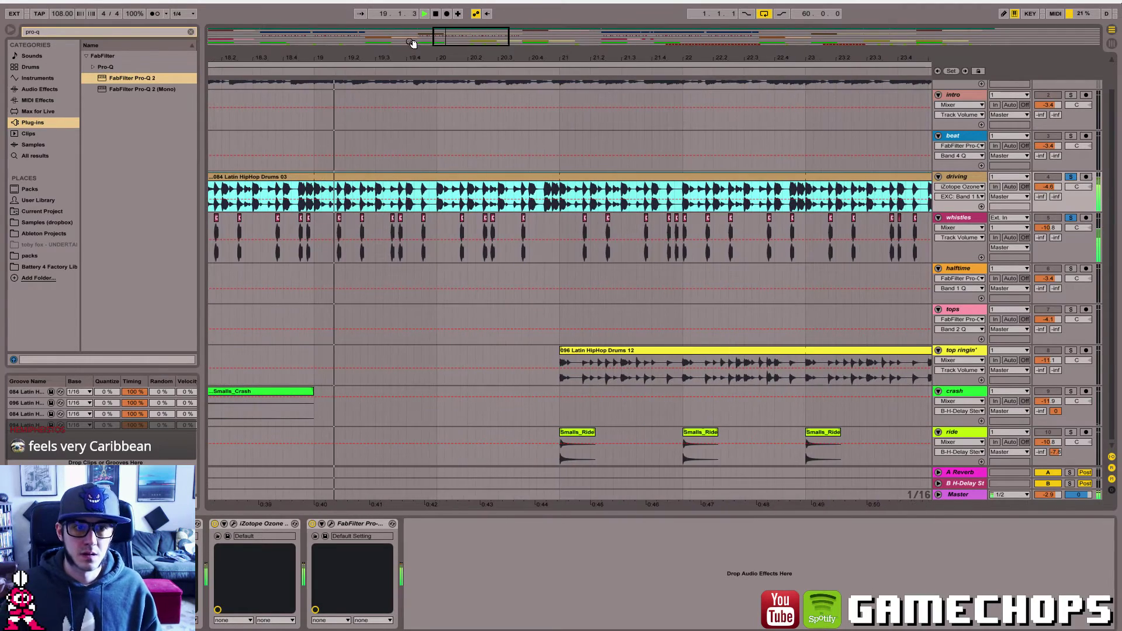
left_click_drag(471, 57, 469, 96)
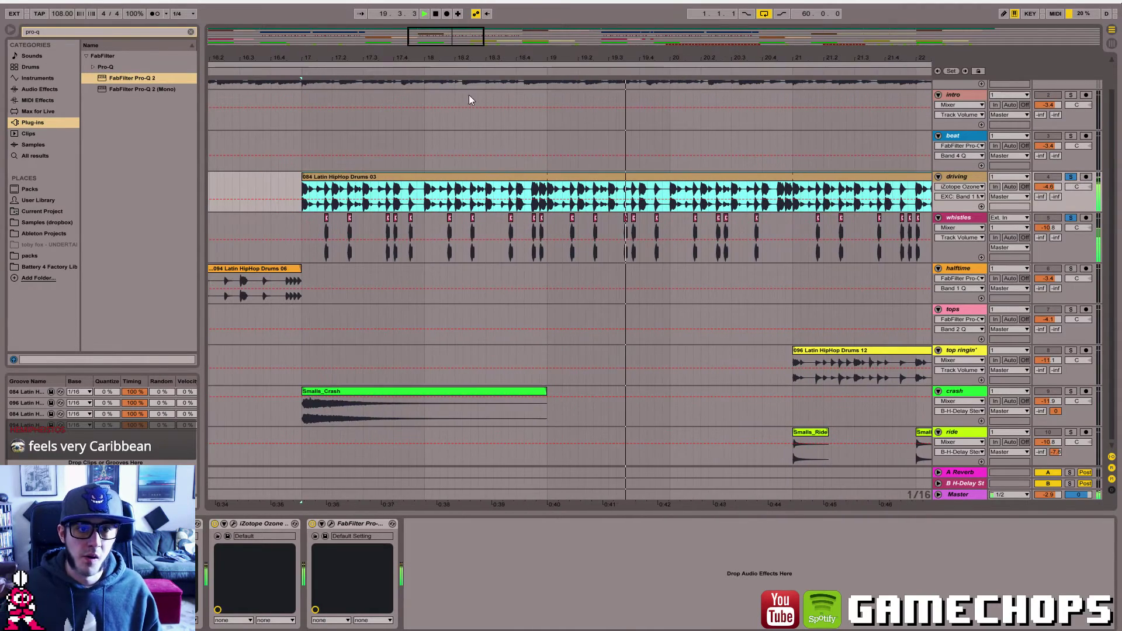
left_click(533, 220)
left_click(503, 220)
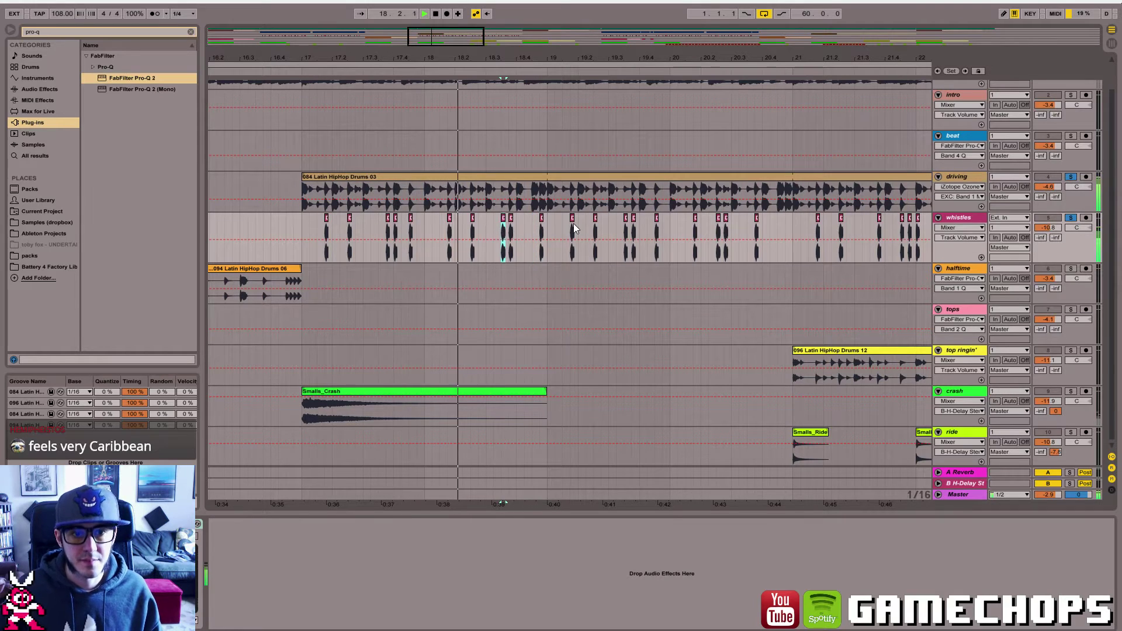
left_click(542, 216)
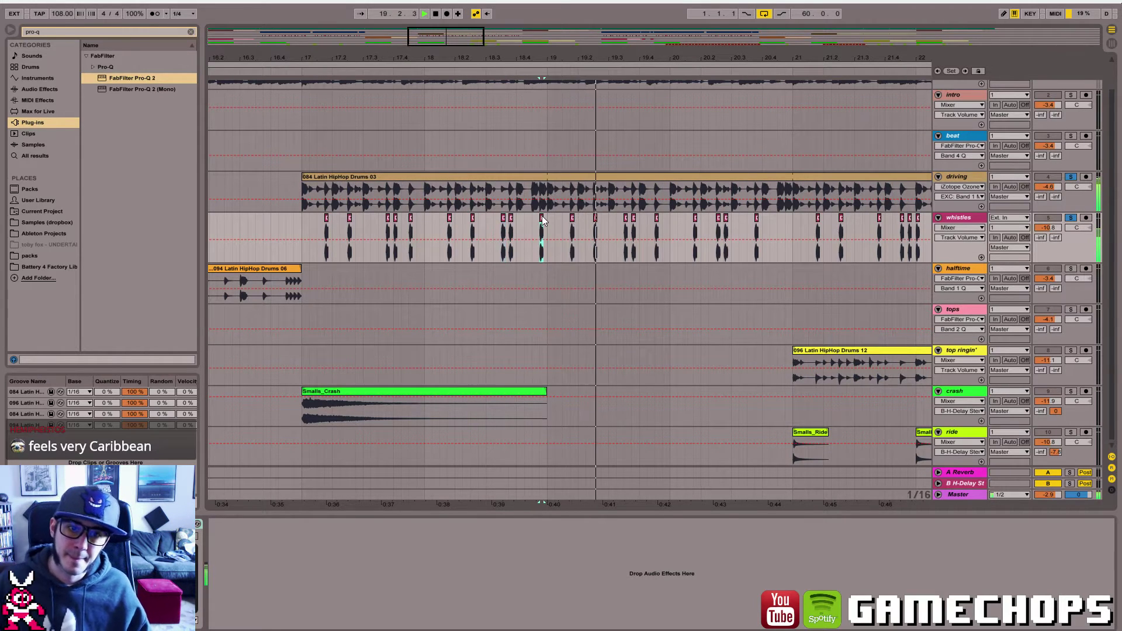
left_click(509, 201)
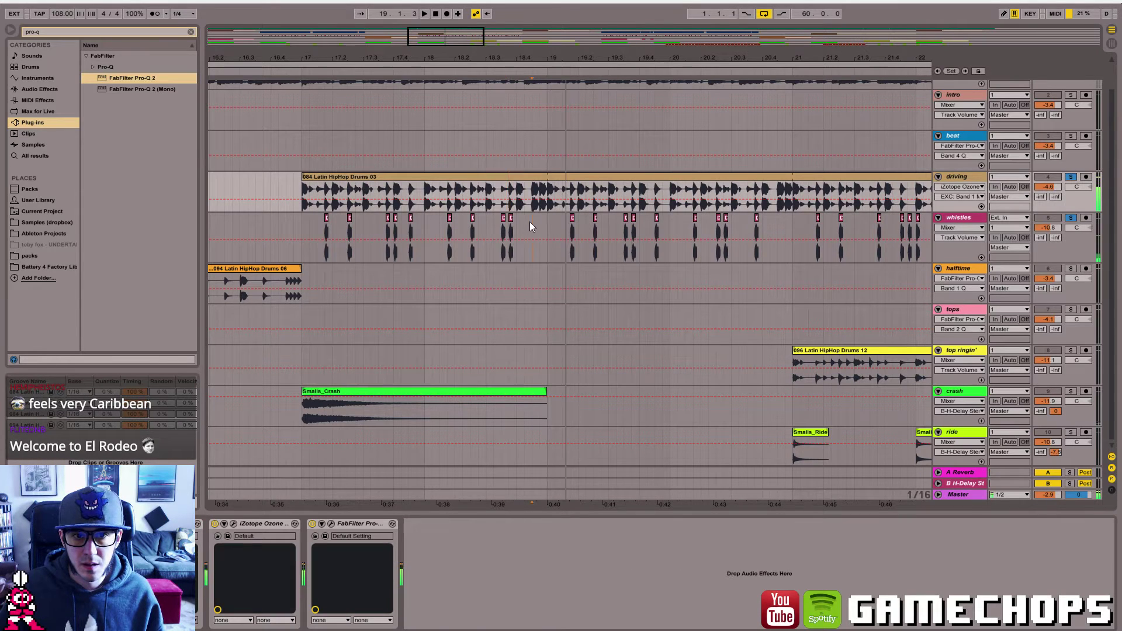
left_click(530, 223)
key("space")
key("ctrl+v")
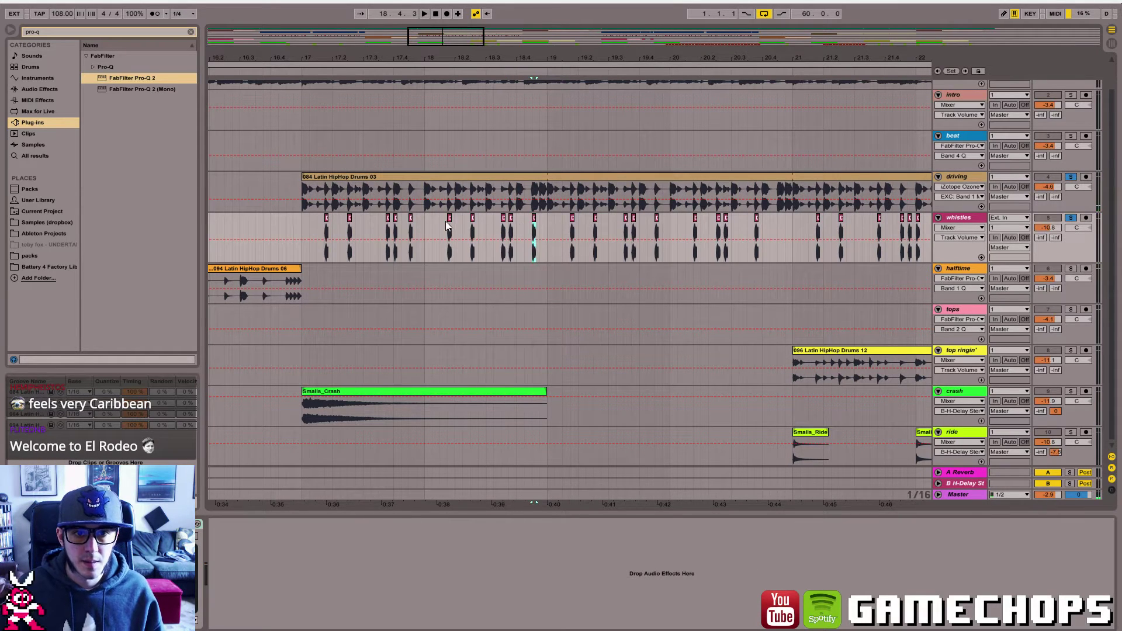
- Listen from bar 17, and replace the whistles in bar 19 with a copy of bar 17's whistle pattern
left_click(303, 221)
key("space")
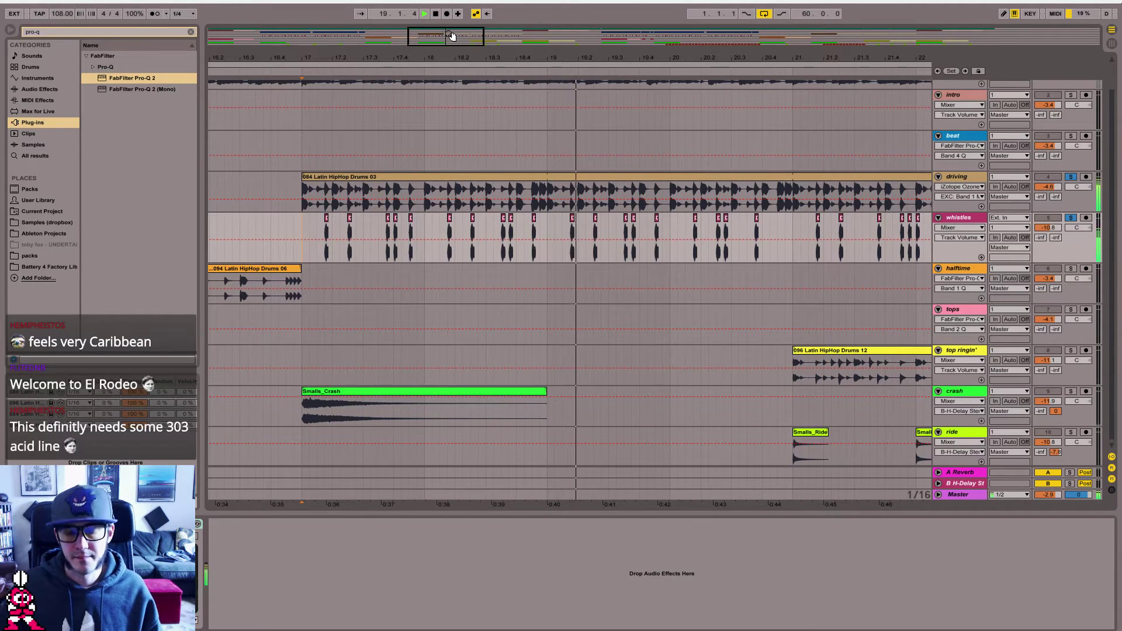
left_click_drag(451, 36, 460, 36)
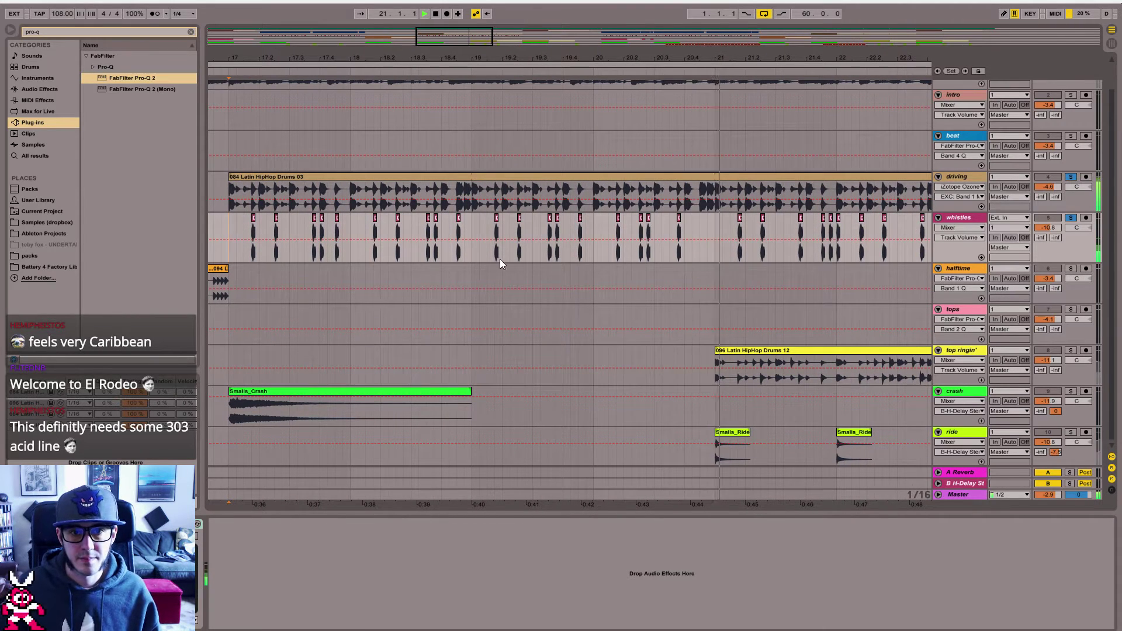
left_click_drag(349, 261, 232, 255)
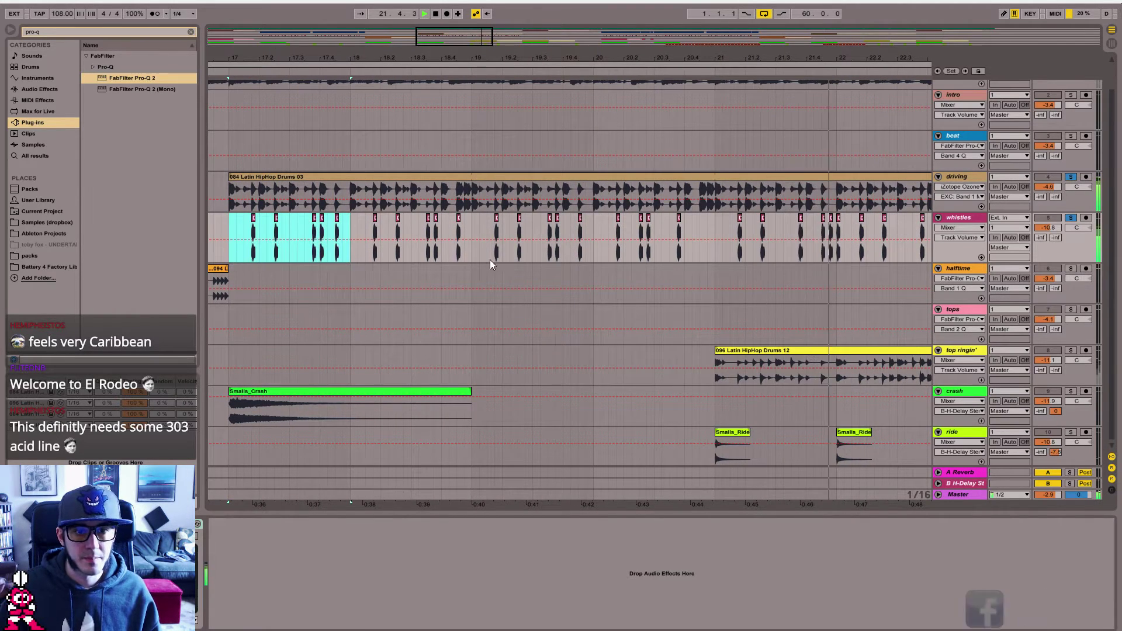
left_click_drag(474, 249, 604, 246)
key("Delete")
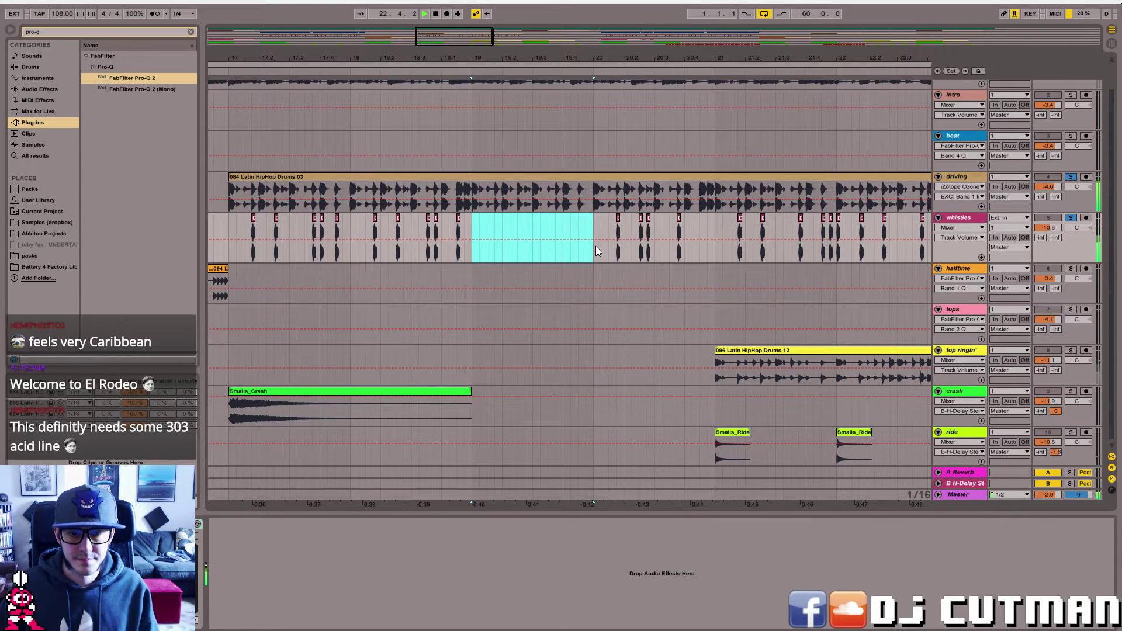
key("ctrl+v")
- Replace the whistles in bars 21 to 25 with a duplicate of the edited bars 17 to 21, and play from bar 17
left_click_drag(455, 45, 718, 270)
left_click_drag(824, 258, 580, 245)
key("ctrl+d")
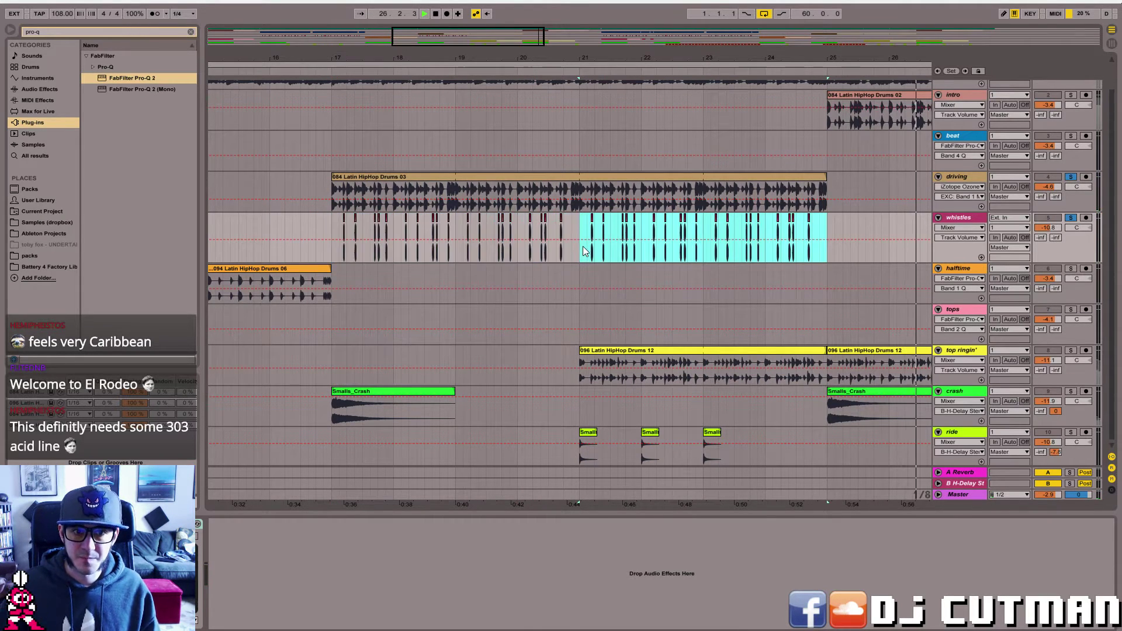
left_click(323, 256)
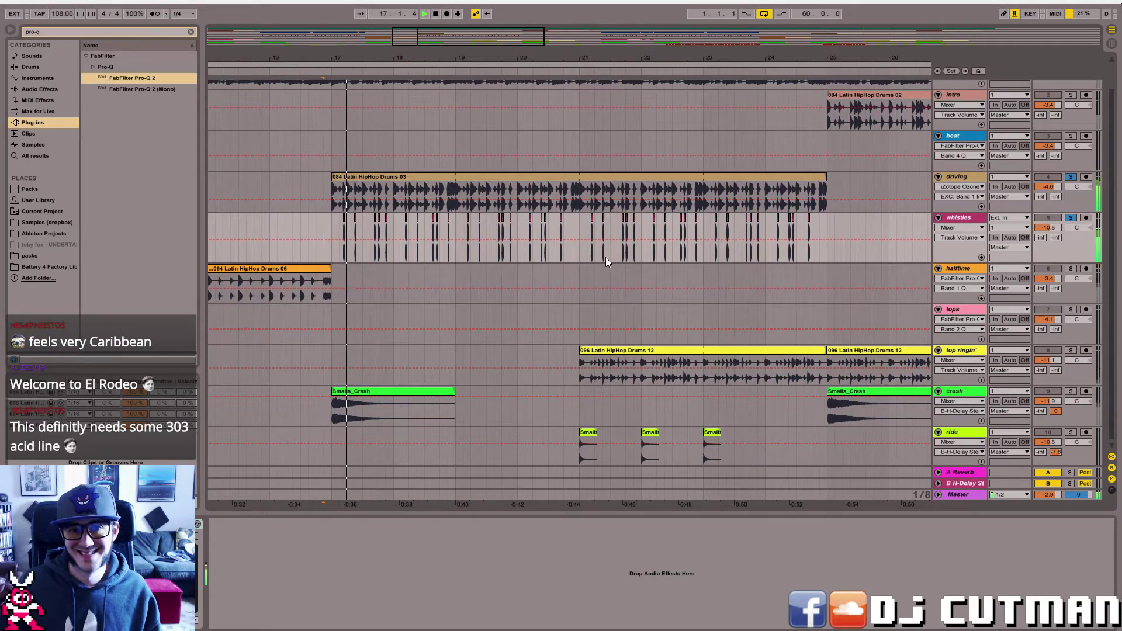
- Copy the whistle section spanning bars 17 to 25 and paste it at bar 47, under the second driving section
left_click_drag(389, 57, 403, 45)
left_click_drag(410, 270, 393, 262)
left_click(380, 251)
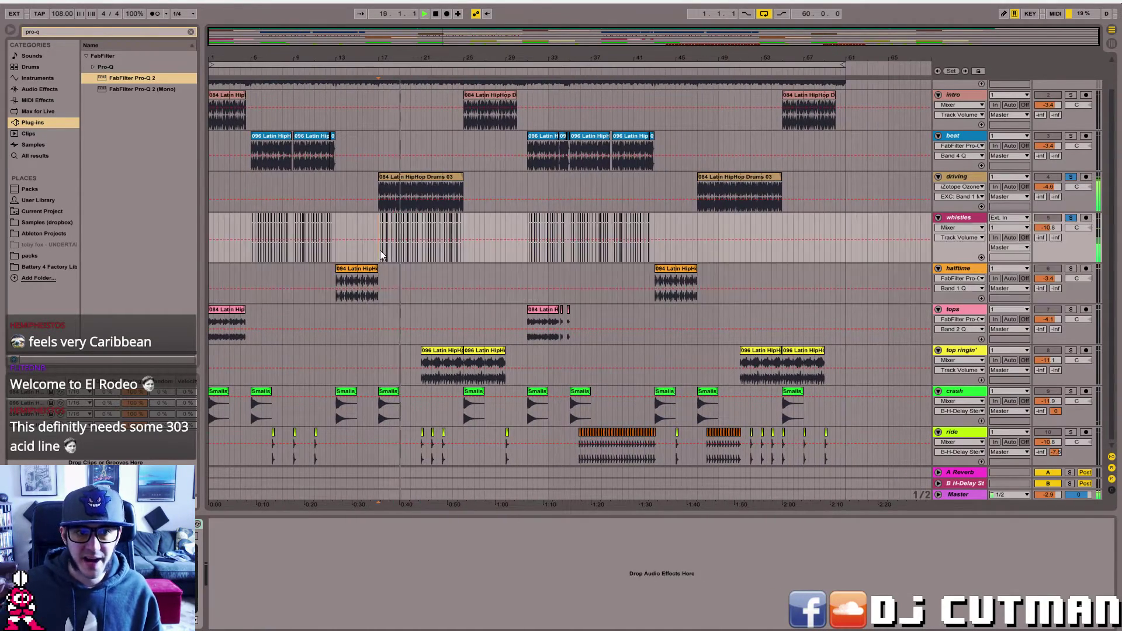
left_click(462, 257)
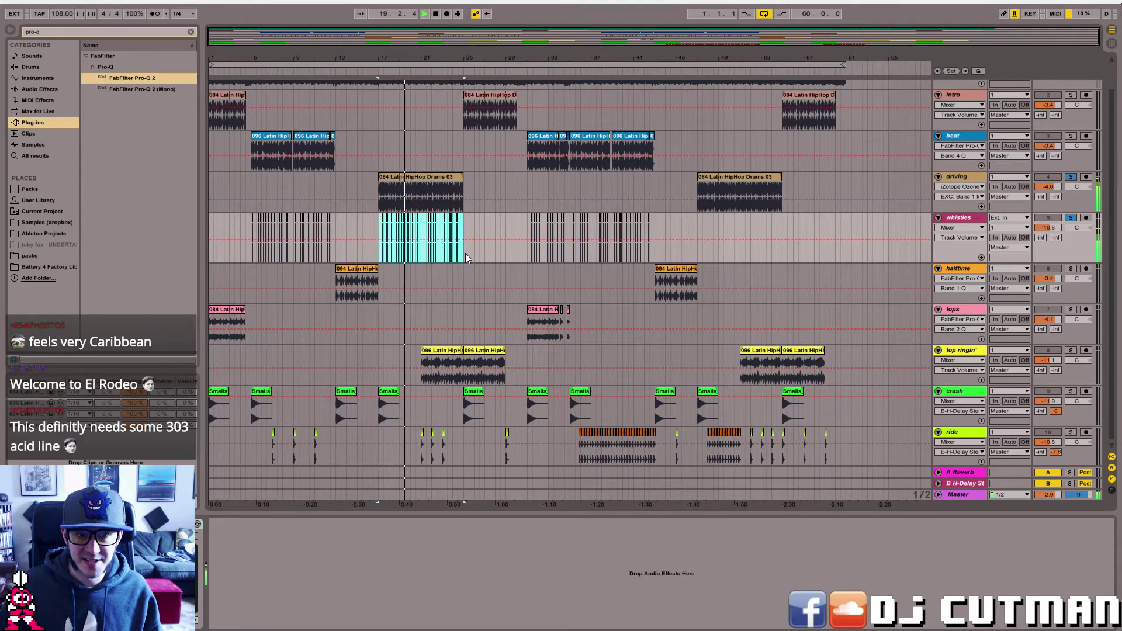
left_click(700, 257)
key("ctrl+v")
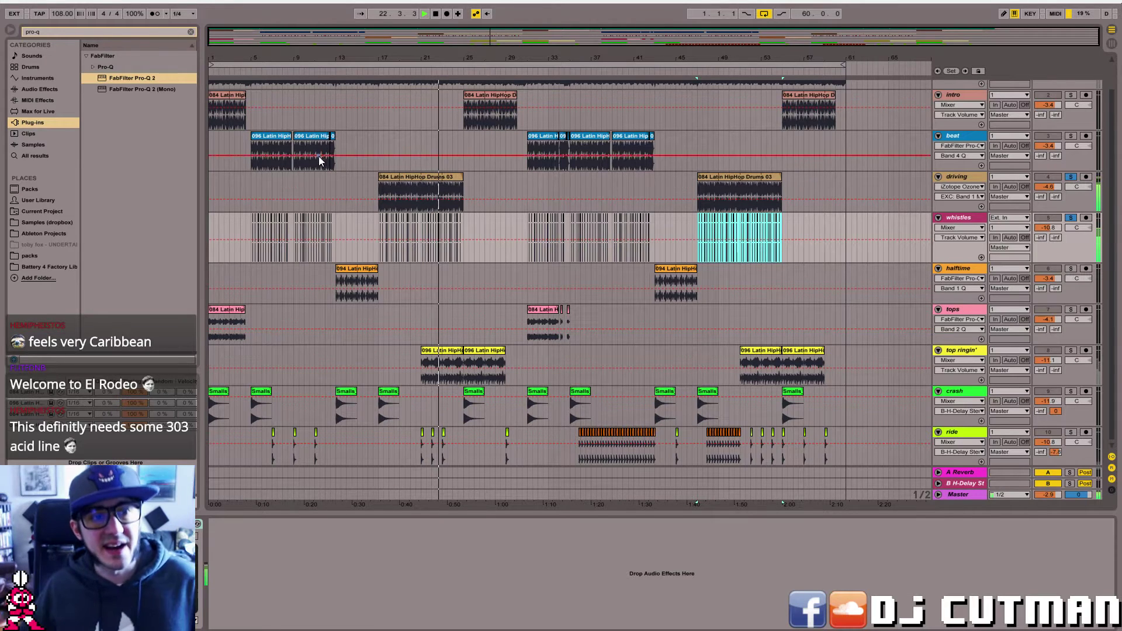
- Add the iZotope Ozone 7 Vintage Compressor to the whistles track with the Clear and Tight preset
left_click(395, 196)
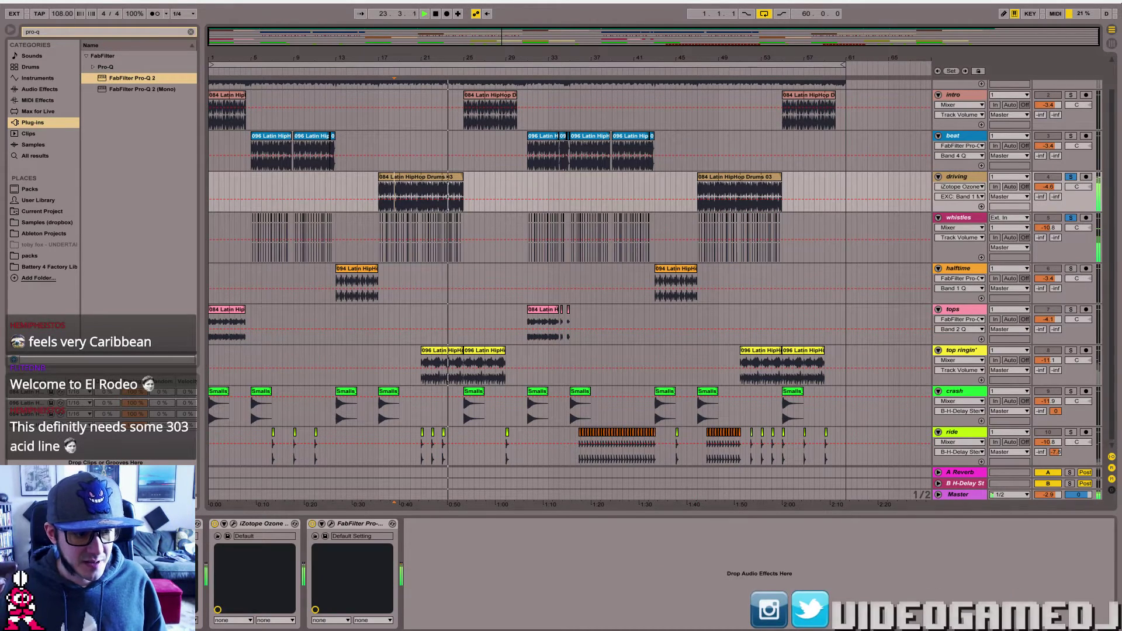
left_click(411, 259)
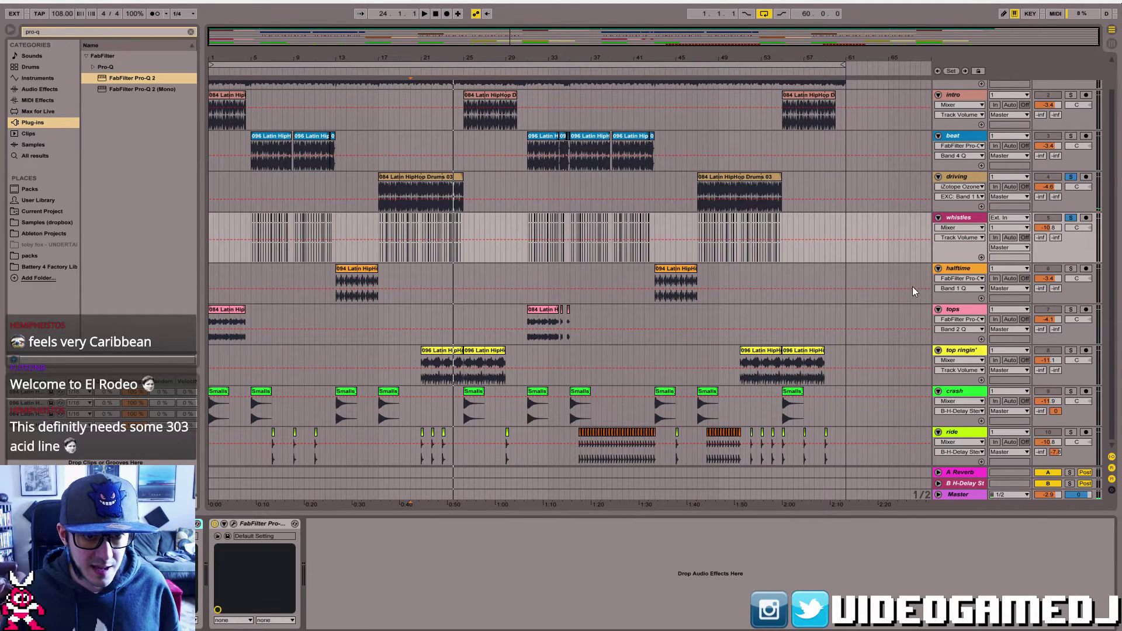
key("space")
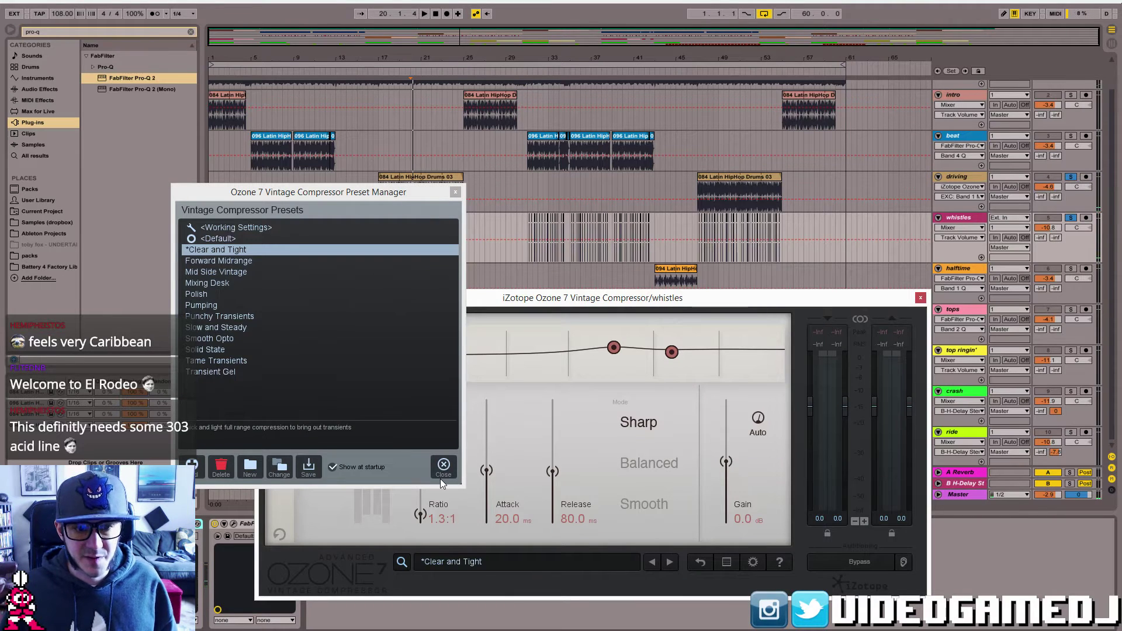
left_click(439, 475)
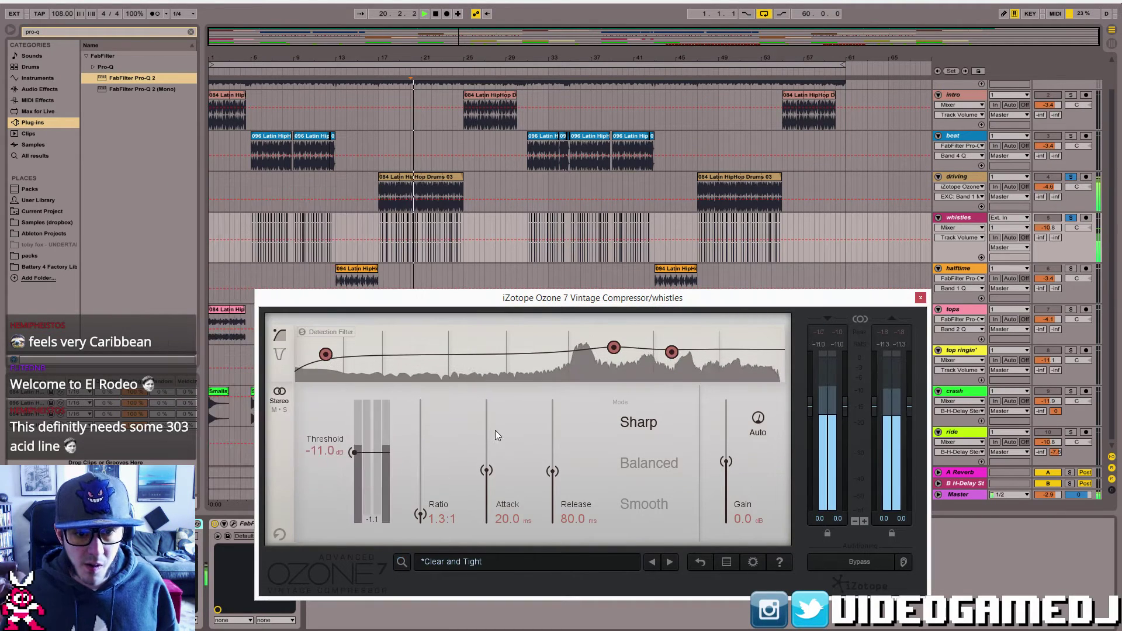
- Set the whistle compressor's threshold to -8.9 dB, close it, and take the whistles and driving tracks out of solo
left_click_drag(360, 451, 356, 448)
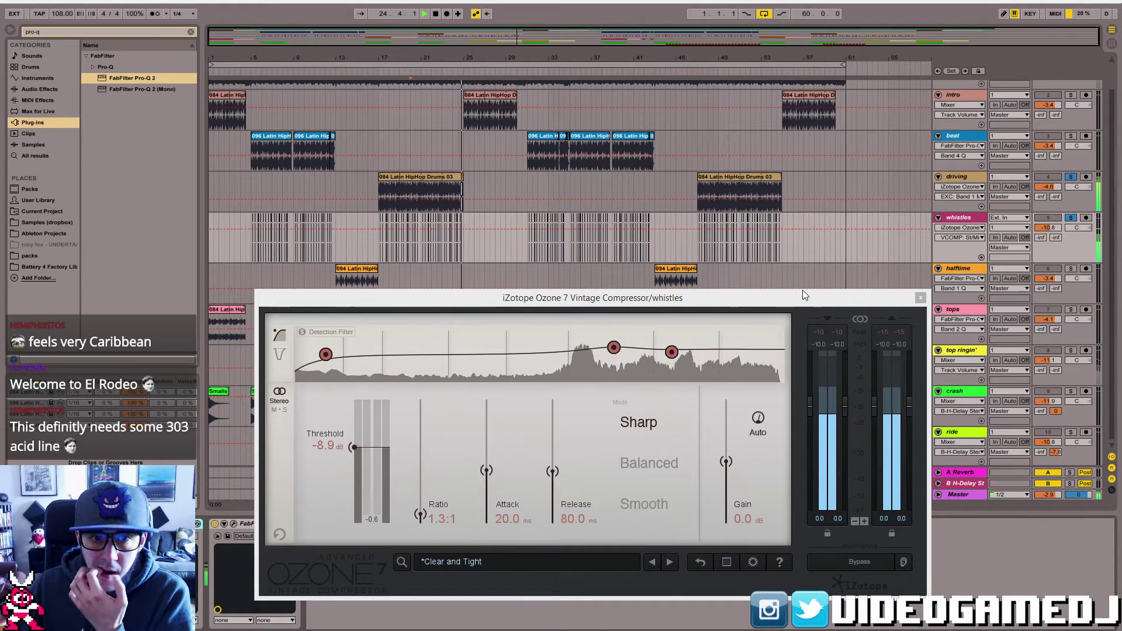
left_click(921, 298)
left_click(1071, 218)
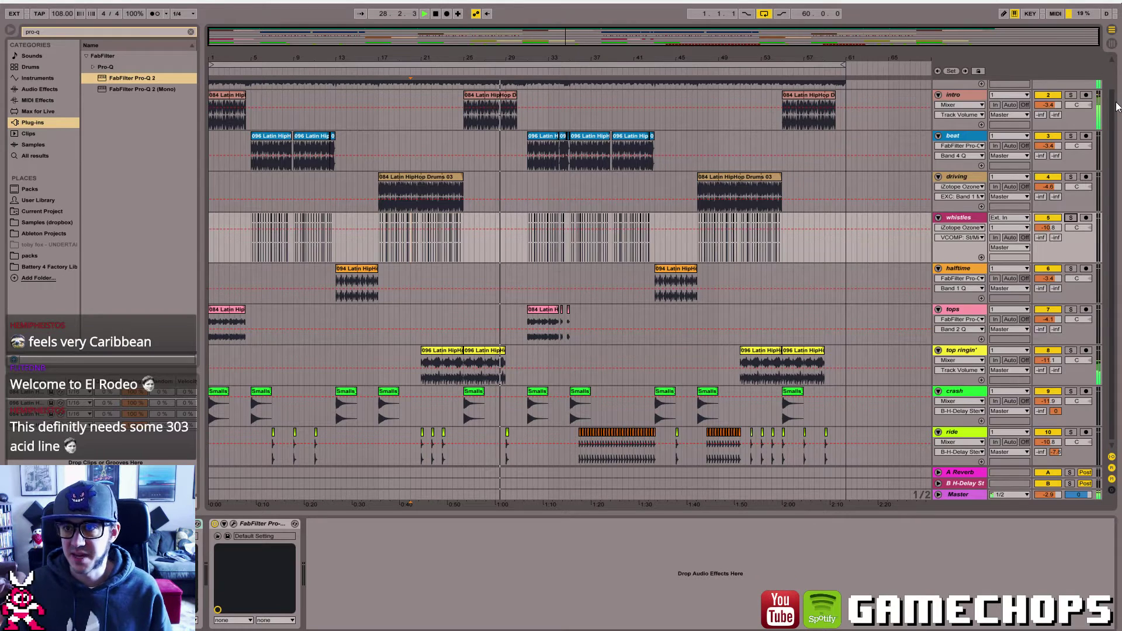
- Raise the 1 Audio track's volume to -5.8 dB and play the arrangement from bar 25
scroll(1115, 81, "up", 1)
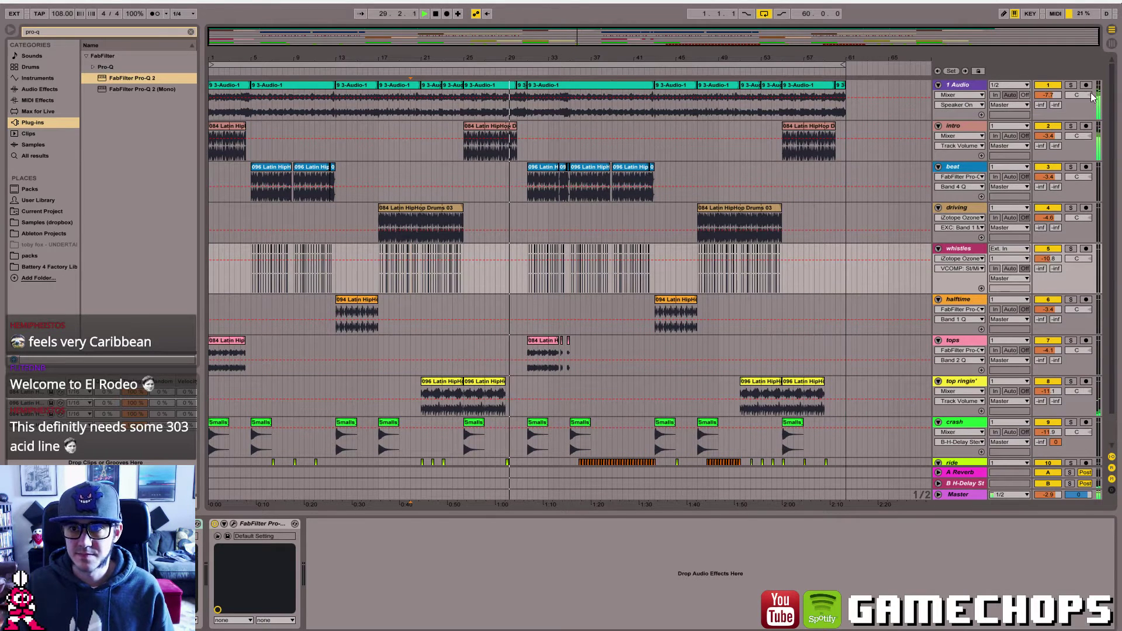
left_click(465, 111)
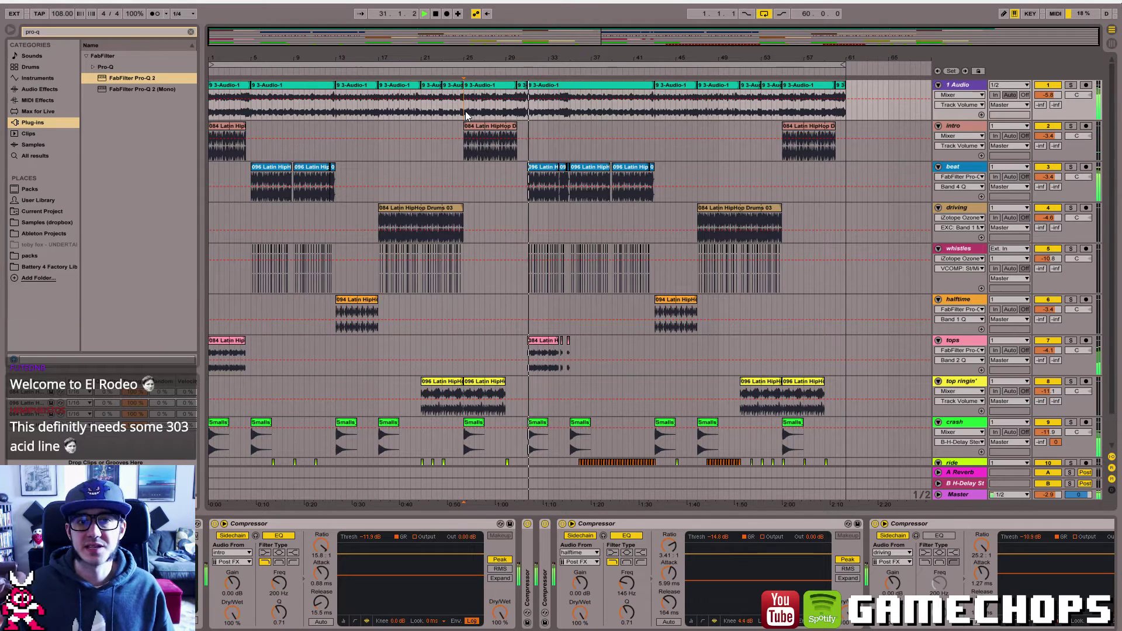
key("space")
- Solo the intro track and set its Ozone 7 Vintage Compressor to -11.8 dB threshold and 11.7 ms attack while playing the bar 25 clip
left_click(490, 128)
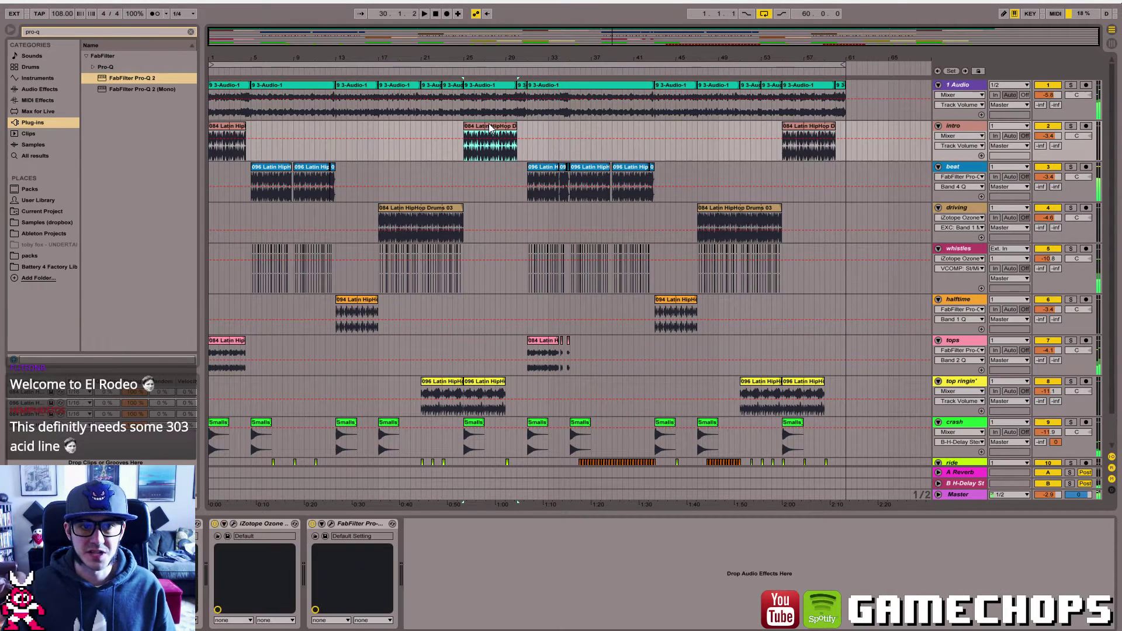
left_click(1070, 126)
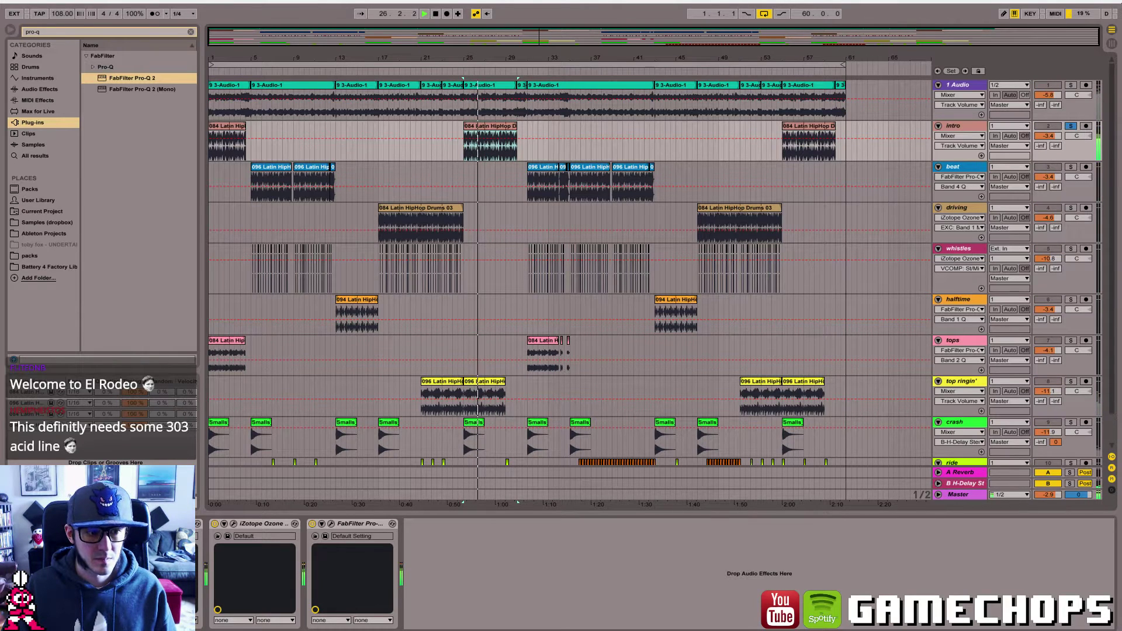
left_click(136, 523)
left_click(448, 463)
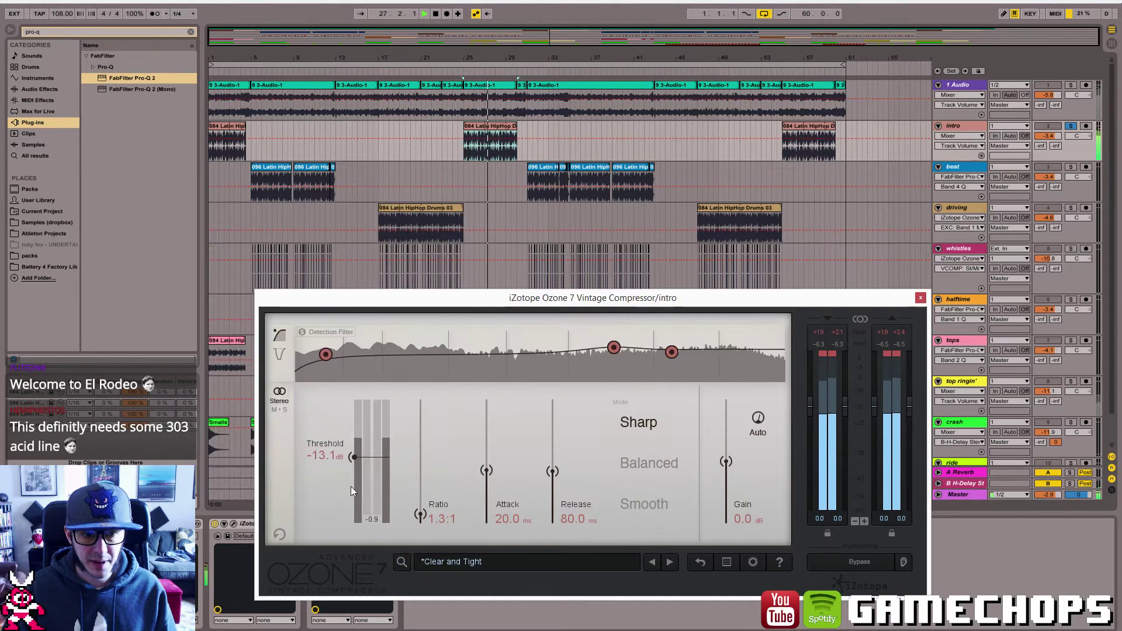
left_click_drag(354, 457, 353, 454)
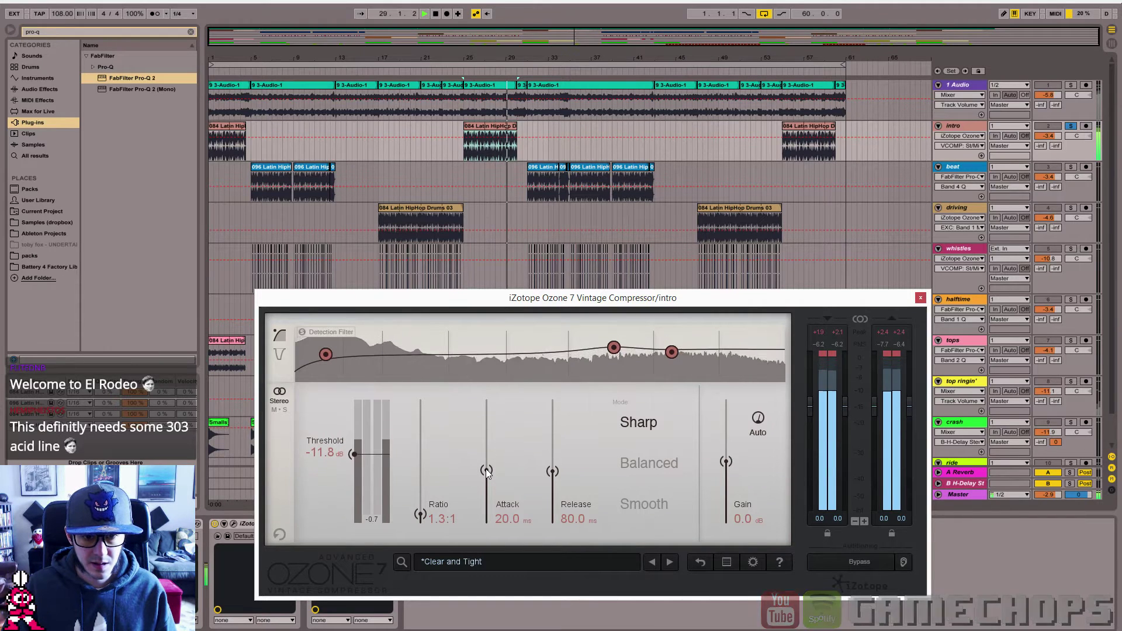
left_click_drag(487, 472, 486, 483)
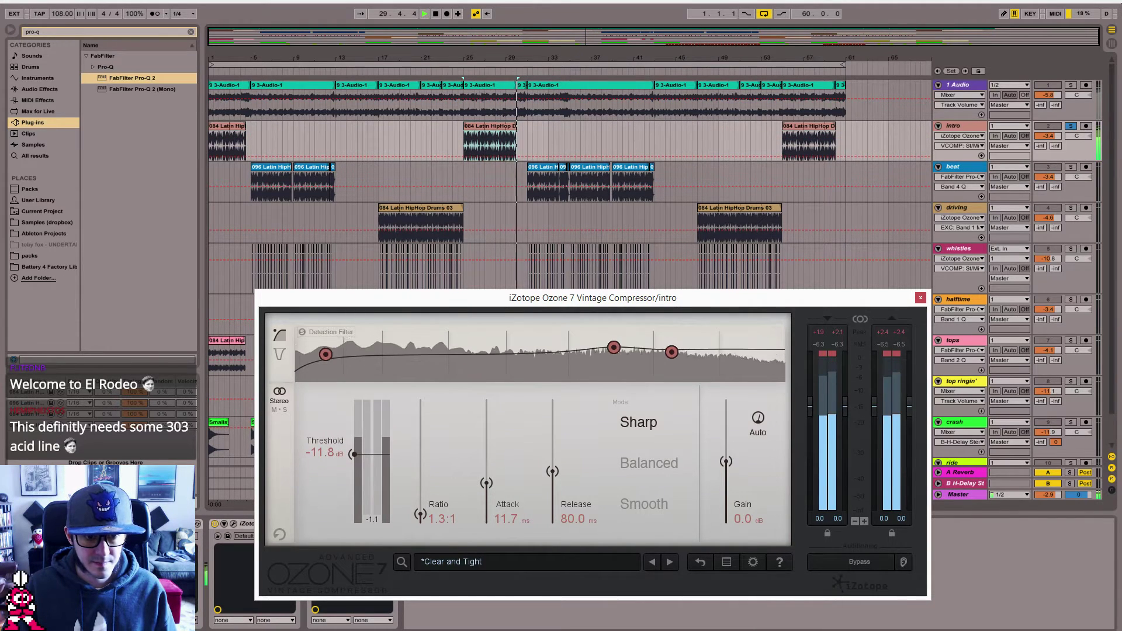
- Lower the mix in the intro track's Ozone 5 Exciter to 15.6% for the lowest band and 18.0% for the second, and unsolo the track
left_click(234, 524)
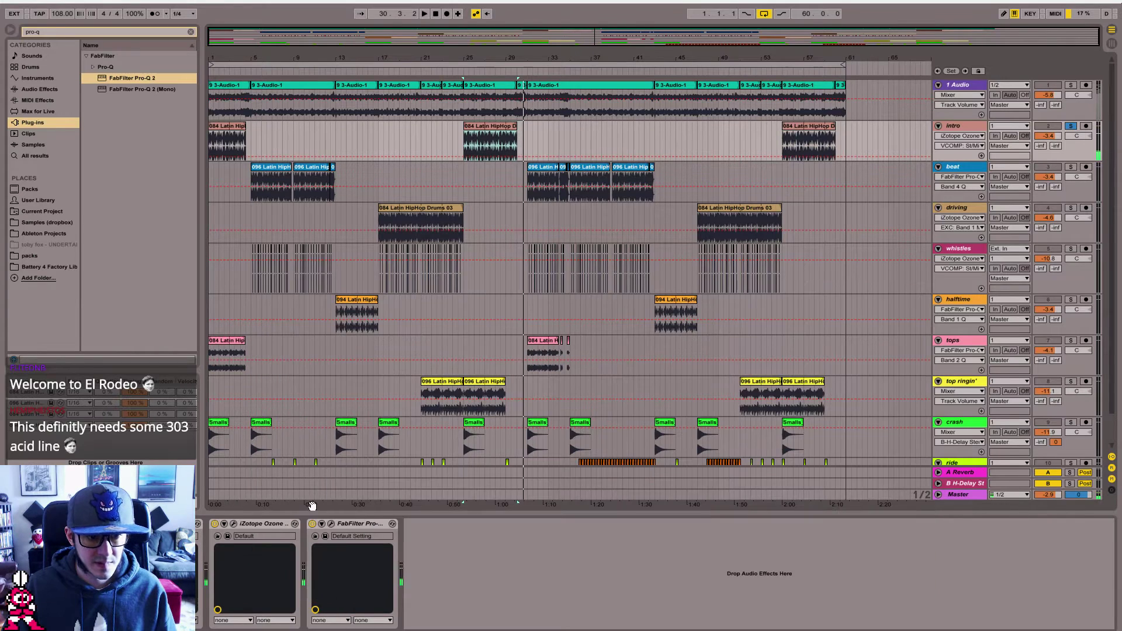
left_click(234, 524)
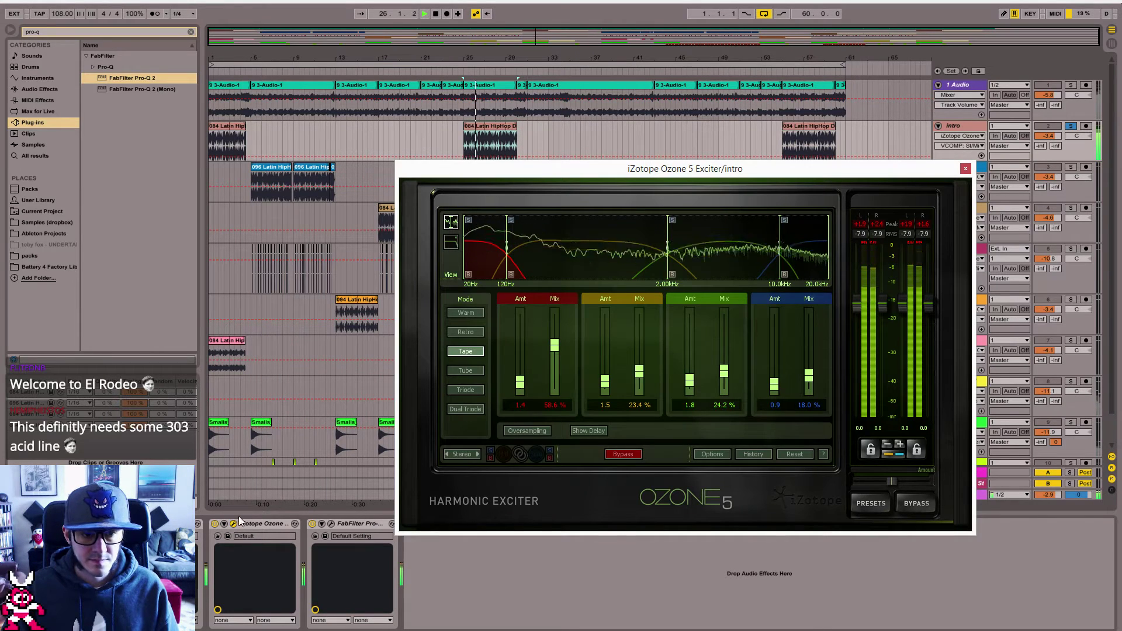
left_click_drag(554, 345, 555, 356)
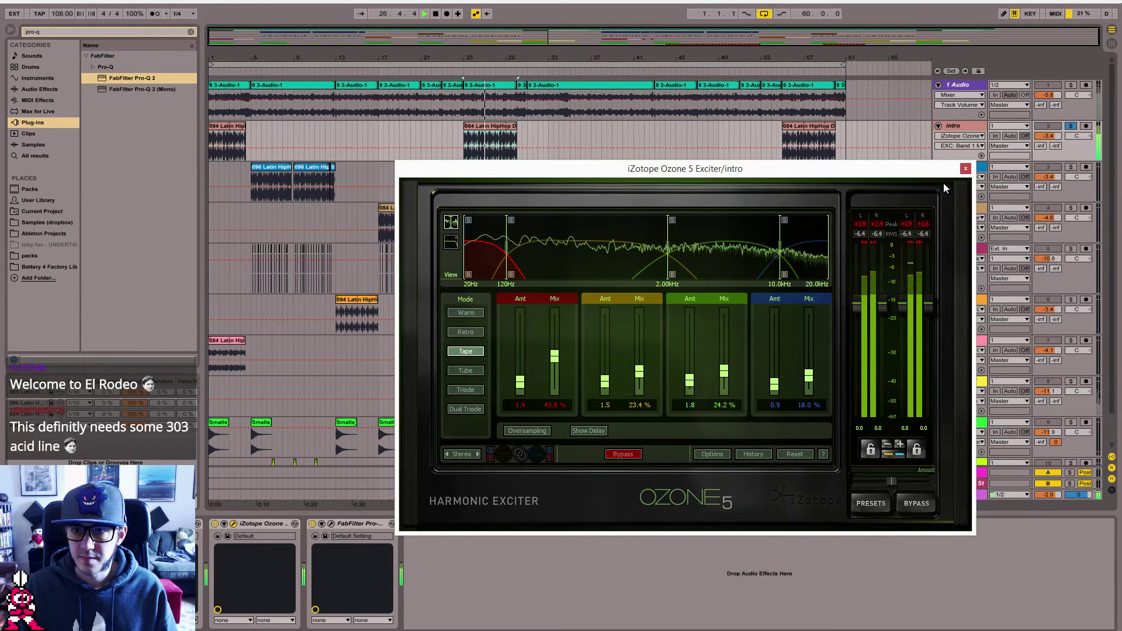
left_click(553, 382)
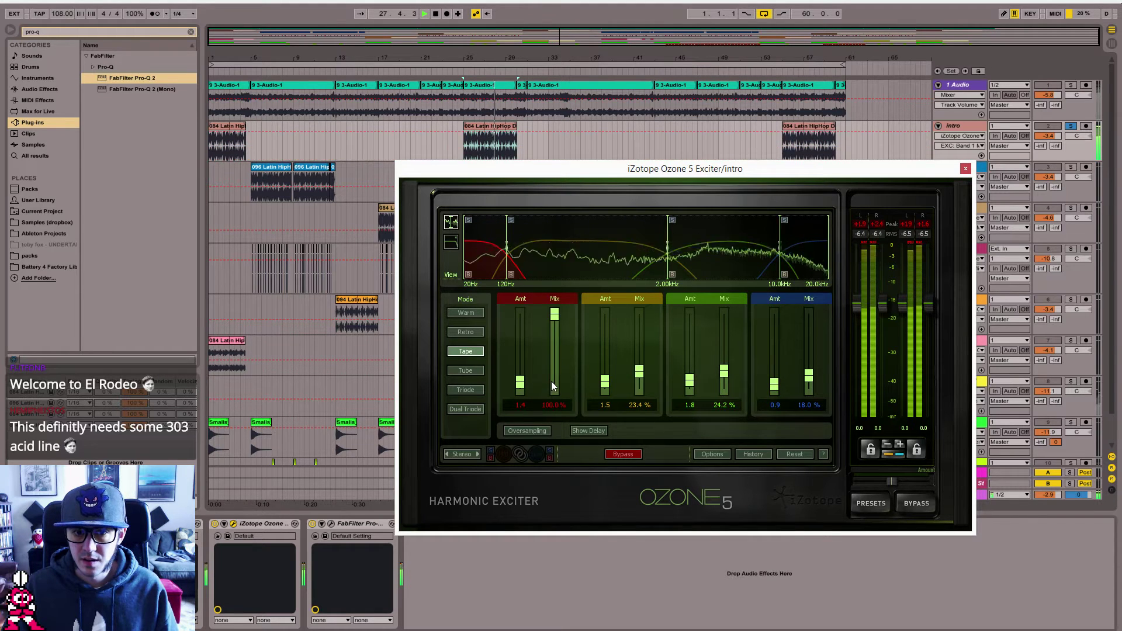
left_click(553, 381)
left_click(640, 383)
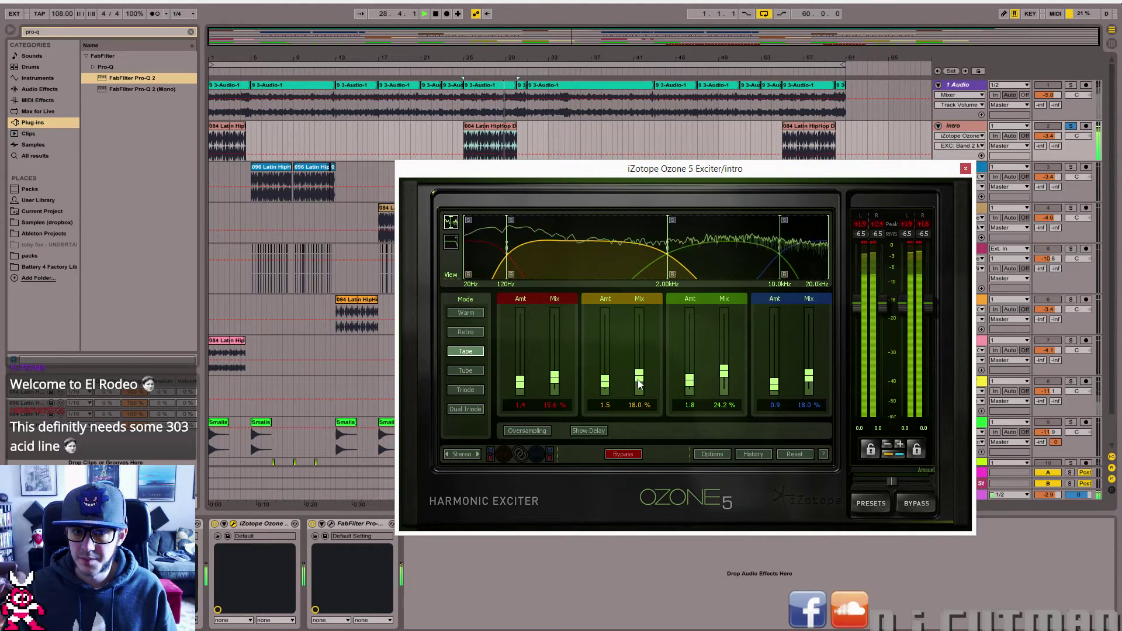
left_click(966, 168)
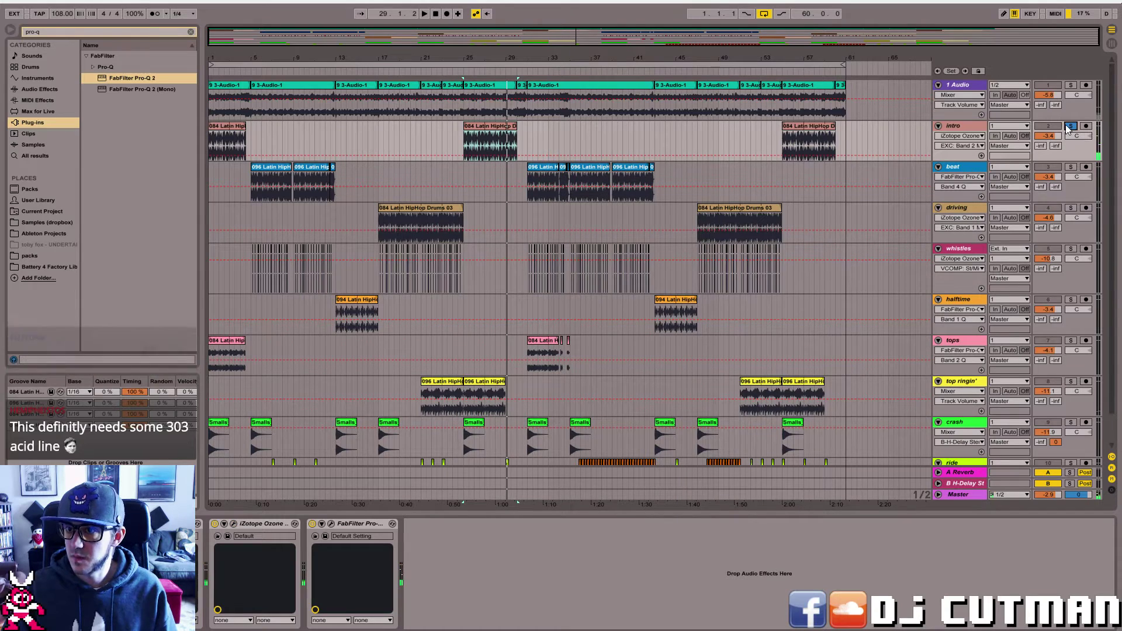
left_click(1069, 126)
key("space")
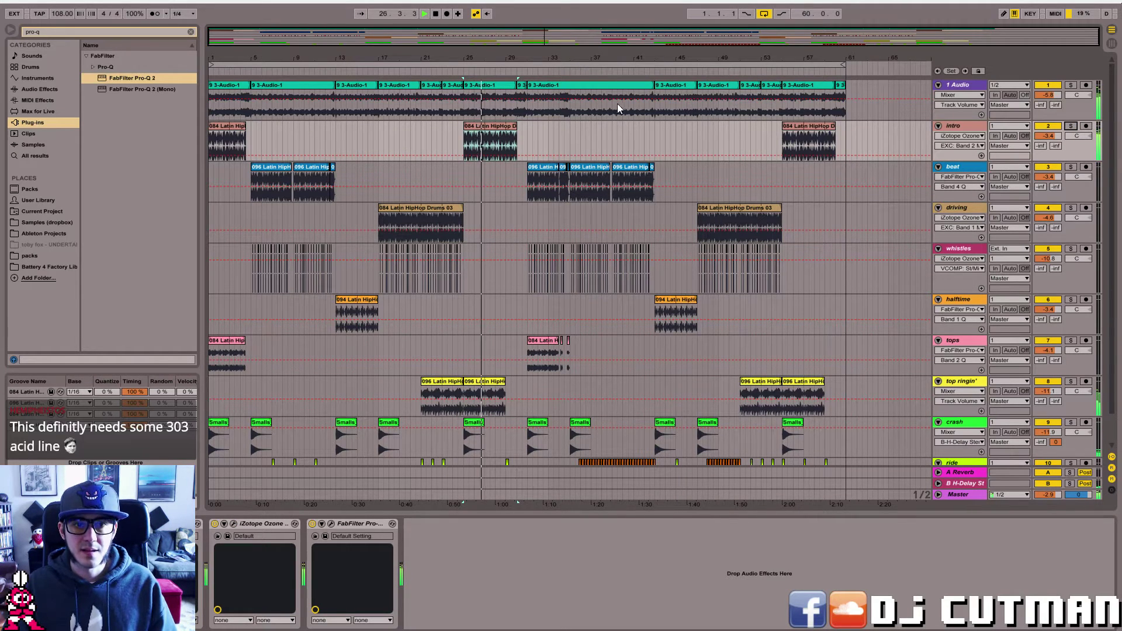
- Audition the FabFilter Pro-MB on the 1 Audio track by toggling it during playback from bar 28, in the full mix and soloed
left_click(495, 108)
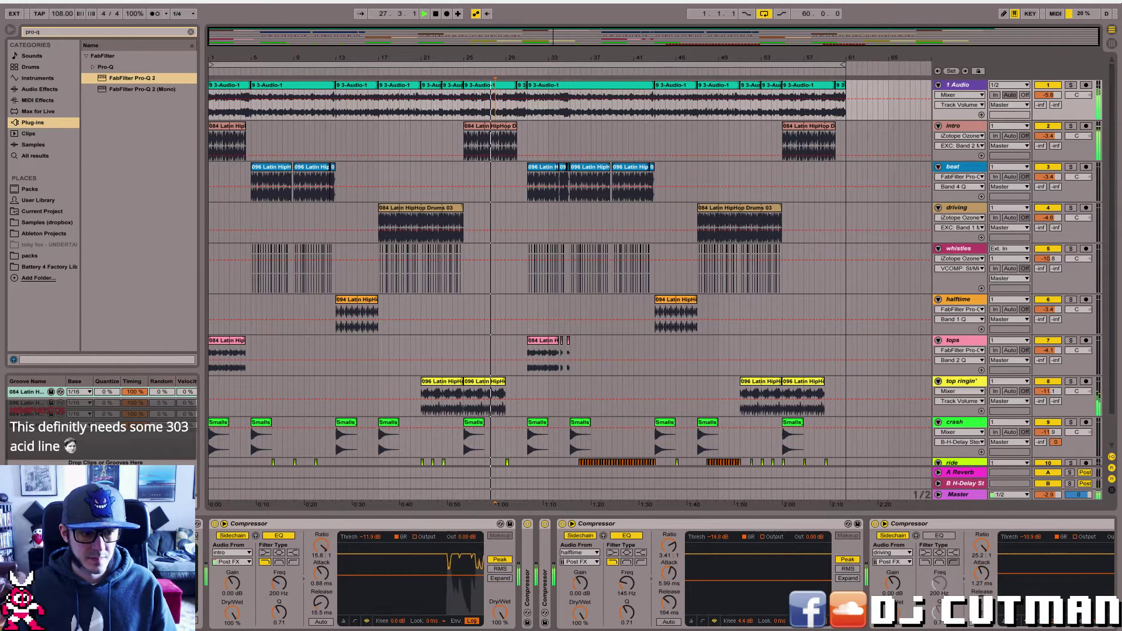
left_click(126, 523)
left_click(126, 523)
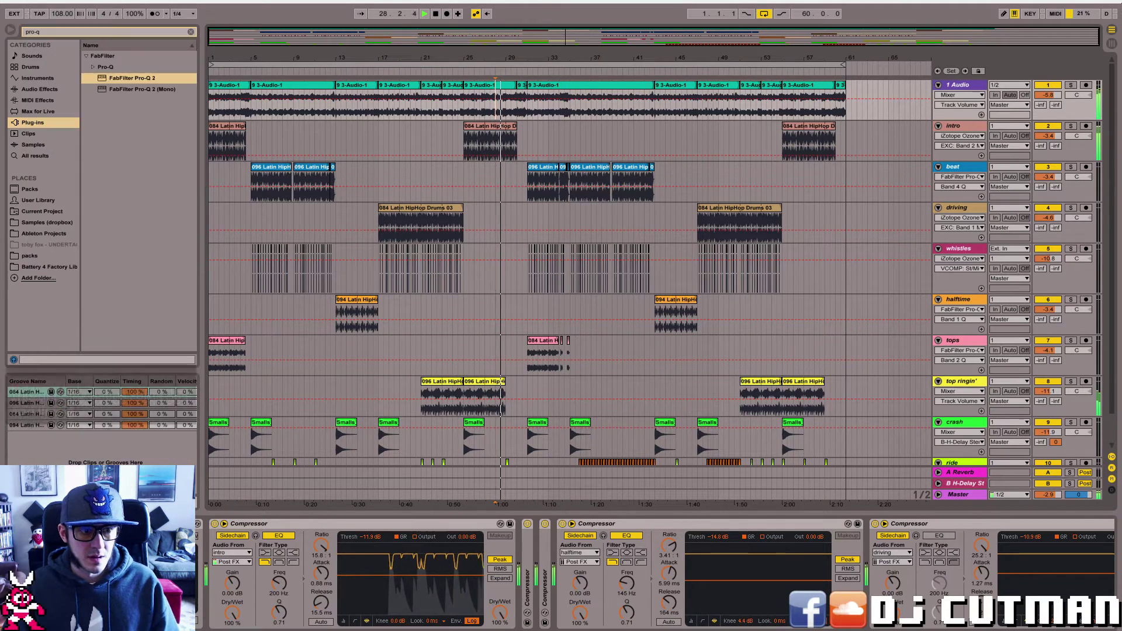
left_click(35, 523)
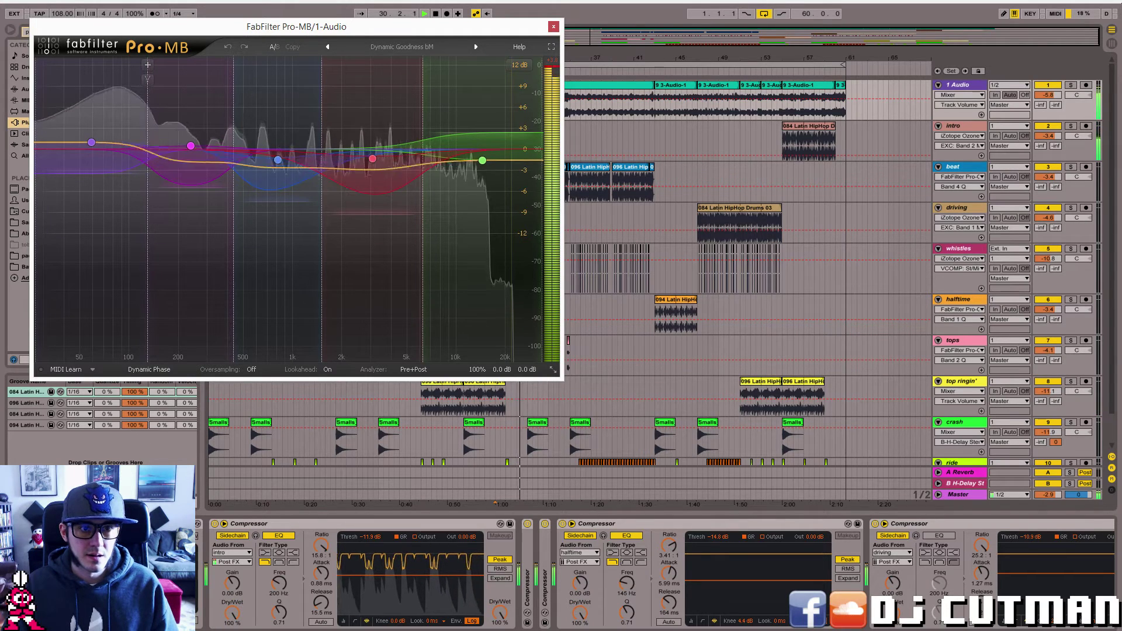
left_click(108, 523)
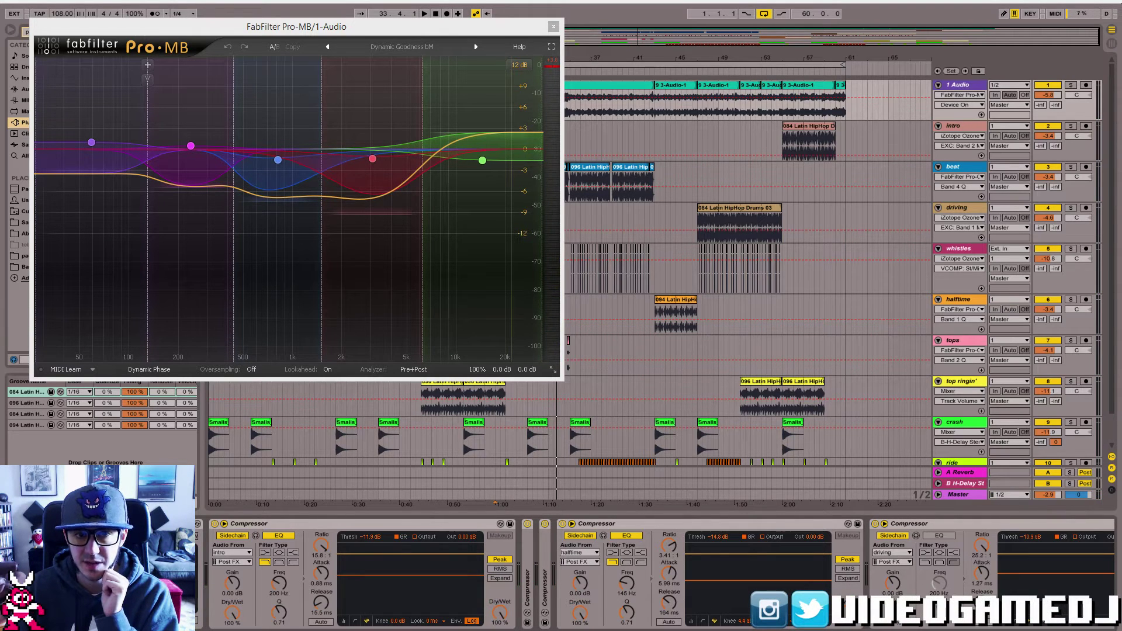
key("space")
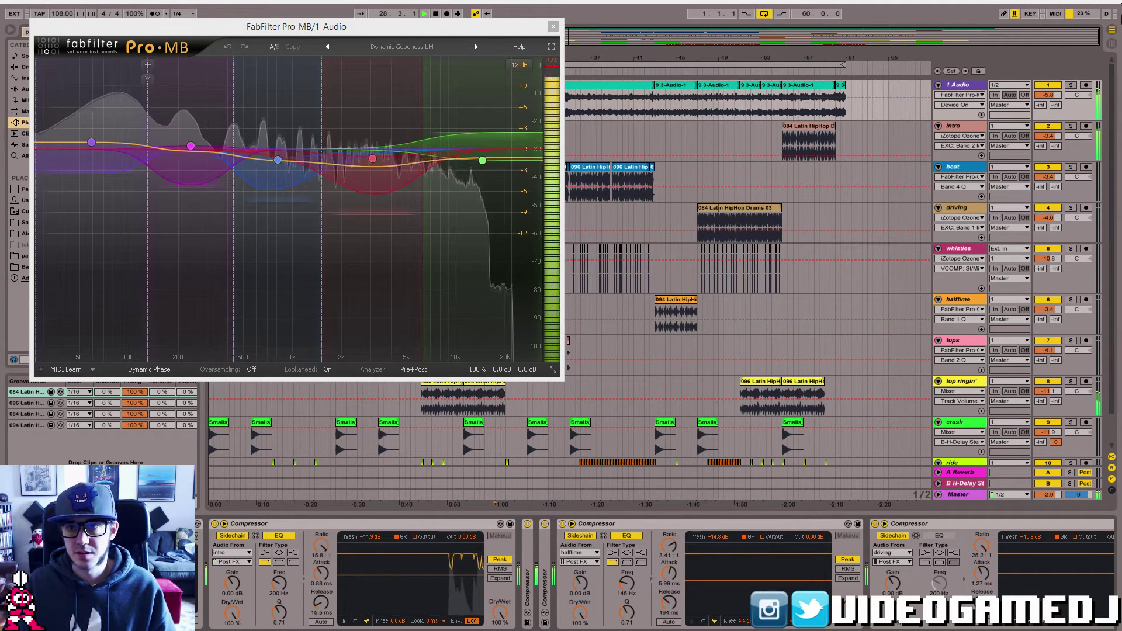
left_click(1071, 85)
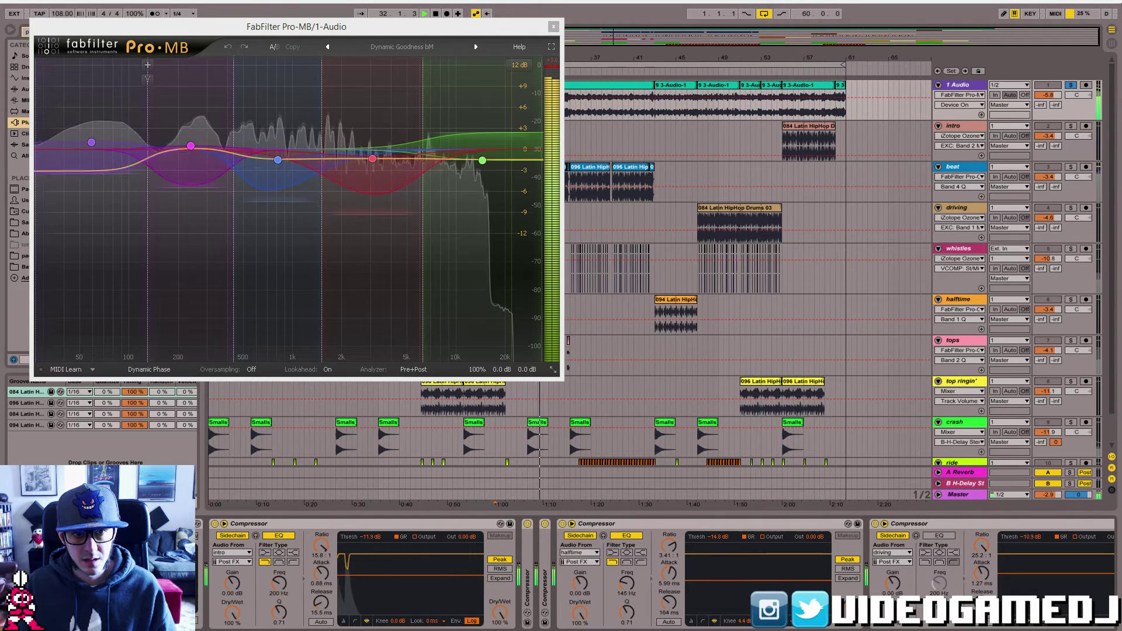
key("space")
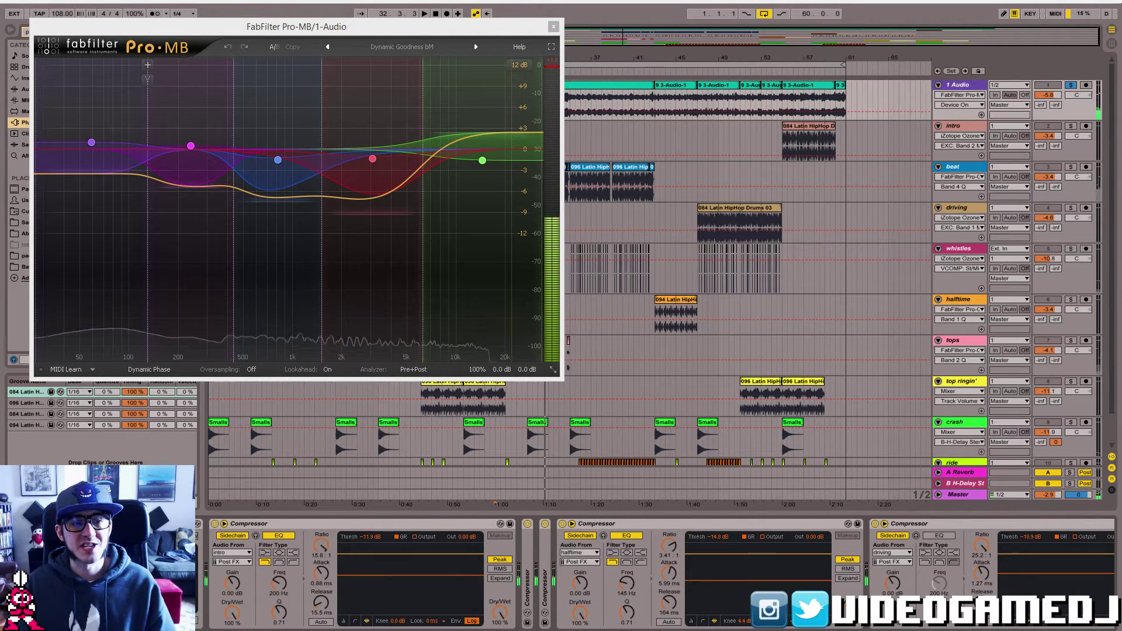
- Check the settings of the Pro-MB bands and delete the Pro-MB from the 1 Audio track
left_click(92, 142)
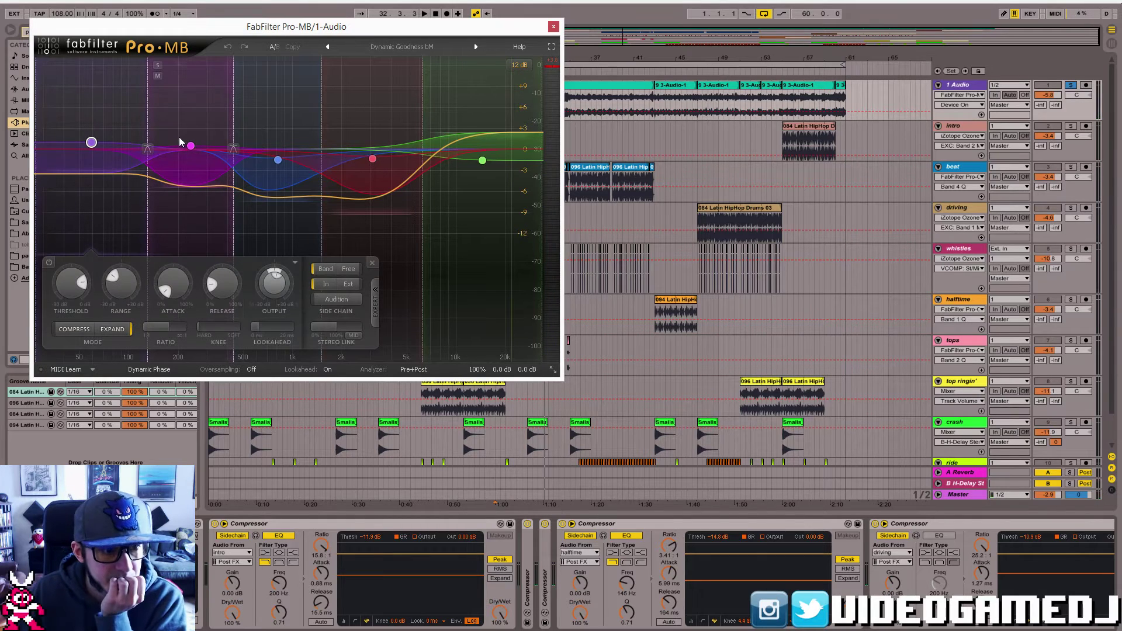
left_click(277, 160)
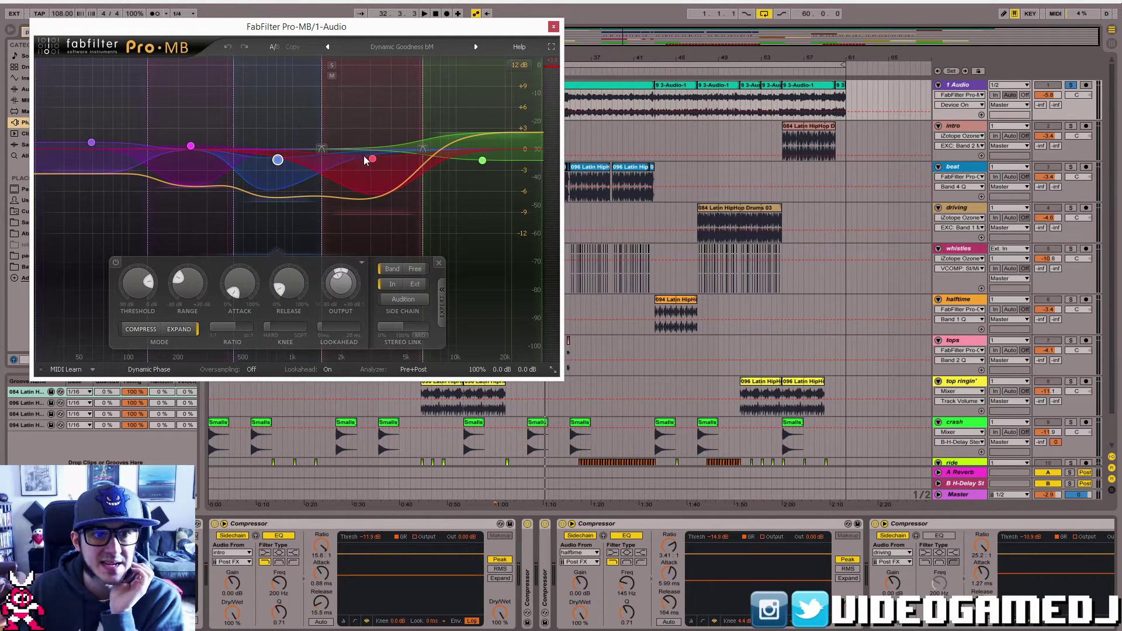
left_click(373, 159)
left_click(483, 160)
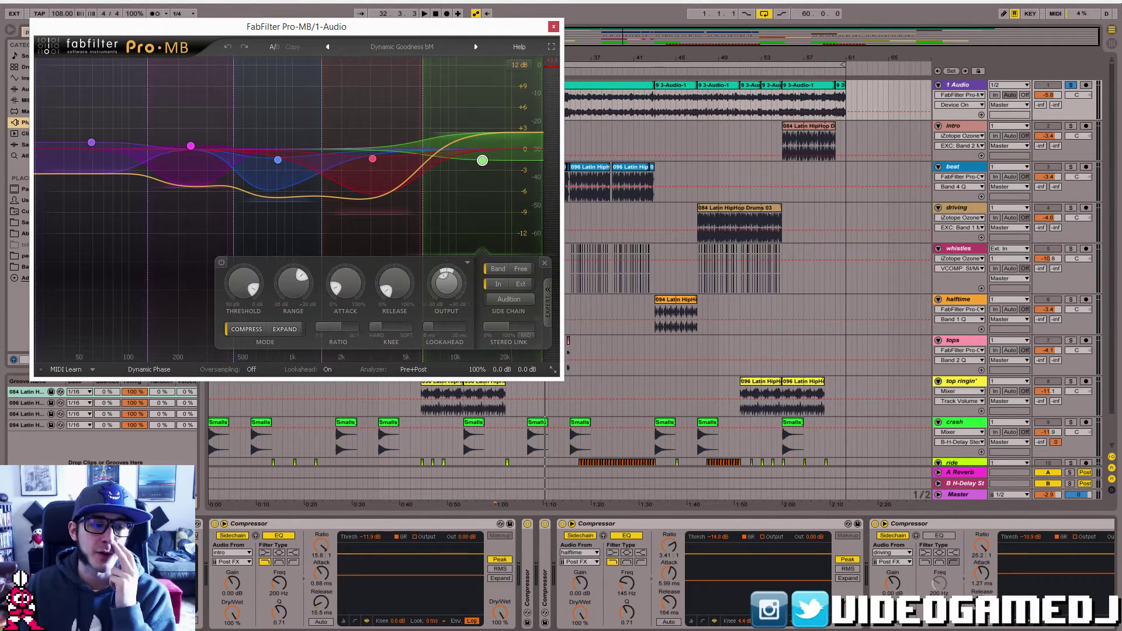
key("Delete")
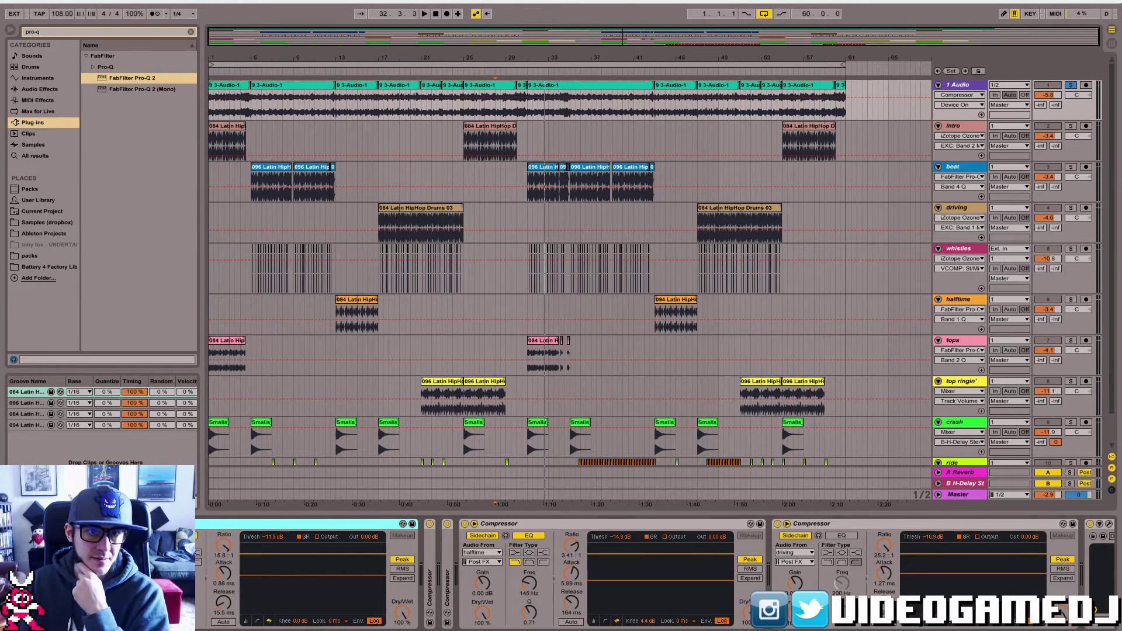
- Open the 1 Audio track's FabFilter Pro-Q 2, move its window clear of the first clips, and play bars 1 to 5
left_click(424, 13)
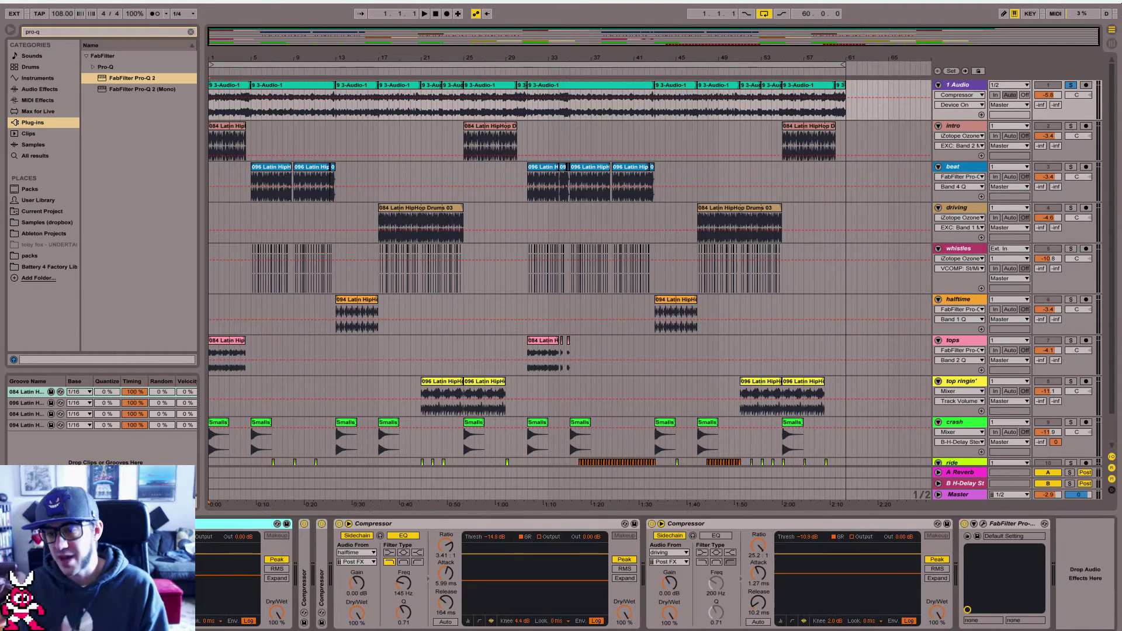
left_click(986, 524)
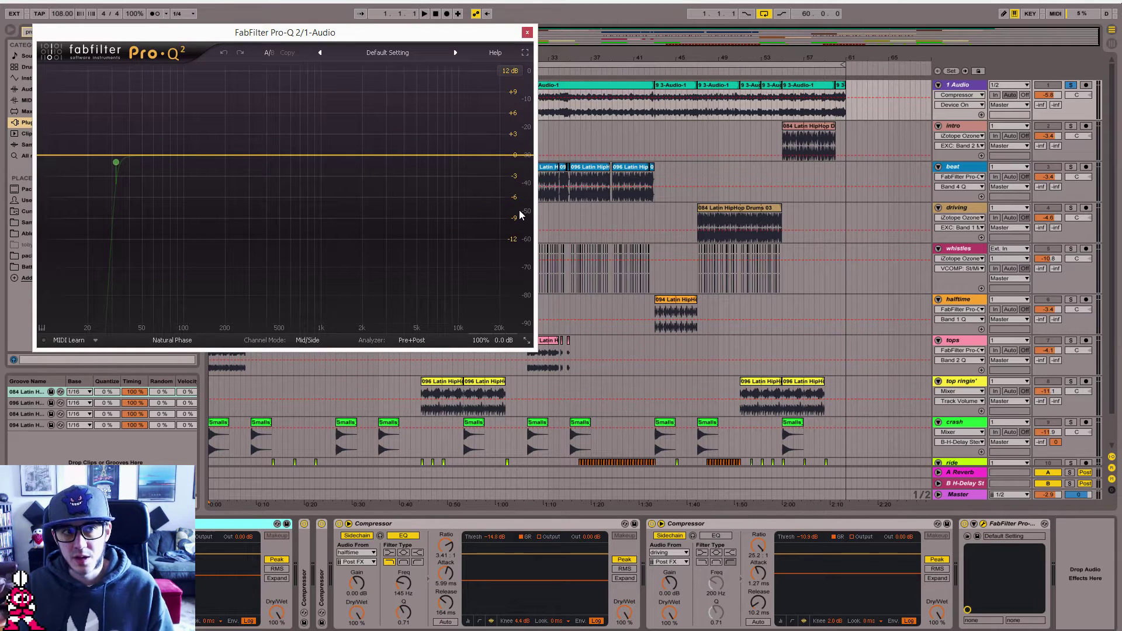
left_click_drag(381, 45, 754, 200)
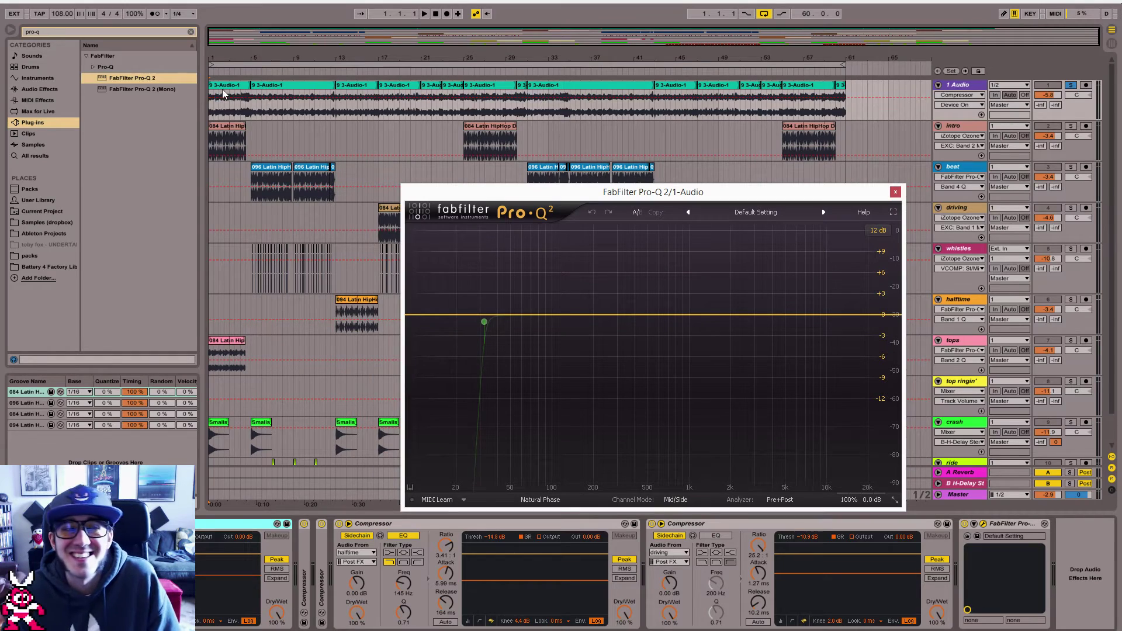
key("space")
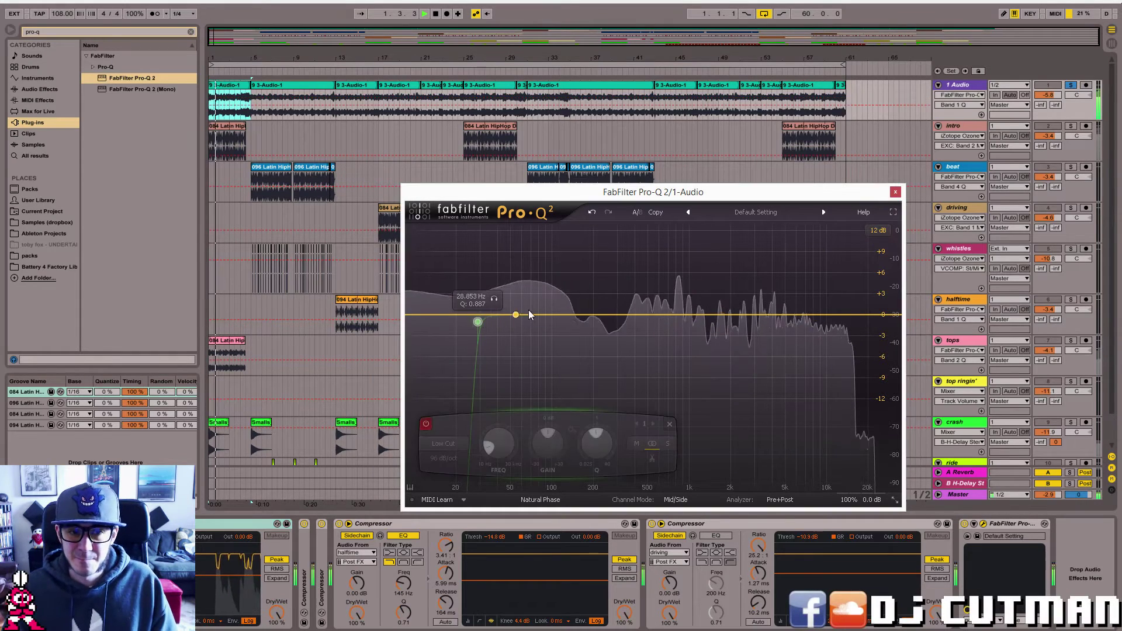
- Lower the Pro-Q 2 low-cut band to about 23 Hz, keeping it on stereo after trying side only, and unsolo the 1 Audio track
left_click_drag(478, 321, 472, 322)
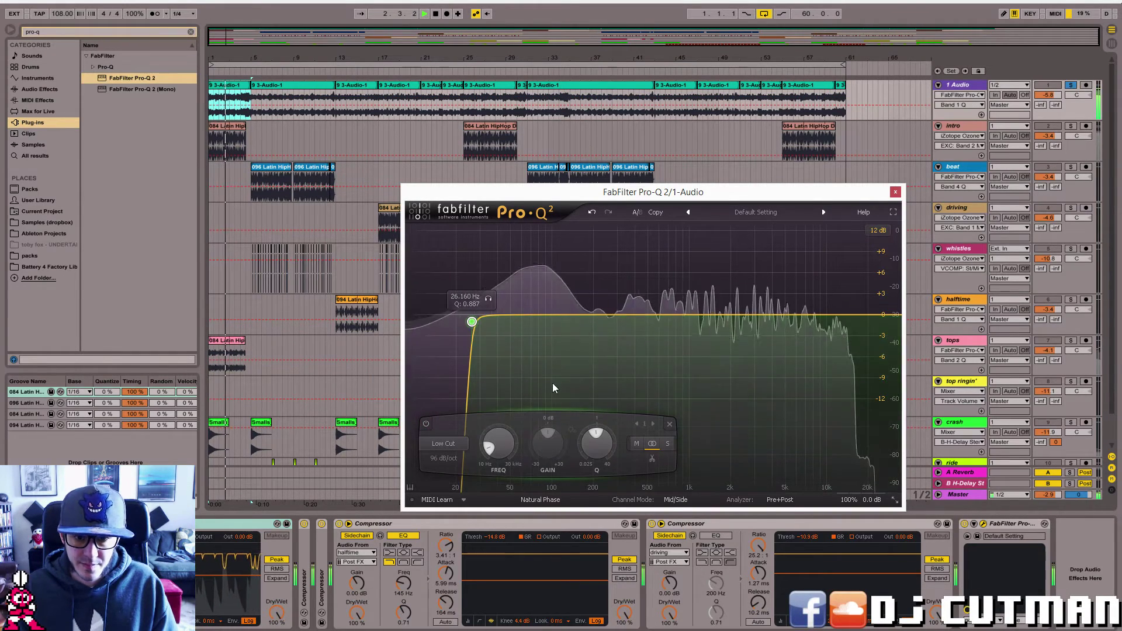
left_click(669, 444)
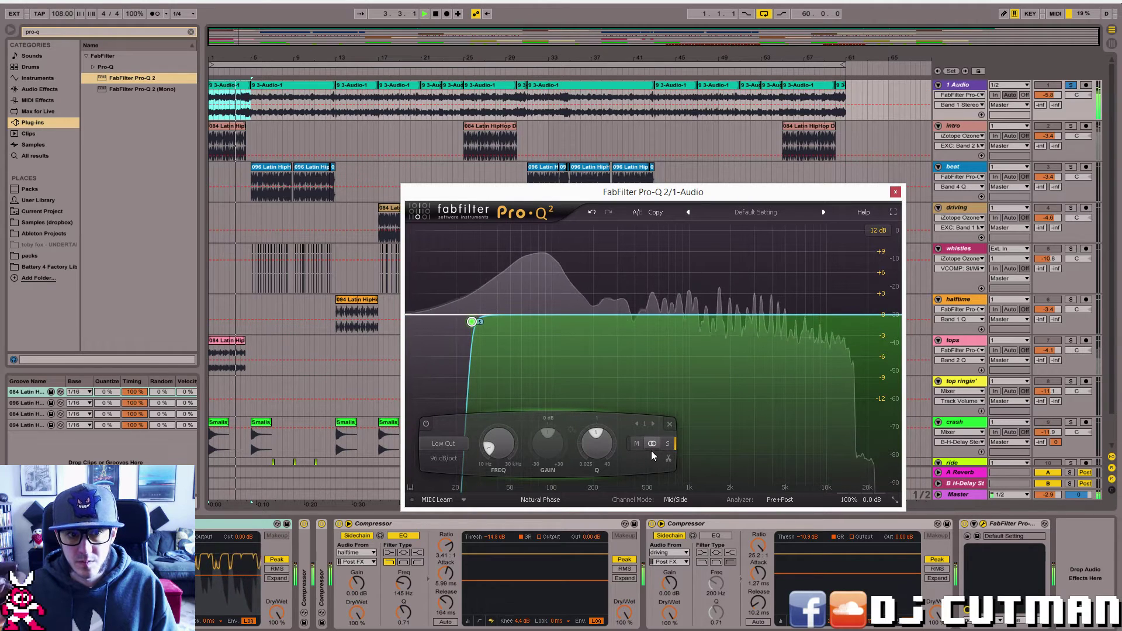
left_click(651, 447)
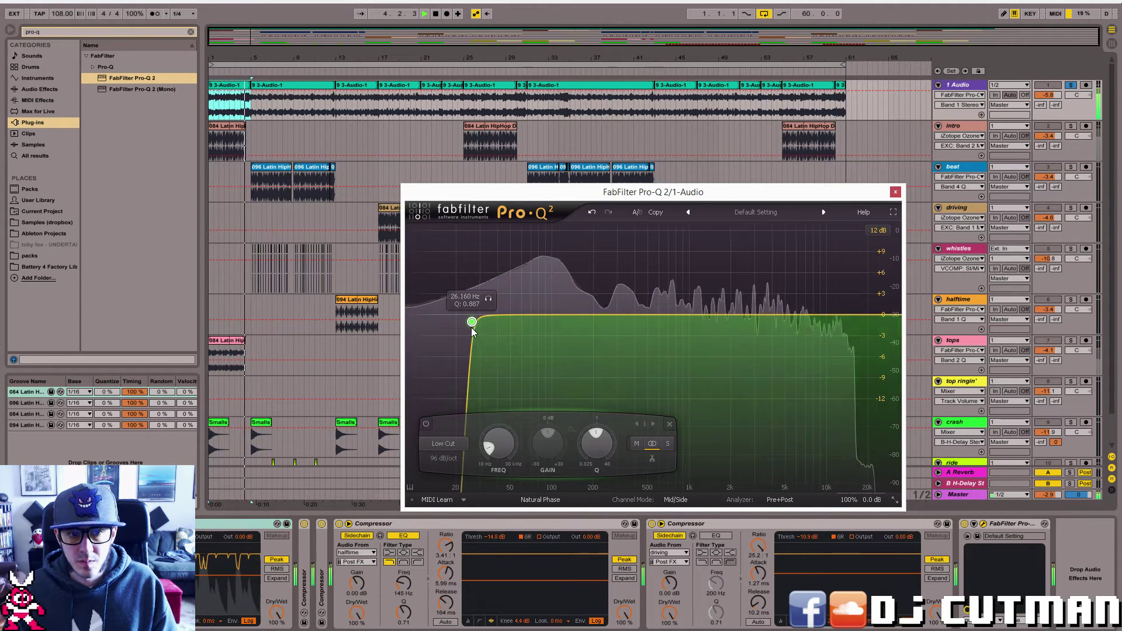
left_click_drag(472, 322, 465, 321)
left_click(1071, 85)
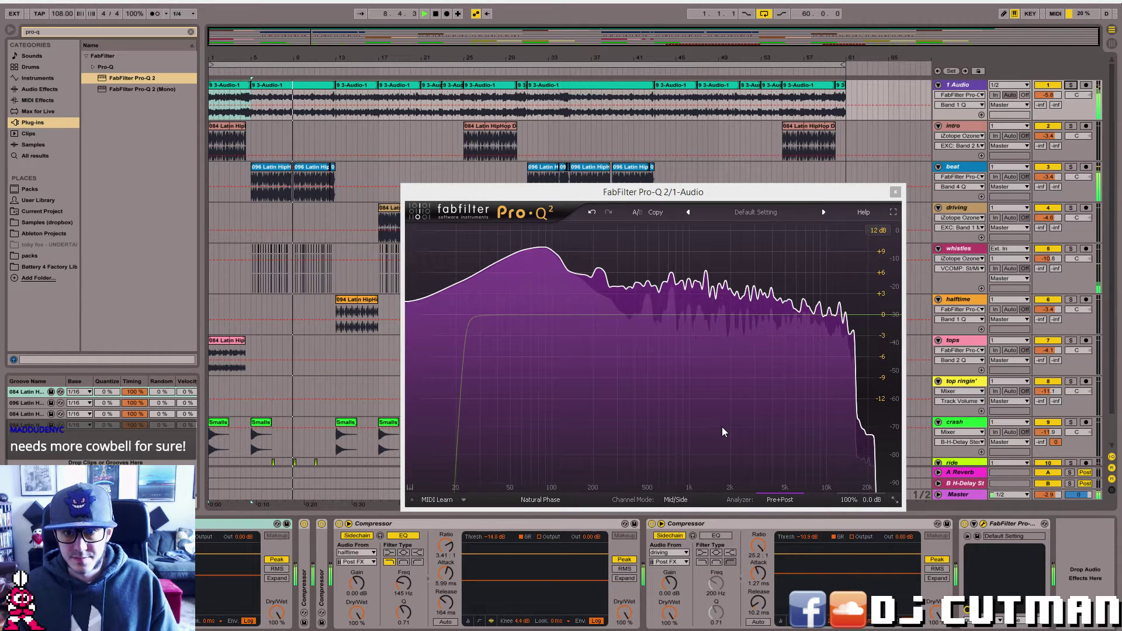
left_click(464, 321)
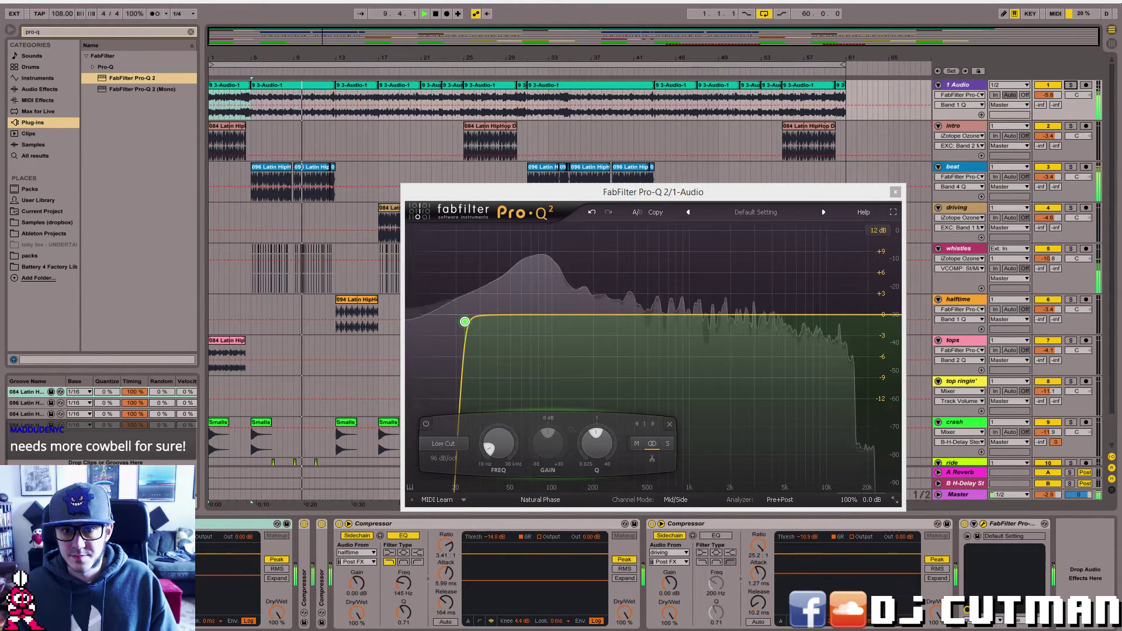
left_click(234, 524)
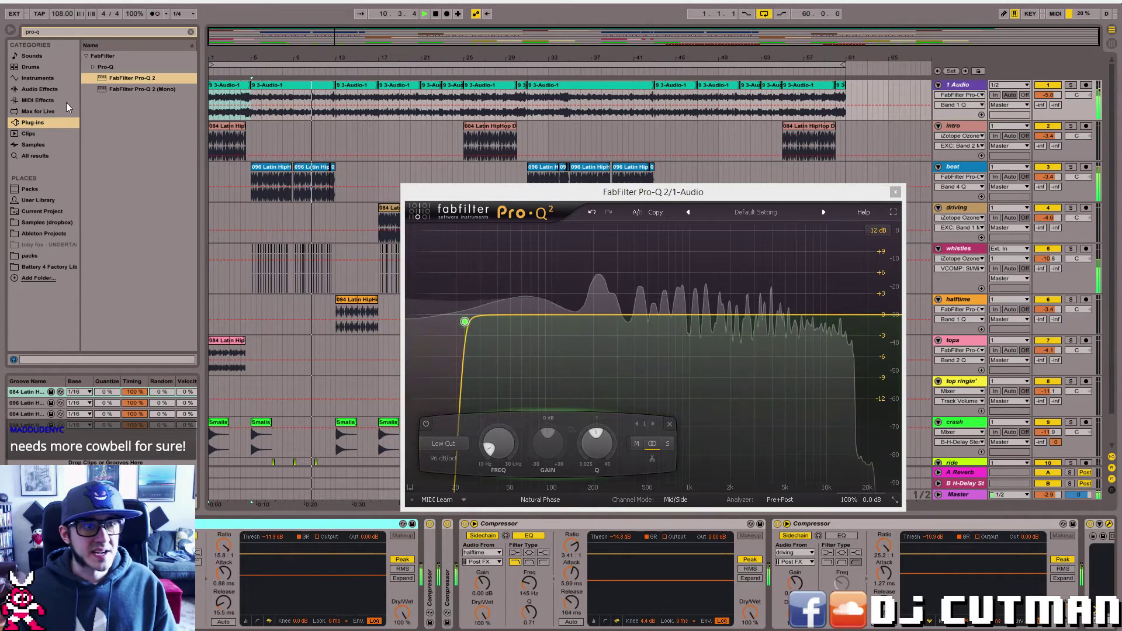
- Search the plug-ins for "exciter" and add the iZotope Ozone 7 Exciter to the 1 Audio track
left_click(39, 32)
key("BackSpace")
type("e")
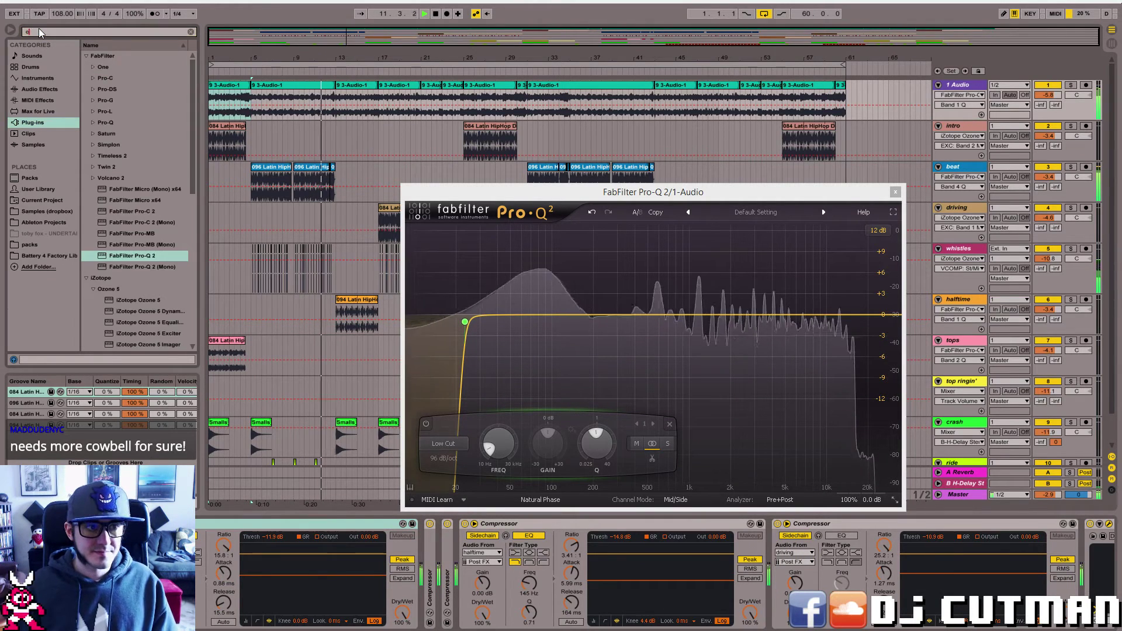
type("xciter")
left_click_drag(142, 88, 117, 555)
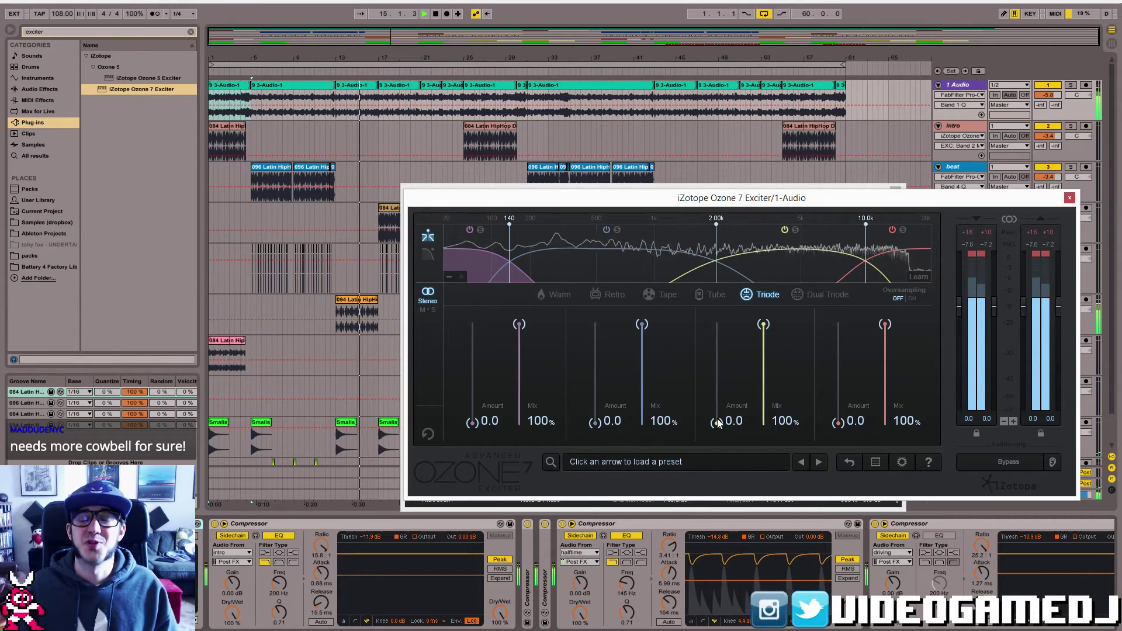
- Set the Exciter's band amounts, from lowest to highest band, to 3.8, 2.0, 1.0 and 1.8
mouse_move(718, 423)
left_mouse_down()
mouse_move(718, 346)
mouse_move(717, 419)
left_mouse_up()
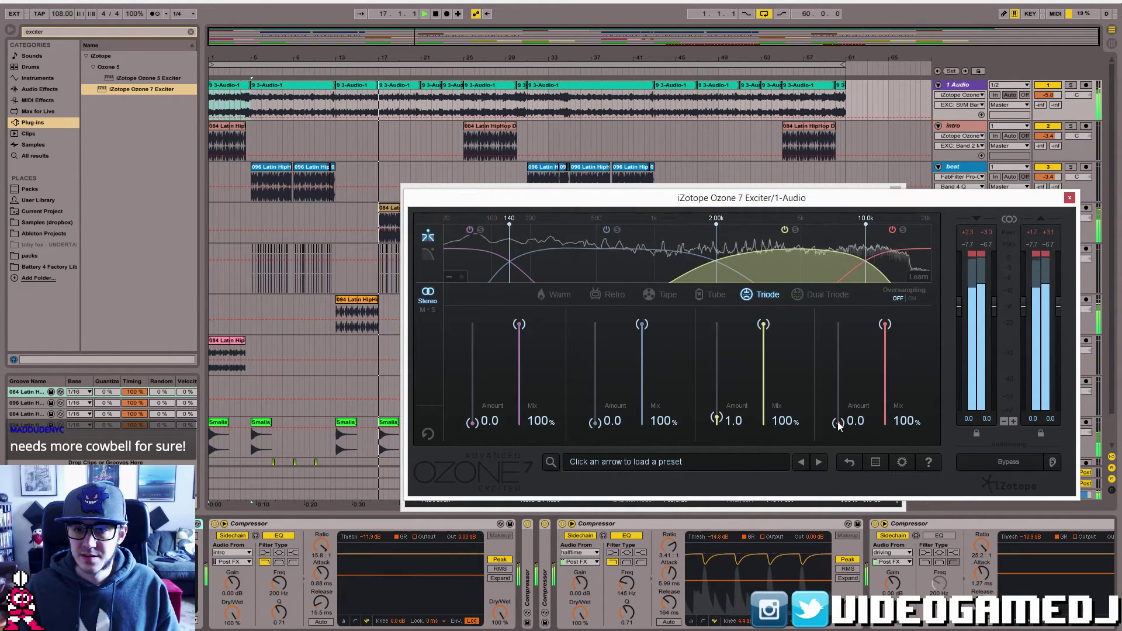
mouse_move(838, 423)
left_mouse_down()
mouse_move(838, 360)
mouse_move(838, 411)
left_mouse_up()
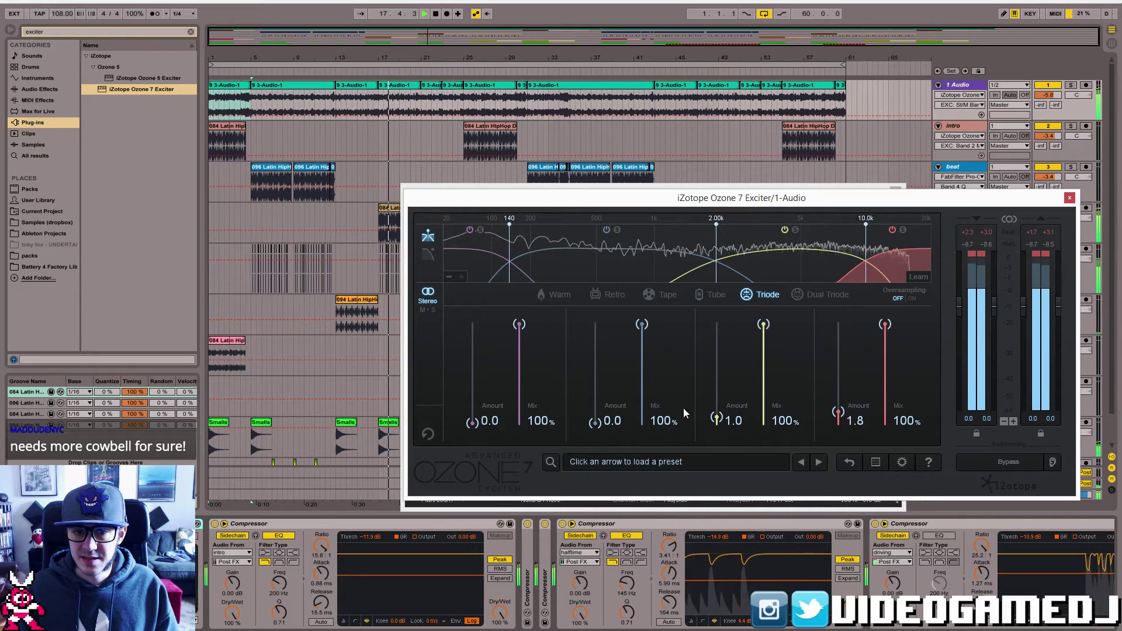
left_click_drag(472, 423, 470, 397)
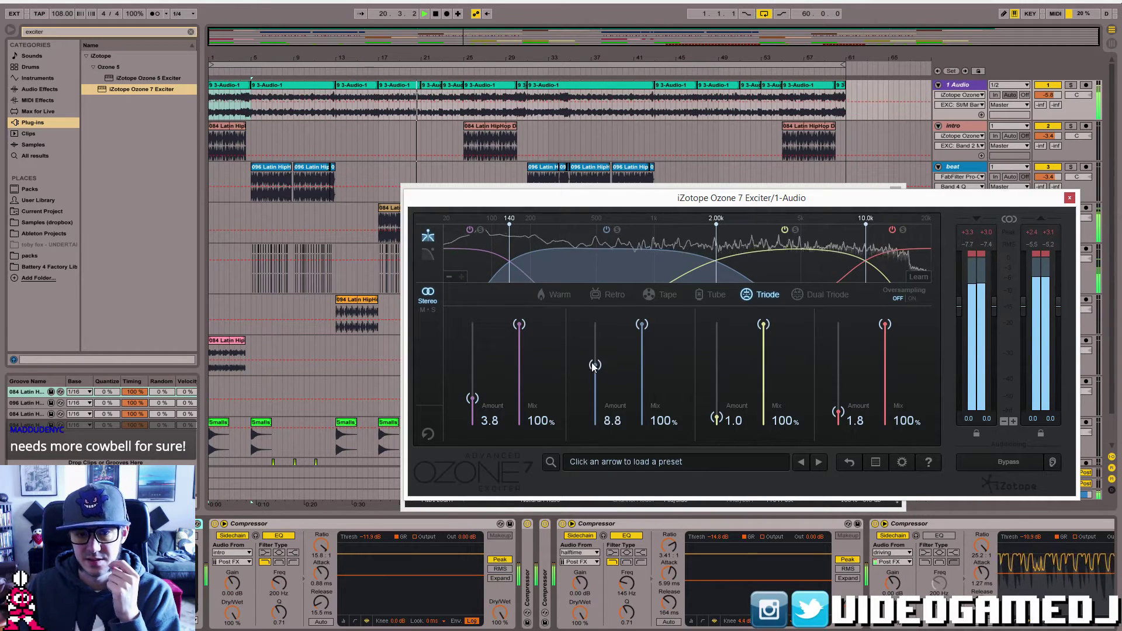
left_click_drag(594, 365, 596, 389)
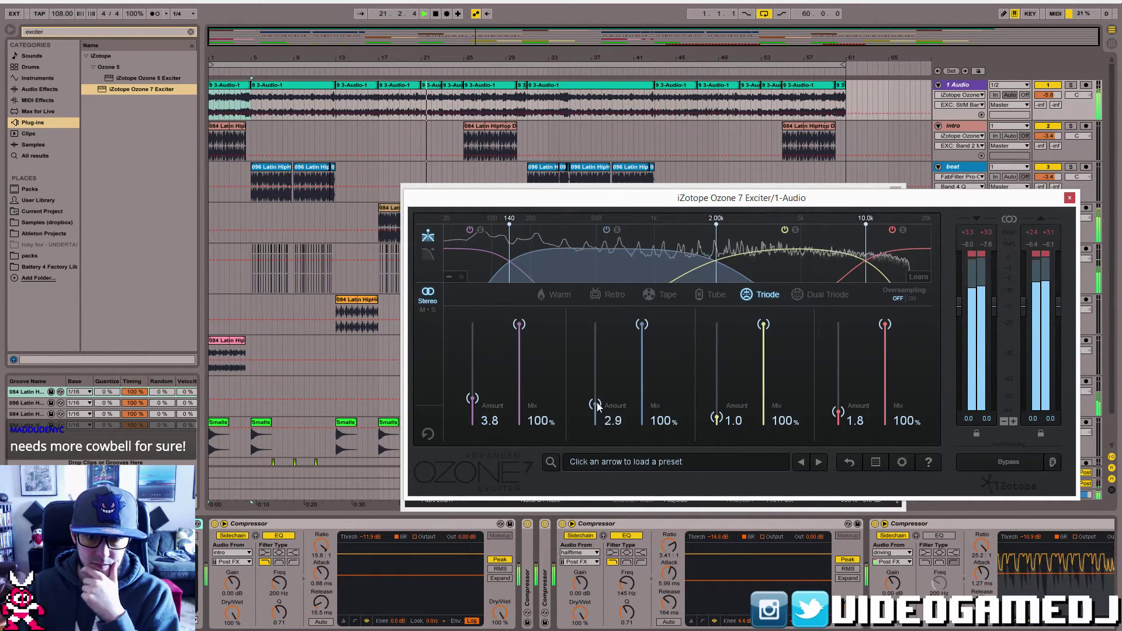
- Set the Exciter's four band mixes to 73.5, 74.1, 93.5 and 94.7%, with amounts of 1.1 for band two and 2.6 for band three
left_click_drag(523, 332, 524, 352)
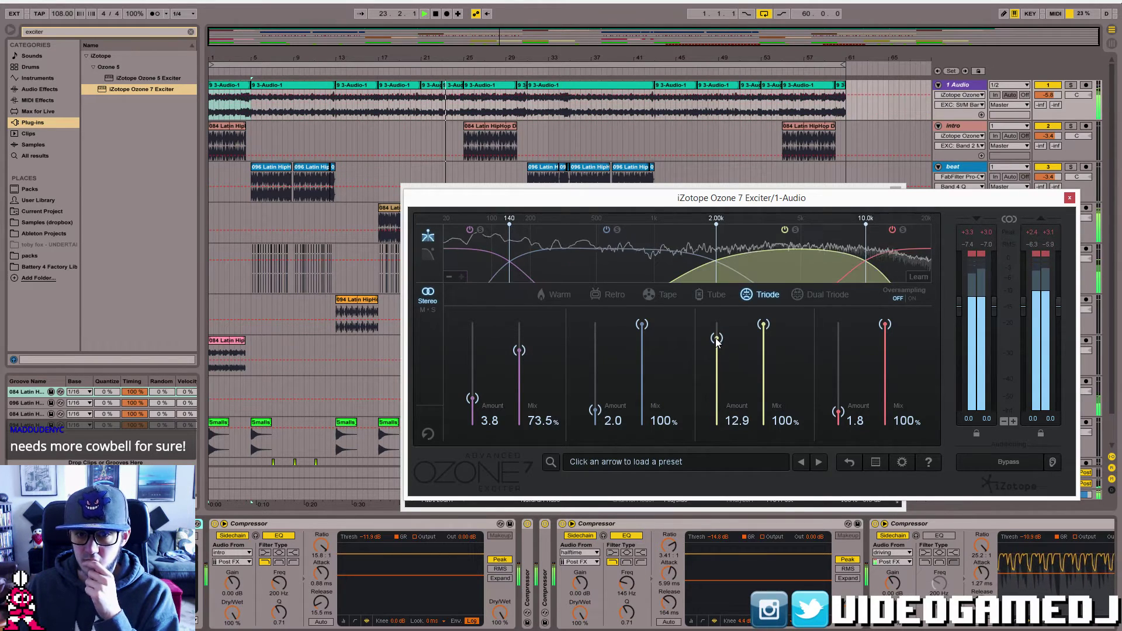
left_click_drag(719, 379, 719, 407)
left_click_drag(642, 325, 643, 353)
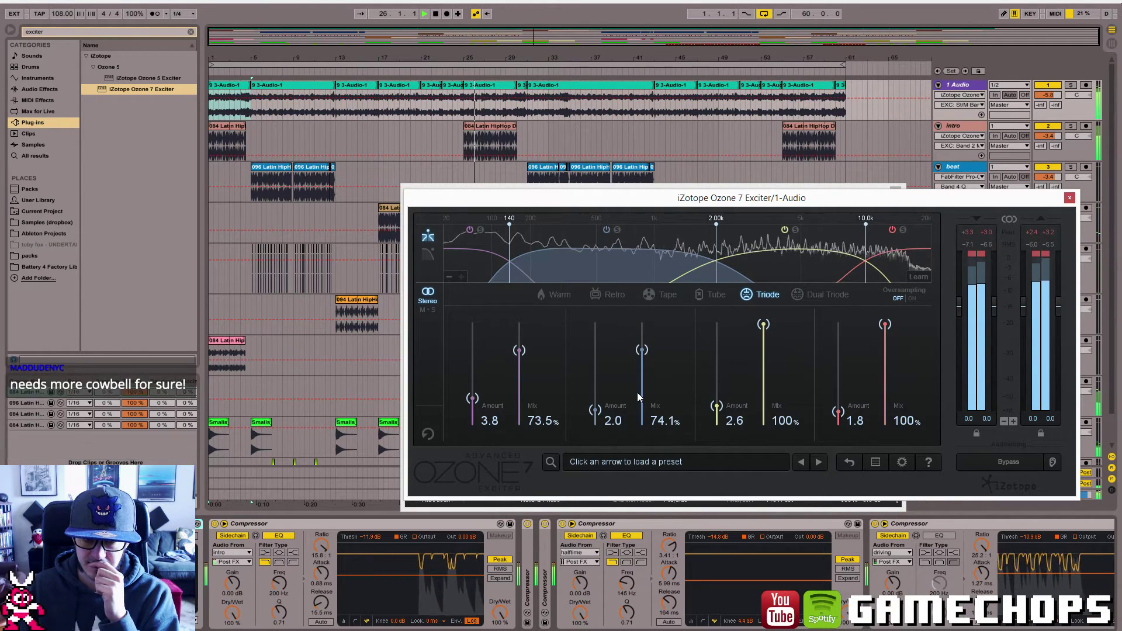
left_click_drag(595, 410, 594, 417)
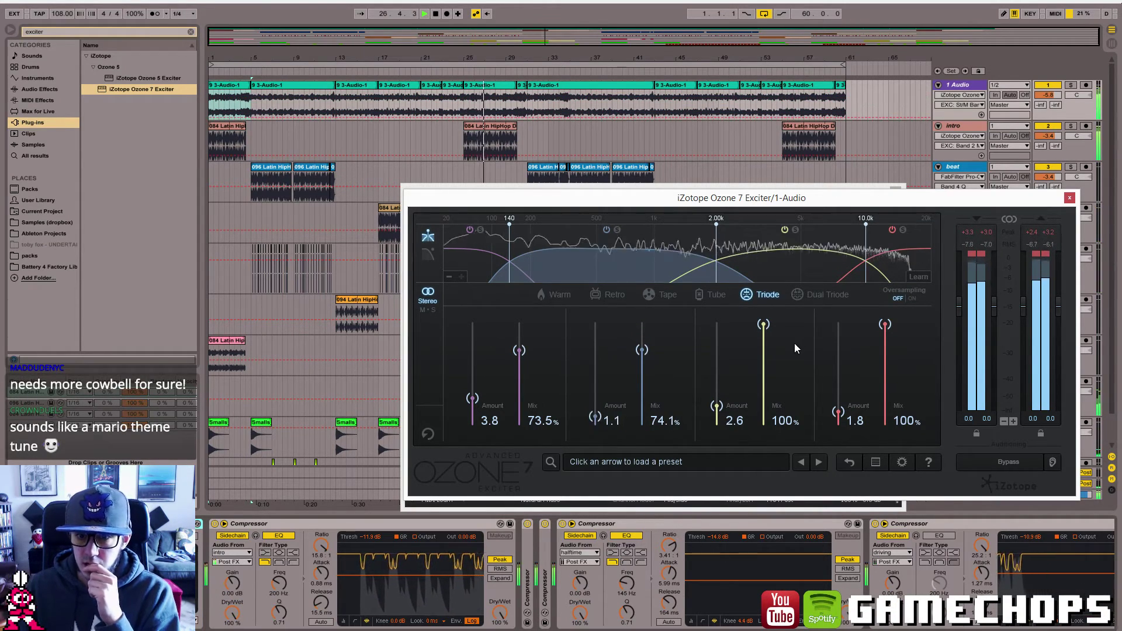
left_click_drag(886, 328, 886, 333)
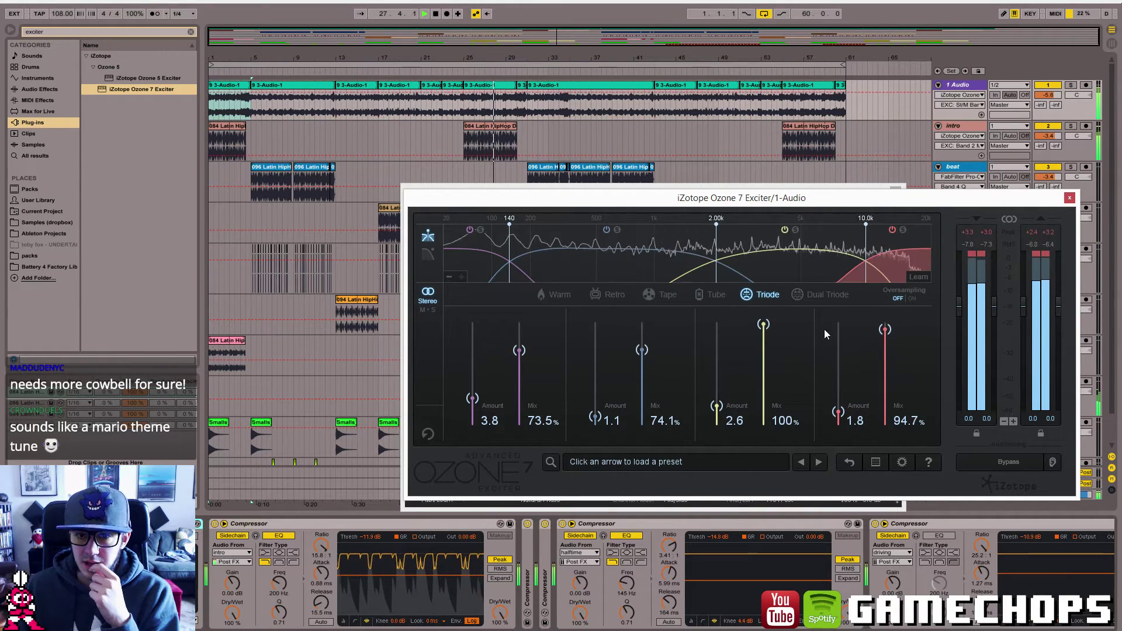
left_click_drag(764, 326, 764, 332)
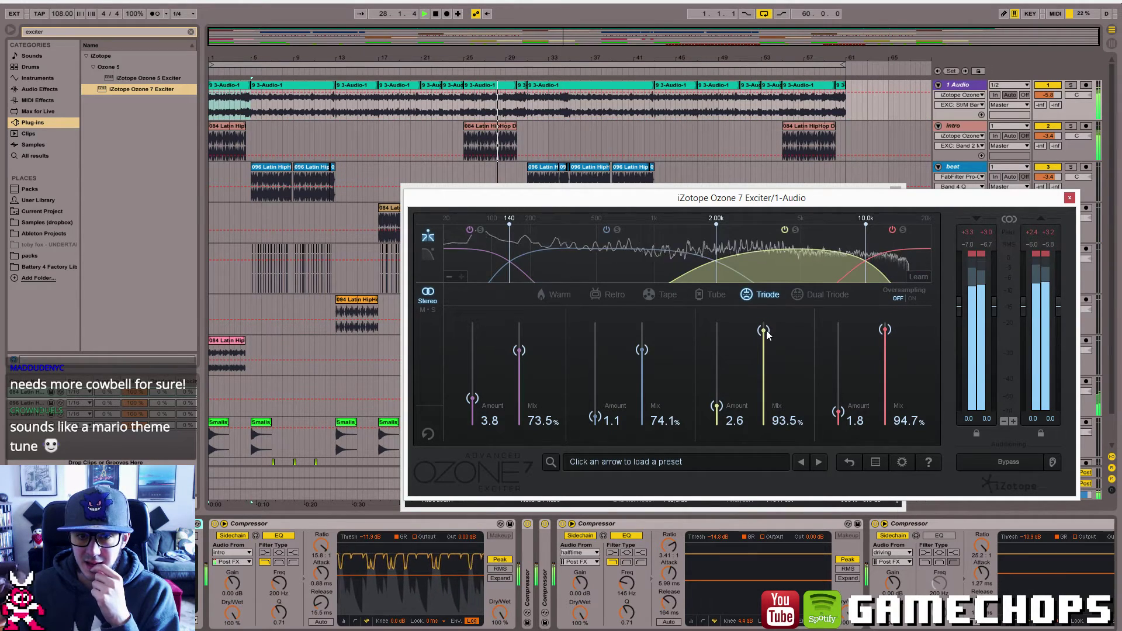
left_click(1069, 198)
- Add a stereo bell cut on the 1 Audio track's Pro-Q 2 at about 4100 Hz, -1.5 dB and Q 1.2, auditioning the band alone
mouse_move(760, 316)
left_mouse_down()
mouse_move(763, 366)
mouse_move(761, 334)
left_mouse_up()
left_click(880, 444)
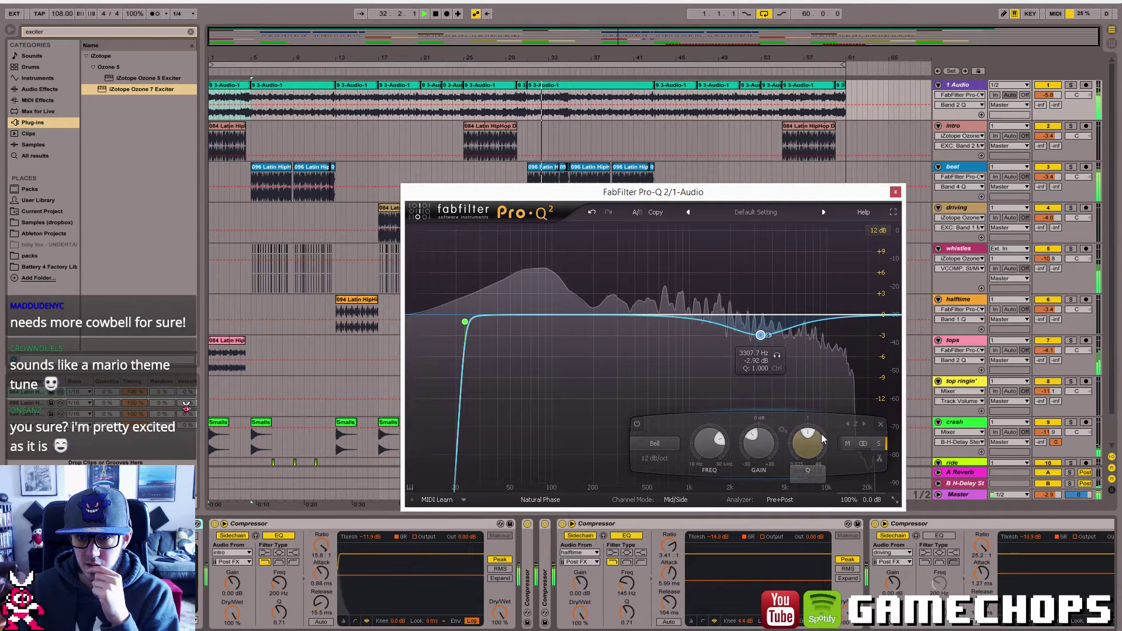
left_click(778, 356)
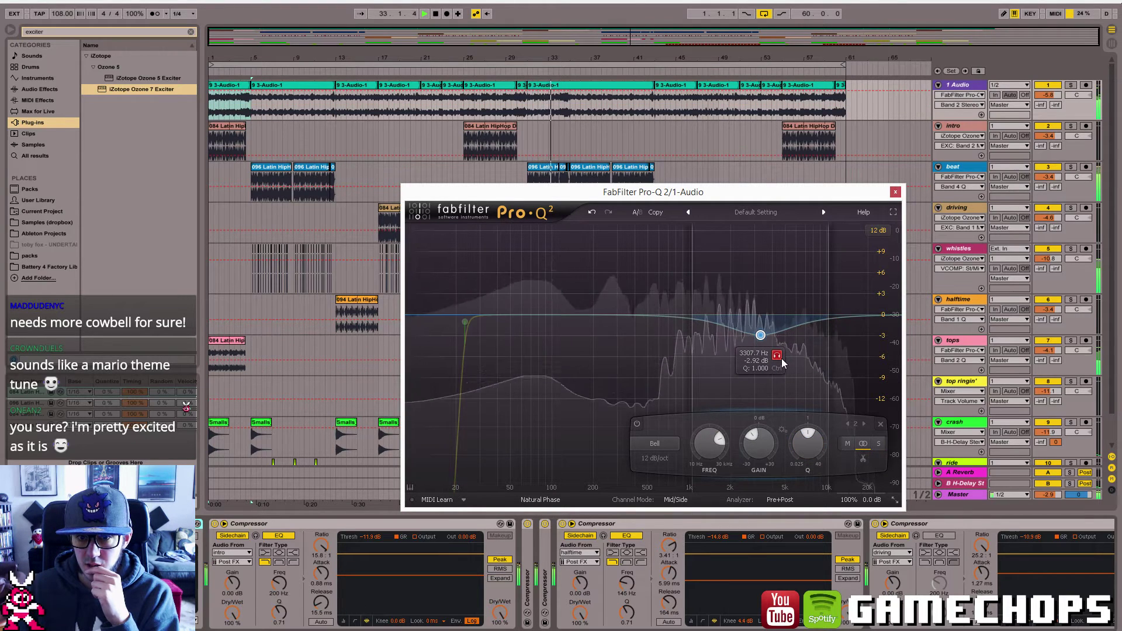
mouse_move(761, 335)
left_mouse_down()
mouse_move(760, 244)
mouse_move(771, 244)
mouse_move(773, 325)
left_mouse_up()
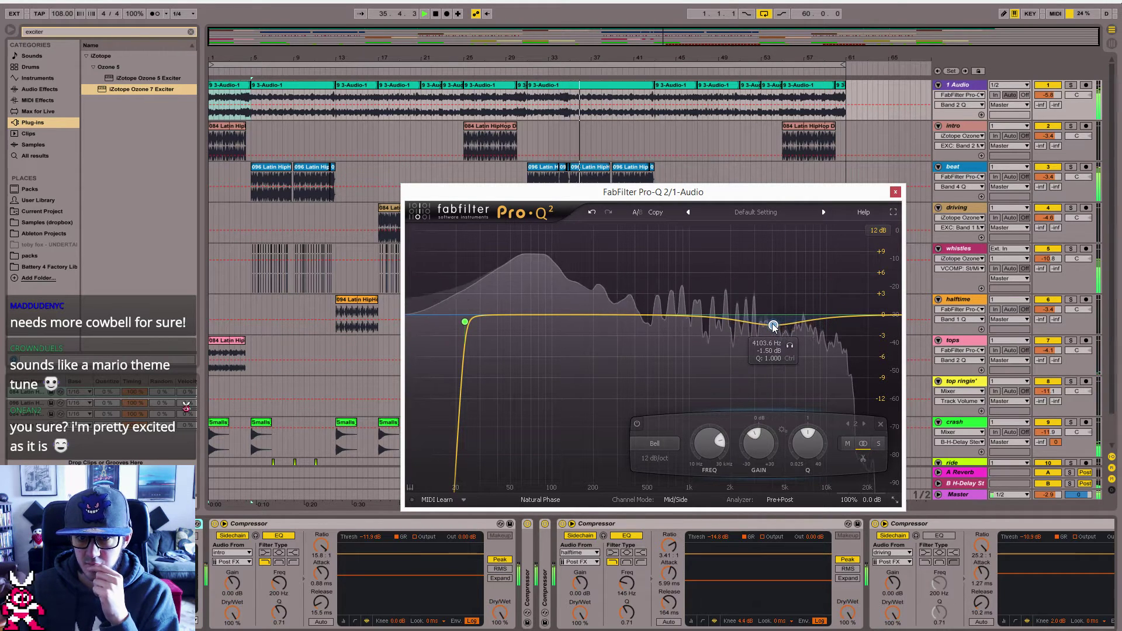
left_click_drag(810, 450, 811, 443)
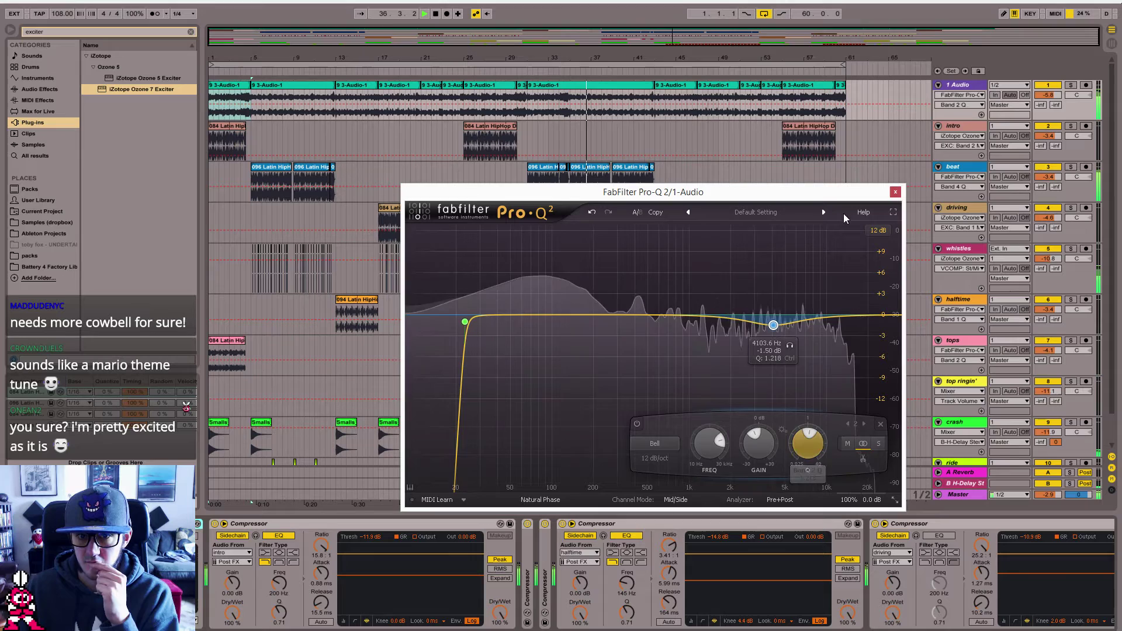
left_click(894, 192)
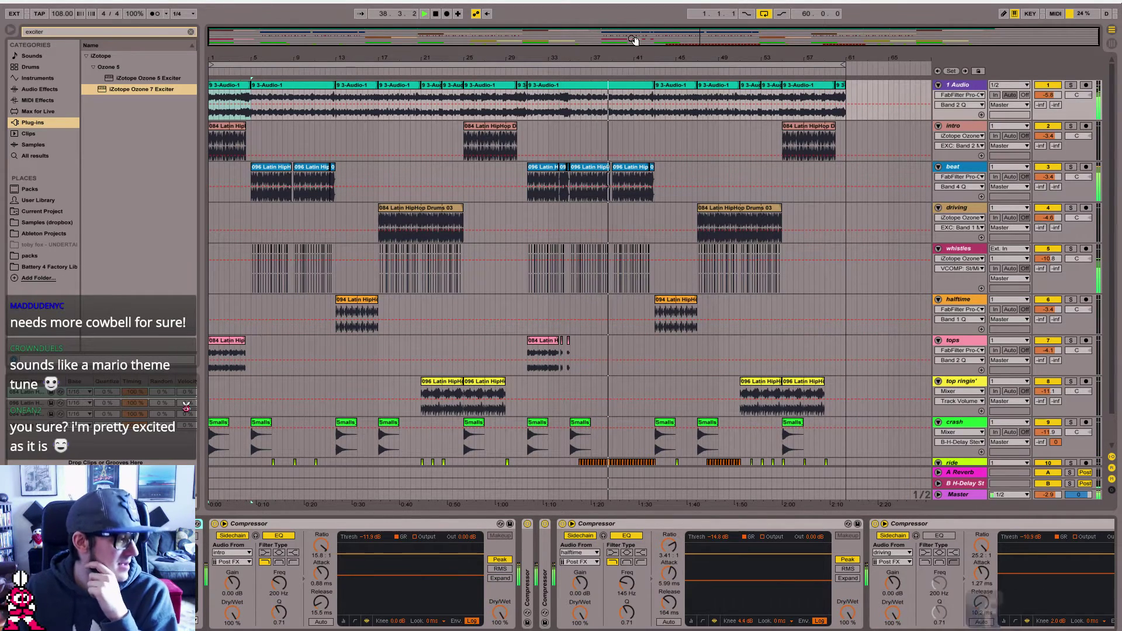
- Place two short whistle hits between beats 3 and 4 of bar 38 on the whistles track
left_click_drag(634, 40, 541, 310)
left_click(314, 283)
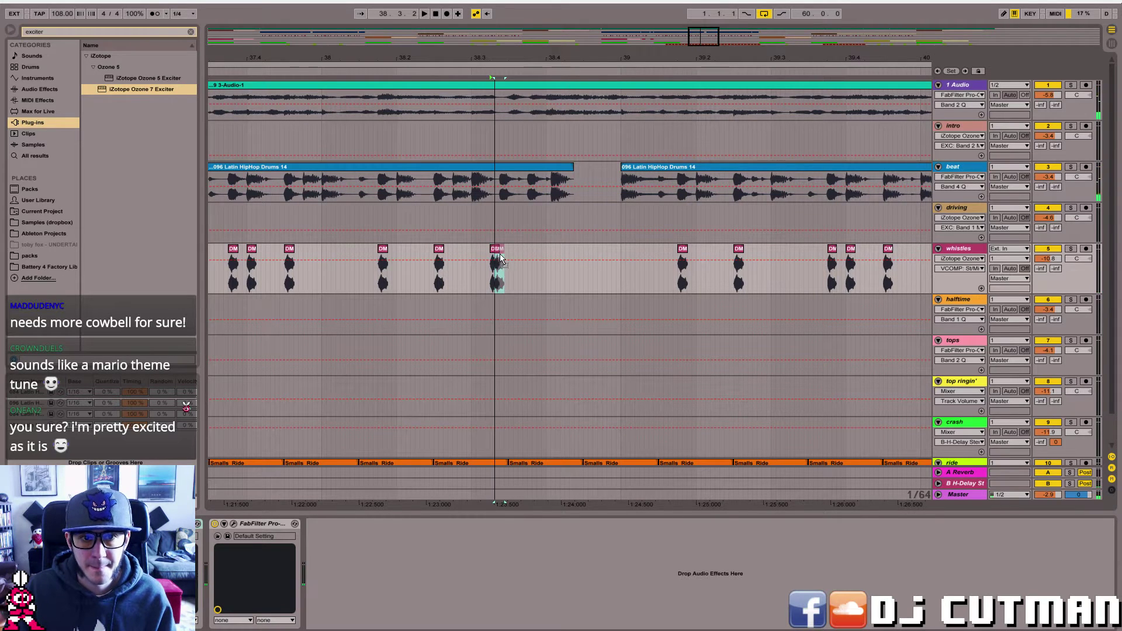
left_click_drag(500, 257, 506, 259)
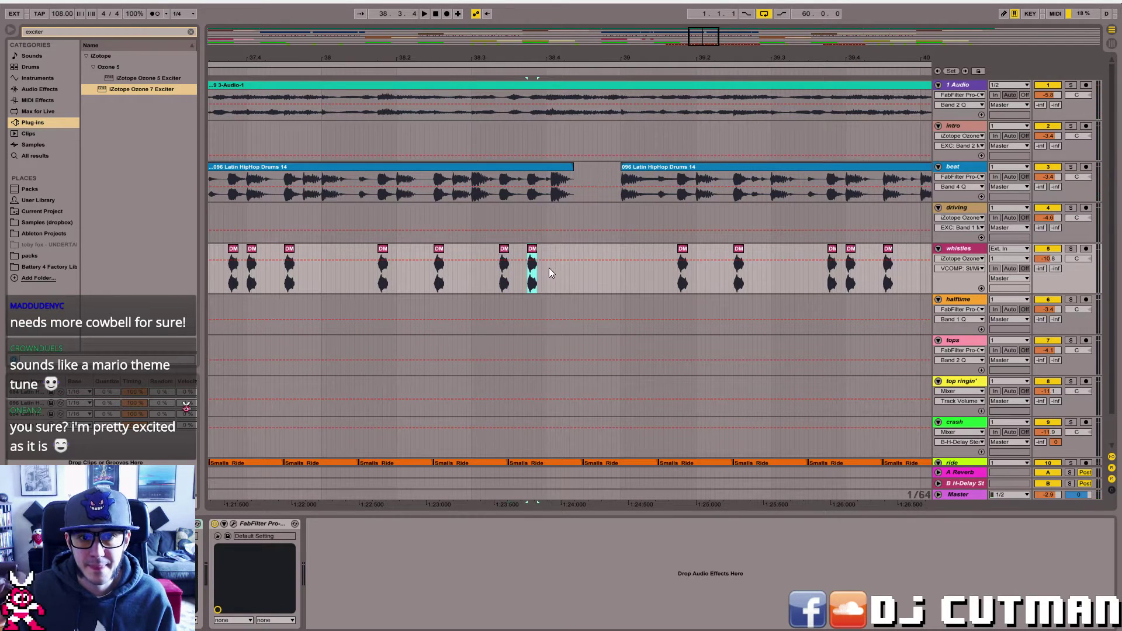
- Preview the whistle samples in the Samples (dropbox) folder and place DM-WHI 07.wav on the whistles track at beat 4 of bar 38
left_click(27, 222)
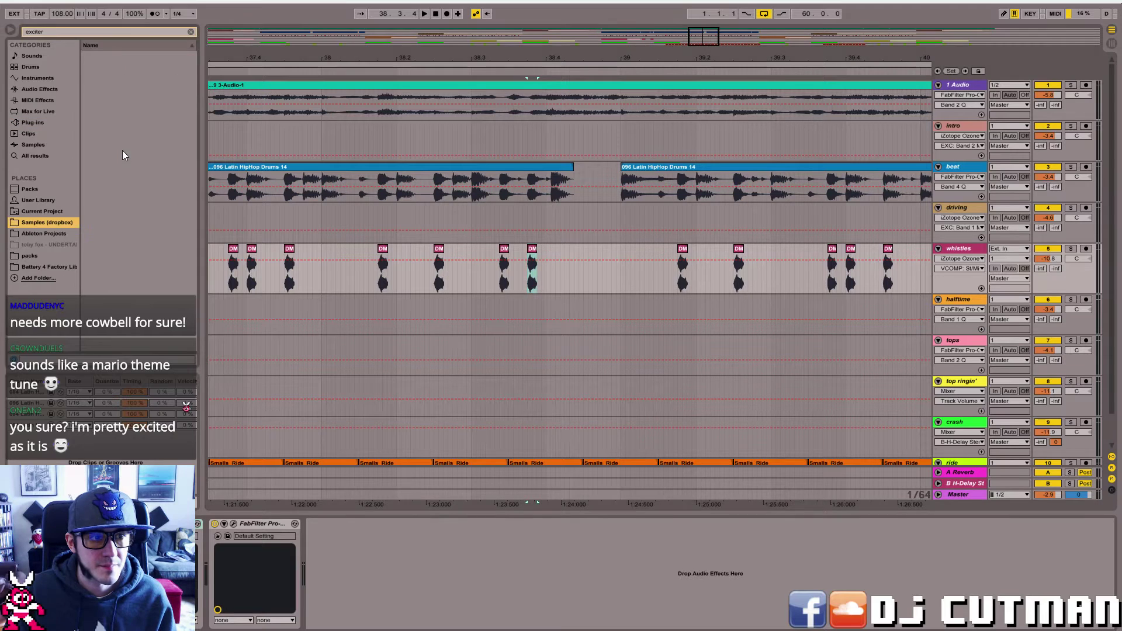
left_click(191, 33)
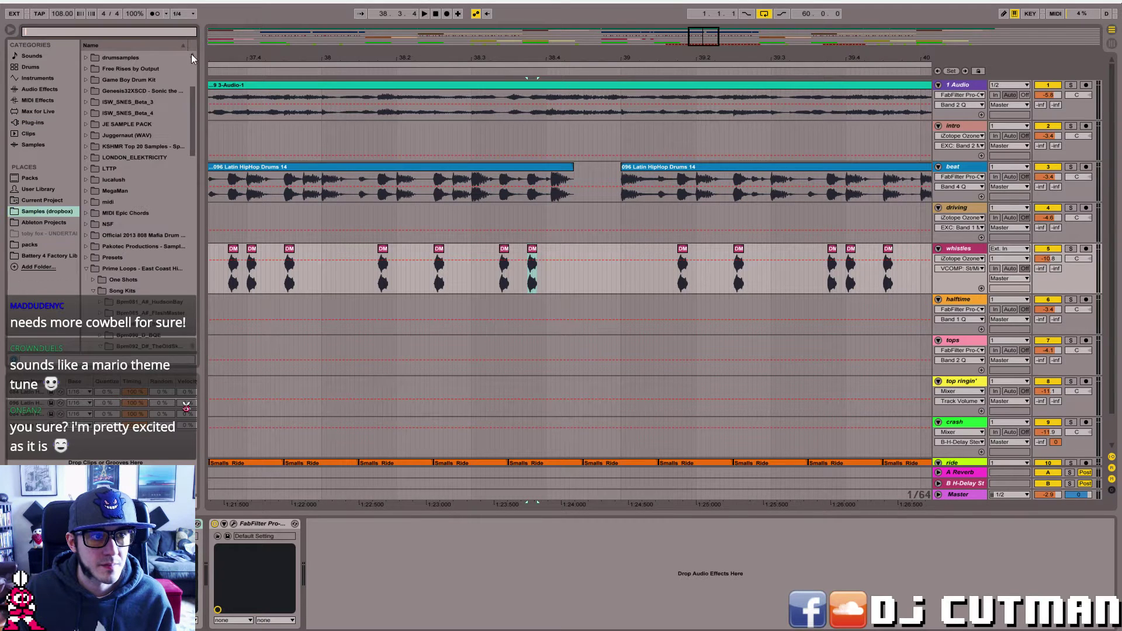
left_click(193, 306)
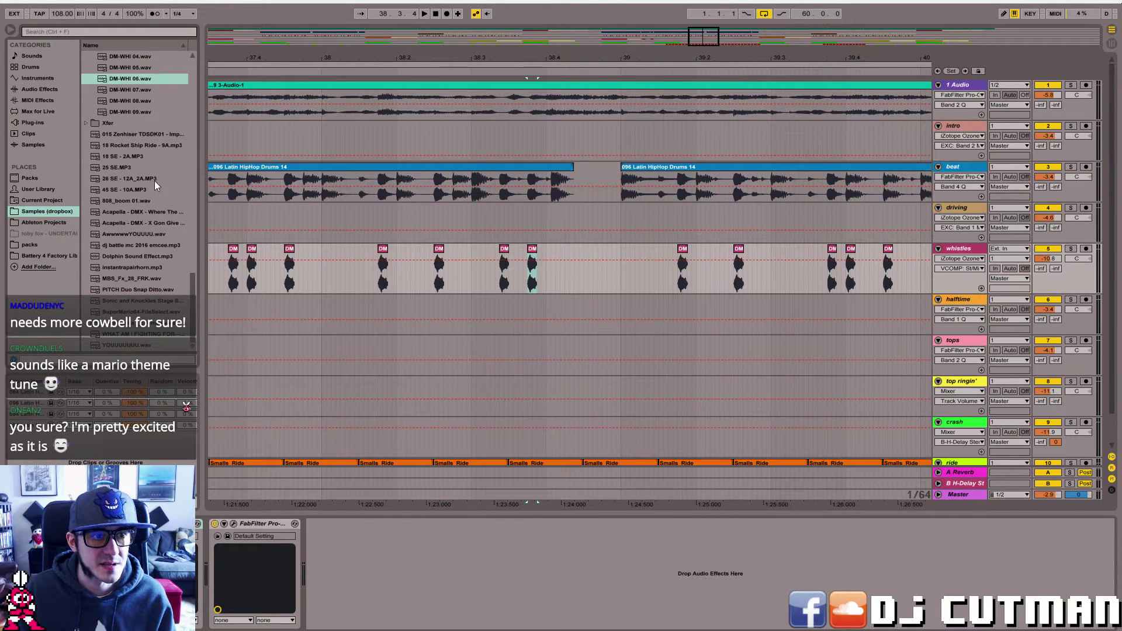
left_click(136, 80)
key("Down")
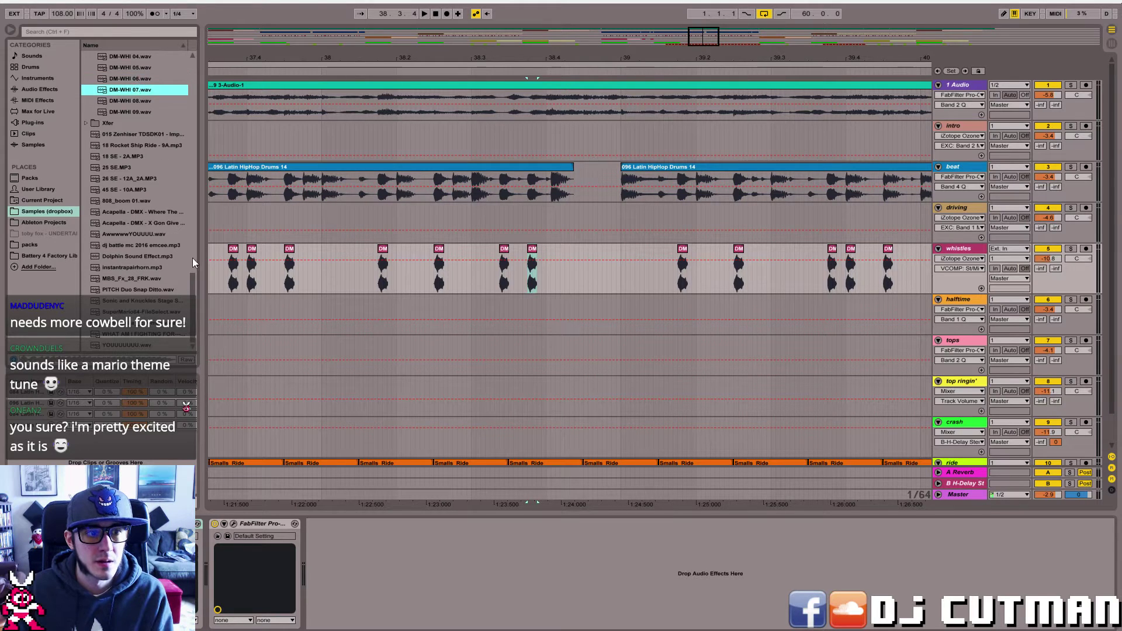
left_click_drag(134, 94, 553, 251)
- Audition the long DM-WHI 07 whistle within bar 38 and inspect its clip waveform
left_click(434, 276)
key("space")
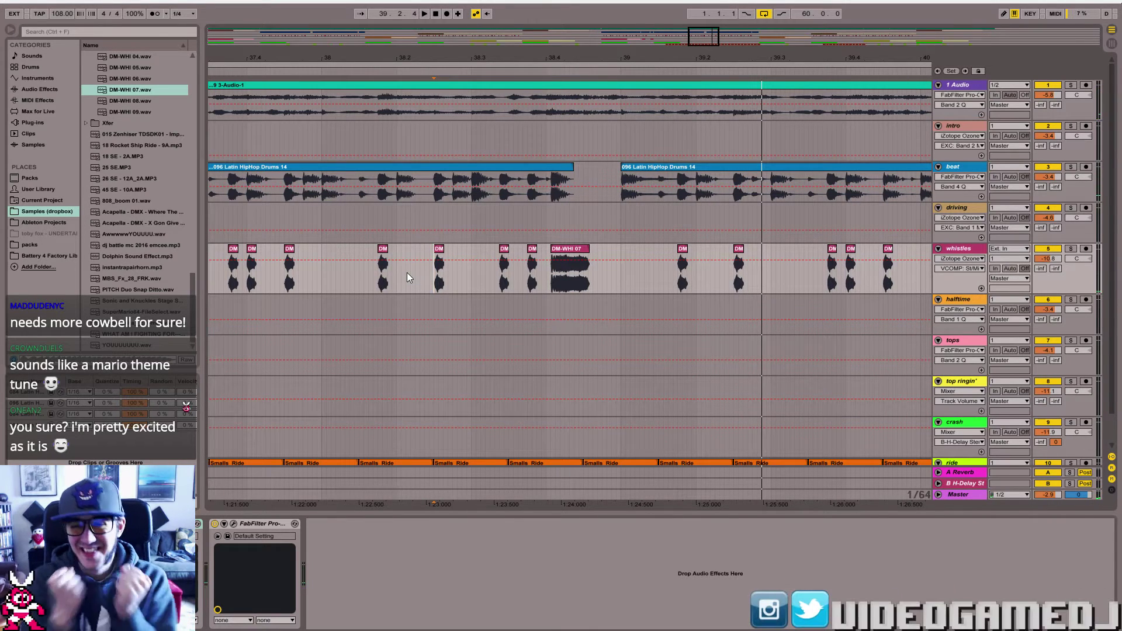
double_click(572, 249)
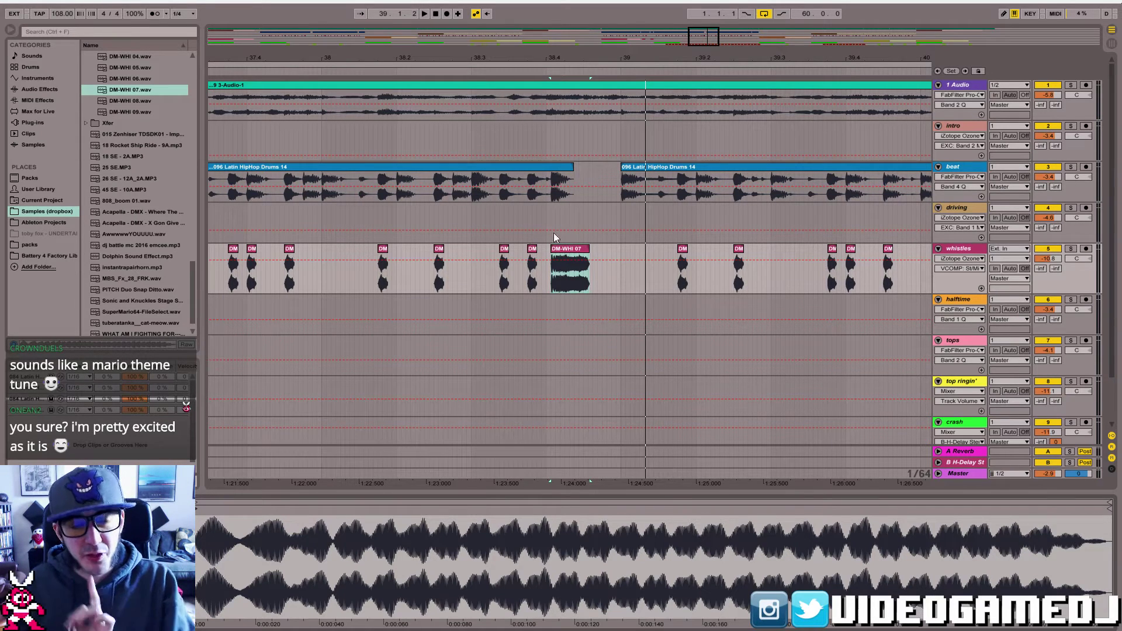
left_click(383, 283)
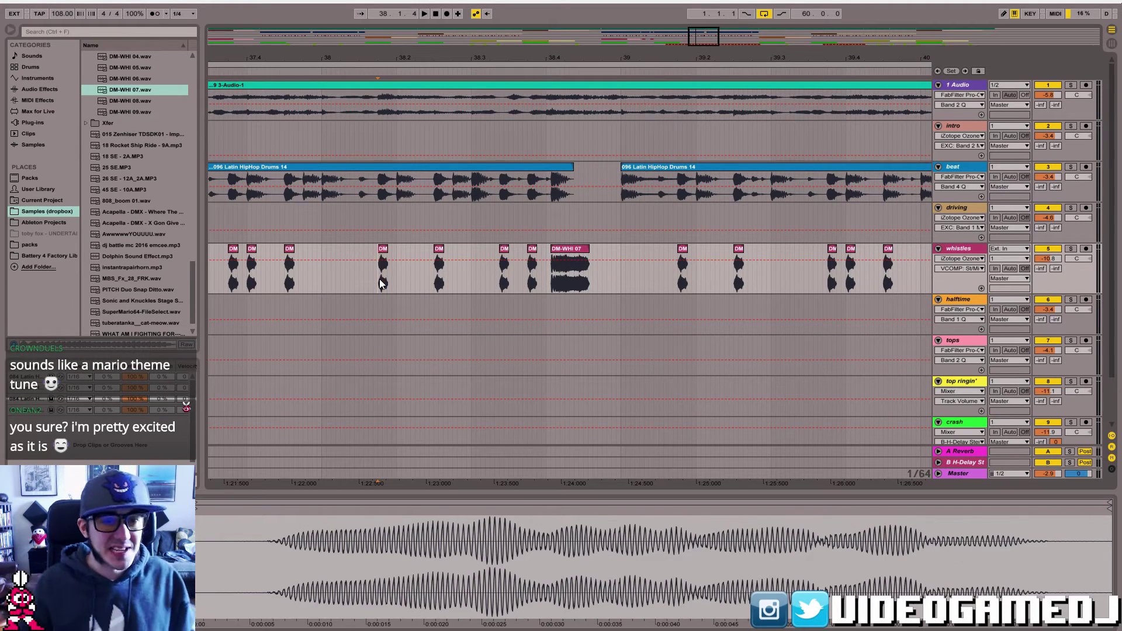
key("space")
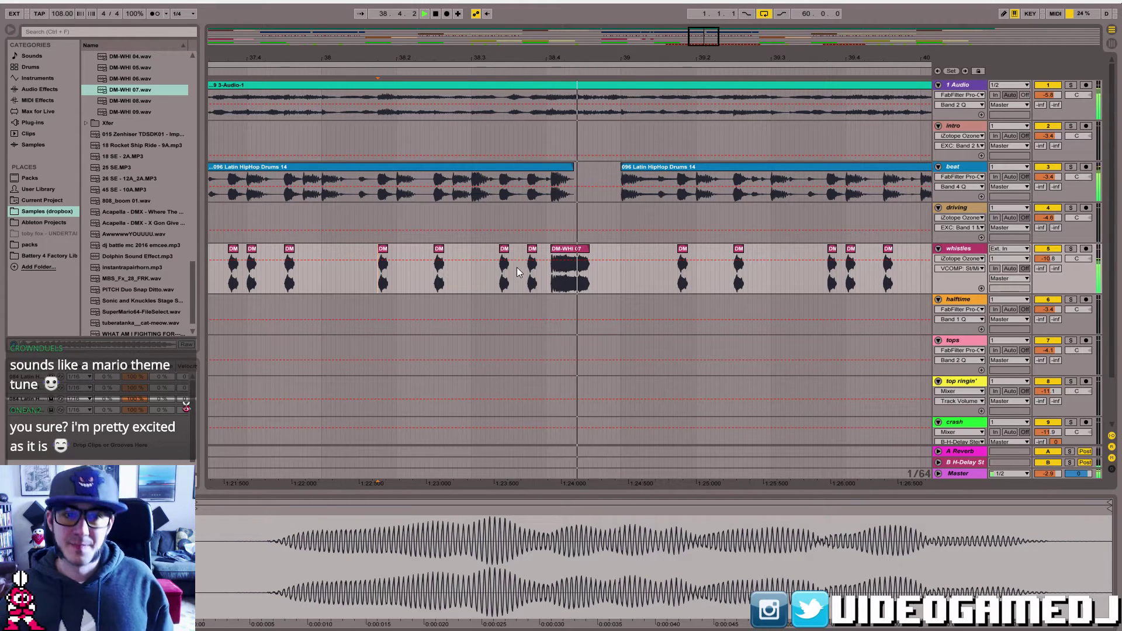
key("space")
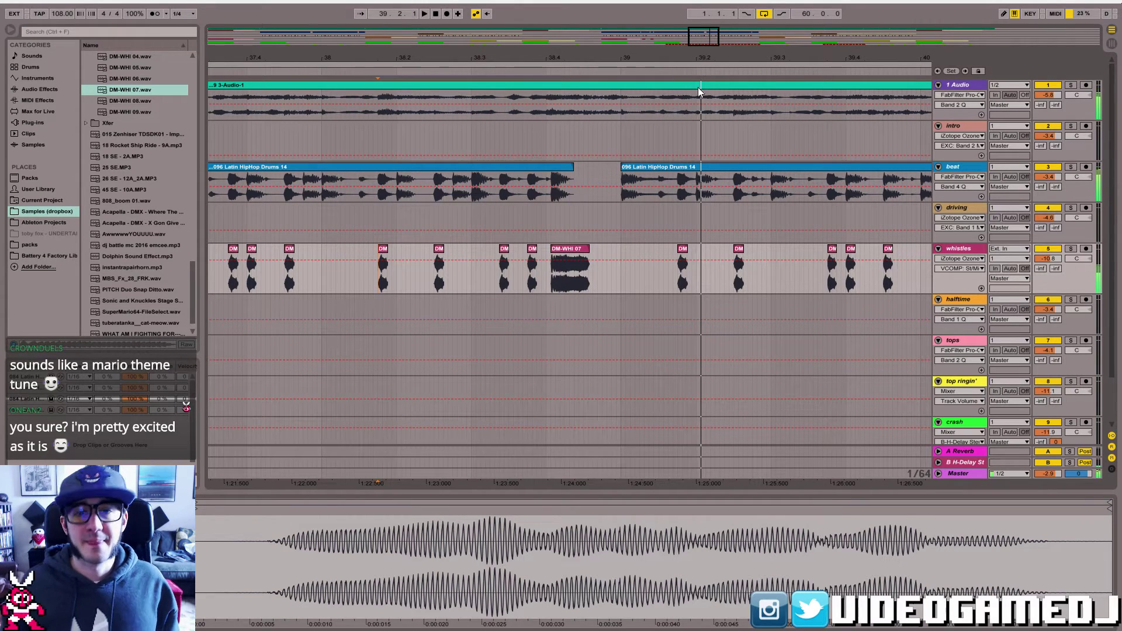
left_click(565, 256)
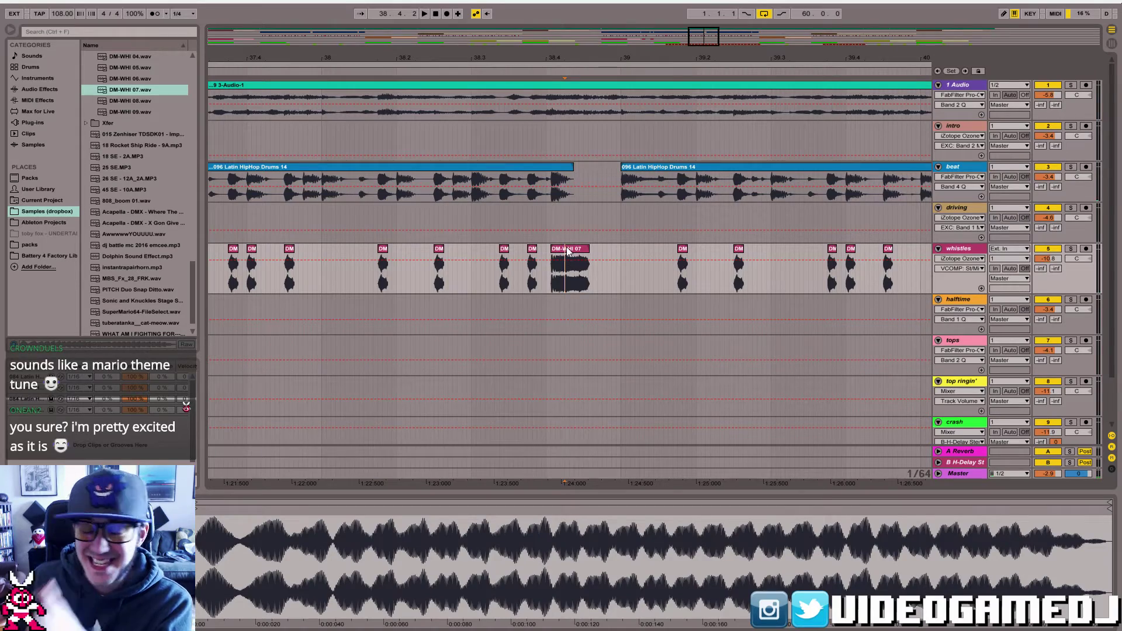
mouse_move(713, 39)
left_mouse_down()
mouse_move(713, 10)
mouse_move(713, 55)
left_mouse_up()
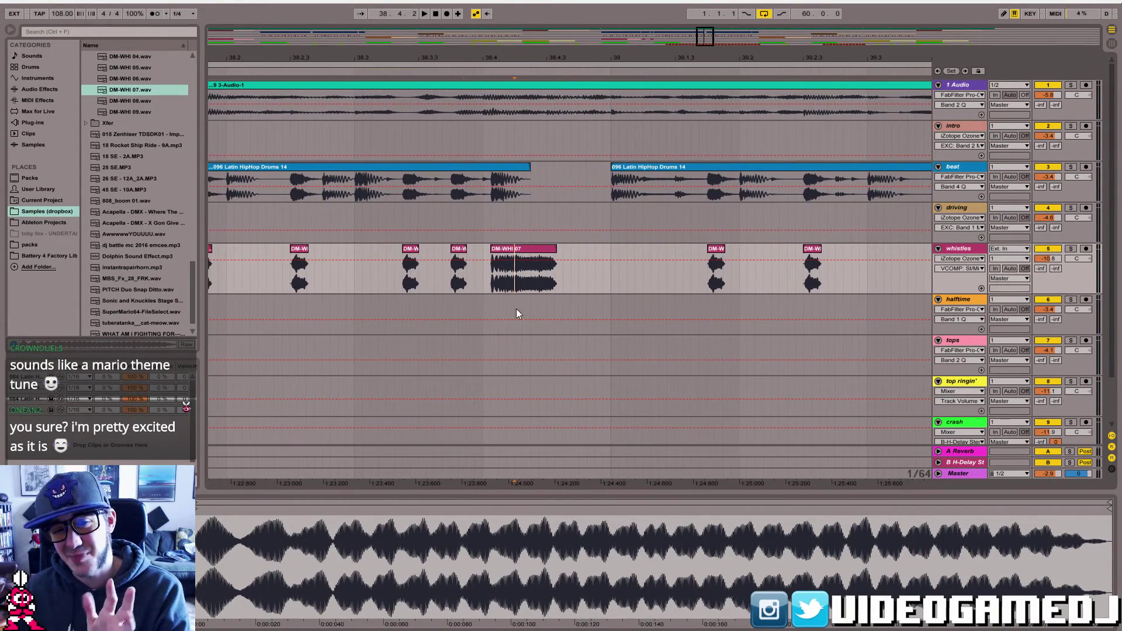
left_click(506, 250)
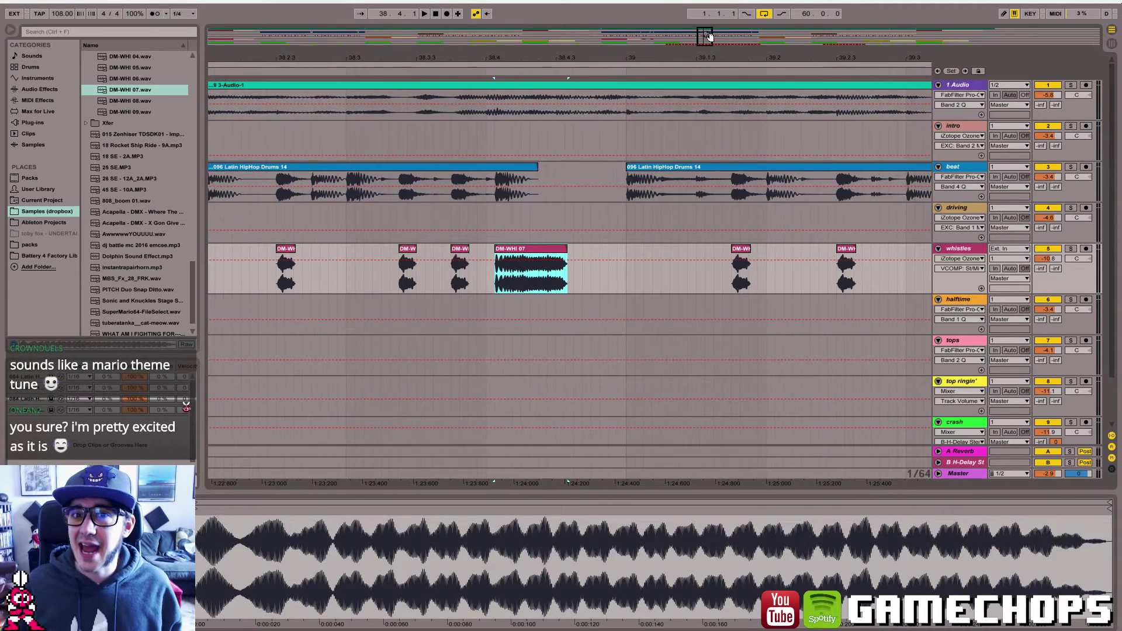
- Play the arrangement from bar 31 to check the whistles against the beat and tops
left_click_drag(705, 36, 705, 0)
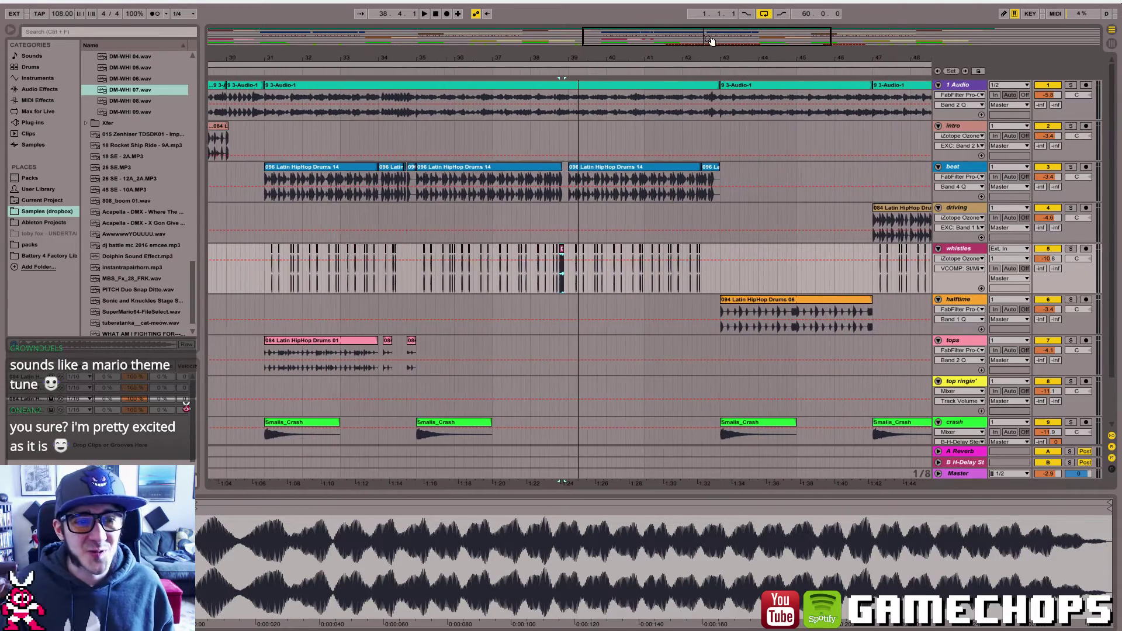
left_click(262, 173)
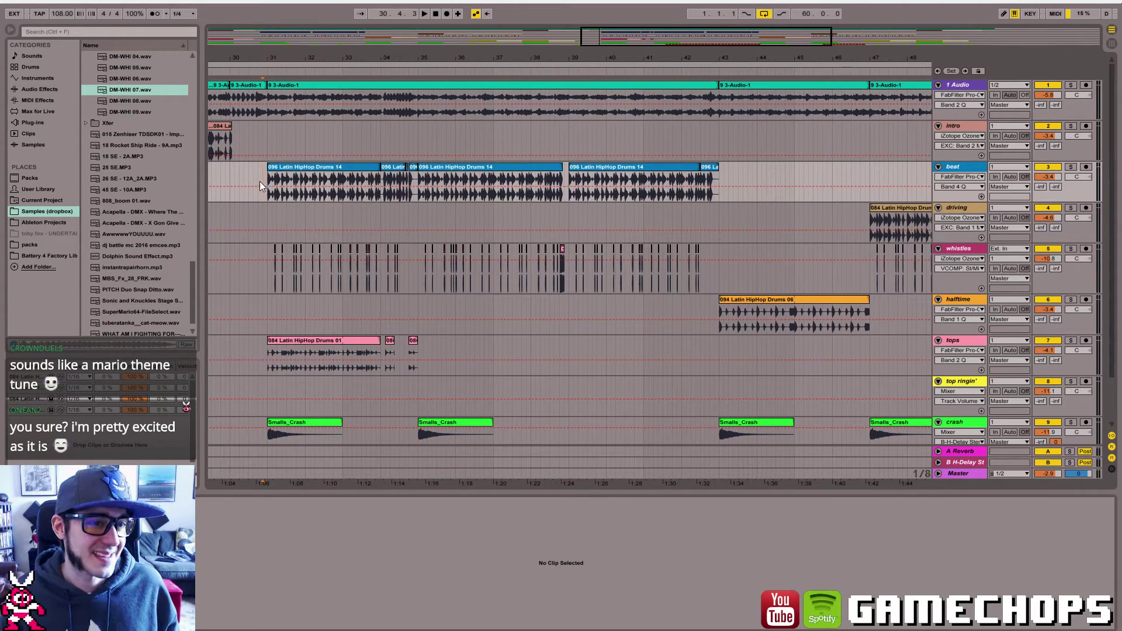
left_click(267, 177)
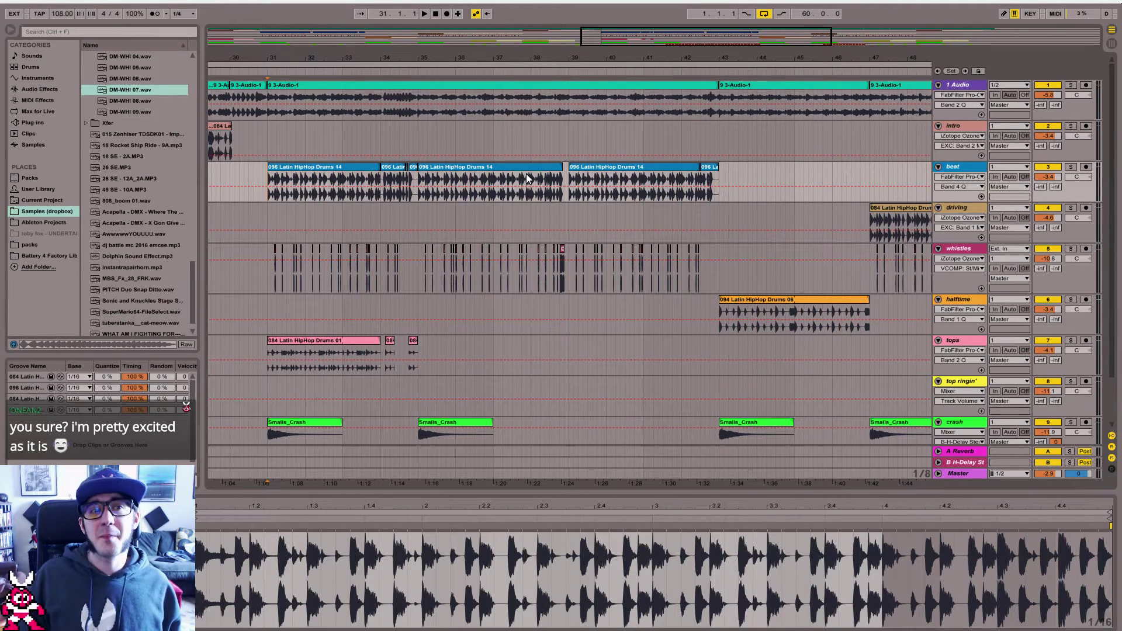
key("space")
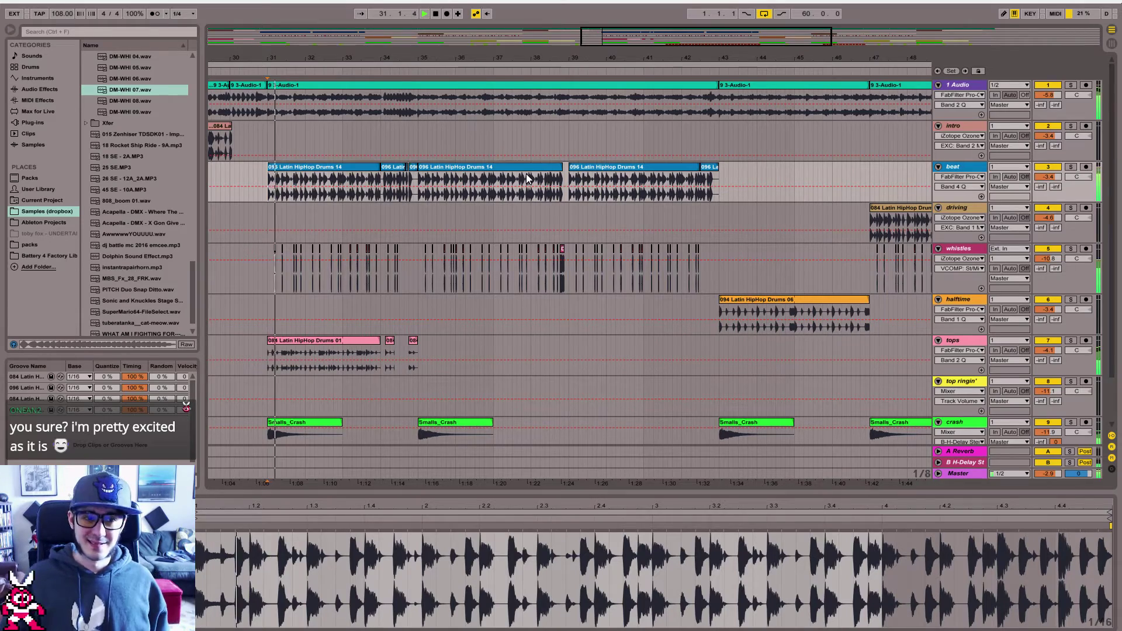
left_click_drag(624, 36, 611, 51)
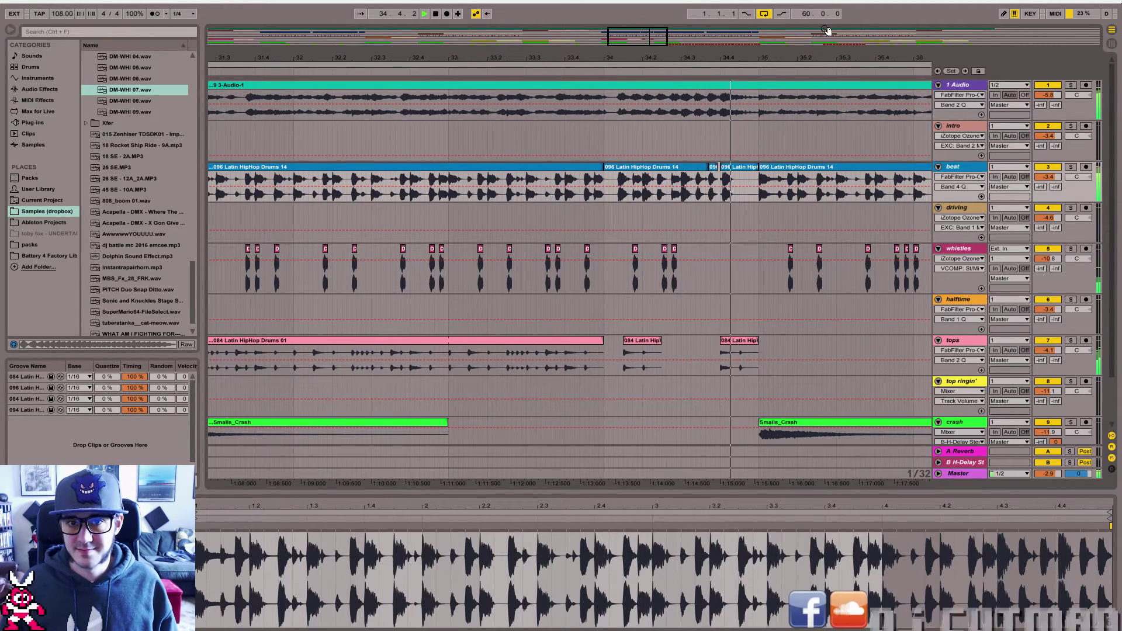
- Paste the long DM-WHI 07 whistle at beat 4 of bar 34 on the whistles track and audition it from bar 33
key("space")
left_click_drag(649, 40, 651, 51)
left_click(791, 286)
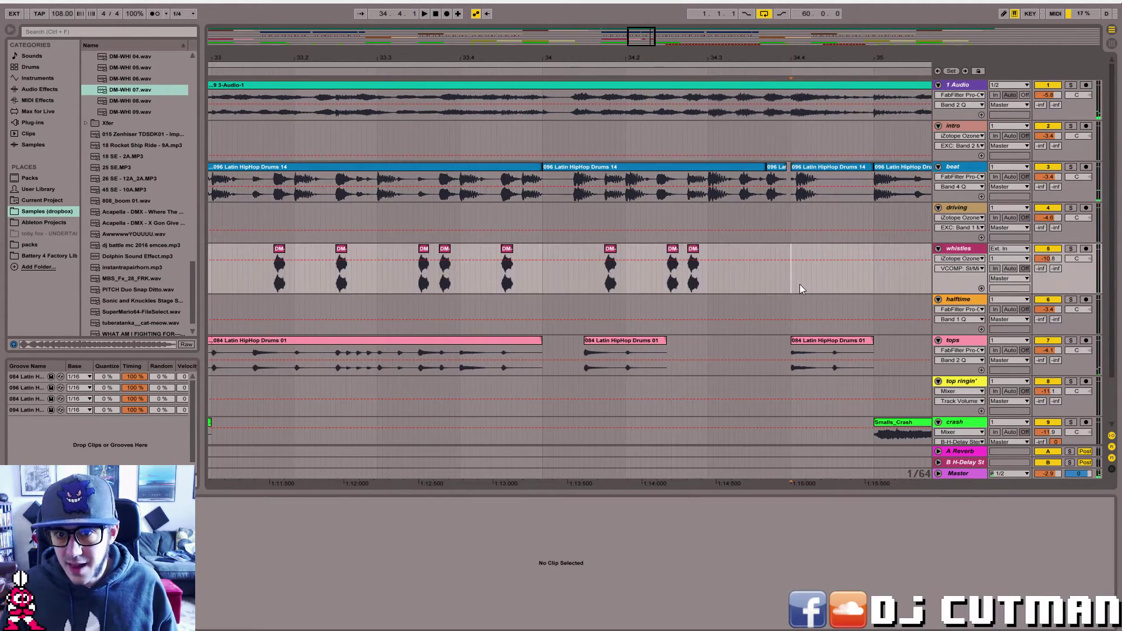
key("ctrl+v")
left_click(421, 281)
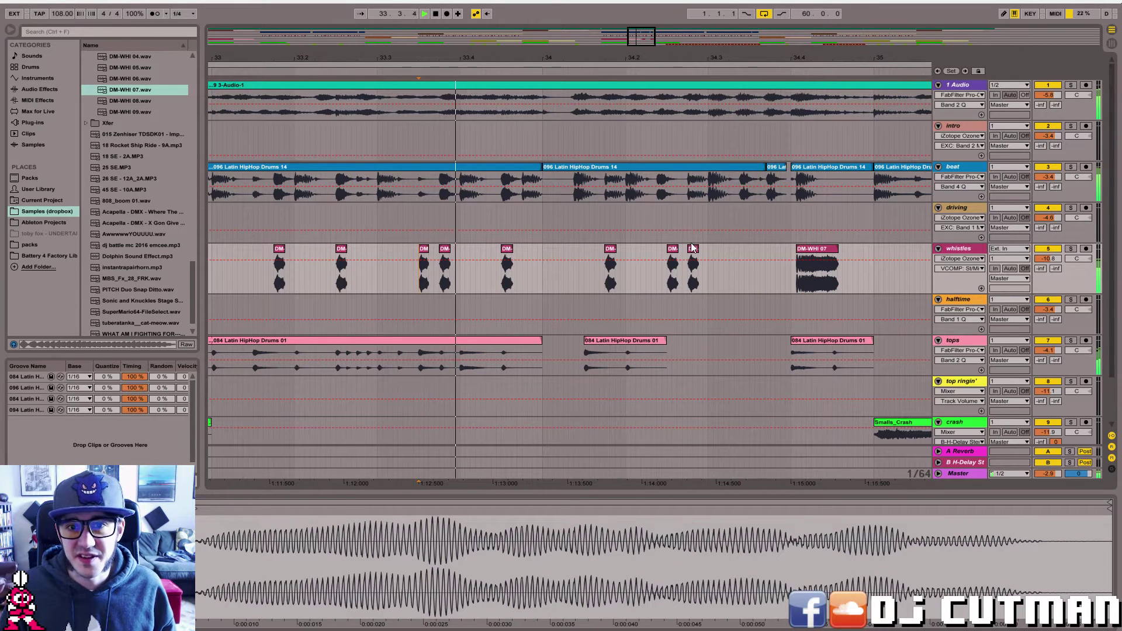
left_click(693, 251)
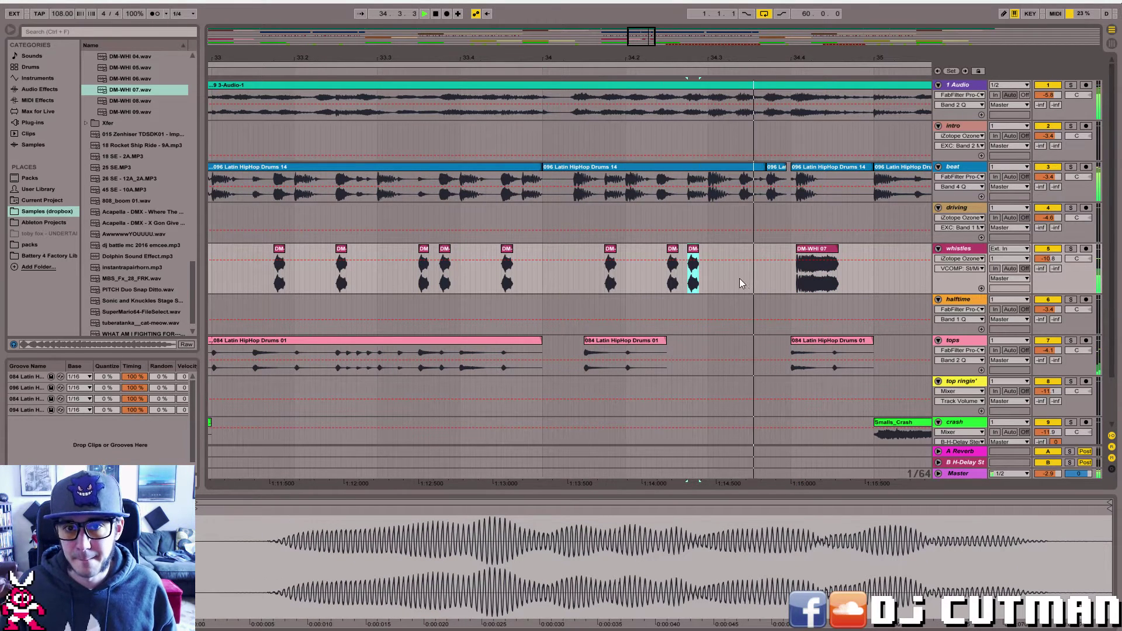
- Play briefly from the end of bar 33 and solo the beat track together with the whistles track
key("space")
left_click(528, 282)
key("space")
left_click(1070, 167)
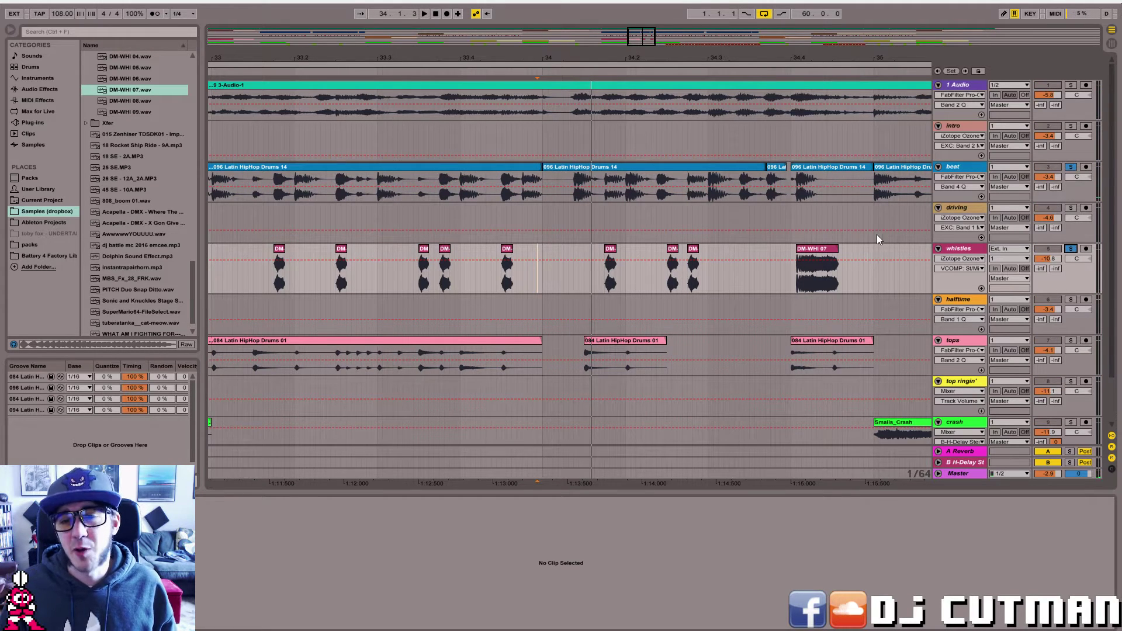
- Set the loop to cover exactly bar 34, starting at 34.1.1, for working on the whistle fill
left_click(873, 260)
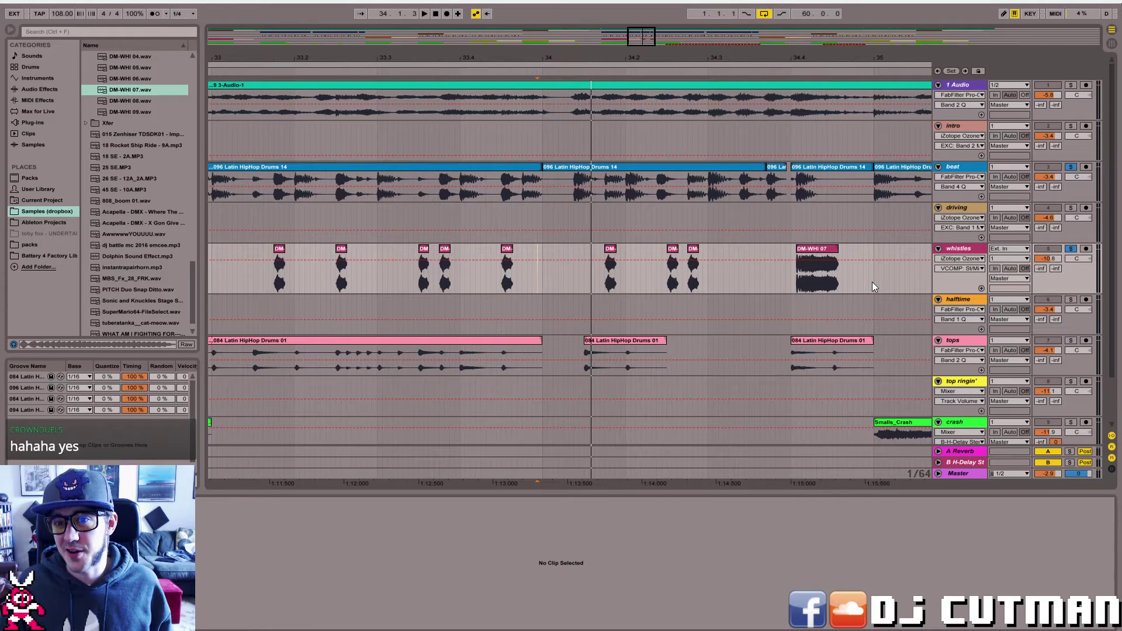
left_click(872, 282, "shift")
key("ctrl+l")
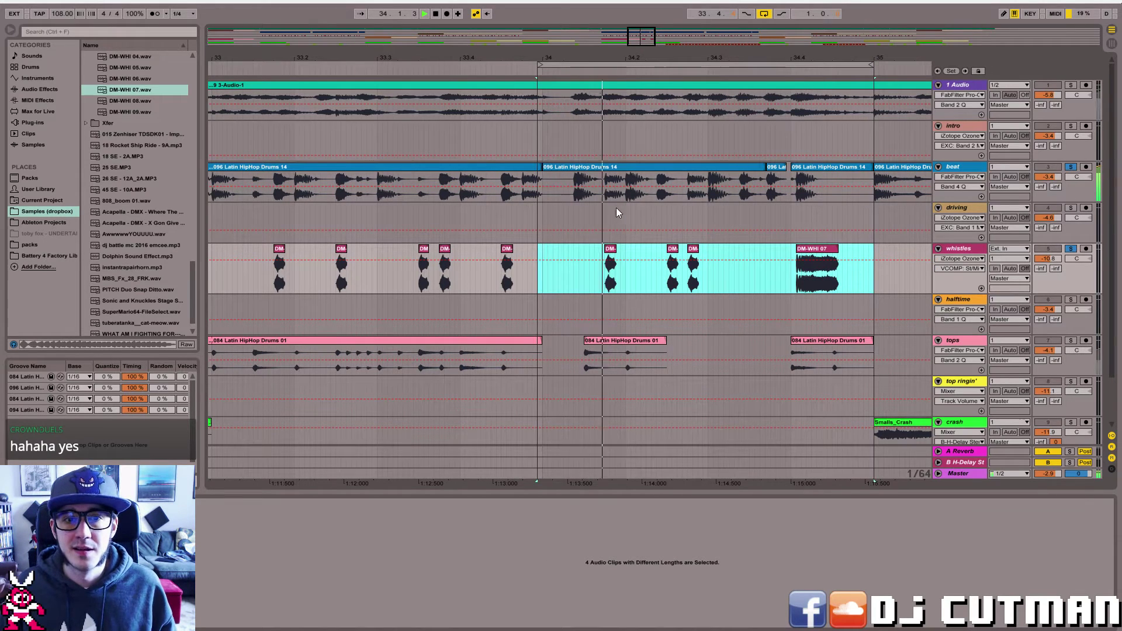
left_click_drag(540, 63, 544, 66)
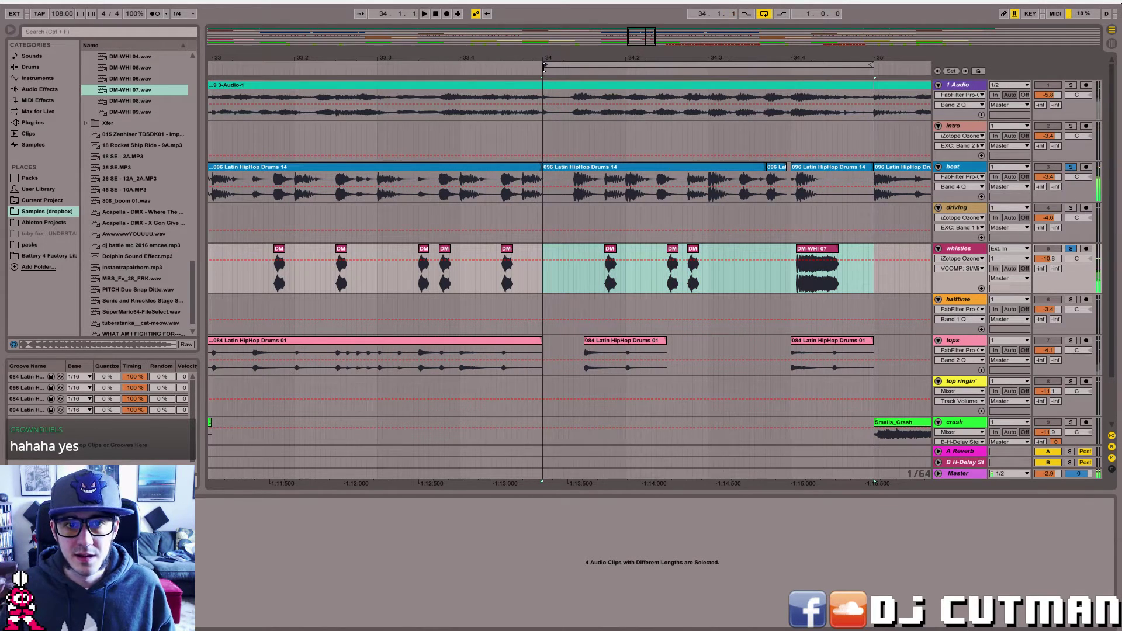
- Move the first short whistle in bar 34 earlier, between beats 1 and 2, and paste another short whistle at beat 2
left_click(612, 250)
key("space")
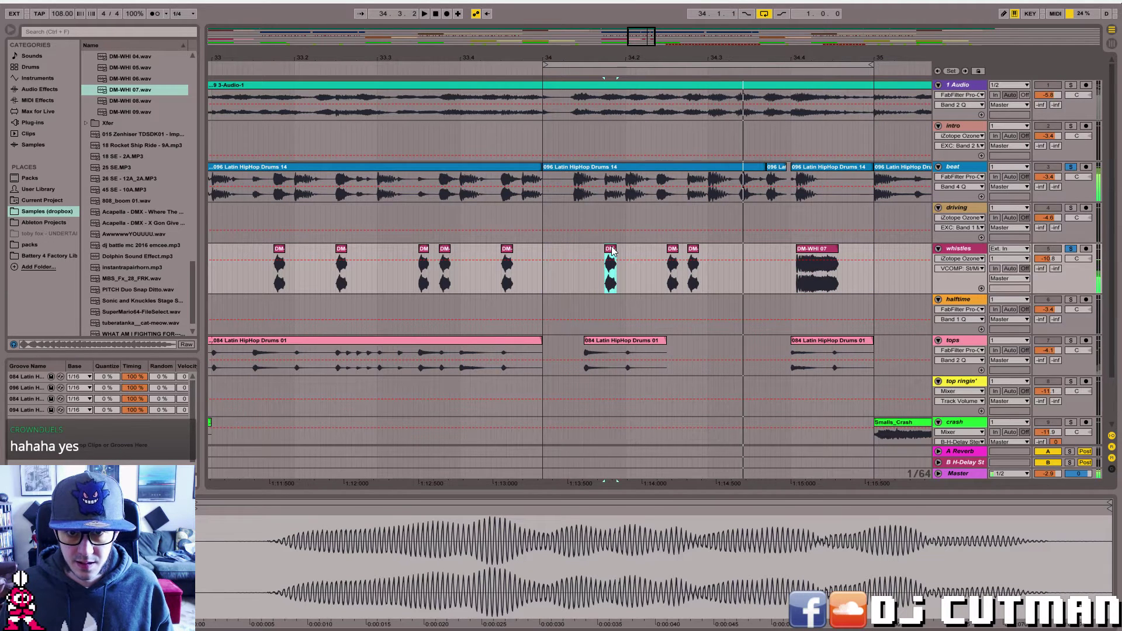
left_click_drag(611, 250, 579, 251)
left_click(625, 274)
key("ctrl+v")
key("space")
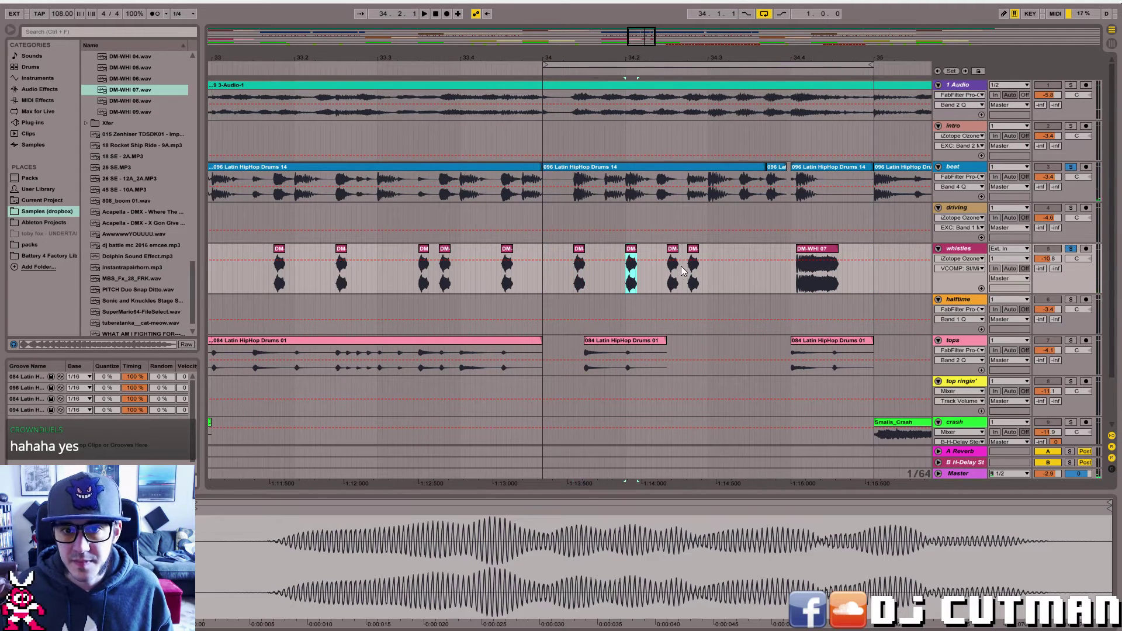
- Delete the short whistle midway between beats 2 and 3 of bar 34 and paste one at beat 3
left_click(672, 251)
key("Delete")
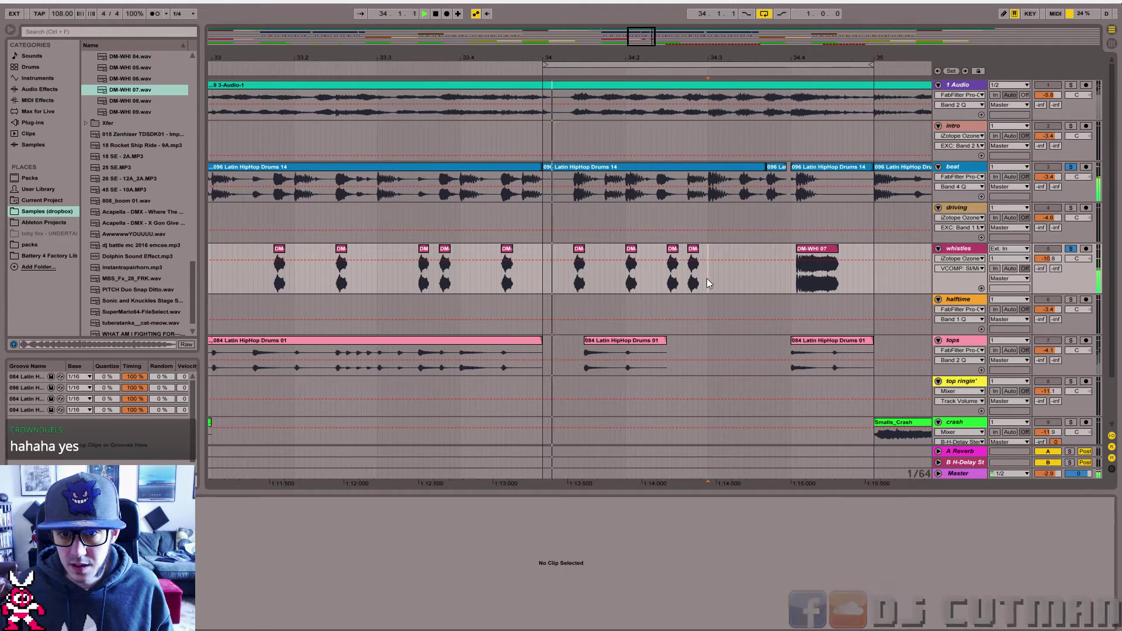
key("ctrl+z")
key("Delete")
left_click(707, 279)
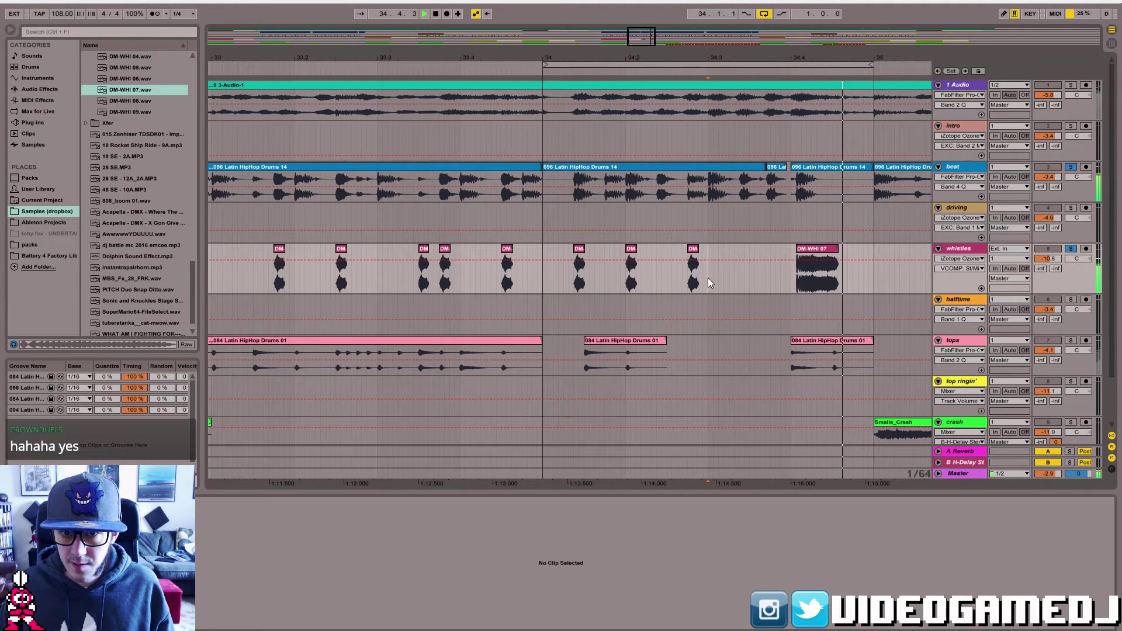
key("ctrl+v")
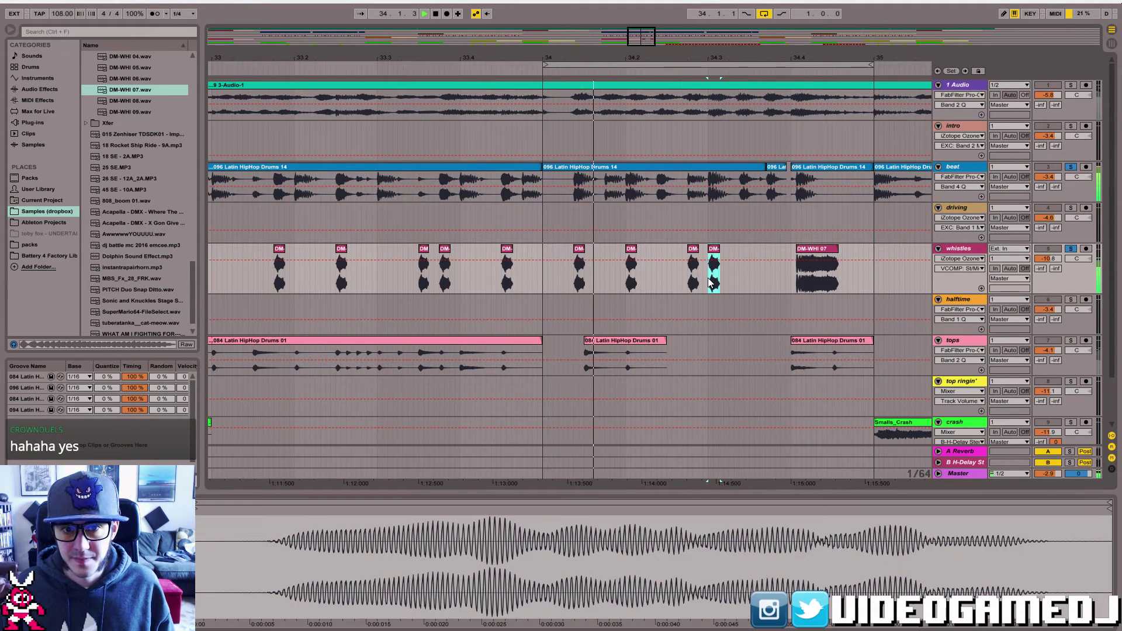
- Add two more short whistles to bar 34, one between beats 3 and 4 and one just before beat 2
left_click(739, 266)
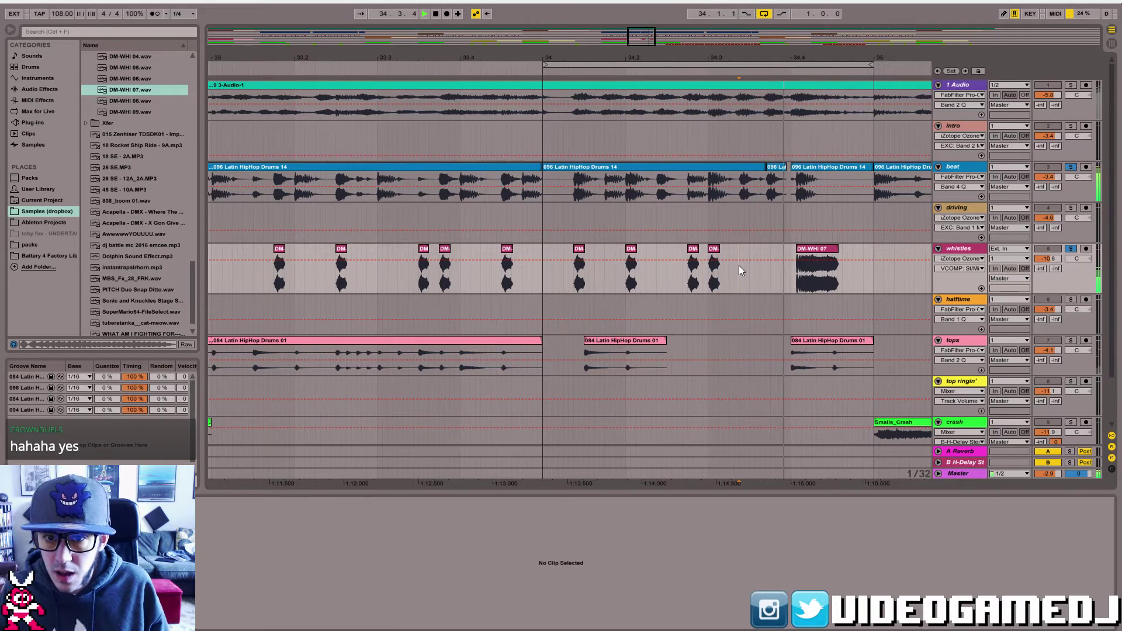
key("ctrl+v")
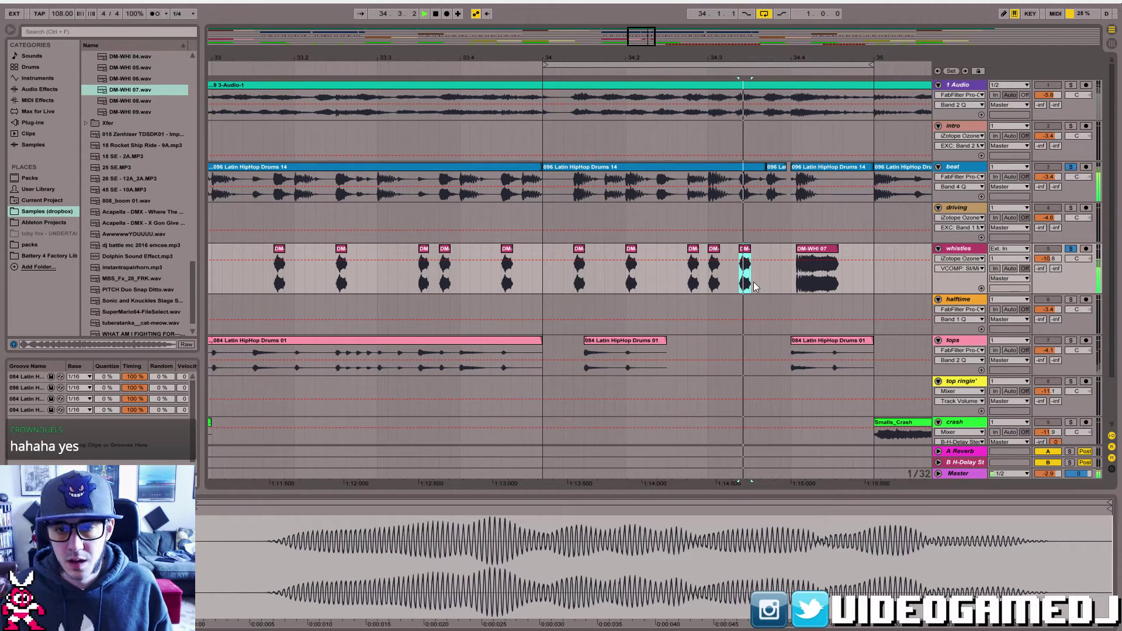
left_click(605, 278)
key("ctrl+v")
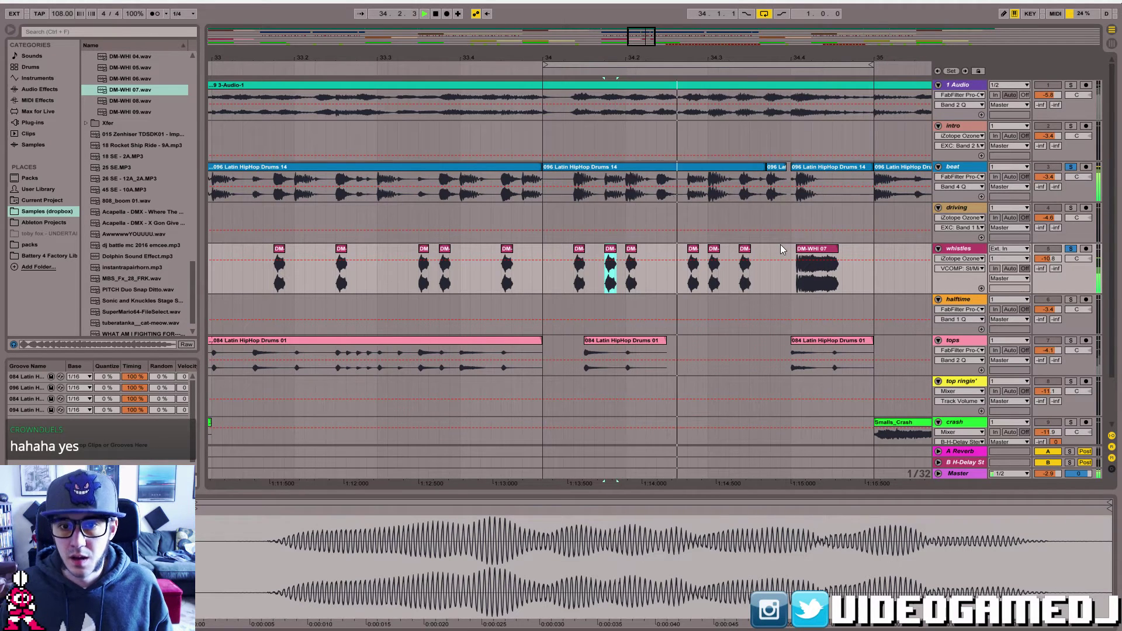
key("space")
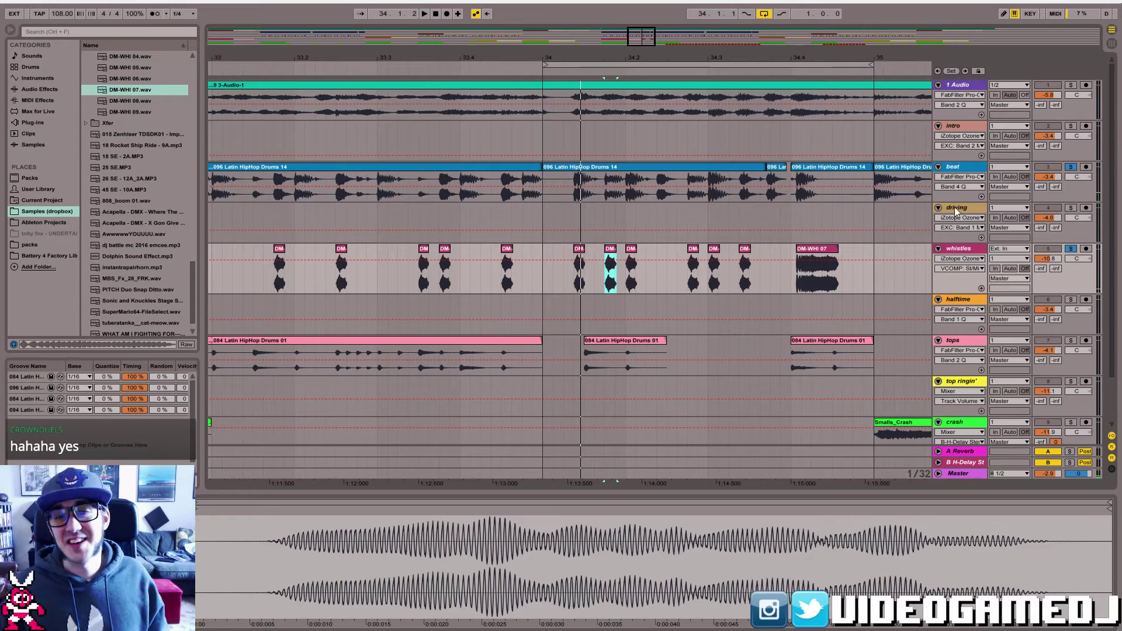
- Select the beat clips from bar 31 to bar 43, loop that 12-bar range and start playback
left_click(822, 248)
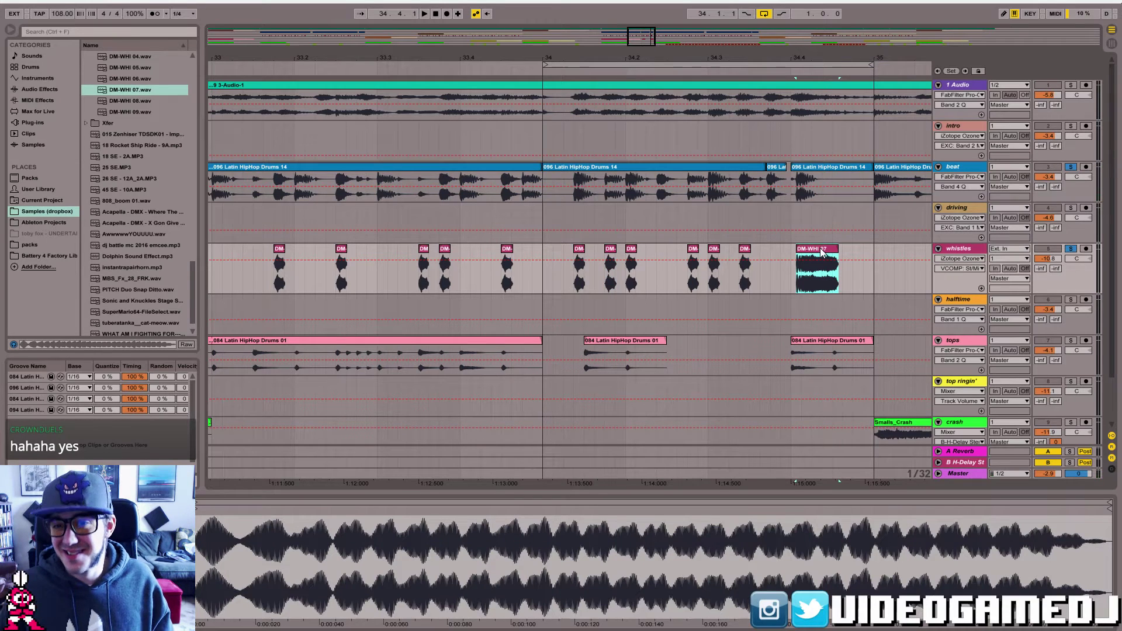
left_click(436, 14)
left_click_drag(594, 47, 594, 36)
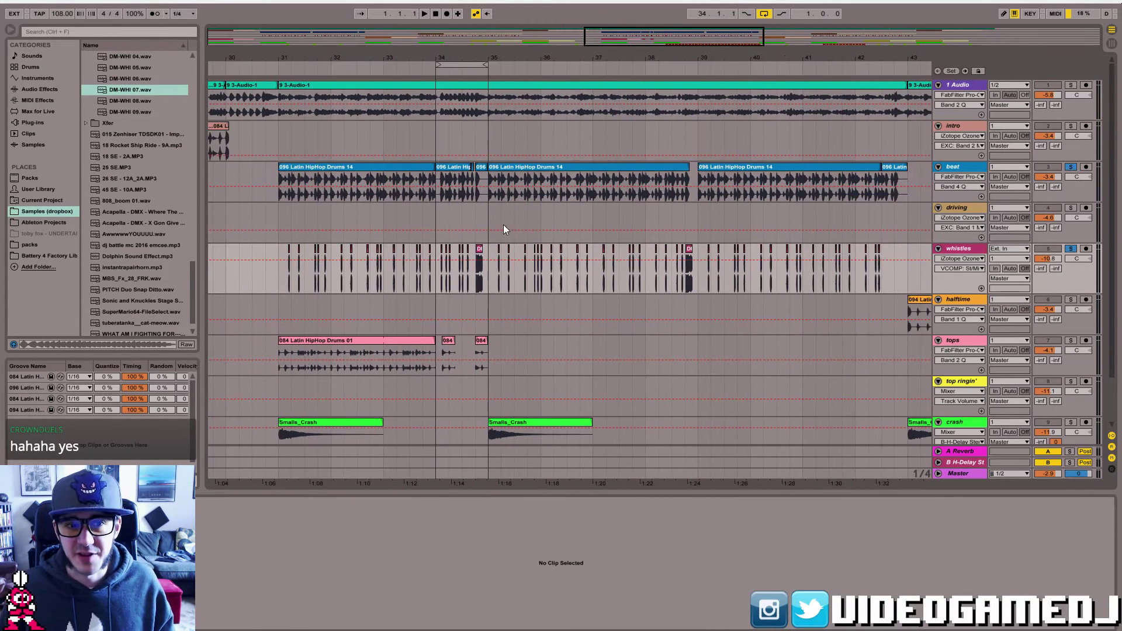
left_click(282, 169)
left_click(910, 194, "shift")
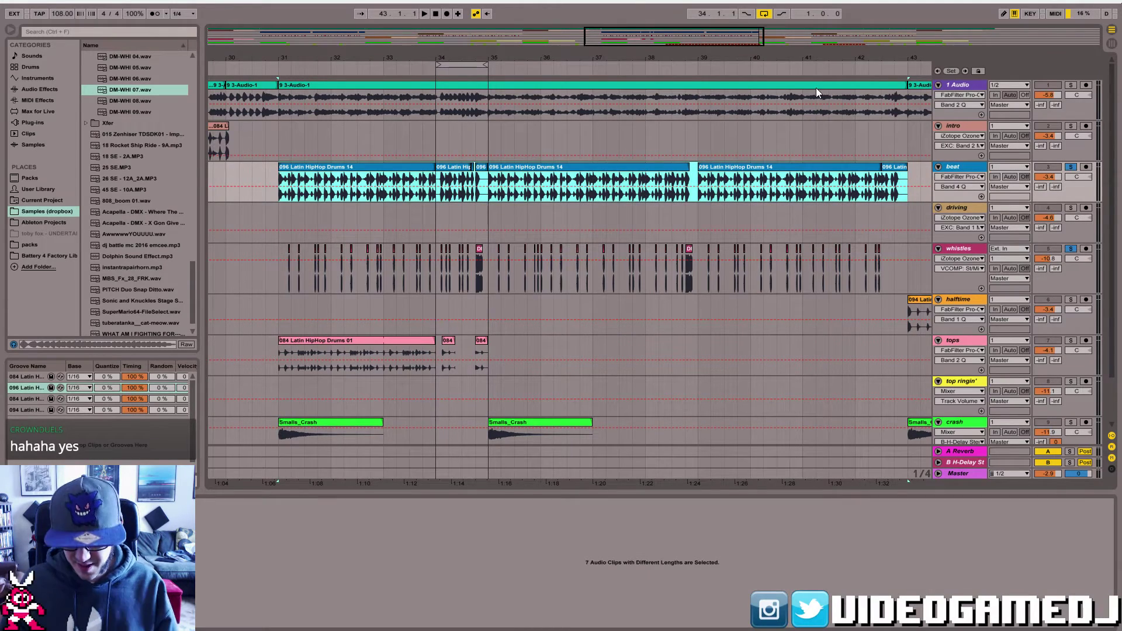
left_click_drag(637, 32, 637, 27)
left_click_drag(586, 57, 578, 19)
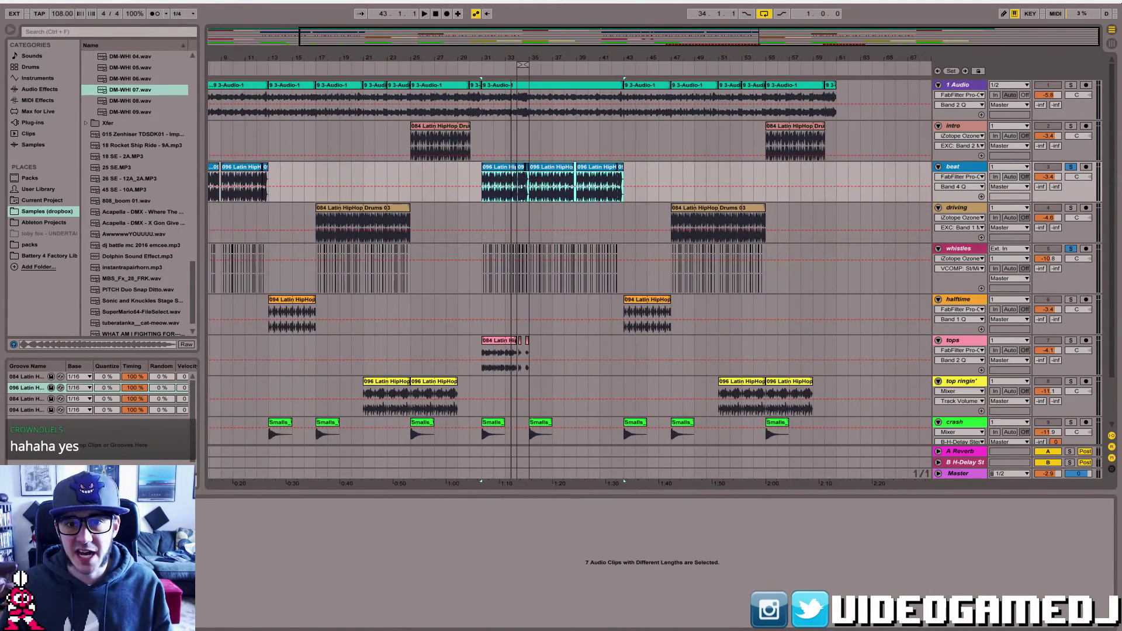
key("z")
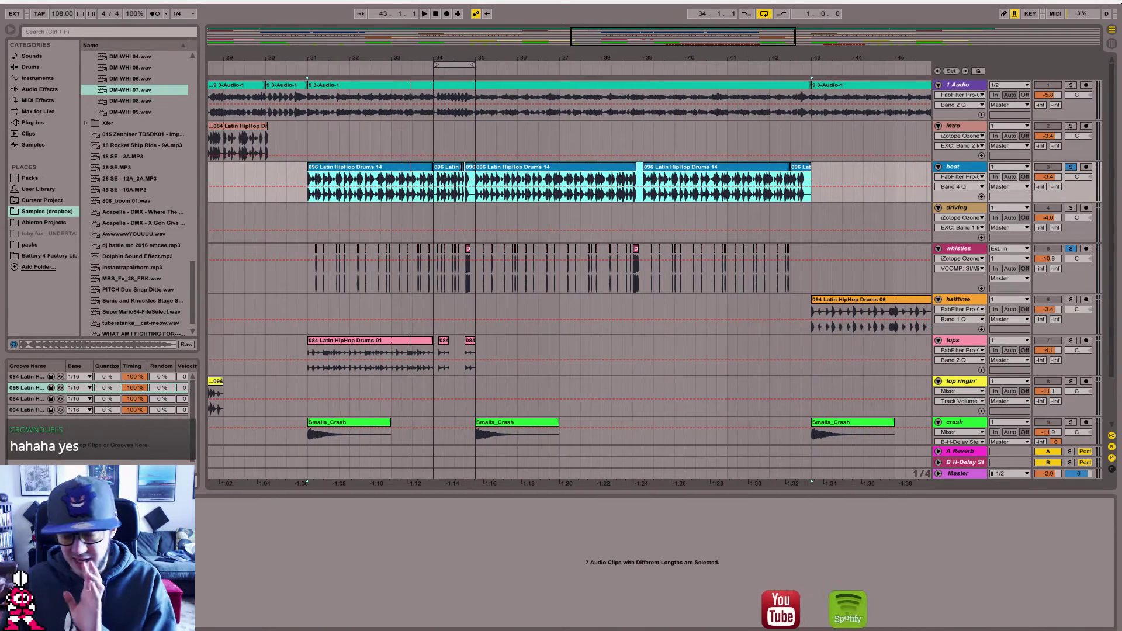
key("alt+Tab")
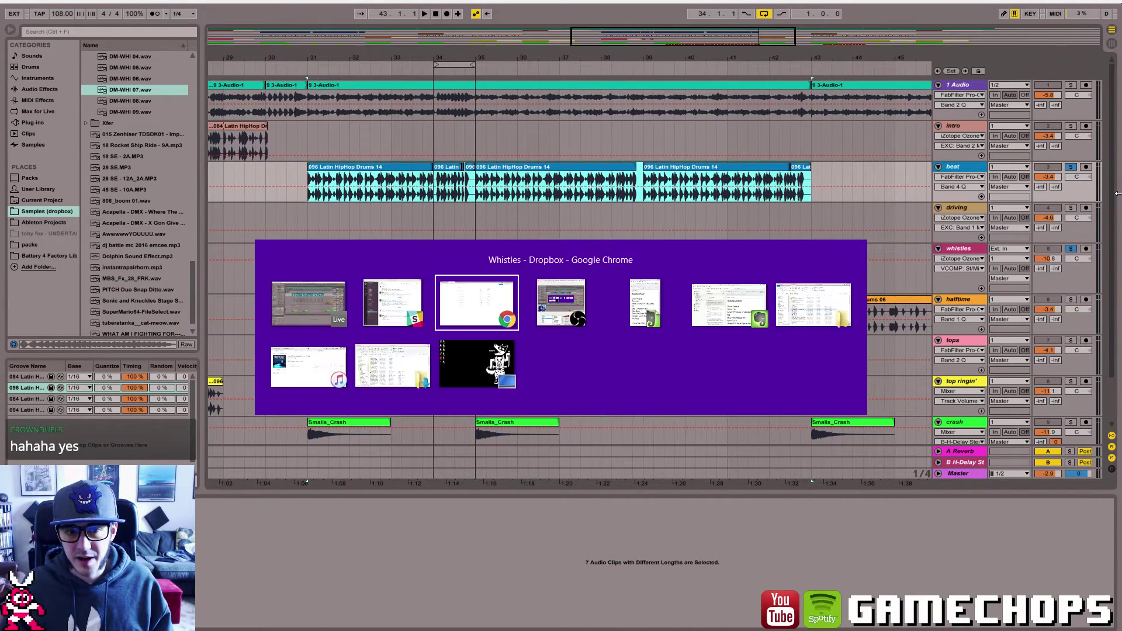
key("alt+Tab")
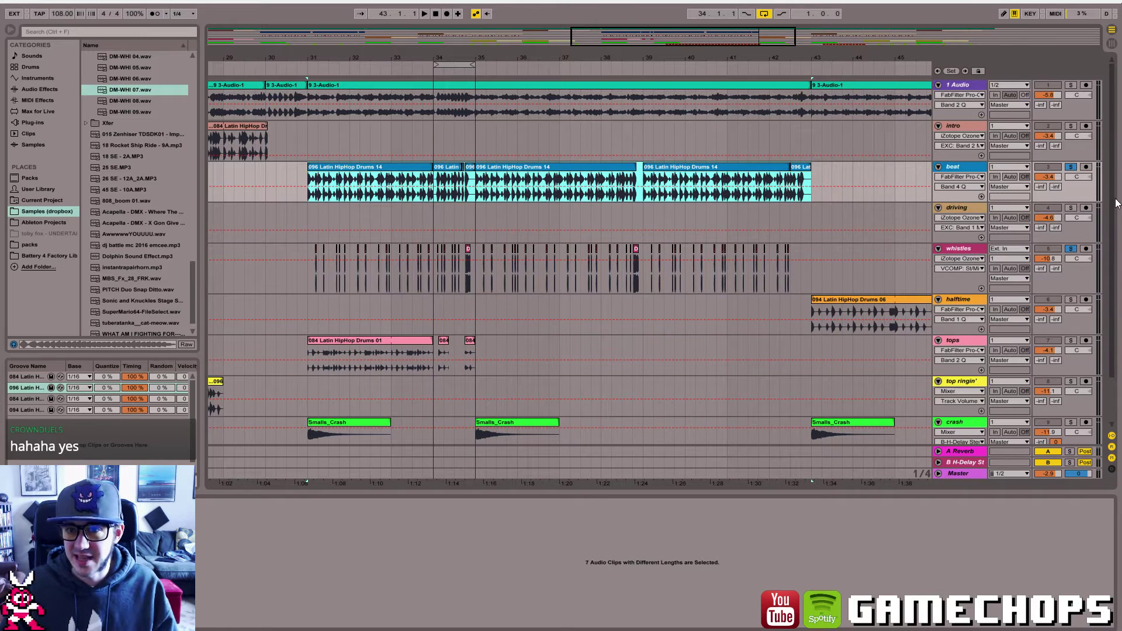
key("space")
key("ctrl+l")
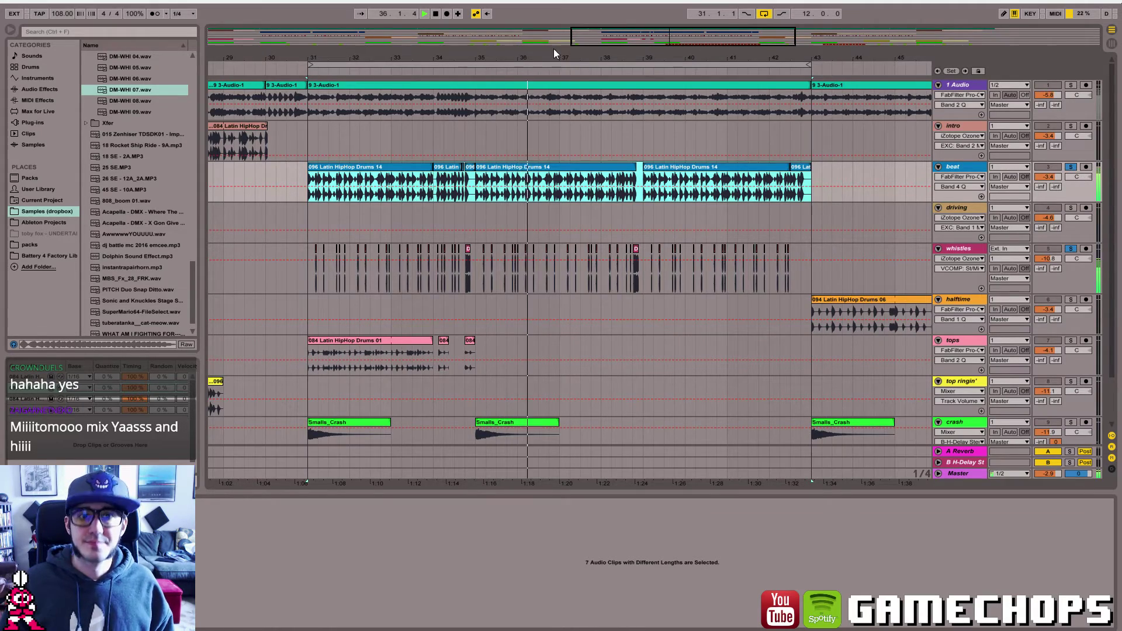
- Listen to the whistles against the beat through the looped section up to bar 43
left_click_drag(386, 58, 180, 74)
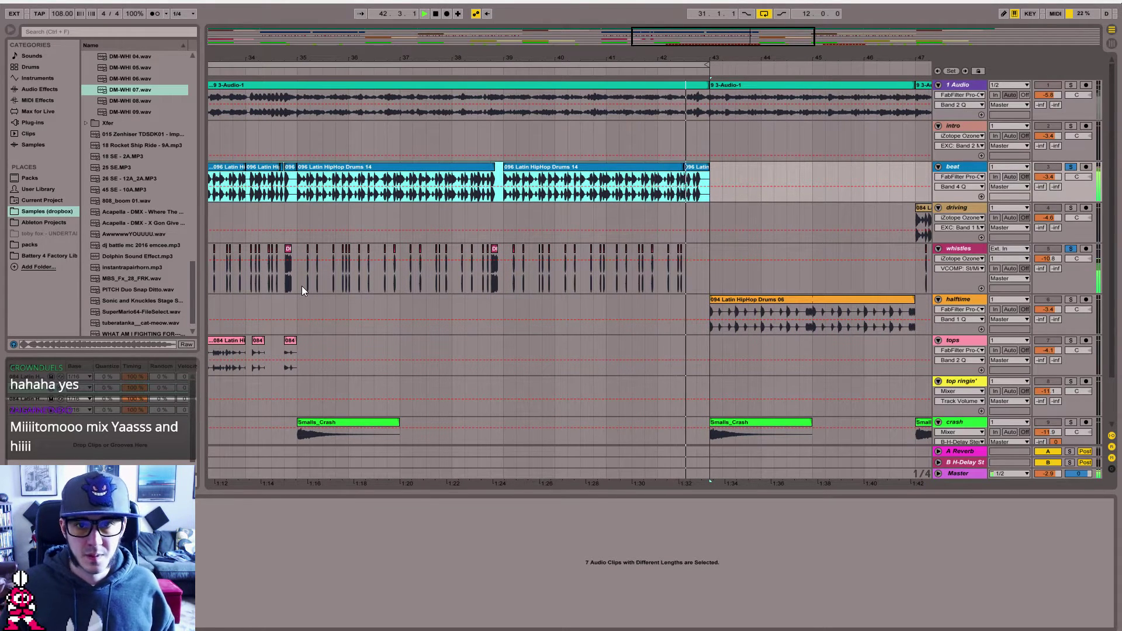
mouse_move(725, 35)
left_mouse_down()
mouse_move(758, 44)
mouse_move(735, 1)
mouse_move(722, 2)
left_mouse_up()
left_click(475, 286)
key("space")
key("space")
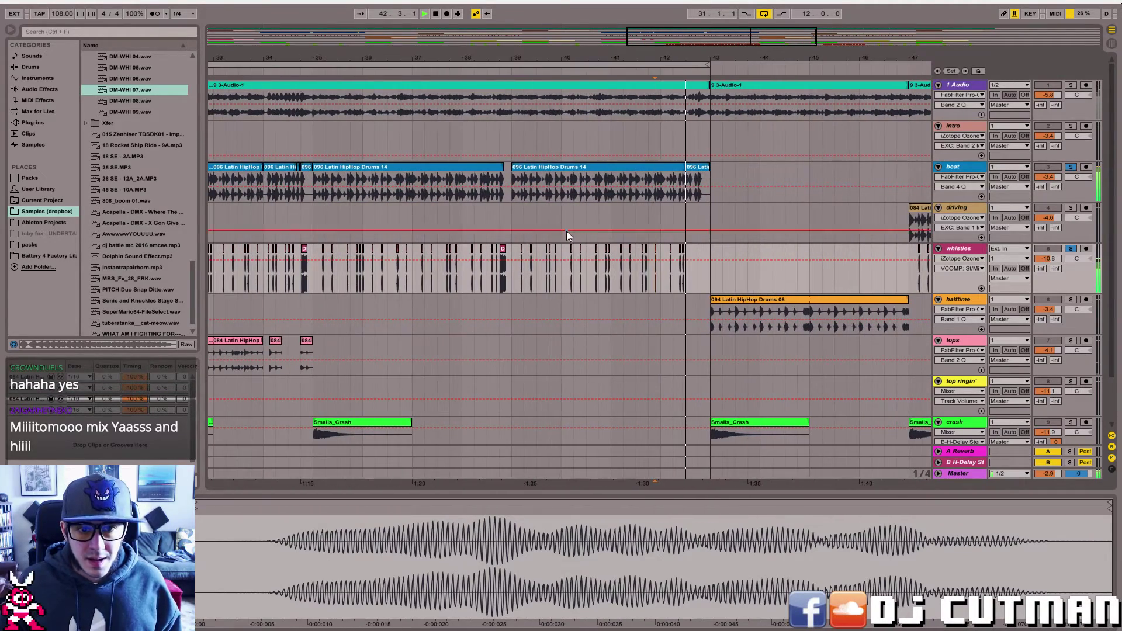
- Remove the long whistle at beat 4 of bar 38 and paste the long whistle at beat 4 of bar 42 instead
key("space")
left_click(503, 256)
left_click(503, 251)
key("Delete")
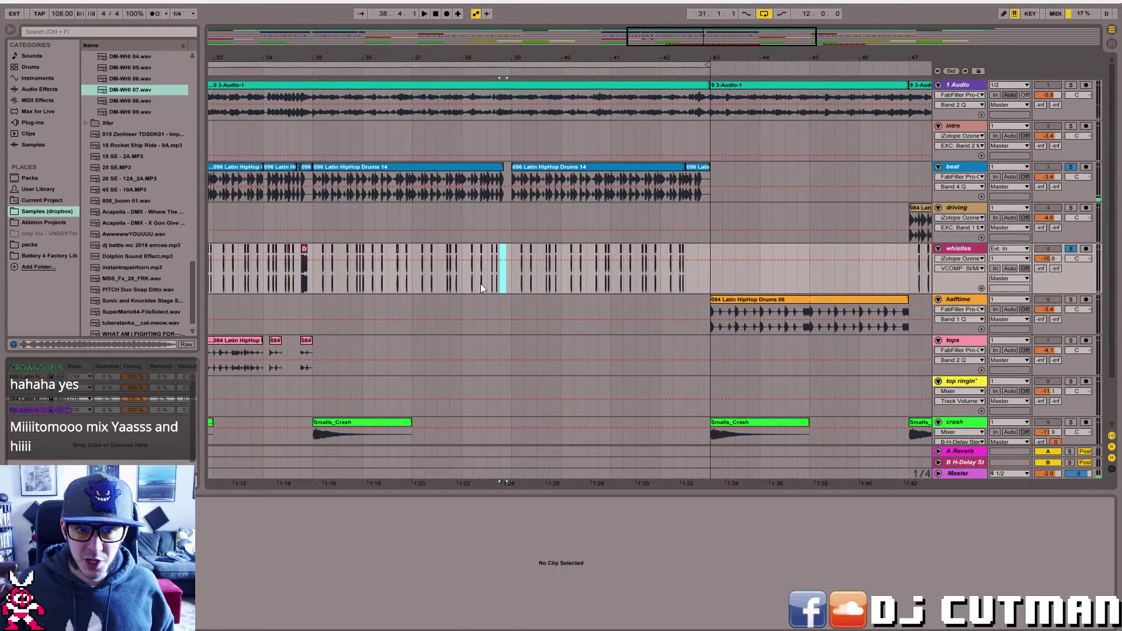
left_click(480, 282)
key("space")
left_click(694, 277)
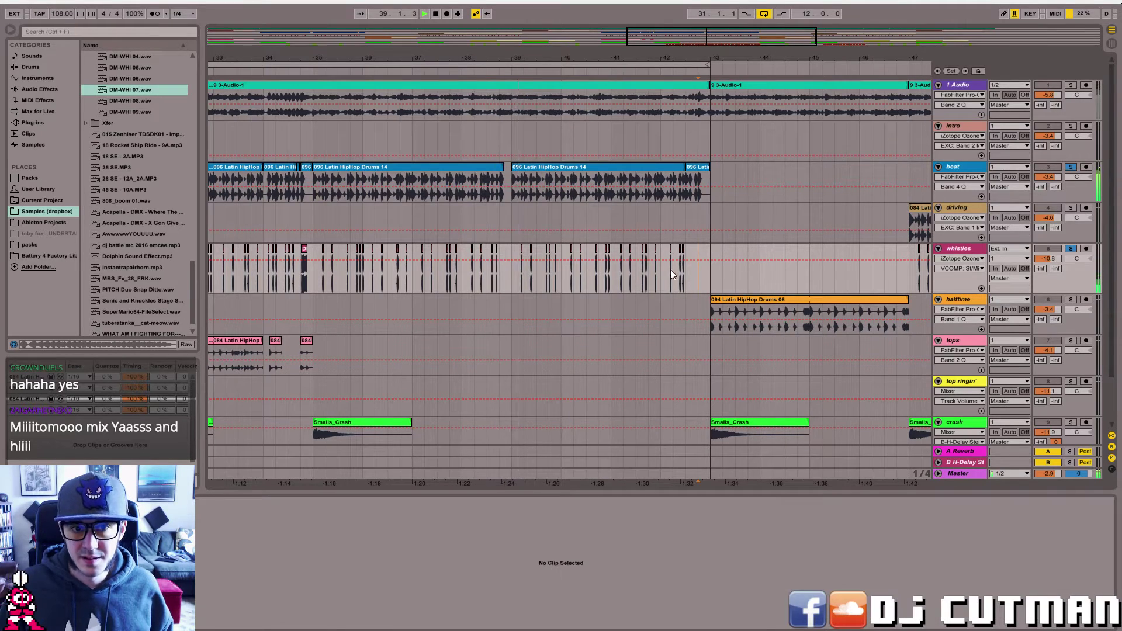
key("ctrl+v")
key("space")
- Copy a short whistle hit to beat 4 of bar 38 on the whistles track
left_click_drag(709, 32, 700, 56)
left_click(577, 255)
left_click(647, 280)
key("ctrl+v")
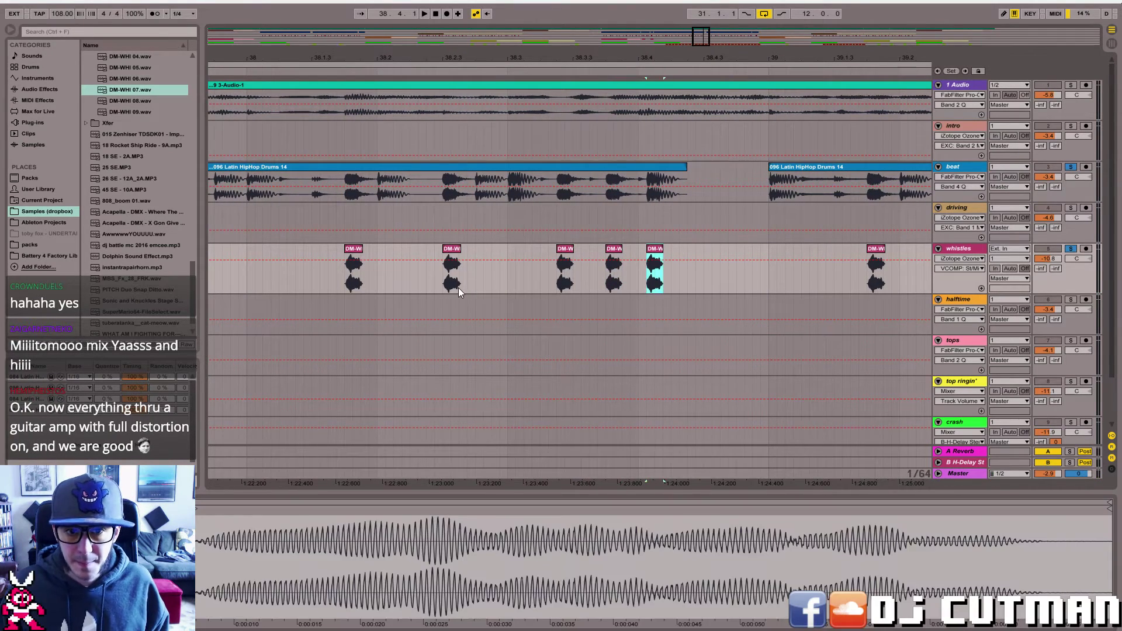
- Play from bar 38 to the end of the loop to check the revised whistle fills
left_click(459, 287)
key("space")
left_click_drag(709, 40, 724, 19)
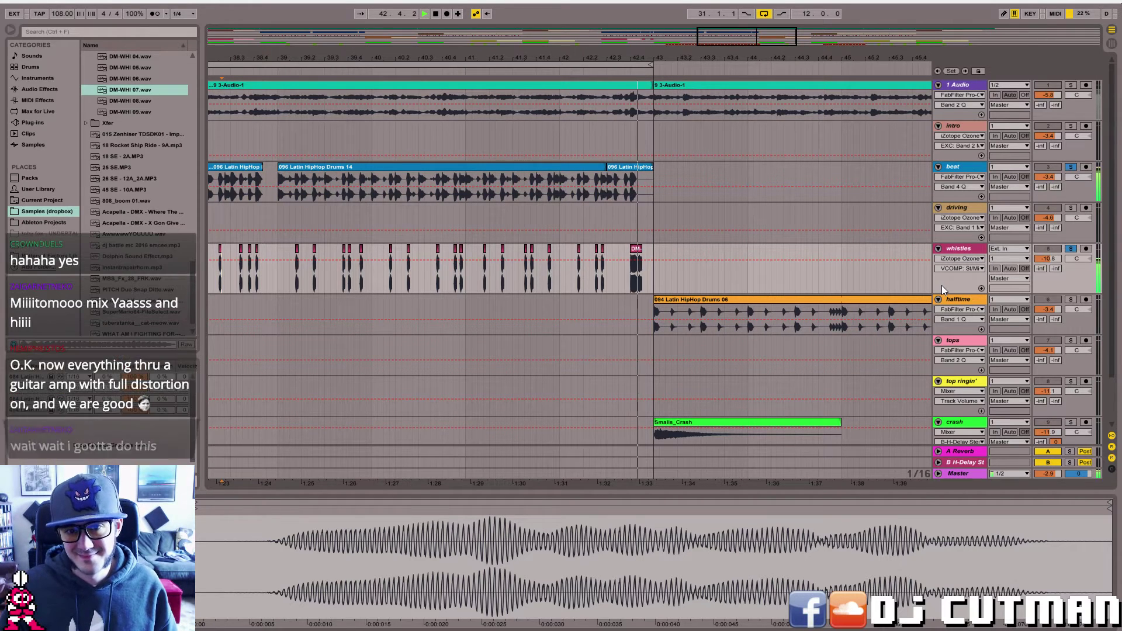
key("space")
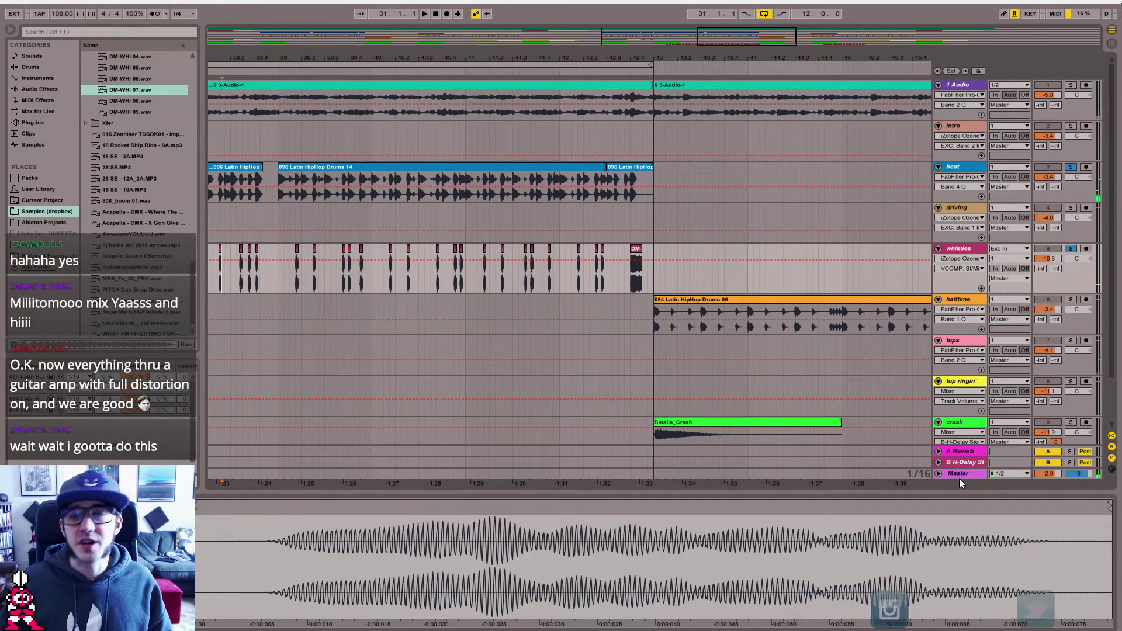
- Search the plug-ins for "gtr" and load GTR Amp Stereo from WaveShell-VST 9.6_x64 onto the Master track
double_click(956, 475)
left_click(37, 120)
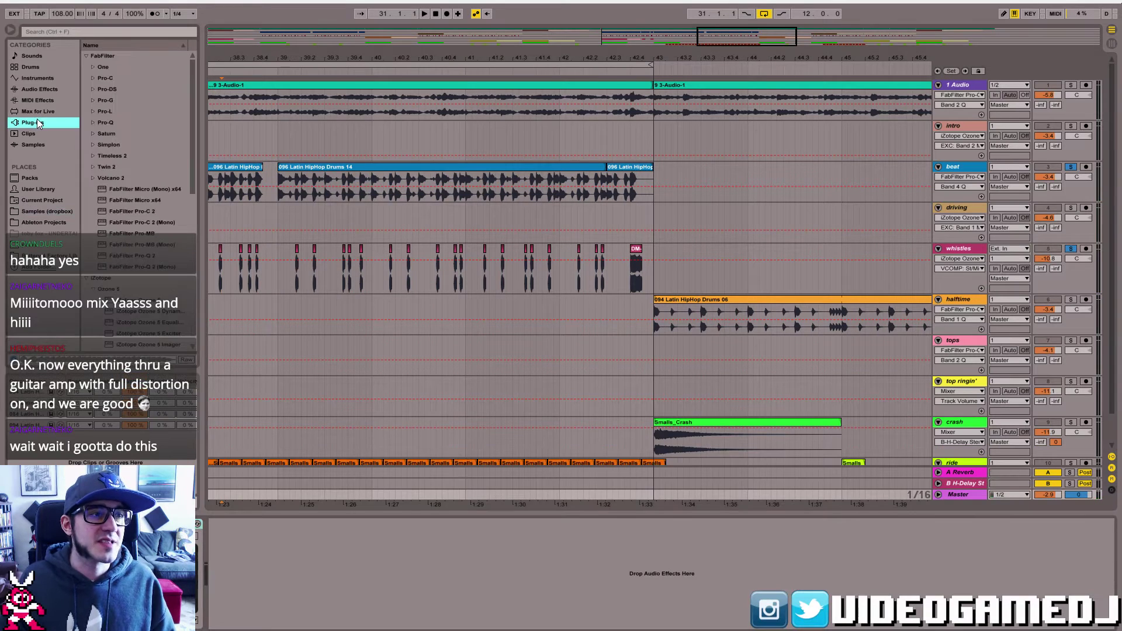
left_click(65, 33)
type("gtr")
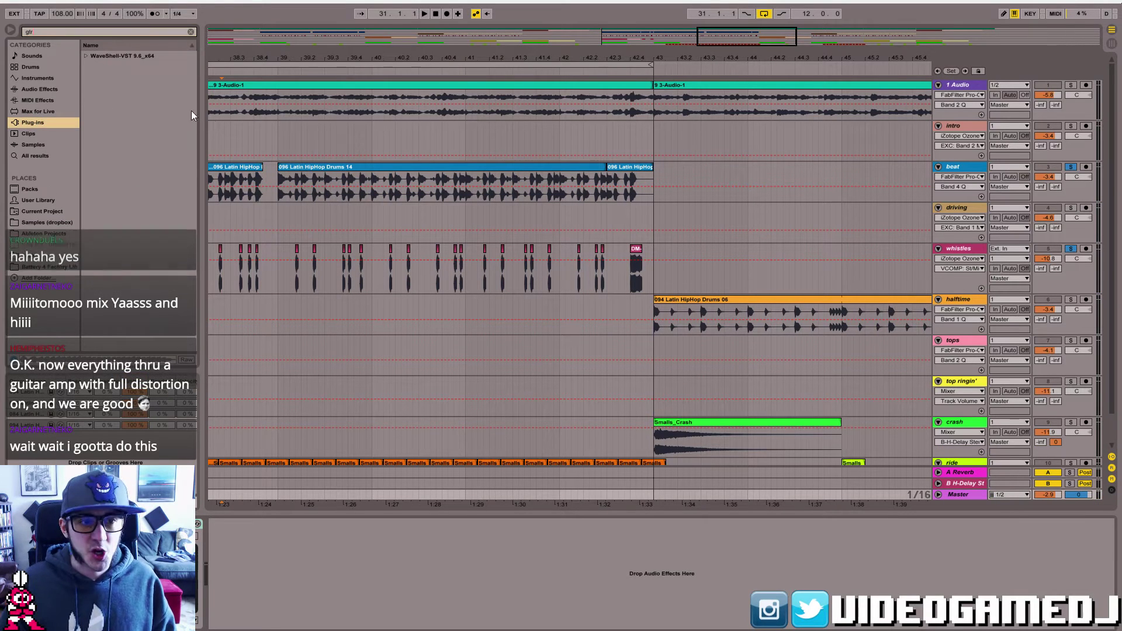
double_click(90, 56)
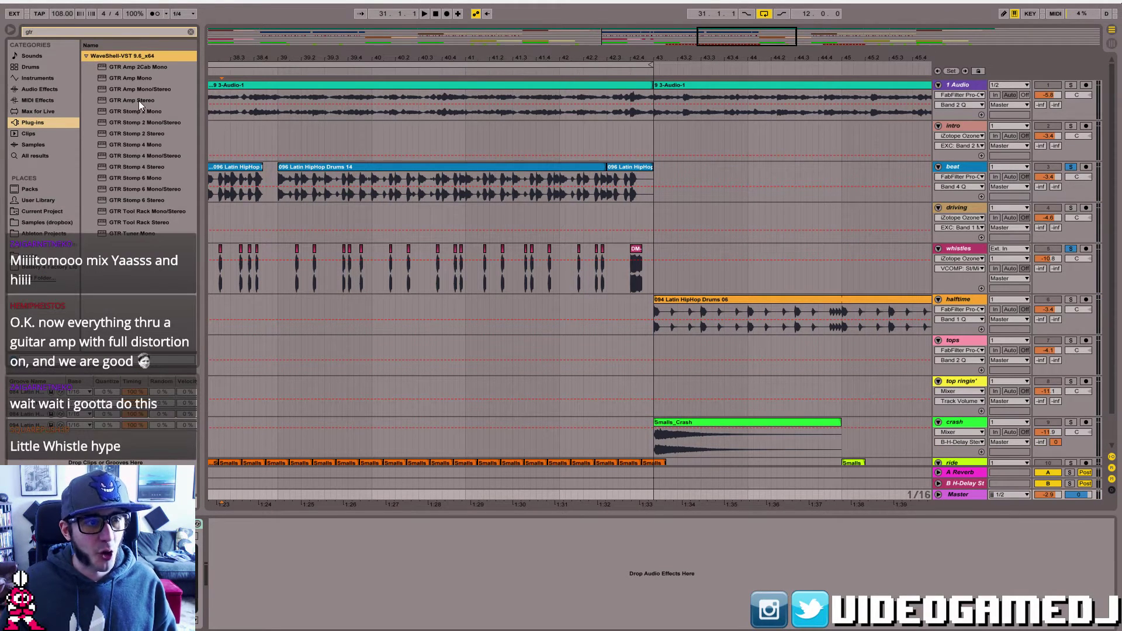
left_click(139, 101)
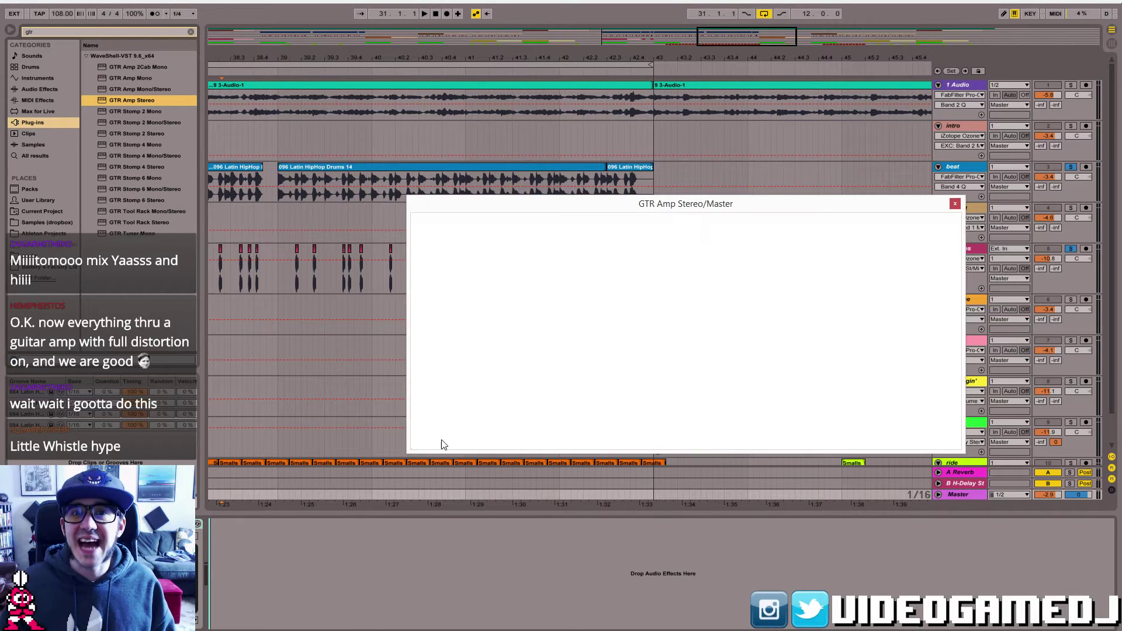
- Load the EdgyAmp preset DriveMeAway in GTR Amp Stereo and adjust the amp's master level while the track plays
left_click(892, 218)
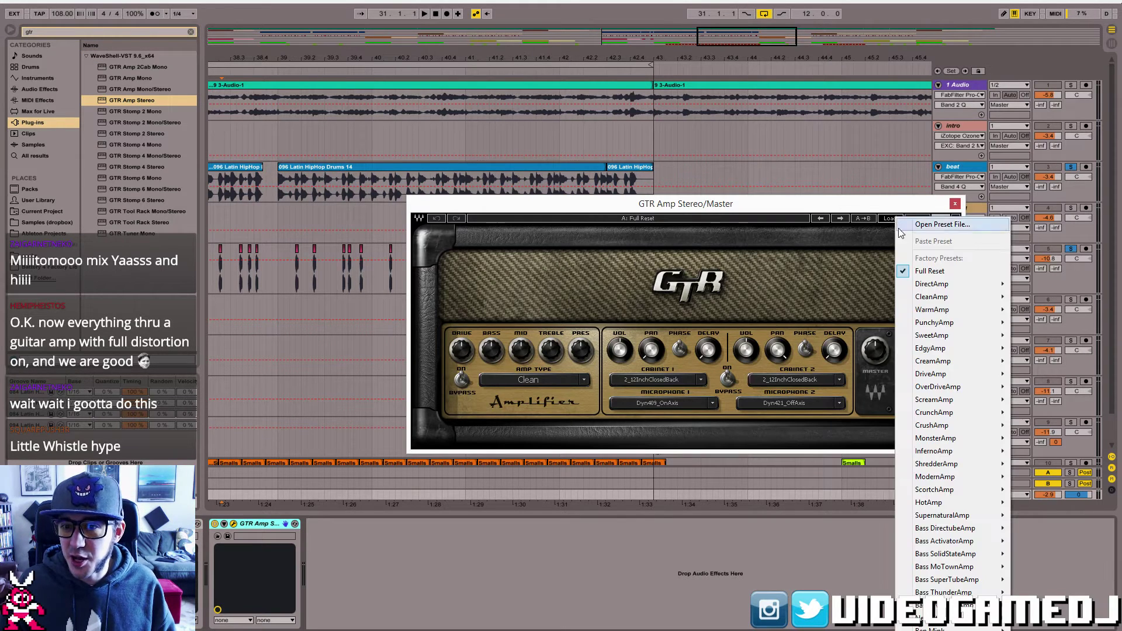
mouse_move(964, 314)
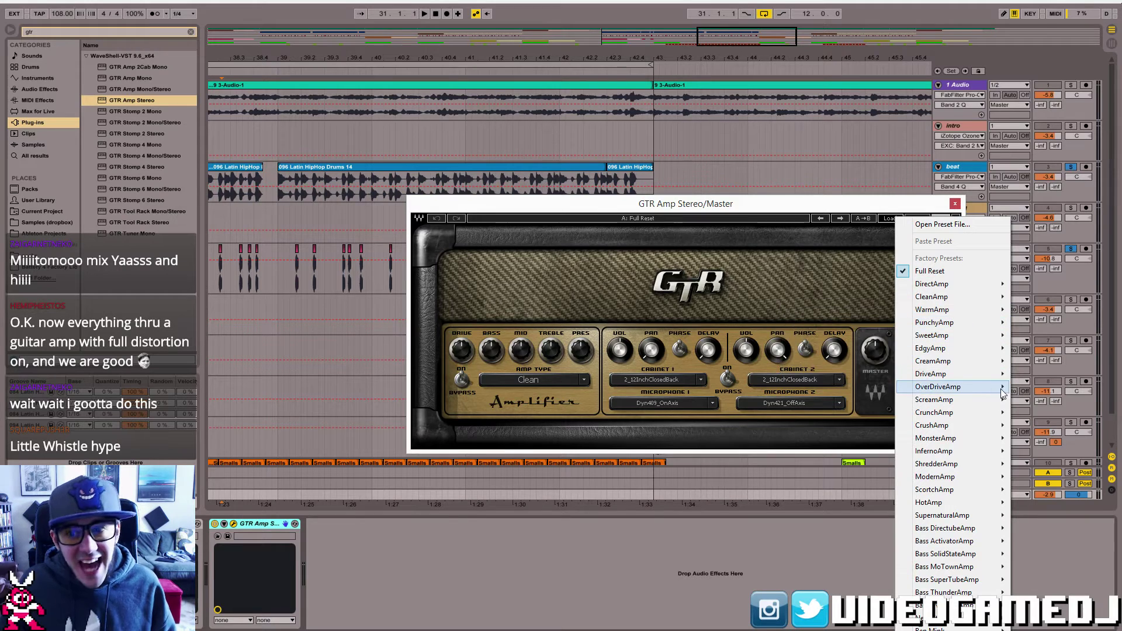
mouse_move(948, 349)
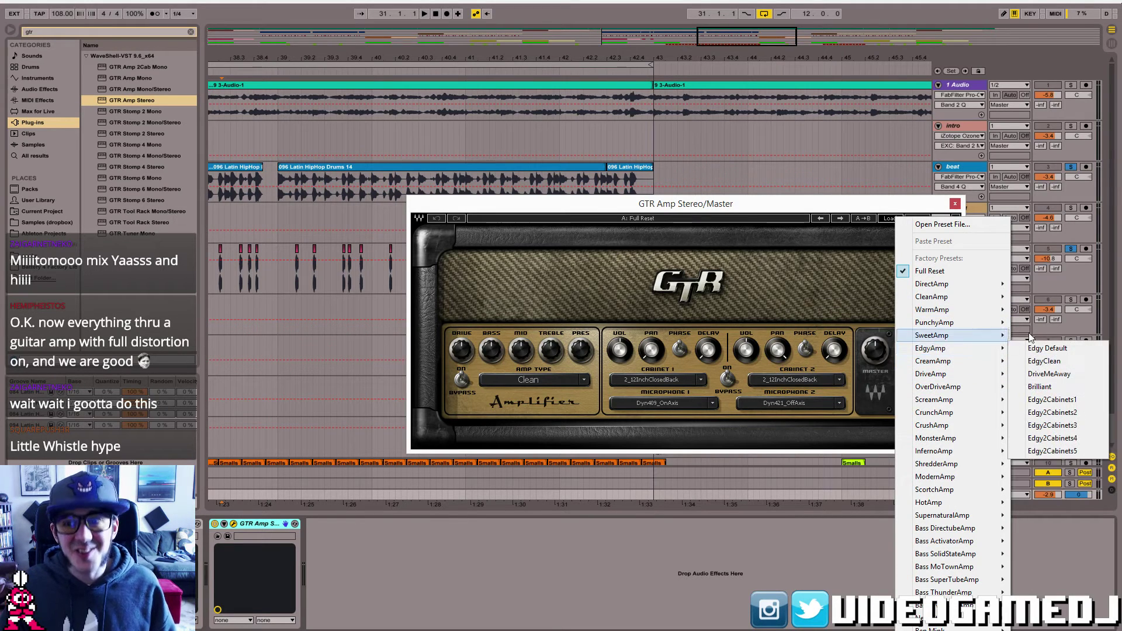
left_click(1058, 374)
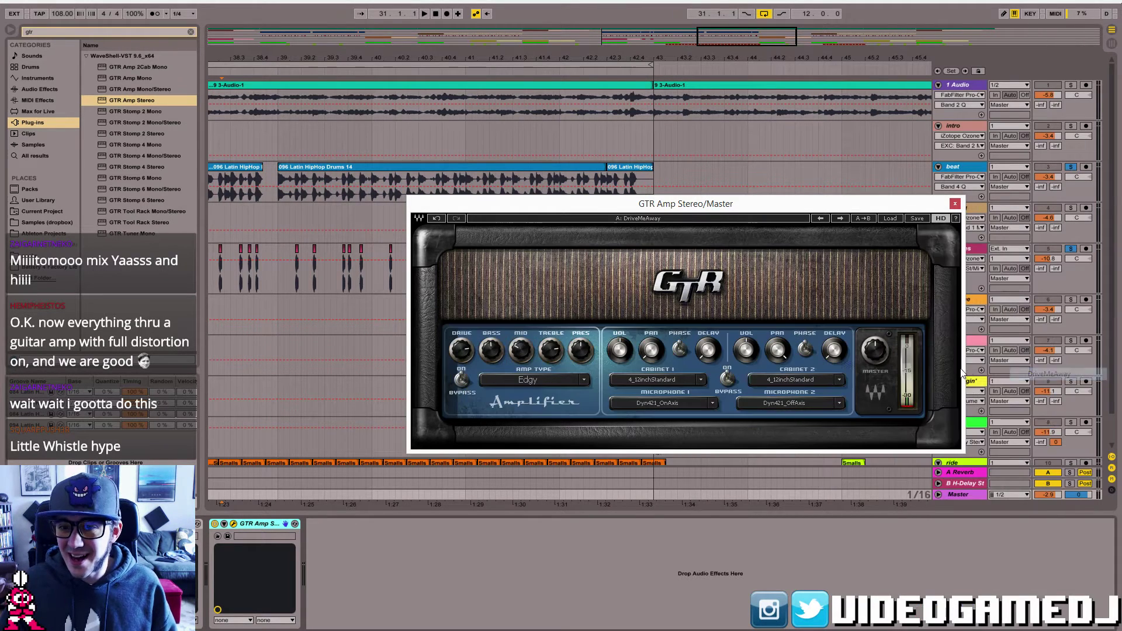
key("space")
left_click_drag(880, 354, 872, 363)
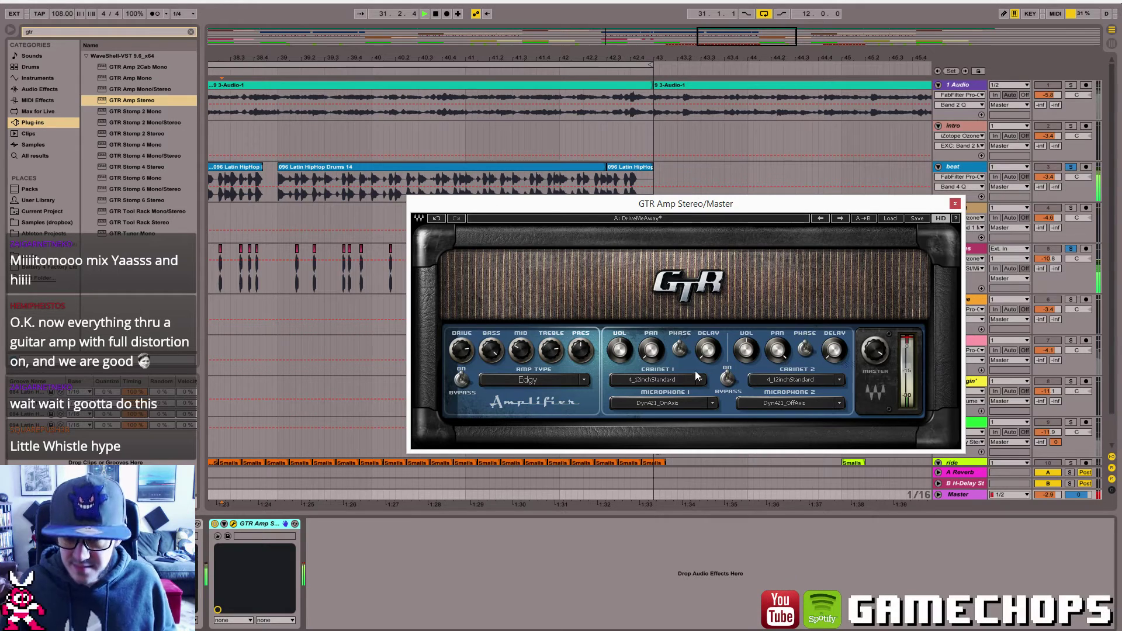
- Try the amp with Microphone 1 set to DynRE20_OnAxis, and with Cabinet 1 set to NoCabinet
left_click(714, 403)
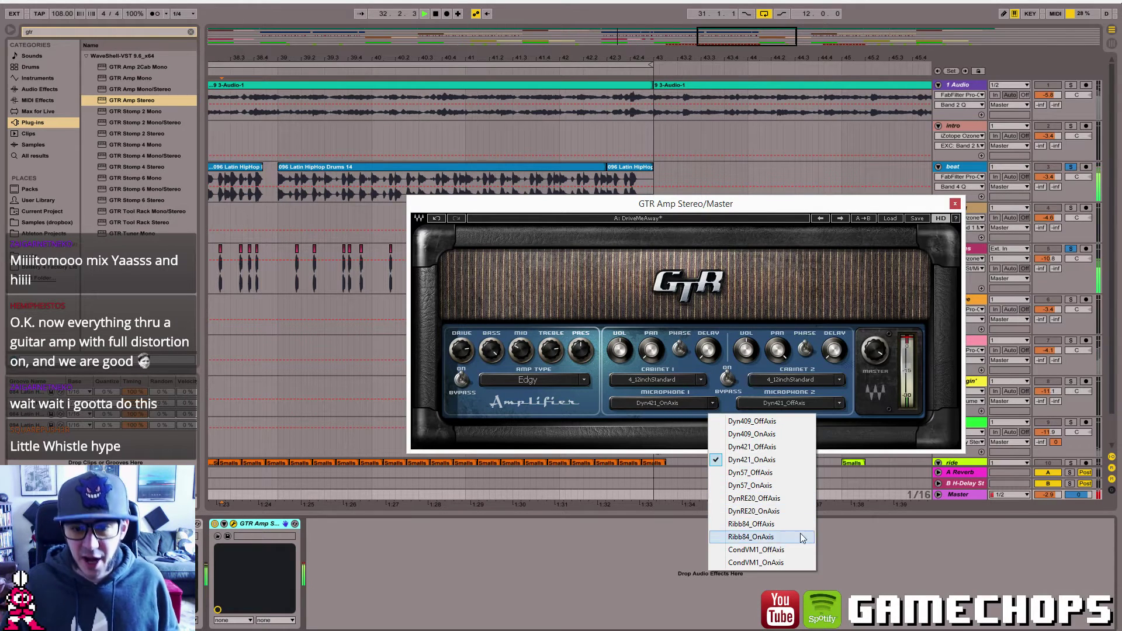
left_click(778, 512)
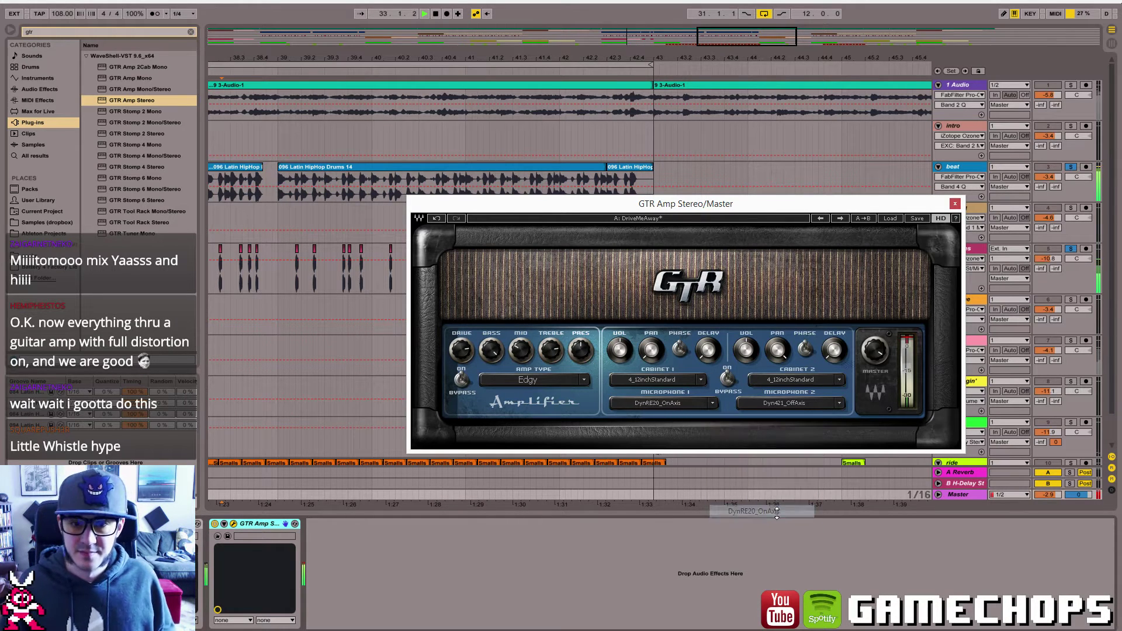
left_click(704, 384)
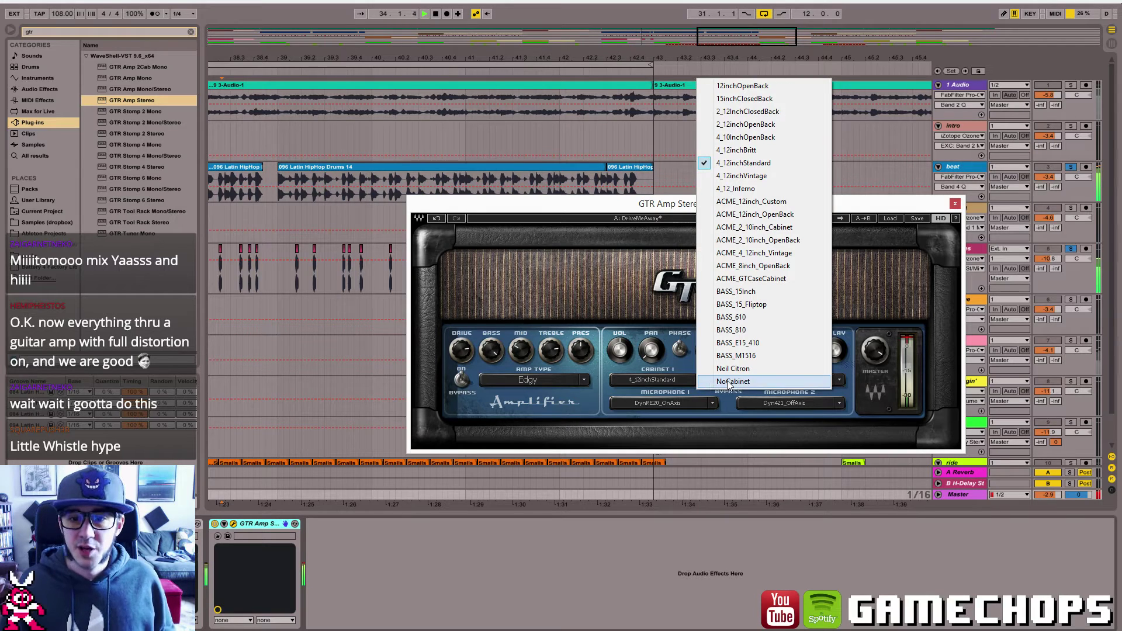
left_click(729, 382)
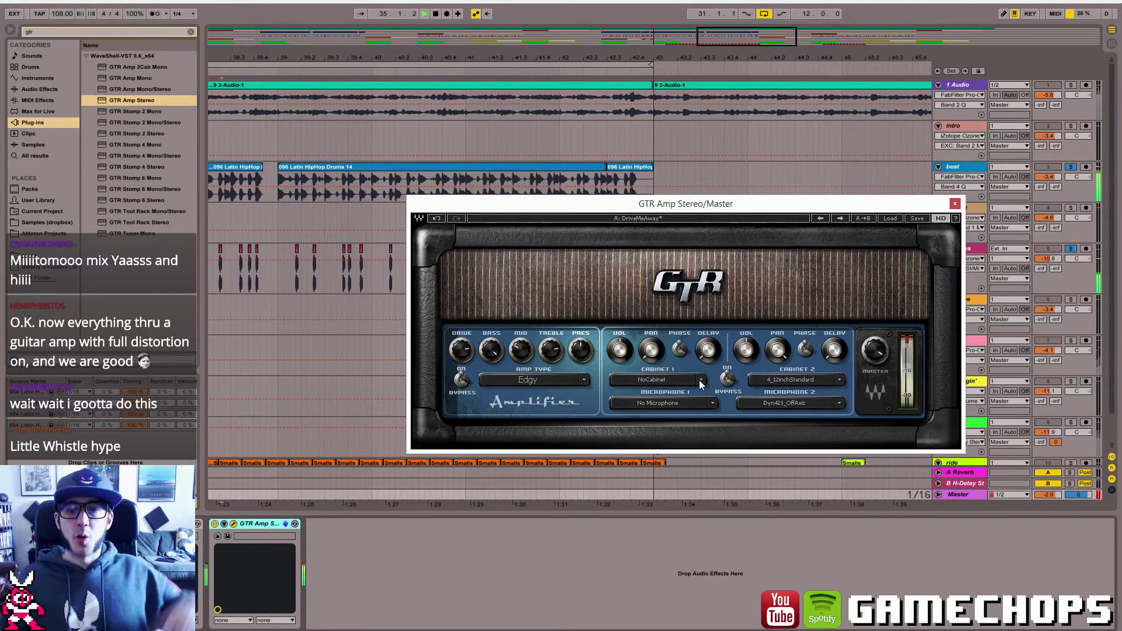
- Delete the GTR Amp Stereo effect from the Master track
scroll(687, 381, "down", 1)
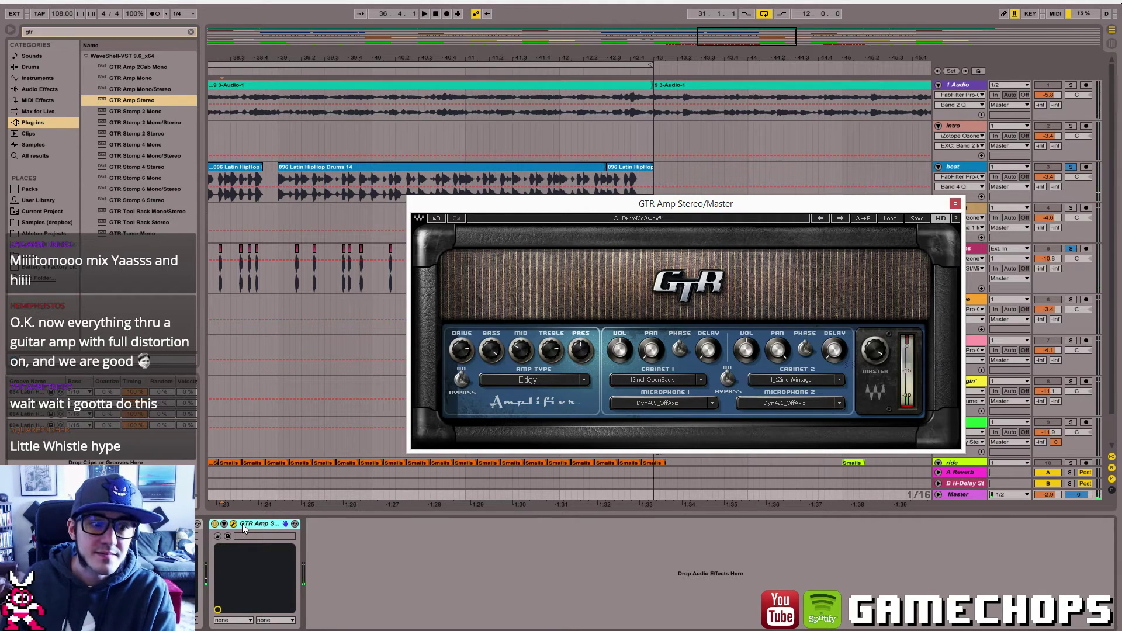
key("Delete")
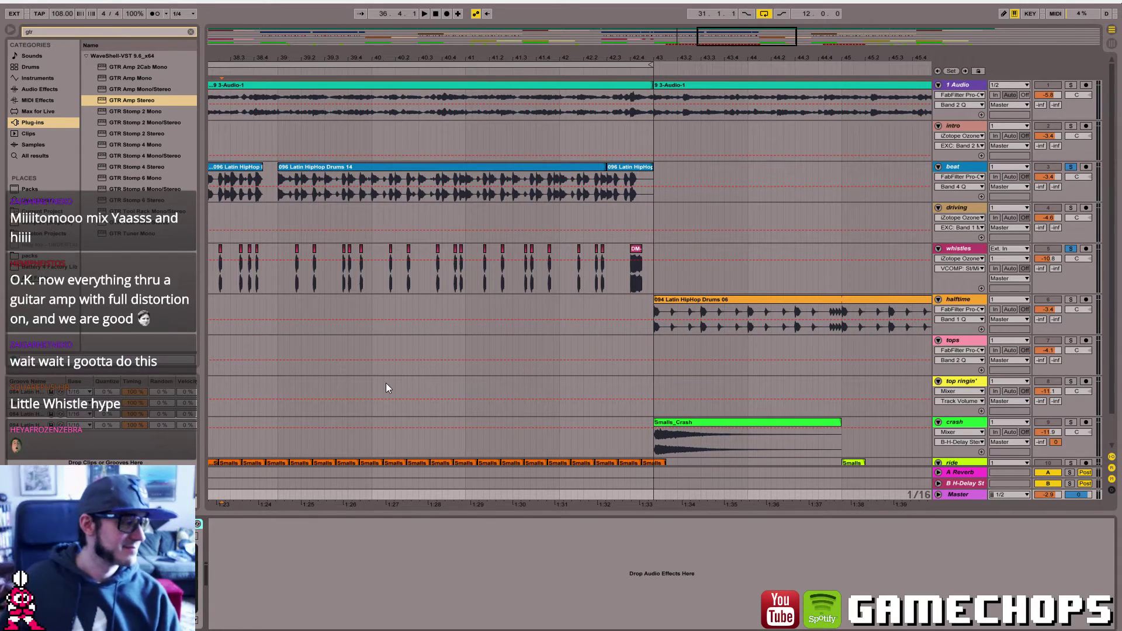
- Clear the solos on the beat and whistles tracks and play the full mix from bar 31 with looping turned off
left_click_drag(770, 33, 865, 30)
left_click(533, 143)
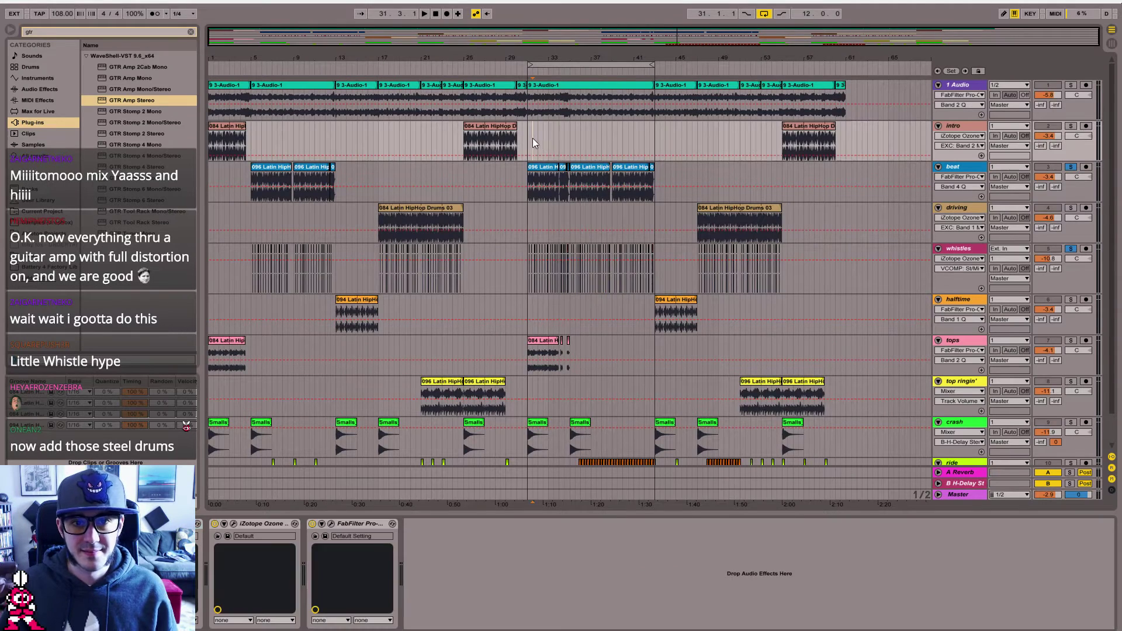
left_click(1070, 250)
key("space")
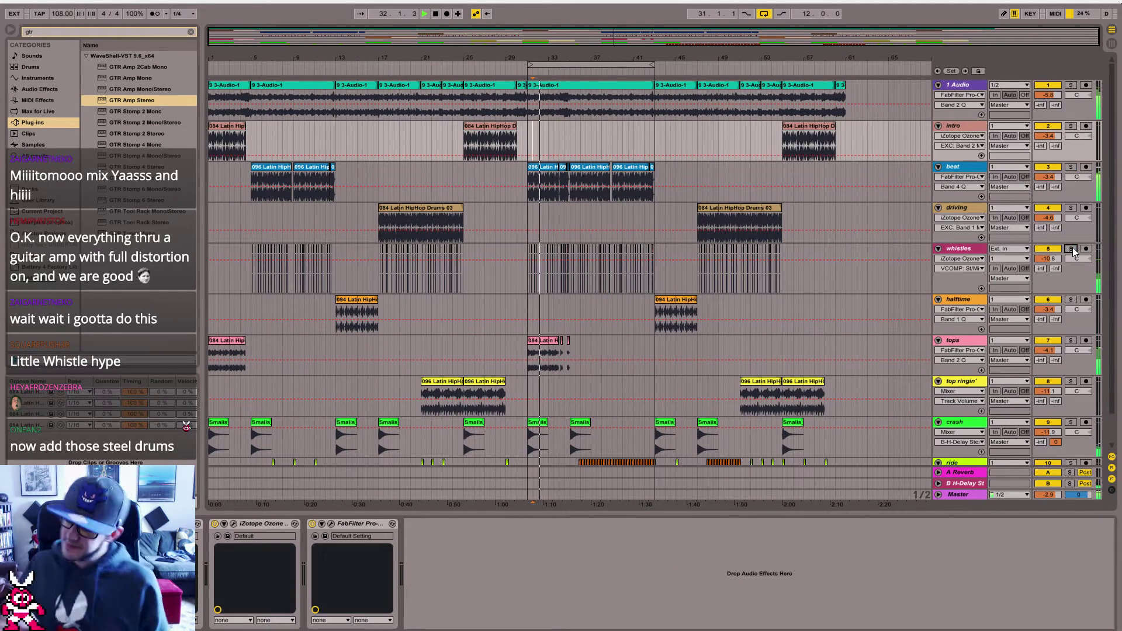
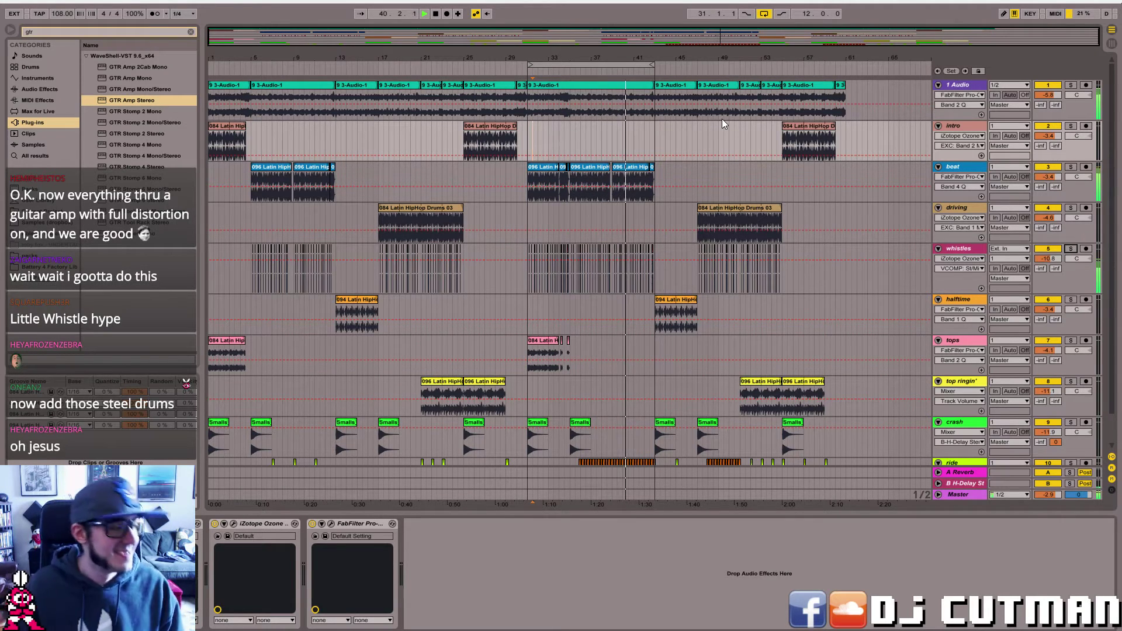
left_click(764, 14)
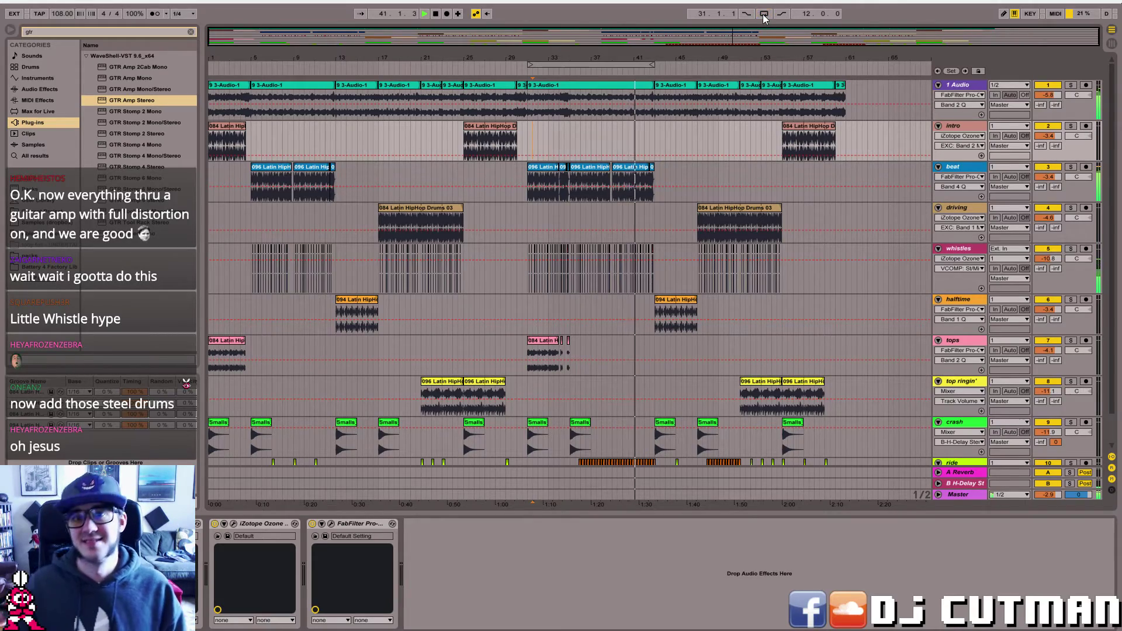
left_click_drag(752, 31, 598, 370)
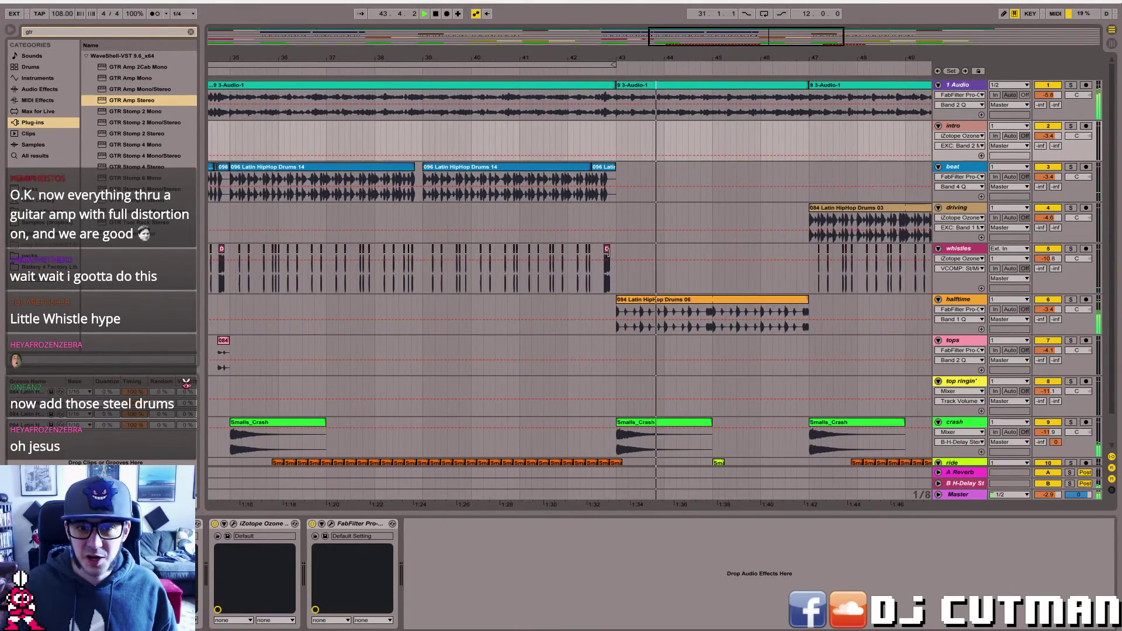
left_click(607, 250)
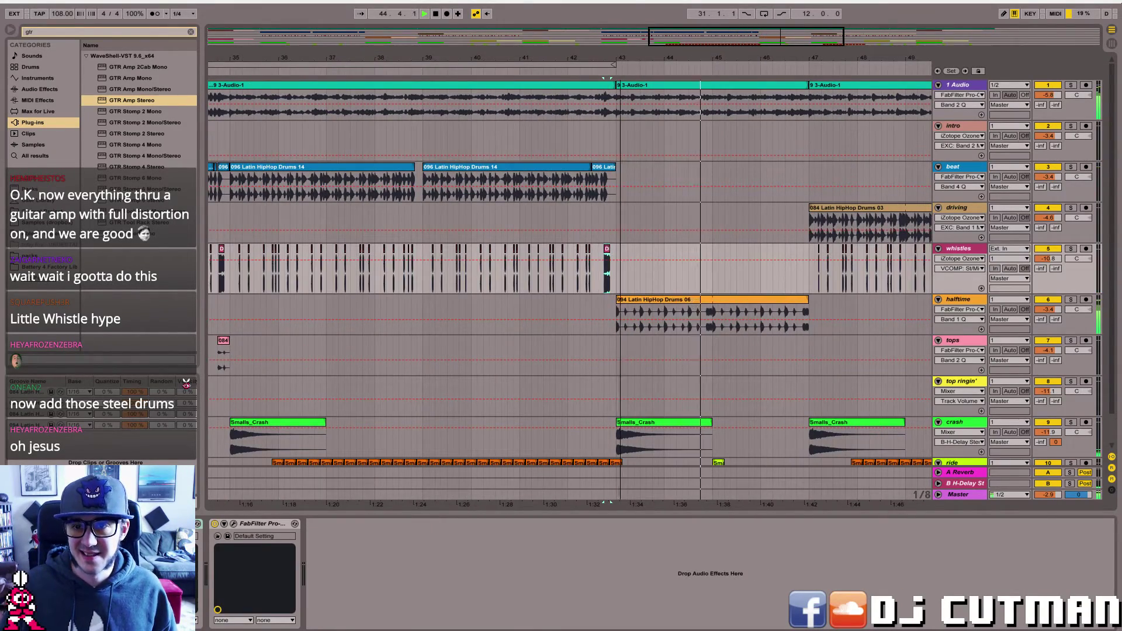
key("minus")
key("minus")
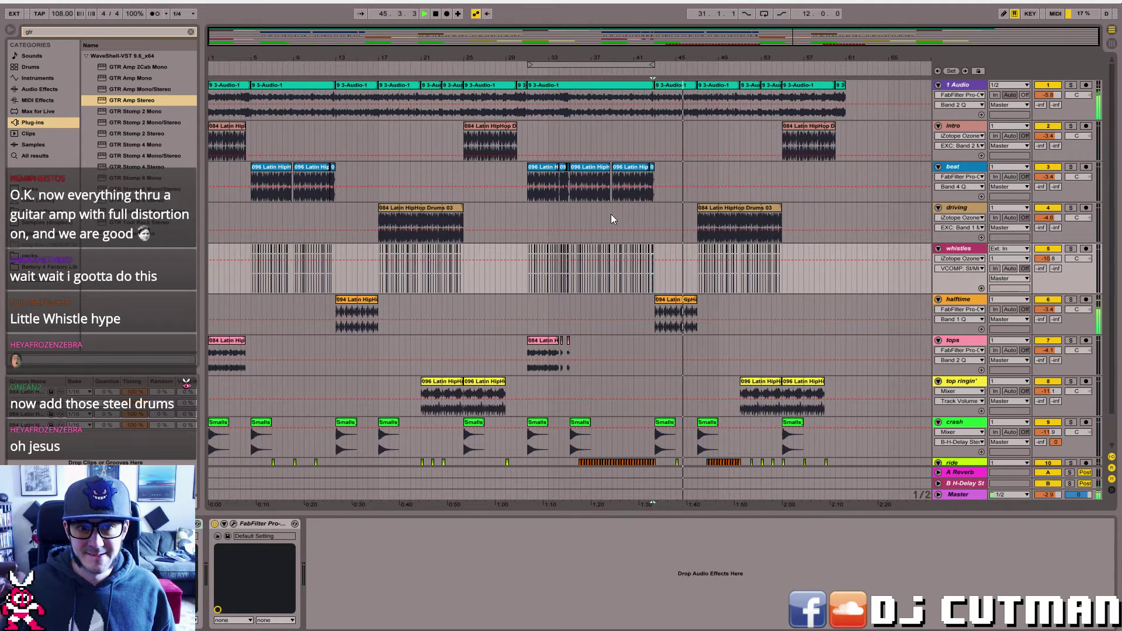
left_click(531, 286)
key("space")
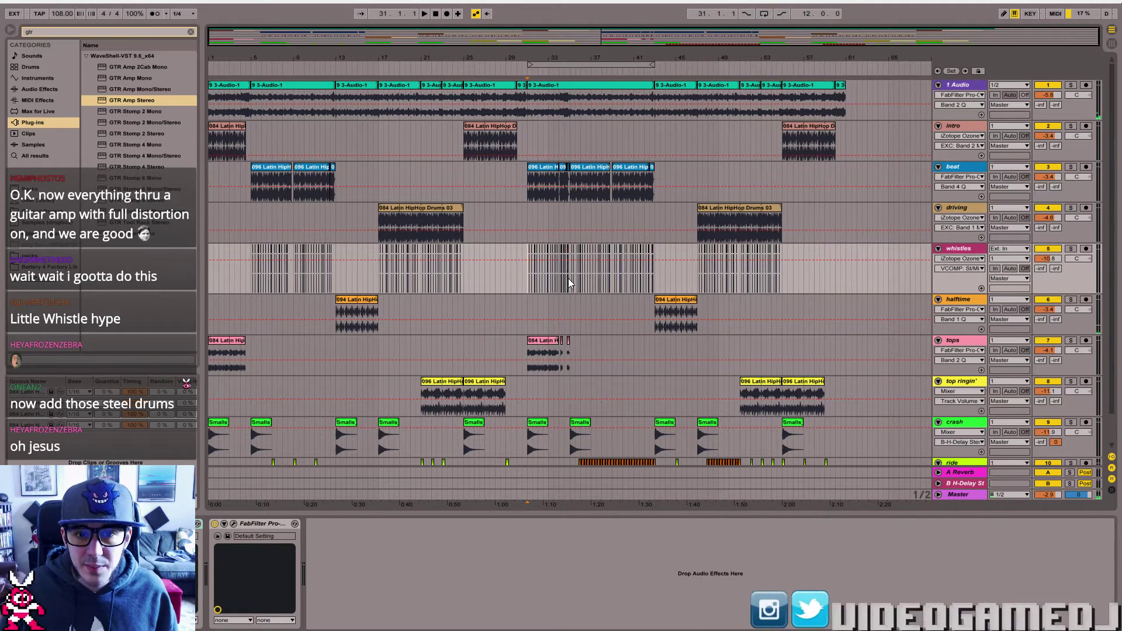
left_click_drag(530, 286, 608, 291)
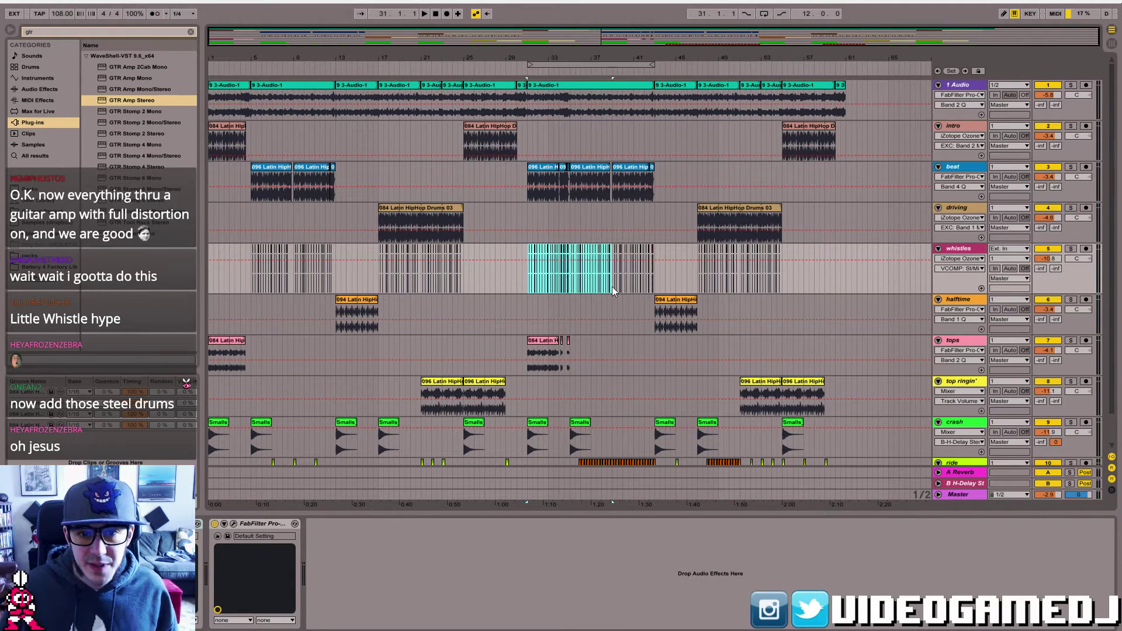
left_click(252, 287)
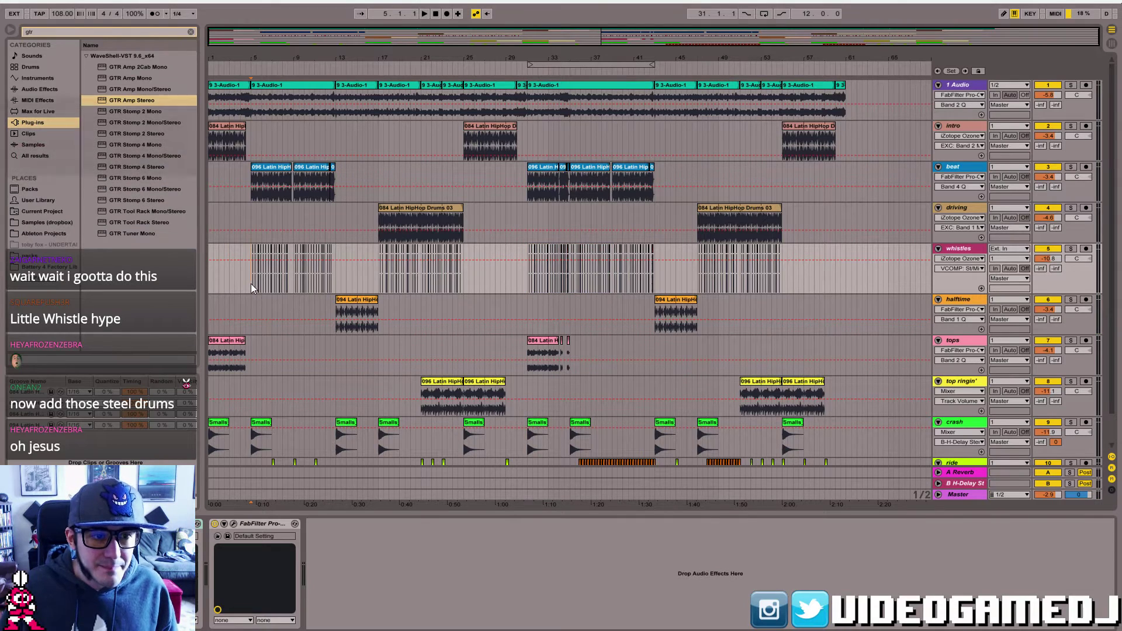
left_click(337, 285, "shift")
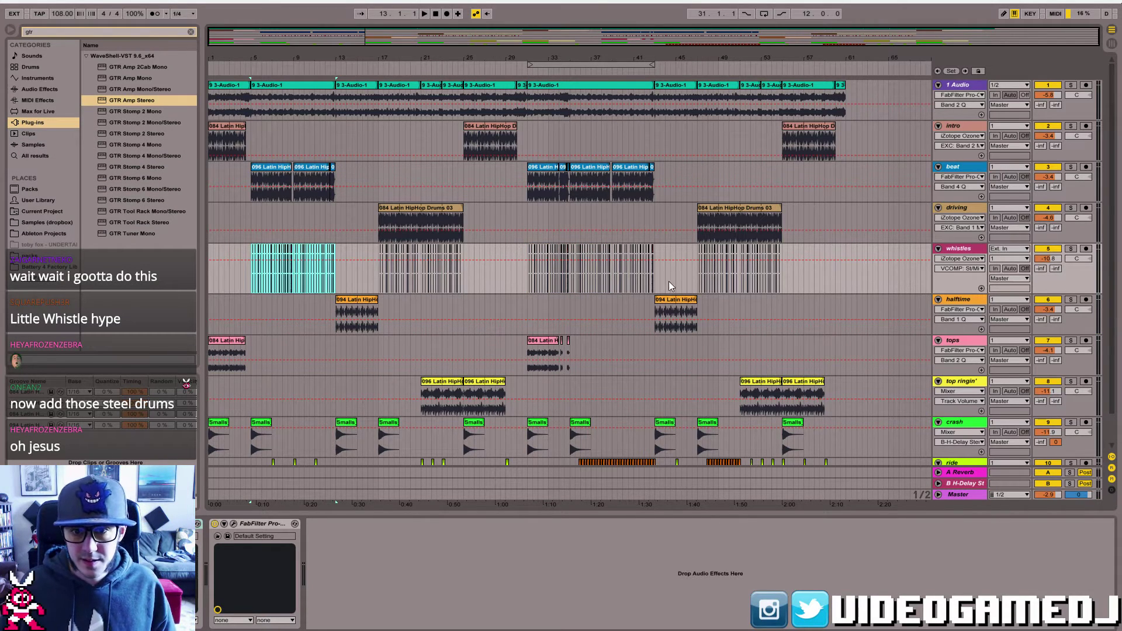
- Copy the long whistle from beat 4 of bar 42 to the last half beat of bar 48 on the whistles track
left_click(686, 282)
left_click_drag(764, 35, 762, 140)
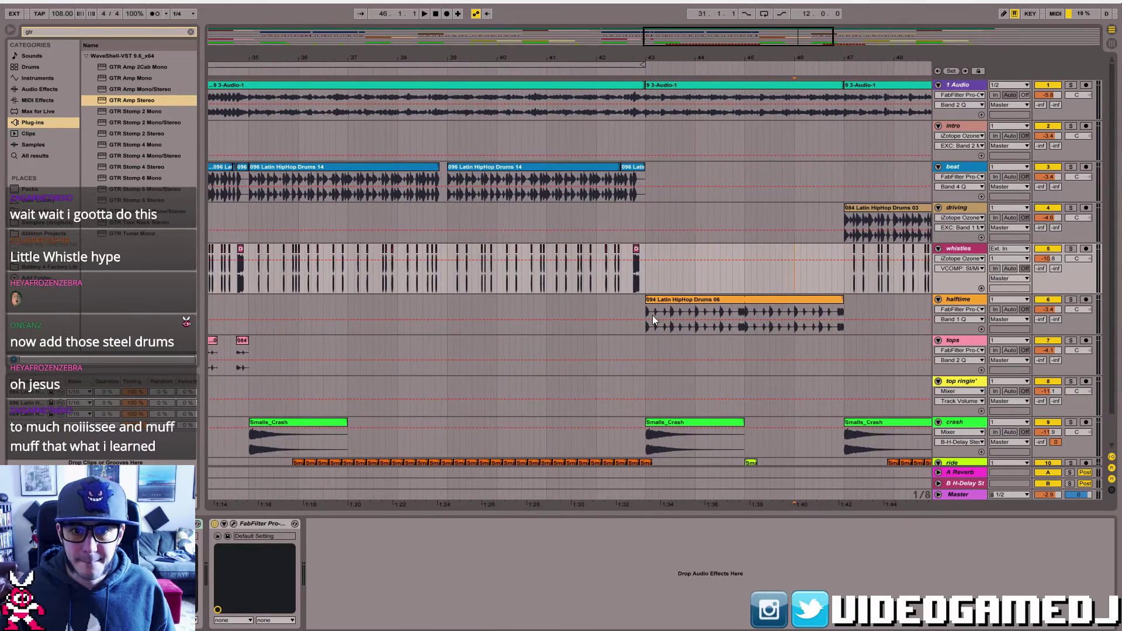
left_click(645, 240)
left_click(637, 251)
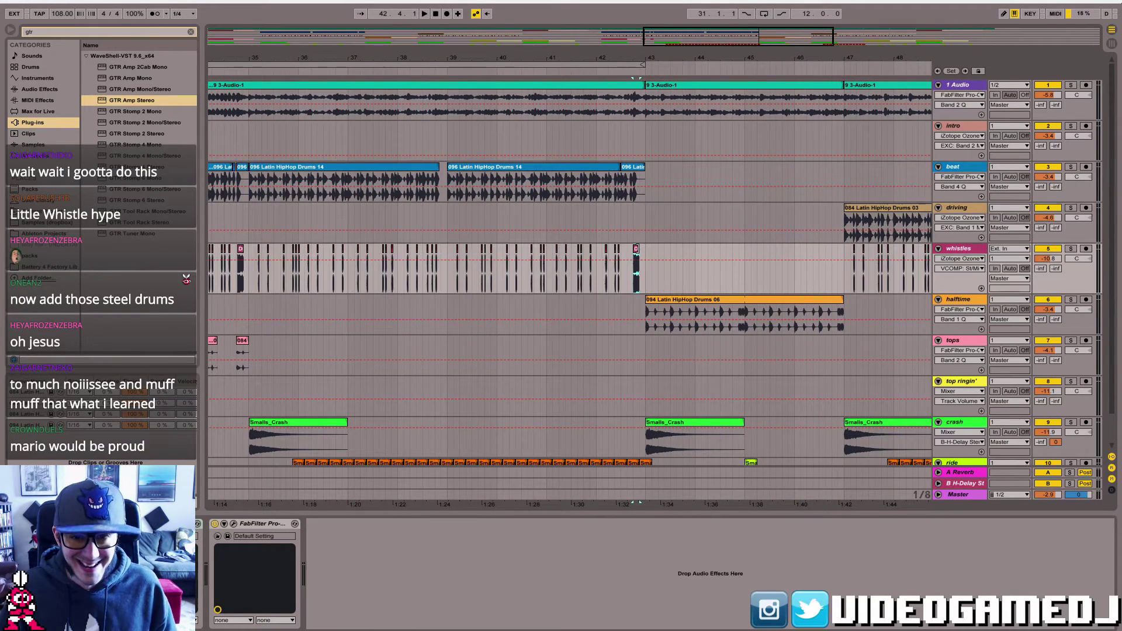
left_click(839, 280)
key("space")
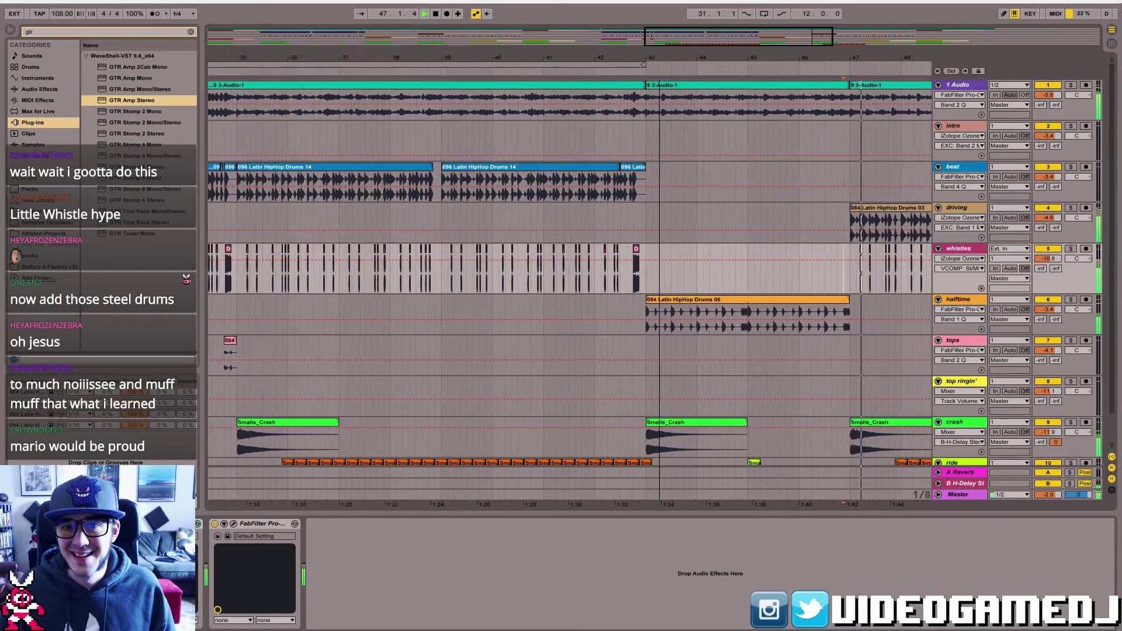
key("plus")
key("plus")
key("plus")
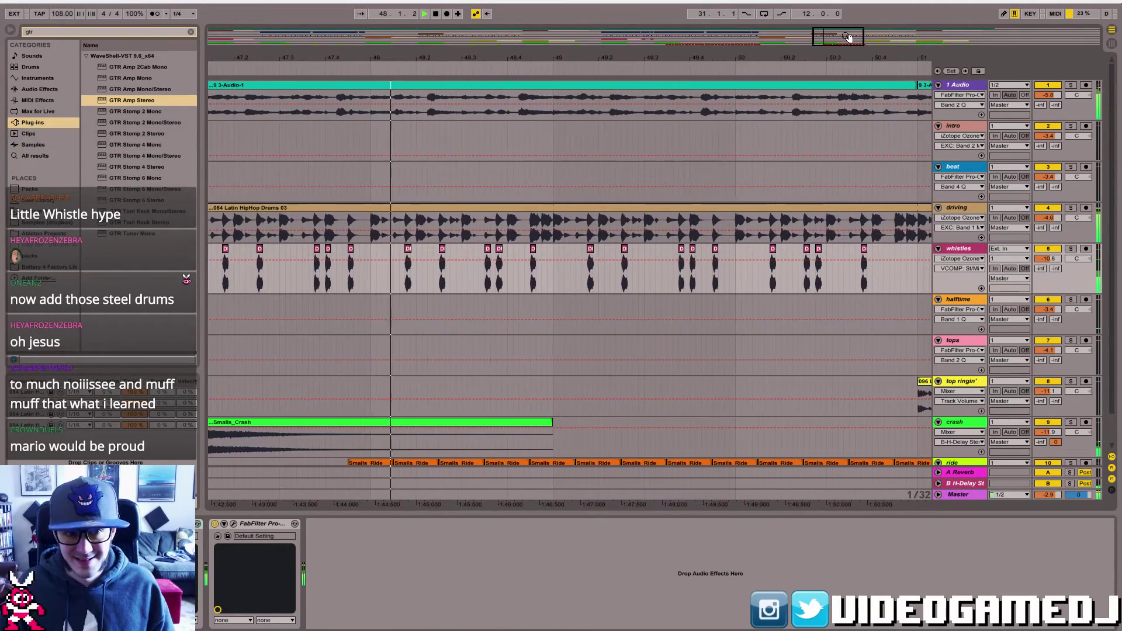
left_click(531, 286)
left_click_drag(831, 44, 830, 10)
- Loop bars 47 to 54 over the second driving drum clip
left_click(704, 207)
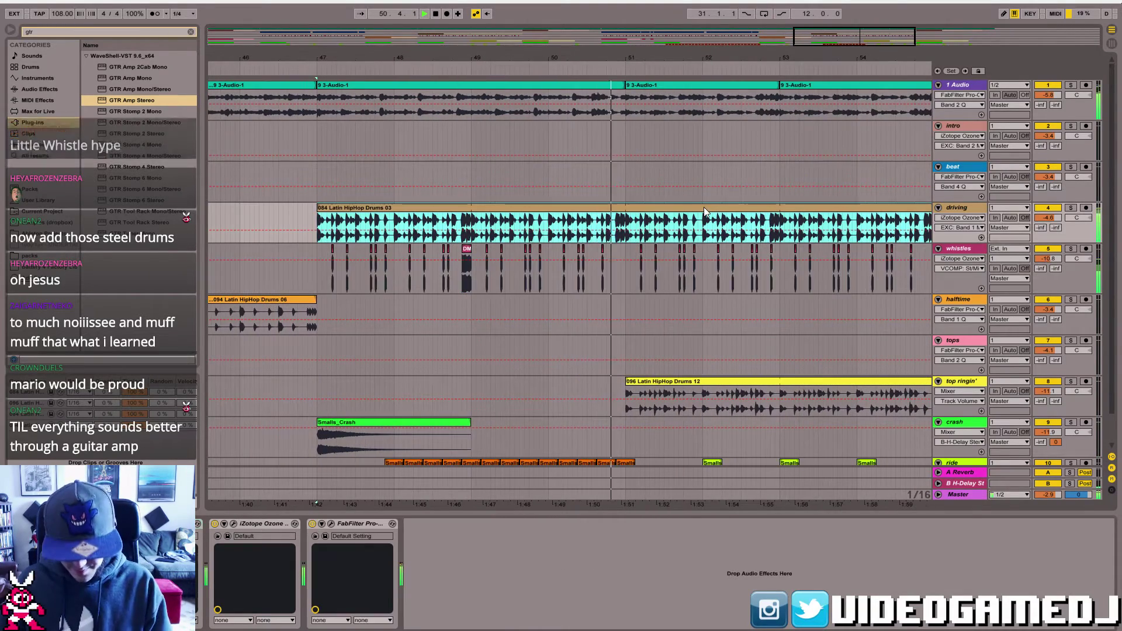
key("ctrl+l")
left_click_drag(458, 57, 458, 76)
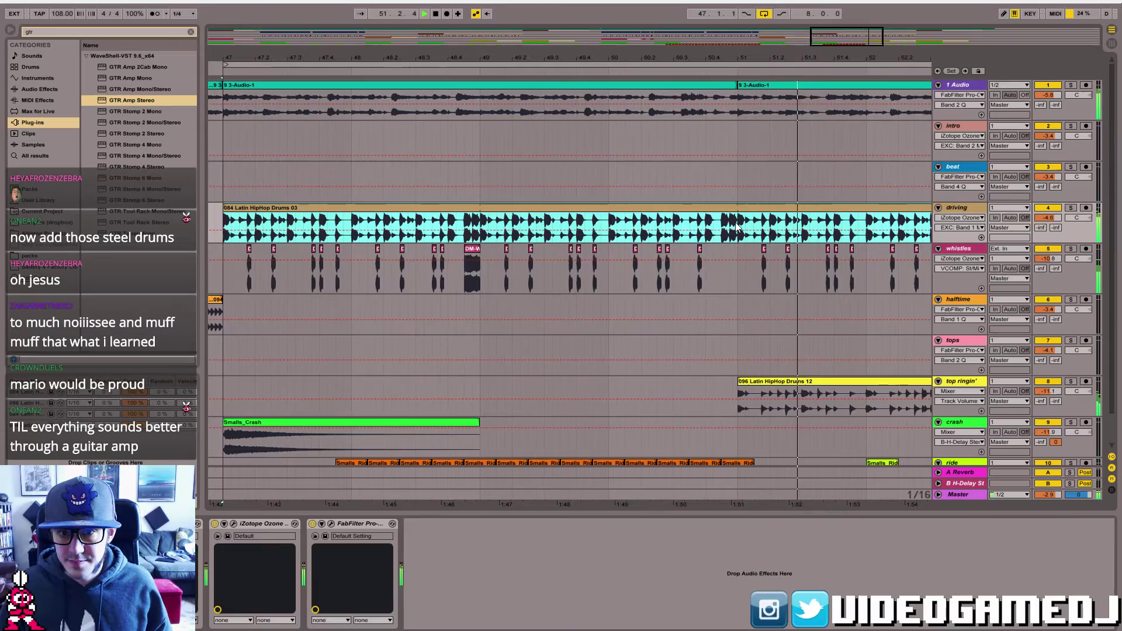
- Paste the long whistle on the last half beat of bar 50 and of bar 54 on the whistles track
left_click(723, 275)
key("ctrl+v")
left_click_drag(855, 56, 855, 42)
left_click_drag(453, 58, 215, 73)
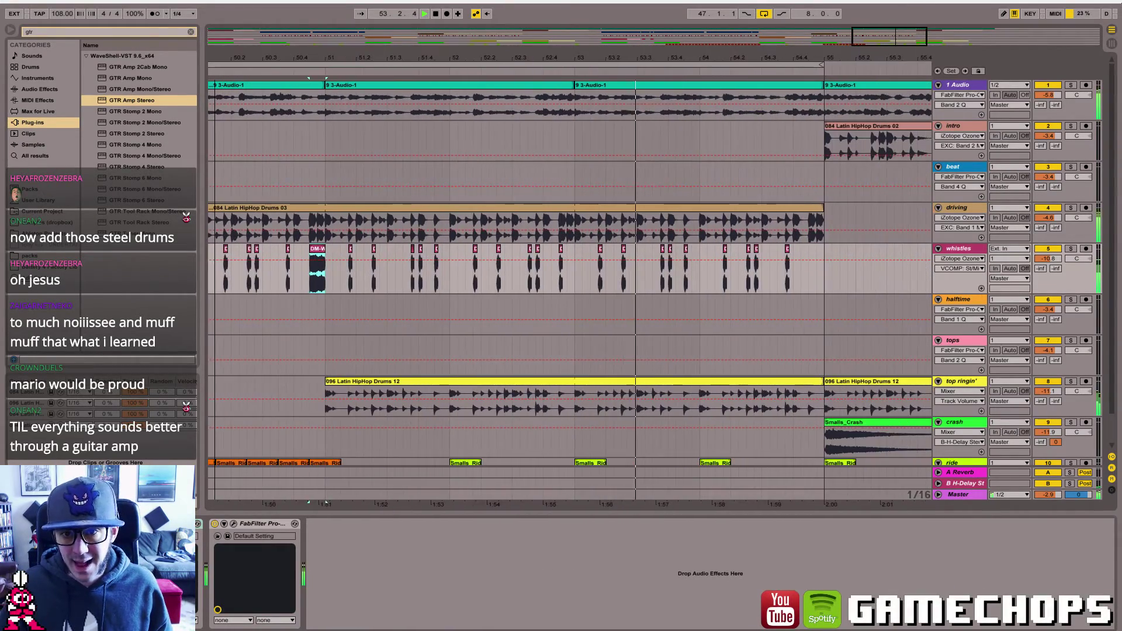
left_click(809, 282)
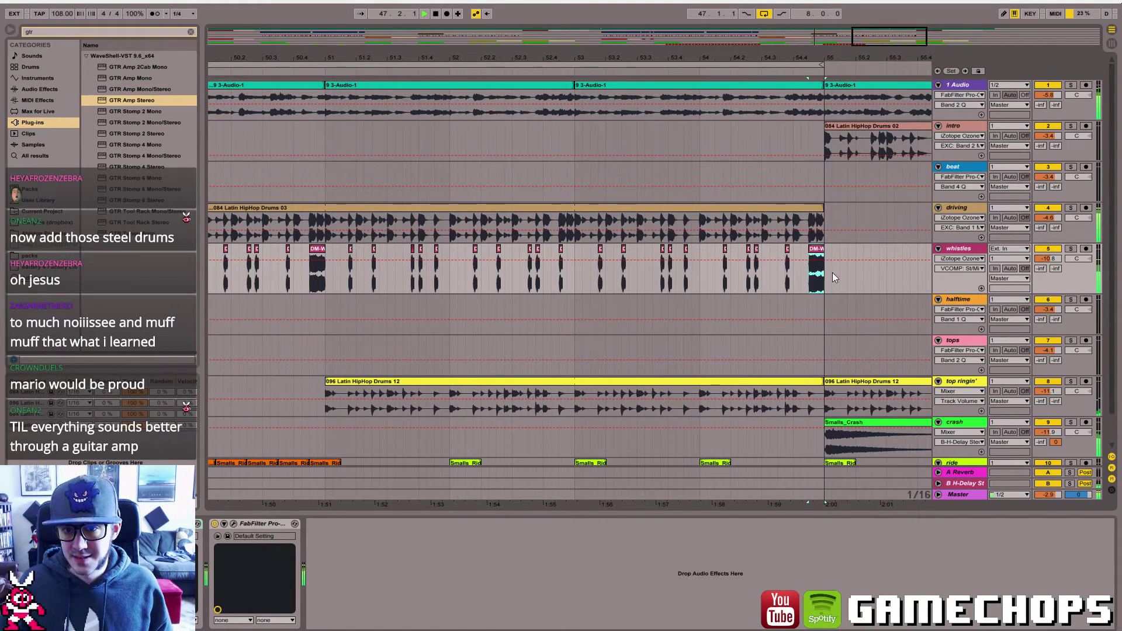
- Move the long whistle at the end of bar 50 to beat 4 and paste a copied short whistle hit directly after it
left_click_drag(910, 30, 1023, 19)
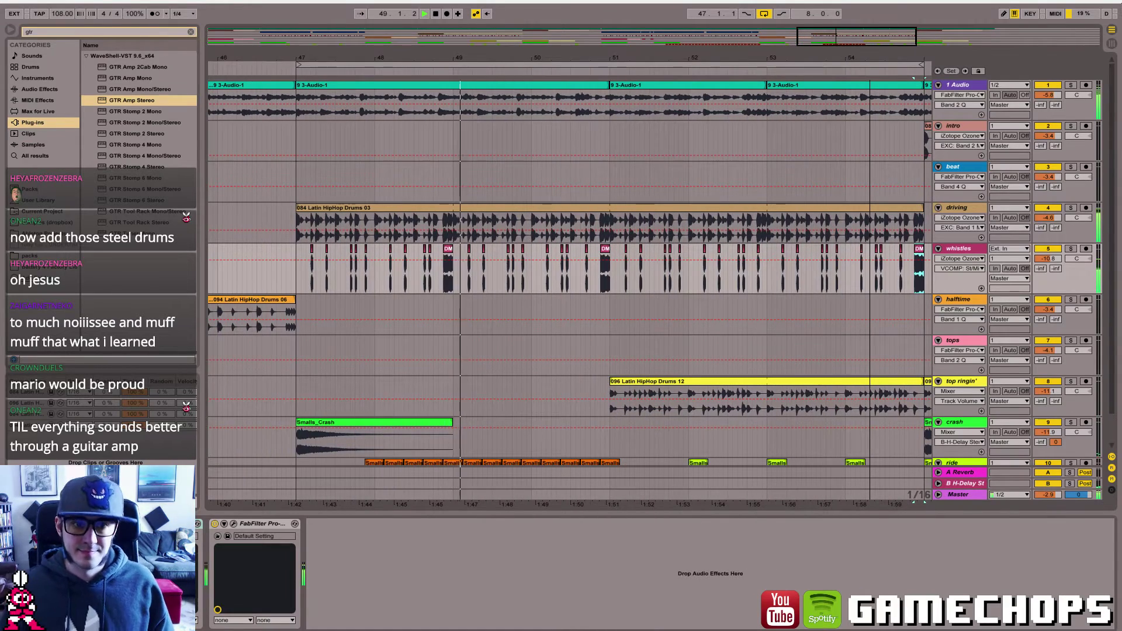
left_click_drag(906, 29, 901, 42)
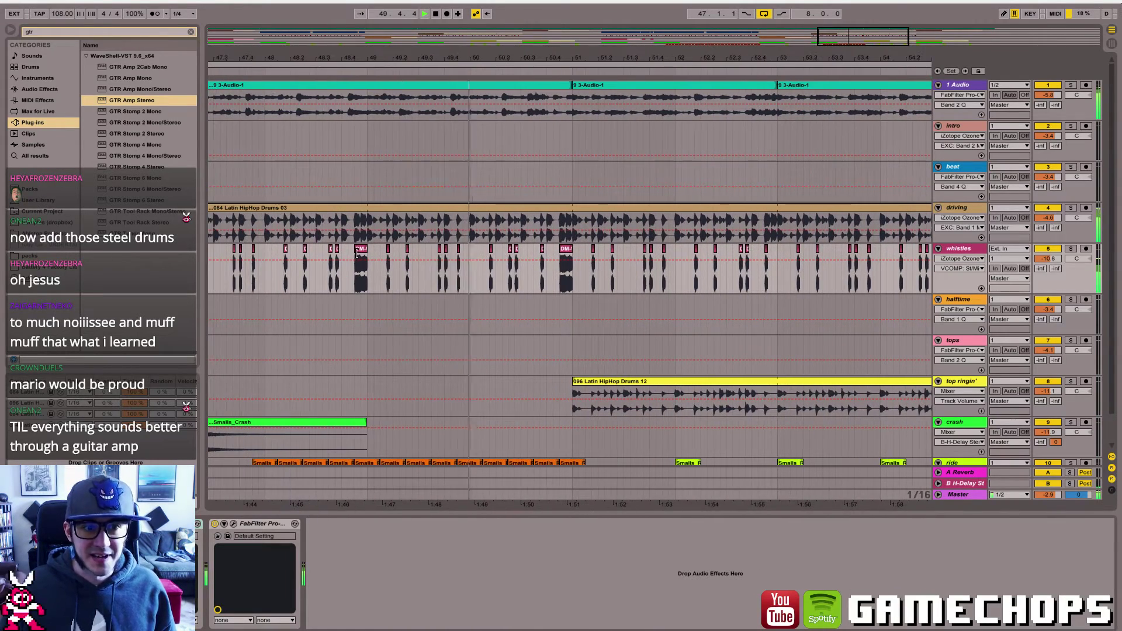
left_click_drag(547, 253, 559, 252)
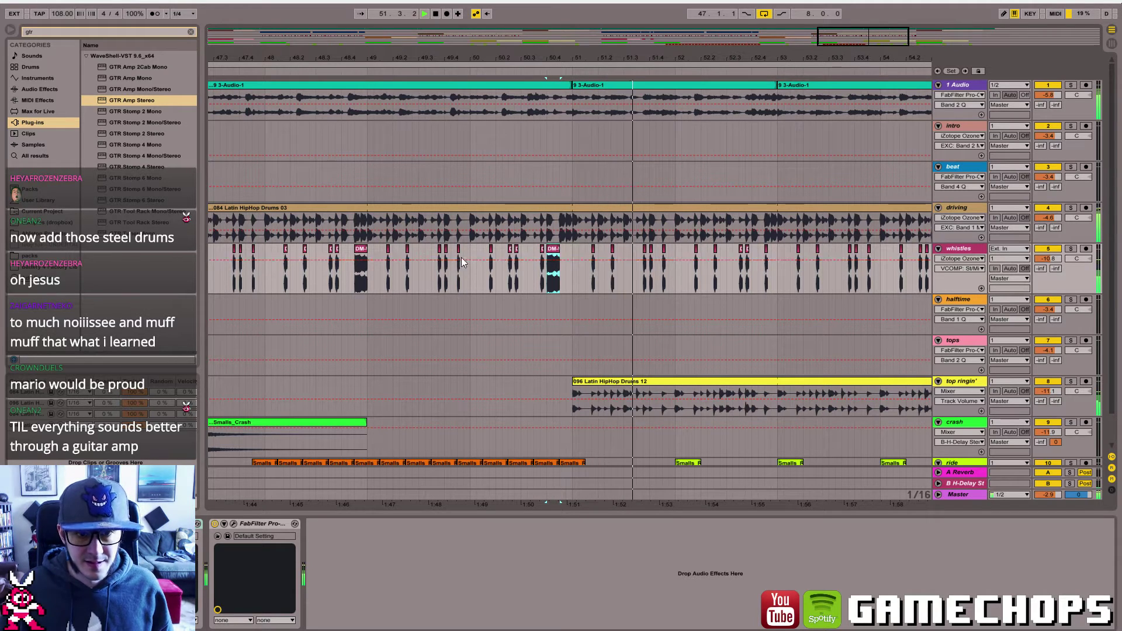
left_click(543, 249)
key("ctrl+c")
left_click(559, 276)
key("ctrl+v")
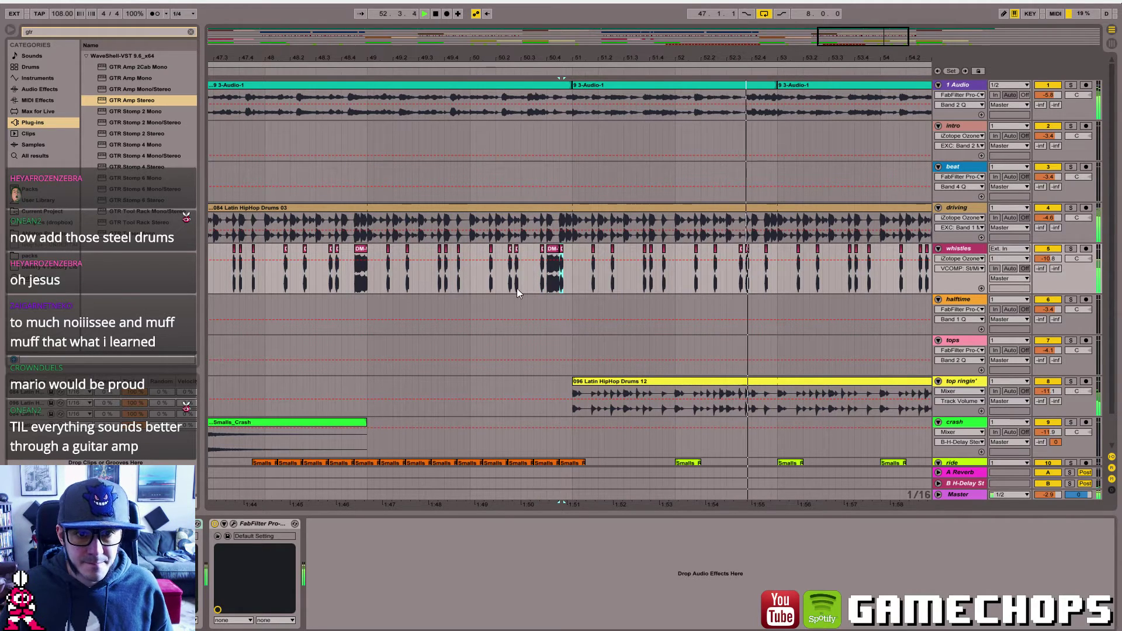
- Move the long whistle at the end of bar 48 half a beat earlier to beat 4
left_click(432, 282)
left_click(349, 257)
left_click_drag(349, 257, 338, 253)
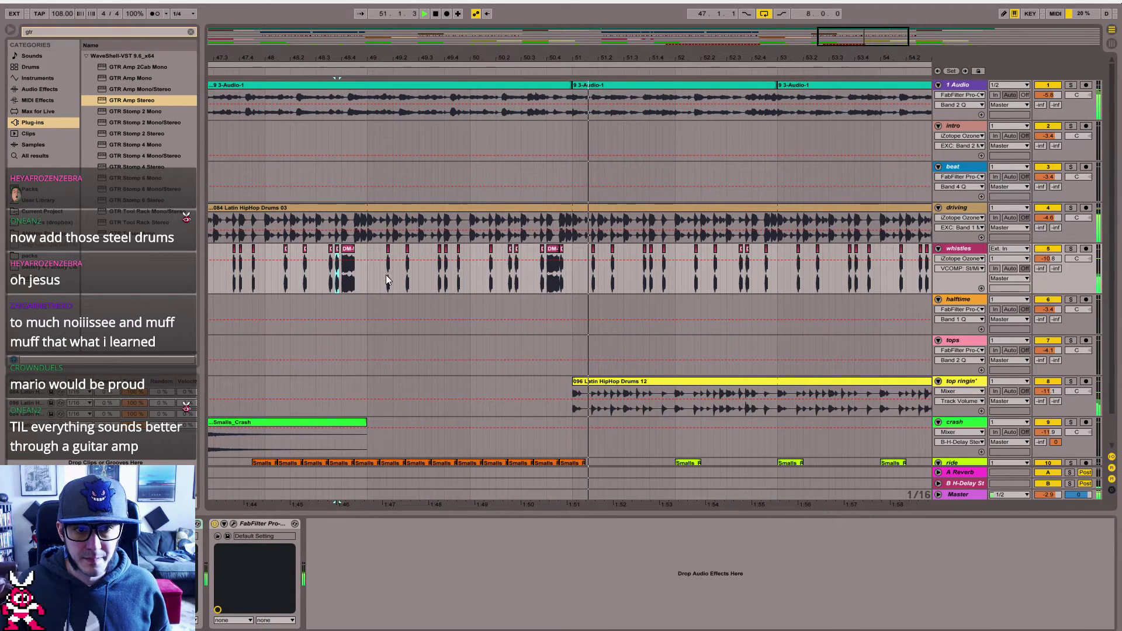
- Try the short whistle hit after the long whistle in bar 50 a sixteenth later, audition it, and move it back
left_click_drag(896, 26, 896, 41)
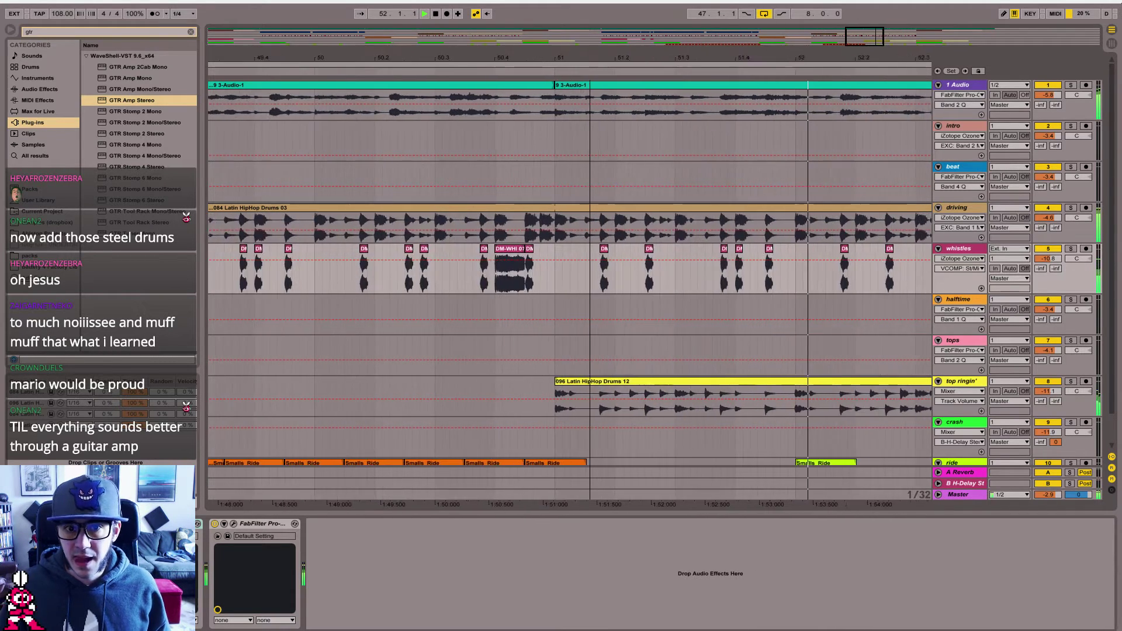
left_click_drag(531, 269, 545, 269)
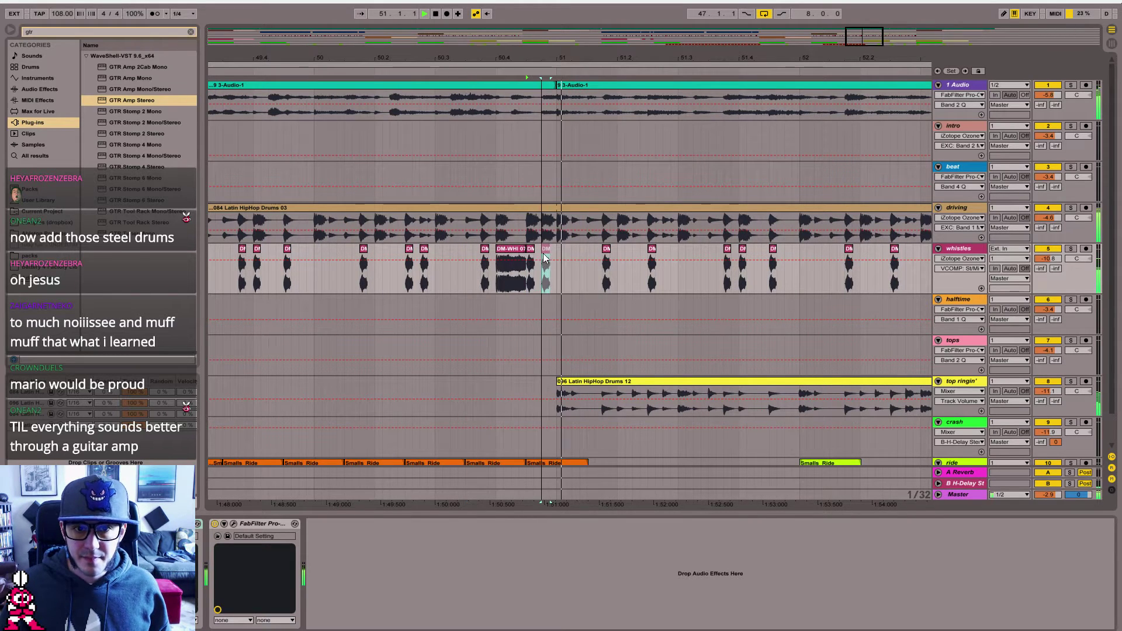
left_click(412, 294)
key("space")
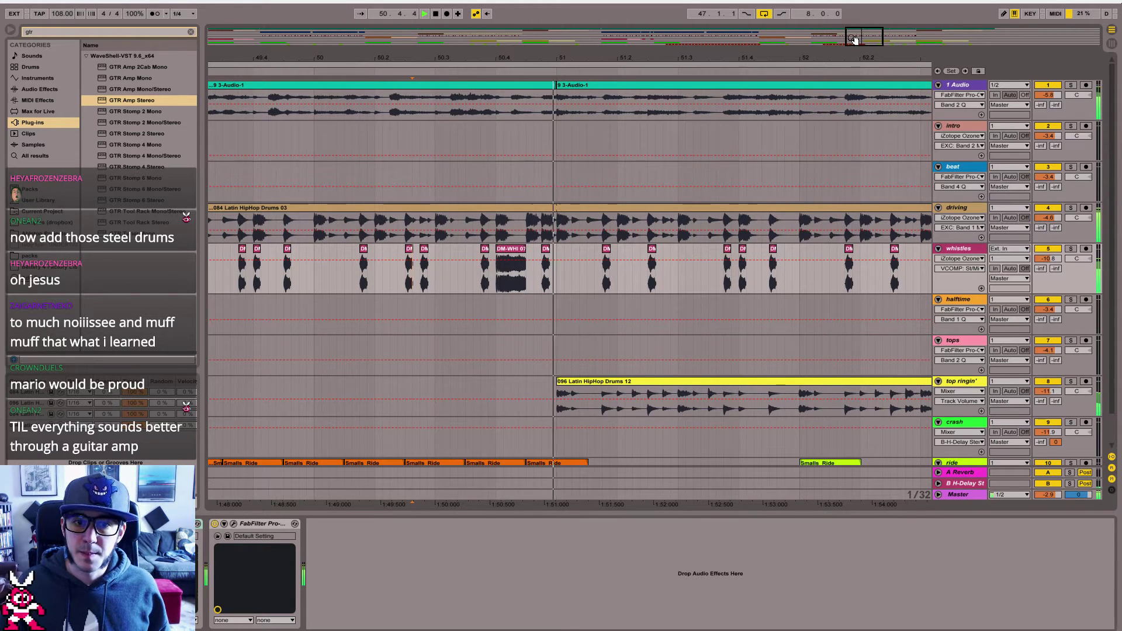
left_click(547, 257)
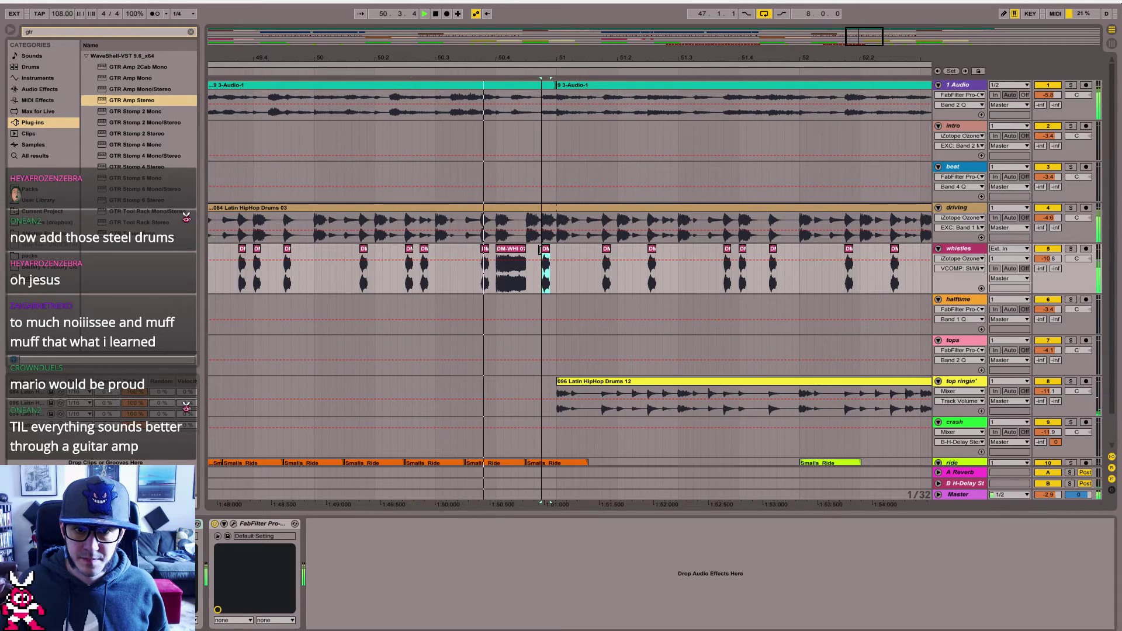
left_click_drag(547, 255, 531, 255)
key("space")
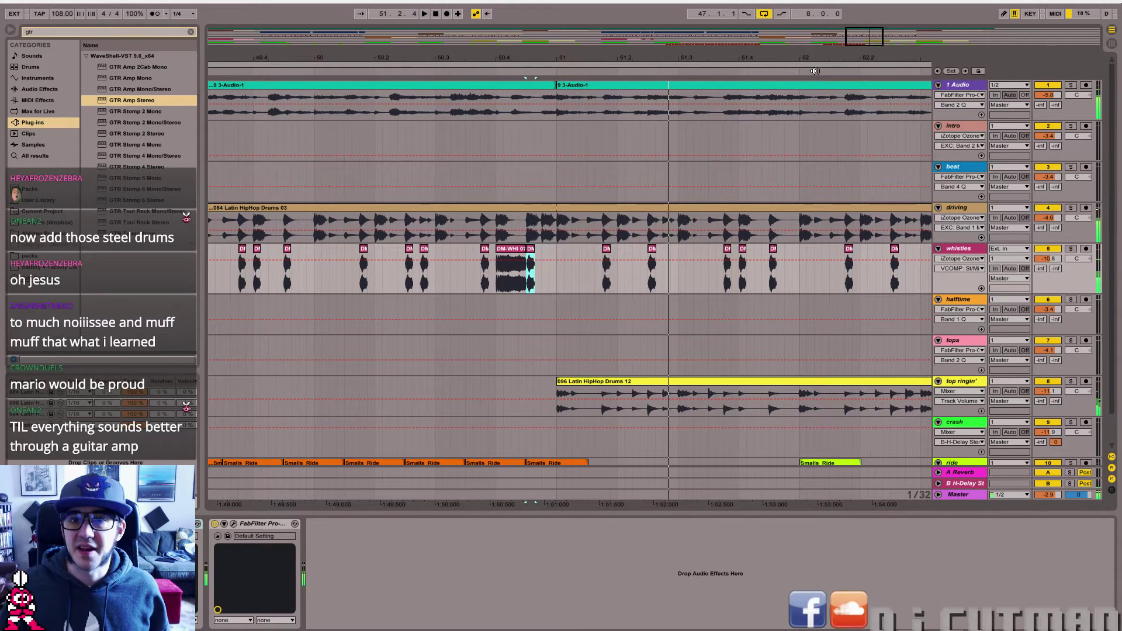
- Trim the tails of the long whistle on beat 4 of bar 50 and the short hit following it, auditioning the fill
left_click_drag(817, 60, 863, 59)
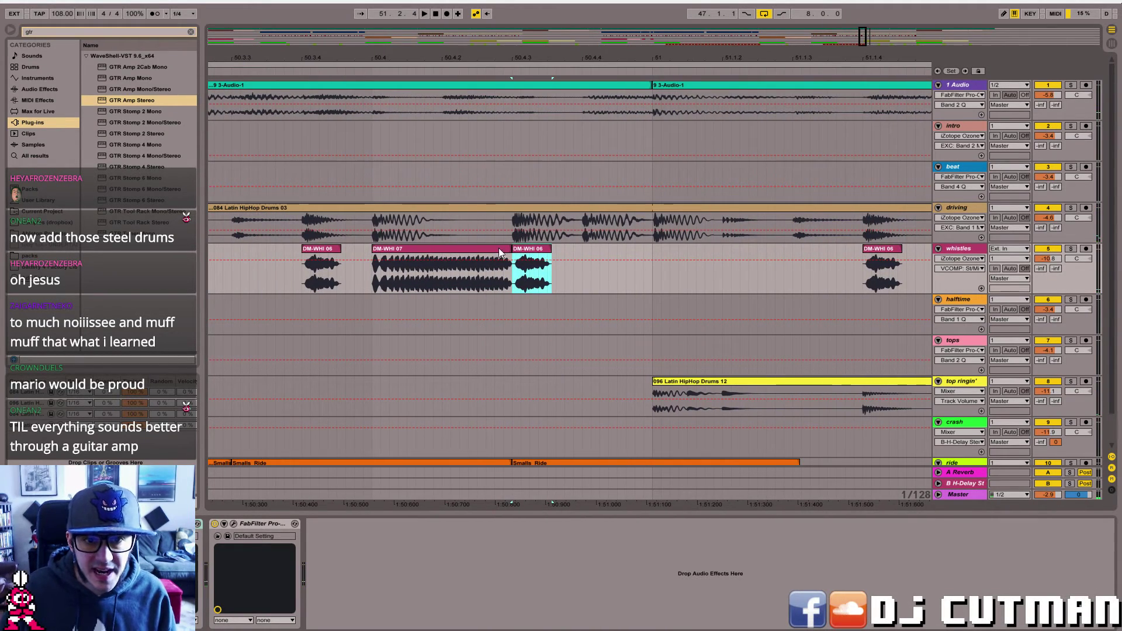
left_click_drag(510, 249, 494, 249)
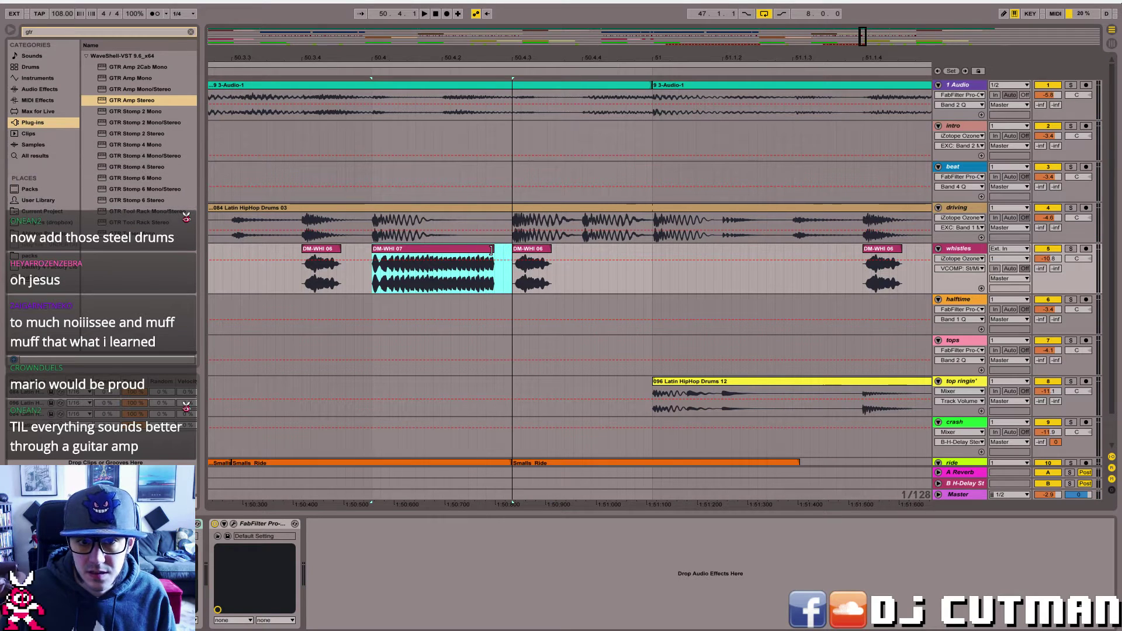
left_click(267, 273)
key("space")
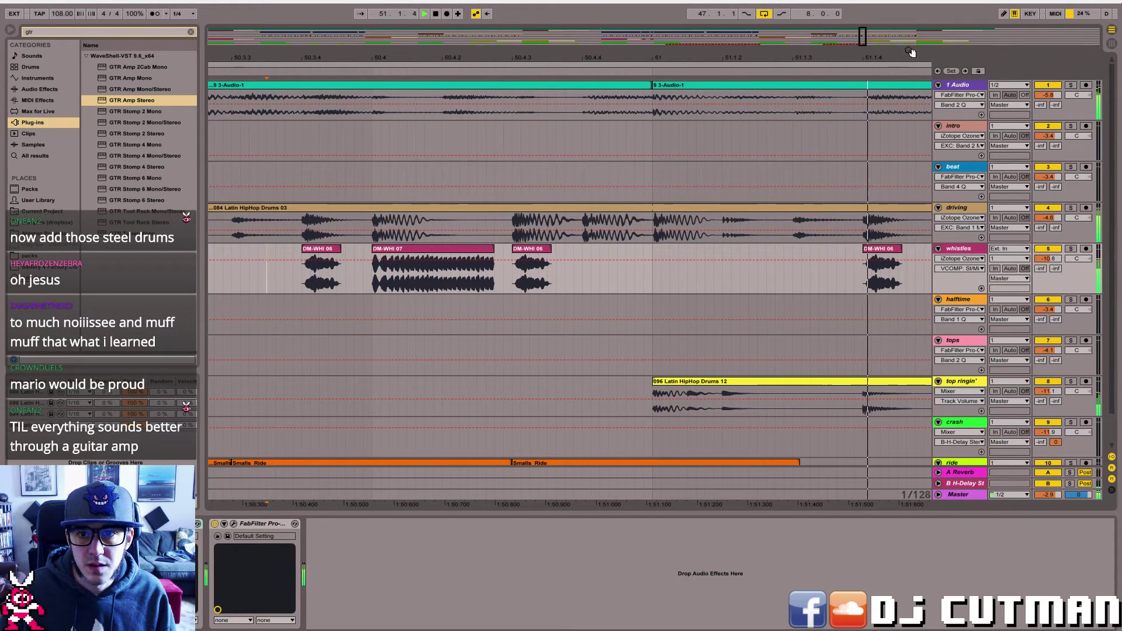
left_click(523, 249)
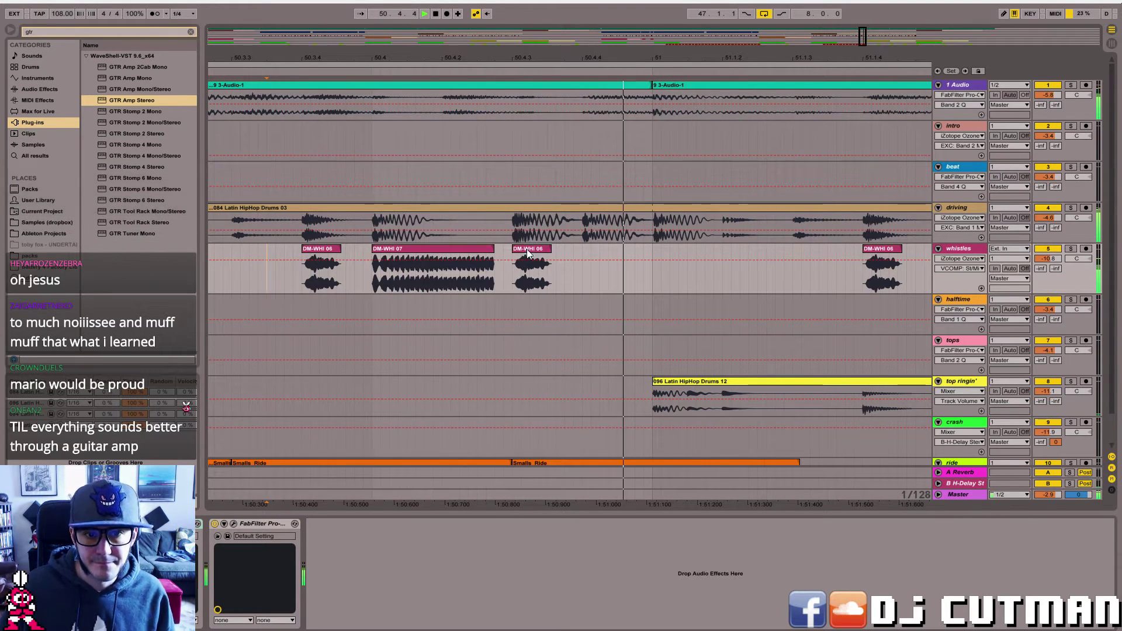
key("shift+Tab")
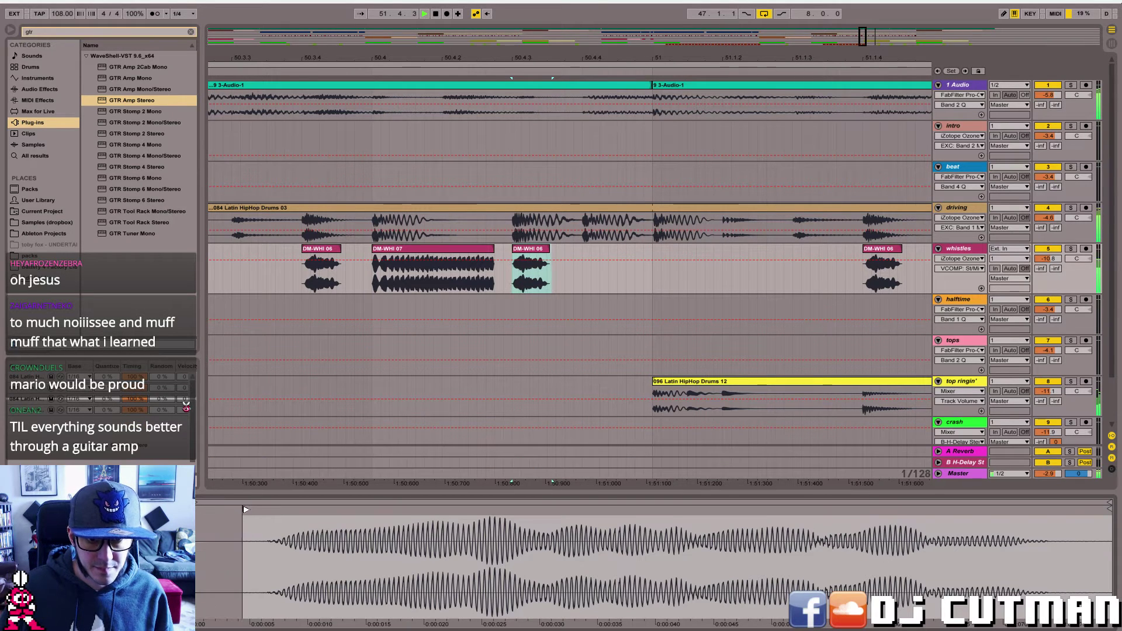
left_click(240, 301)
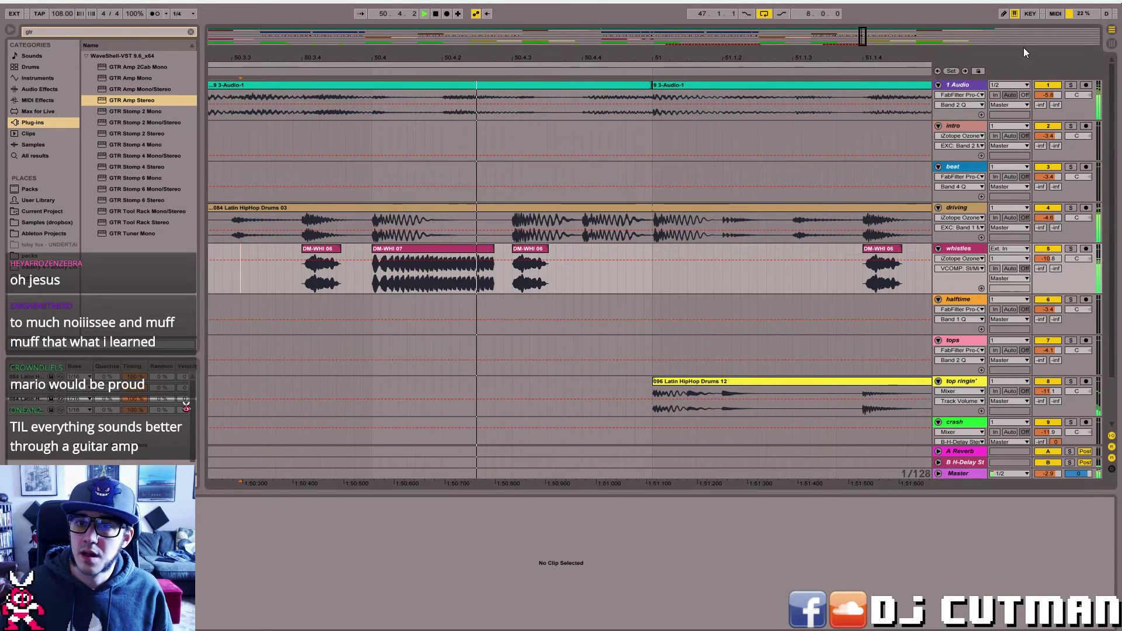
- Replace the long whistle on beat 4 of bar 48 with a copy of the long-and-short whistle fill from bar 50
left_click_drag(863, 37, 863, 21)
left_click_drag(622, 58, 622, 72)
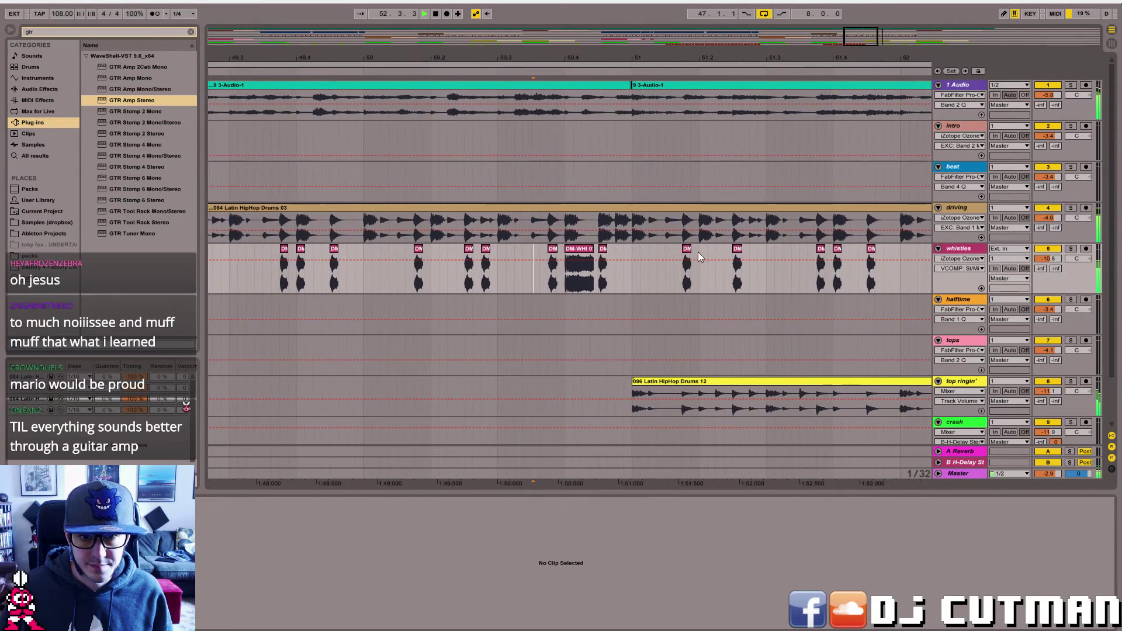
left_click(578, 254)
left_click(606, 290, "shift")
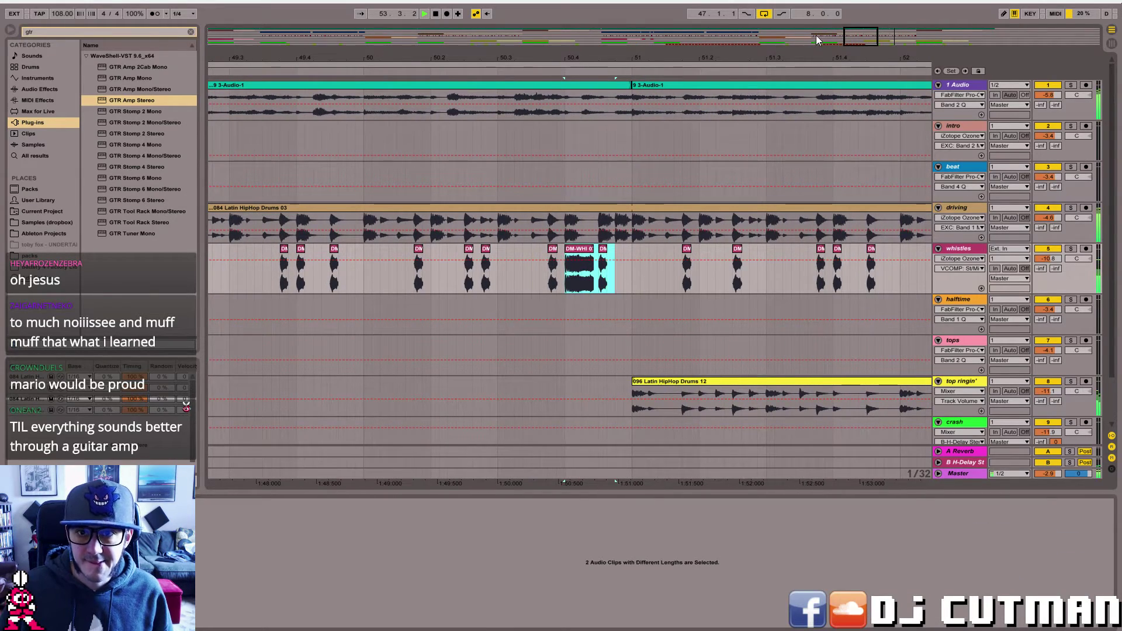
key("minus")
left_click(397, 254)
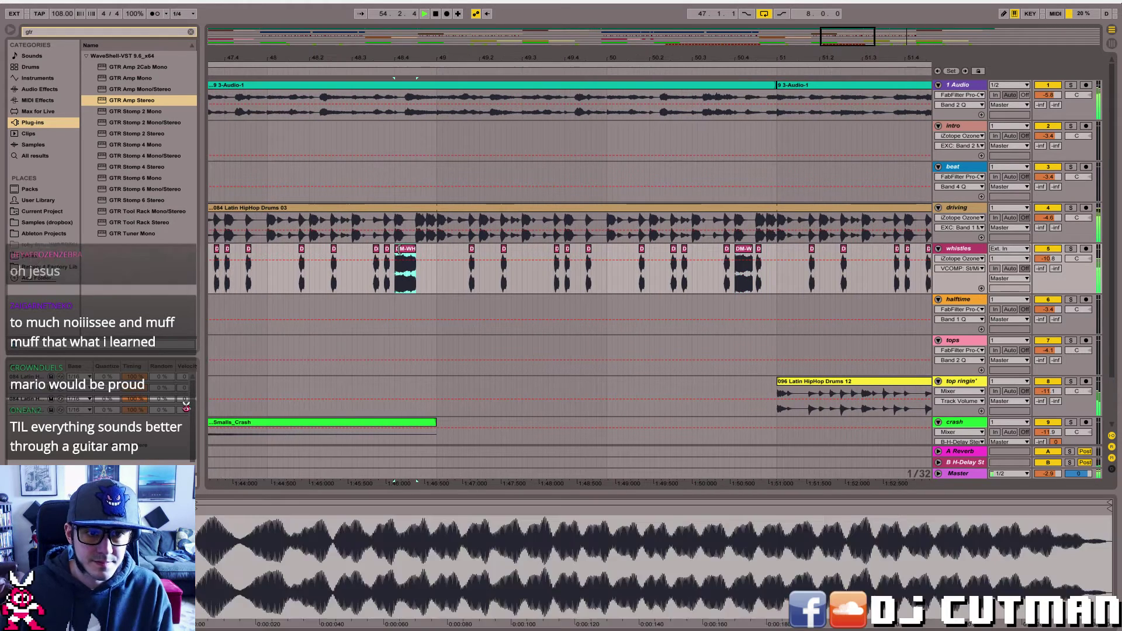
key("Delete")
key("ctrl+v")
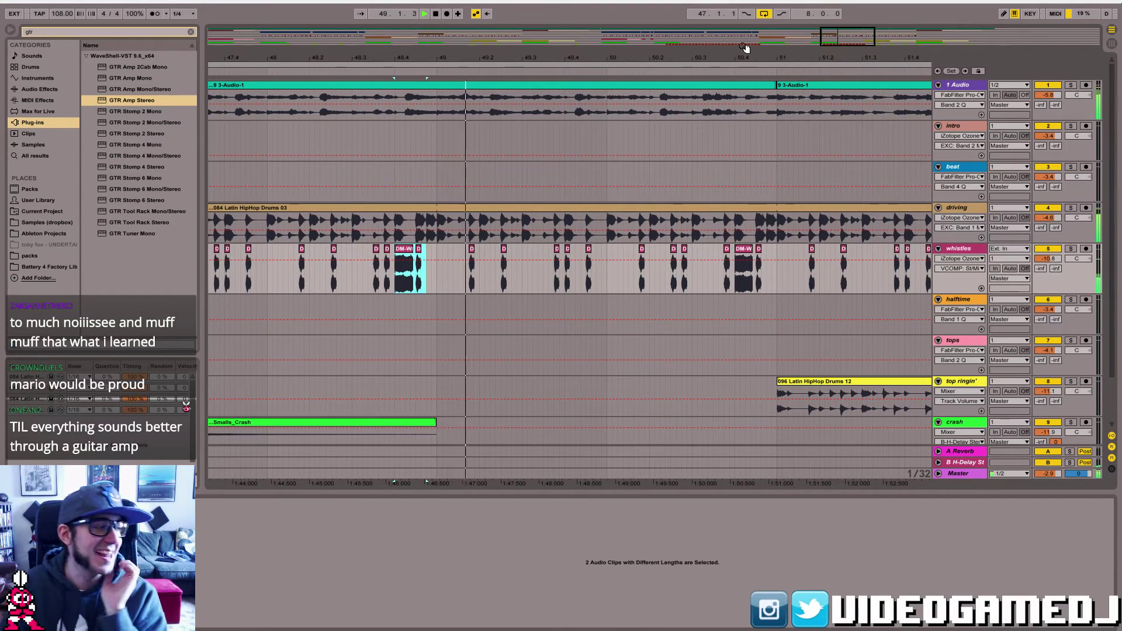
- Move the short whistle hit just before beat 4 of bar 52 a sixteenth later onto the beat
left_click_drag(767, 42, 880, 39)
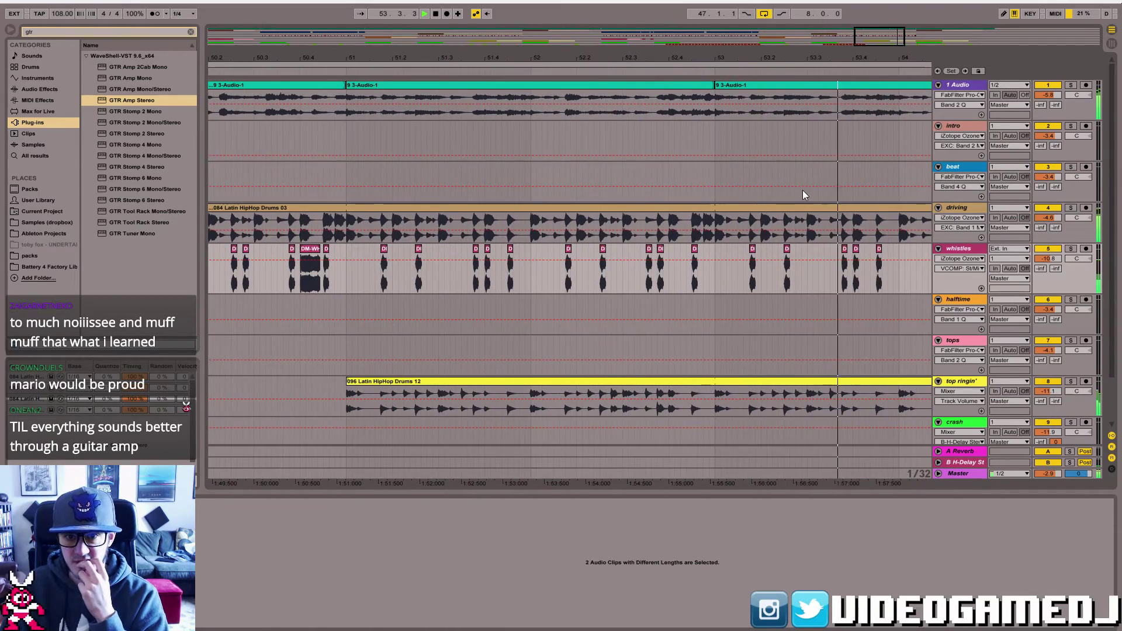
left_click_drag(660, 249, 672, 250)
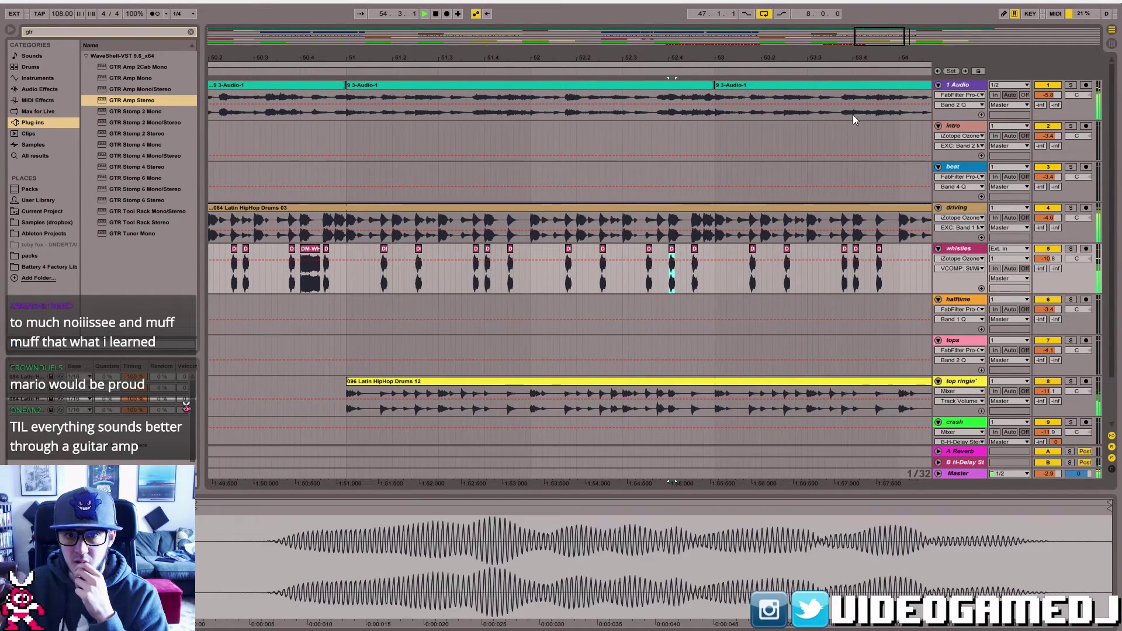
left_click_drag(883, 39, 884, 33)
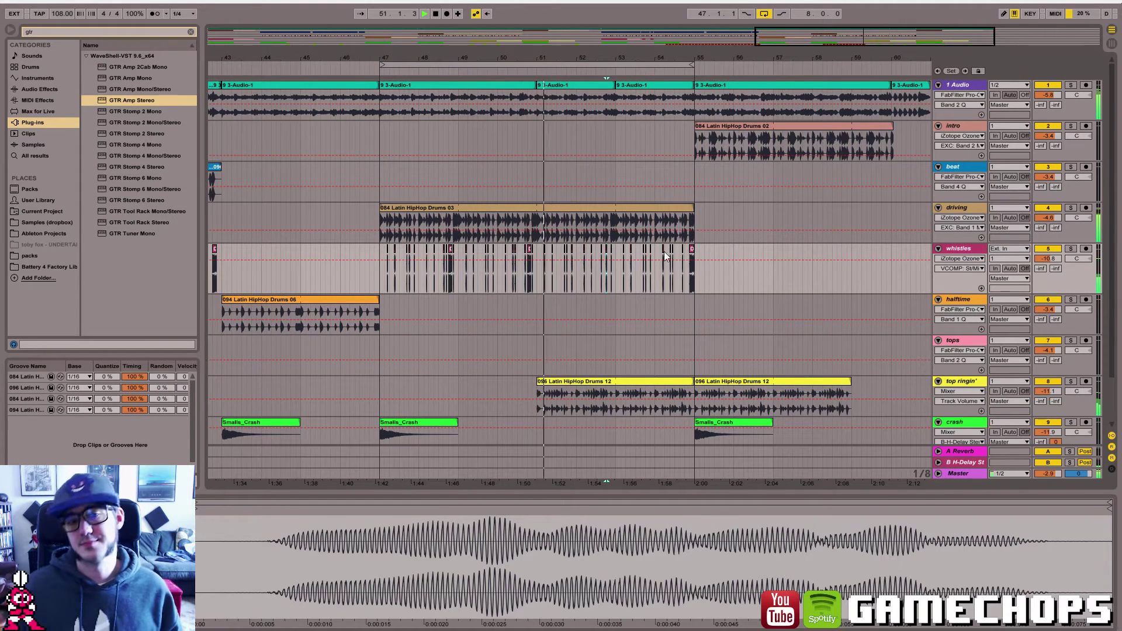
key("alt+Tab")
key("Tab")
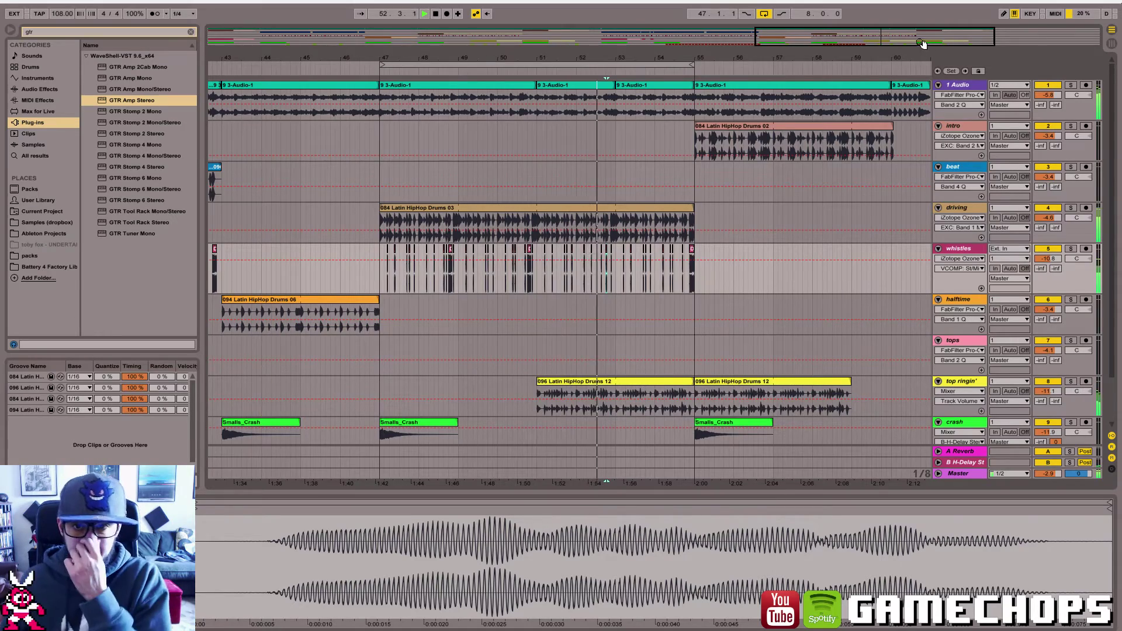
- Copy the whistle pattern over the second driving drum clip onto bars 17 to 24 under the first one, and turn off looping
left_click_drag(922, 43, 833, 34)
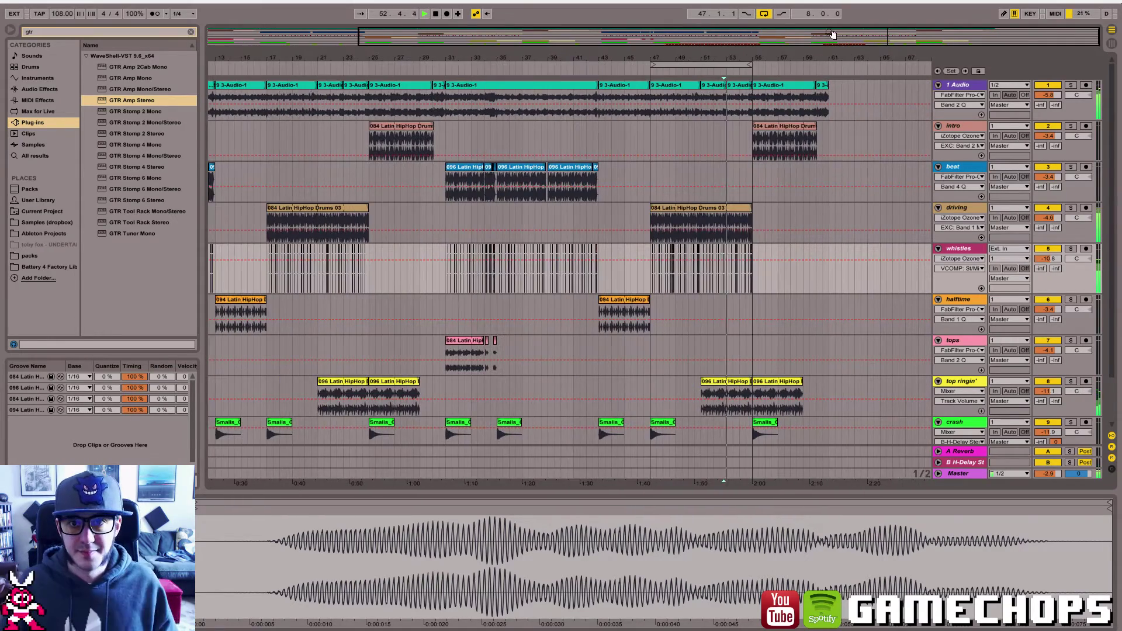
left_click_drag(757, 294, 648, 282)
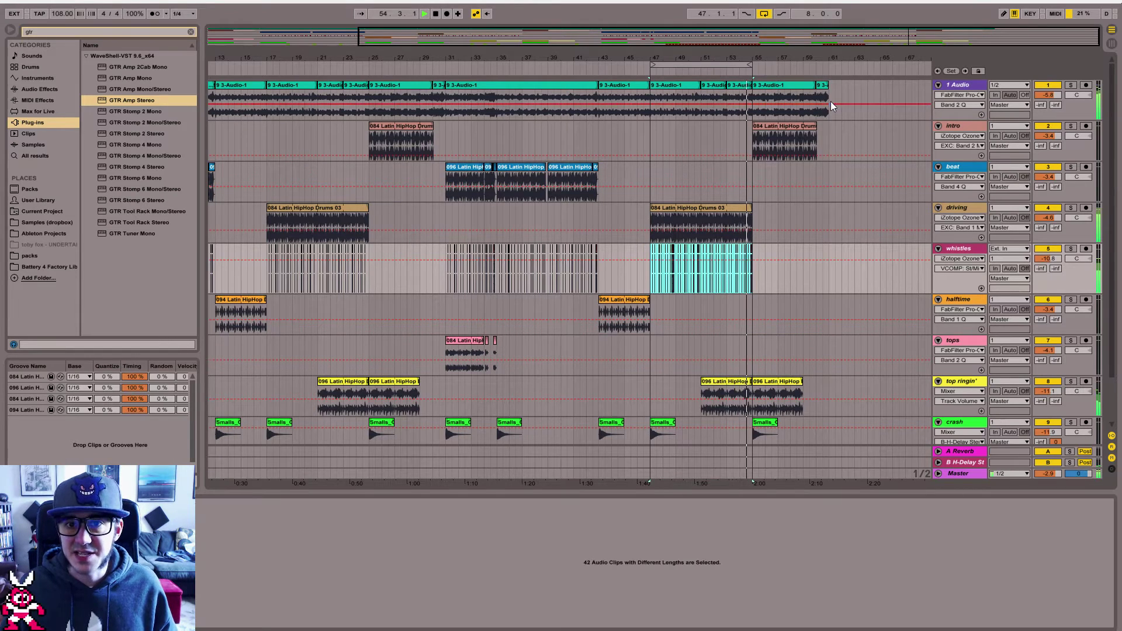
left_click(765, 13)
left_click_drag(370, 284, 265, 282)
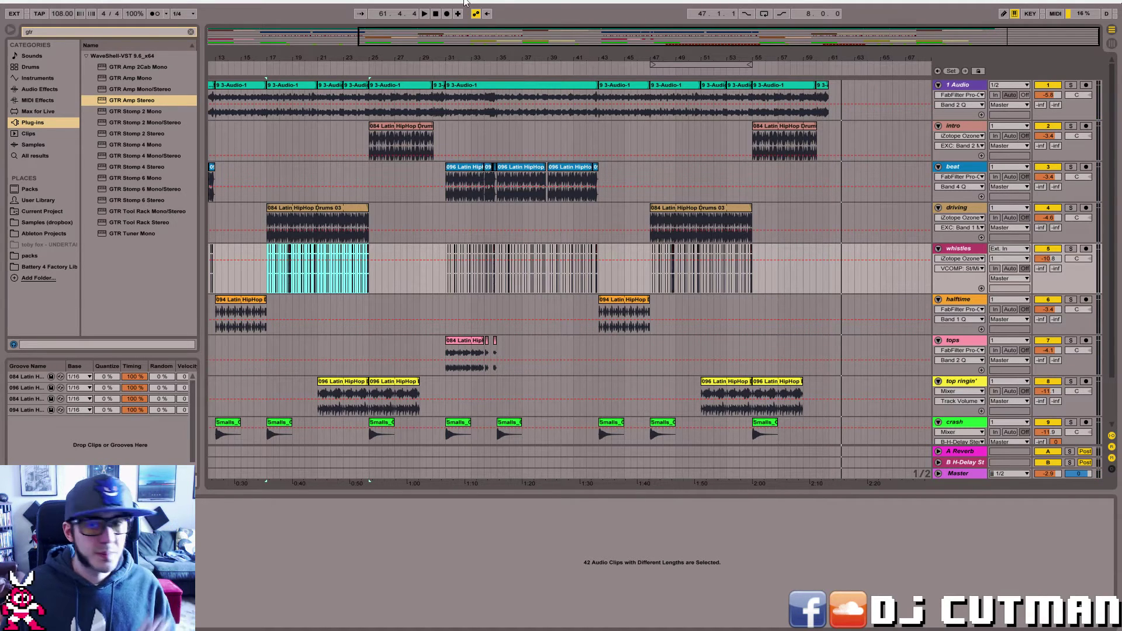
- Play the track from the start to hear the intro lead into the first beat section
left_click(436, 16)
left_click(424, 15)
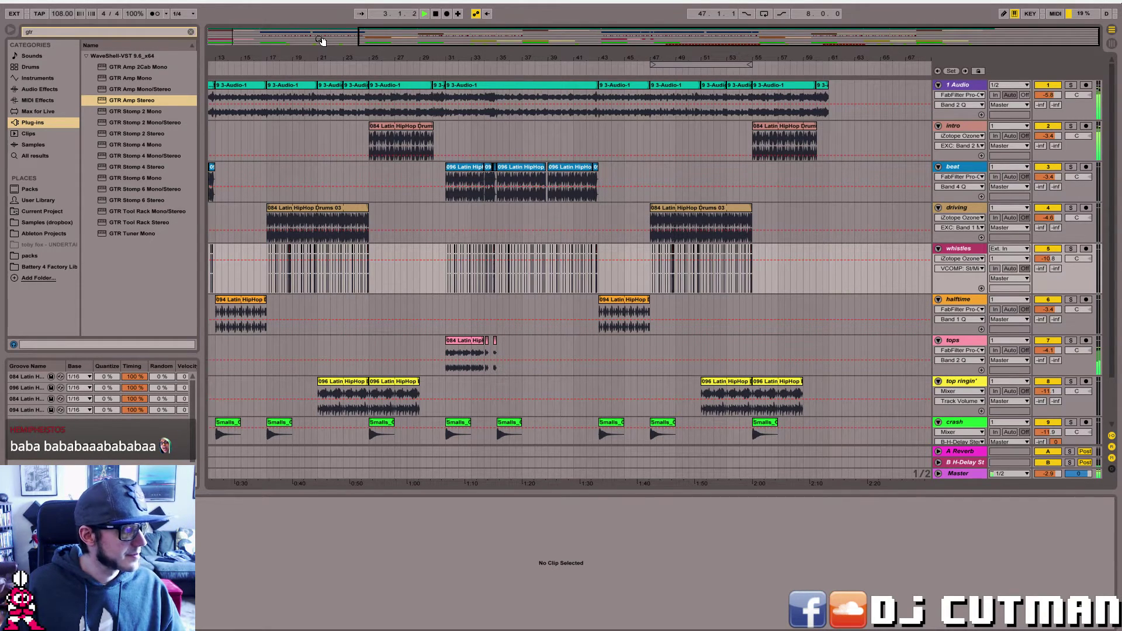
left_click_drag(248, 37, 249, 89)
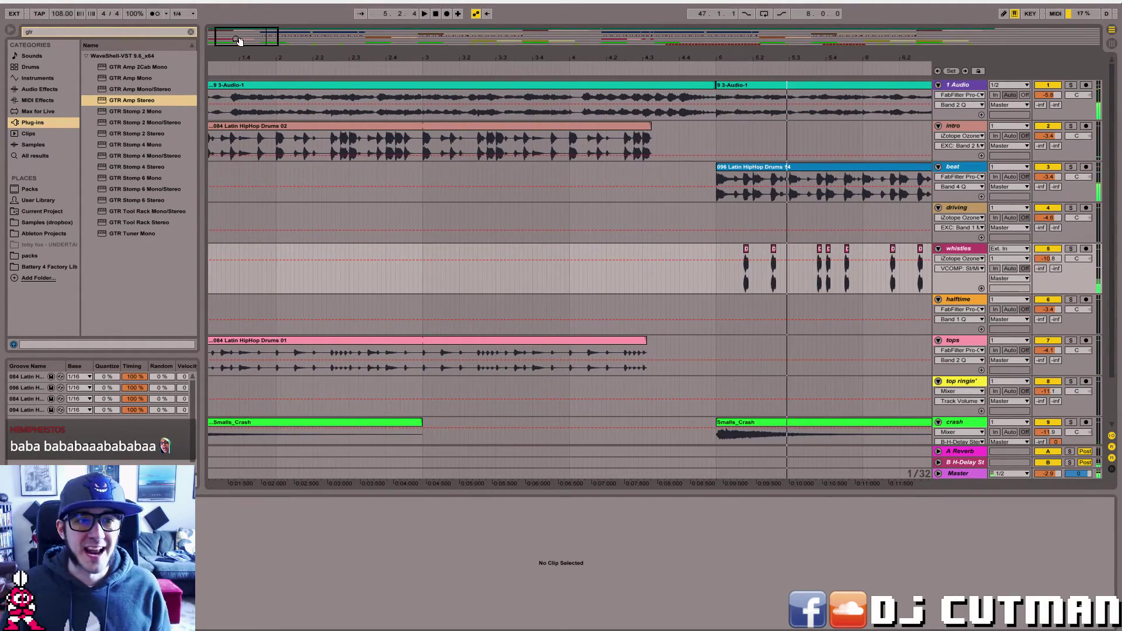
left_click_drag(238, 40, 241, 15)
- Copy the long whistle from the end of bar 8 to beat 4 of bar 4 and audition it leading into the beat
left_click(518, 251)
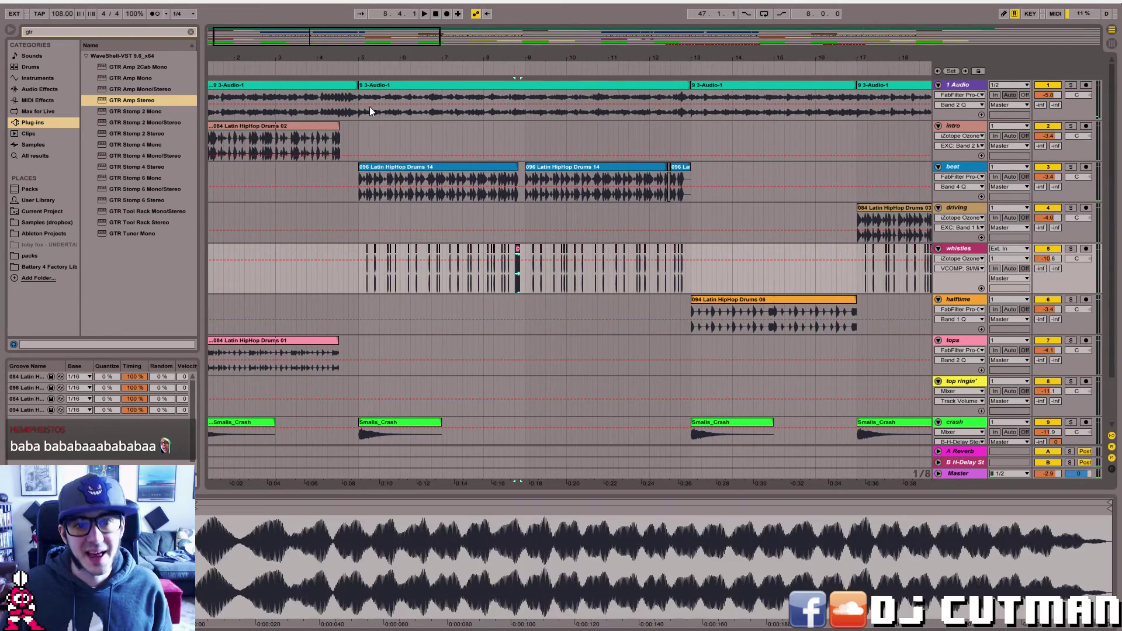
mouse_move(308, 45)
left_mouse_down()
mouse_move(305, 76)
mouse_move(290, 42)
mouse_move(252, 40)
left_mouse_up()
left_click(460, 262)
key("space")
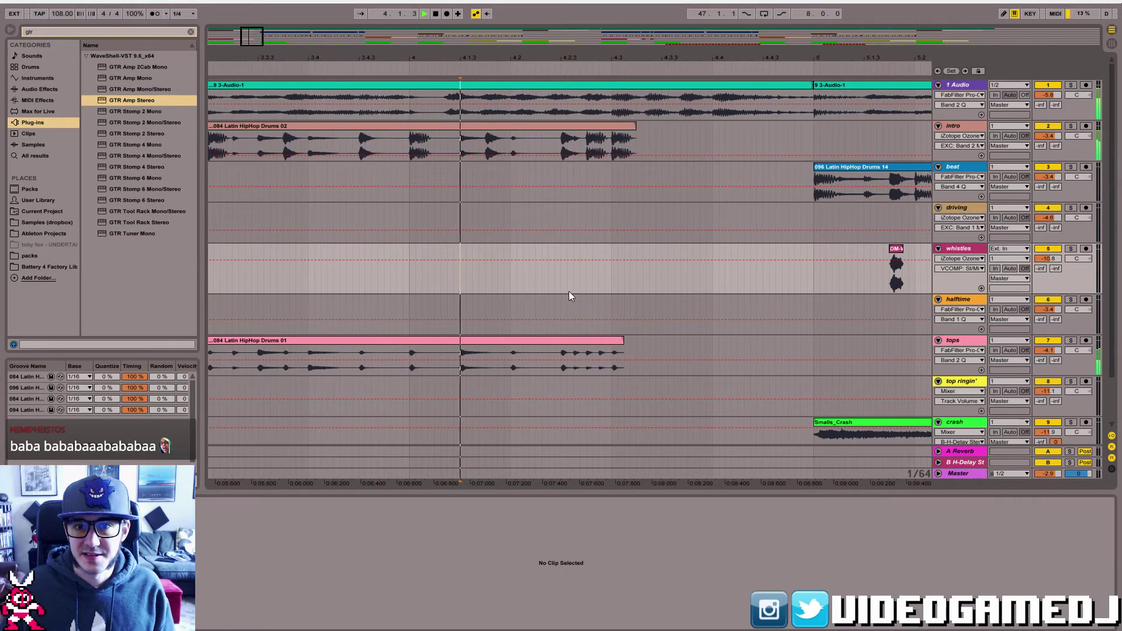
left_click(710, 280)
key("ctrl+v")
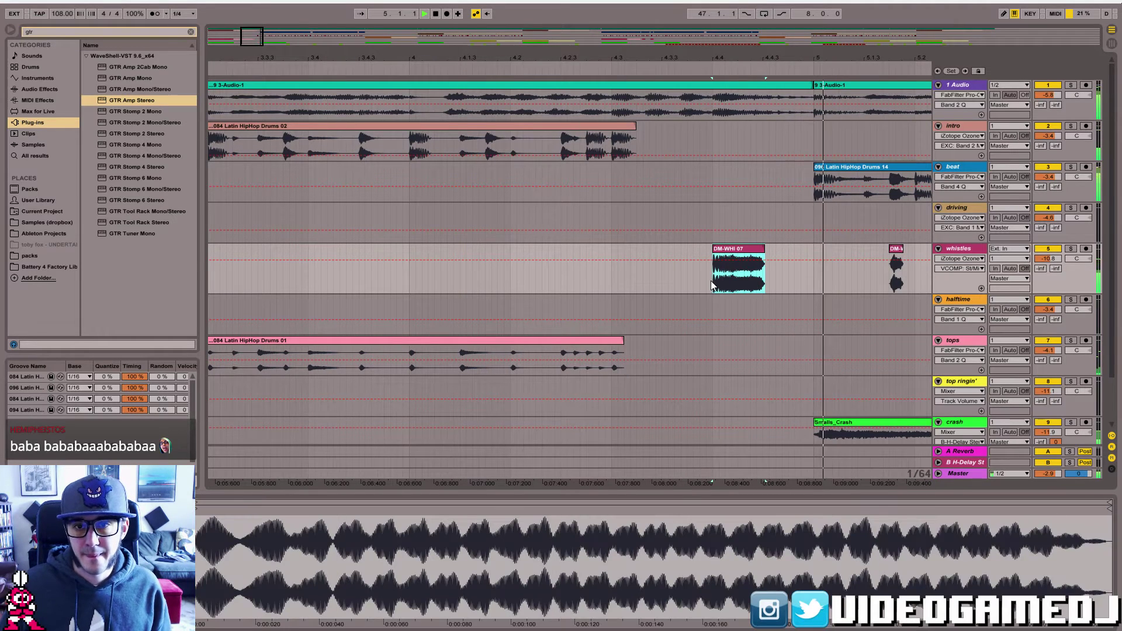
left_click(898, 252)
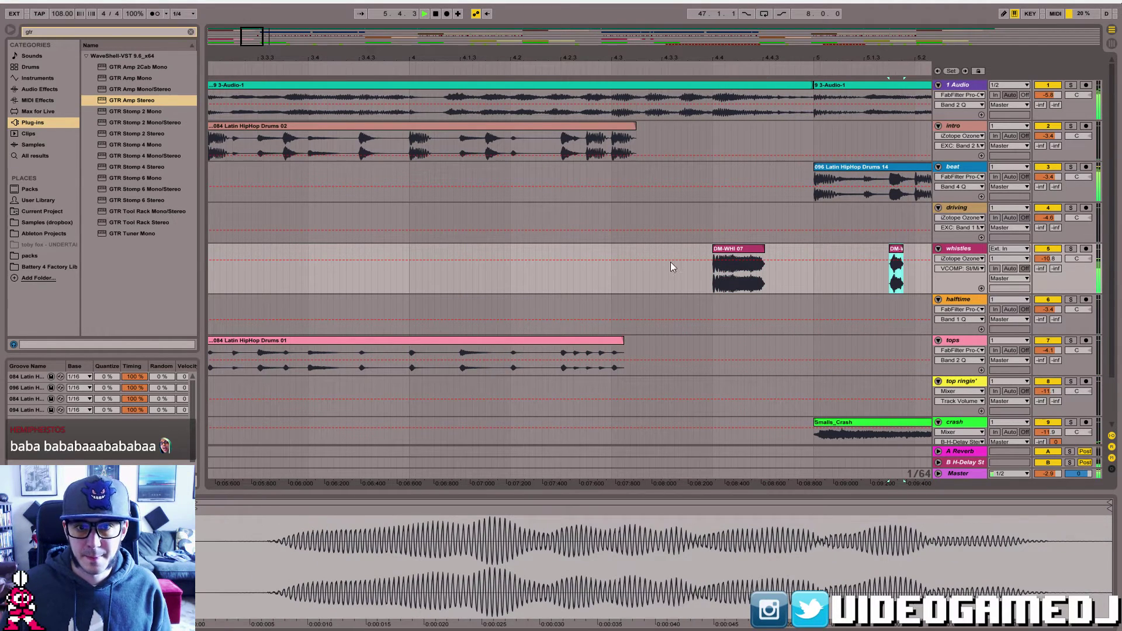
left_click(460, 248)
key("space")
key("space")
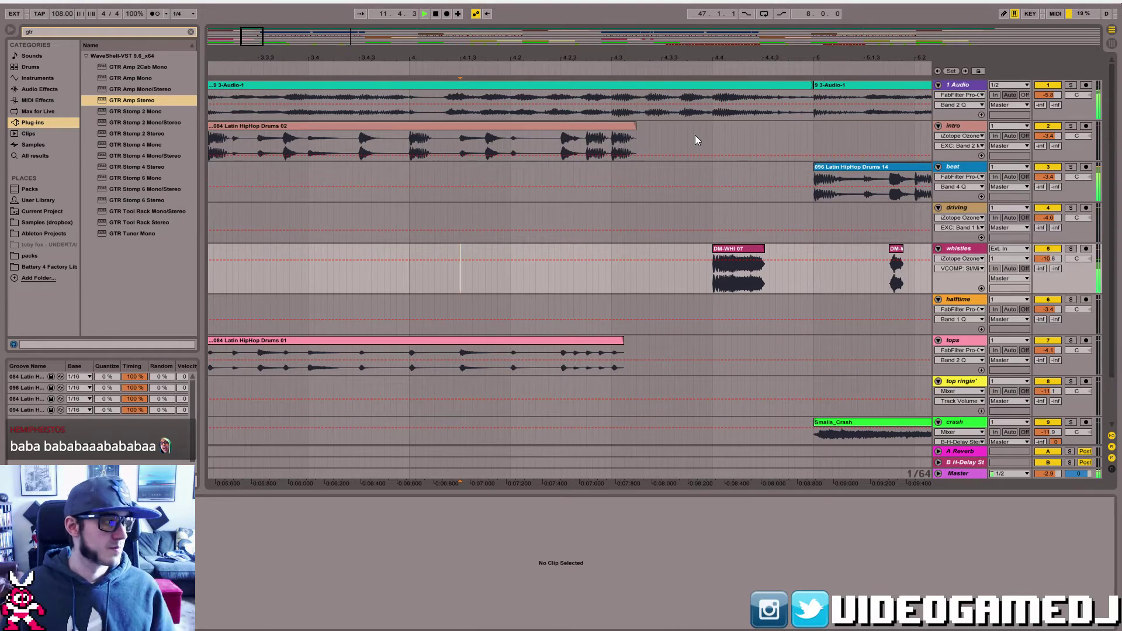
- Replace the last short whistle hit in bar 12 with a copy of bar 8's long whistle on beat 4
left_click_drag(259, 41, 284, 27)
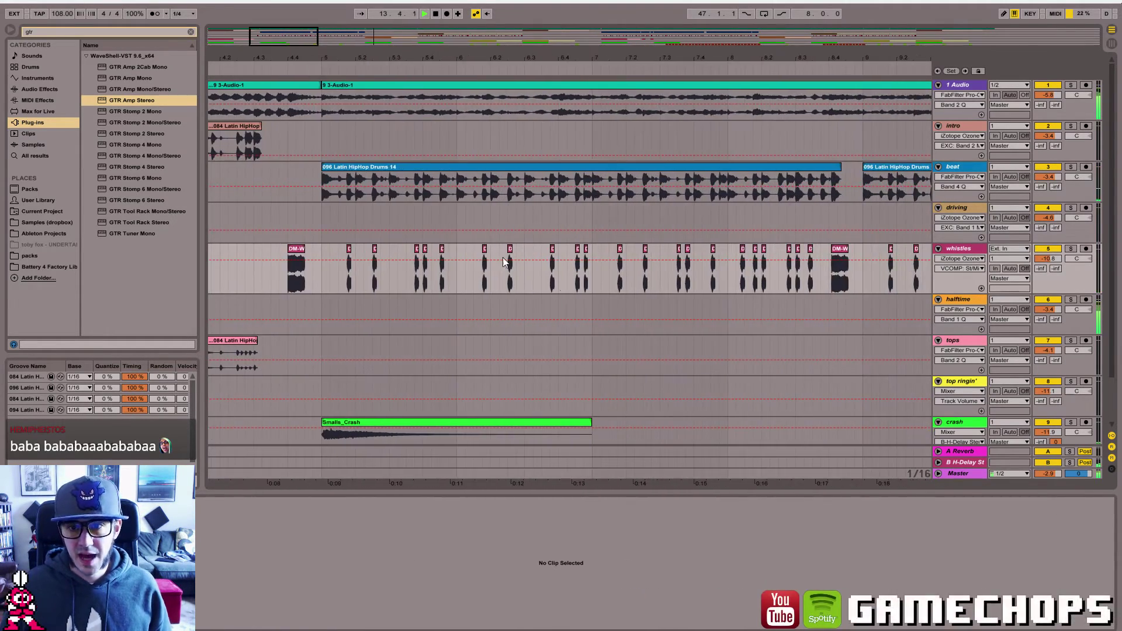
left_click(840, 250)
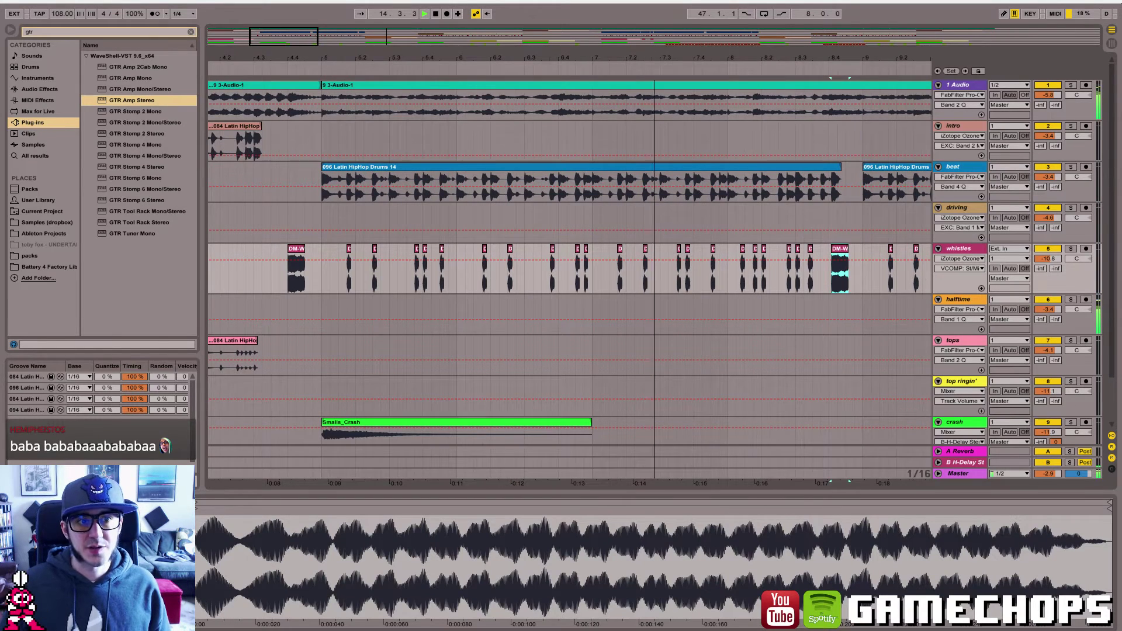
scroll(378, 194, "right", 10)
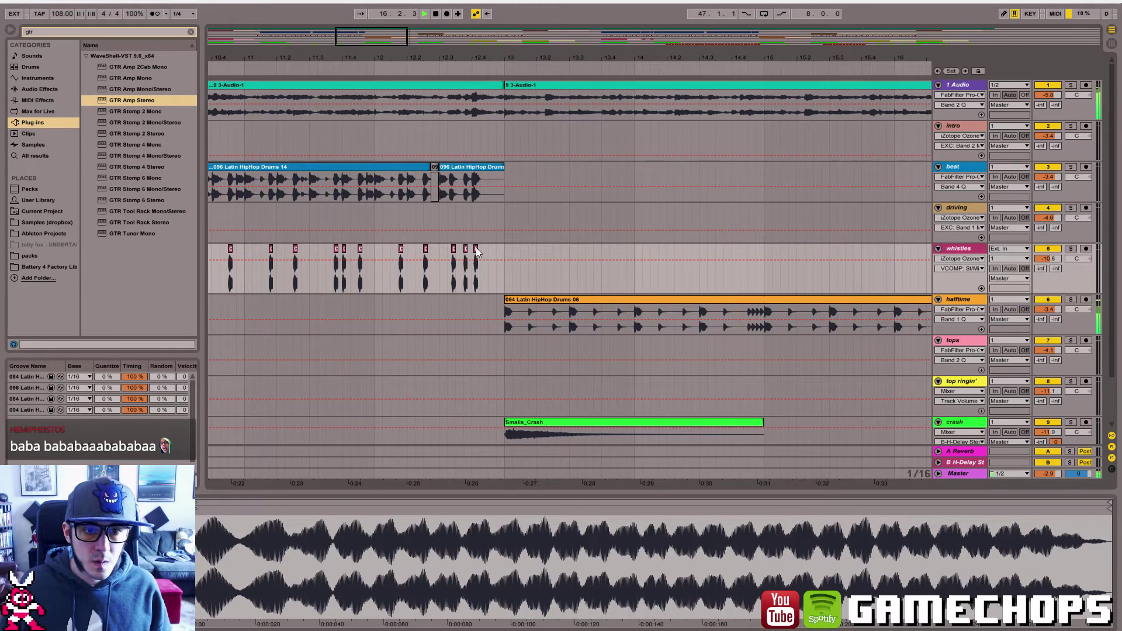
left_click_drag(477, 248, 492, 248)
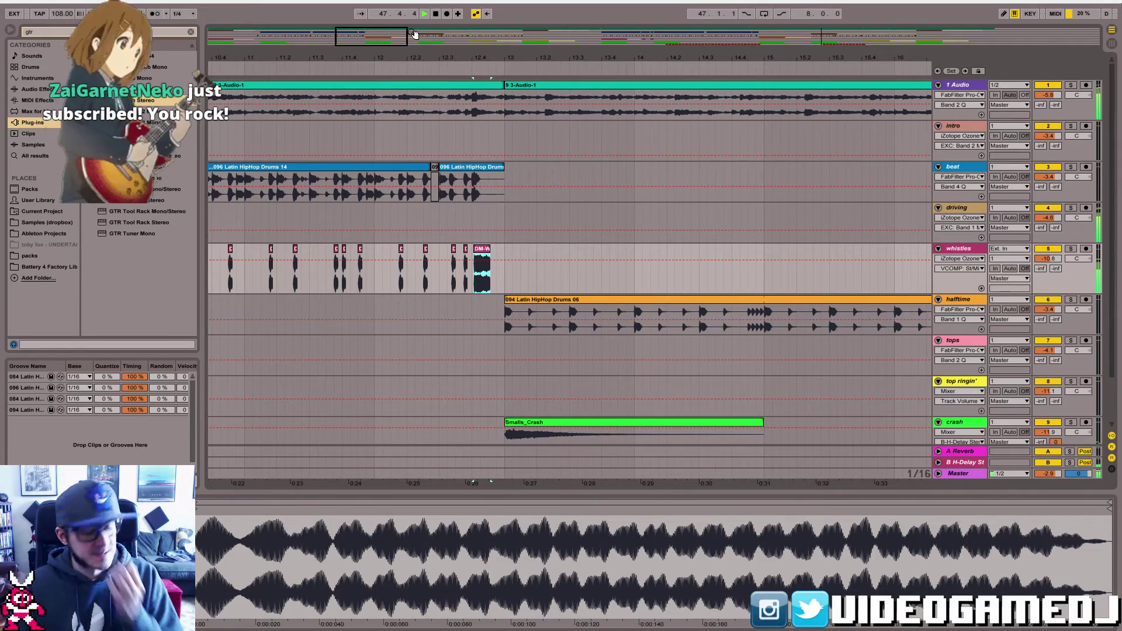
key("alt+Tab")
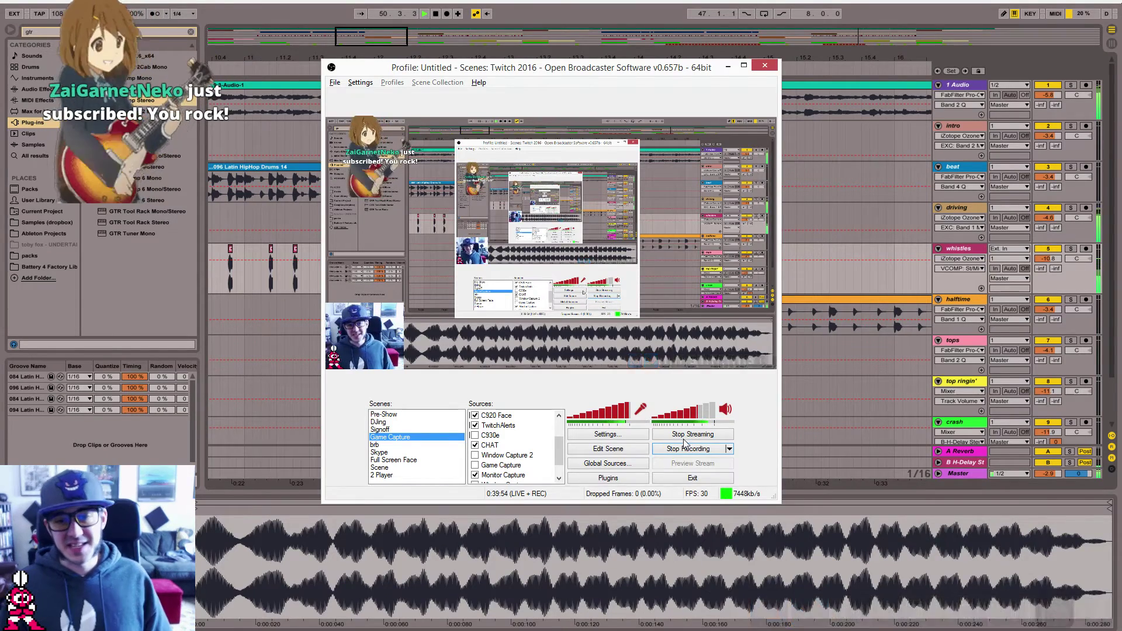
key("alt+Tab")
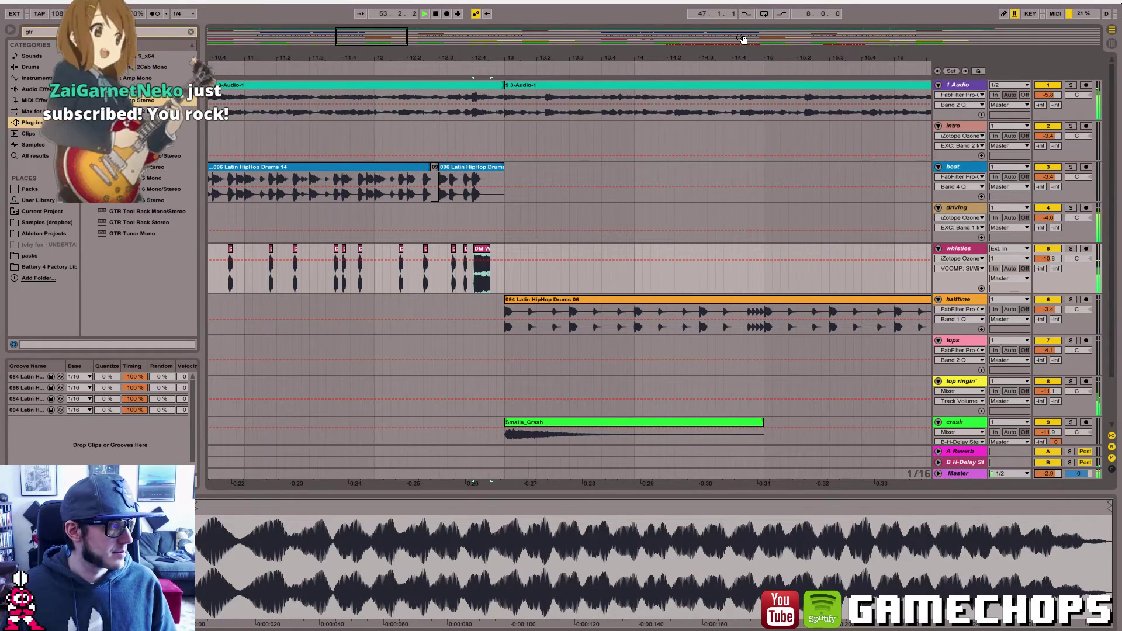
- Stop playback at the start of the arrangement and check the Miitomo Grooves to-do note in the note-taking app
left_click_drag(741, 39, 741, 18)
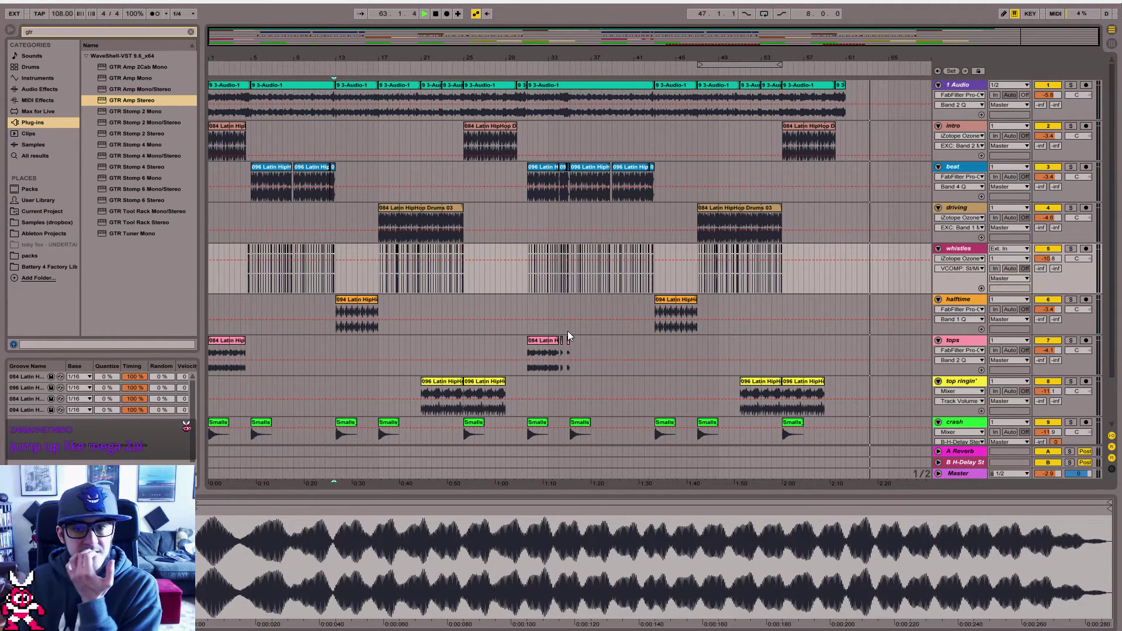
double_click(437, 17)
key("alt+Tab")
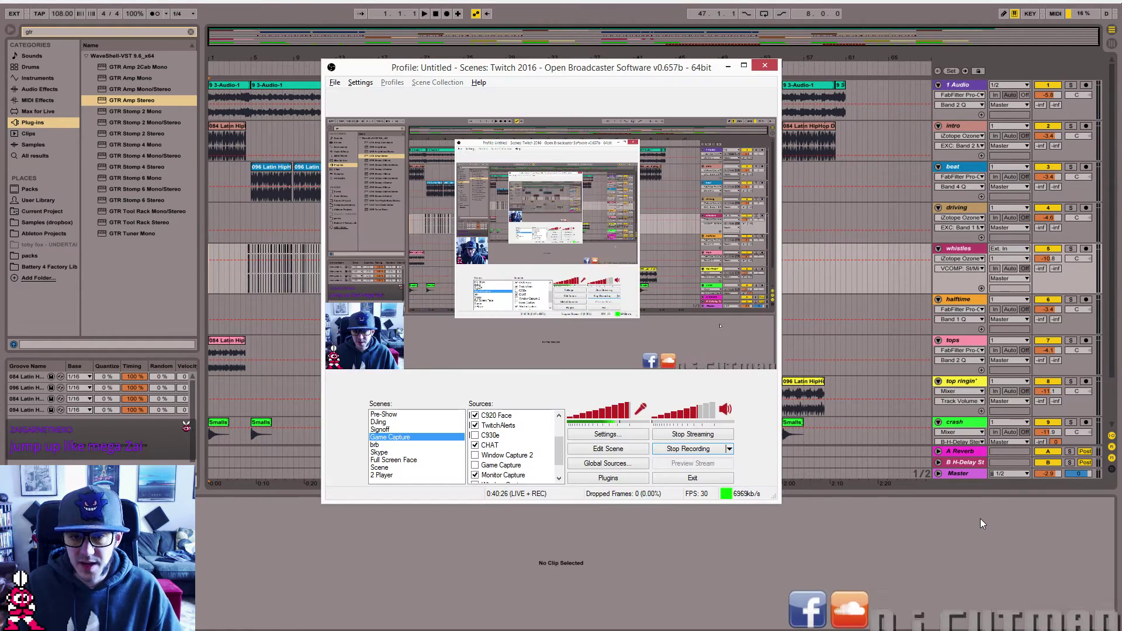
key("alt+Tab")
key("alt+Tab")
key("Tab")
key("Tab")
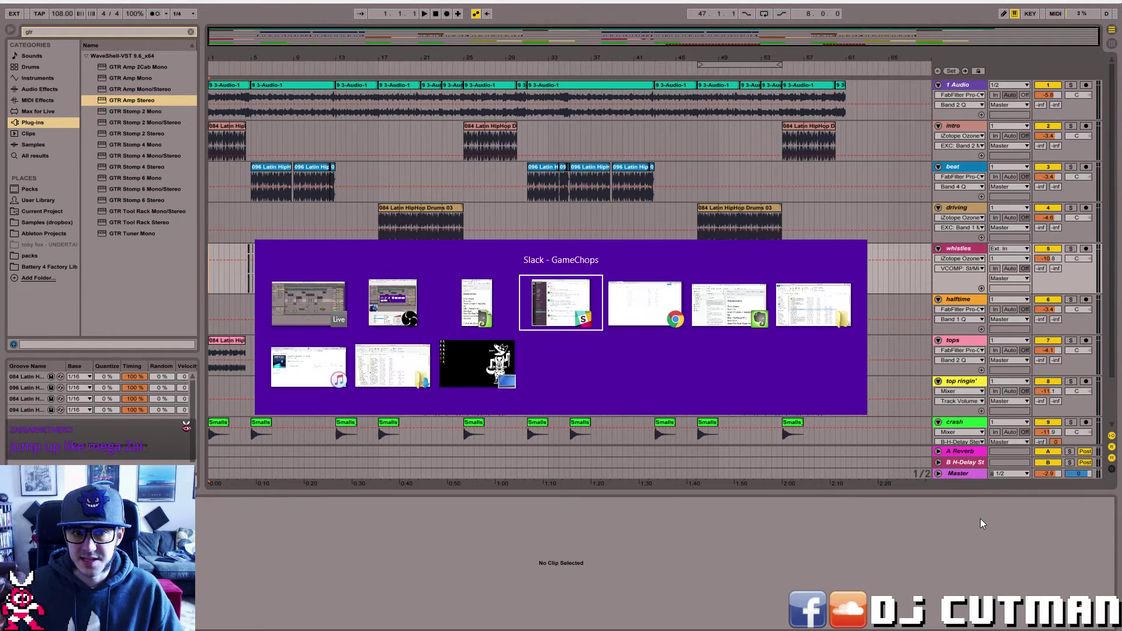
key("shift+Tab")
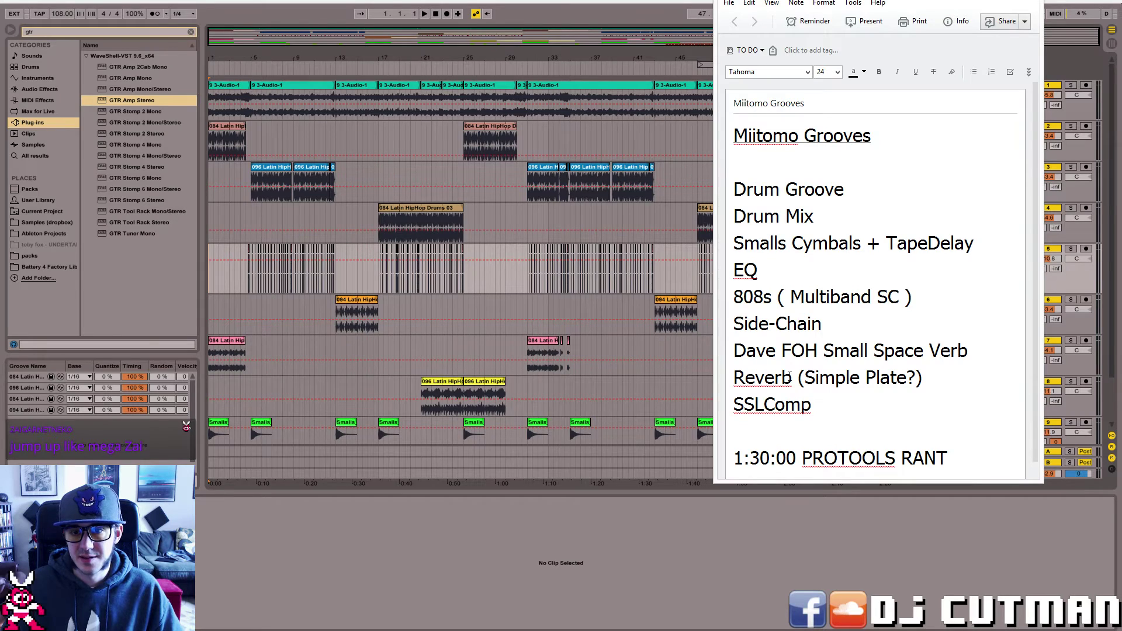
key("alt+Tab")
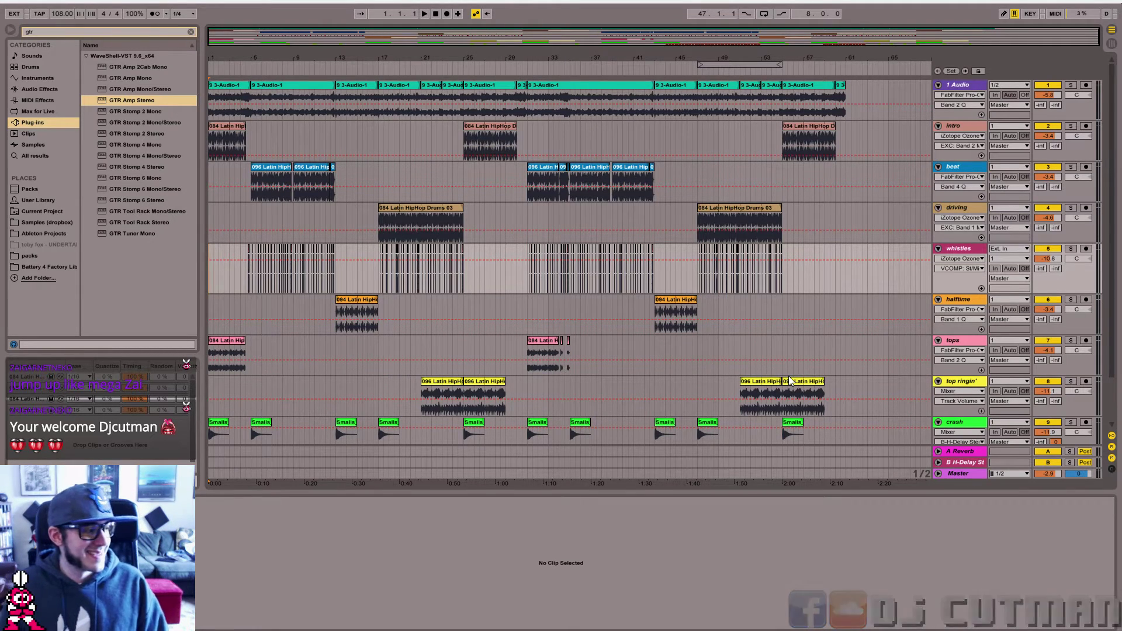
key("alt+Tab")
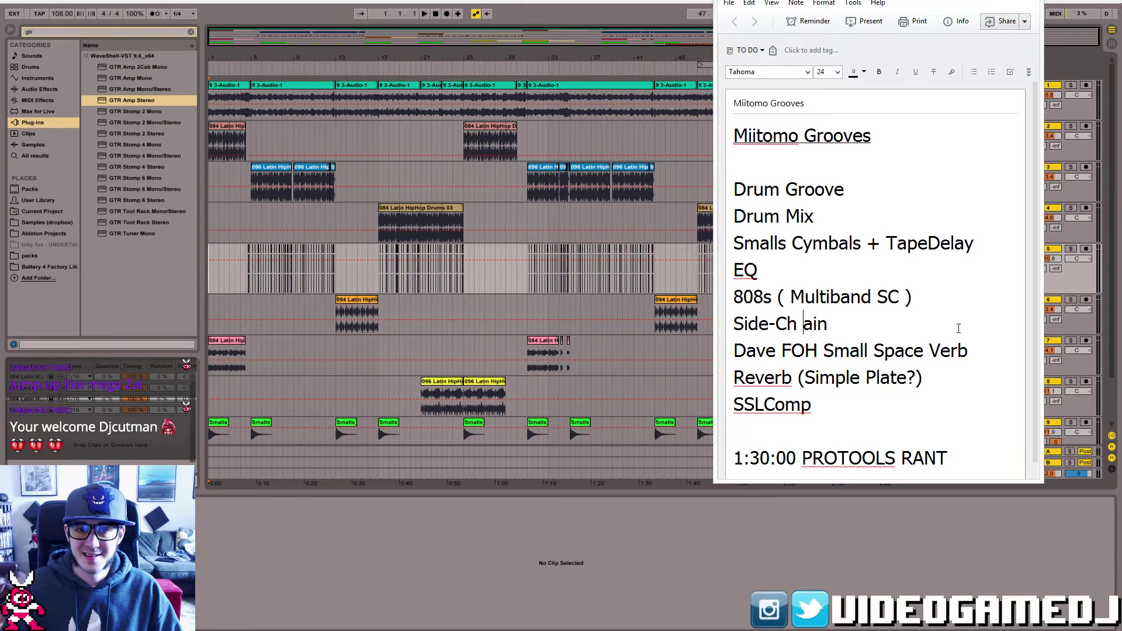
key("alt+Tab")
key("alt+Tab")
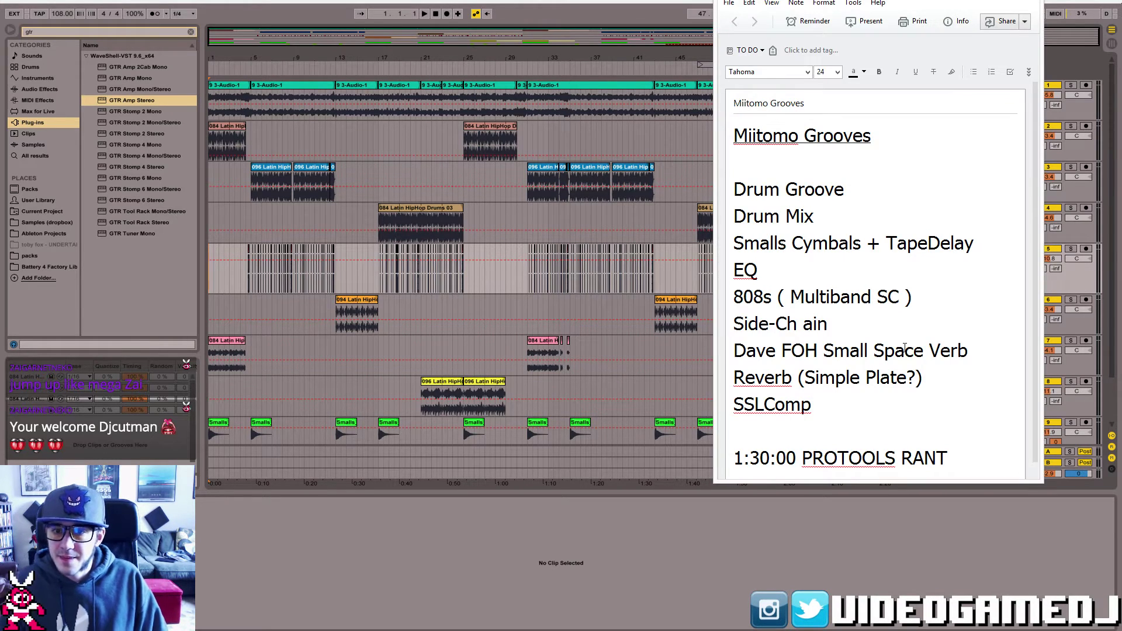
key("alt+Tab")
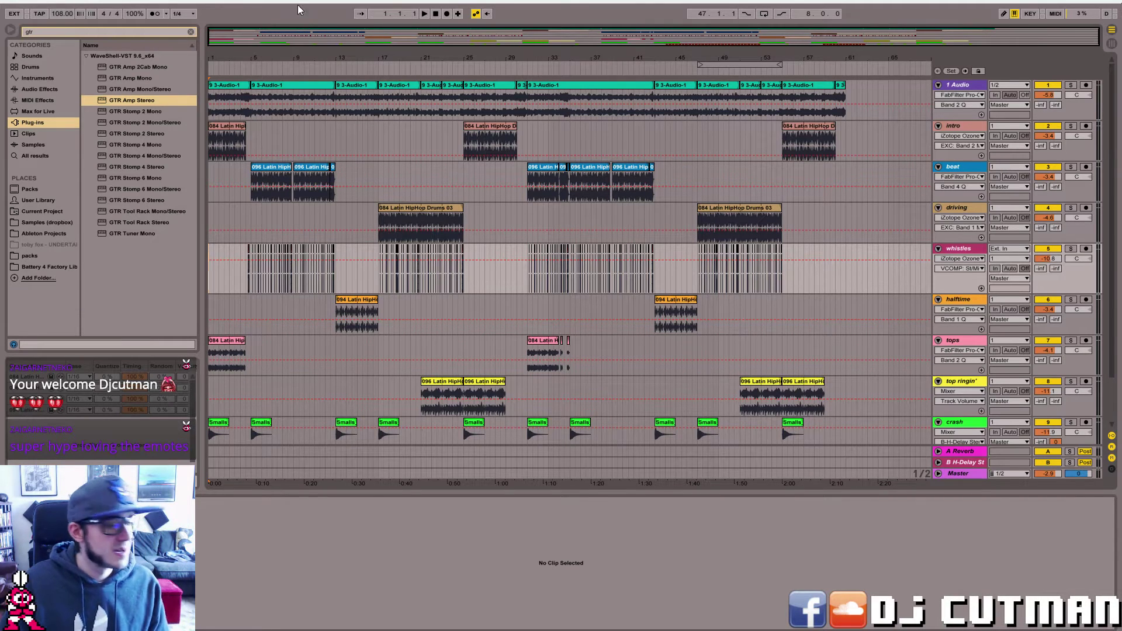
- Start playback from the beginning and add a new audio track named 808 below the ride track
left_click(223, 86)
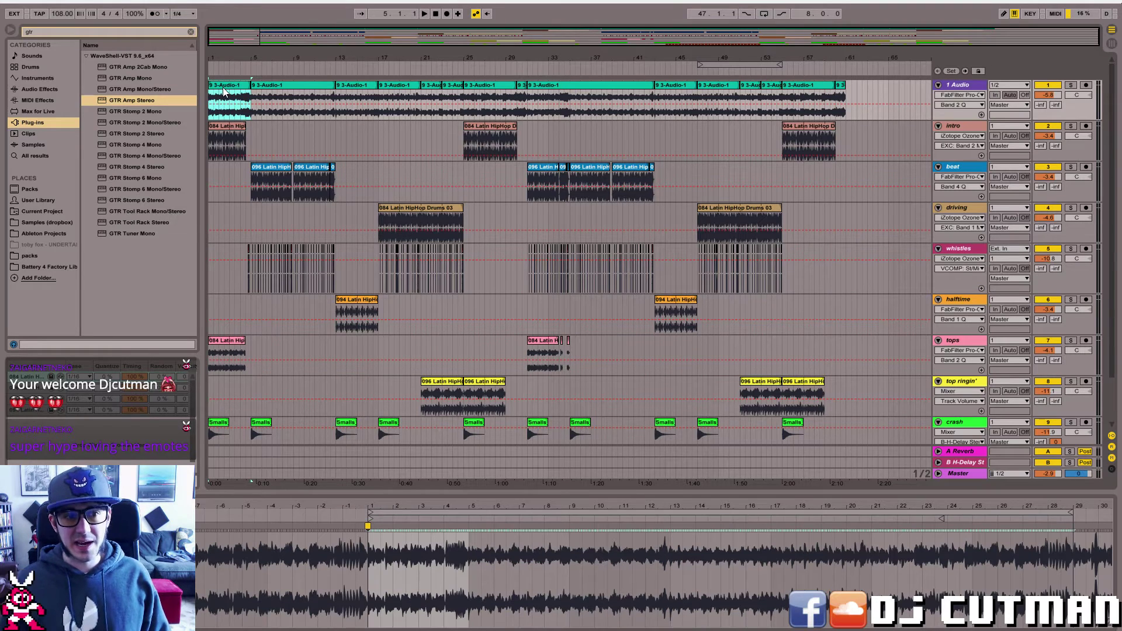
key("space")
scroll(1113, 377, "down", 2)
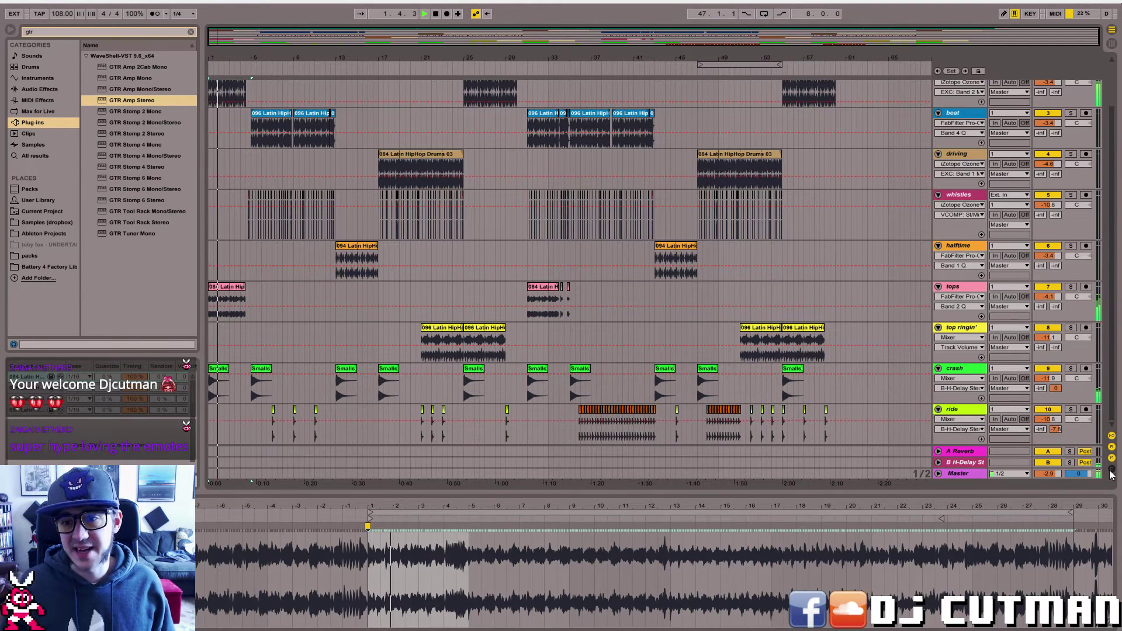
left_click(960, 413)
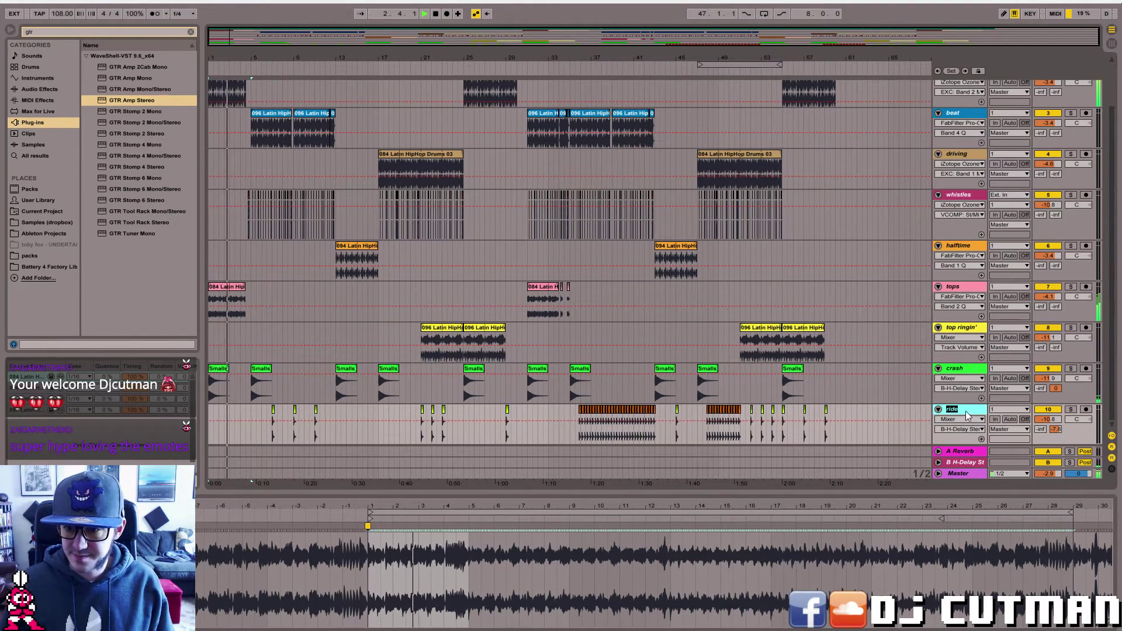
key("ctrl+t")
key("ctrl+r")
type("808")
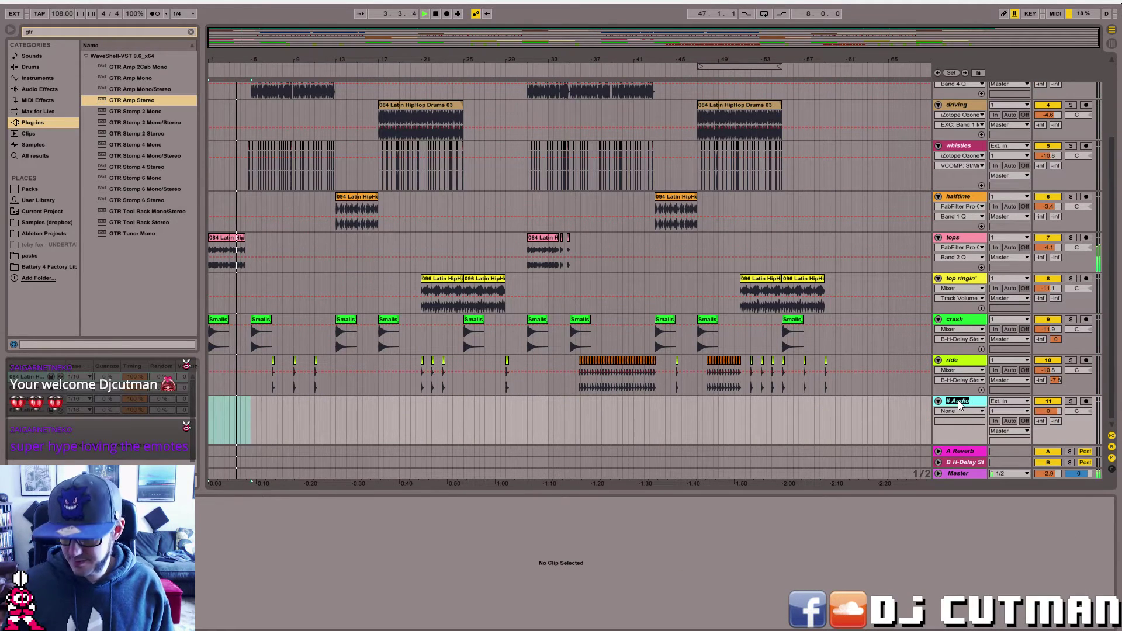
key("Return")
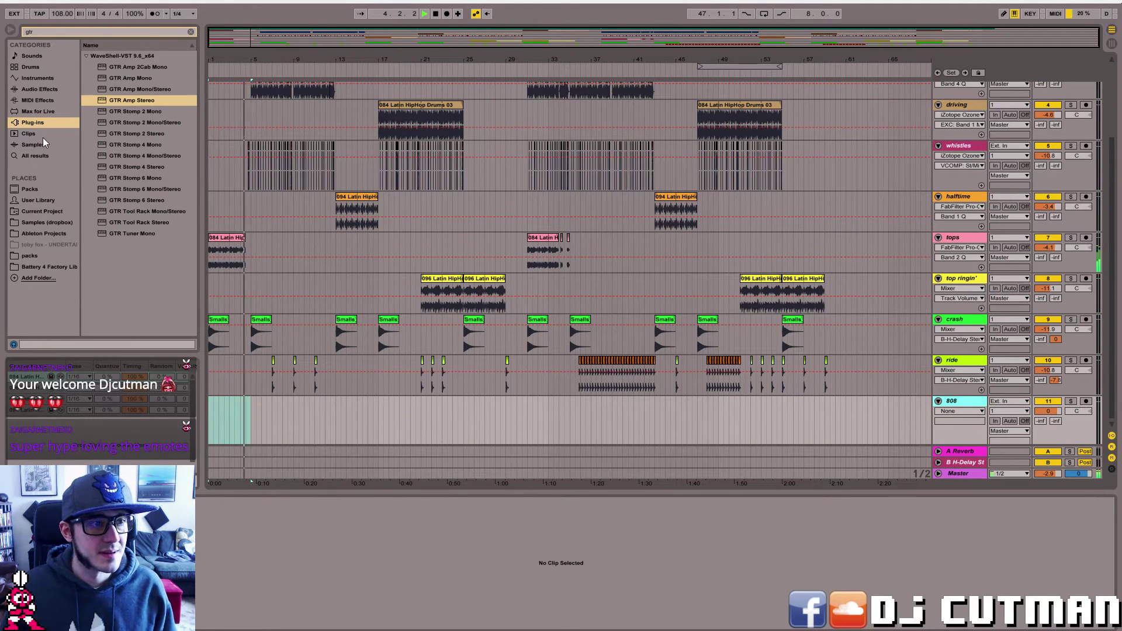
- Lower the master track volume to -7.2 dB while the song plays
left_click(106, 32)
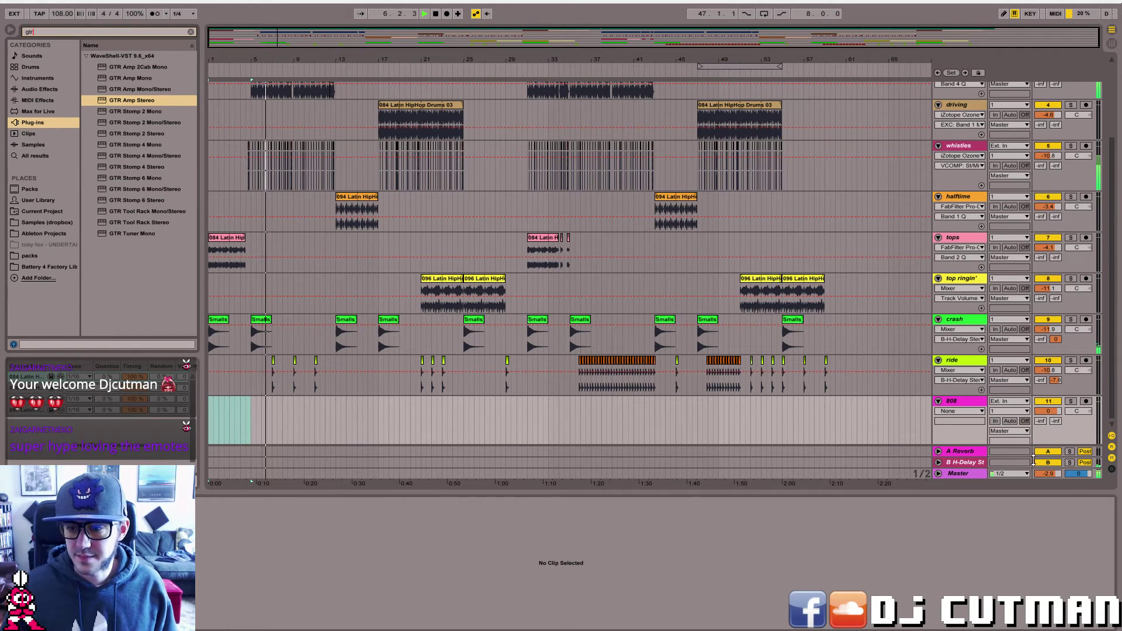
left_click_drag(1048, 473, 1051, 480)
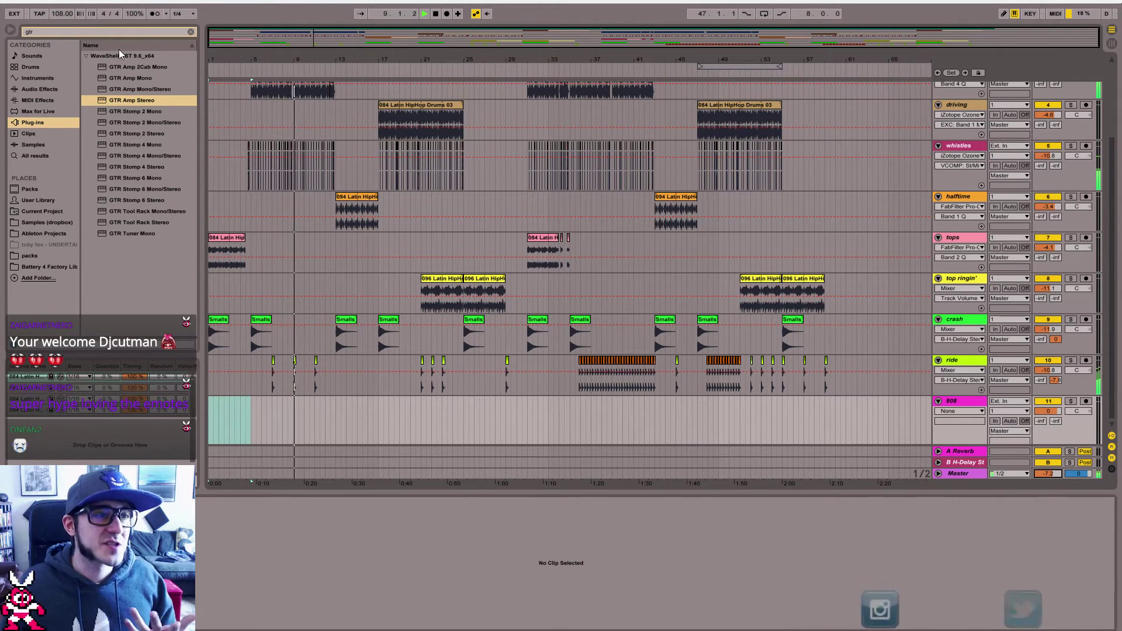
- Search the Samples (dropbox) folder for 808 and place 808_boom 01.wav at bar 1 of the 808 track
left_click(86, 33)
type("8")
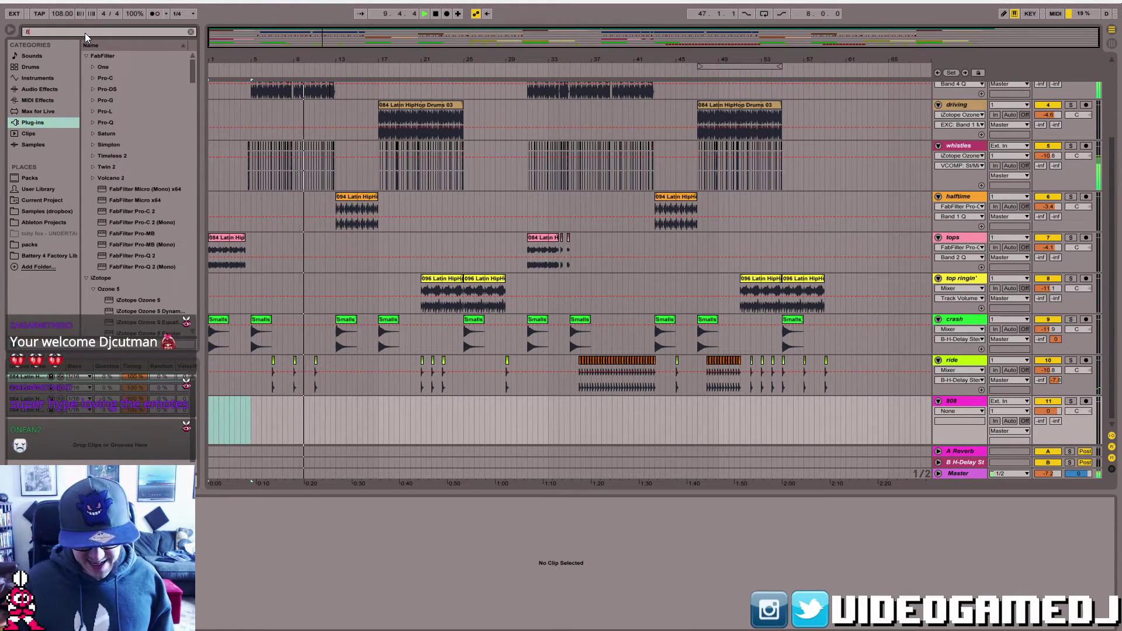
type("sl")
key("BackSpace")
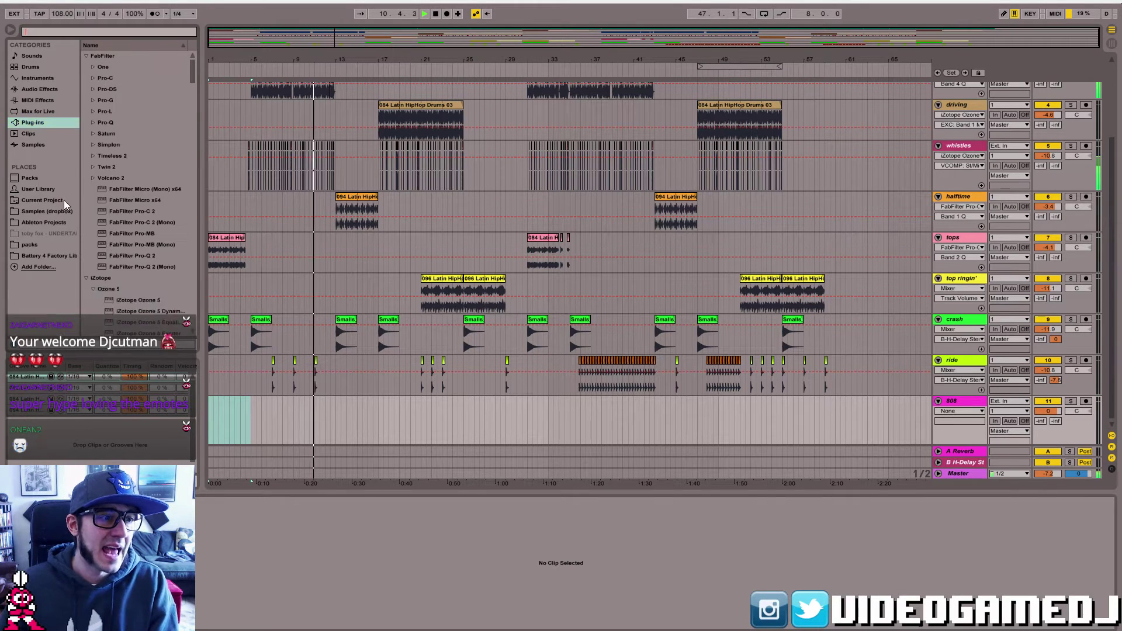
left_click(55, 213)
left_click(64, 34)
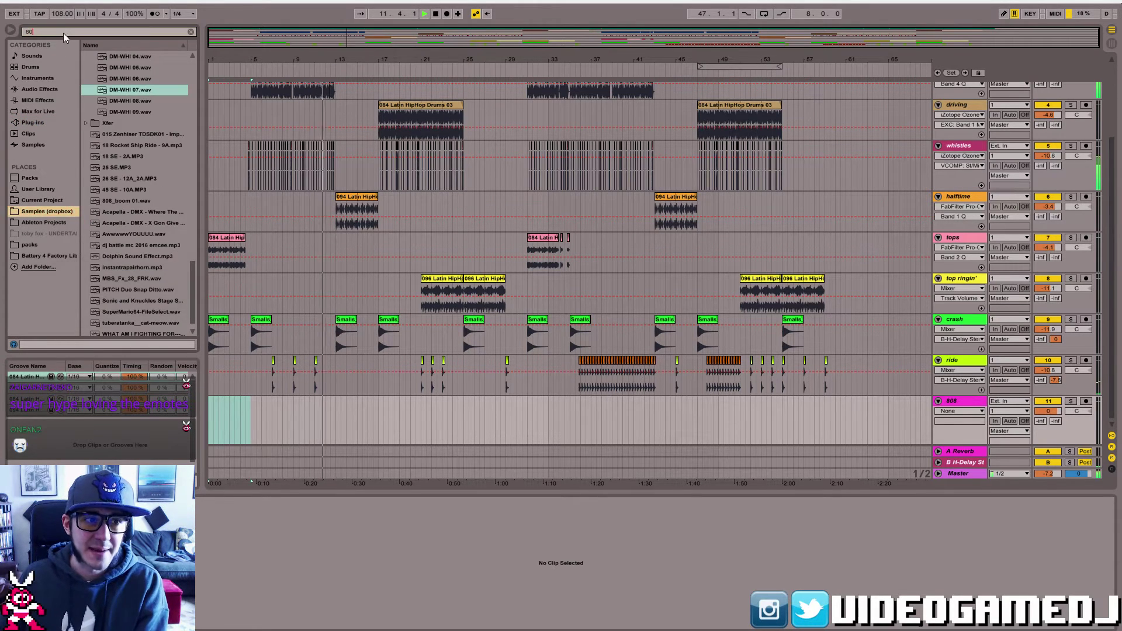
type("808")
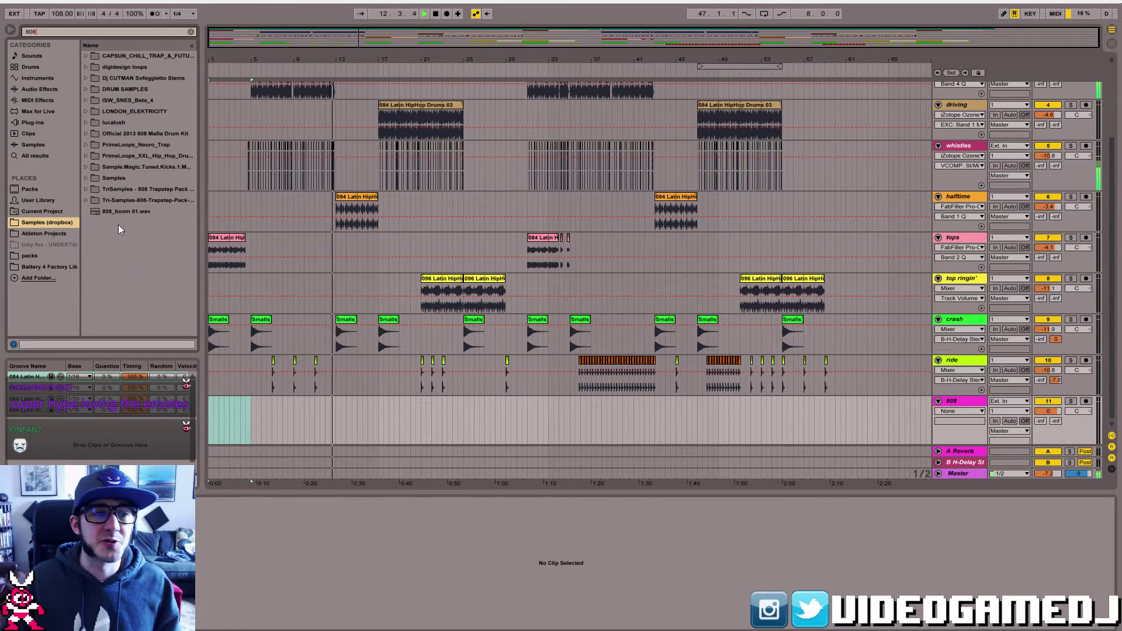
left_click_drag(126, 211, 213, 422)
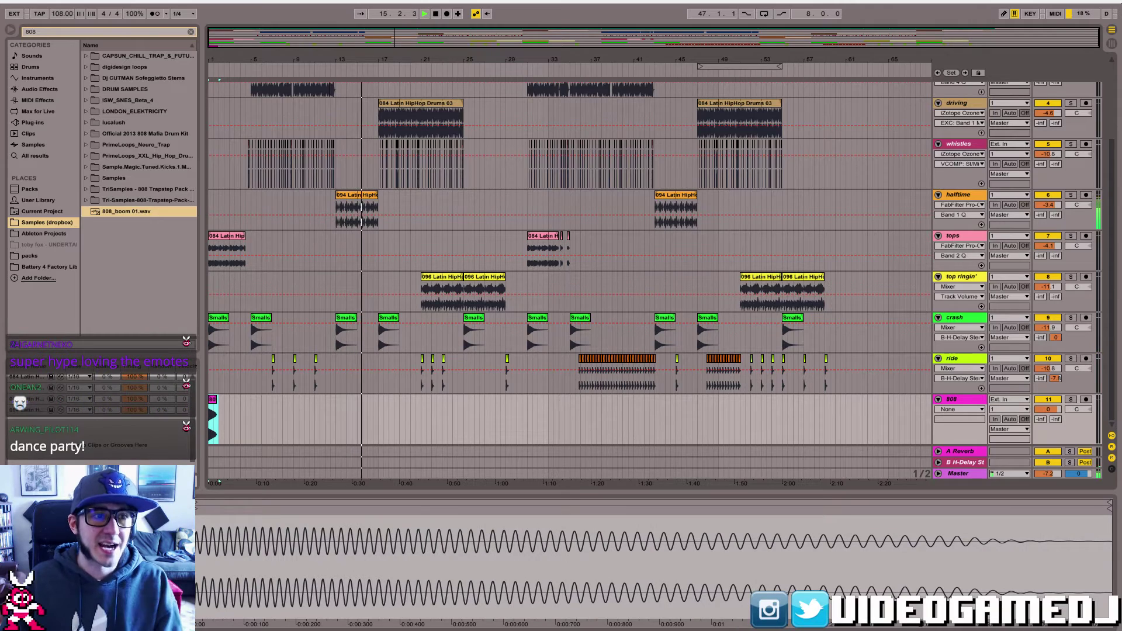
- Copy the 808 boom clip from bar 1 to bar 5 on the same track and stop playback
left_click_drag(220, 60, 153, 350)
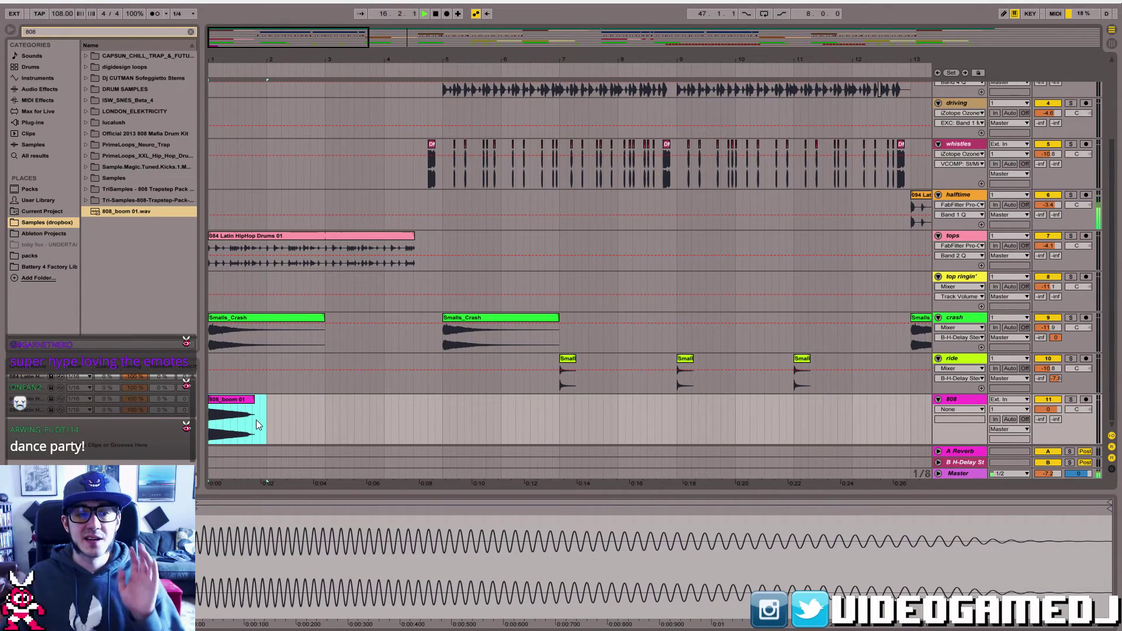
left_click(442, 412)
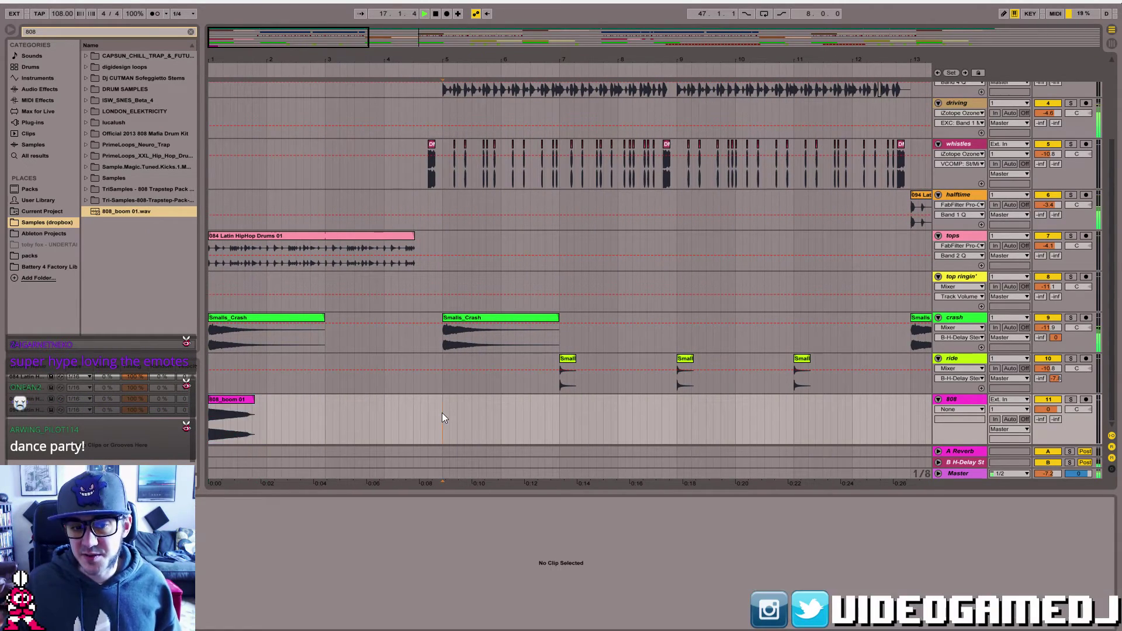
key("ctrl+v")
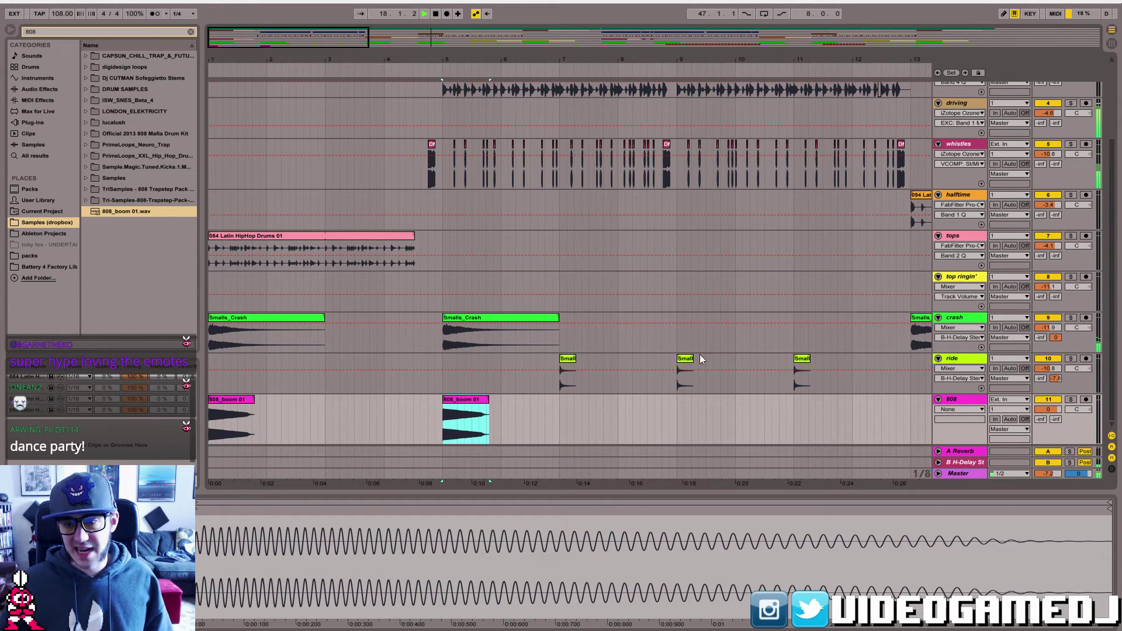
left_click(435, 14)
left_click(436, 15)
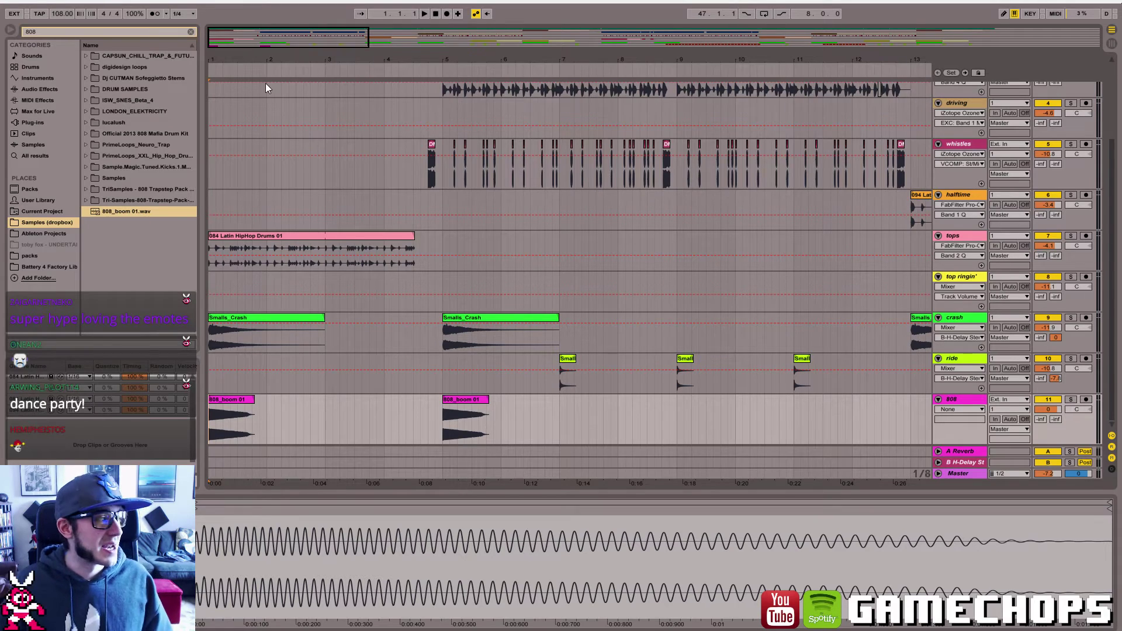
- Play the whole song from the start and set the 808 track's volume to -8 dB
left_click_drag(240, 42, 240, 11)
key("space")
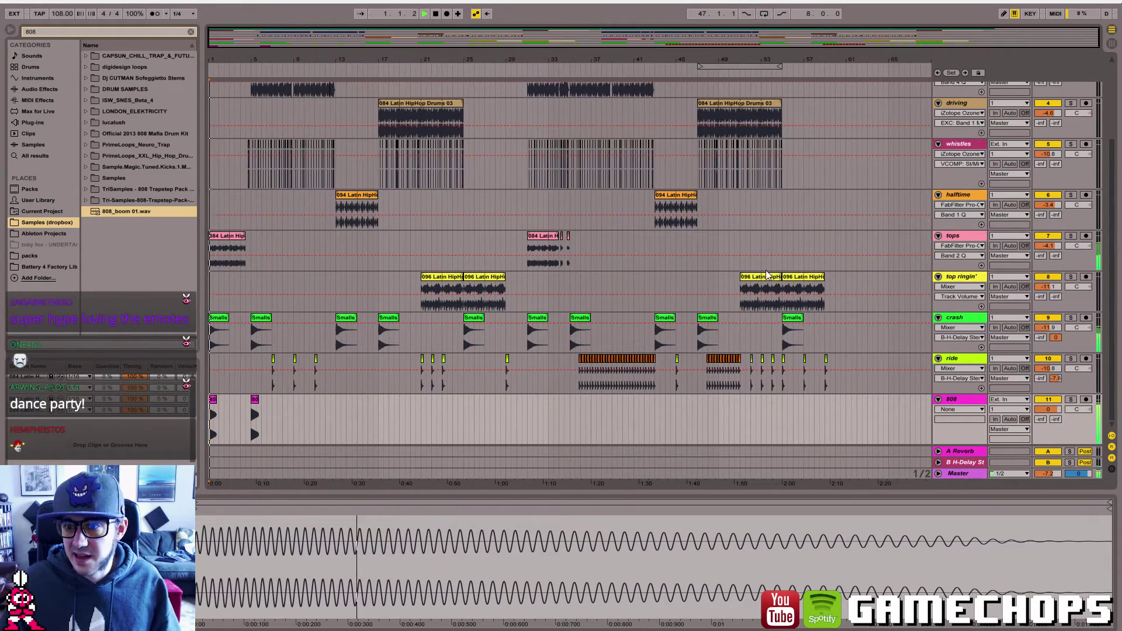
left_click(1048, 411)
type("-8")
key("Return")
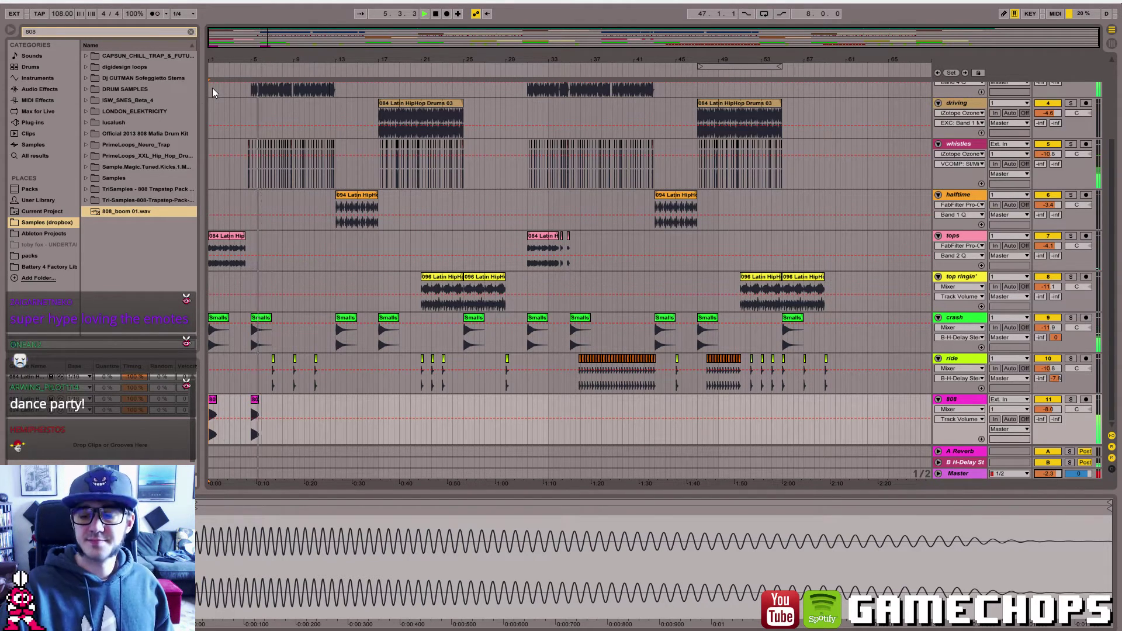
- Repeat the bar 5 808 boom every two bars, at bars 7, 9 and 11
left_click(255, 416)
key("ctrl+d")
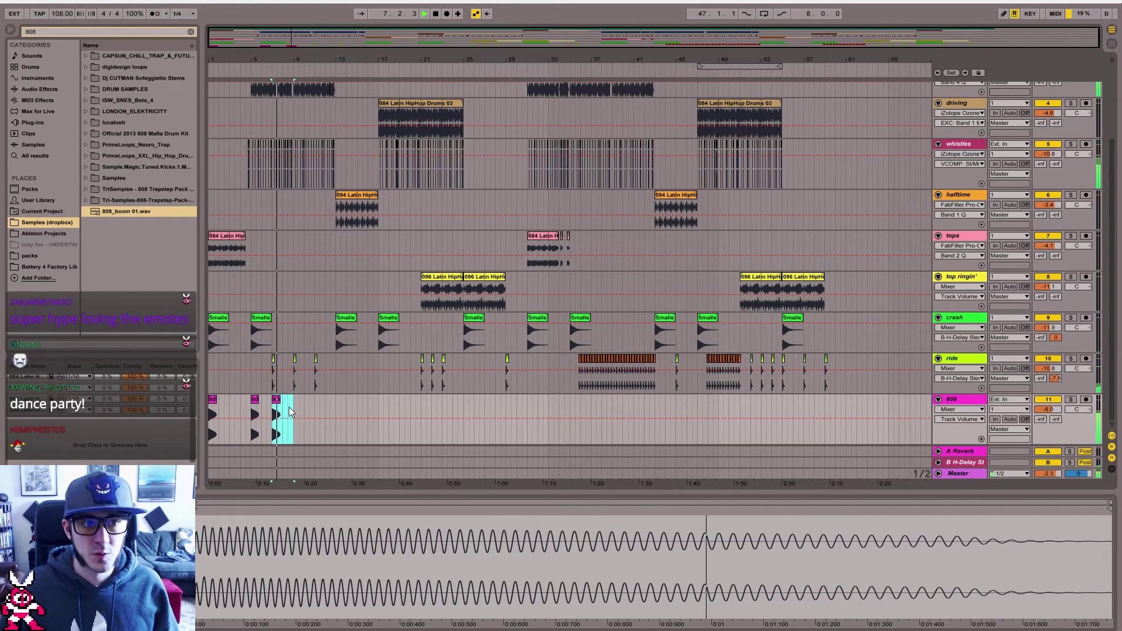
key("ctrl+d")
key("ctrl+d")
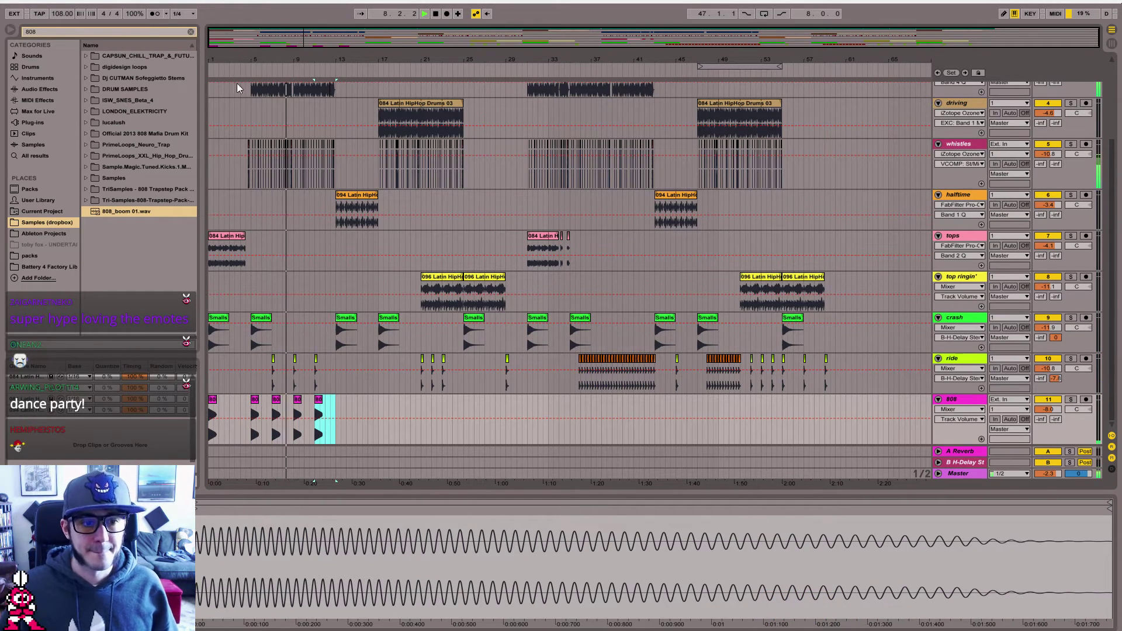
left_click(318, 403)
key("ctrl+d")
key("ctrl+z")
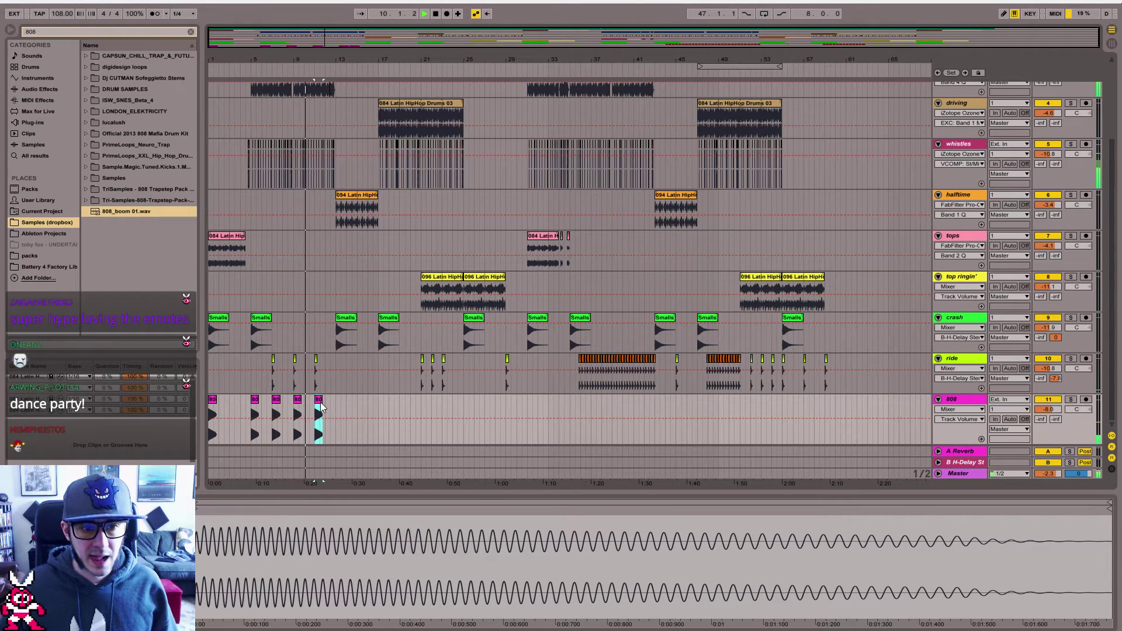
- Copy the bar 11 808 boom to bar 13 and to every second bar from bar 17 to bar 27
left_click_drag(321, 407, 397, 414)
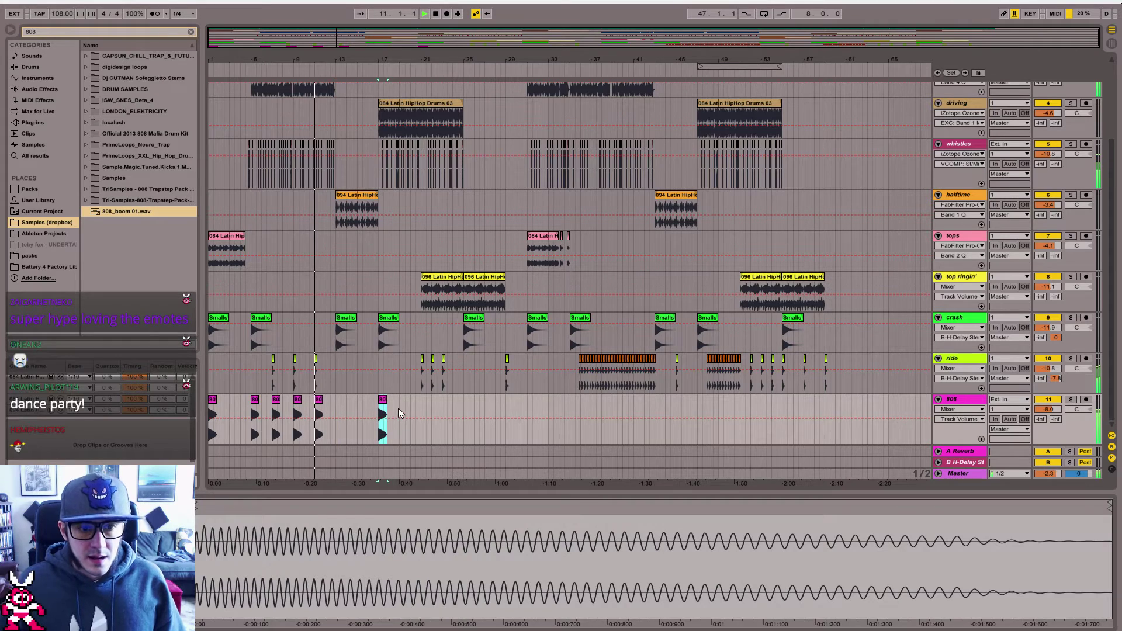
left_click(398, 414, "shift")
key("ctrl+d")
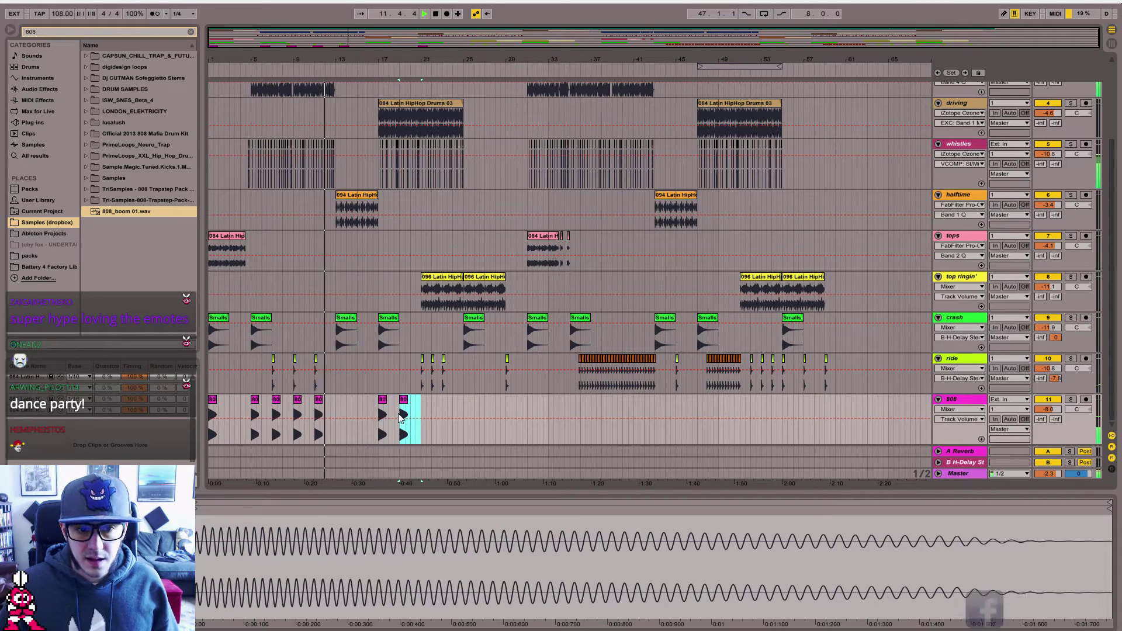
key("ctrl+d")
key("ctrl+d")
key("ctrl+d")
key("ctrl+d")
left_click(321, 409)
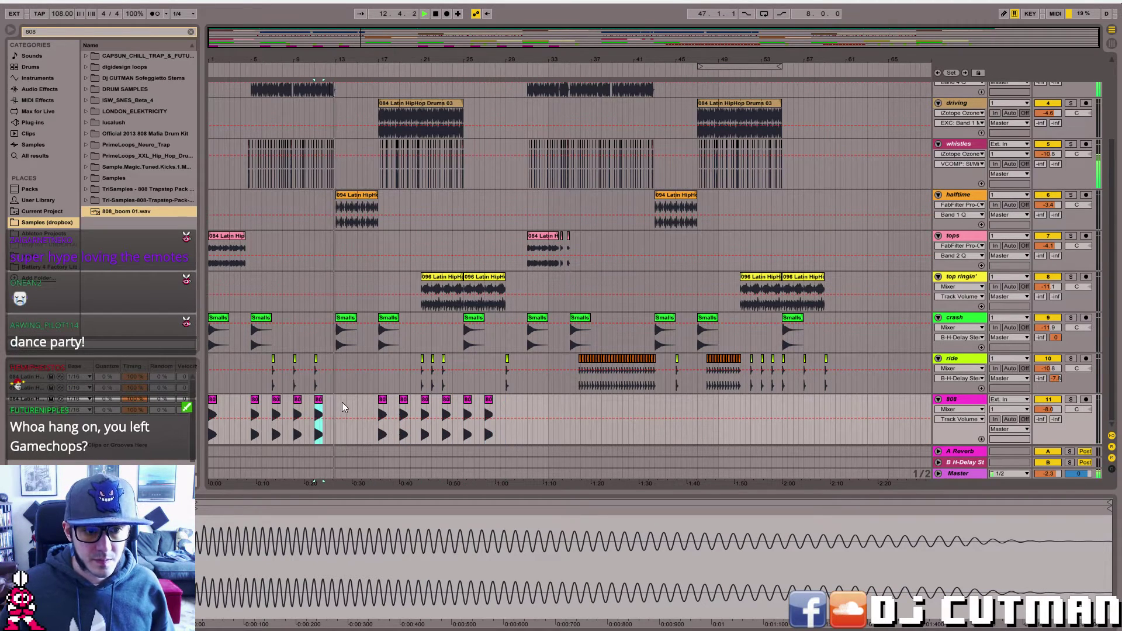
key("ctrl+d")
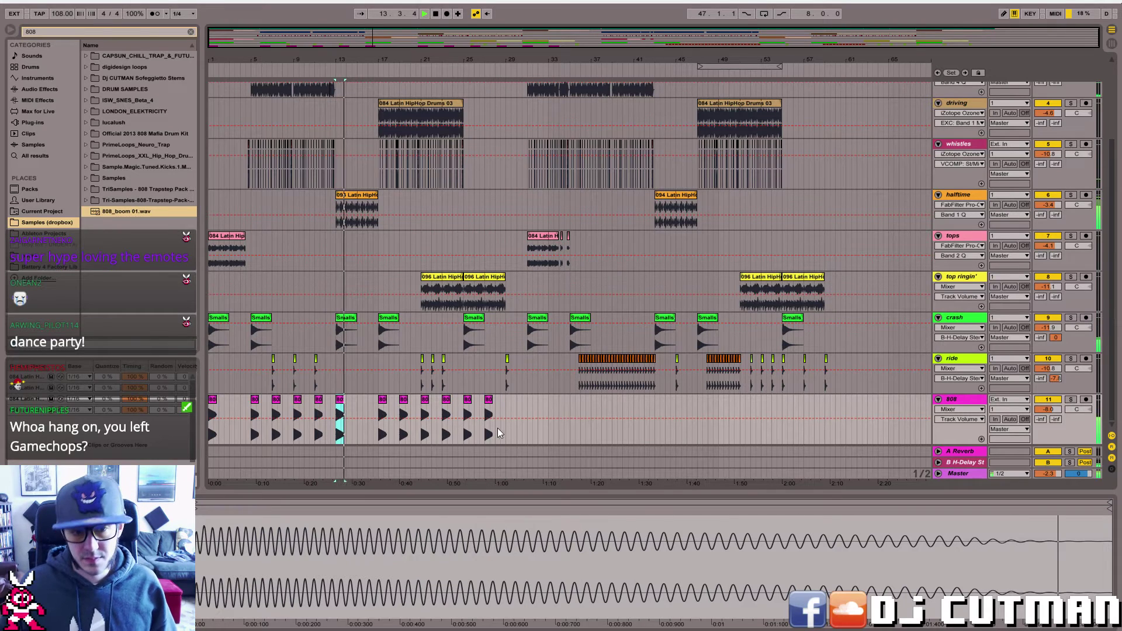
- Continue duplicating the 808 boom in two-bar spacing from bar 29 through bar 43
mouse_move(496, 434)
left_mouse_down()
mouse_move(484, 435)
mouse_move(510, 437)
left_mouse_up()
key("ctrl+d")
key("ctrl+d")
key("ctrl+d")
key("ctrl+d")
key("ctrl+d")
key("ctrl+d")
key("ctrl+d")
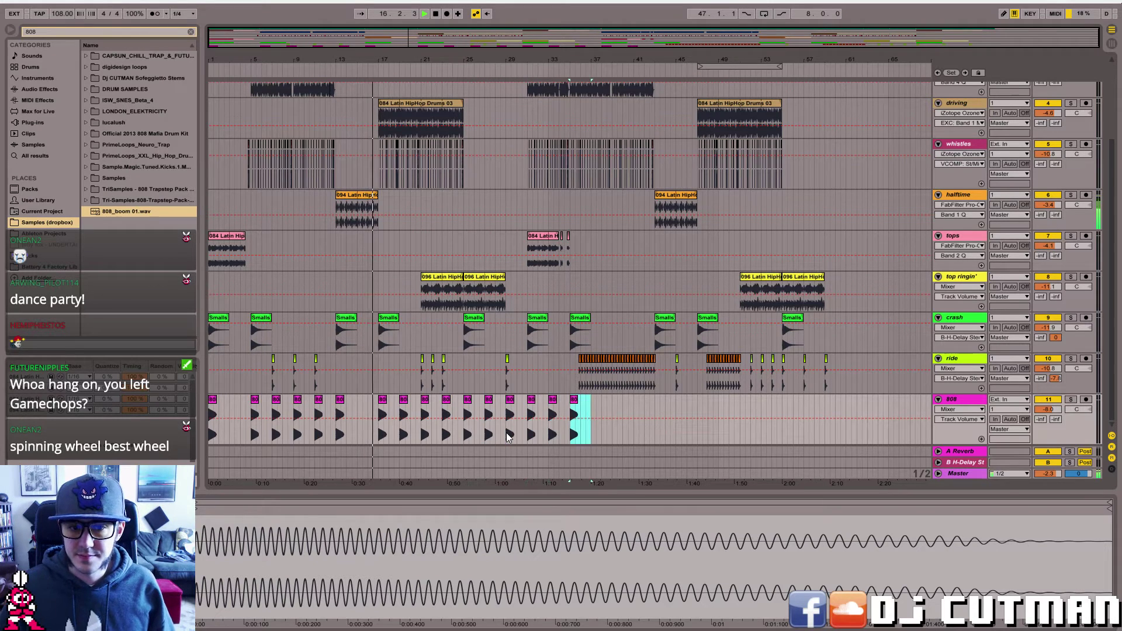
key("ctrl+d")
key("ctrl+d")
key("ctrl+d")
key("ctrl+d")
key("ctrl+d")
key("ctrl+d")
key("ctrl+d")
key("ctrl+d")
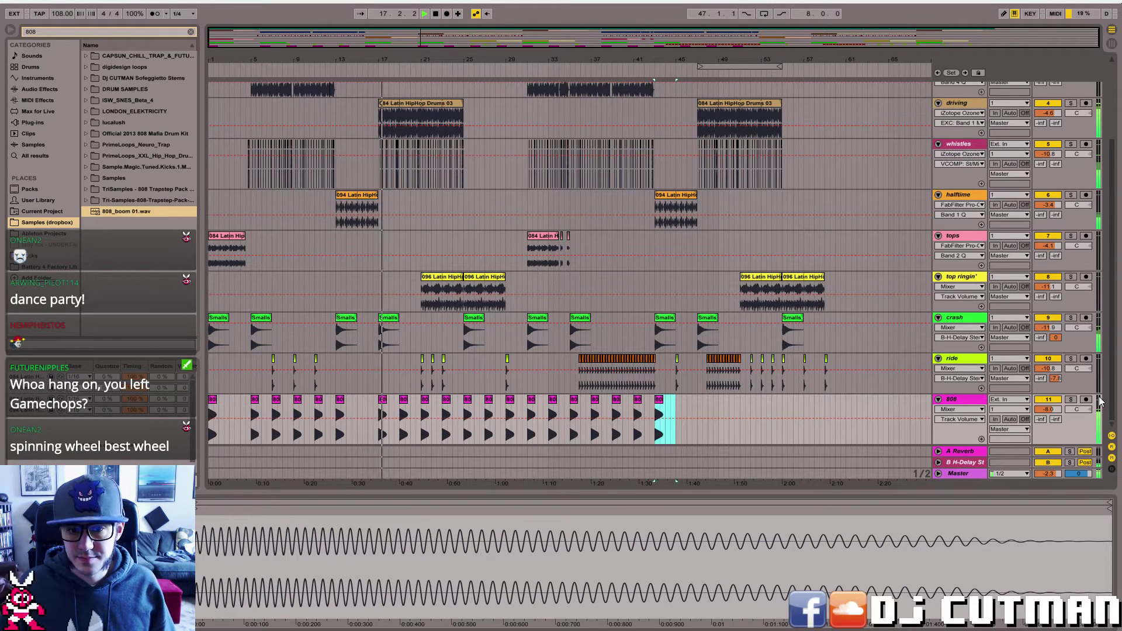
- Extend the two-bar 808 boom pattern from bar 45 through bar 59 and delete the surplus boom at bar 61
key("ctrl+d")
key("ctrl+d")
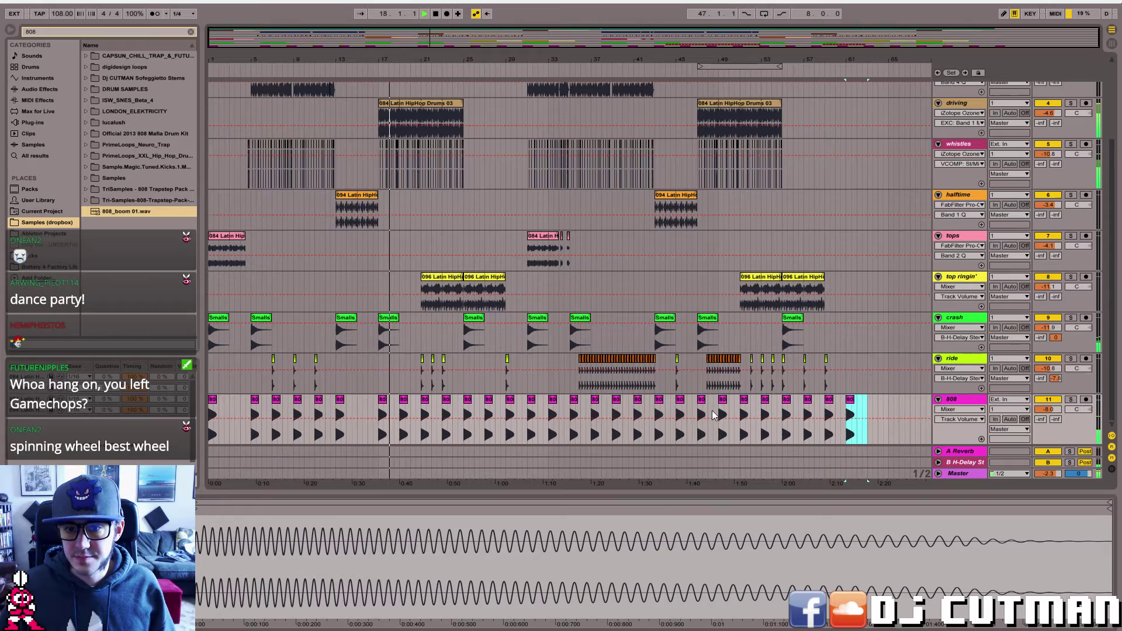
left_click(682, 424)
key("Delete")
left_click(849, 412)
key("Delete")
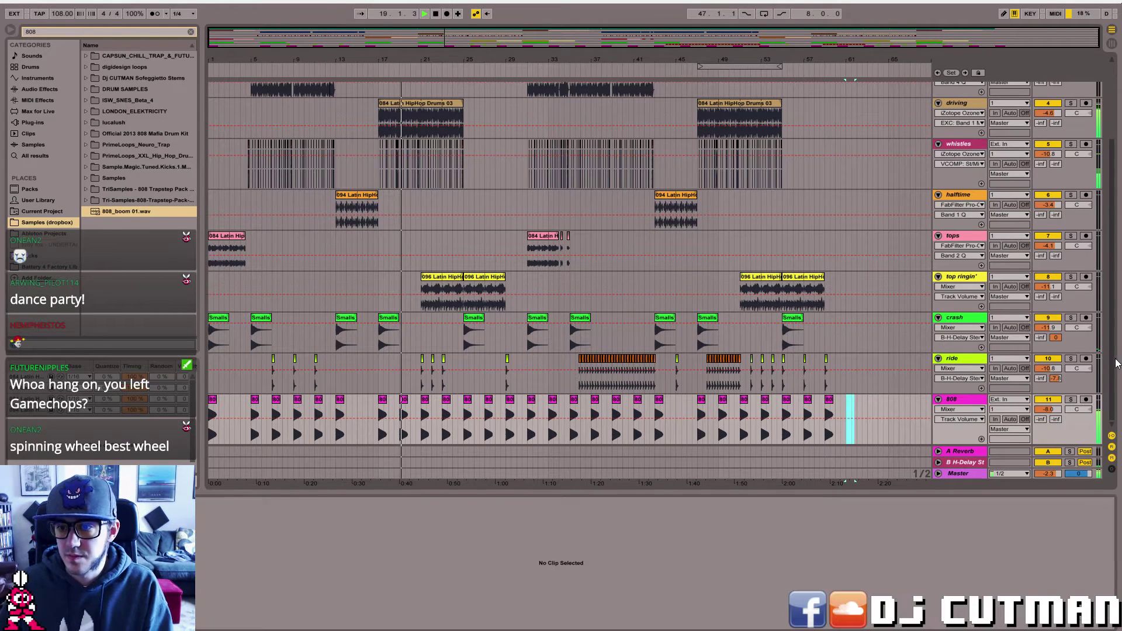
- Lower the whistles track's volume to -12.2 dB and add the Auto Pan effect after its FabFilter plug-in
scroll(1099, 282, "up", 5)
left_click_drag(1047, 261, 1047, 266)
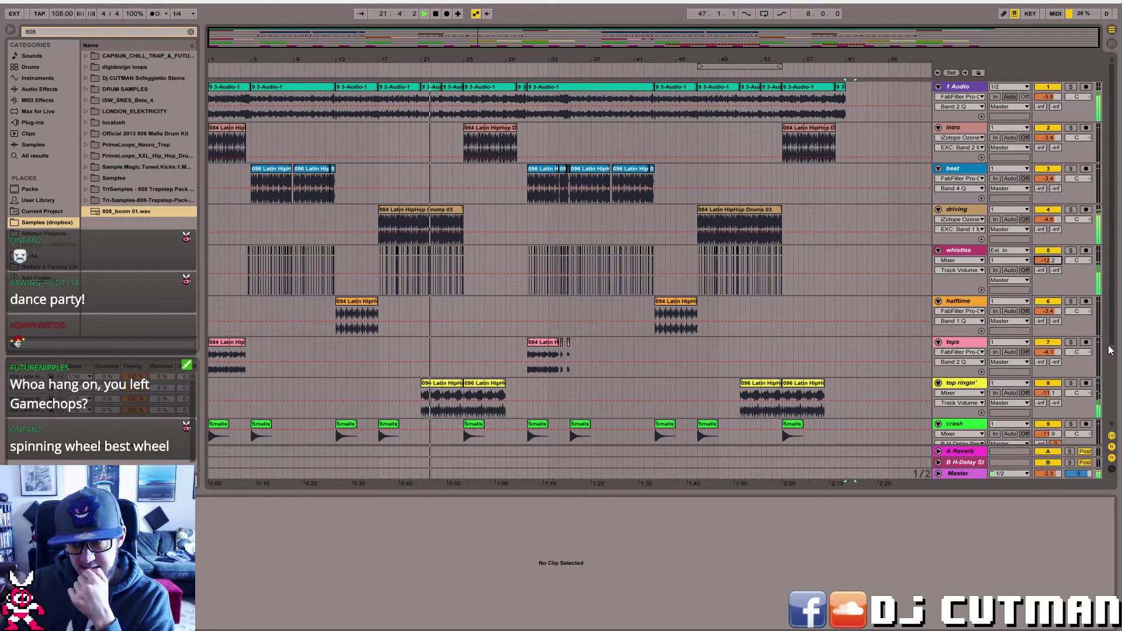
left_click(513, 292)
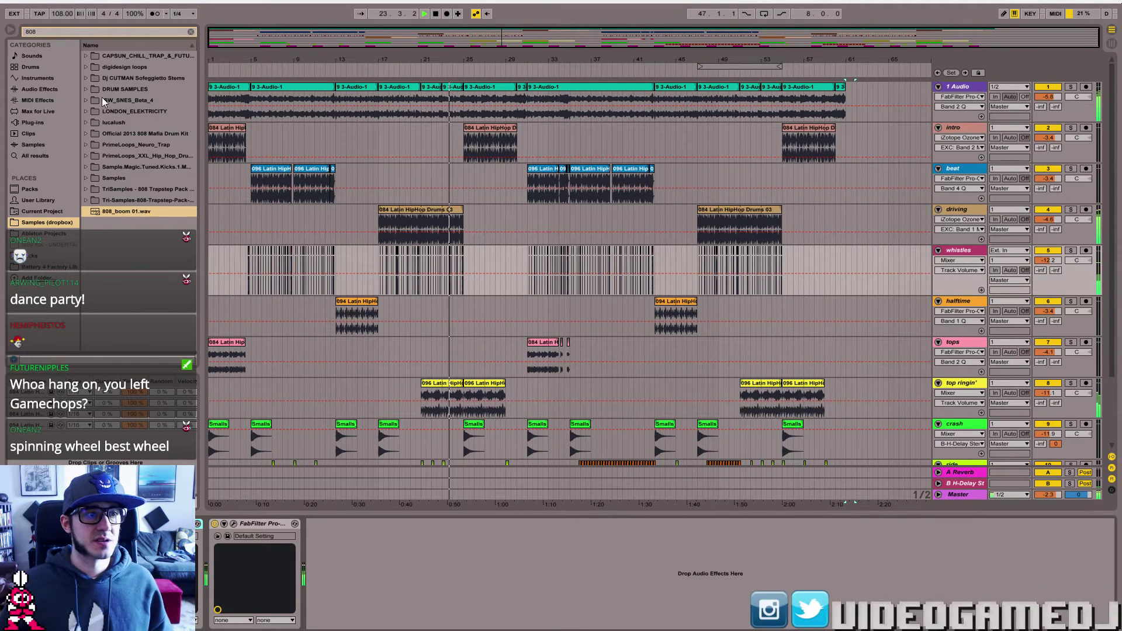
left_click(53, 88)
left_click(70, 32)
type("auto")
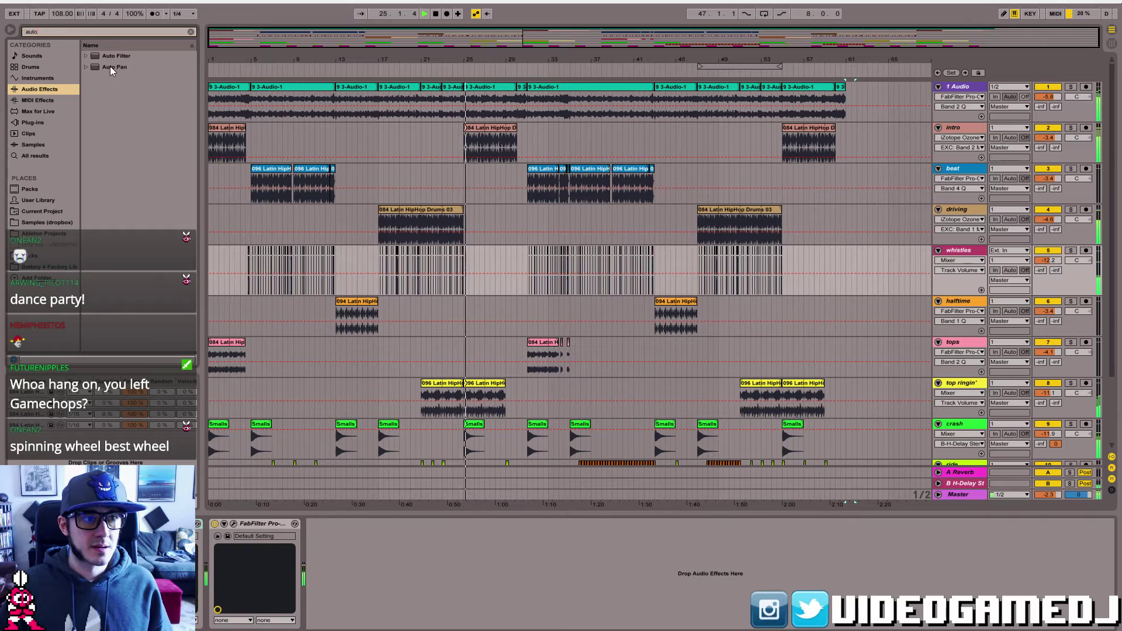
left_click_drag(110, 66, 303, 513)
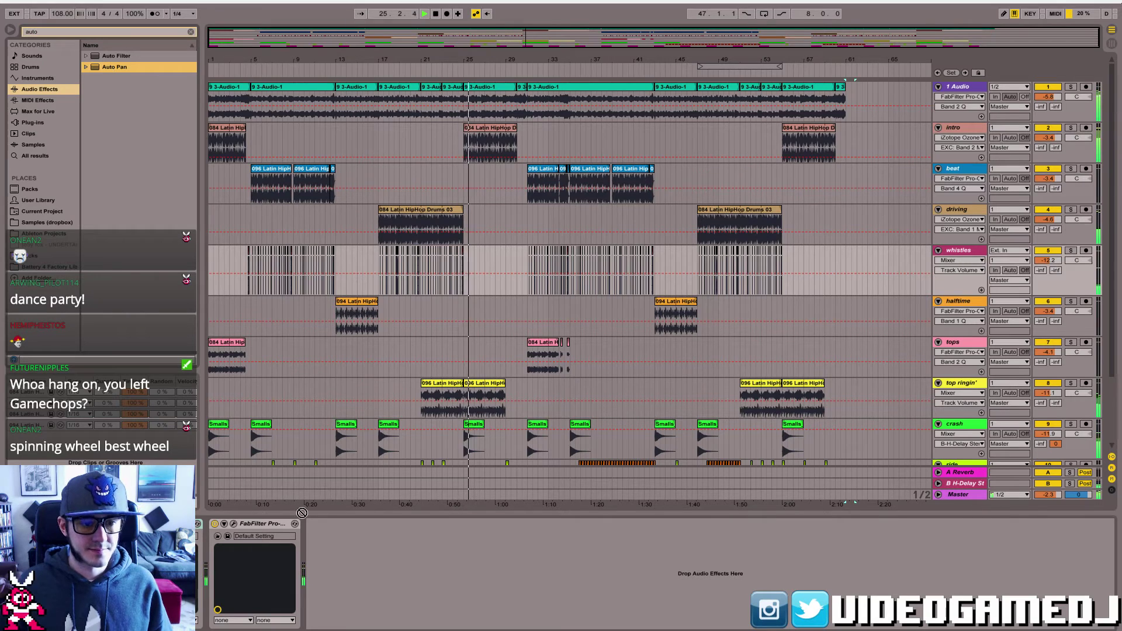
left_click_drag(341, 550, 321, 520)
- Set the whistles' Auto Pan shape to 100% and audition the soloed track from about bar 17
left_click(382, 272)
key("space")
left_click(352, 618)
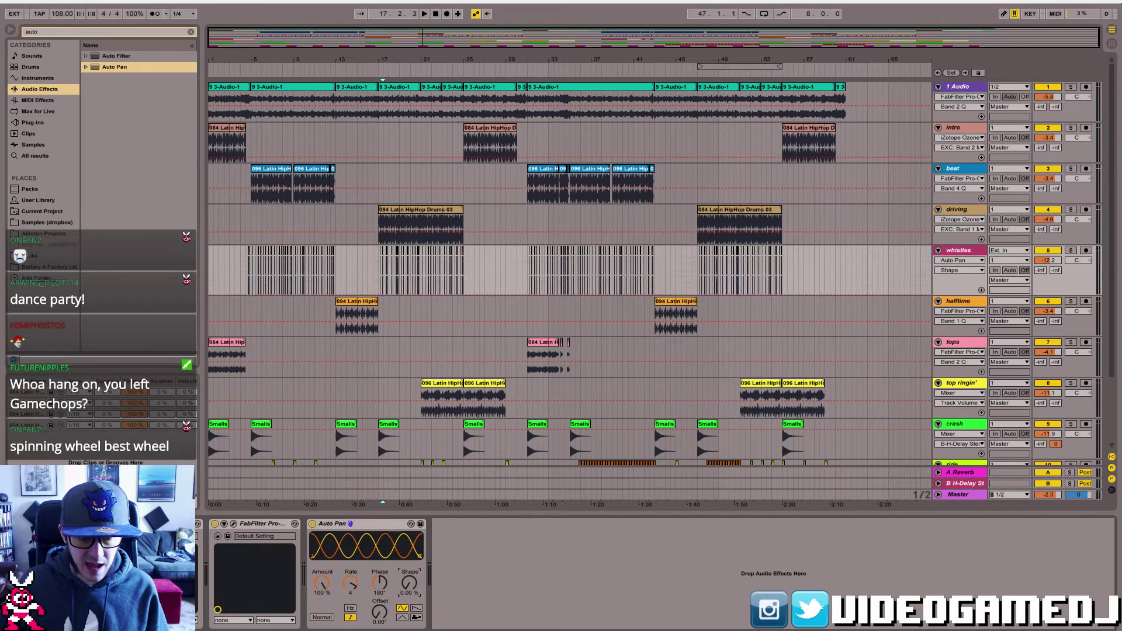
left_click_drag(410, 583, 410, 550)
key("space")
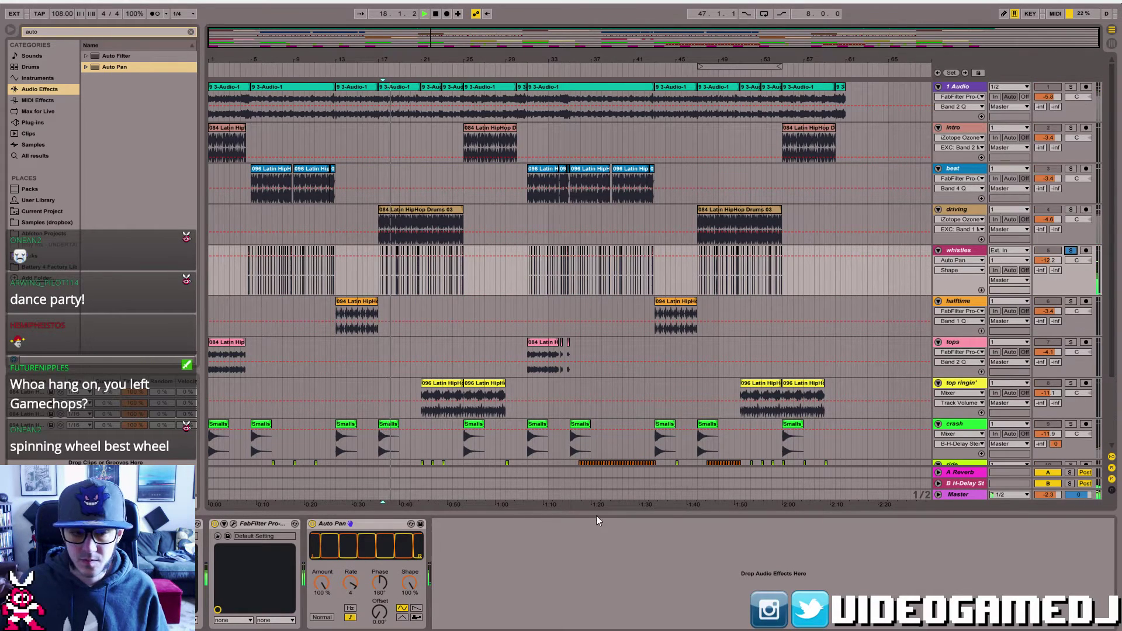
- Set the Auto Pan's synced rate to 1/2 and replay the soloed whistles from about bar 18
left_click_drag(350, 583, 351, 599)
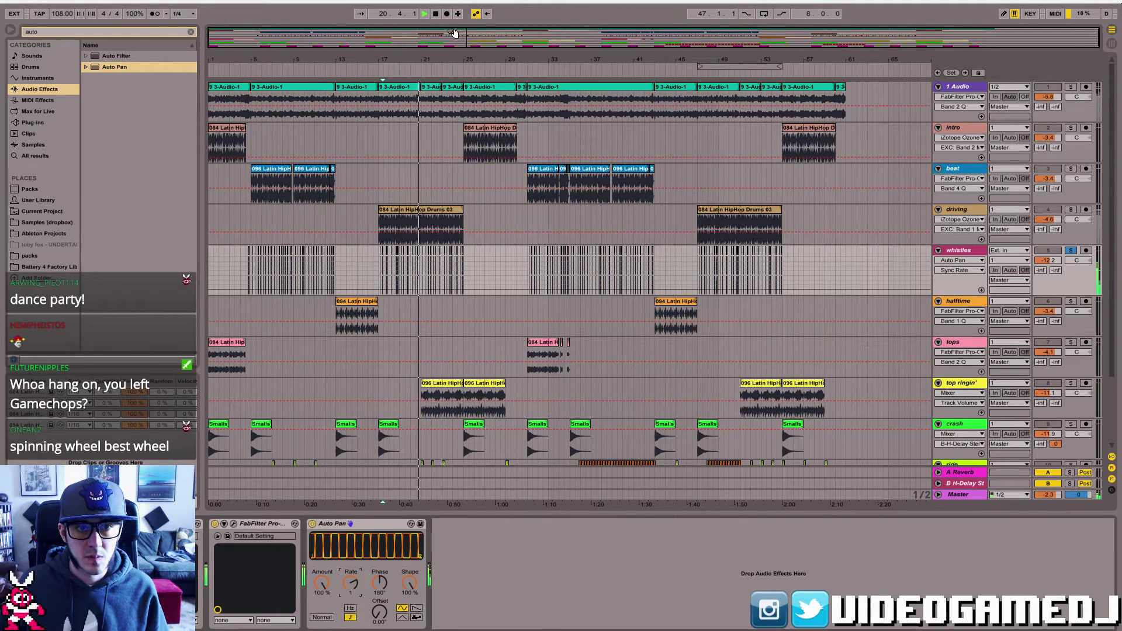
left_click_drag(454, 34, 467, 88)
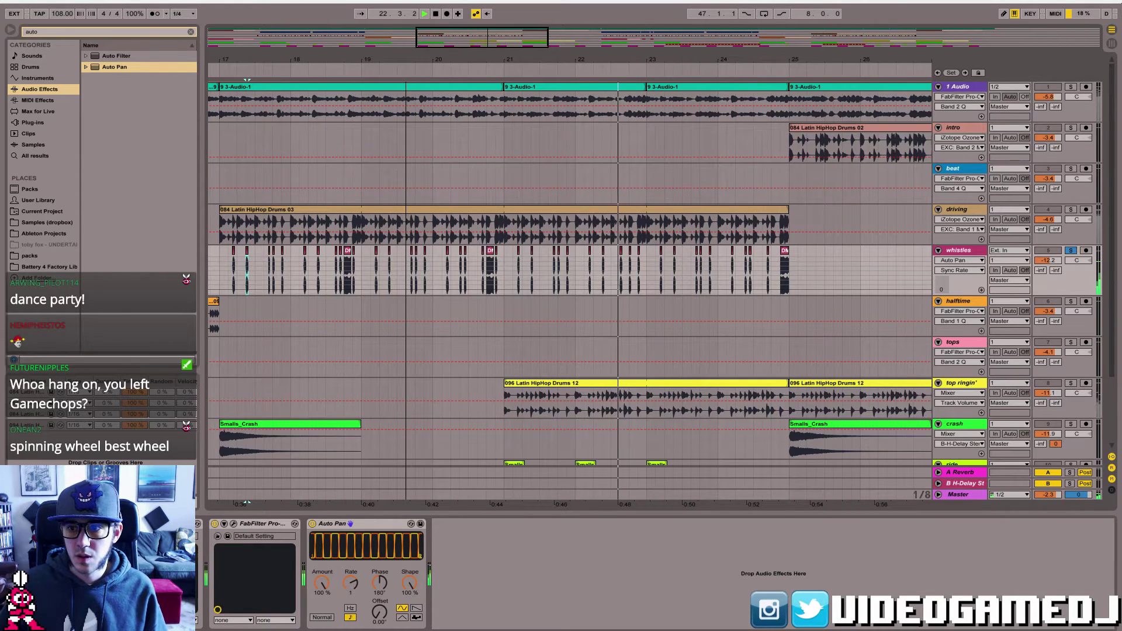
left_click(352, 585)
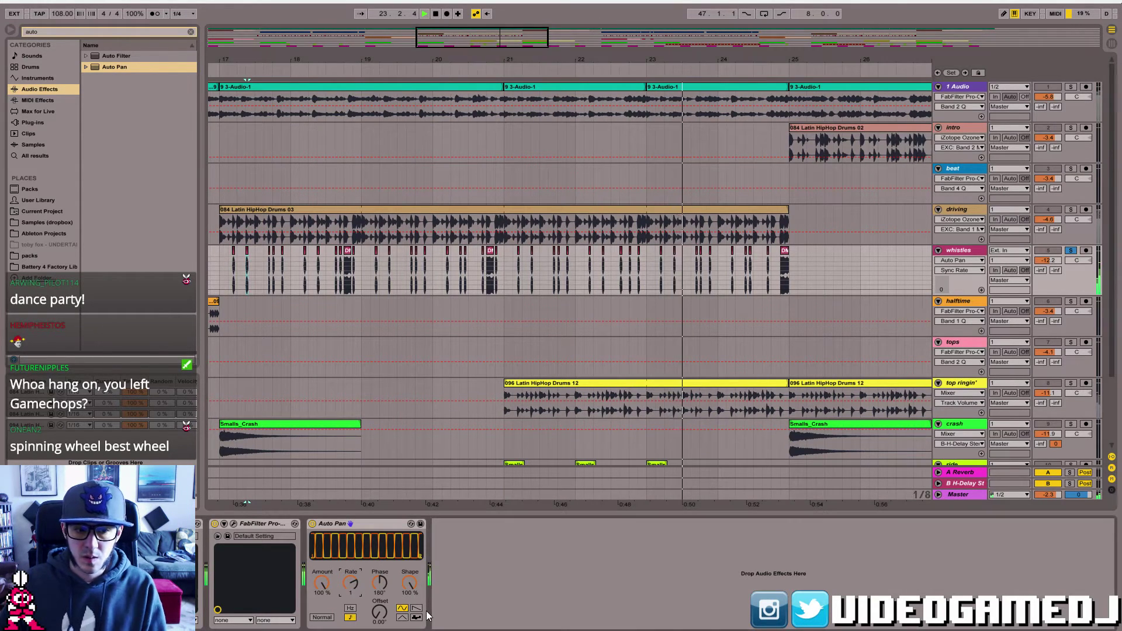
key("Down")
key("Down")
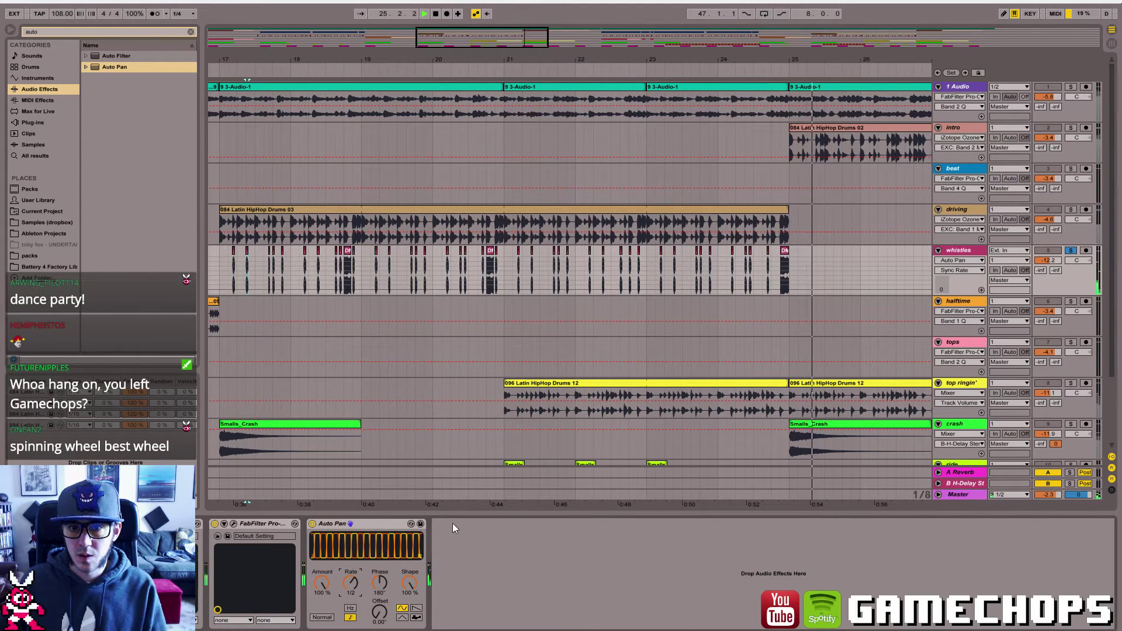
left_click(290, 262)
key("space")
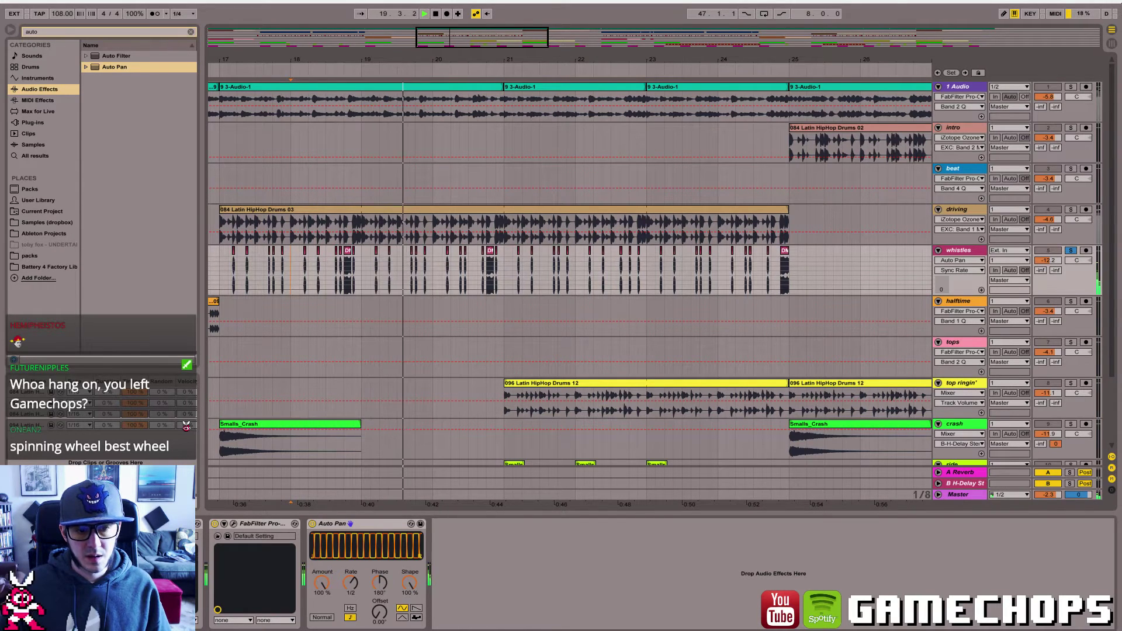
- Reduce the Auto Pan's shape to 73% and its amount to 81%, and replay the whistles
left_click_drag(402, 587, 321, 580)
key("space")
key("space")
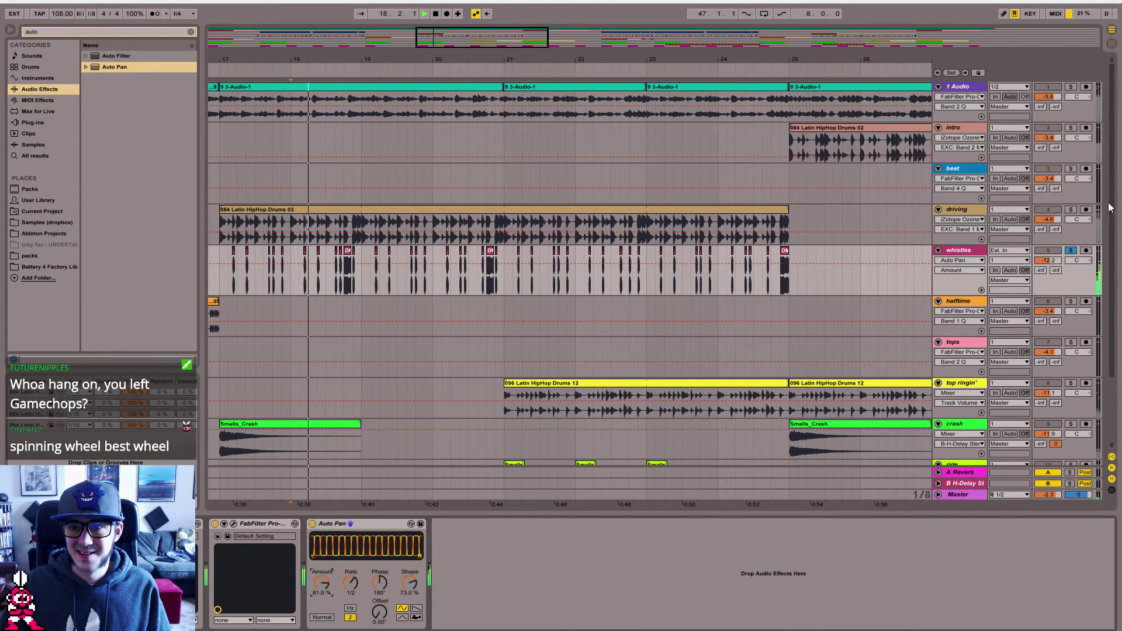
- Unsolo the whistles track and play the full mix from bar 17 to check the panning
key("space")
left_click(1071, 250)
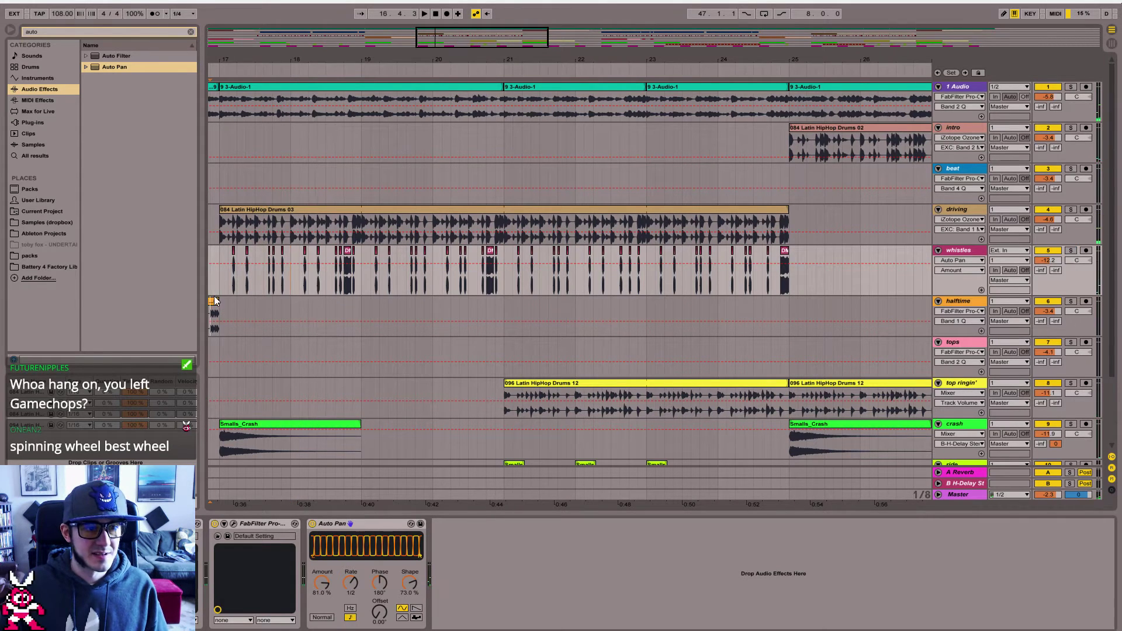
left_click(214, 300)
left_click(221, 281)
key("space")
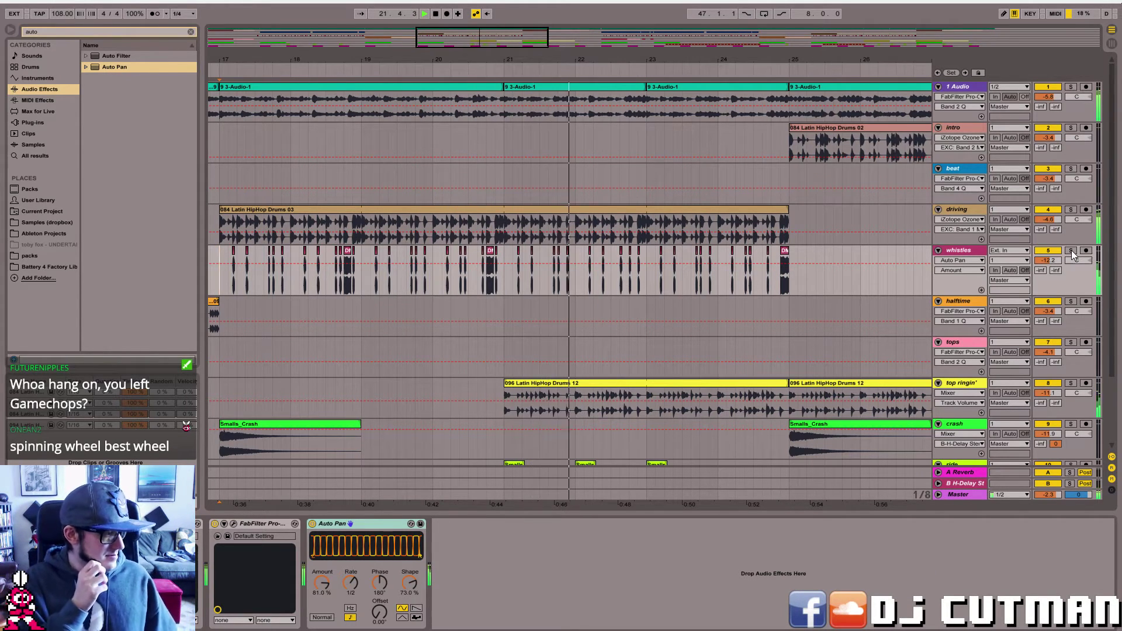
key("space")
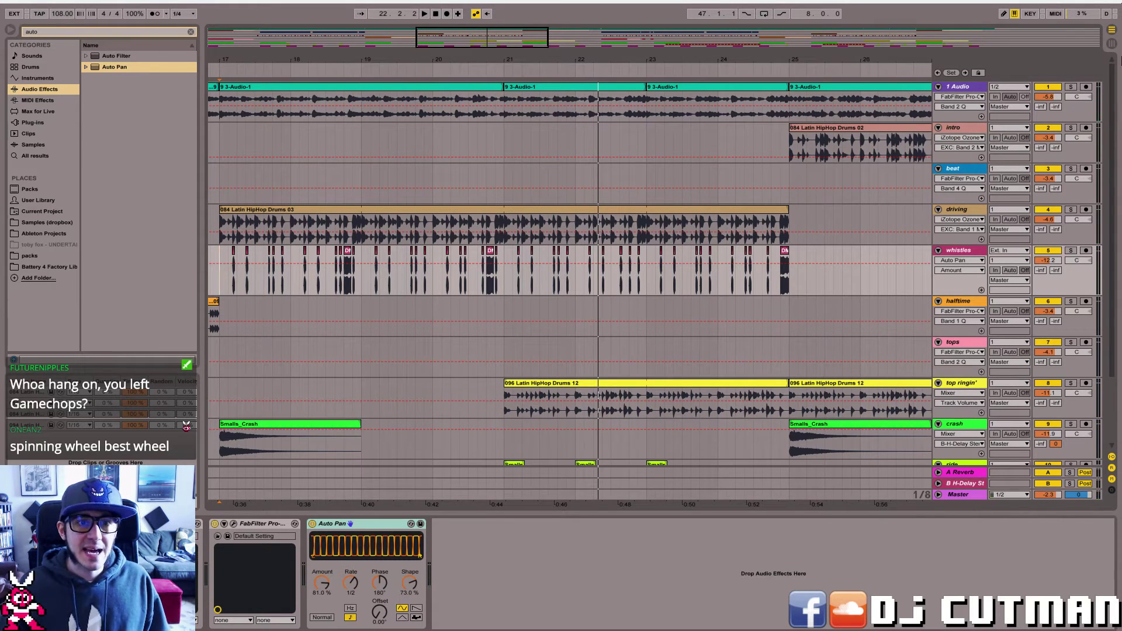
left_click_drag(494, 33, 492, 79)
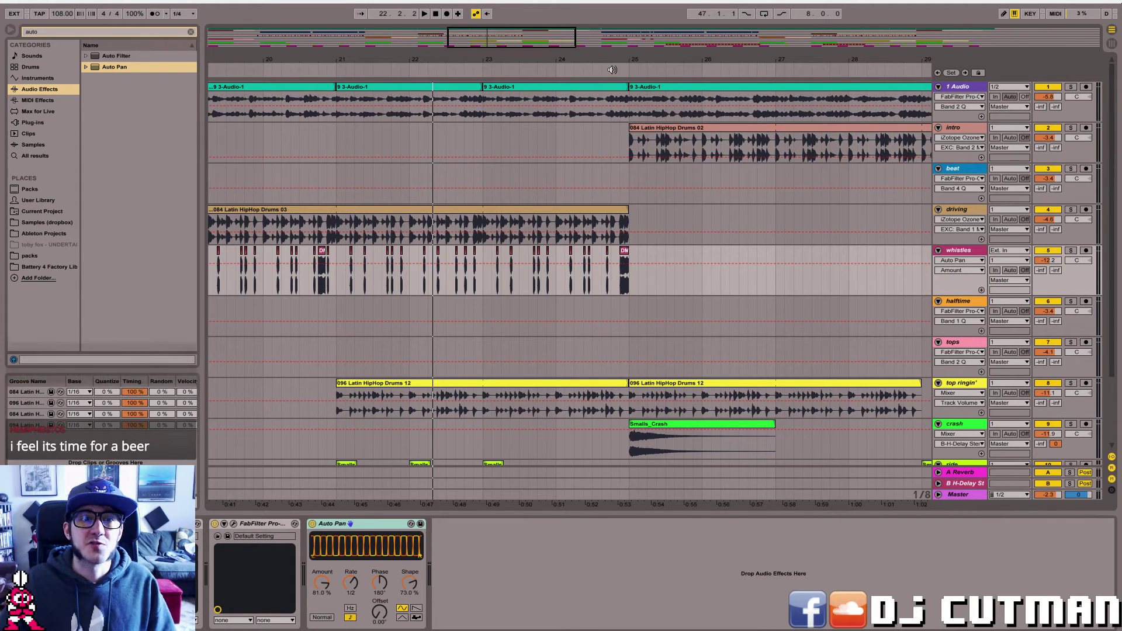
left_click_drag(484, 136, 490, 223)
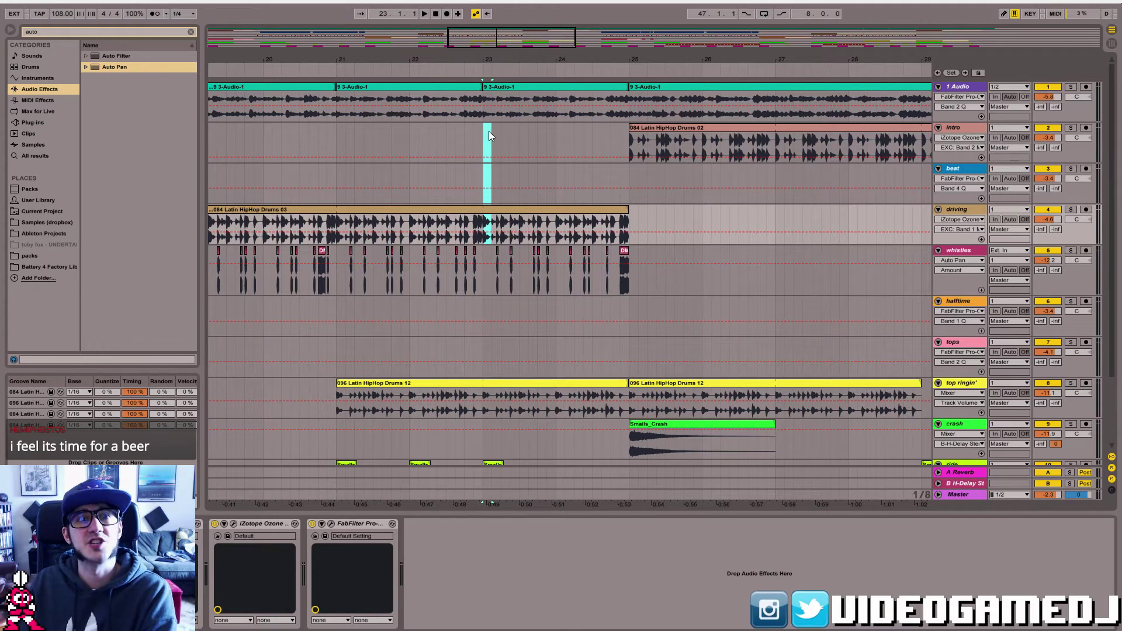
left_click_drag(490, 133, 547, 171)
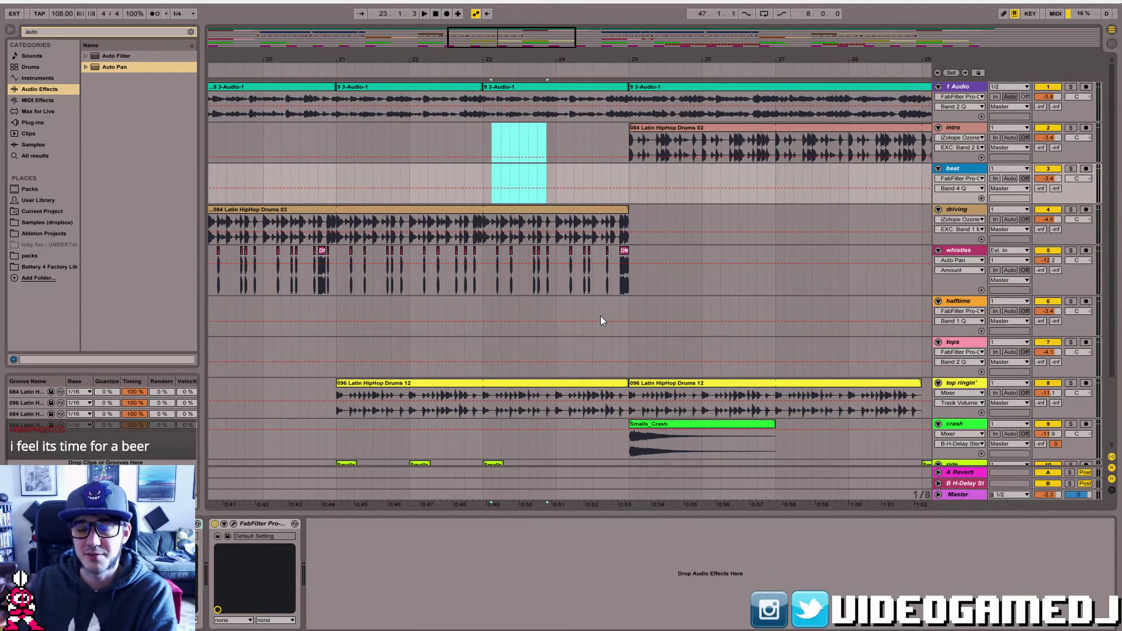
left_click(601, 317)
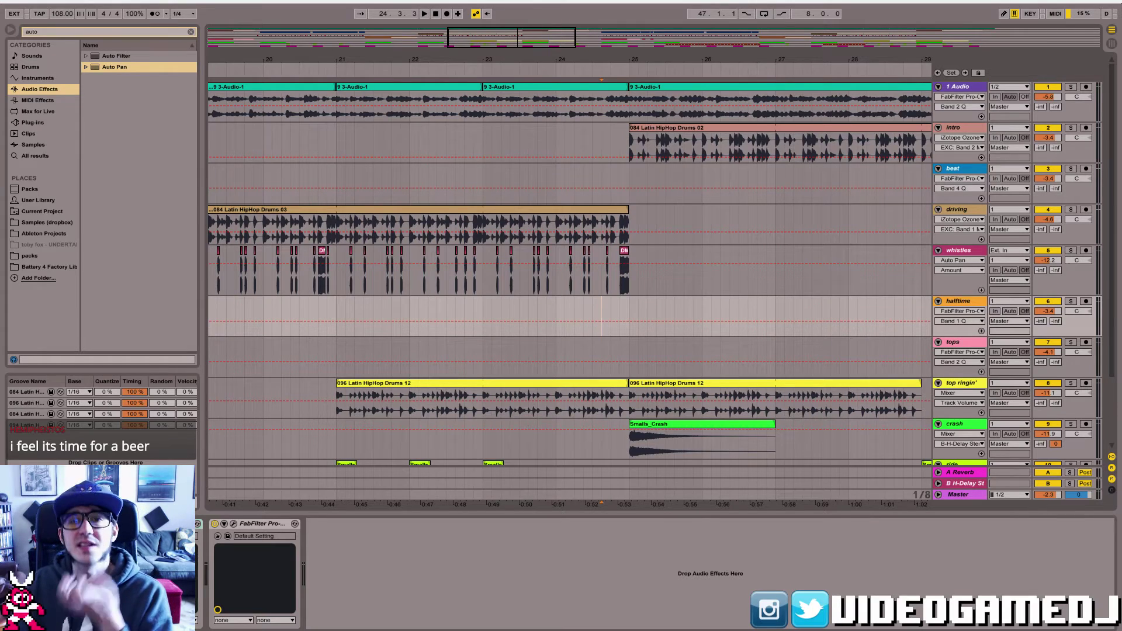
left_click_drag(524, 37, 524, 37)
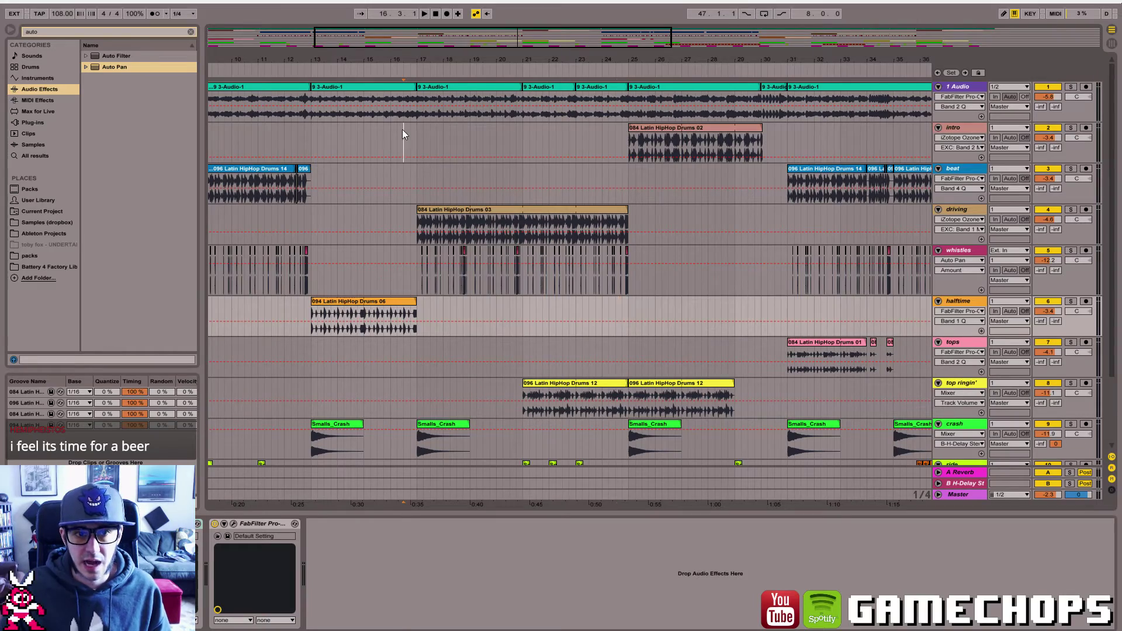
left_click(421, 134)
mouse_move(506, 65)
left_mouse_down()
mouse_move(507, 47)
mouse_move(577, 43)
left_mouse_up()
mouse_move(434, 37)
left_mouse_down()
mouse_move(433, 53)
mouse_move(434, 24)
left_mouse_up()
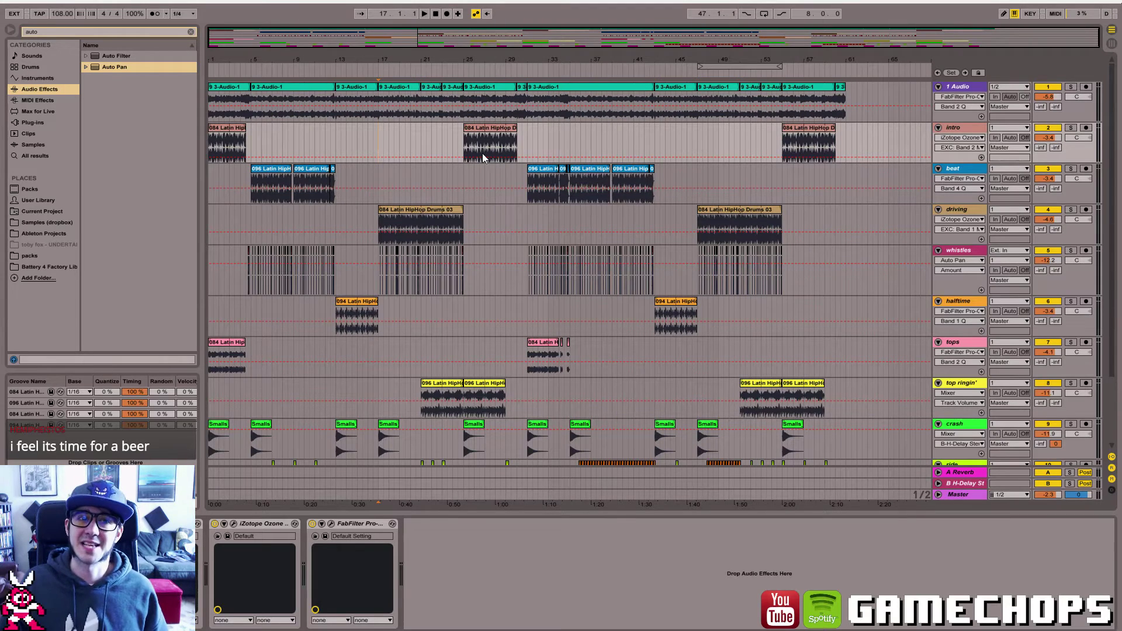
- Play the arrangement from bar 17 and review the drum, whistle and cymbal tracks while it runs
key("space")
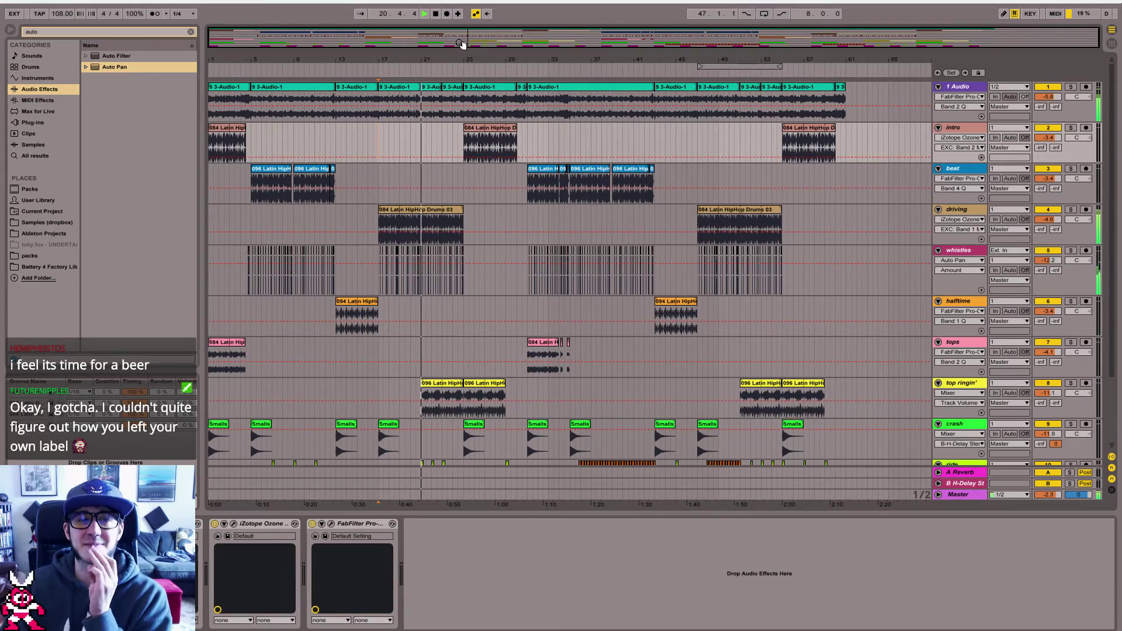
left_click_drag(462, 40, 462, 50)
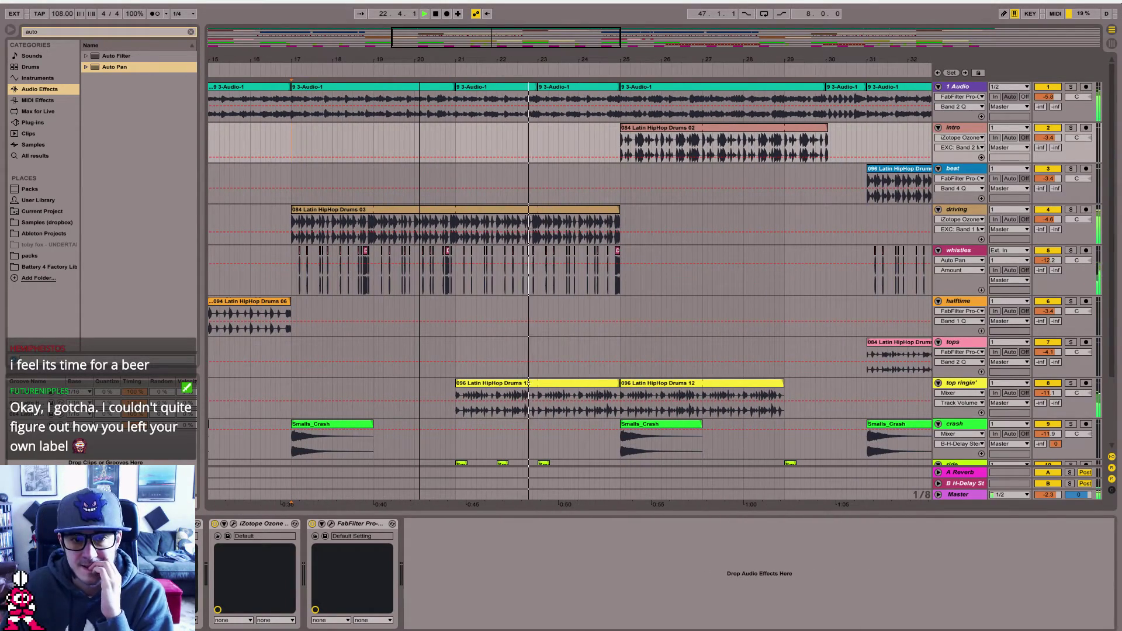
left_click_drag(462, 50, 462, 47)
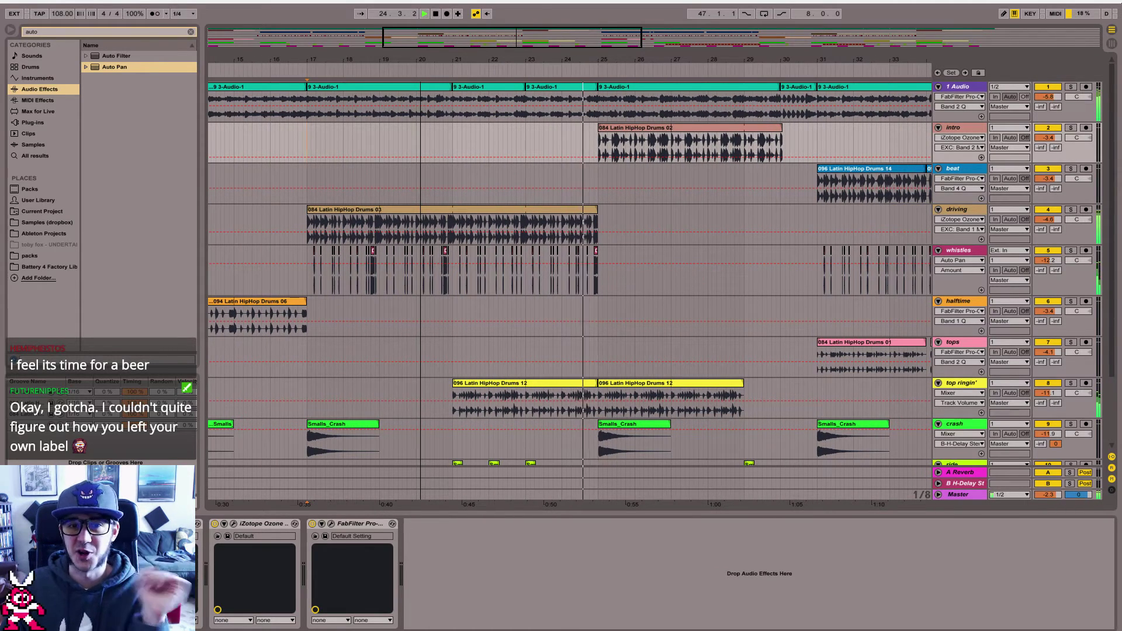
left_click_drag(420, 60, 422, 41)
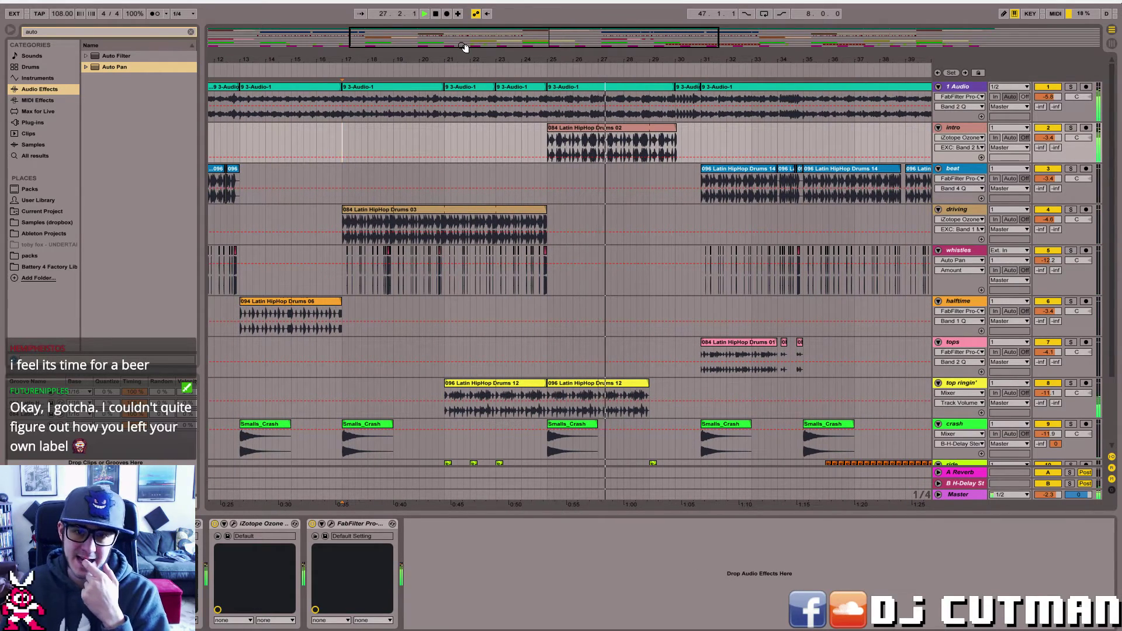
left_click_drag(487, 42, 489, 29)
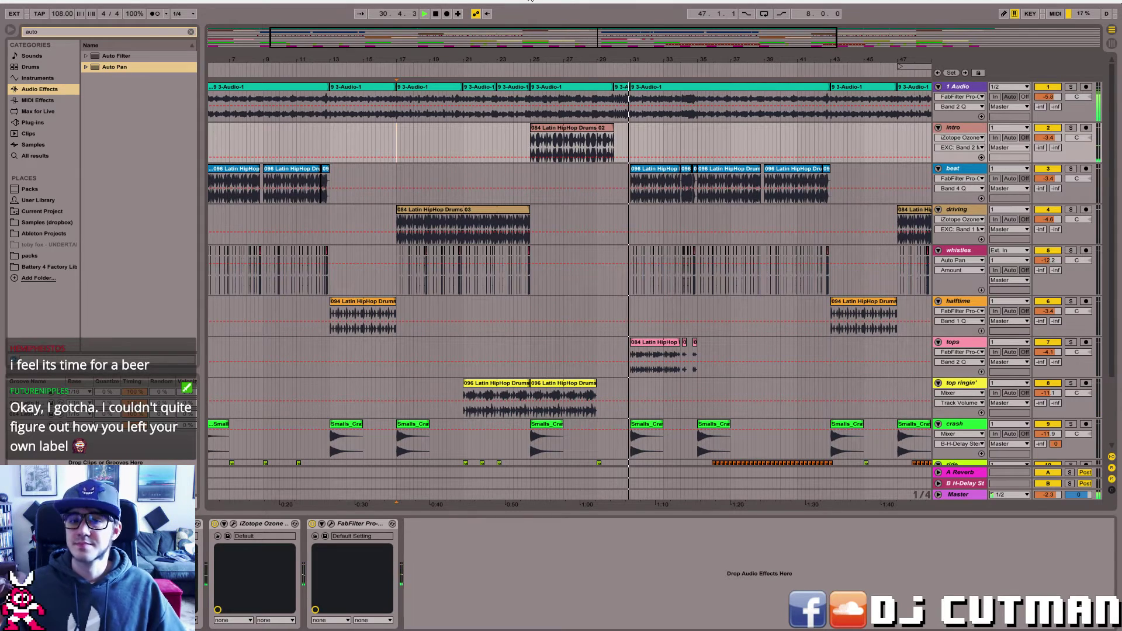
scroll(1115, 273, "down", 3)
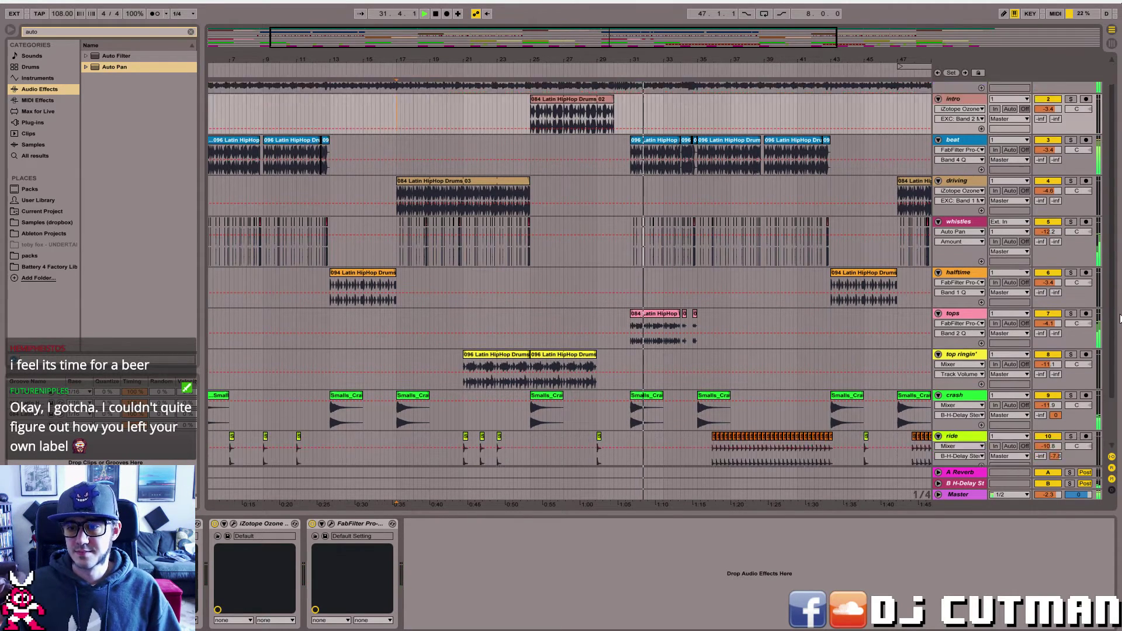
scroll(1099, 158, "up", 3)
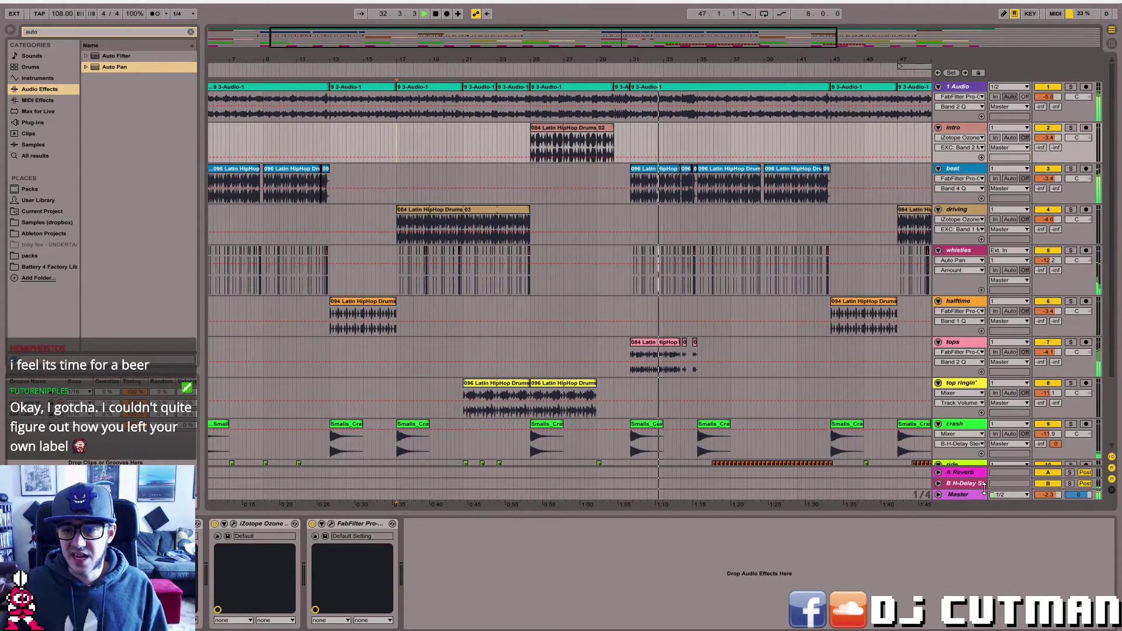
- Insert two new return tracks in the set
left_click(663, 284)
left_click(57, 1)
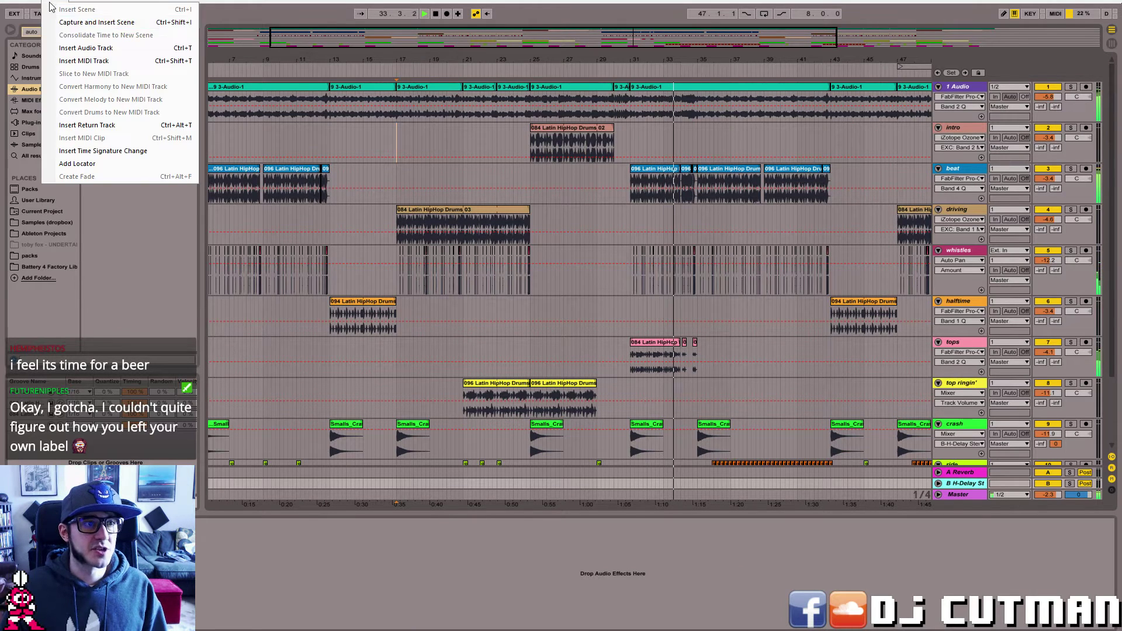
left_click(111, 125)
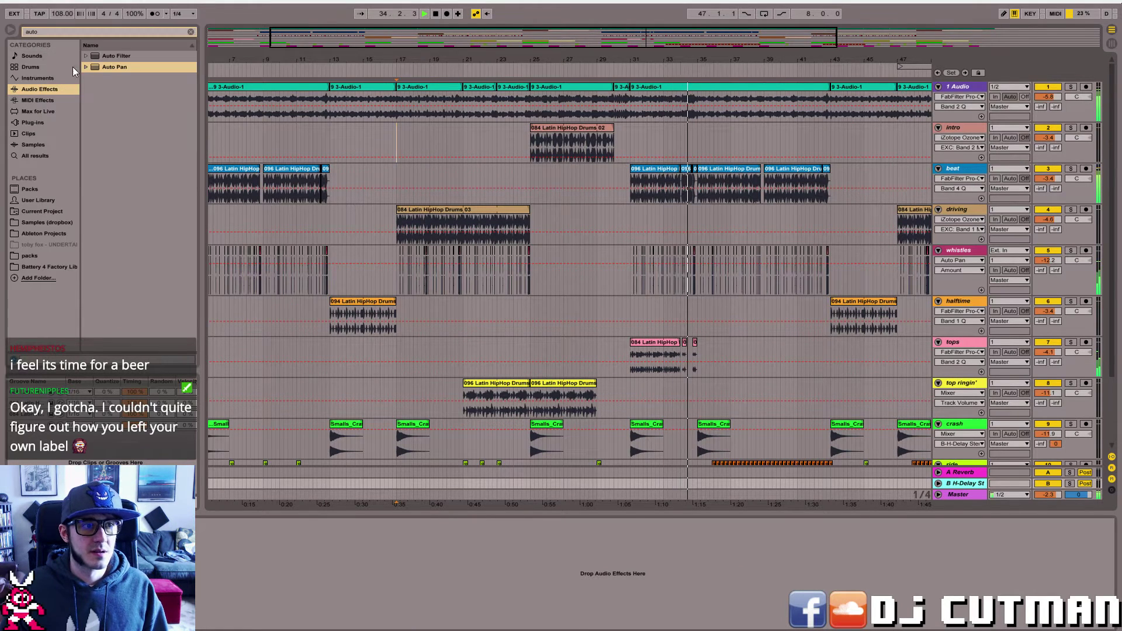
left_click(58, 2)
left_click(107, 125)
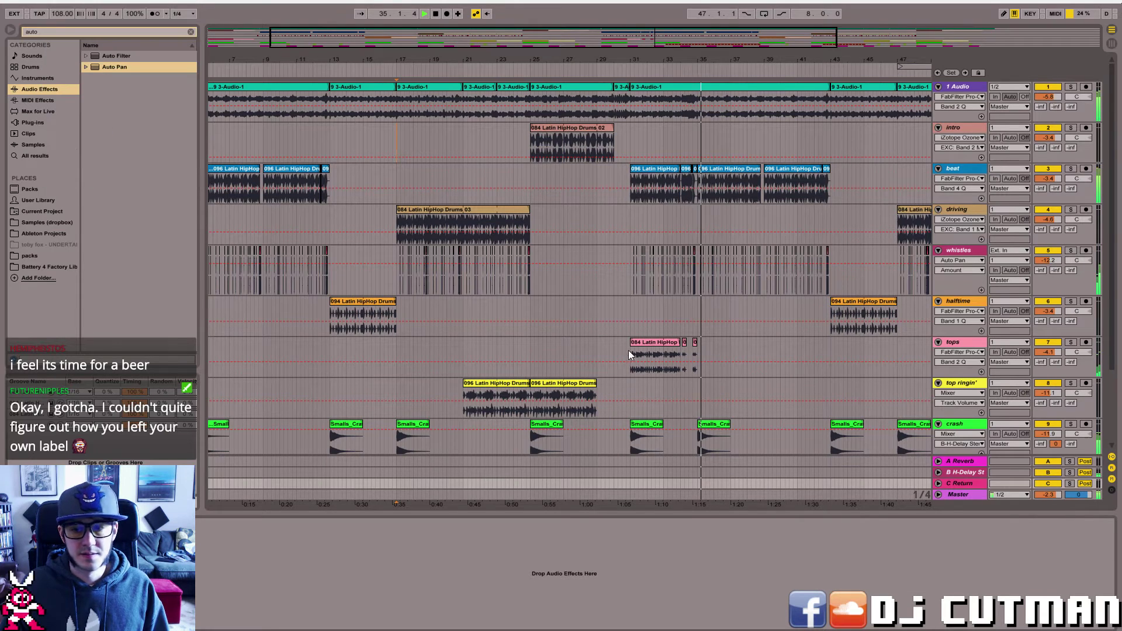
- Rename return track D as KEY and set the 808 track's send to it to 0 dB
key("ctrl+r")
type("KEY")
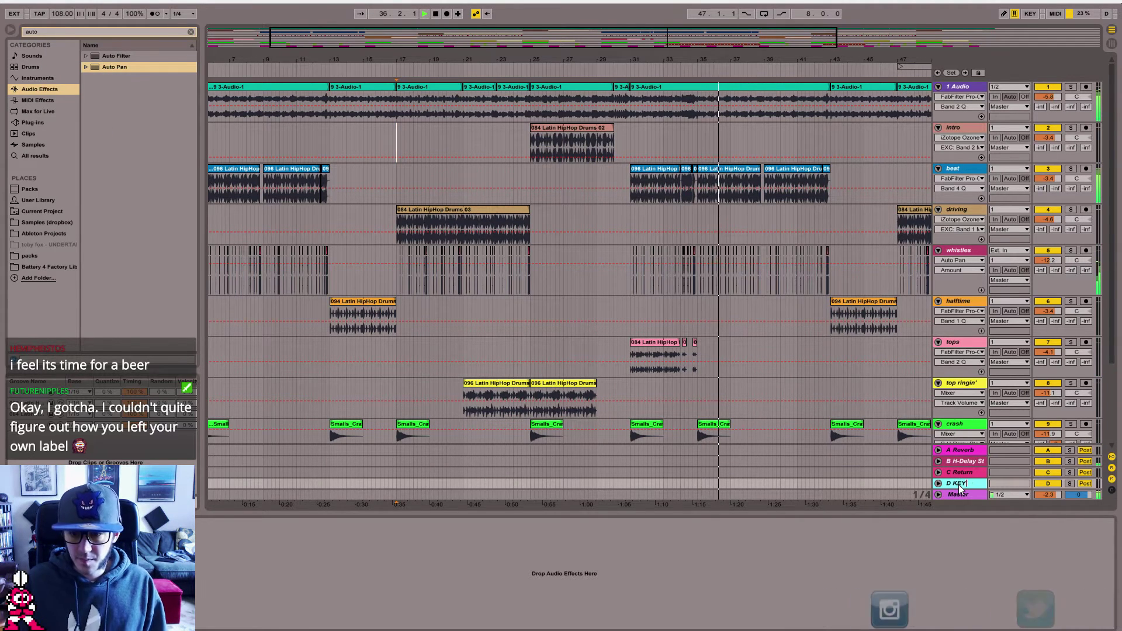
key("Return")
scroll(570, 285, "down", 3)
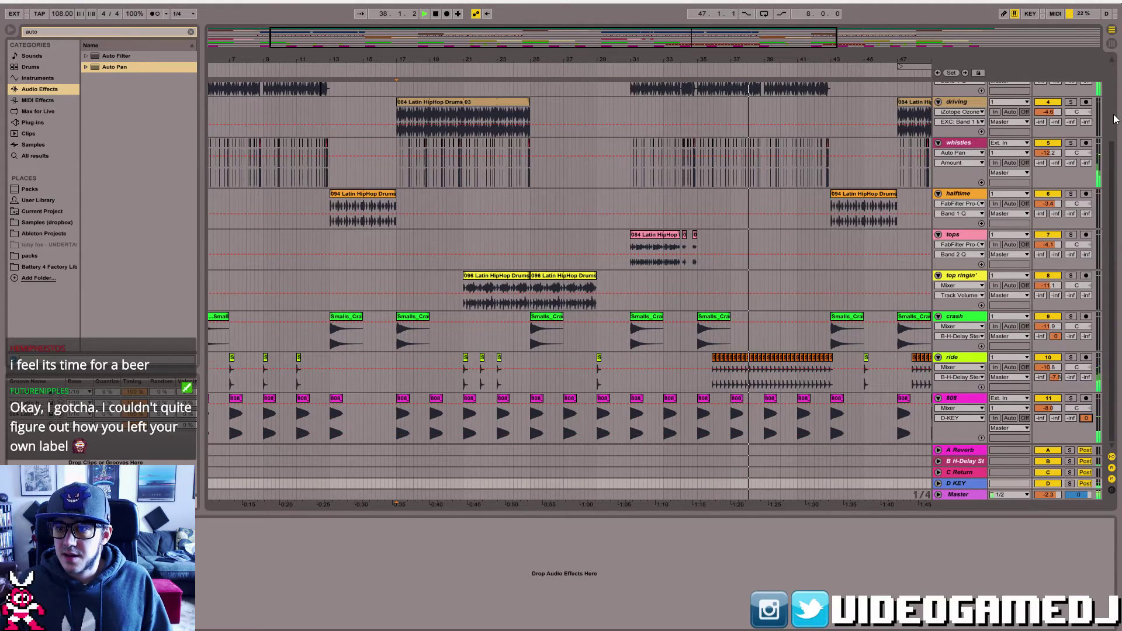
scroll(1114, 119, "up", 3)
- Search the plug-ins for "-mb" and load FabFilter Pro-MB on the 1 Audio track
left_click(394, 497)
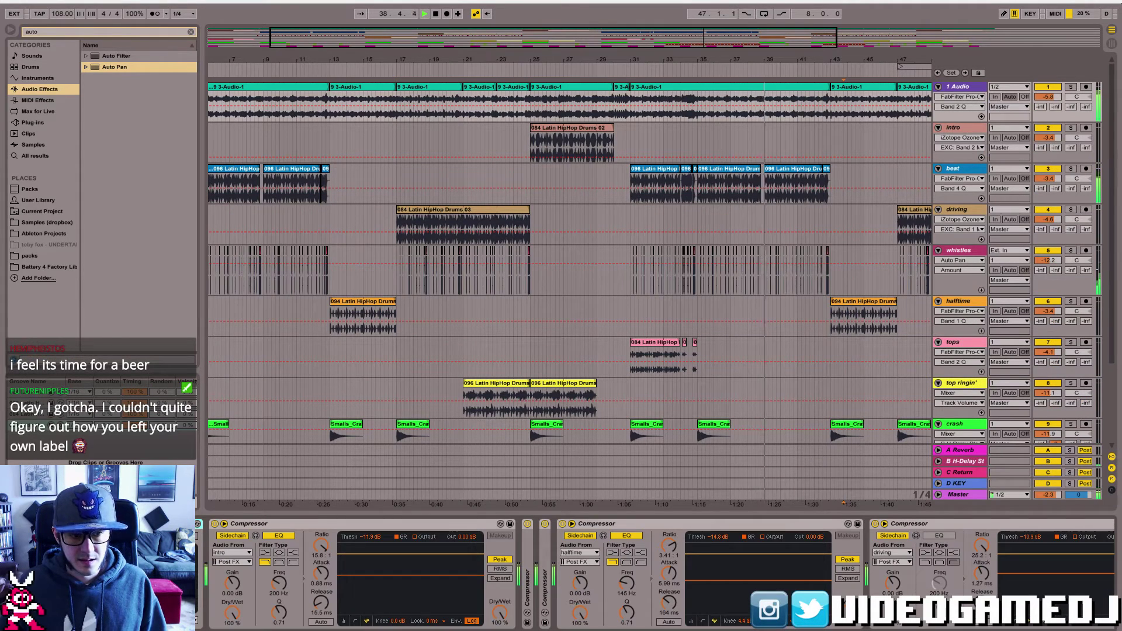
left_click(34, 123)
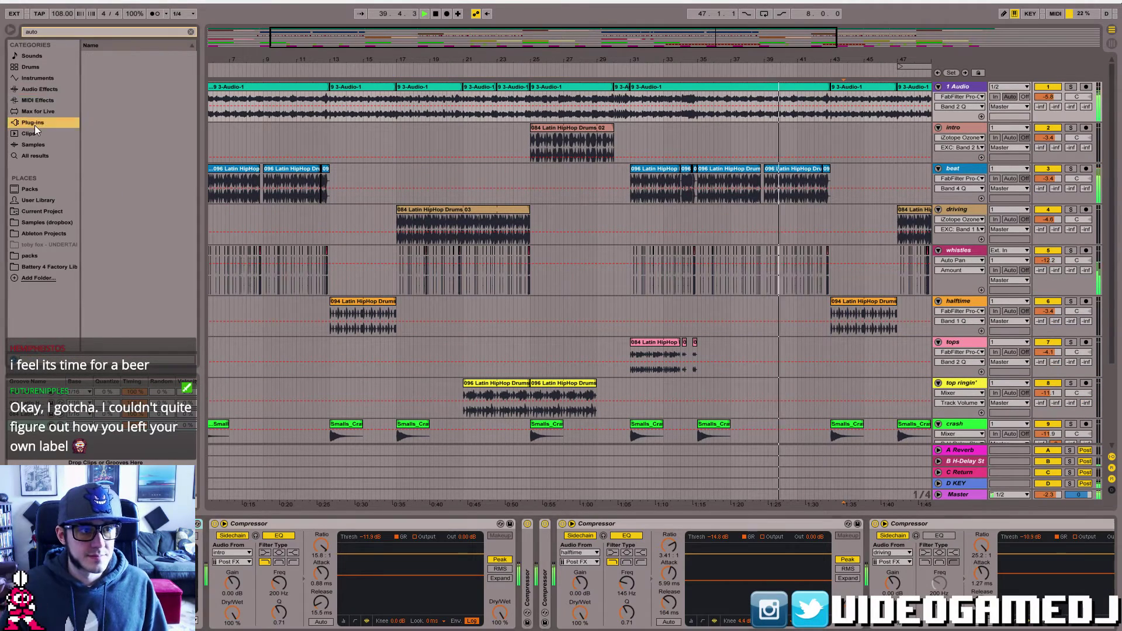
left_click(65, 33)
type("-mb")
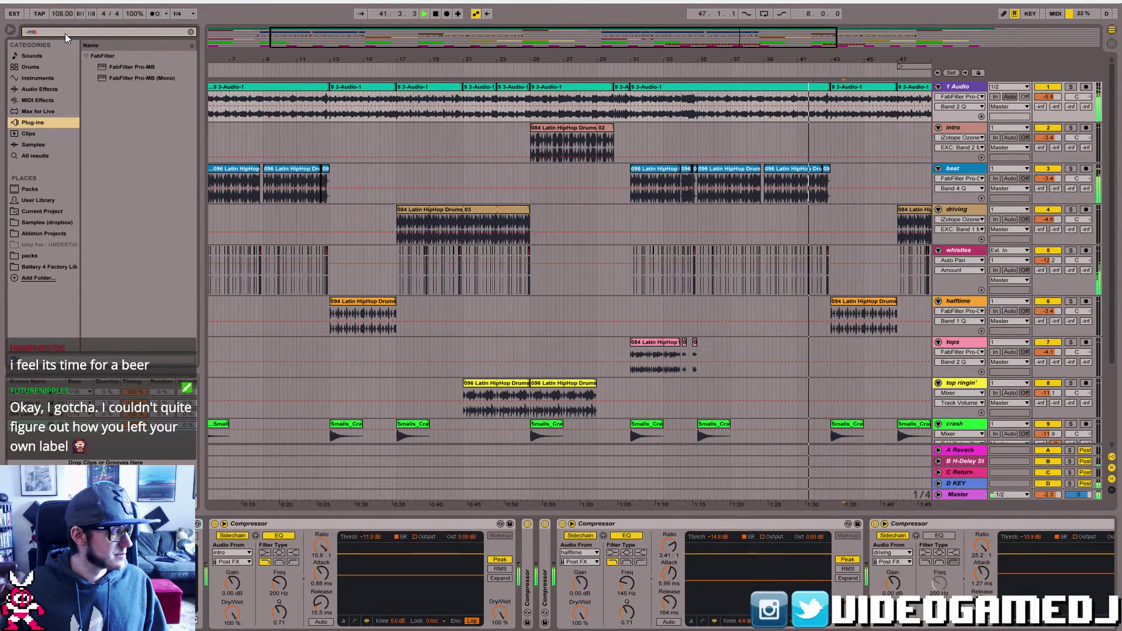
double_click(122, 70)
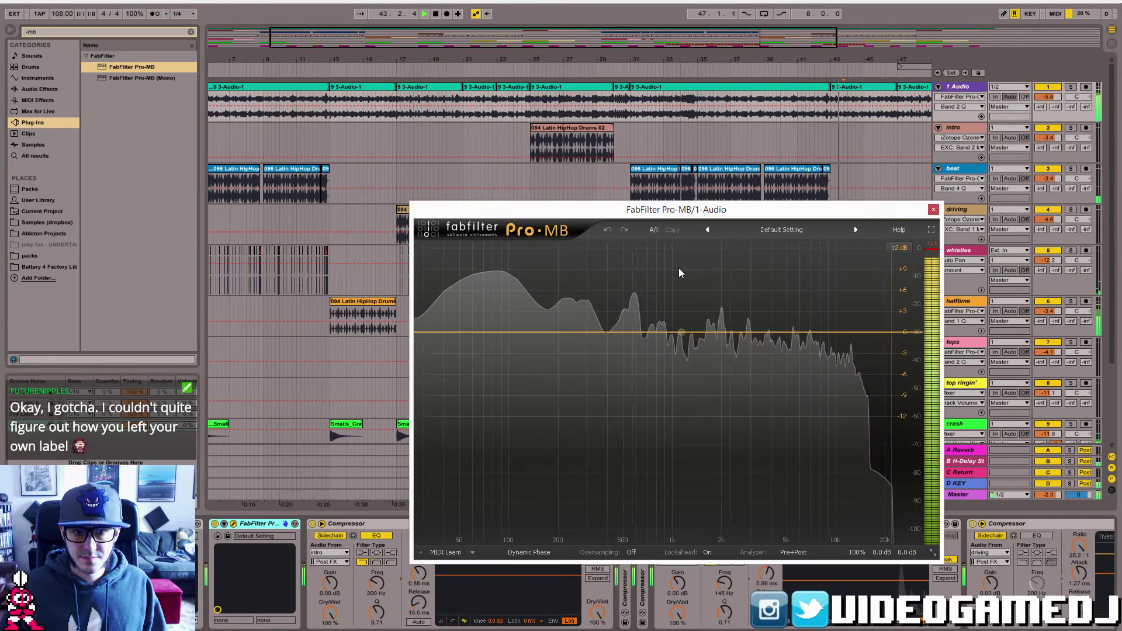
- Create a low-frequency compression band reaching up to about 200 Hz in Pro-MB and show its side-chain options
left_click(508, 331)
left_click_drag(458, 331, 401, 335)
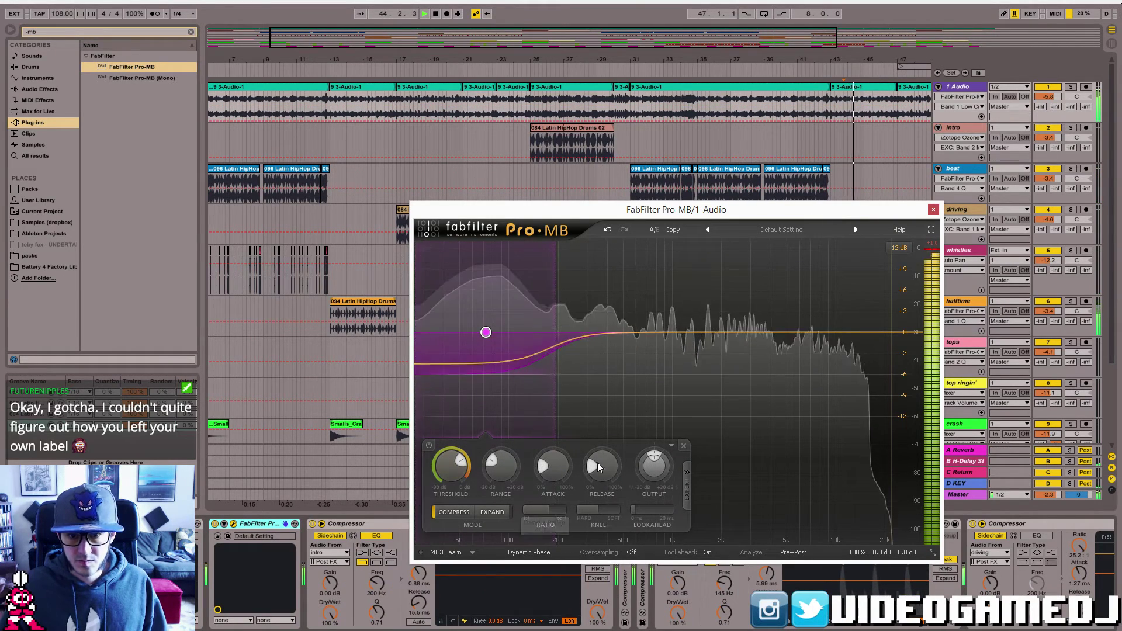
left_click(687, 480)
- Route the KEY return to 1-Audio's Stereo Side Chain-FabFilter Pro-MB input and set the band's side chain to Ext
key("Tab")
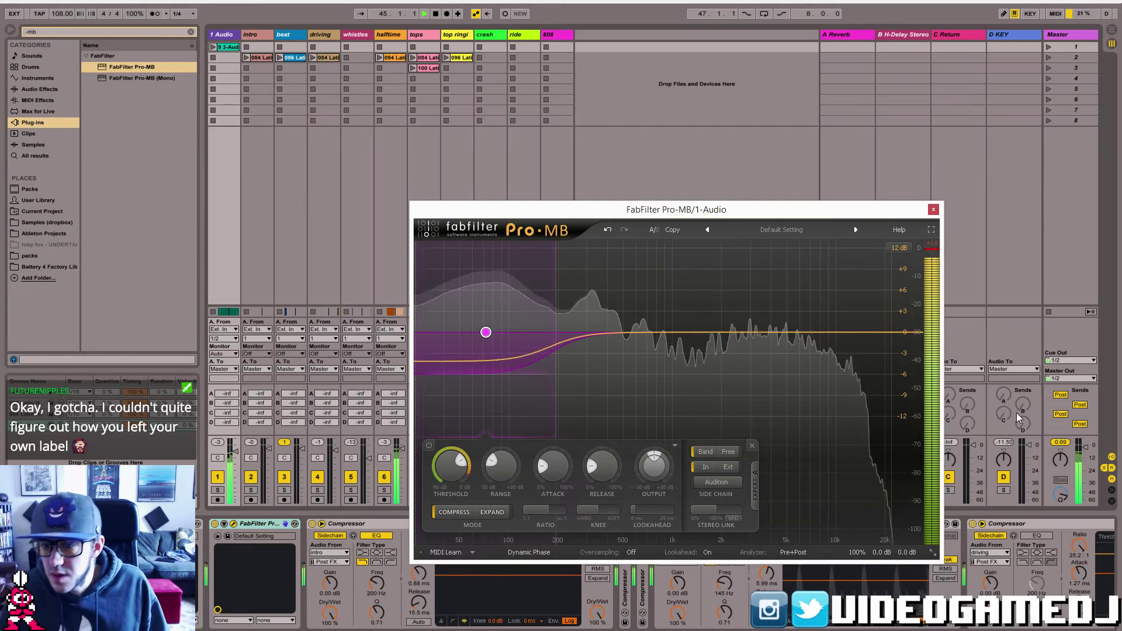
left_click(1014, 369)
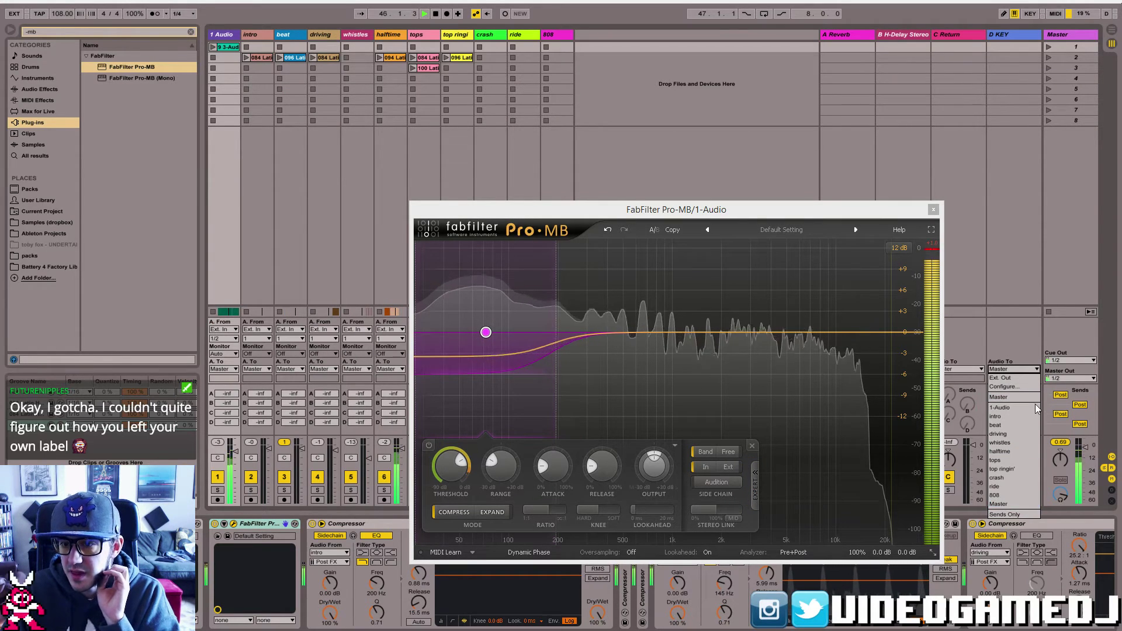
left_click(1000, 407)
left_click(1014, 378)
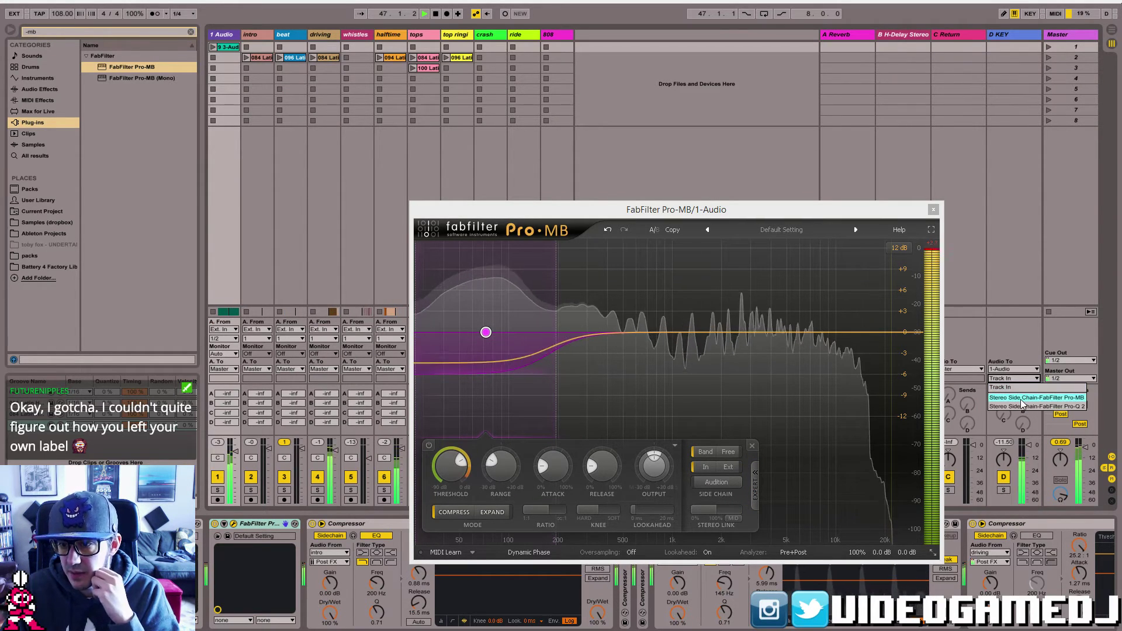
left_click(1022, 400)
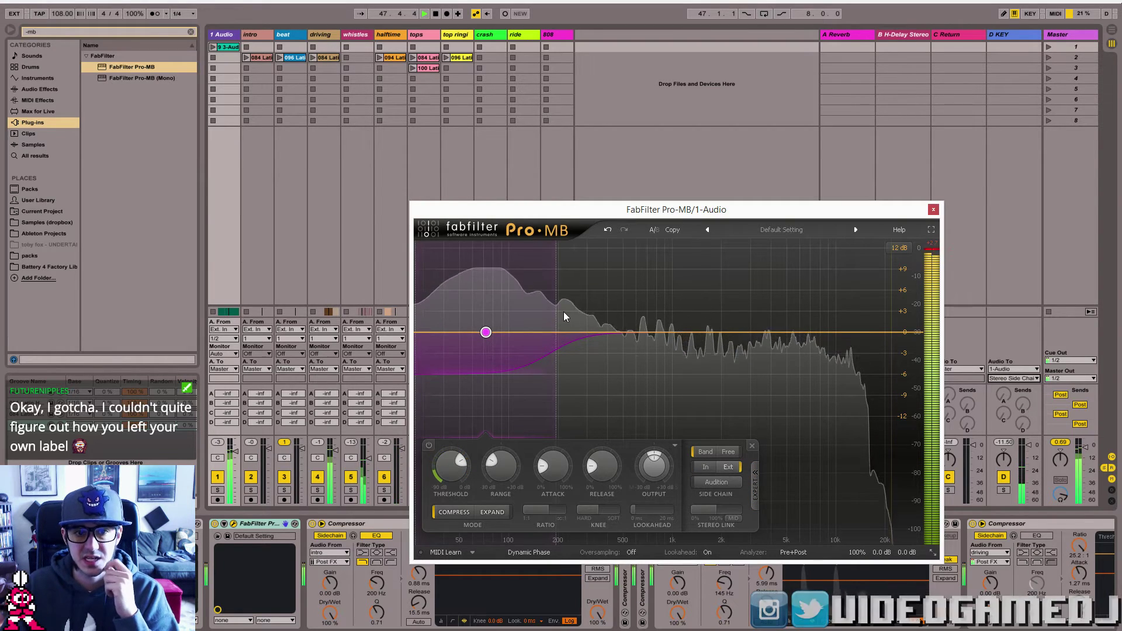
- Move the Pro-MB window clear of the mixer controls, and deactivate and solo the 1 Audio track
left_click_drag(556, 209, 475, 93)
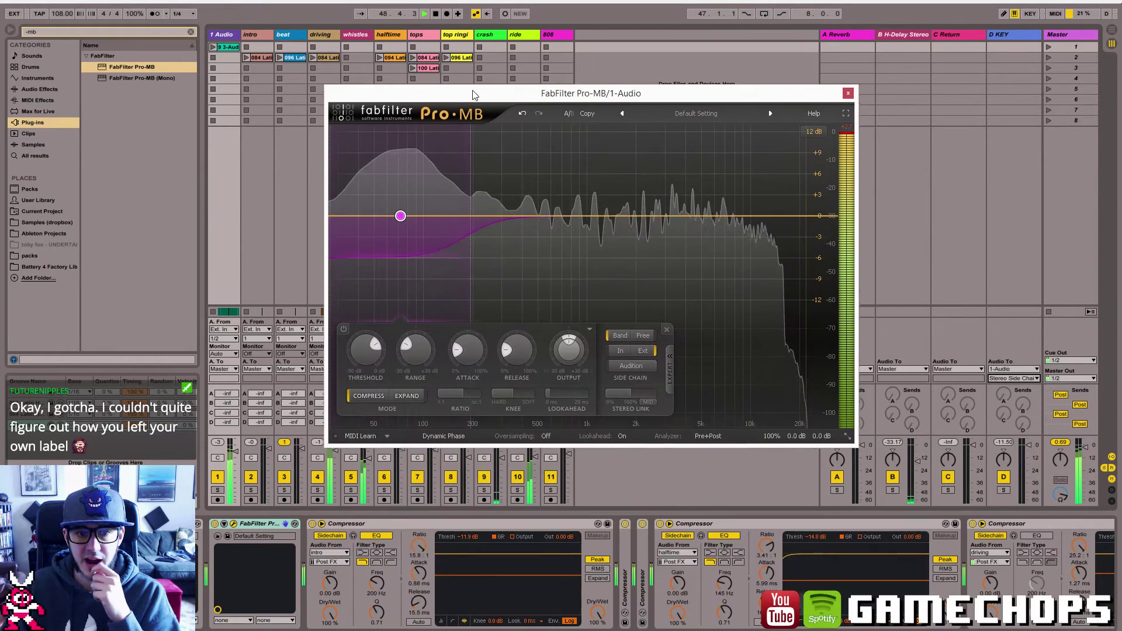
left_click_drag(406, 216, 392, 303)
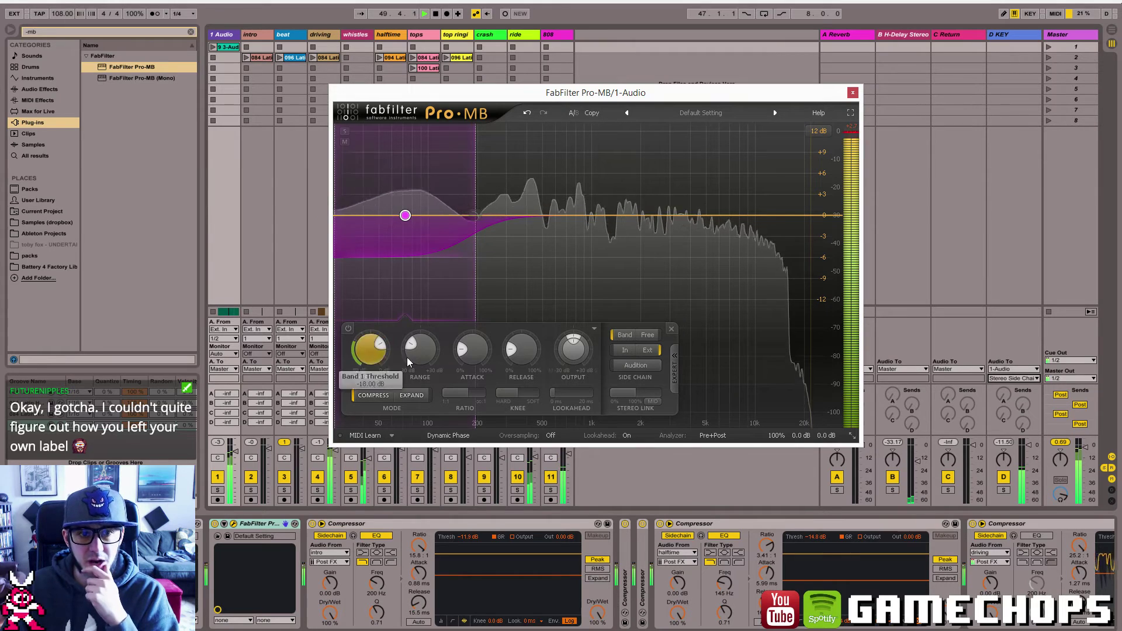
left_click(217, 477)
left_click(218, 490)
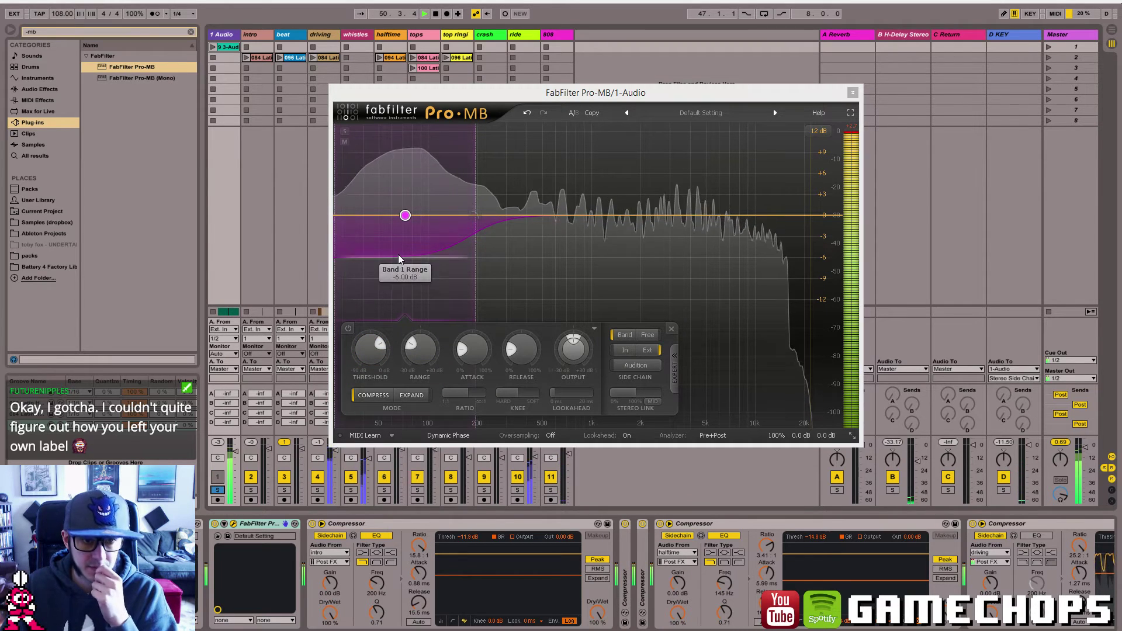
- Widen the low band slightly upward, with a range of about -30 dB, a ratio of about 21.91:1 and a hard knee
left_click_drag(476, 210, 486, 216)
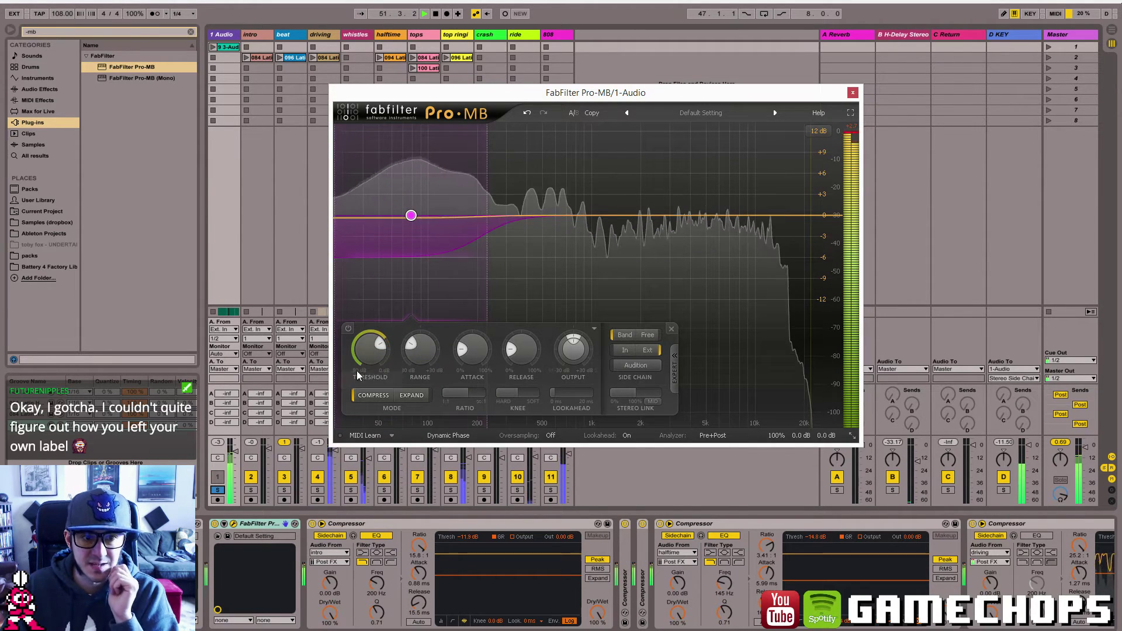
left_click_drag(383, 260, 393, 374)
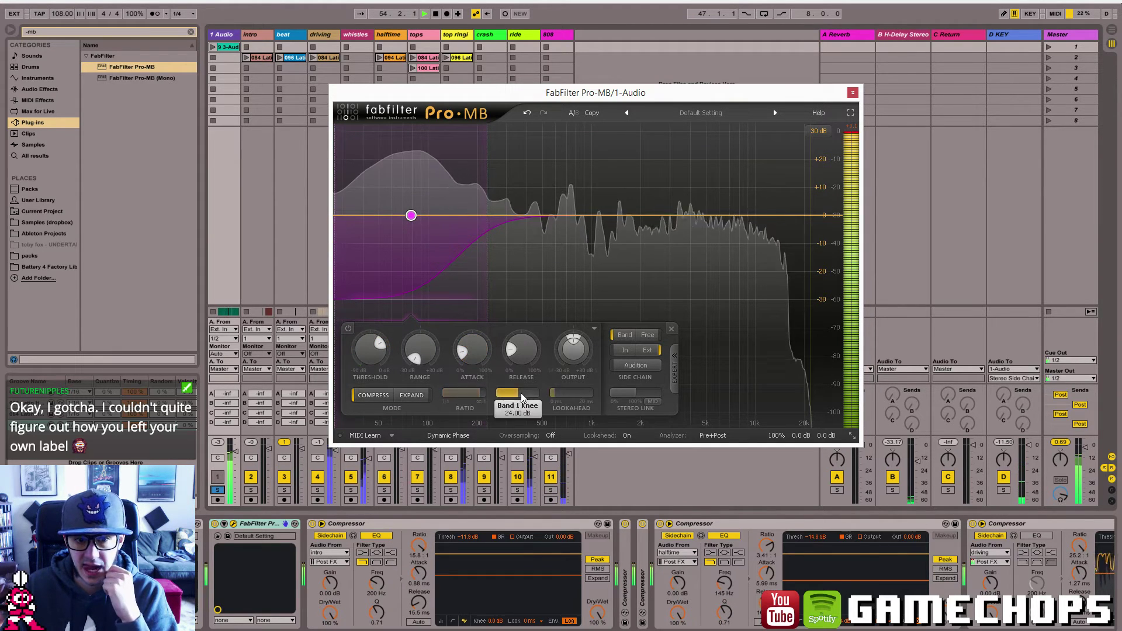
left_click_drag(464, 394, 478, 393)
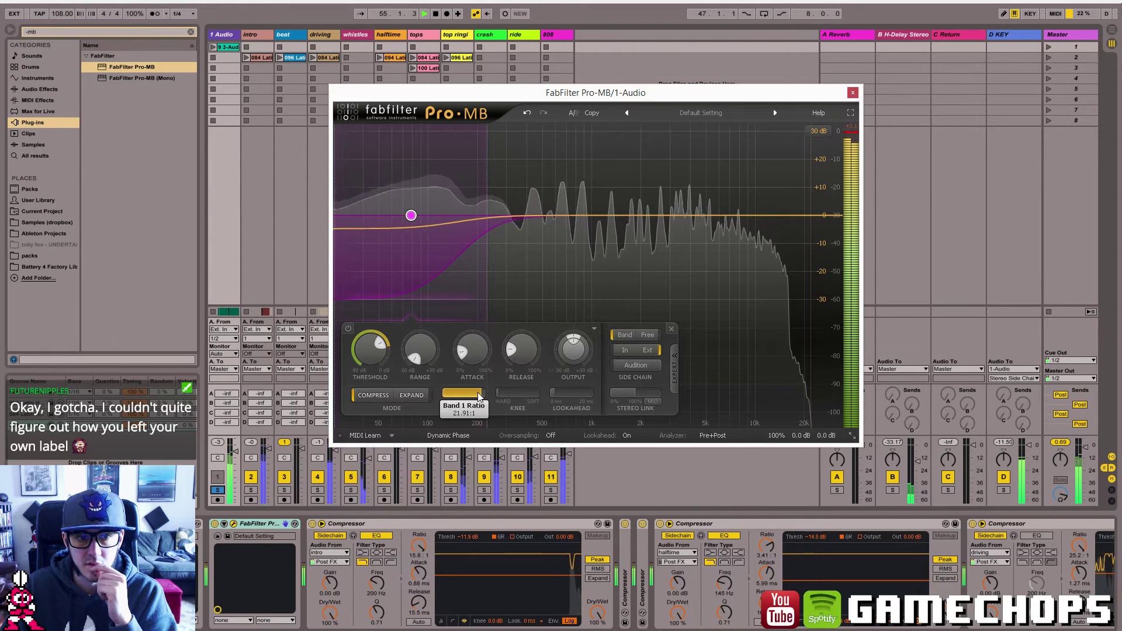
- Set the Pro-MB display range to 12 dB and audition the side-chained low band
left_click(818, 130)
left_click(815, 156)
mouse_move(402, 219)
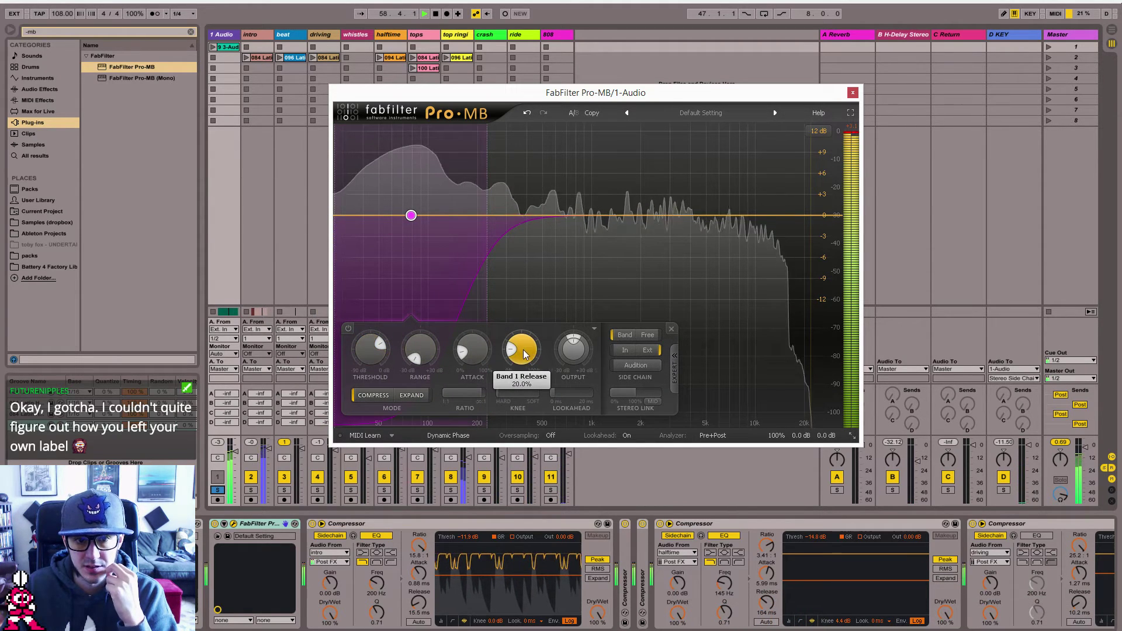
scroll(525, 356, "down", 2)
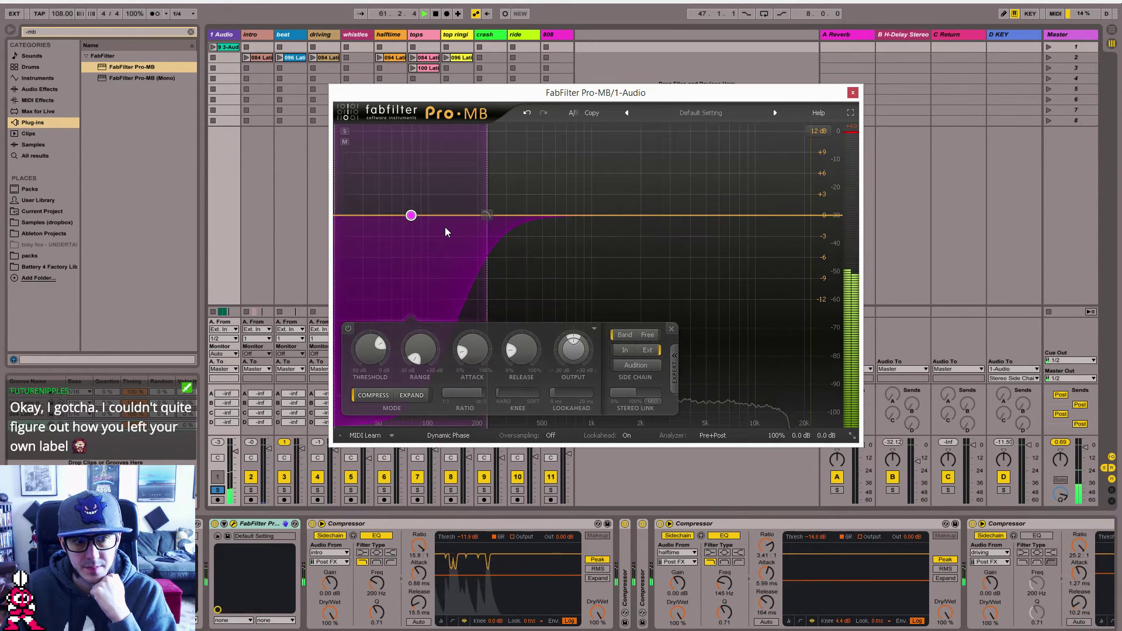
- Close the Pro-MB window, stop playback, and reactivate and unsolo the 1 Audio track
left_click(853, 93)
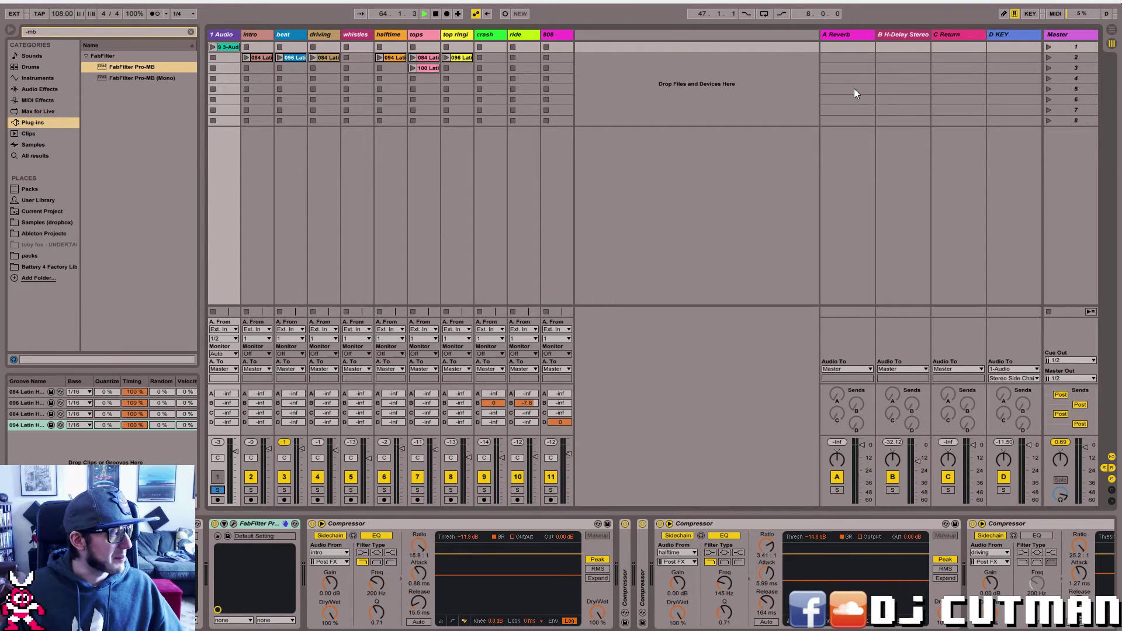
left_click(436, 13)
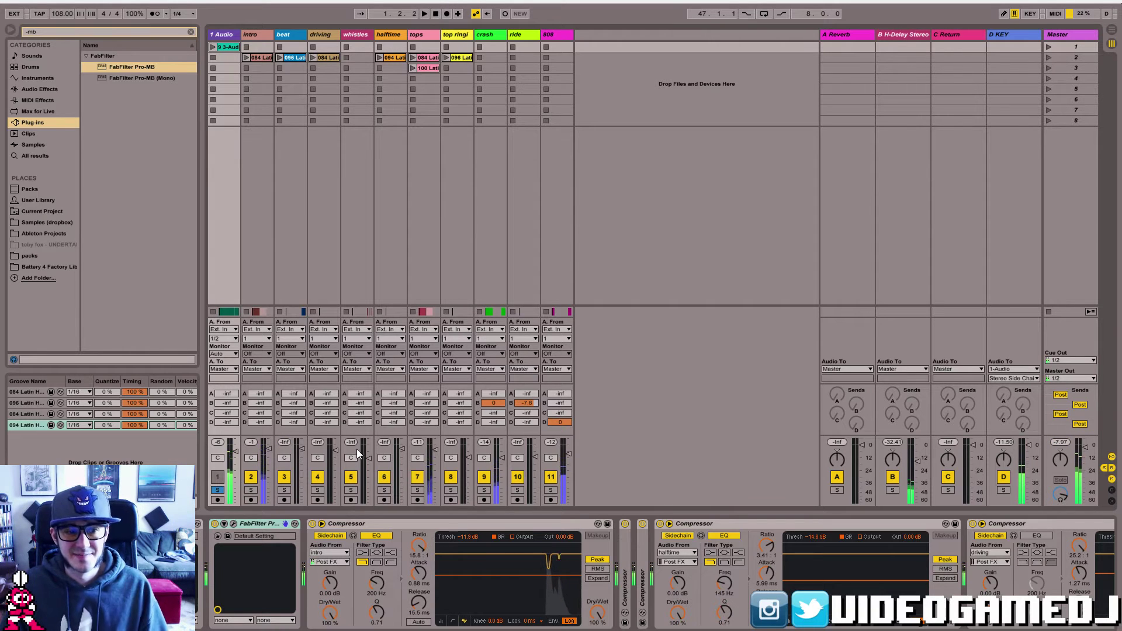
left_click(220, 478)
- Check the Miitomo Grooves to-do note and play the song from the start in Arrangement View
key("alt+Tab")
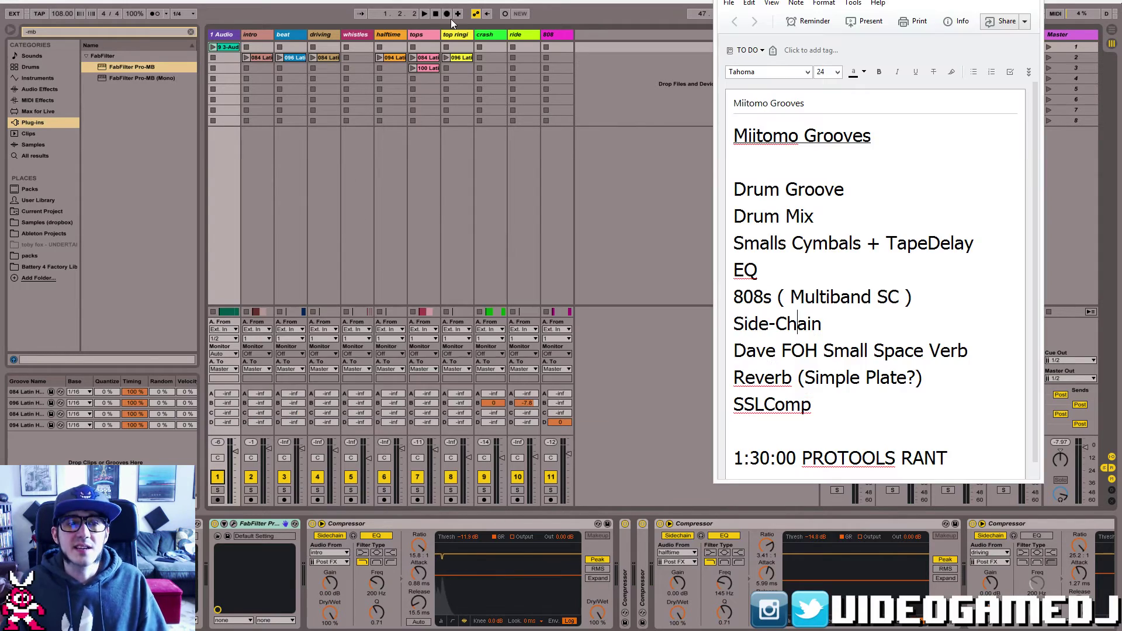
key("alt+Tab")
key("space")
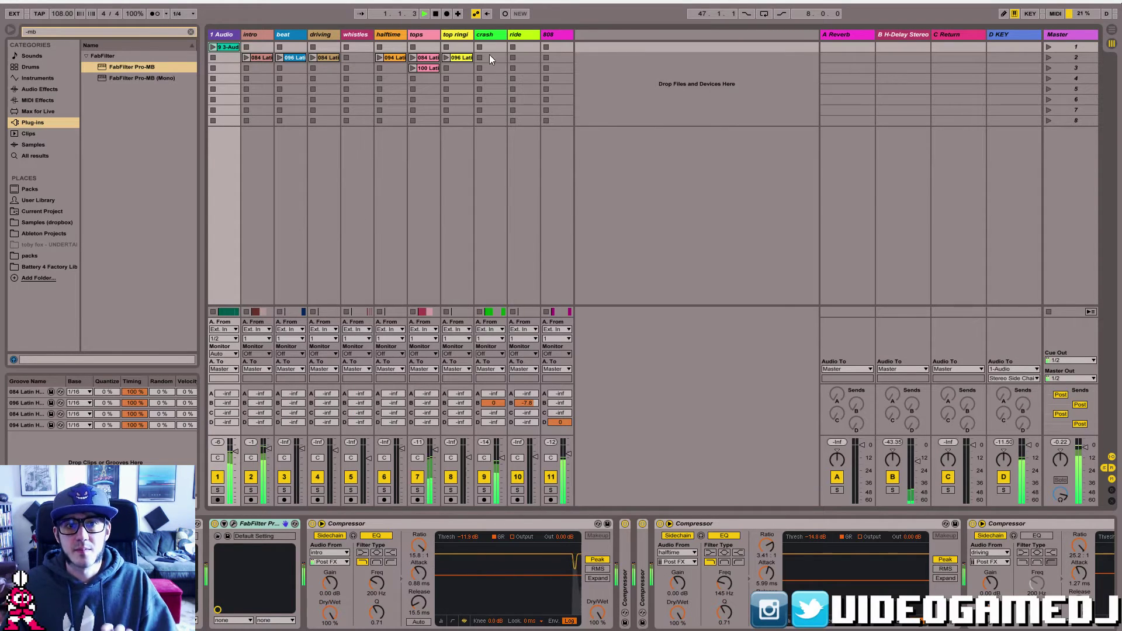
key("Tab")
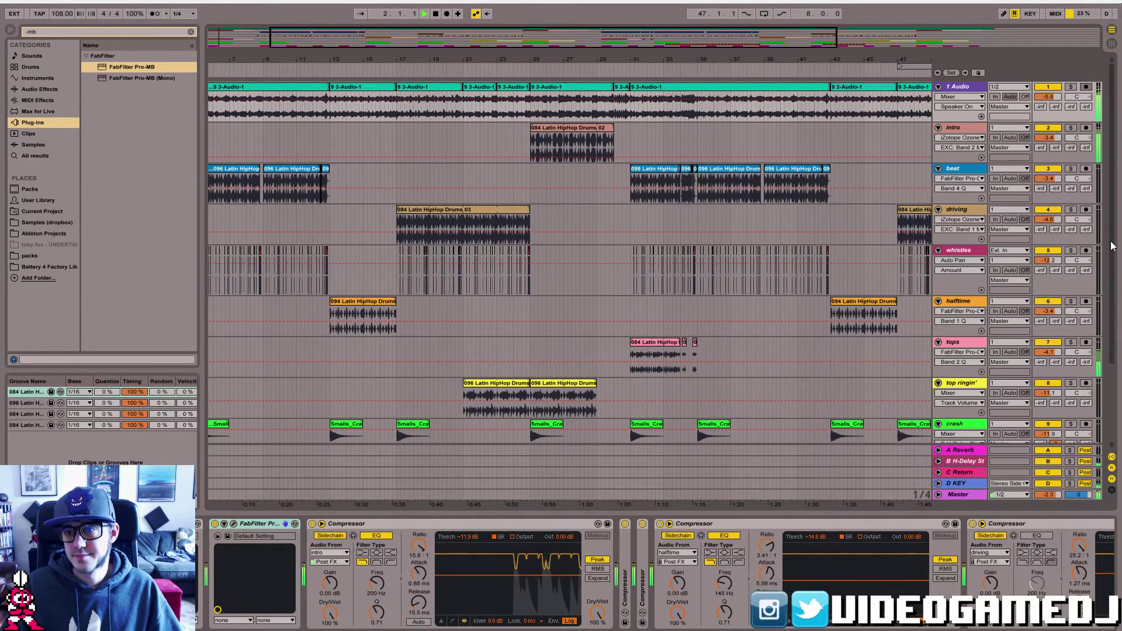
left_click_drag(1113, 246, 1115, 190)
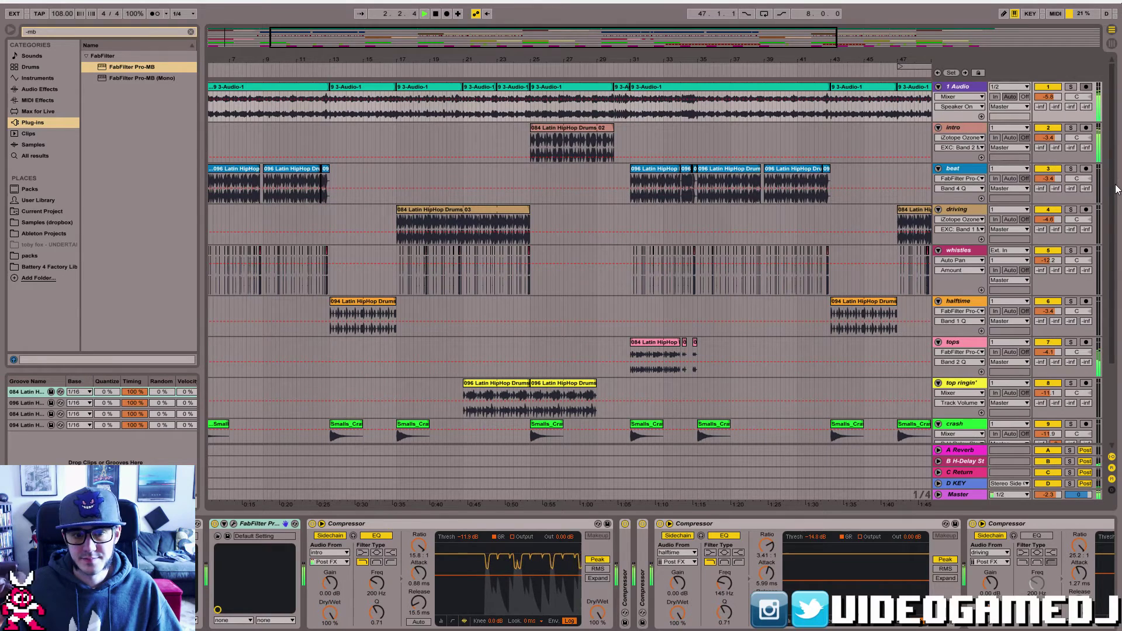
- Open the OTT compressor on the 1 Audio track, audition the track soloed and in the full mix, and close OTT
left_click(1070, 87)
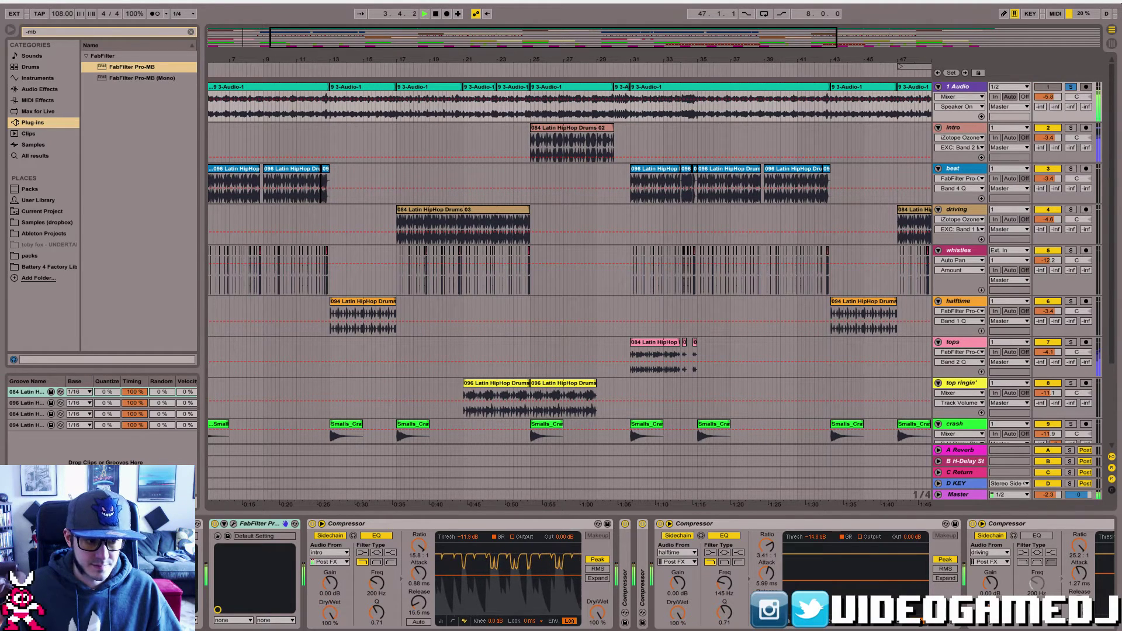
left_click(135, 523)
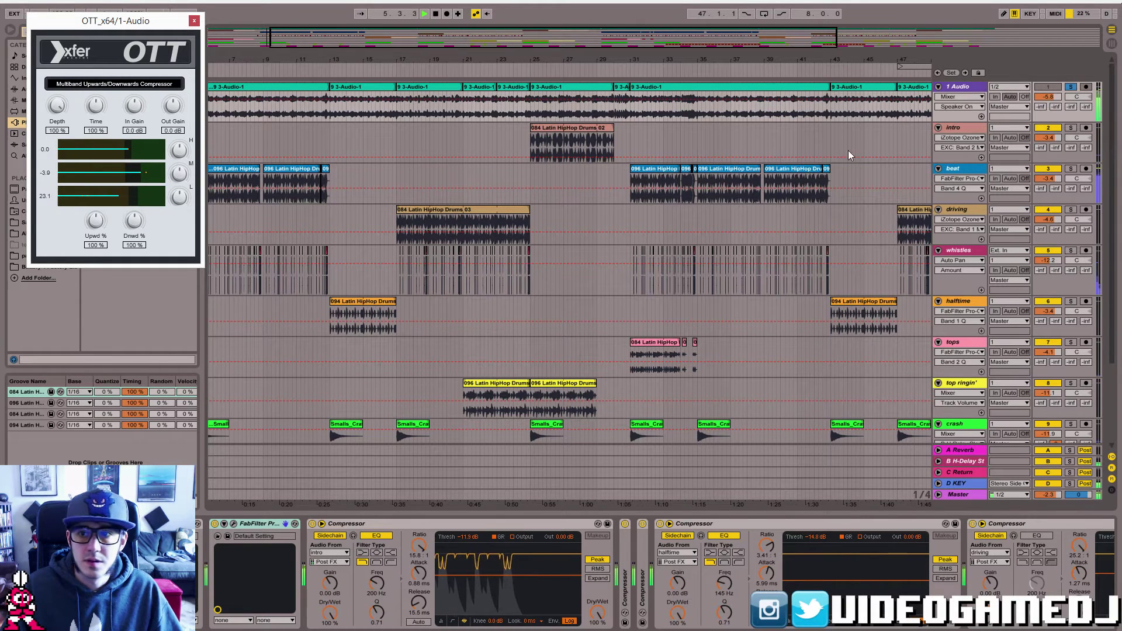
left_click(1071, 86)
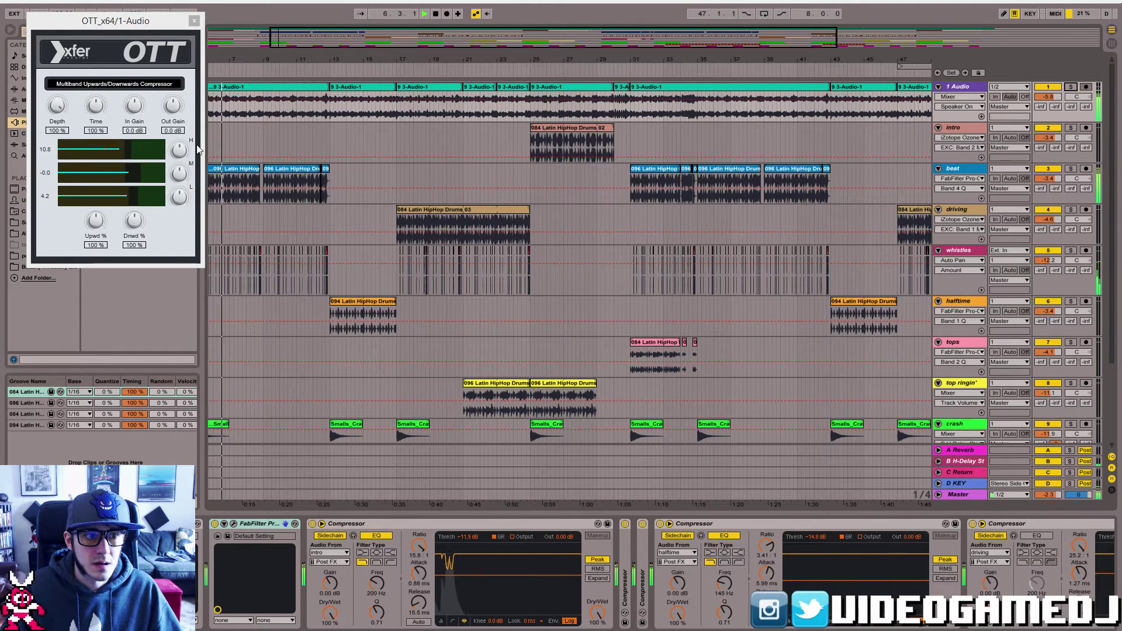
left_click(148, 152)
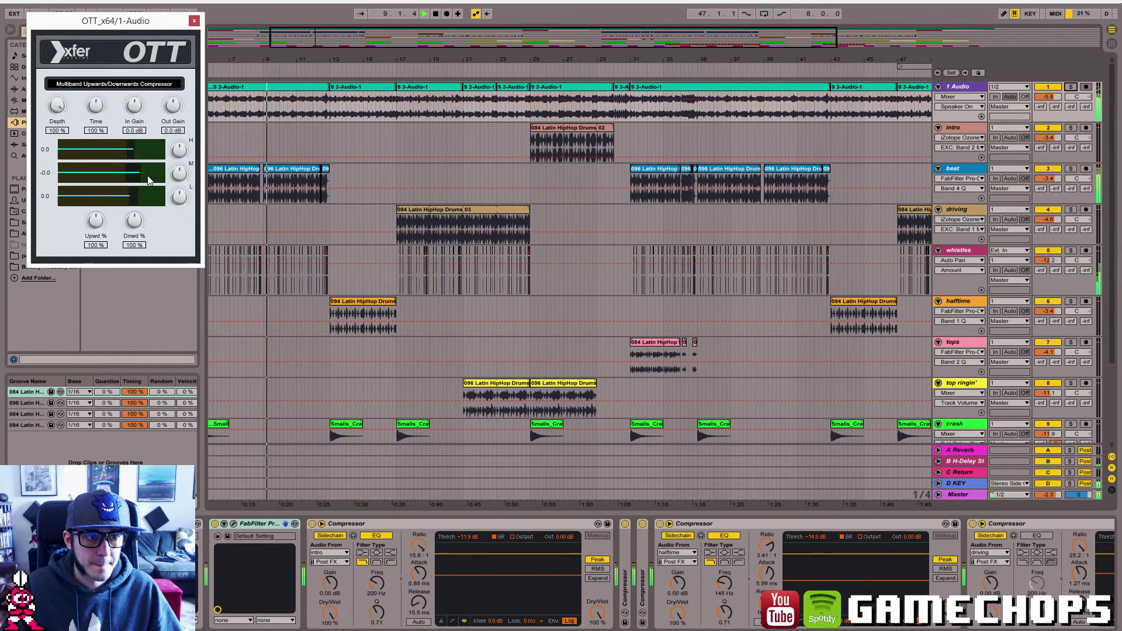
left_click(176, 177)
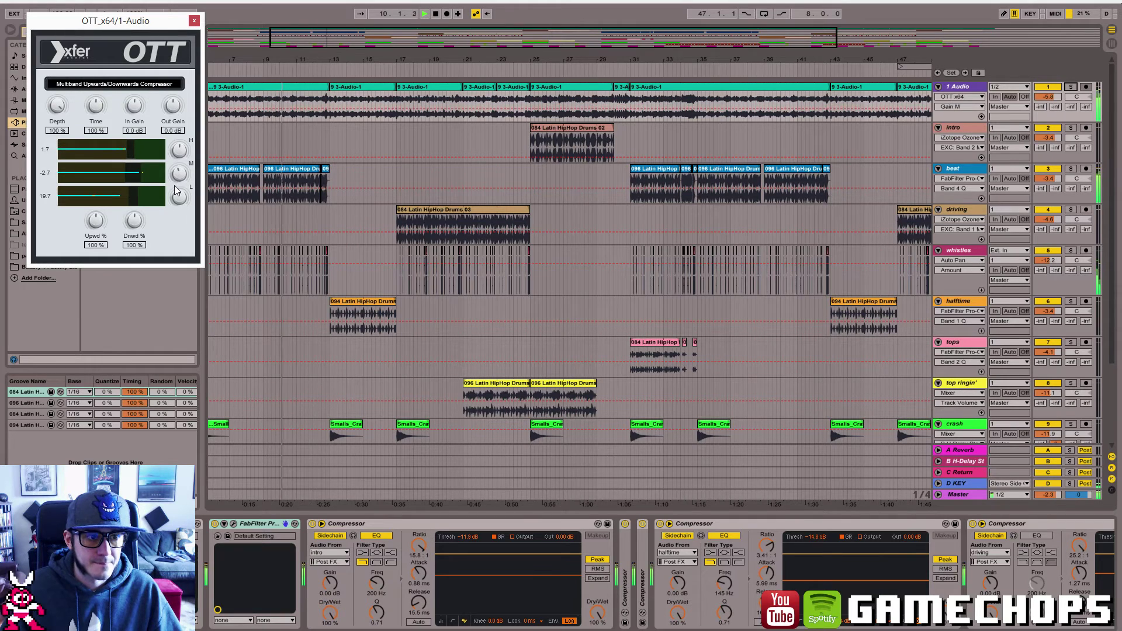
left_click(196, 22)
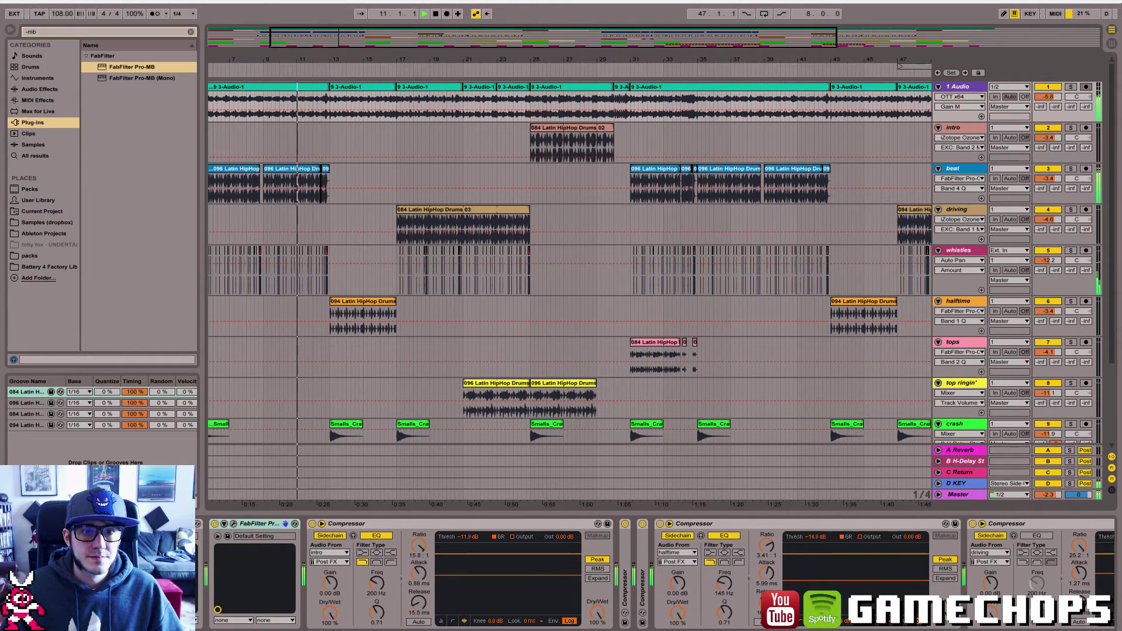
- Show the whole arrangement, expand the collapsed Compressors on the 1 Audio track, and review the side-chain device chain during playback
double_click(284, 40)
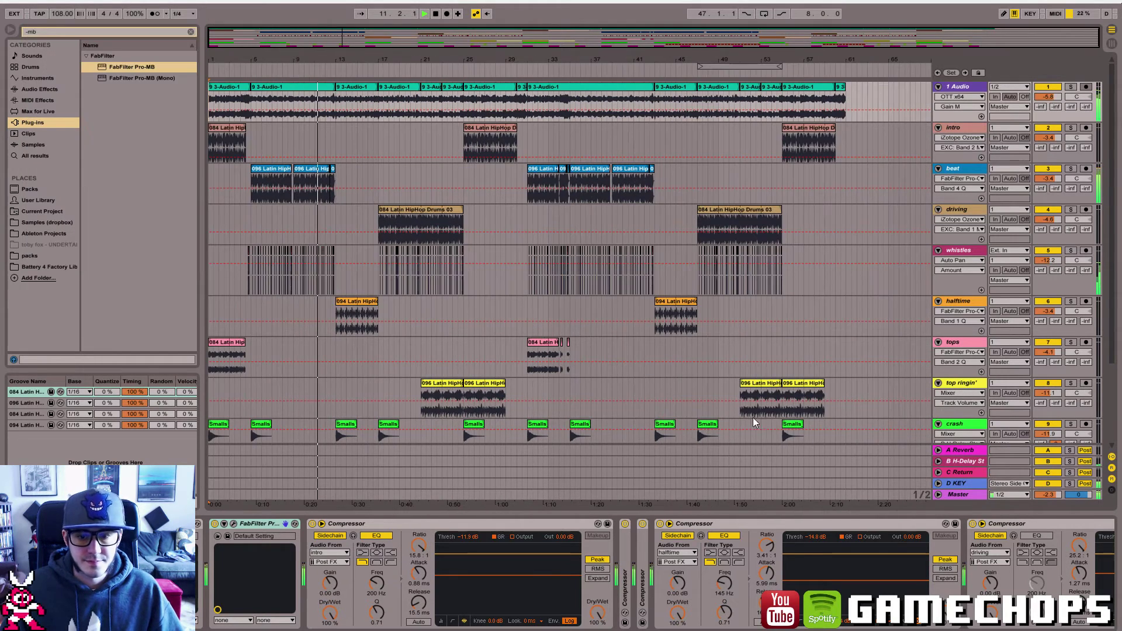
double_click(625, 560)
scroll(423, 524, "right", 5)
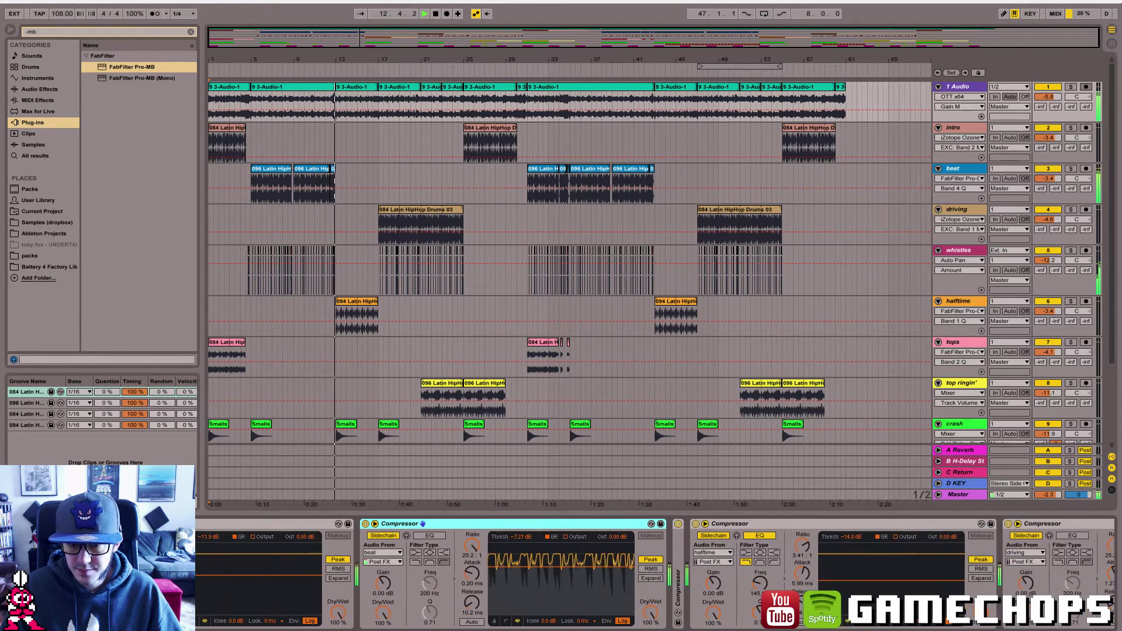
double_click(672, 549)
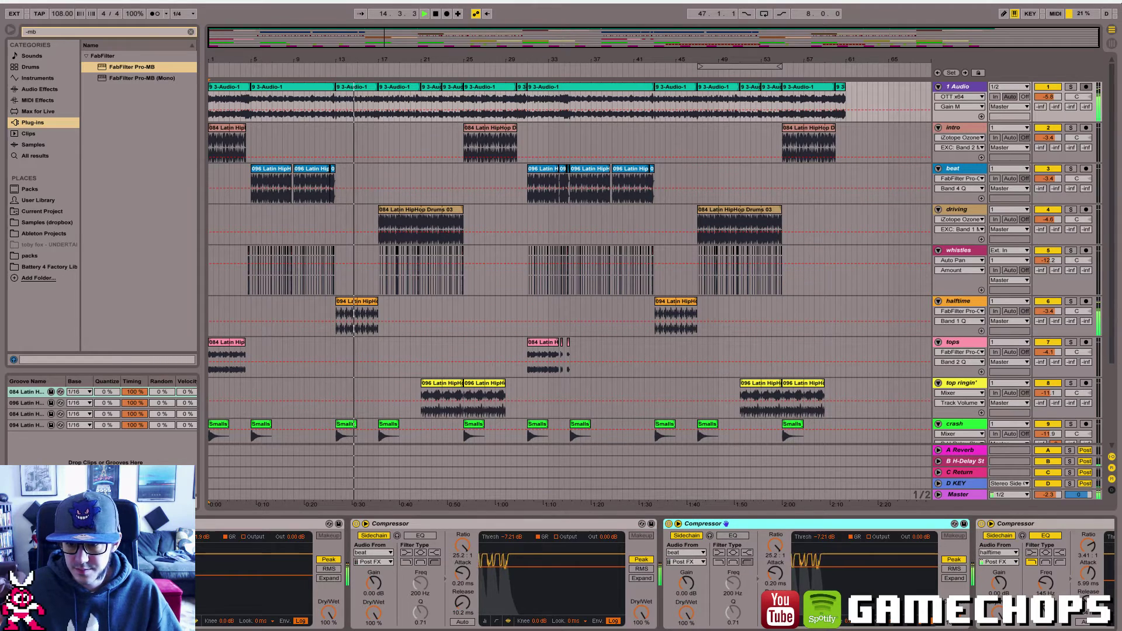
scroll(726, 524, "right", 10)
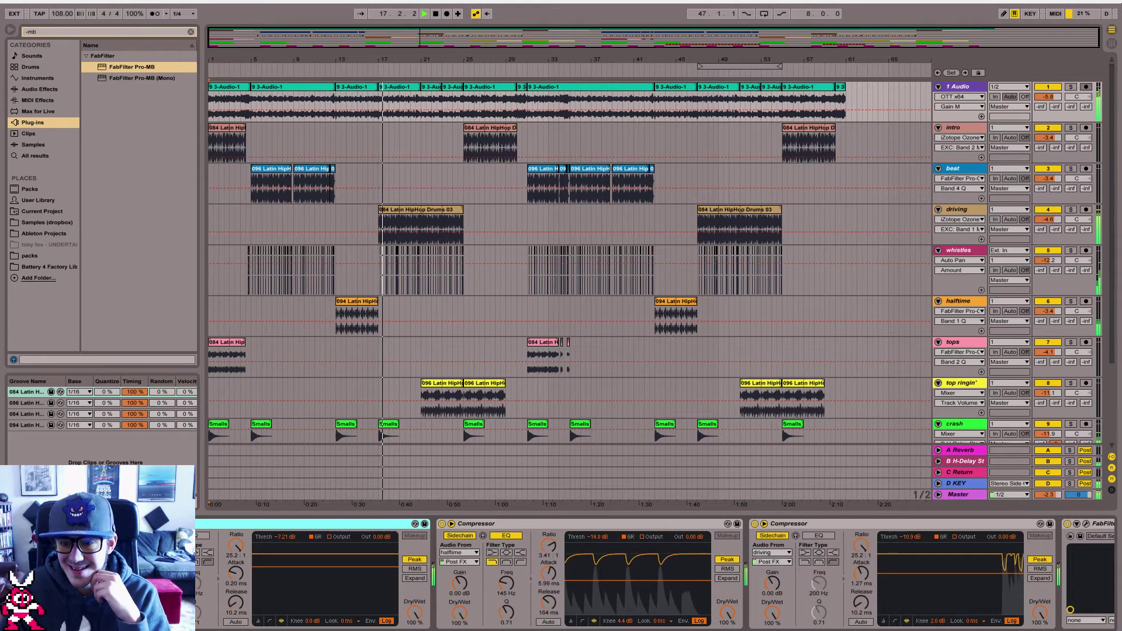
scroll(655, 573, "right", 2)
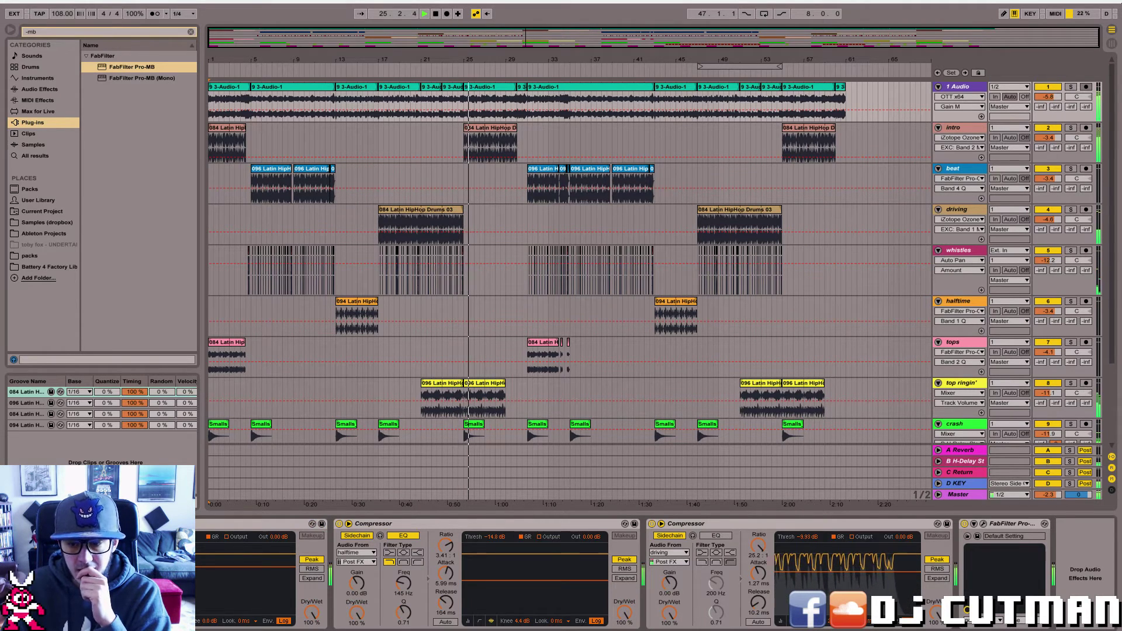
scroll(905, 524, "left", 5)
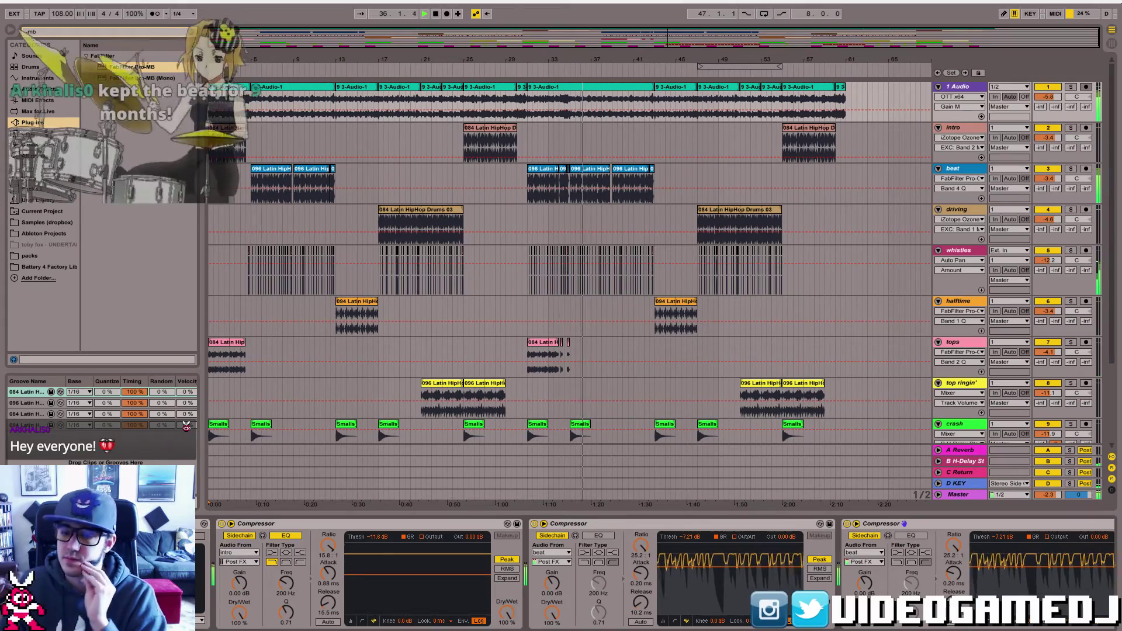
- Switch to Open Broadcaster Software, enlarge the TwitchAlerts source in the Game Capture scene, finish scene editing, and return to Ableton Live
key("alt+Tab")
key("alt+Tab")
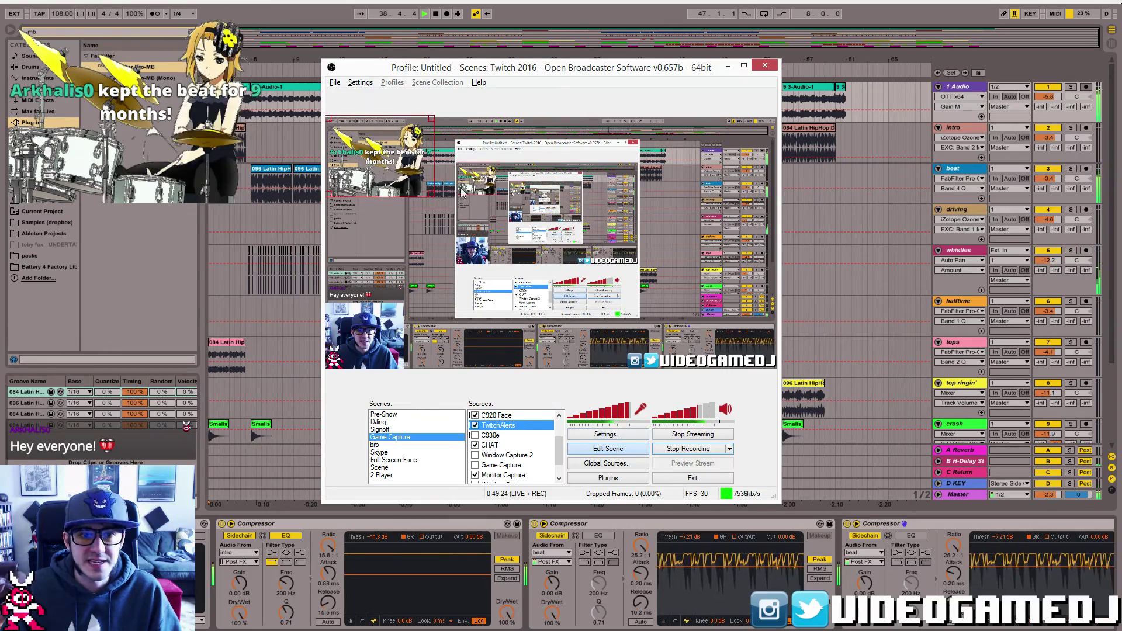
left_click(435, 195)
left_click(410, 190)
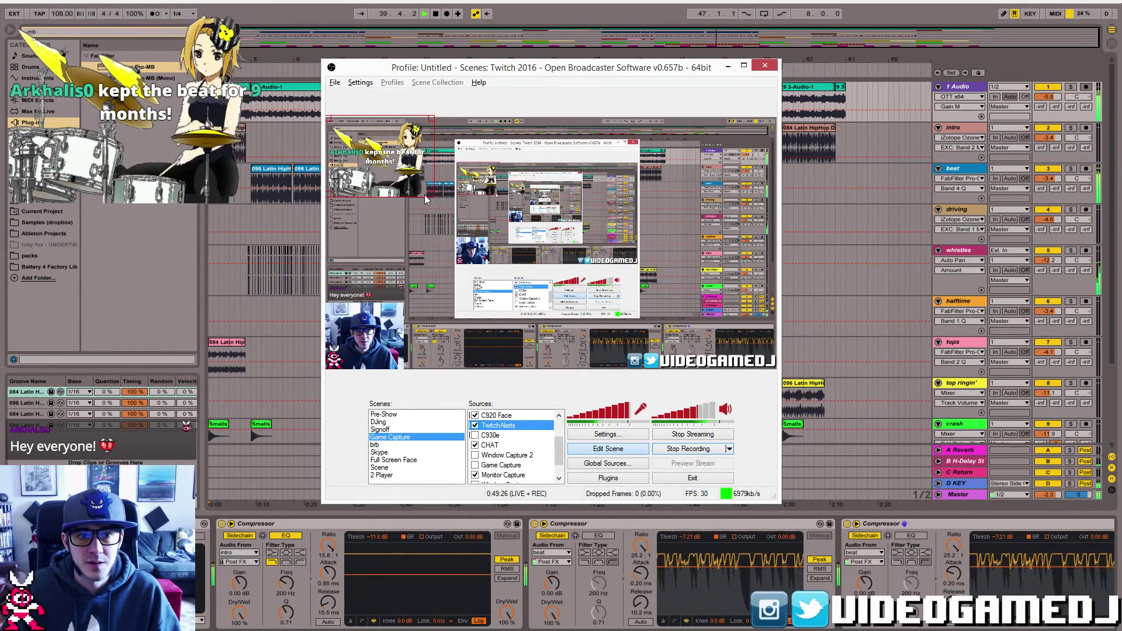
left_click_drag(433, 196, 457, 213)
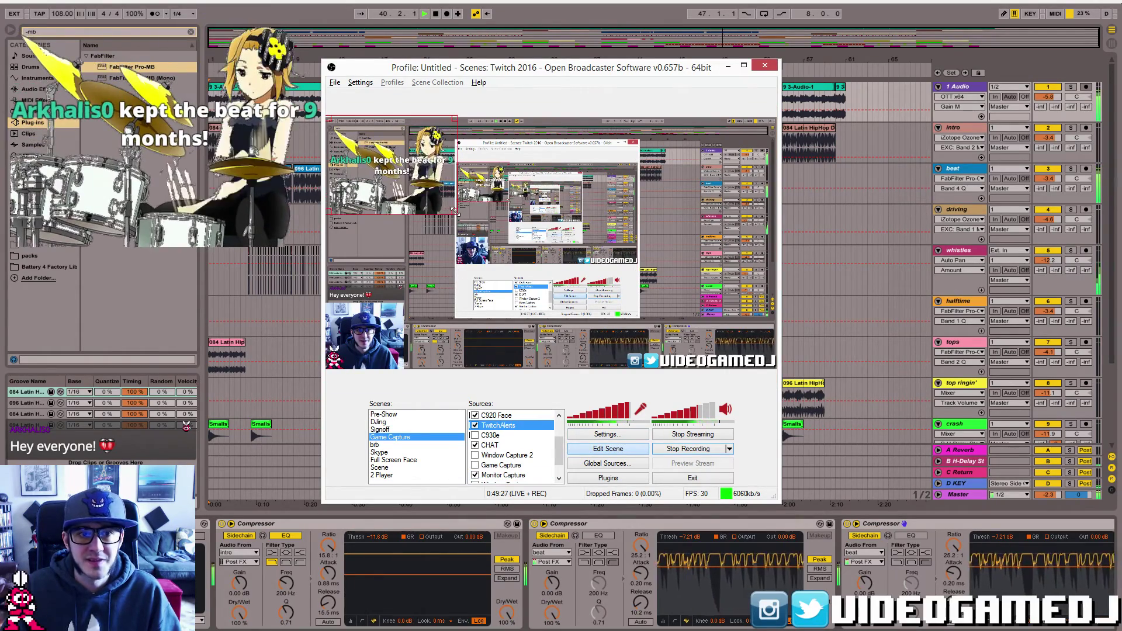
left_click(609, 453)
key("alt+Tab")
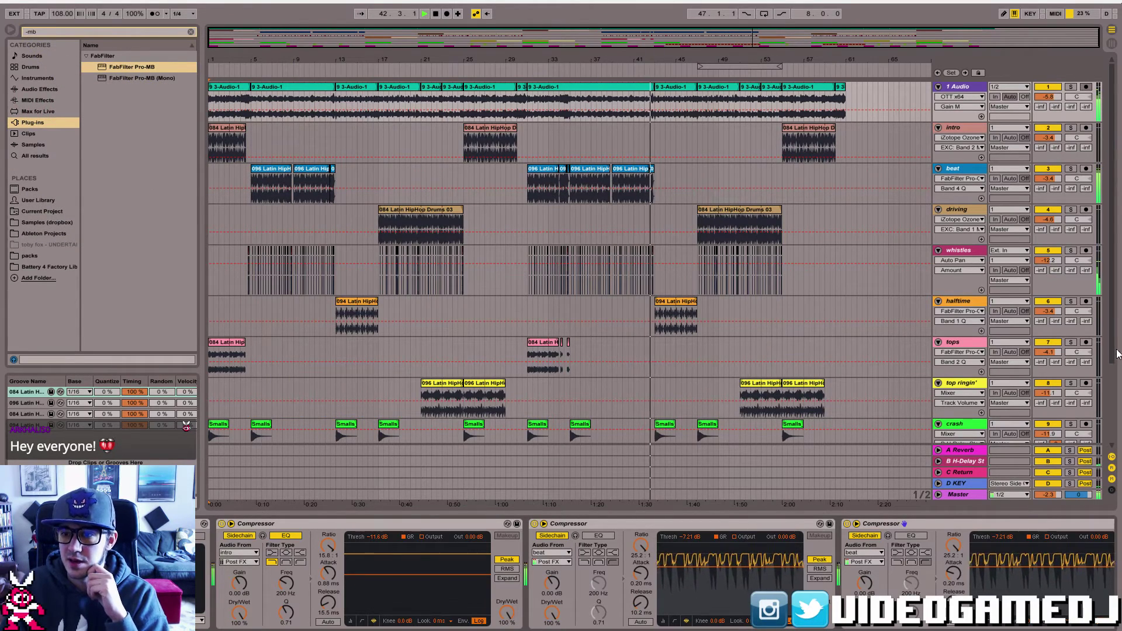
- Check the Miitomo Grooves to-do note for the reverb tasks and compare it with the tracks and returns in both views
scroll(1114, 351, "down", 4)
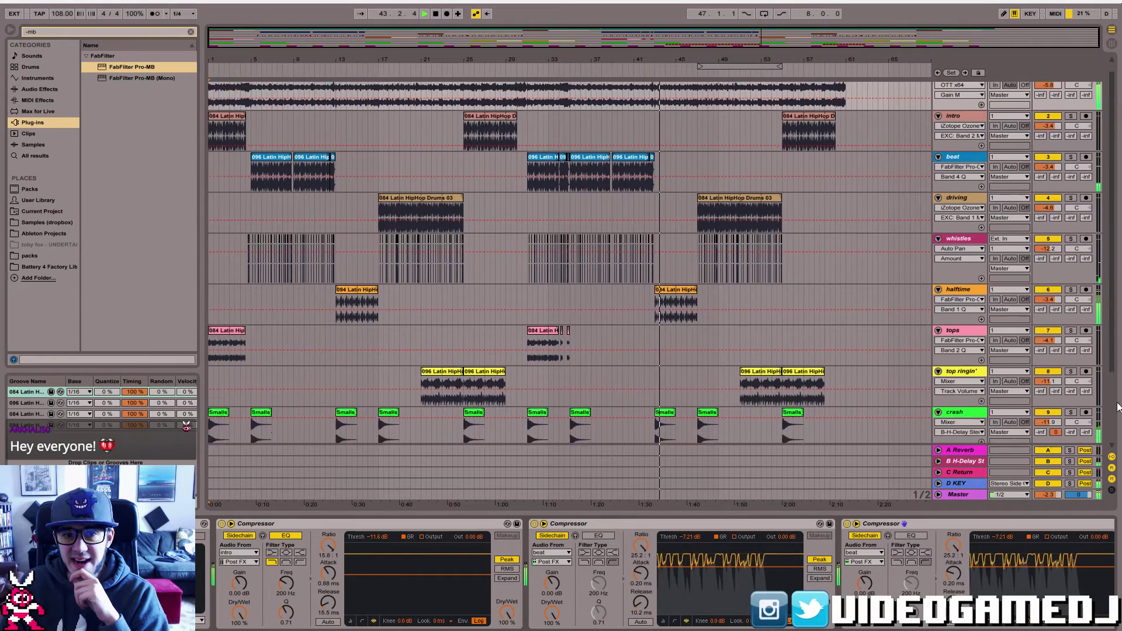
key("alt+Tab")
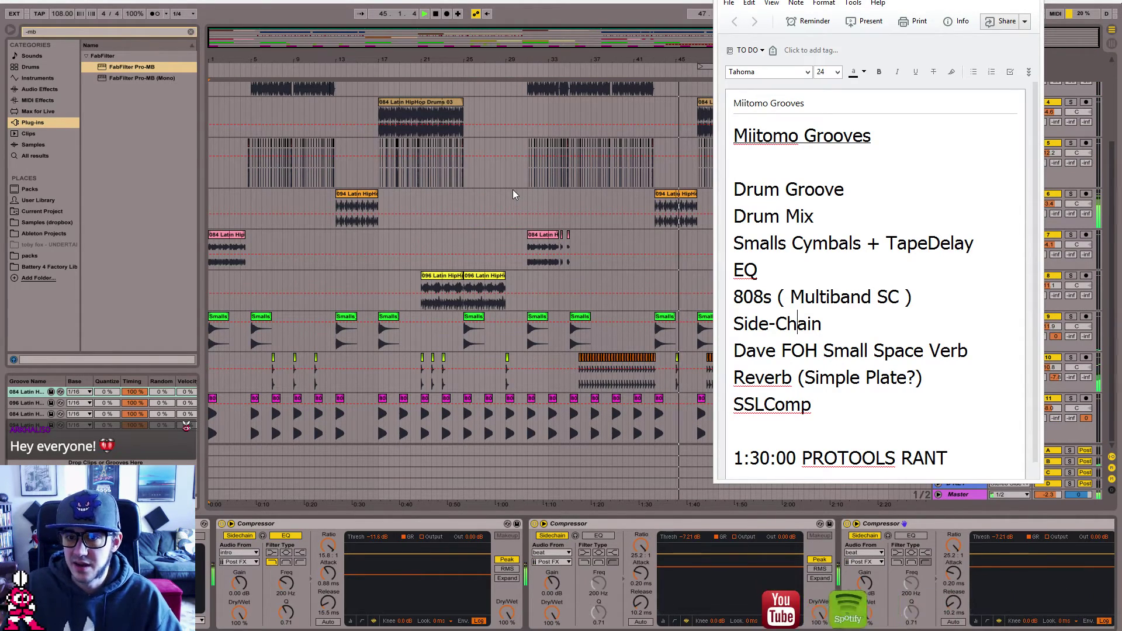
left_click(580, 240)
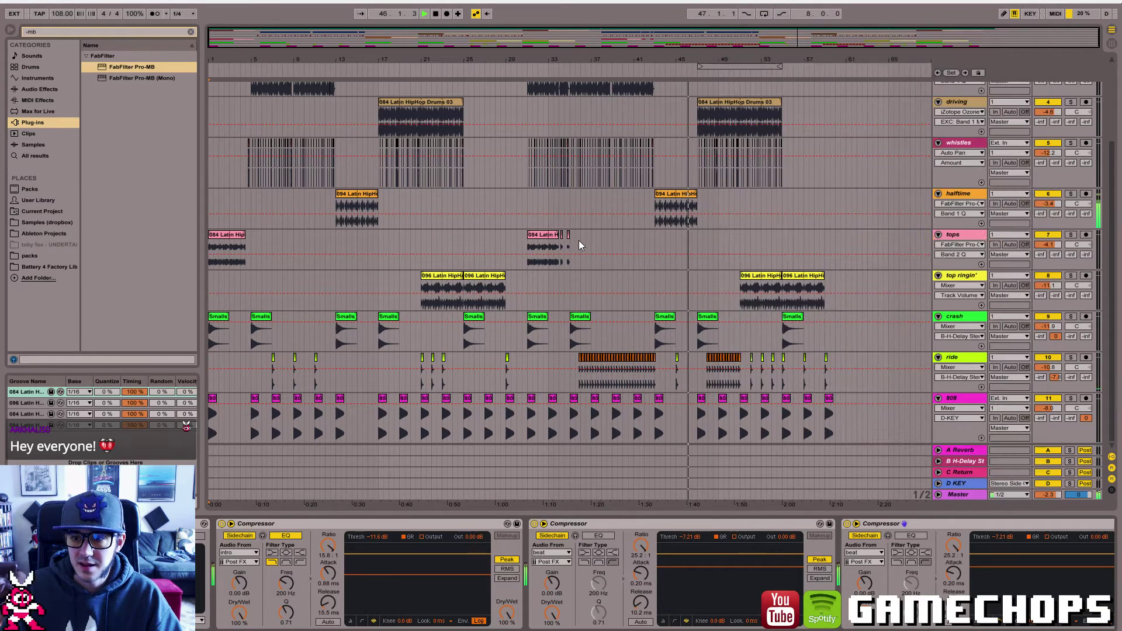
left_click(971, 462)
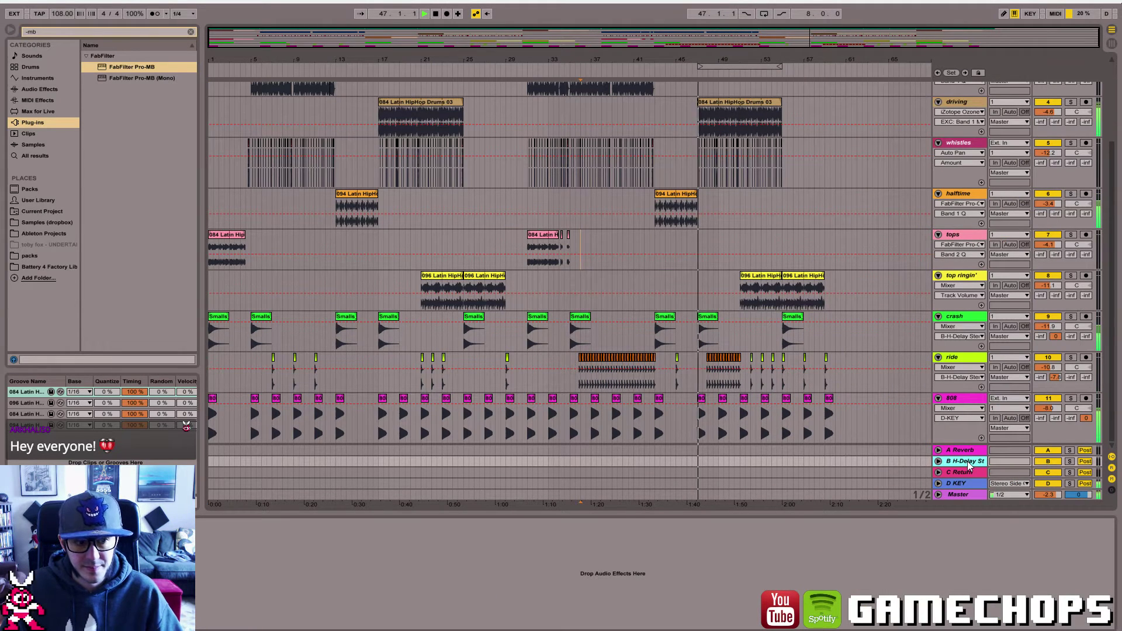
key("Tab")
key("alt+Tab")
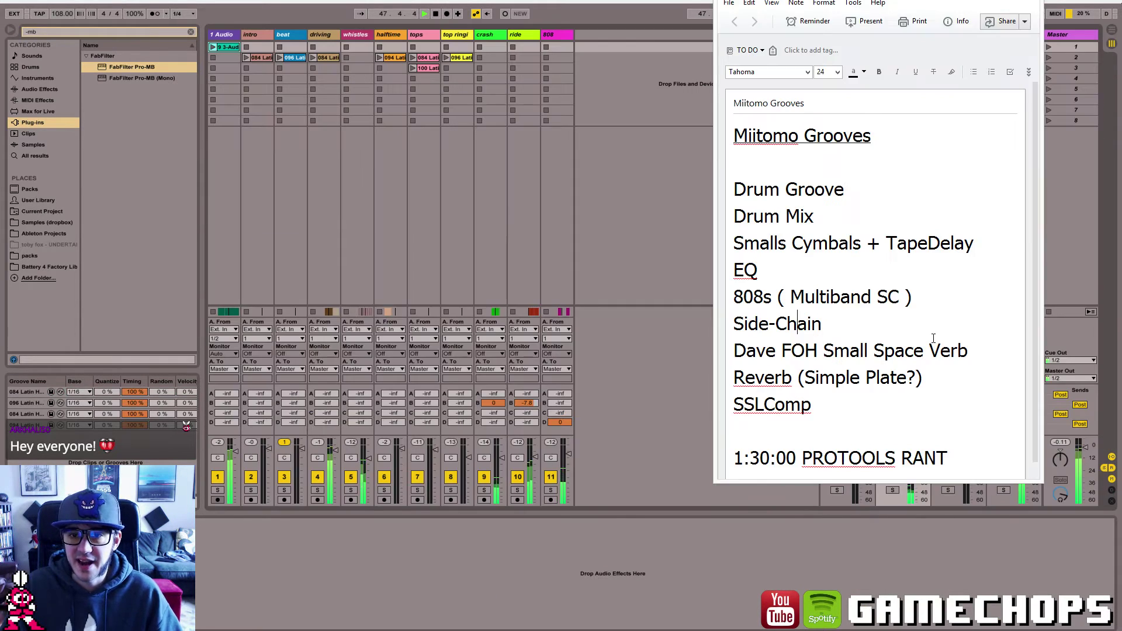
key("alt+Tab")
key("Tab")
key("alt+Tab")
left_click(870, 326)
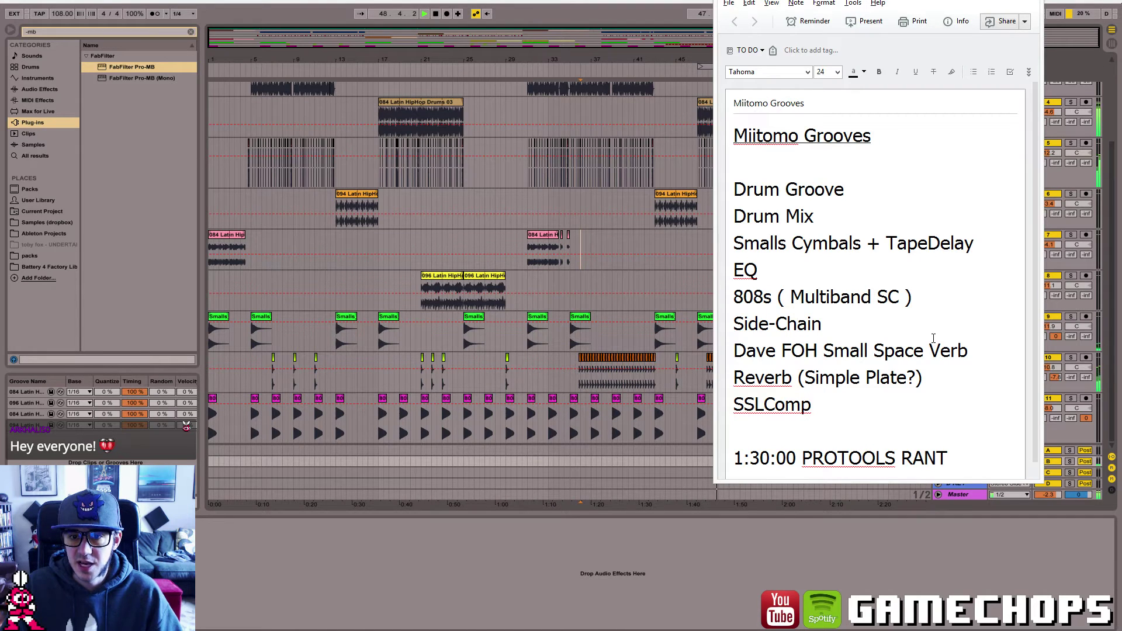
double_click(870, 326)
key("alt+Tab")
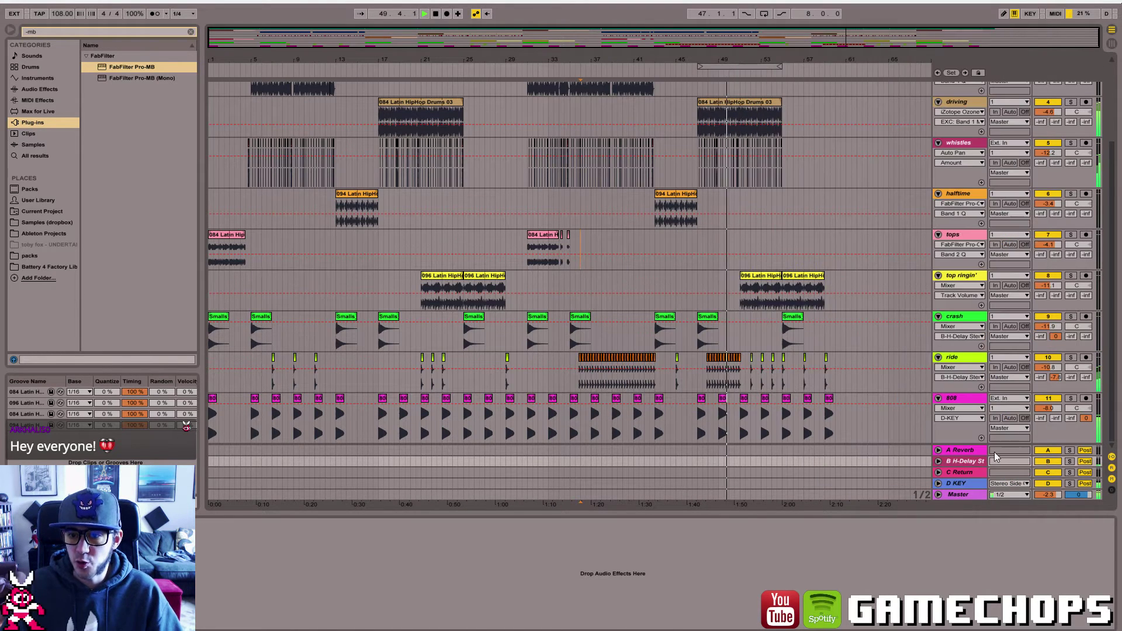
- Replace the stock Reverb on return track A with the H-Reverb Stereo plug-in
left_click(1021, 450)
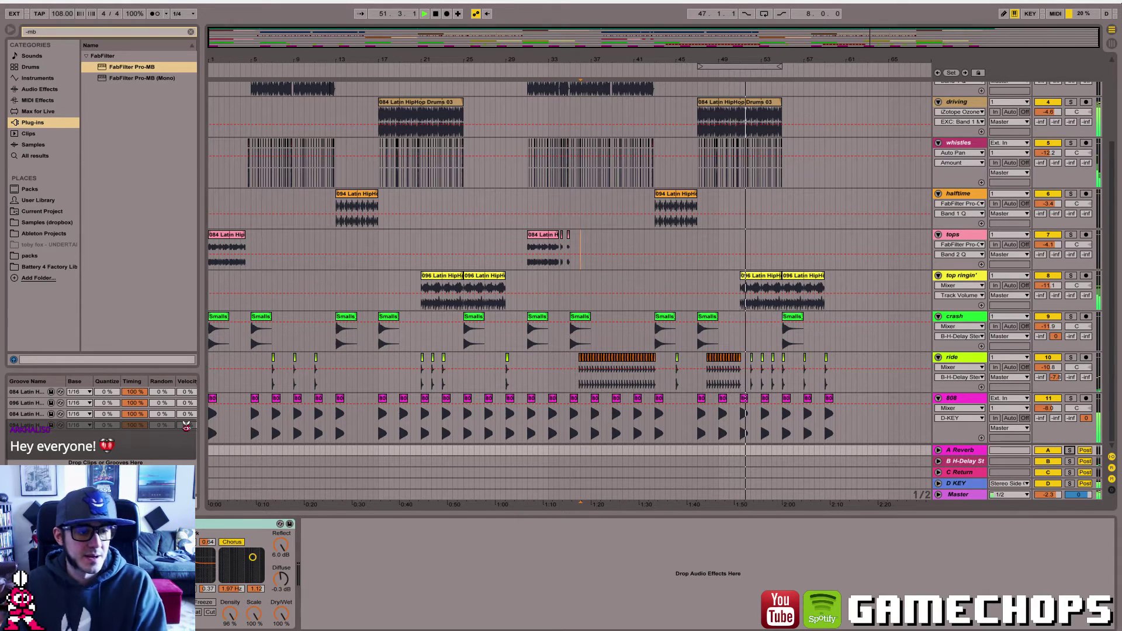
key("Delete")
type("reverb")
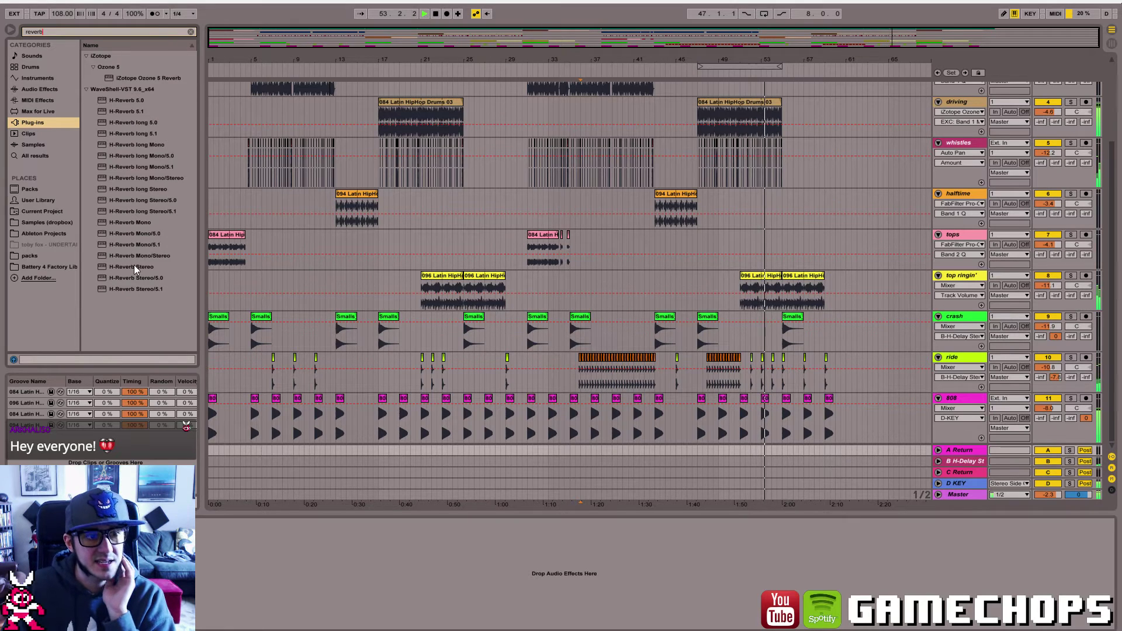
key("Return")
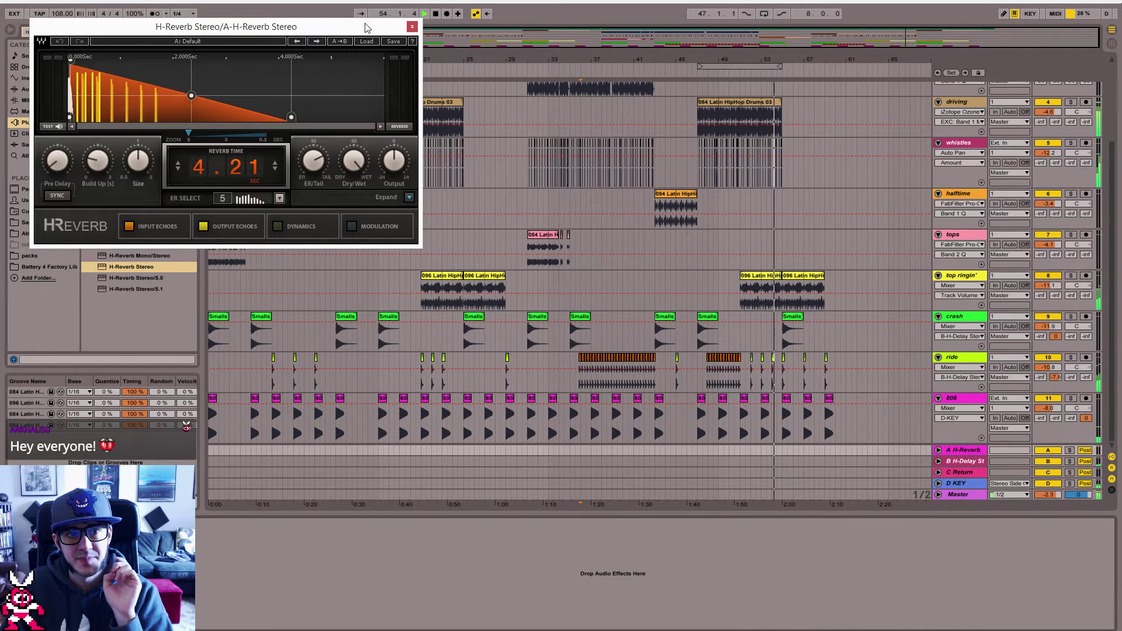
- Load the Simple Plate factory preset from the "FOHDave" collection into H-Reverb
left_click_drag(383, 37, 635, 171)
left_click(627, 185)
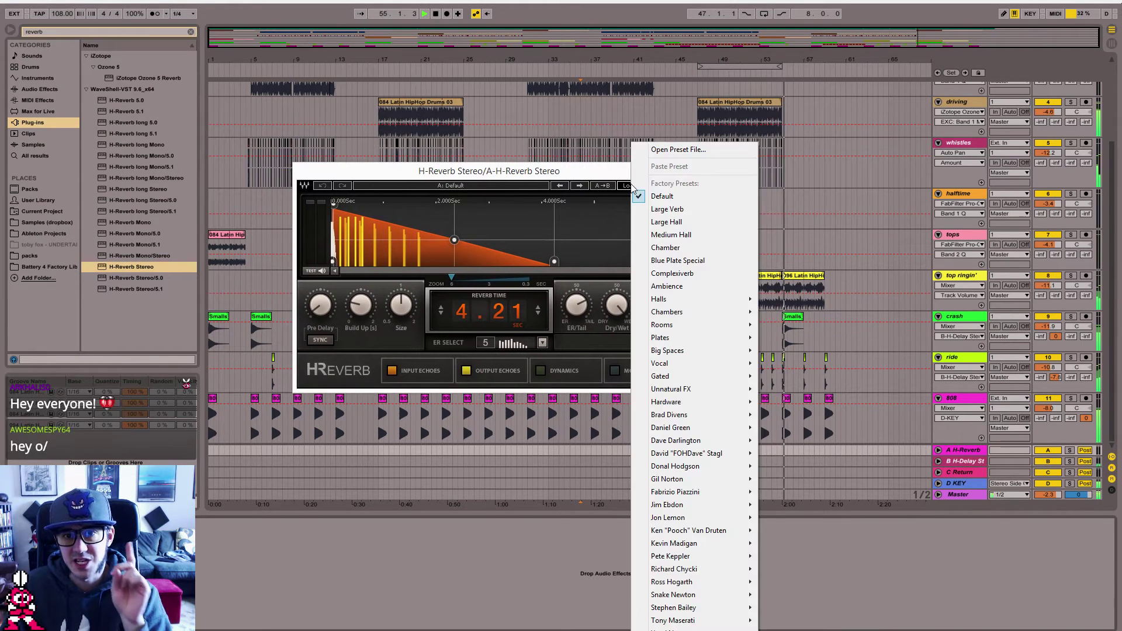
mouse_move(678, 466)
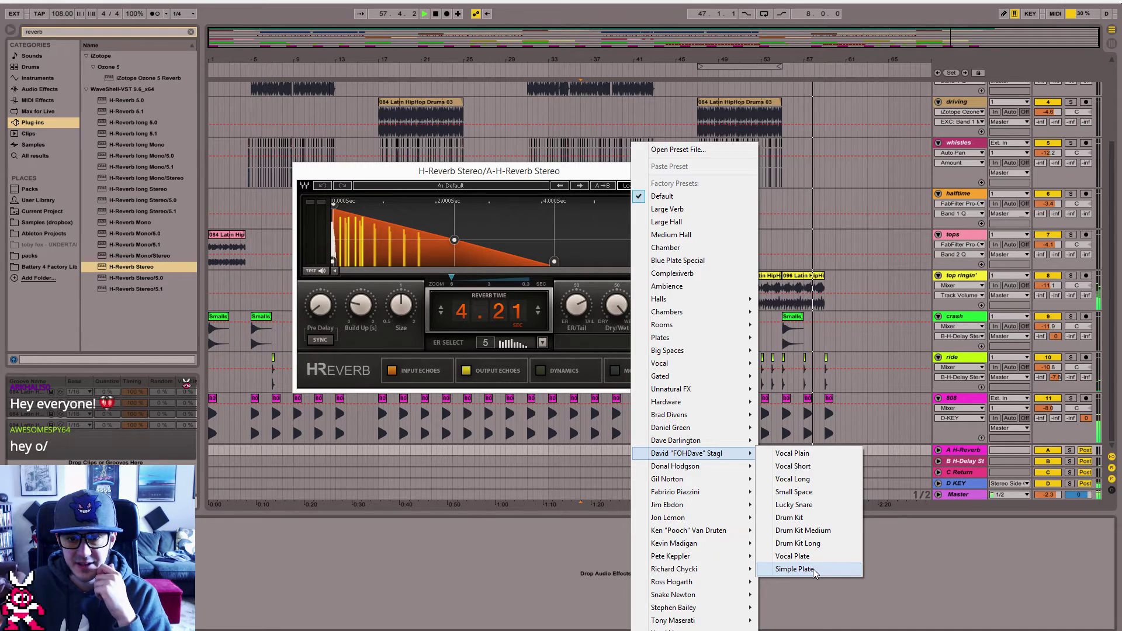
left_click(795, 570)
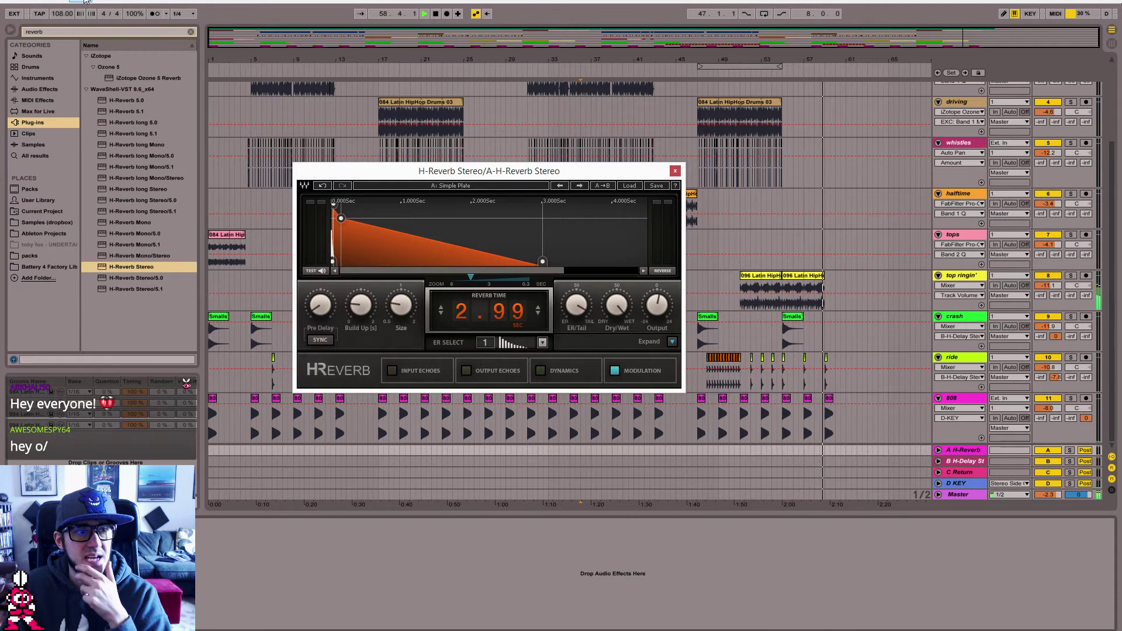
- Solo the H-Reverb return, play the song from the start, and raise send A on the 1 Audio track
left_click(1070, 450)
left_click_drag(1118, 423, 1113, 276)
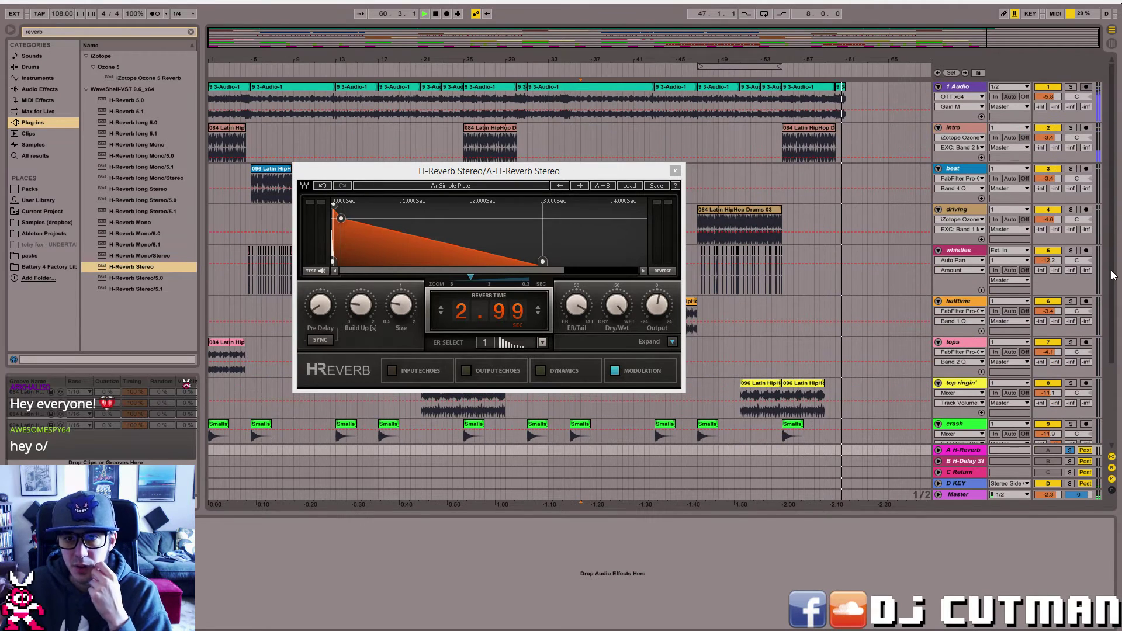
left_click(231, 90)
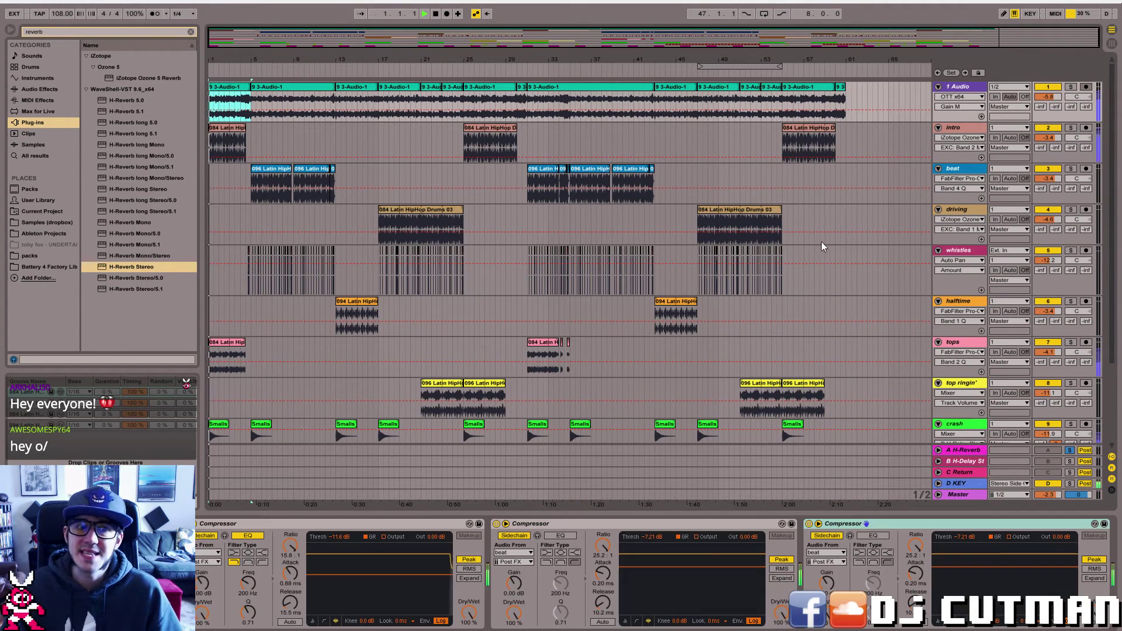
left_click(964, 451)
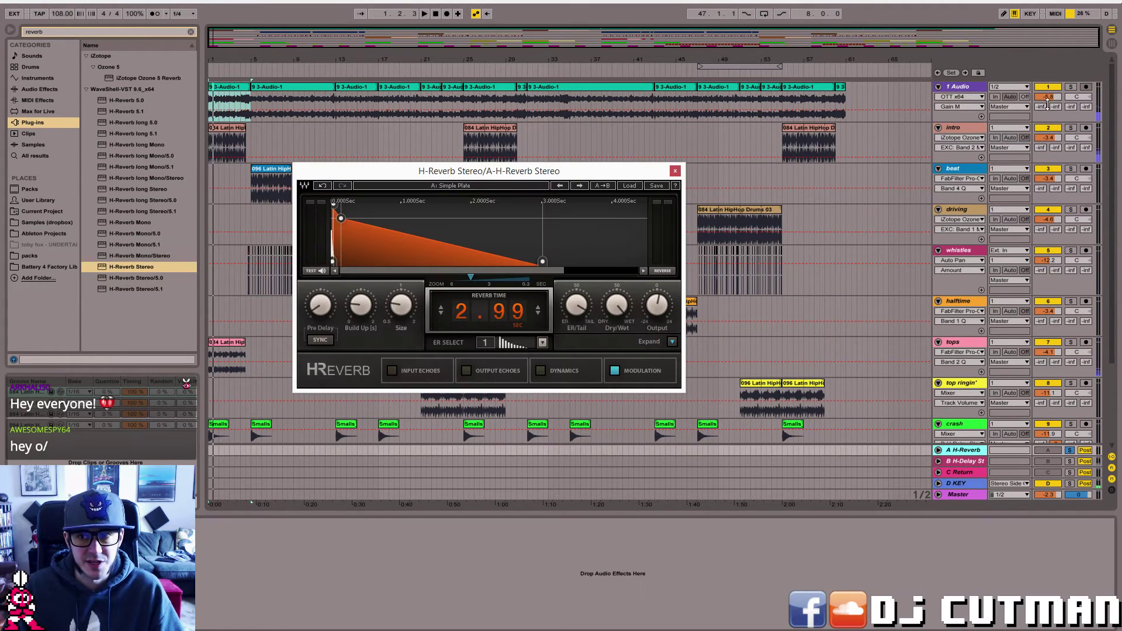
mouse_move(1041, 106)
left_mouse_down()
mouse_move(1041, 82)
mouse_move(1041, 115)
left_mouse_up()
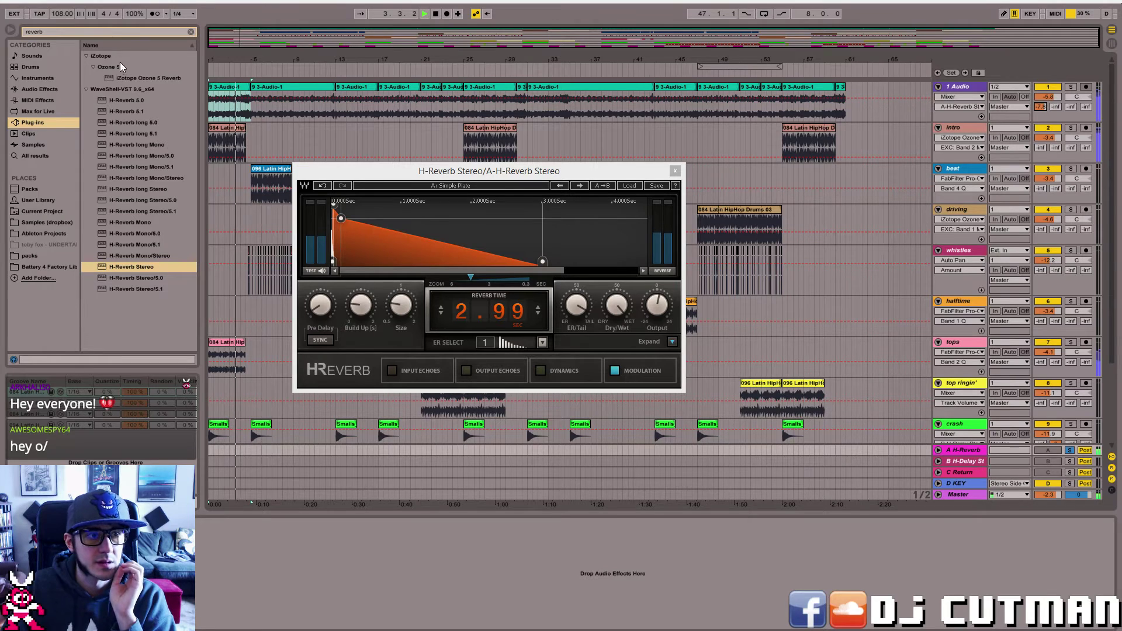
- Find FabFilter Pro-Q 2 among the plug-ins and insert it before H-Reverb on return track A
left_click(105, 30)
type("pro")
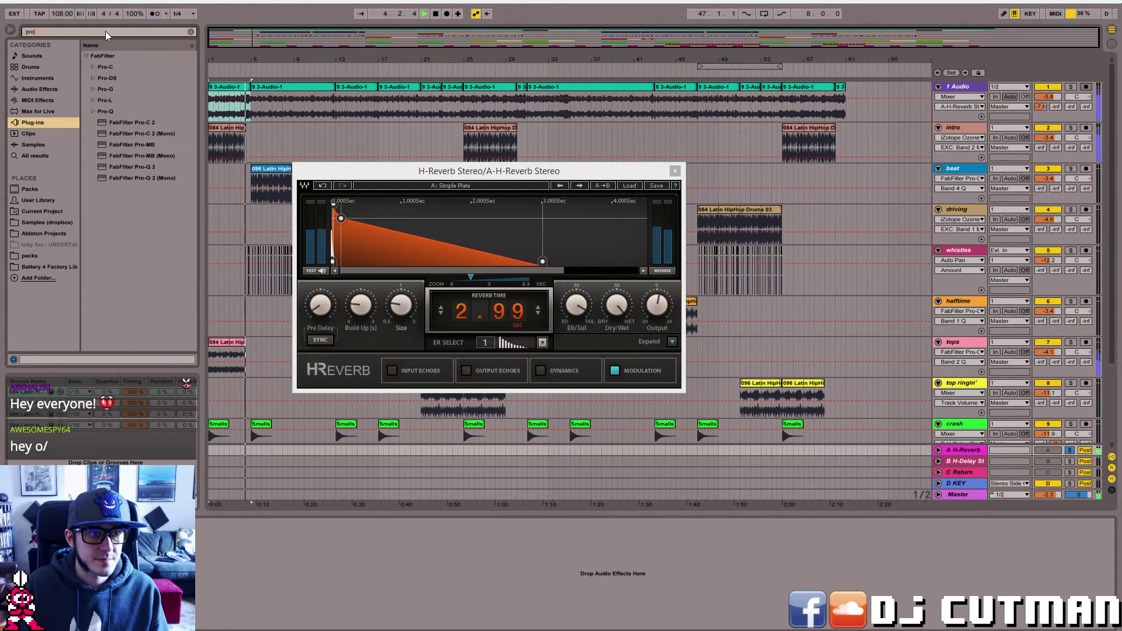
type("-q")
left_click_drag(133, 78, 30, 561)
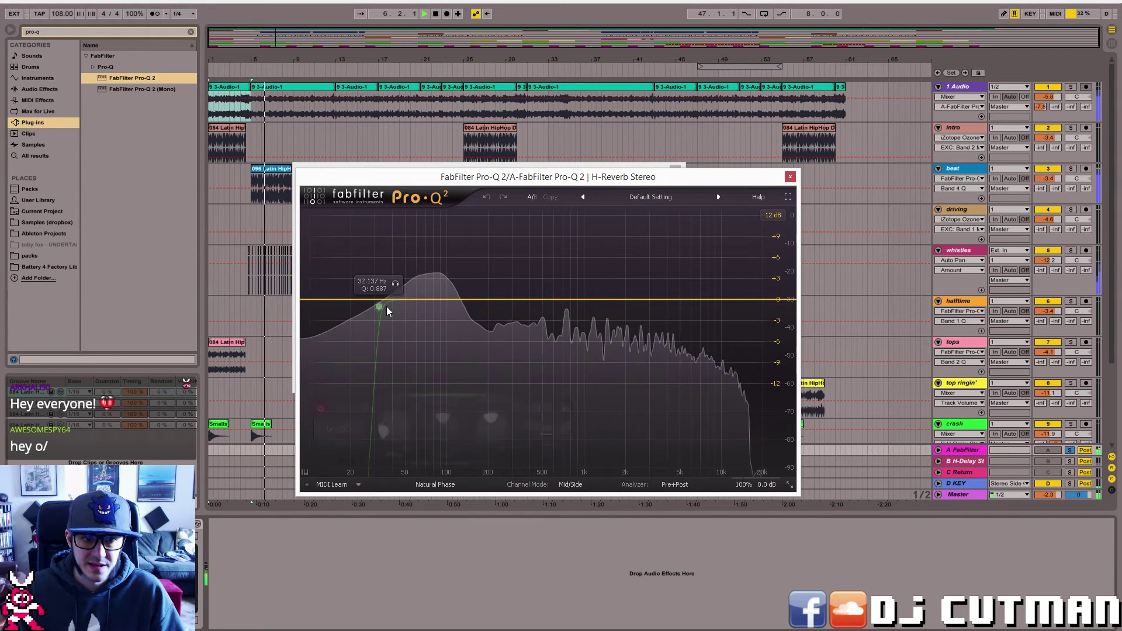
- Add a 24 dB/oct low-cut band at about 182 Hz to the Pro-Q 2 curve ahead of the reverb
left_click_drag(385, 307, 471, 303)
left_click(345, 411)
left_click(360, 441)
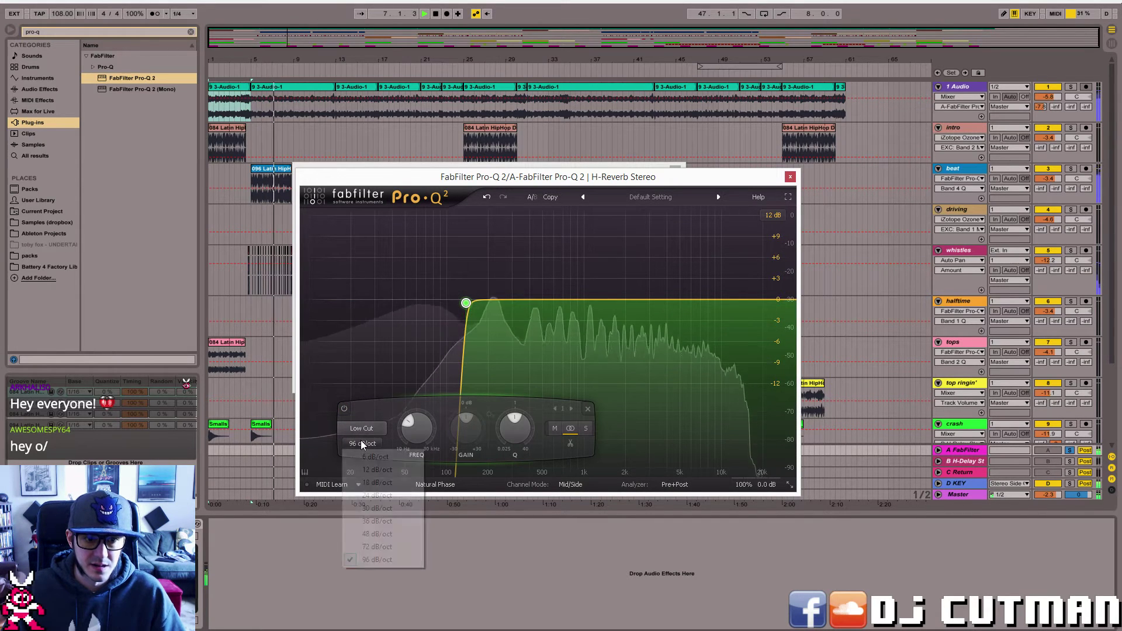
left_click(377, 496)
left_click_drag(466, 303, 482, 302)
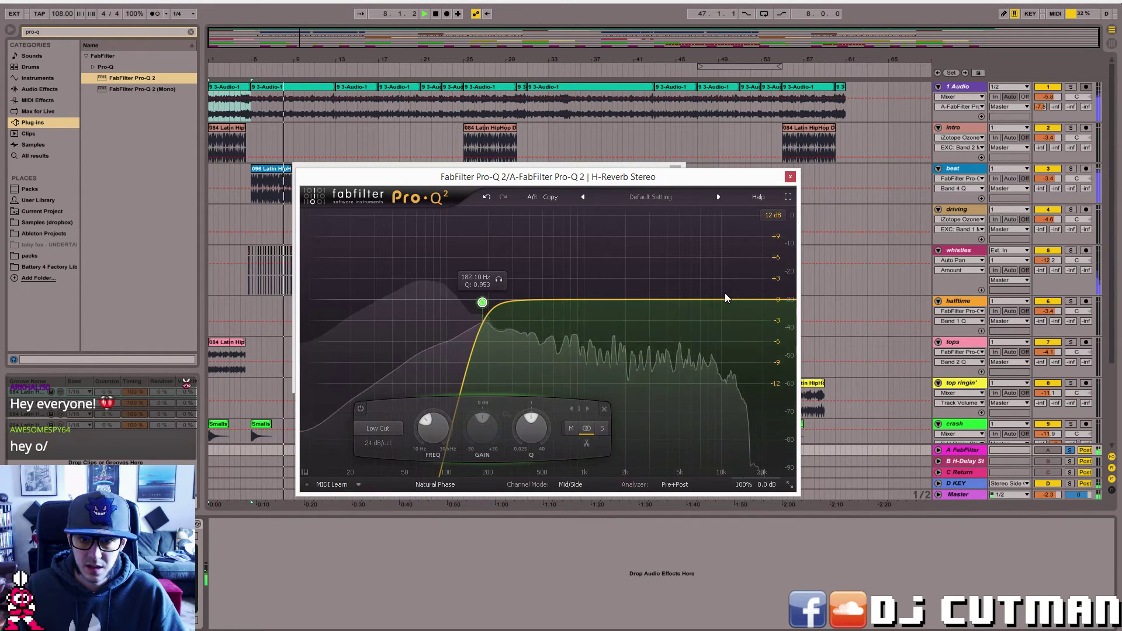
- Add a high cut near 4 kHz and a bell boost of about 3 dB around 2.5 kHz in Pro-Q 2
double_click(772, 300)
left_click_drag(771, 299, 637, 277)
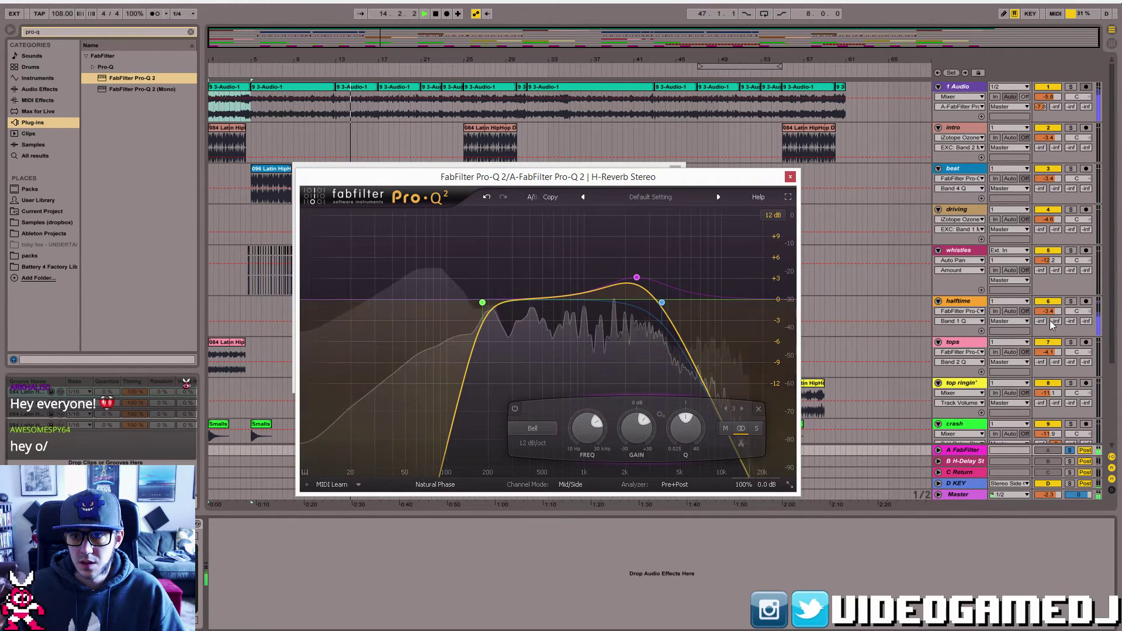
- Raise send A on the halftime track and add a bell cut of about 5 dB near 230 Hz in Pro-Q 2
mouse_move(1041, 321)
left_mouse_down()
mouse_move(1041, 310)
mouse_move(1041, 336)
left_mouse_up()
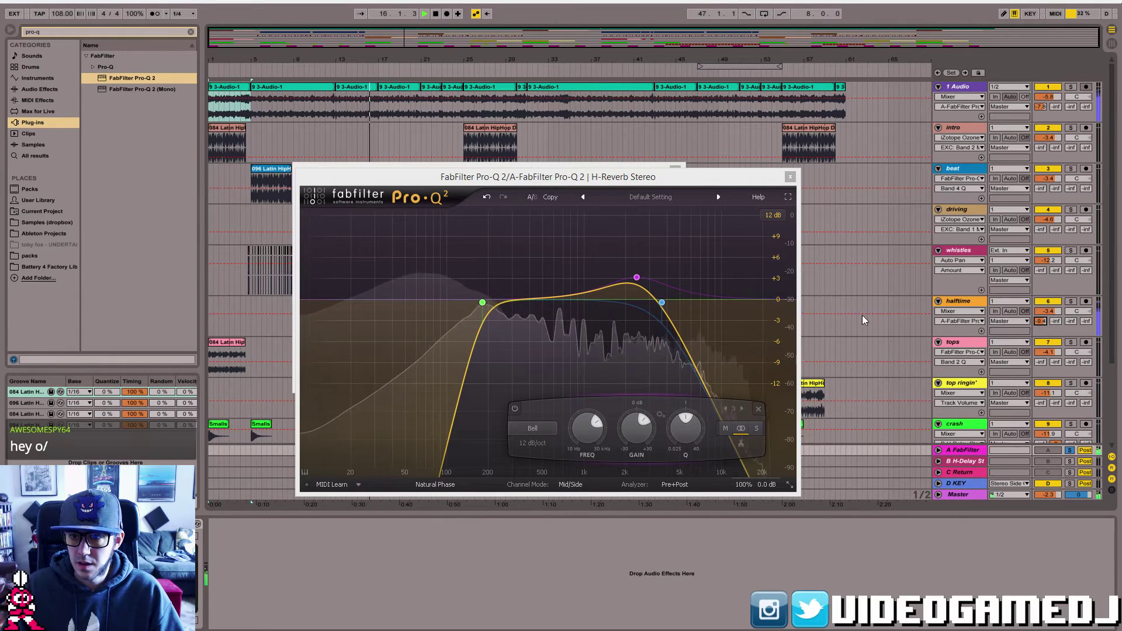
double_click(501, 299)
left_click_drag(501, 296, 496, 334)
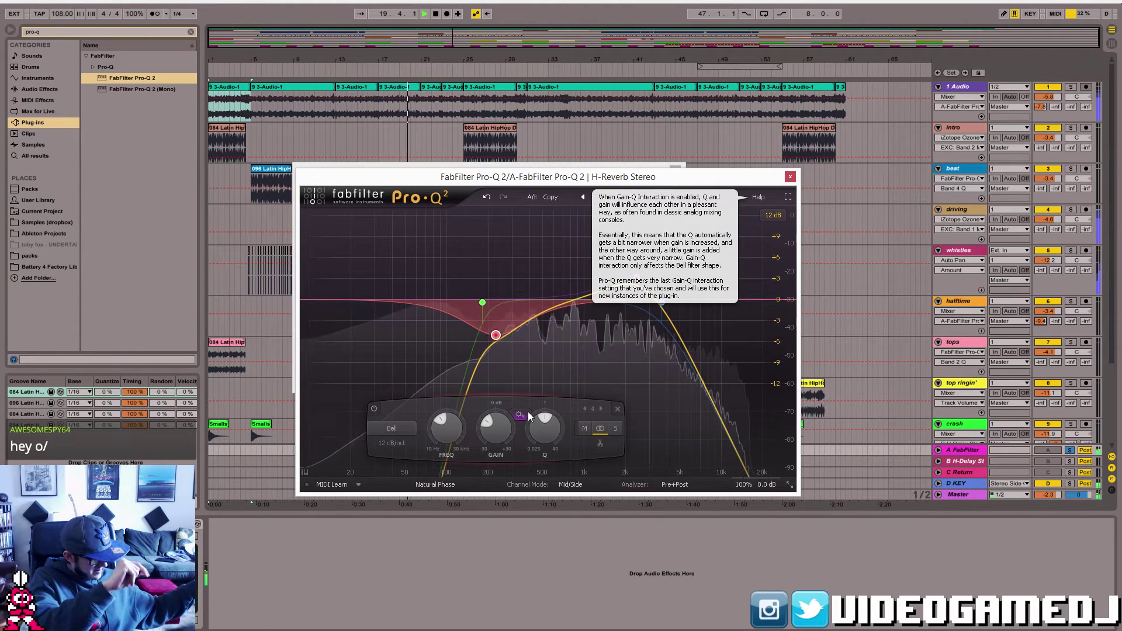
- Look at the stream preview in Open Broadcaster Software and switch back to Ableton Live
key("alt+Tab")
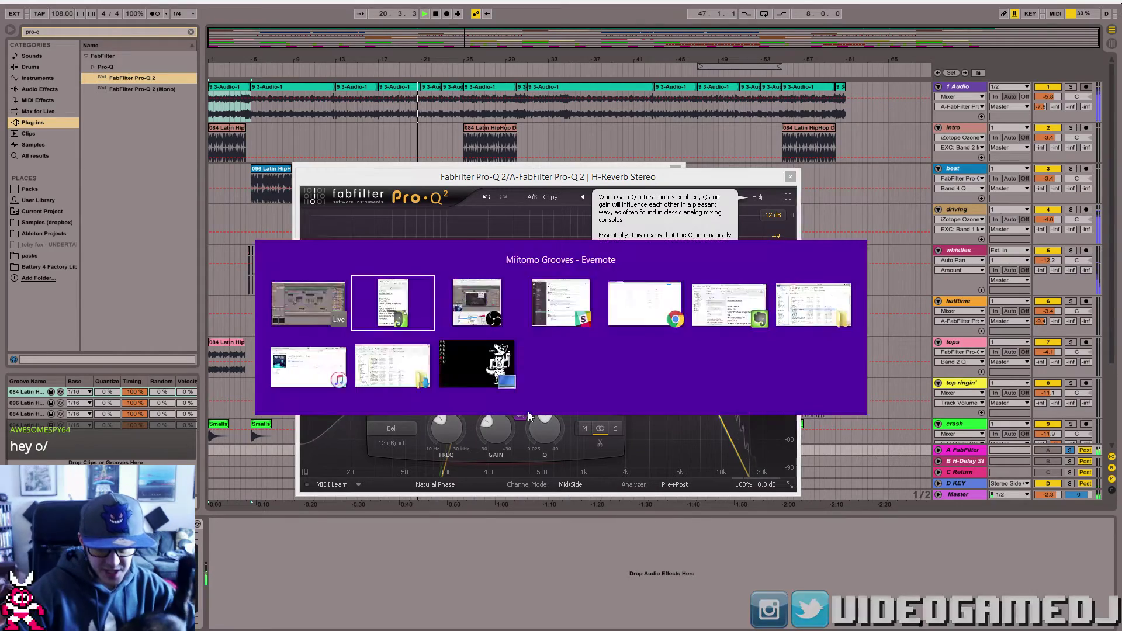
key("alt+Tab")
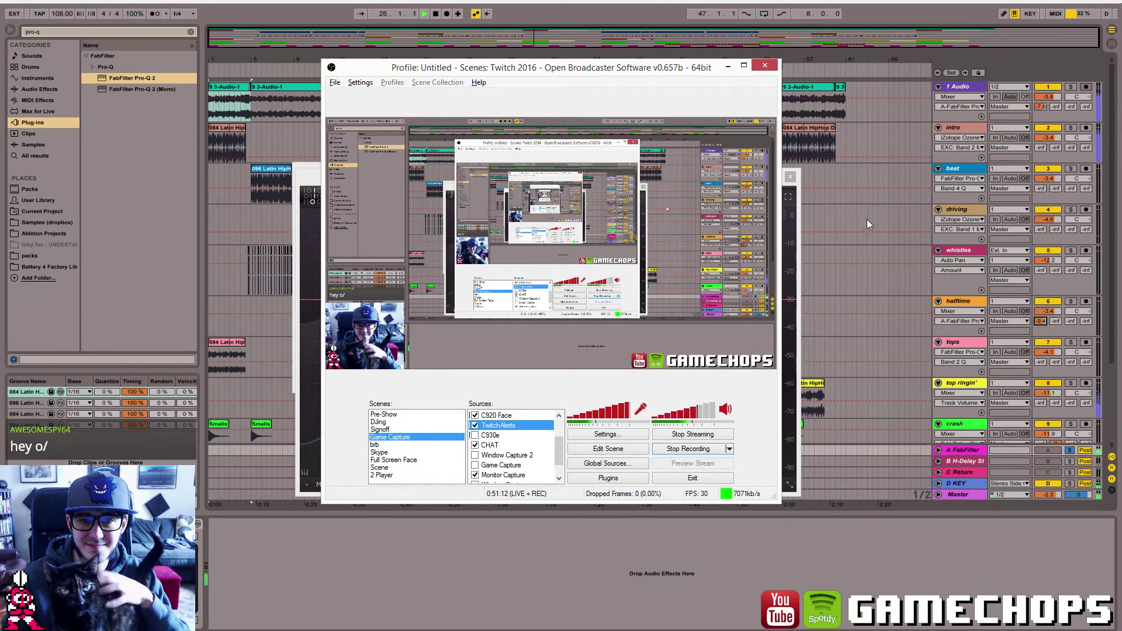
left_click(803, 220)
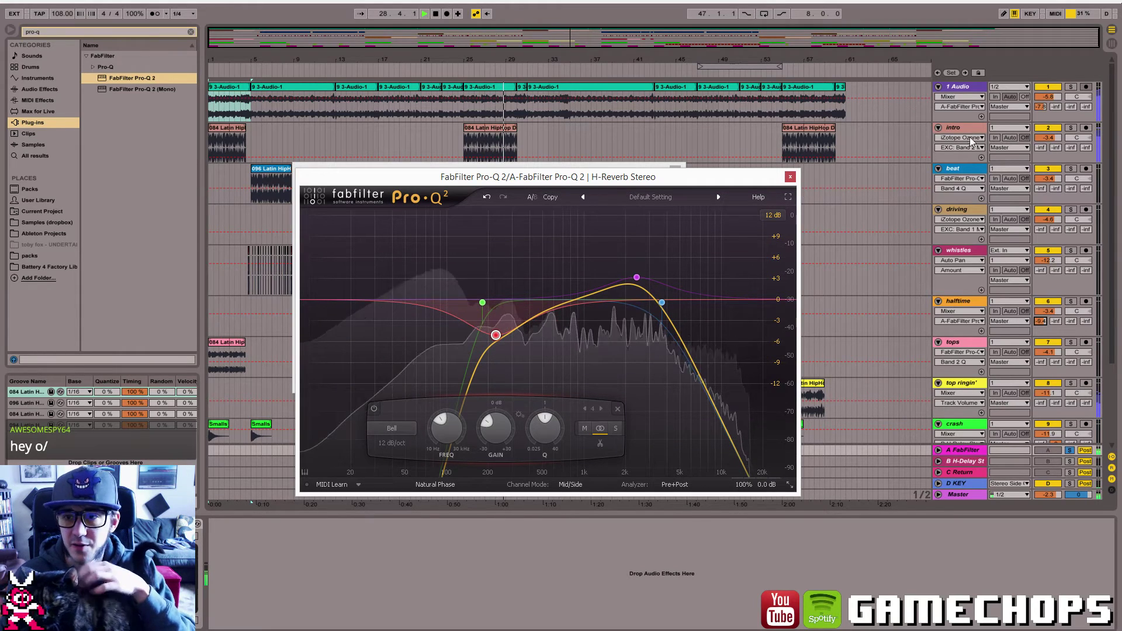
- Raise send A on the intro track and arrange the H-Reverb and Pro-Q 2 windows side by side
left_click_drag(1041, 148, 1041, 125)
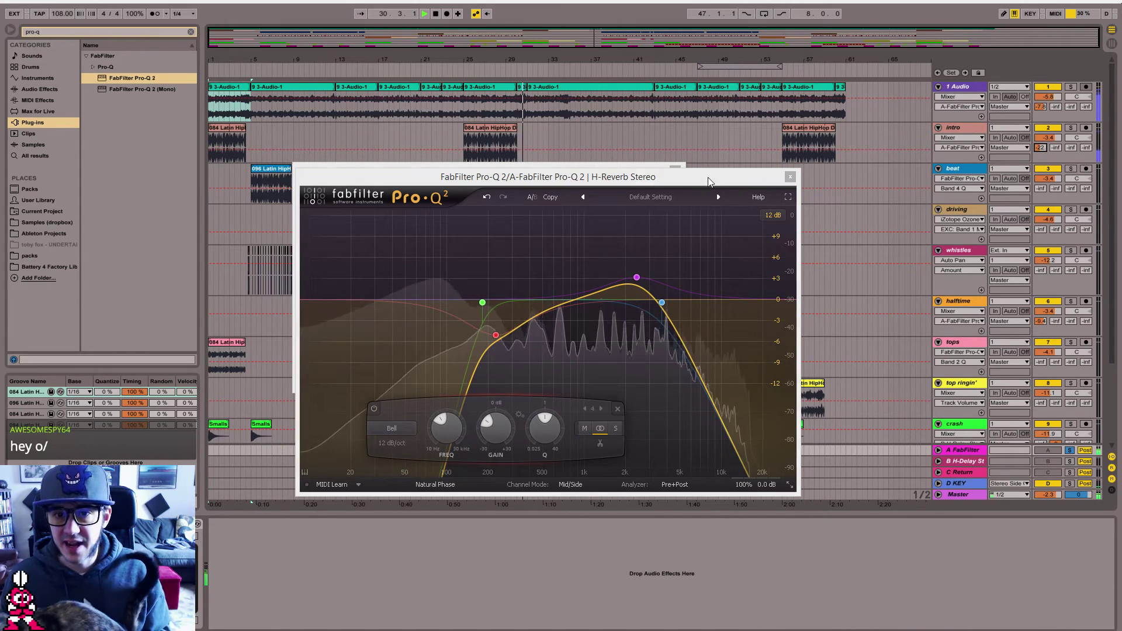
left_click_drag(733, 184, 1010, 197)
left_click_drag(585, 171, 477, 192)
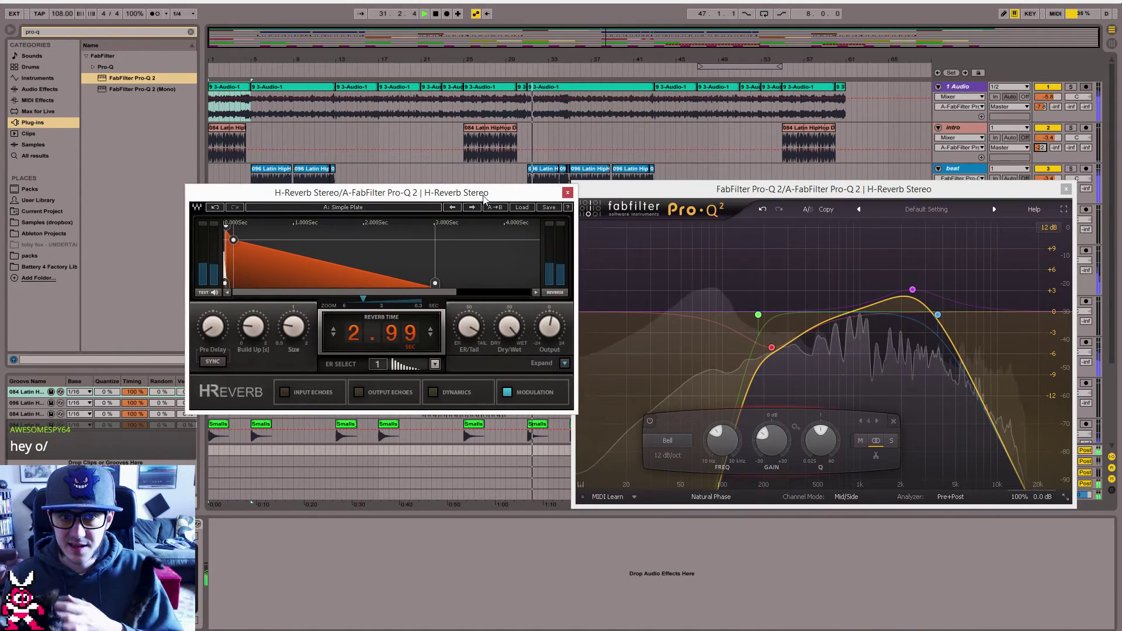
left_click_drag(1029, 188, 968, 181)
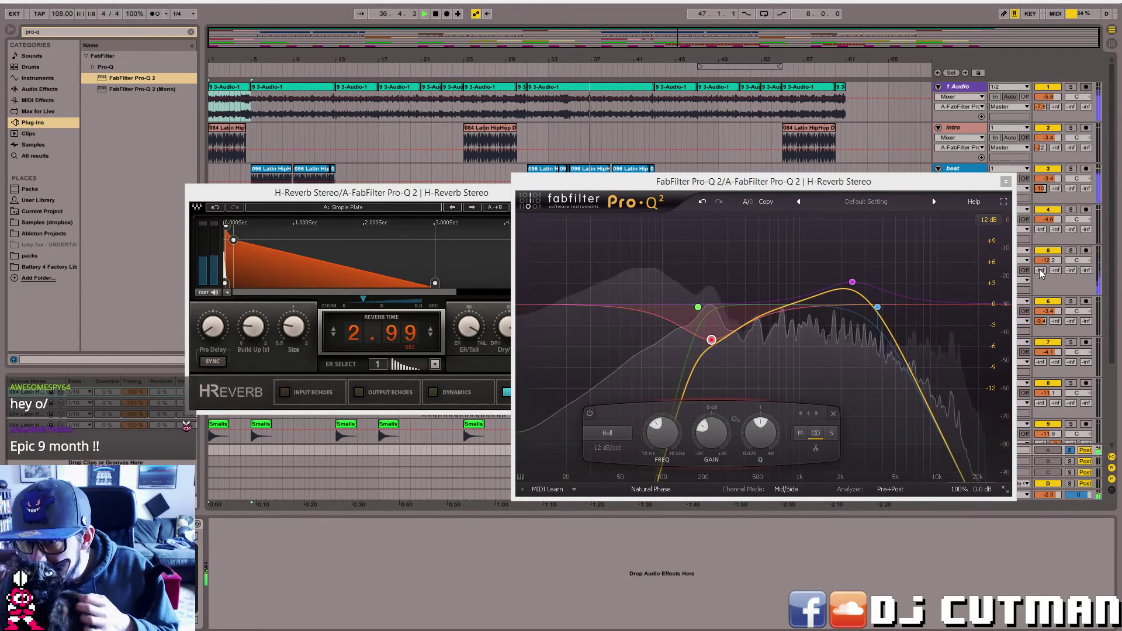
- Close Pro-Q 2 and balance send A across the tracks, including driving, whistles, top ringin', crash, ride and 1 Audio
left_click(1006, 181)
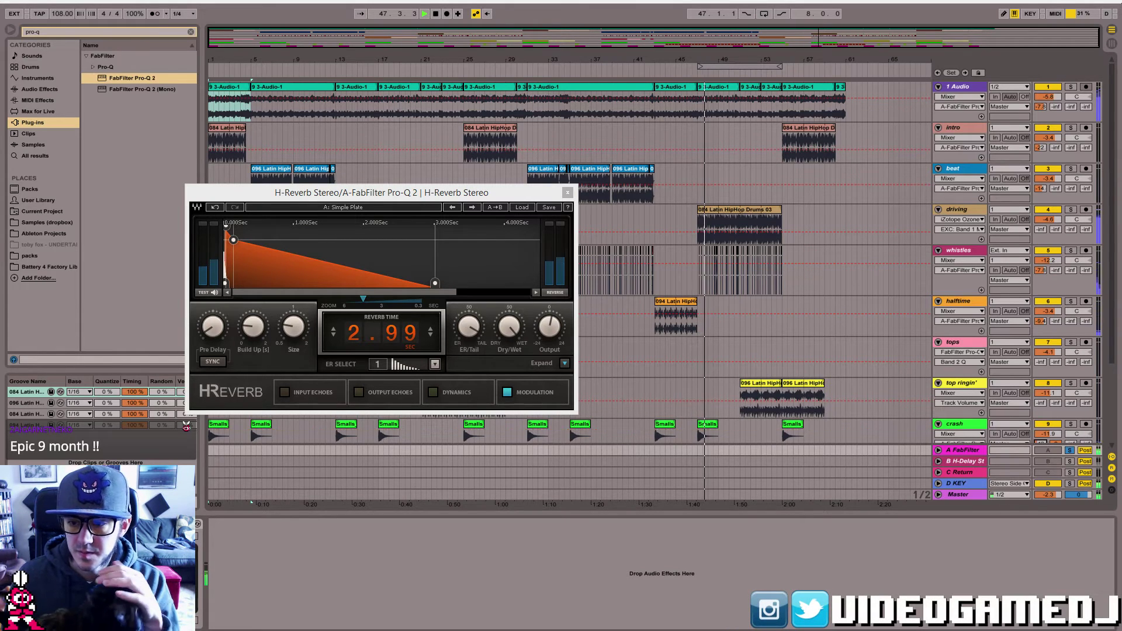
left_click_drag(880, 522, 879, 625)
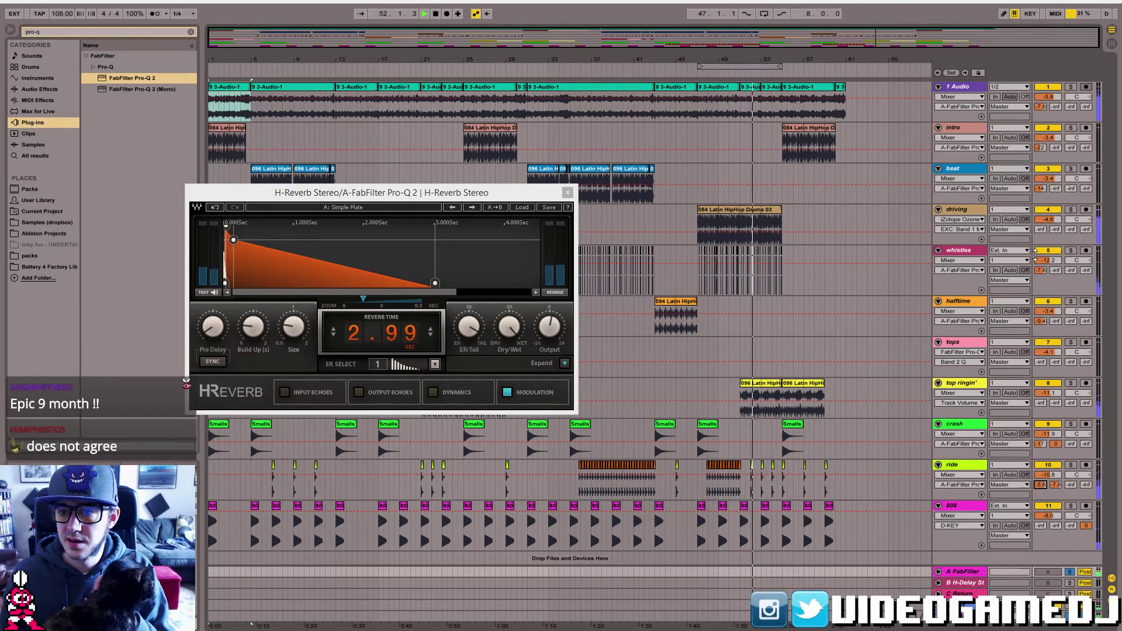
left_click_drag(1040, 229, 1040, 231)
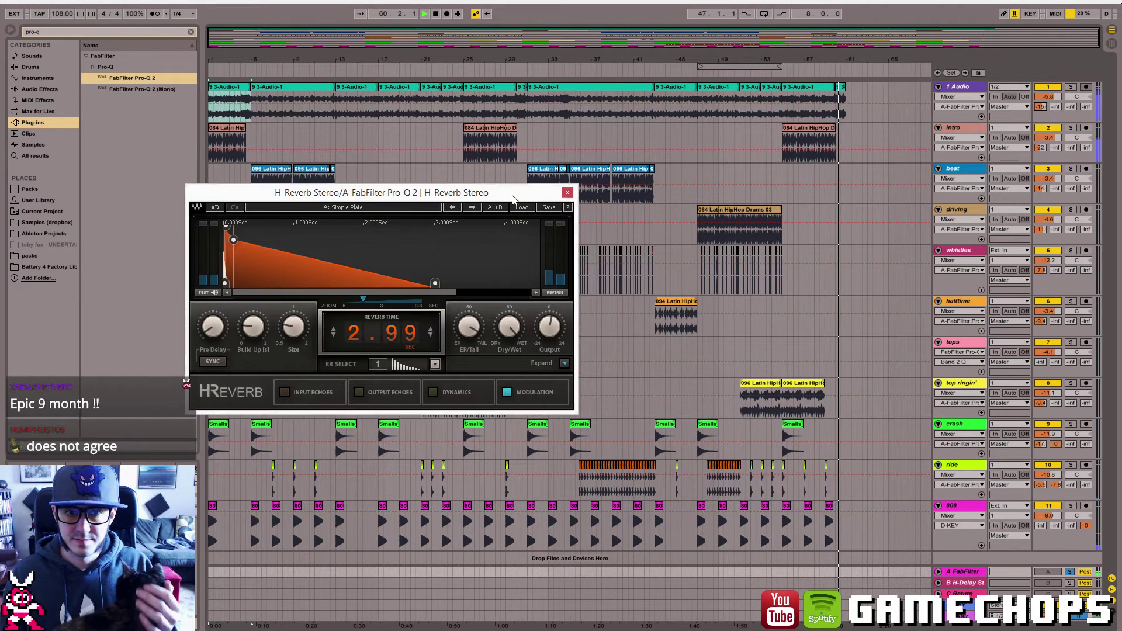
left_click_drag(526, 193, 653, 108)
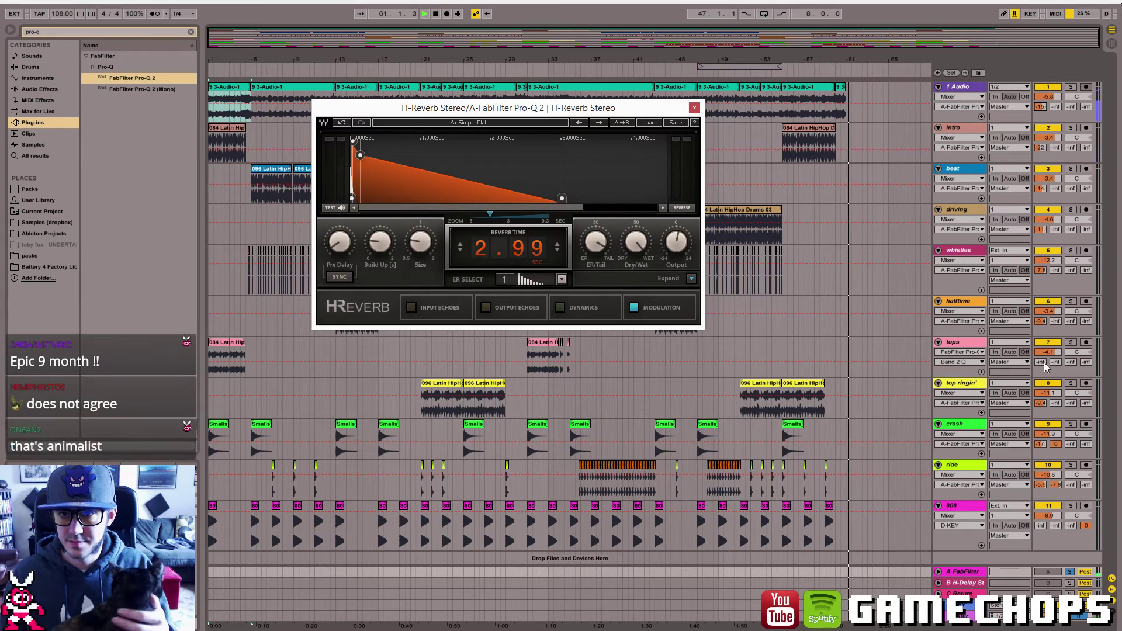
- Loop the whole arrangement from the start and raise send A on the tops track to about -6 dB
left_click(435, 15)
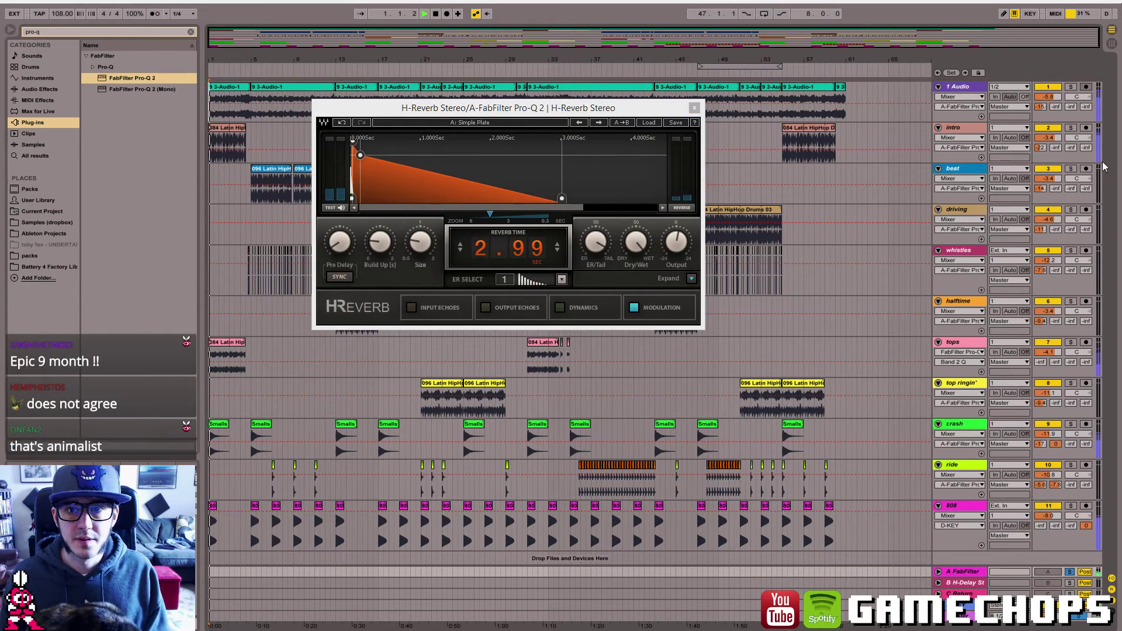
key("ctrl+a")
key("ctrl+l")
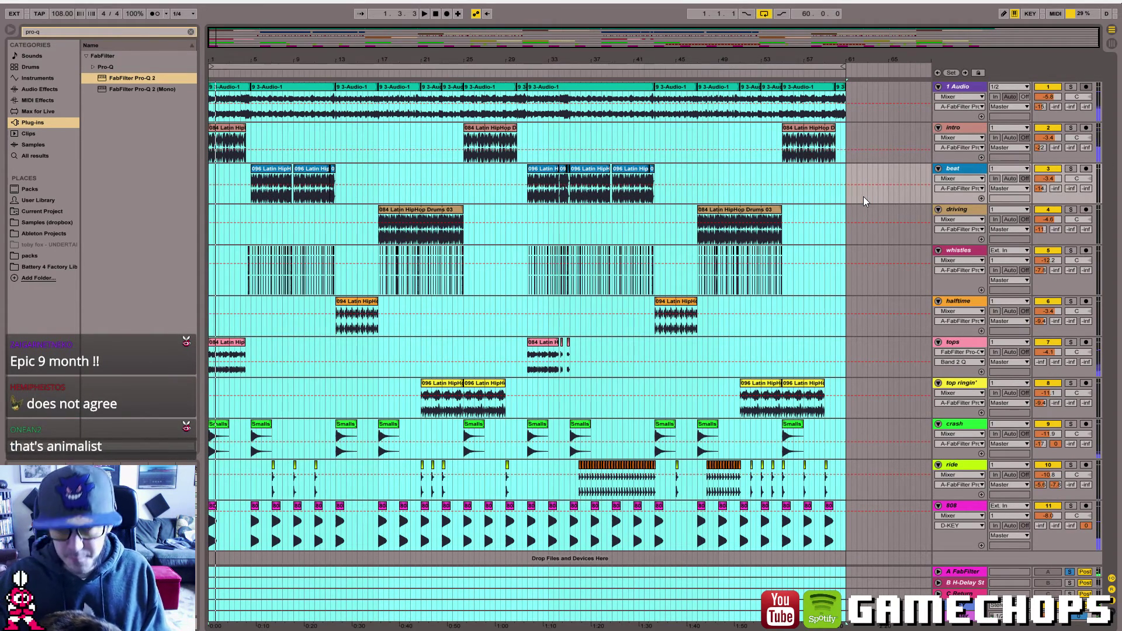
key("space")
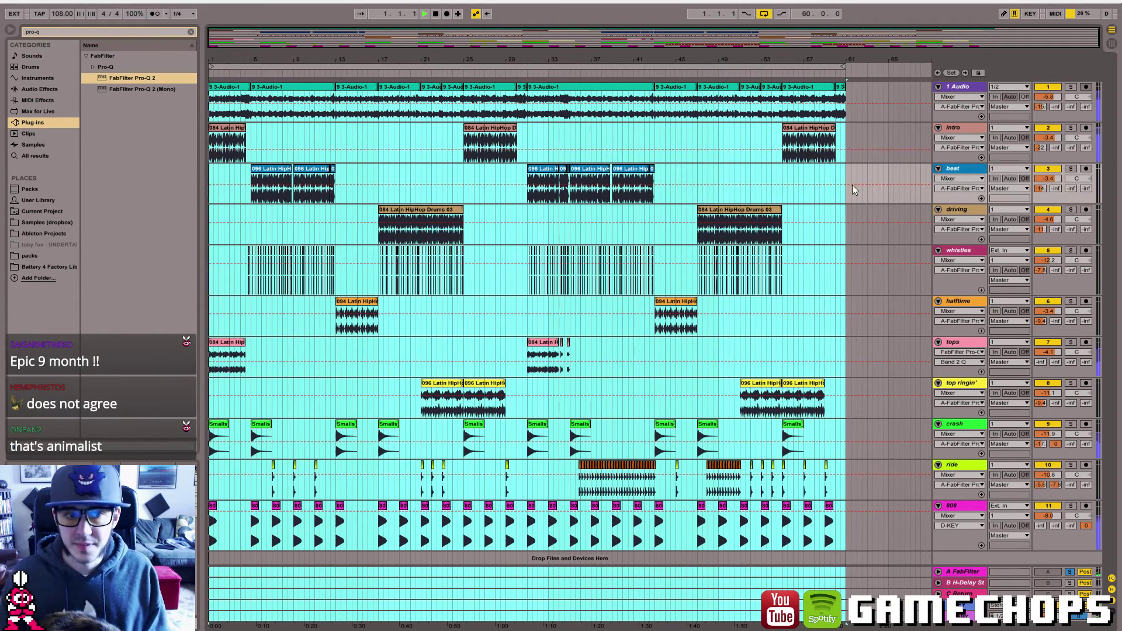
left_click(955, 575)
left_click_drag(1042, 363, 1043, 321)
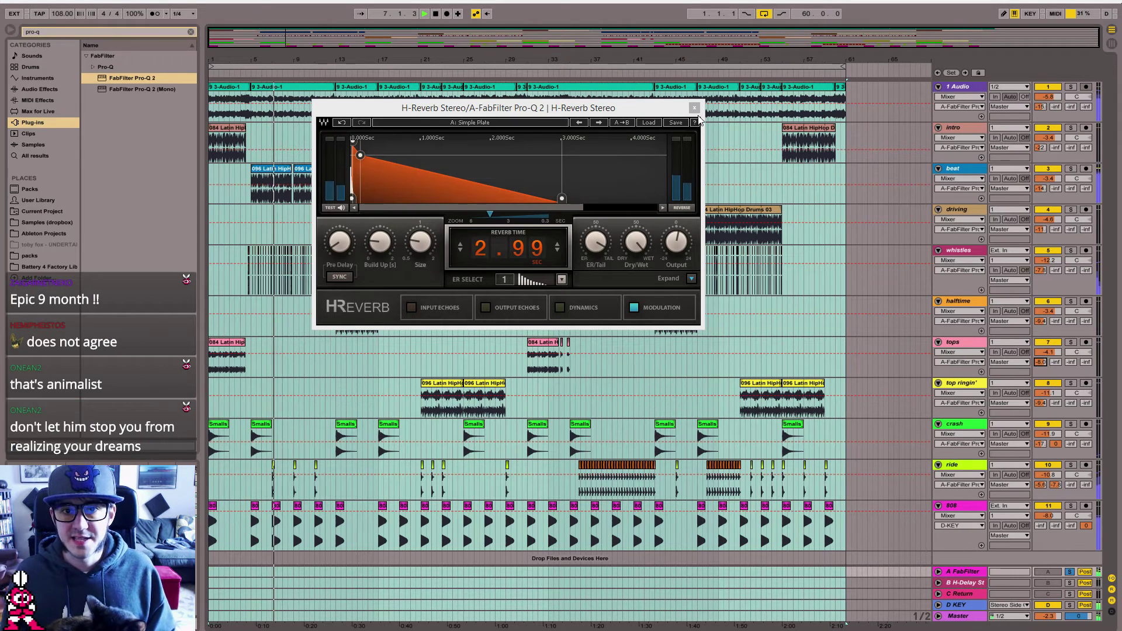
- Switch to Session View and widen all eleven audio tracks so their sends appear as knobs
left_click(960, 188)
left_click(961, 189)
key("Tab")
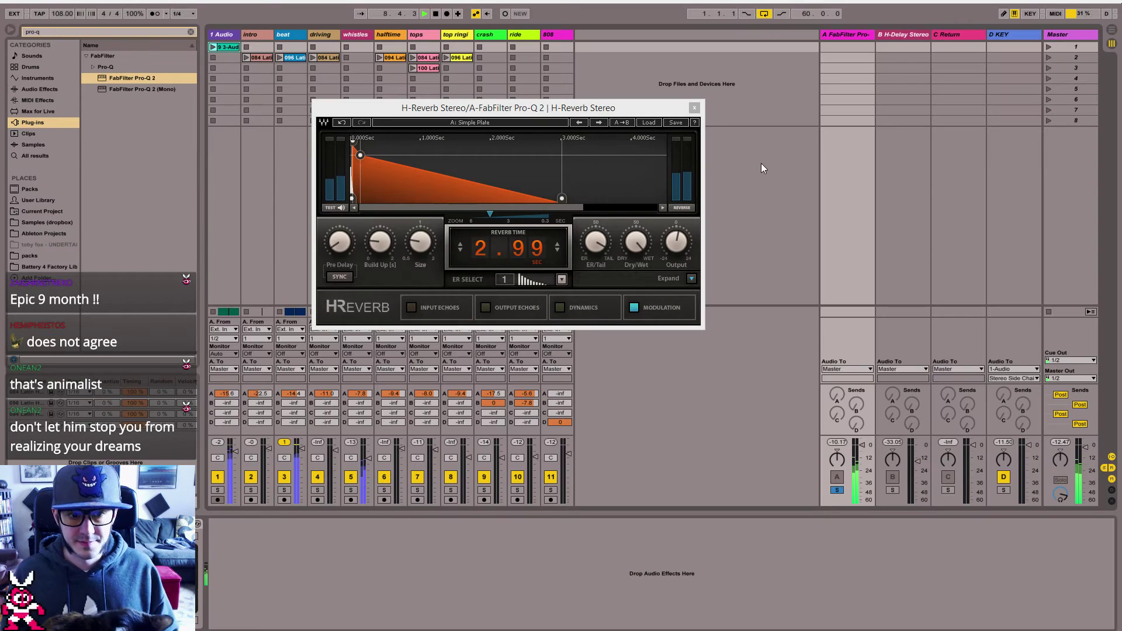
left_click(512, 36)
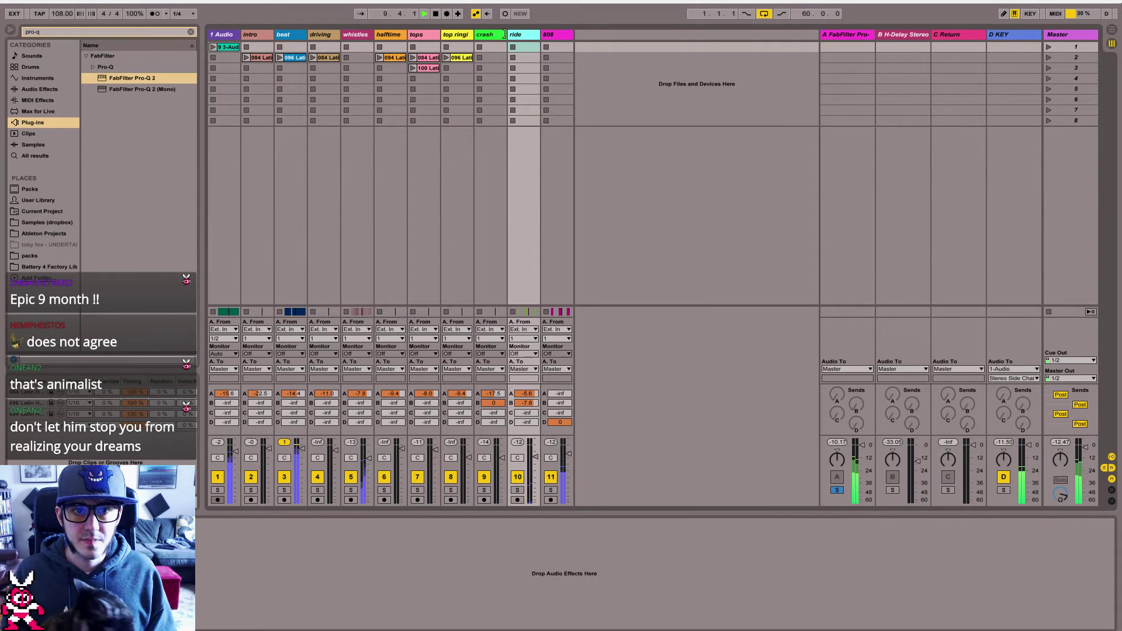
left_click(498, 36)
key("ctrl+a")
left_click_drag(506, 34, 517, 35)
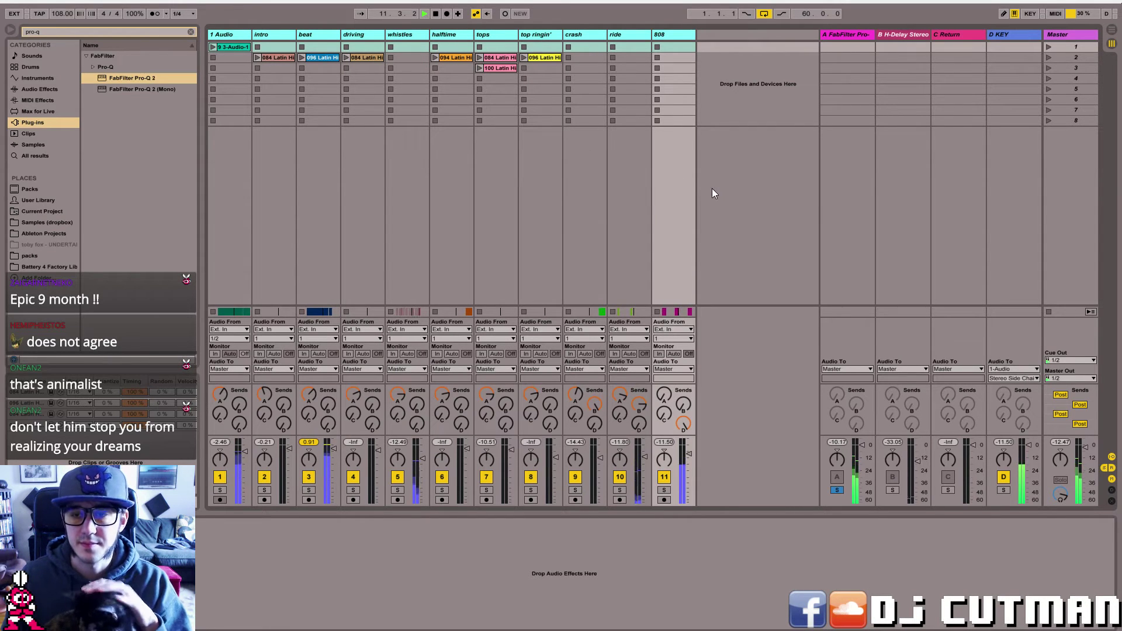
- Expand H-Reverb on return A and shape its reverb EQ, moving the low band to 294 Hz and the third band to 2328 Hz at -5.9 dB
left_click(844, 34)
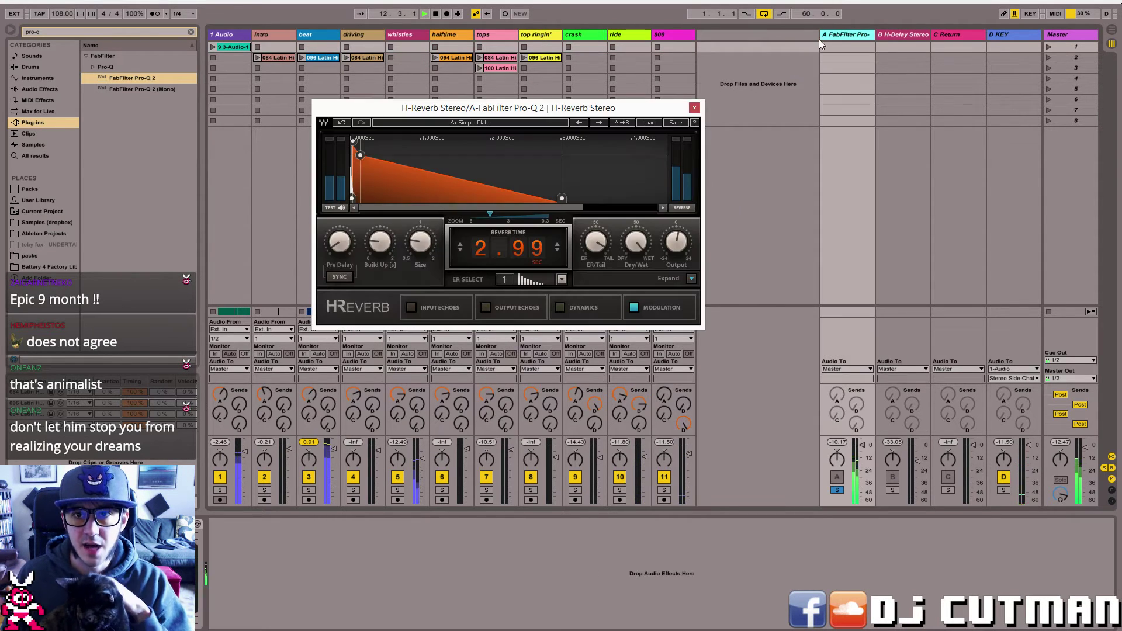
left_click(691, 280)
left_click_drag(531, 331, 520, 315)
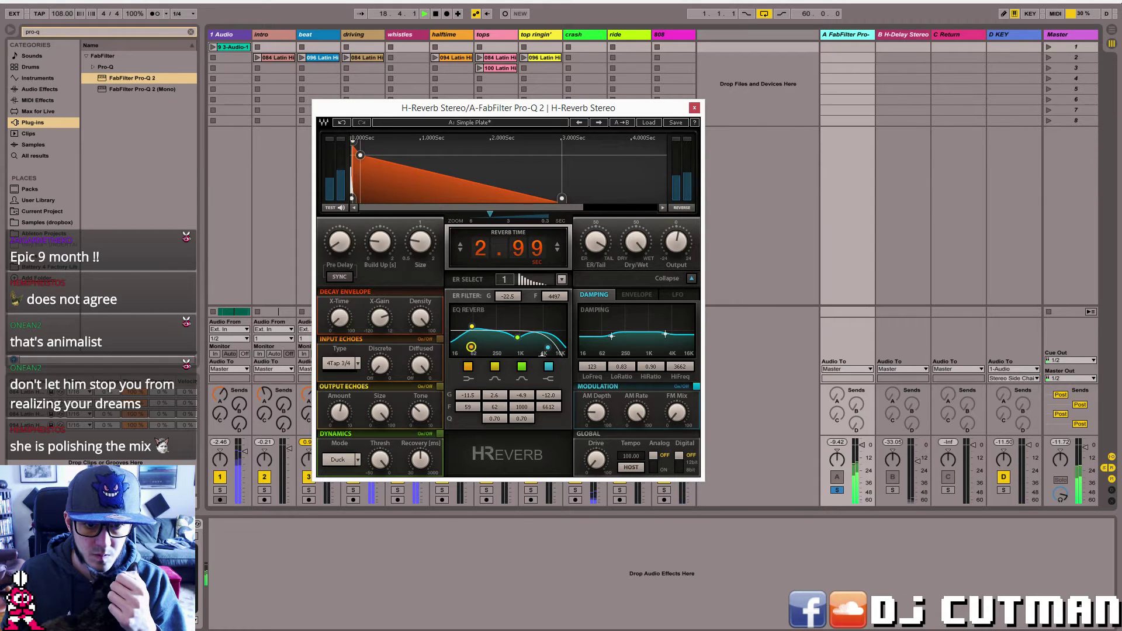
left_click_drag(471, 347, 484, 347)
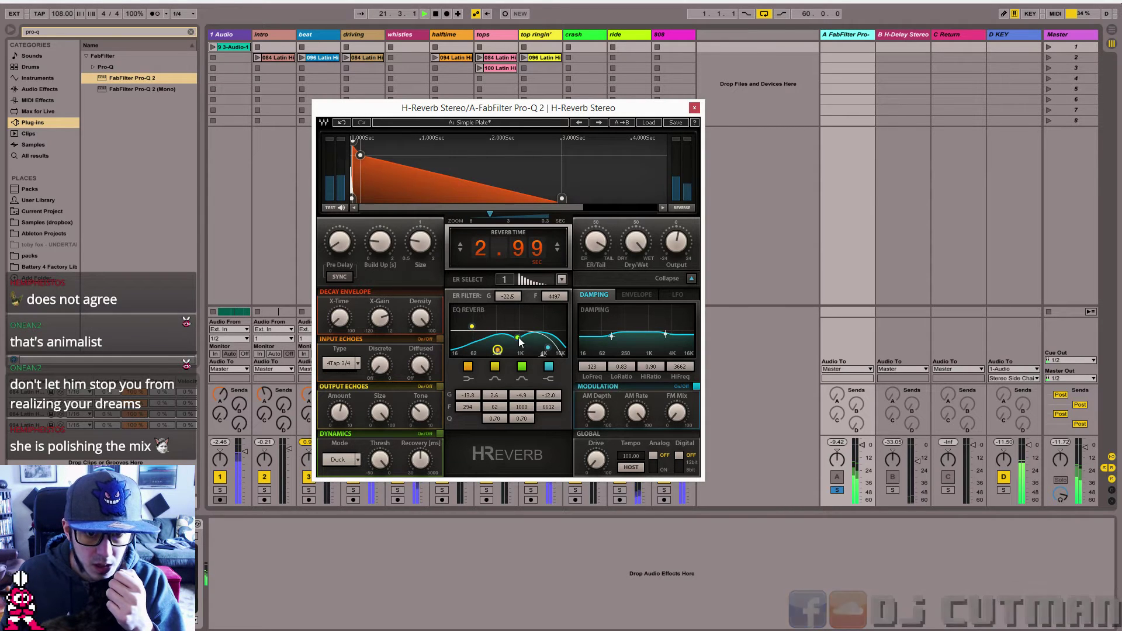
left_click_drag(517, 338, 531, 321)
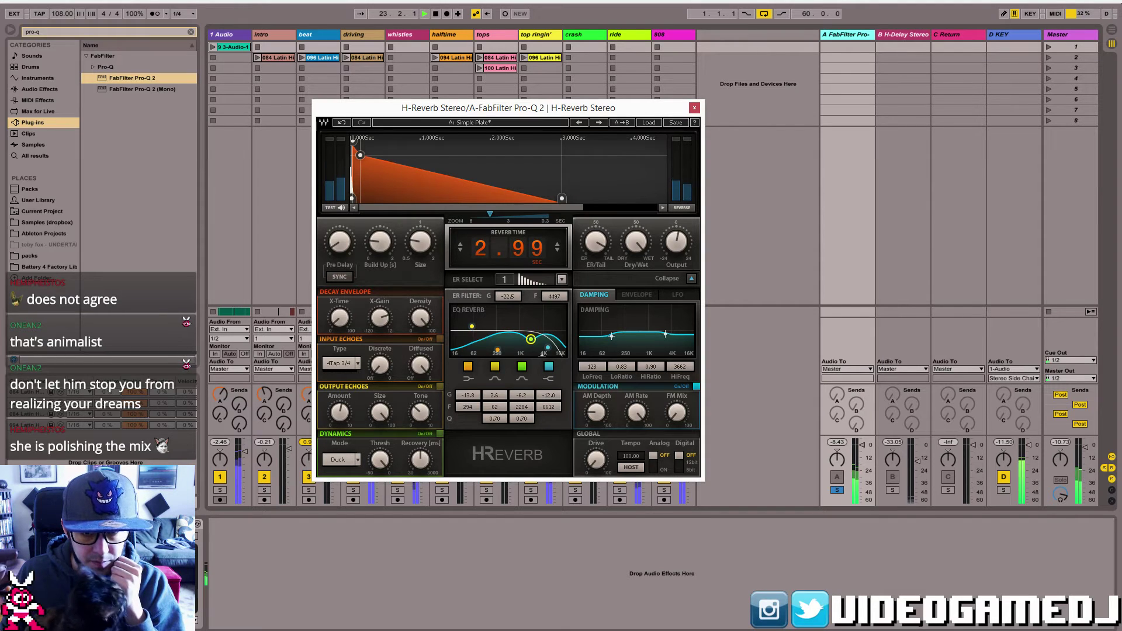
left_click_drag(531, 339, 531, 339)
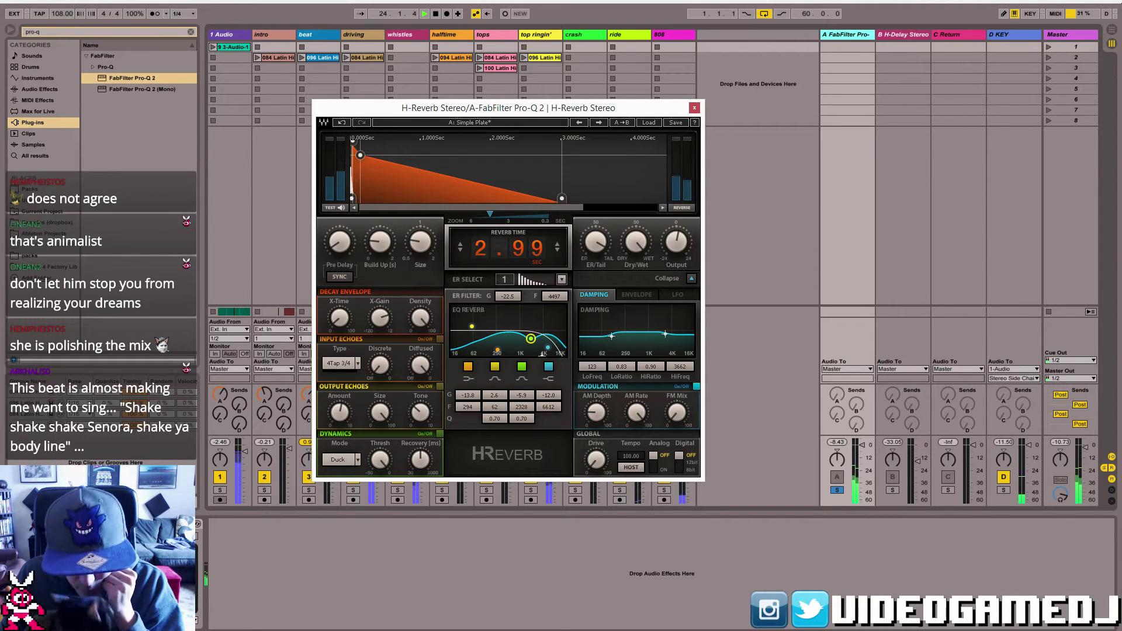
left_click(694, 107)
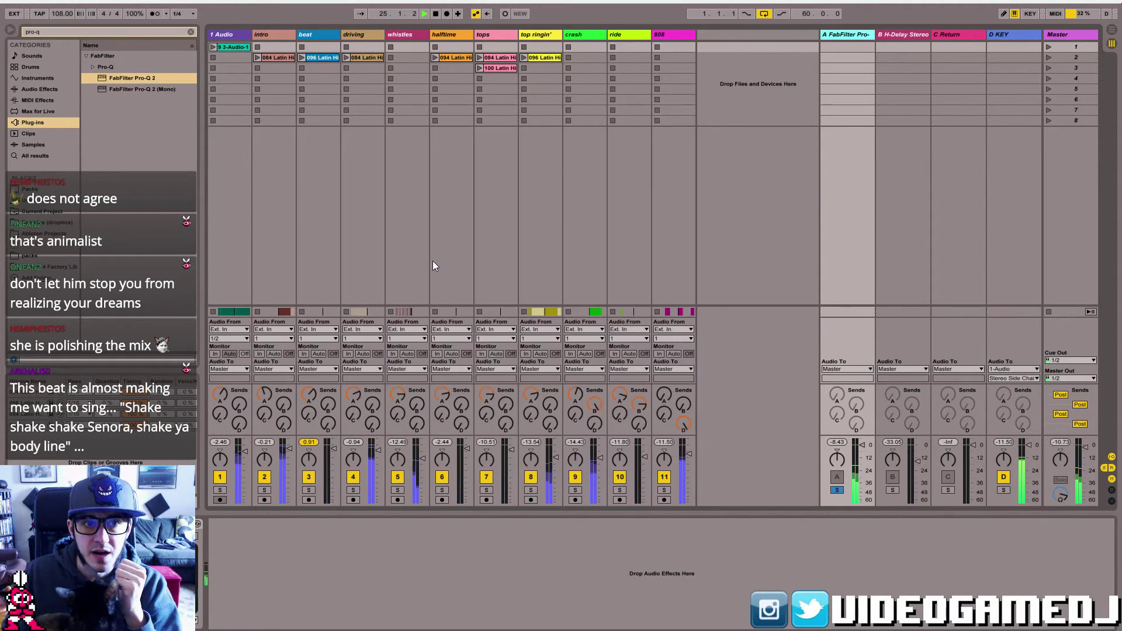
- Adjust send A on the whistles track and unsolo return track A to hear the full mix
left_click(397, 396)
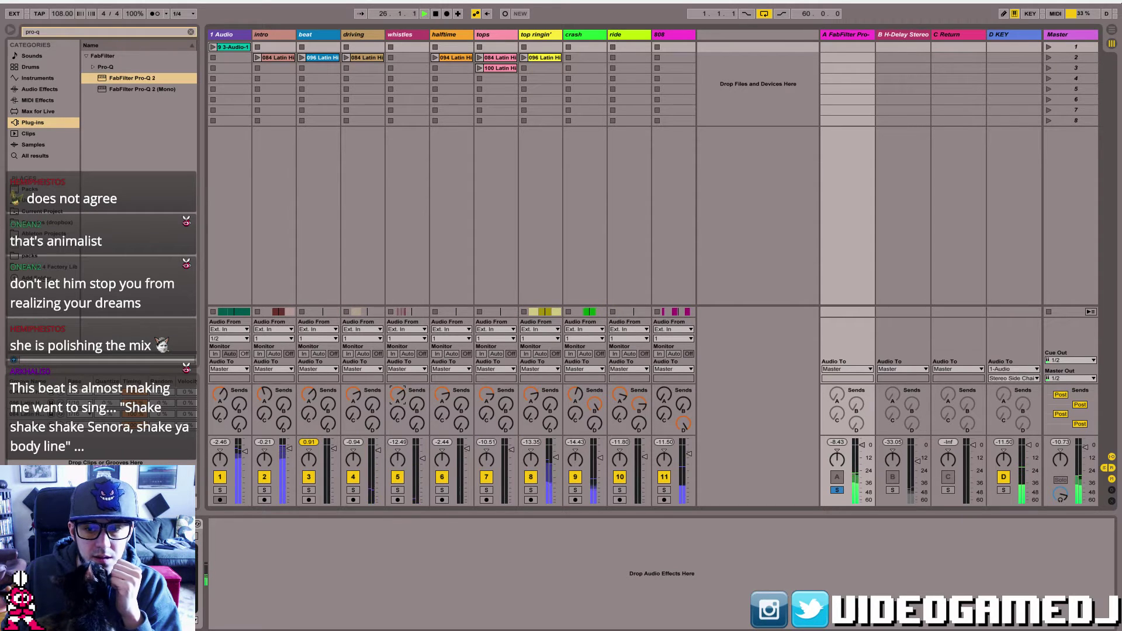
left_click(840, 490)
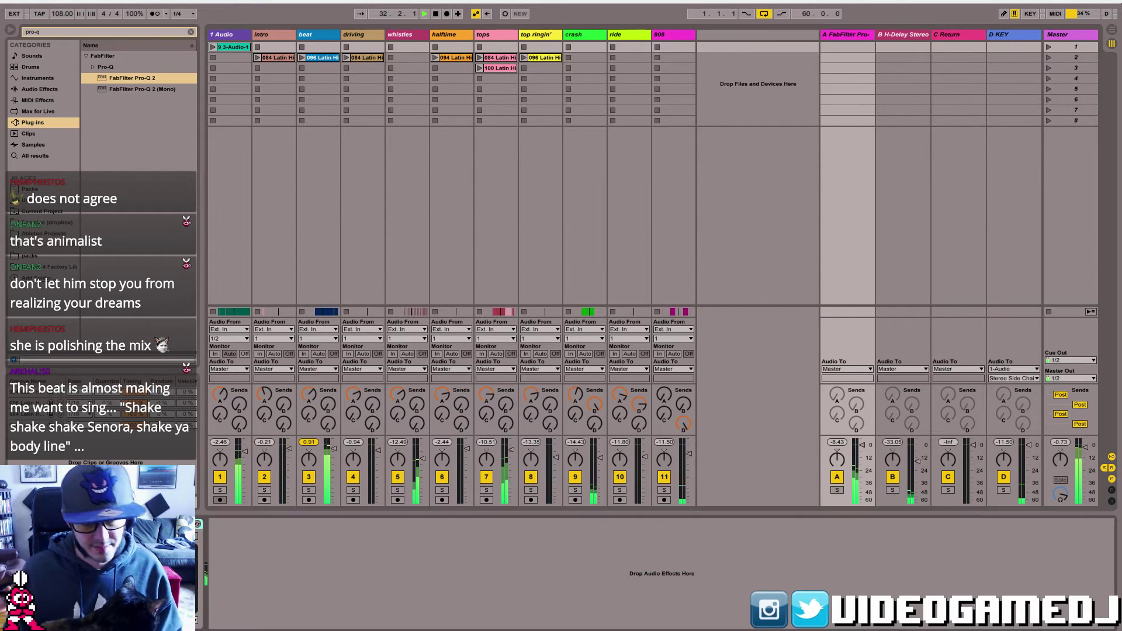
left_click(863, 449)
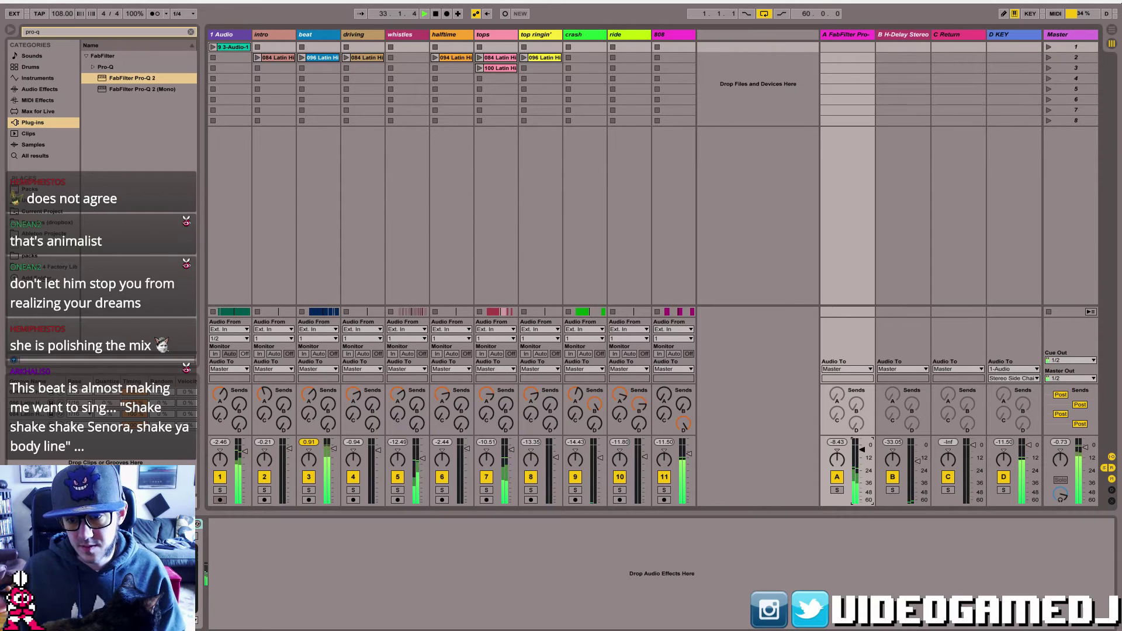
- Insert a new return track directly after return A and delete the unused return that follows H-Delay Stereo
left_click(953, 35)
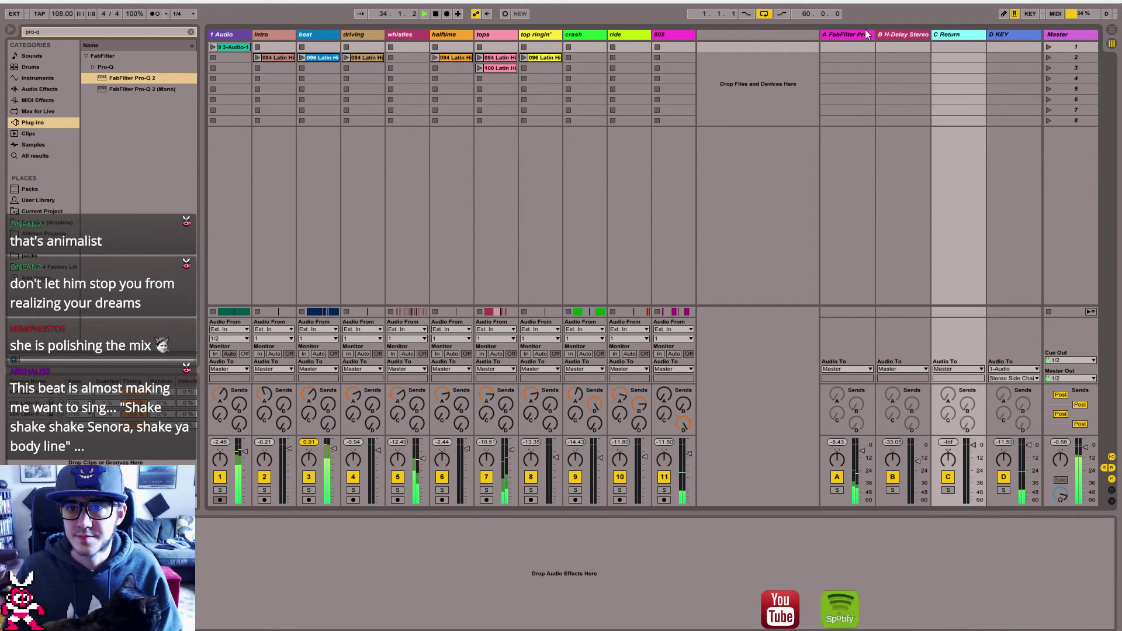
left_click(837, 31)
left_click(61, 2)
left_click(123, 124)
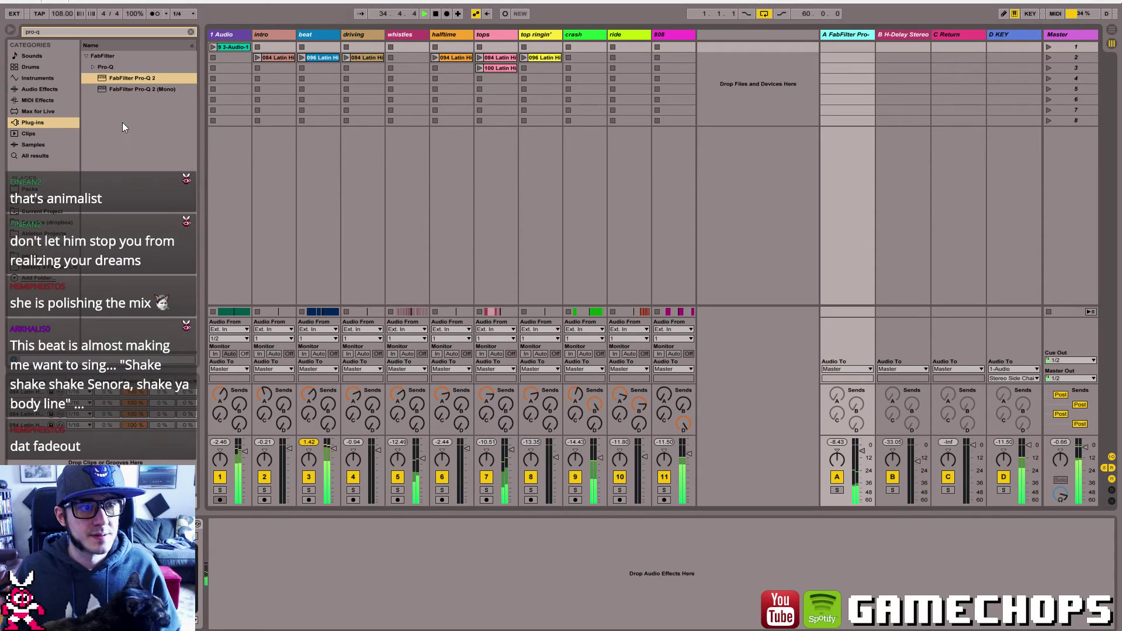
right_click(954, 42)
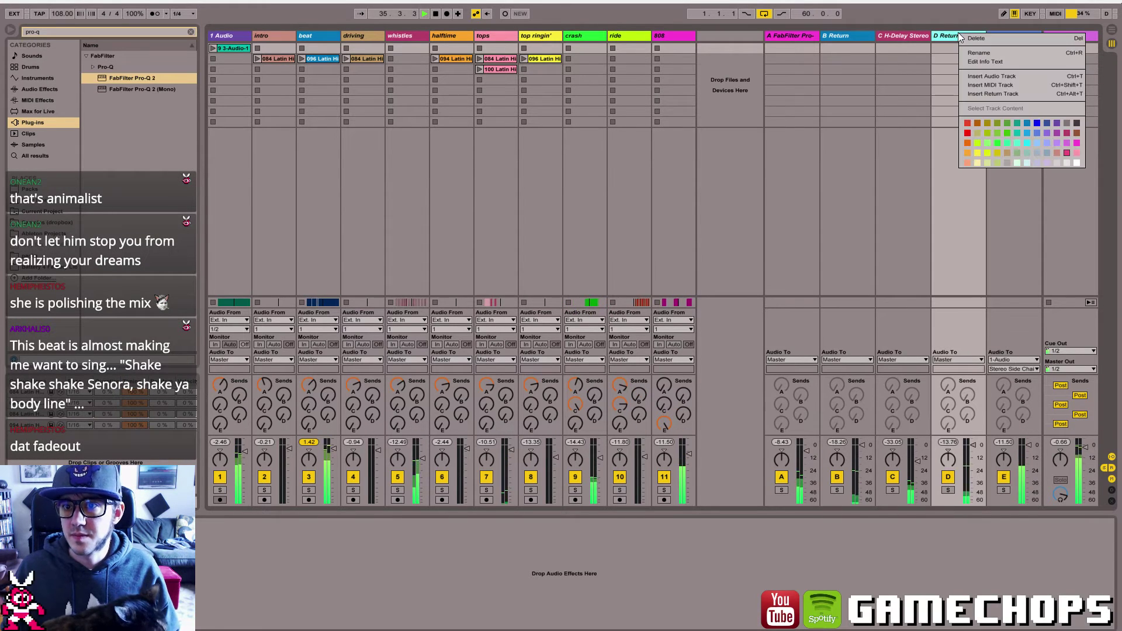
left_click(993, 53)
left_click(883, 35)
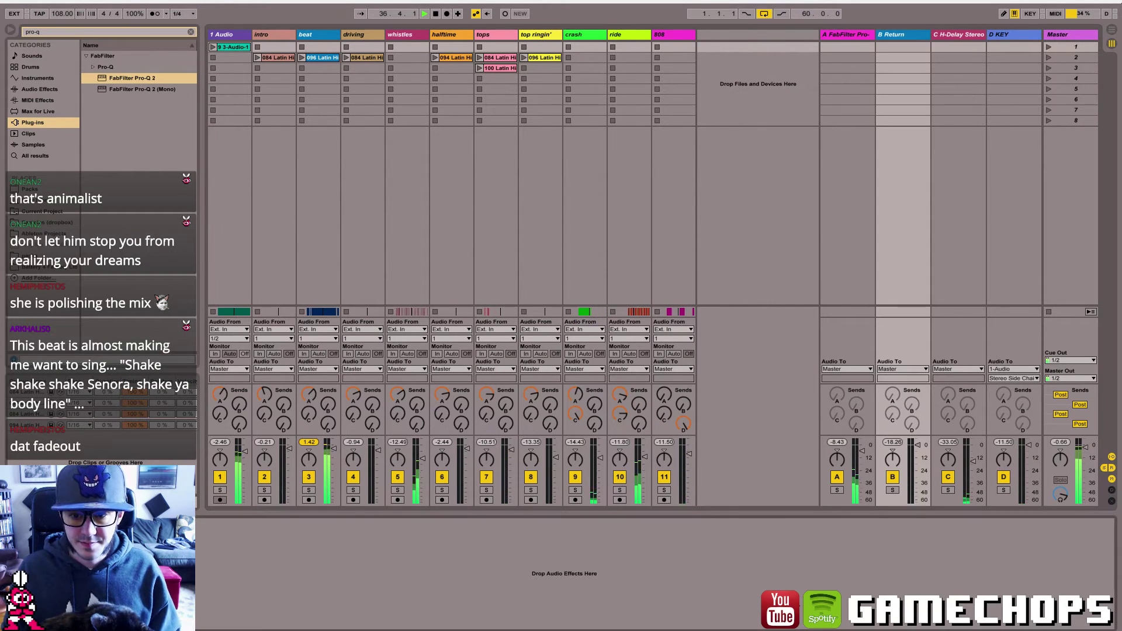
- Set up return B with FabFilter Pro-Q 2 and H-Reverb, and load H-Reverb's Small Space preset there
key("Return")
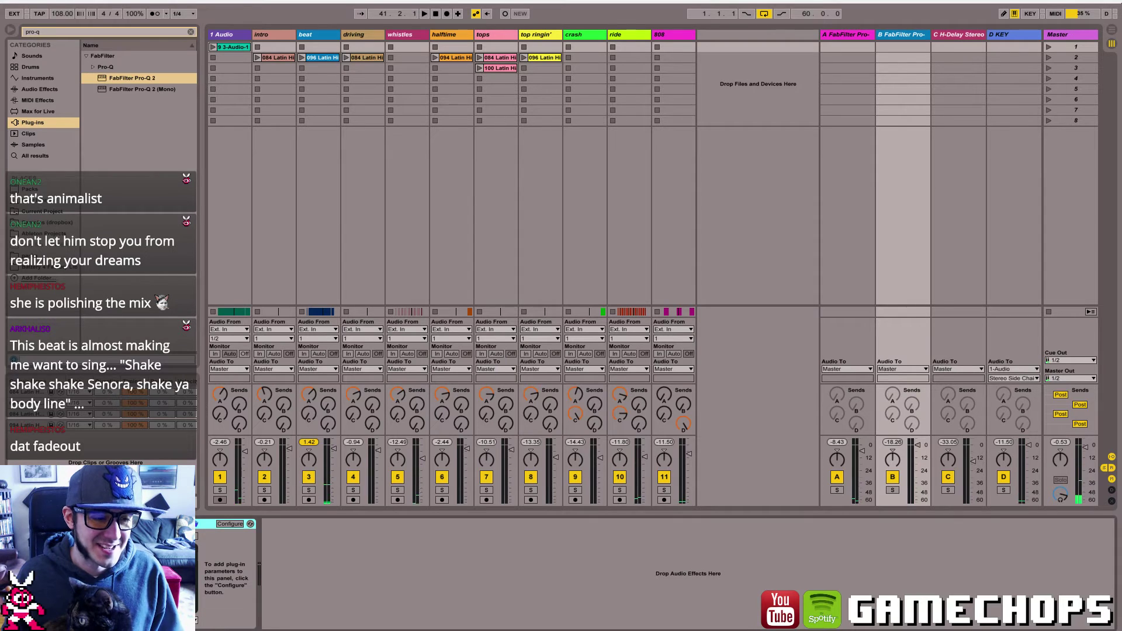
key("space")
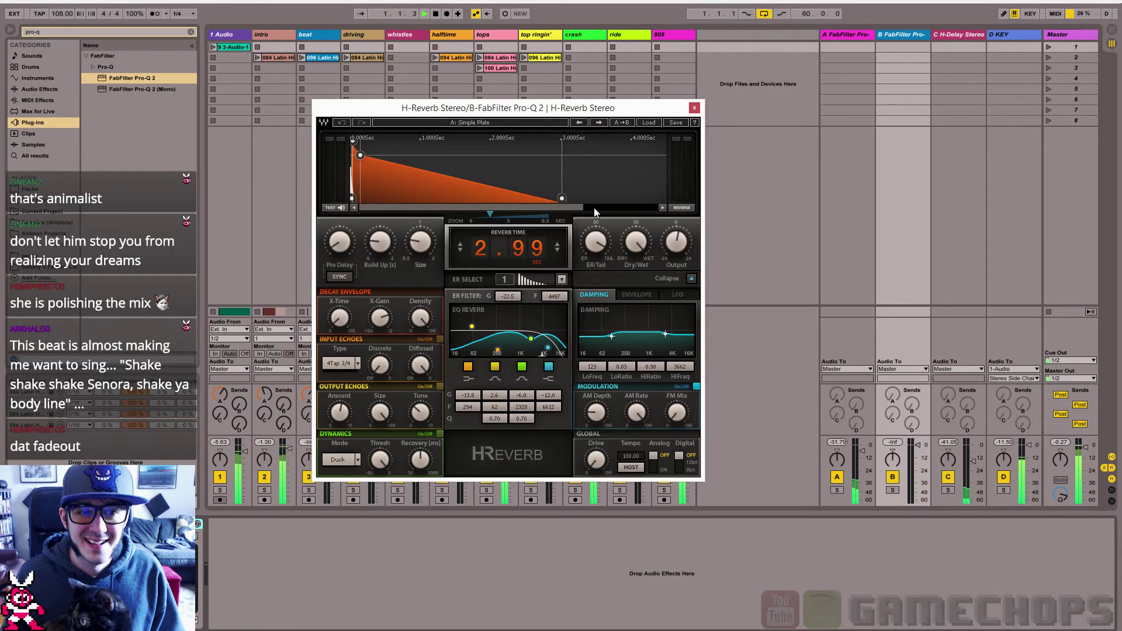
left_click(654, 121)
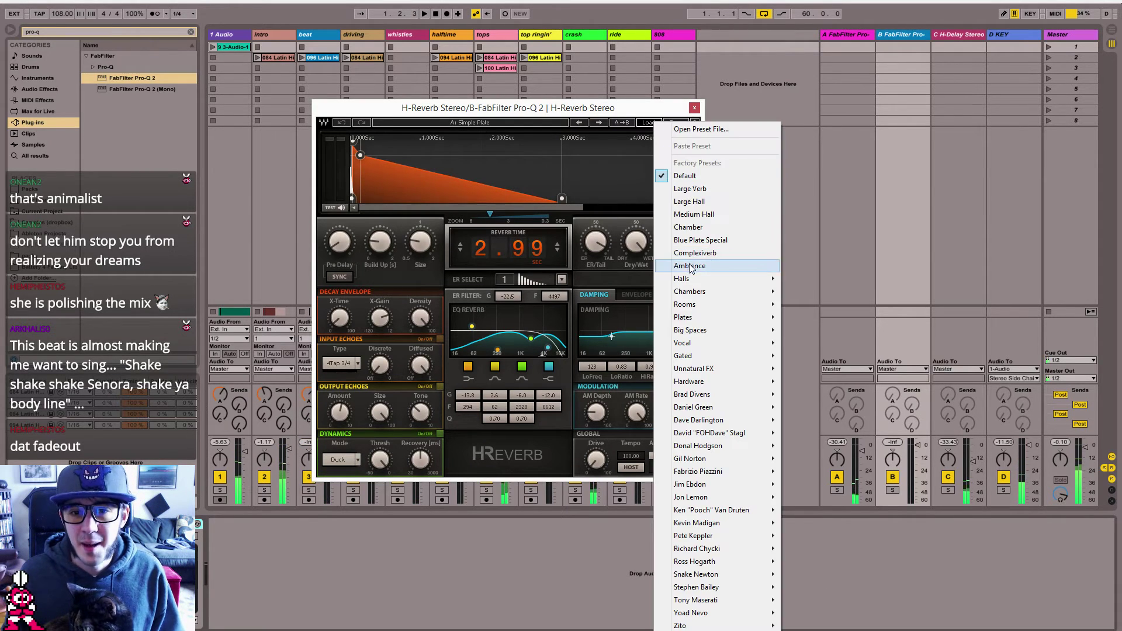
mouse_move(712, 317)
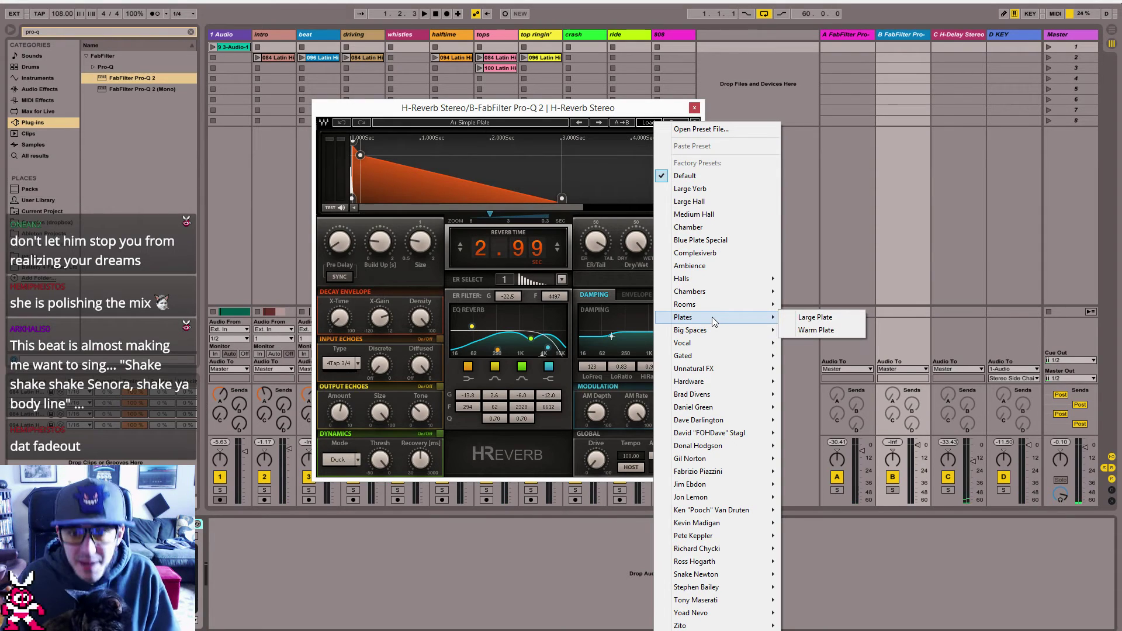
mouse_move(749, 433)
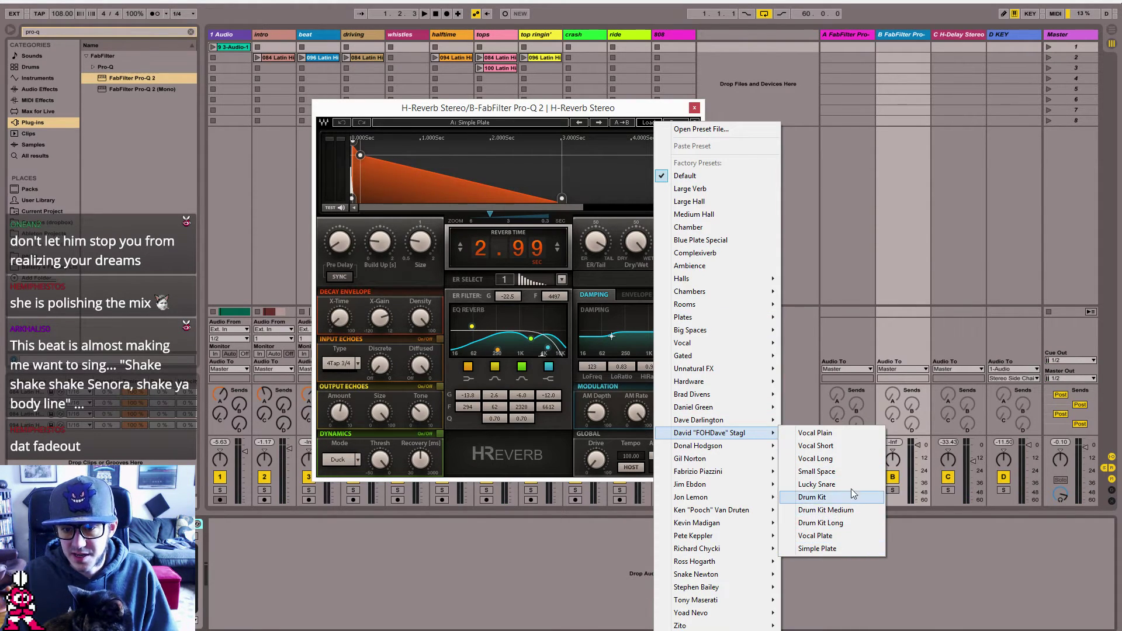
left_click(841, 471)
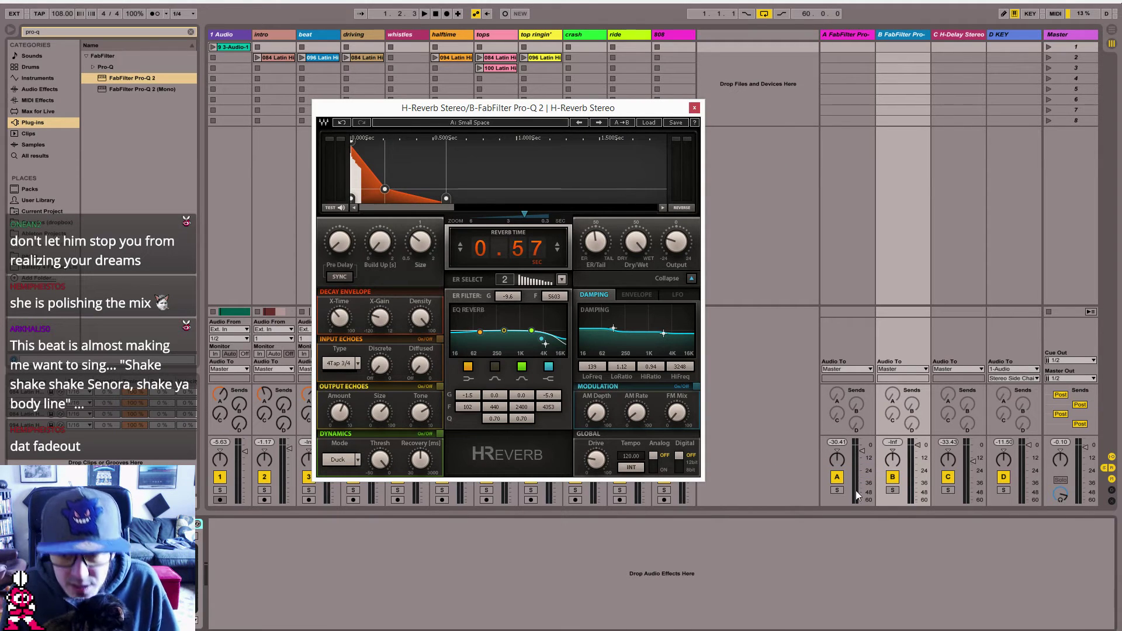
- Solo return track B and raise send B on the 1 Audio track during playback
left_click(895, 490)
key("space")
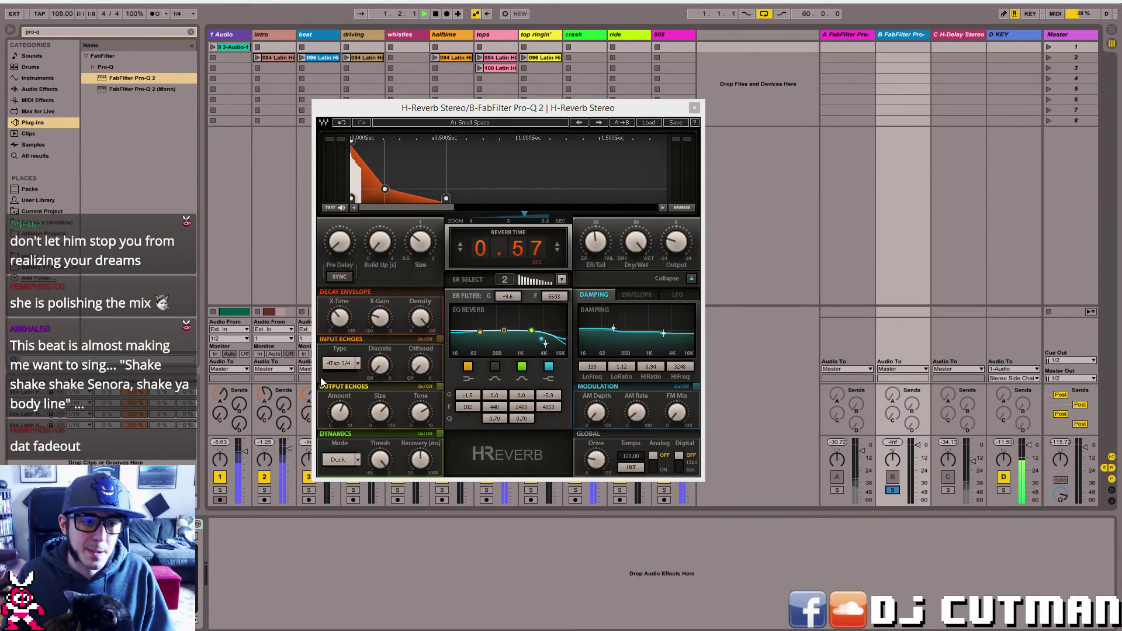
left_click_drag(240, 404, 240, 392)
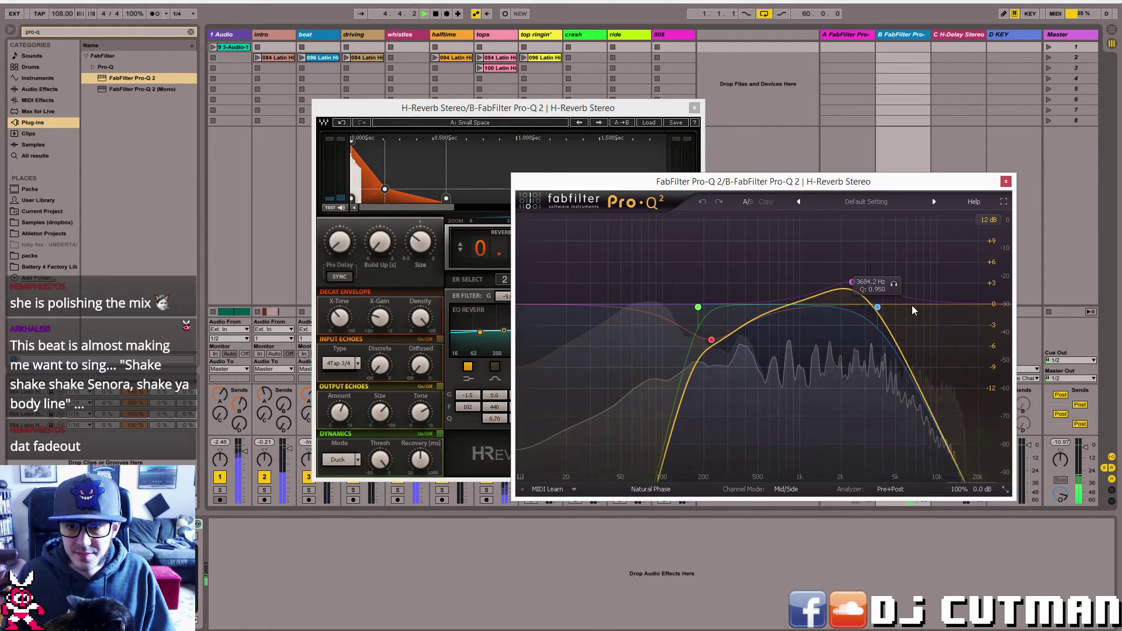
- In return B's Pro-Q 2, set low cut to 157.21 Hz, high cut to 4615.6 Hz at 36 dB/oct, and lower the upper bell to about -4 dB
left_click_drag(851, 284, 869, 308)
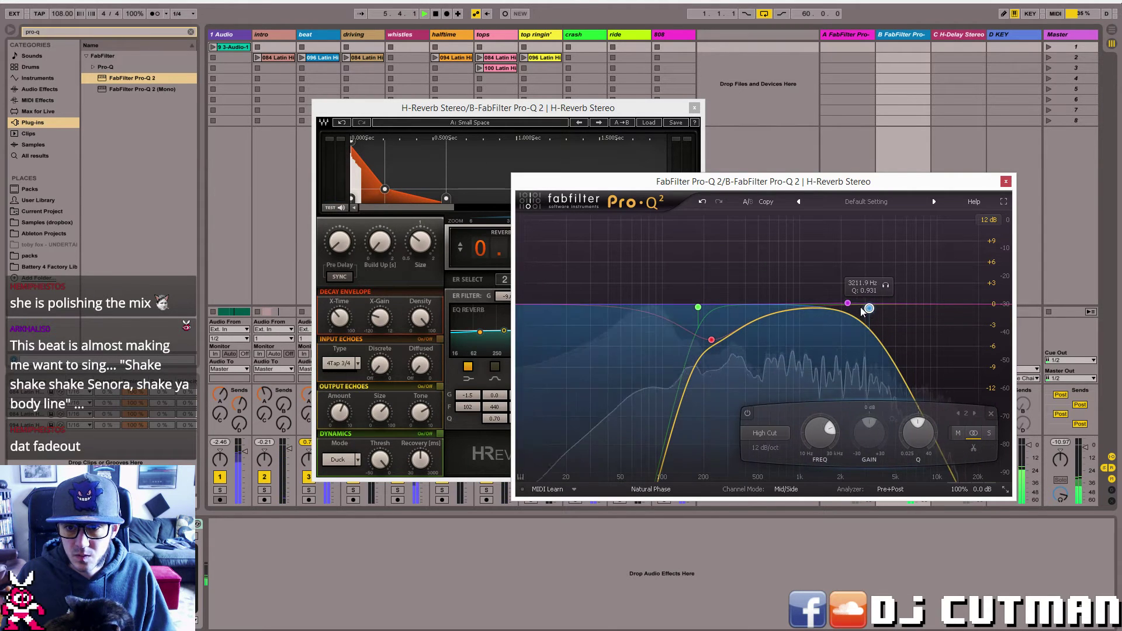
mouse_move(698, 307)
left_mouse_down()
mouse_move(646, 305)
mouse_move(690, 316)
left_mouse_up()
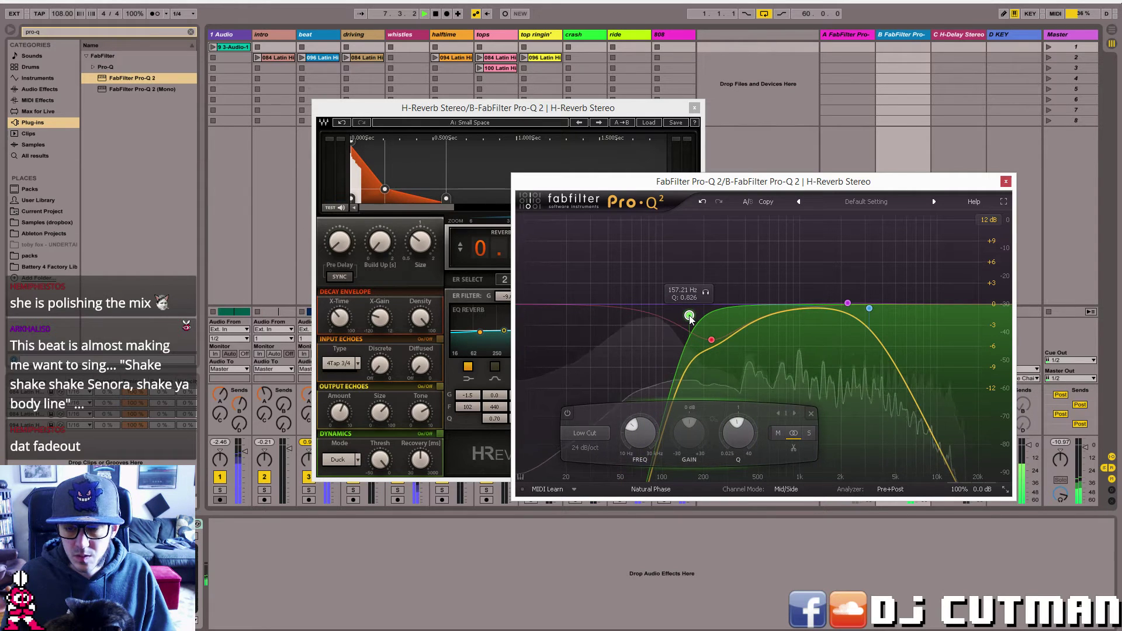
mouse_move(870, 310)
left_mouse_down()
mouse_move(826, 305)
mouse_move(871, 296)
mouse_move(892, 311)
left_mouse_up()
left_click(765, 447)
left_click(786, 525)
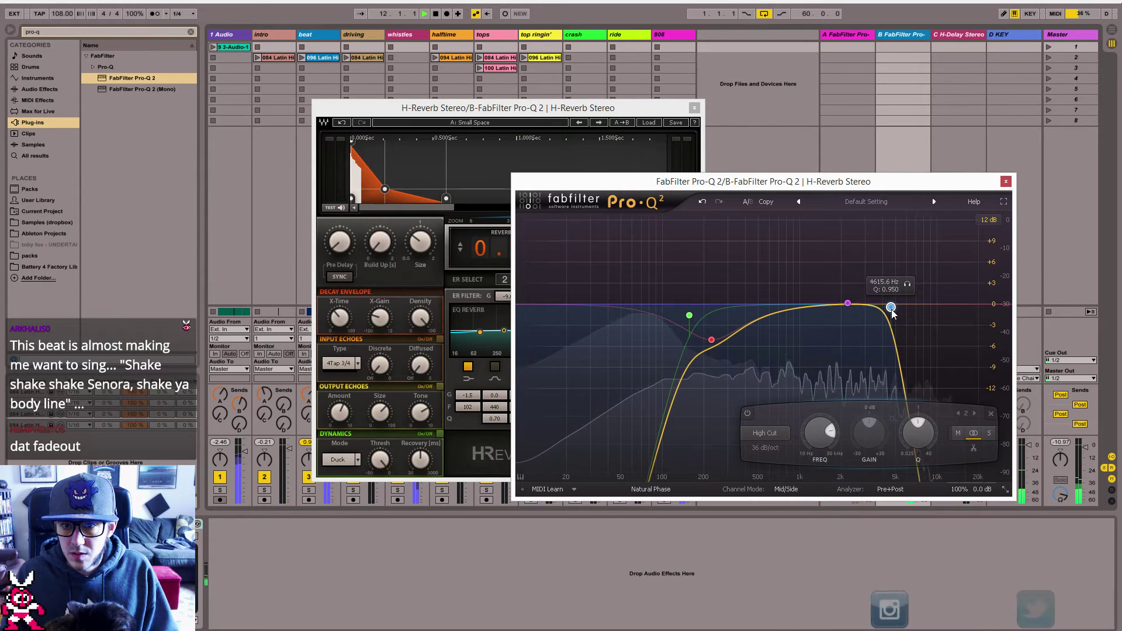
left_click_drag(865, 305, 882, 321)
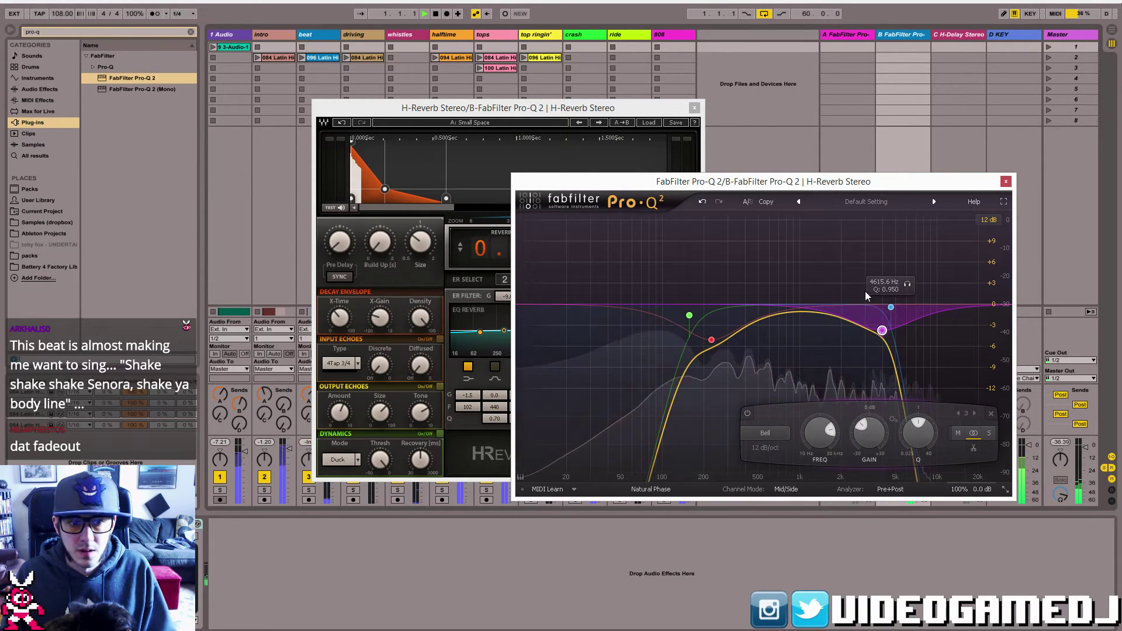
left_click(1005, 181)
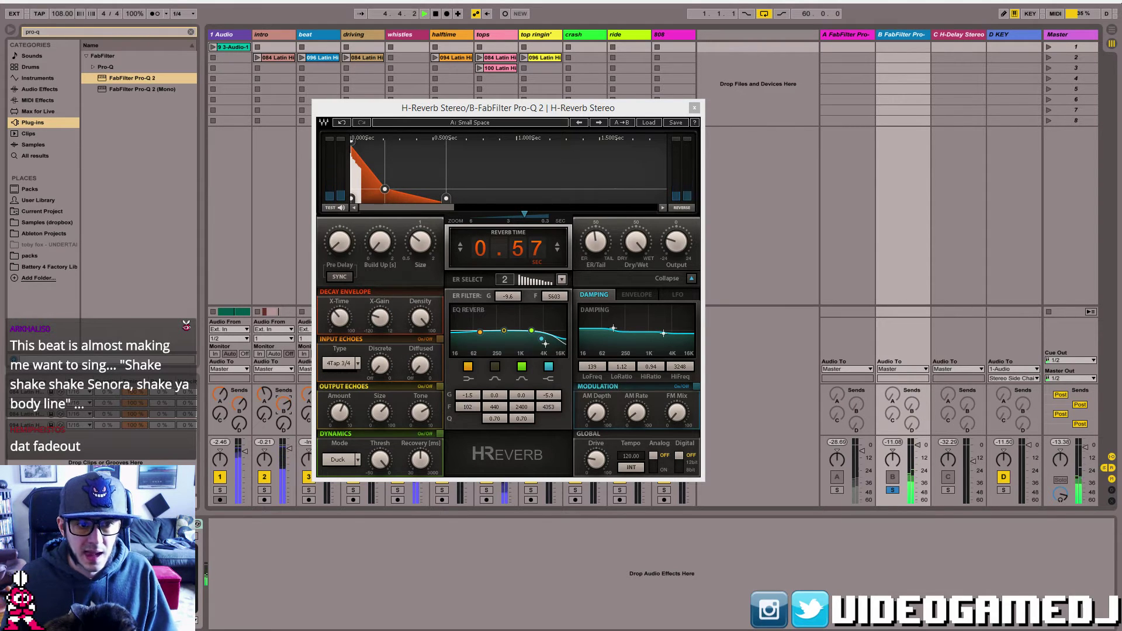
- Arrange return B's Pro-Q 2 and H-Reverb windows side by side, clear of the mixer's send knobs
left_click_drag(439, 113, 597, 87)
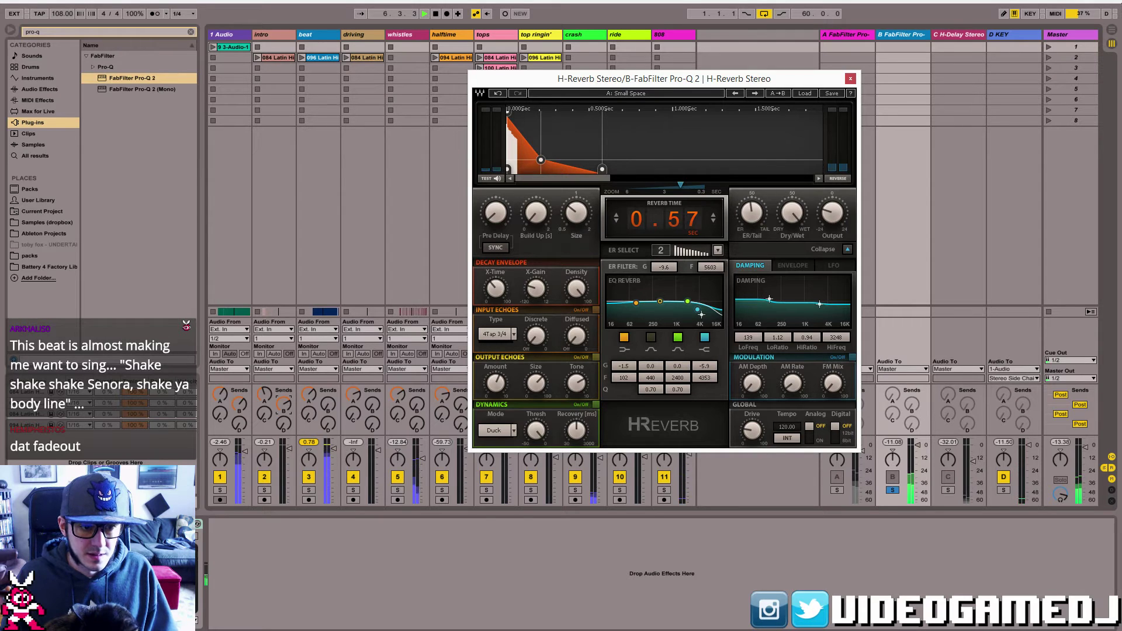
left_click(33, 524)
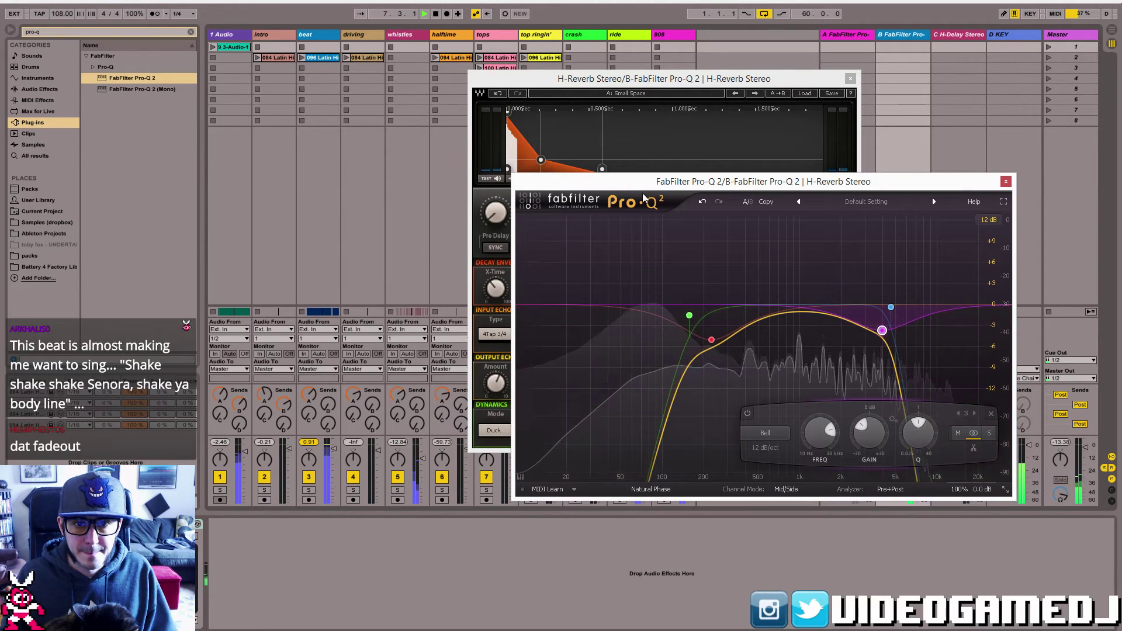
left_click_drag(623, 180, 327, 52)
left_click_drag(820, 79, 1080, 45)
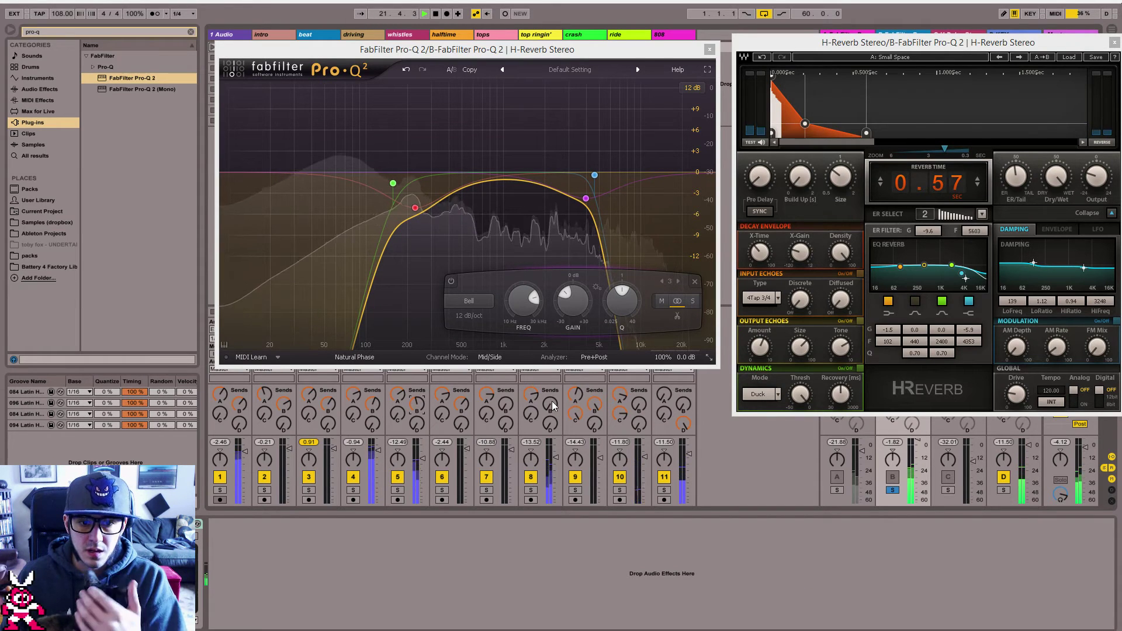
- Raise send B on the top ringin', ride and crash tracks to feed the small-space reverb
left_click_drag(553, 402, 552, 351)
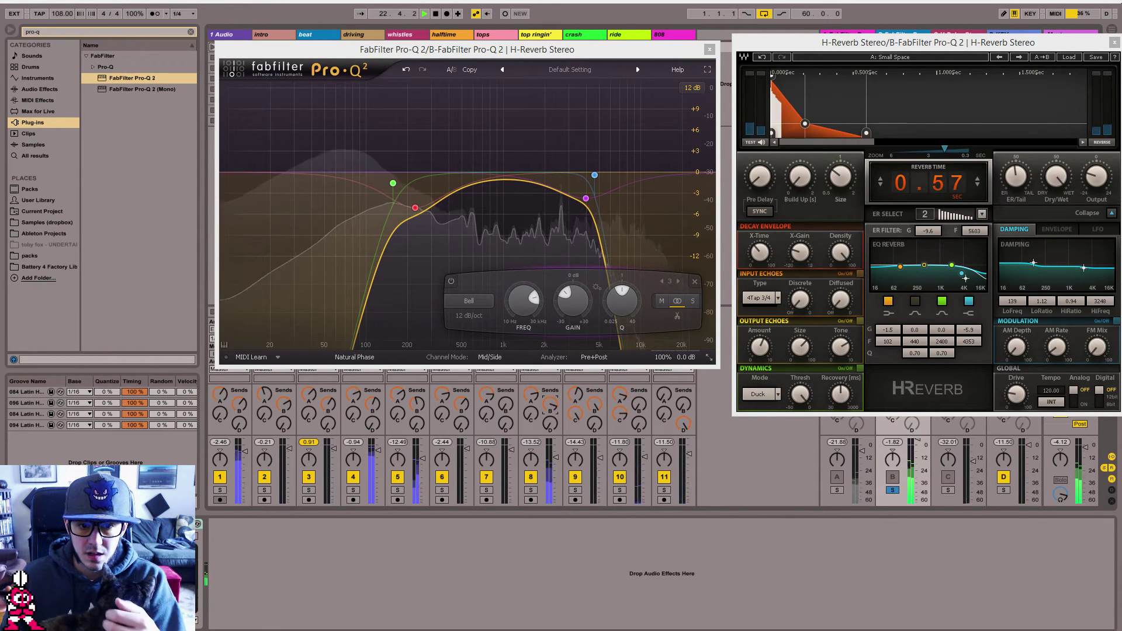
left_click_drag(639, 403, 639, 366)
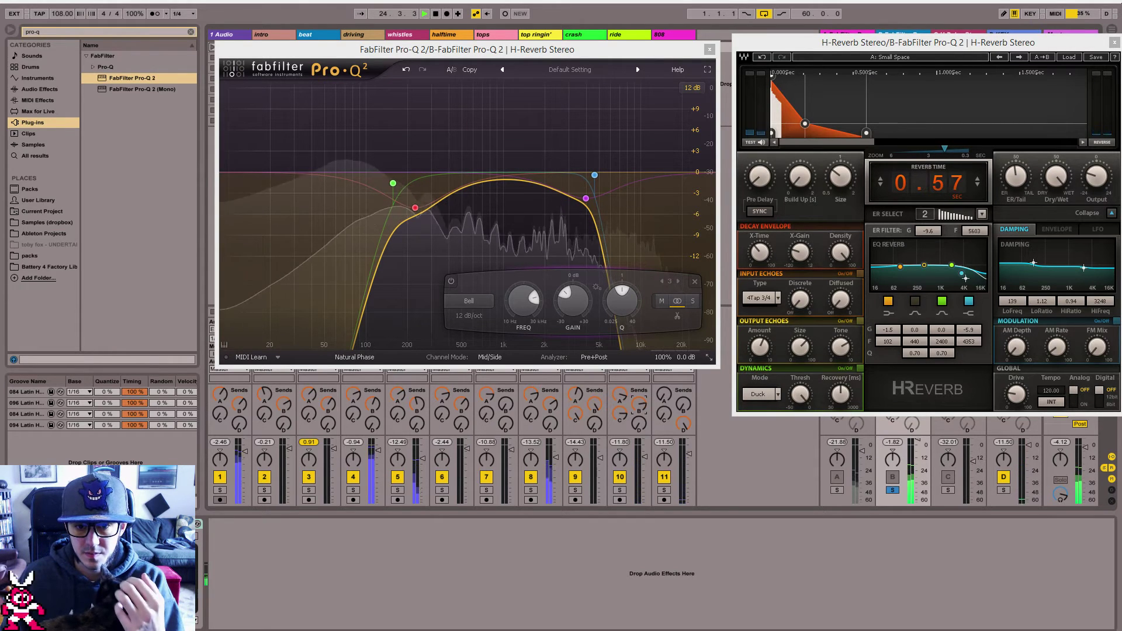
left_click_drag(594, 408, 595, 395)
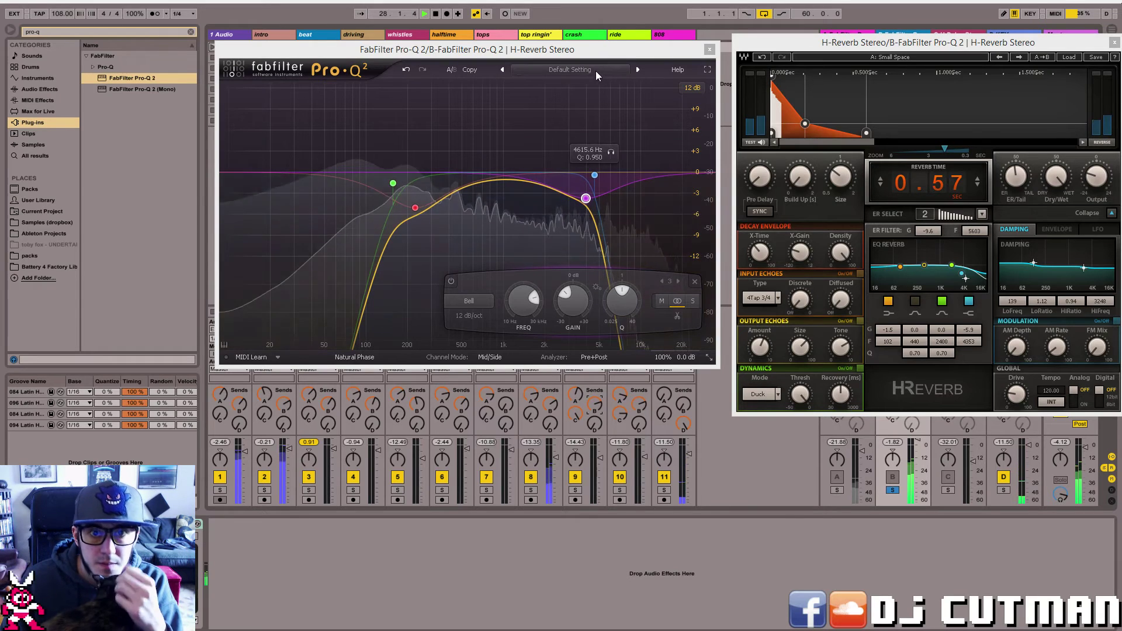
- Hide the mixer's input/output section and close the H-Reverb and Pro-Q 2 windows
left_click_drag(595, 71, 592, 7)
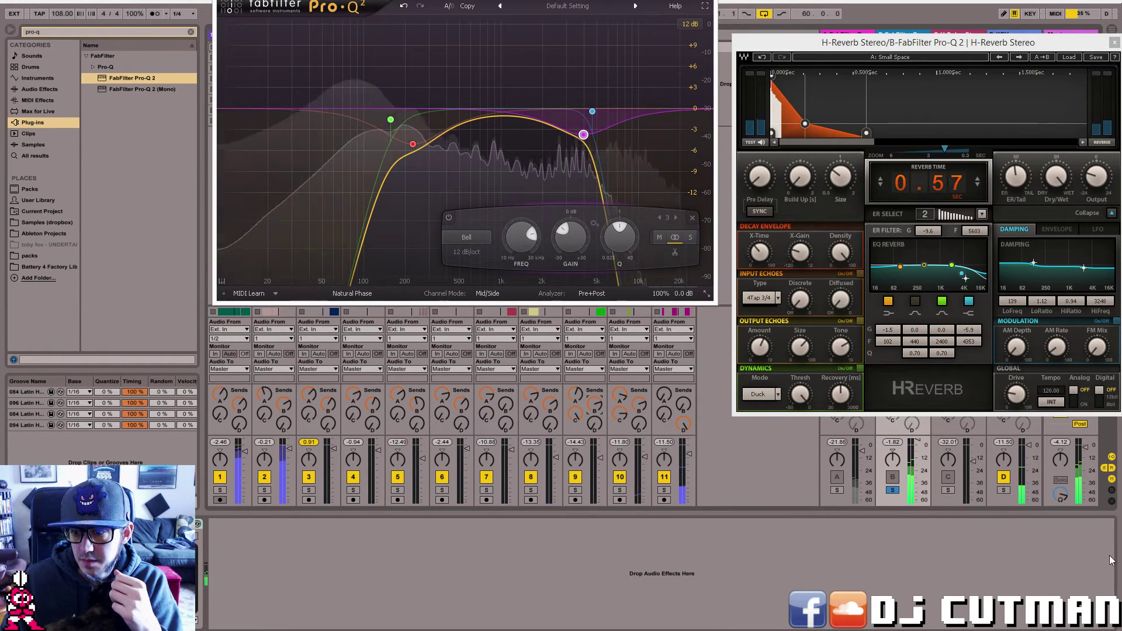
left_click(1112, 457)
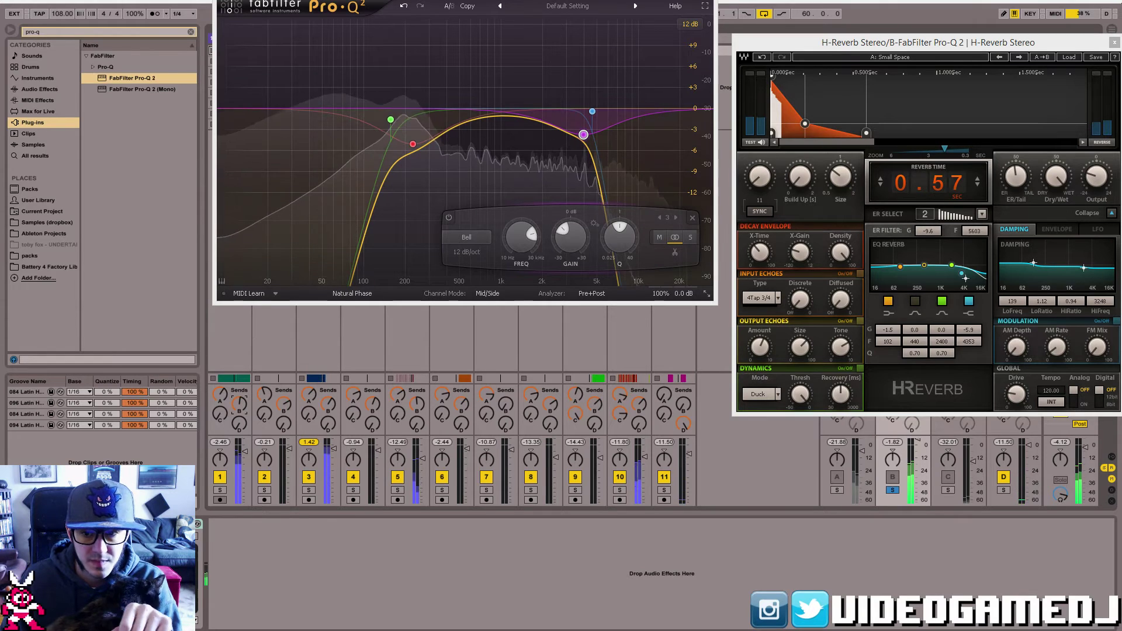
left_click(1114, 42)
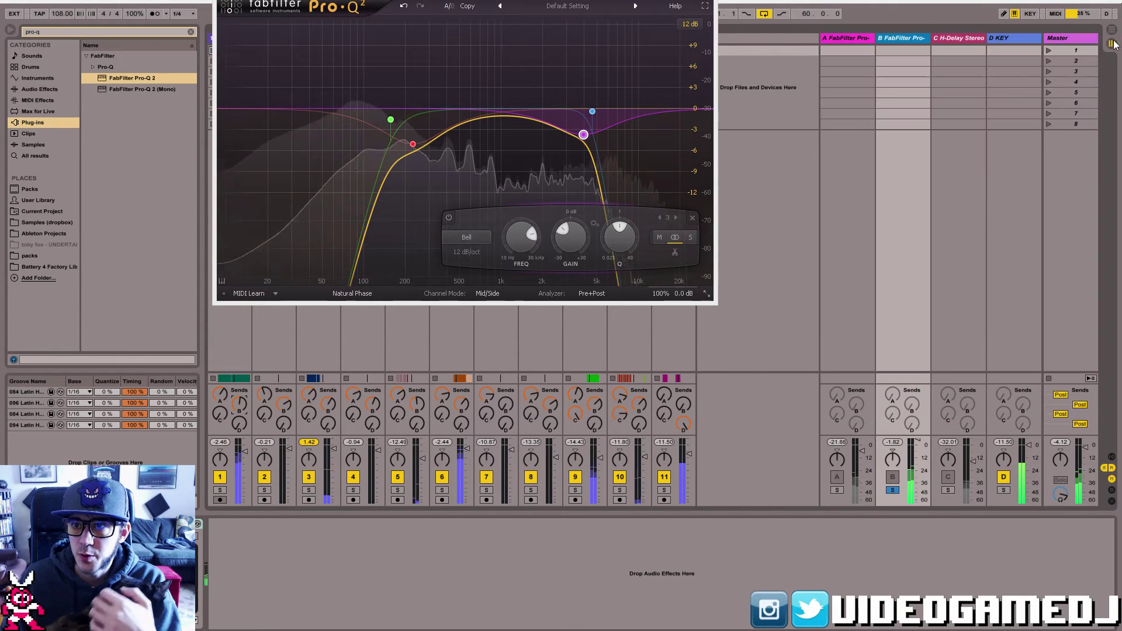
left_click(704, 0)
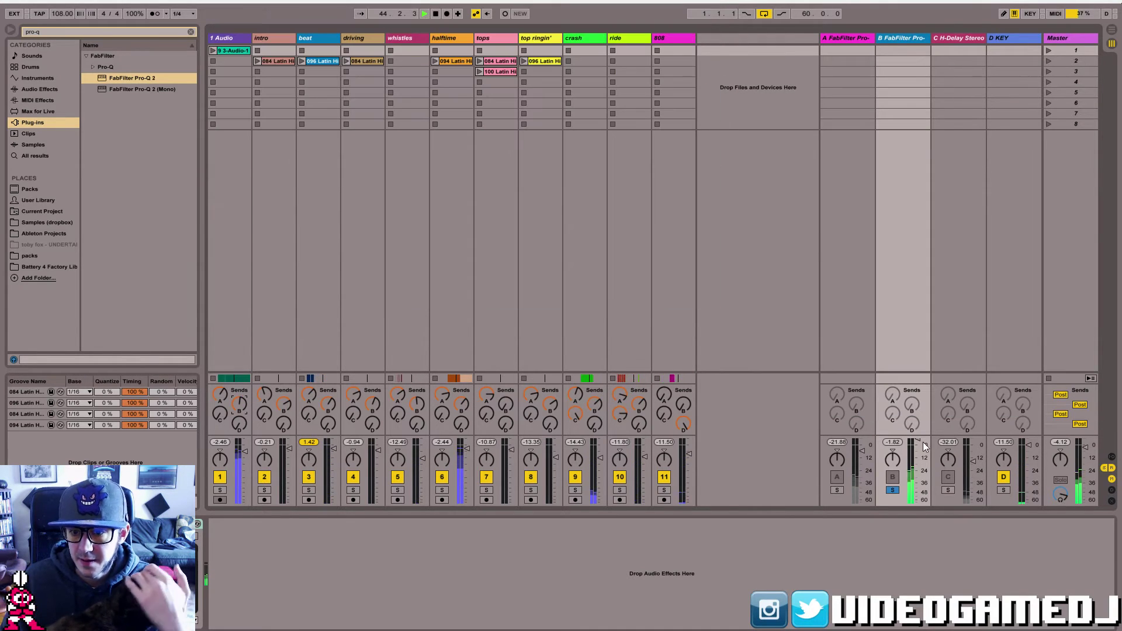
- Lower return B's volume slightly and unsolo it, then switch return A off and on to compare the mix
left_click_drag(919, 440, 918, 452)
left_click(892, 491)
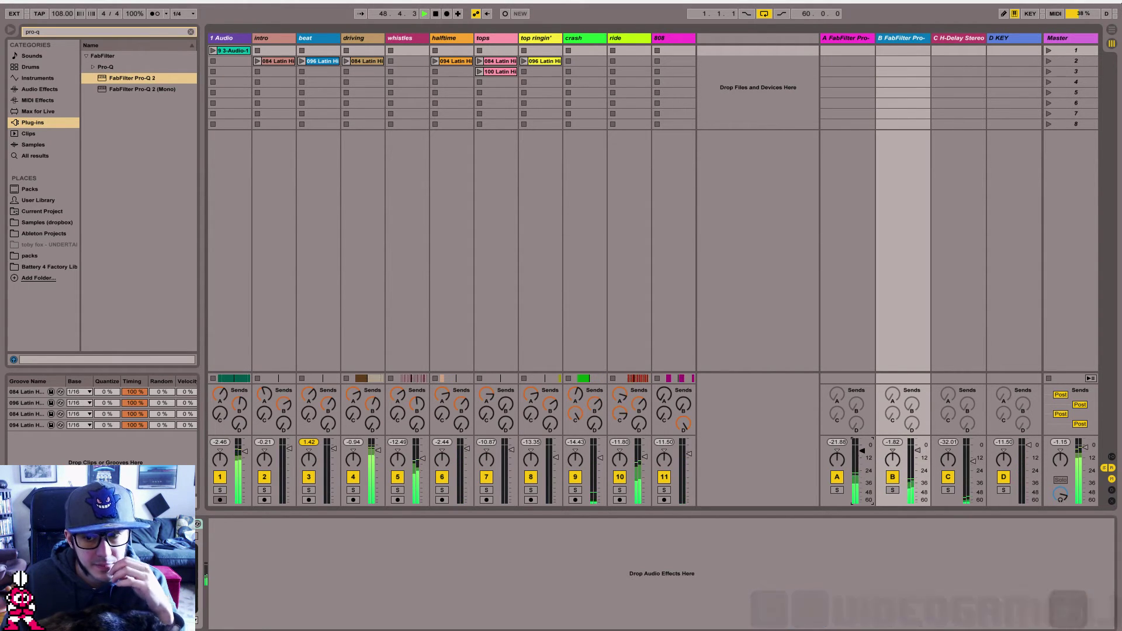
left_click(837, 476)
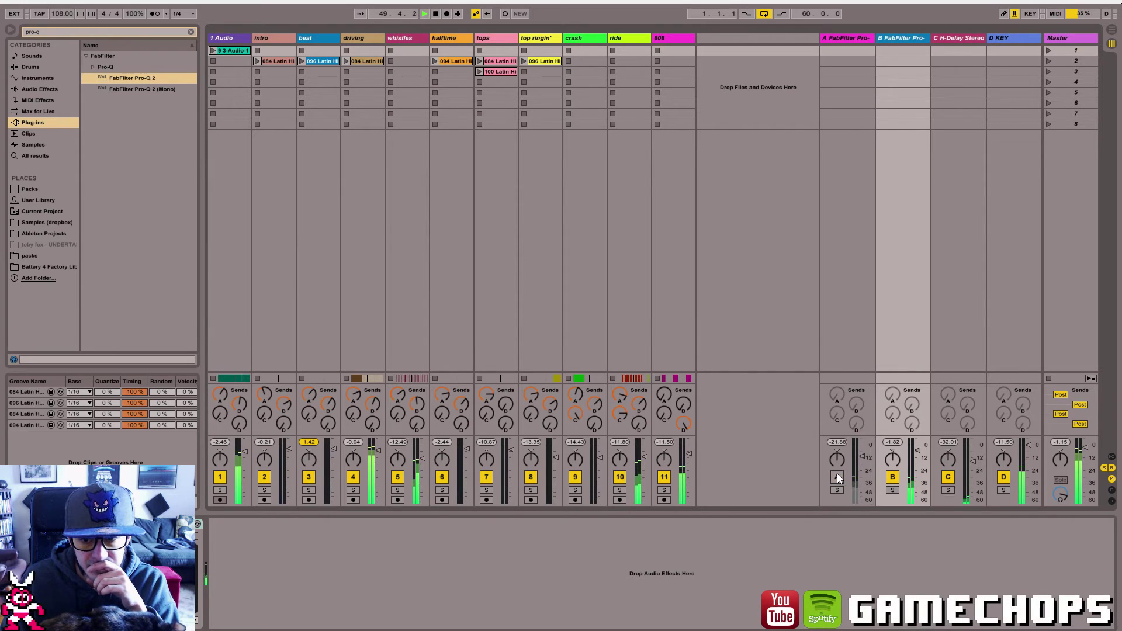
left_click(837, 477)
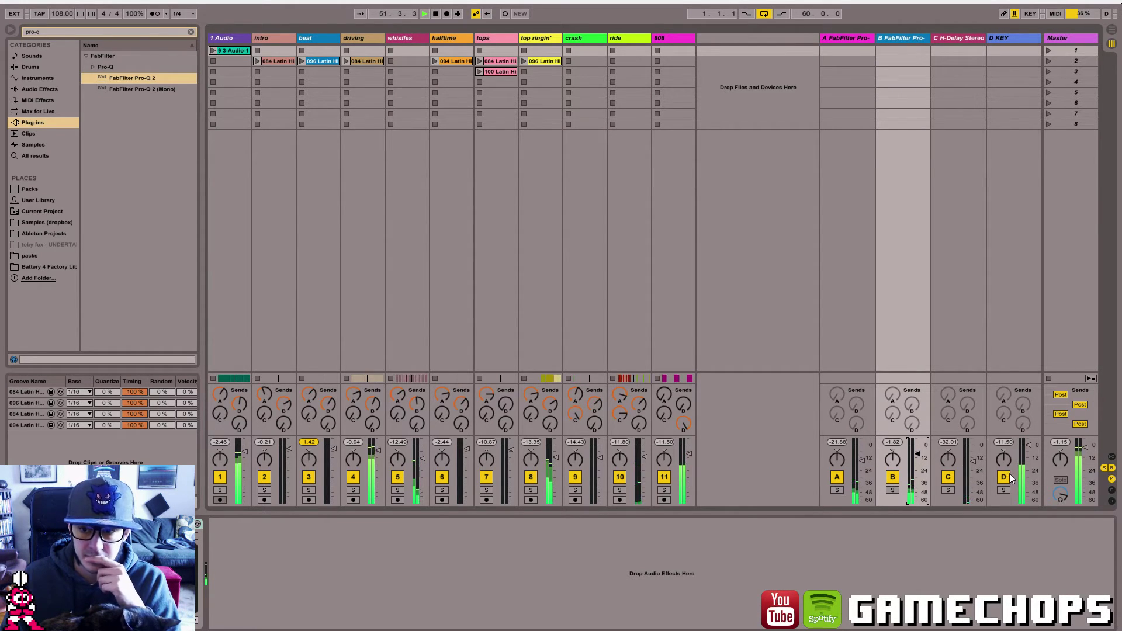
- Open the SSLComp on the Master track and fine-tune its threshold while the mix plays
left_click(1075, 38)
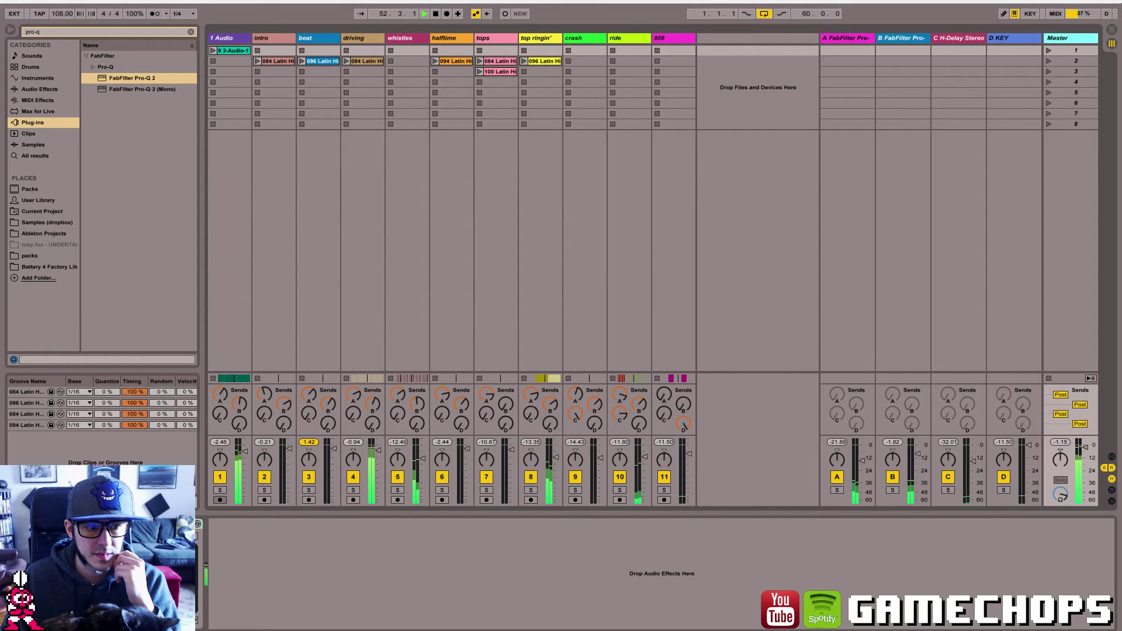
left_click(29, 525)
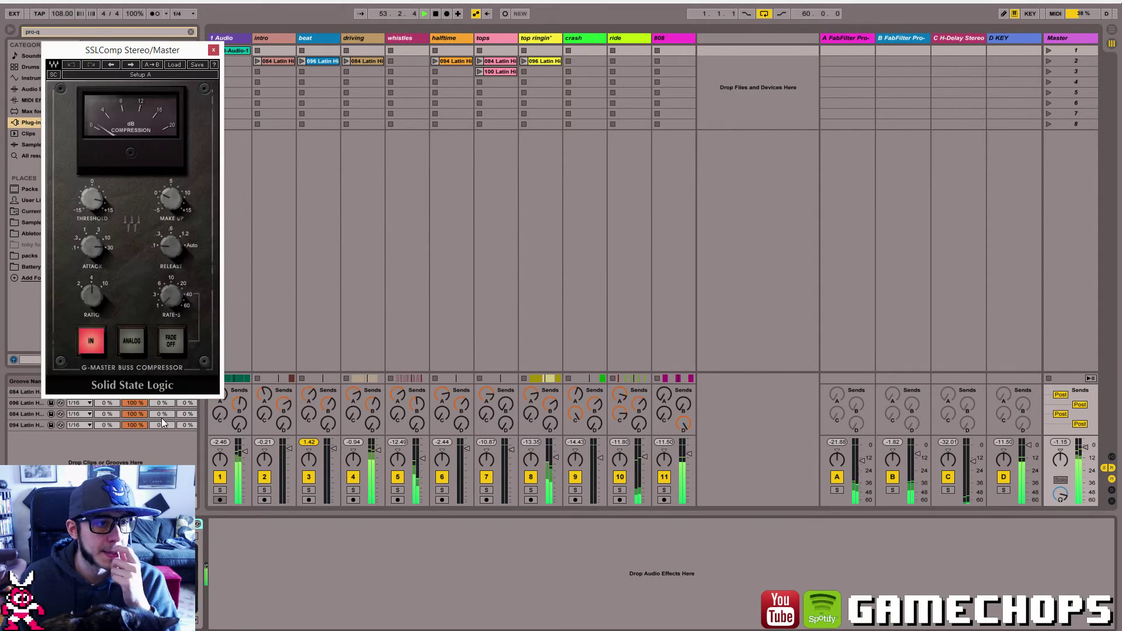
left_click_drag(92, 199, 85, 207)
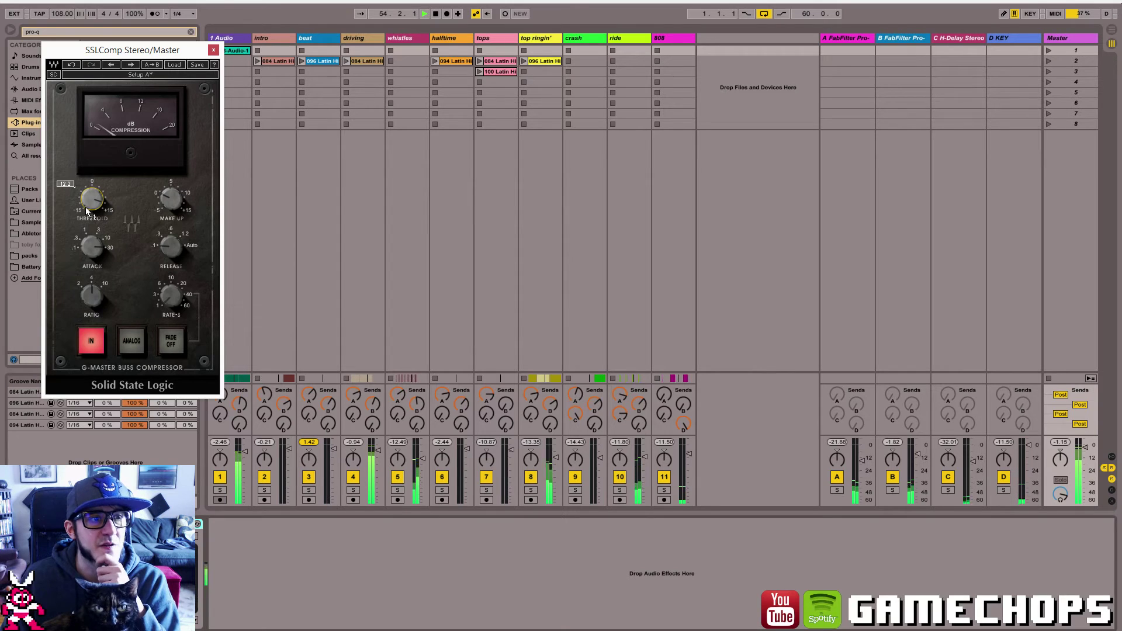
left_click_drag(164, 50, 364, 73)
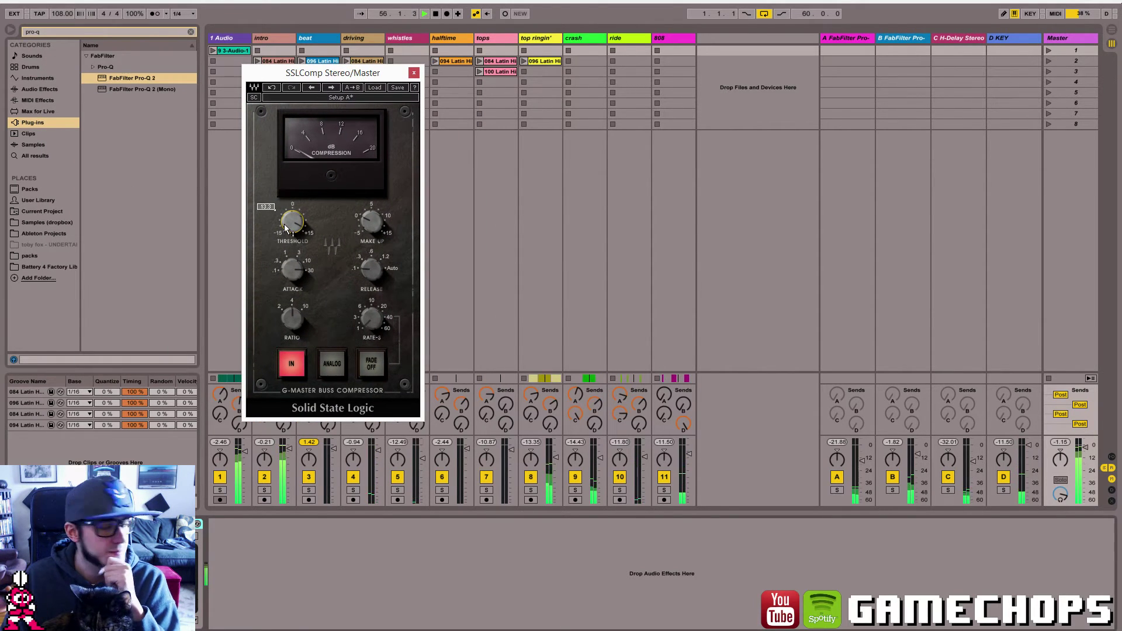
left_click_drag(285, 230, 286, 226)
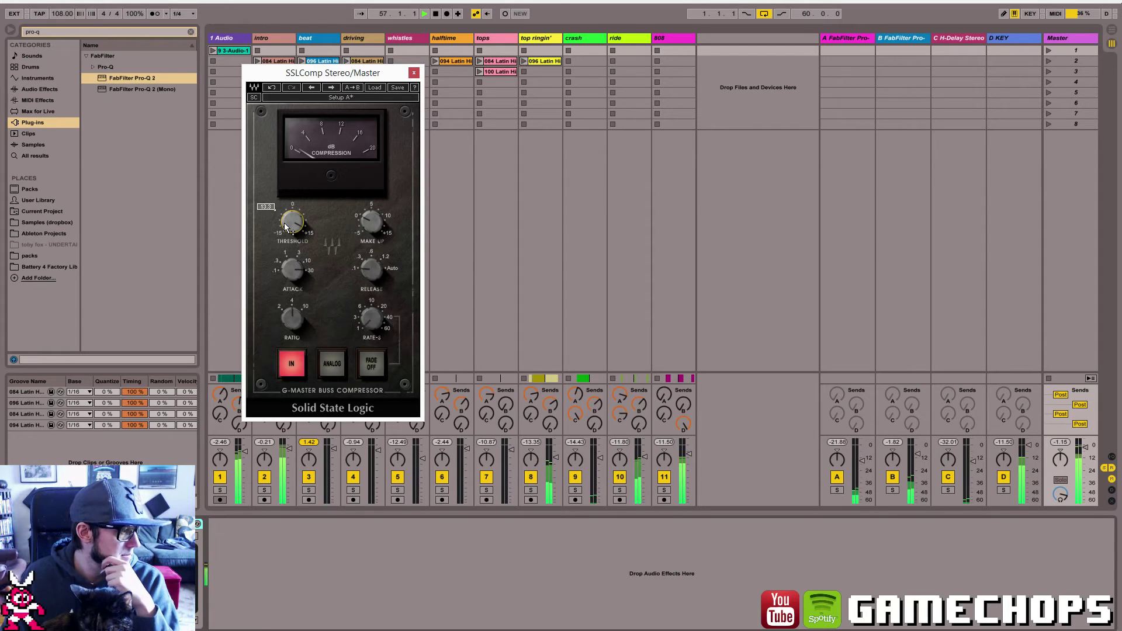
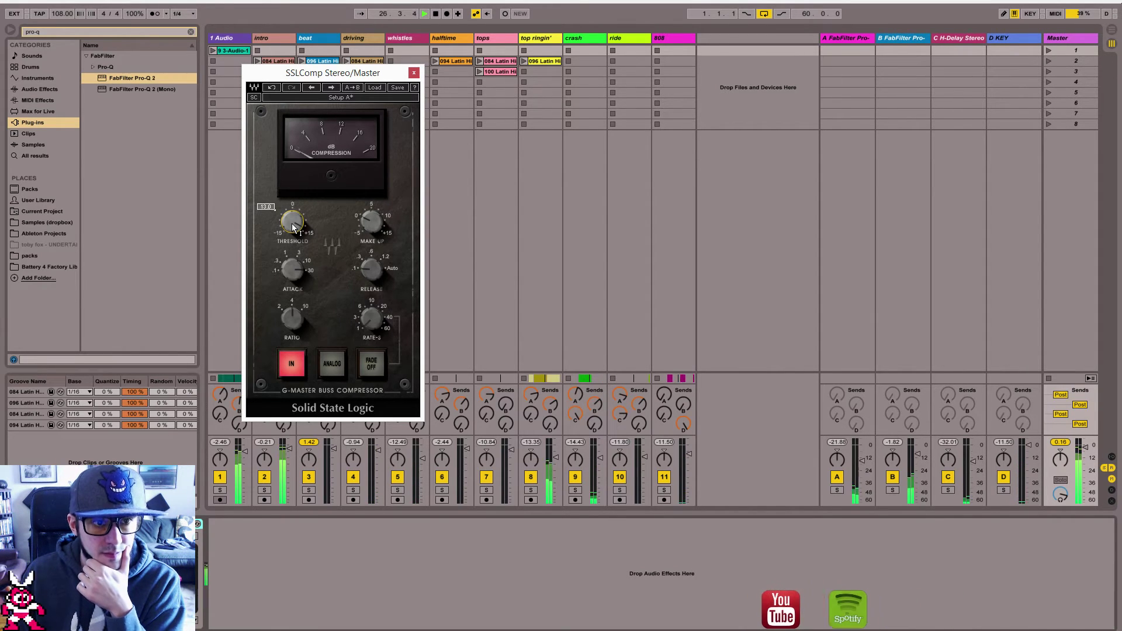
left_click_drag(293, 227, 317, 227)
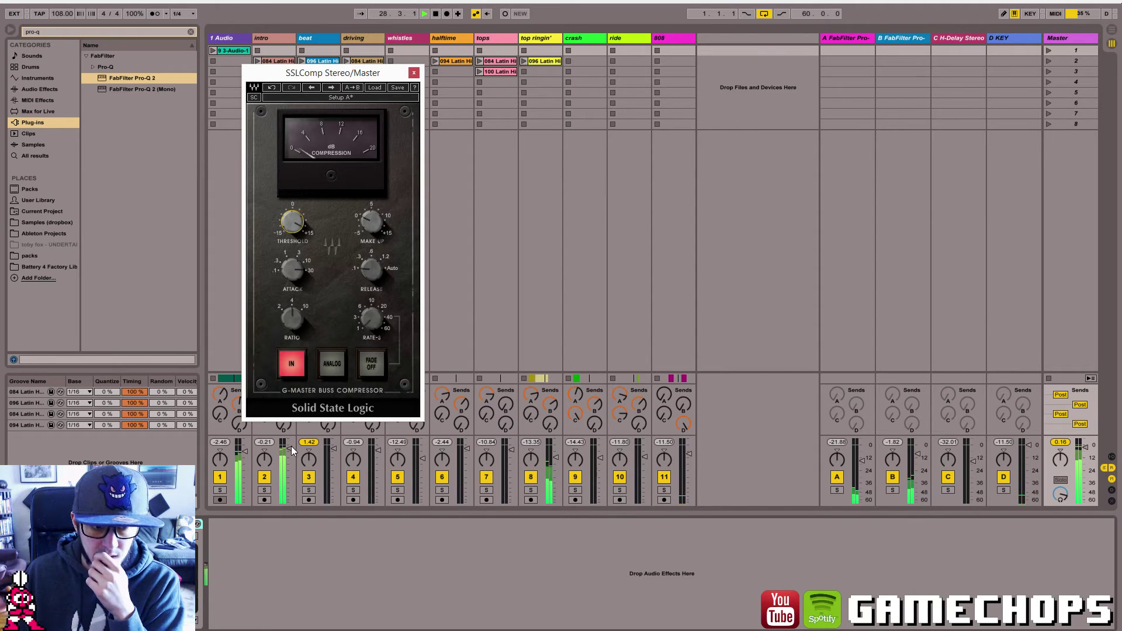
- Switch the intro track off and on to compare, and return to Arrangement View with the compressor window closed
left_click(265, 478)
left_click(265, 477)
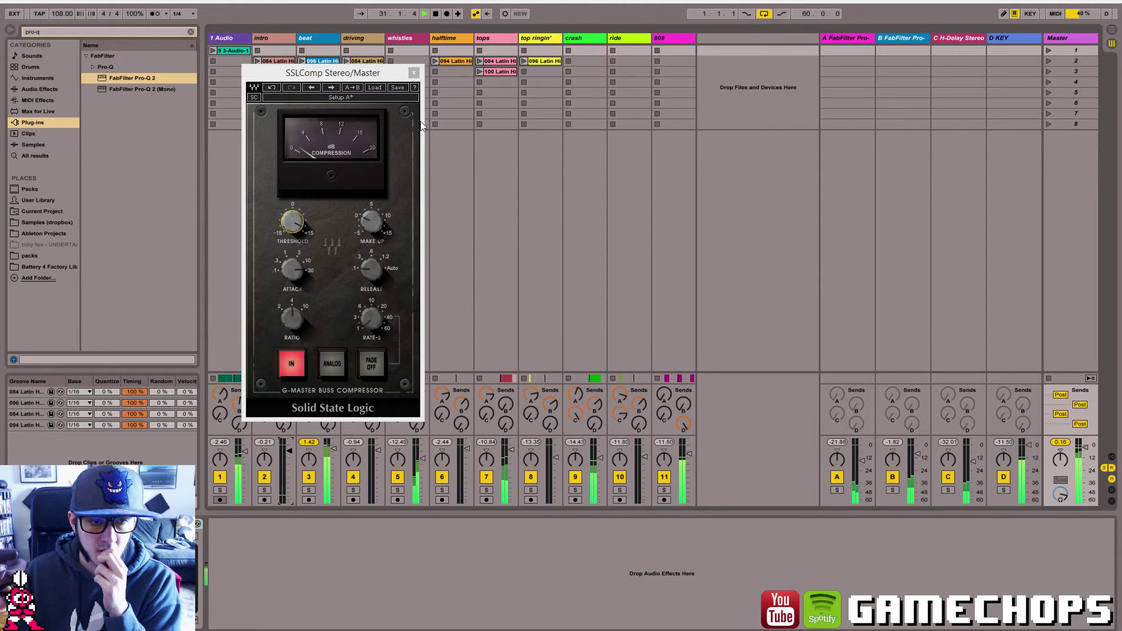
left_click(413, 72)
key("Tab")
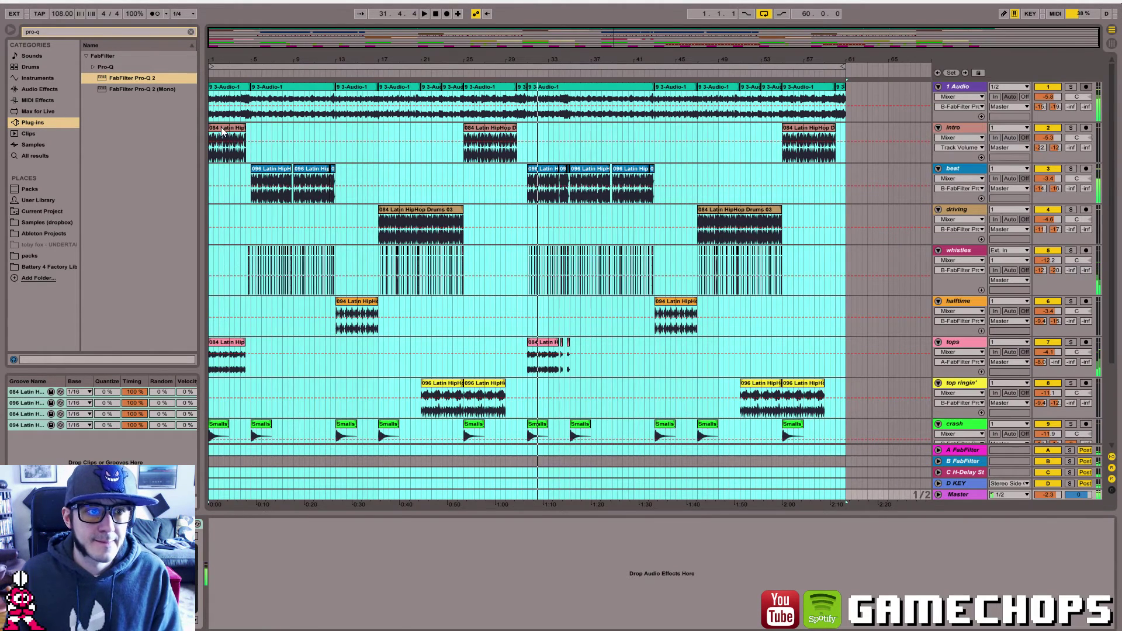
- In the intro track's Ozone 7 Vintage Compressor, set the threshold to -10.1 dB and the attack to 18.6 ms, and close it
key("space")
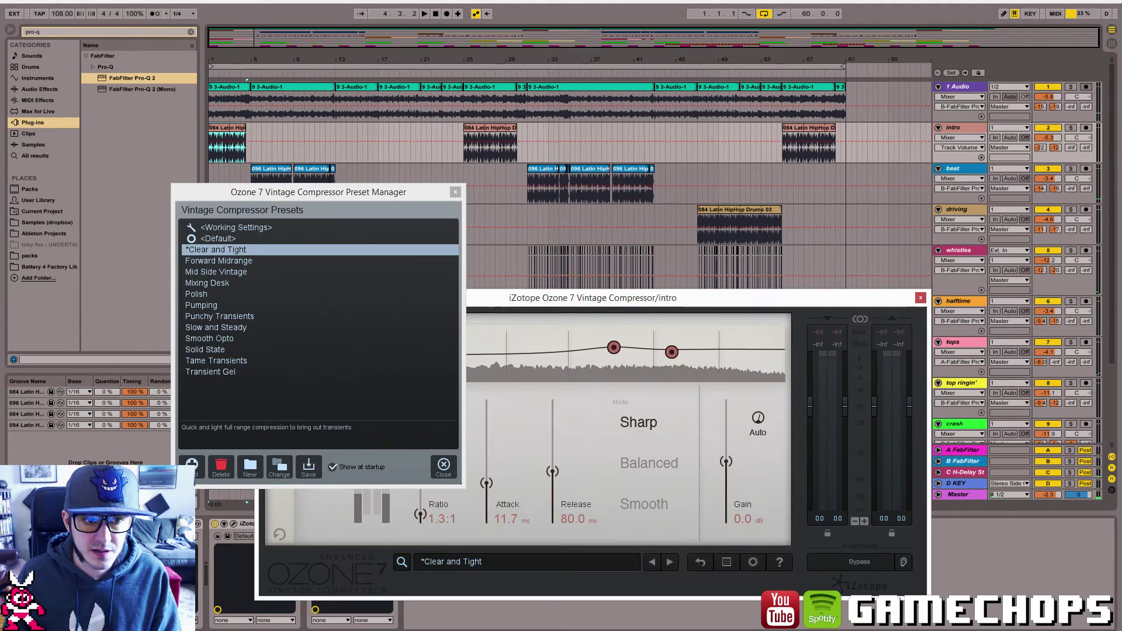
left_click(443, 466)
key("space")
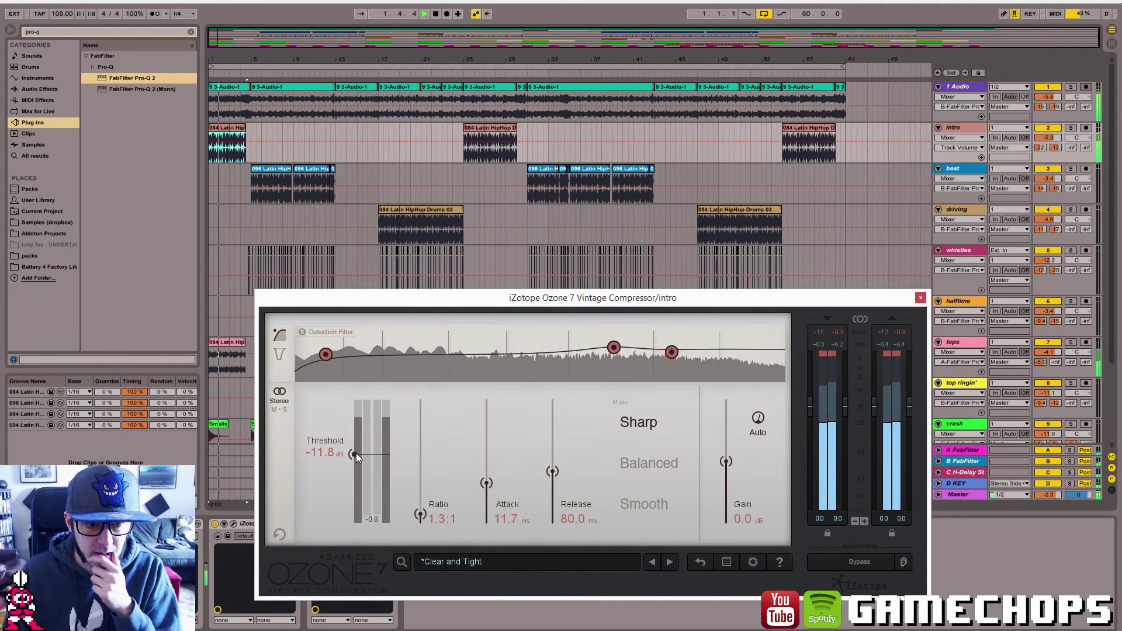
left_click_drag(356, 454, 354, 449)
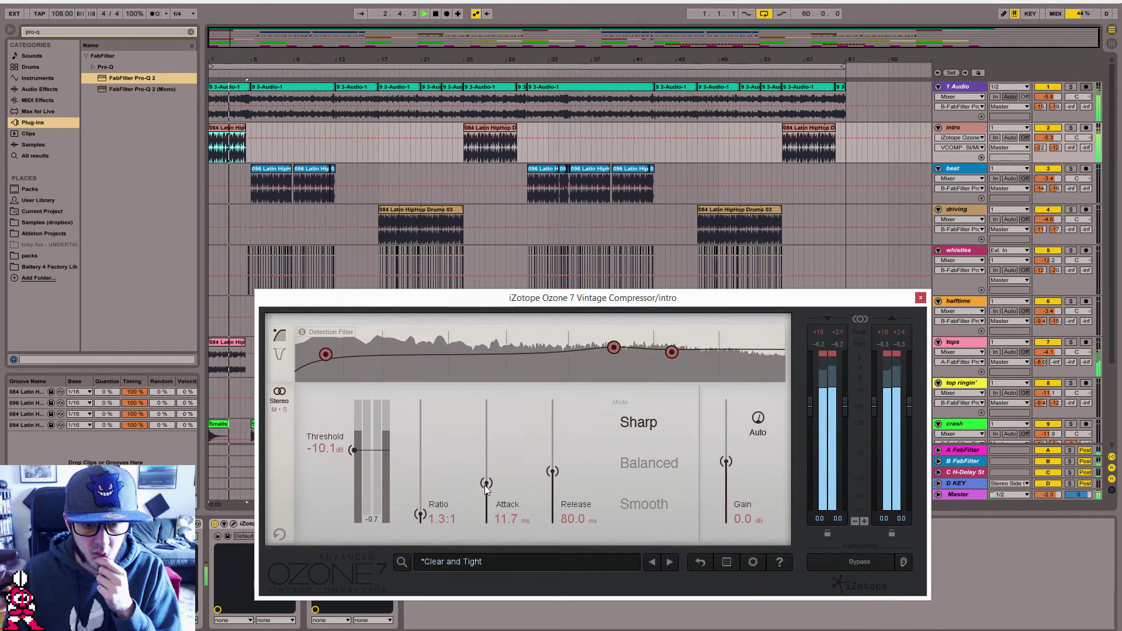
left_click_drag(485, 484, 484, 474)
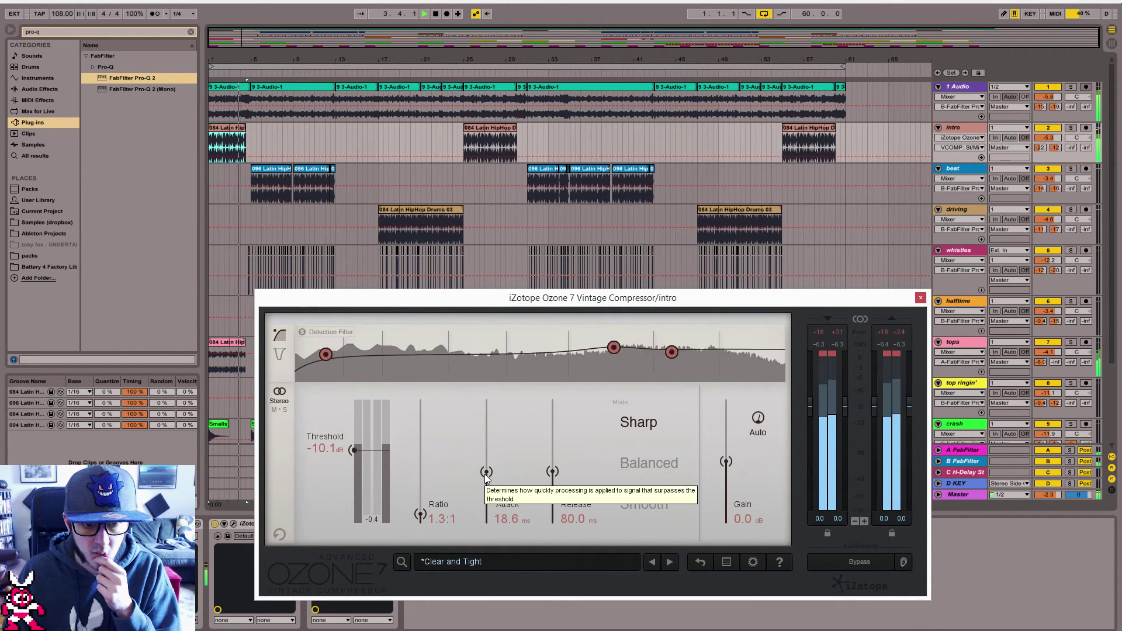
left_click(233, 524)
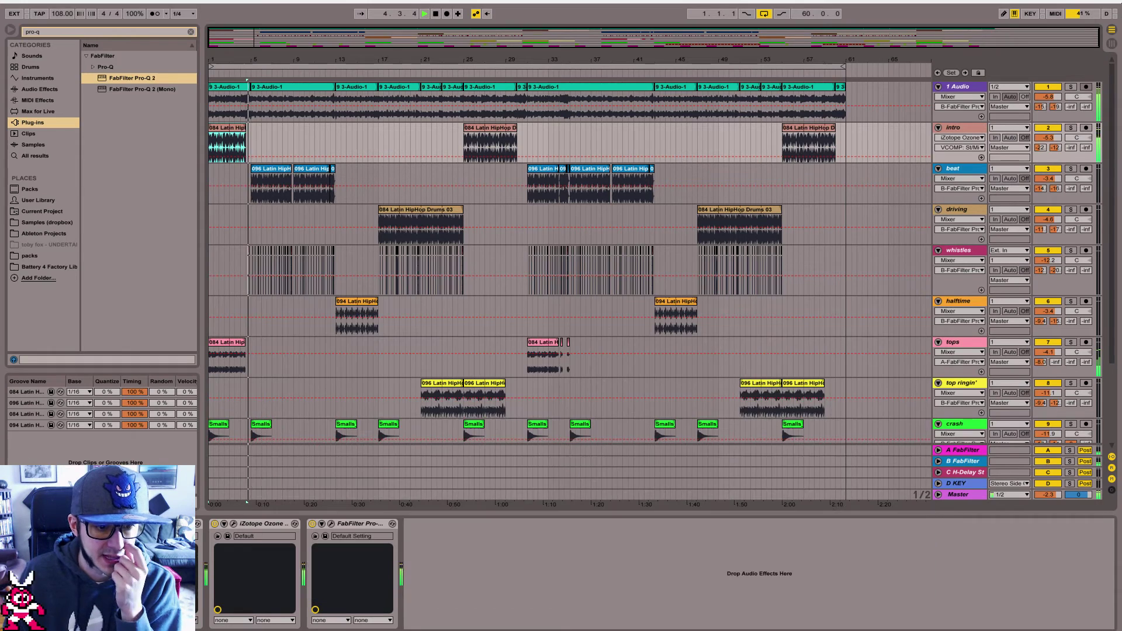
- In the intro track's Pro-Q 2, bypass the low cut and move the low bell to about 80 Hz with a +3.08 dB boost
left_click(331, 524)
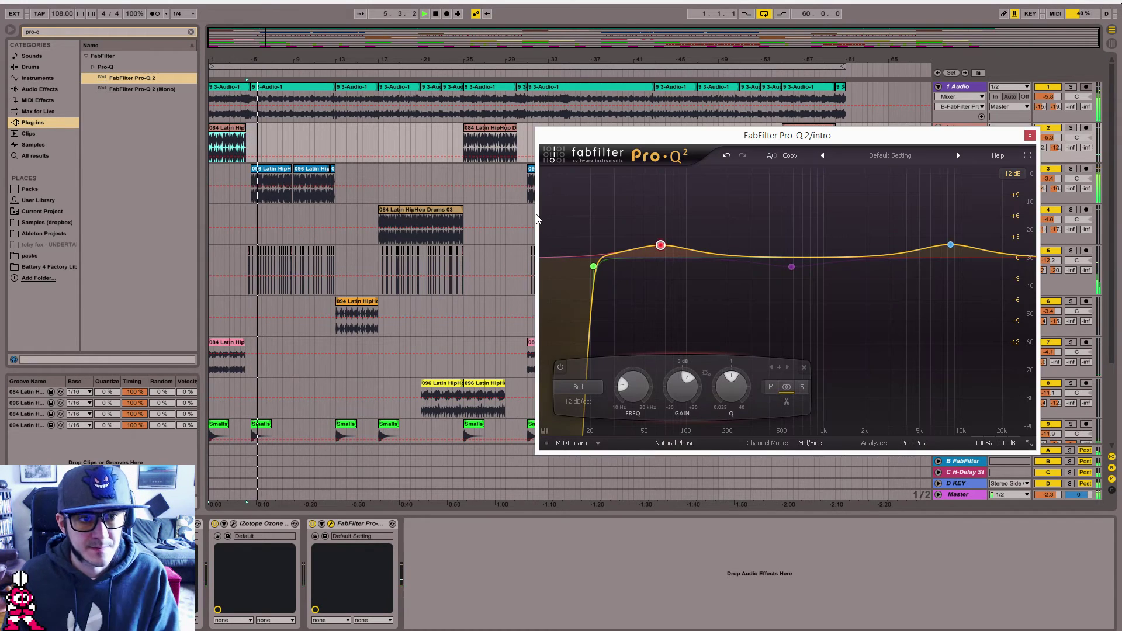
left_click(594, 267)
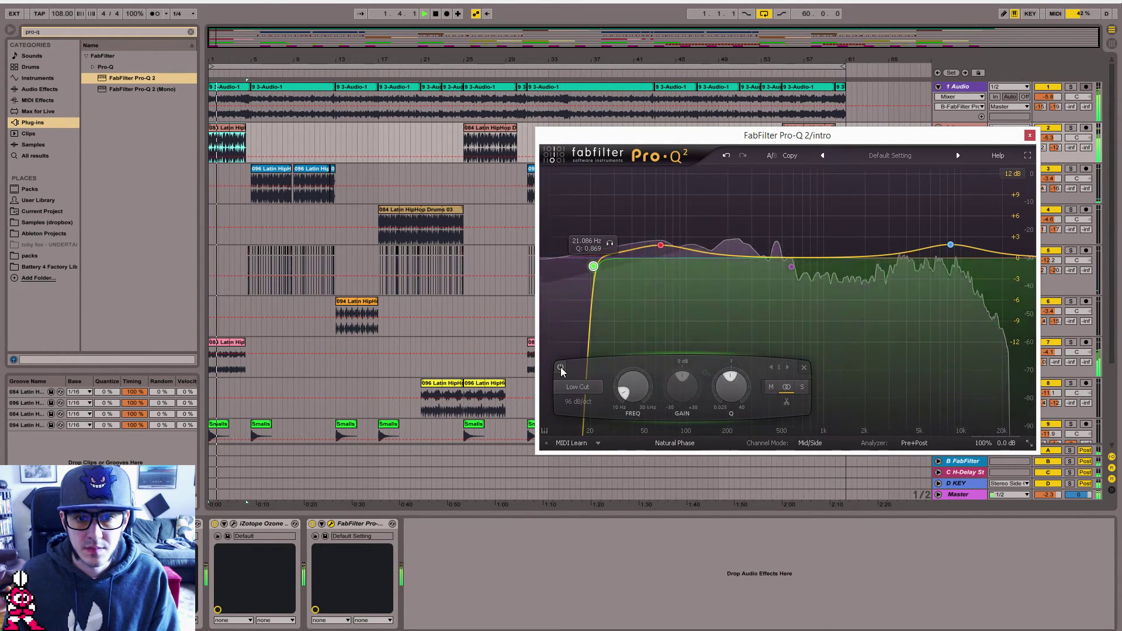
left_click(560, 367)
mouse_move(661, 246)
left_mouse_down()
mouse_move(664, 214)
mouse_move(719, 221)
mouse_move(695, 241)
mouse_move(664, 235)
mouse_move(674, 245)
mouse_move(708, 227)
mouse_move(616, 232)
mouse_move(678, 235)
left_mouse_up()
- Enable the low cut on the side channel only and move it to about 25.4 Hz
key("space")
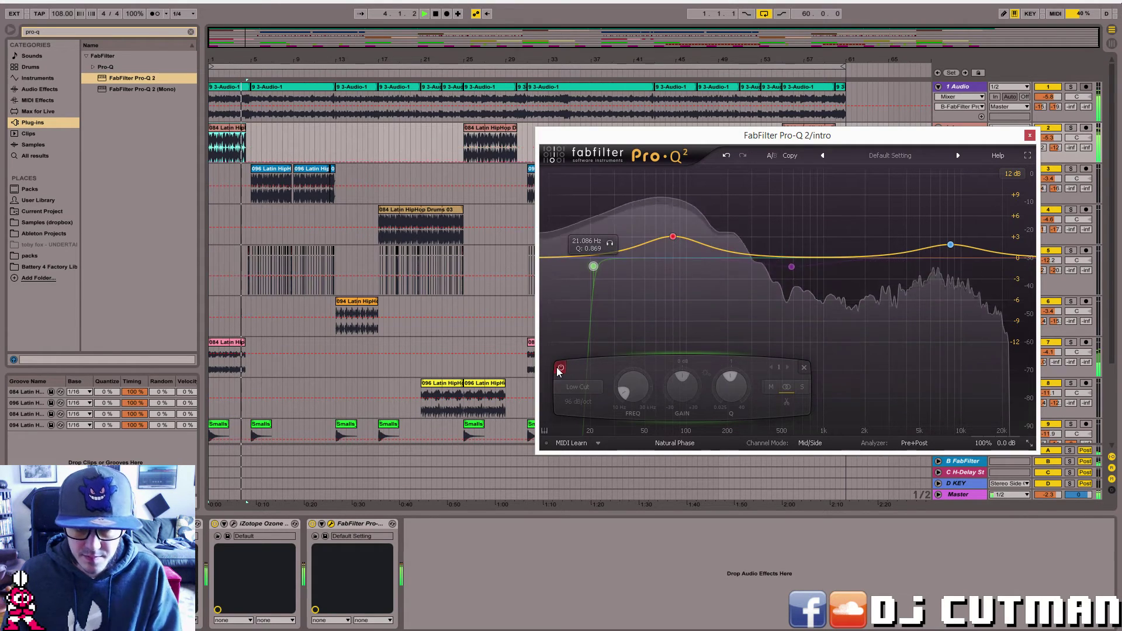
left_click(802, 388)
left_click_drag(593, 265, 606, 266)
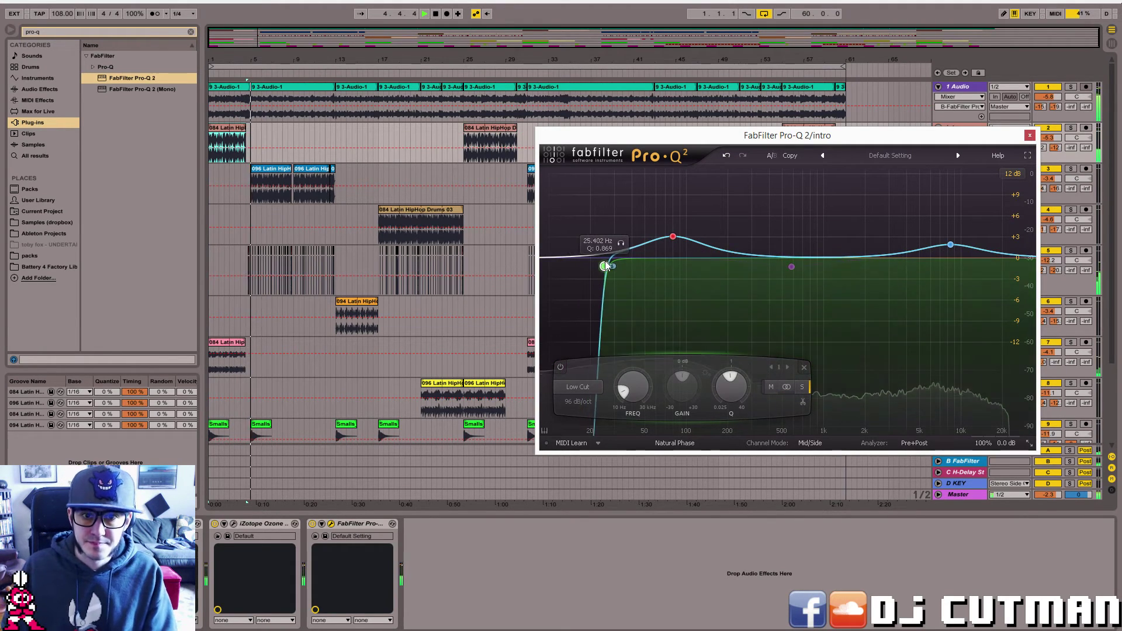
- Restrict the low bell to the mid channel with a 24 dB/oct slope and close the intro EQ
left_click(674, 237)
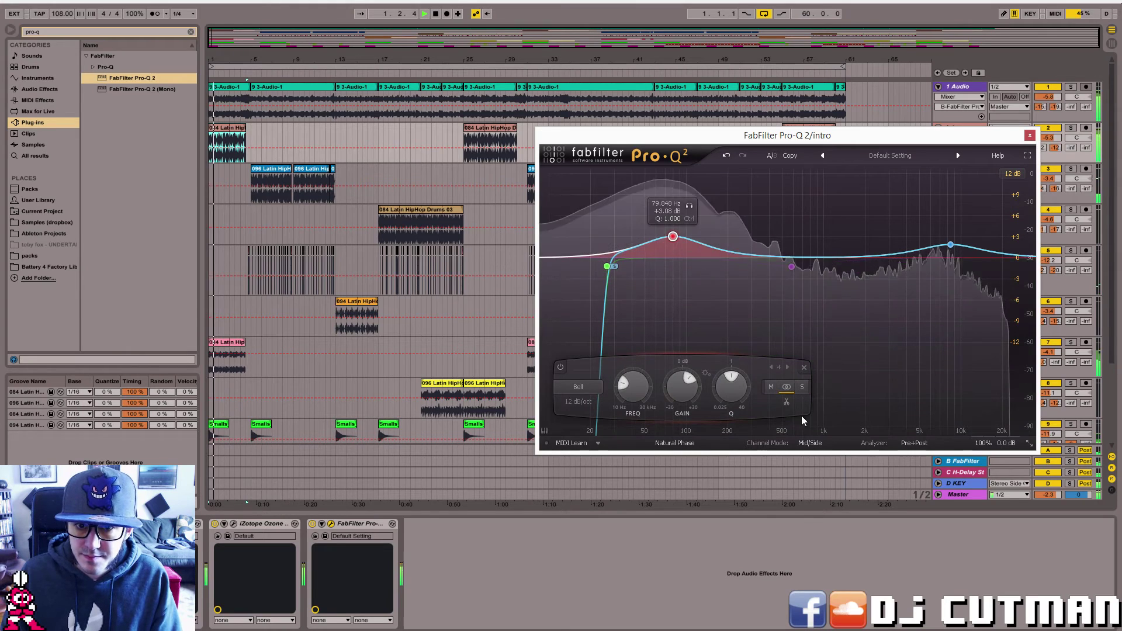
left_click(770, 387)
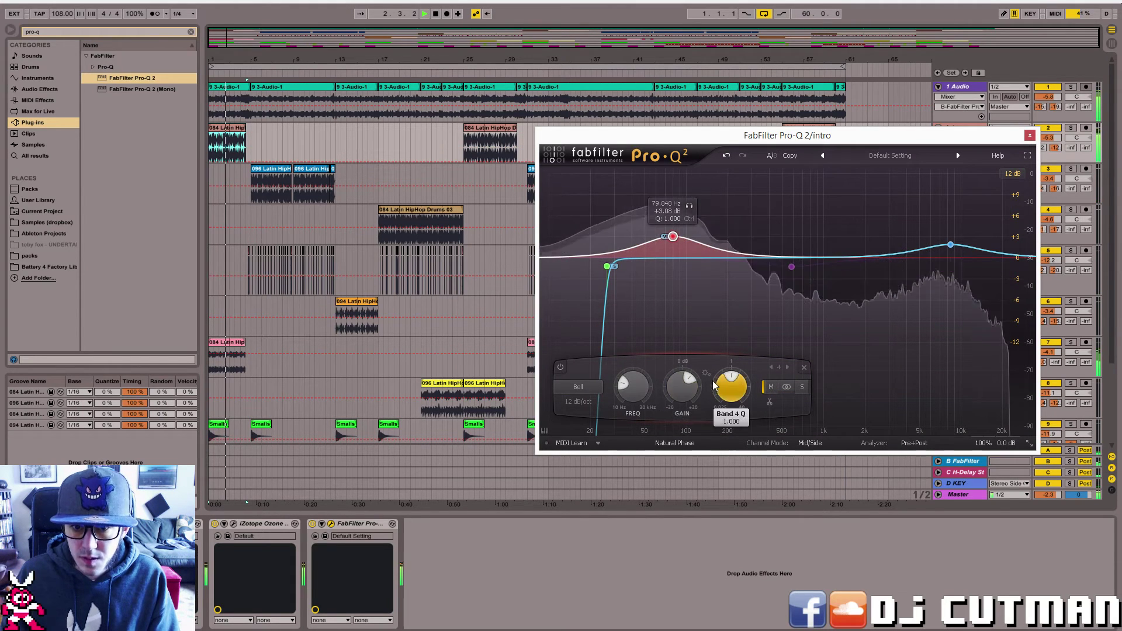
left_click(578, 402)
left_click(584, 429)
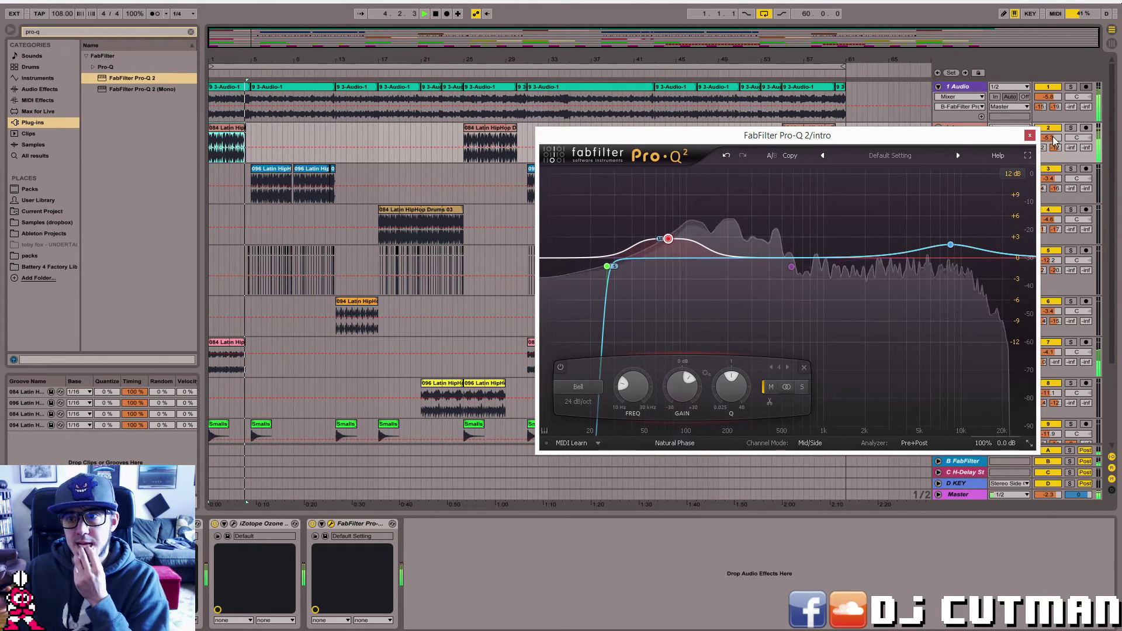
left_click(1030, 136)
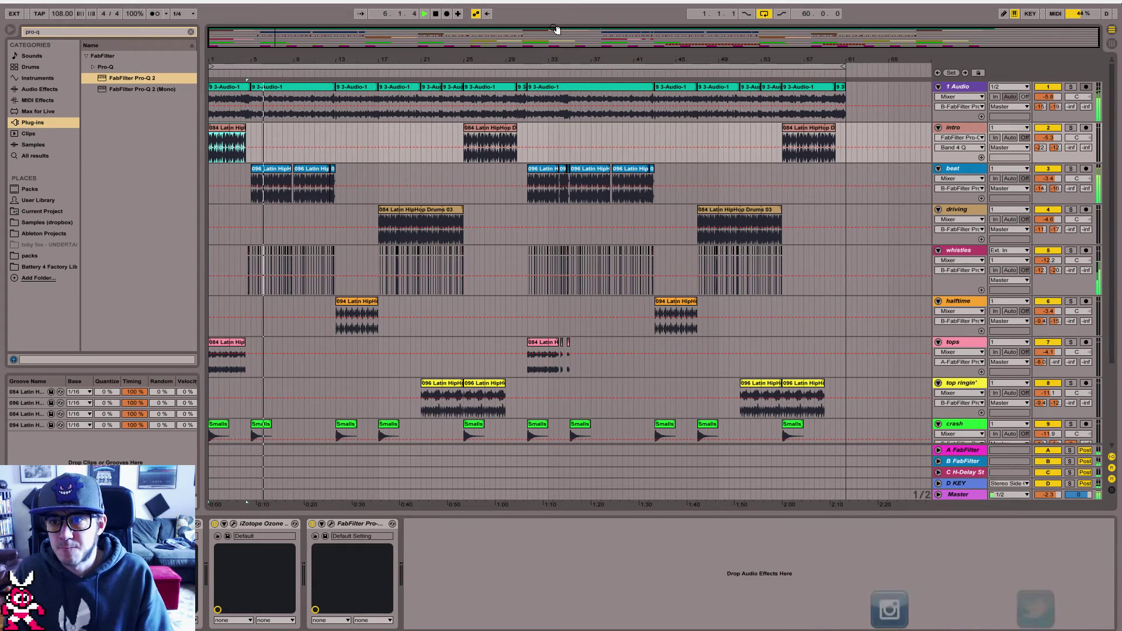
- Raise the intro track's volume to about -2.0 dB in the Session View mixer and return to Arrangement View
key("Tab")
key("space")
key("space")
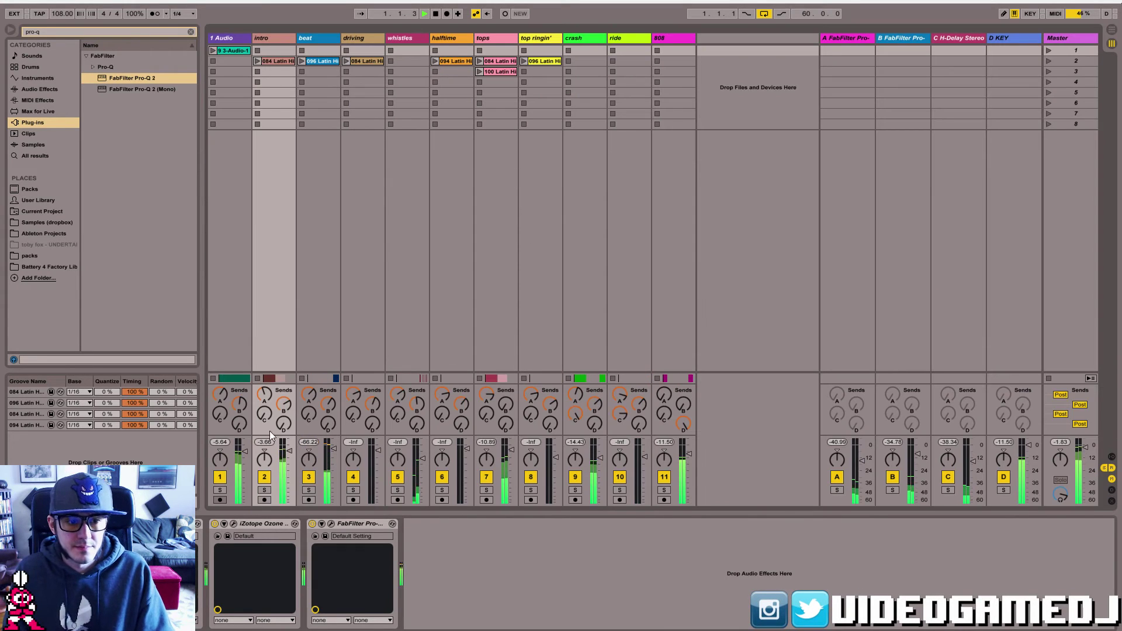
left_click_drag(284, 467, 284, 447)
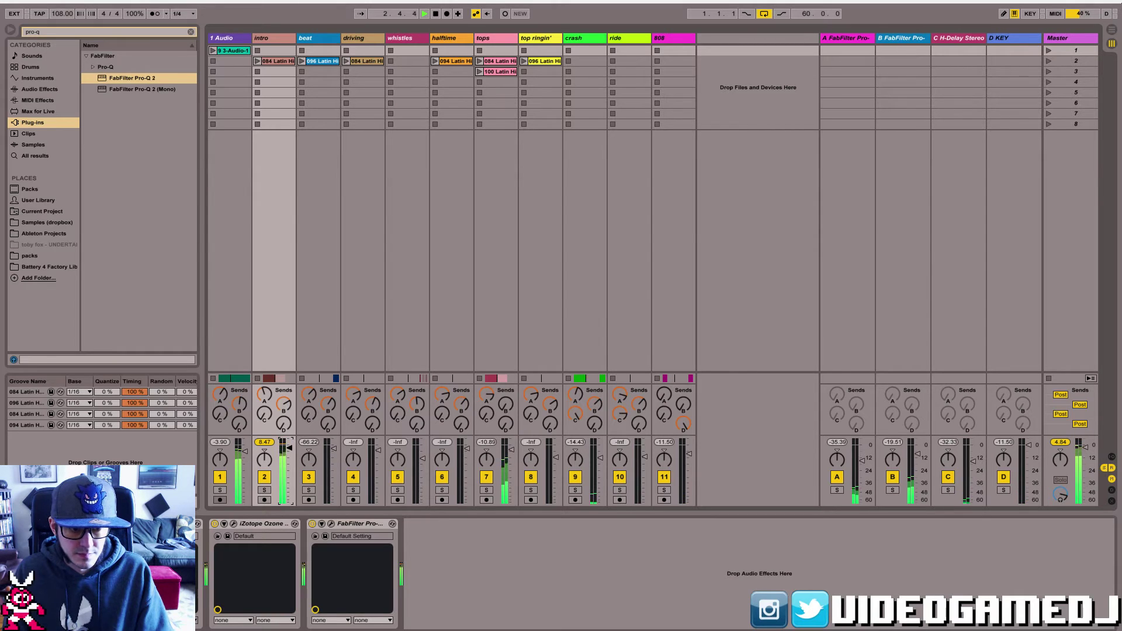
key("Tab")
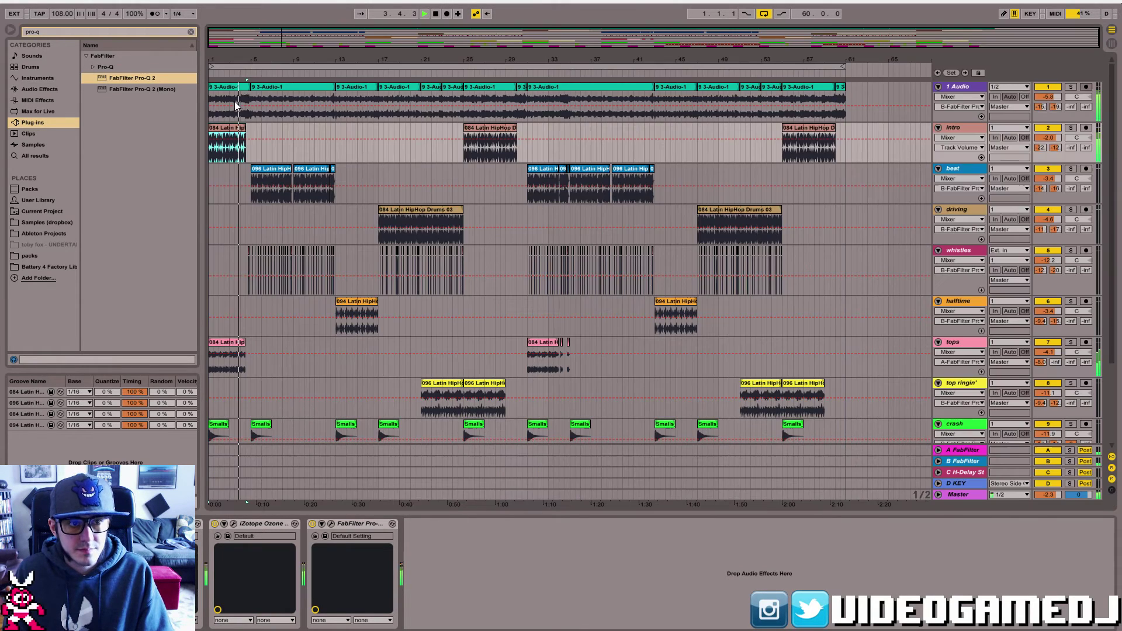
- Show the 1 Audio track's devices and raise the threshold of its first sidechain compressor to about -9.6 dB during playback
double_click(234, 88)
key("shift+Tab")
key("space")
key("space")
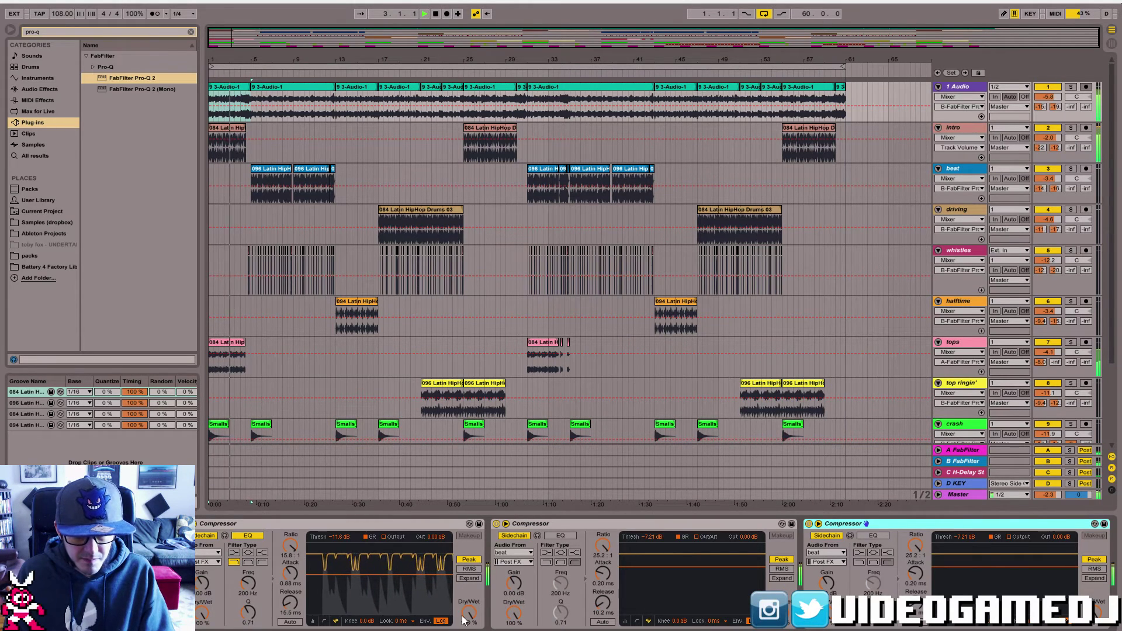
left_click(242, 536)
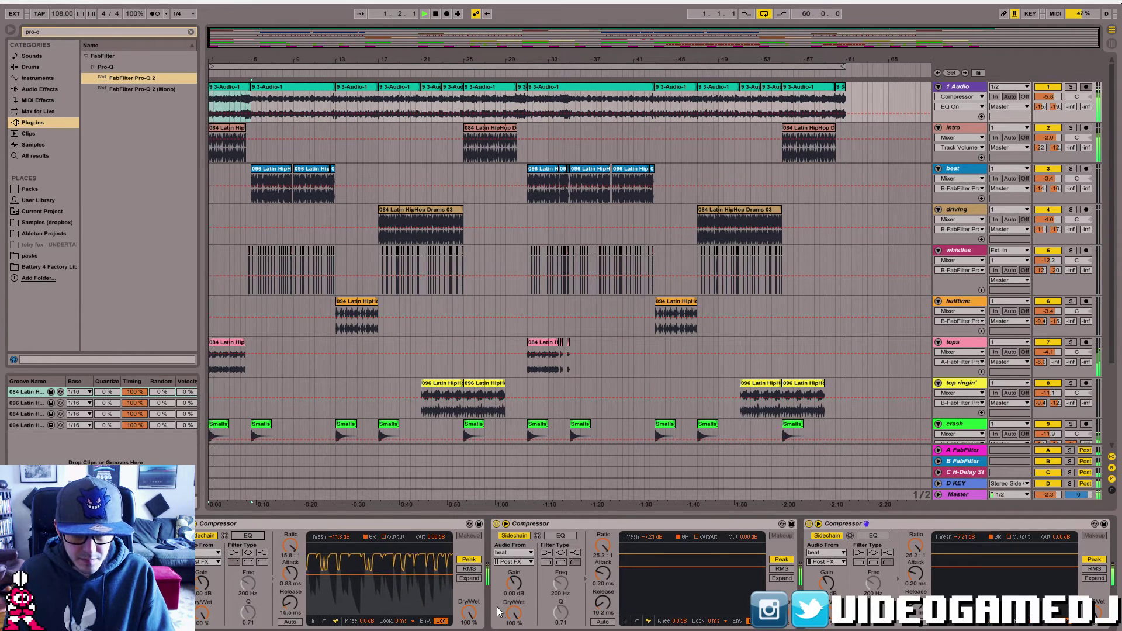
left_click_drag(433, 575, 431, 570)
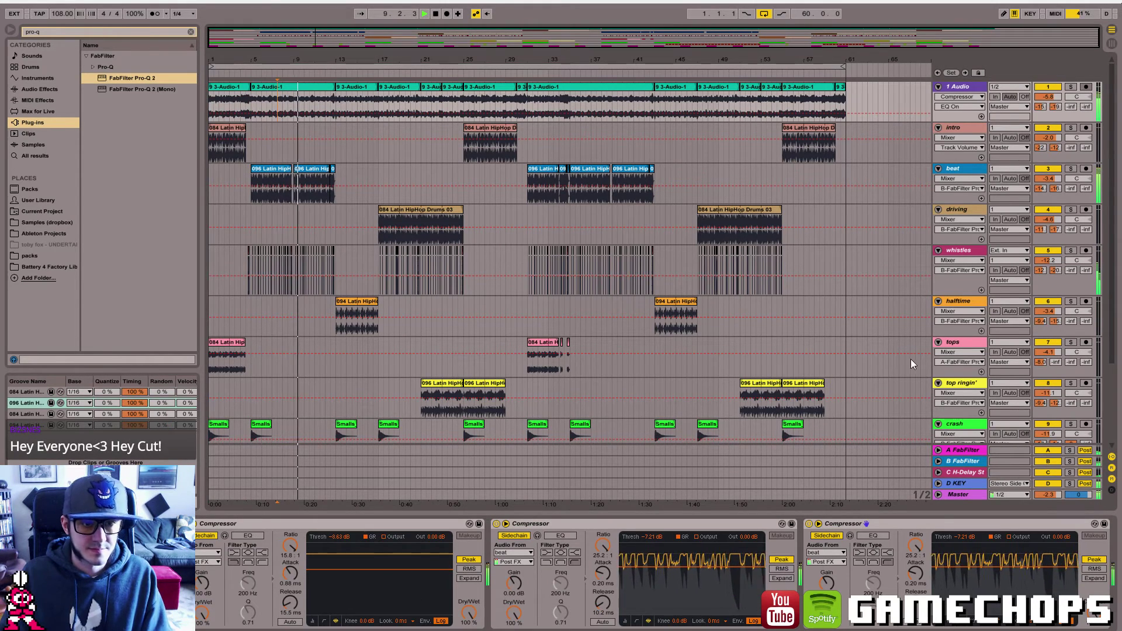
- Switch the OTT device on the 1 Audio track and open its window to check the band gains
key("Return")
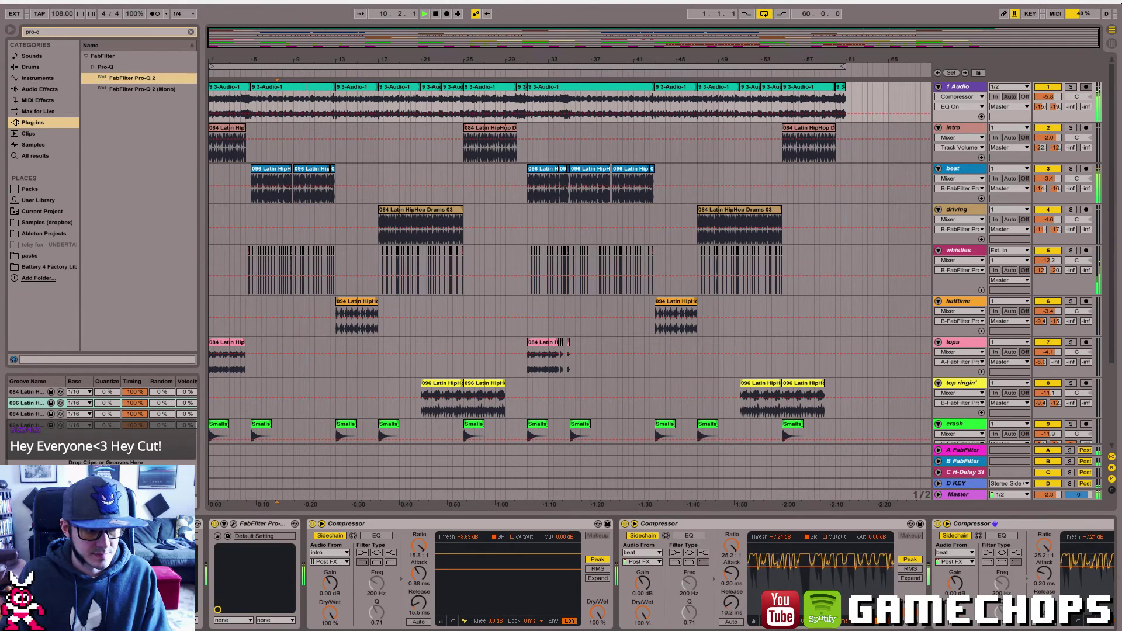
left_click(118, 524)
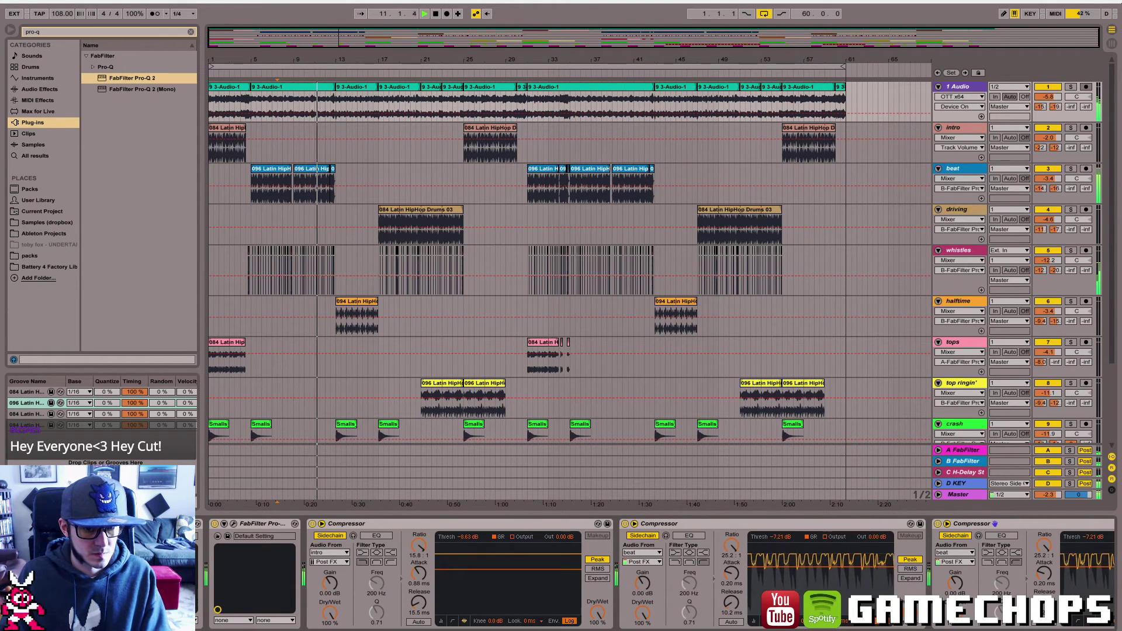
left_click(135, 523)
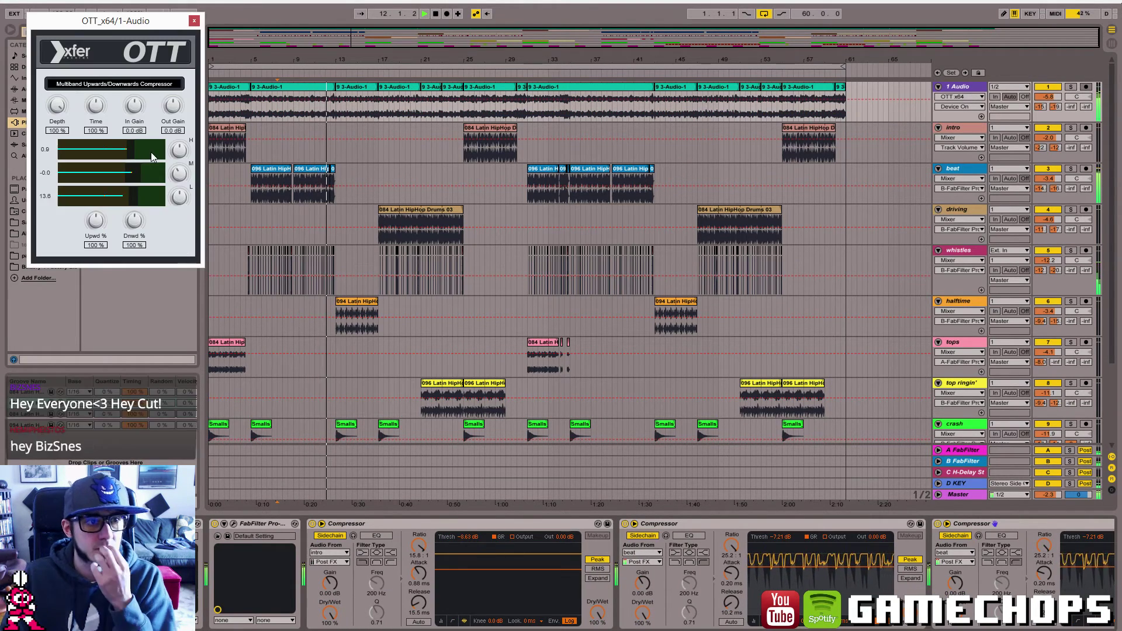
left_click(179, 171)
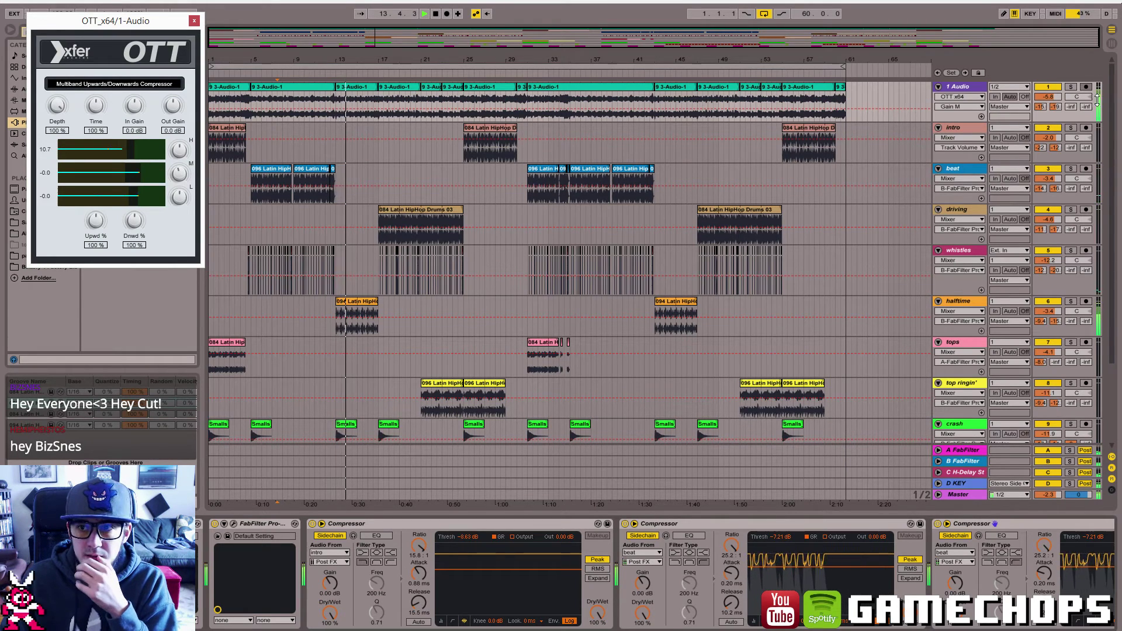
- Audition the OTT with the 1 Audio track soloed and in the full mix, and close the OTT window
left_click(1048, 88)
left_click(1070, 87)
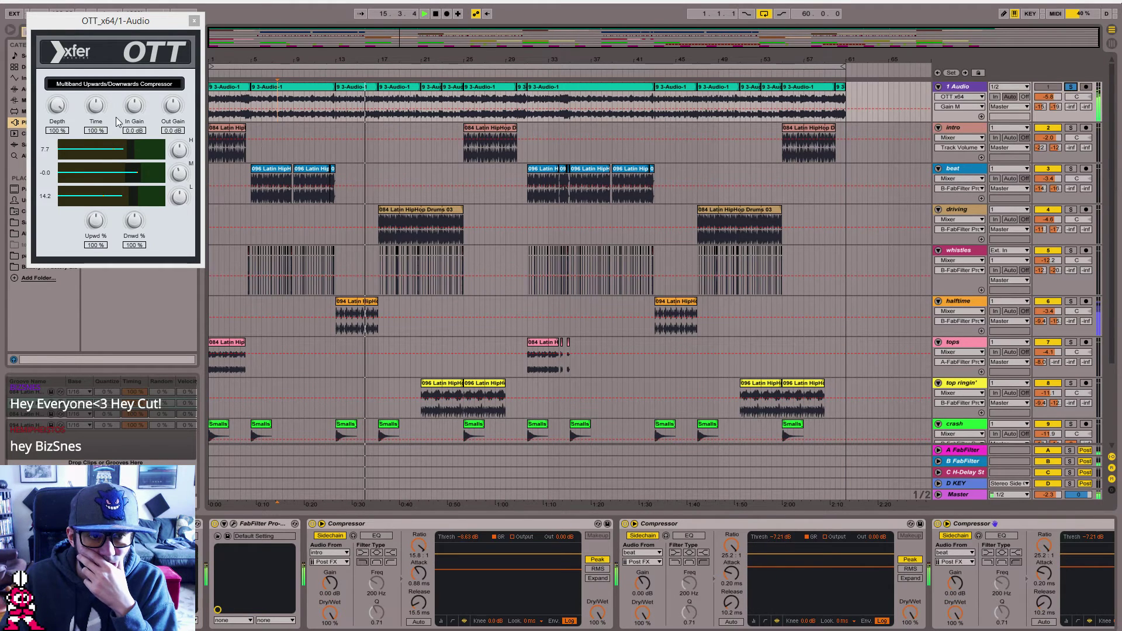
left_click(119, 155)
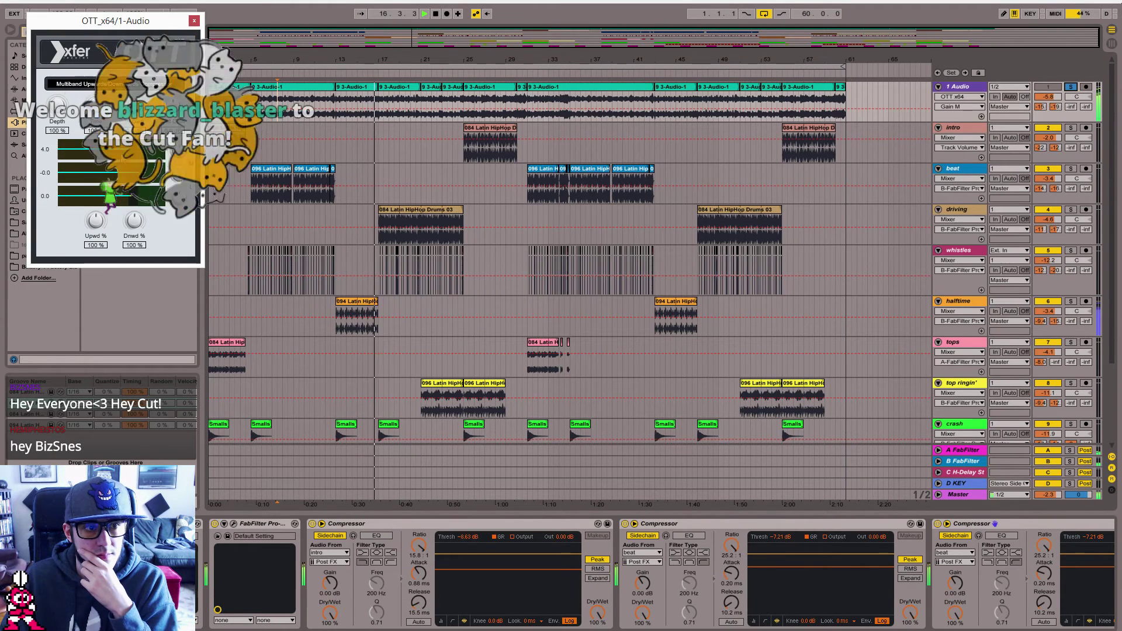
left_click(1071, 87)
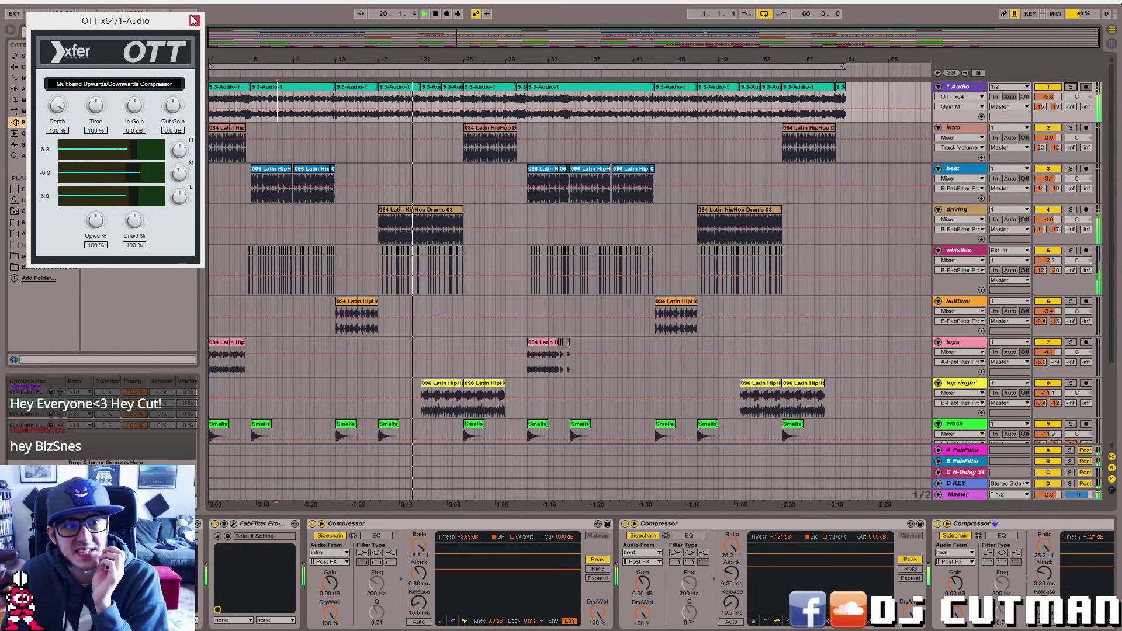
left_click_drag(179, 26, 359, 75)
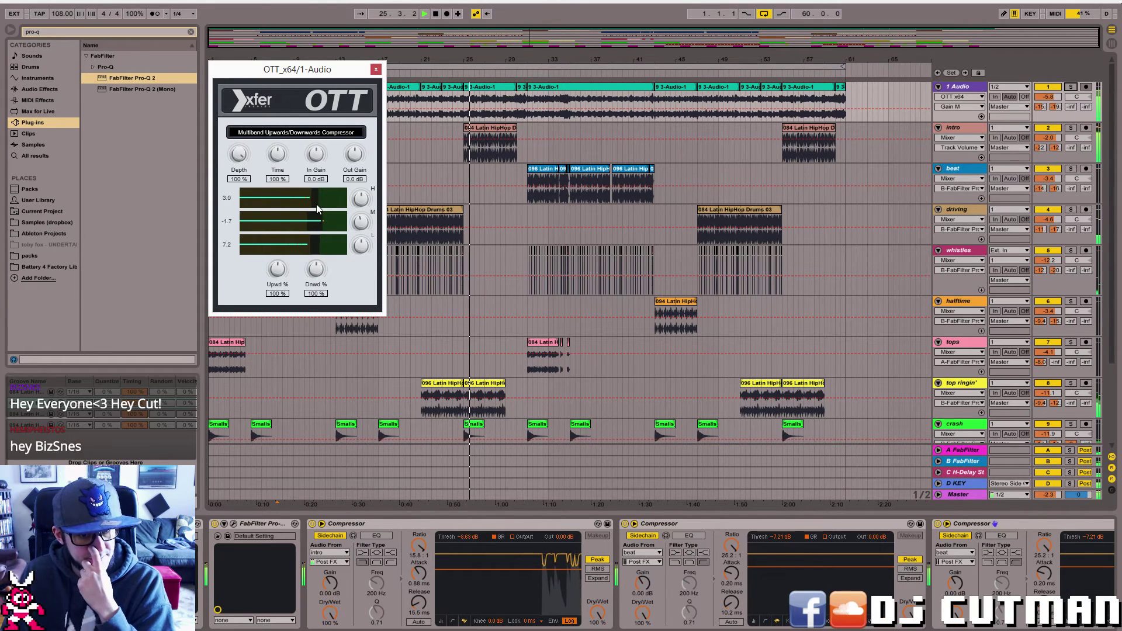
left_click(376, 69)
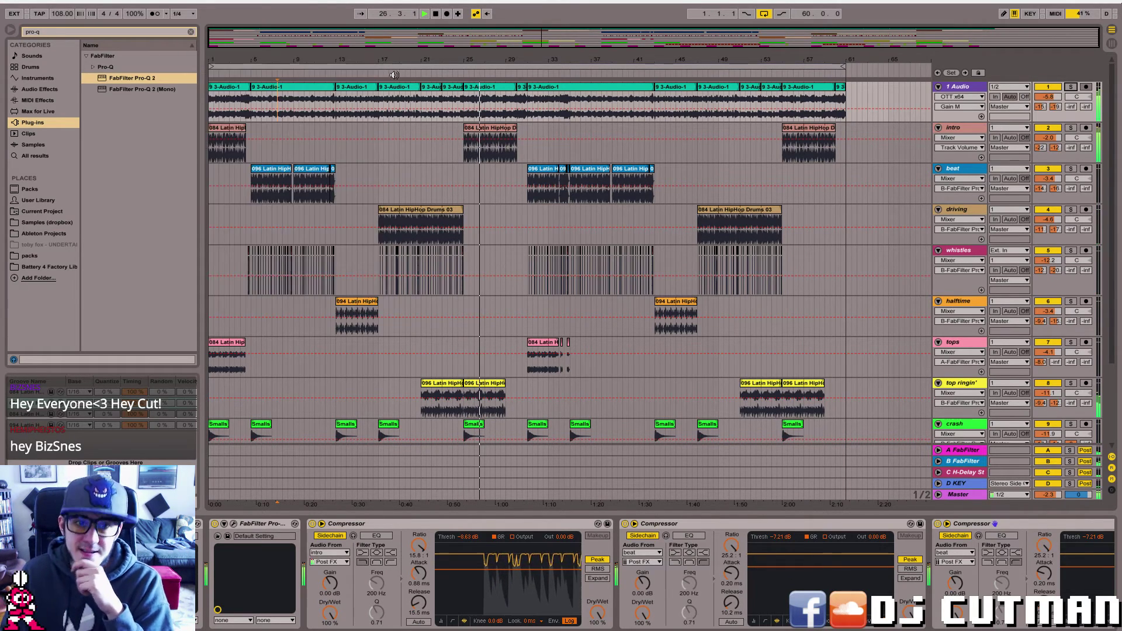
- Solo the intro track, play from its first clip, and briefly show and hide its plug-in windows
scroll(994, 380, "down", 2)
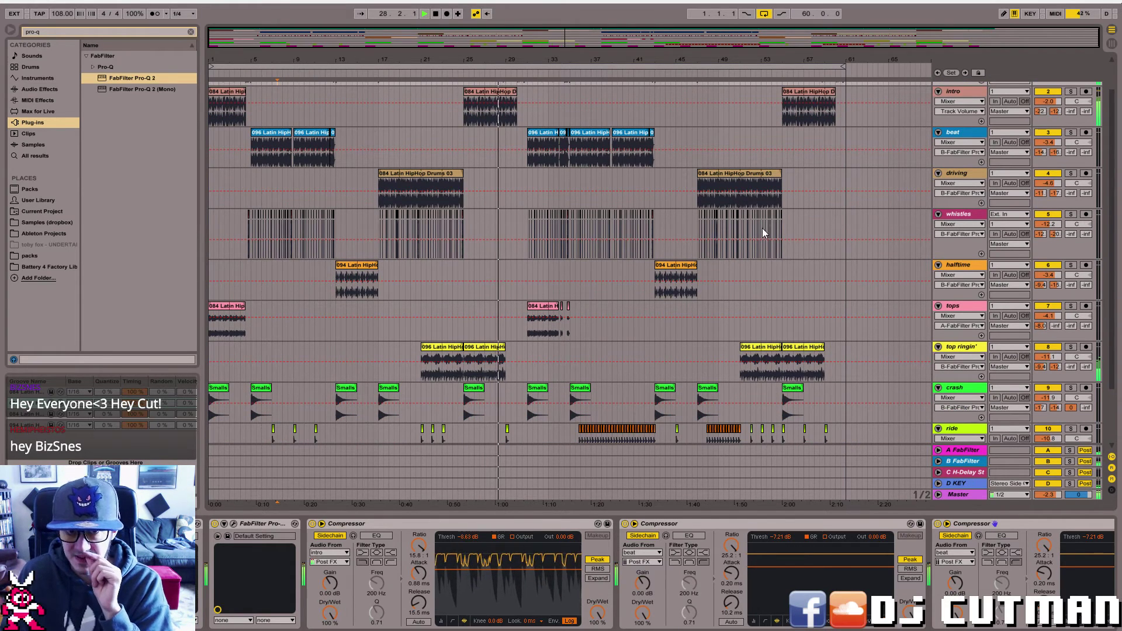
left_click(1070, 91)
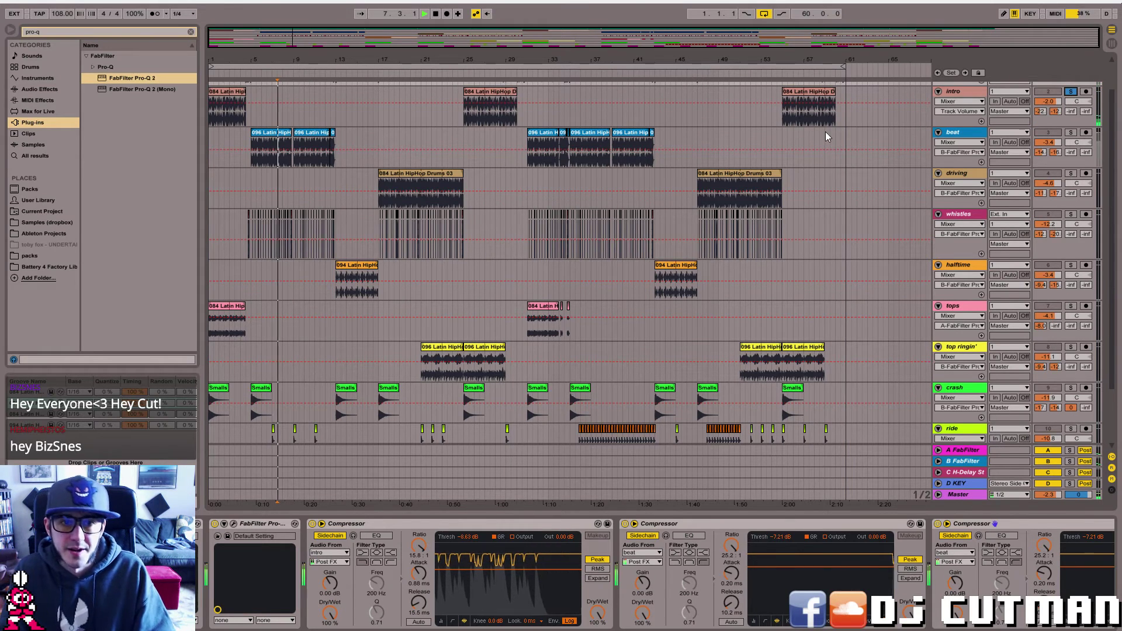
key("space")
key("space")
left_click(220, 115)
key("space")
key("space")
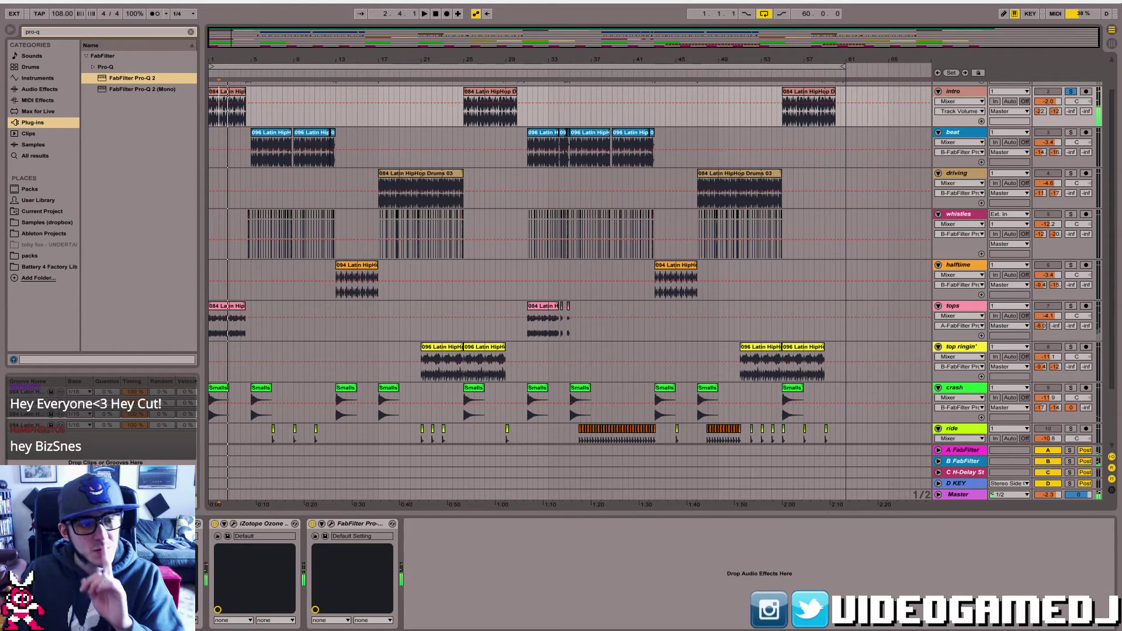
key("ctrl+alt+p")
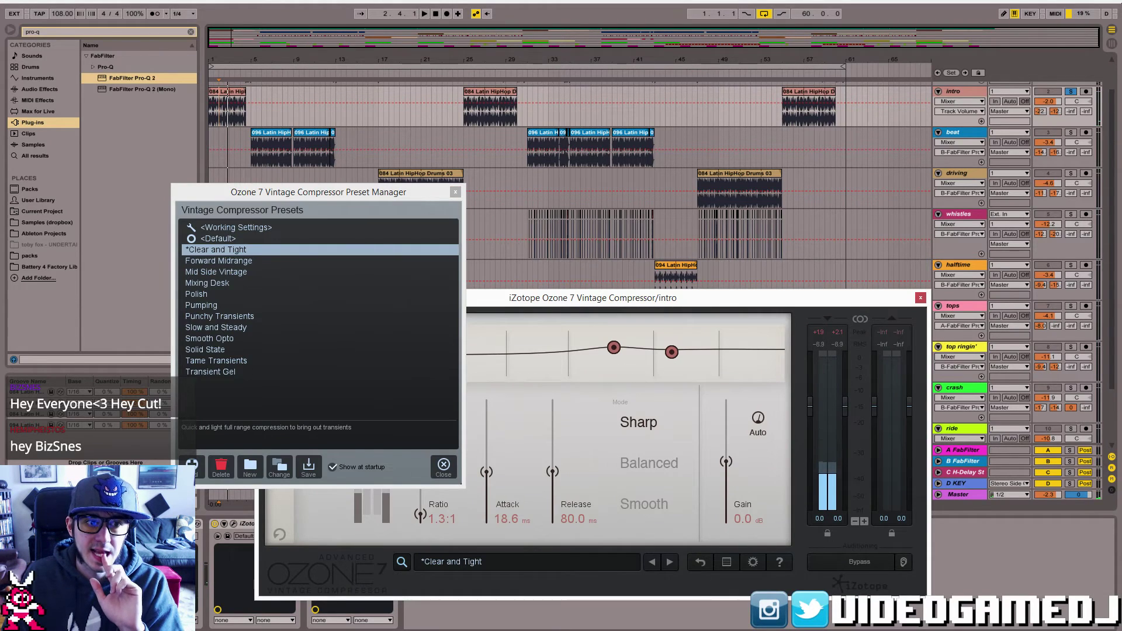
key("ctrl+alt+p")
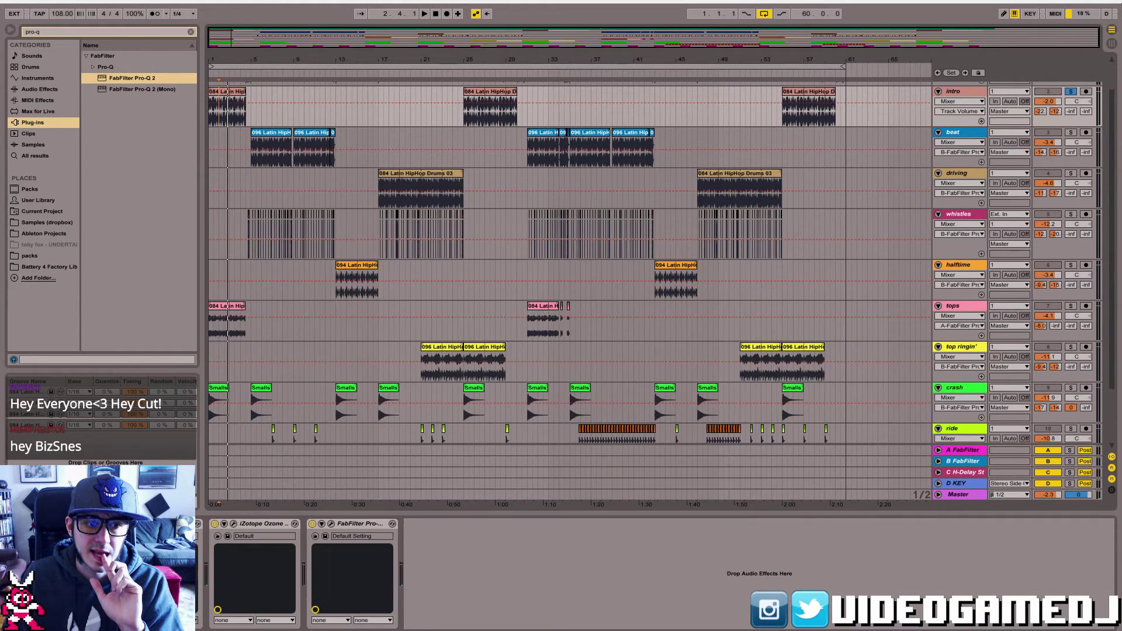
- Select the first beat clip, check the beat track's plug-in window, and play that track soloed in place of the intro
left_click(267, 140)
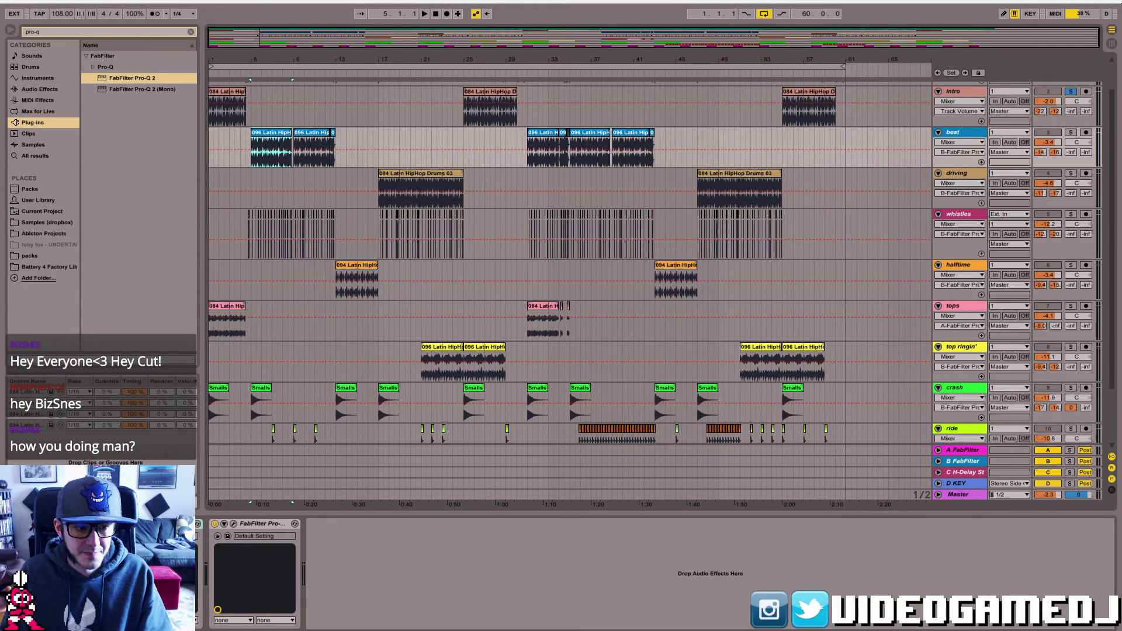
key("ctrl+alt+p")
key("ctrl+alt+p")
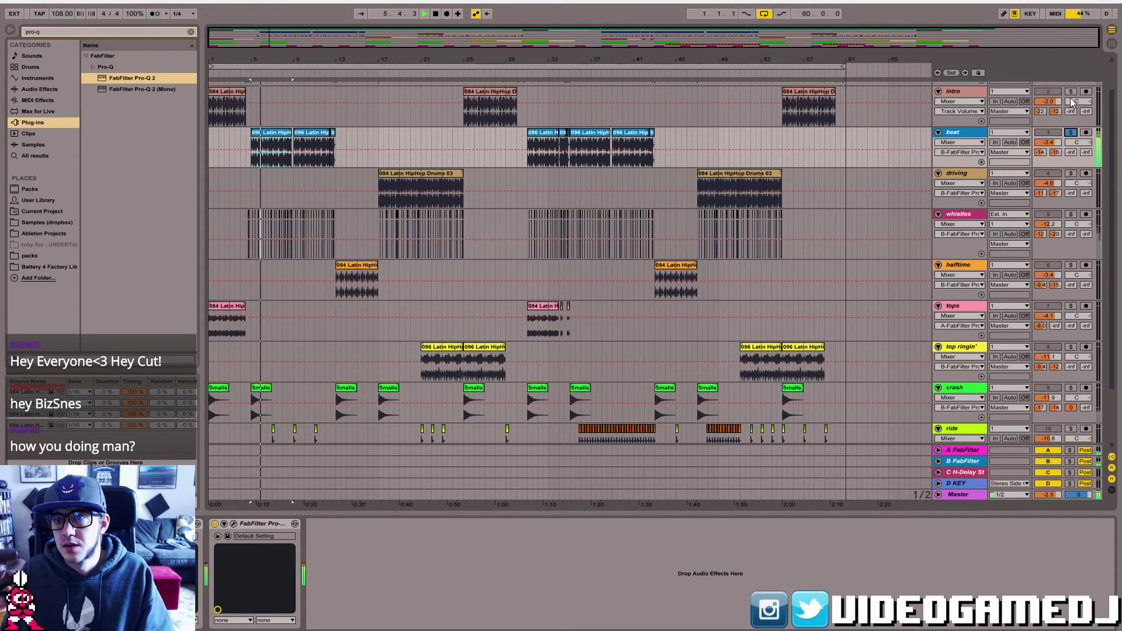
- Solo the intro track instead of the beat, clear the device search, and add an Audio Effect Rack to the intro track
left_click(214, 91)
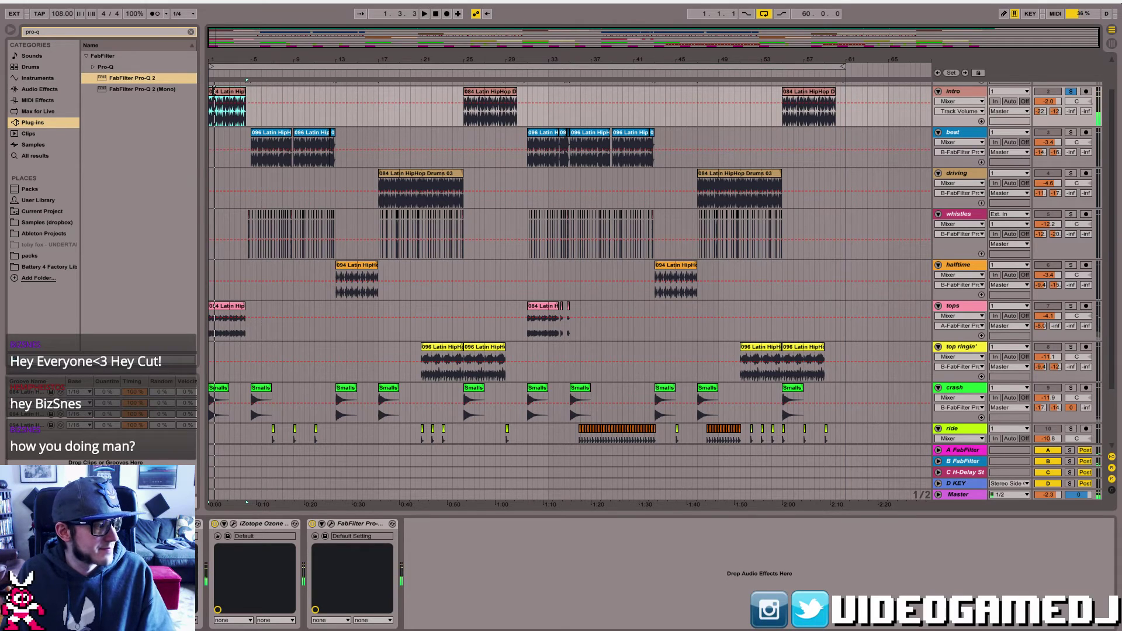
left_click(270, 135)
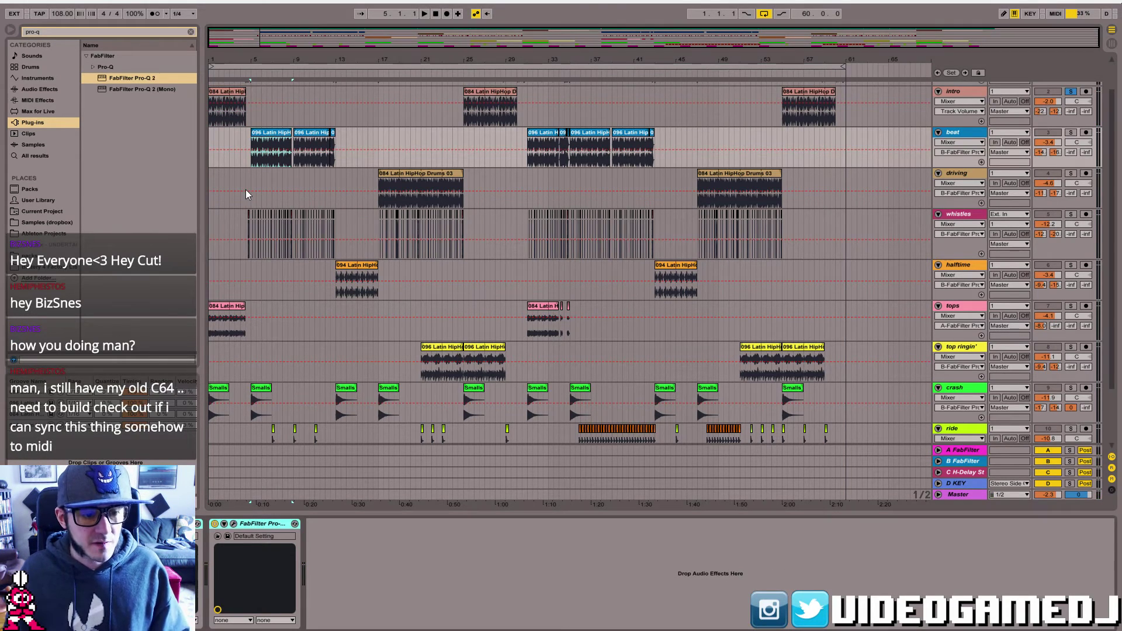
left_click(225, 123)
left_click(30, 91)
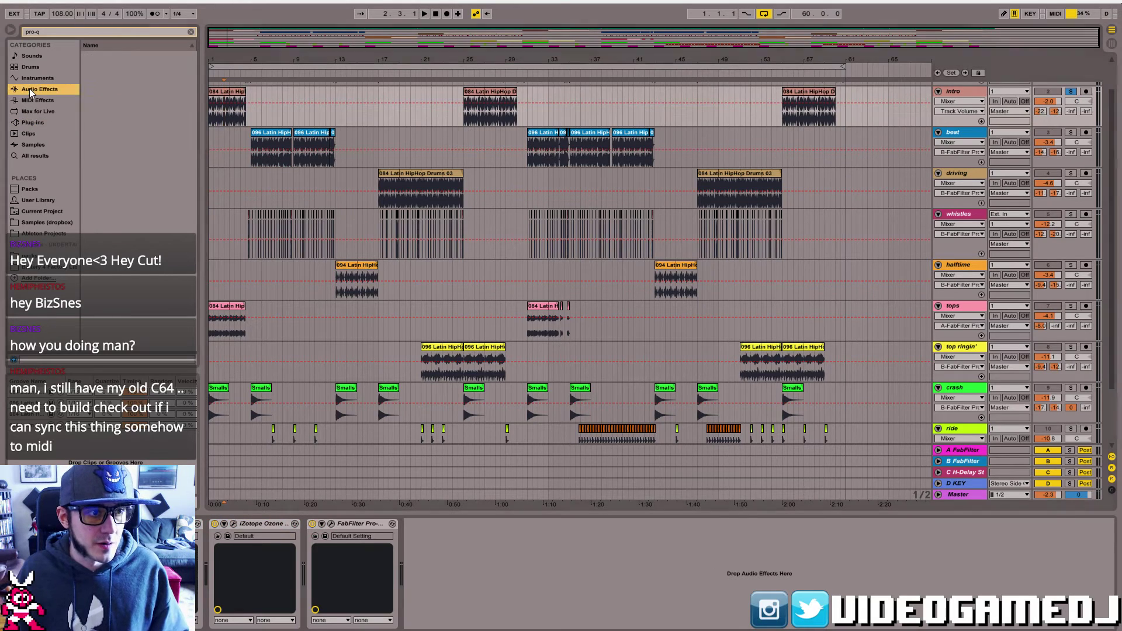
left_click(191, 32)
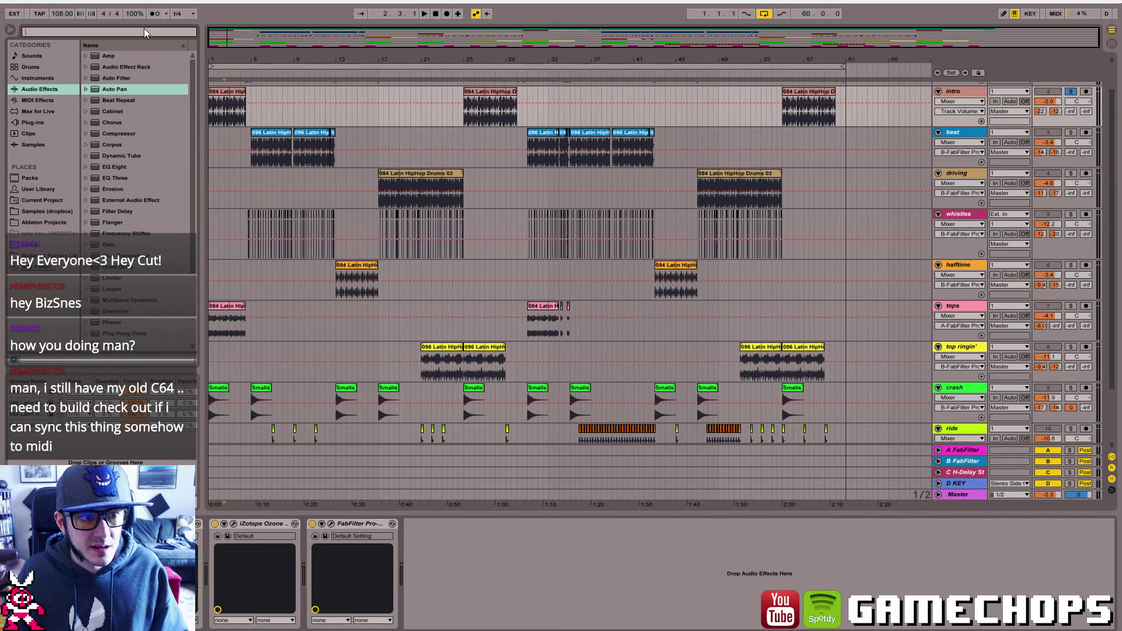
left_click(126, 57)
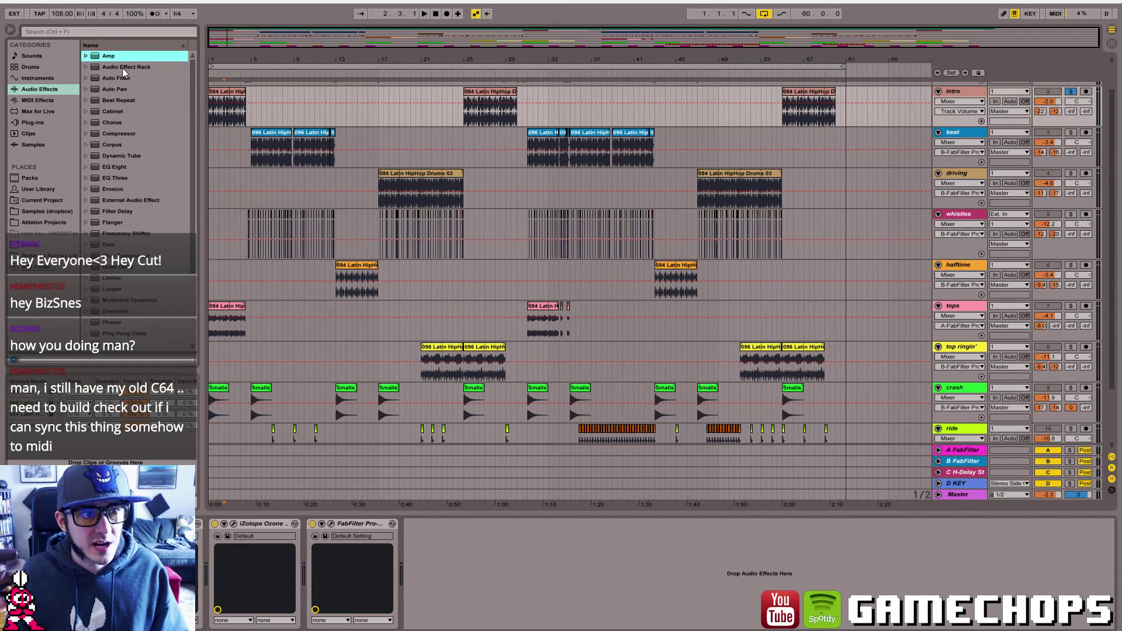
double_click(120, 67)
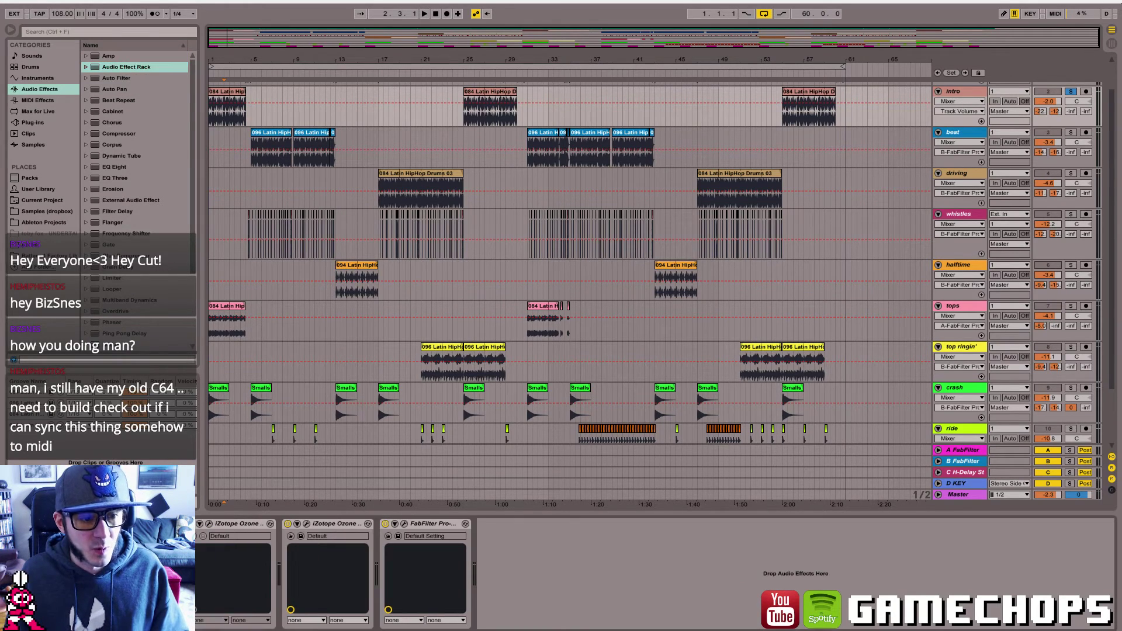
- Move the intro track's two Ozone devices and FabFilter EQ into the new rack, and deactivate it
left_click(445, 524, "shift")
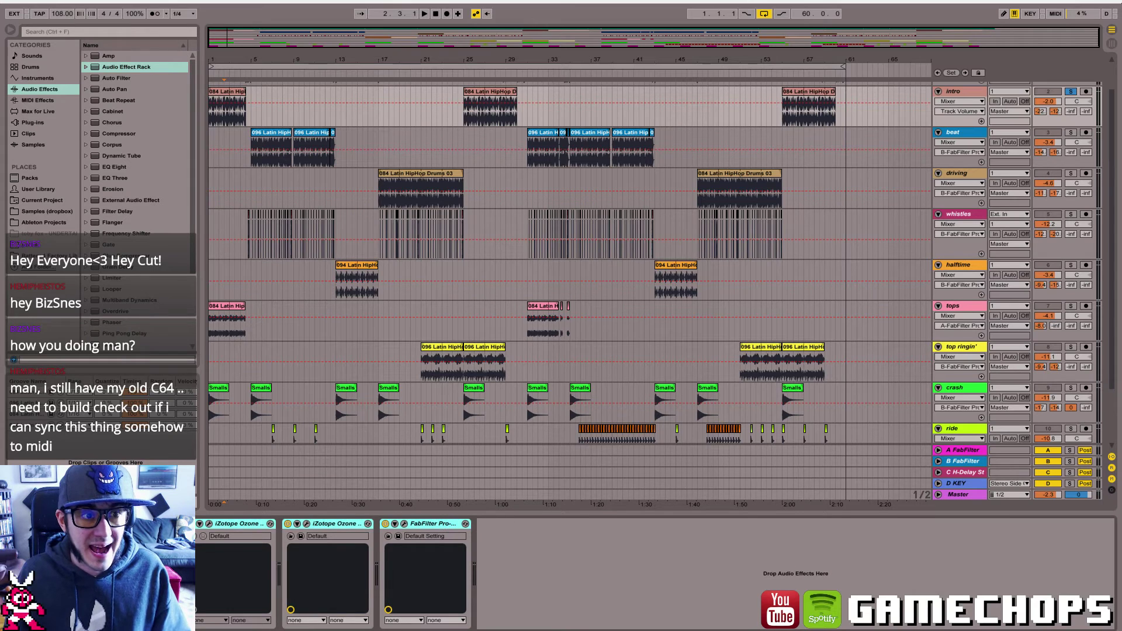
key("Delete")
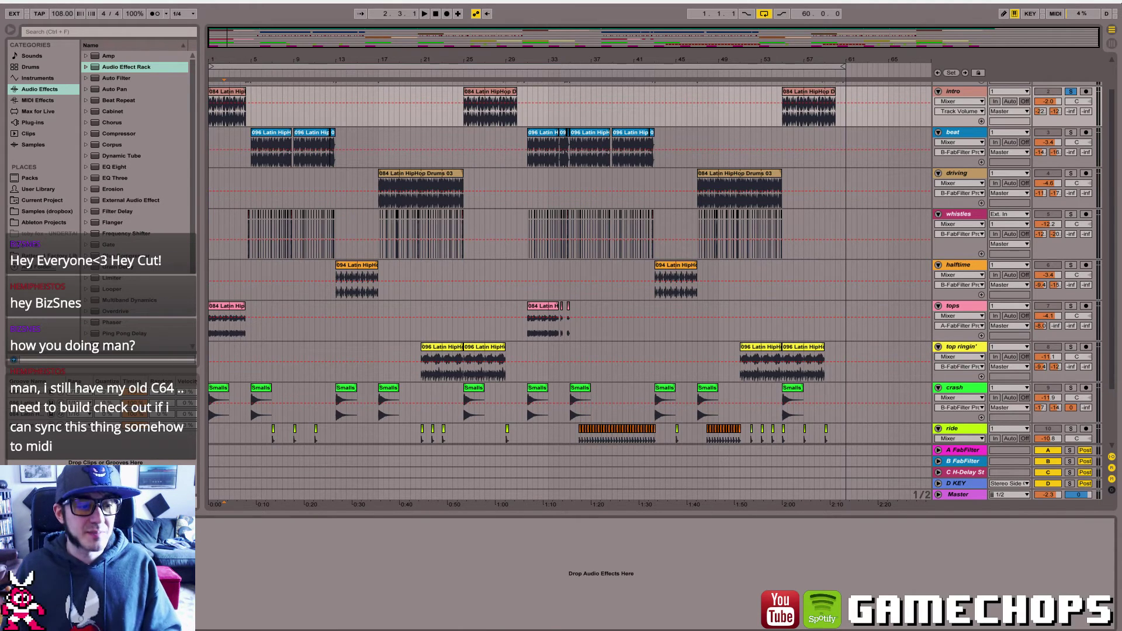
key("ctrl+z")
left_click(13, 523)
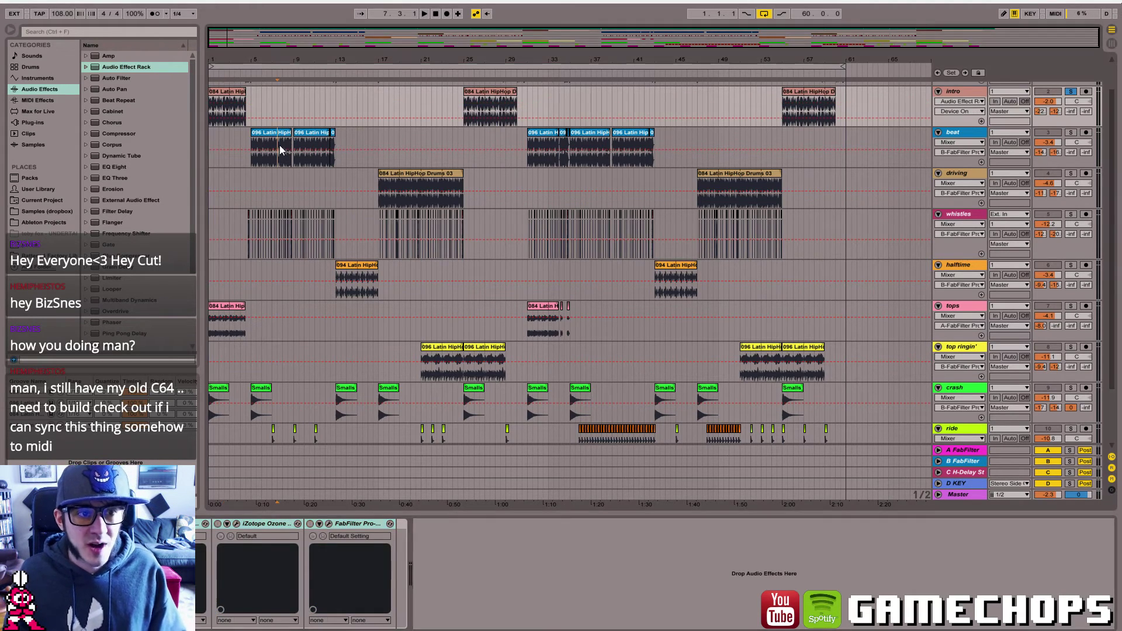
left_click(280, 151)
key("ctrl+a")
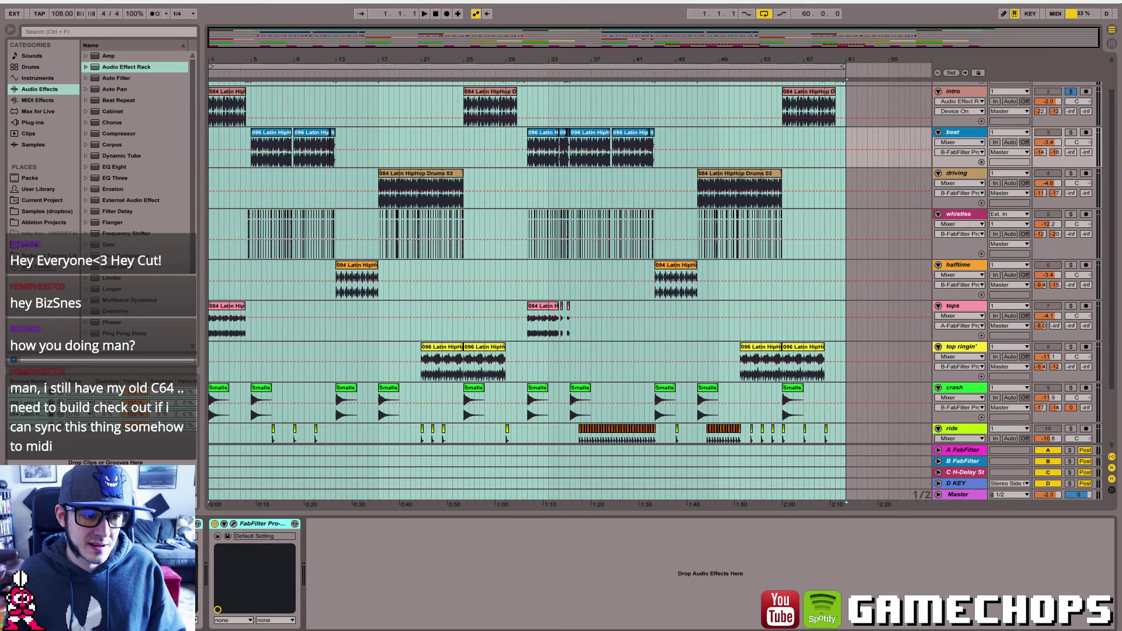
right_click(227, 108)
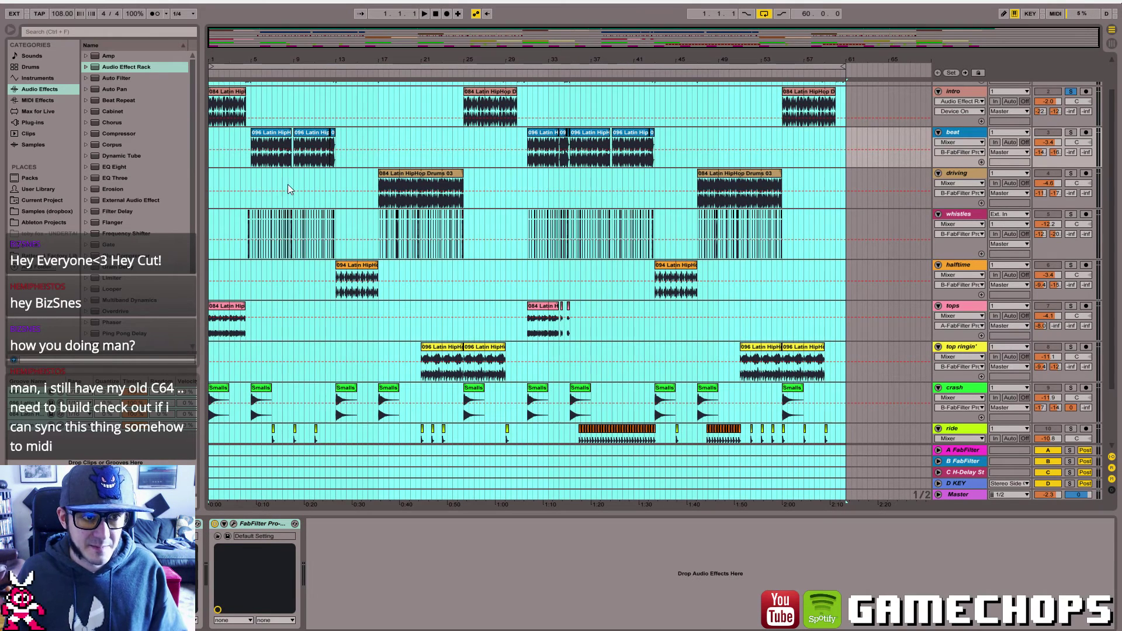
- Paste an active copy of the two Ozone devices and the FabFilter EQ after the deactivated rack on the intro track
left_click(222, 107)
left_click(445, 552)
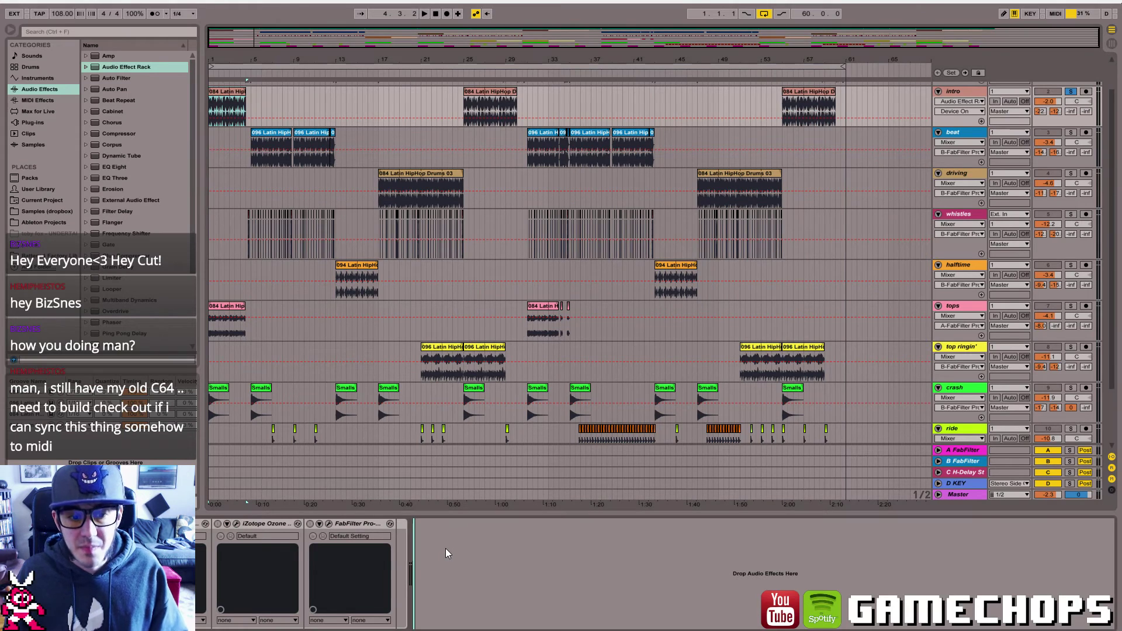
key("ctrl+v")
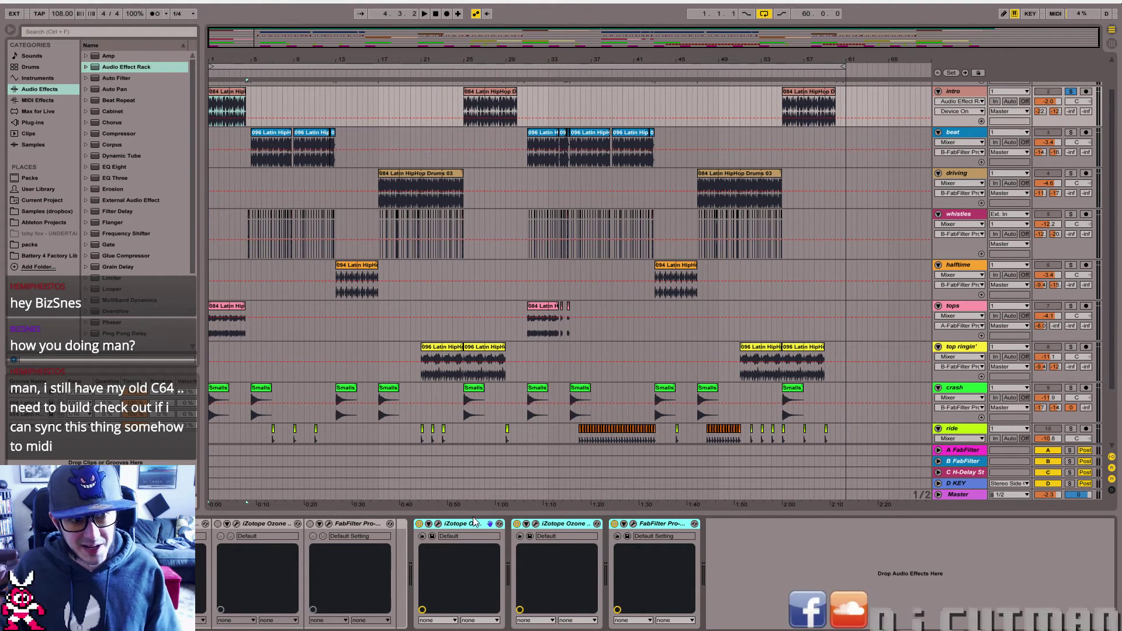
- Play the intro and raise the threshold of the pasted Ozone 7 Vintage Limiter to -3.2 dB, with its preset manager closed
left_click(437, 524)
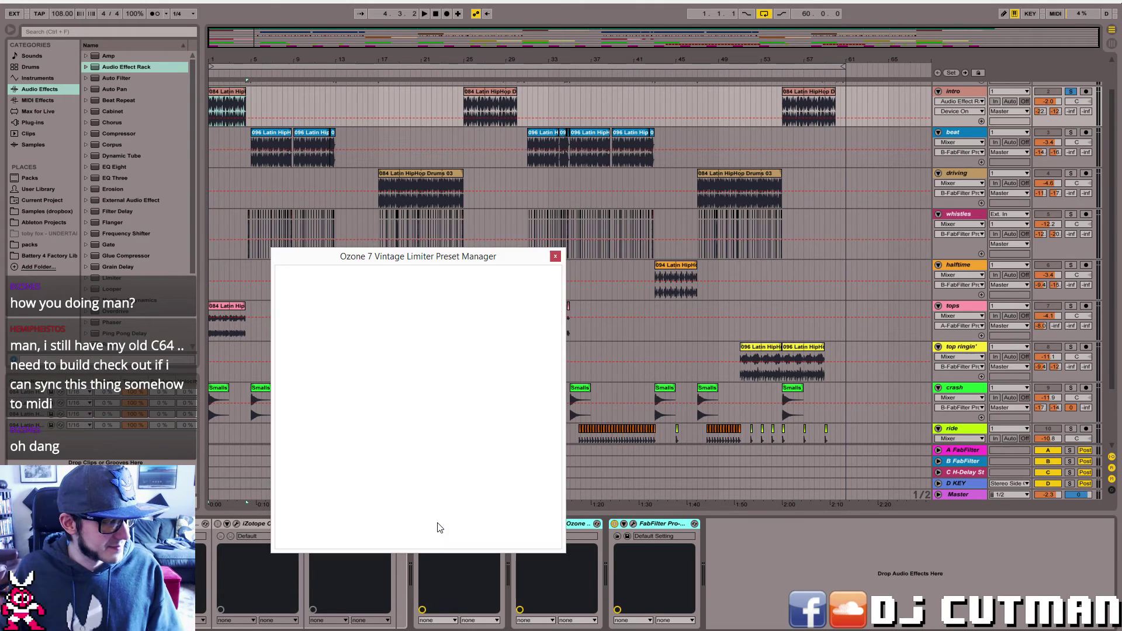
key("space")
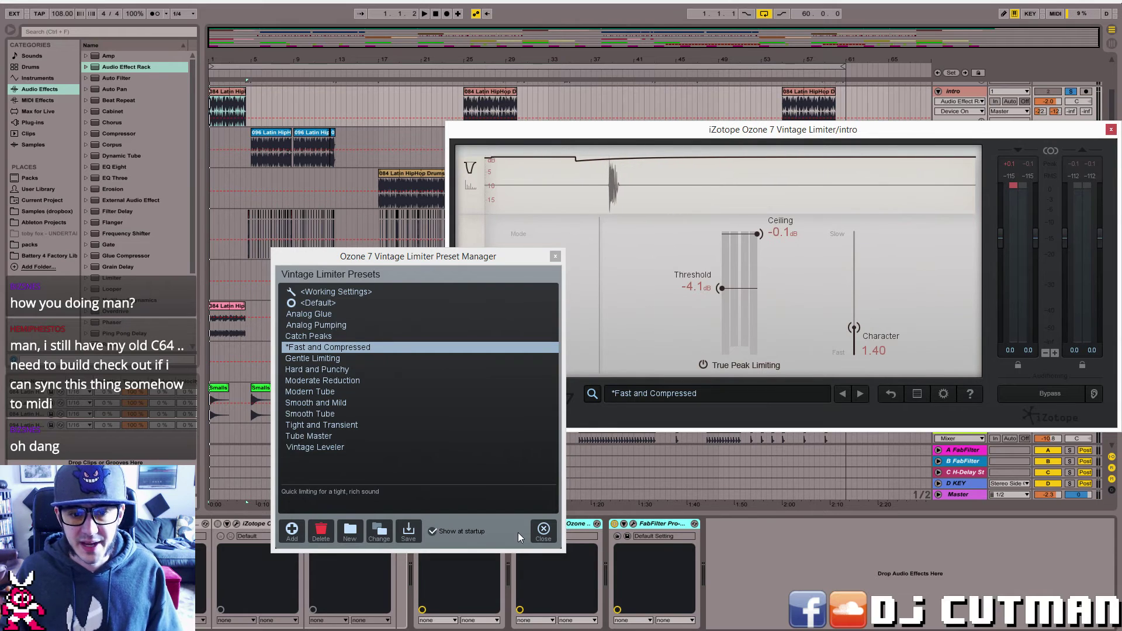
left_click(543, 531)
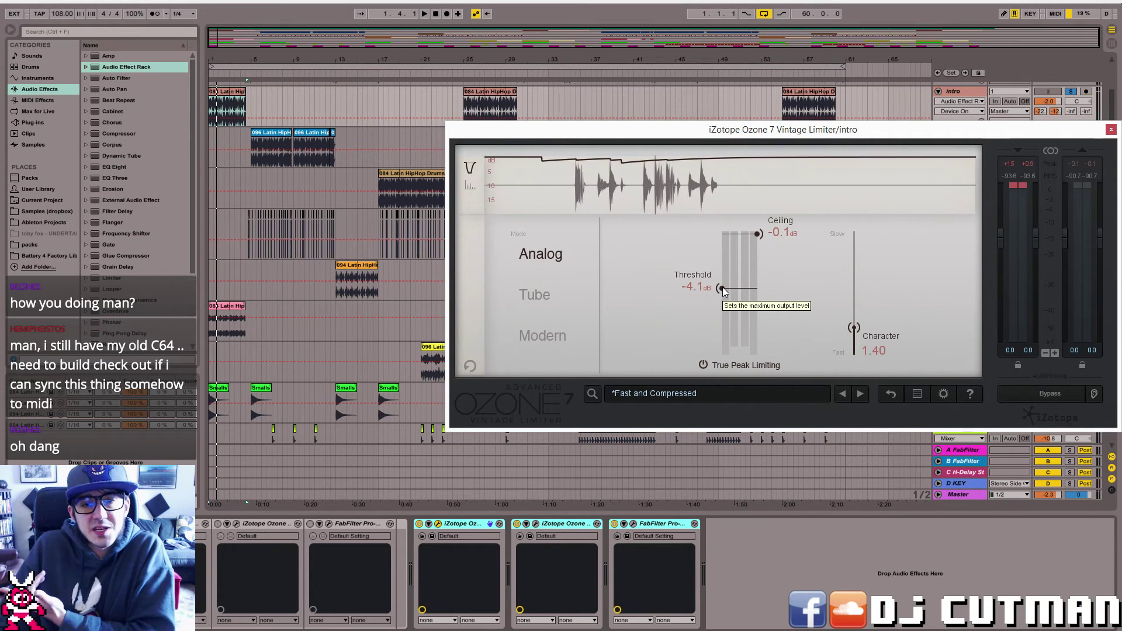
left_click_drag(723, 291, 720, 279)
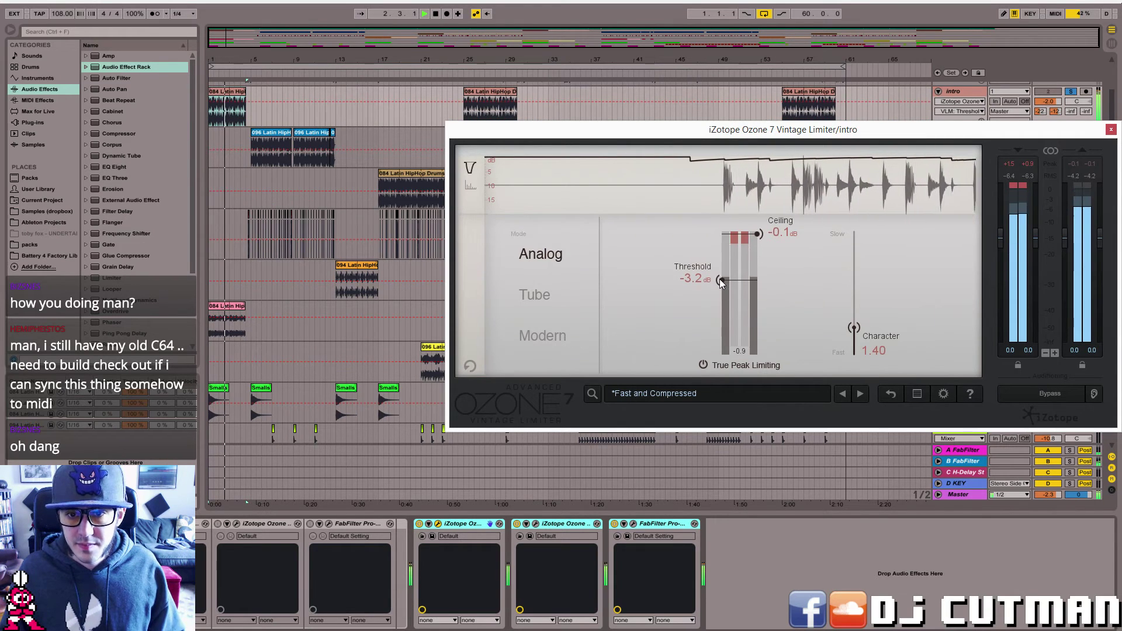
- Check the Ozone 5 Exciter on the intro track, close both Ozone windows, and turn off the intro's solo
left_click(537, 525)
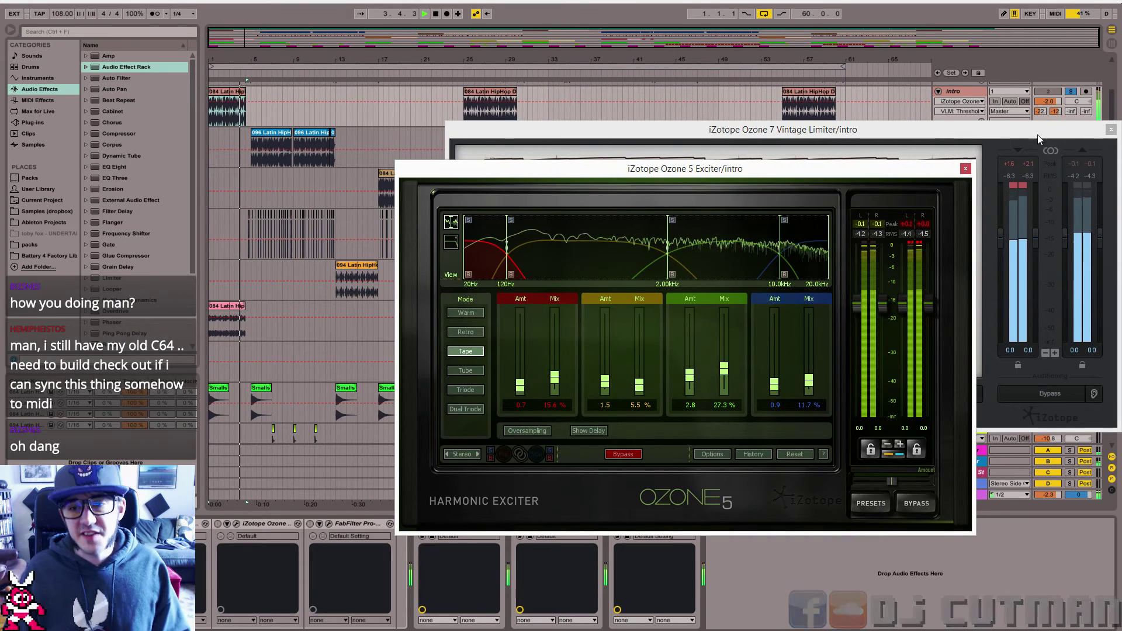
left_click(966, 168)
left_click(1111, 129)
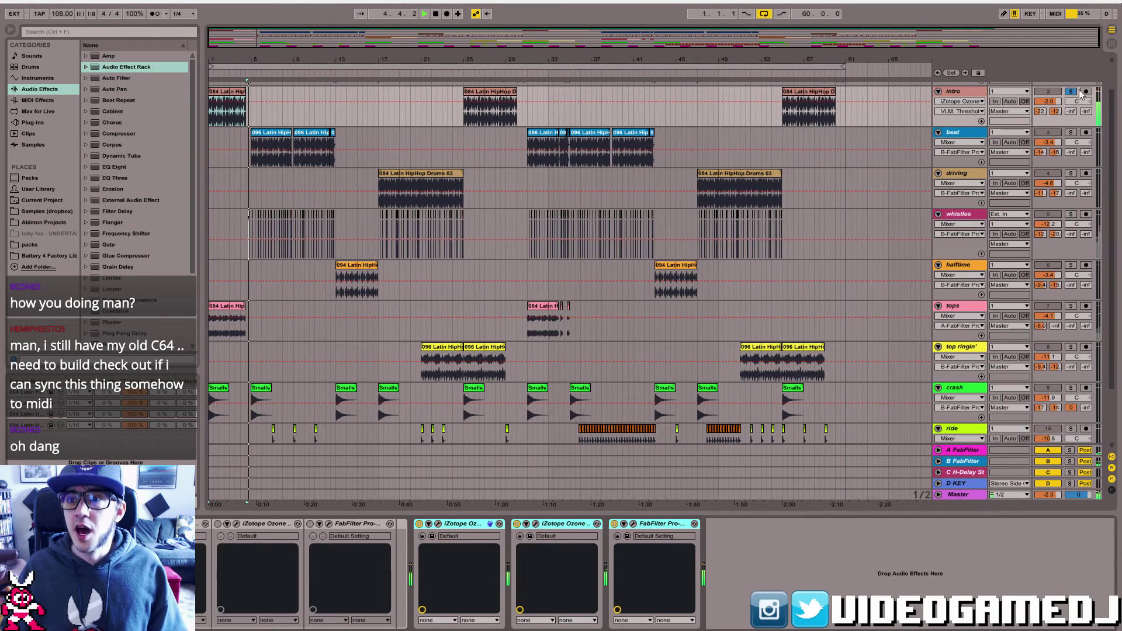
key("space")
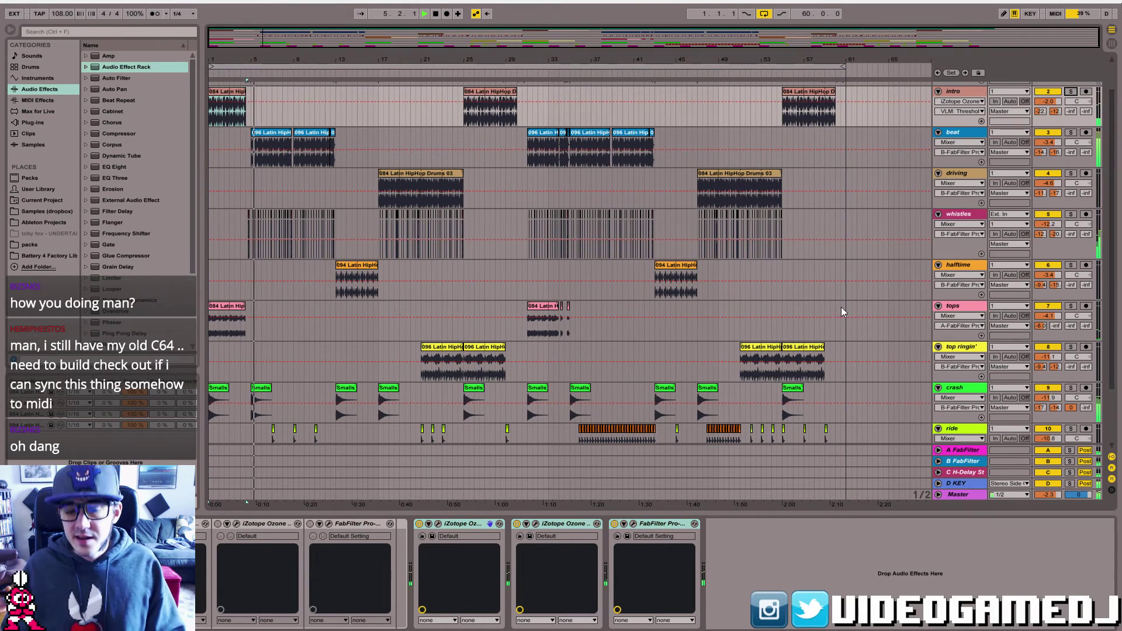
- Check the intro track's FabFilter Pro-Q 2 curve while the full mix plays, and audition the intro section with the 1 Audio track
left_click(634, 524)
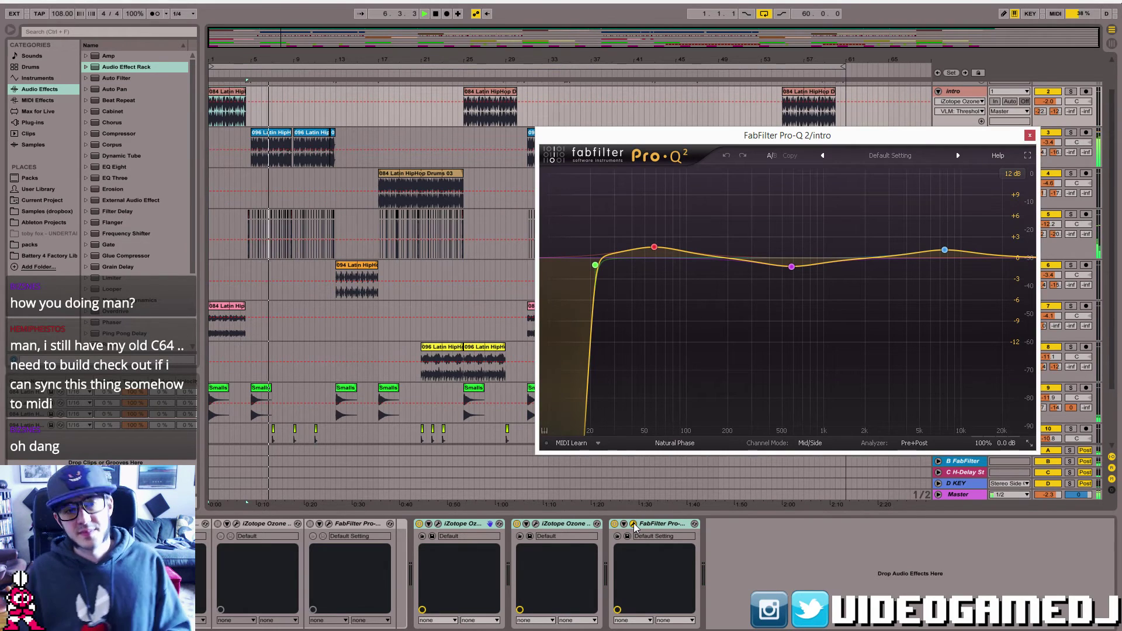
left_click(634, 524)
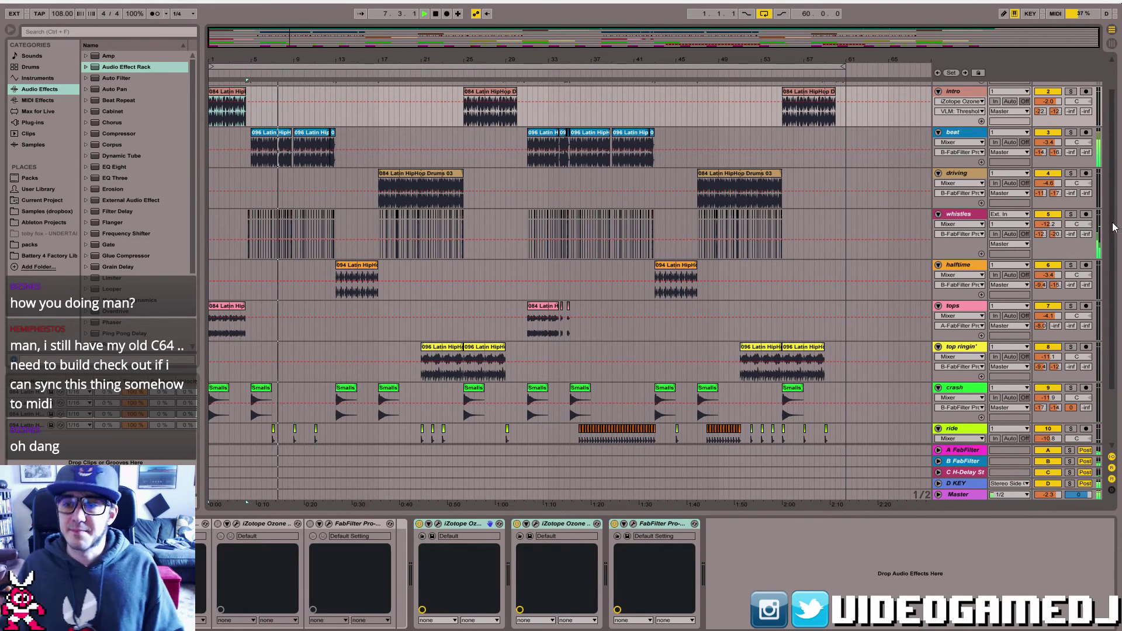
scroll(1113, 227, "up", 2)
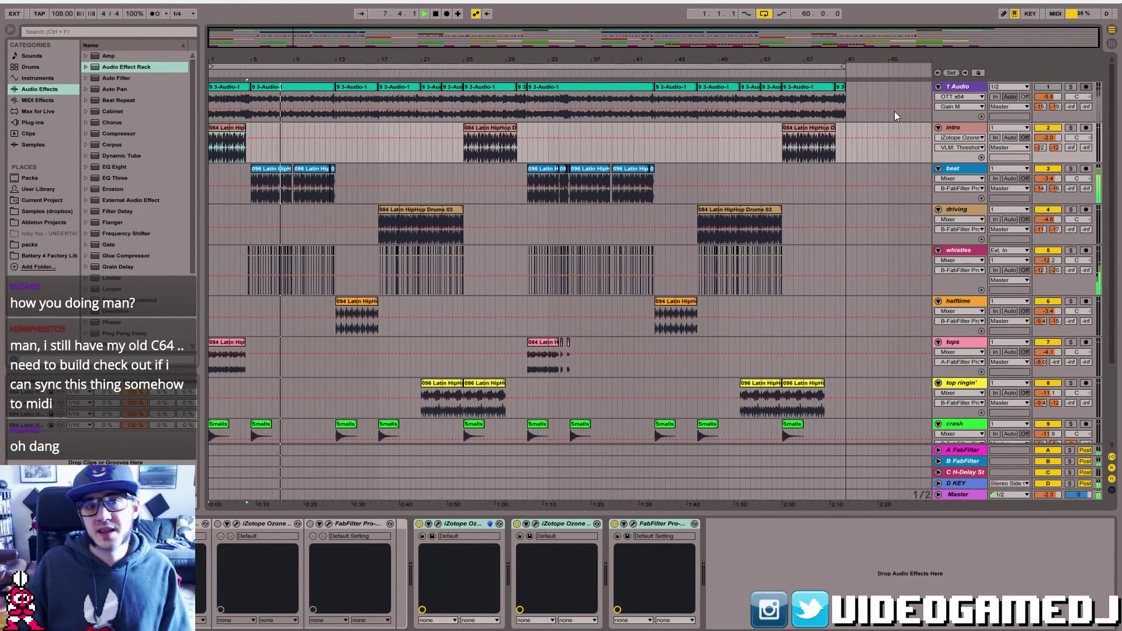
left_click(435, 14)
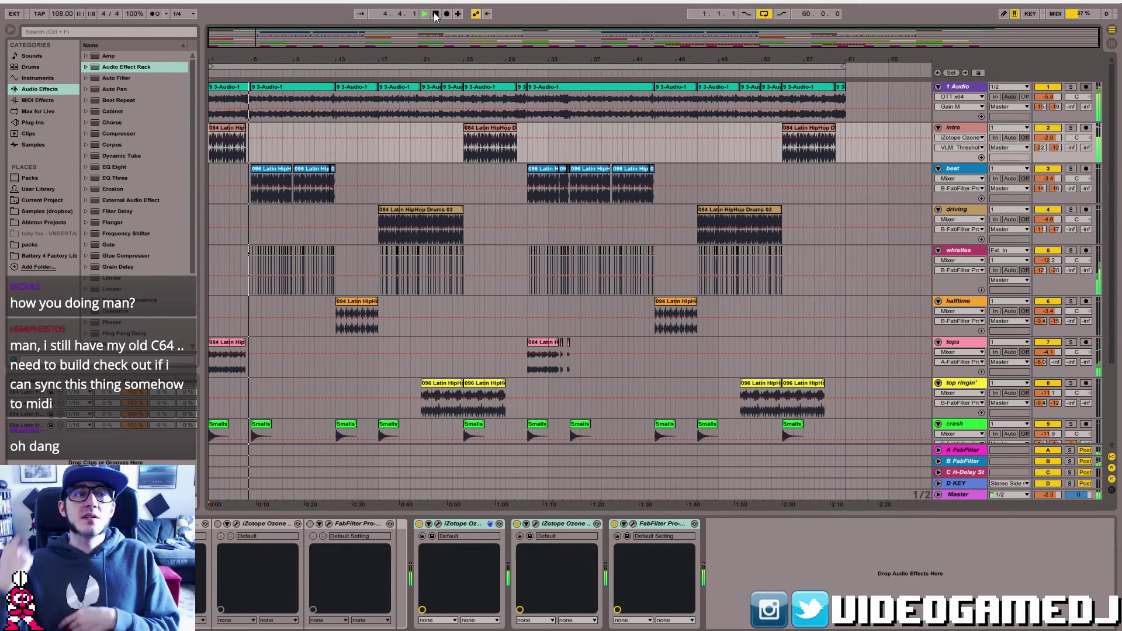
- Switch to the Miitomo Grooves note, add the line "MAKE HIGHLIGHT" above "1:30:00 PROTOOLS RANT", and shorten the note window from the note's top
key("alt+Tab")
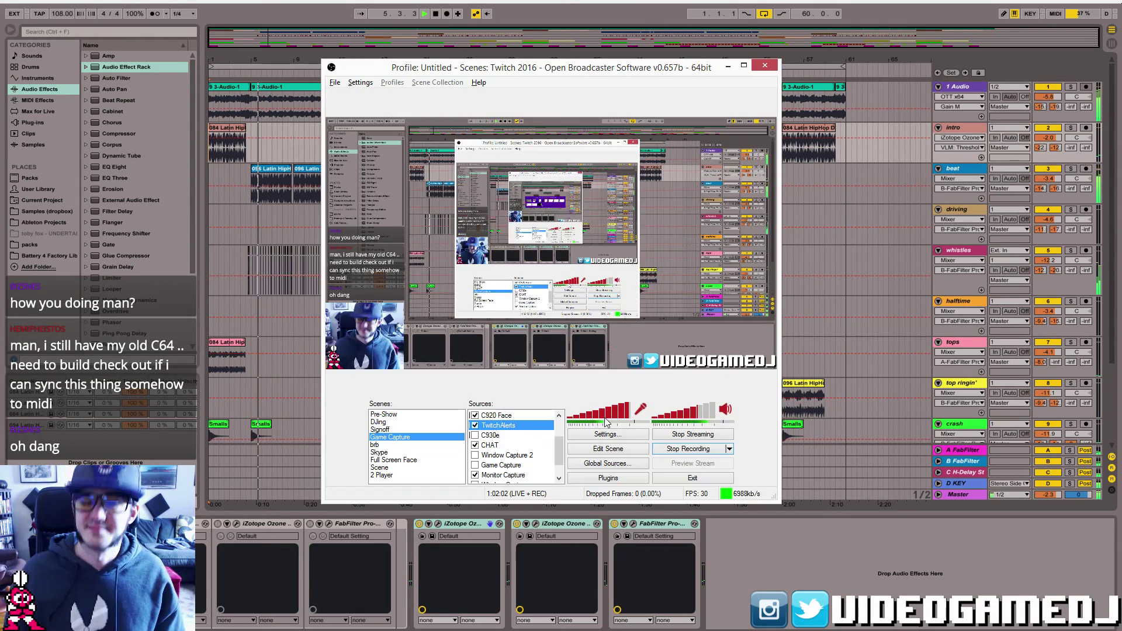
key("alt+Tab")
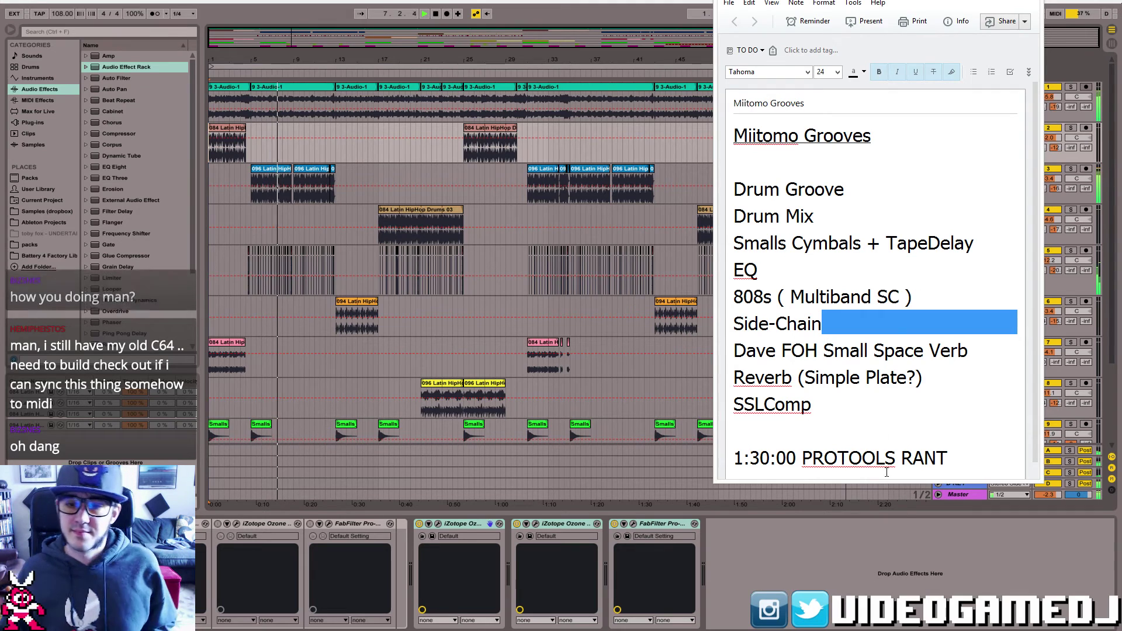
double_click(829, 437)
left_click_drag(829, 437, 930, 455)
double_click(908, 452)
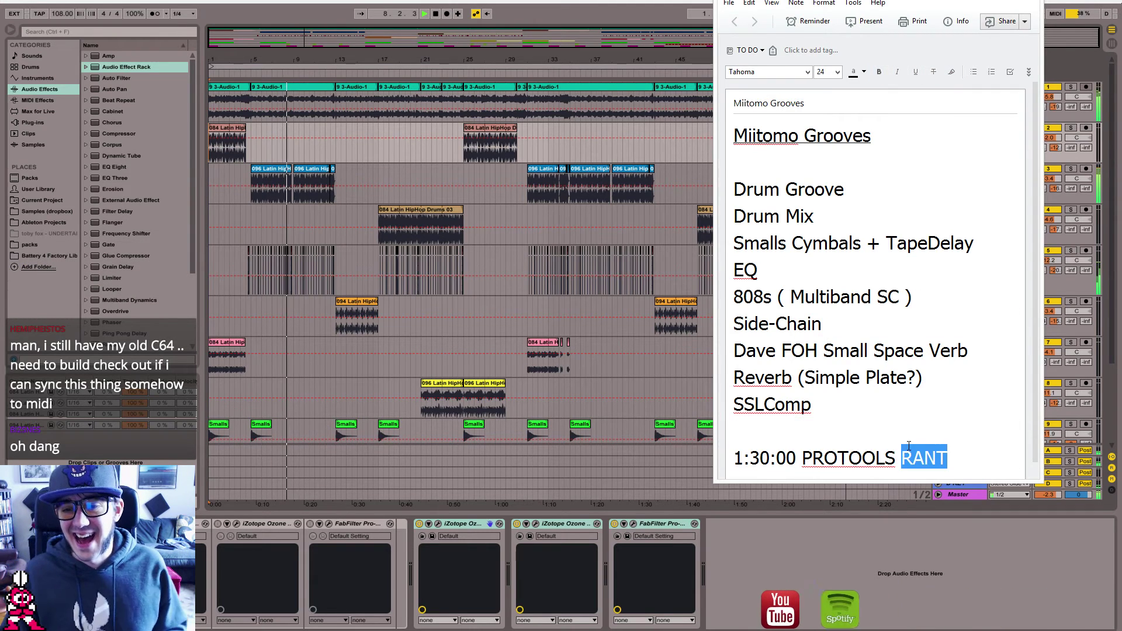
double_click(865, 437)
left_click(855, 434)
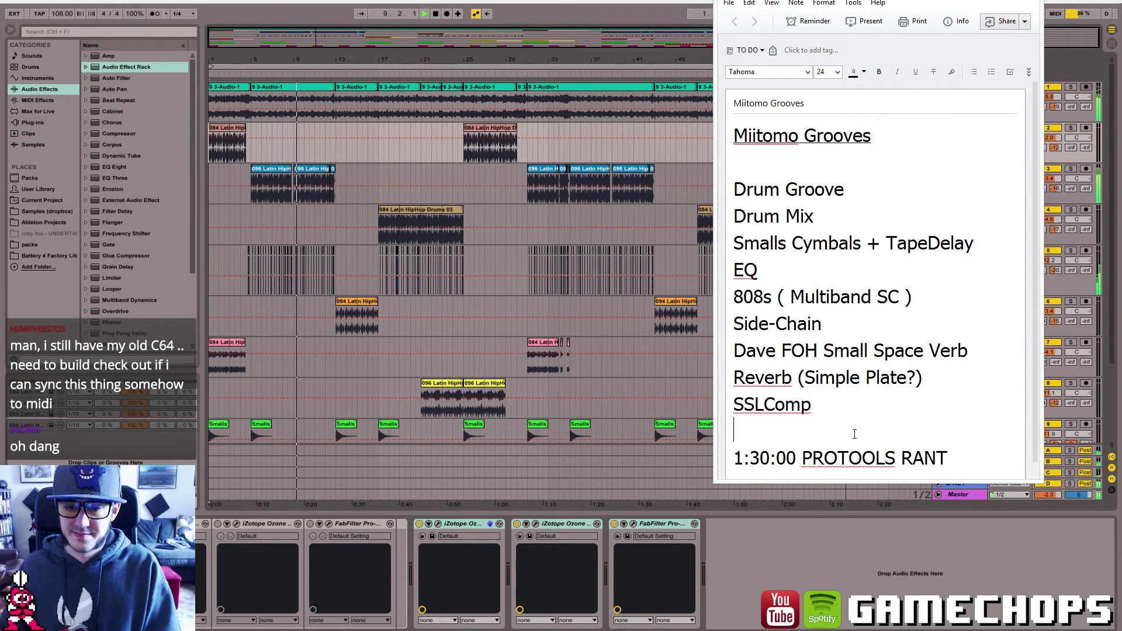
key("Return")
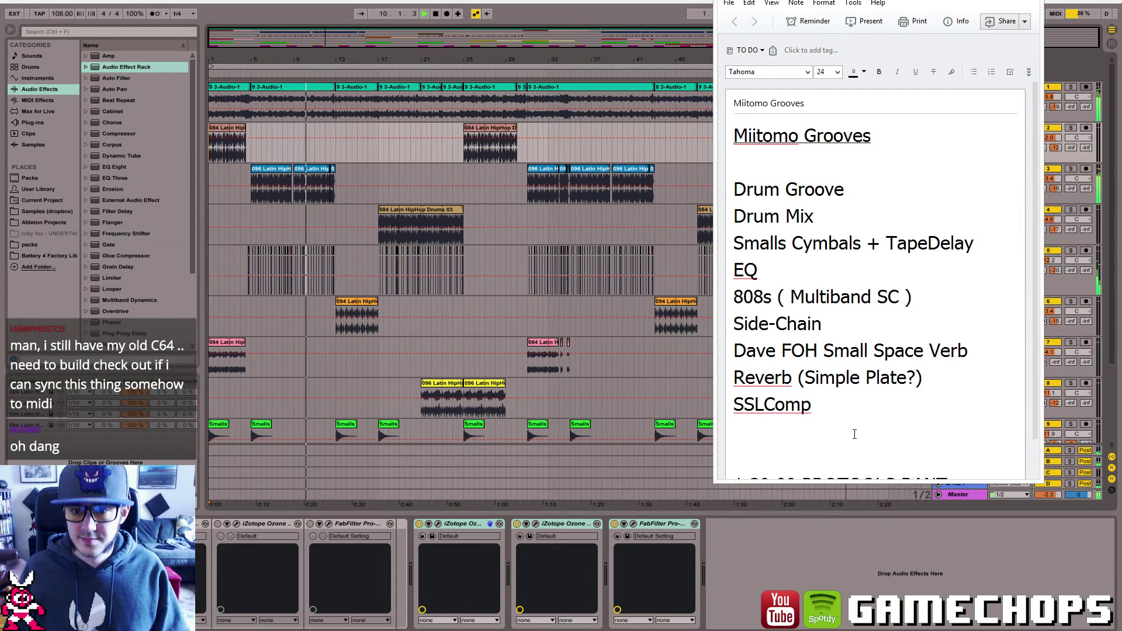
type("MAKEW")
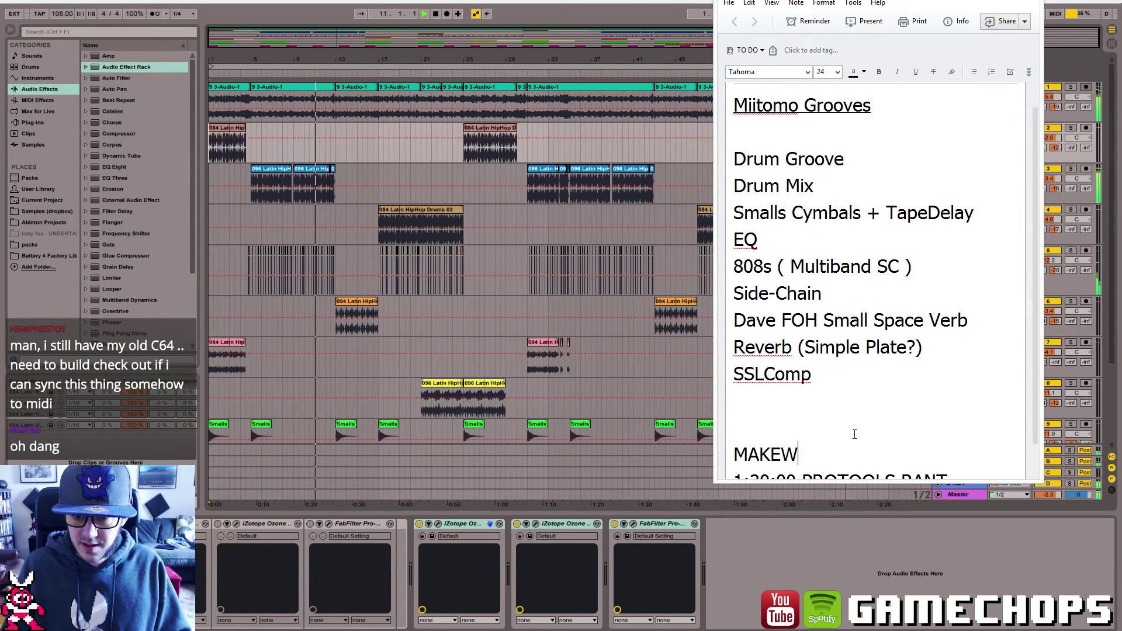
key("BackSpace")
type("HIGHLIGHT")
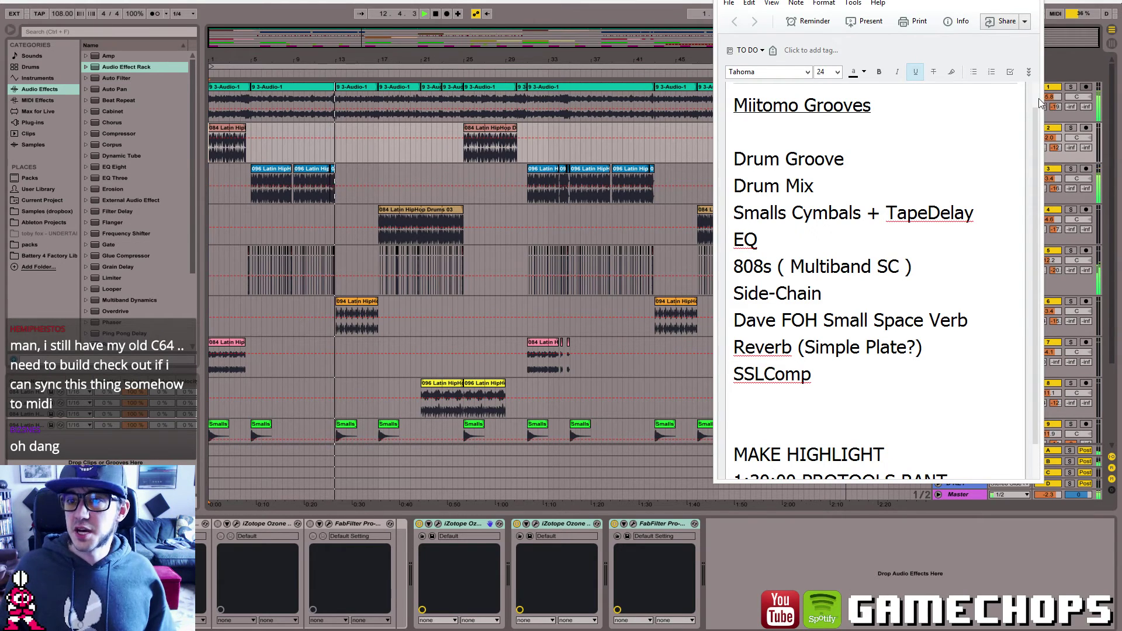
key("ctrl+Home")
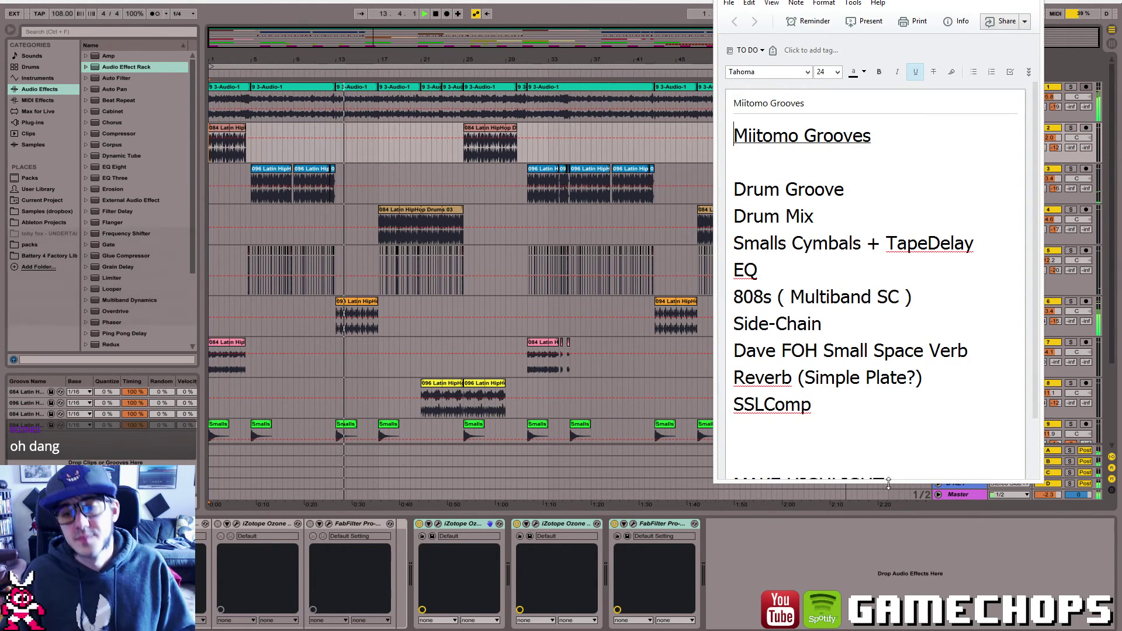
left_click_drag(883, 482, 883, 430)
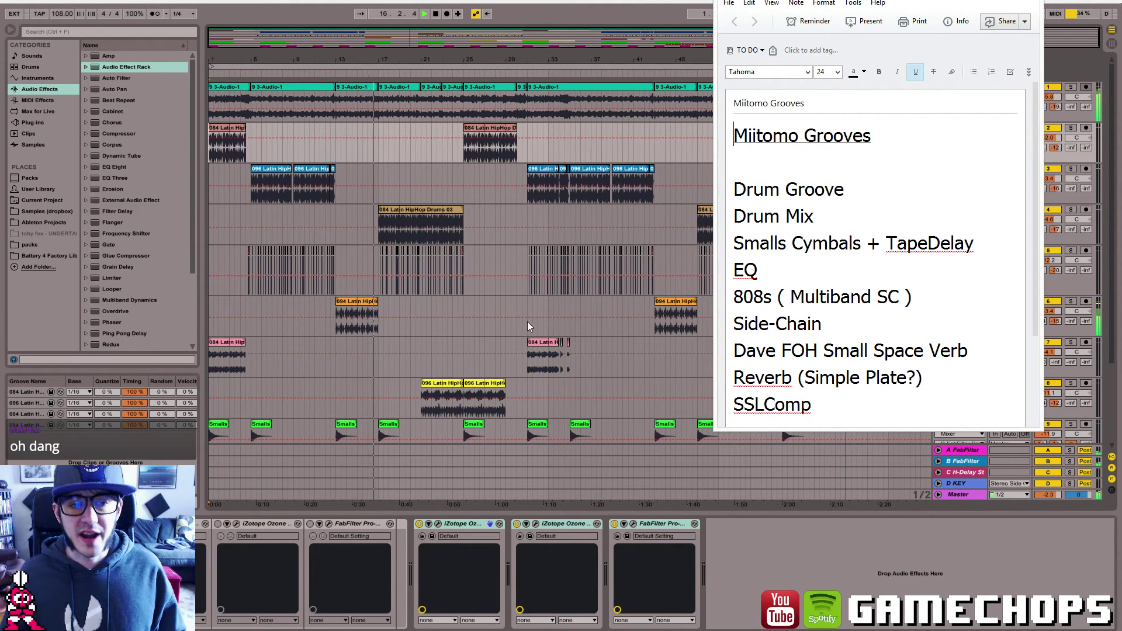
- Switch back to Ableton Live, select the halftime track, and step down through the tracks below to check their devices
left_click(373, 310)
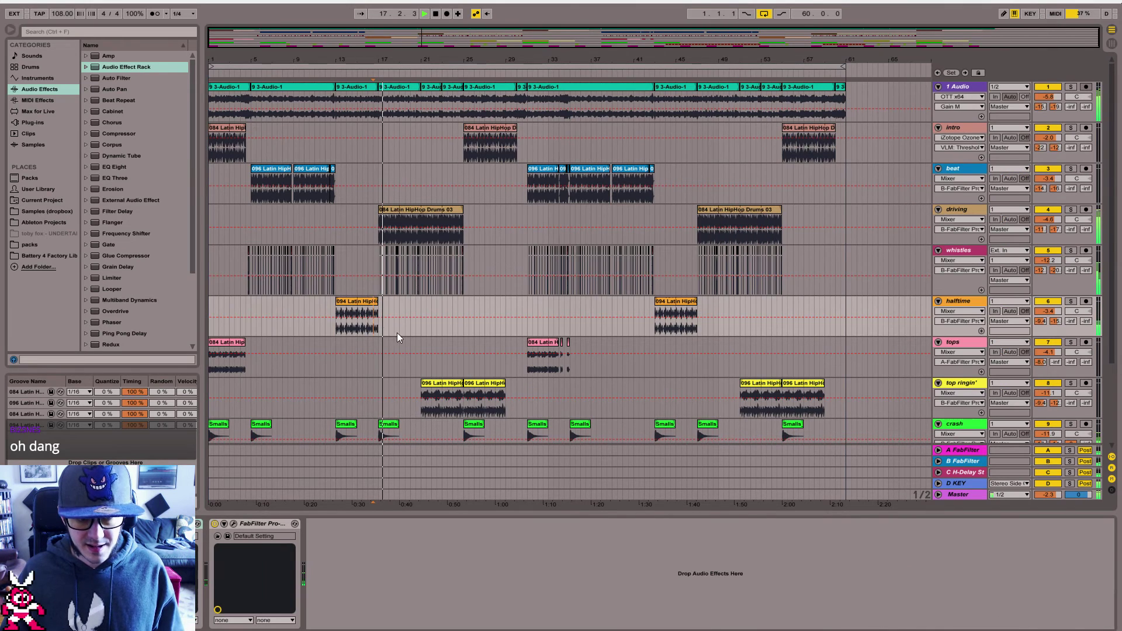
key("Down")
key("Down")
key("Down")
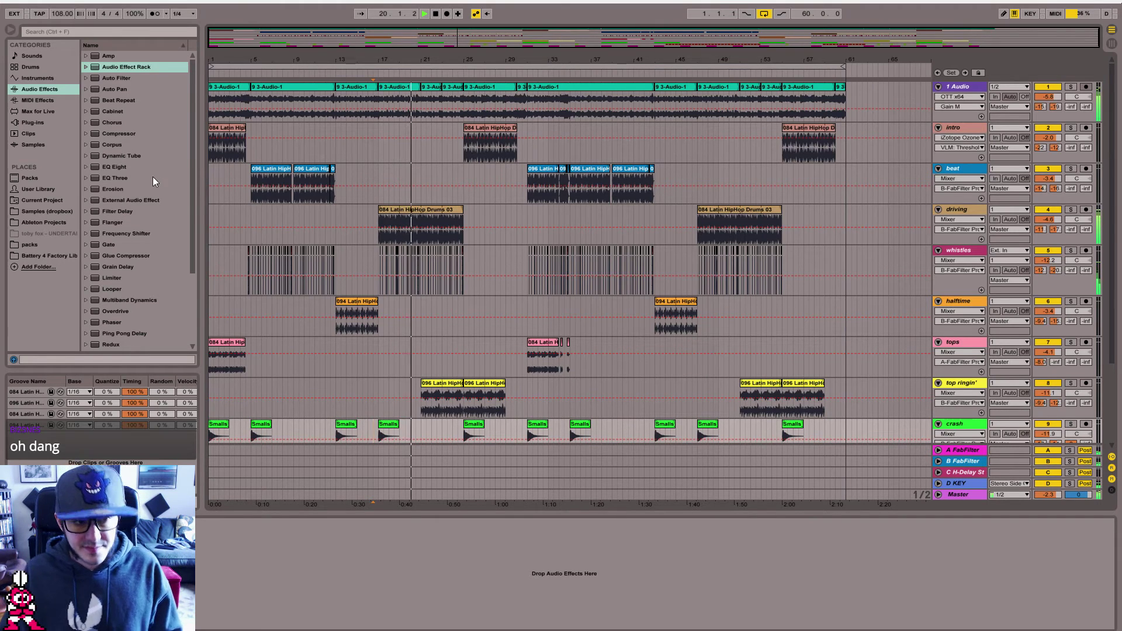
- Add FabFilter Pro-Q 2 to the crash track and raise its low cut to about 348 Hz
left_click(32, 122)
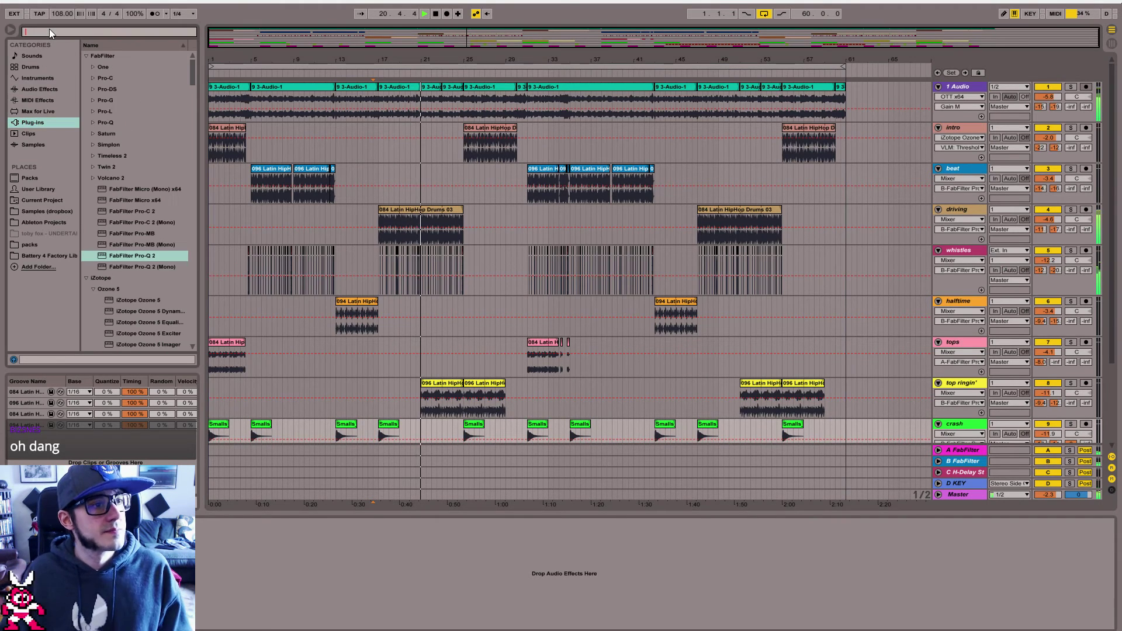
left_click_drag(147, 256, 149, 259)
left_click_drag(398, 392, 410, 433)
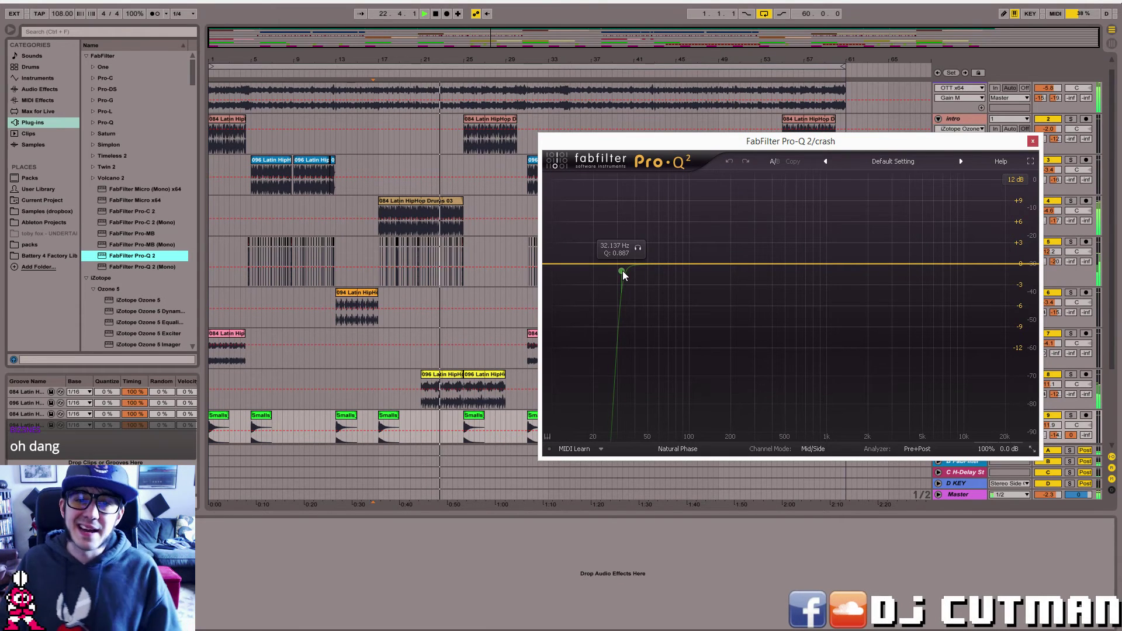
left_click_drag(621, 271, 772, 264)
left_click(563, 374)
left_click(581, 408)
left_click(602, 484)
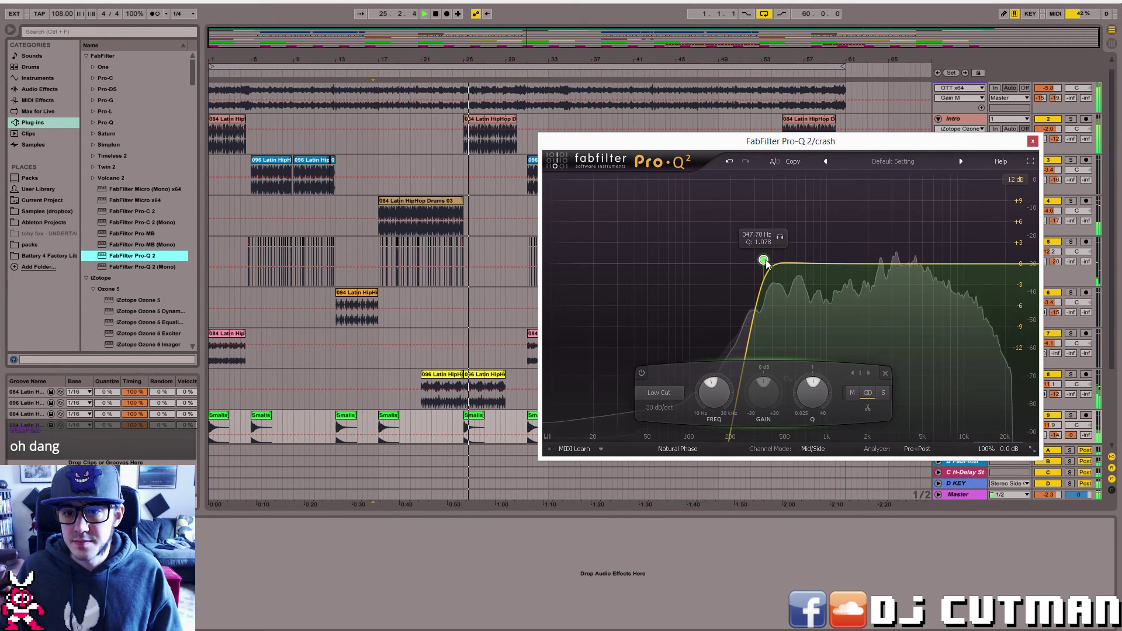
left_click(1026, 142)
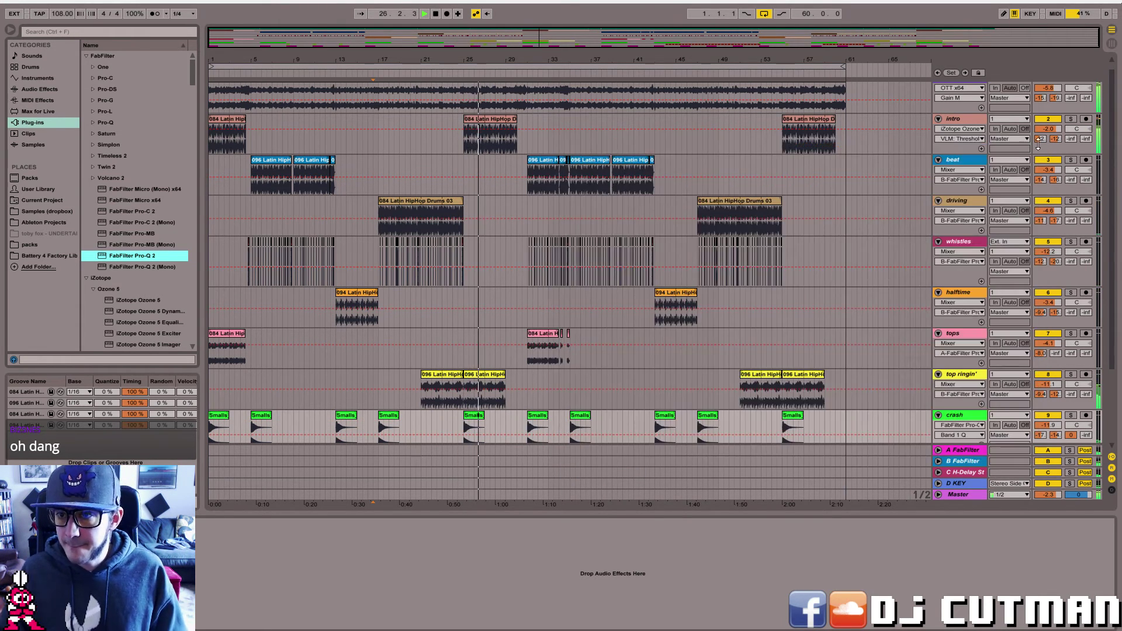
- Copy the crash track's Pro-Q 2 low cut onto the ride track and move its window clear of the tracks above
scroll(374, 432, "down", 3)
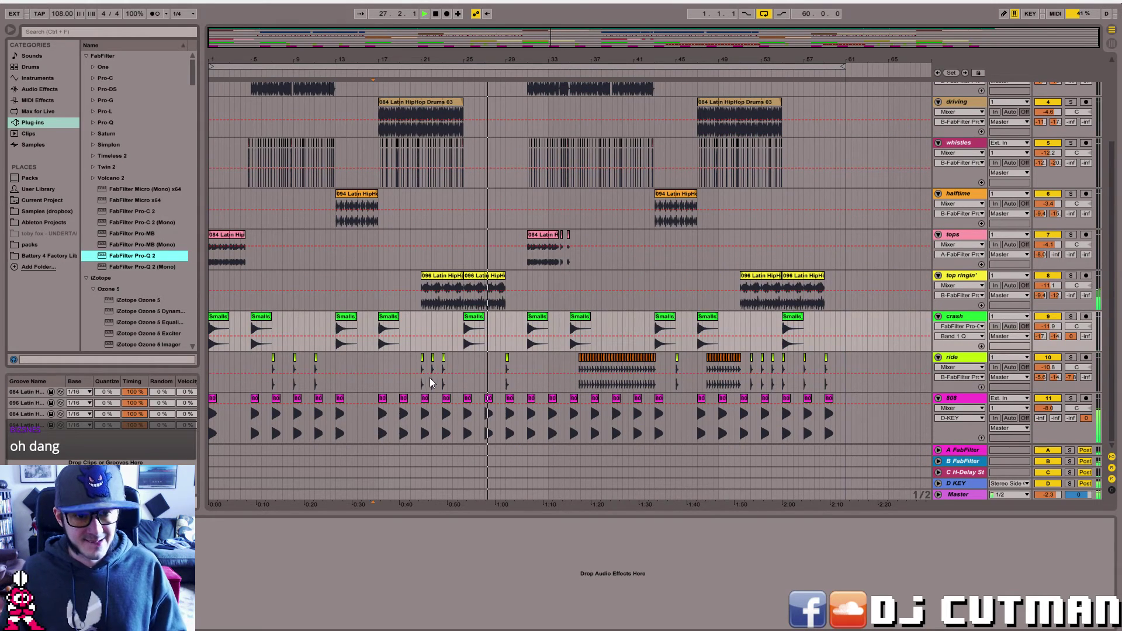
left_click(430, 379)
left_click(463, 334)
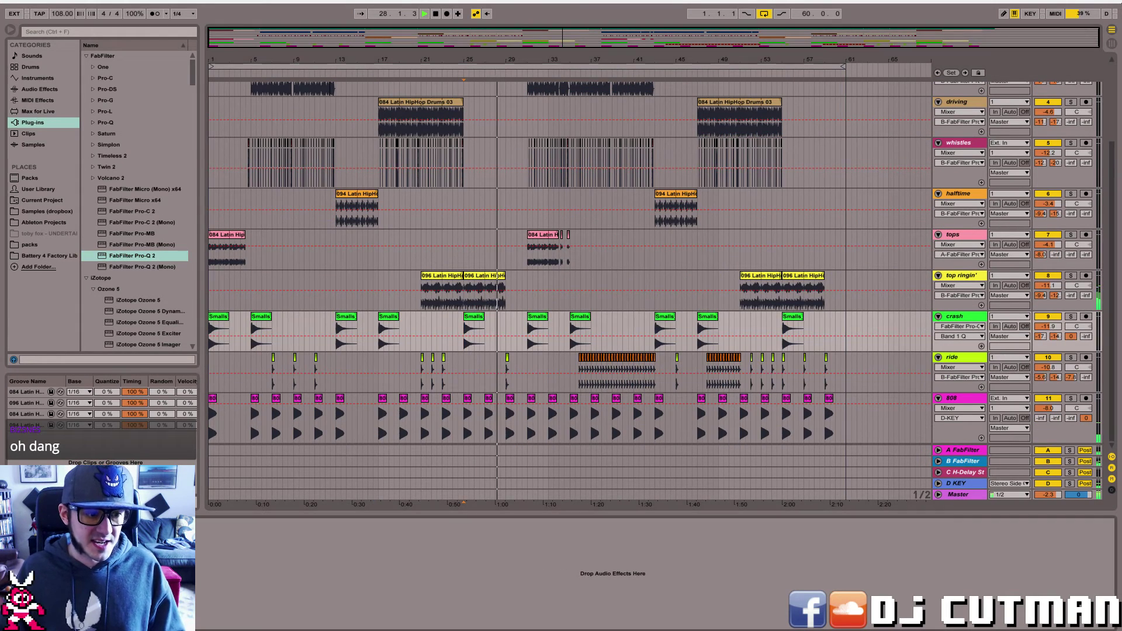
left_click(456, 373)
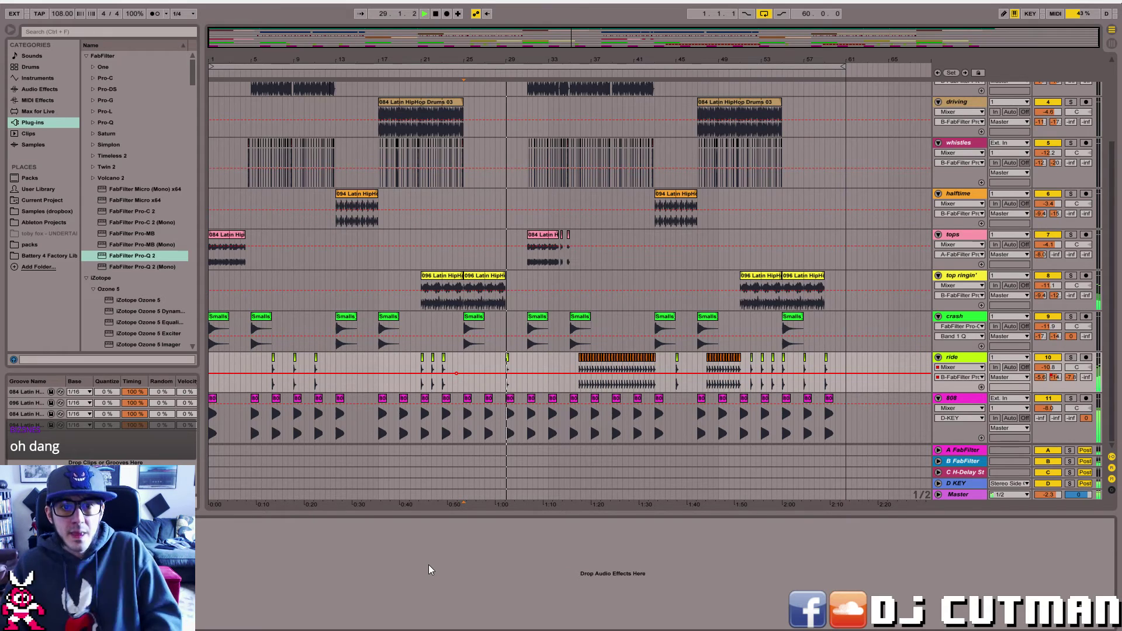
key("ctrl+z")
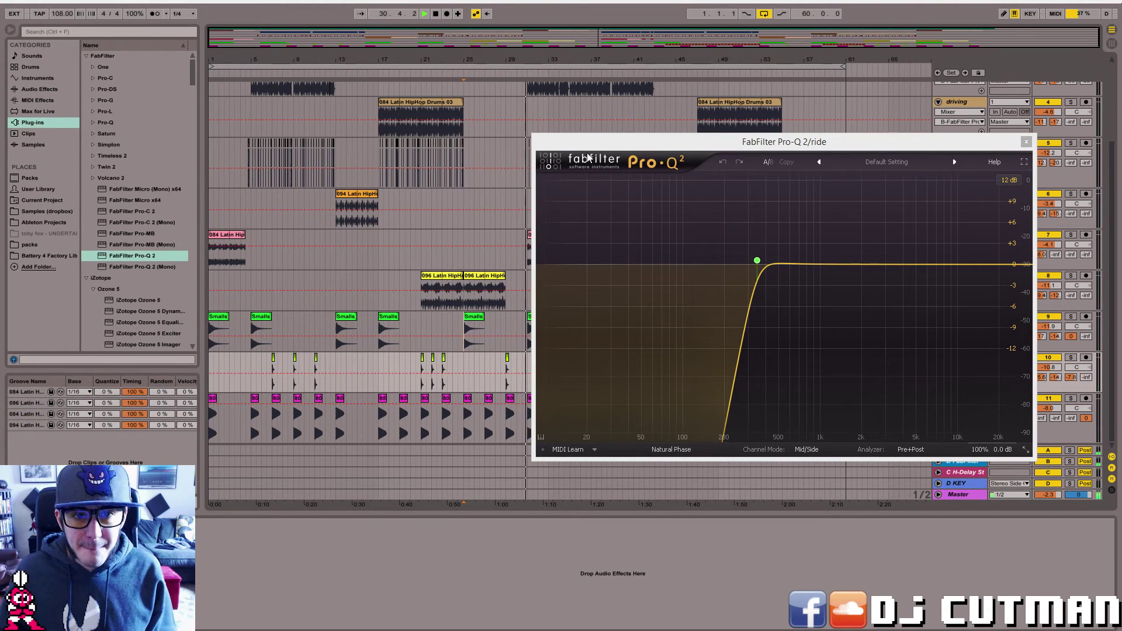
left_click_drag(789, 142, 766, 354)
- Play the breakdown leading into bar 31, starting from about bar 28
left_click(1108, 199)
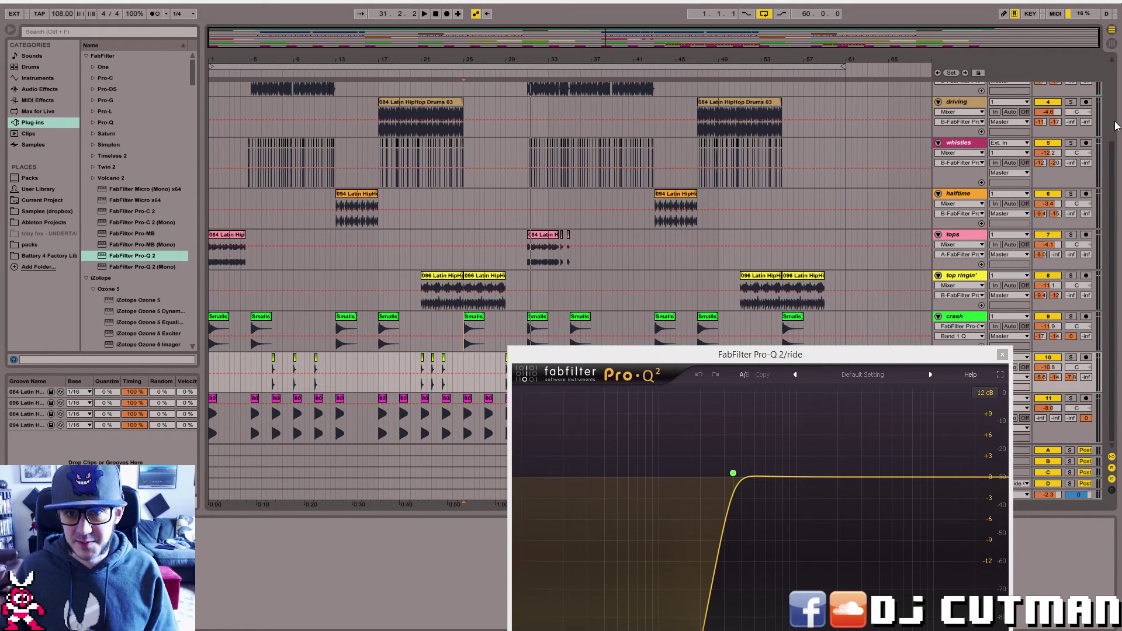
left_click_drag(239, 63, 440, 131)
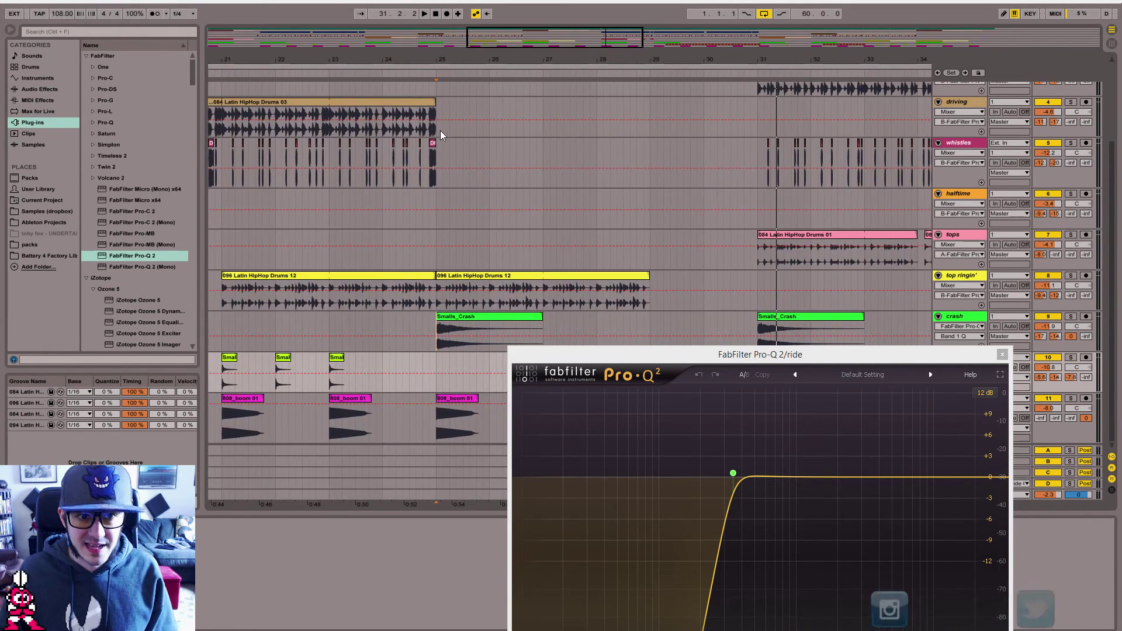
left_click(465, 145)
left_click(625, 130)
key("space")
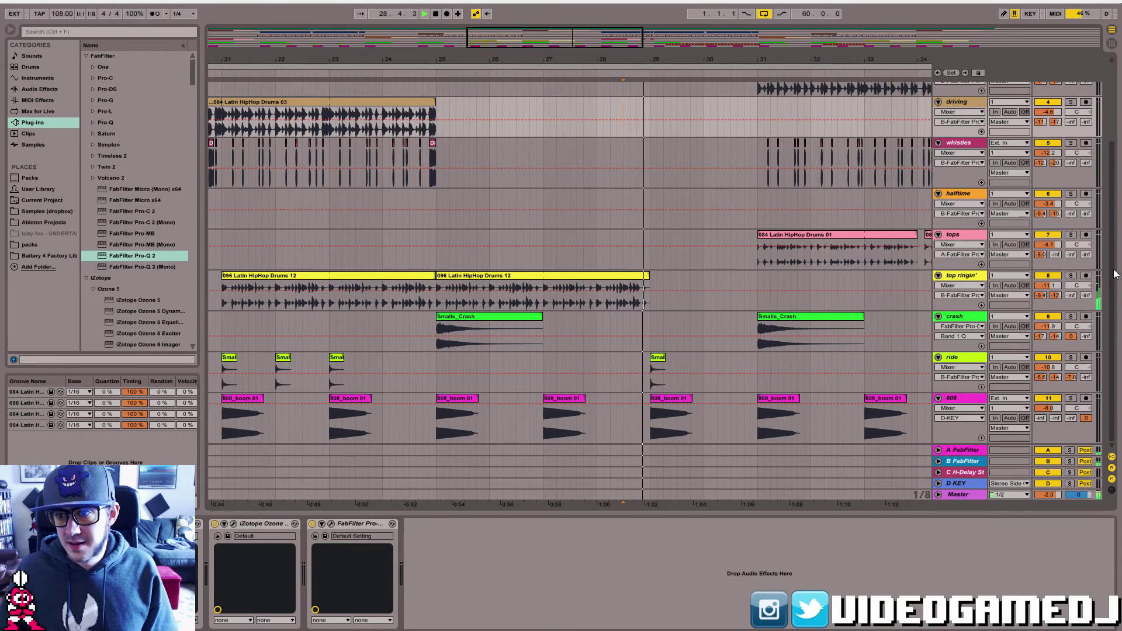
- Paste the DM-WHI 07 clip on the whistles track before bar 31, shift it slightly ahead of beat 30.4, and audition it
scroll(1114, 165, "up", 5)
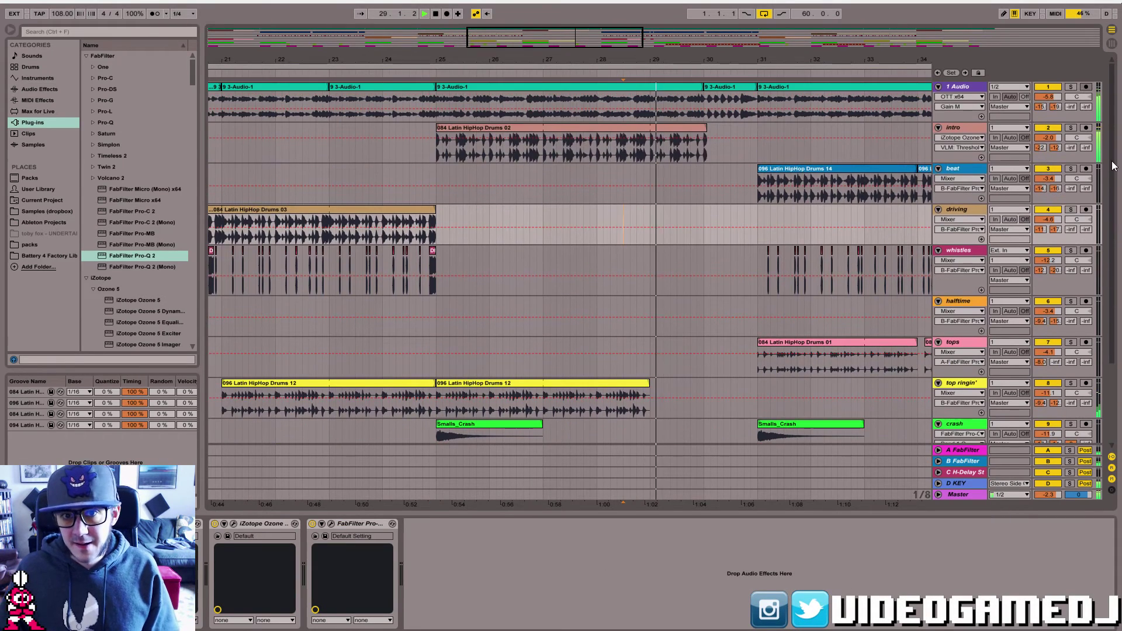
left_click(745, 257)
key("ctrl+v")
left_click_drag(608, 39, 608, 105)
key("space")
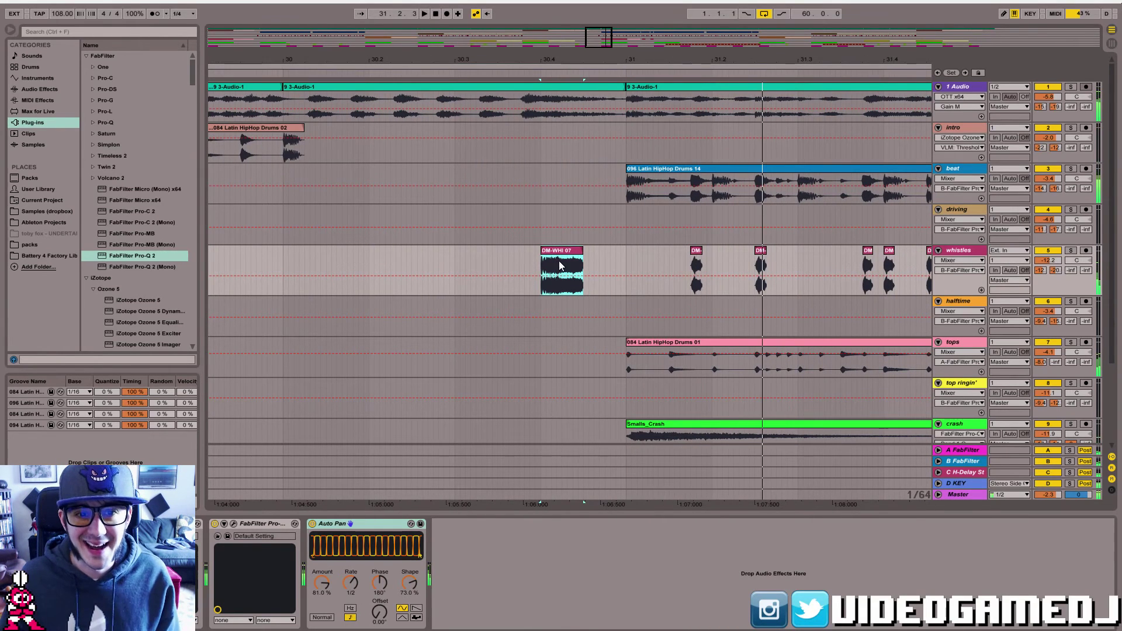
left_click_drag(560, 265, 546, 257)
key("space")
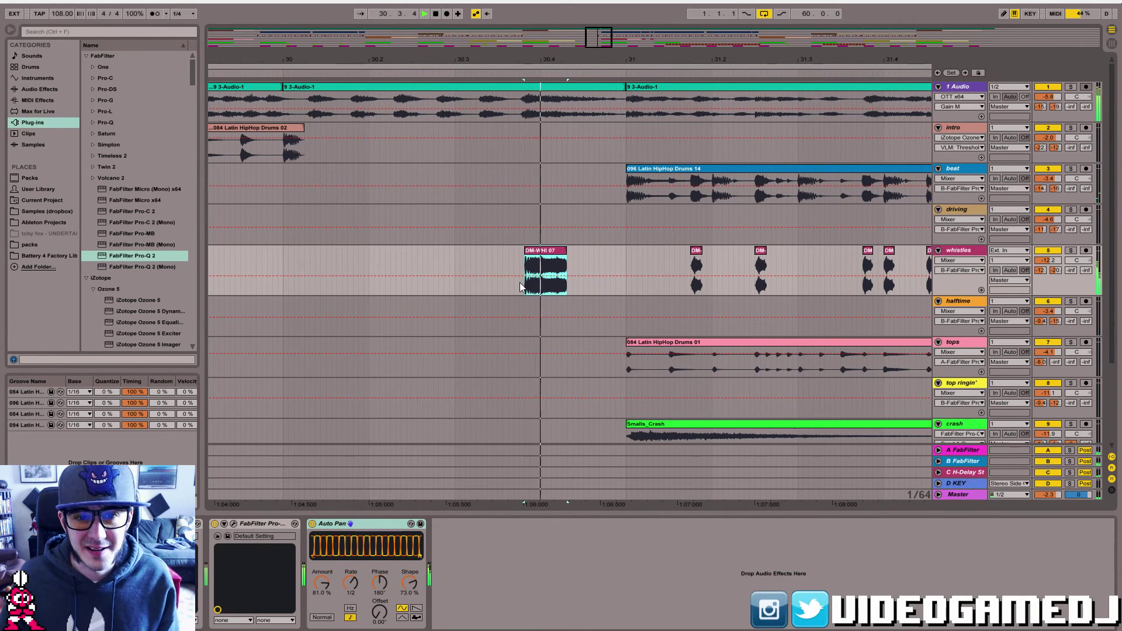
- Split the pasted whistle clip, move its tail up against bar 31, and fill the gap with duplicates of its opening slice
left_click(546, 268)
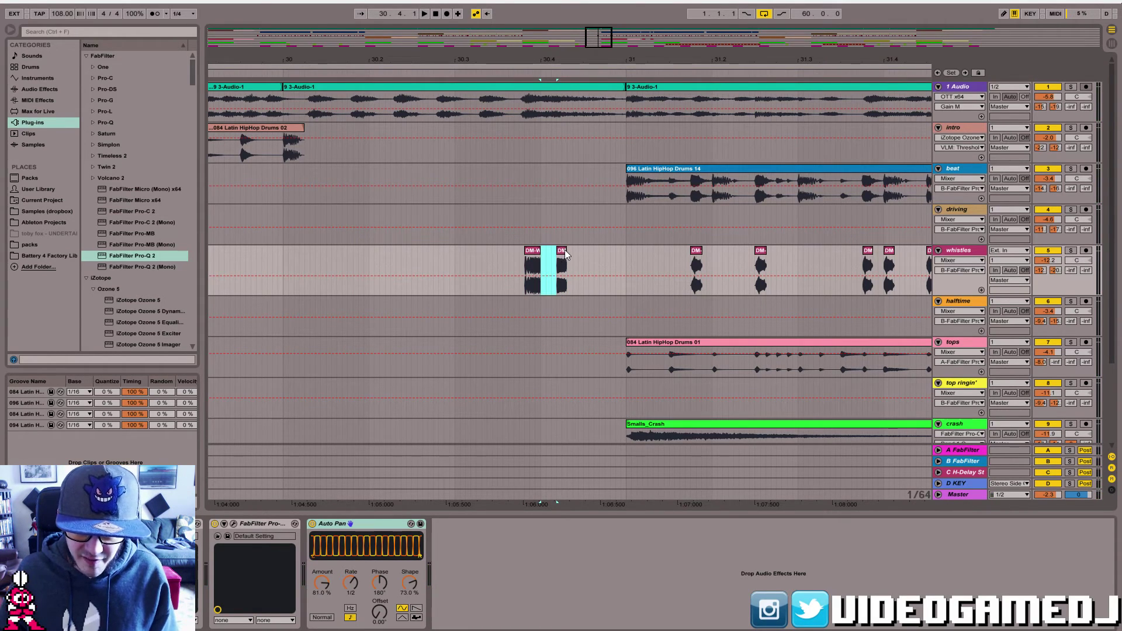
left_click_drag(565, 250, 624, 257)
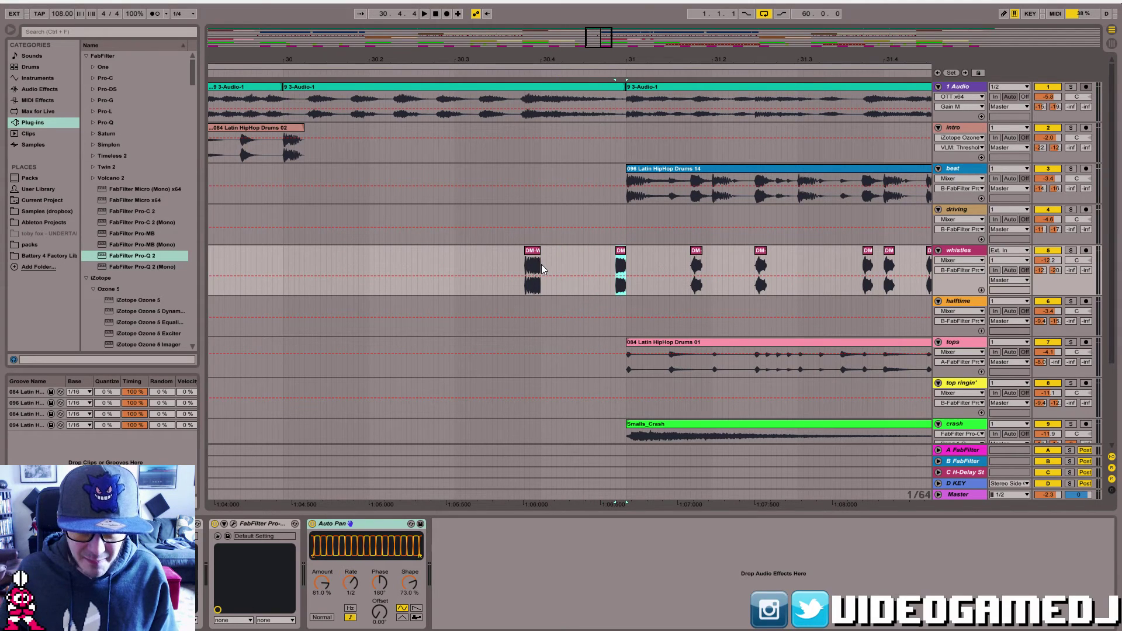
key("ctrl+d")
key("ctrl+d")
key("ctrl+d")
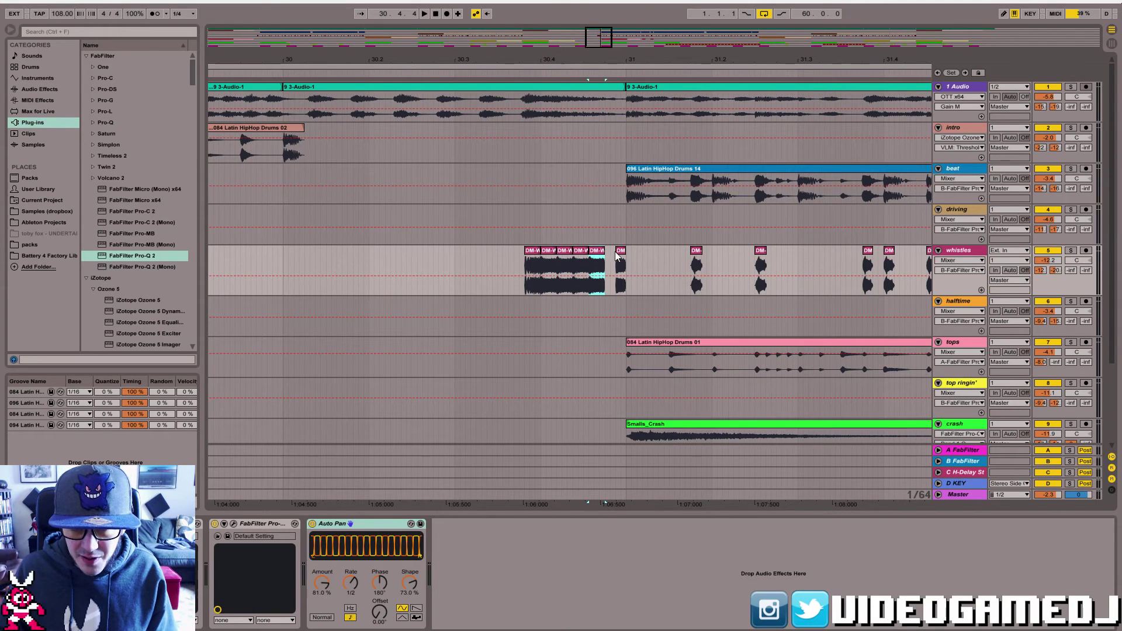
left_click_drag(619, 248, 621, 249)
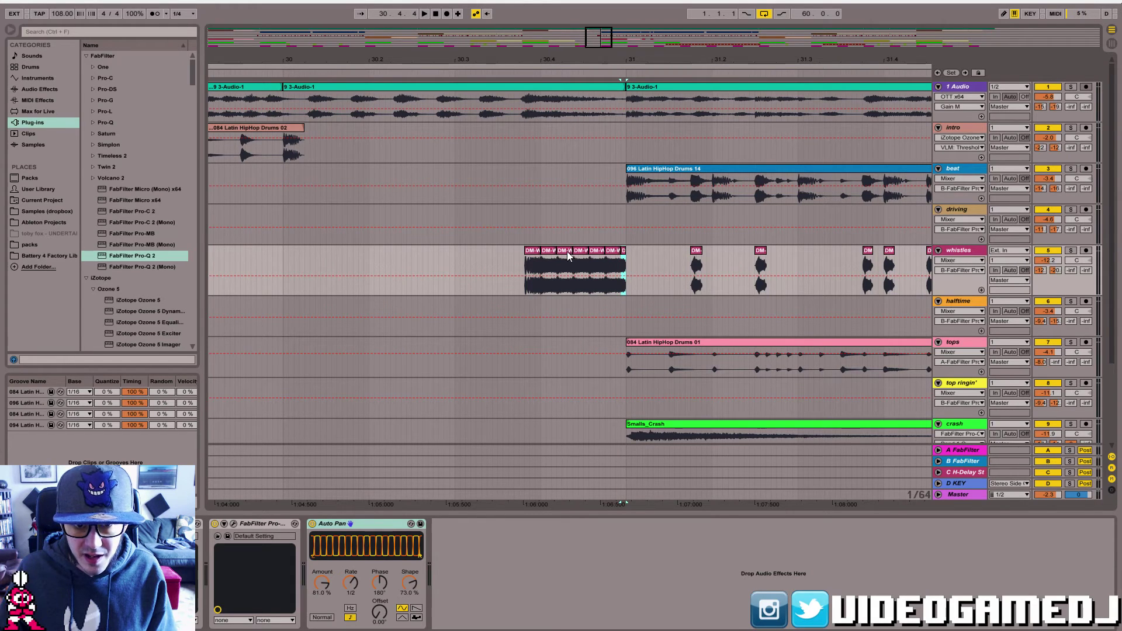
- Select a shorter slice after the first whistle piece and duplicate it repeatedly up to the tail at bar 31
left_click_drag(556, 261, 546, 262)
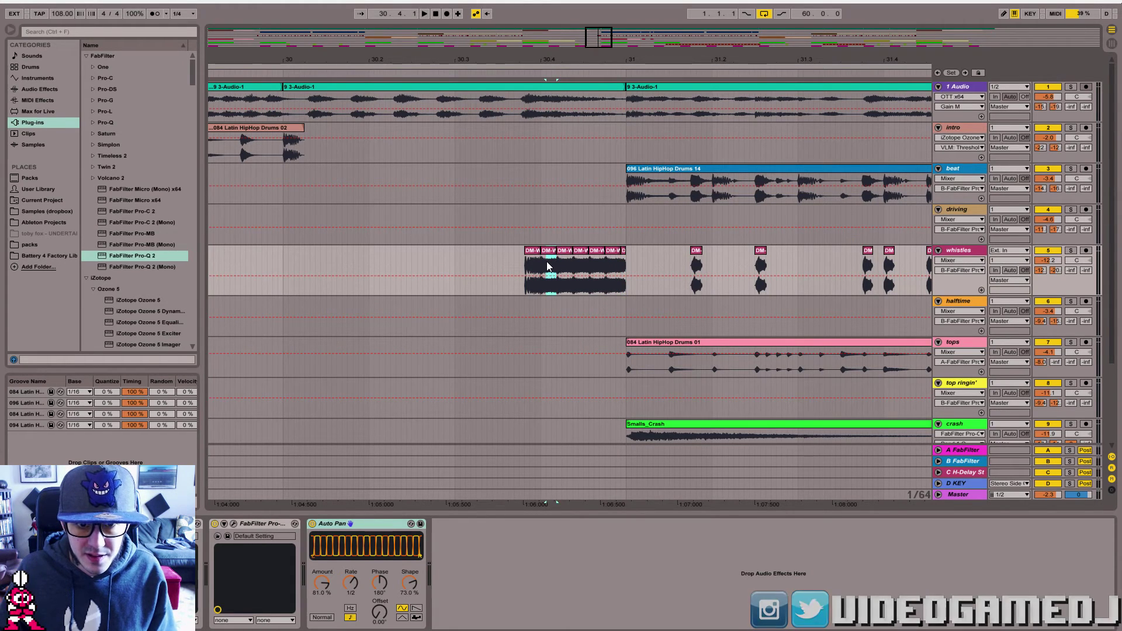
key("ctrl+d")
key("ctrl+d")
key("ctrl+d")
key("ctrl+d")
key("ctrl+d")
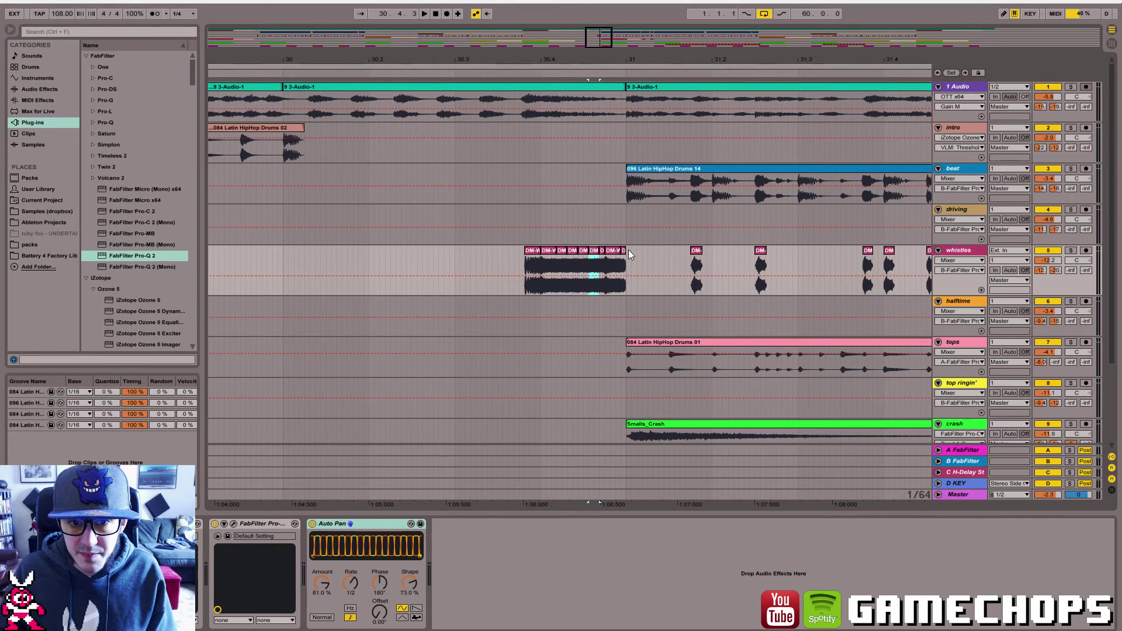
key("ctrl+d")
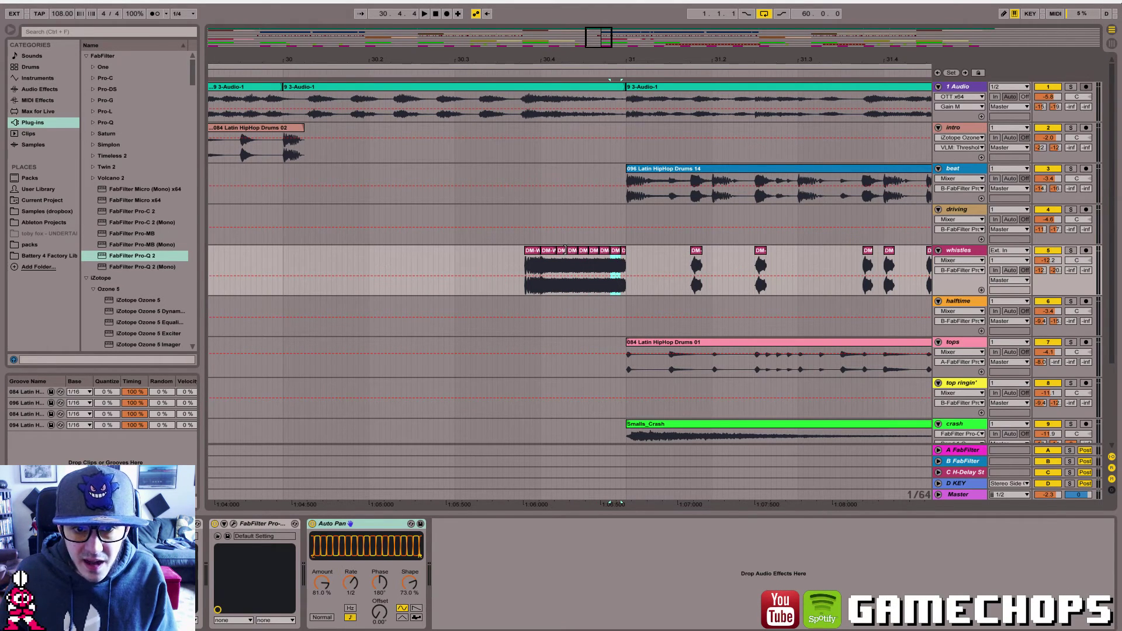
- Shift the run of short whistle slices slightly earlier and extend the final slice back to close the gap before bar 31
key("ctrl+z")
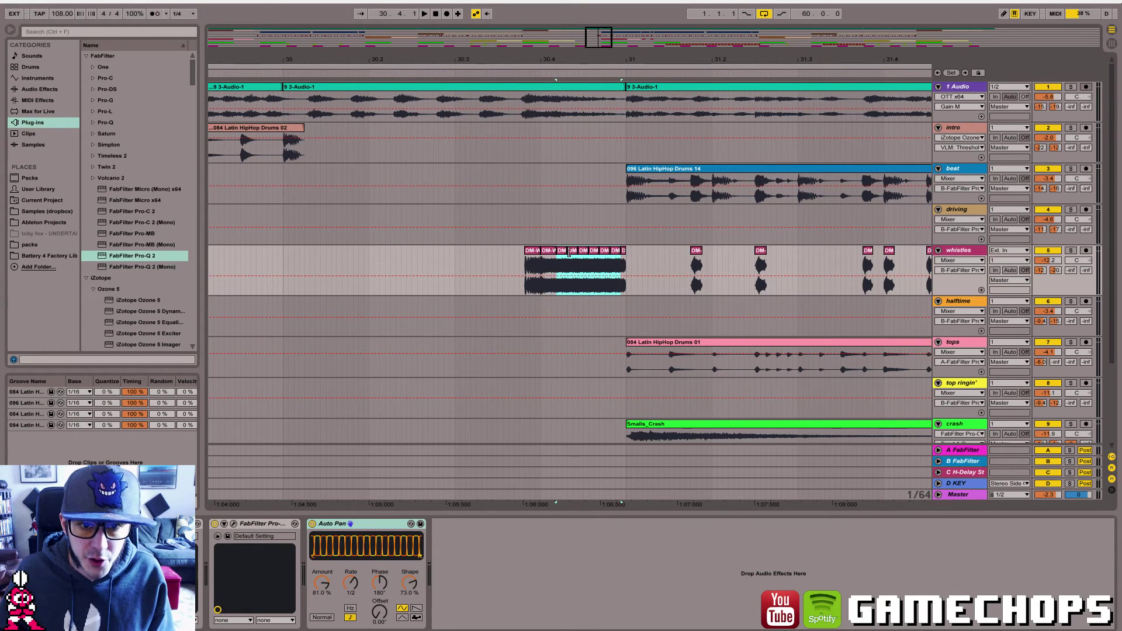
key("ctrl+z")
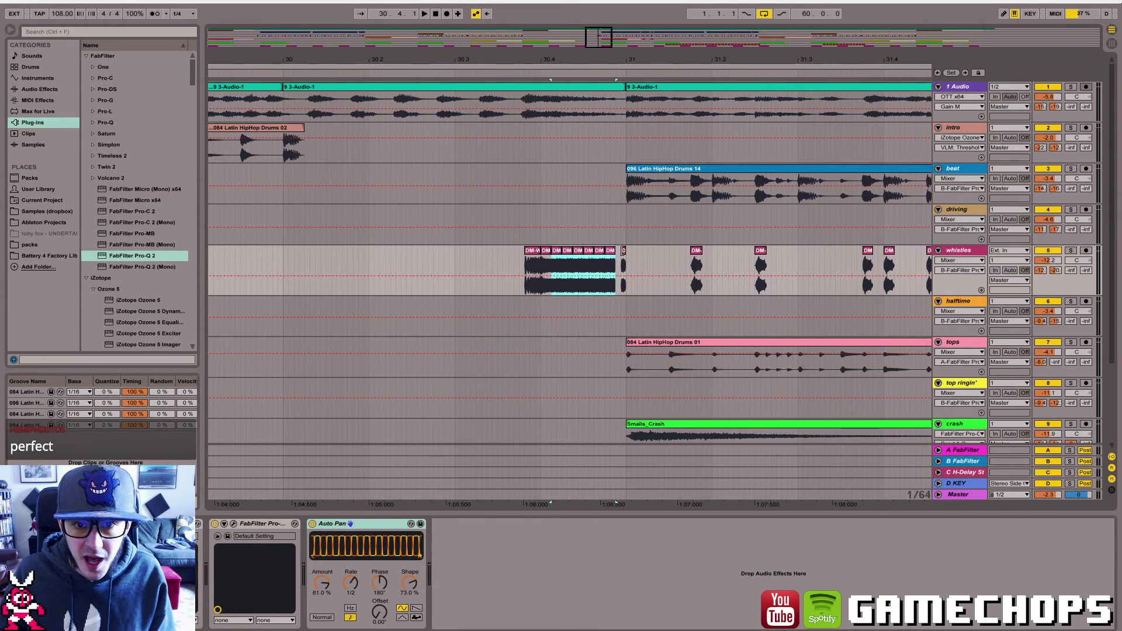
left_click_drag(622, 252, 618, 252)
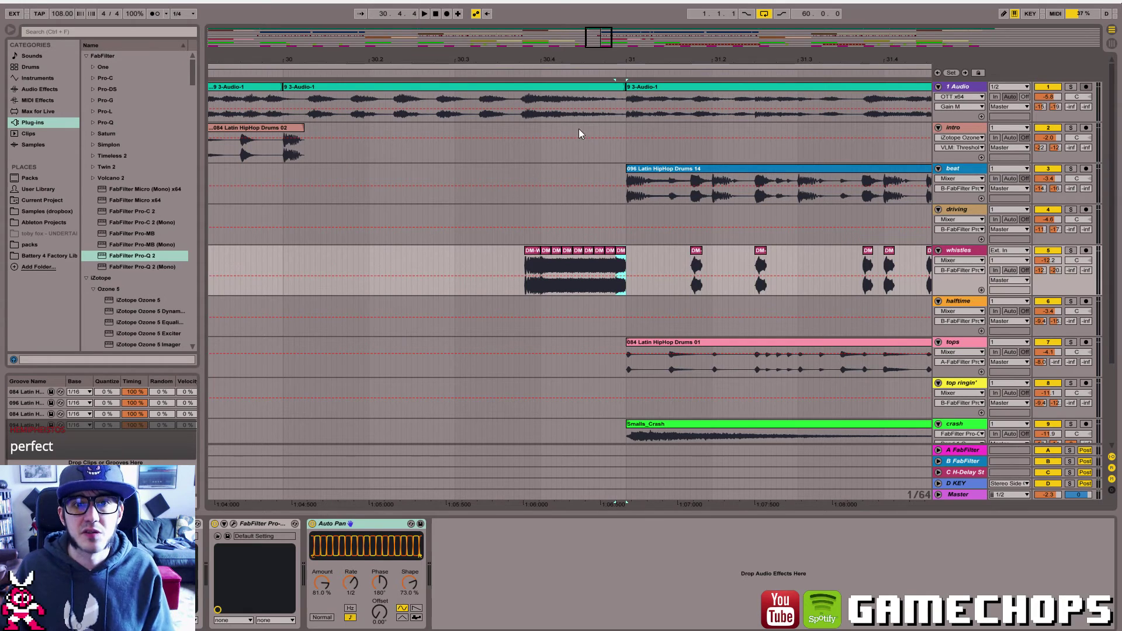
- Solo the whistles track and audition the whistle roll leading into bar 31
left_click(455, 321)
left_click_drag(603, 29, 601, 71)
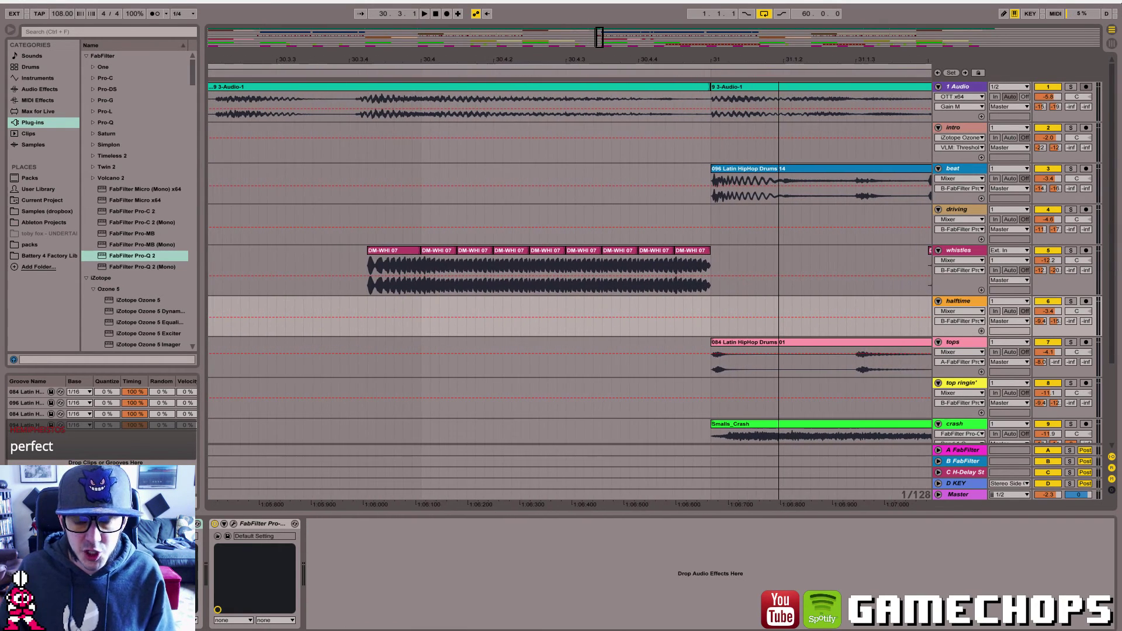
left_click(1070, 250)
left_click(335, 261)
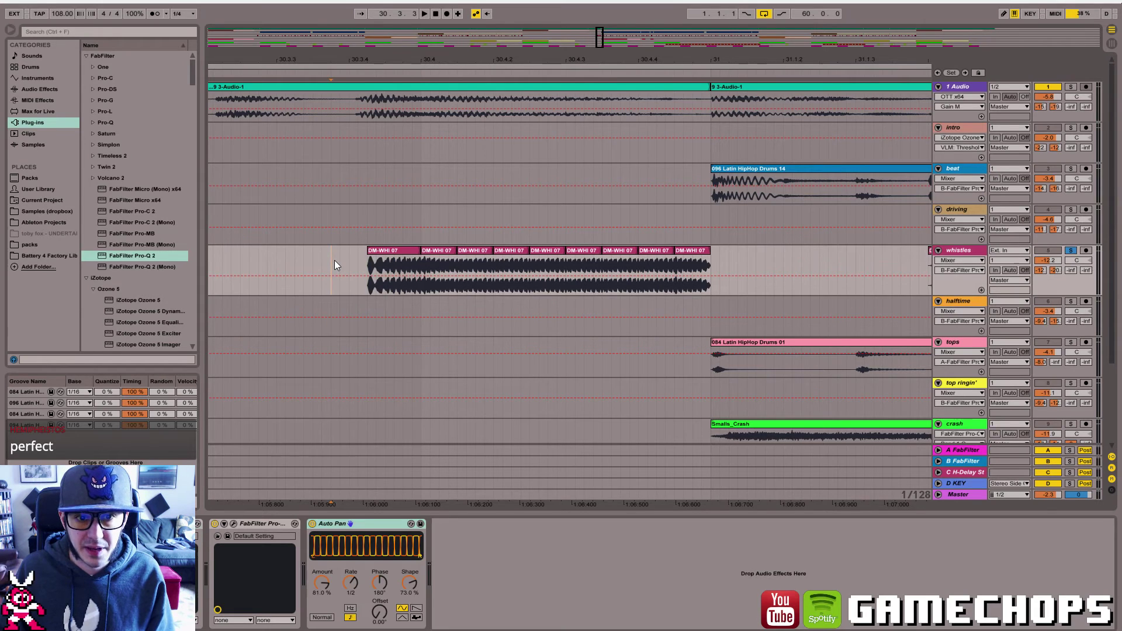
key("space")
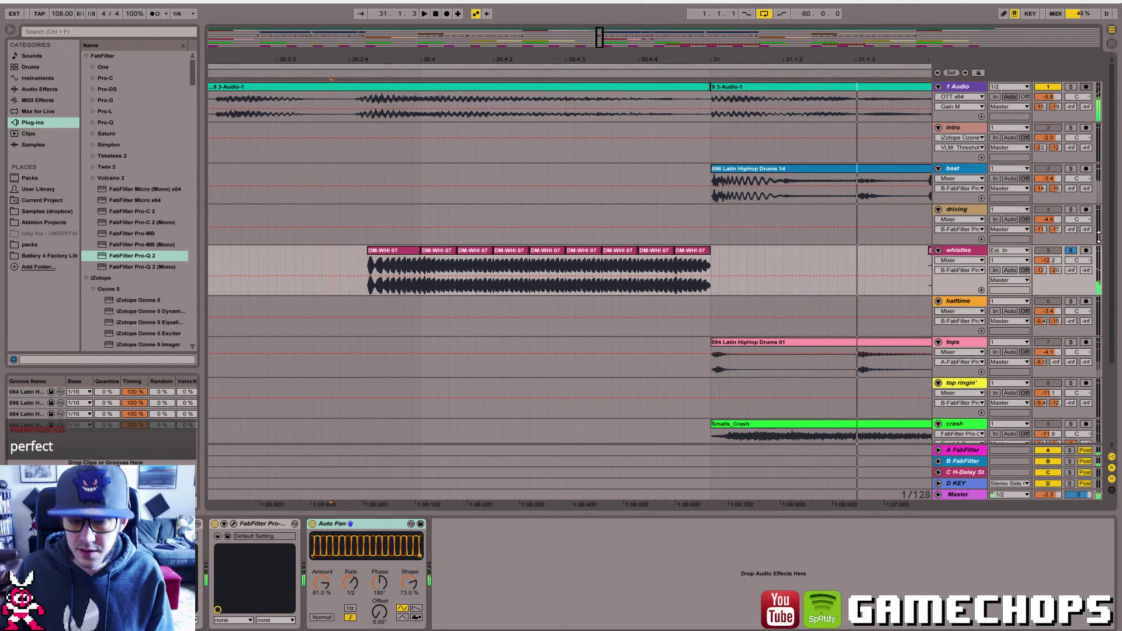
left_click(357, 261)
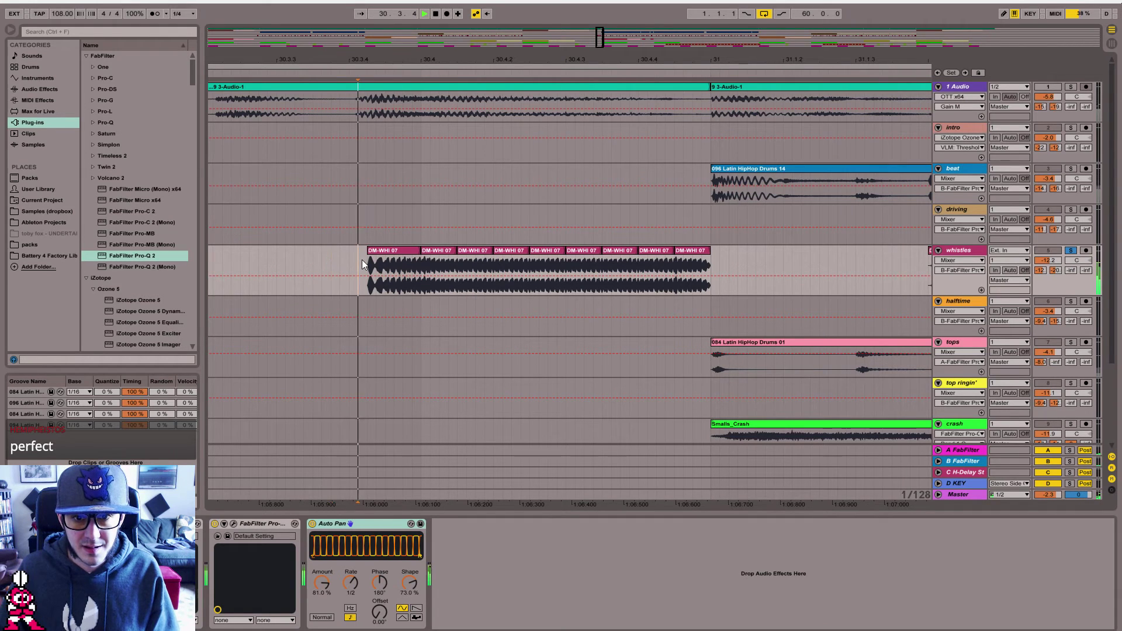
left_click(1069, 251)
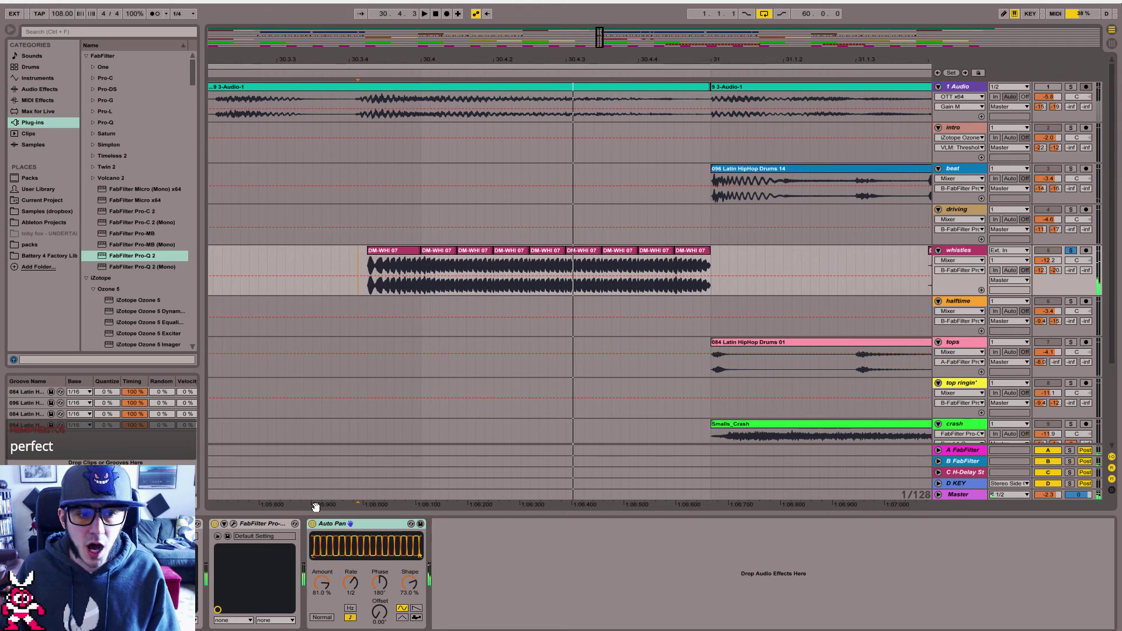
- Automate the whistles track's Auto Pan to turn off from about beat 30.3 through the roll and back on at bar 31
left_click(312, 525)
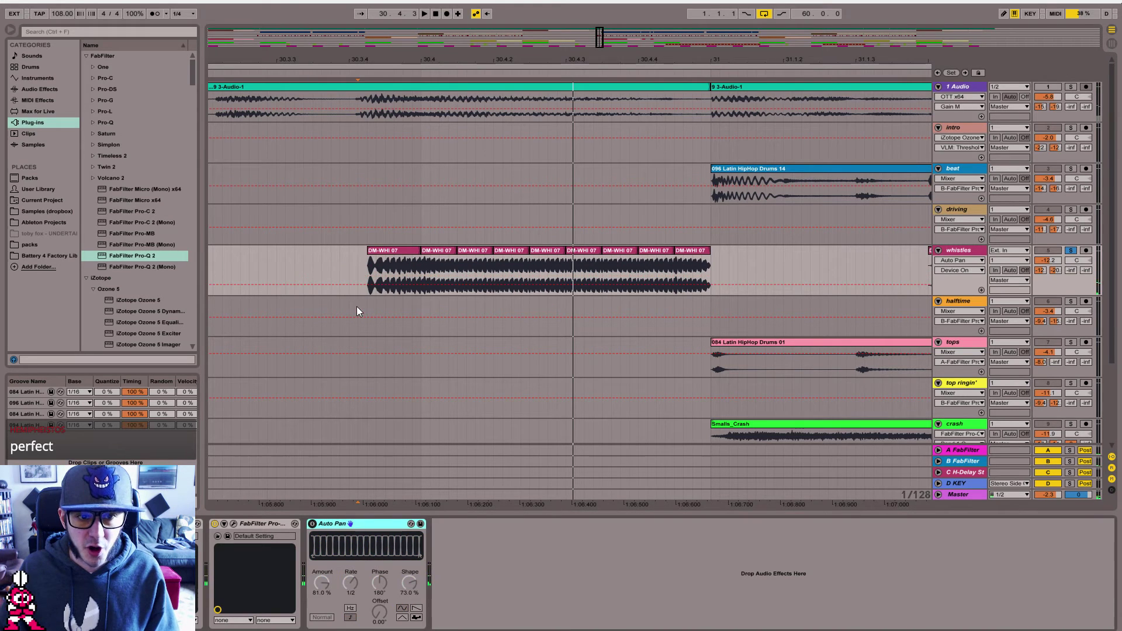
left_click(312, 524)
left_click_drag(365, 279, 793, 258)
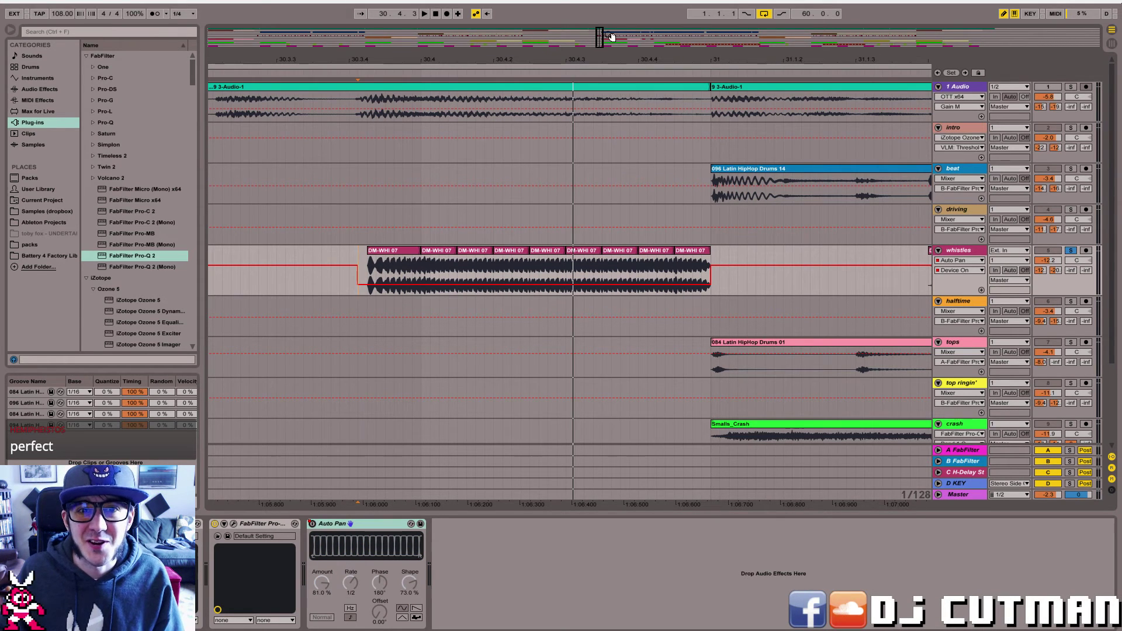
left_click_drag(605, 41, 603, 21)
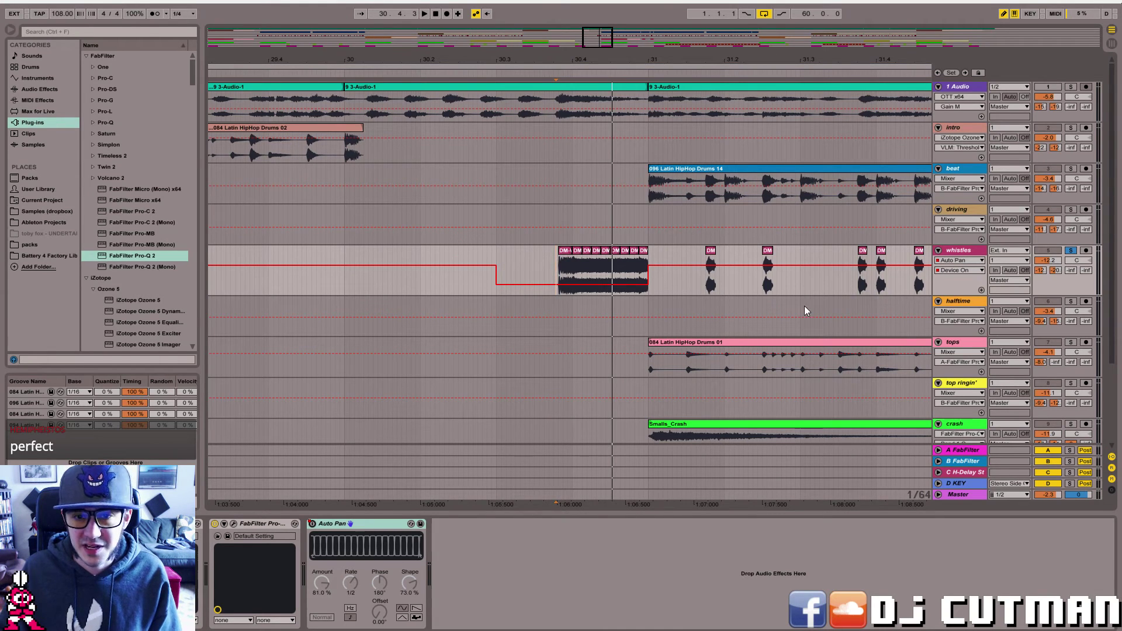
left_click_drag(593, 44, 591, 34)
- Turn off the whistles solo and play the transition into bar 31 in the full mix from bar 29
left_click(335, 191)
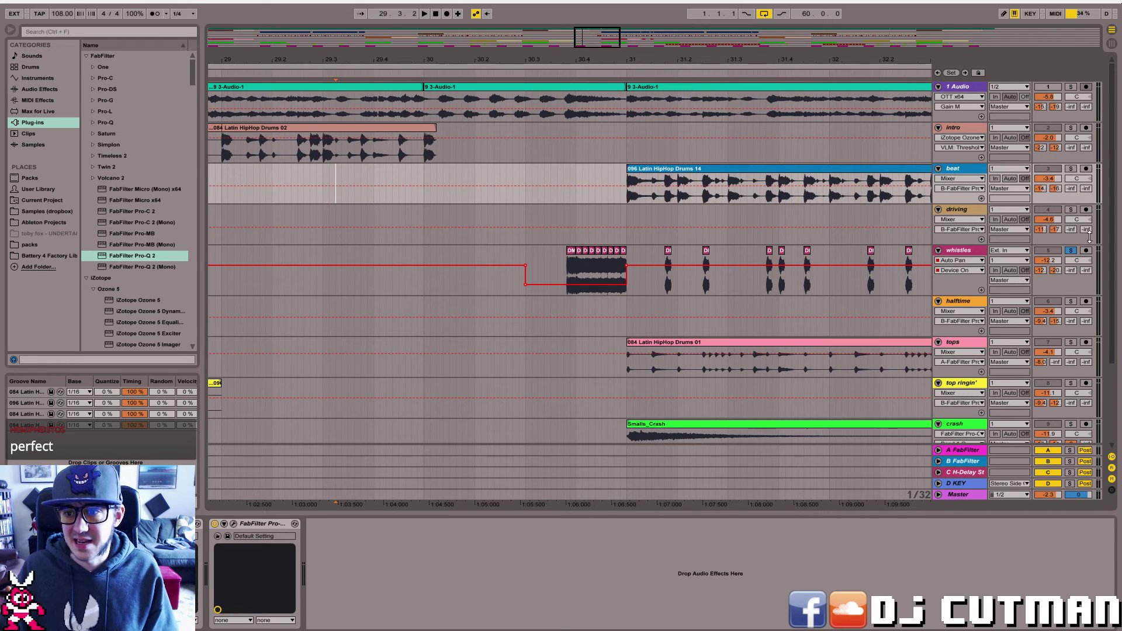
left_click(1071, 251)
key("space")
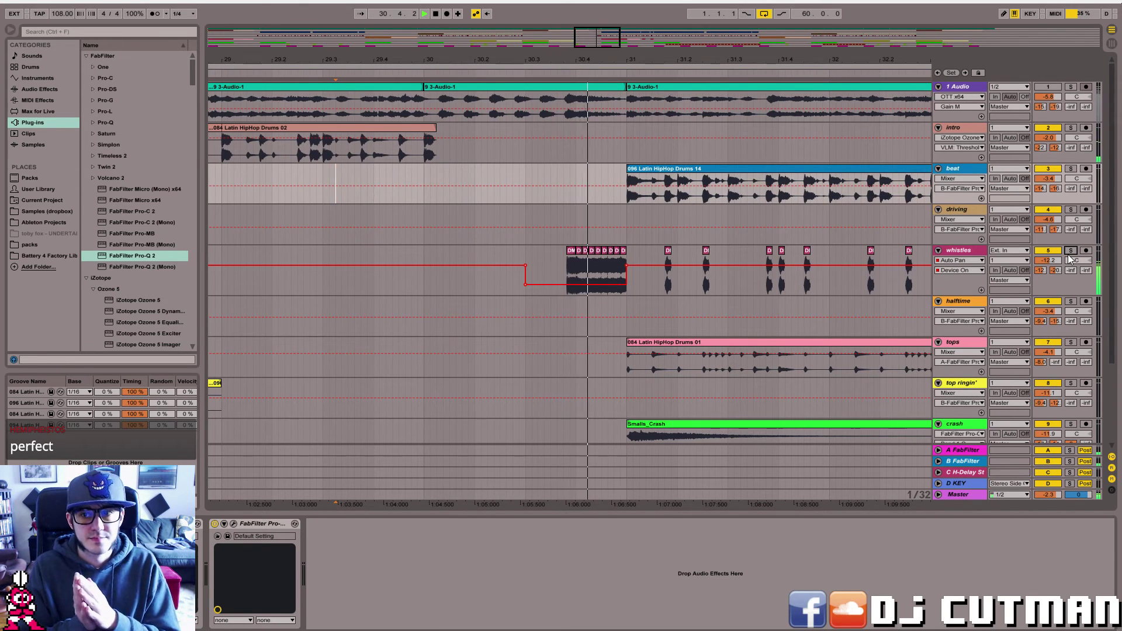
key("space")
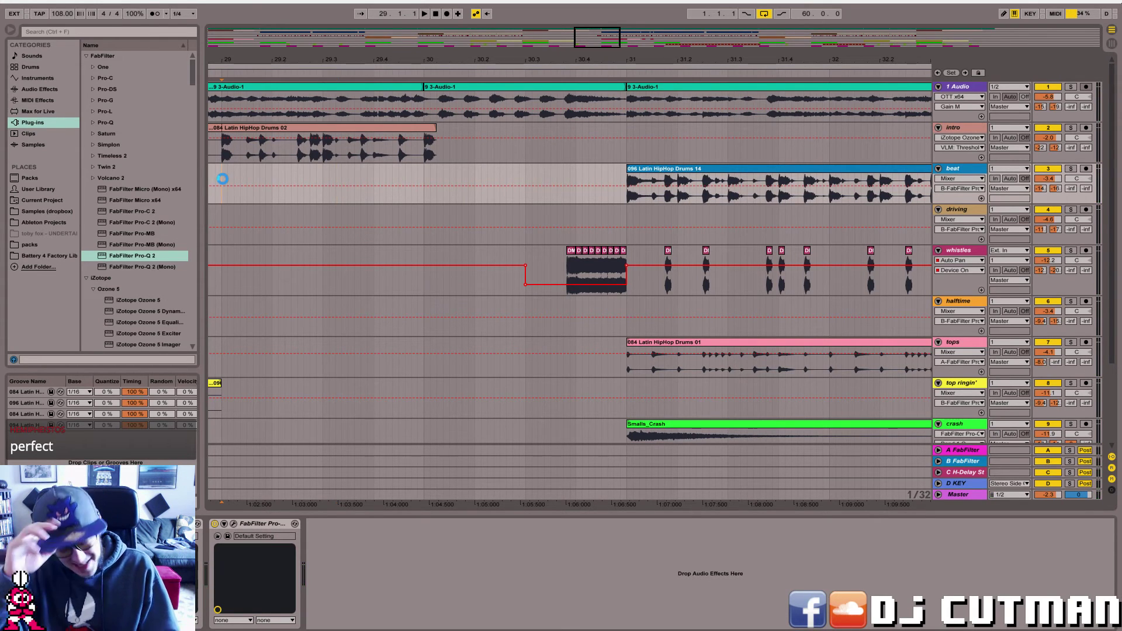
- Play the mix from bar 29 to about bar 43 with playhead following turned on, checking the OBS window along the way
key("space")
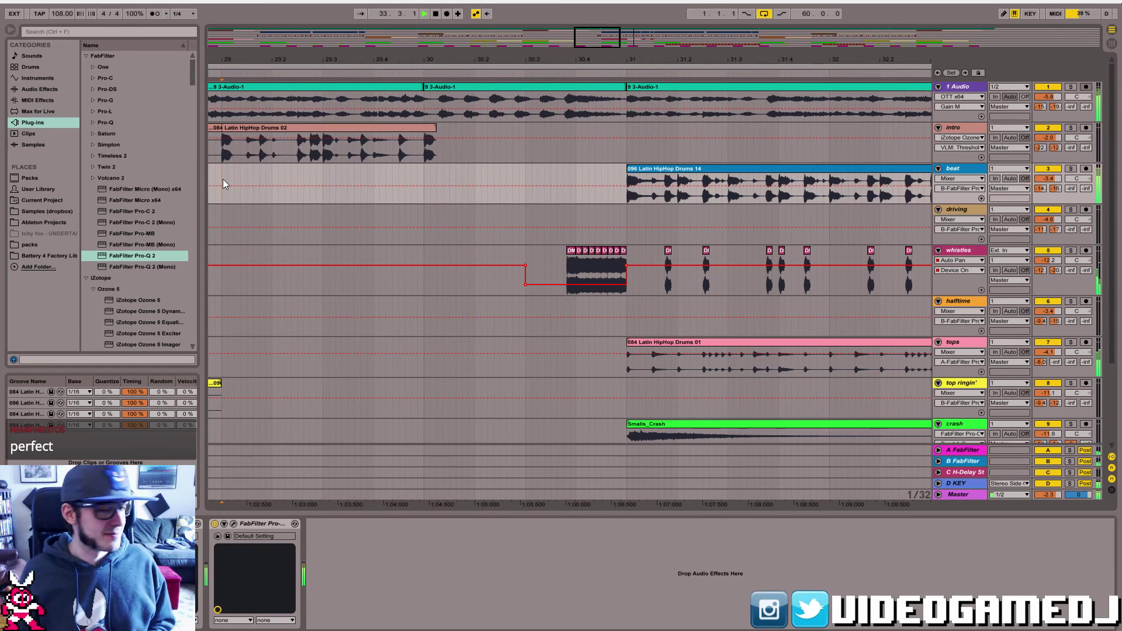
key("alt+Tab")
key("alt+Tab")
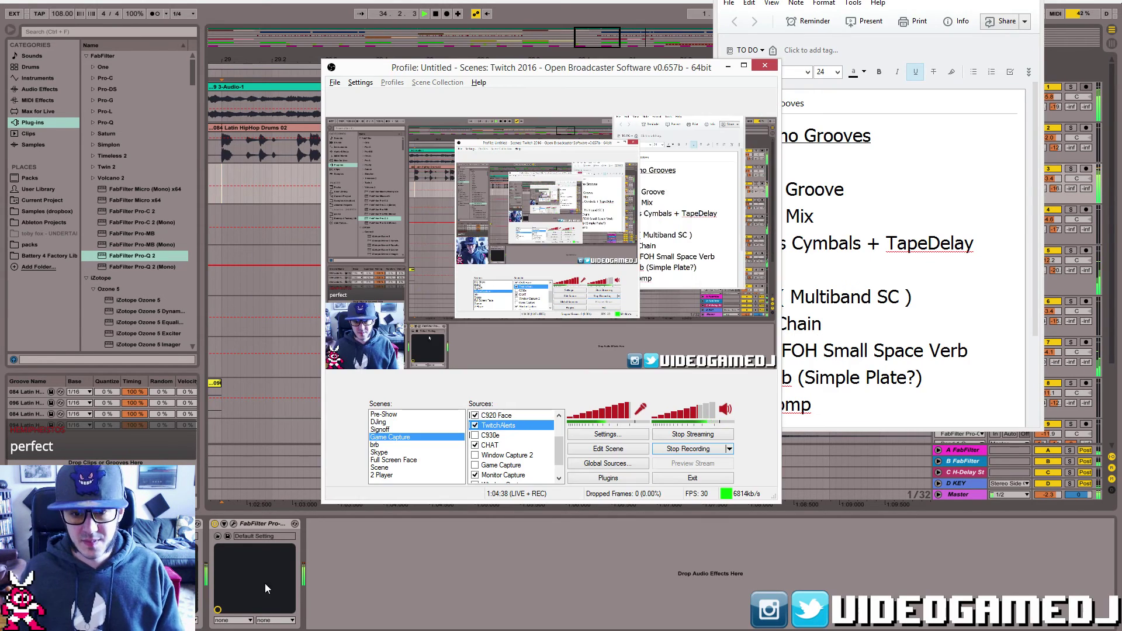
left_click(483, 596)
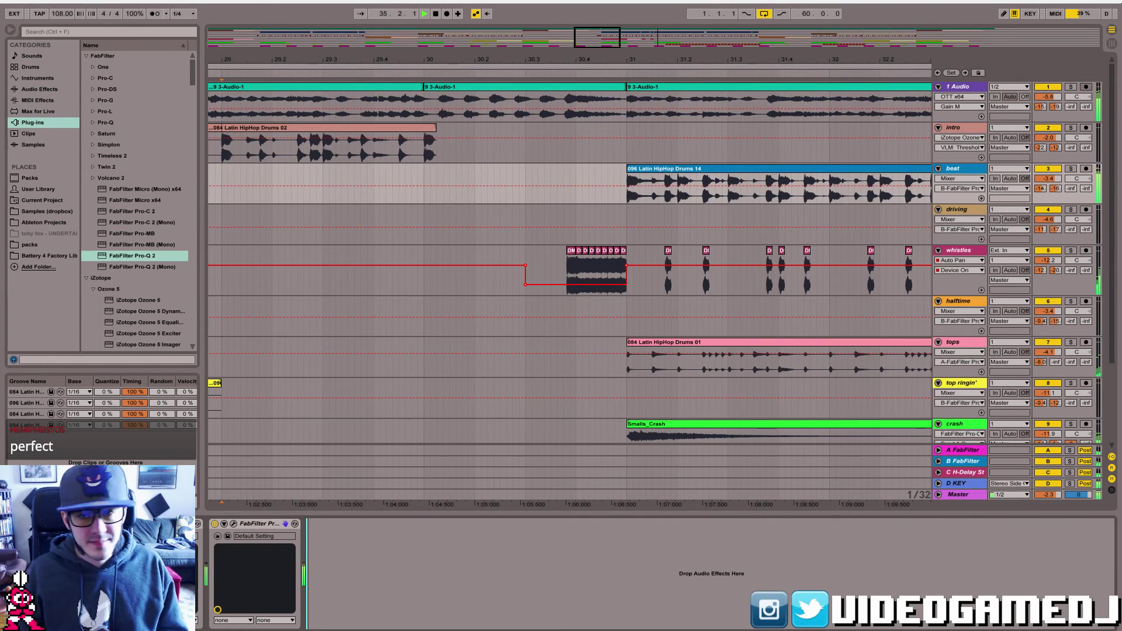
mouse_move(670, 47)
left_mouse_down()
mouse_move(676, 59)
mouse_move(681, 45)
left_mouse_up()
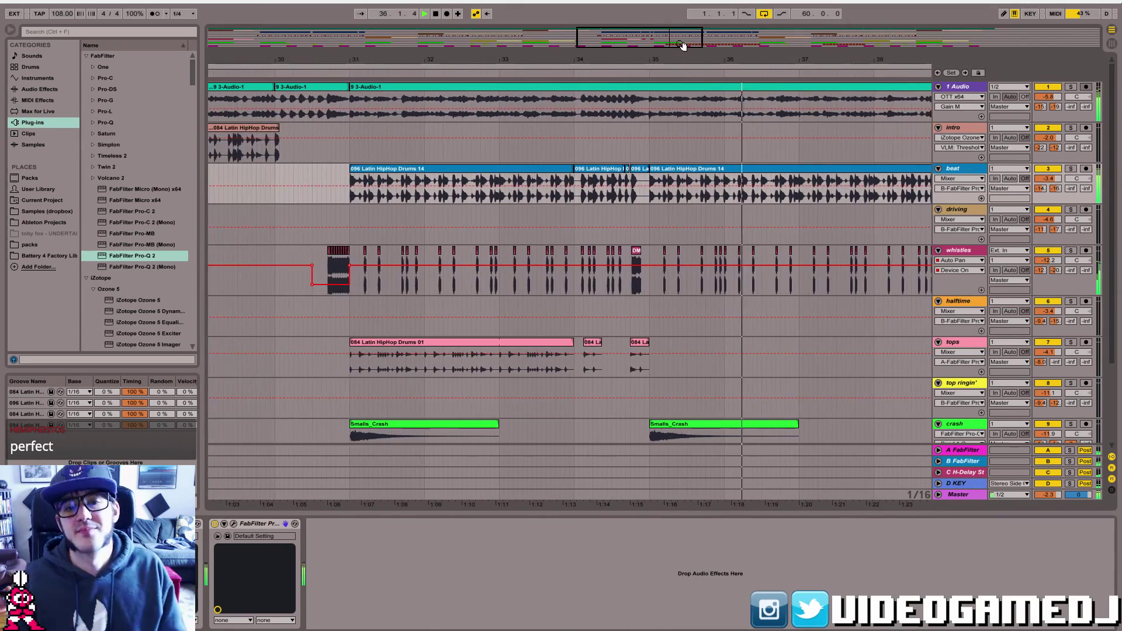
key("ctrl+f")
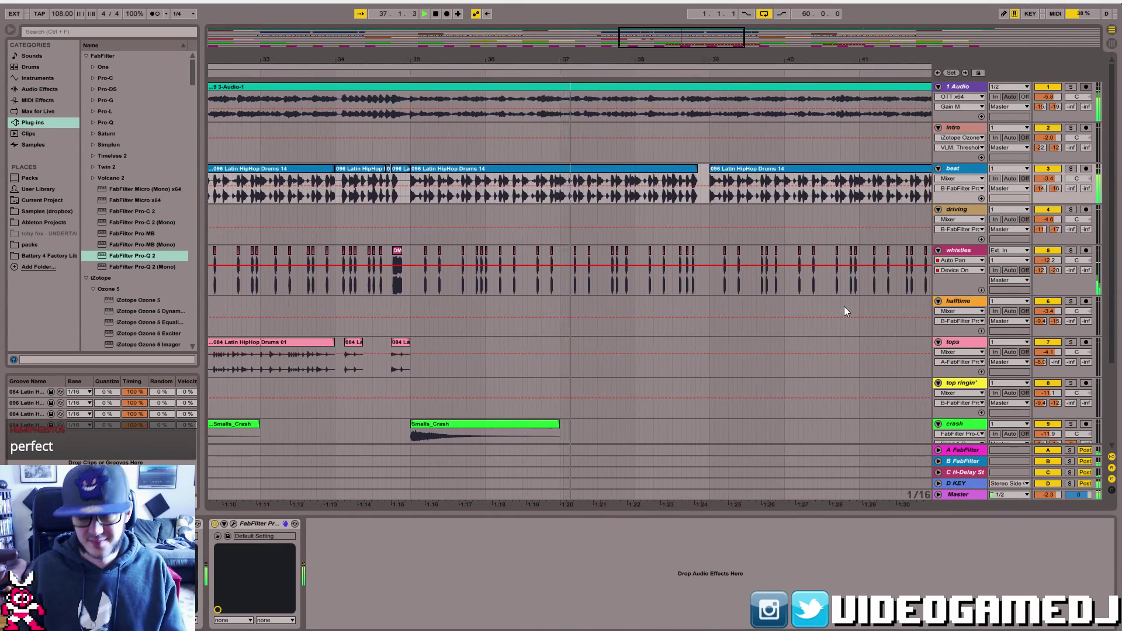
key("alt+Tab")
key("alt+Tab")
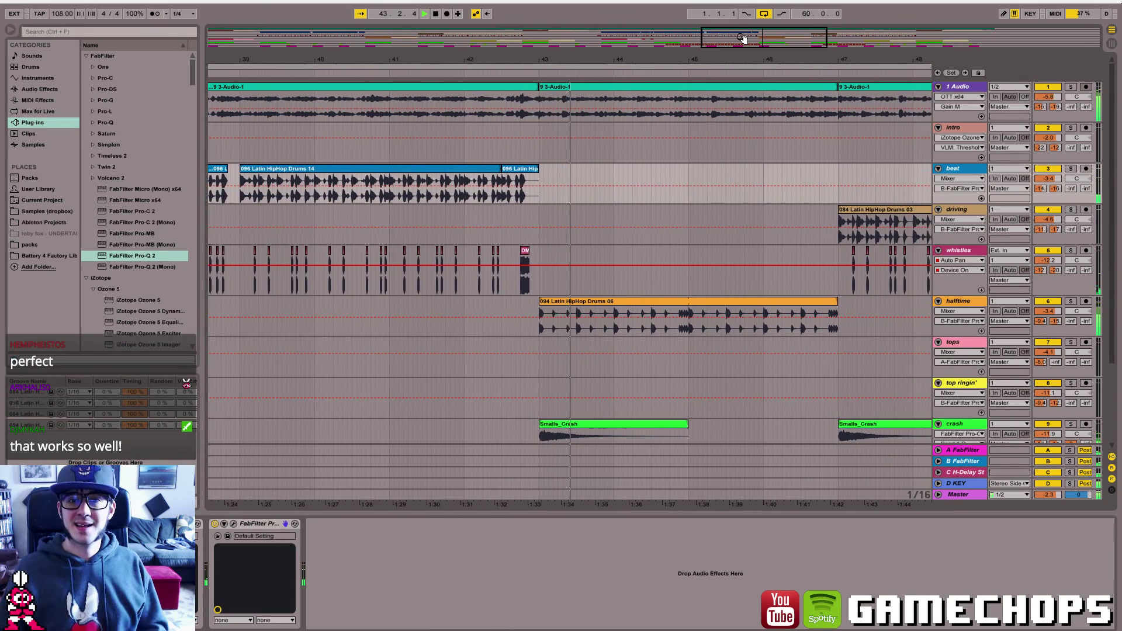
key("space")
- Split the end off the long whistle at beat 42.4, move it right before bar 43, and fill the gap with duplicated short slices
left_click_drag(742, 38, 727, 72)
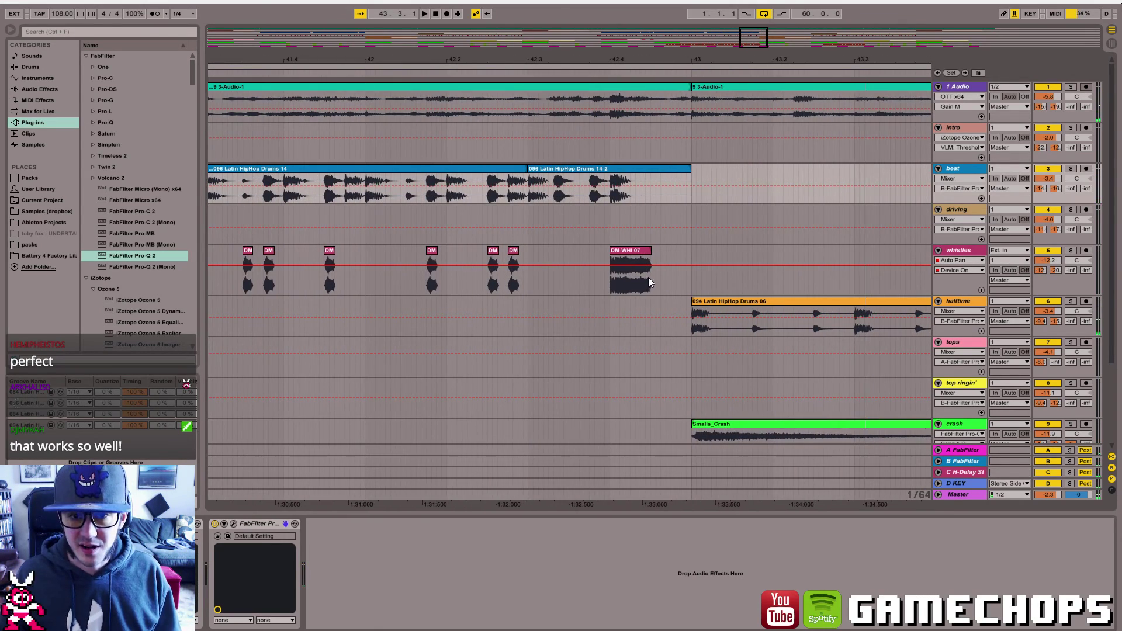
left_click(640, 285)
left_click_drag(646, 255, 688, 254)
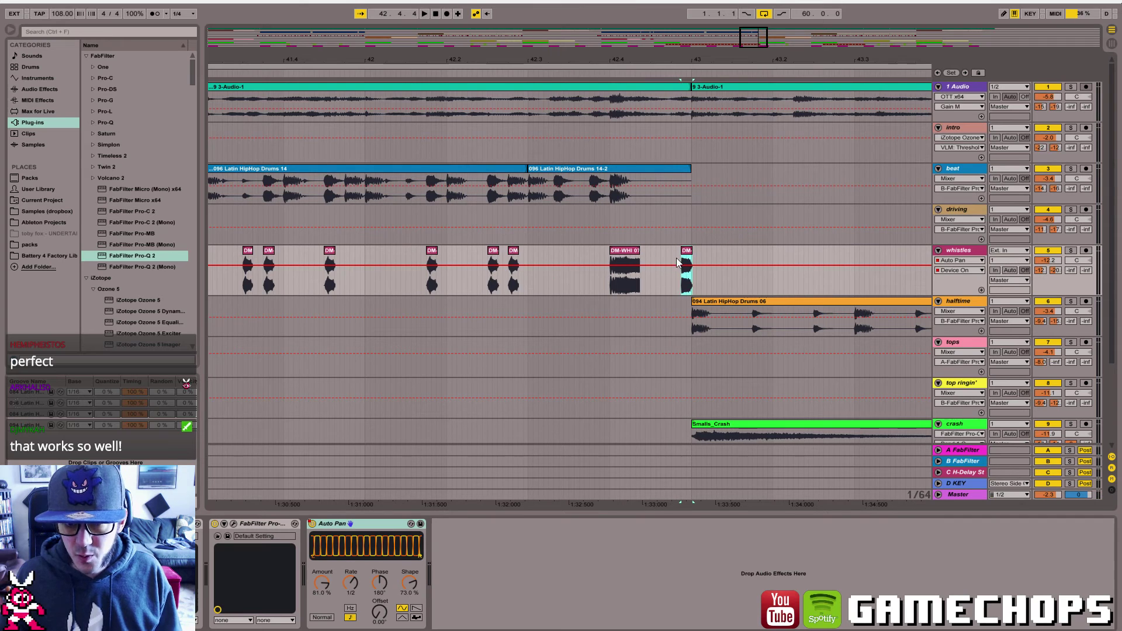
left_click_drag(632, 278, 638, 281)
key("ctrl+d")
key("ctrl+d")
key("ctrl+d")
key("ctrl+d")
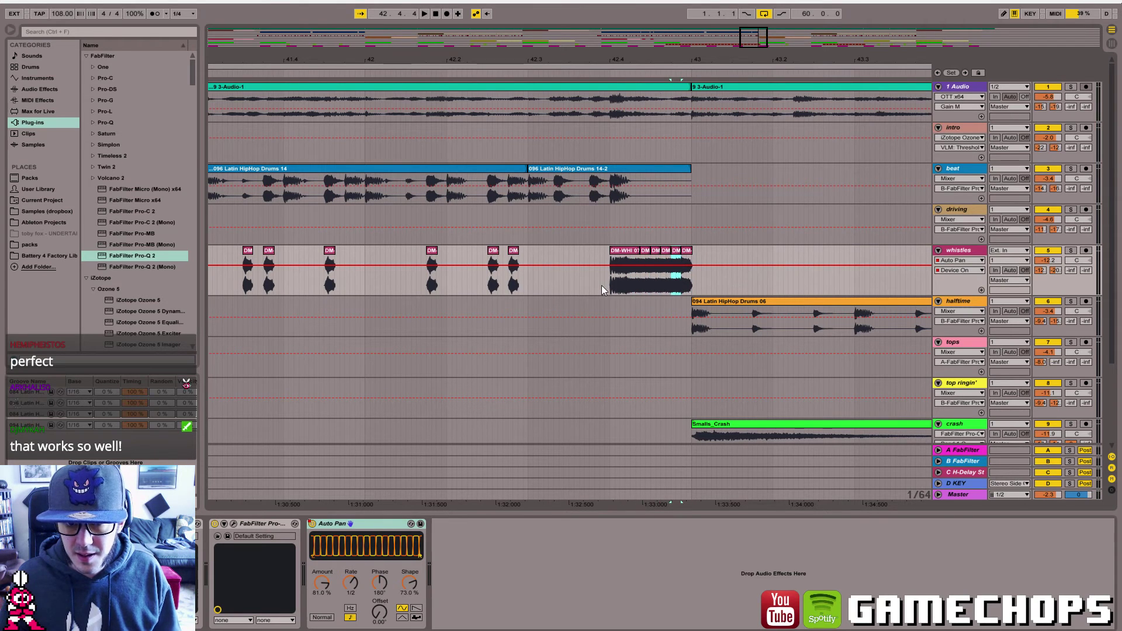
- Remove the whistle slice directly before bar 43 and audition the shortened roll
key("space")
key("space")
left_click_drag(765, 55, 725, 40)
left_click_drag(518, 255, 509, 259)
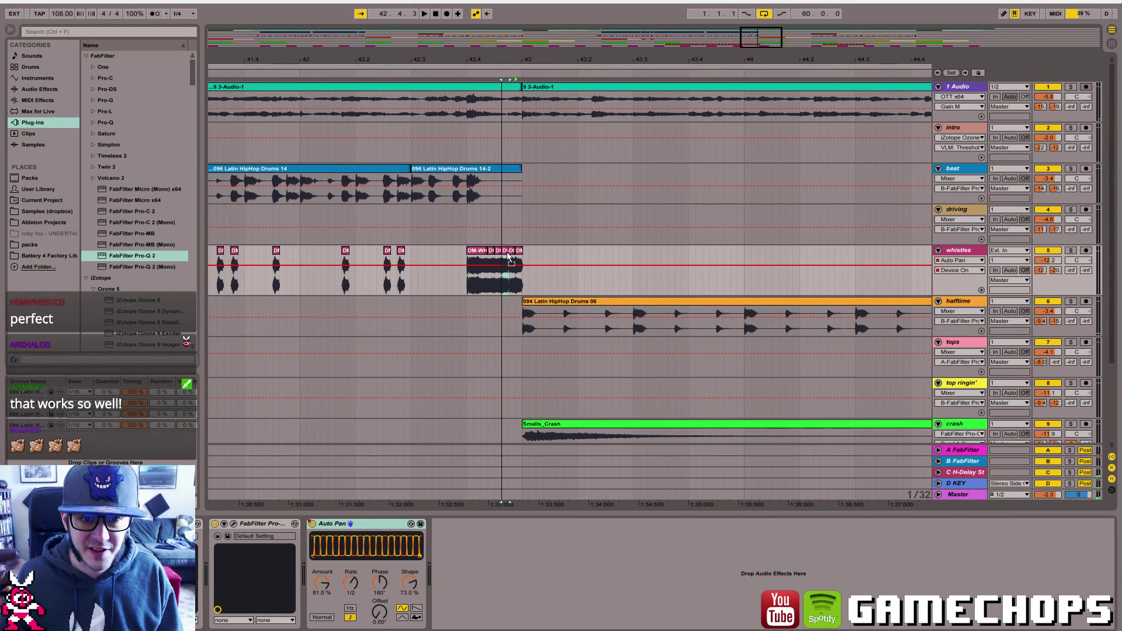
left_click(410, 291)
key("space")
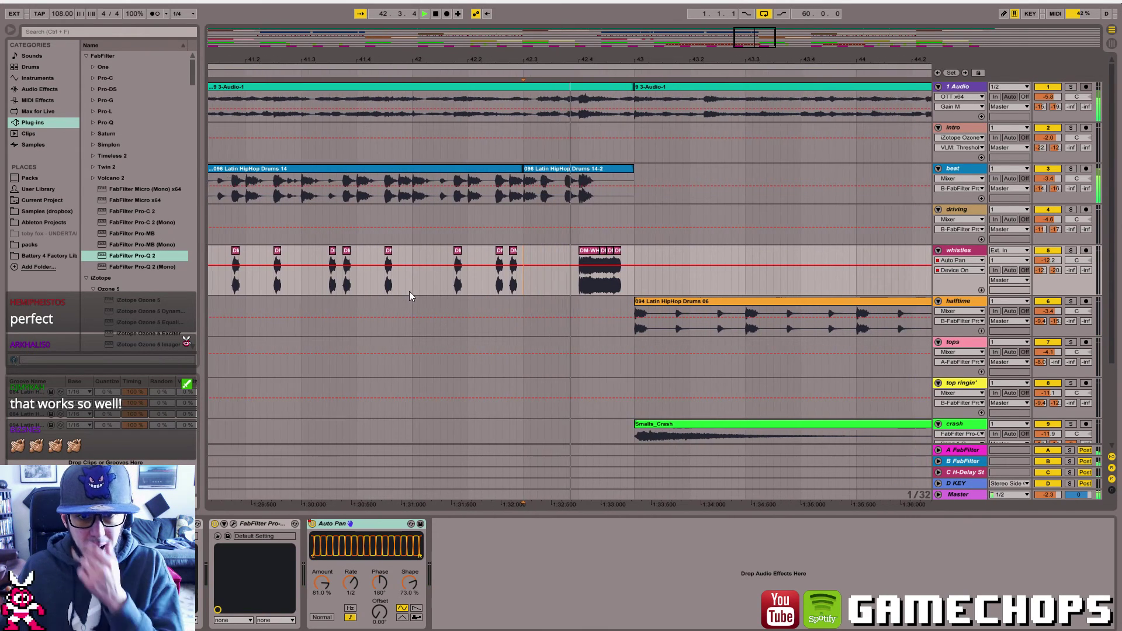
key("space")
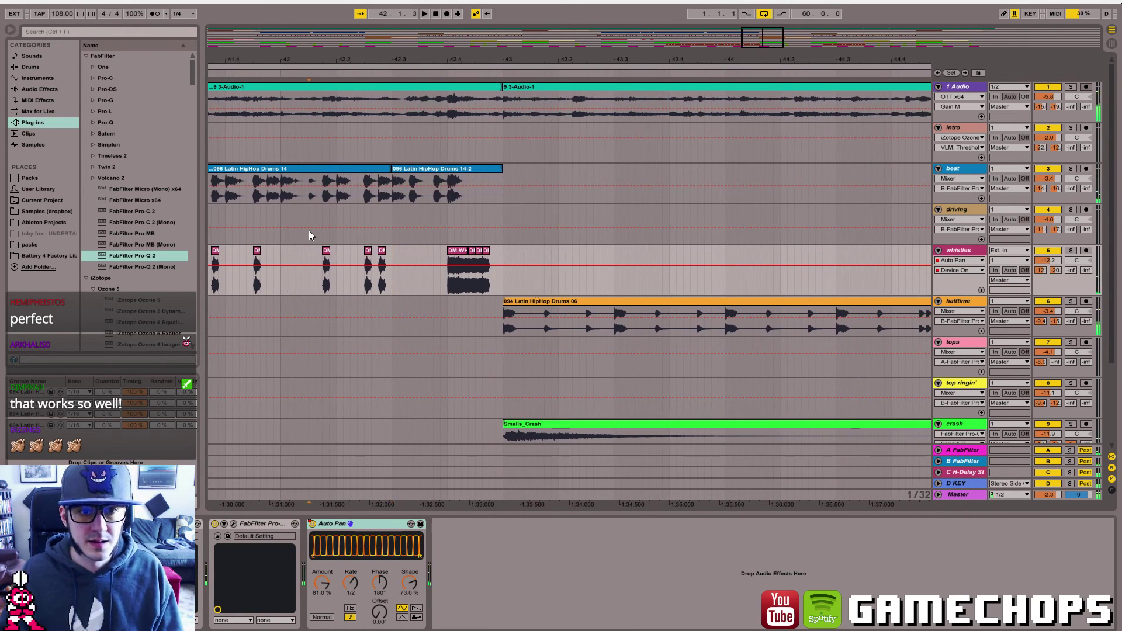
- Delete the roll's last slice so only two short slices follow the long whistle, and select the whistles track from beat 42.4 to bar 43
left_click(309, 230)
left_click_drag(775, 57, 766, 76)
left_click_drag(562, 63, 717, 66)
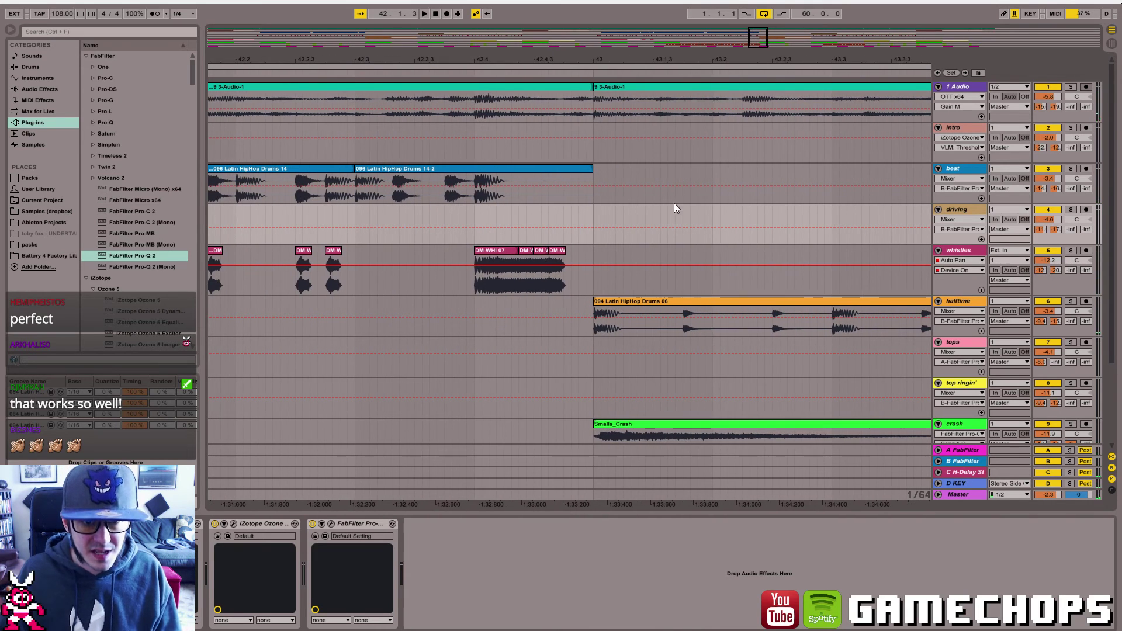
left_click(558, 252)
left_click(544, 252)
left_click_drag(544, 252, 544, 251)
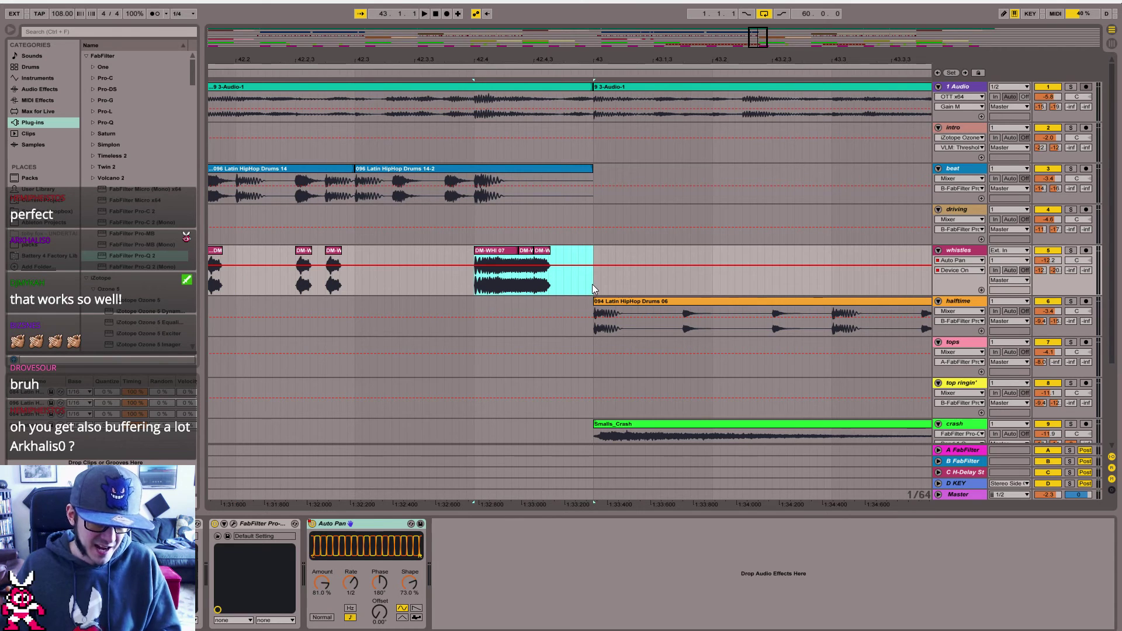
- Play the revised roll from about beat 42.2 through bar 46 and check the OBS streaming window
left_click(224, 298)
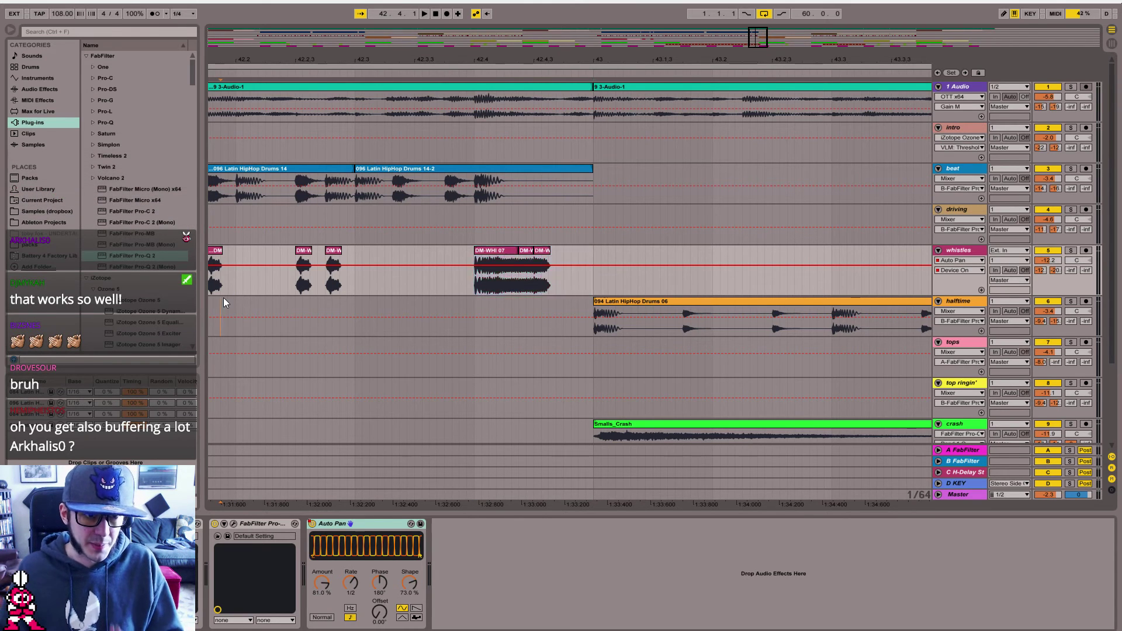
key("space")
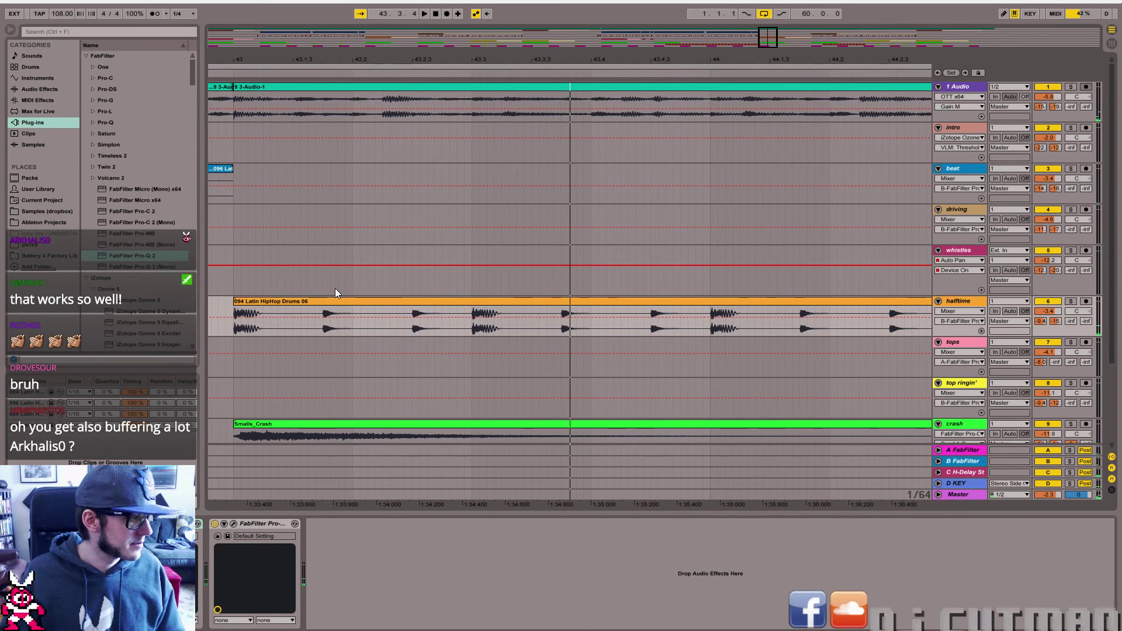
key("space")
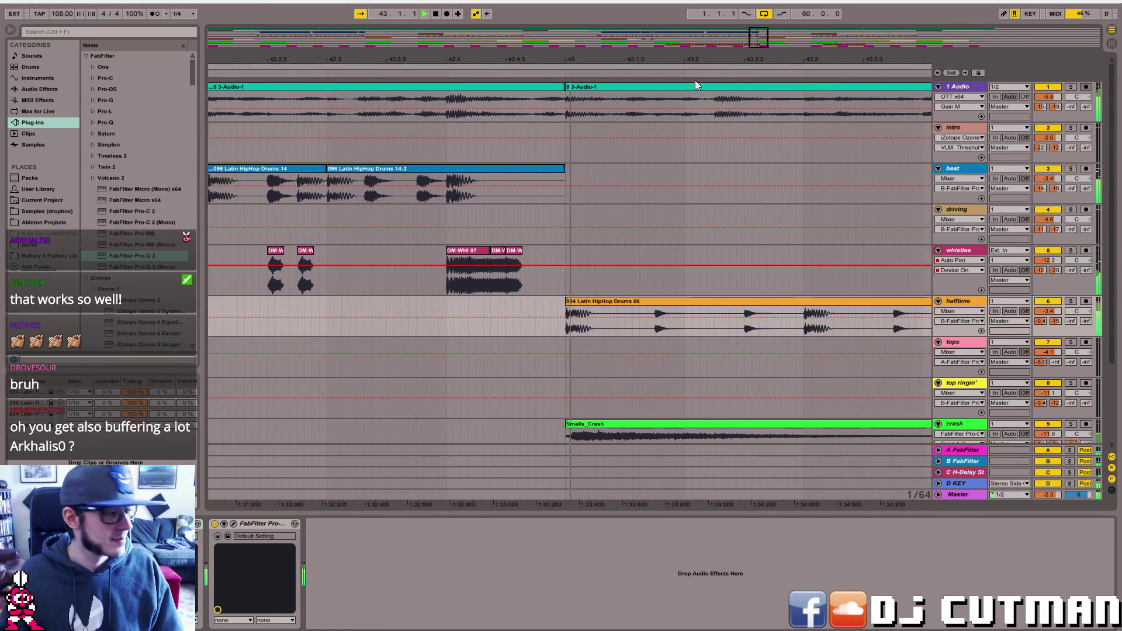
left_click_drag(770, 41, 770, 17)
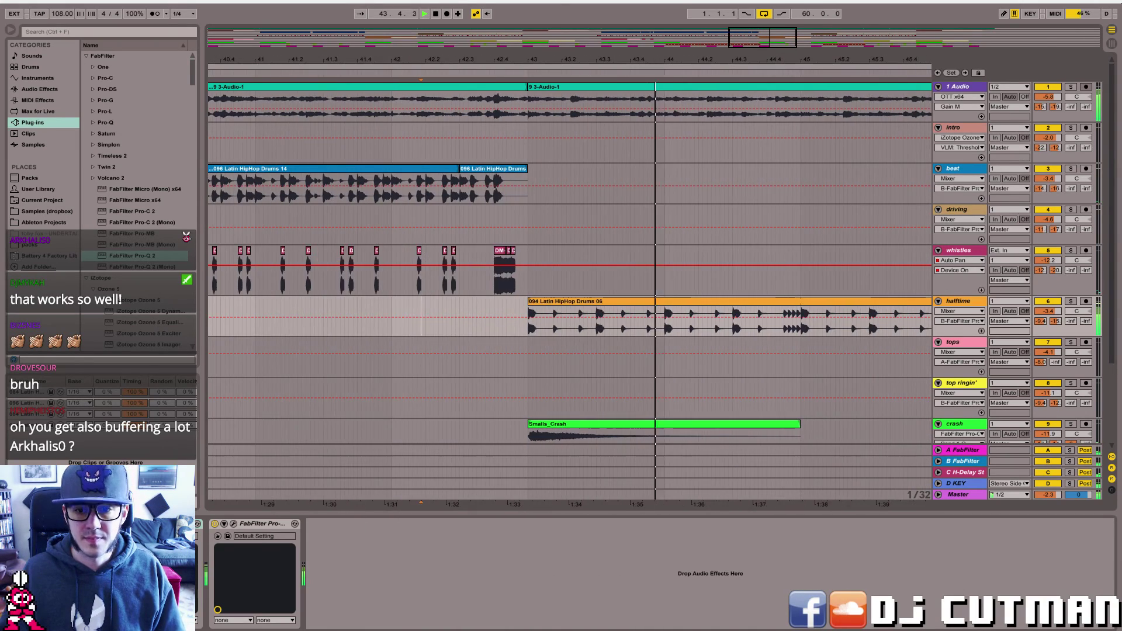
key("alt+Tab")
key("alt+Tab")
key("alt+shift+Tab")
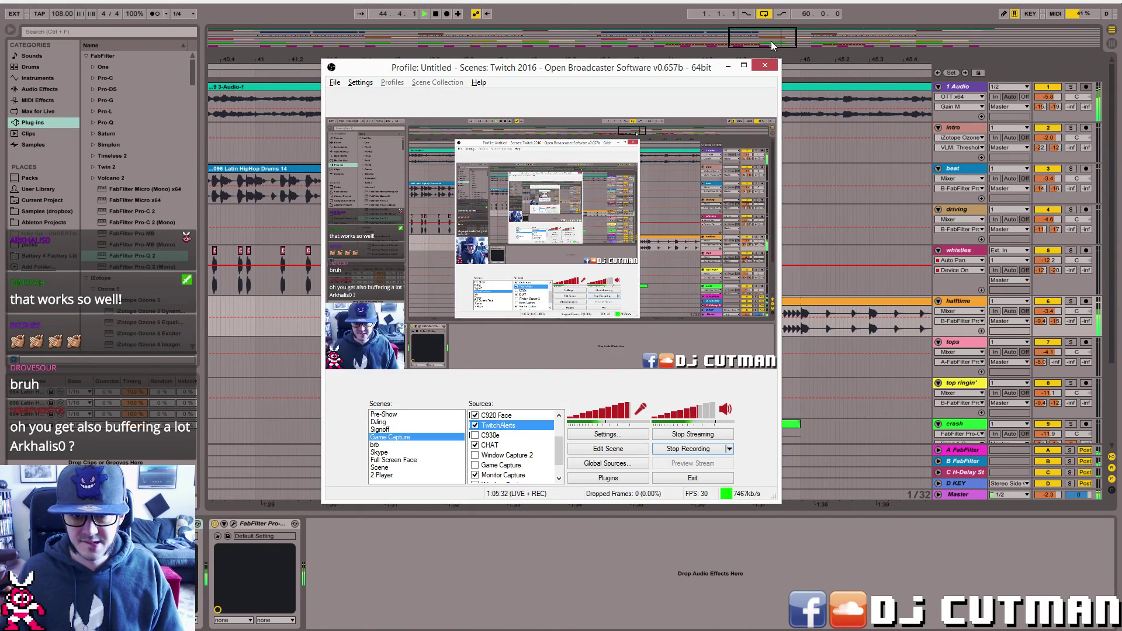
key("alt+Tab")
key("minus")
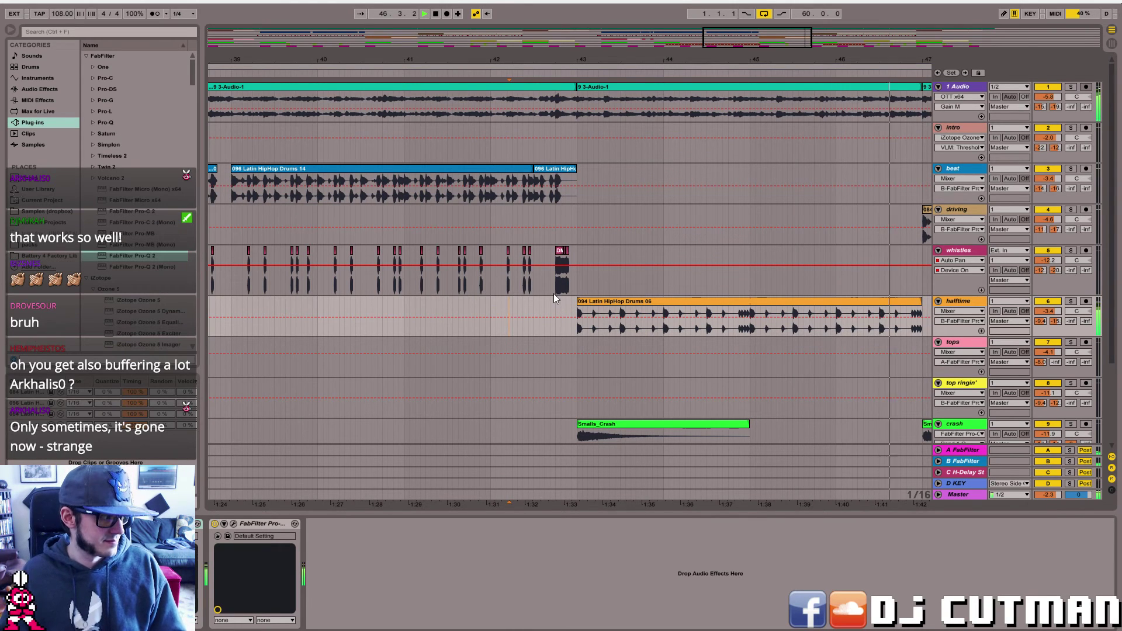
key("space")
- Play the transition into bar 43 again, starting from about bar 41
left_click(454, 282)
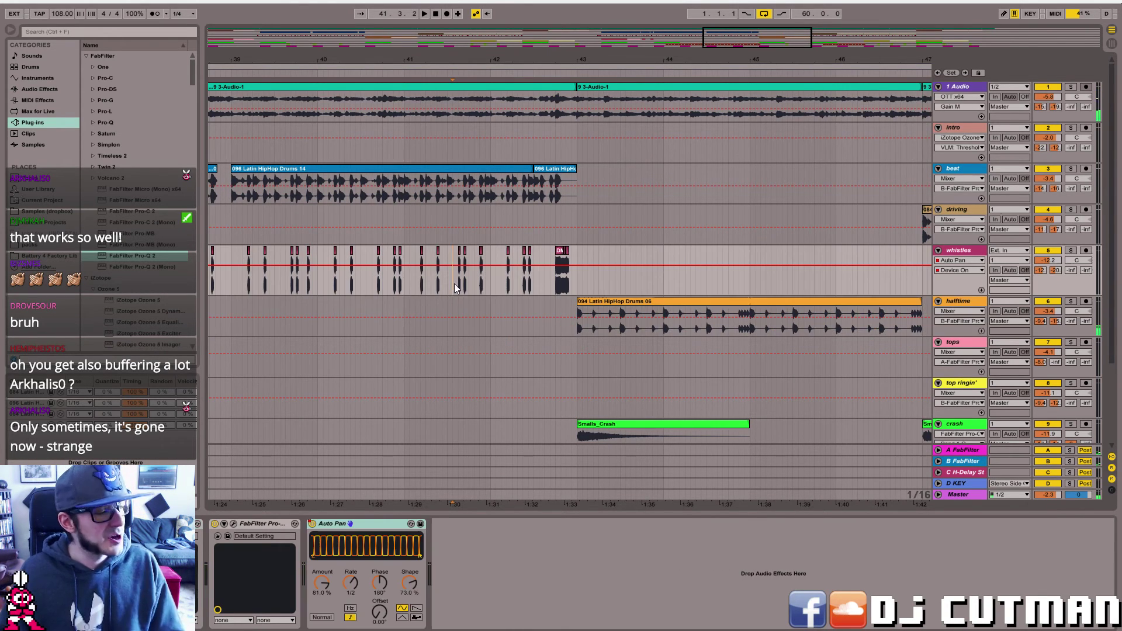
left_click_drag(739, 53, 735, 79)
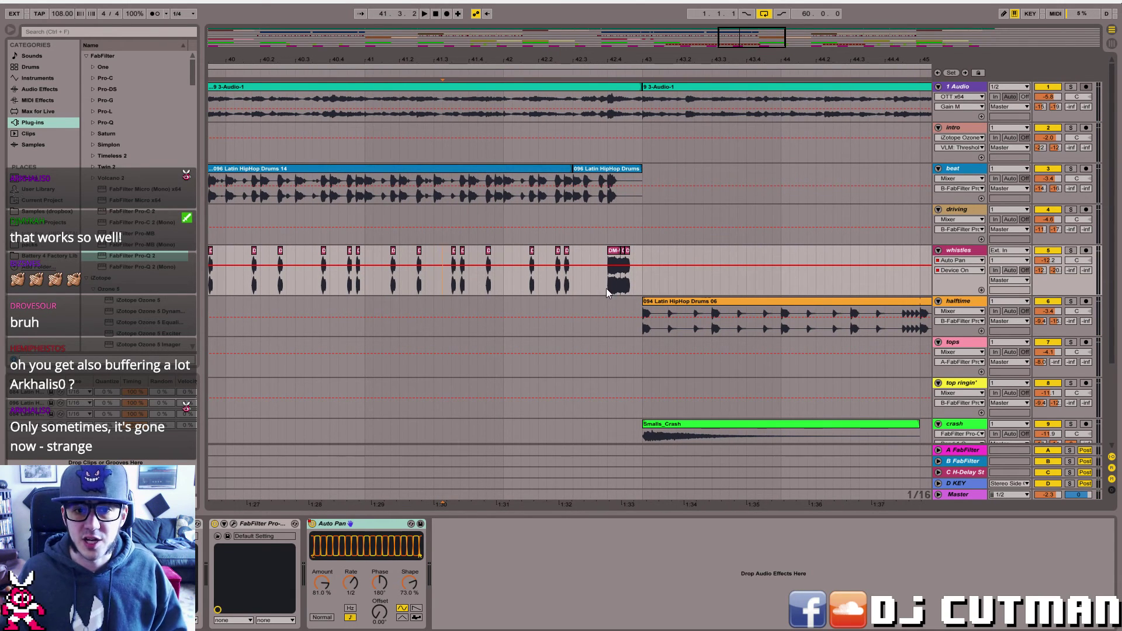
left_click(639, 282)
key("minus")
left_click_drag(381, 59, 104, 72)
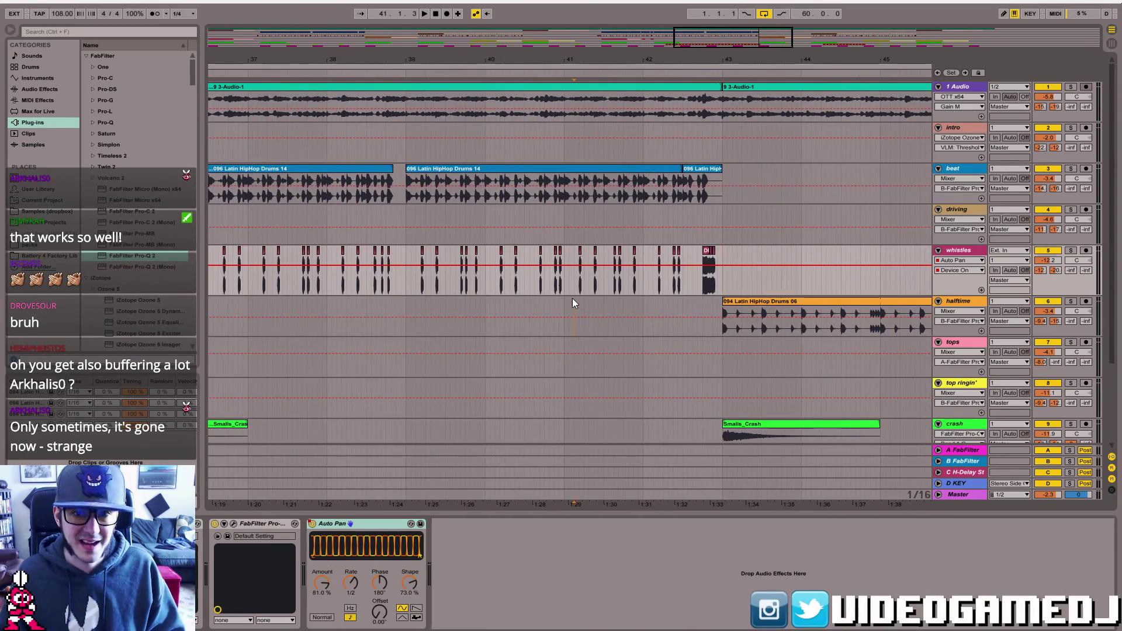
left_click(572, 299)
key("space")
- Copy the whistle roll before bar 43 to beat 12.4, replacing the long whistle there, and play the transition into bar 13
left_click_drag(724, 291, 724, 291)
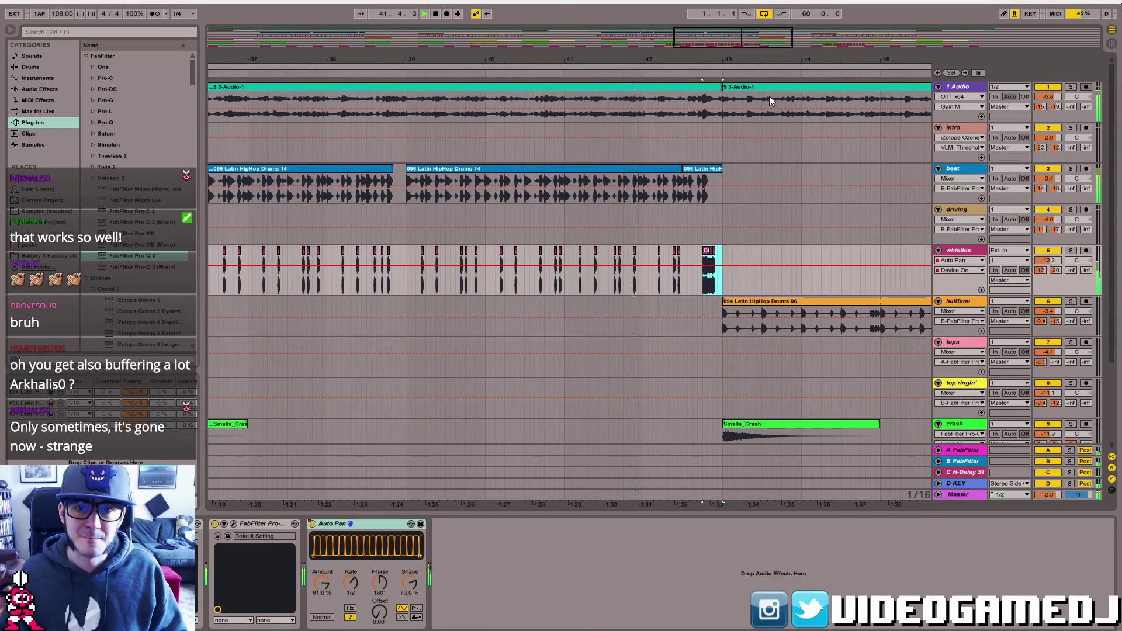
left_click_drag(765, 45, 672, 45)
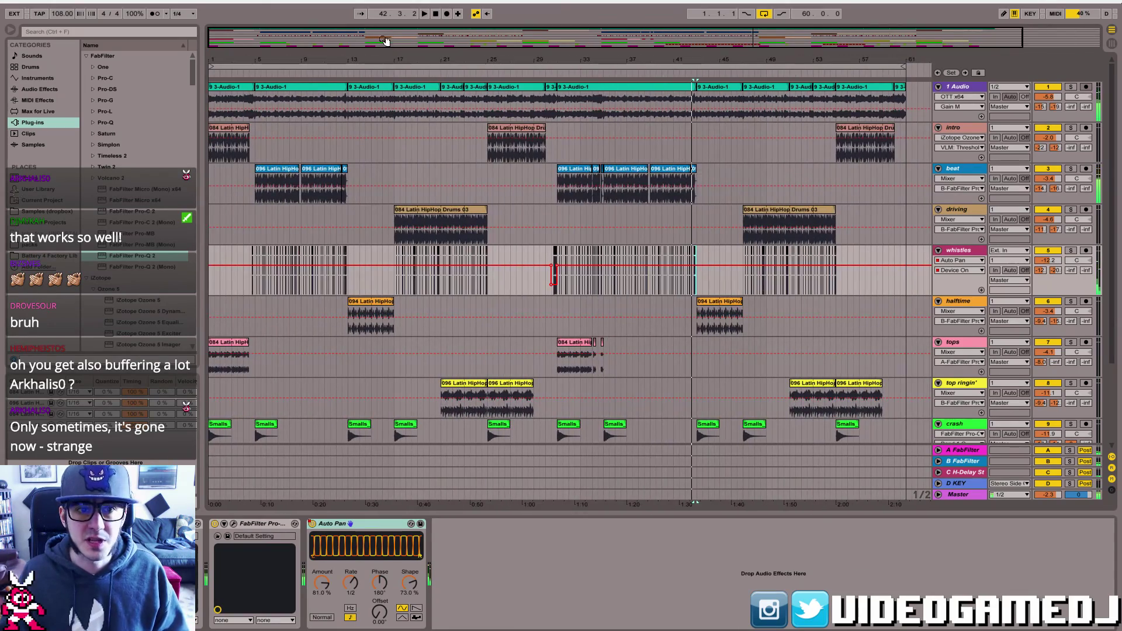
left_click_drag(385, 41, 363, 88)
left_click(564, 287)
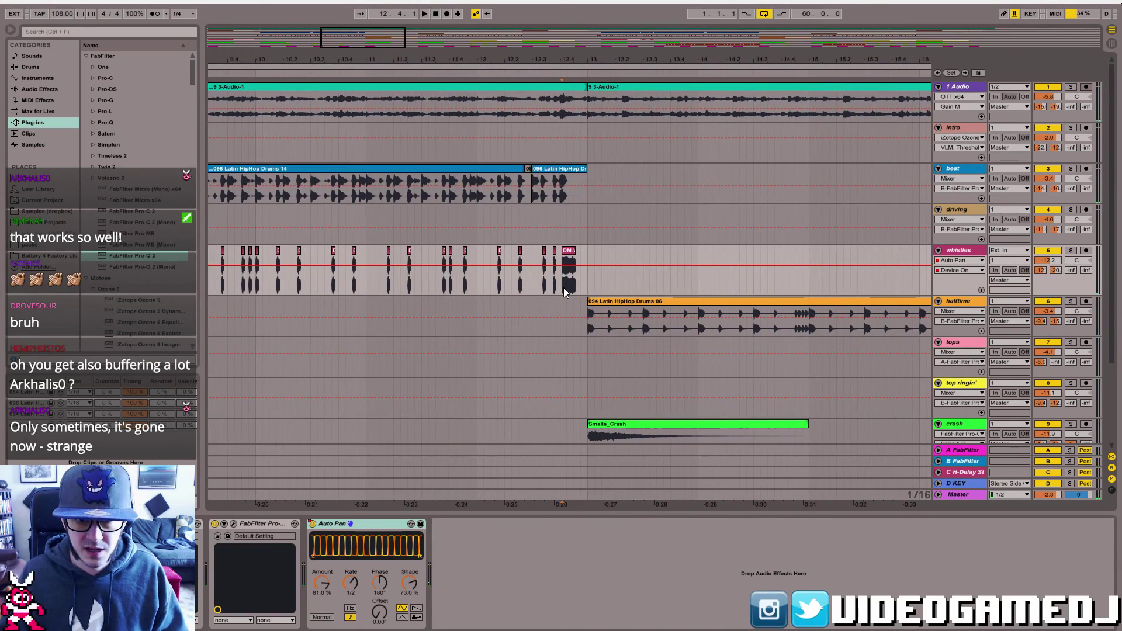
left_click_drag(354, 38, 354, 59)
scroll(587, 222, "up", 3)
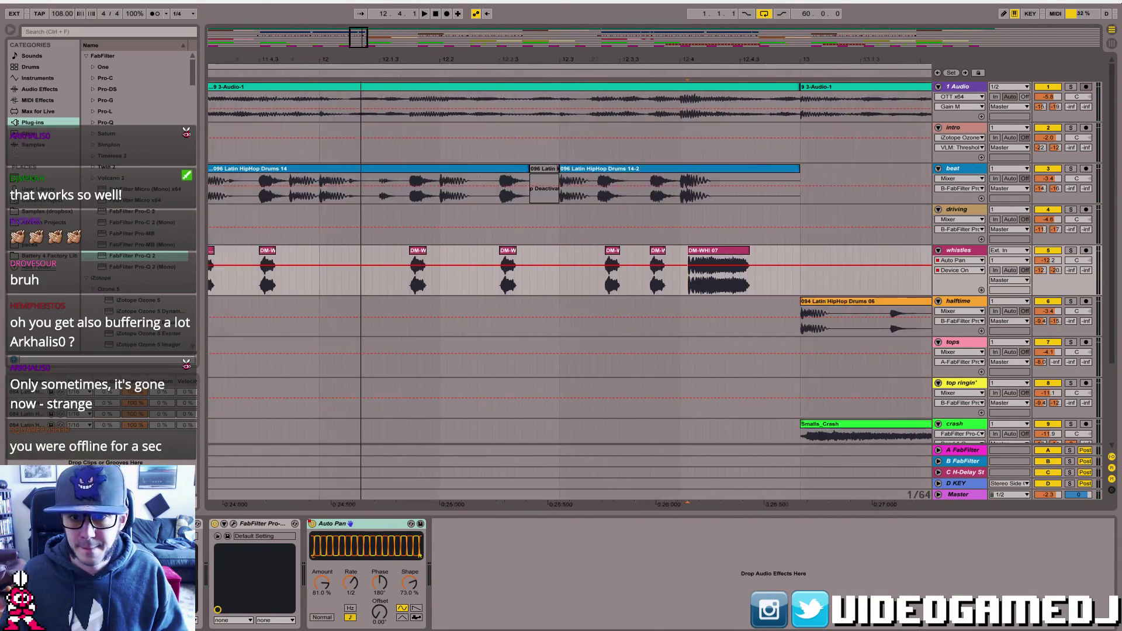
left_click(674, 278)
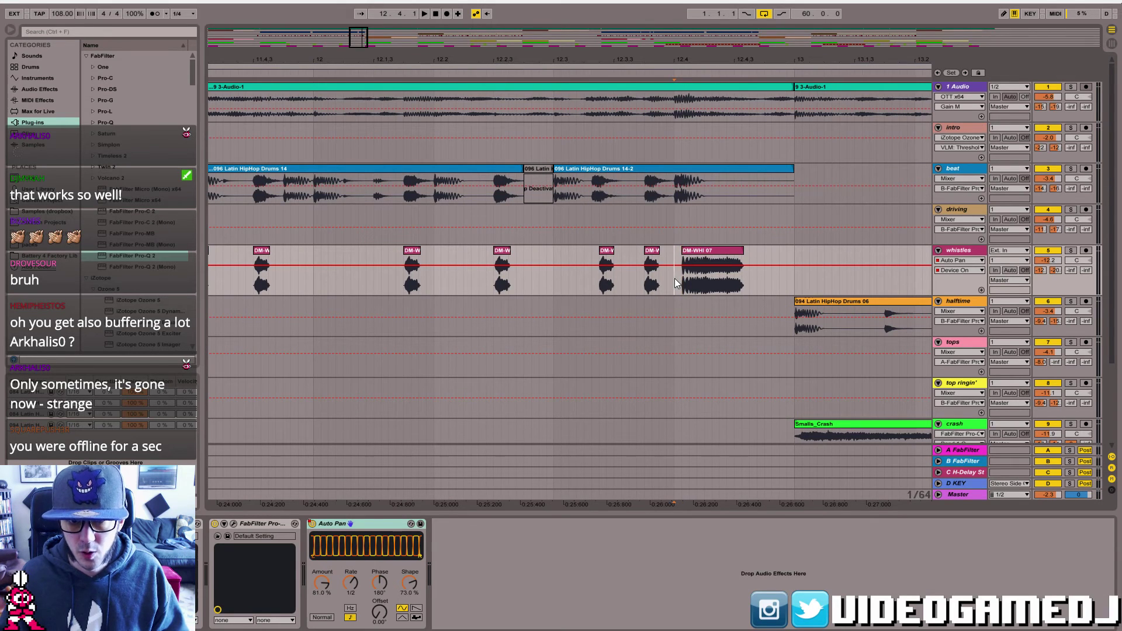
key("ctrl+v")
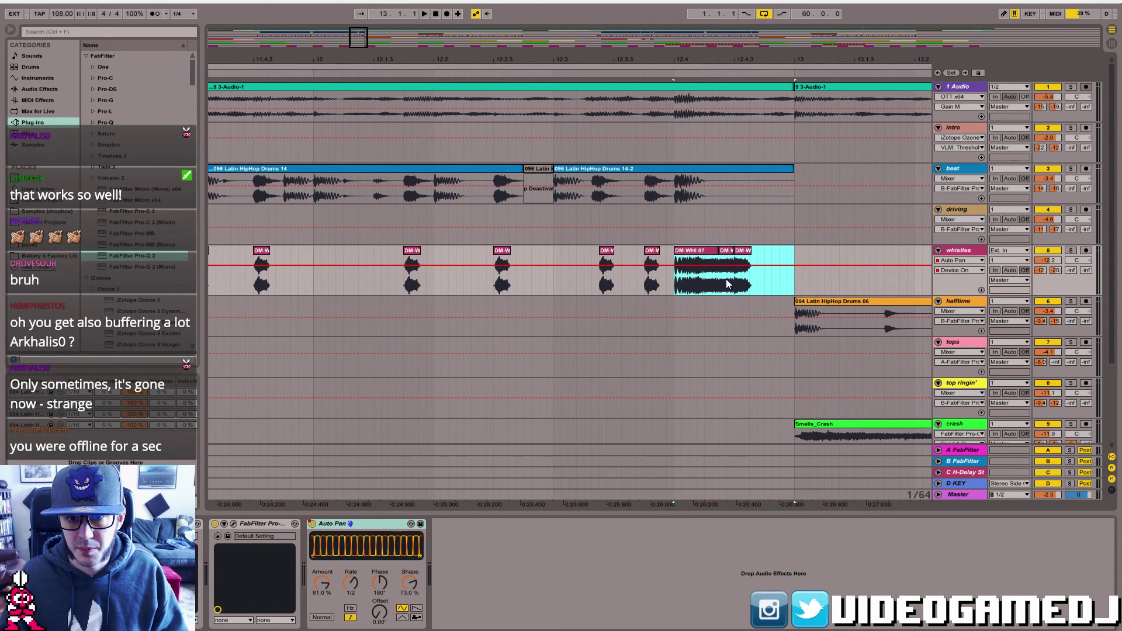
left_click(441, 282)
key("space")
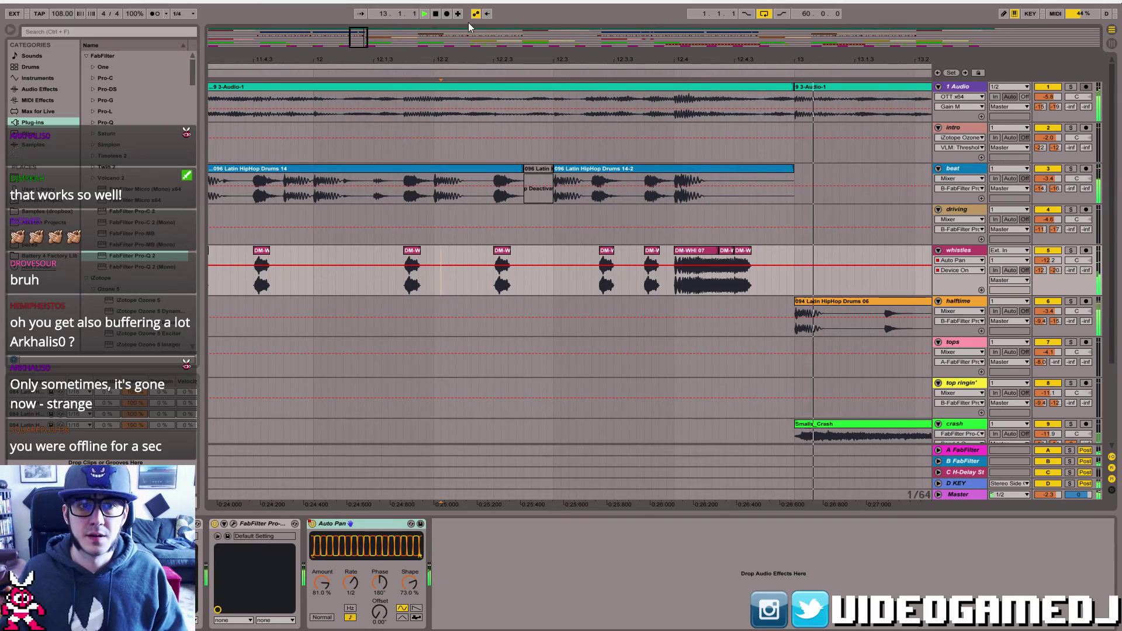
- Play the mix from about bar 41 past bar 47 with the view following, and raise the crash track's volume slightly
left_click_drag(358, 39, 661, 29)
left_click(601, 141)
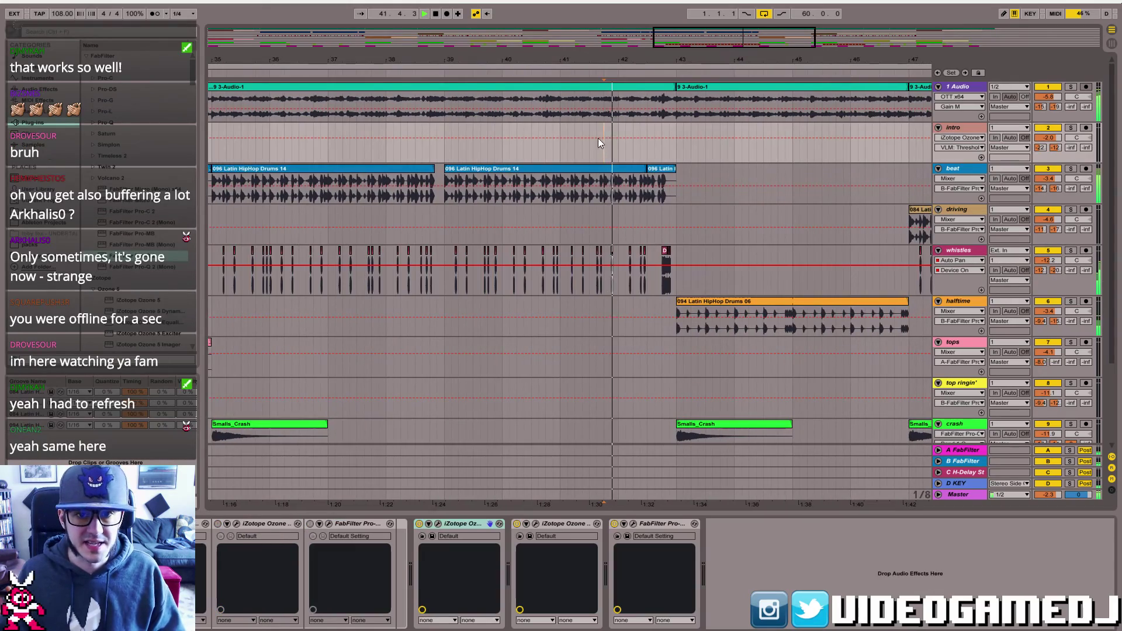
mouse_move(780, 36)
left_mouse_down()
mouse_move(779, 19)
mouse_move(780, 36)
left_mouse_up()
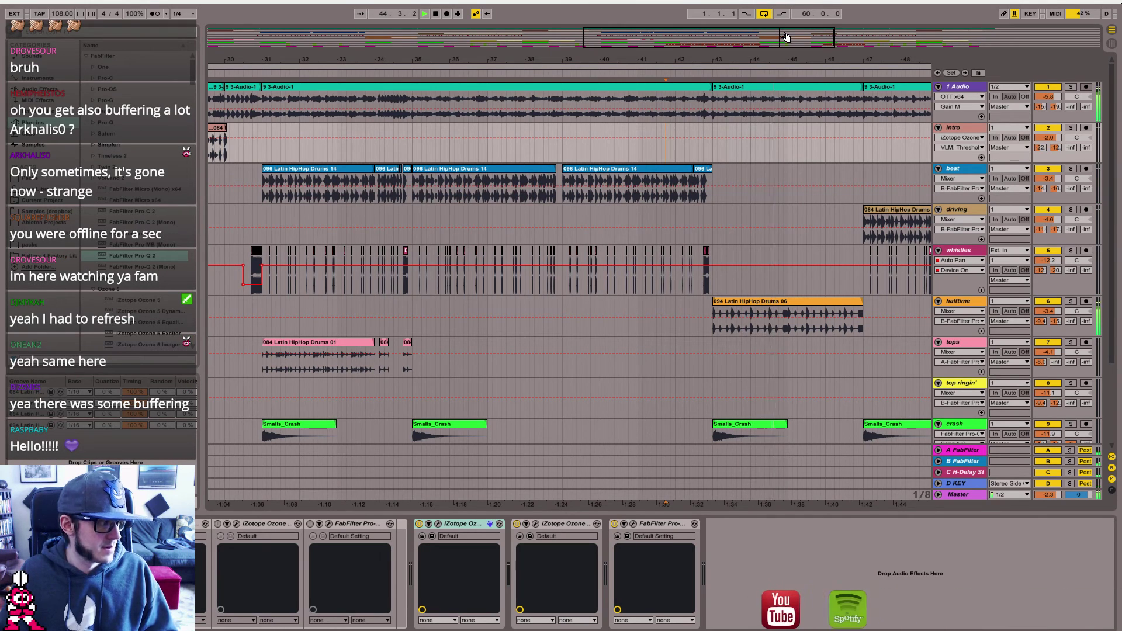
left_click_drag(786, 37, 810, 39)
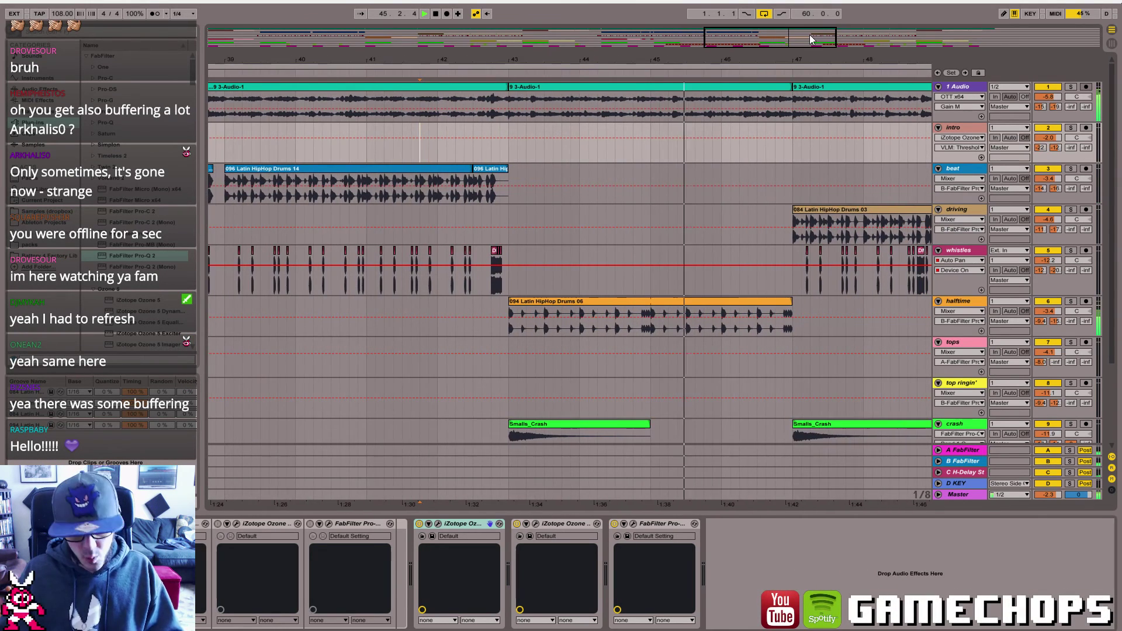
key("ctrl+f")
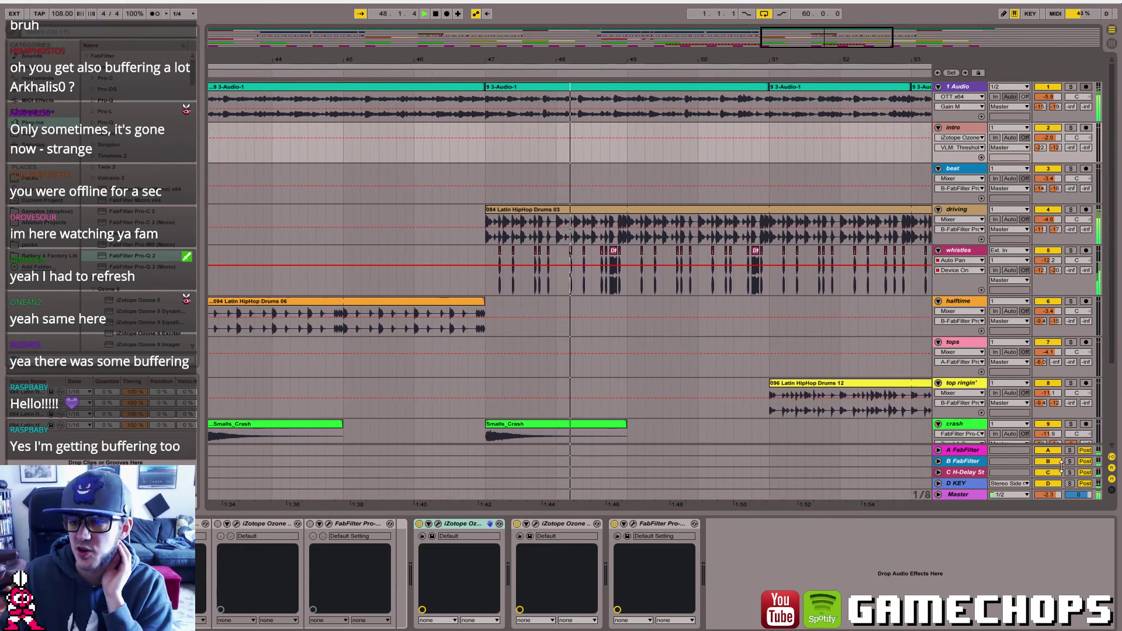
left_click_drag(1050, 435, 1050, 430)
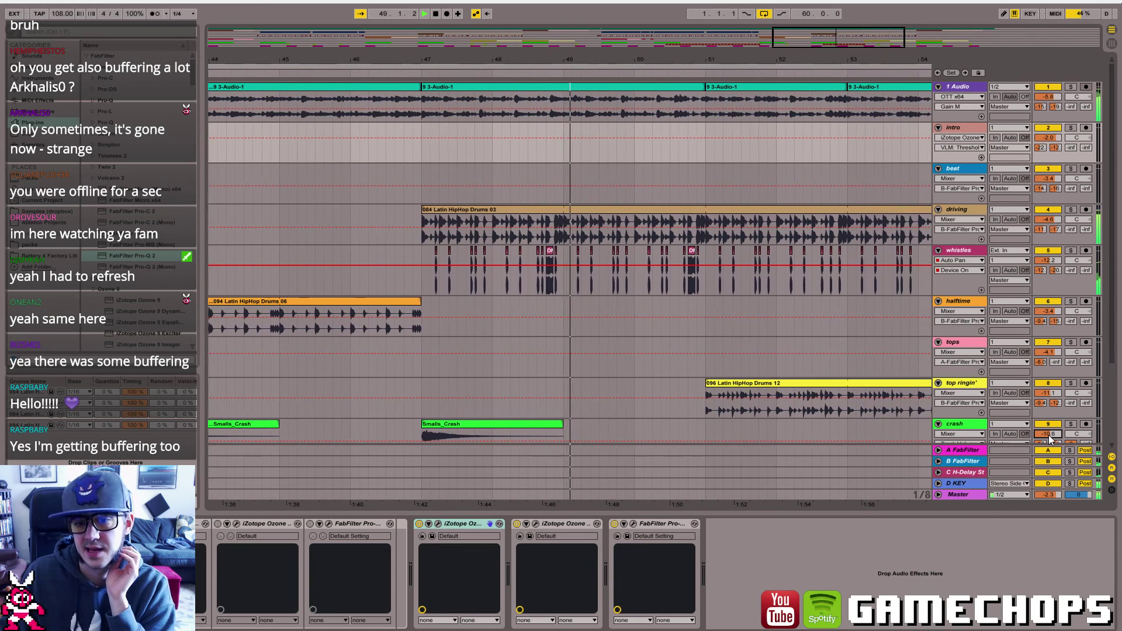
- Play from bar 47 and raise the crash track's volume to about -9 dB, replaying the crash to judge its level
left_click(379, 410)
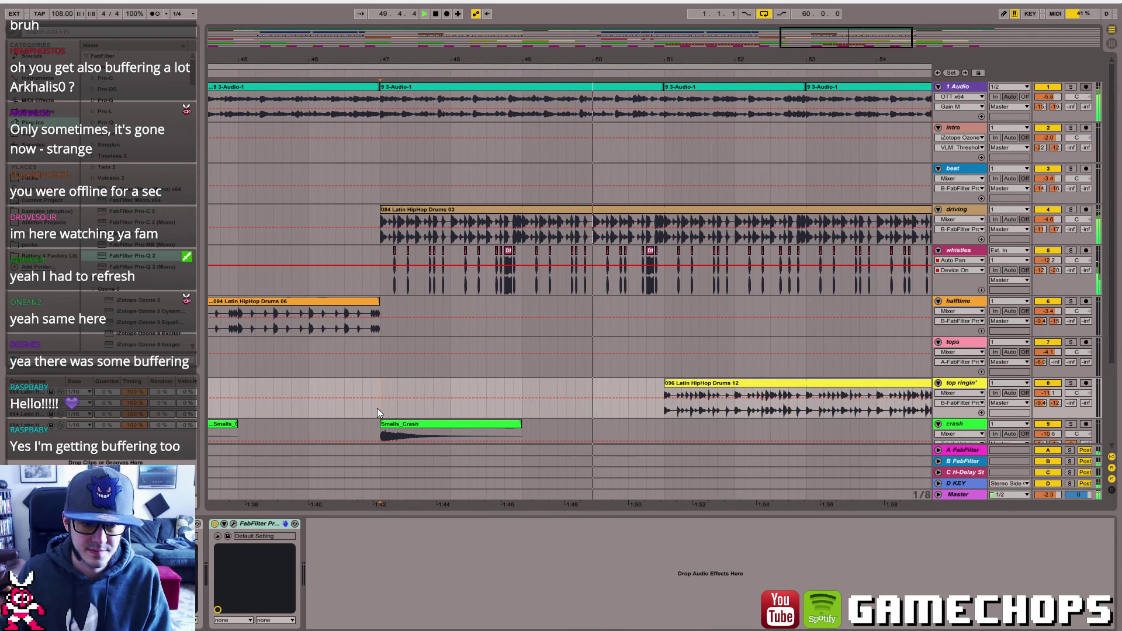
key("space")
key("space")
left_click_drag(1052, 436, 1053, 432)
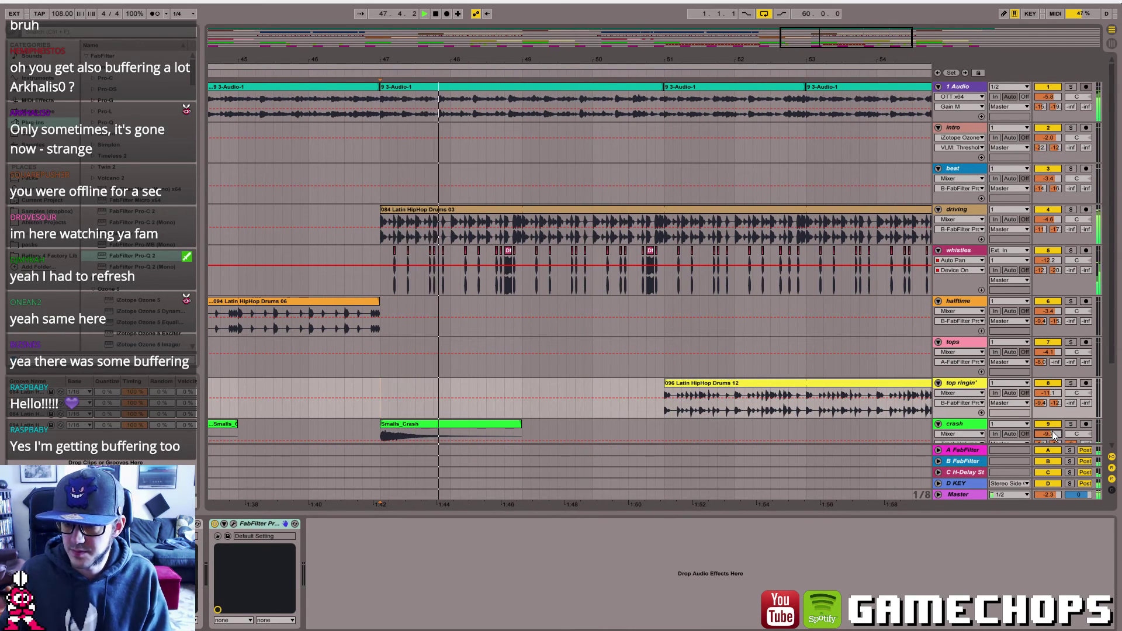
key("space")
key("space")
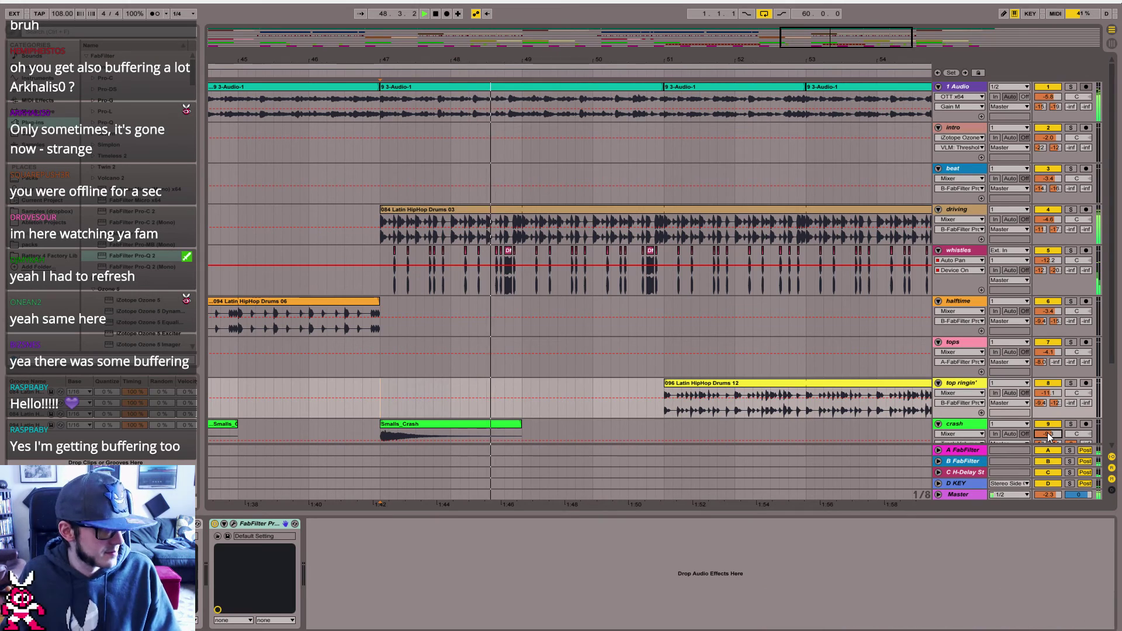
- Switch to OBS, set the video encoding's max bitrate to 6000 kb/s, and return to Ableton Live
key("alt+Tab")
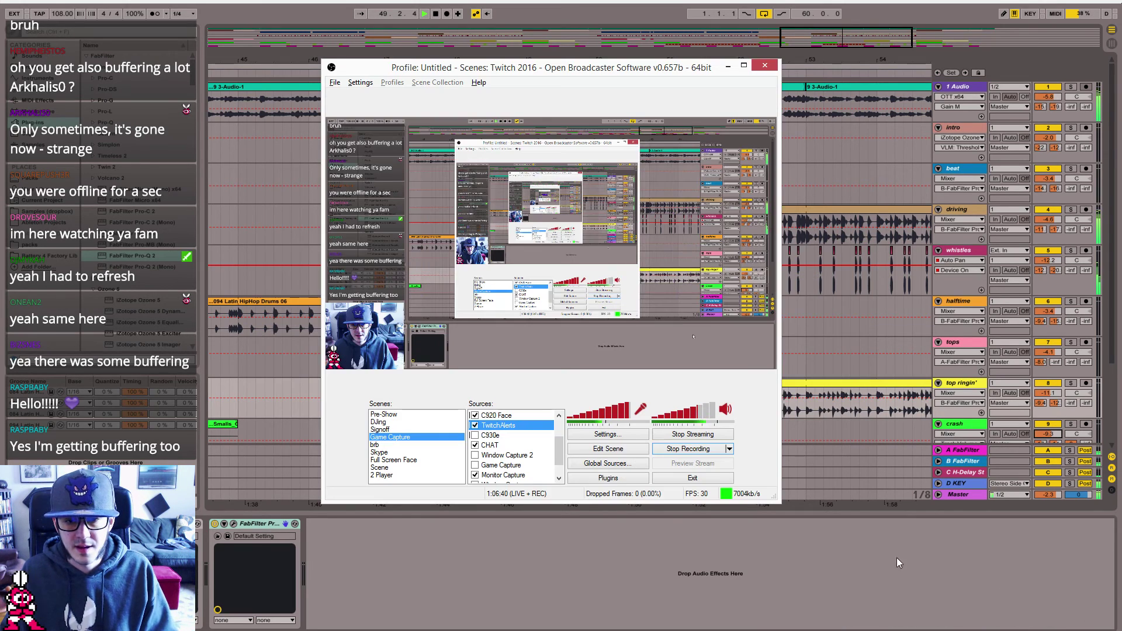
left_click(608, 435)
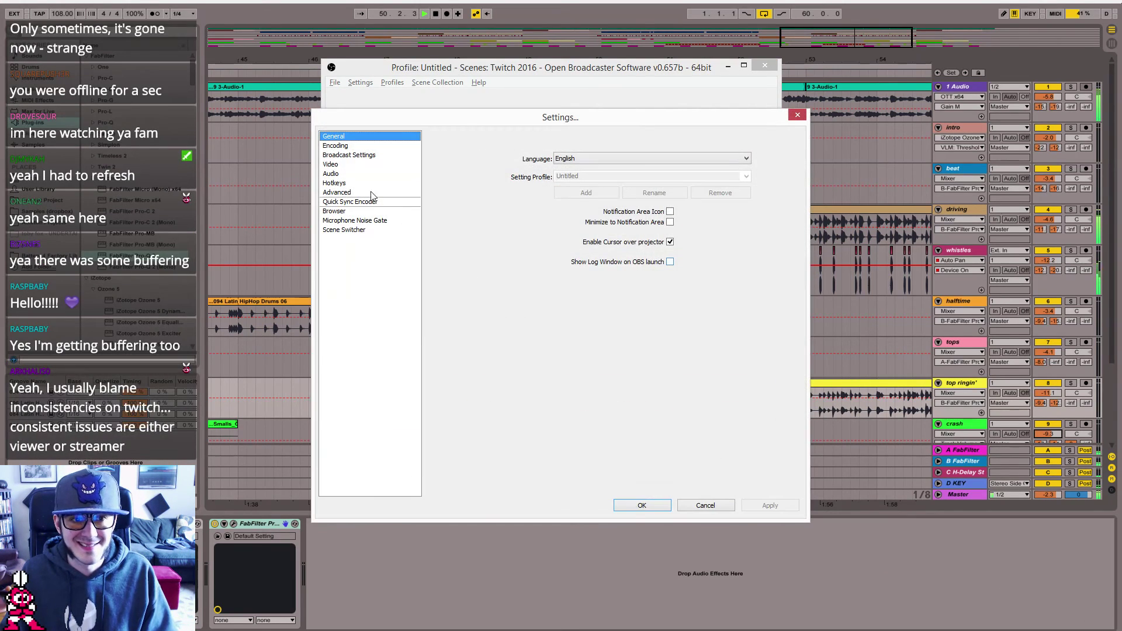
left_click(346, 157)
left_click(345, 146)
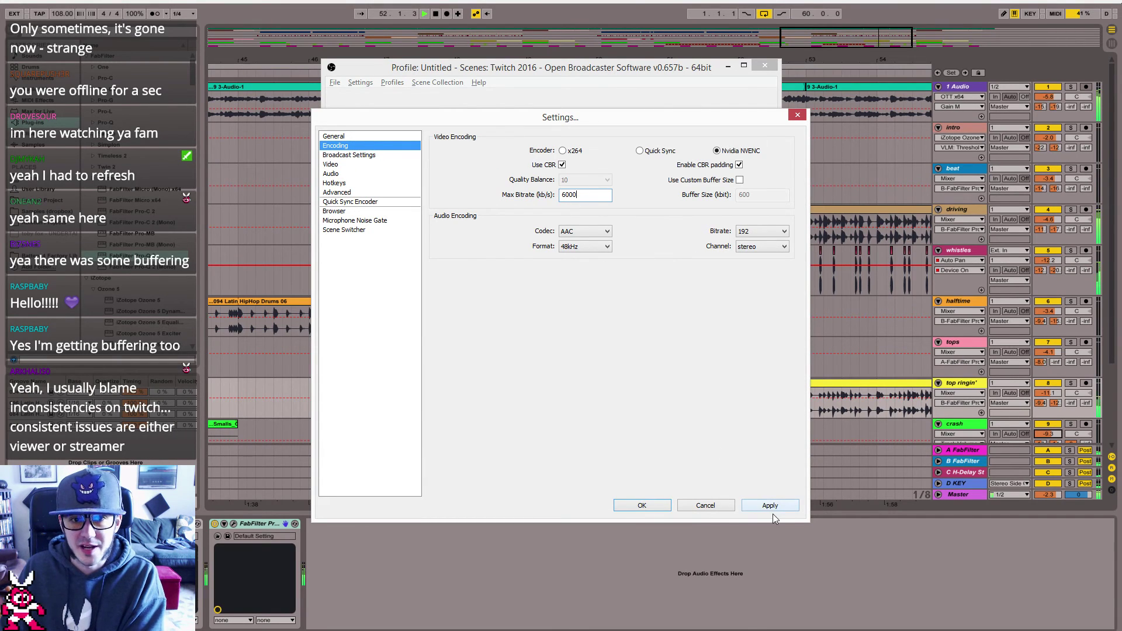
left_click(666, 506)
left_click(651, 553)
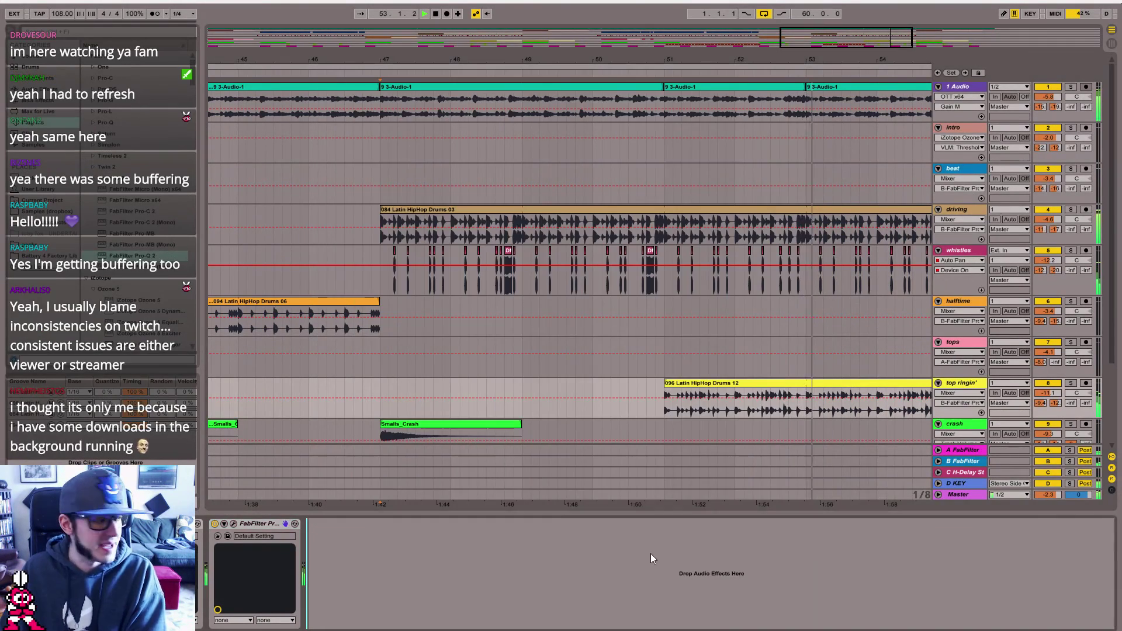
- Play the ending from bar 54 and extend the last top ringin' clip to just past bar 60
mouse_move(829, 46)
left_mouse_down()
mouse_move(836, 23)
mouse_move(849, 23)
mouse_move(842, 37)
mouse_move(854, 48)
mouse_move(887, 41)
left_mouse_up()
key("space")
left_click(678, 309)
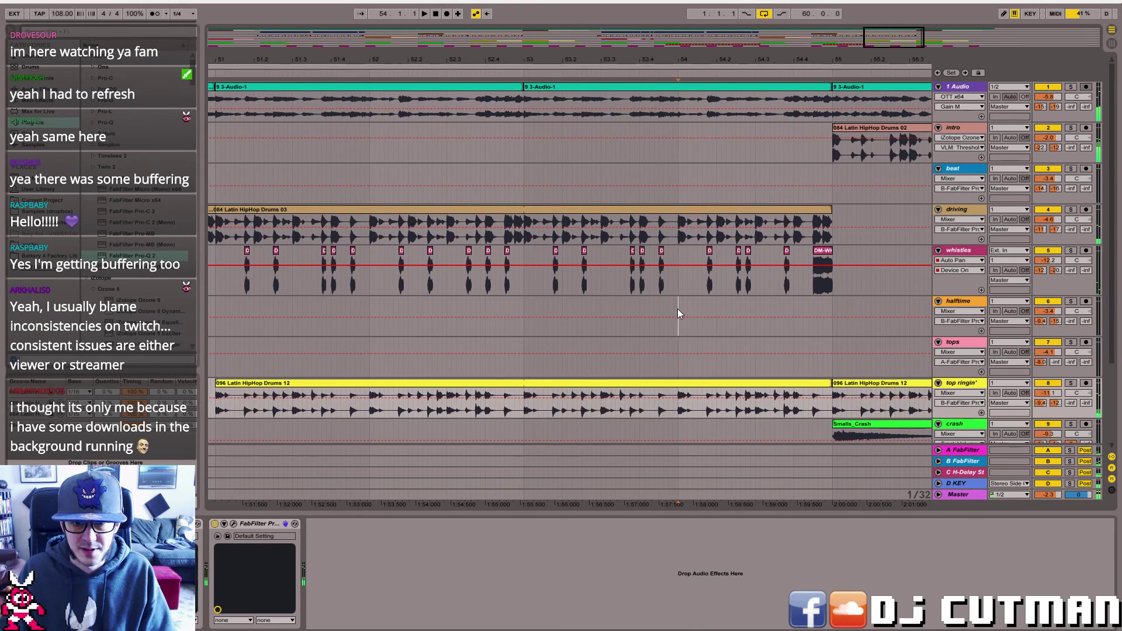
key("space")
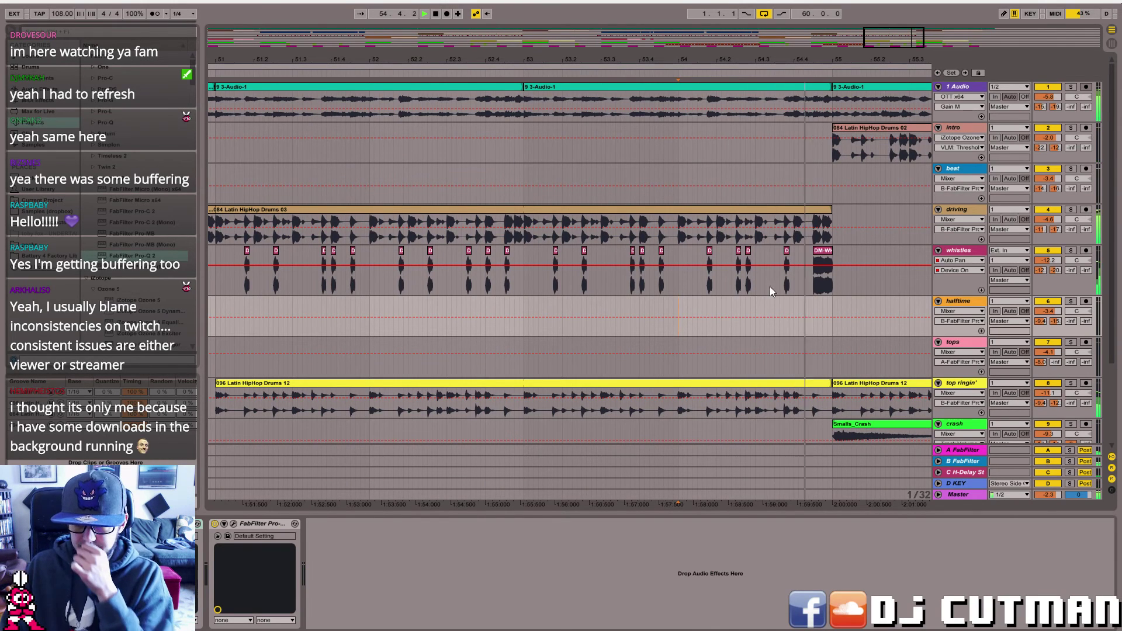
left_click_drag(897, 59, 730, 53)
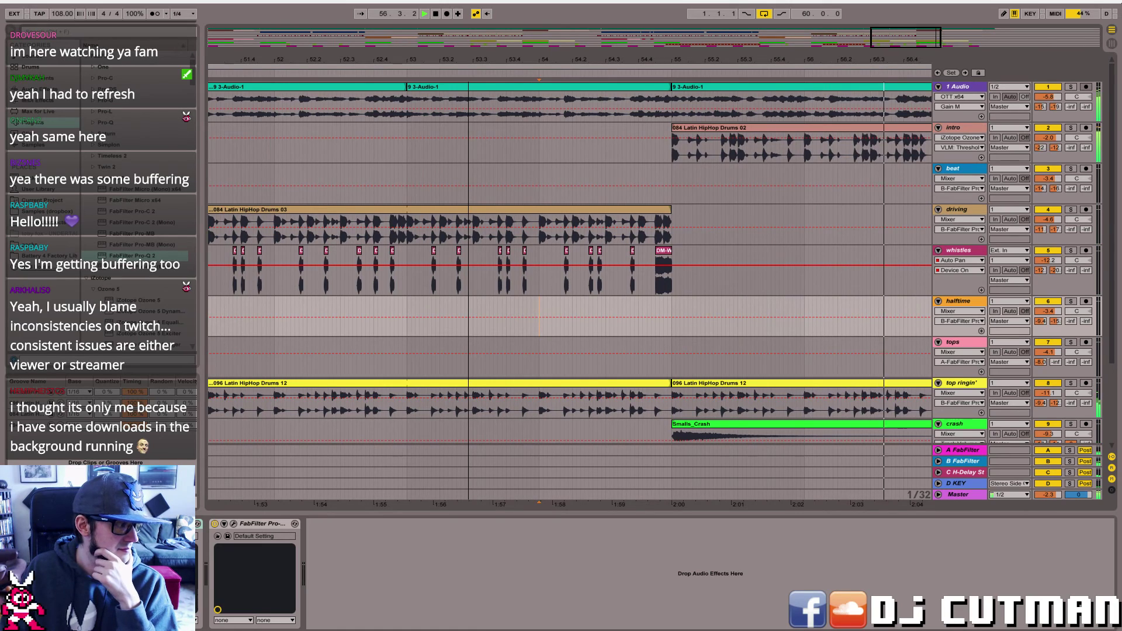
key("minus")
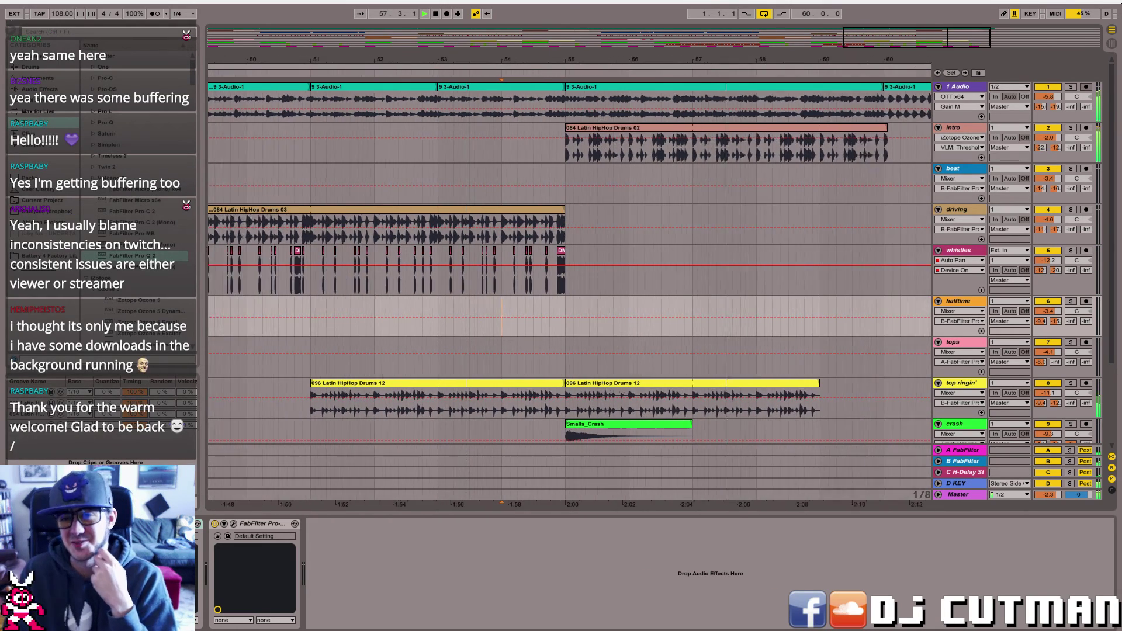
key("minus")
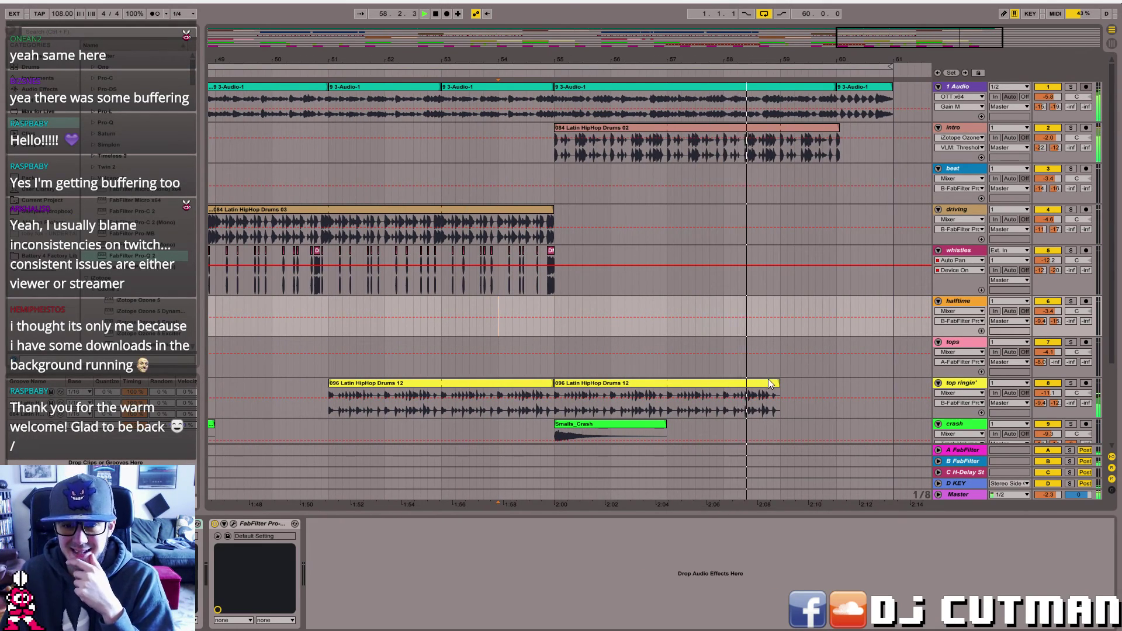
left_click_drag(778, 383, 842, 381)
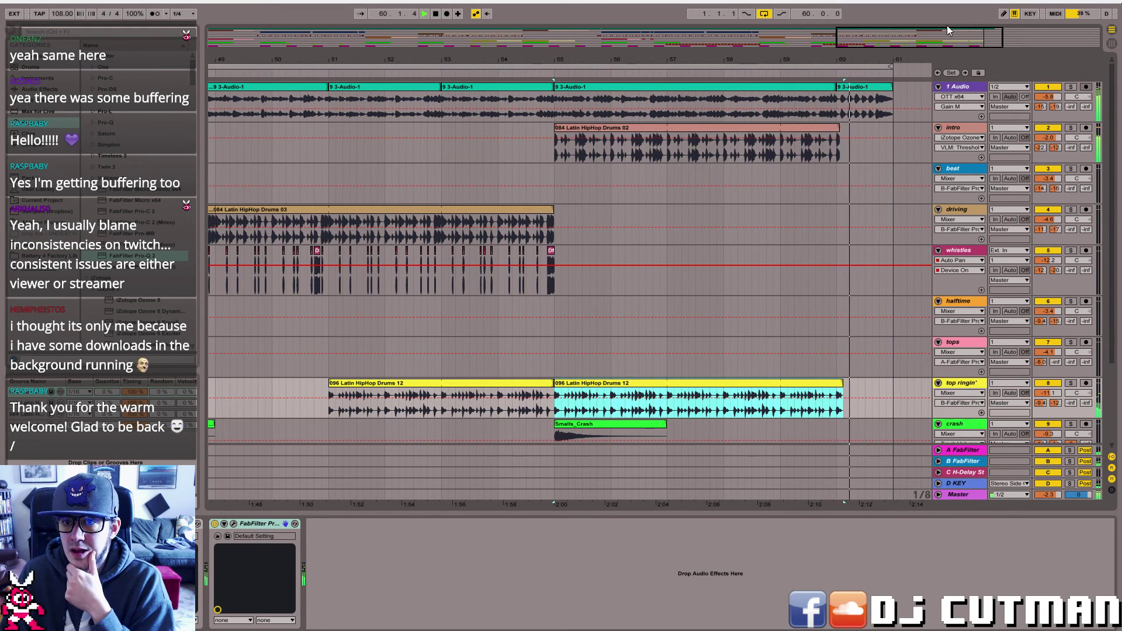
left_click_drag(949, 31, 981, 31)
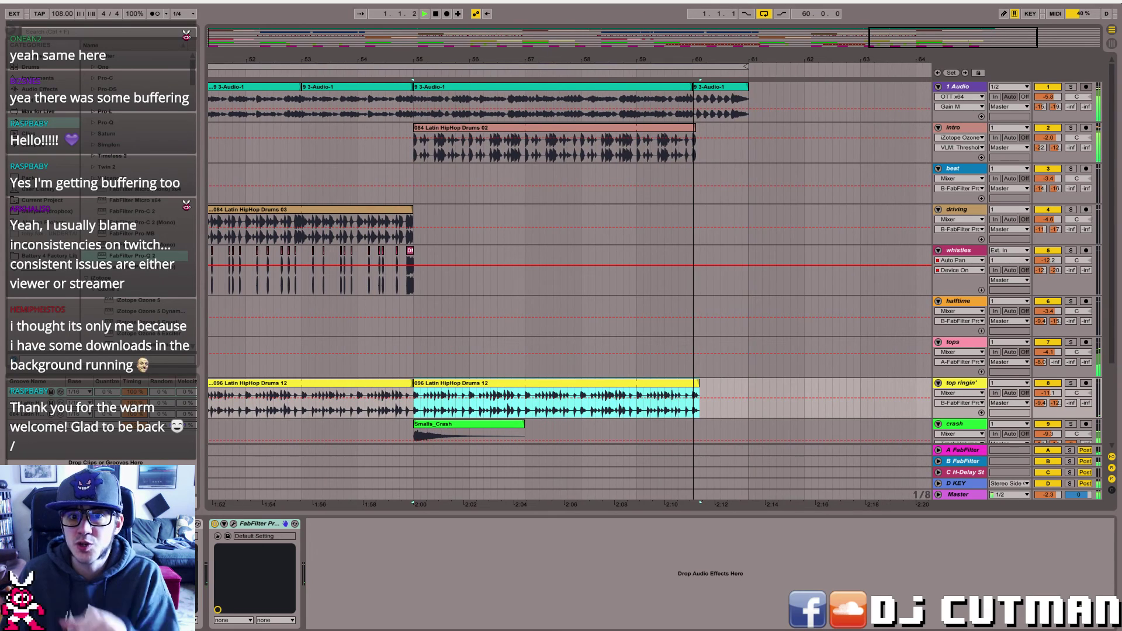
- Copy the whistle roll before bar 43 to just before beat 60.4 and play it from about beat 60.3
left_click(751, 43)
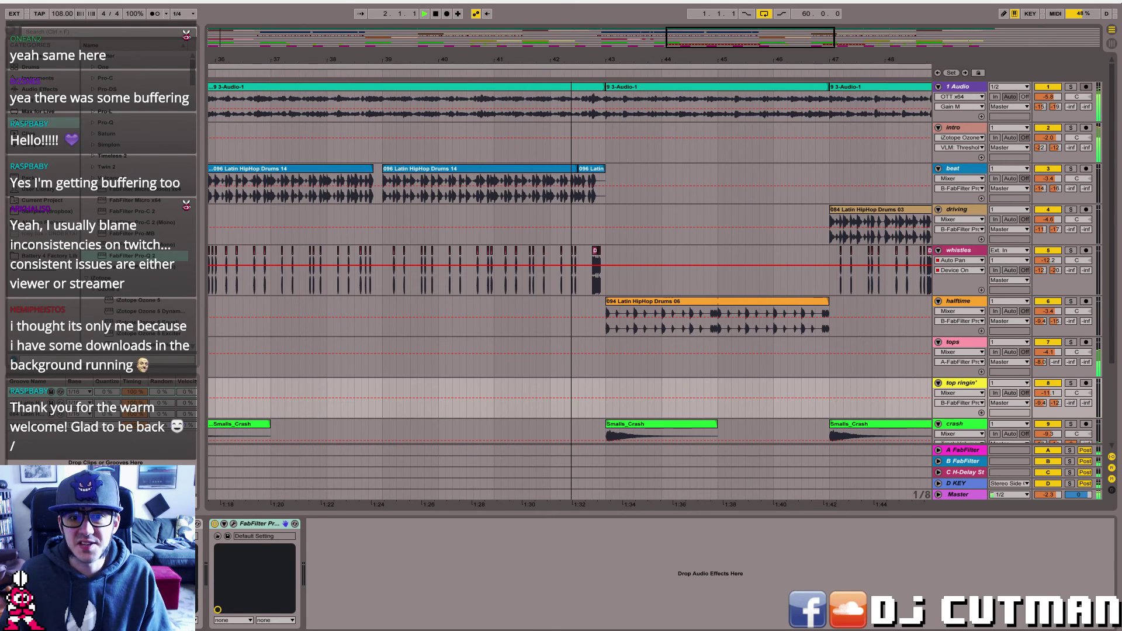
left_click_drag(605, 252, 592, 278)
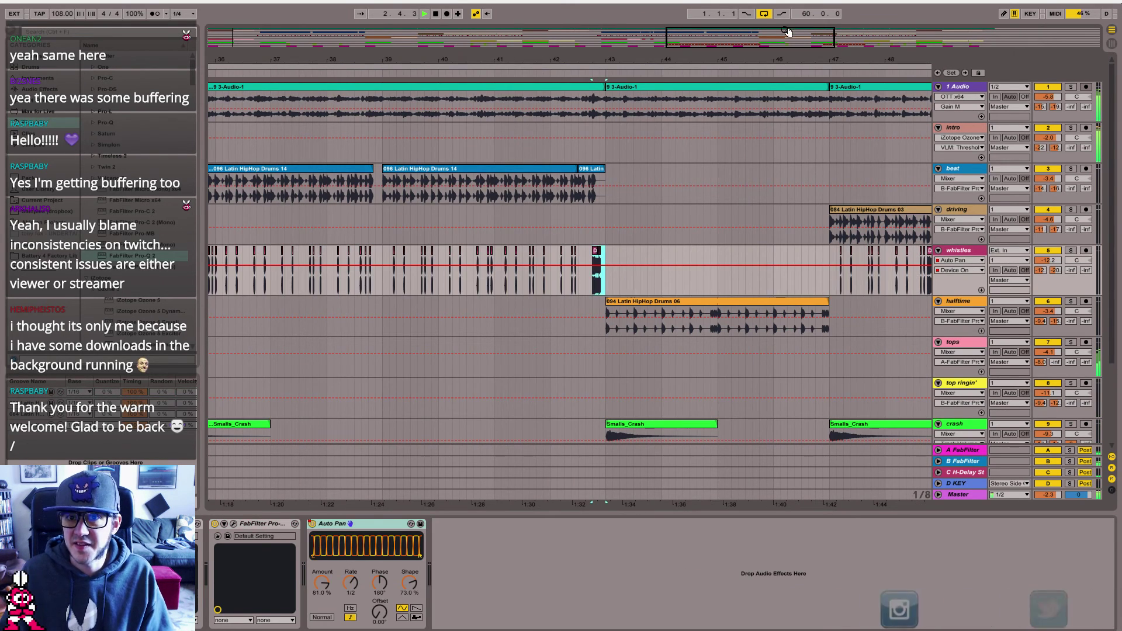
mouse_move(788, 32)
left_mouse_down()
mouse_move(1015, 32)
mouse_move(981, 42)
mouse_move(991, 76)
mouse_move(997, 39)
left_mouse_up()
left_click(620, 293)
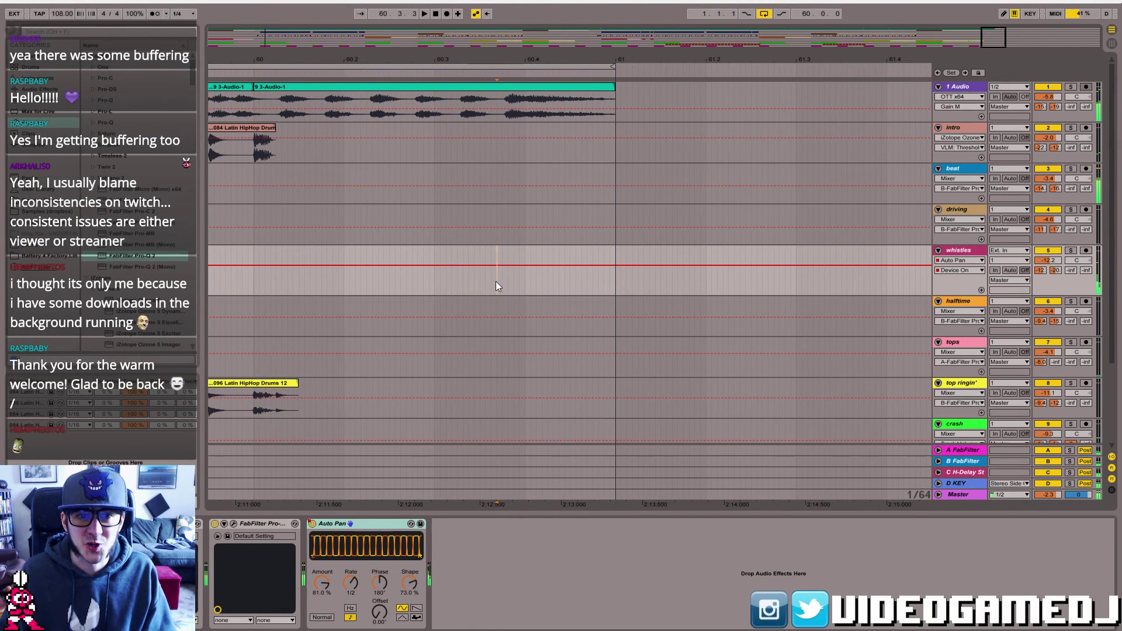
key("ctrl+v")
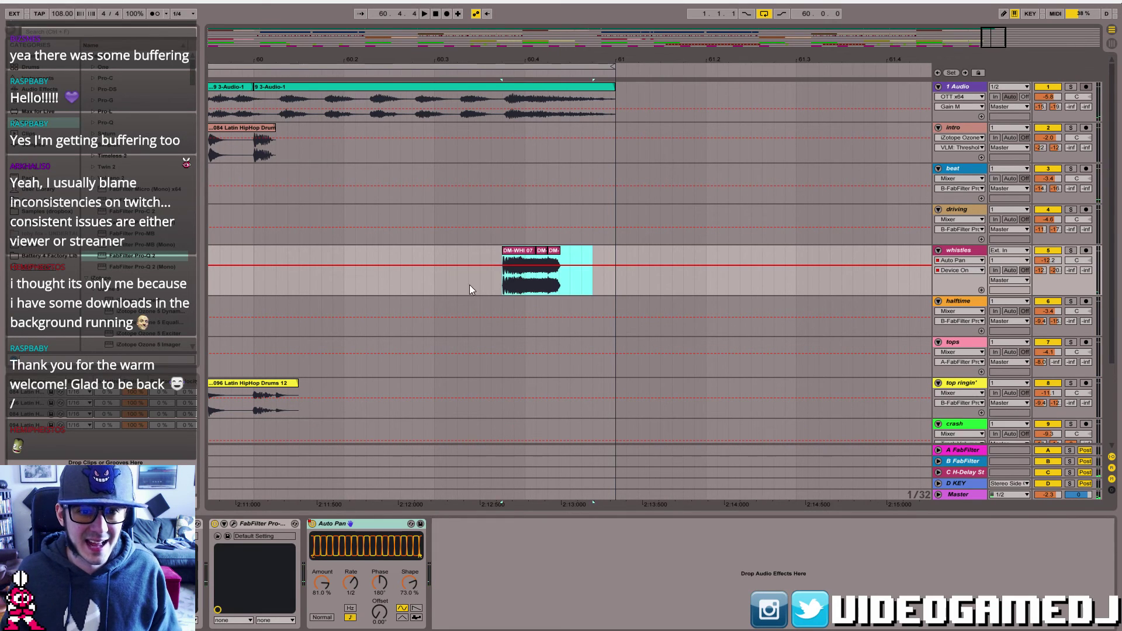
left_click(414, 278)
key("space")
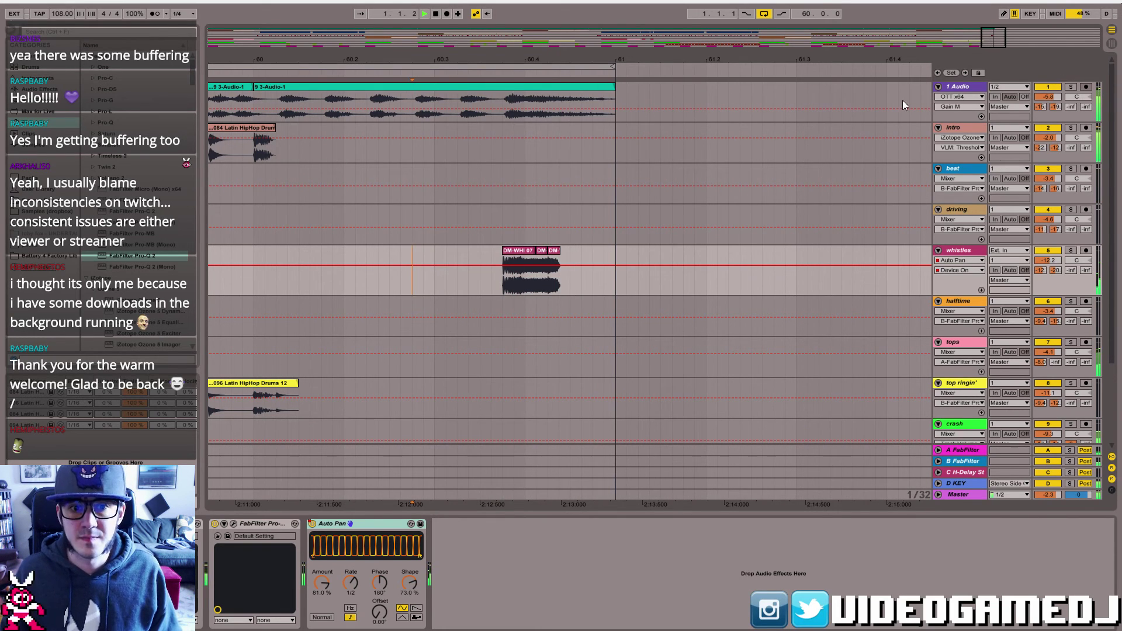
- Fill out the final whistle roll with more short hits up to just before bar 61 and play it
left_click(584, 259)
key("ctrl+v")
left_click(543, 253)
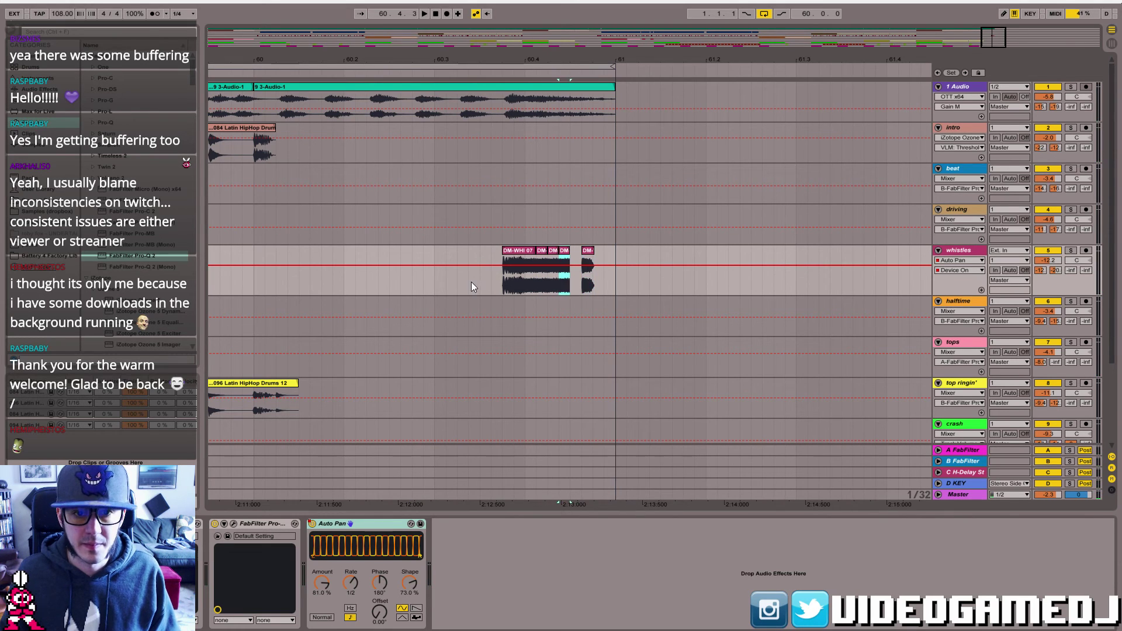
key("ctrl+d")
left_click(450, 283)
key("space")
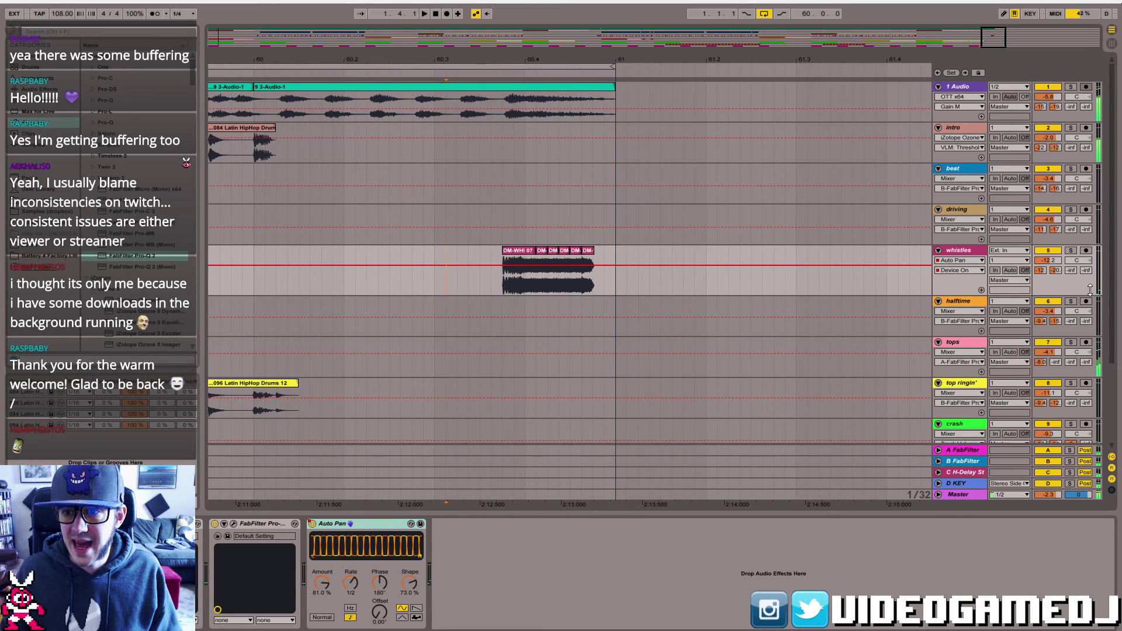
- Automate Auto Pan off on the whistles track from about beat 60.3 to bar 61
left_click(312, 524)
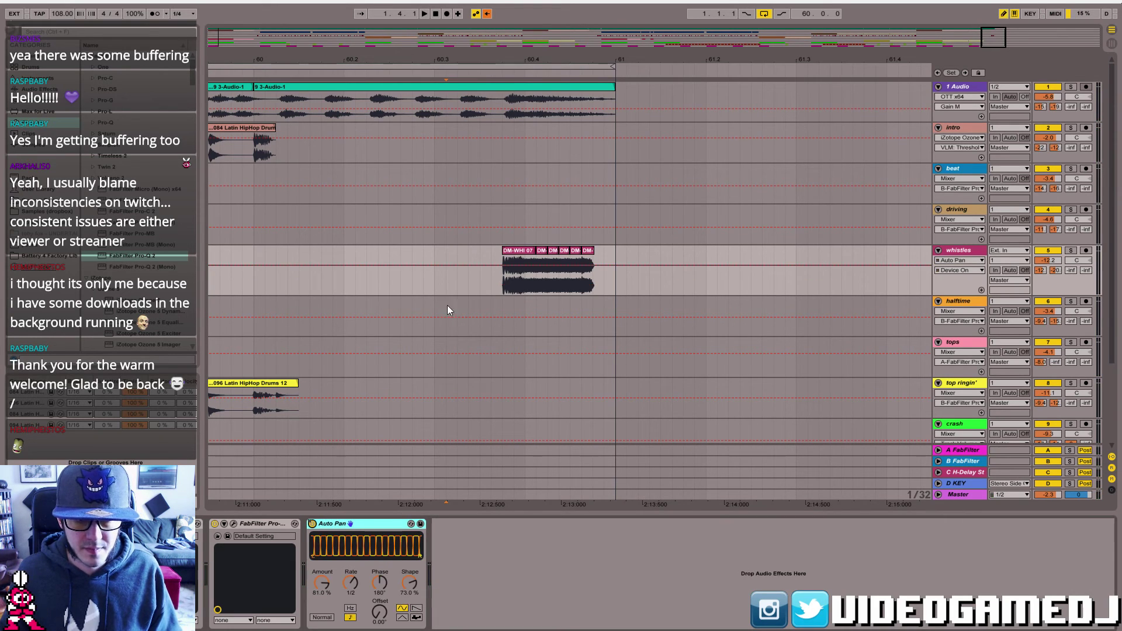
left_click_drag(439, 283, 615, 283)
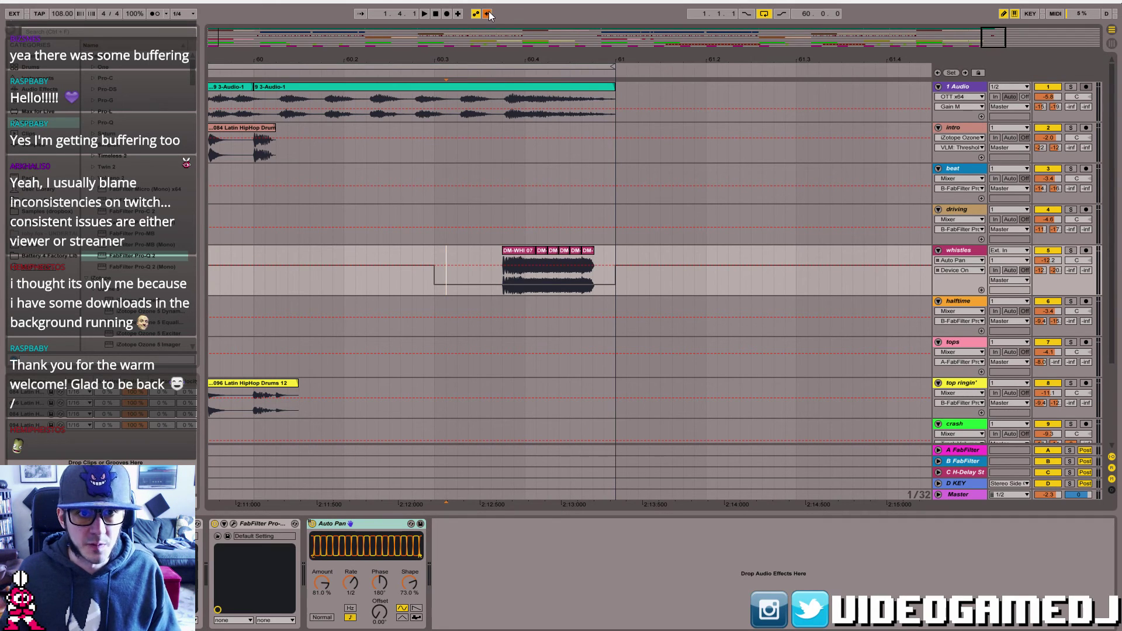
left_click_drag(995, 40, 987, 13)
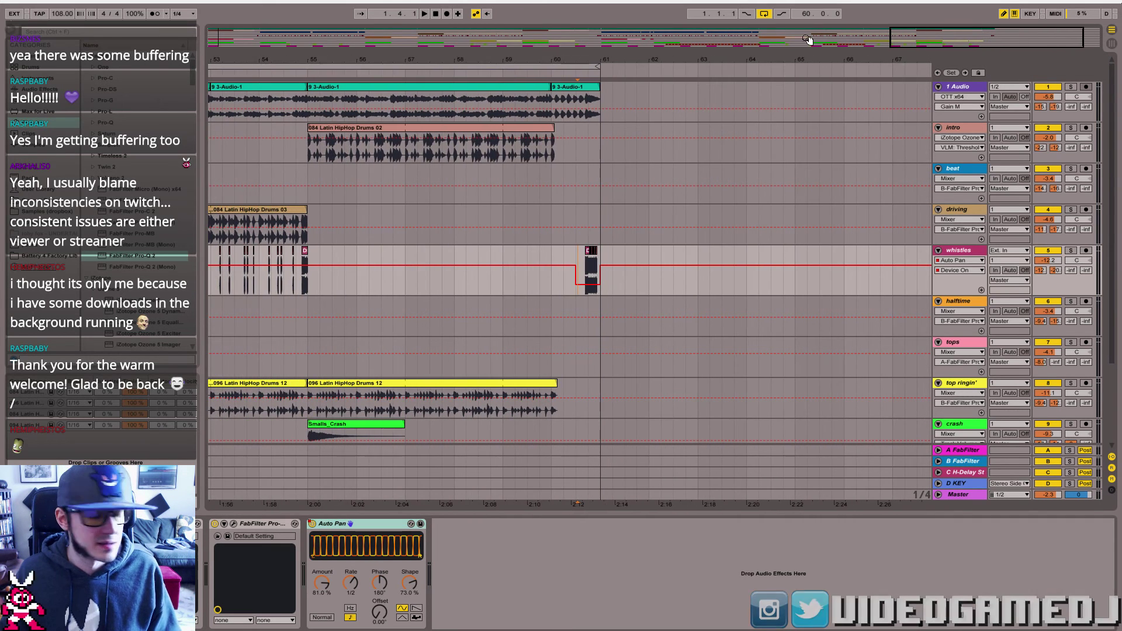
- Add a short whistle hit near beat 60.3 before the final roll and play the ending from bar 55 with looping off
key("ctrl+v")
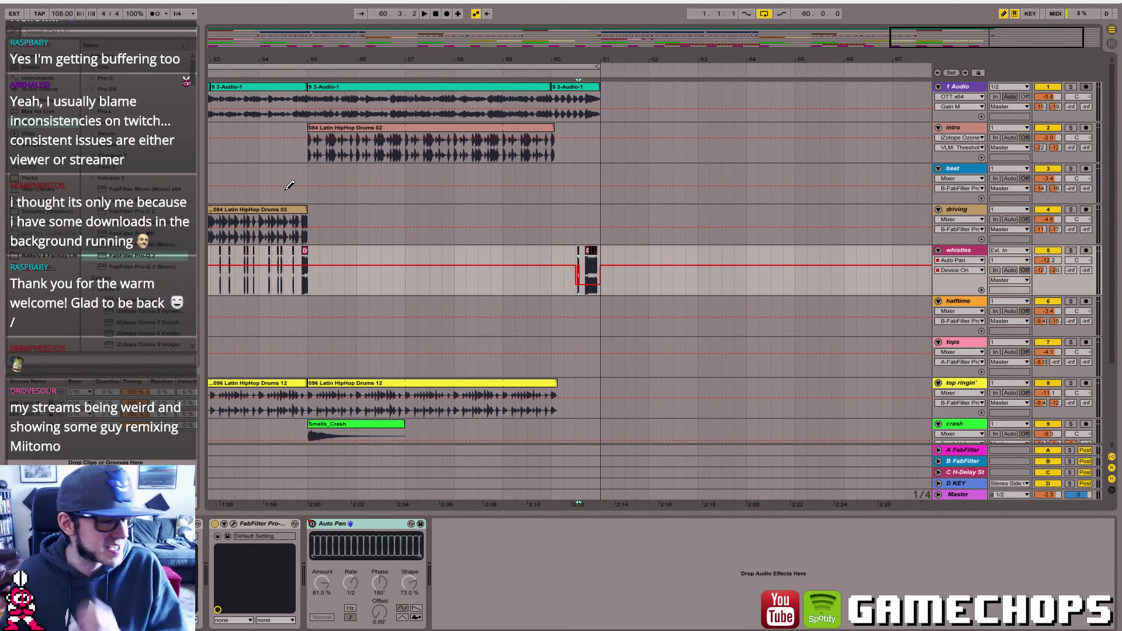
left_click(306, 178)
key("space")
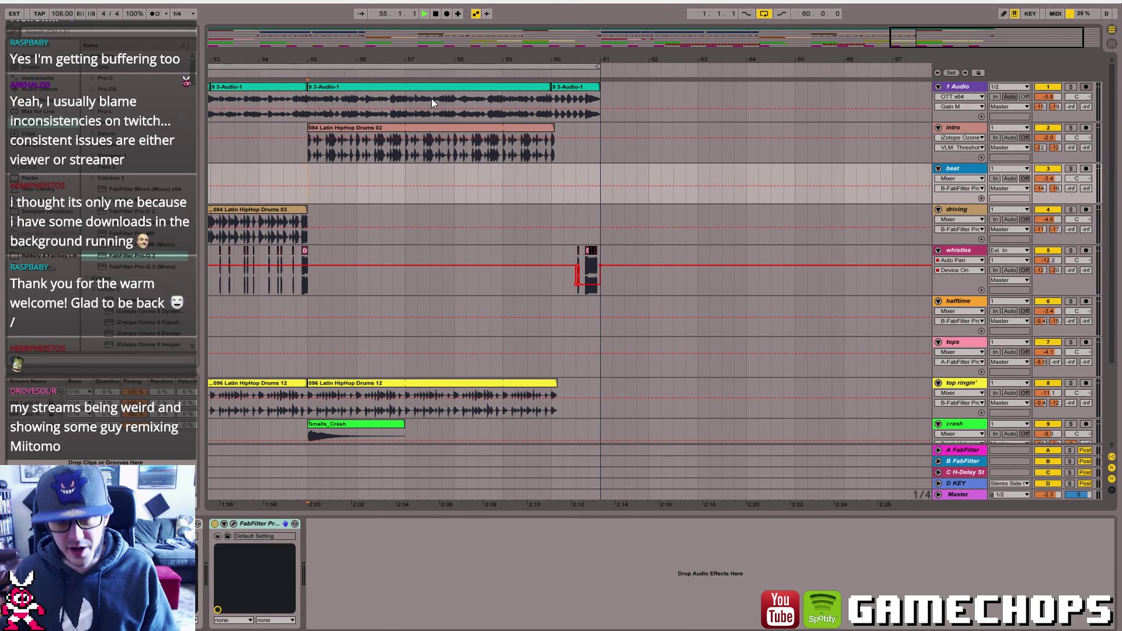
left_click(769, 12)
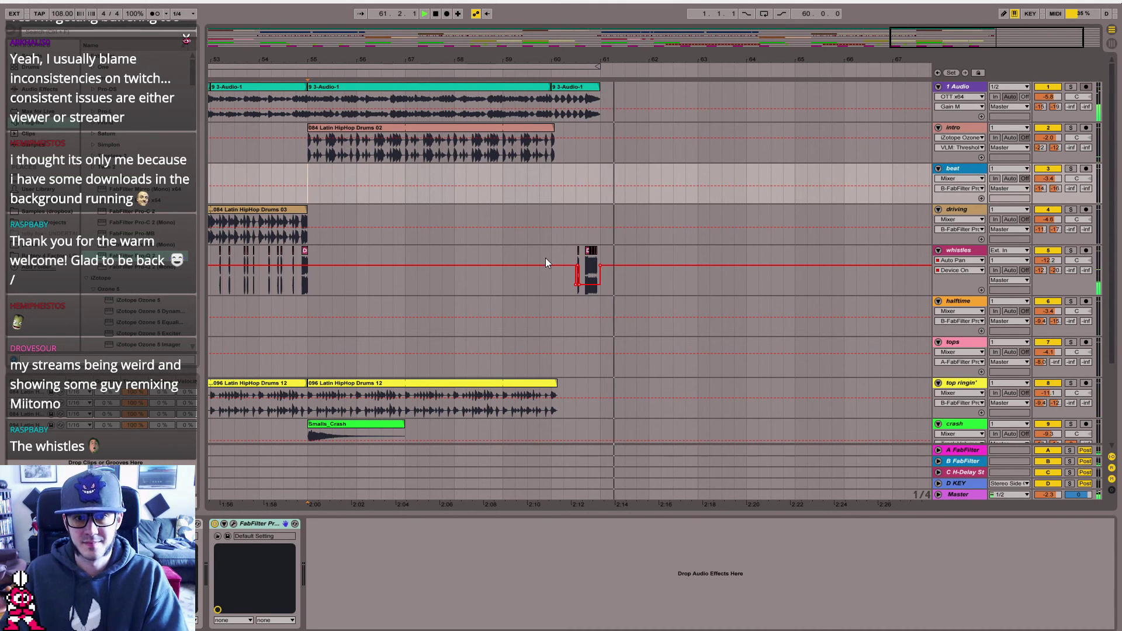
- Remove the extra whistle hit before the final roll, replay the ending from about bar 58, and check the OBS streaming window
key("space")
left_click(576, 263)
left_click(488, 290)
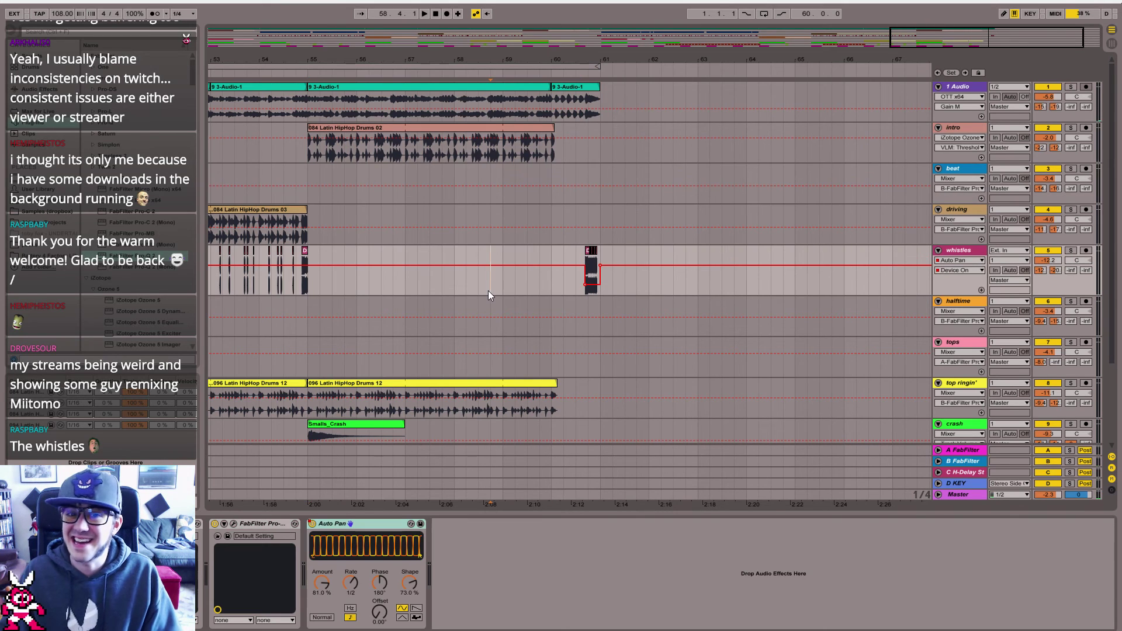
key("space")
key("alt+Tab")
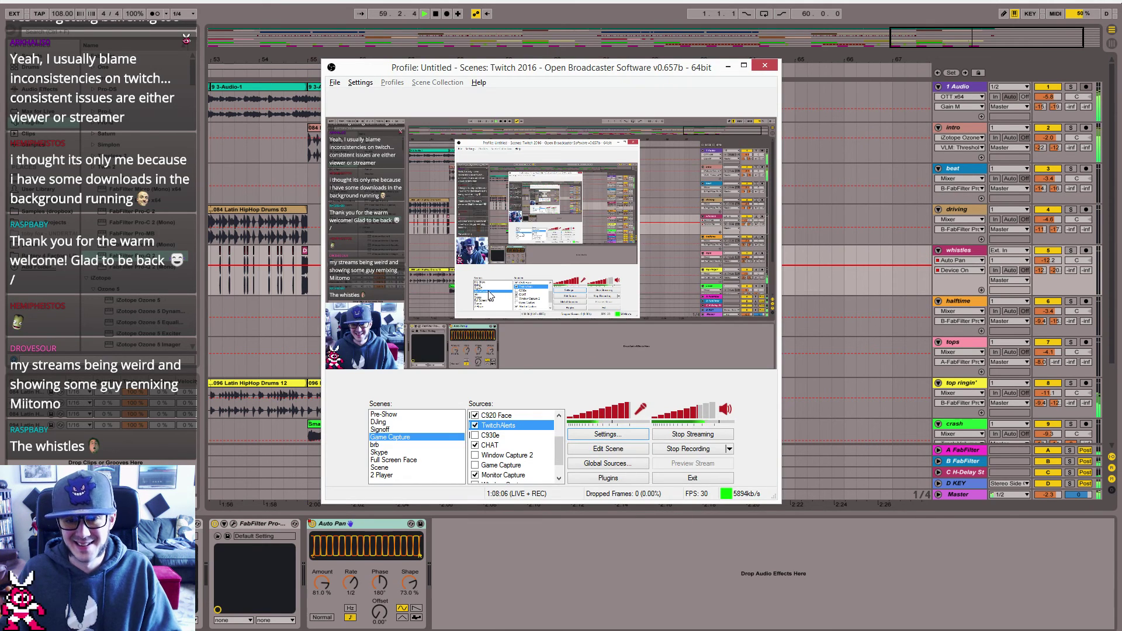
key("alt+Tab")
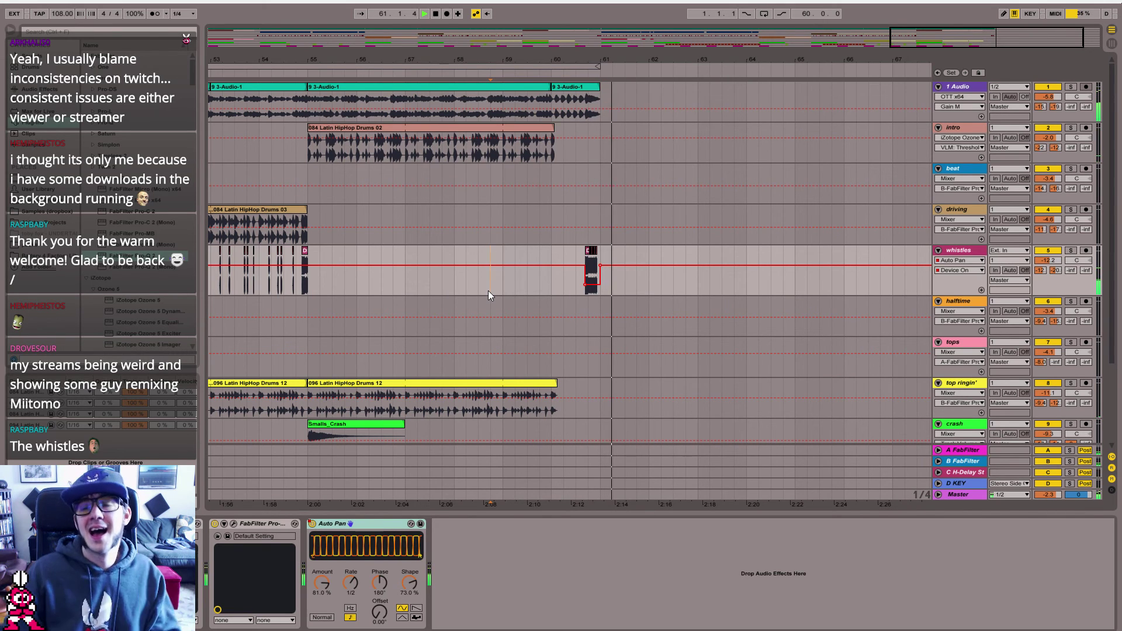
key("space")
- Turn looping back on and play the full arrangement up to bar 31
left_click_drag(947, 44, 483, 44)
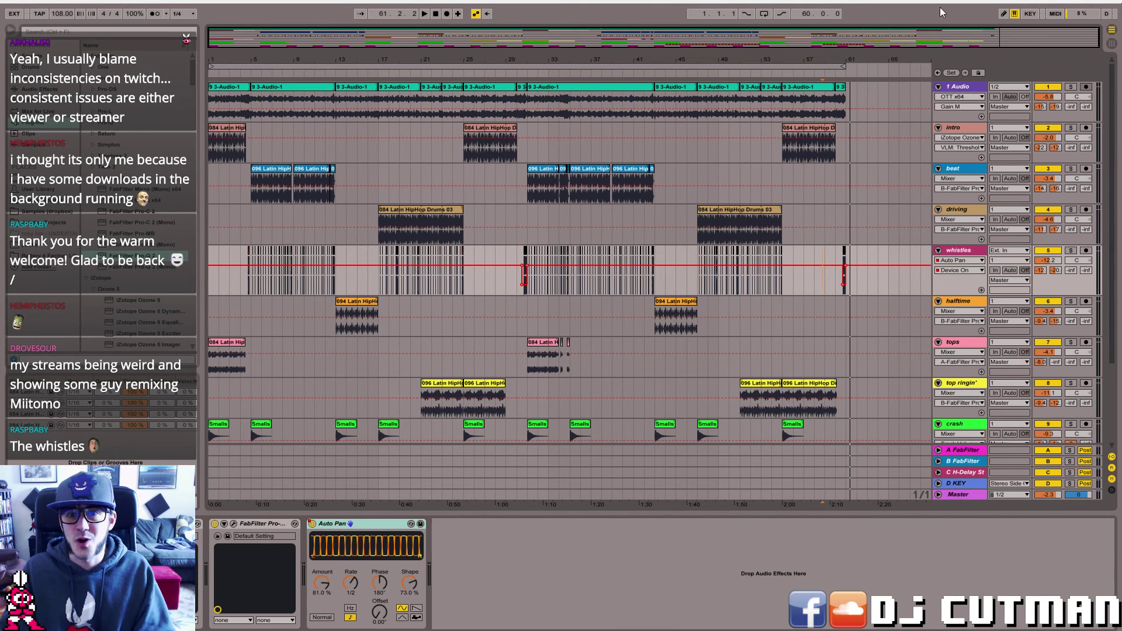
left_click(769, 10)
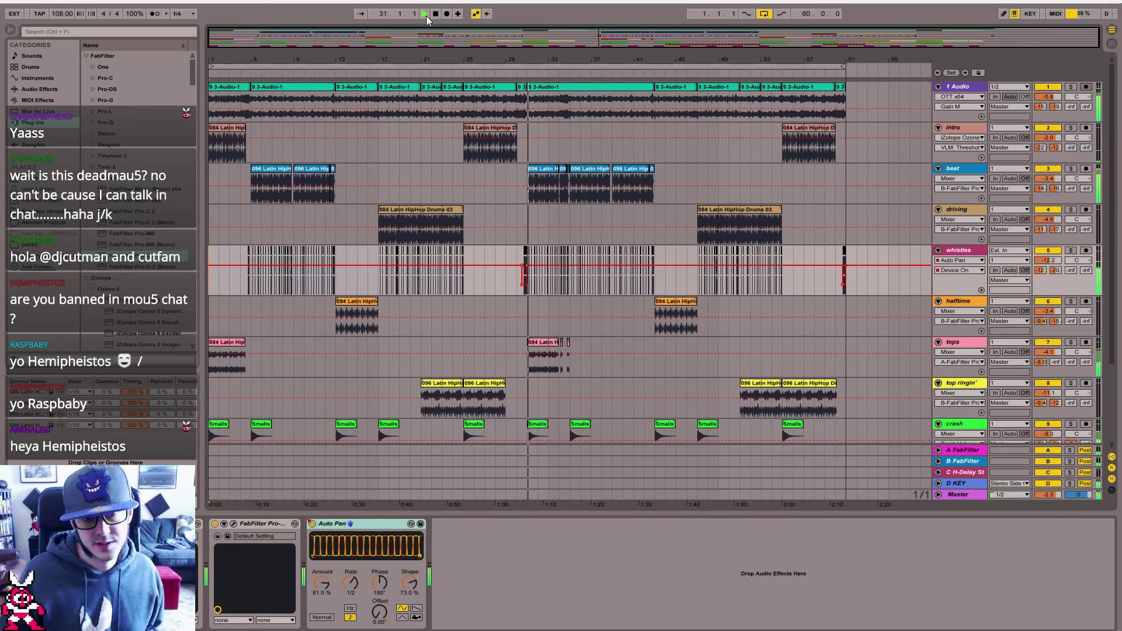
- Copy the first bar of the crash at bar 31 into bar 30, directly before it
left_click_drag(589, 56, 593, 80)
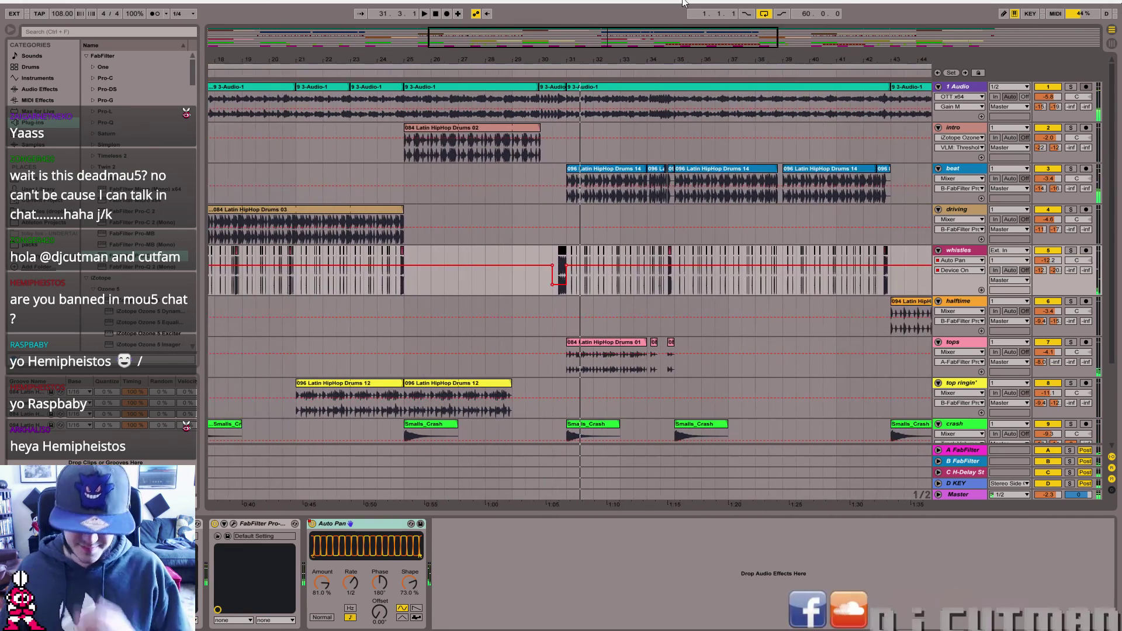
scroll(661, 388, "down", 3)
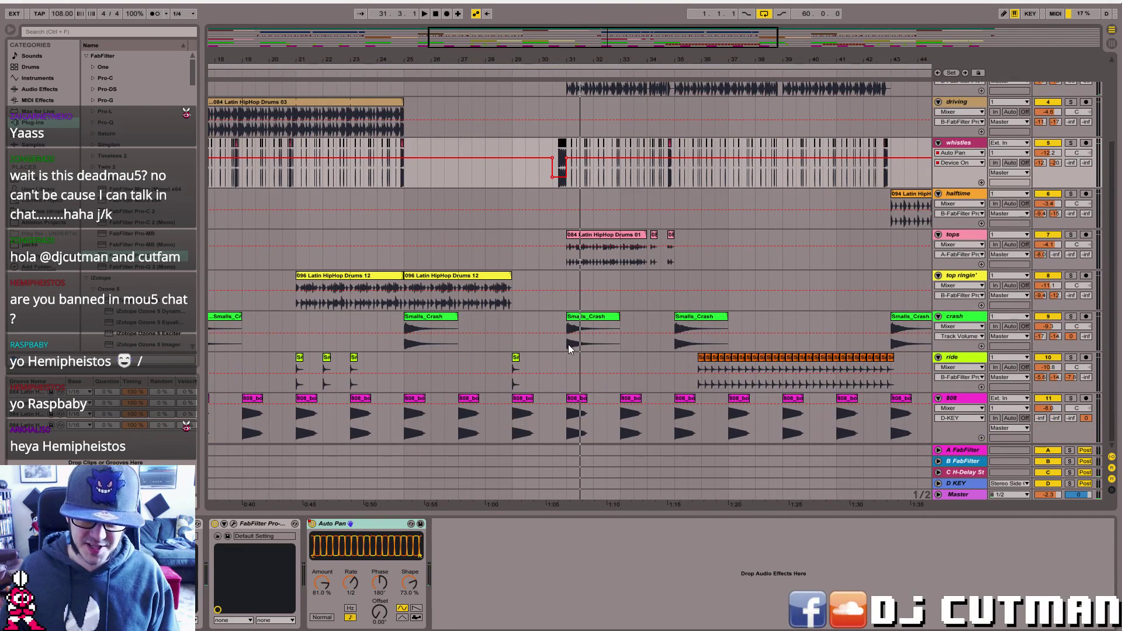
left_click_drag(568, 344, 588, 345)
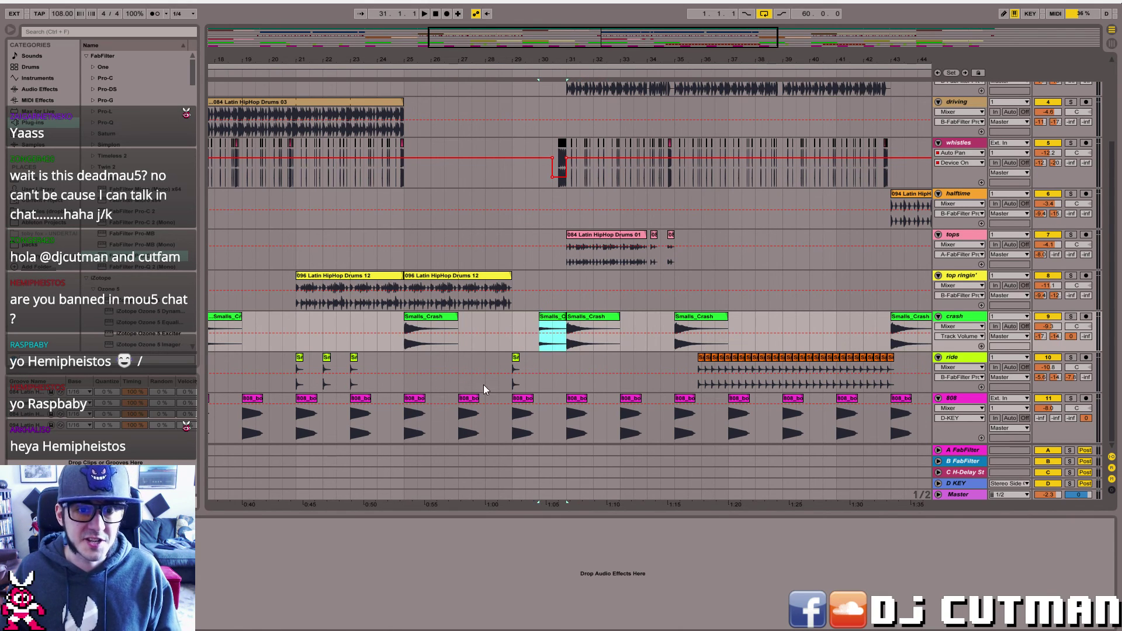
- Show the details of the reversed crash clip in bar 30 and move its start marker to 1.3.3
key("shift+Tab")
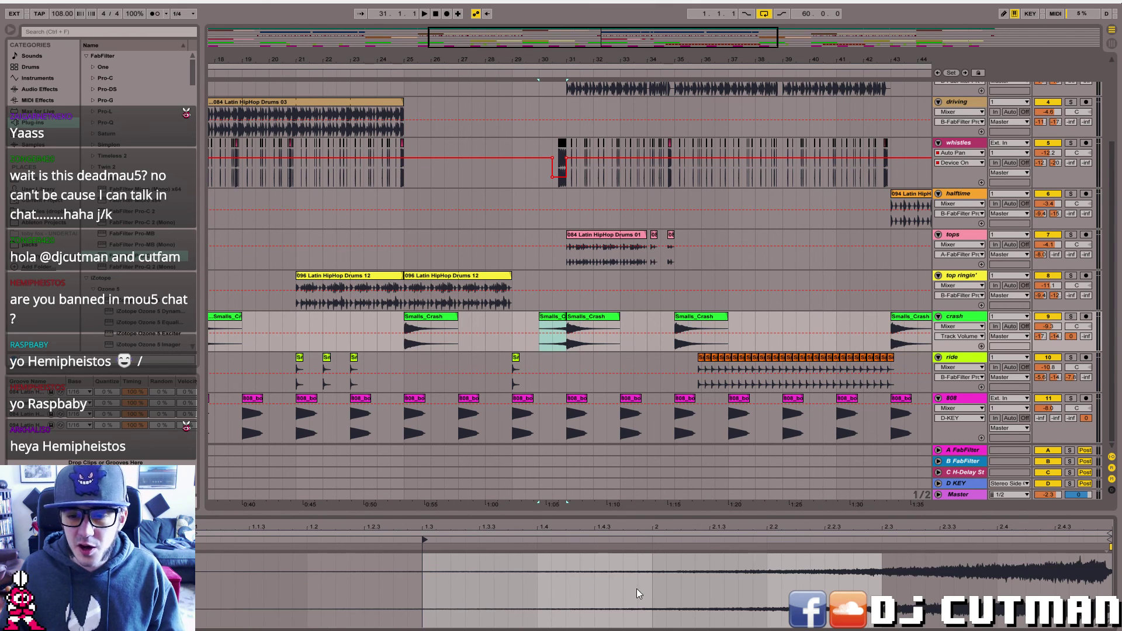
mouse_move(429, 541)
left_mouse_down()
mouse_move(547, 537)
mouse_move(536, 536)
left_mouse_up()
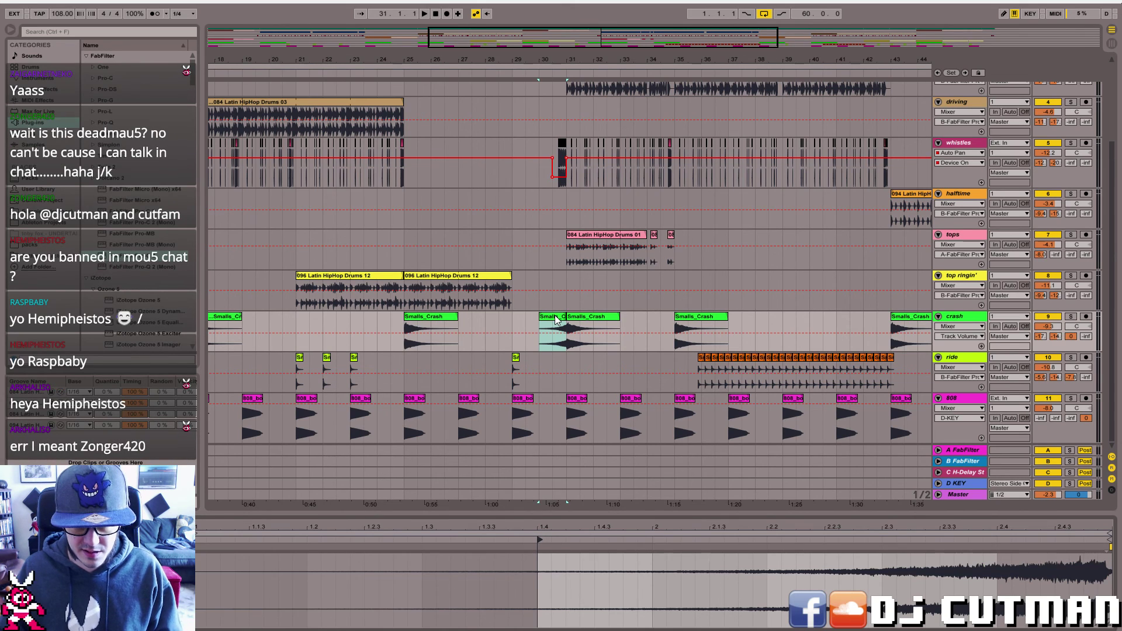
left_click_drag(540, 538, 483, 540)
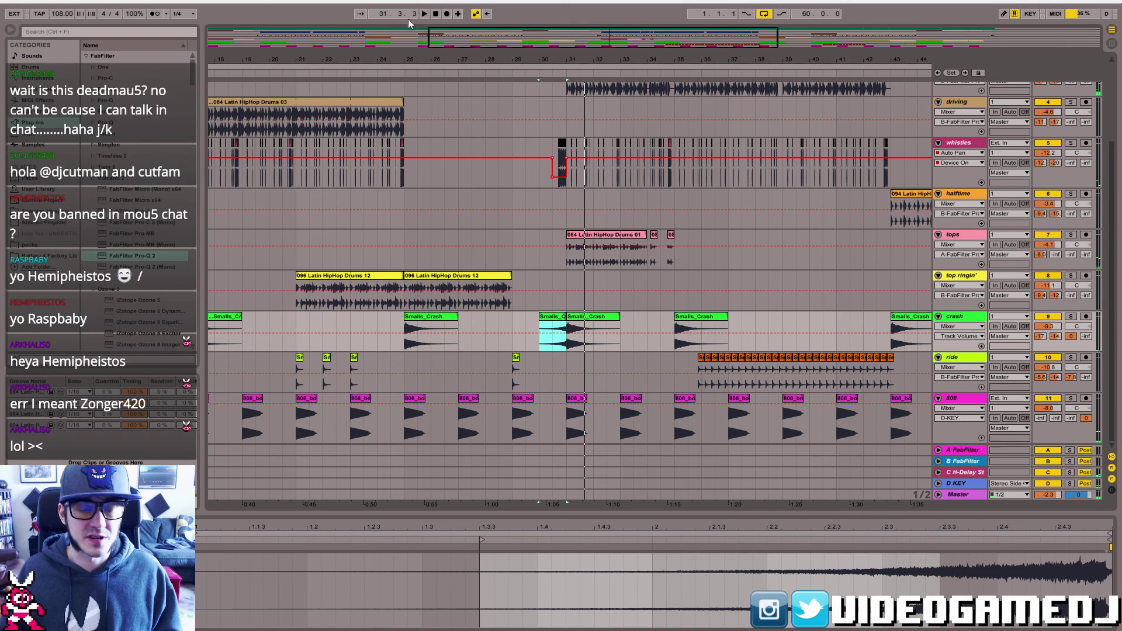
- Play from the song's start and try copies of the trimmed reversed crash in bars 4 and 12
left_click(433, 12)
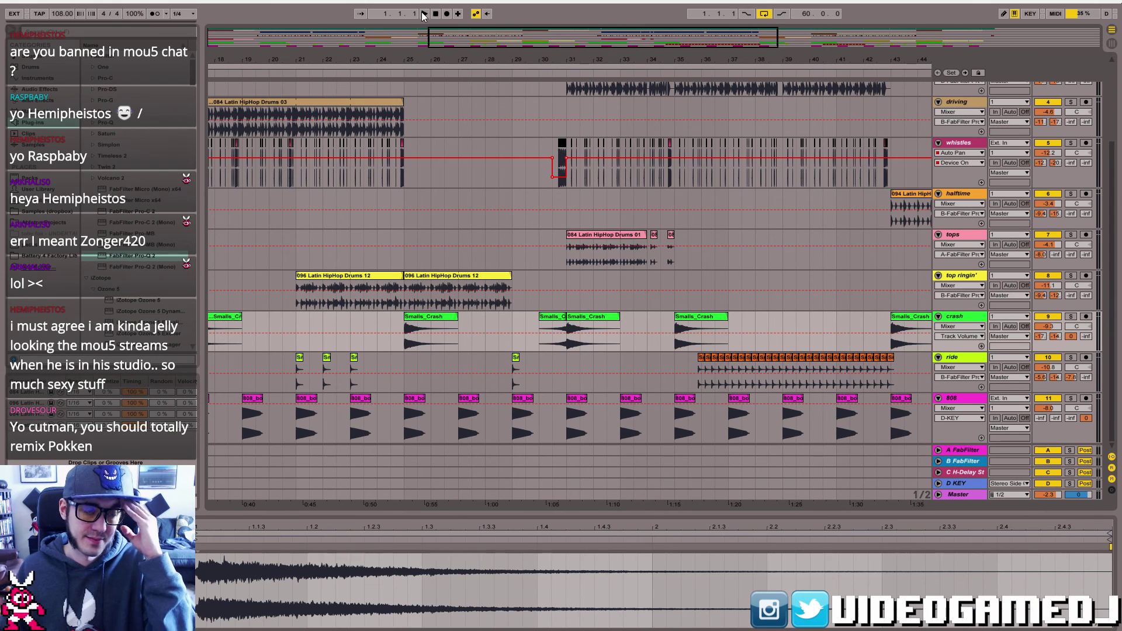
left_click(224, 40)
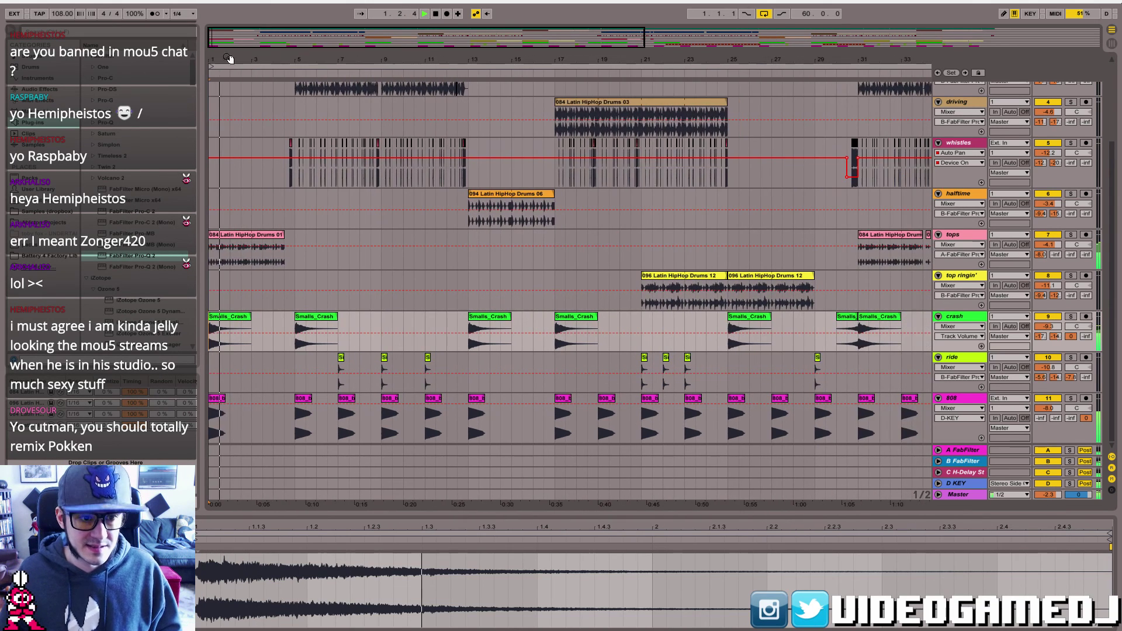
left_click(279, 346)
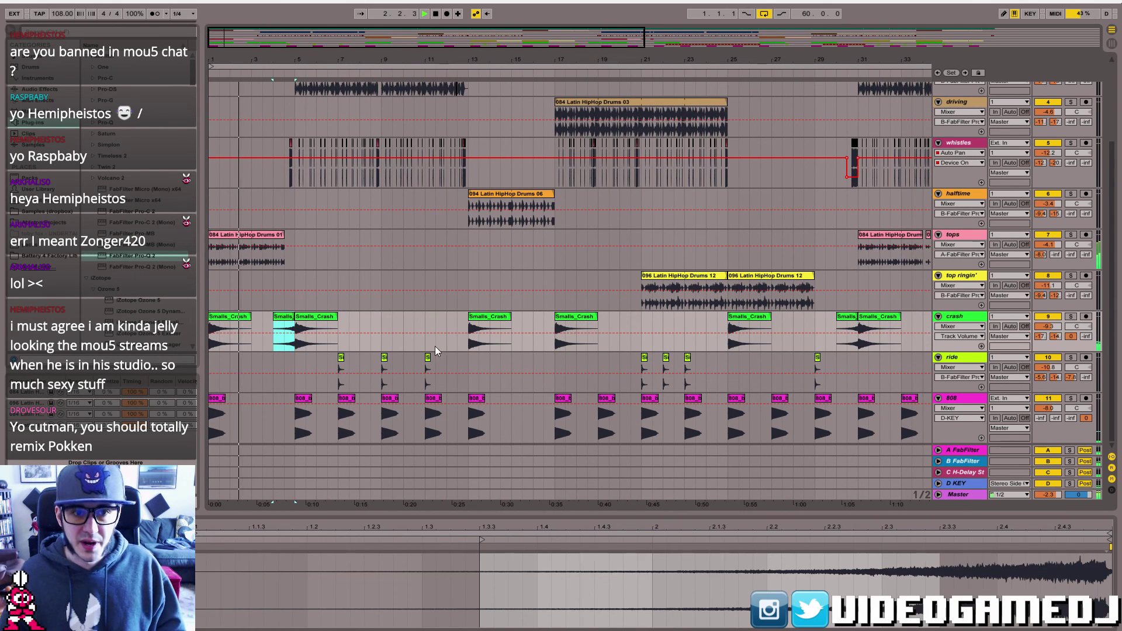
left_click(448, 343)
key("ctrl+v")
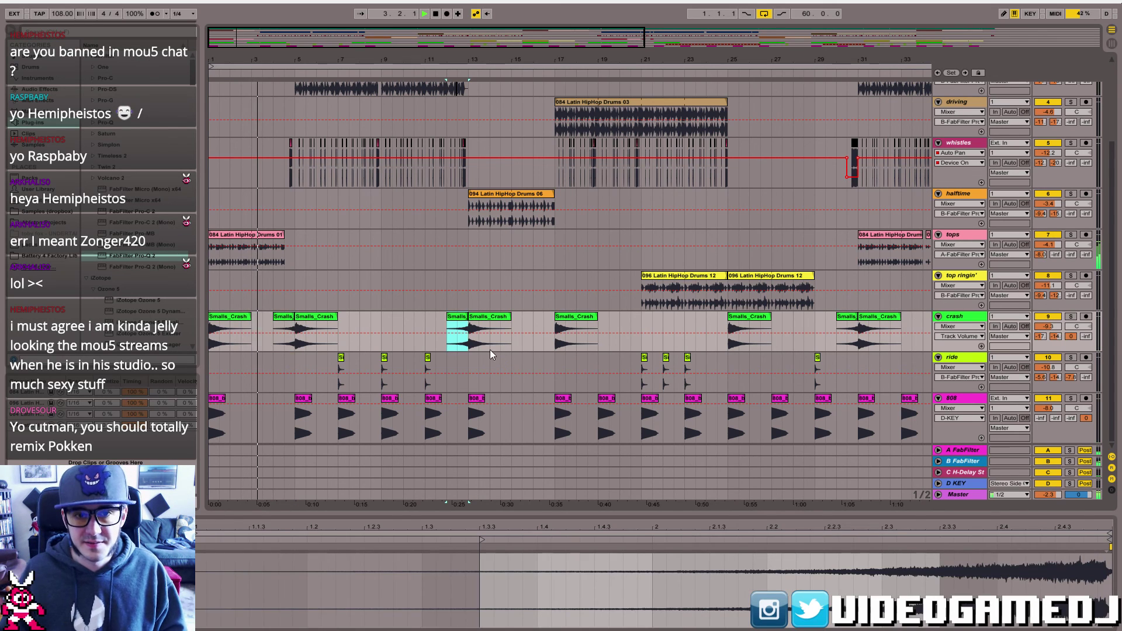
- Remove the reversed crash copies from bars 4 and 12, placing one in bar 16 before the crash at bar 17 instead
left_click(289, 318)
key("Delete")
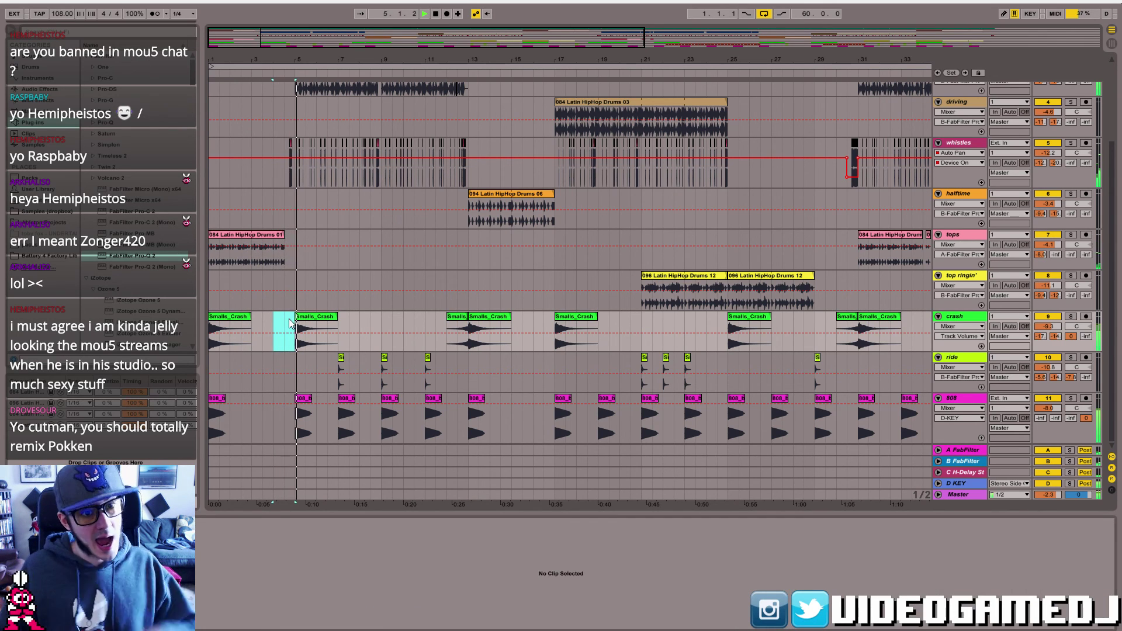
left_click(447, 345)
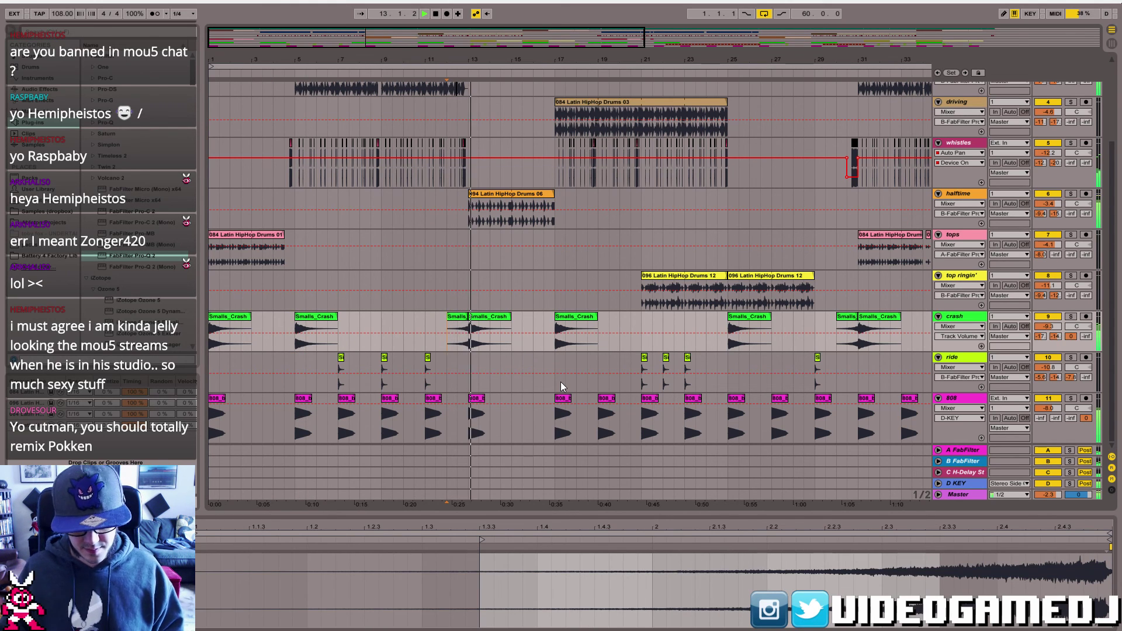
left_click(531, 338)
key("ctrl+v")
left_click(457, 317)
key("Delete")
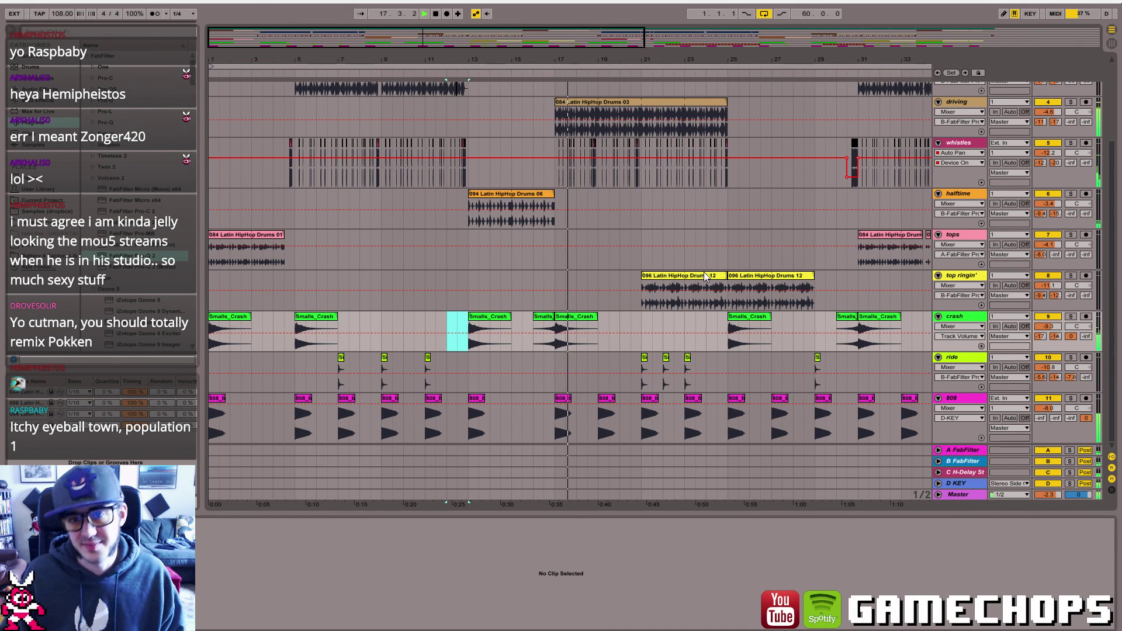
- Play on from bar 24 and paste the reversed crash into bar 46, directly before the crash at bar 47
left_click(705, 322)
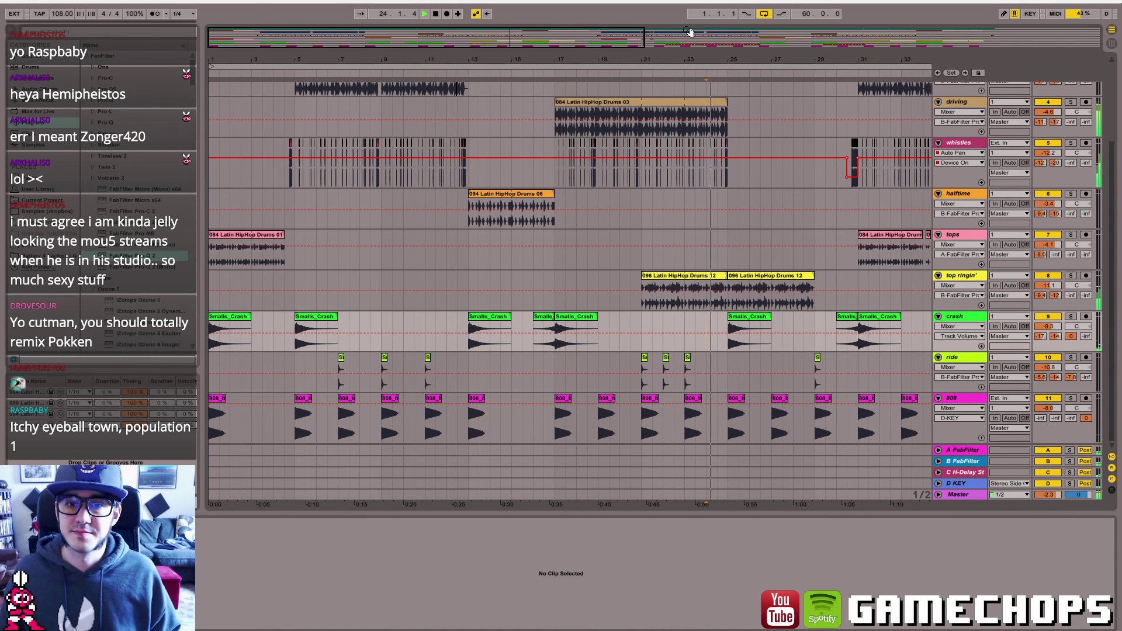
left_click_drag(579, 40, 664, 44)
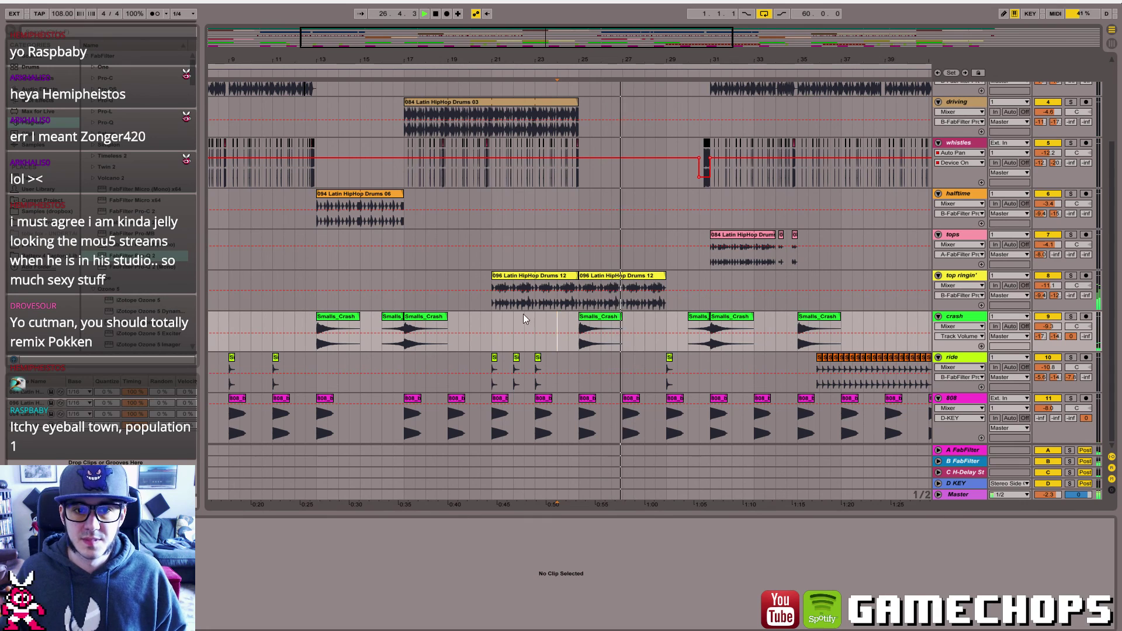
left_click_drag(626, 42, 758, 42)
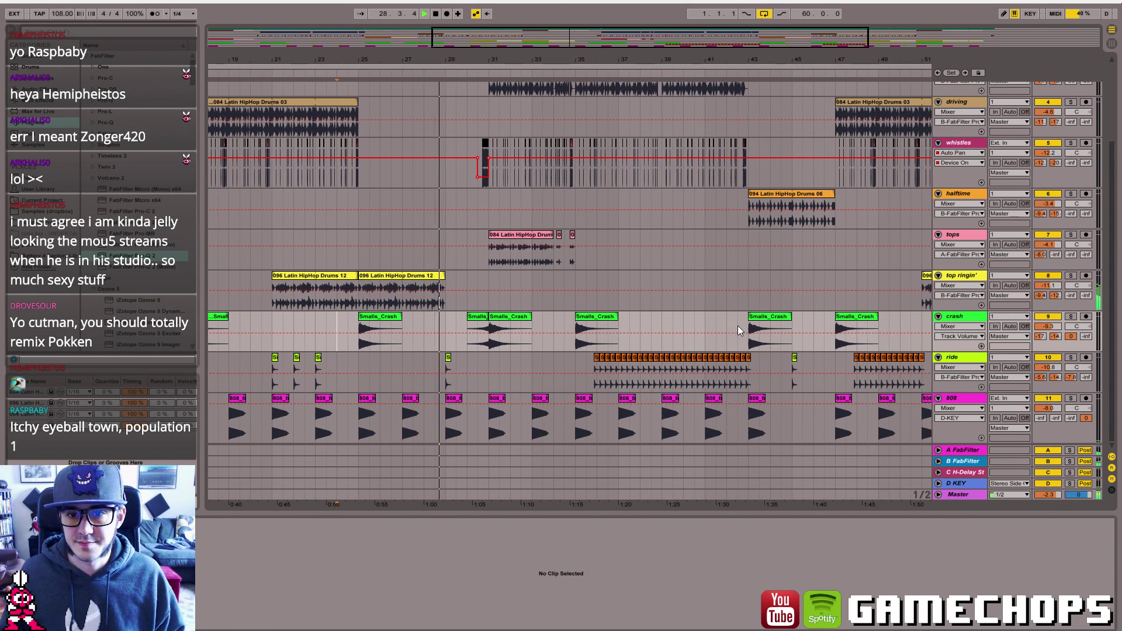
left_click(816, 327)
key("ctrl+v")
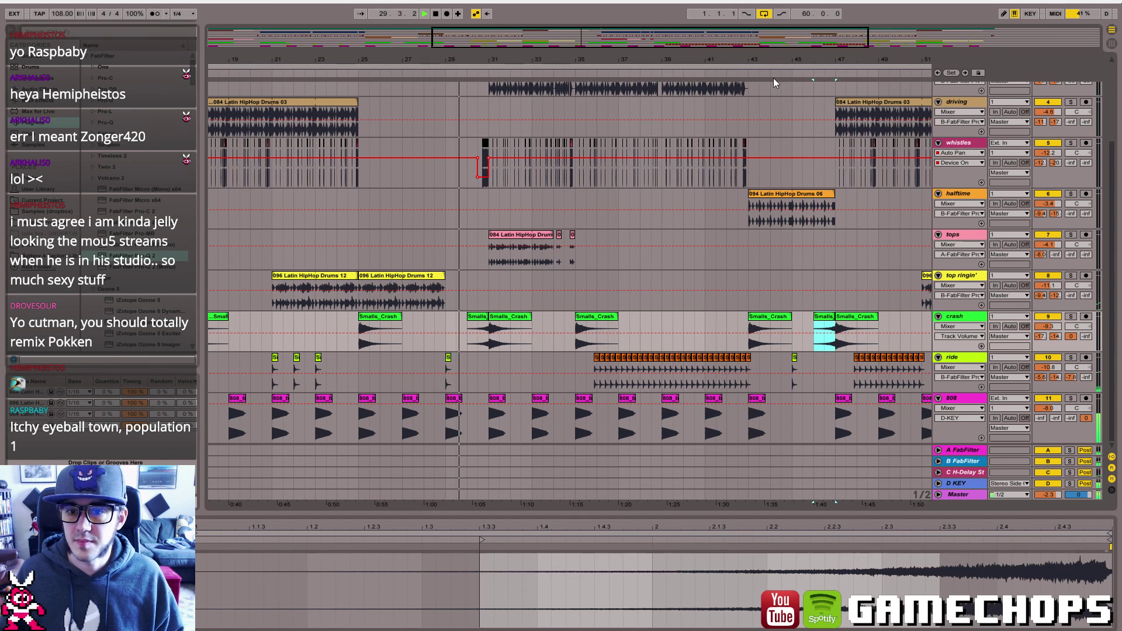
- Listen through to the end of the full arrangement and replay the final whistle roll from about bar 60
left_click_drag(750, 40, 882, 44)
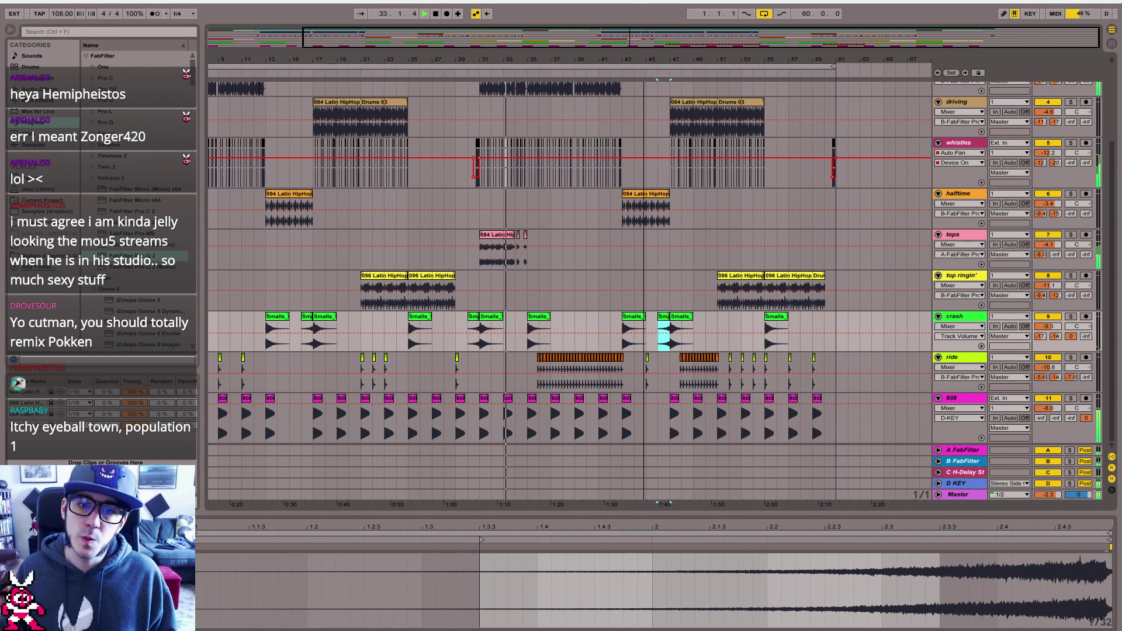
left_click_drag(883, 44, 867, 44)
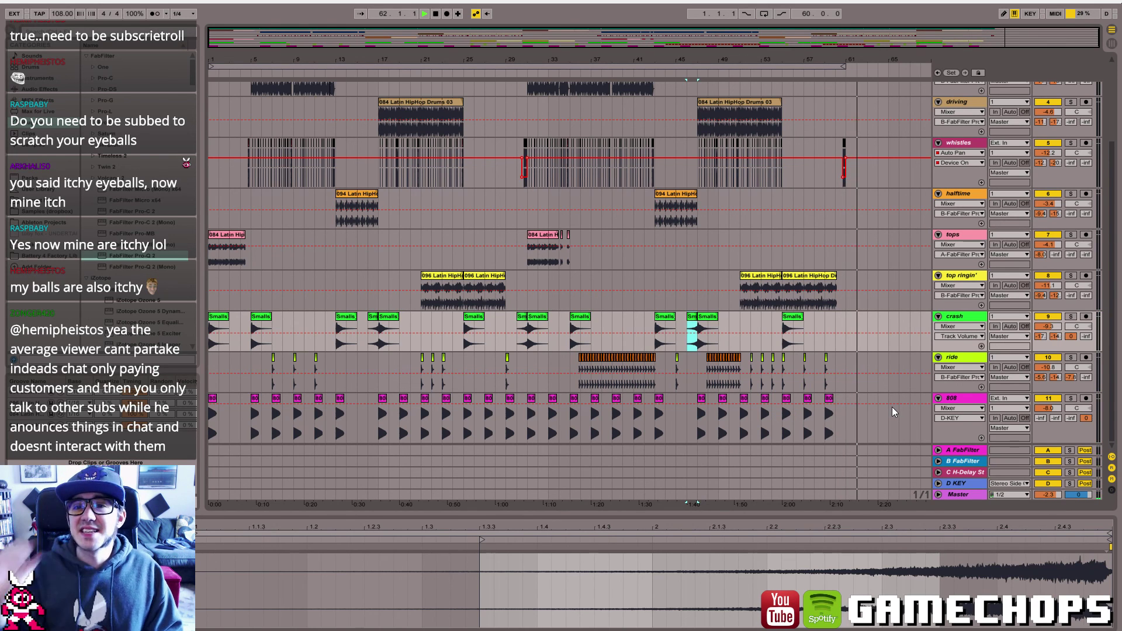
left_click(836, 209)
key("space")
key("space")
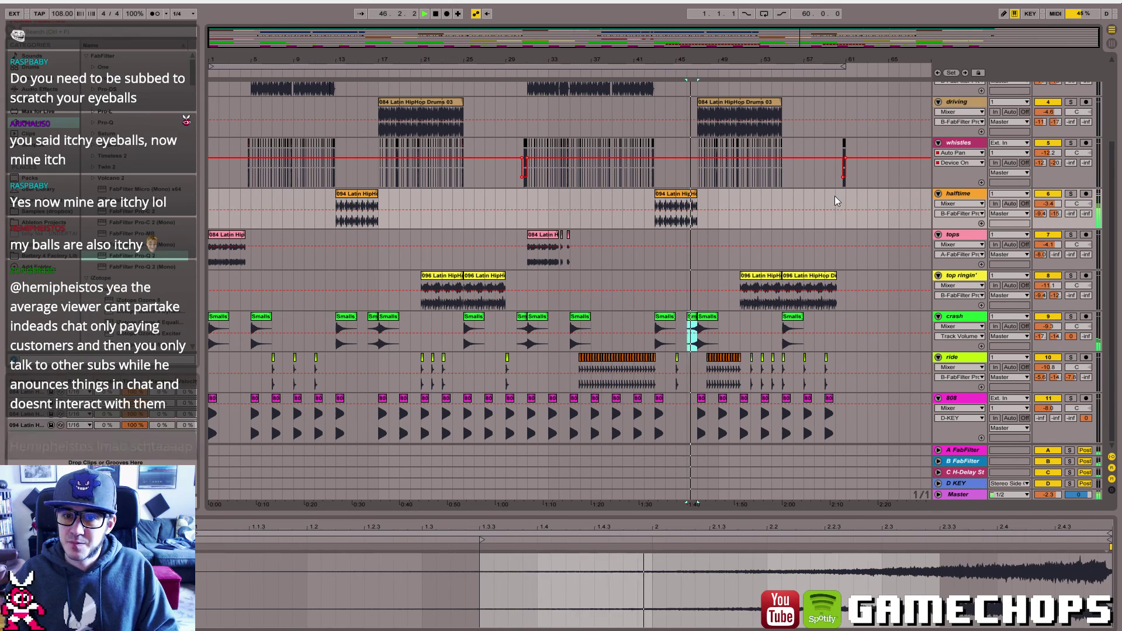
left_click(834, 201)
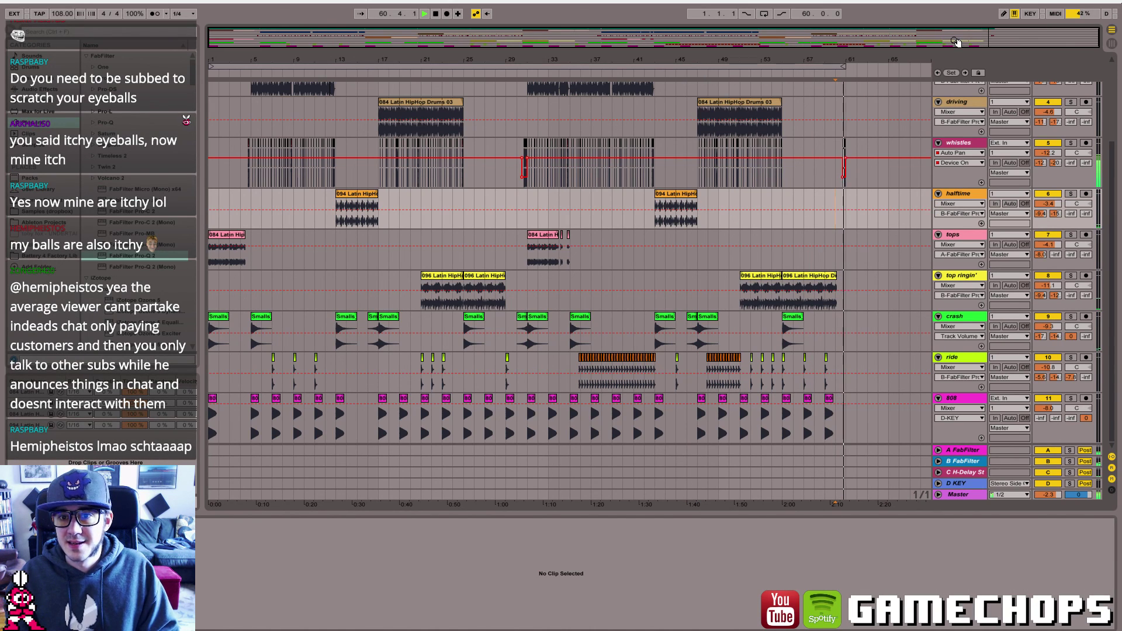
- Turn looping back on, play from about bar 58 through the loop back to the opening bars, and switch to the OBS window
left_click_drag(956, 42, 996, 50)
left_click(764, 14)
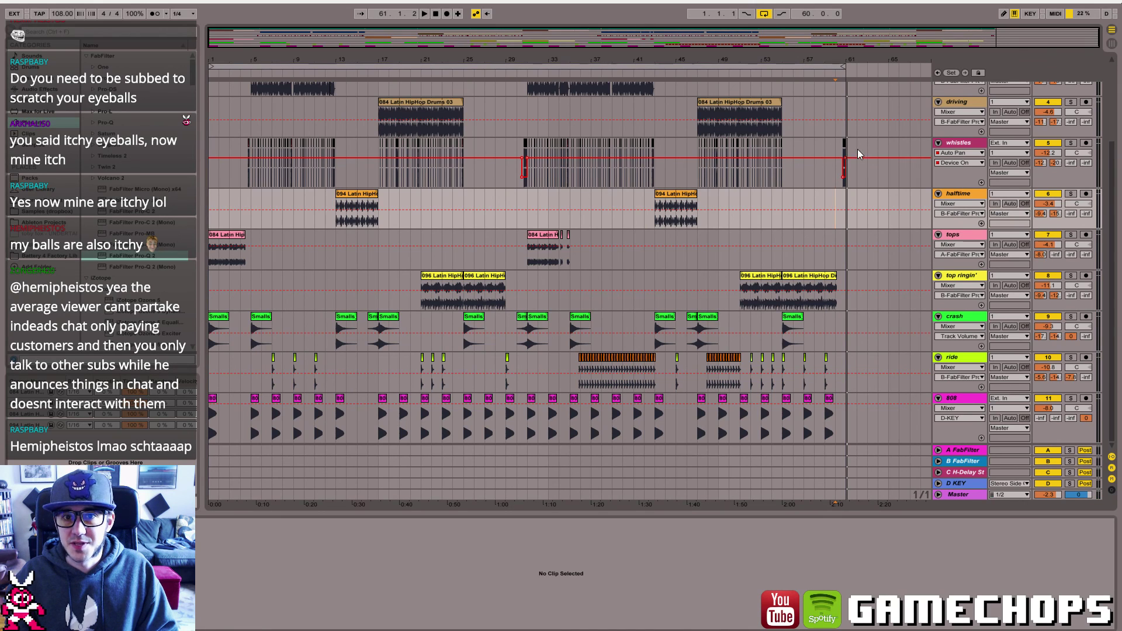
left_click(814, 197)
key("space")
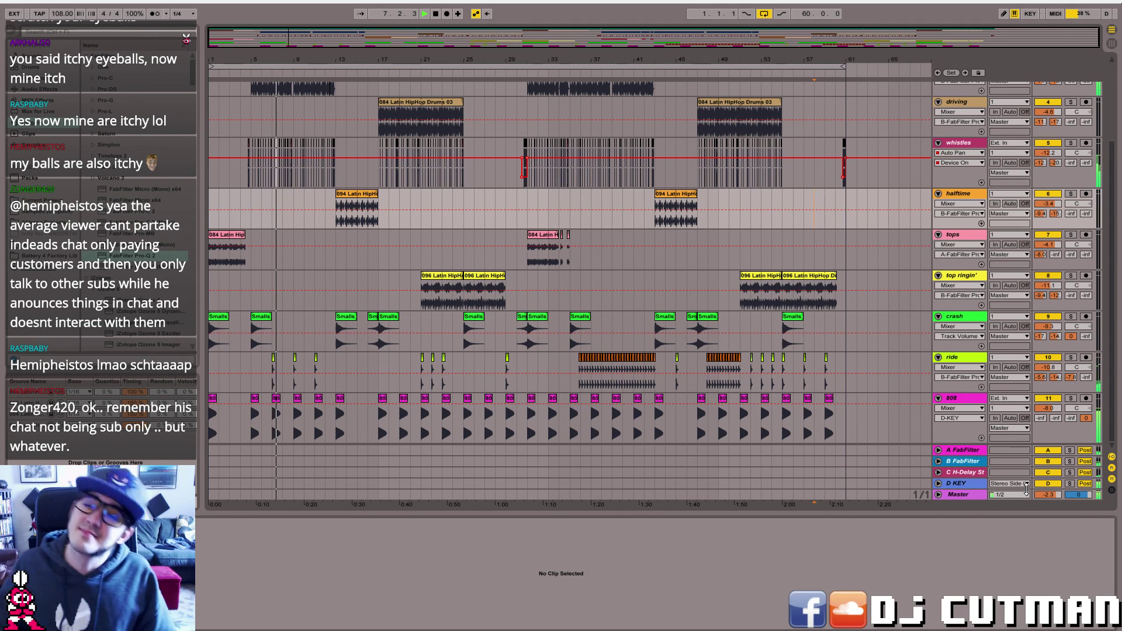
key("alt+Tab")
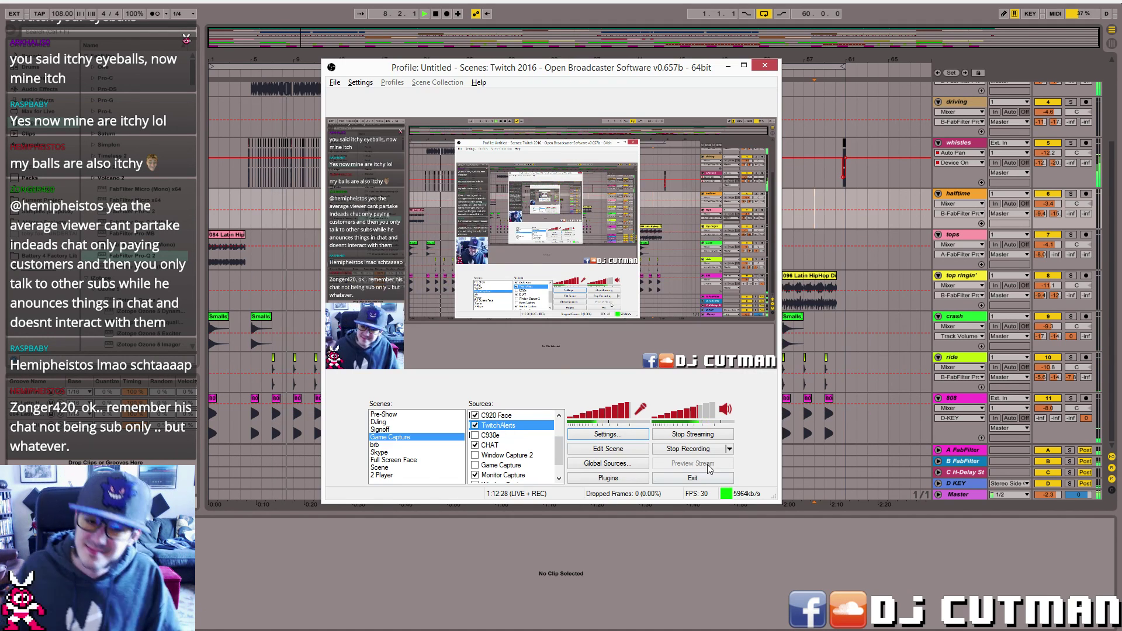